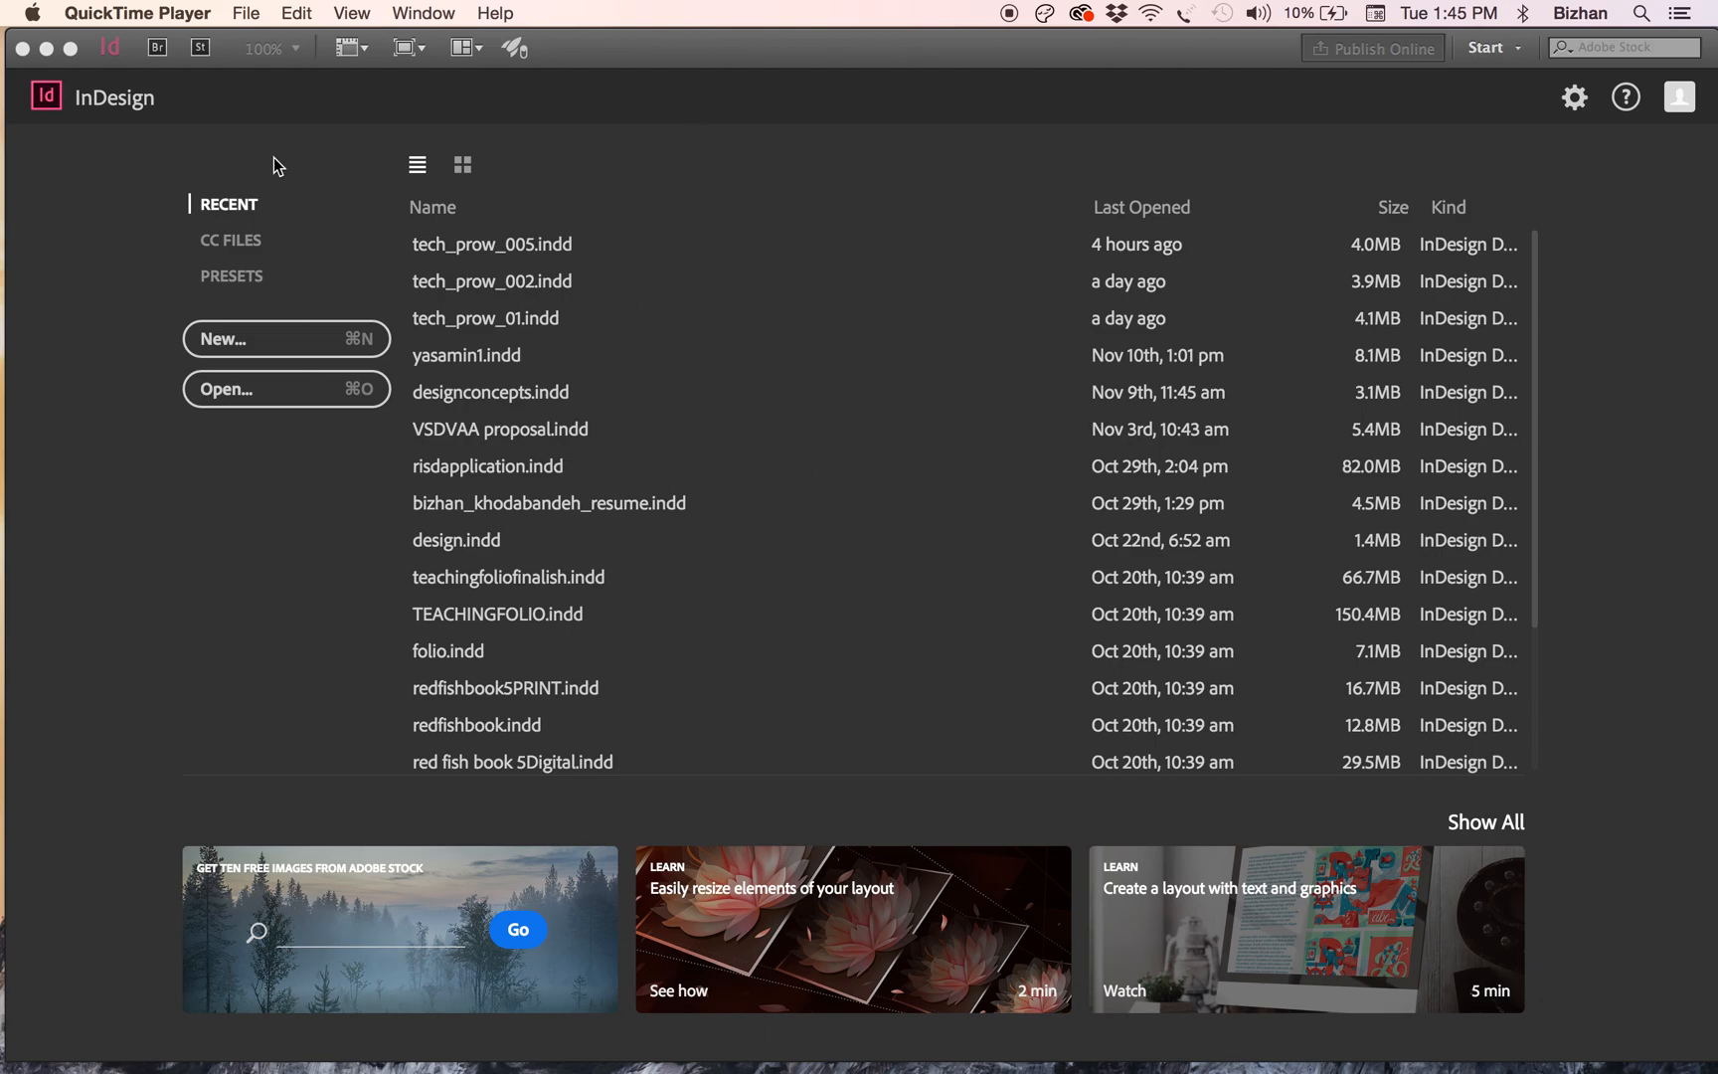
- Browse the recent files as thumbnails and as a list, plus the CC files and the document presets
left_click(860, 67)
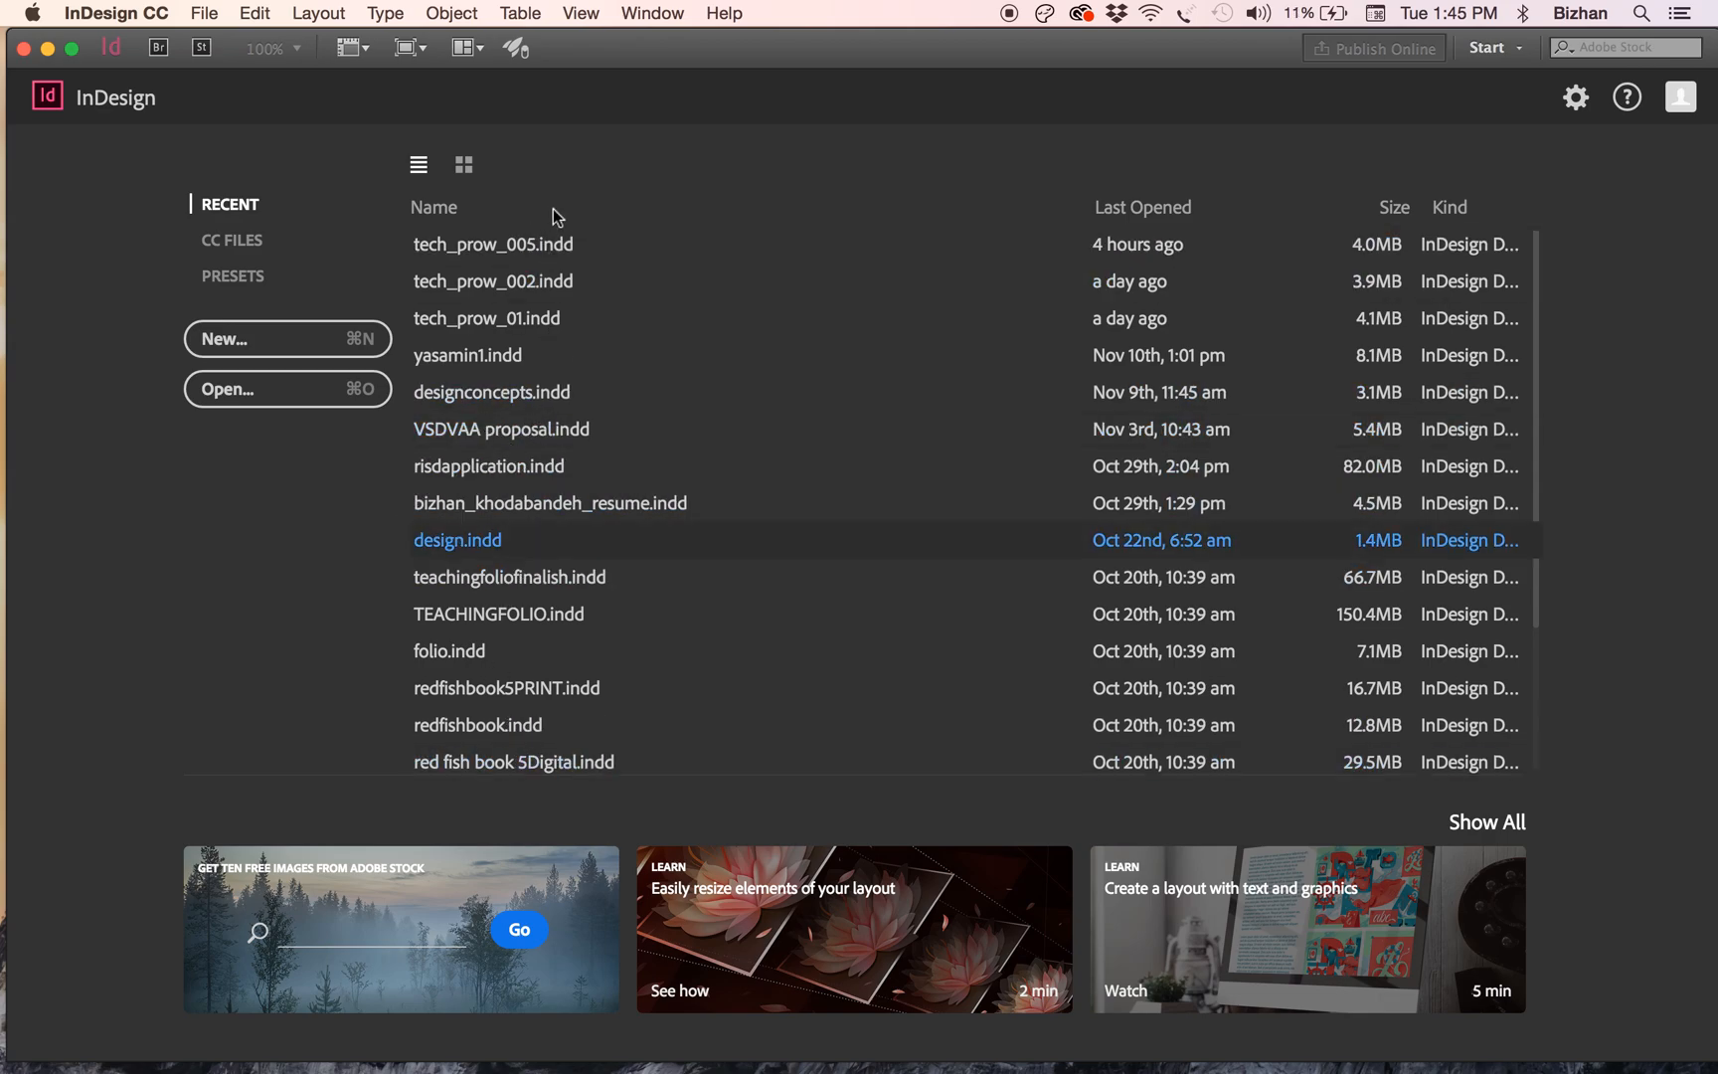
left_click(465, 167)
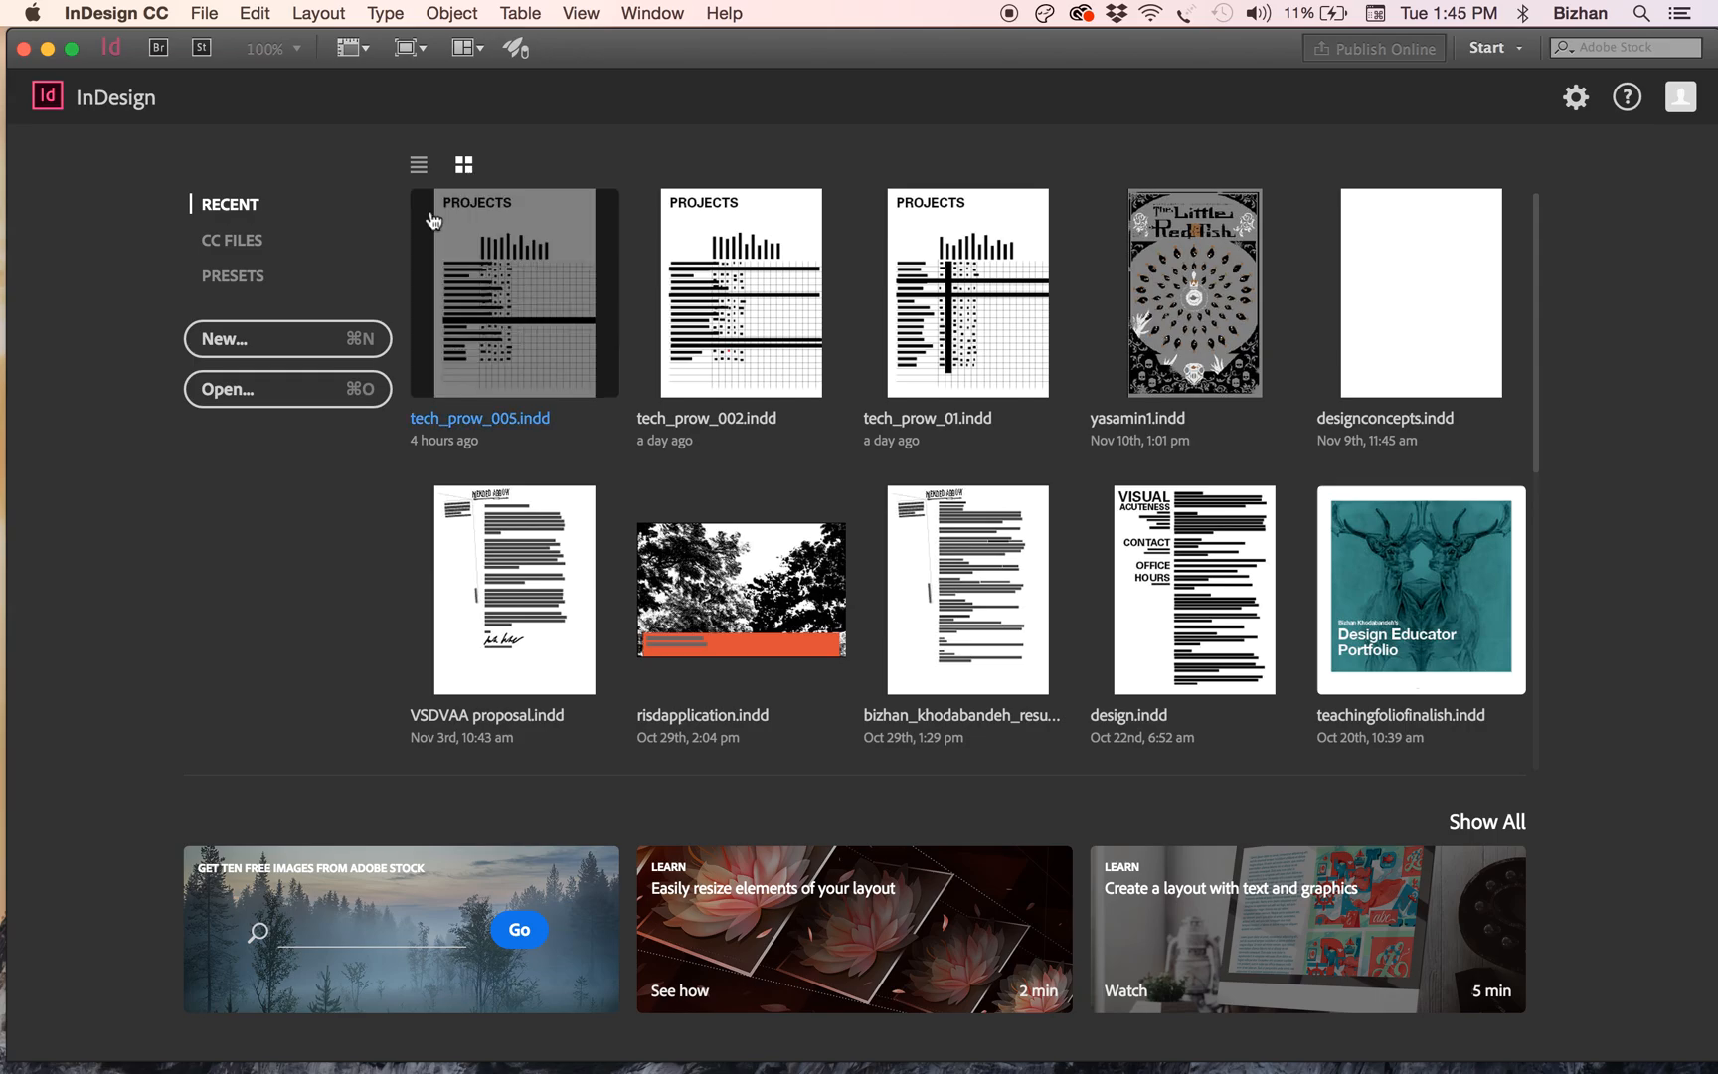
left_click(419, 165)
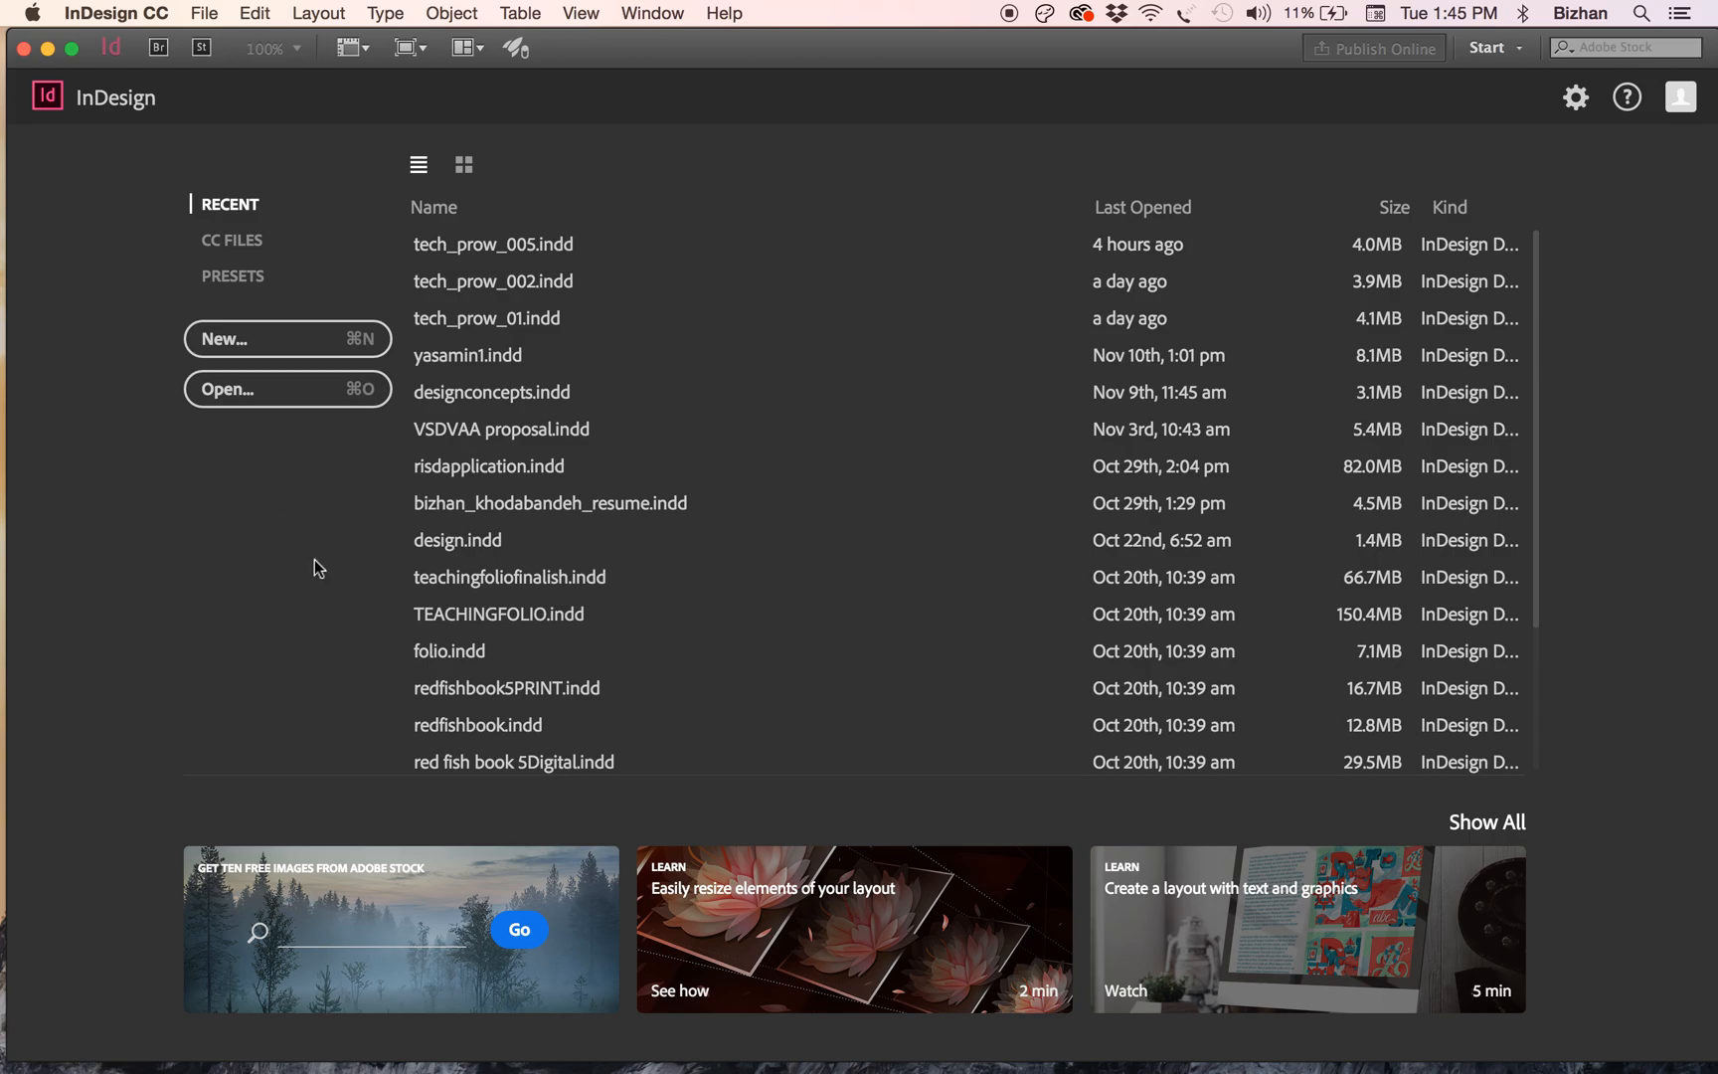
left_click(231, 276)
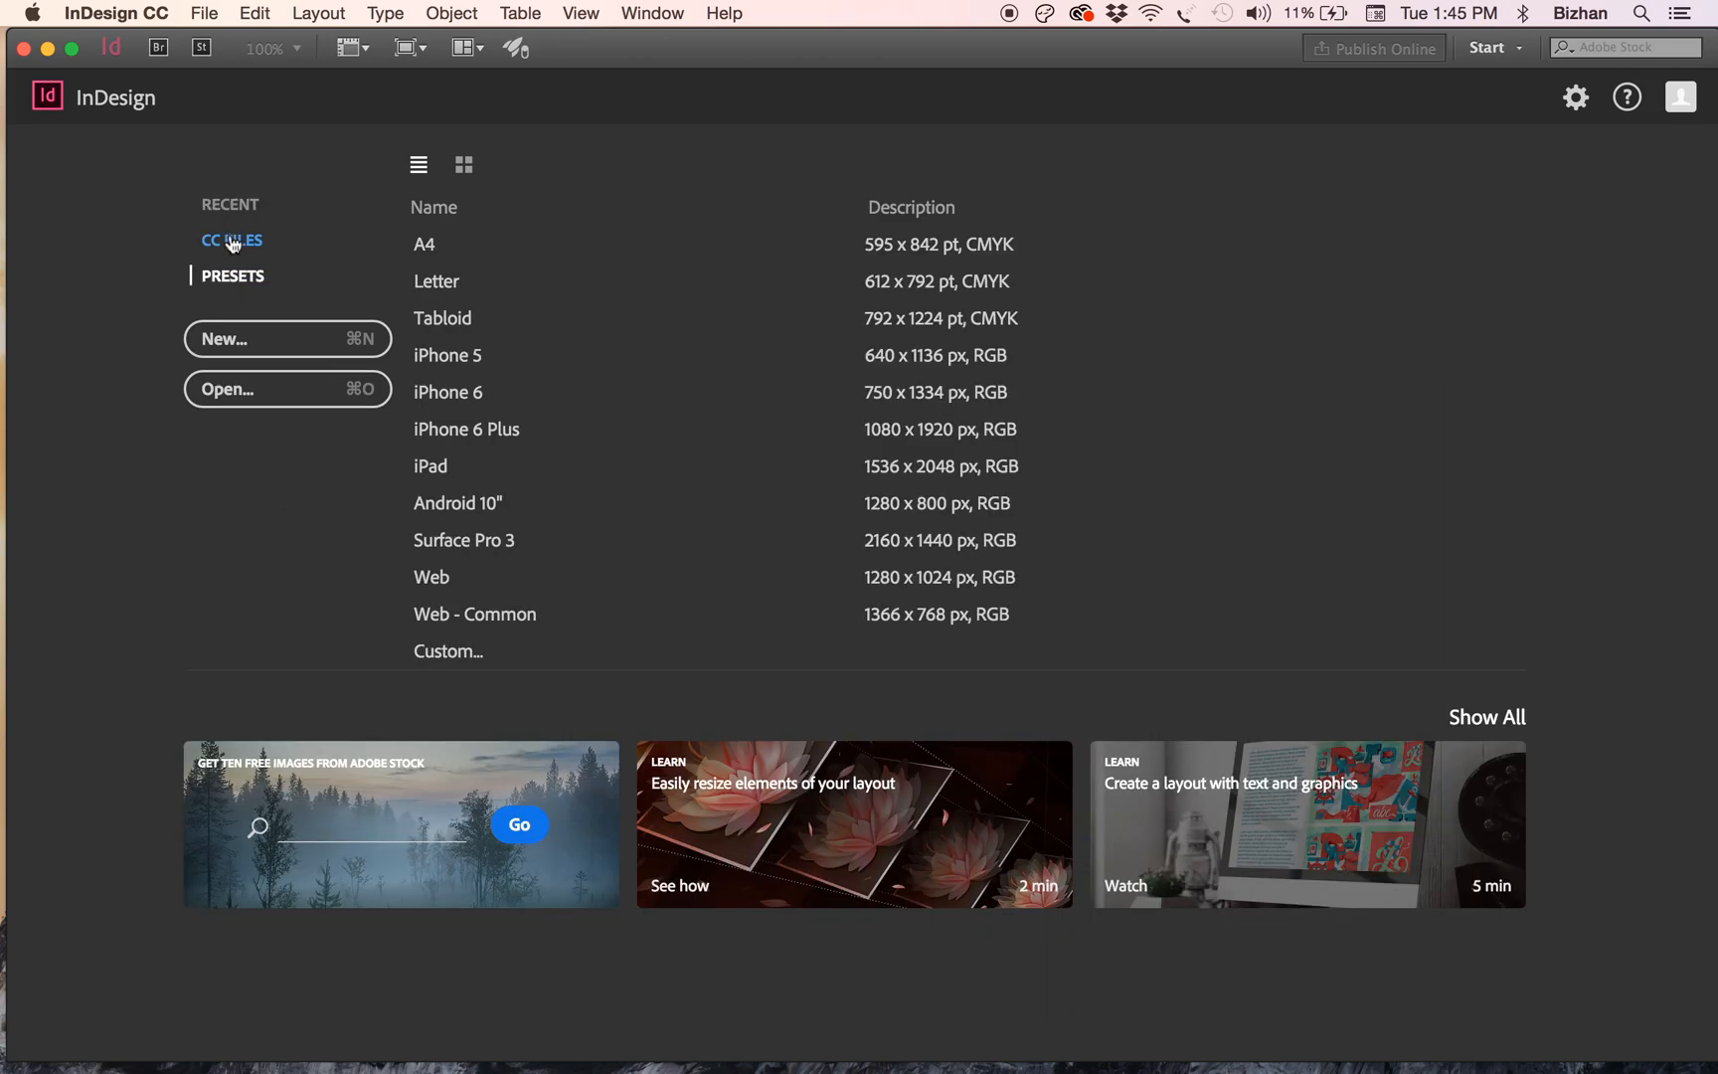
left_click(231, 241)
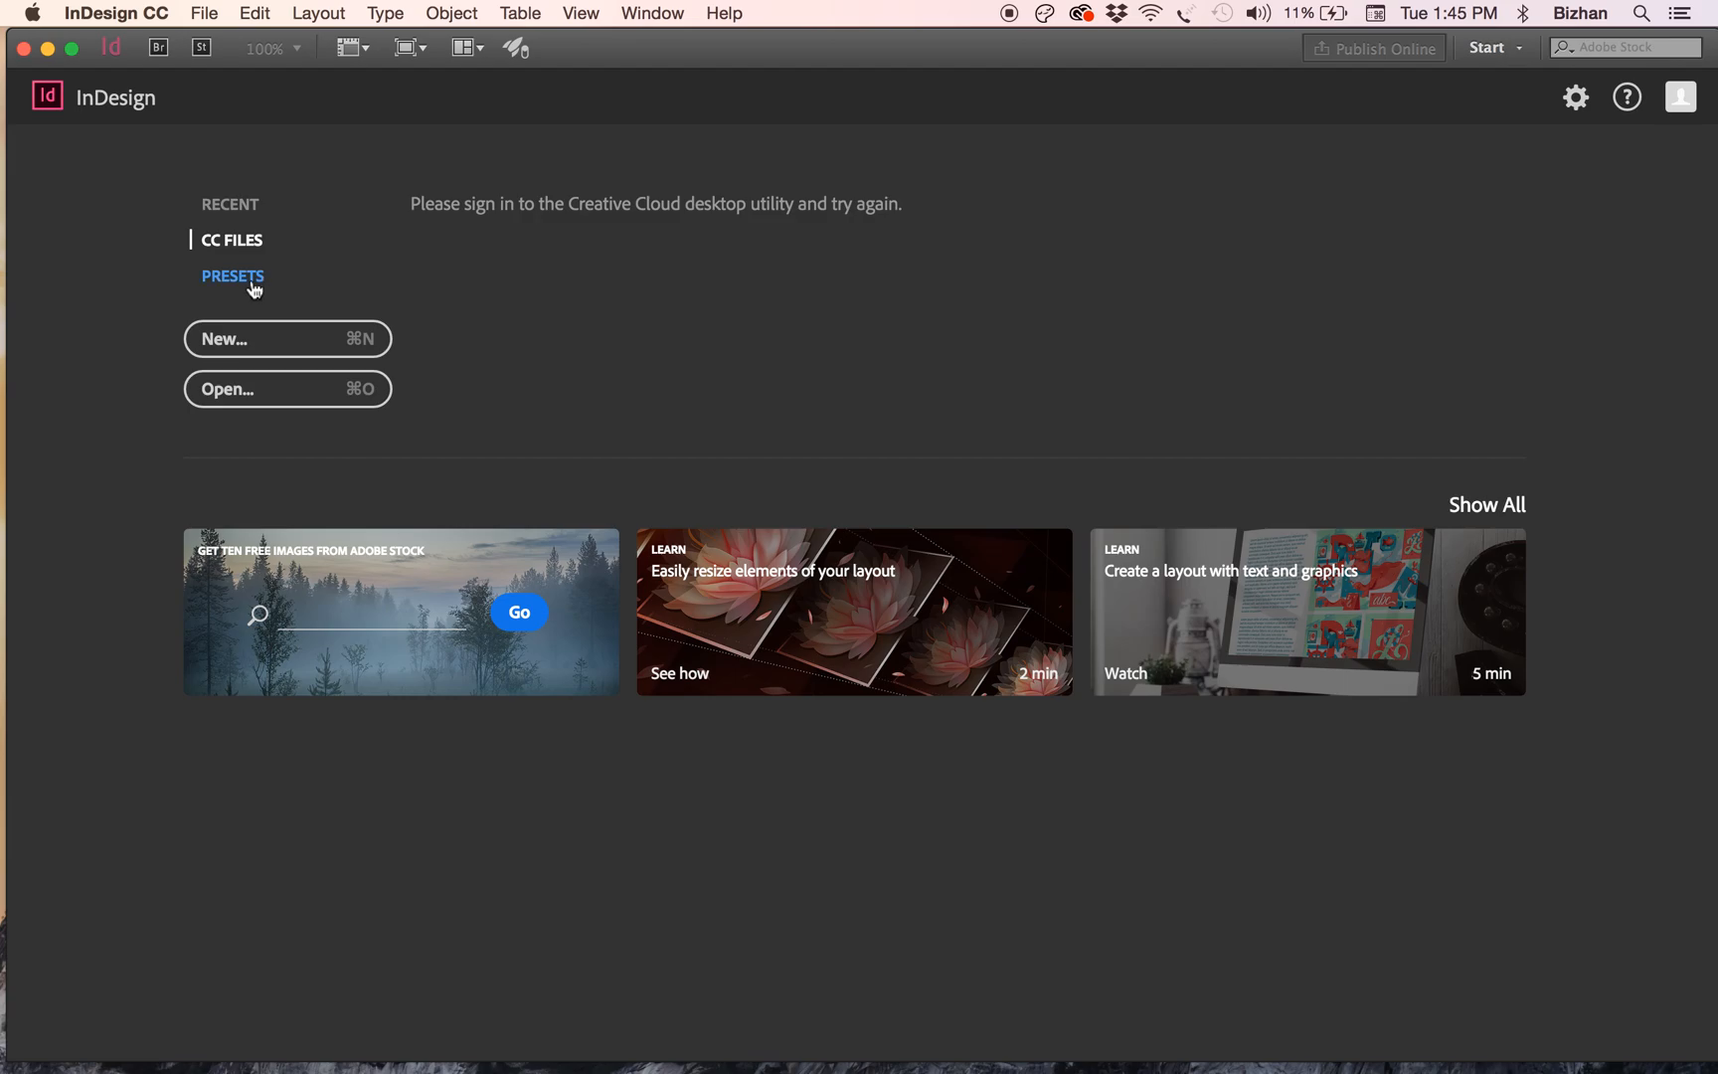
left_click(252, 285)
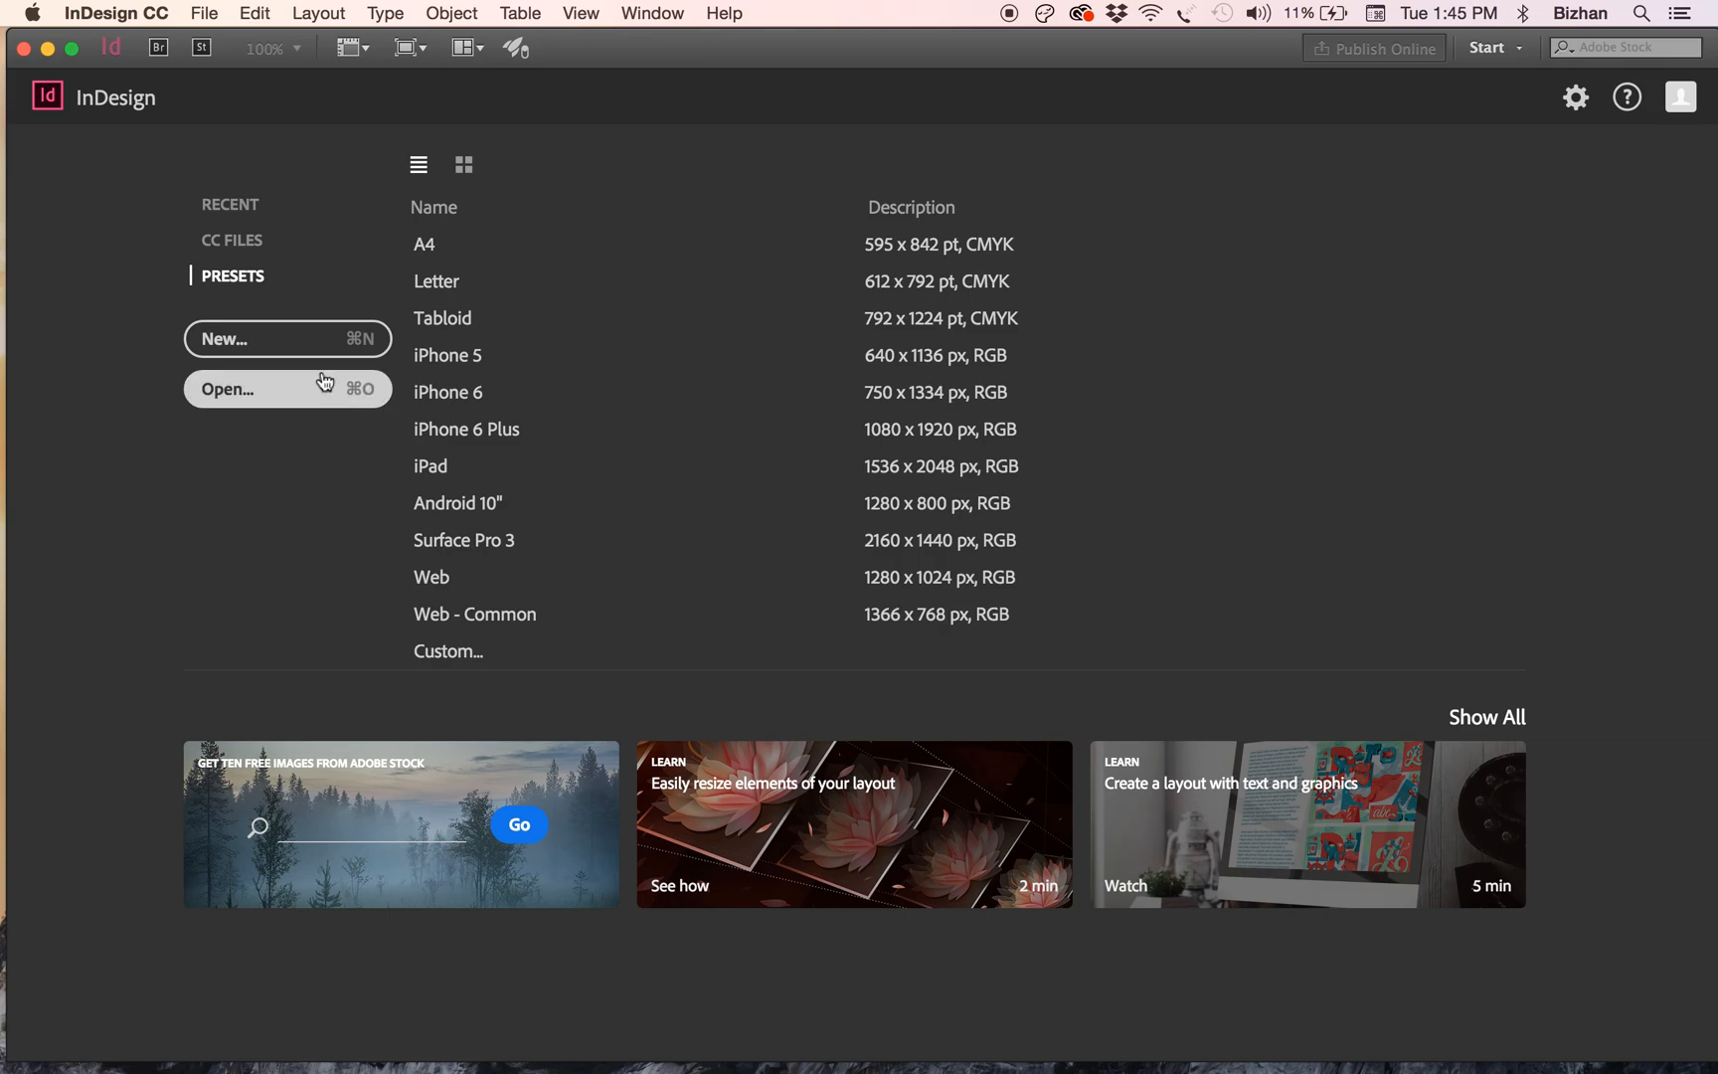
- Start a new document and review the available intent options, keeping Print
left_click(308, 341)
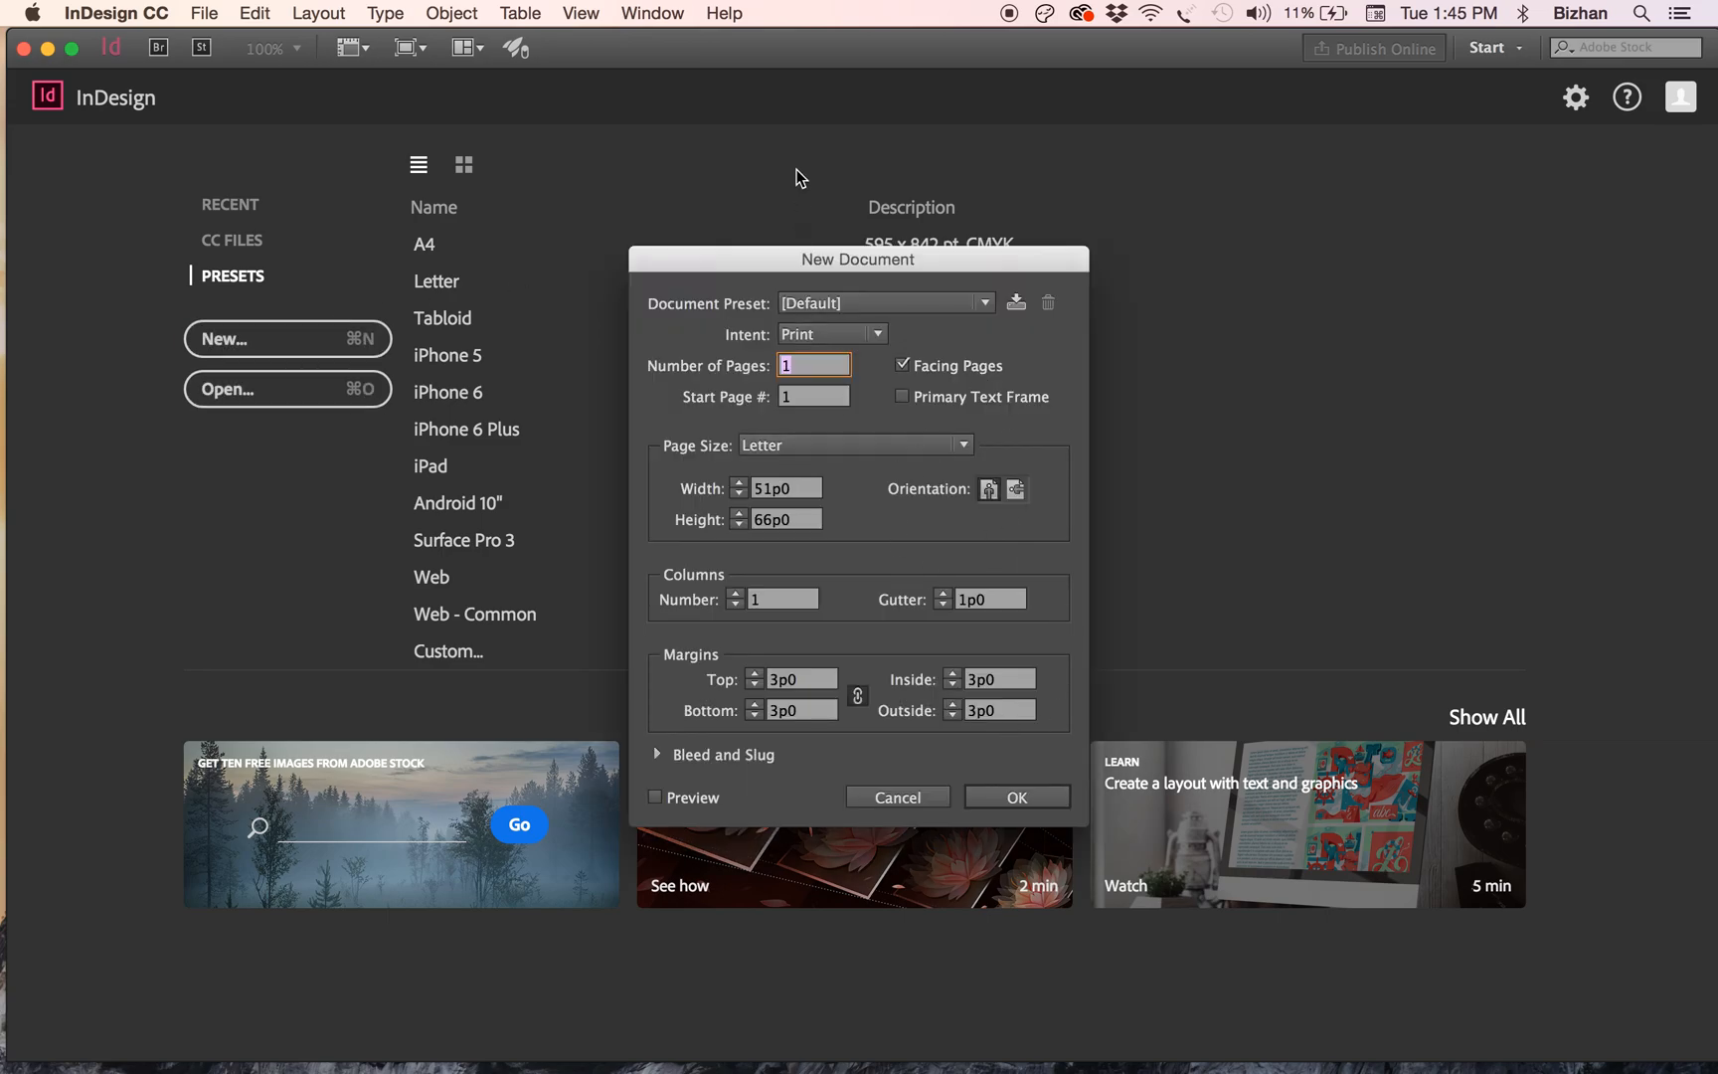
left_click_drag(765, 262, 753, 254)
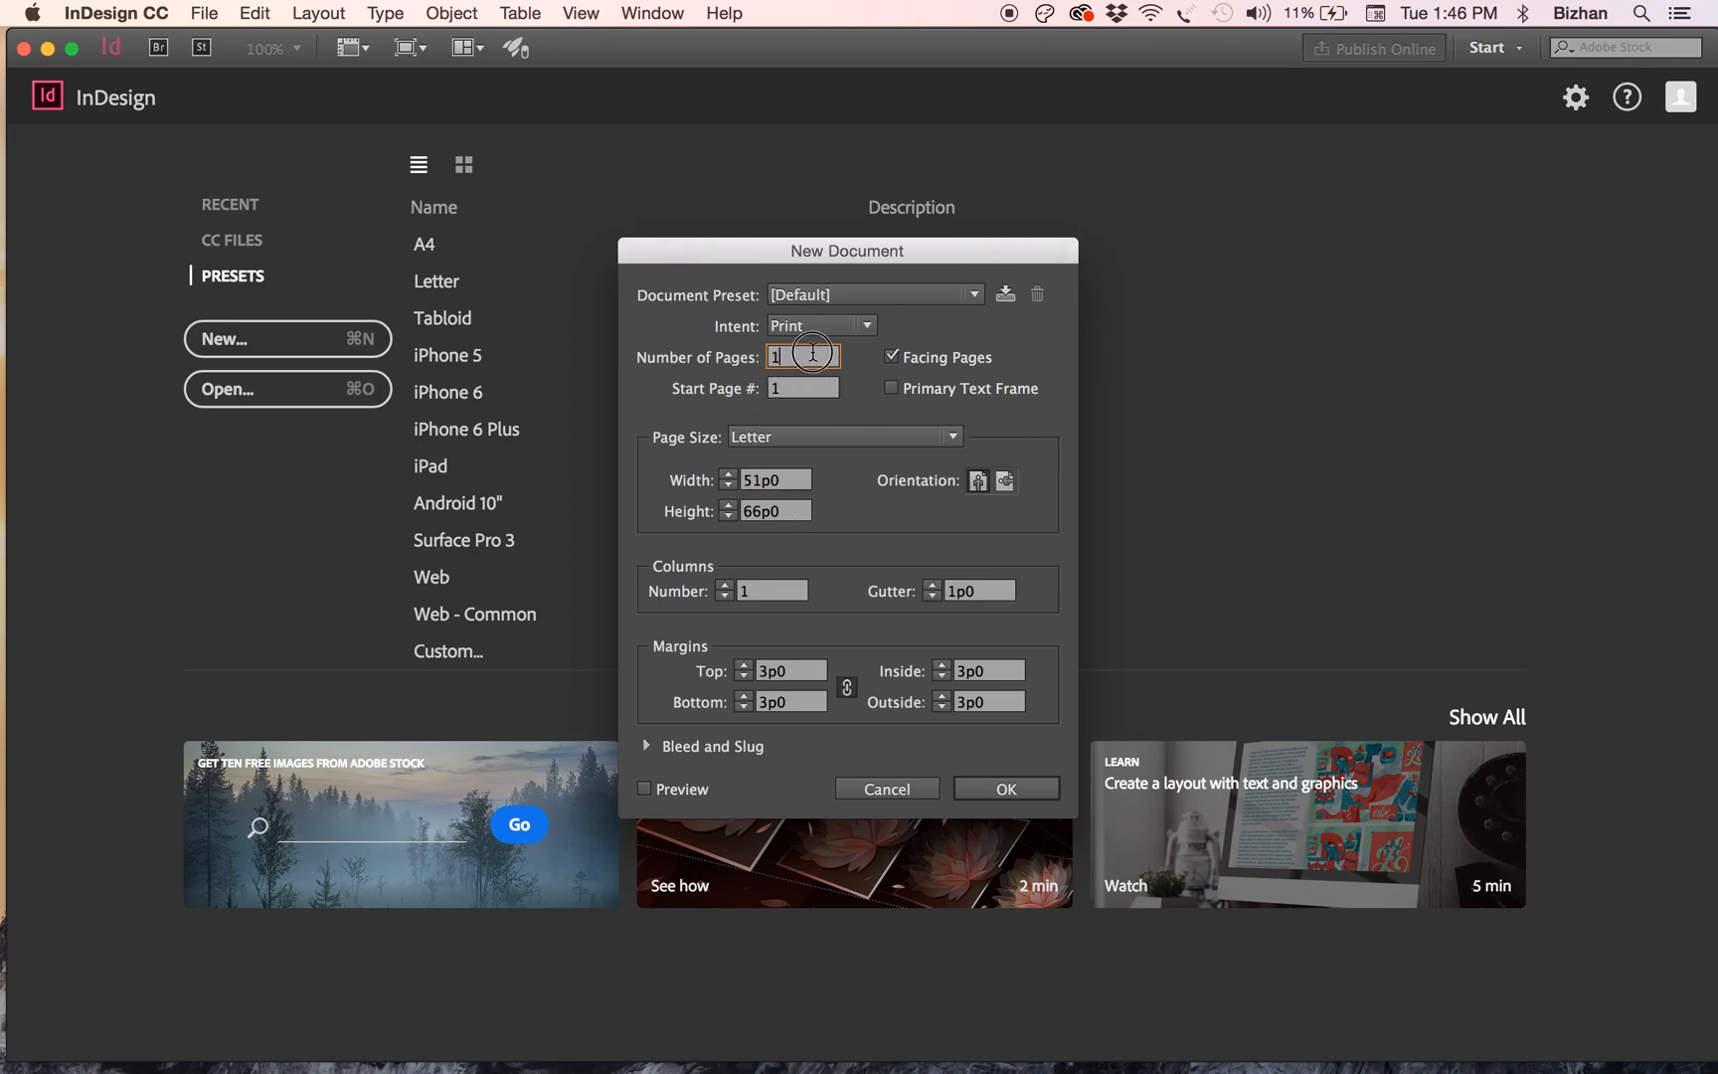
left_click(863, 335)
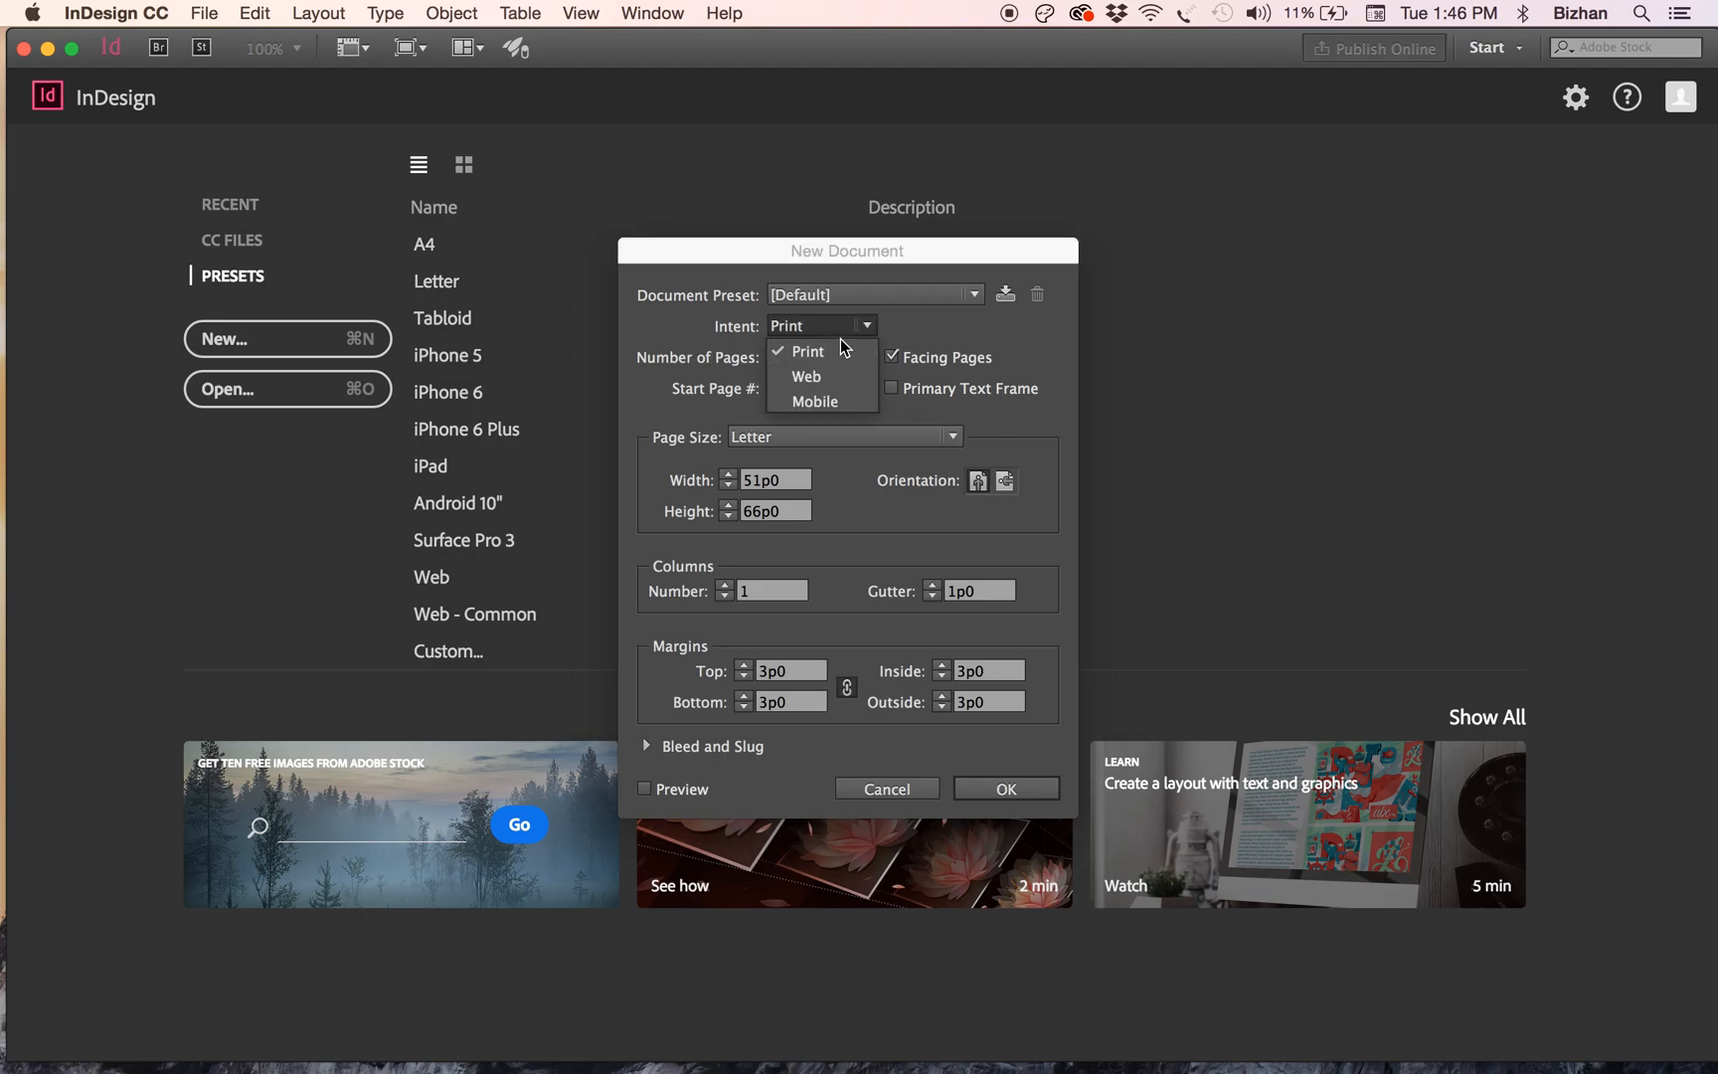
left_click(919, 320)
left_click(831, 390)
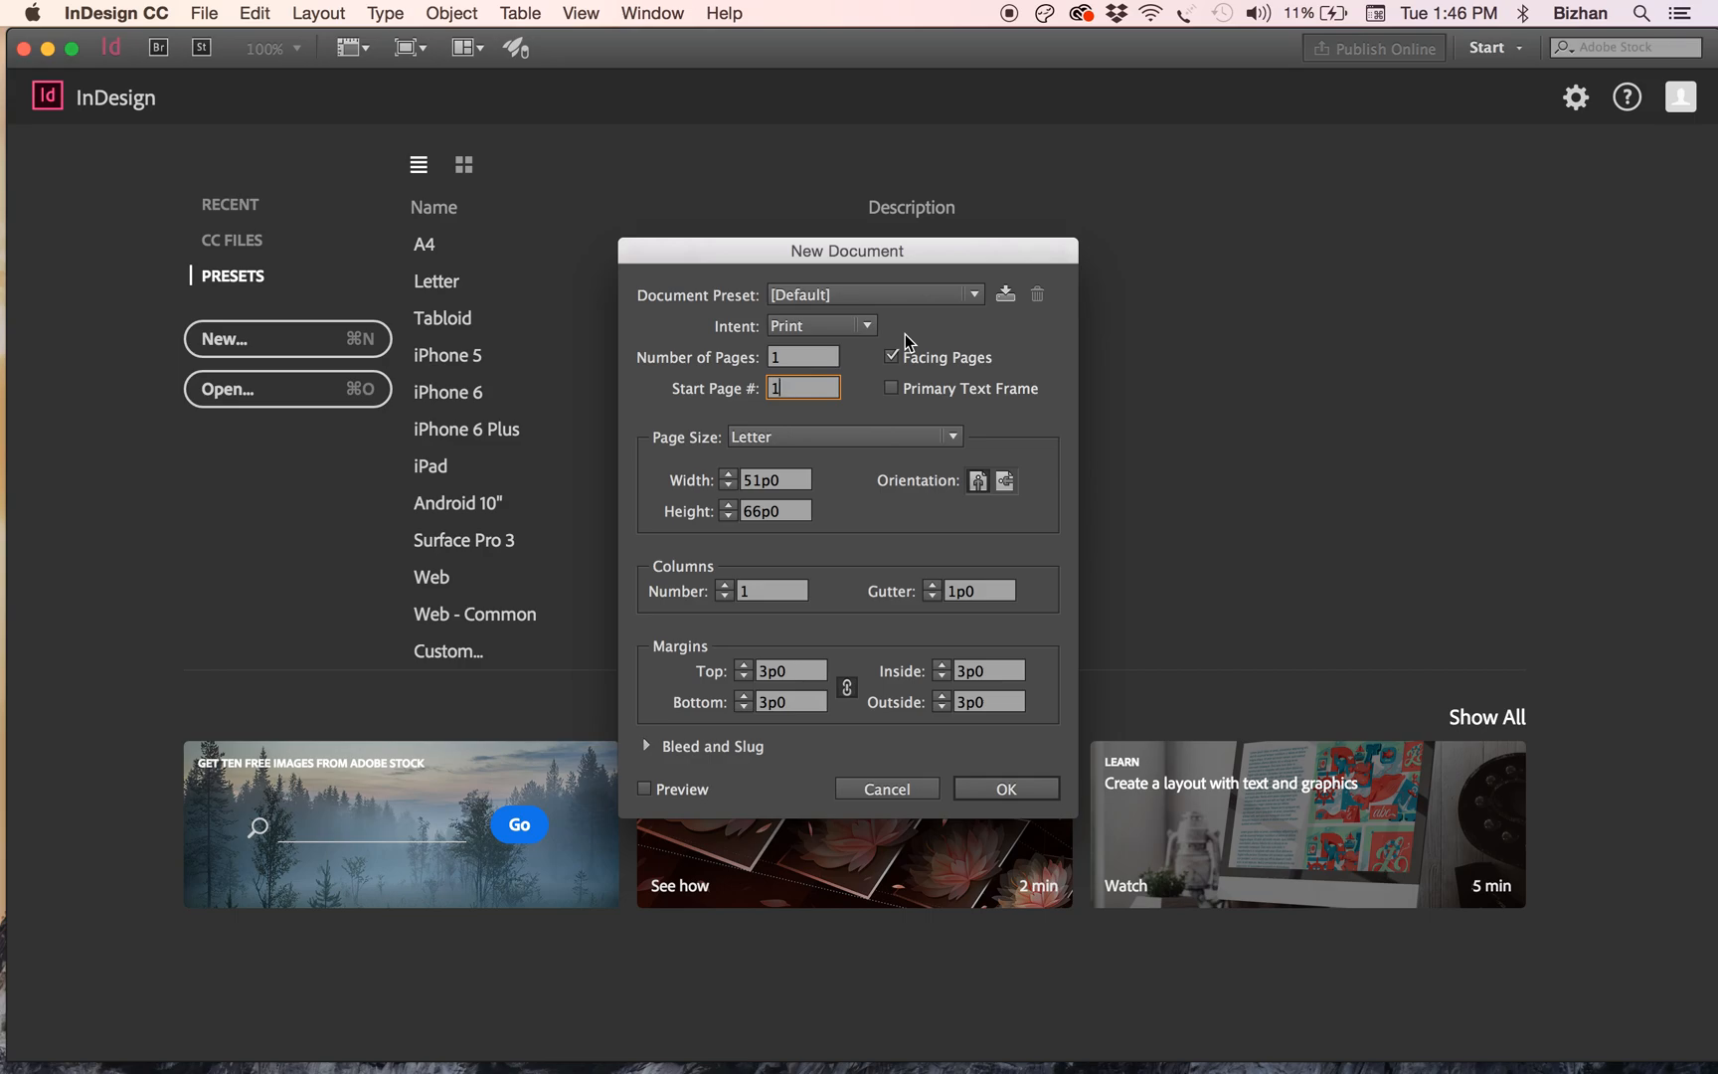
- Try the document without facing pages and in landscape orientation, restore both, and look through the page size presets
left_click(892, 356)
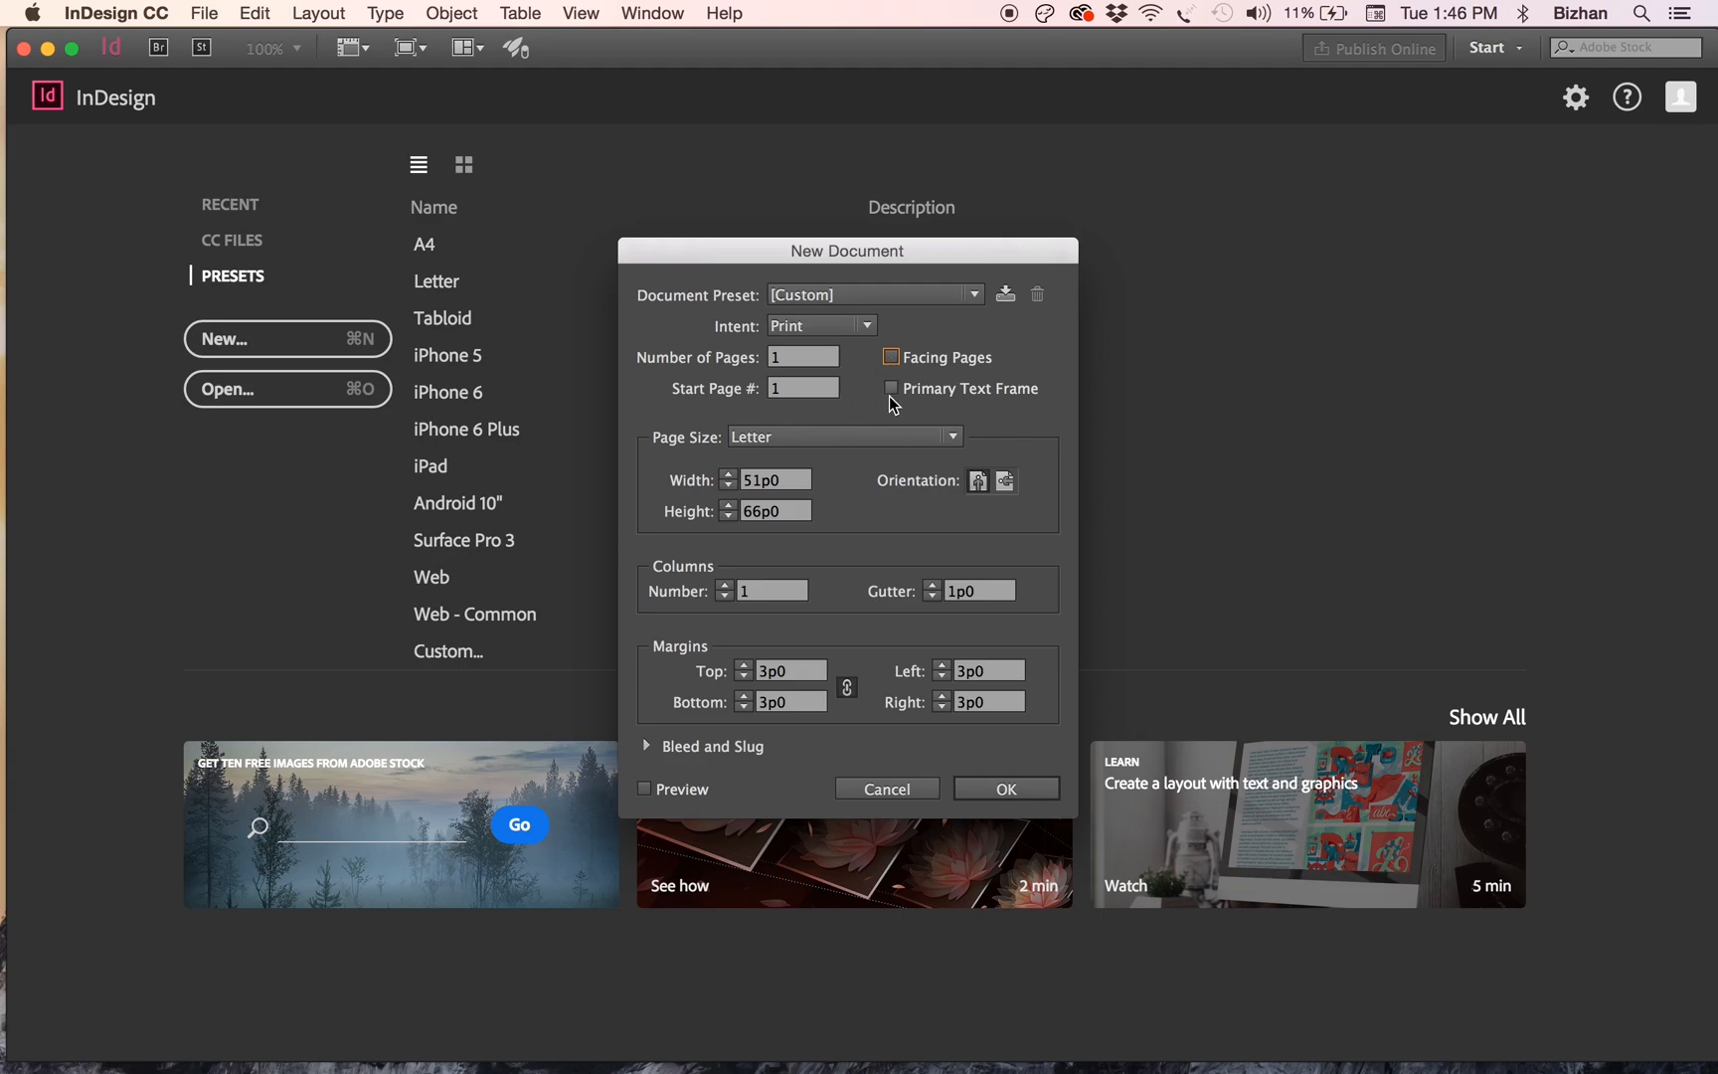
left_click(892, 358)
left_click(979, 484)
left_click(1001, 485)
left_click(984, 485)
left_click(894, 440)
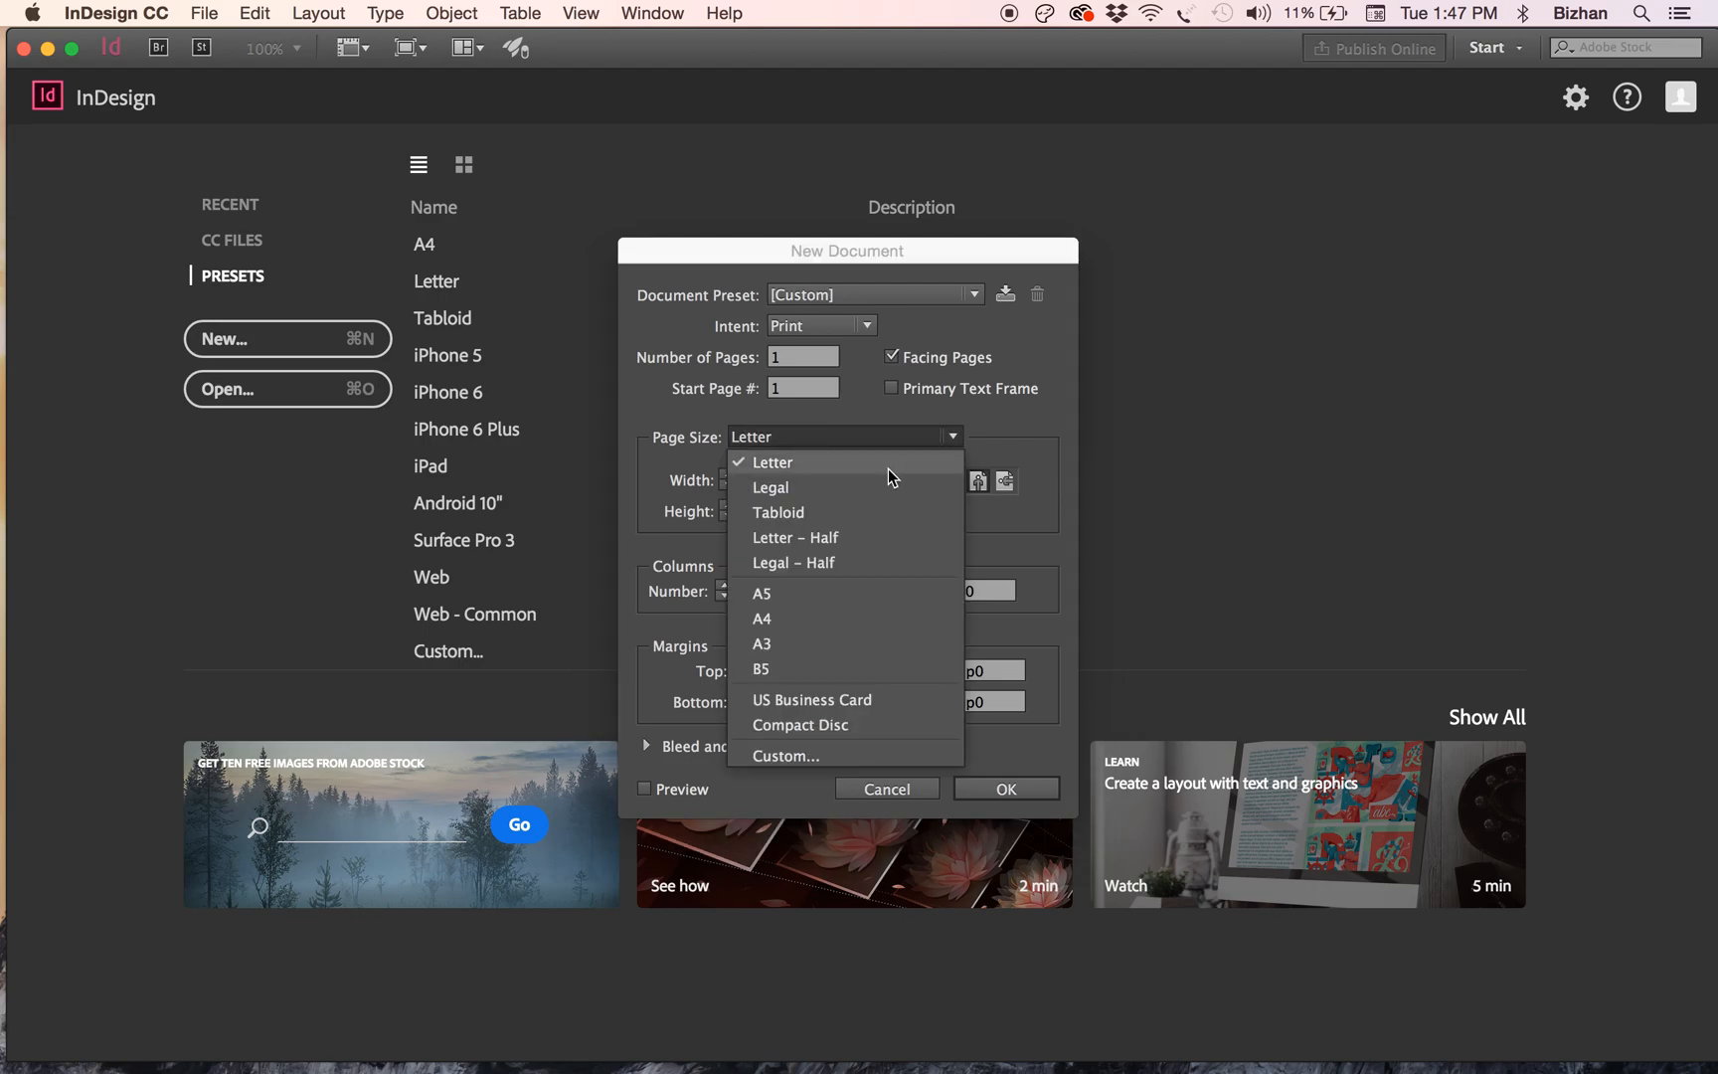
left_click(1000, 417)
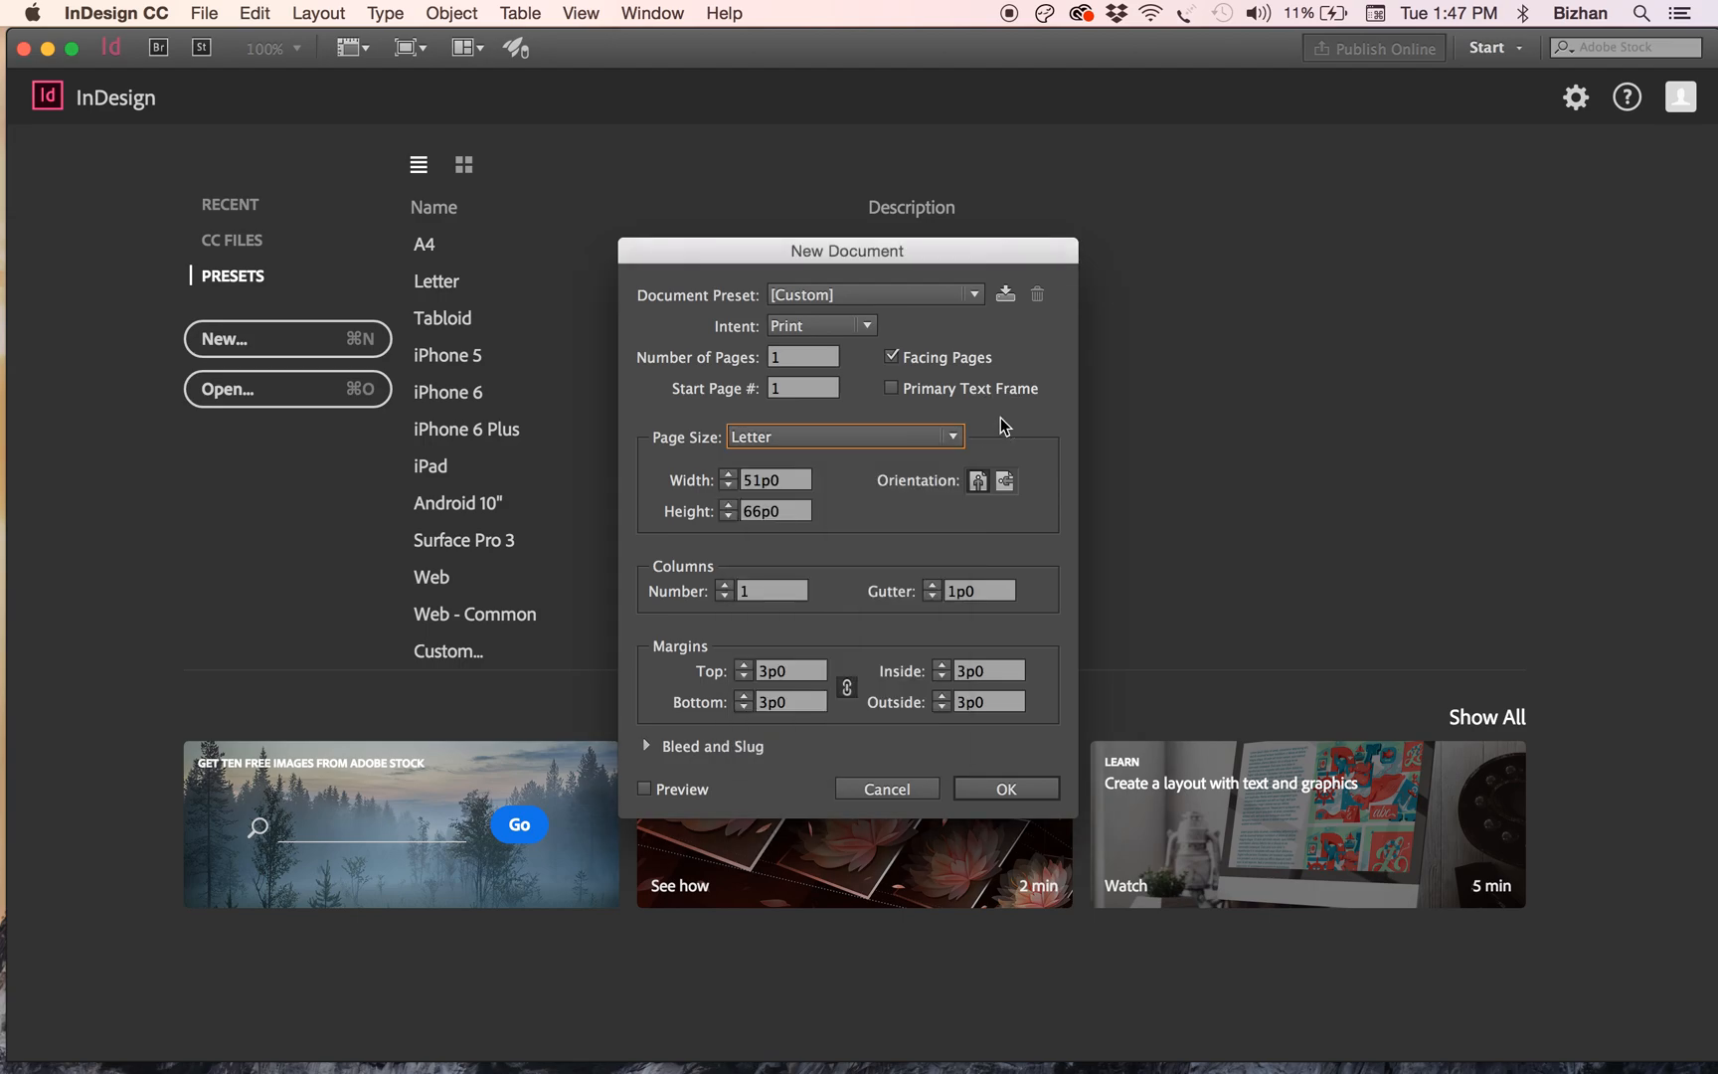
left_click(792, 481)
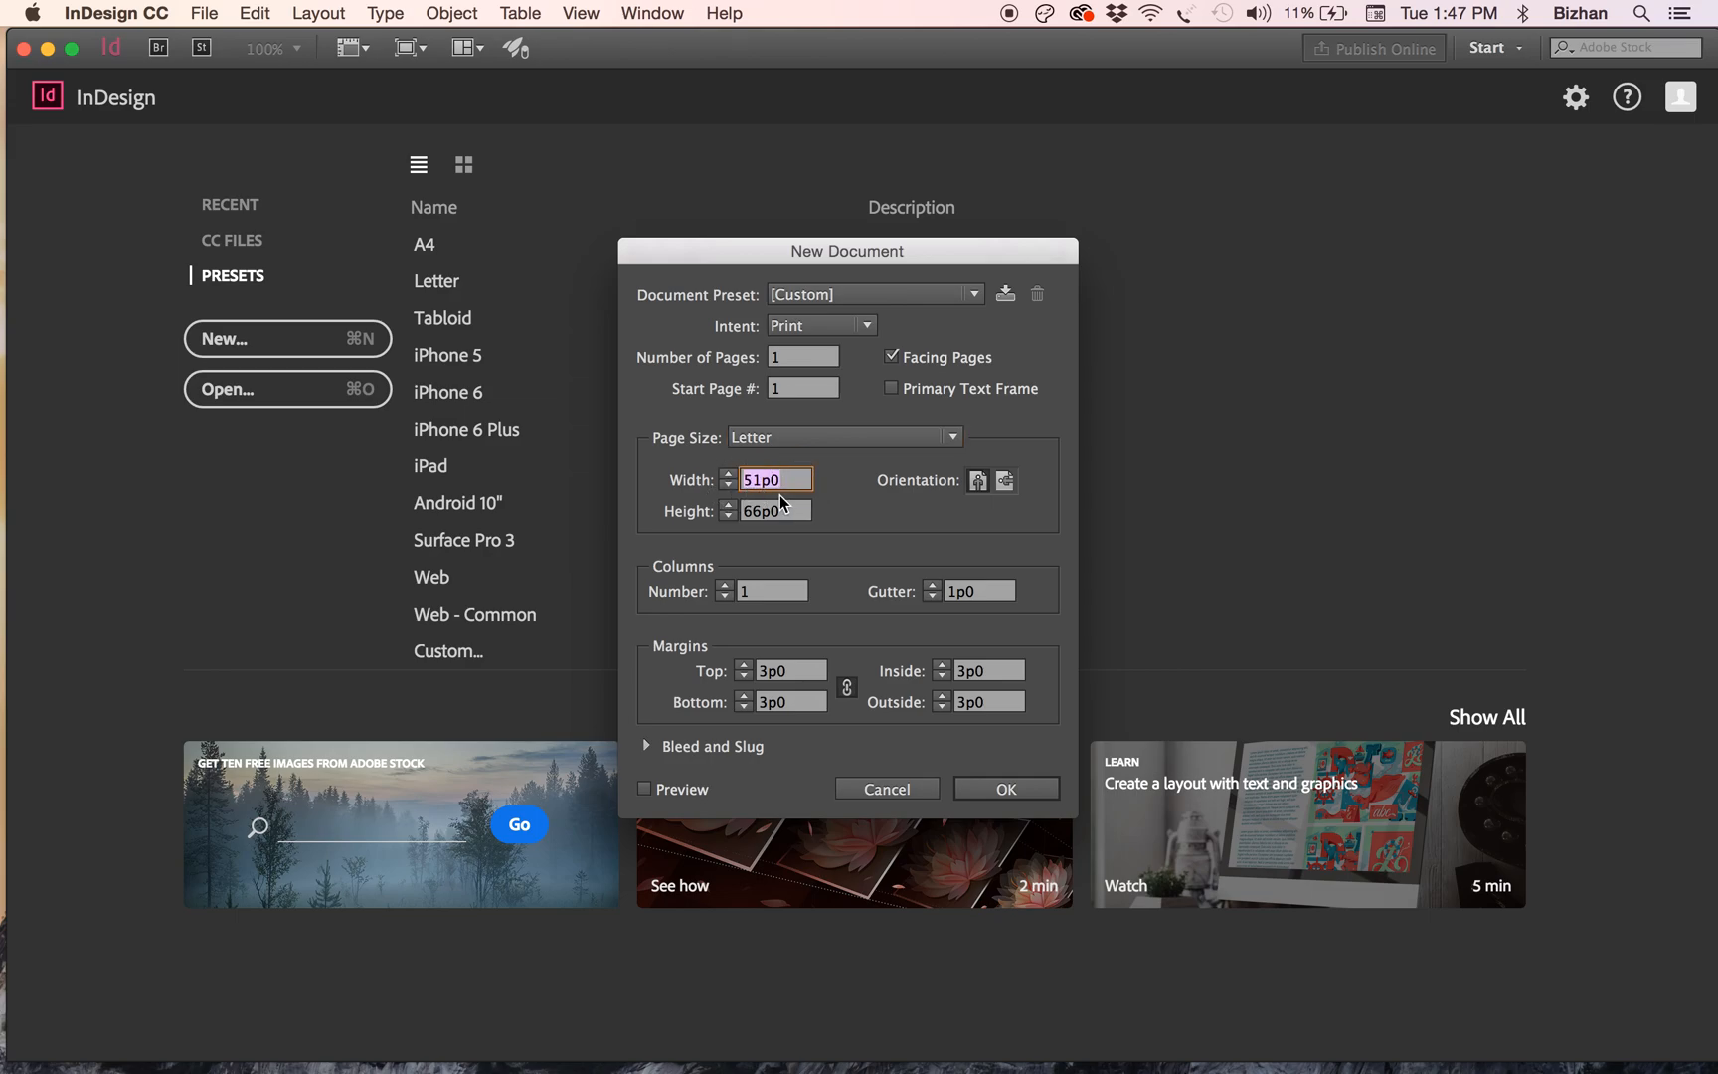
left_click_drag(780, 485, 730, 492)
mouse_move(788, 483)
left_mouse_down()
mouse_move(729, 479)
mouse_move(785, 488)
left_mouse_up()
left_click(781, 485)
double_click(765, 486)
left_click(772, 475)
left_click(758, 509)
- Set the document to 3 columns with a 0.25 in gutter
left_click(774, 587)
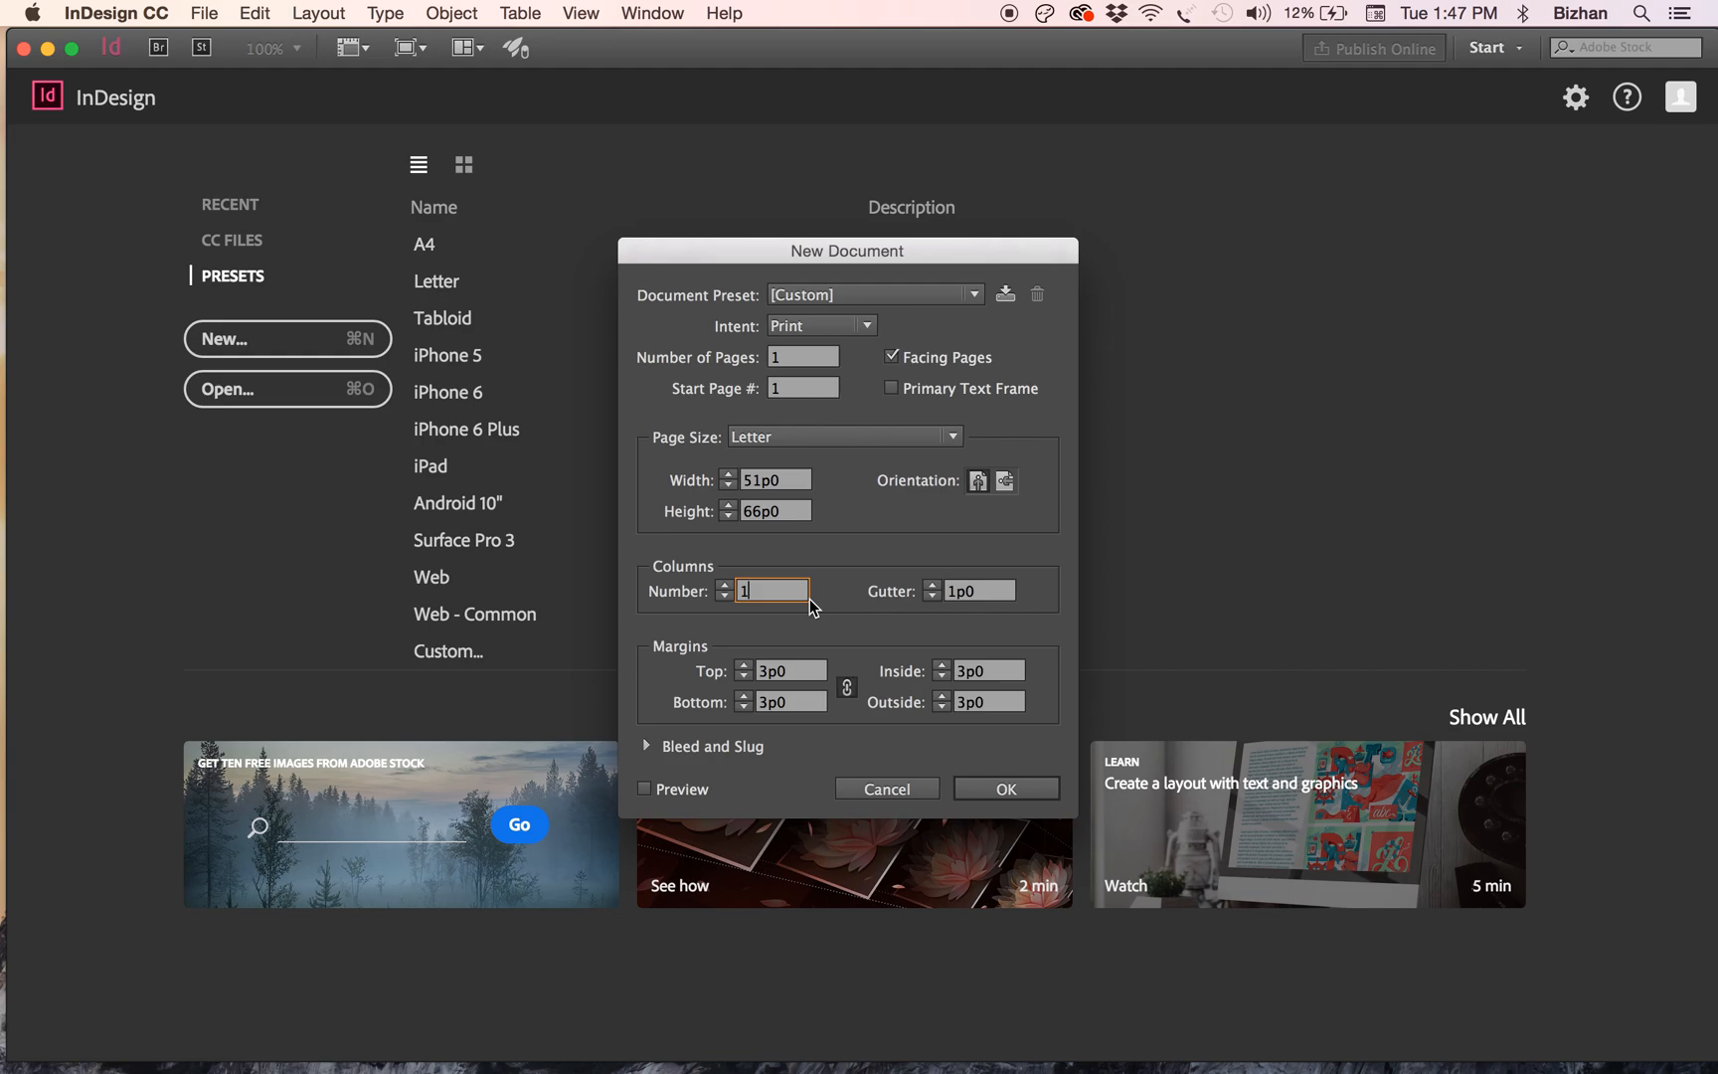
double_click(755, 596)
type("3")
key("Tab")
type(".25in")
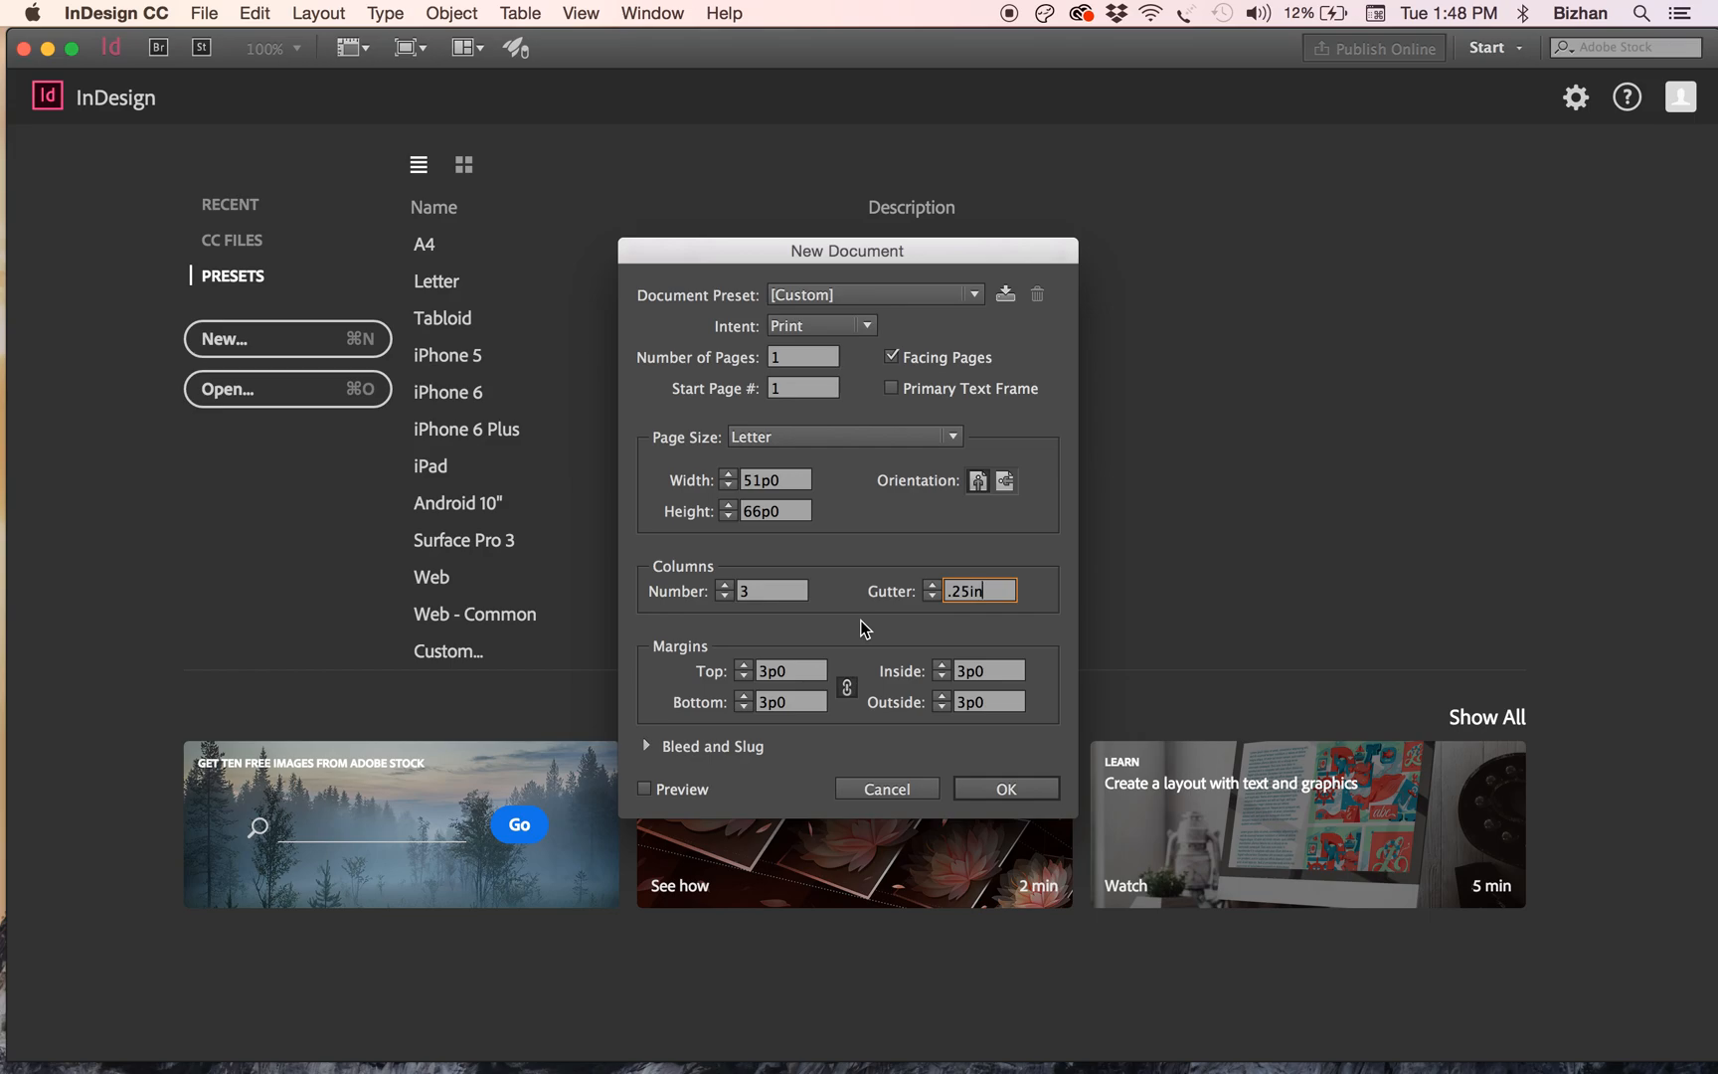
key("Tab")
- Turn facing pages off and back on to compare the margin settings
double_click(795, 670)
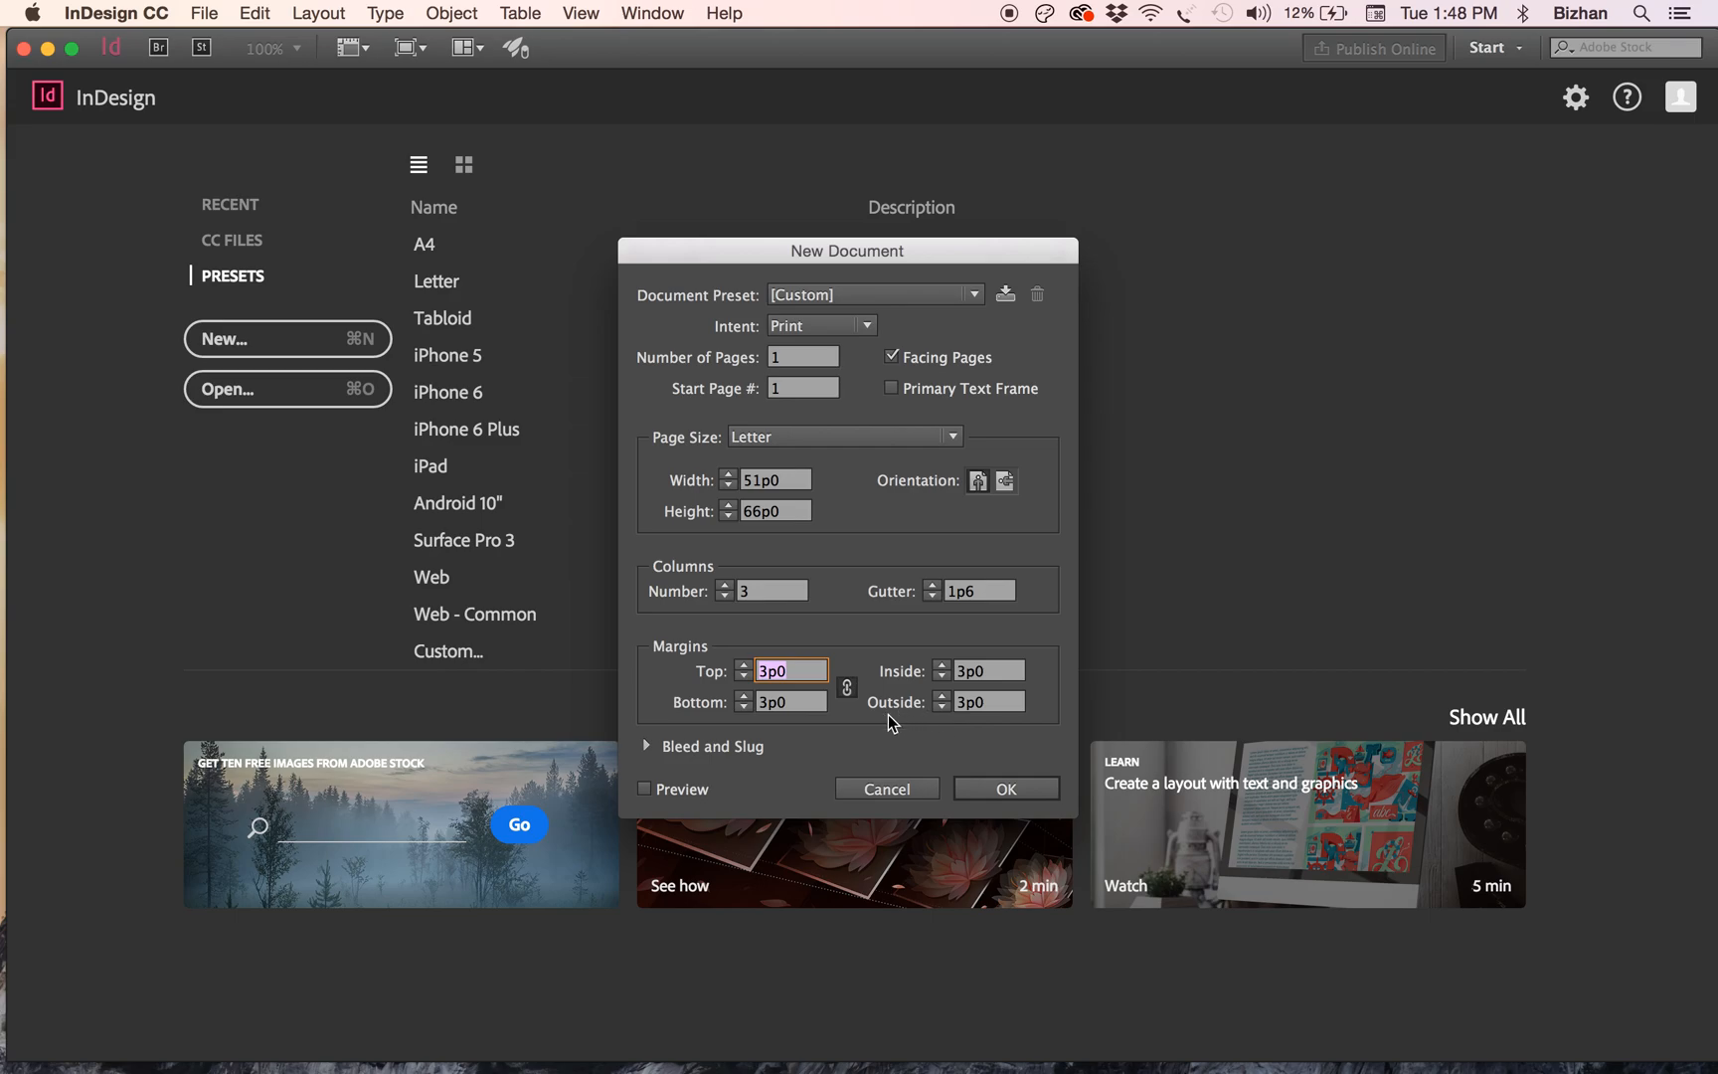
left_click(891, 356)
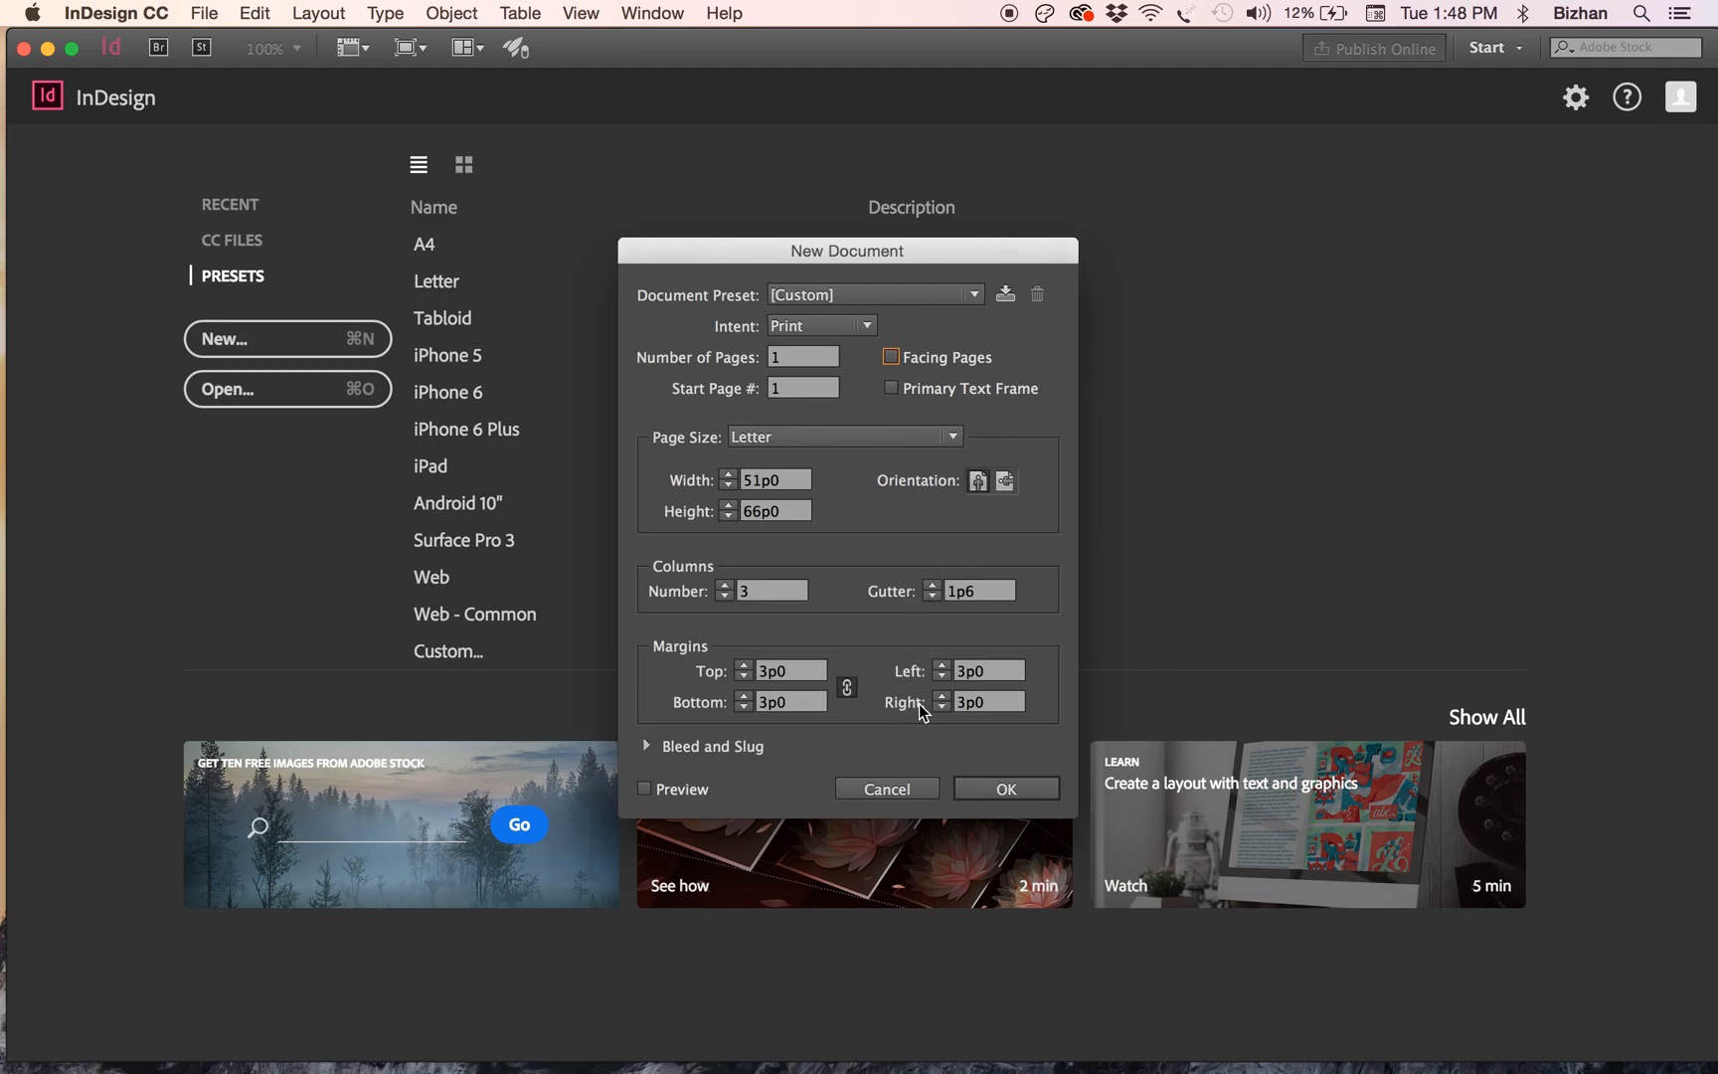
left_click(902, 359)
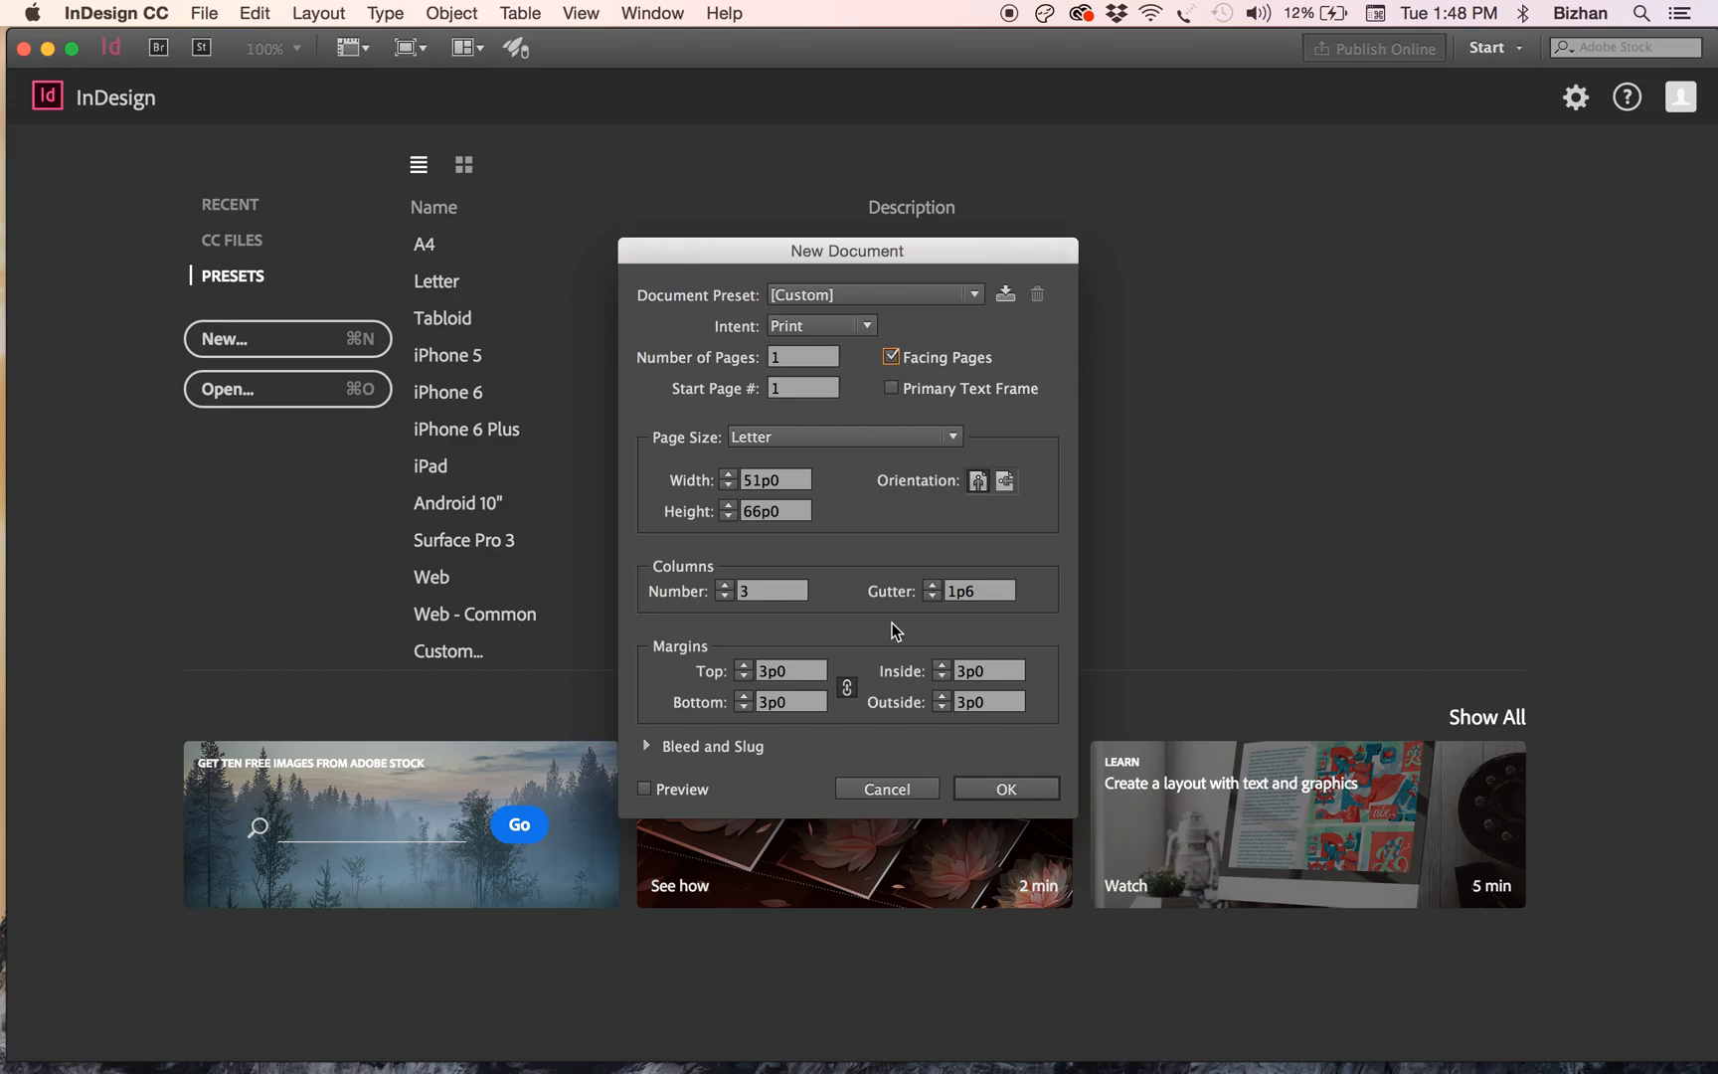
double_click(792, 670)
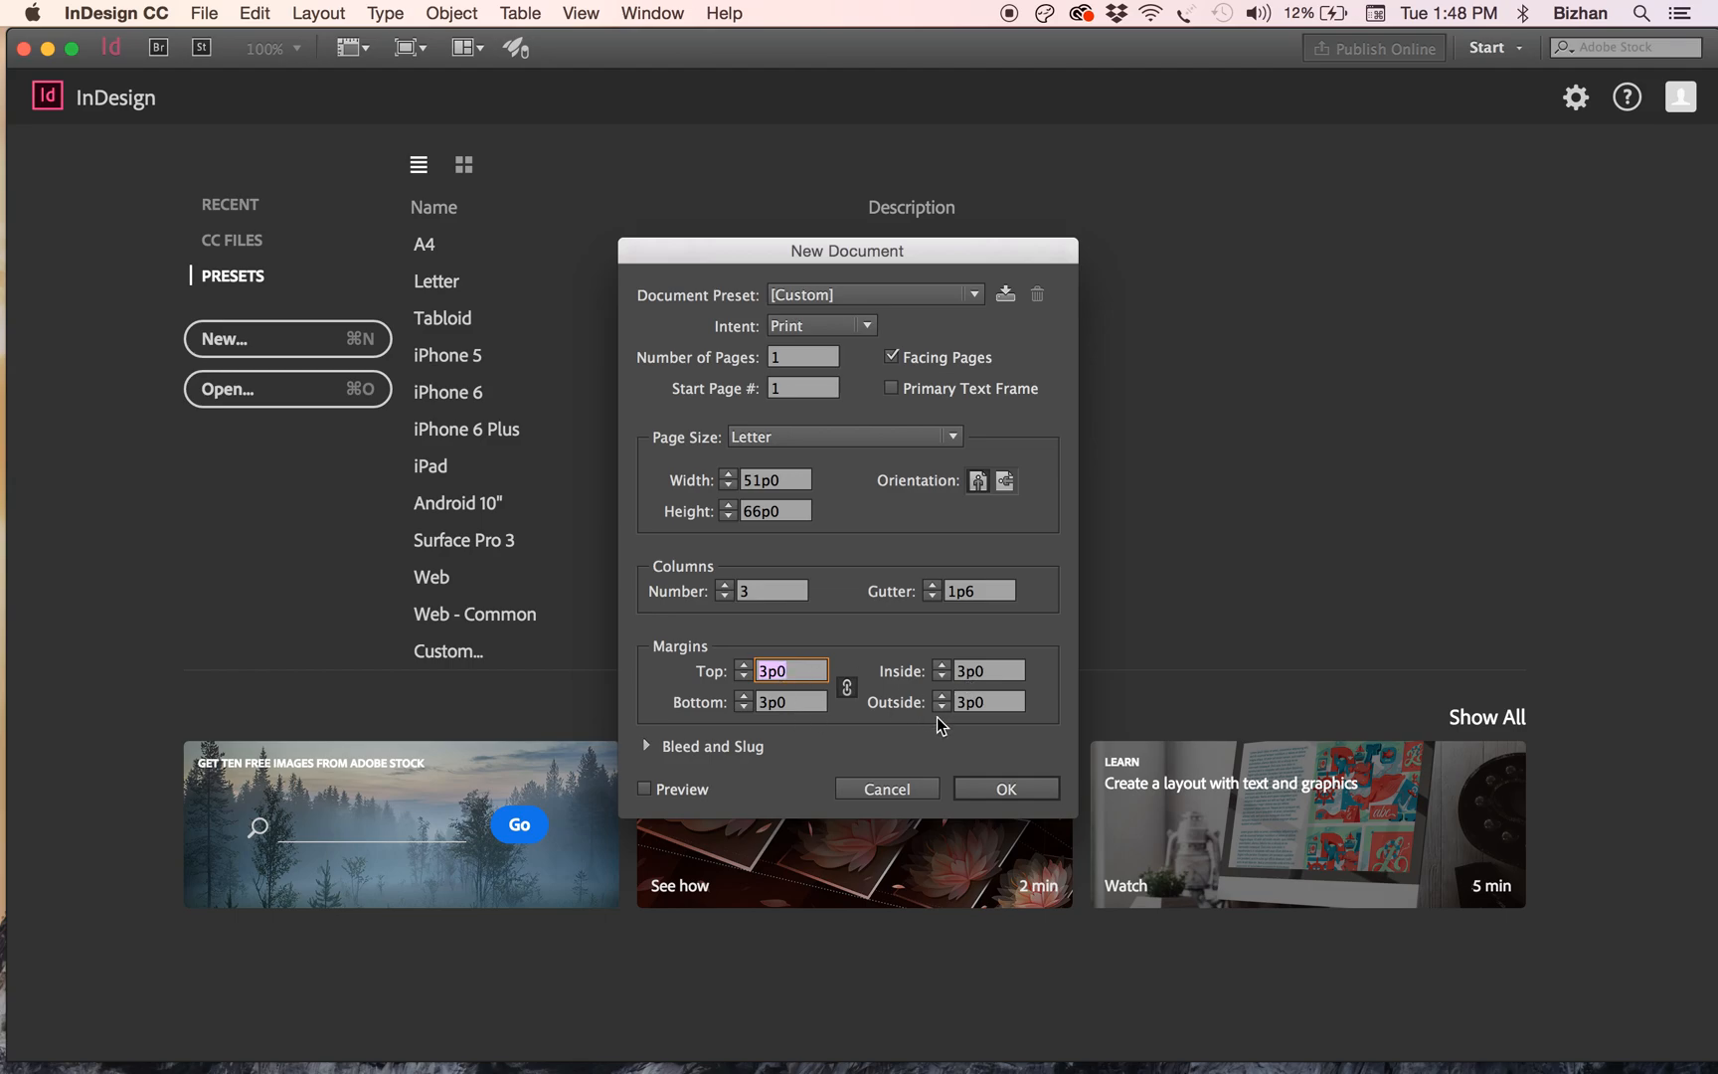
- Unlink the margin values so each side can be set separately, and reveal the bleed and slug settings
left_click(846, 694)
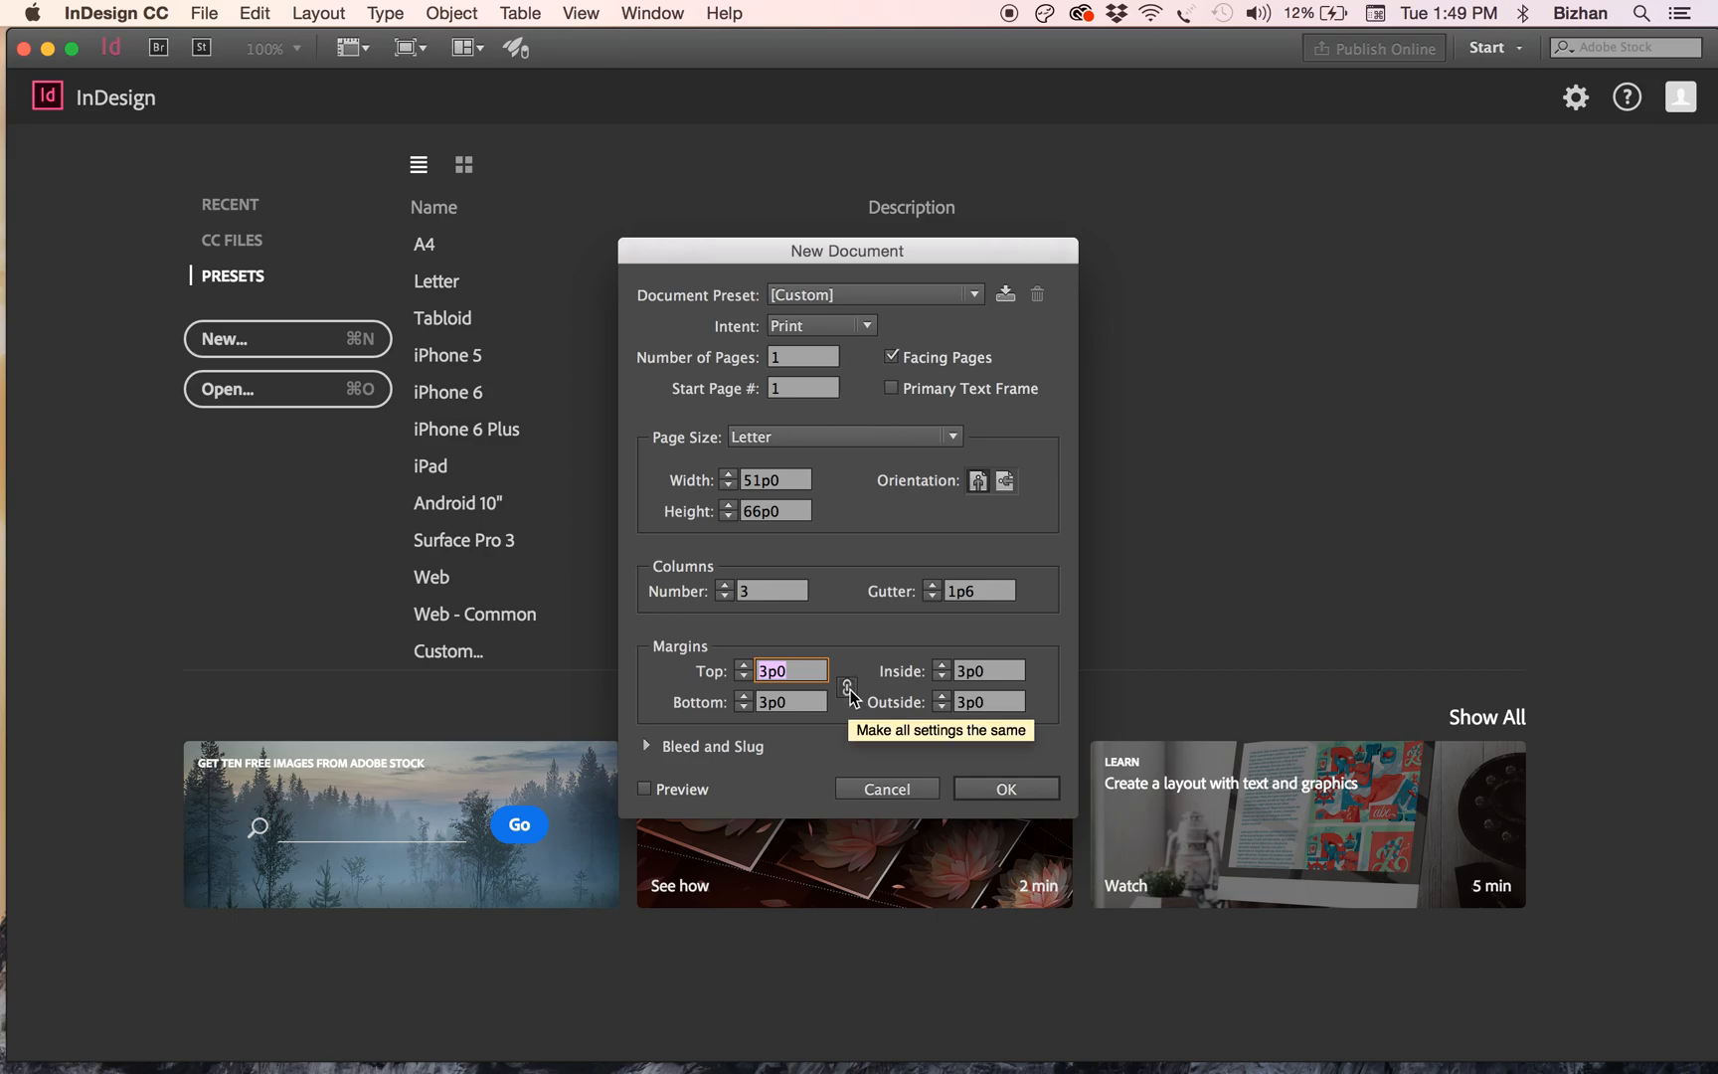
left_click(849, 693)
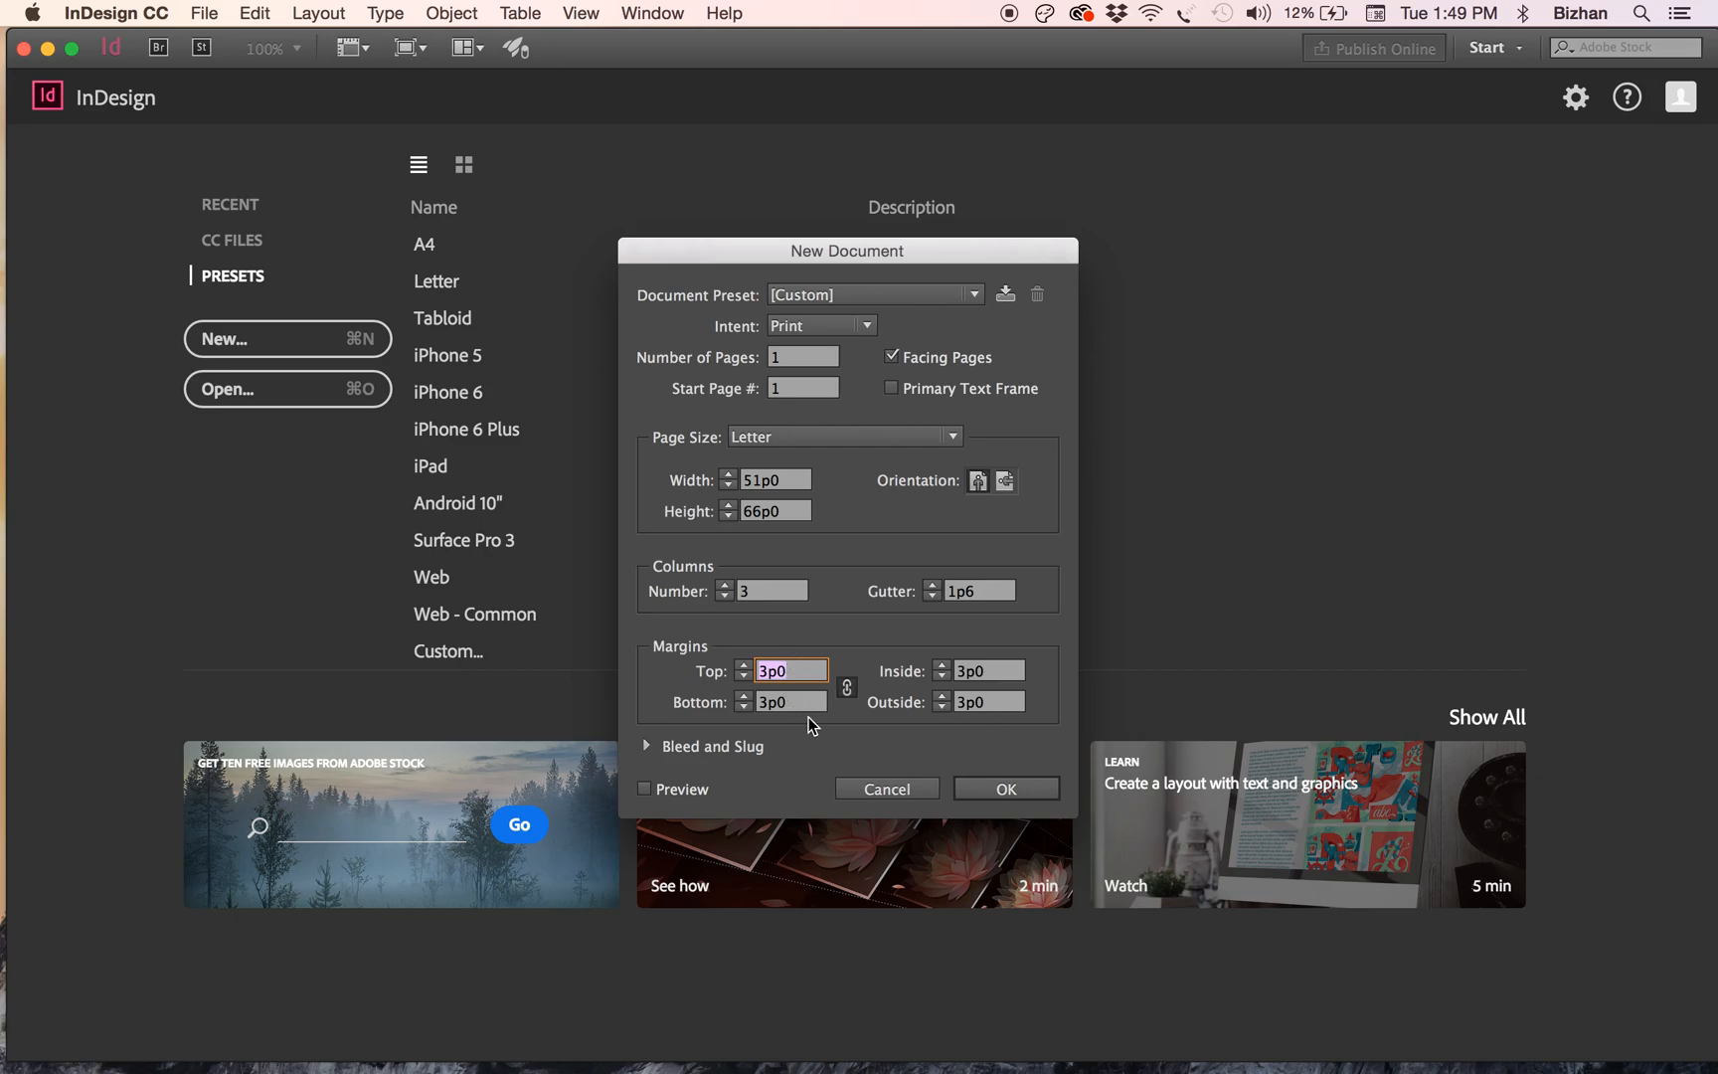
left_click(848, 698)
left_click_drag(800, 701, 727, 676)
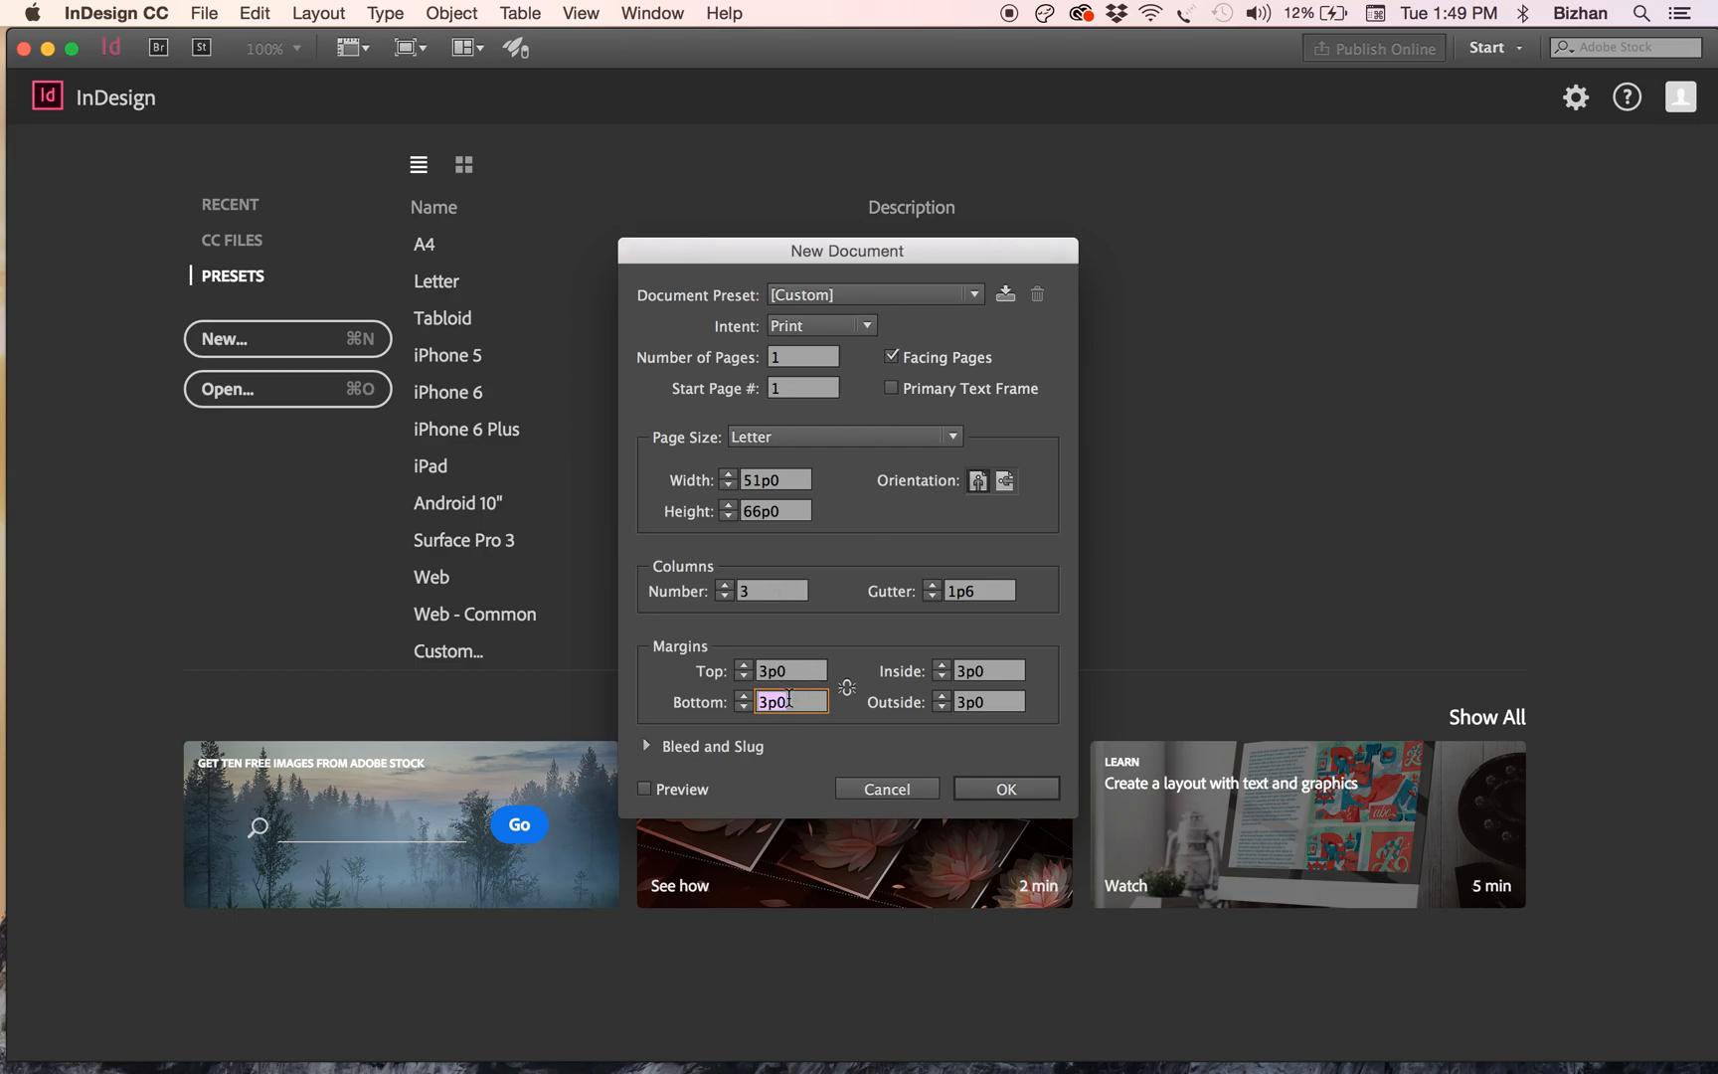
left_click_drag(790, 704, 711, 668)
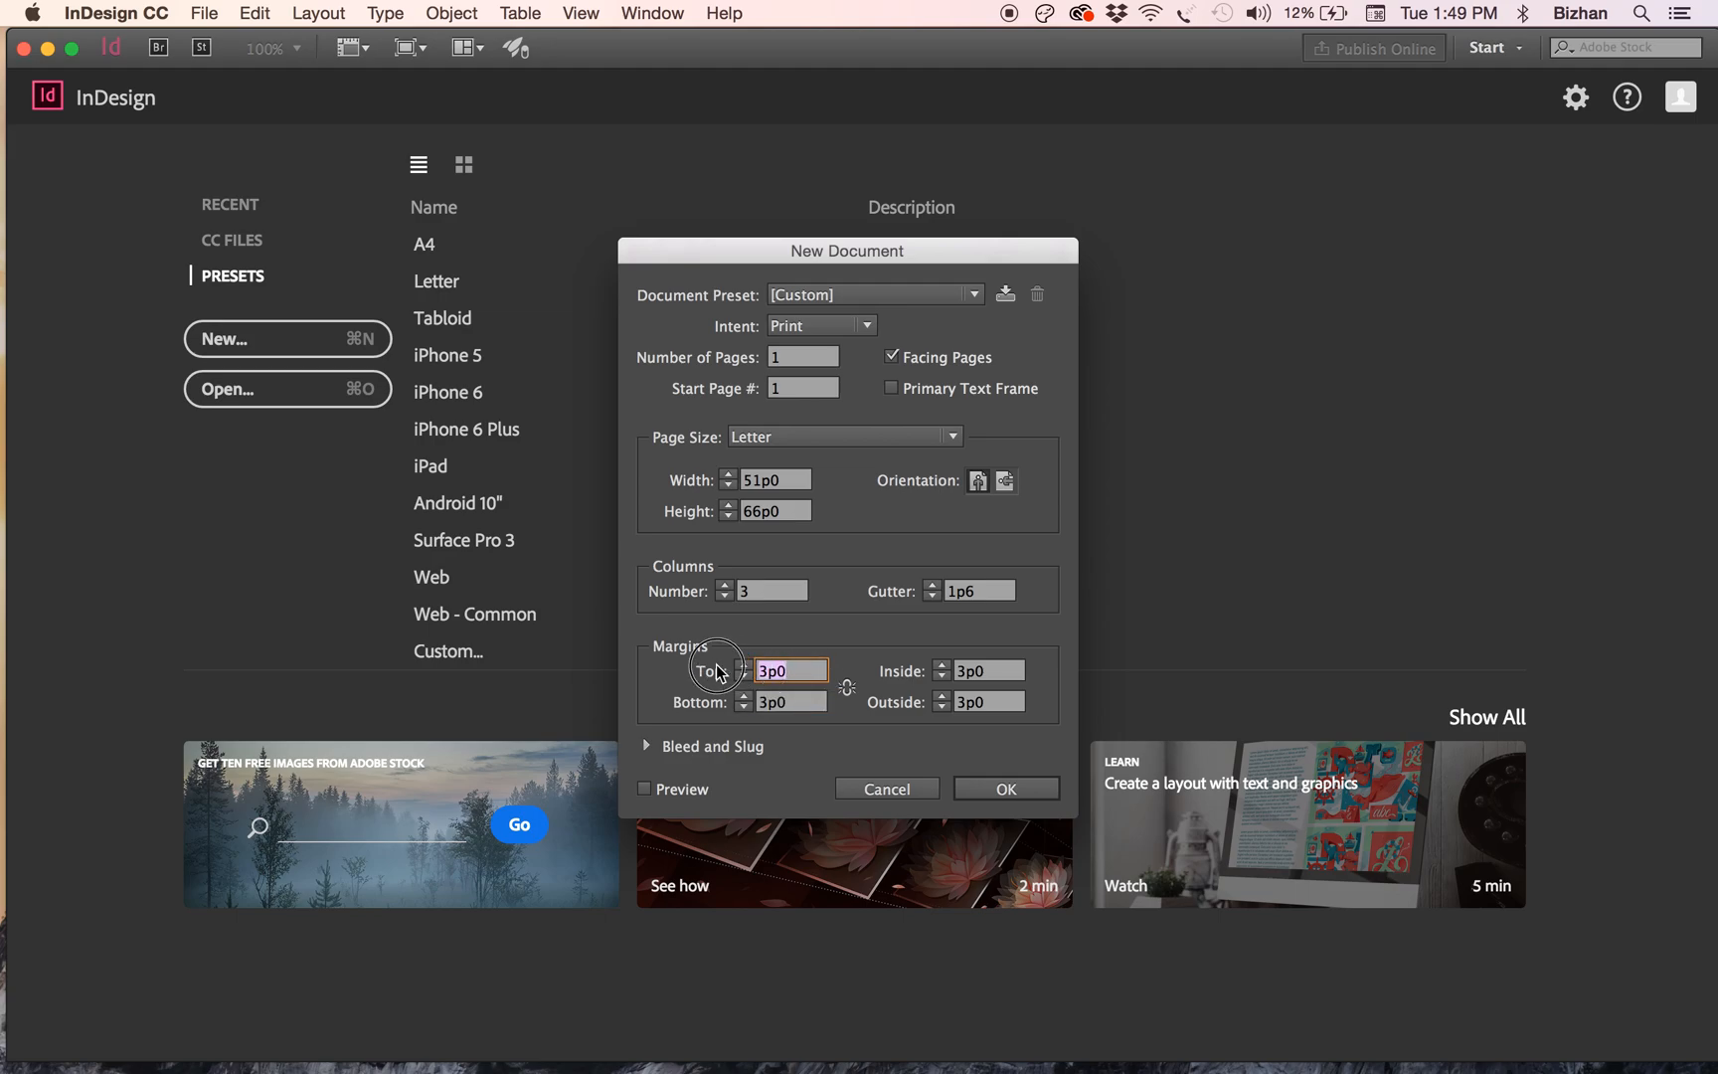
left_click(804, 704)
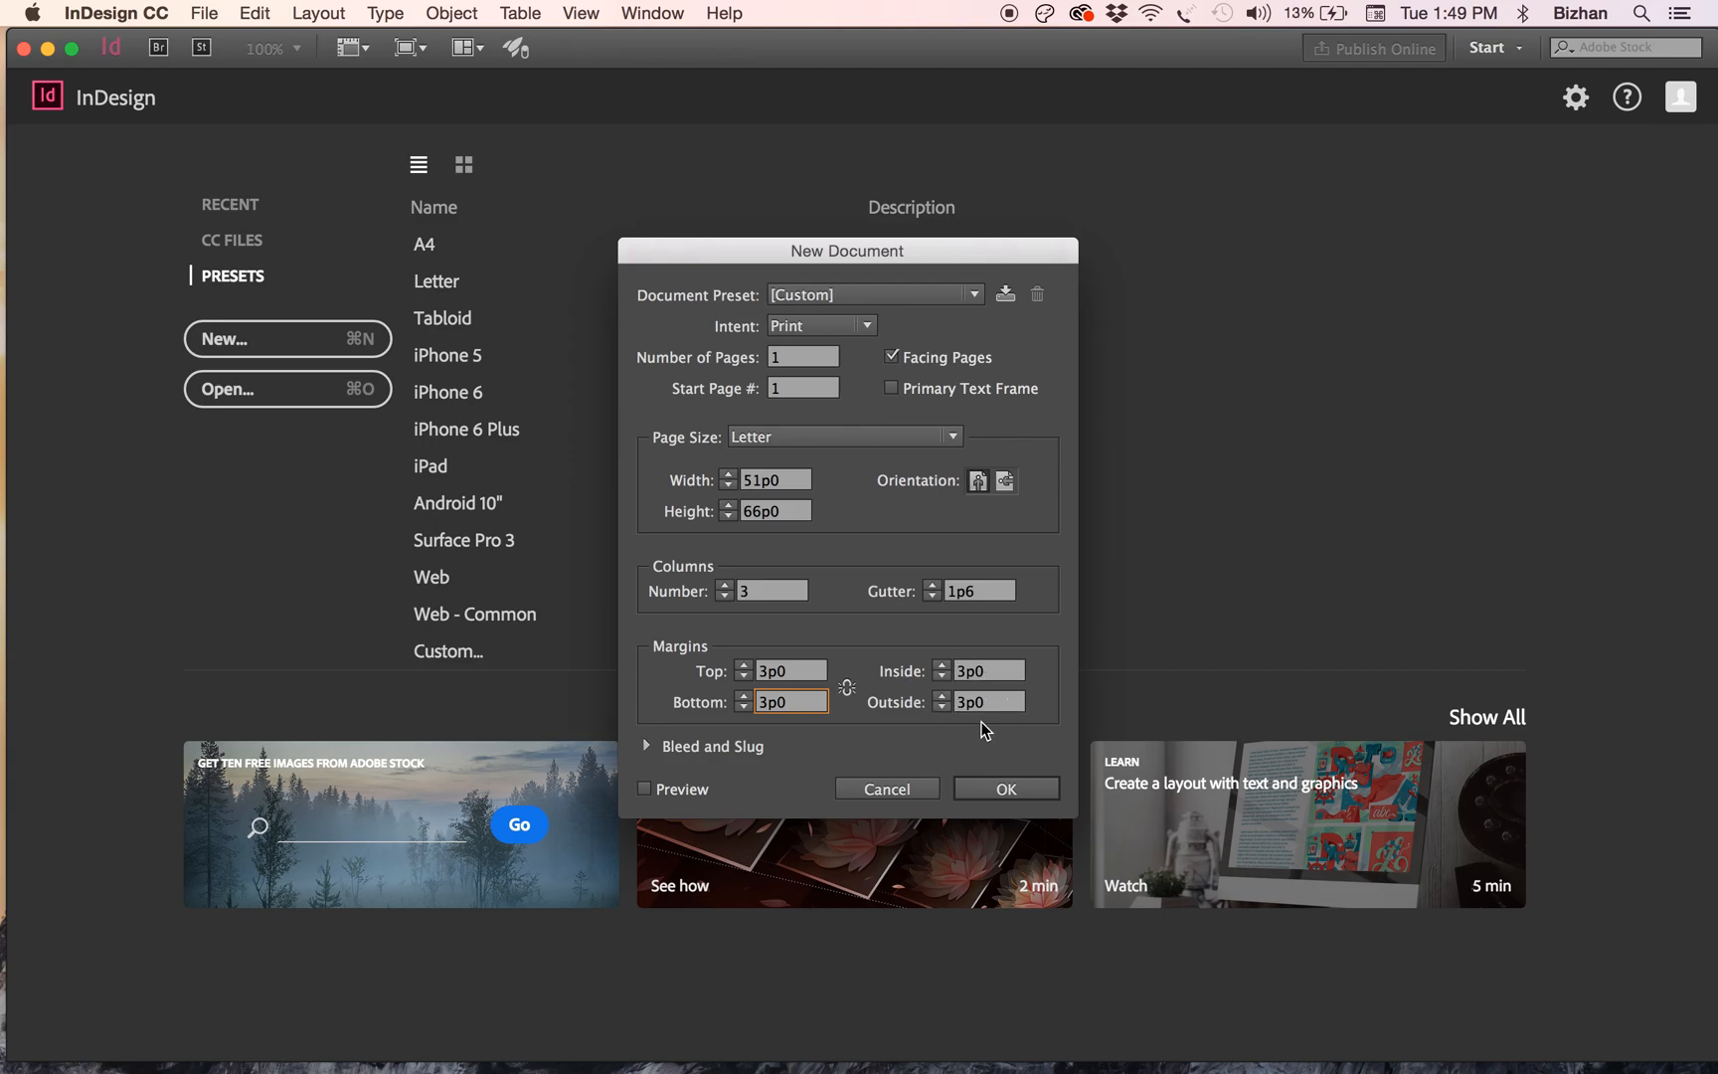
left_click(1006, 702)
left_click(645, 747)
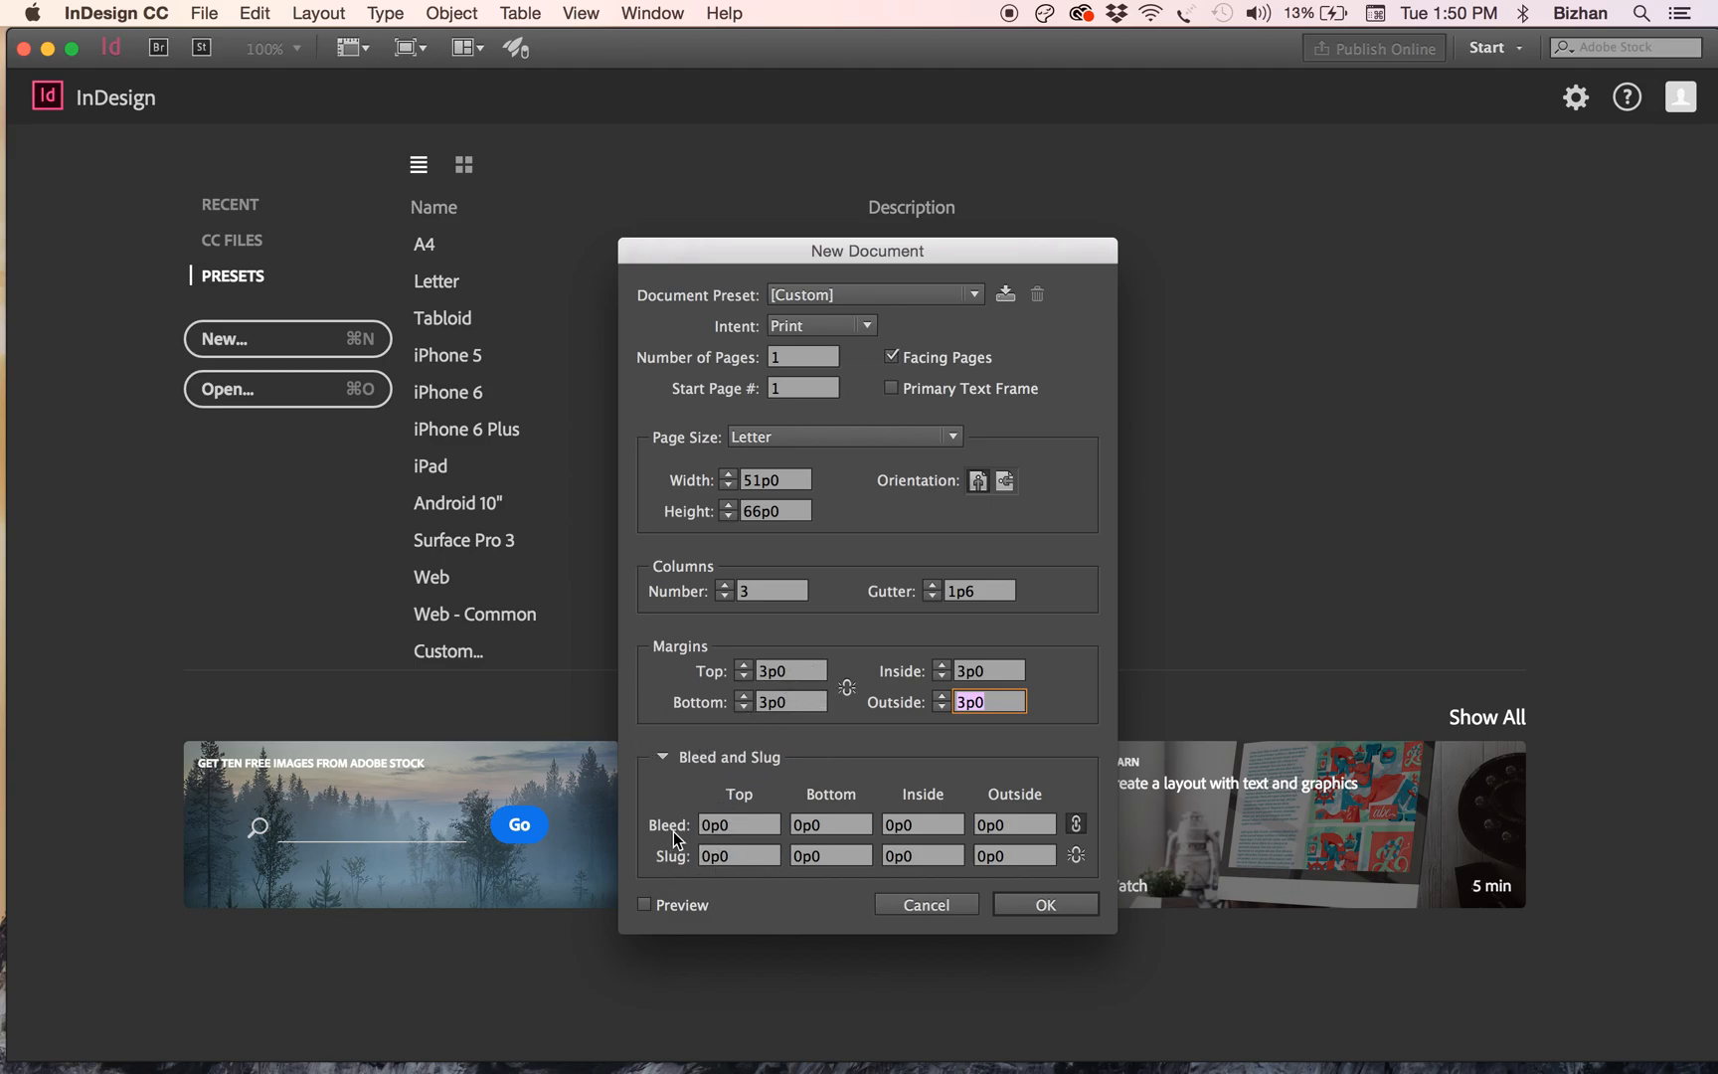
- Set the margins to 0.25 in top, 0.75 in bottom, 0.5 in inside and 0.25 in outside
left_click(807, 671)
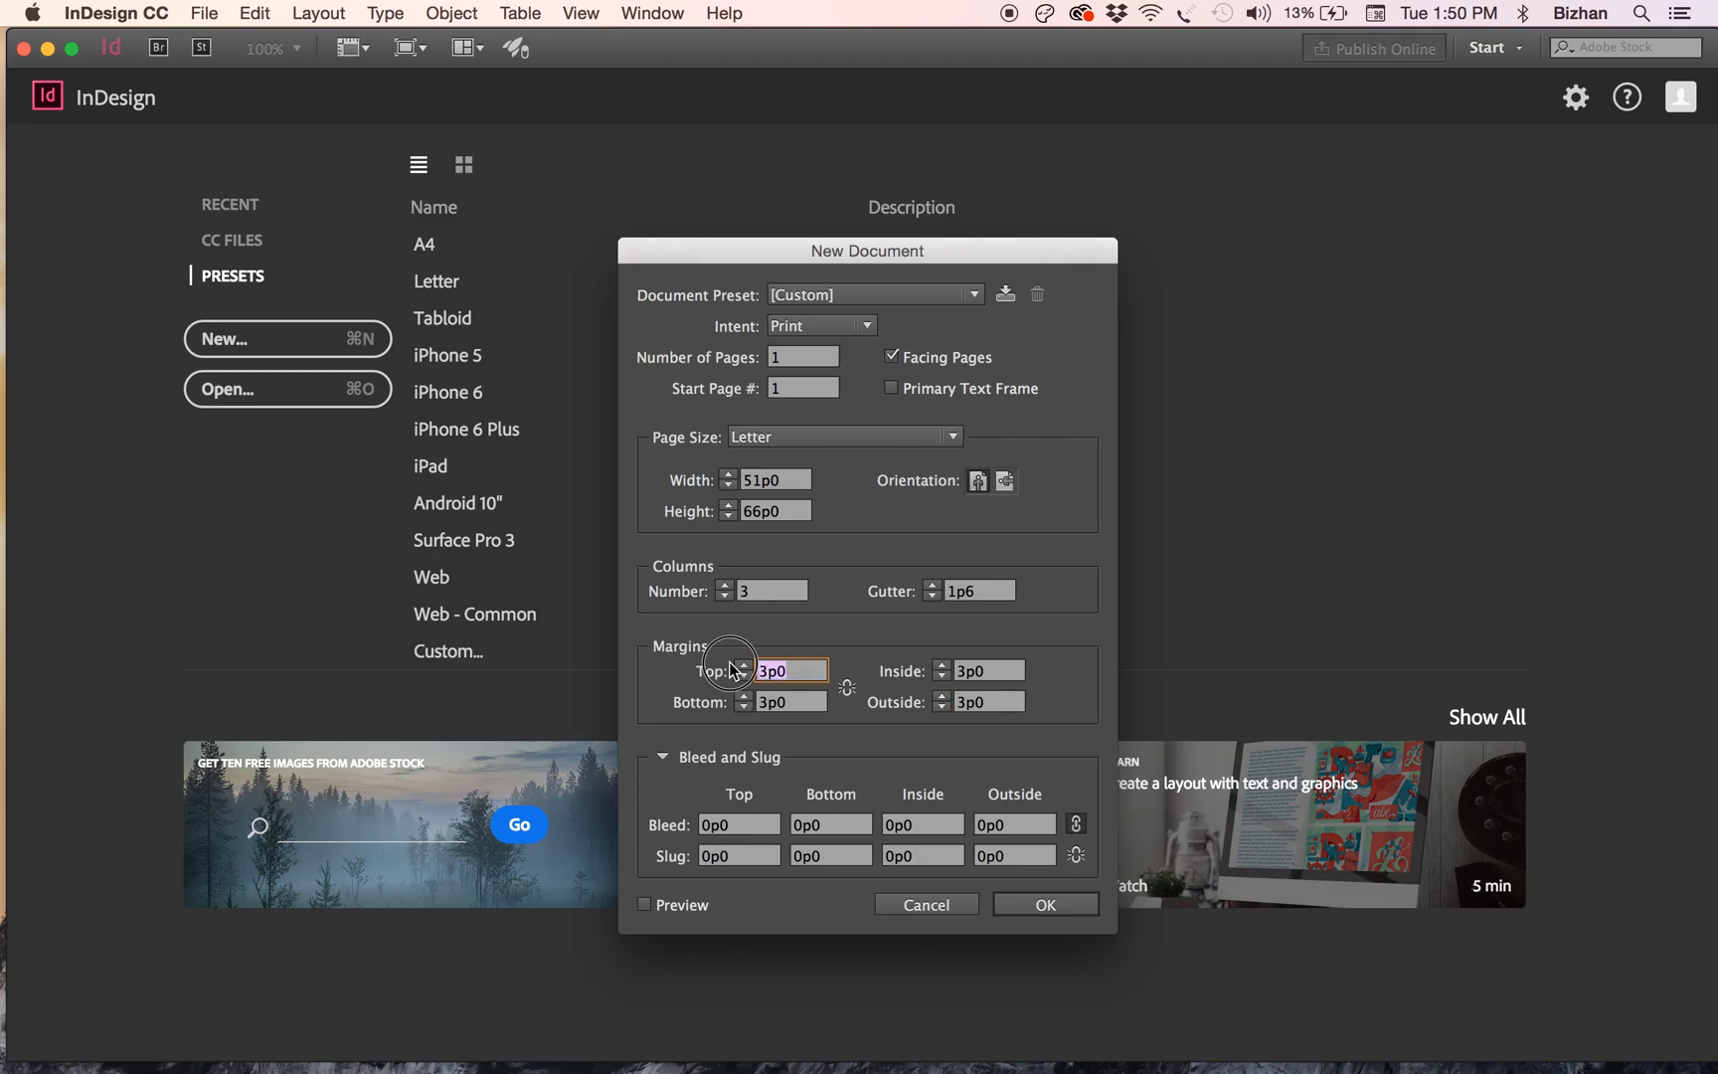
type(".25")
key("Tab")
key("BackSpace")
type(".75")
key("Tab")
key("Tab")
type(".5in")
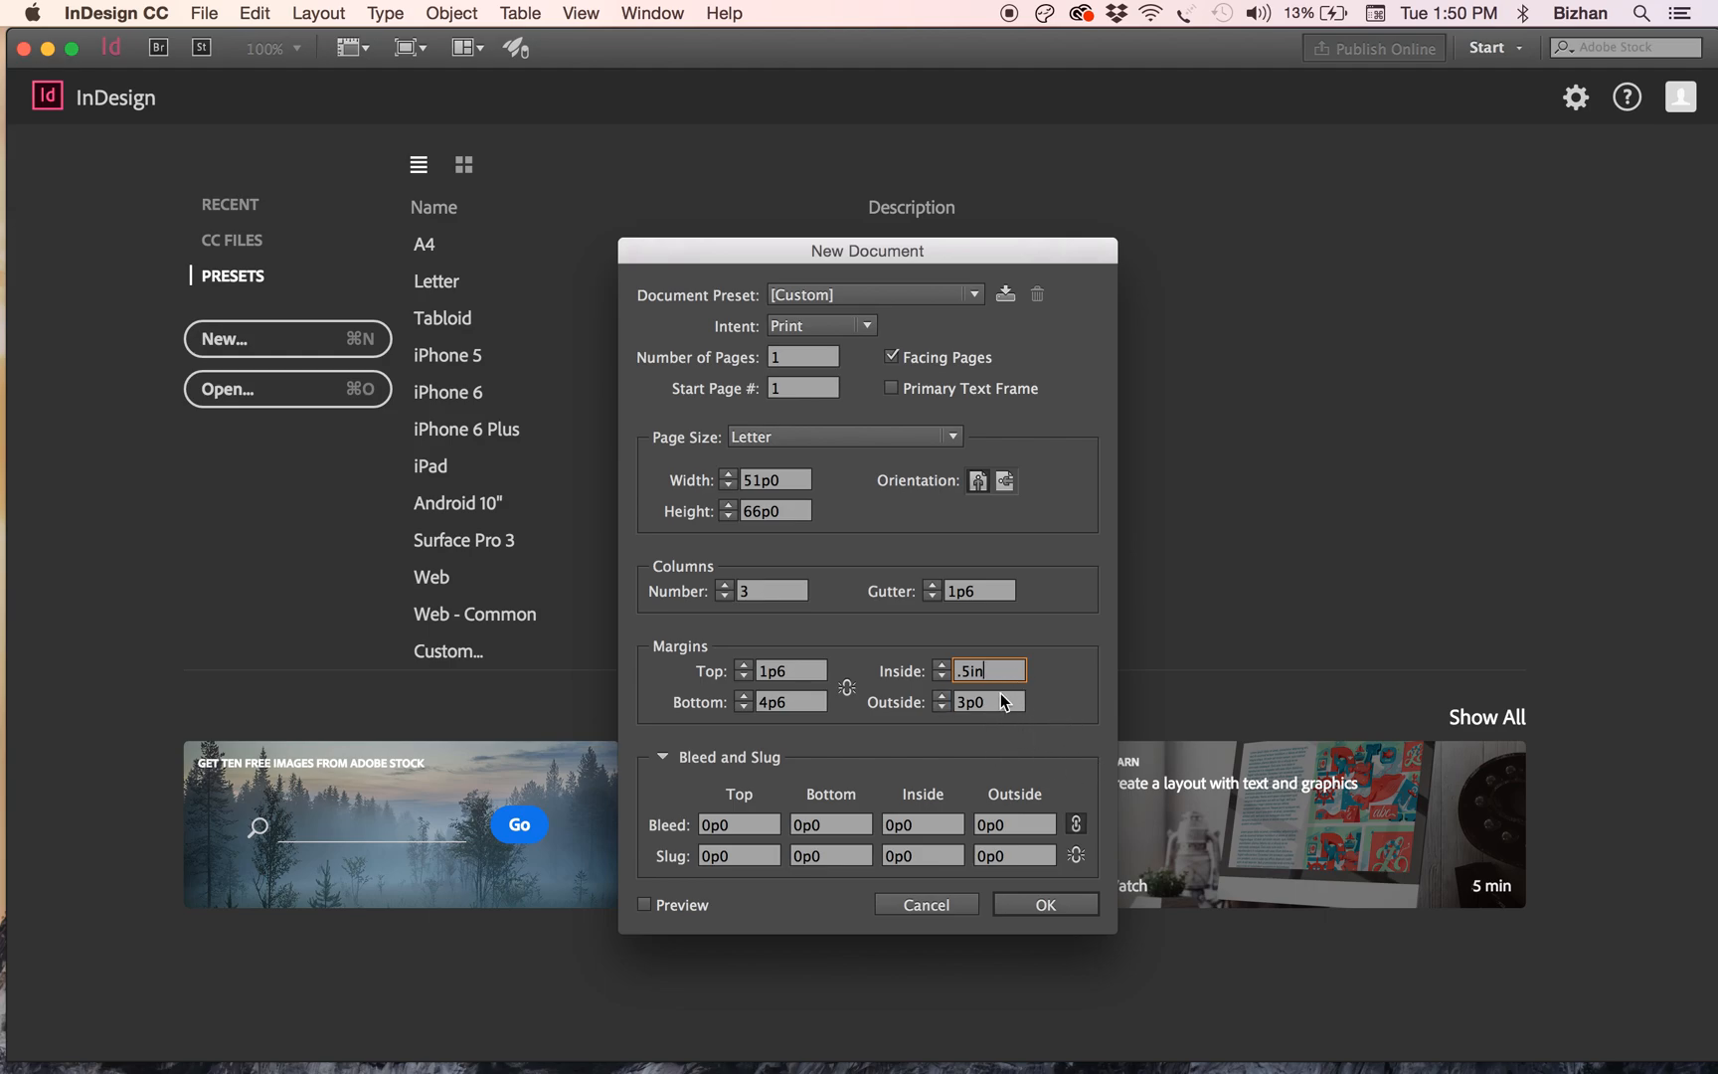
key("Tab")
type(".25in")
- Preview the page layout with its columns and margins, and create the document
left_click(663, 905)
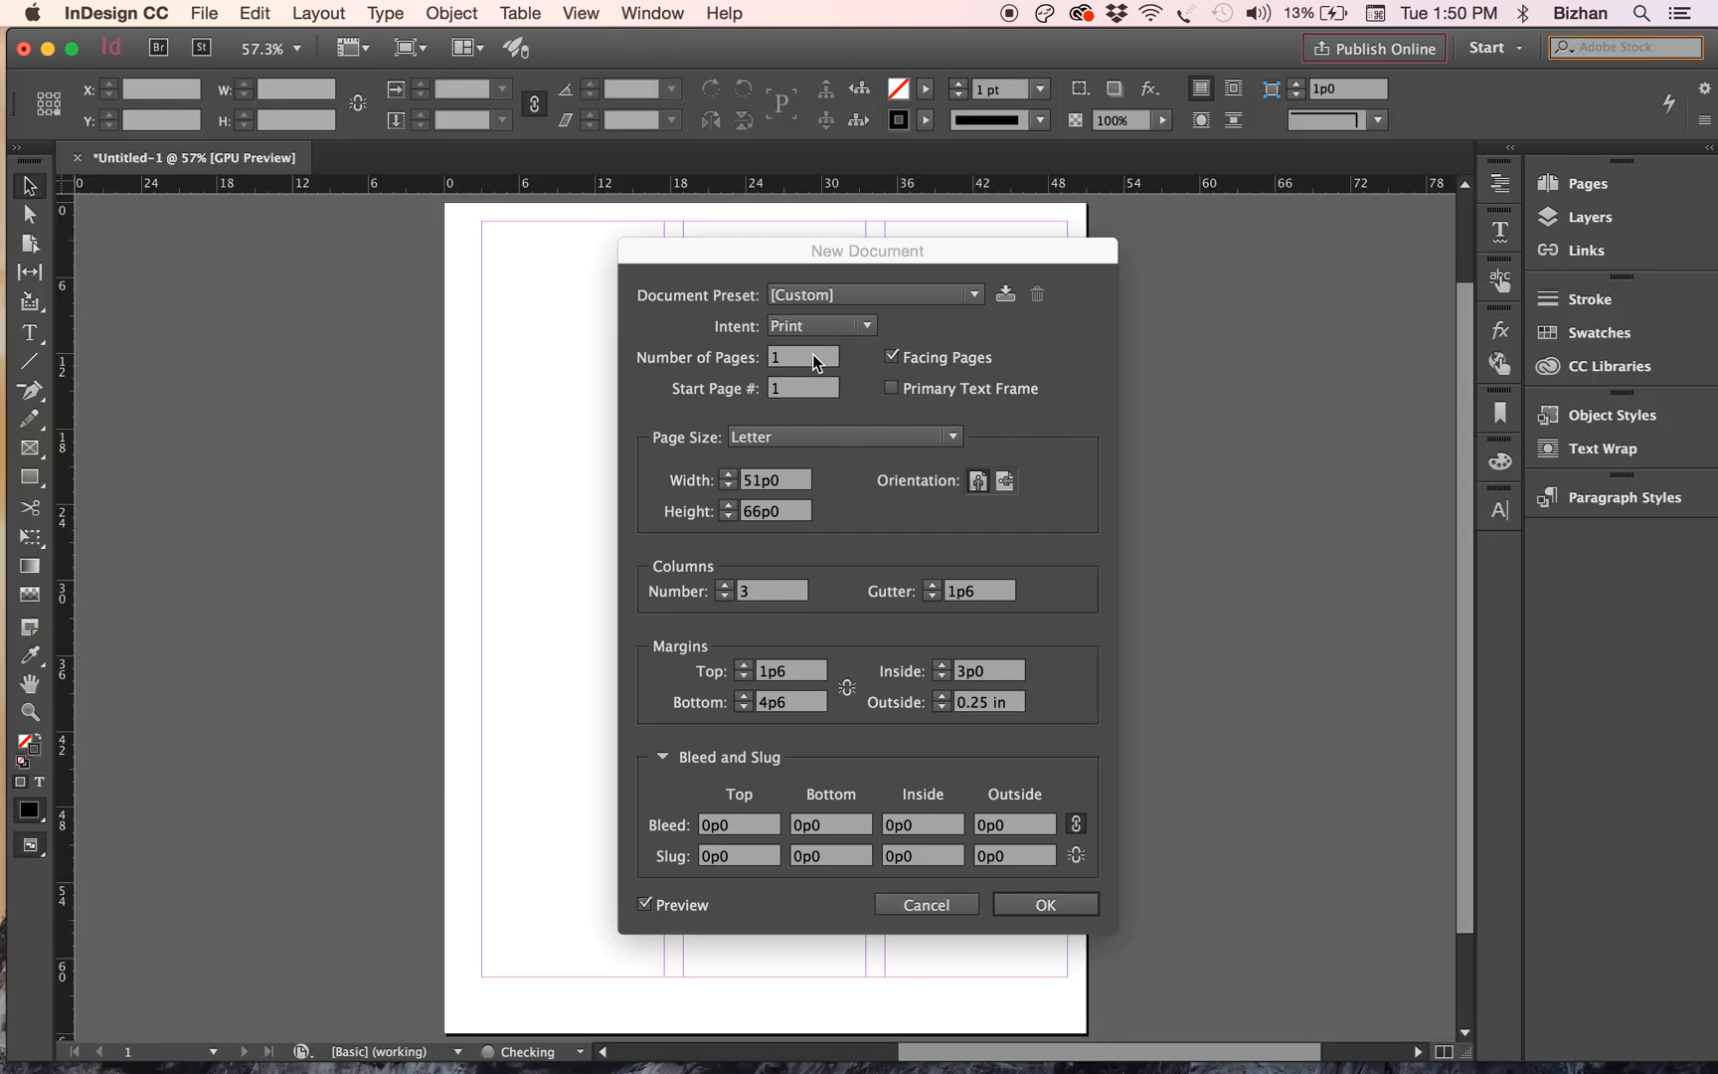
left_click_drag(814, 251, 1289, 159)
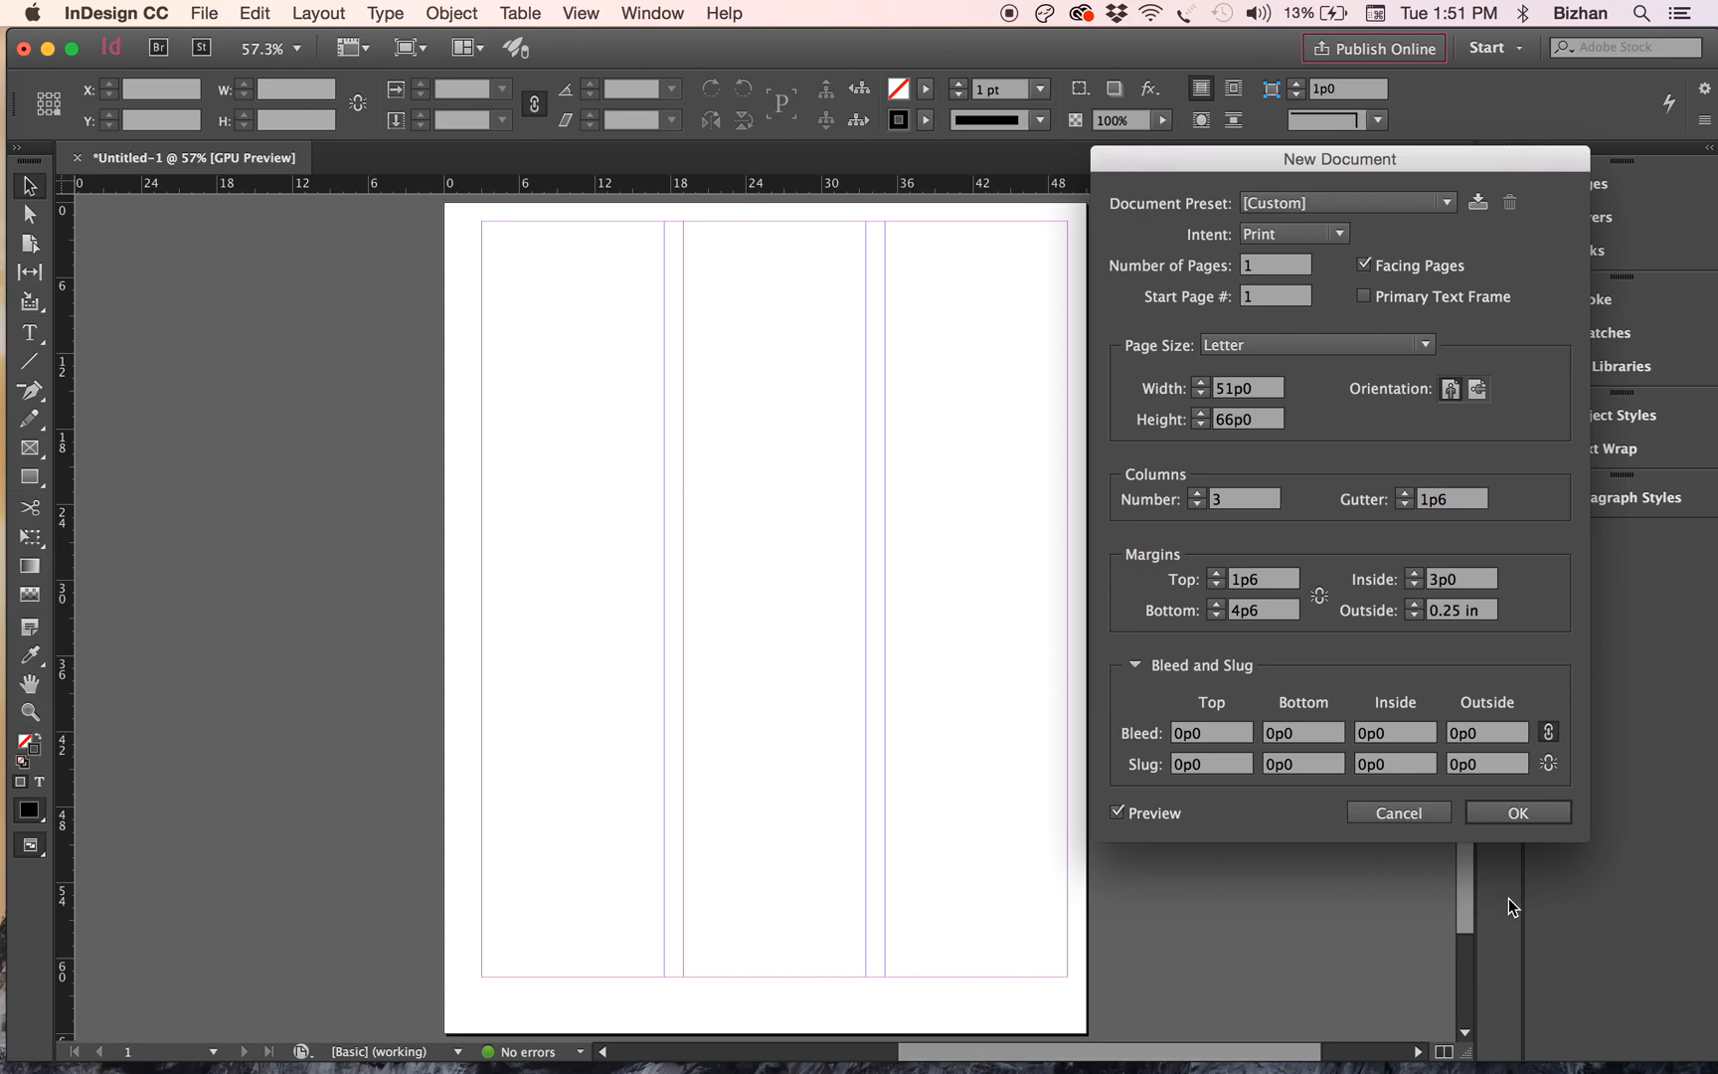
left_click(1501, 819)
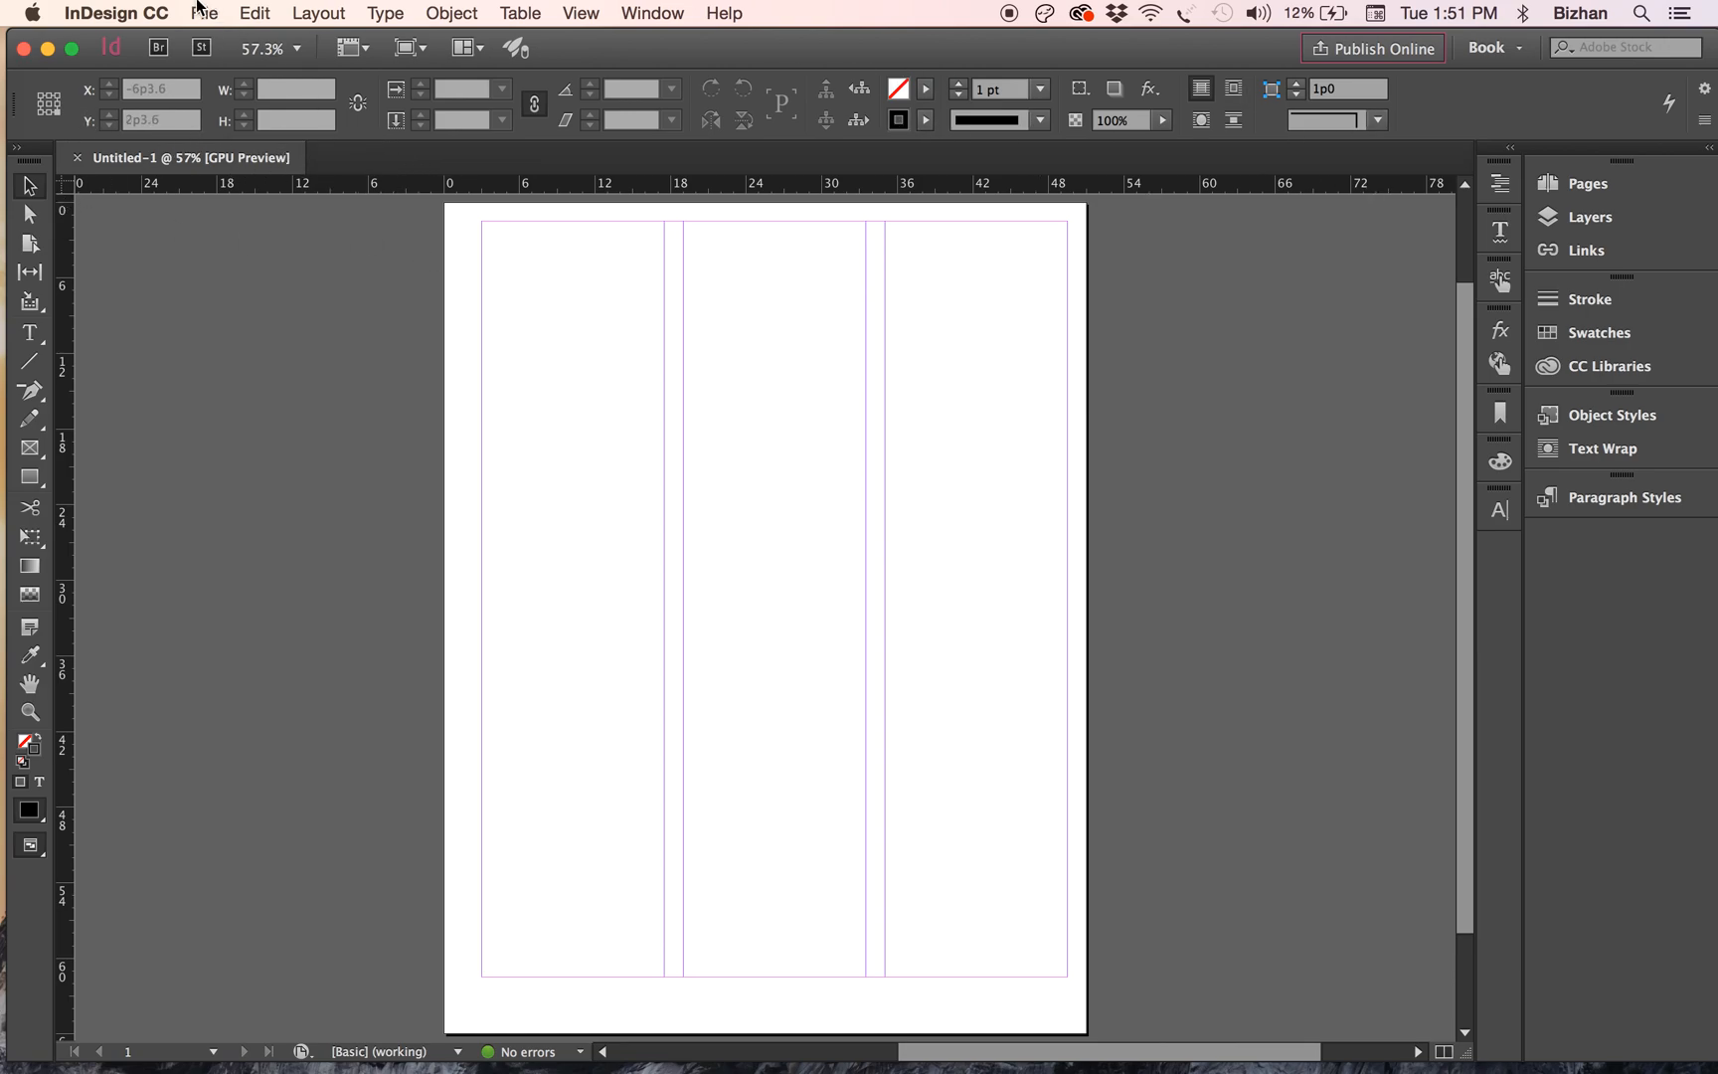
left_click(134, 12)
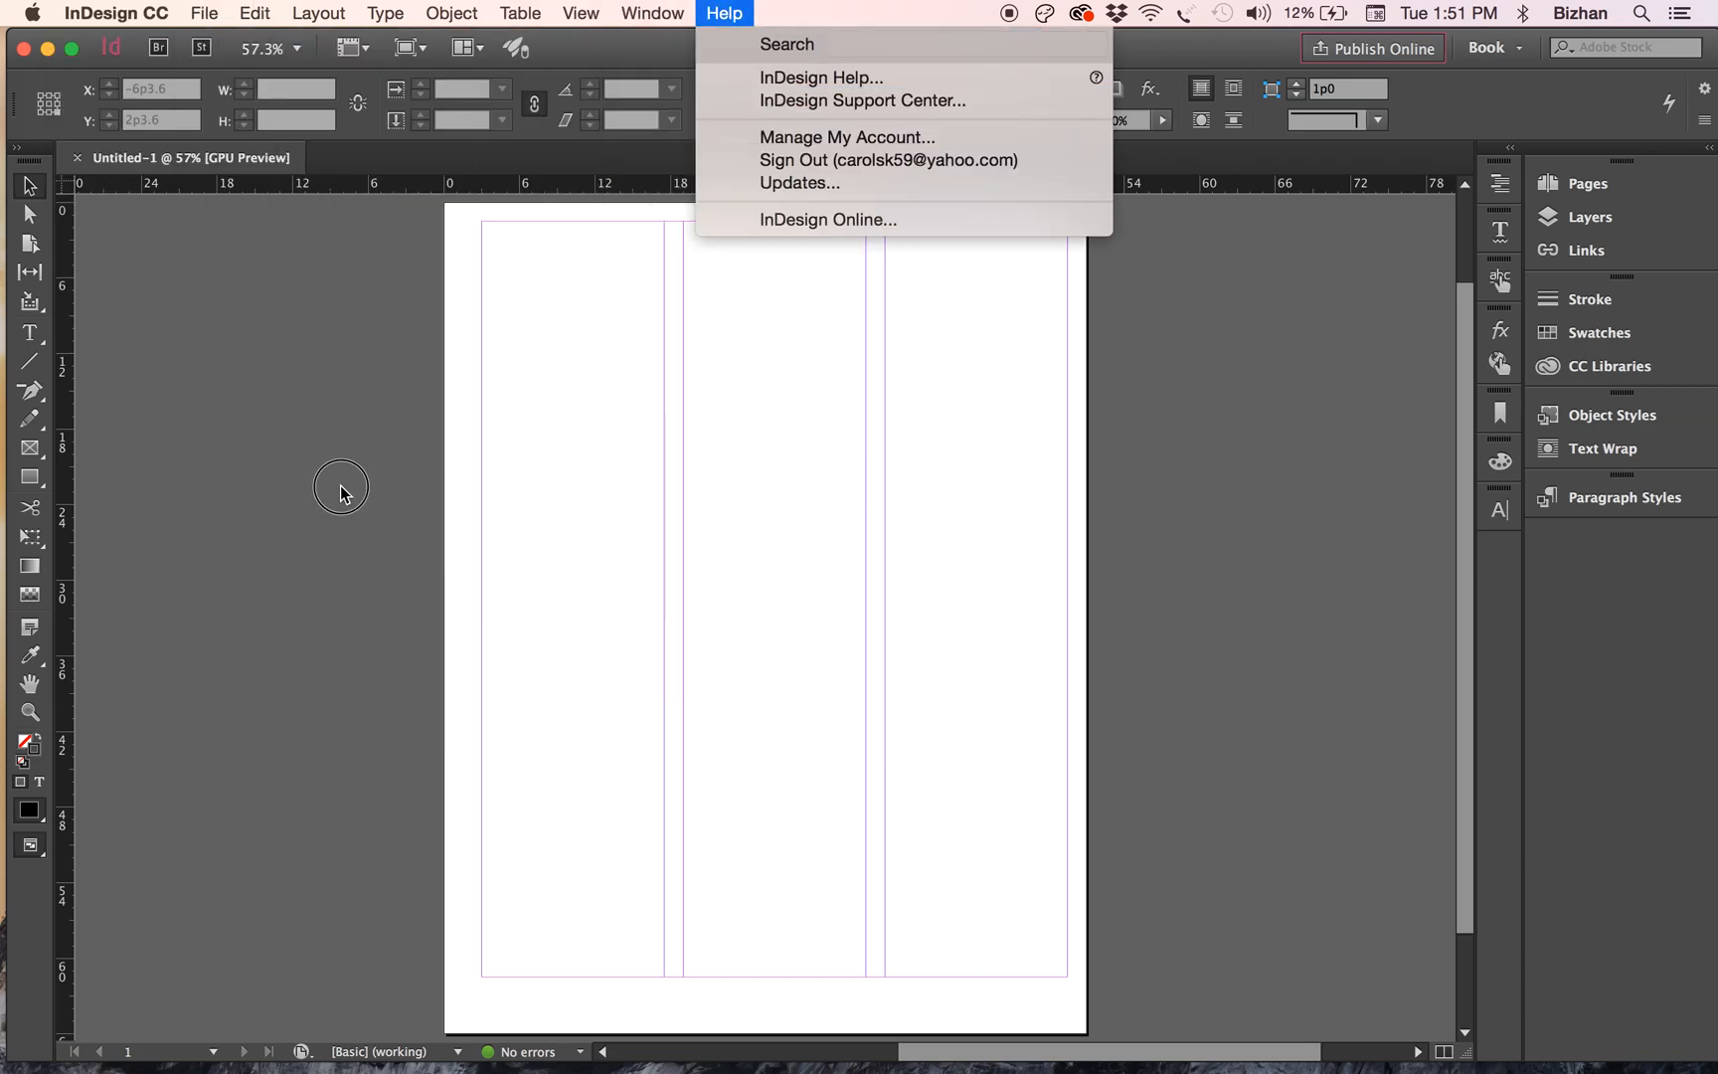
left_click(350, 497)
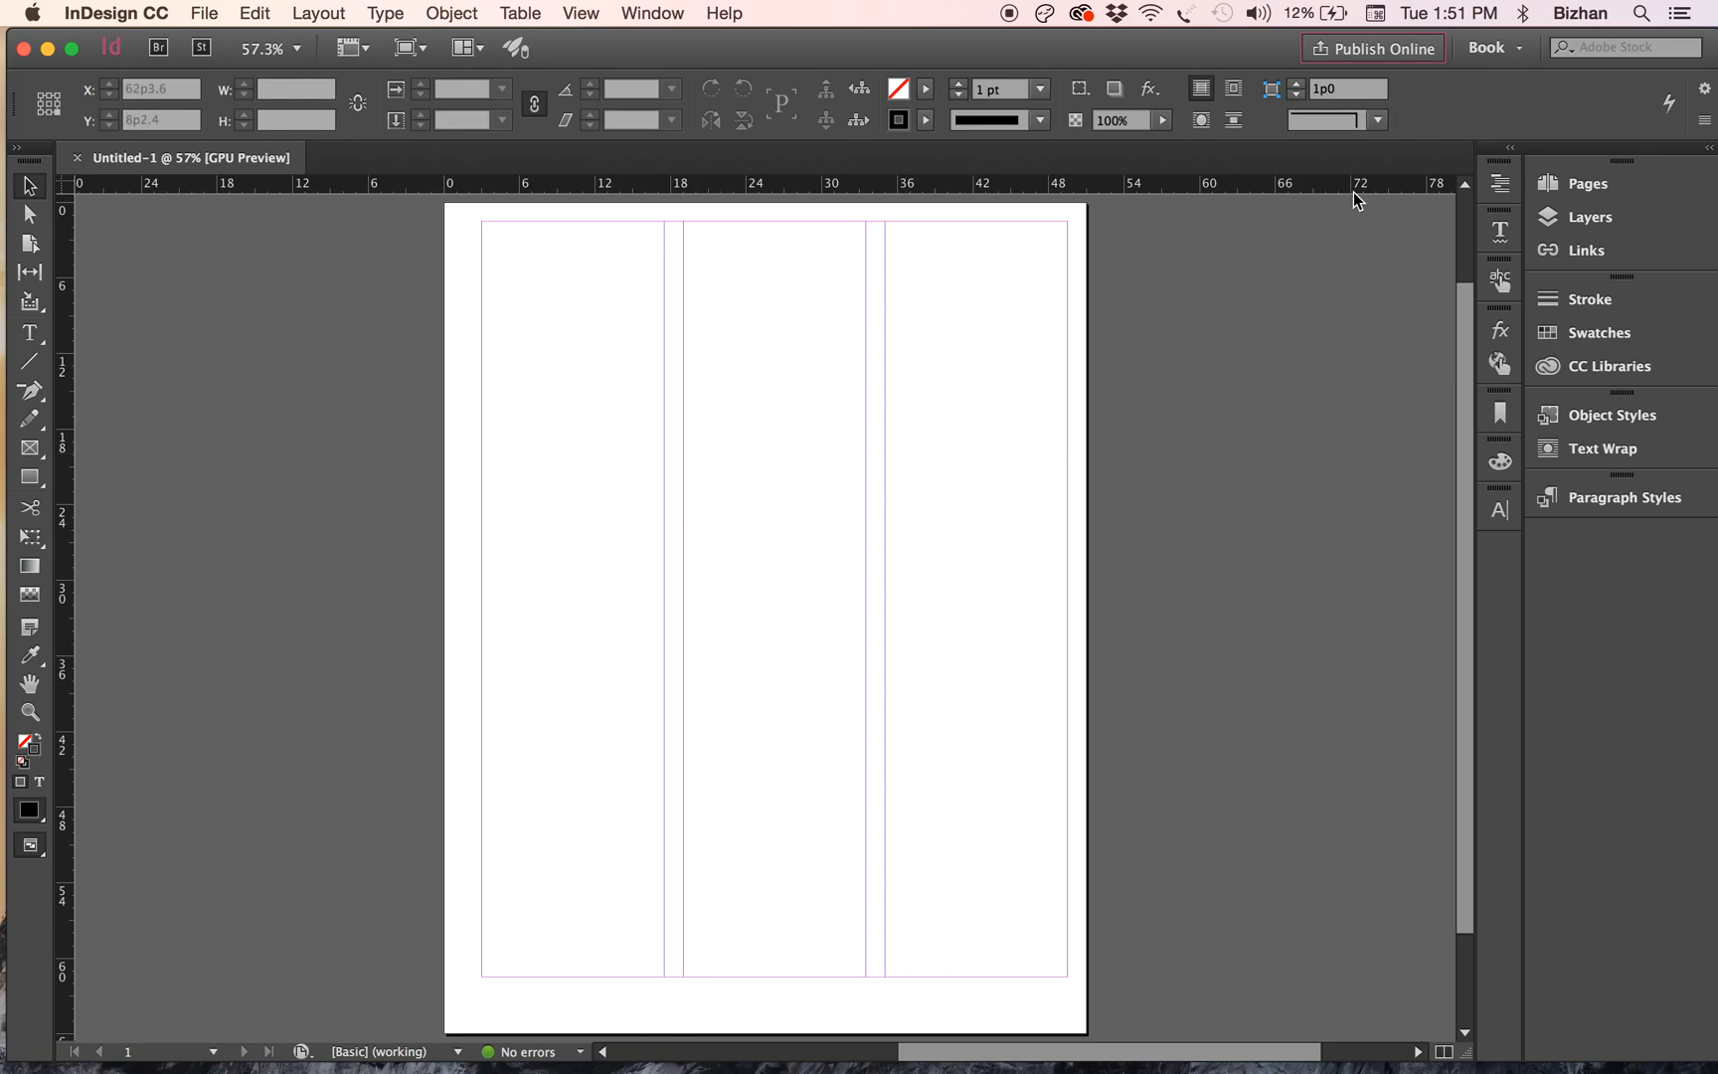
scroll(1234, 380, "right", 3)
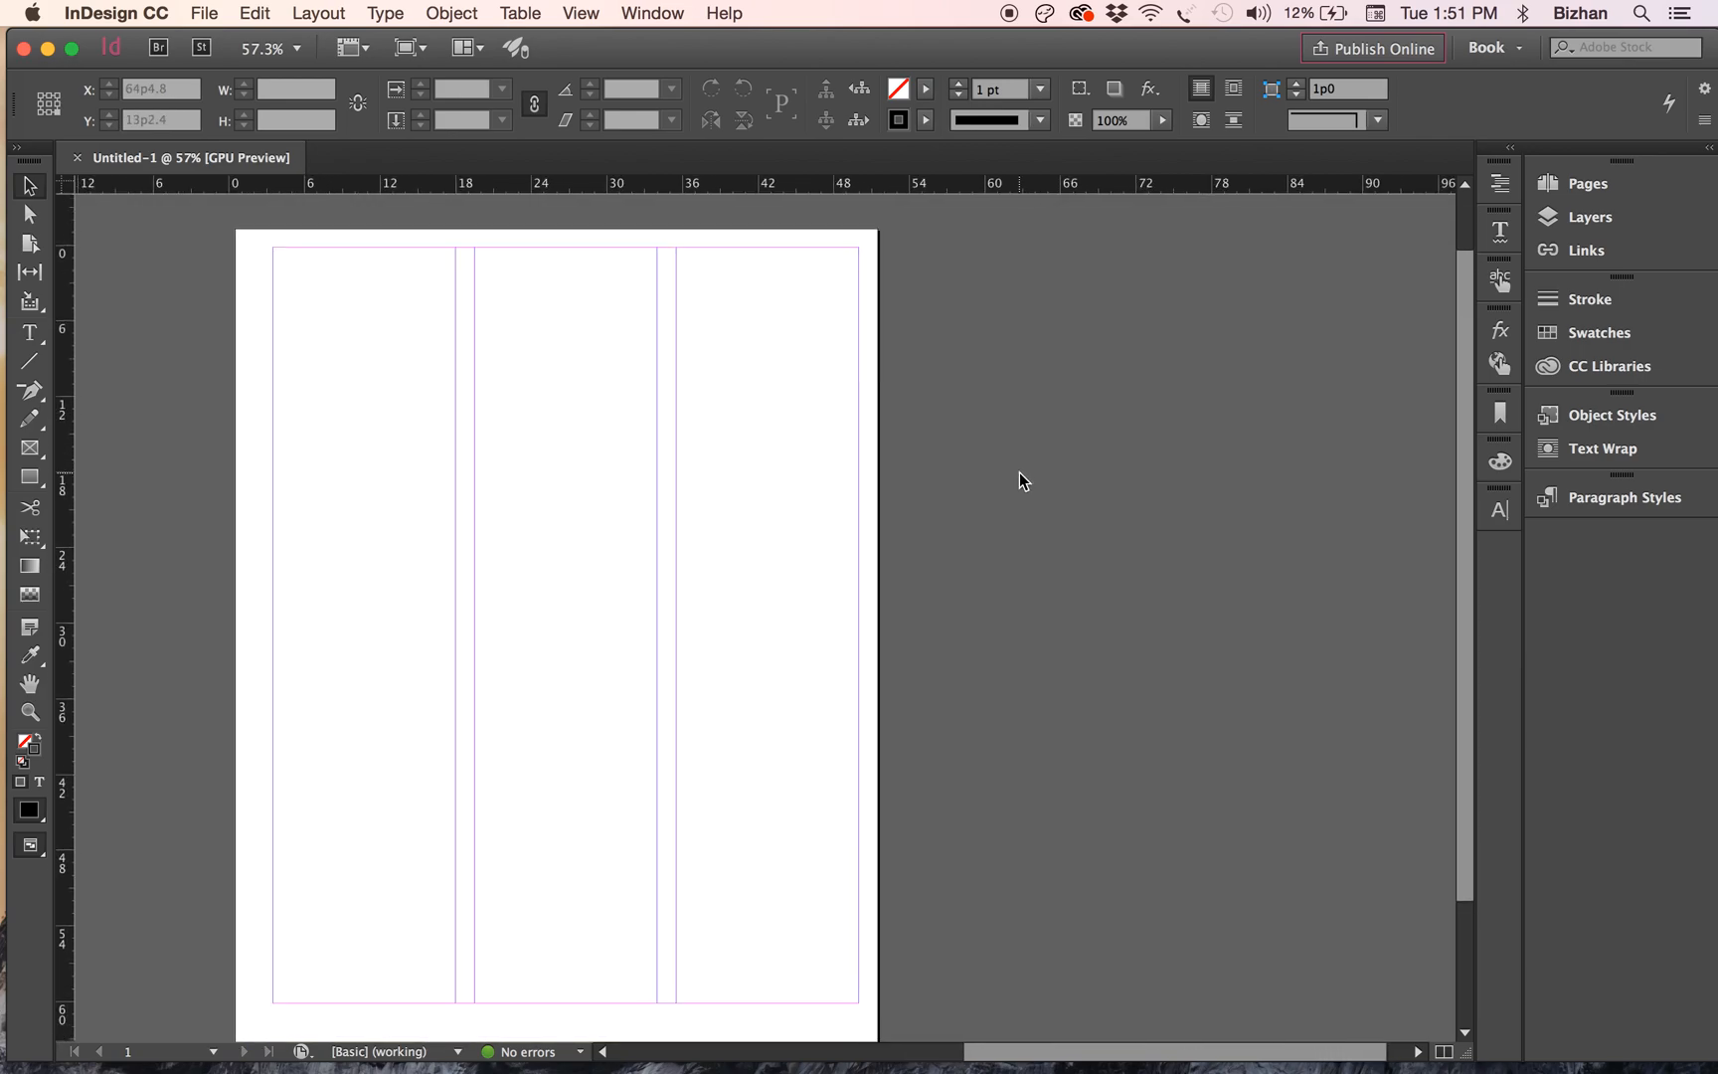
scroll(1020, 473, "up", 2)
scroll(1020, 473, "down", 2)
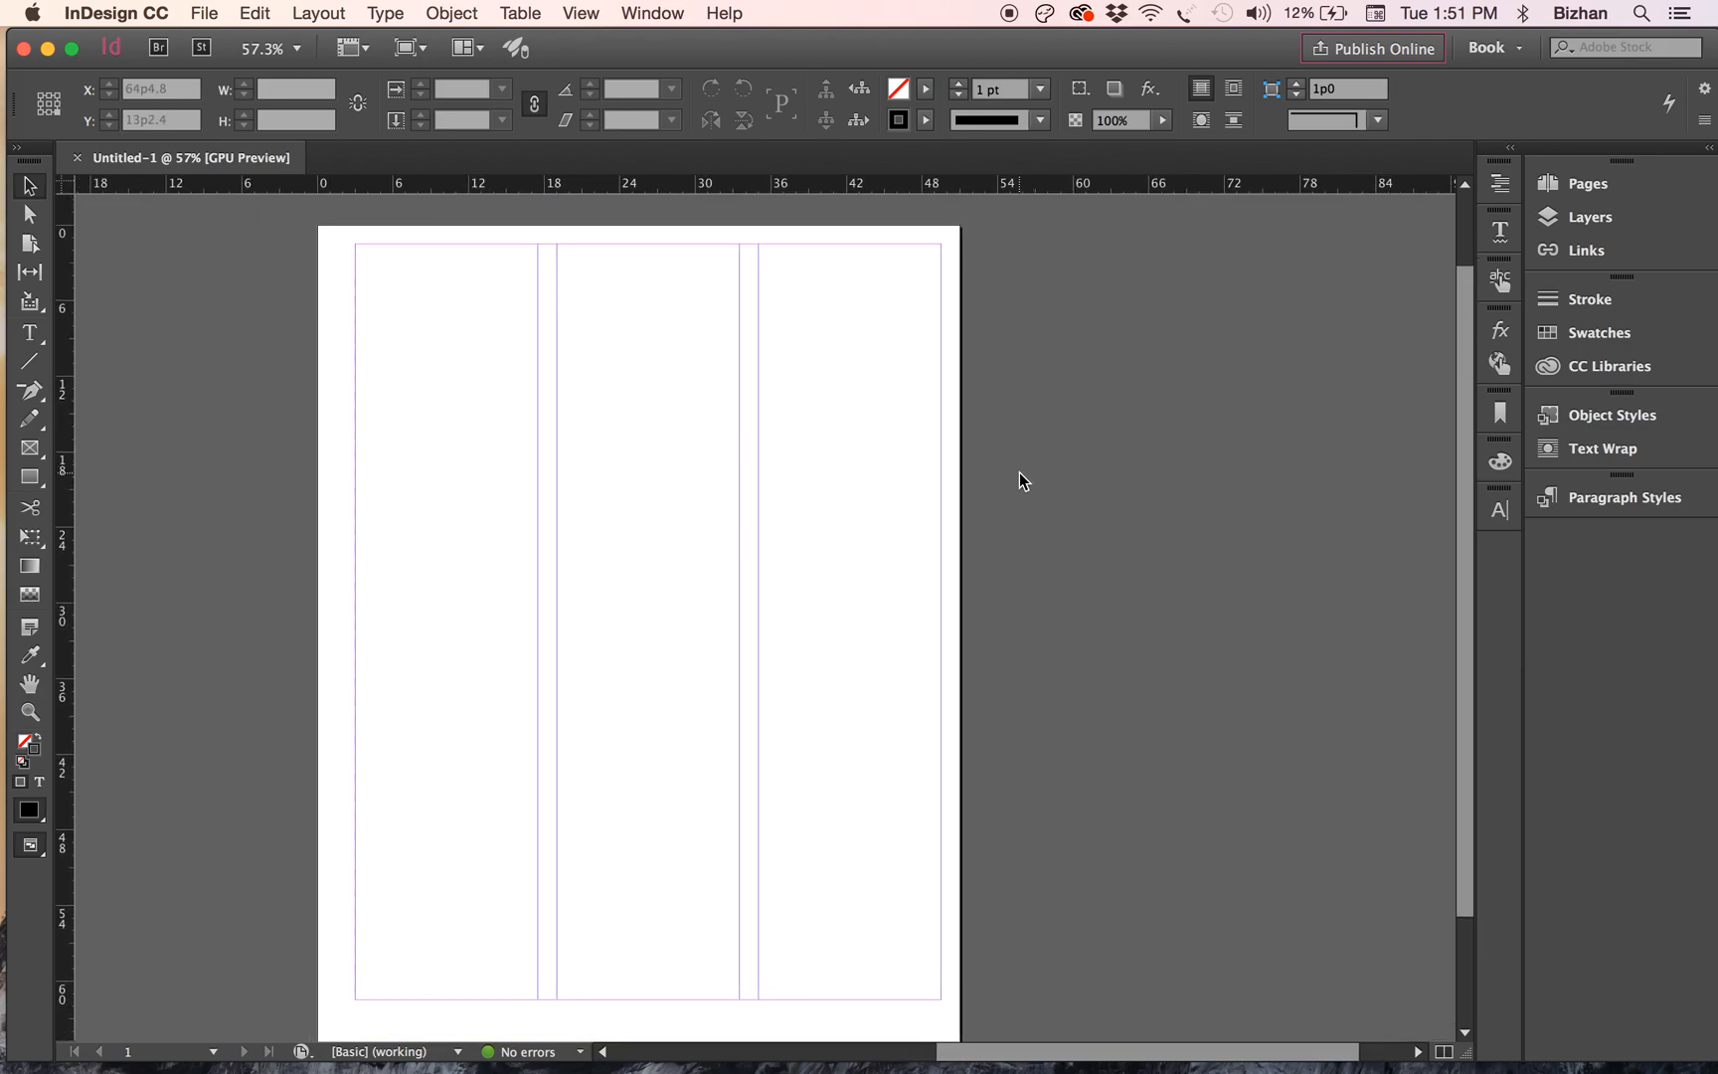
- Examine the Type tool and the variants grouped with the Pen and Pencil tools
scroll(1023, 482, "down", 2)
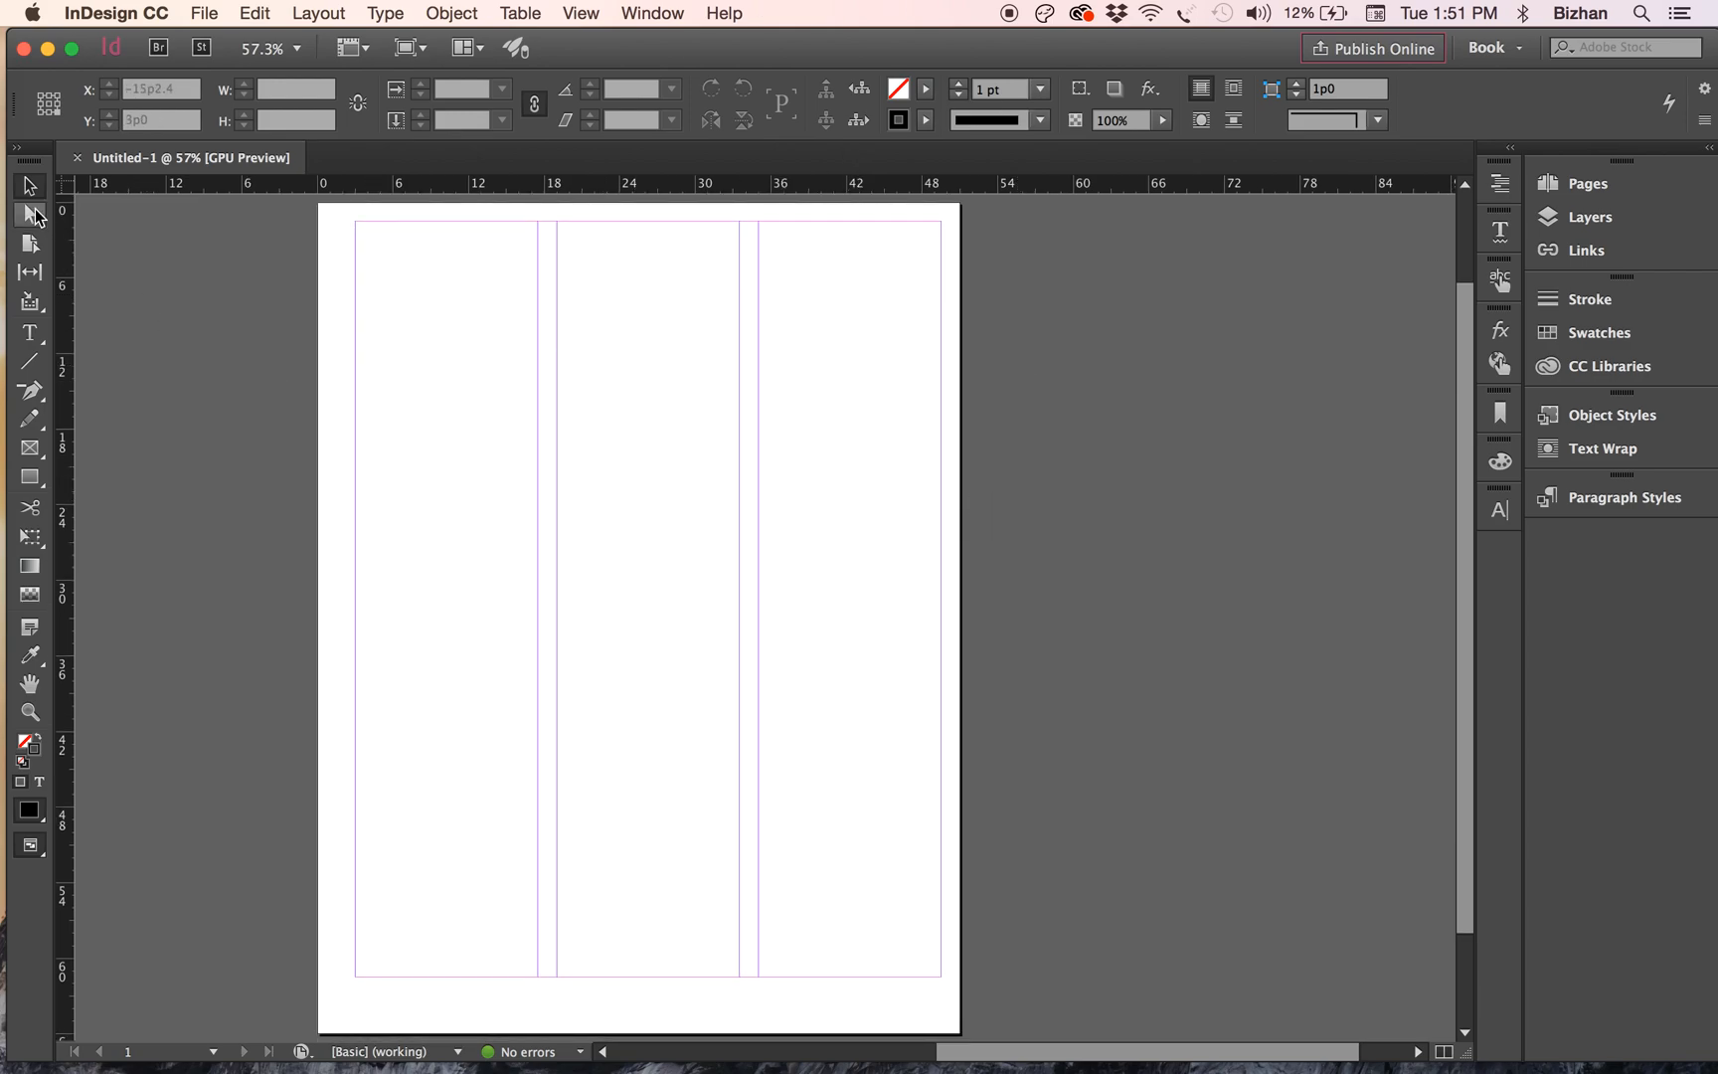
left_click(39, 342)
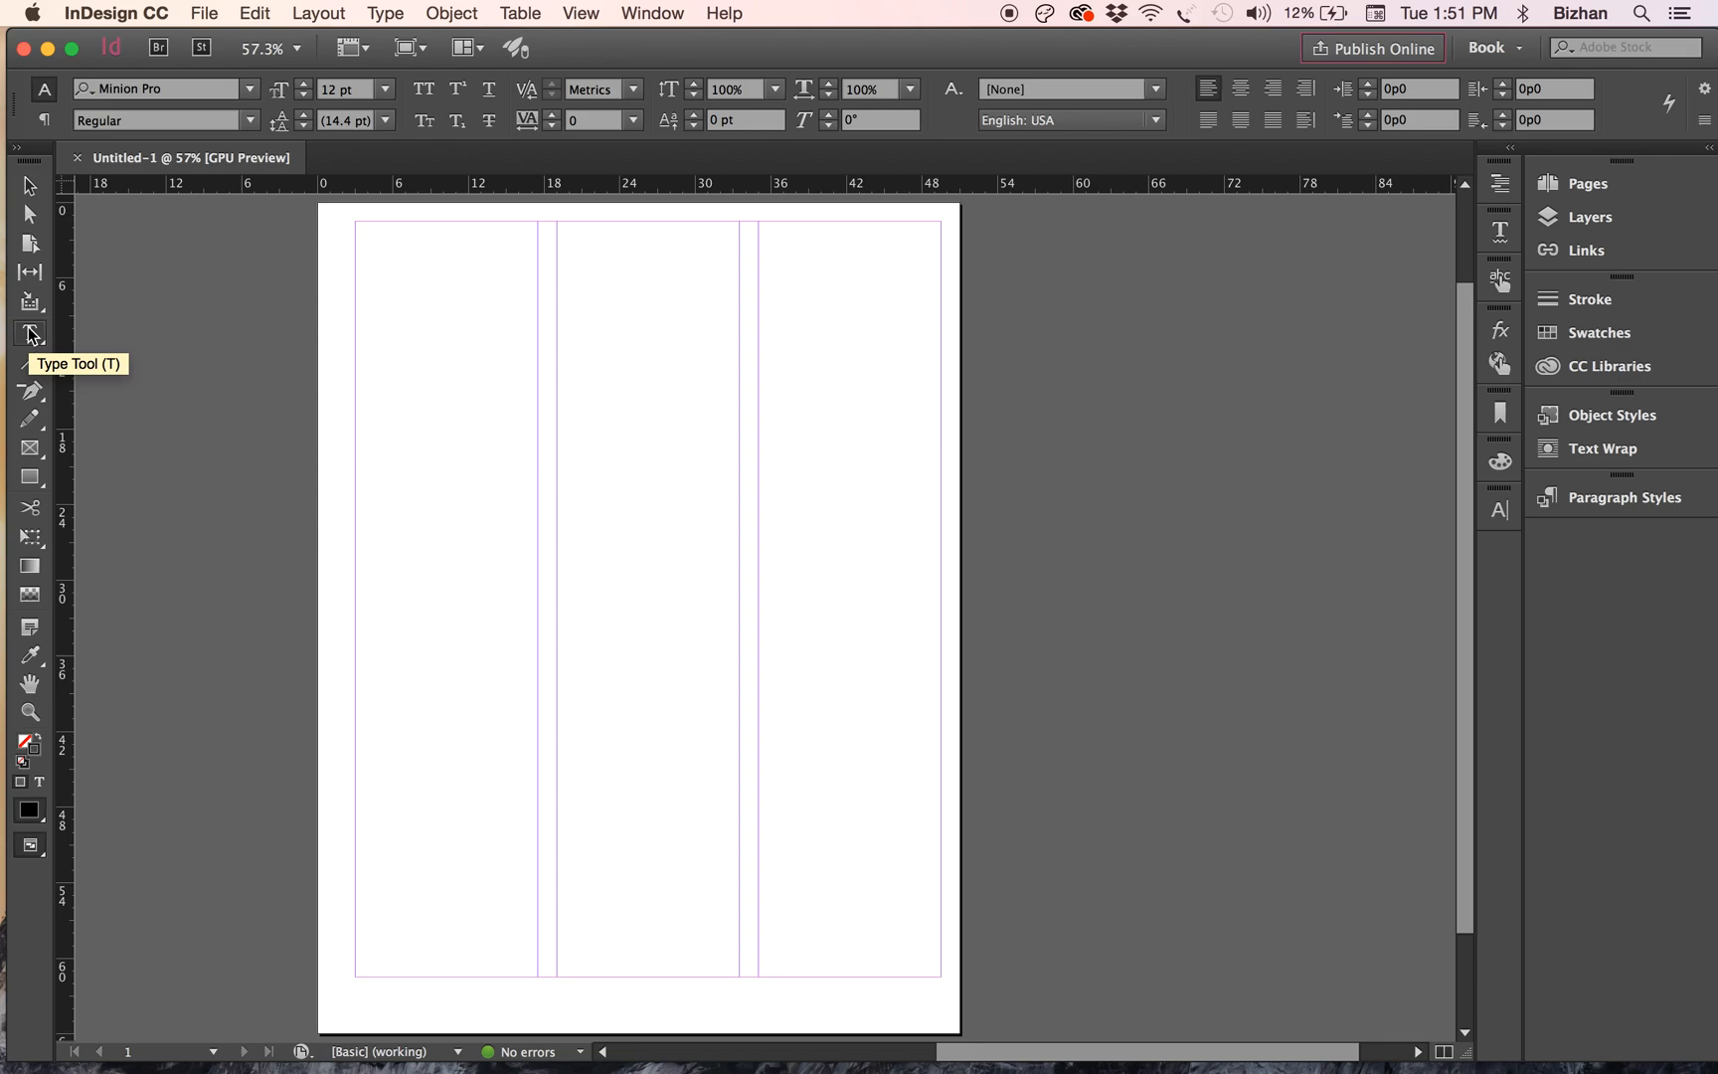
left_click(36, 398)
left_click(37, 398)
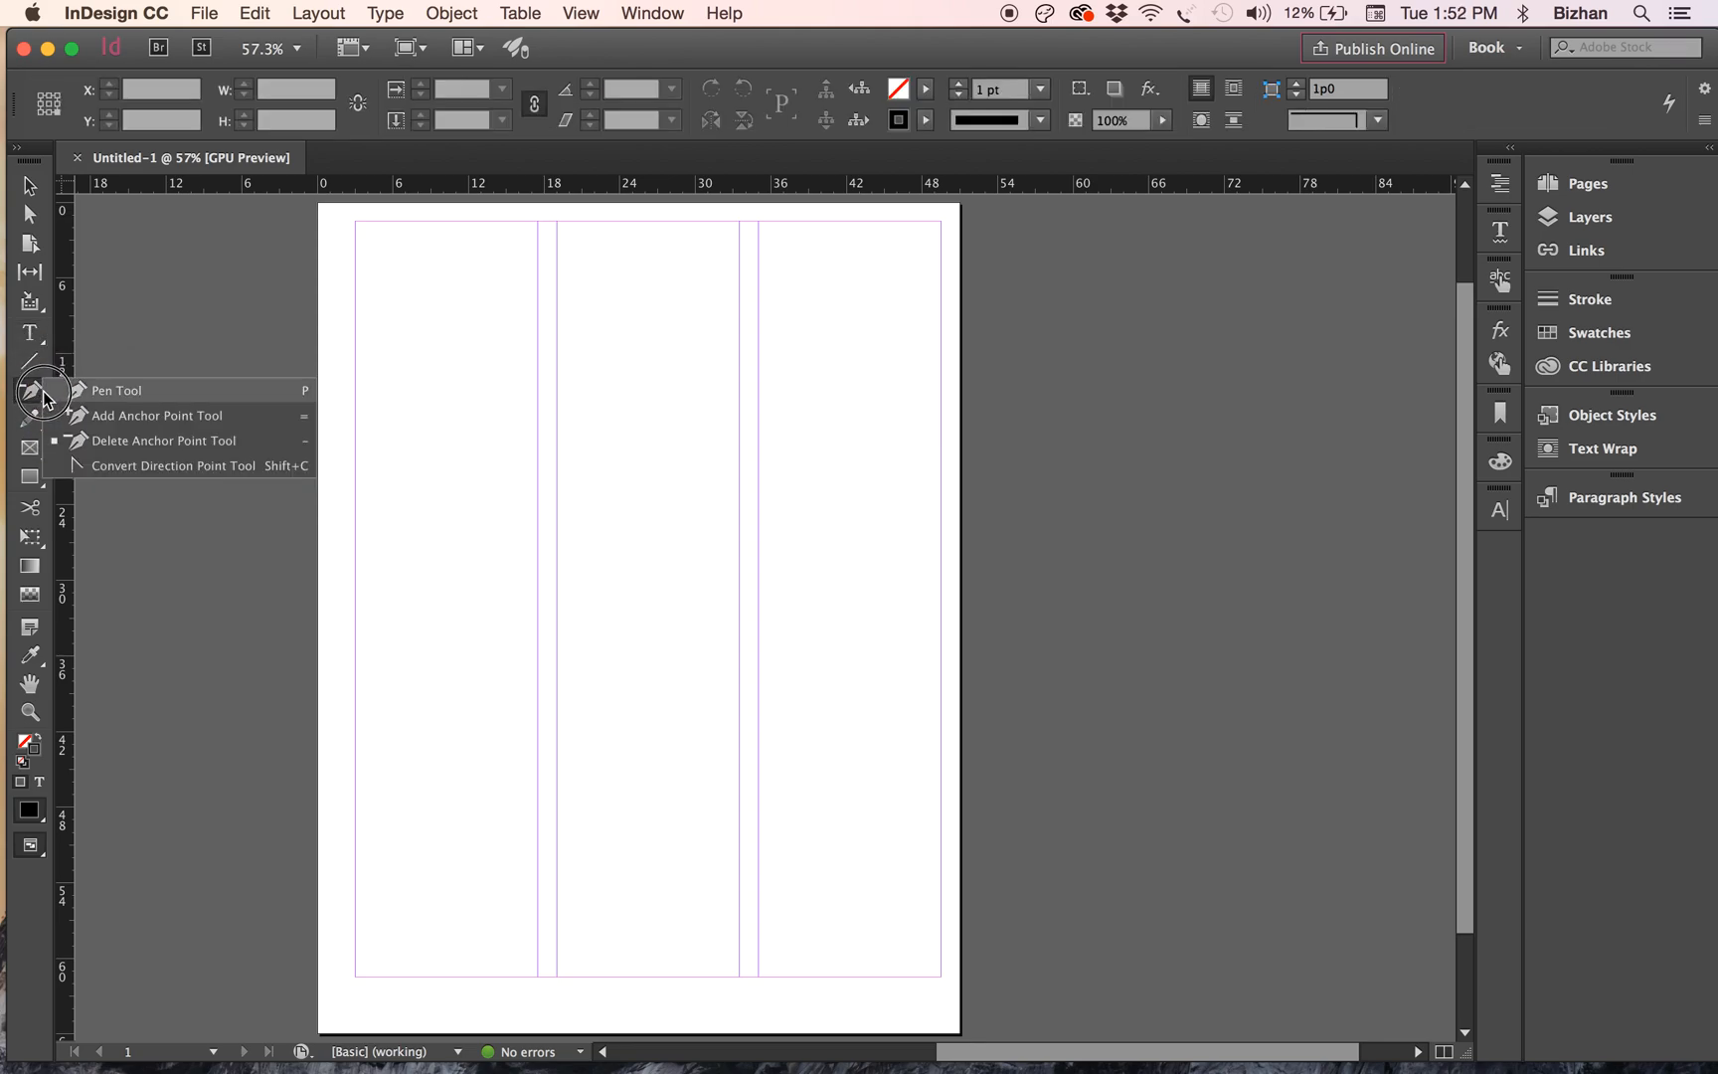
left_click(34, 423)
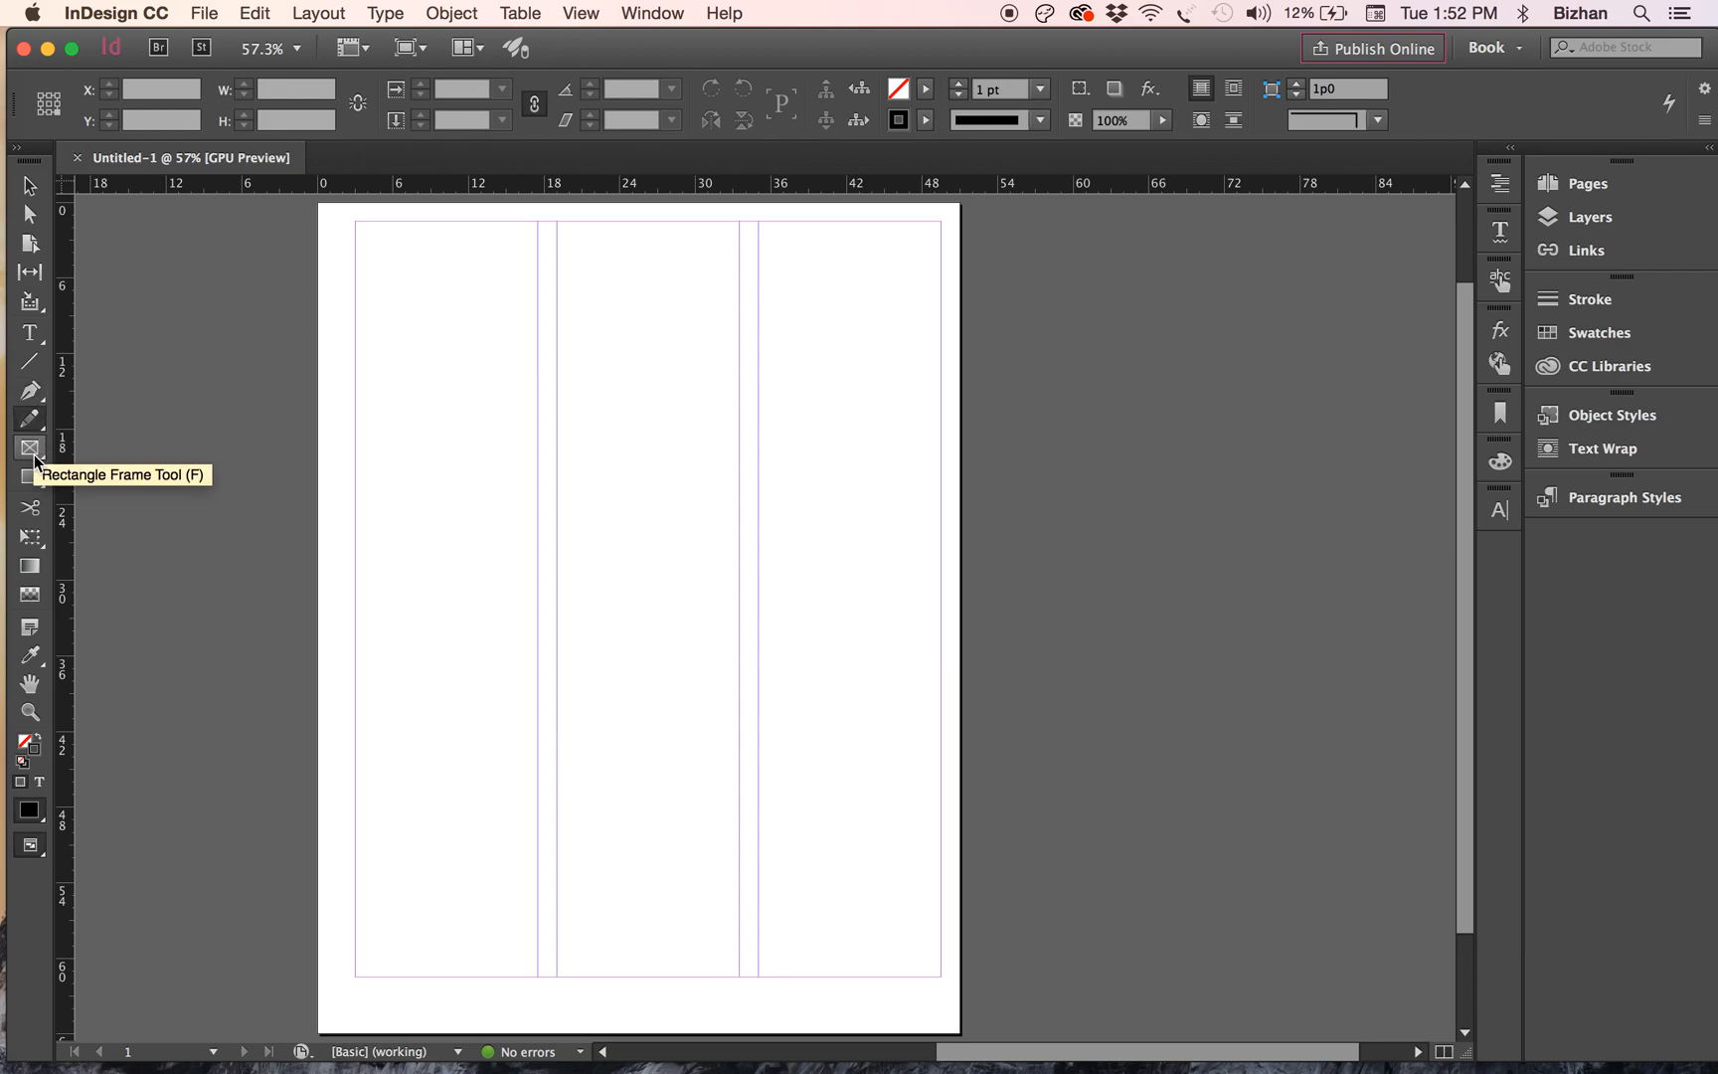
left_click(38, 430)
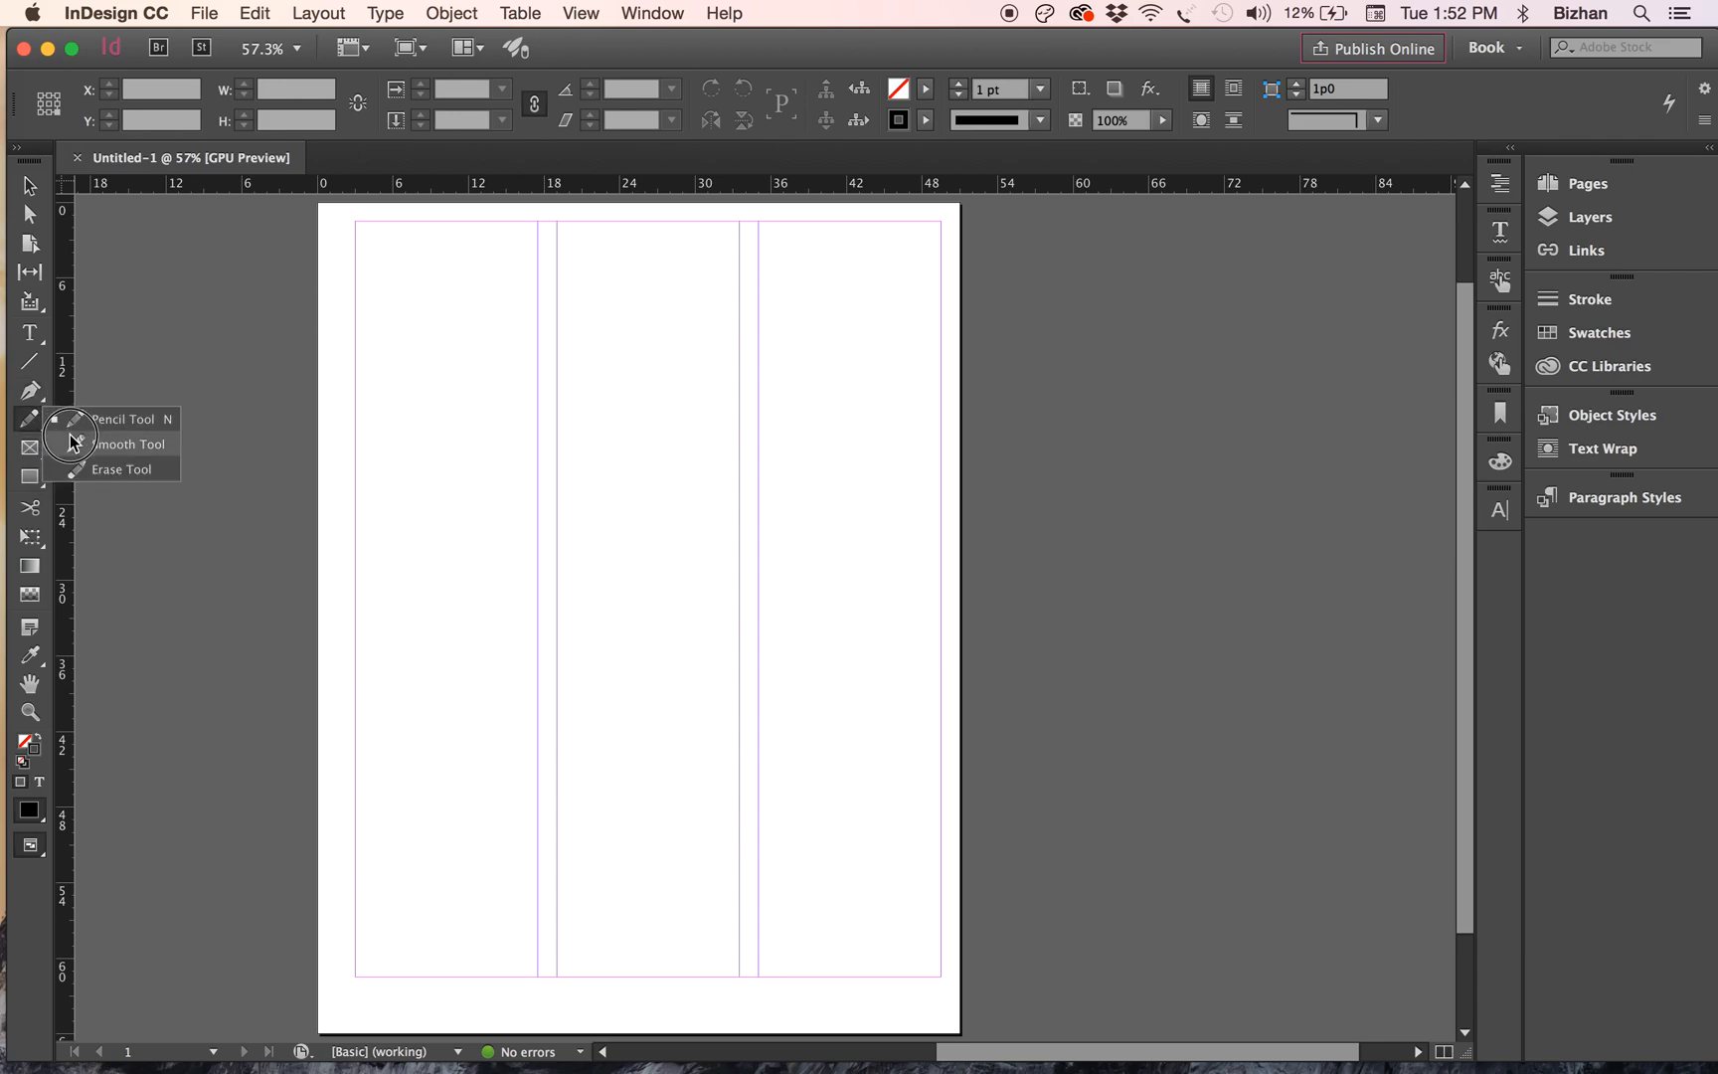
left_click(117, 444)
left_click(30, 420)
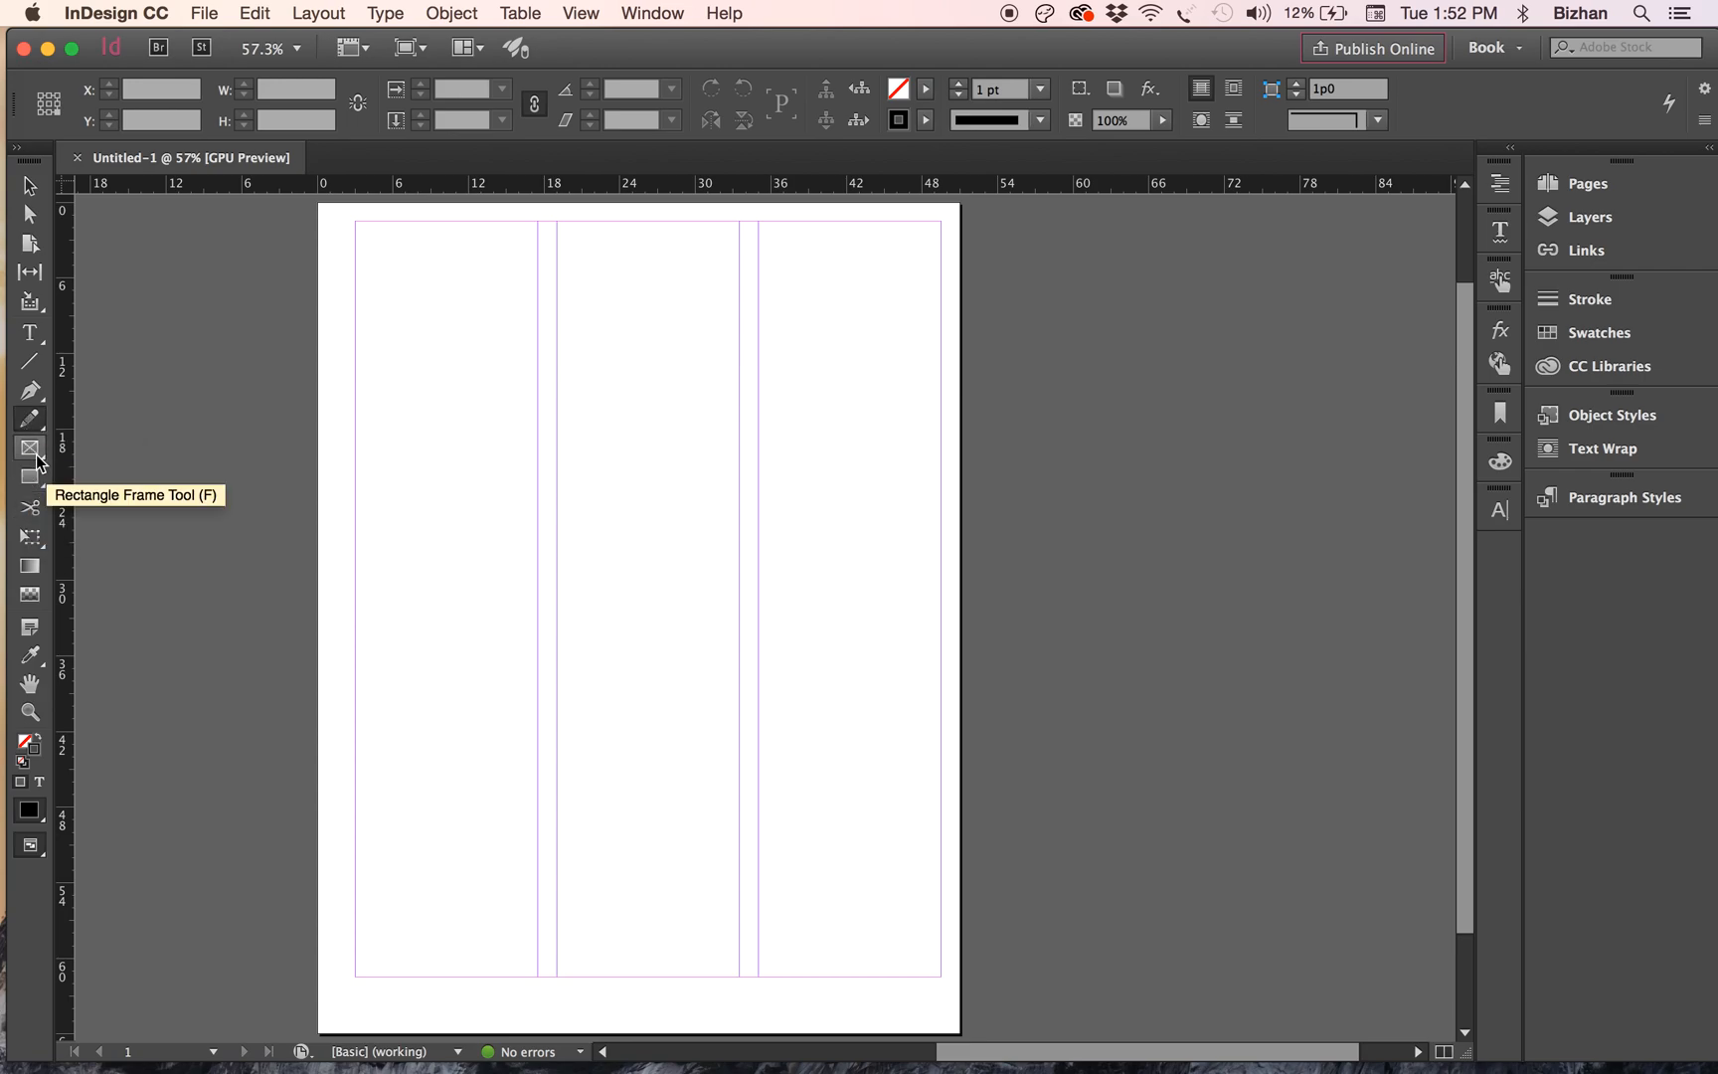
- Examine the frame and shape tool variants and the Eyedropper, Hand and Zoom tools
left_click_drag(34, 454, 103, 408)
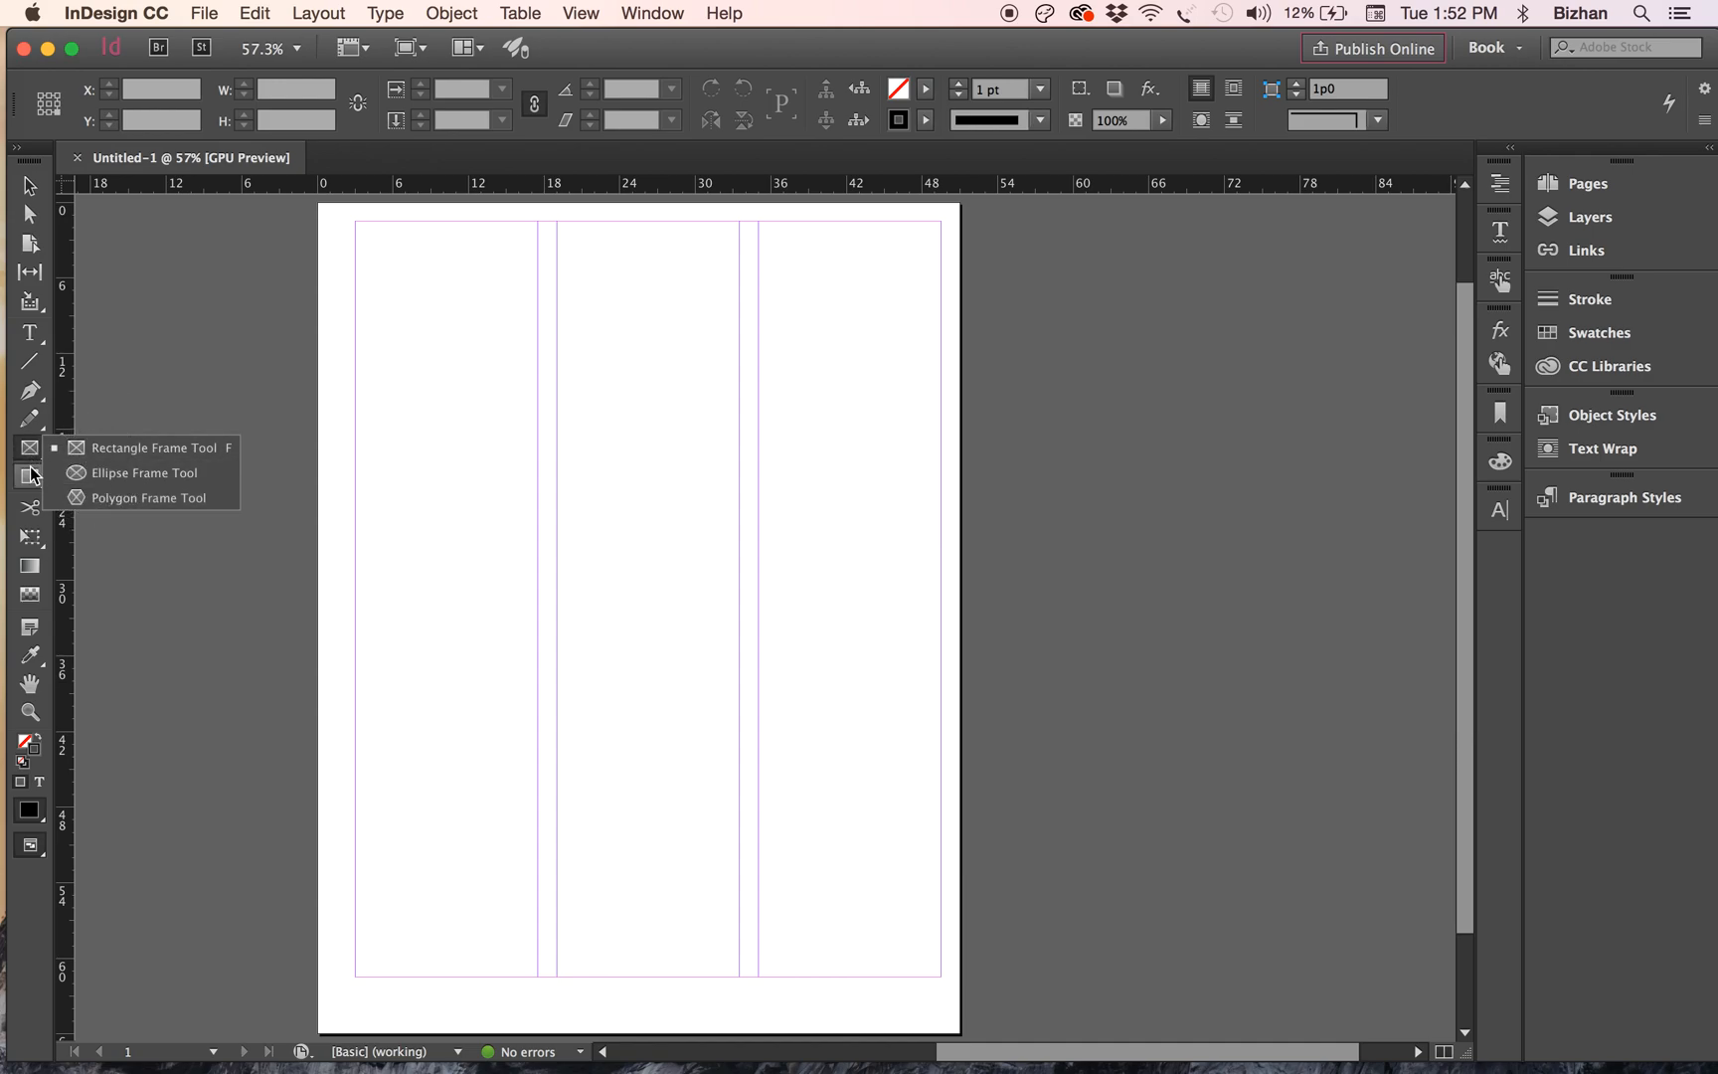
left_click(31, 483)
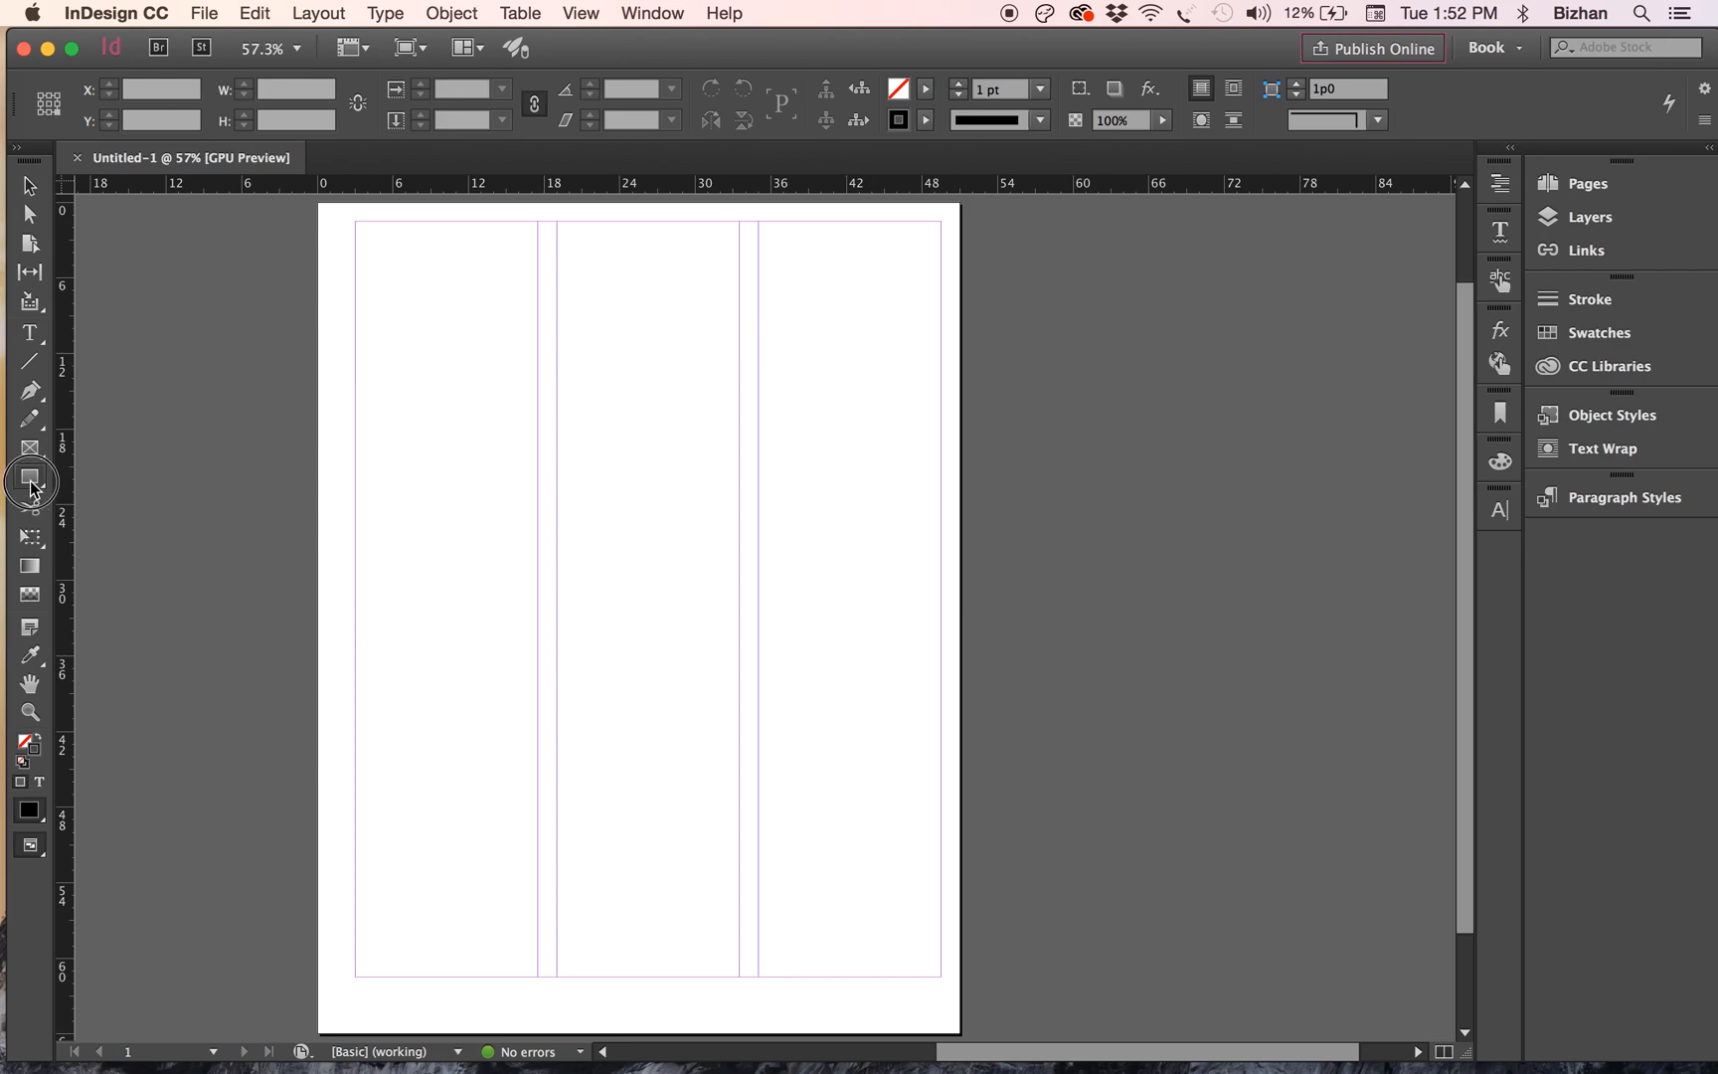
left_click_drag(30, 485, 119, 473)
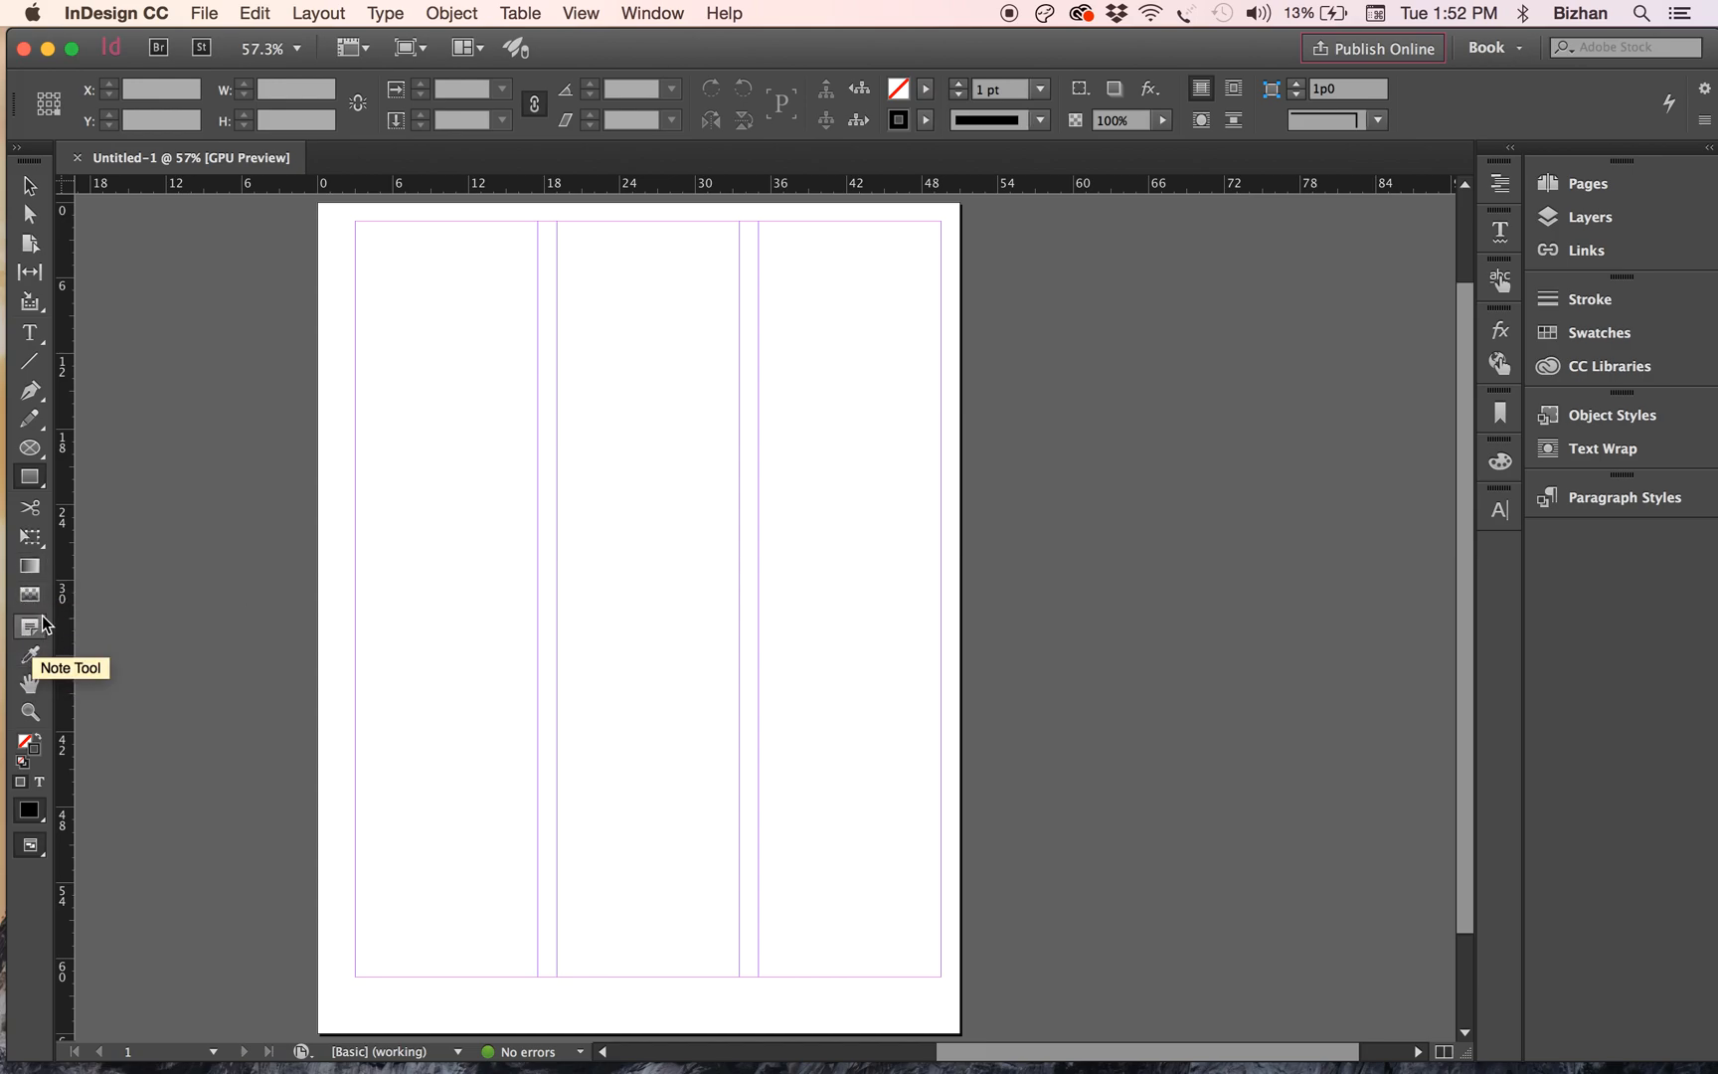
left_click(36, 656)
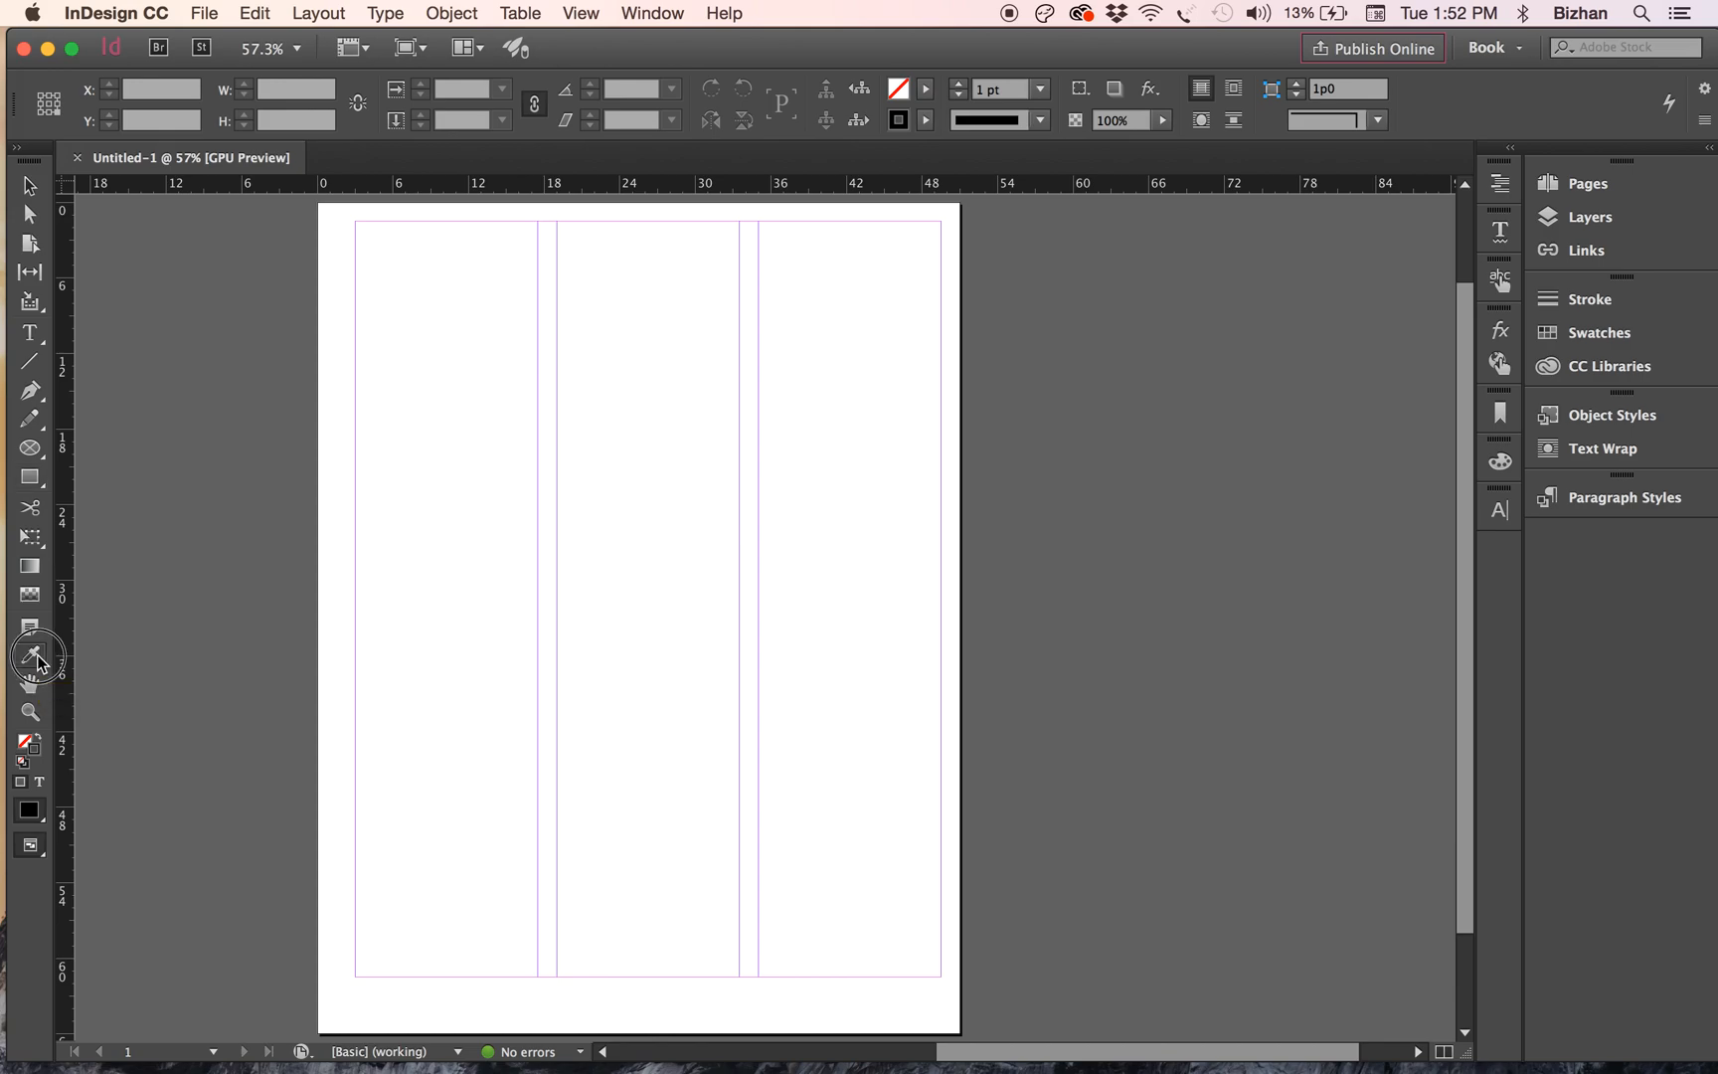
left_click_drag(36, 662, 65, 681)
left_click(30, 684)
left_click(29, 711)
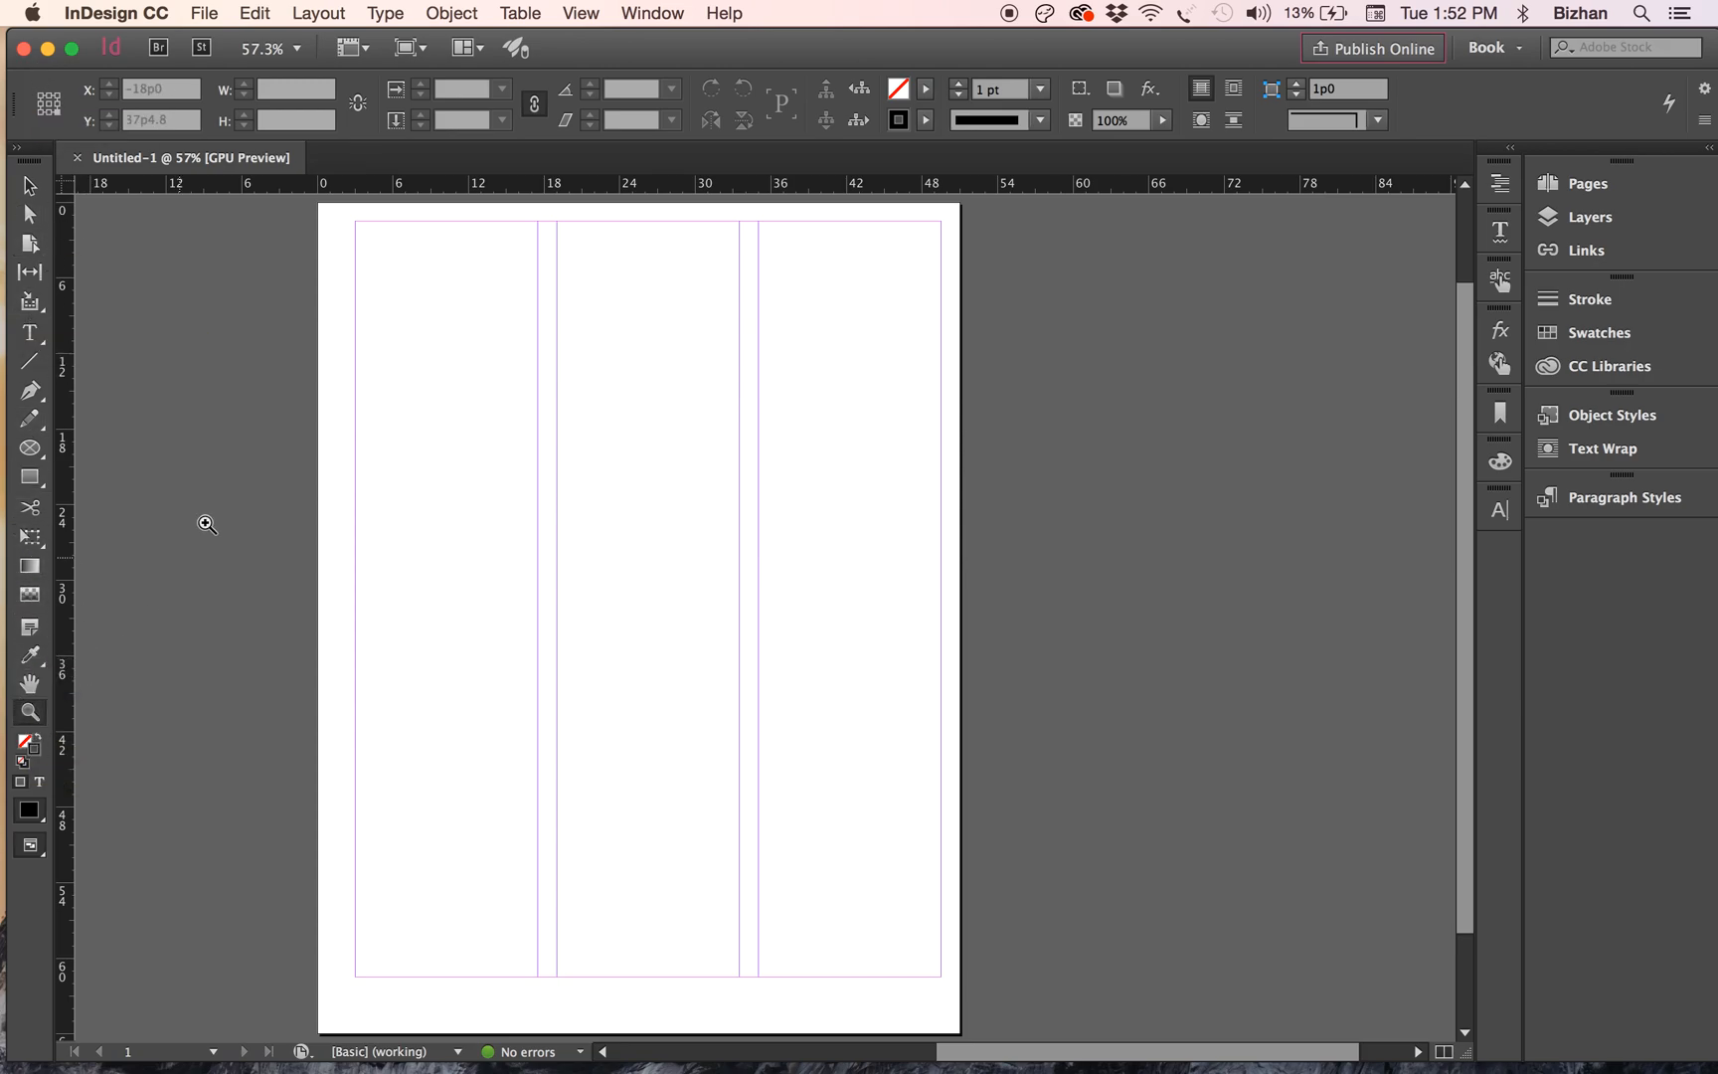
- Review the document's colour swatches and the character formatting settings with their additional options
left_click(1598, 338)
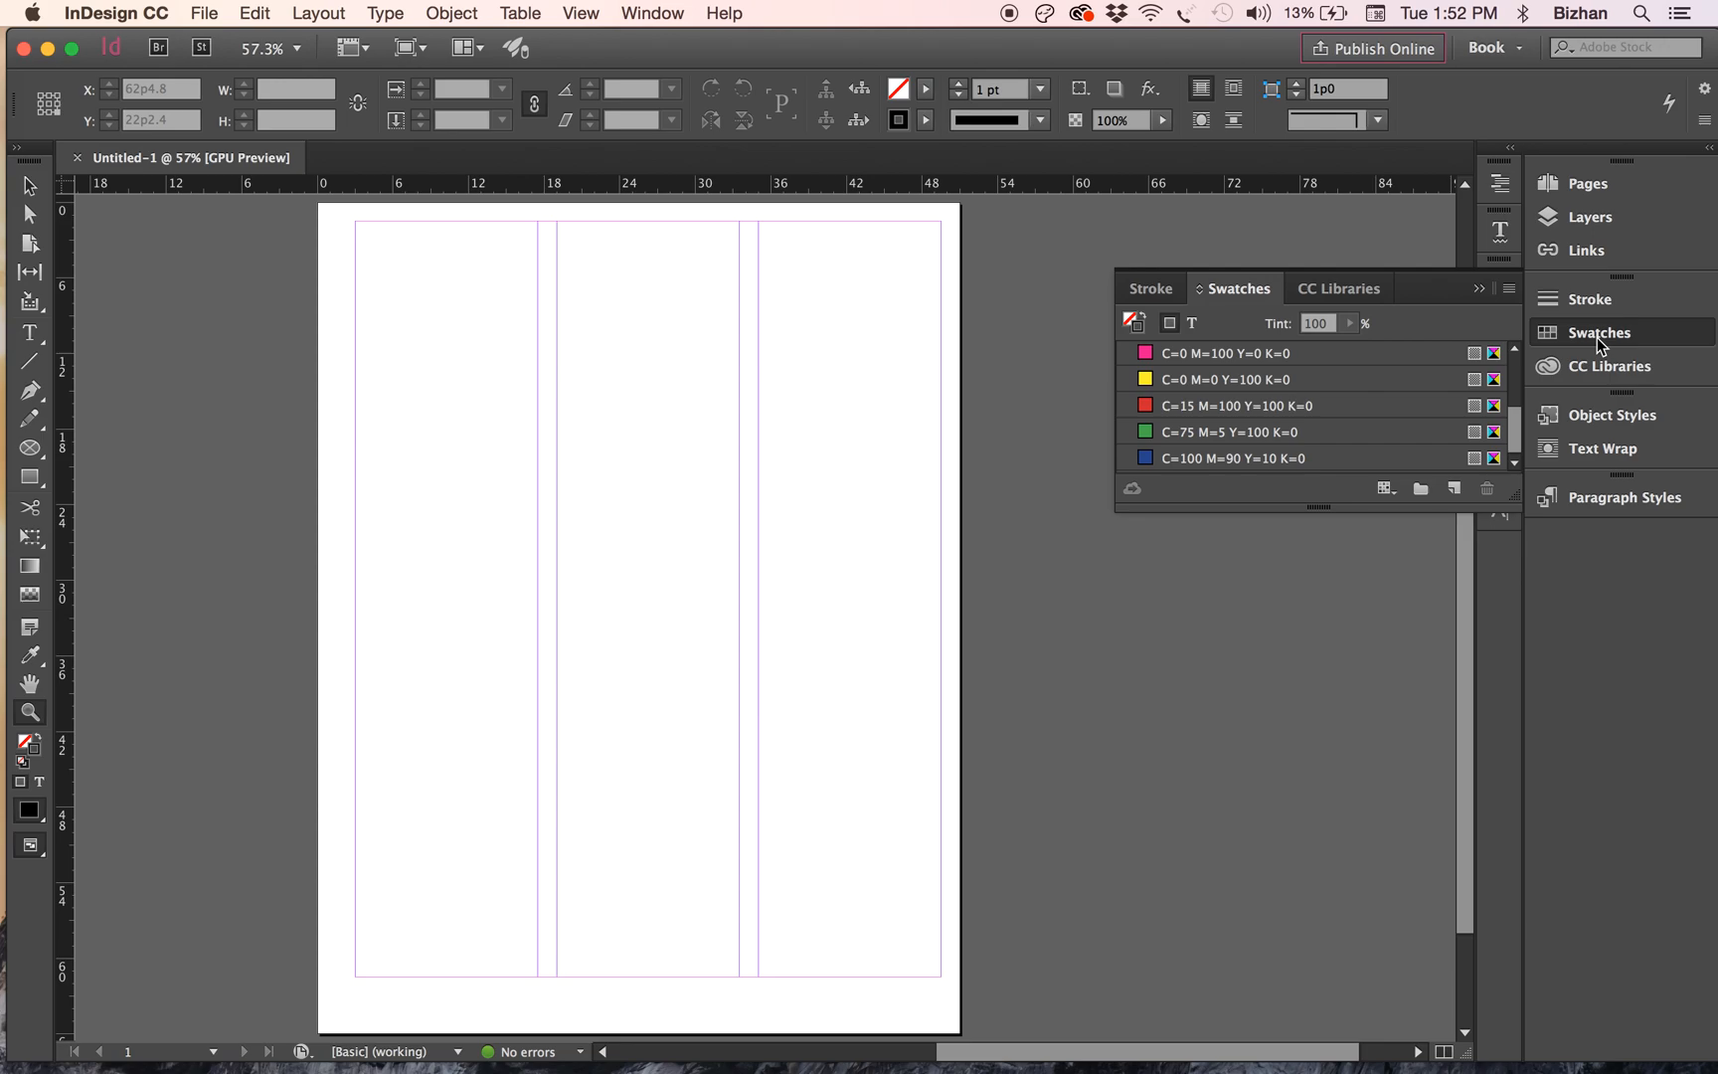
left_click(1597, 337)
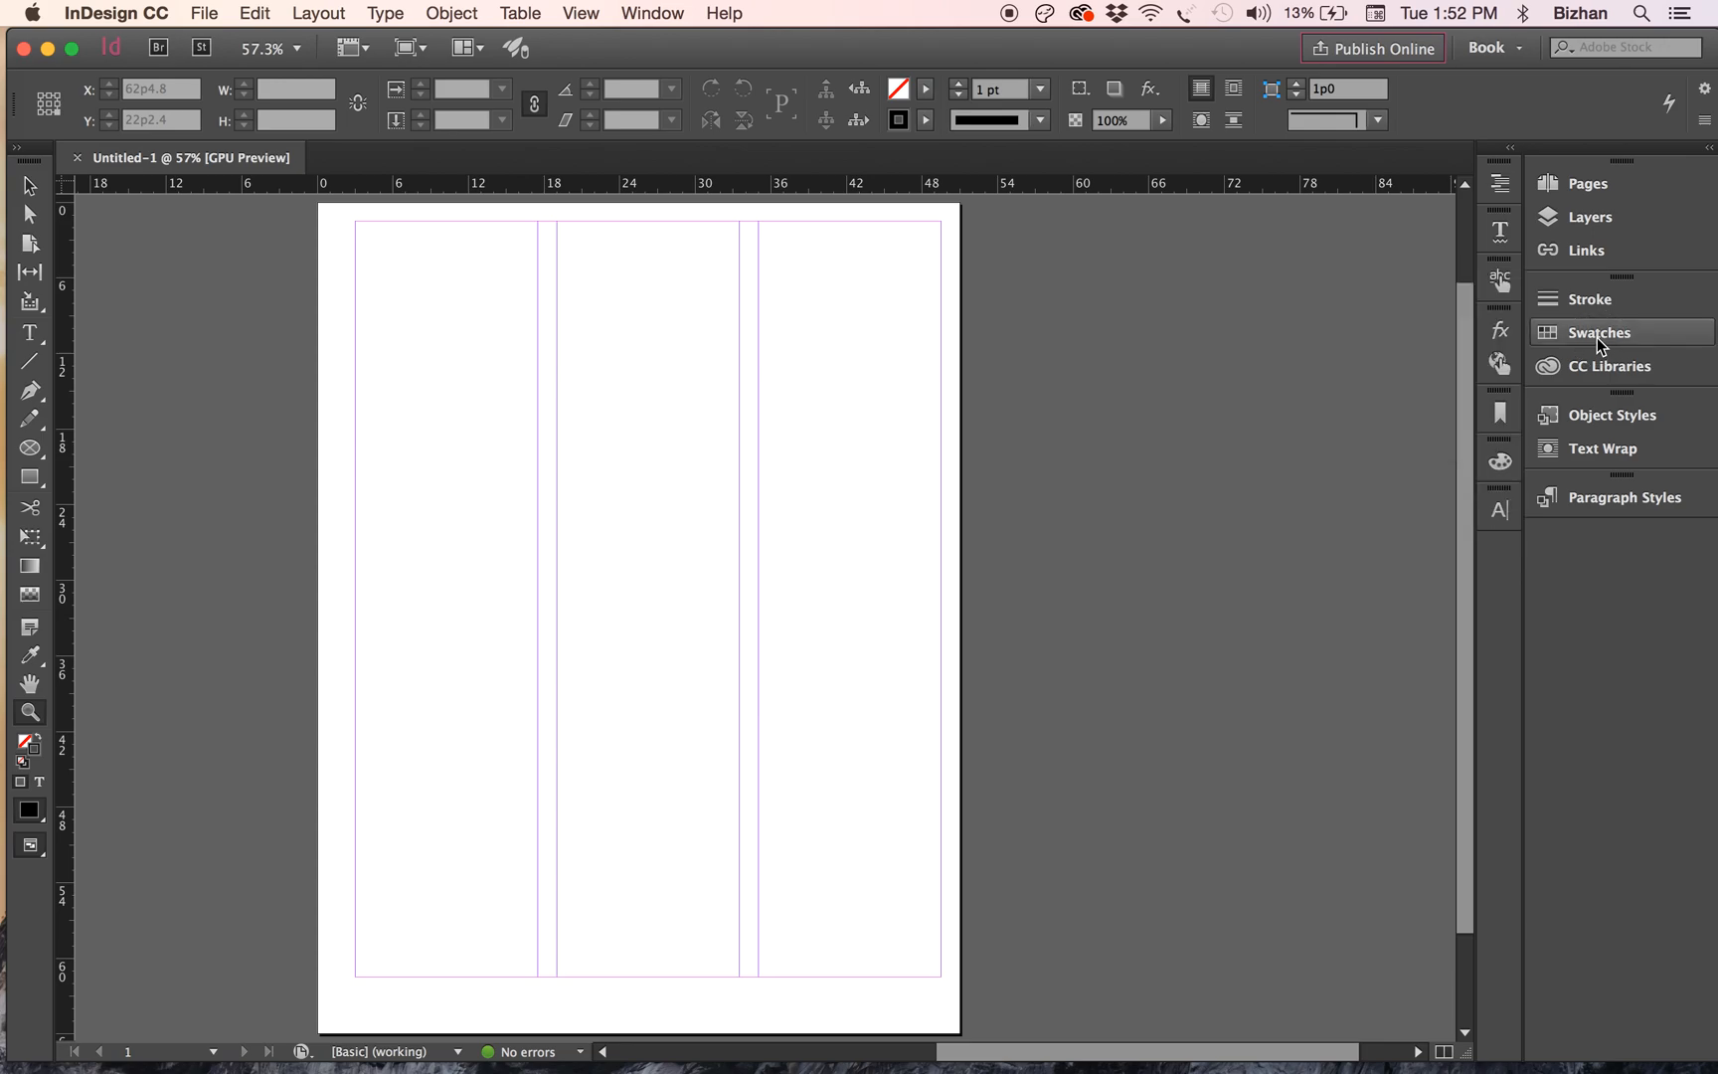
left_click(1500, 463)
left_click(1504, 465)
left_click(1498, 510)
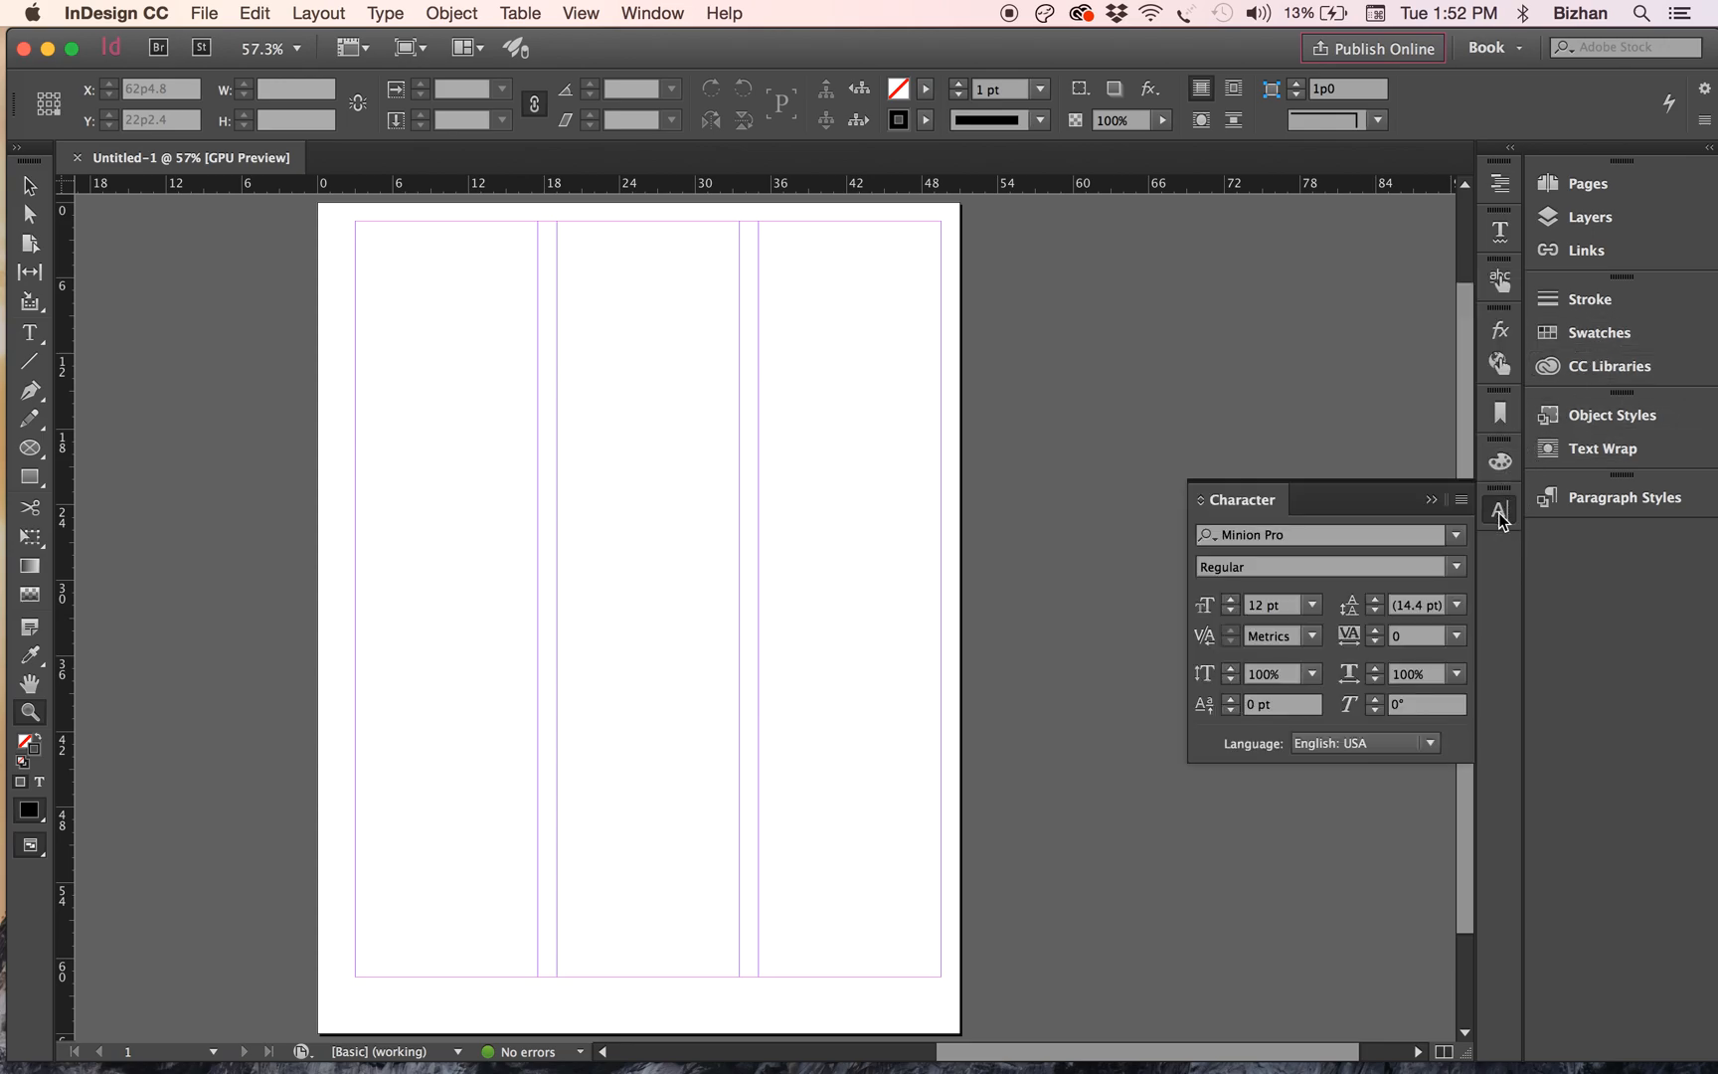
left_click(1461, 499)
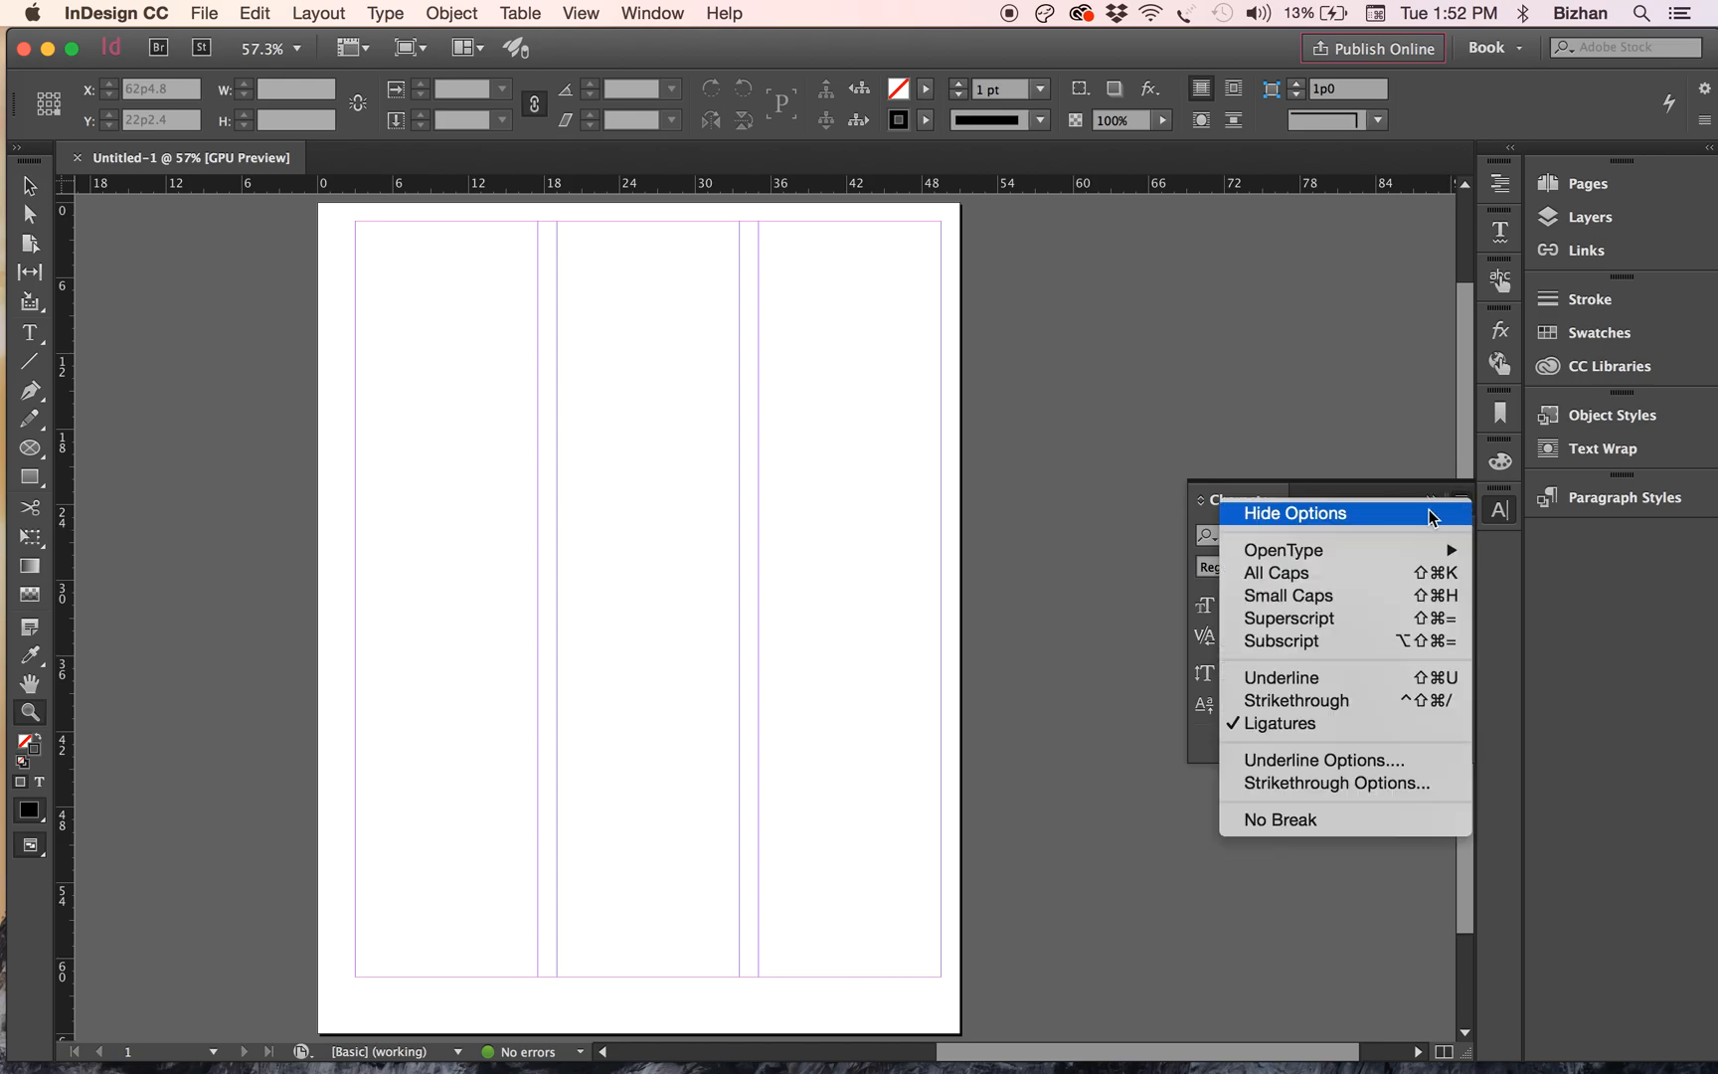
left_click(1414, 494)
- Show the full set of stroke options, review them, and collapse the stroke settings
left_click(1568, 304)
left_click(1568, 304)
left_click(1569, 304)
left_click(1506, 290)
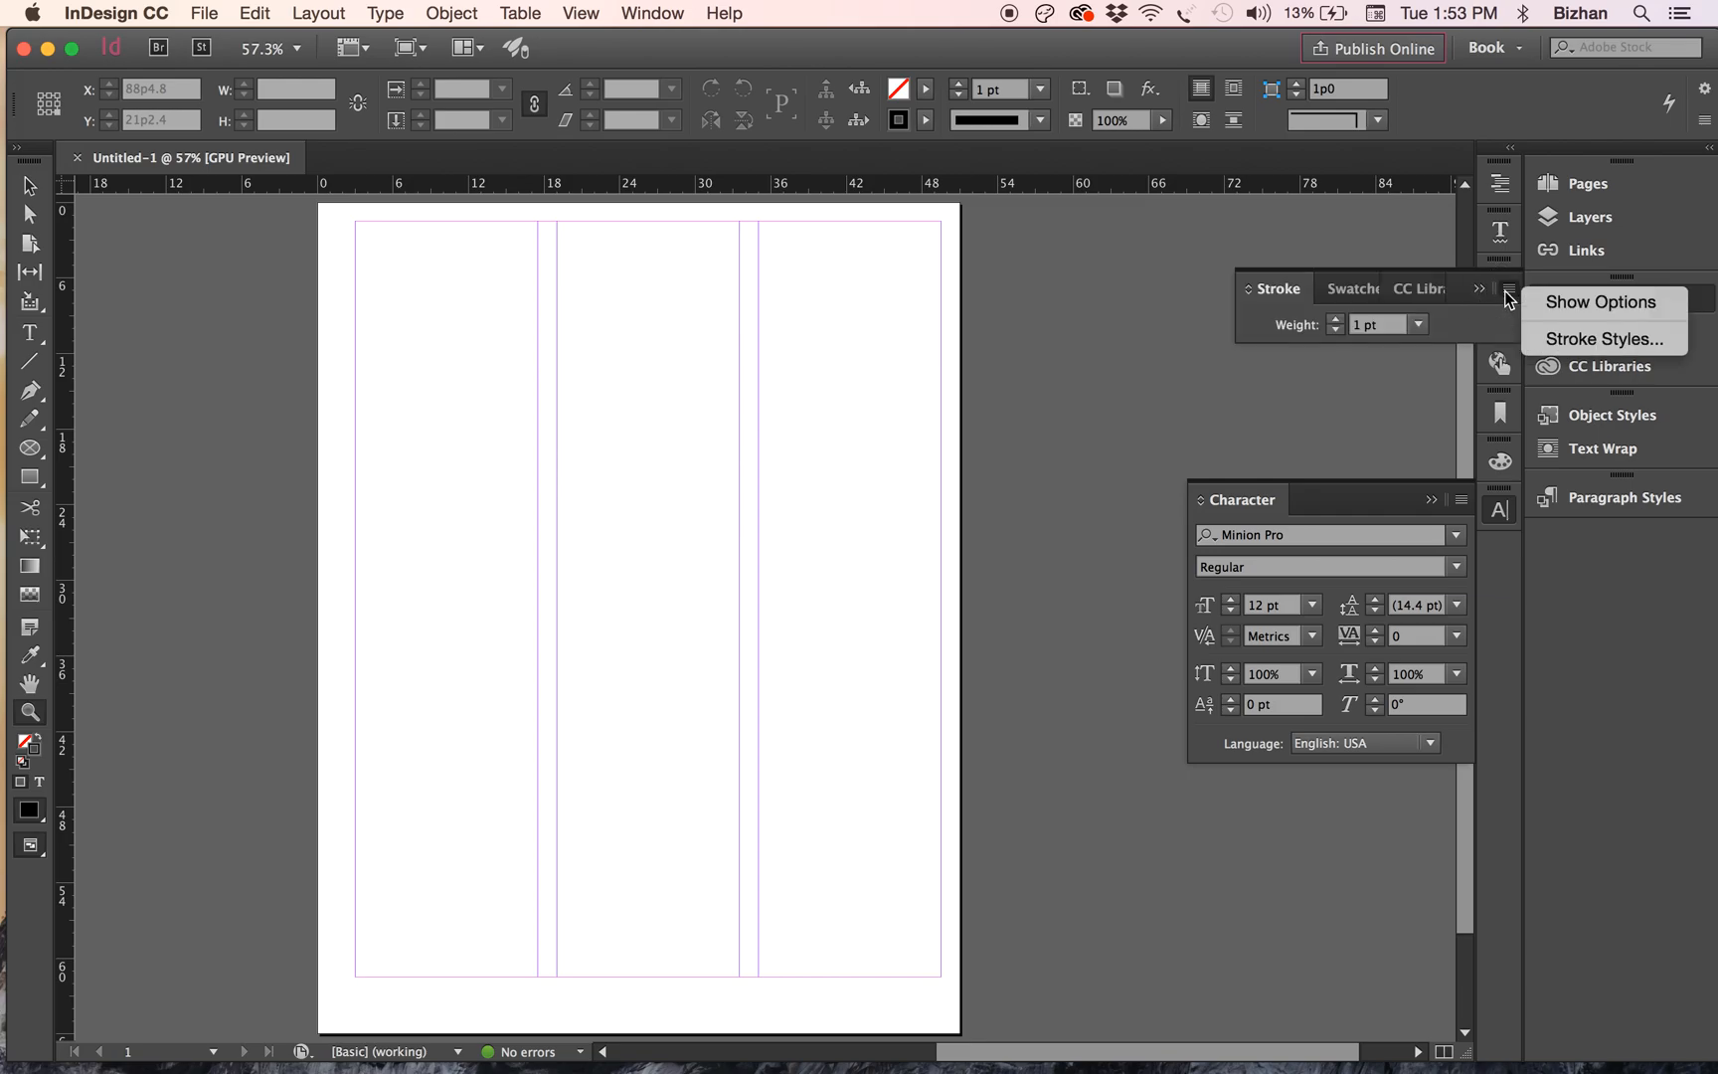
left_click(1543, 300)
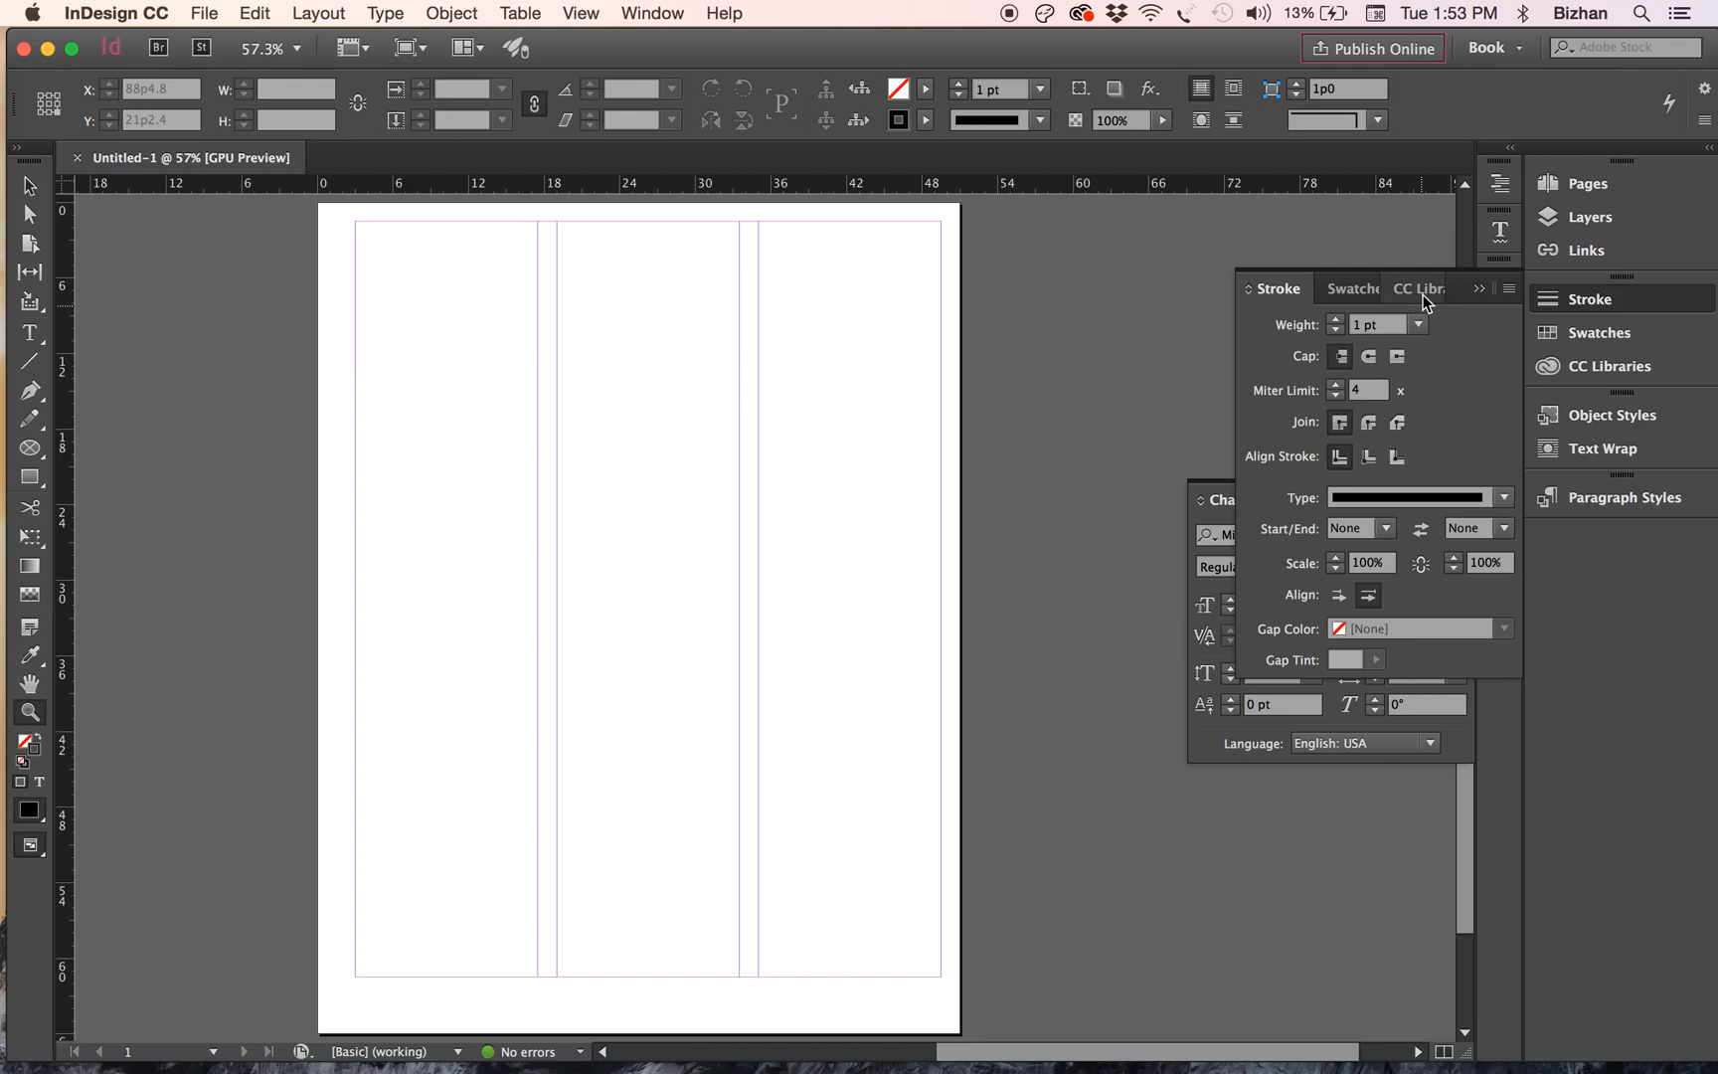
left_click(1474, 293)
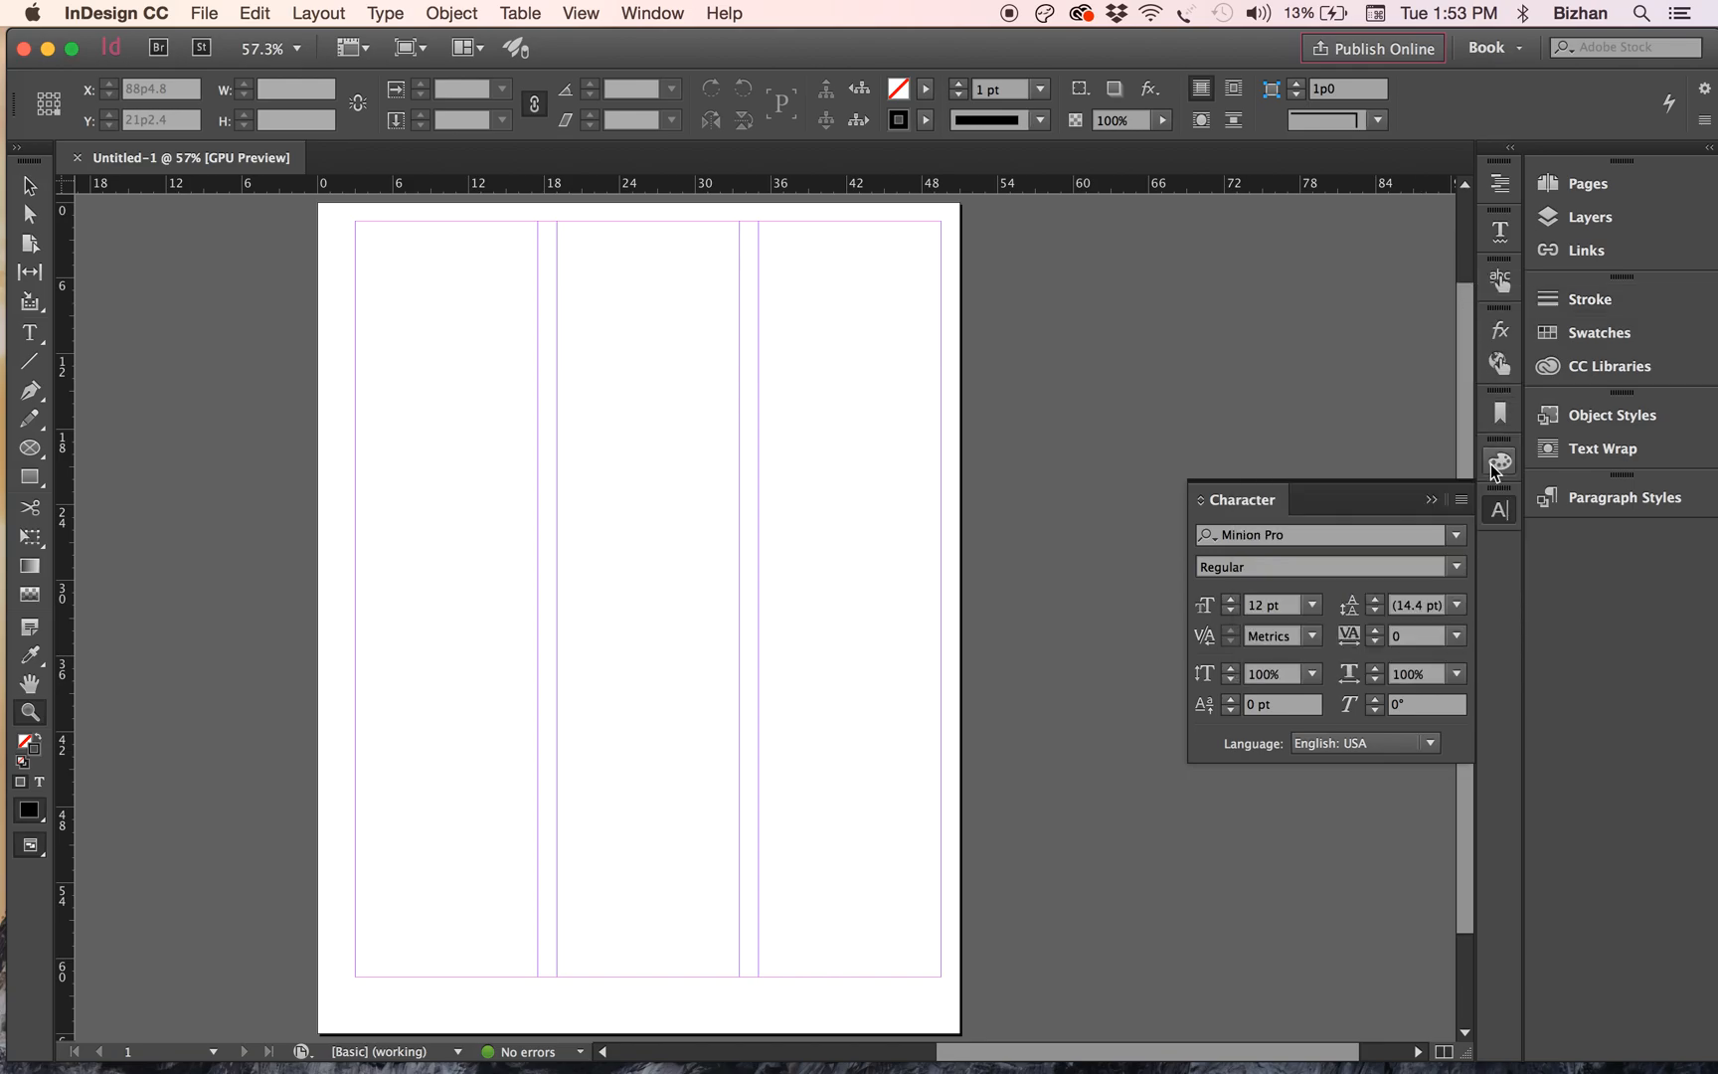
- Display the page overview, put away the character settings, and add two new pages after page 1
left_click(1585, 189)
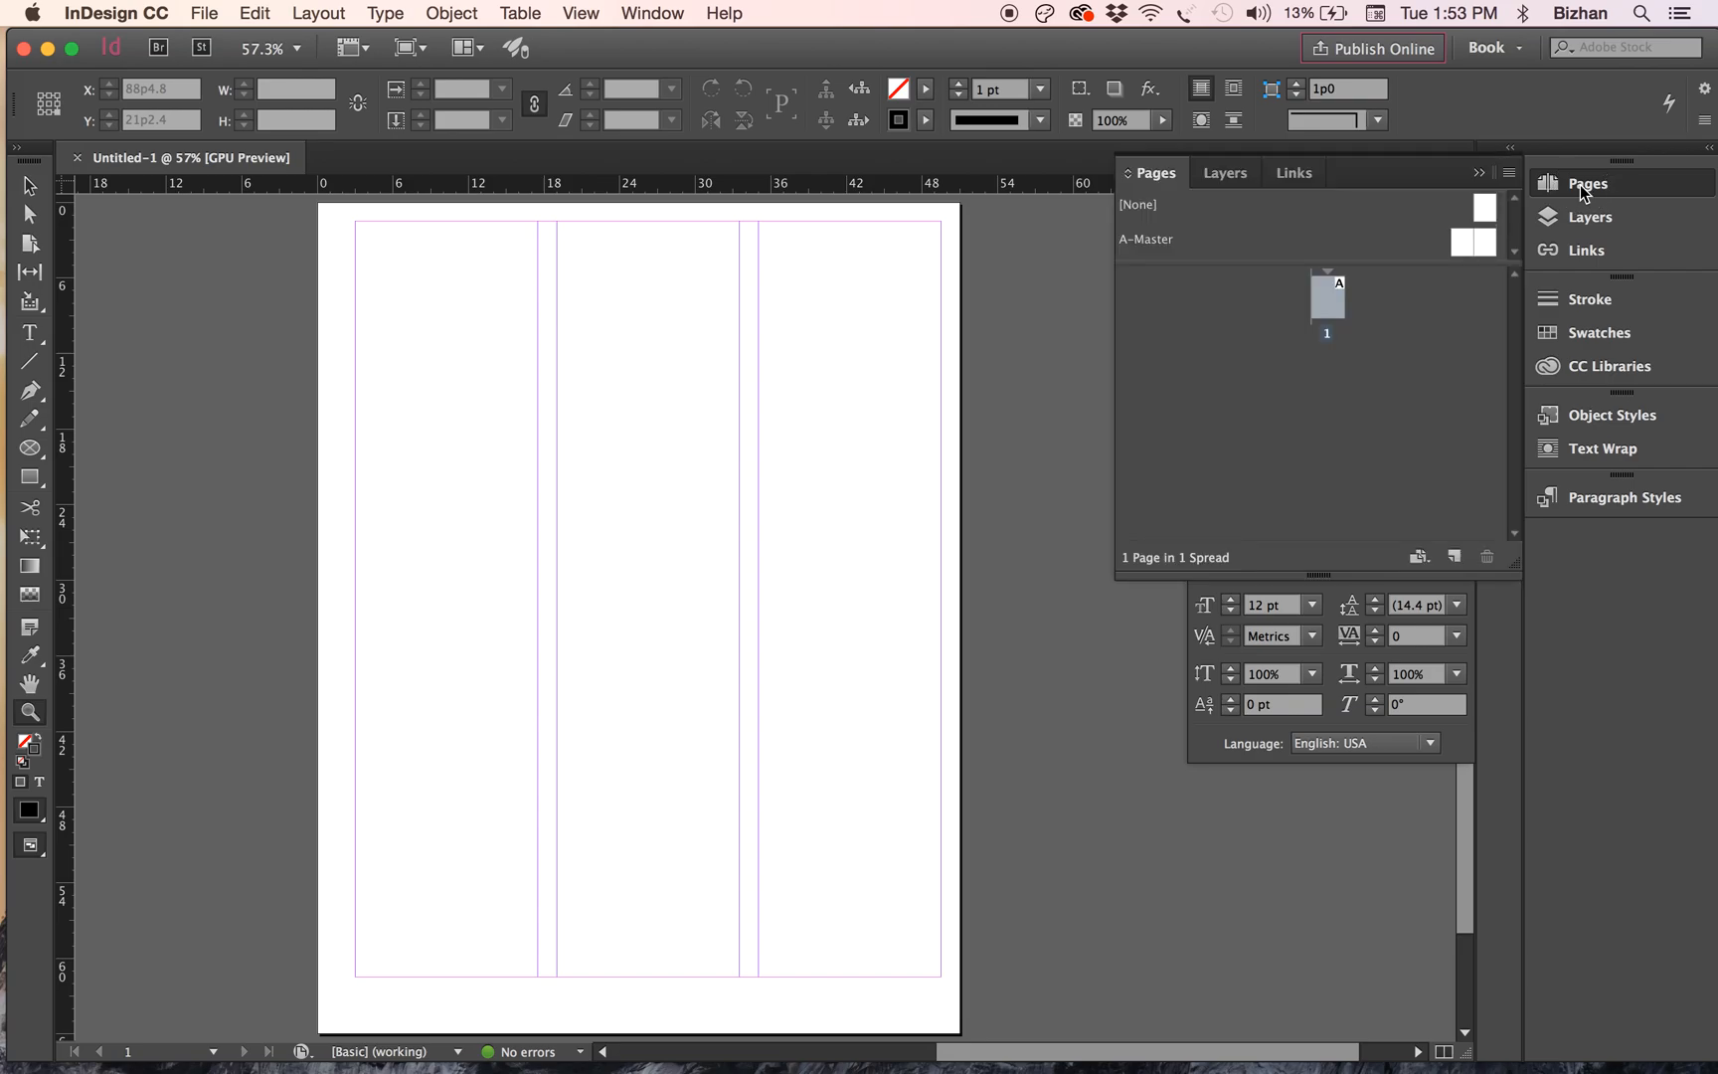
left_click(1446, 733)
left_click(1436, 502)
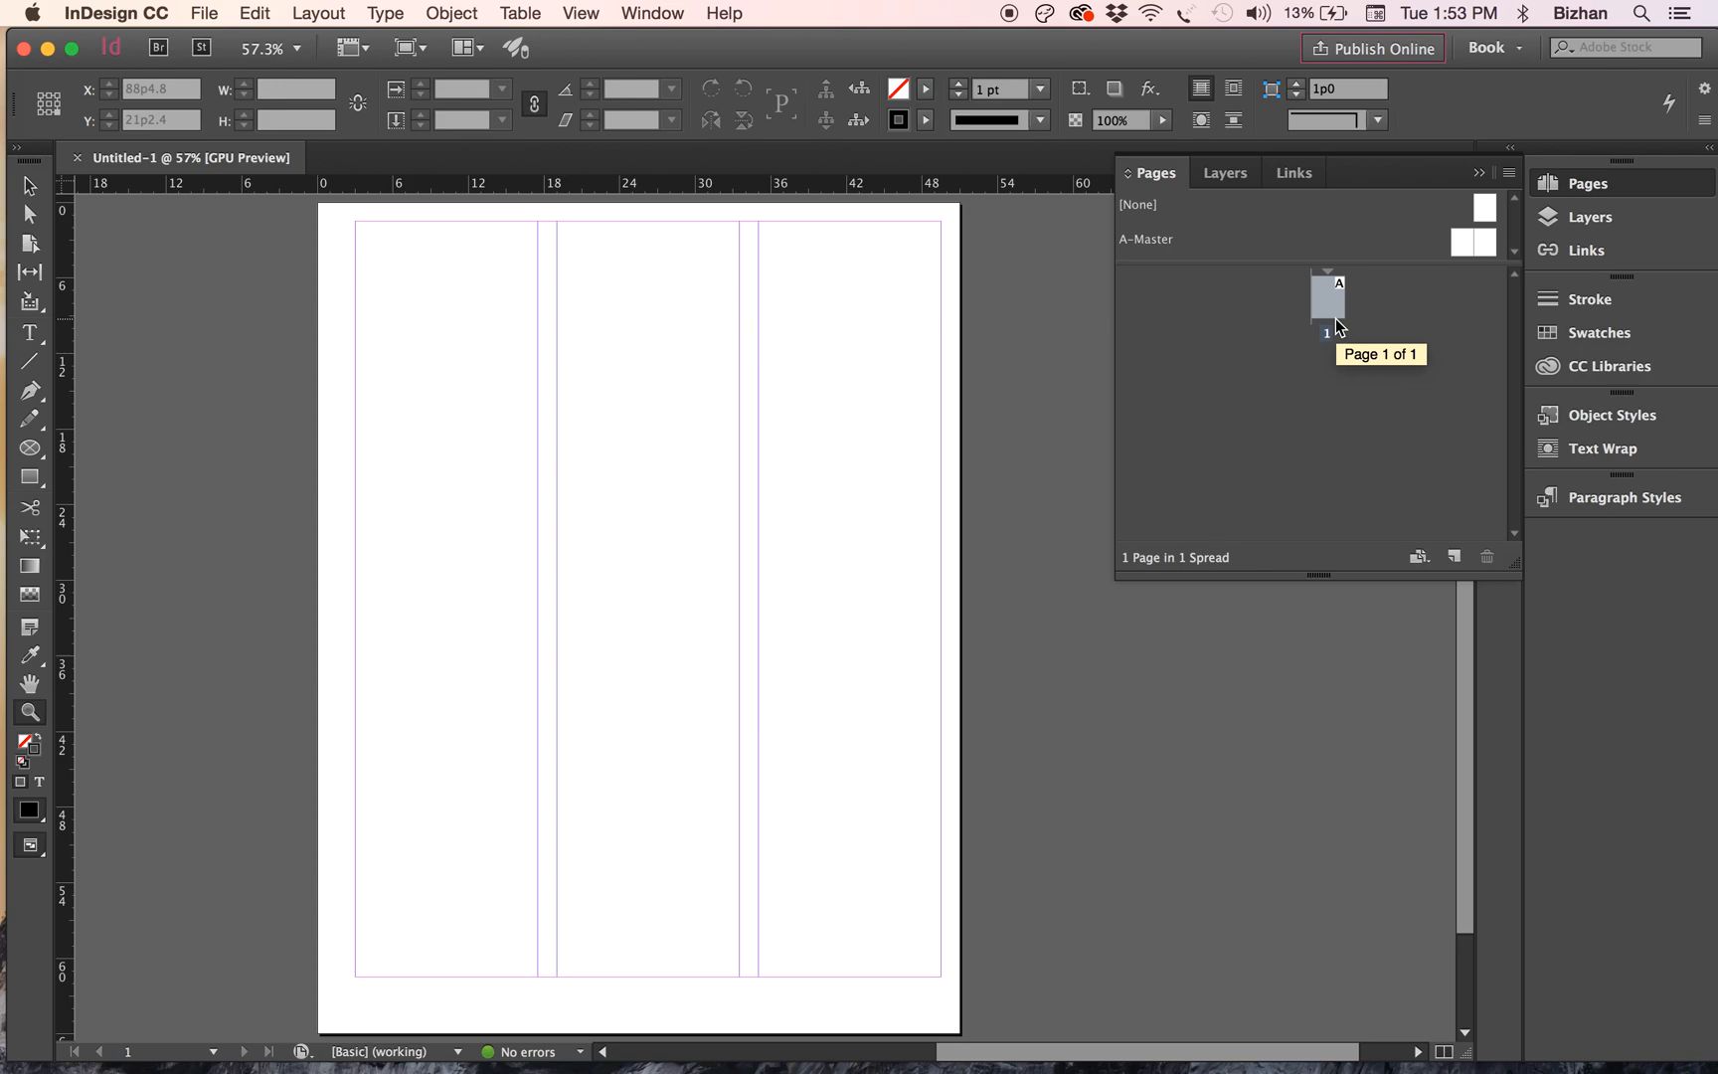
left_click(1454, 557)
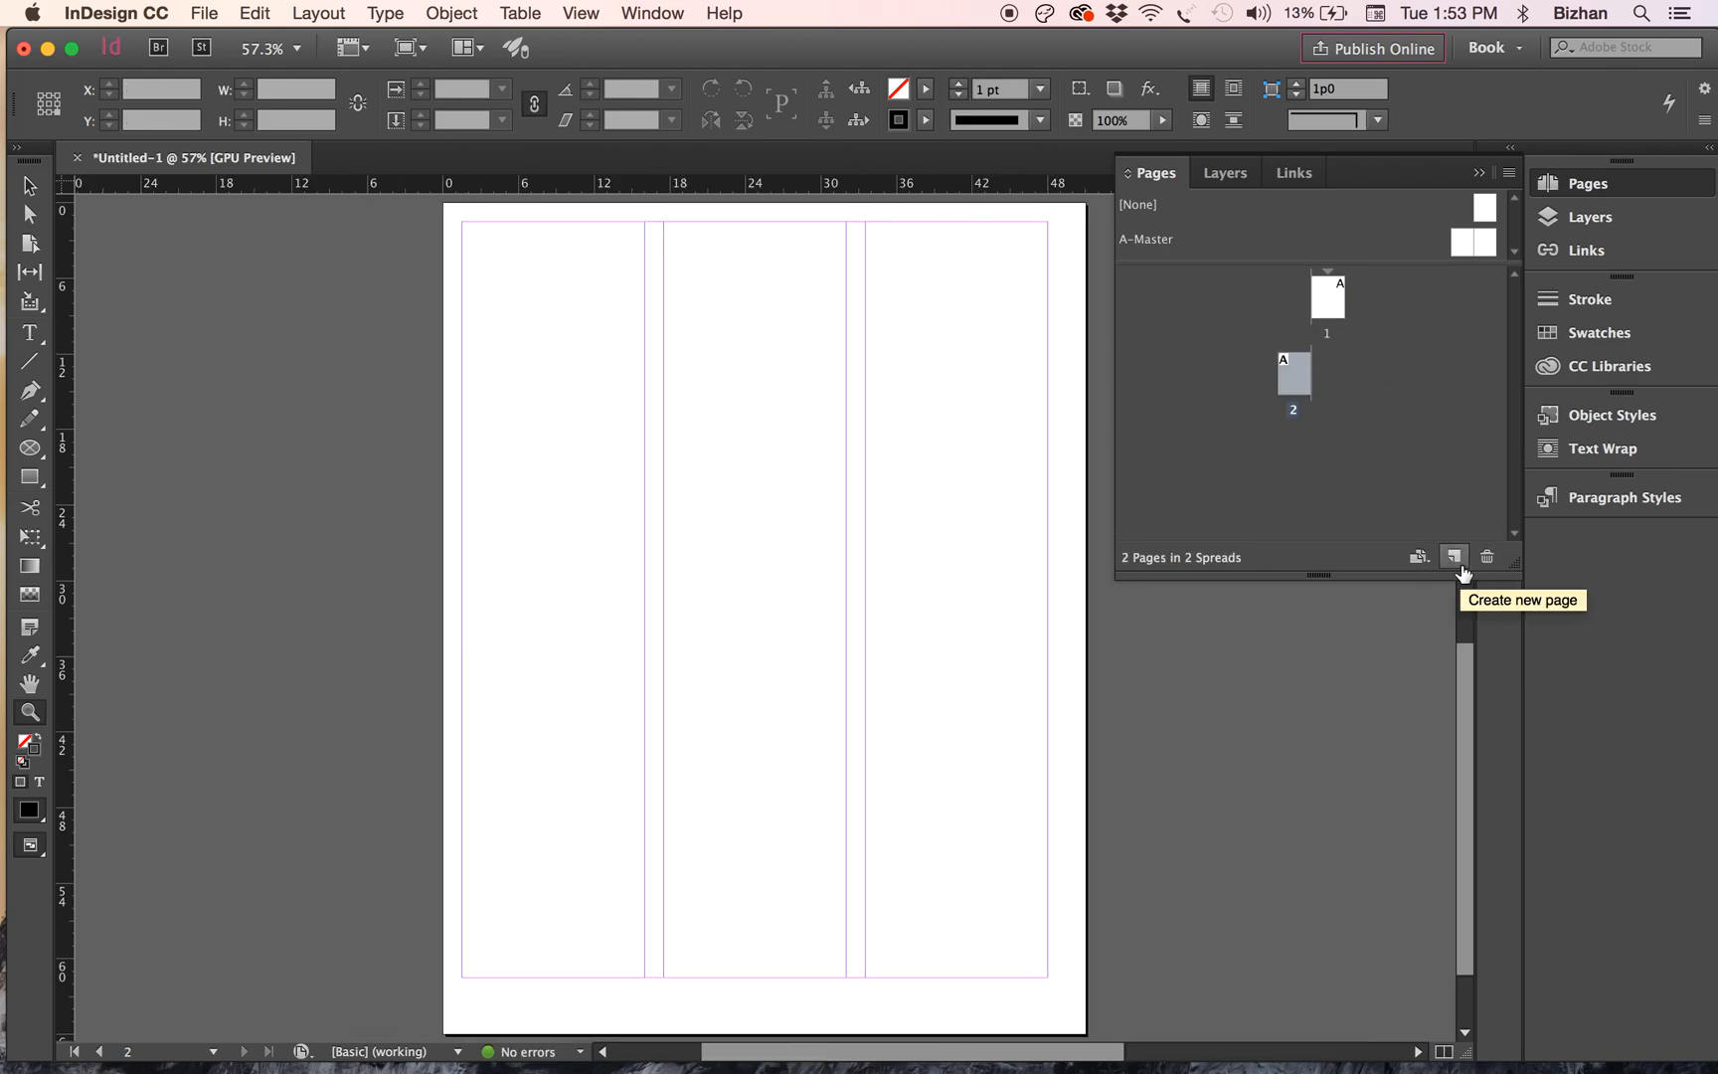
left_click(1457, 562)
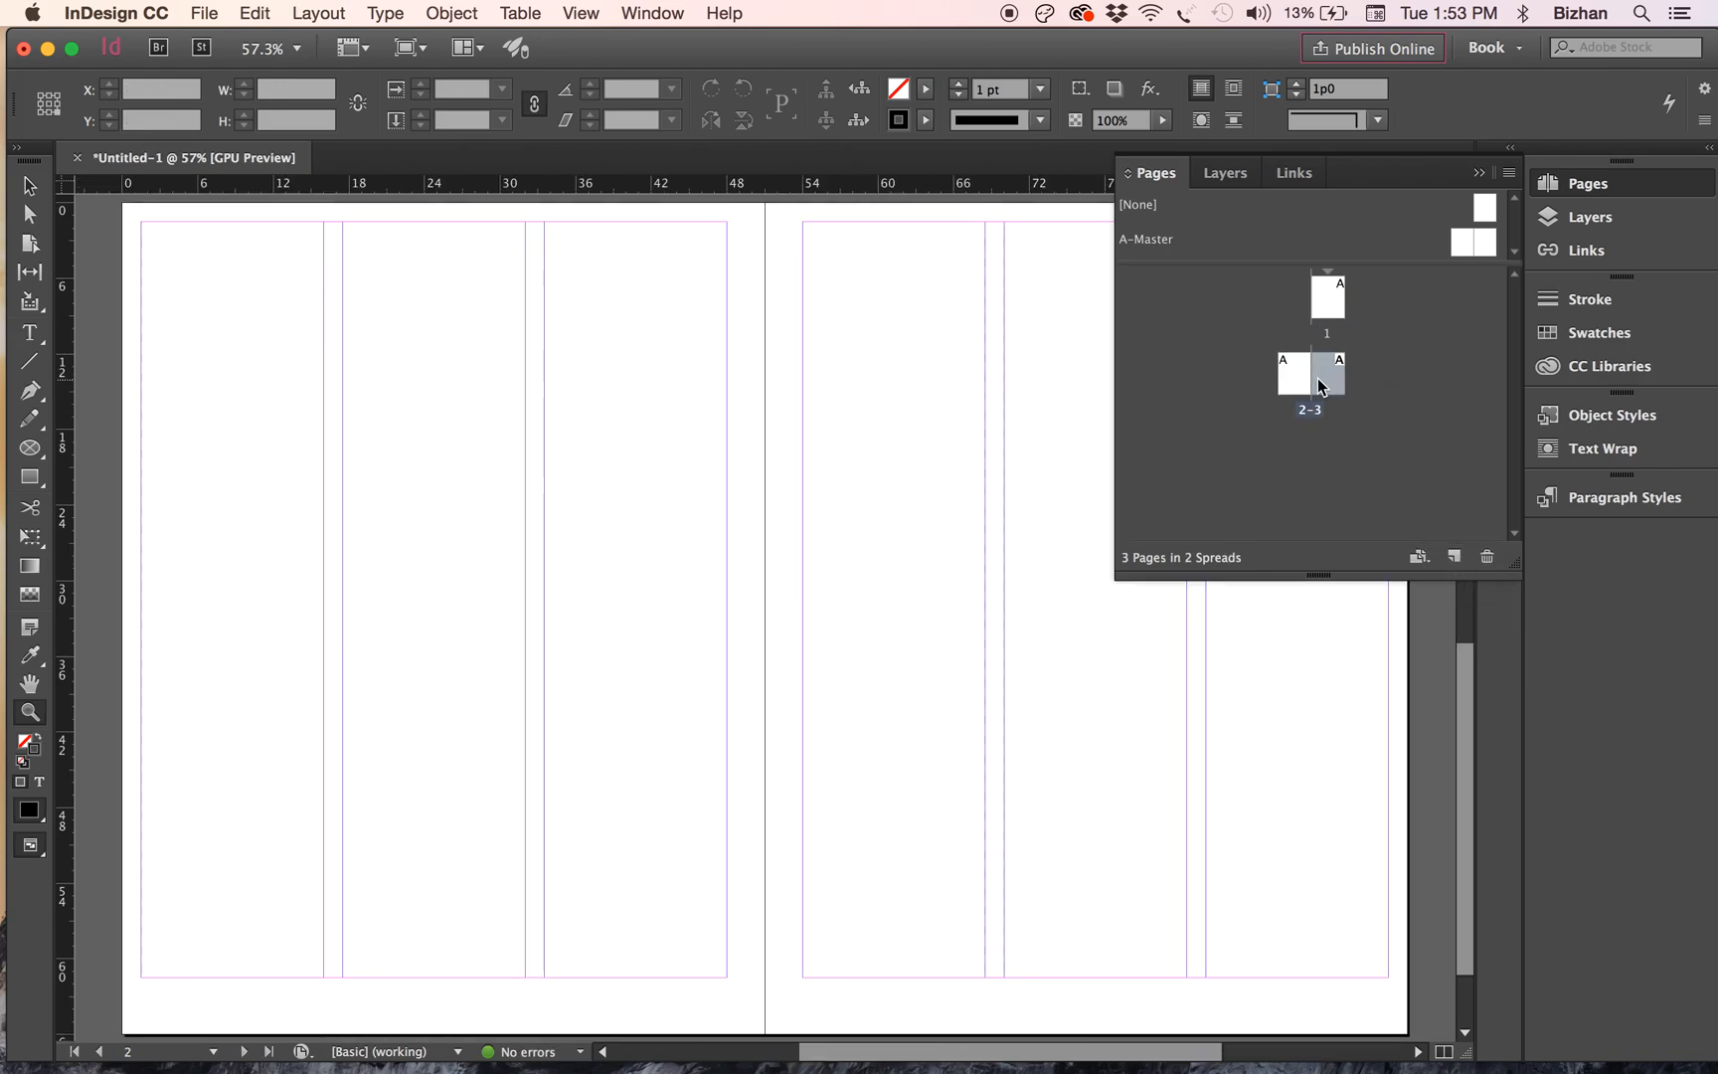
- Switch between page 1 and the facing pages 2 and 3 to compare their layouts
double_click(1320, 386)
double_click(1286, 386)
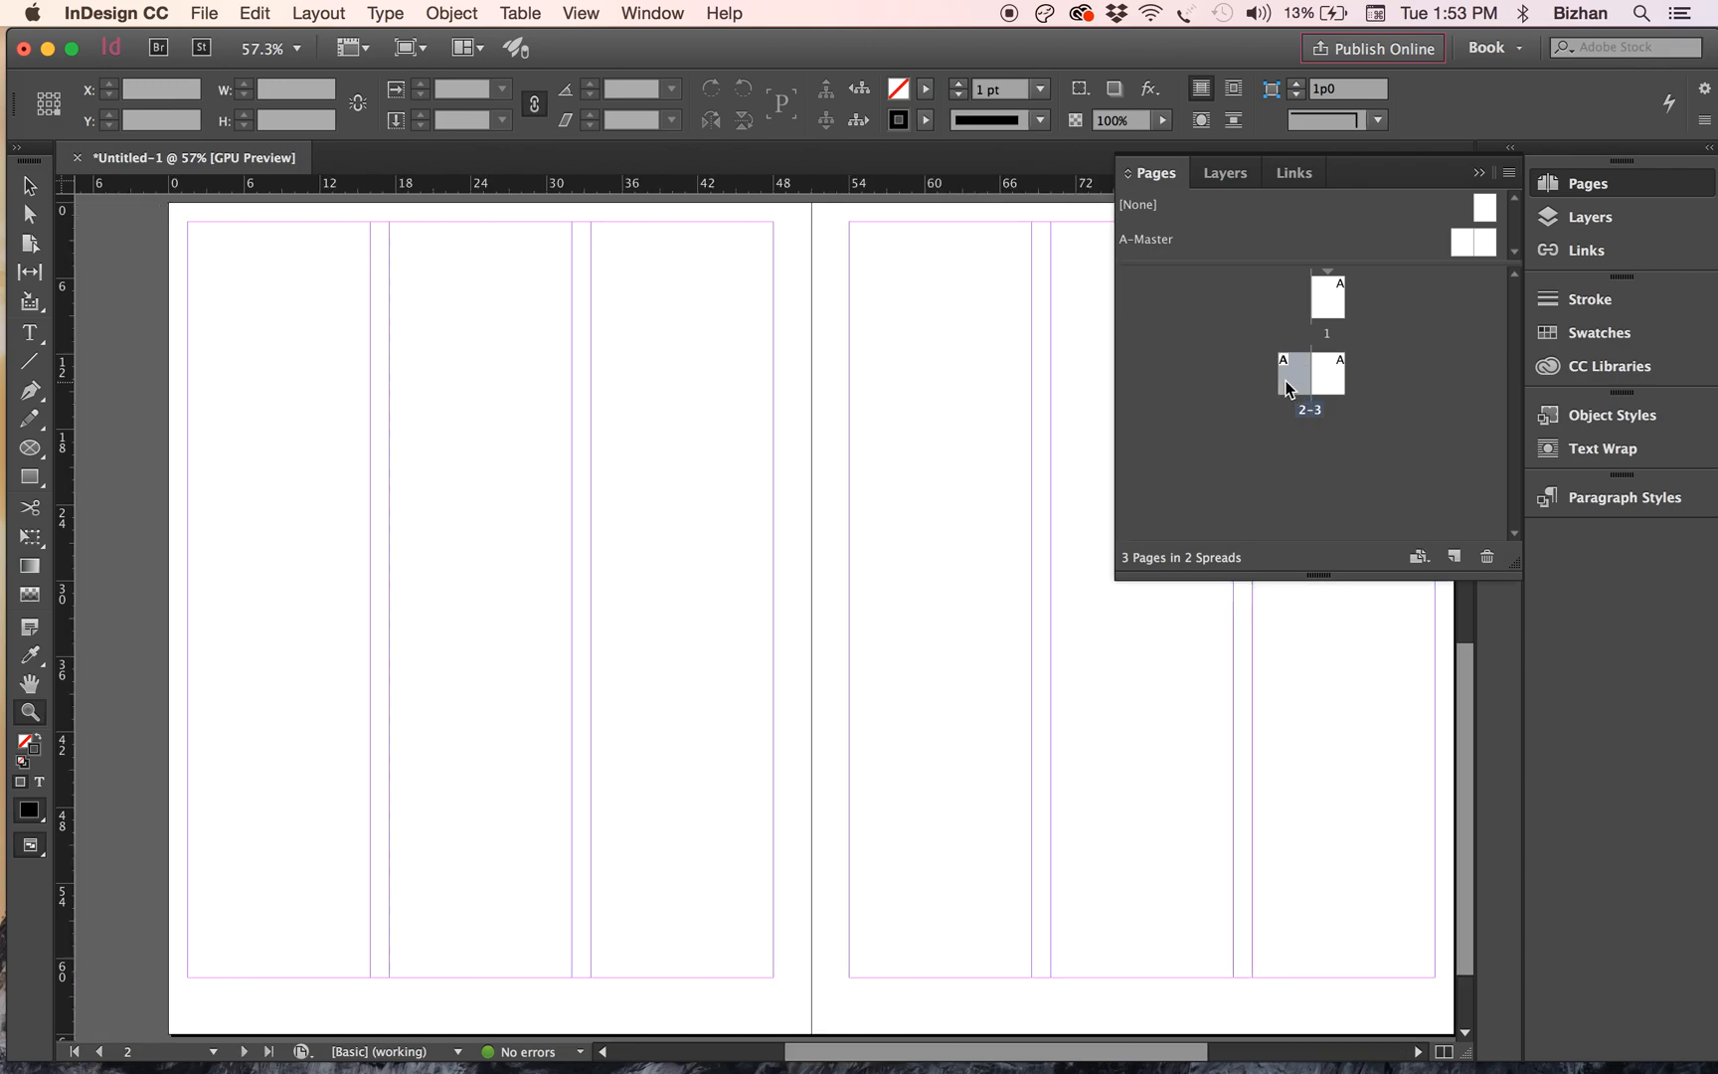
double_click(1321, 378)
double_click(1293, 386)
double_click(1330, 282)
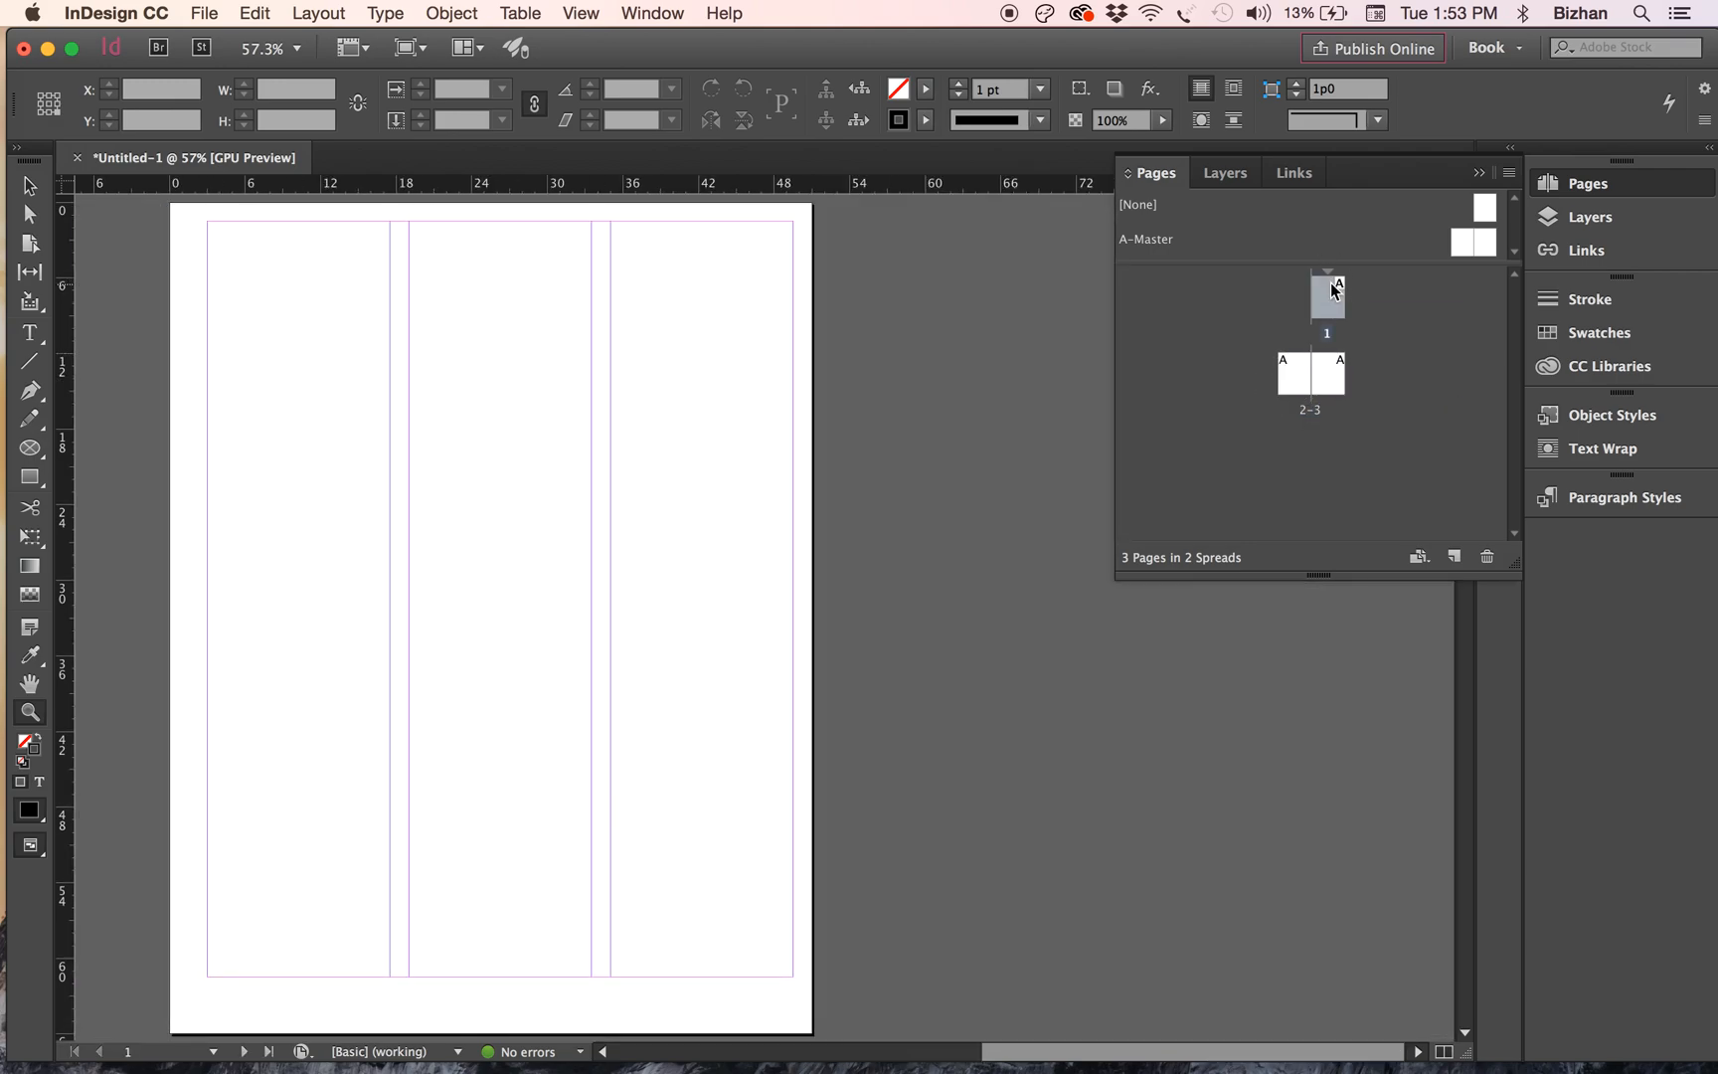
left_click(1285, 388)
double_click(1293, 371)
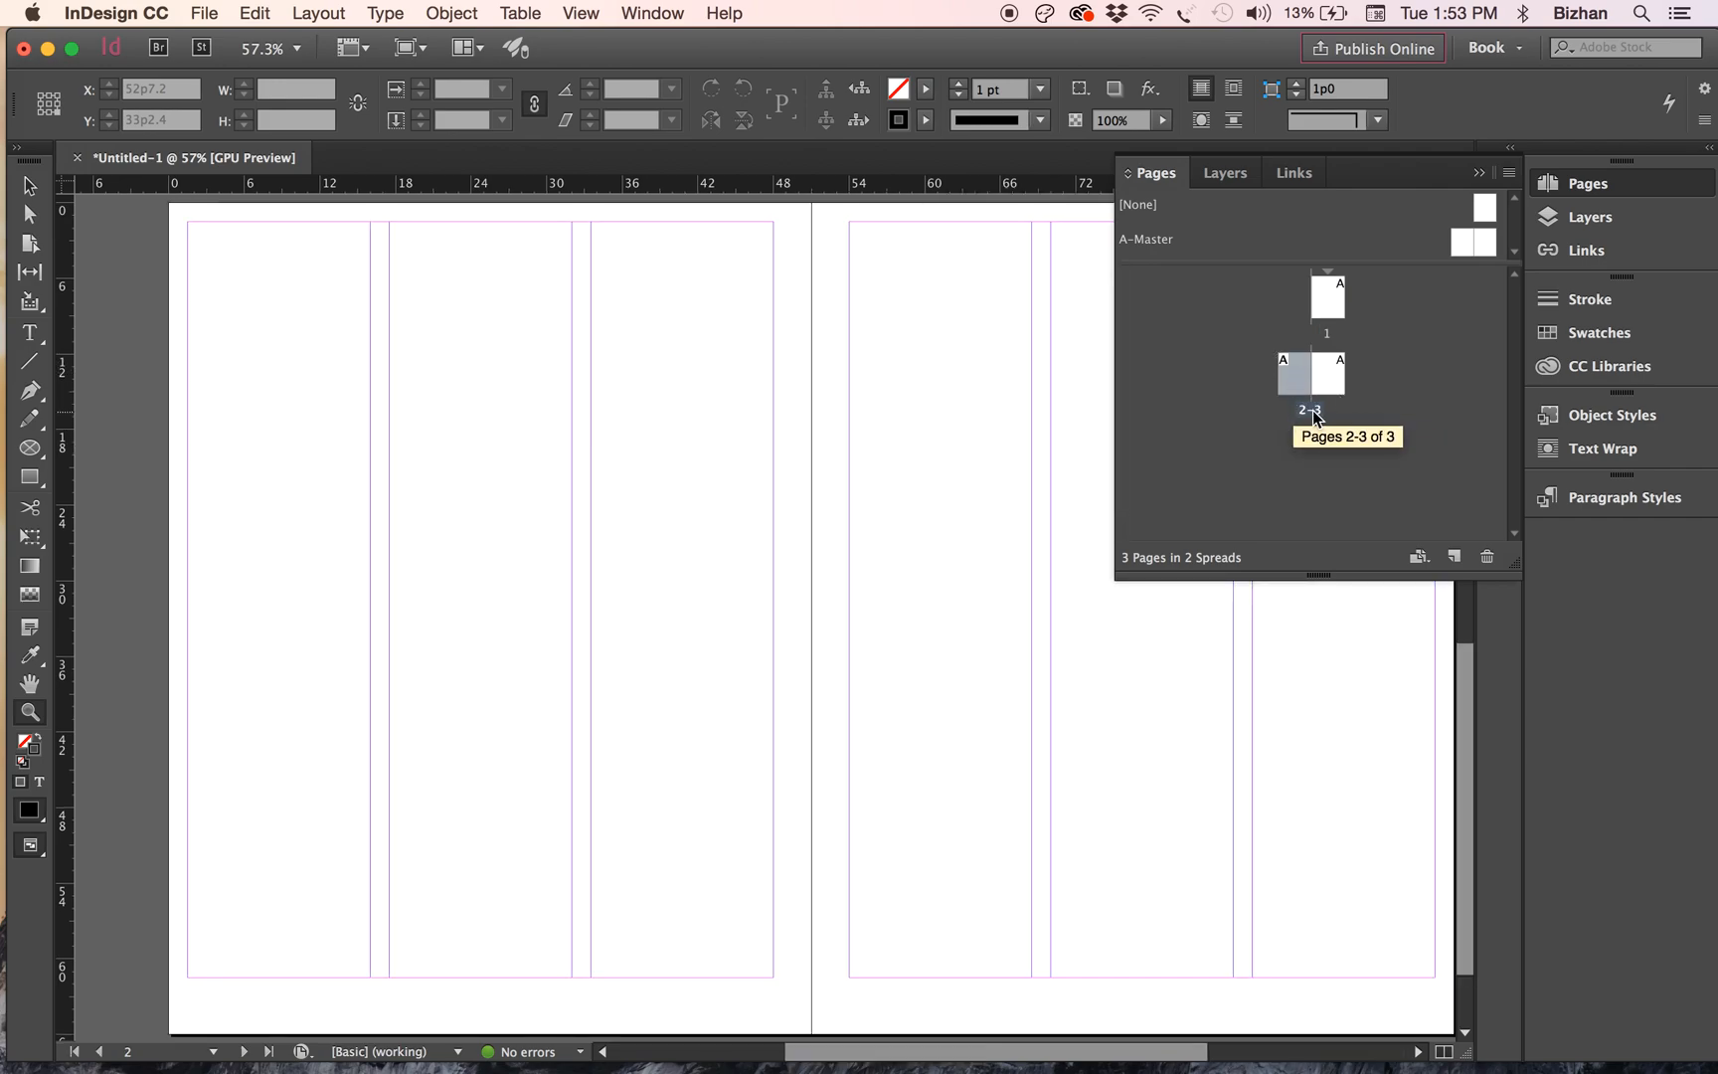
double_click(1330, 303)
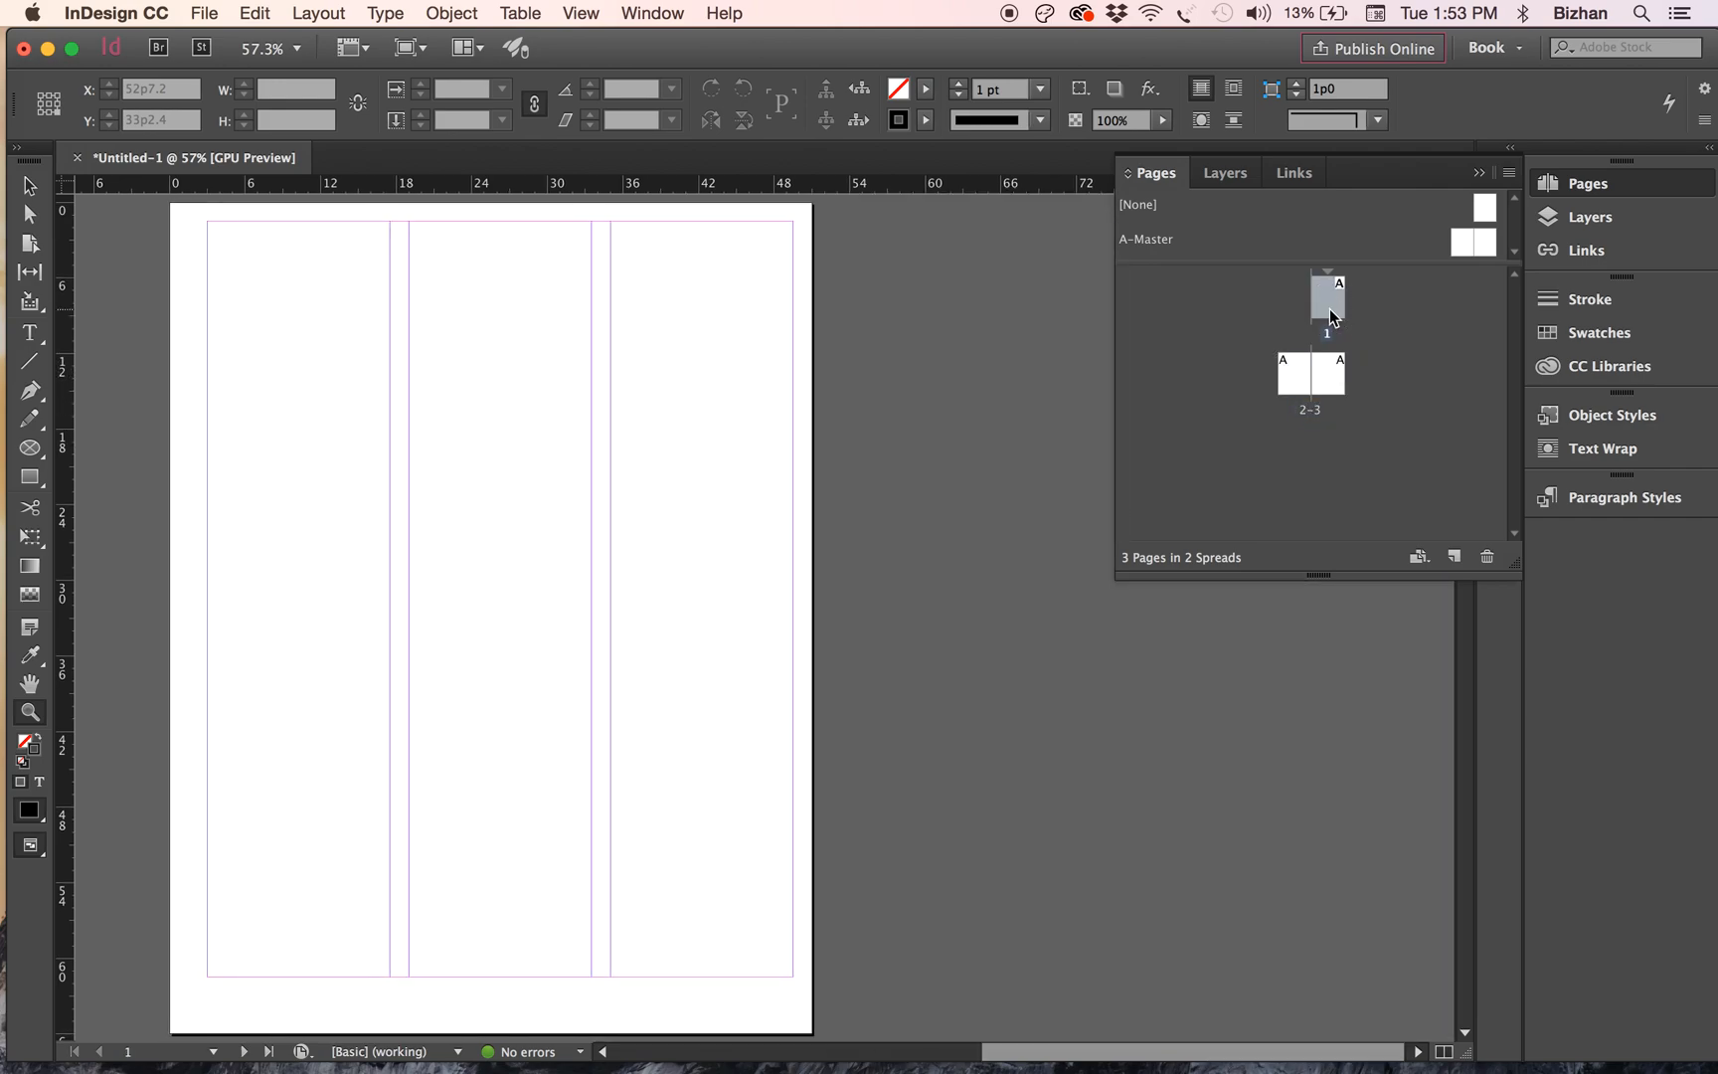
left_click(1293, 368)
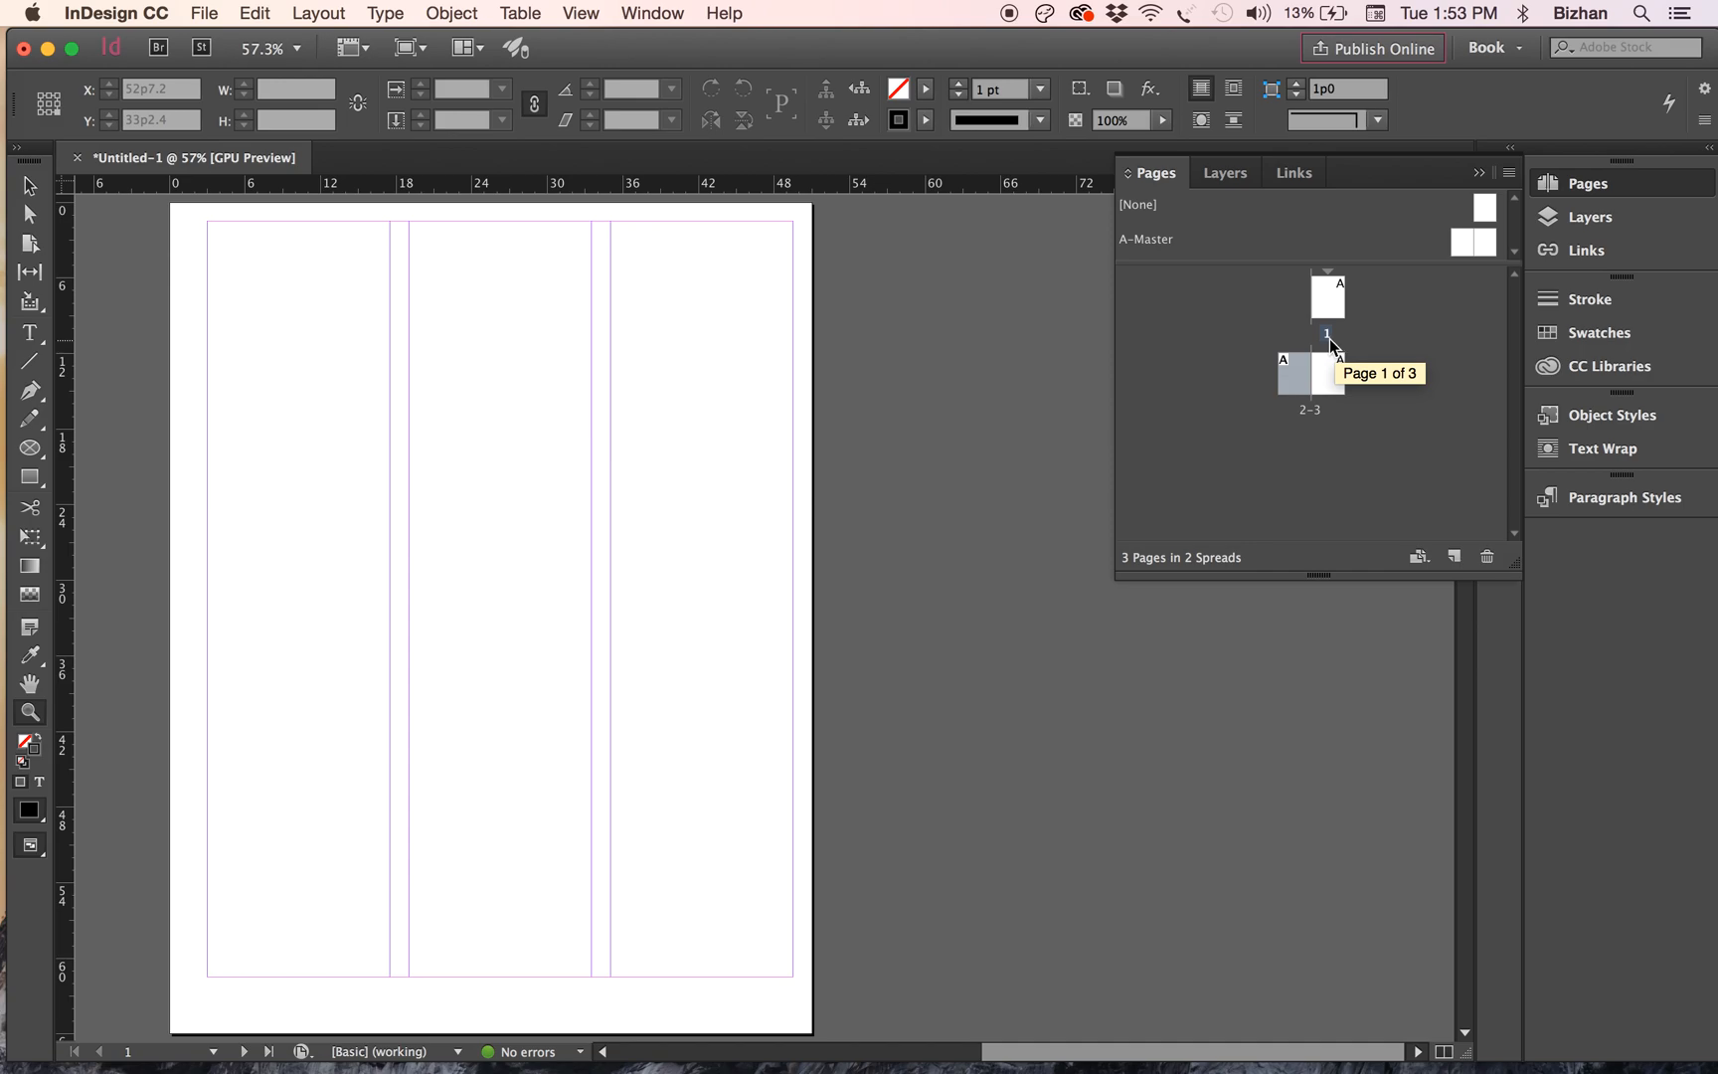
double_click(1323, 375)
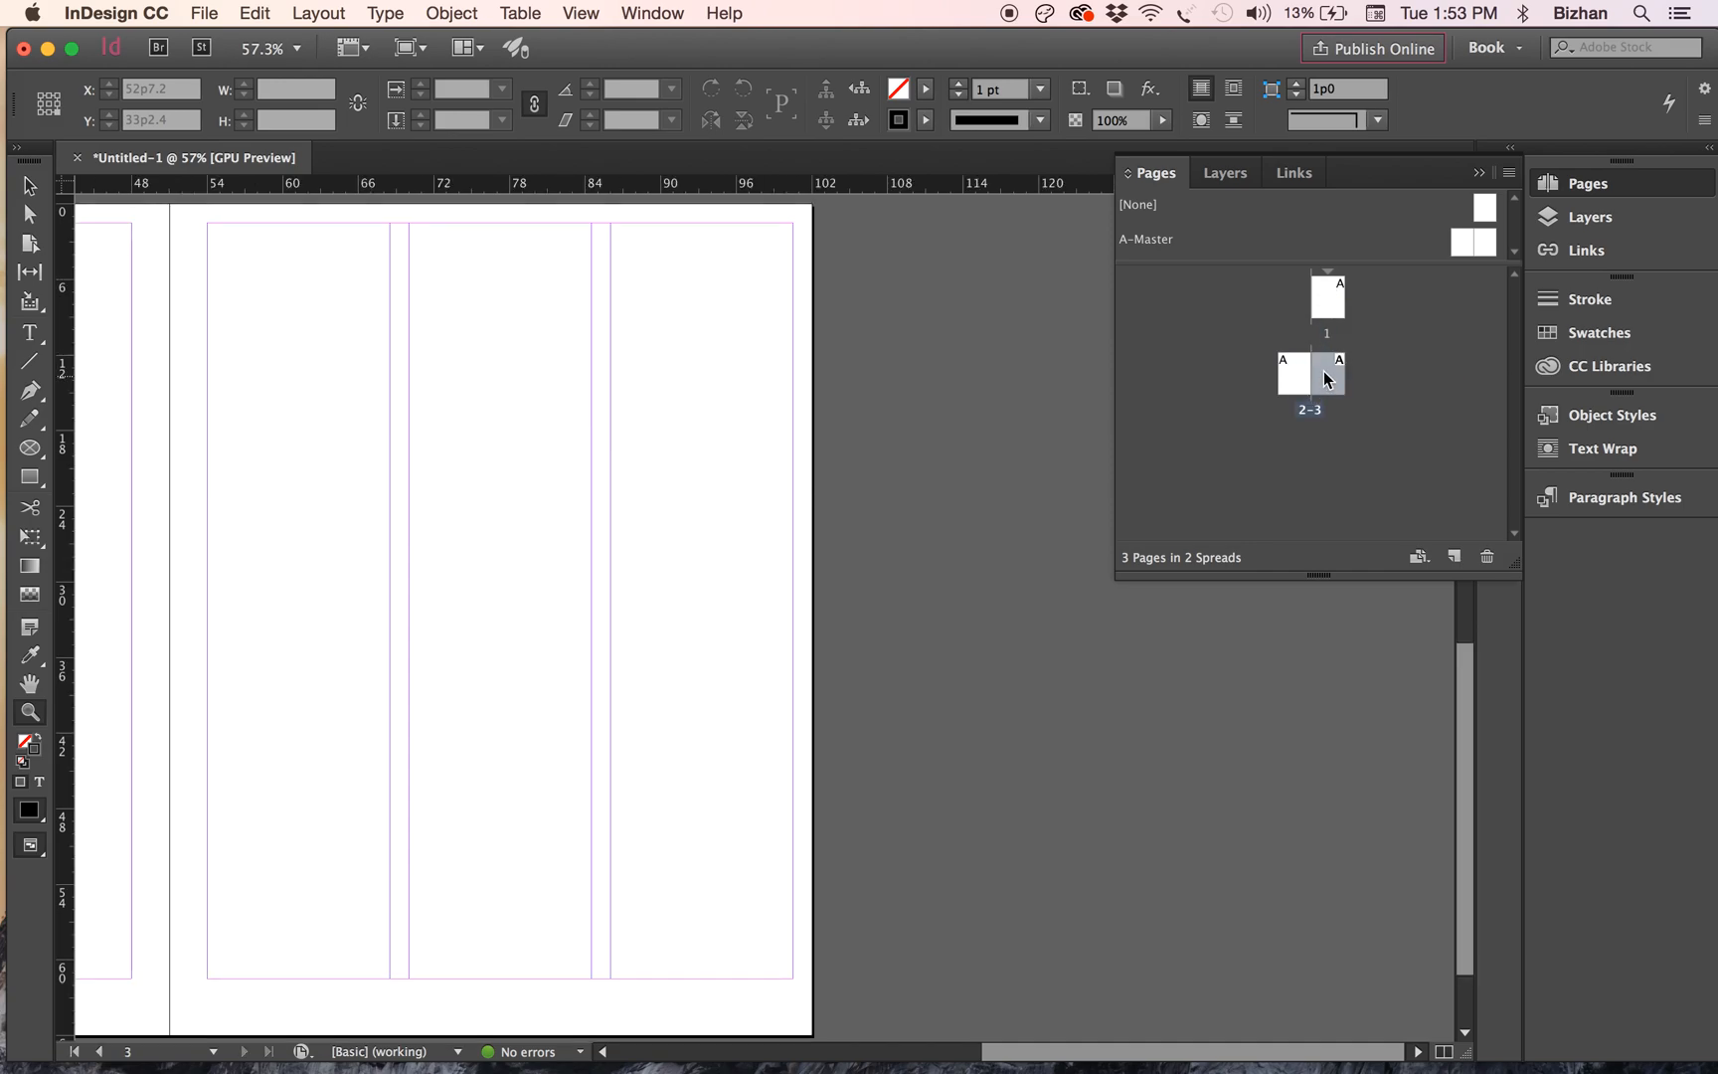
double_click(1332, 296)
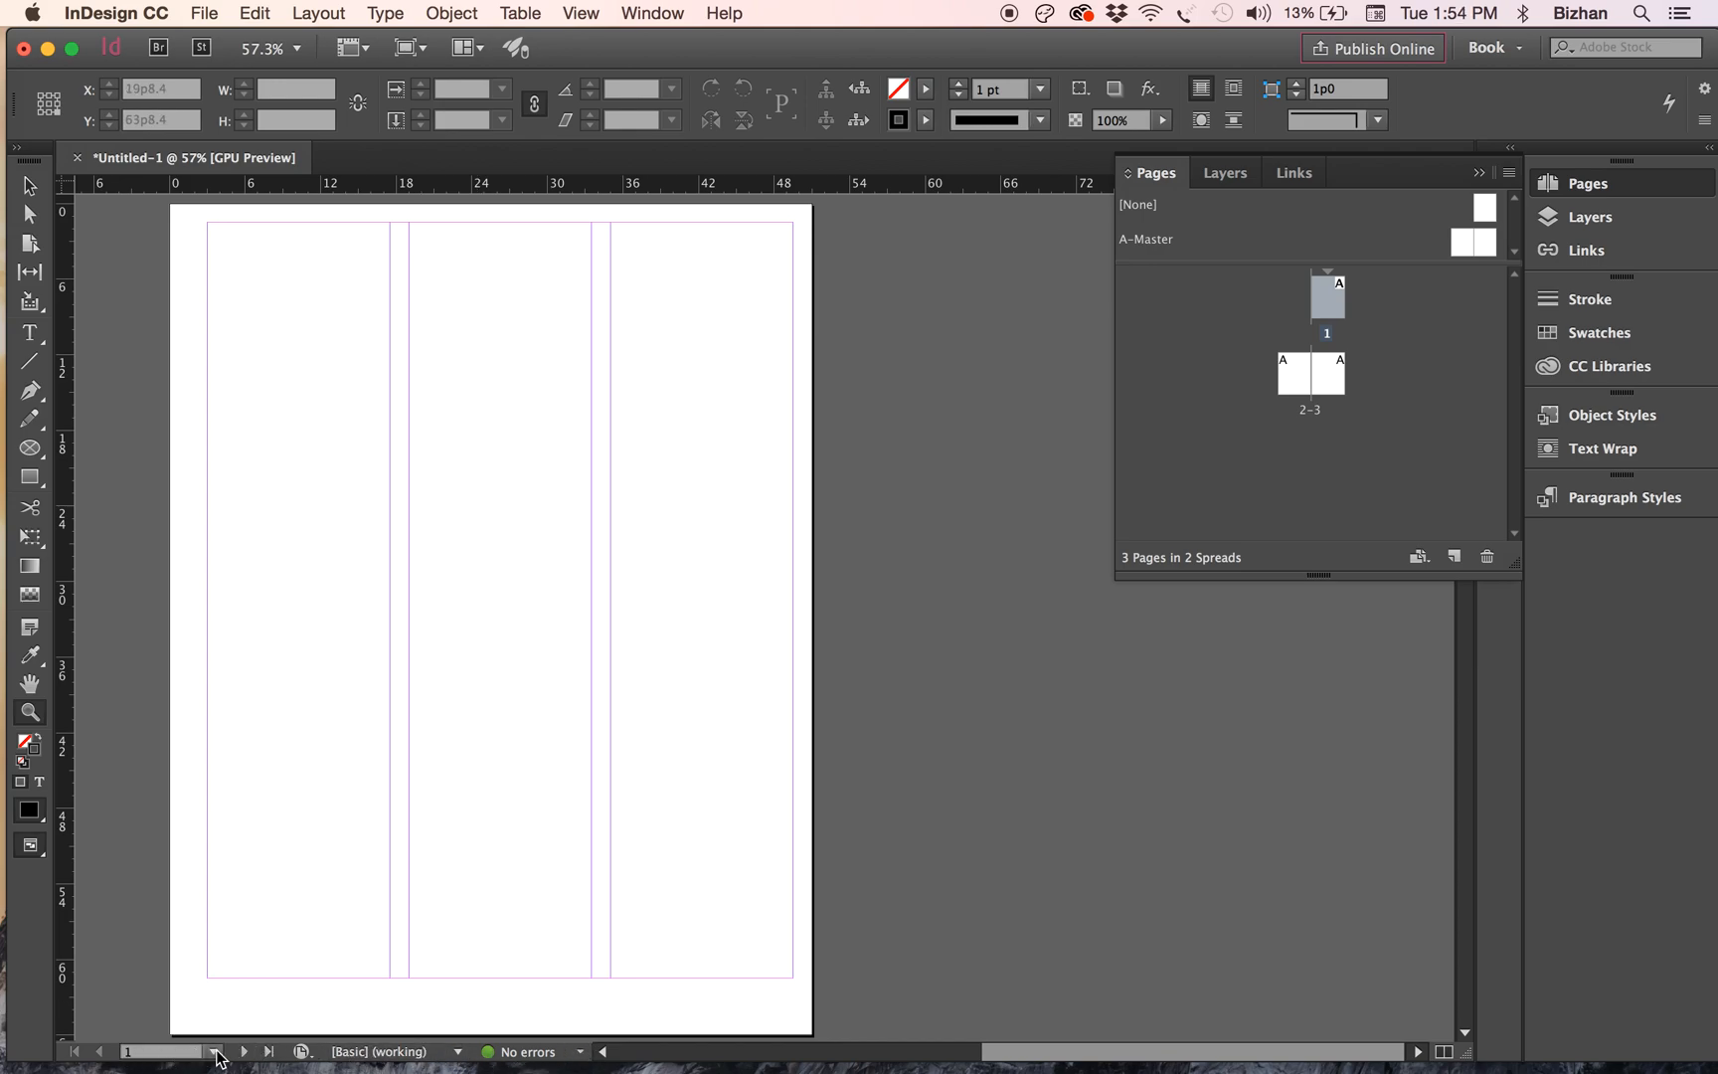
double_click(1293, 376)
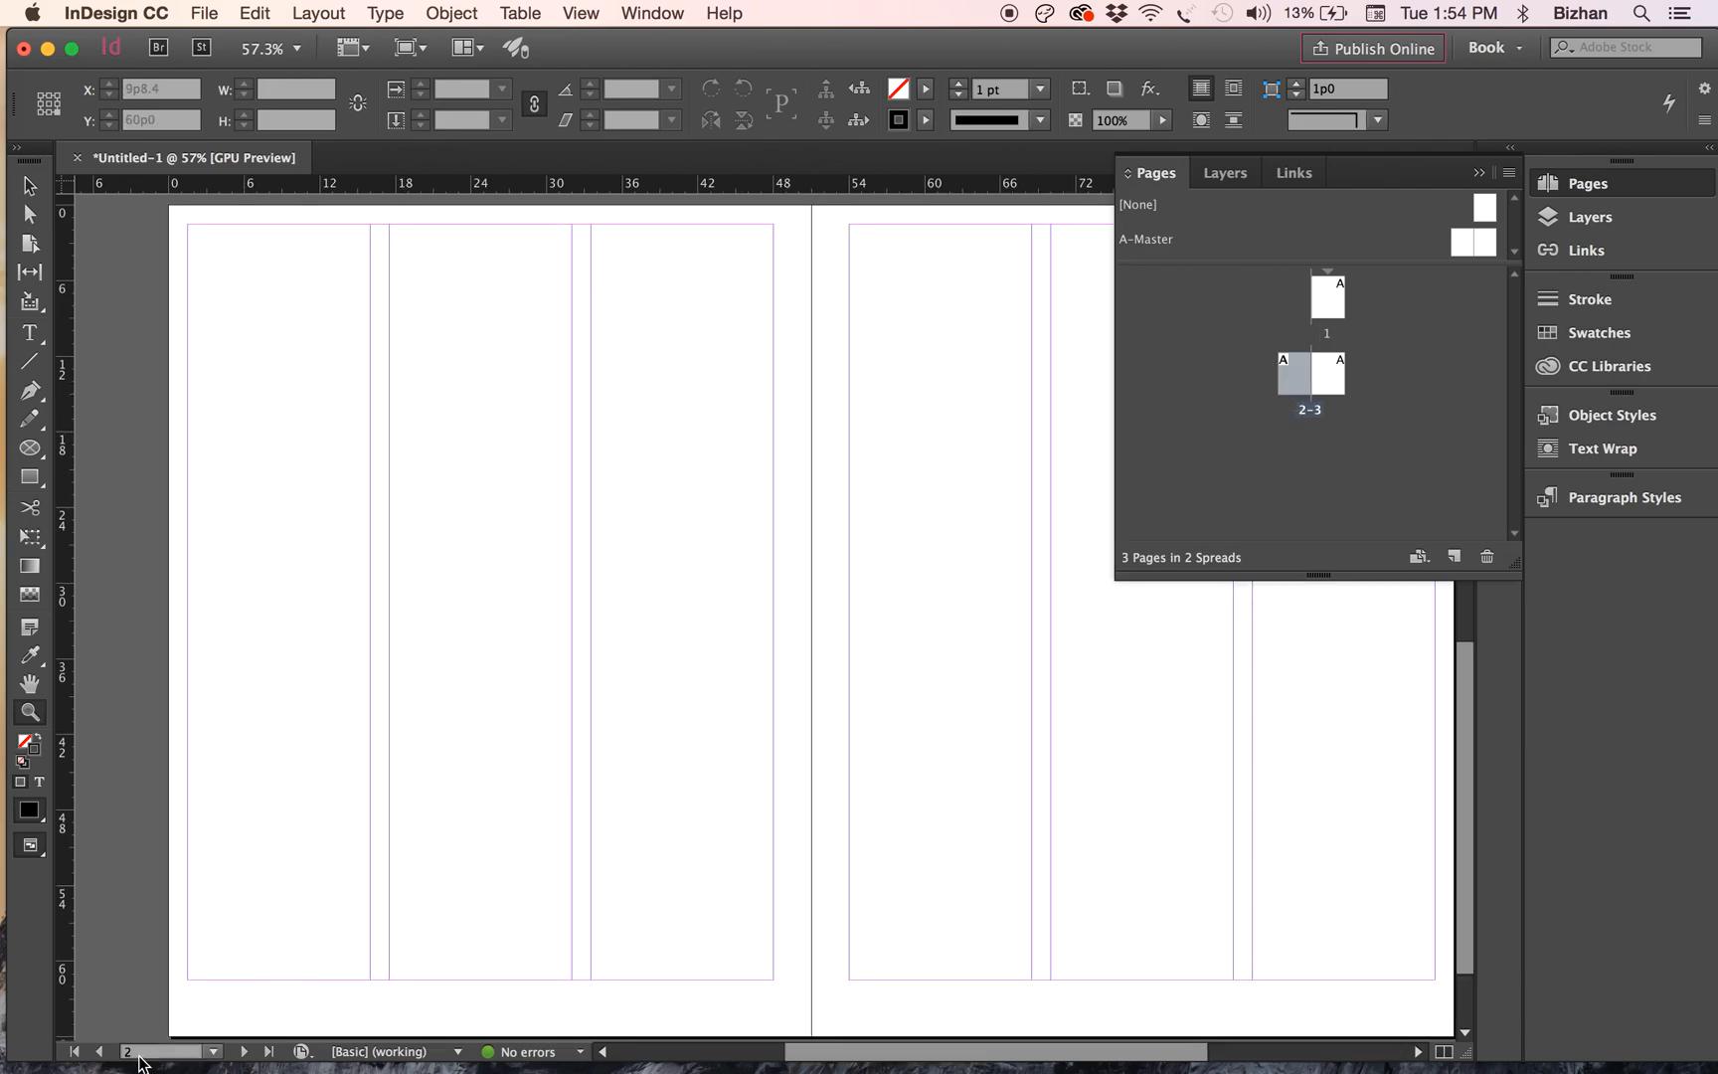
- Jump directly to page 3 by its page number and return to page 1 the same way
left_click(214, 1052)
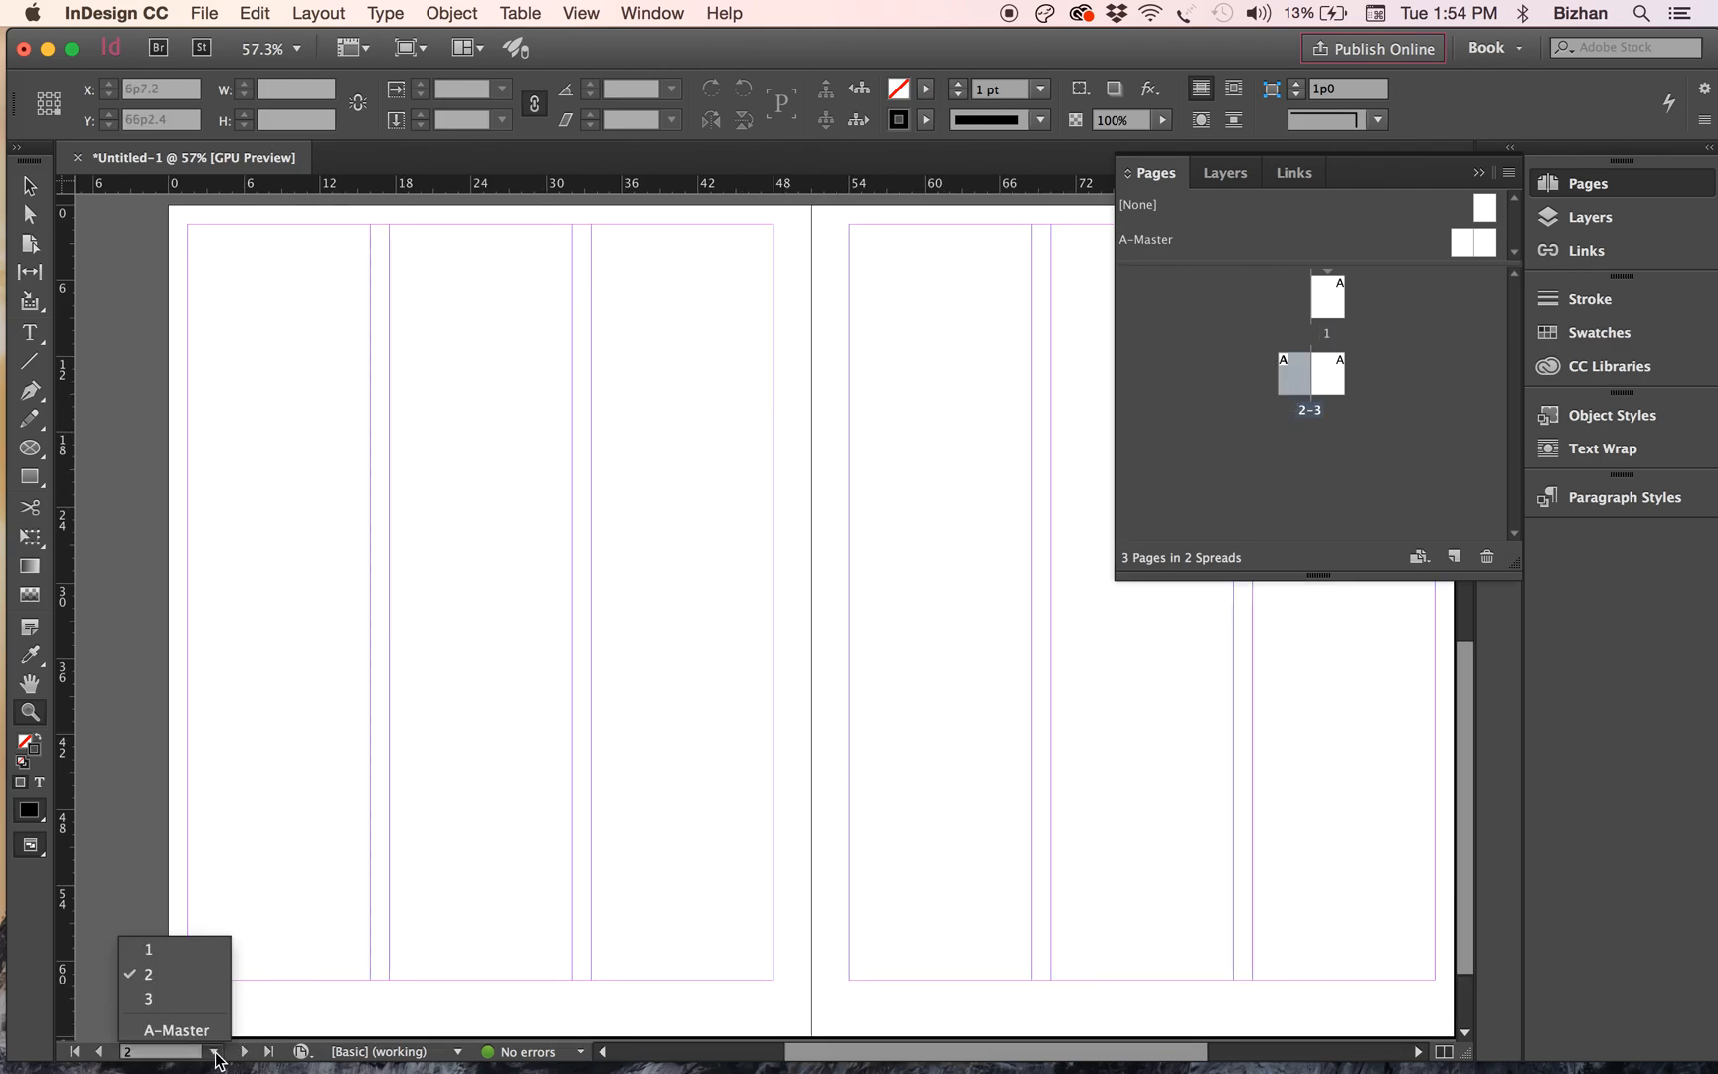
left_click(198, 1002)
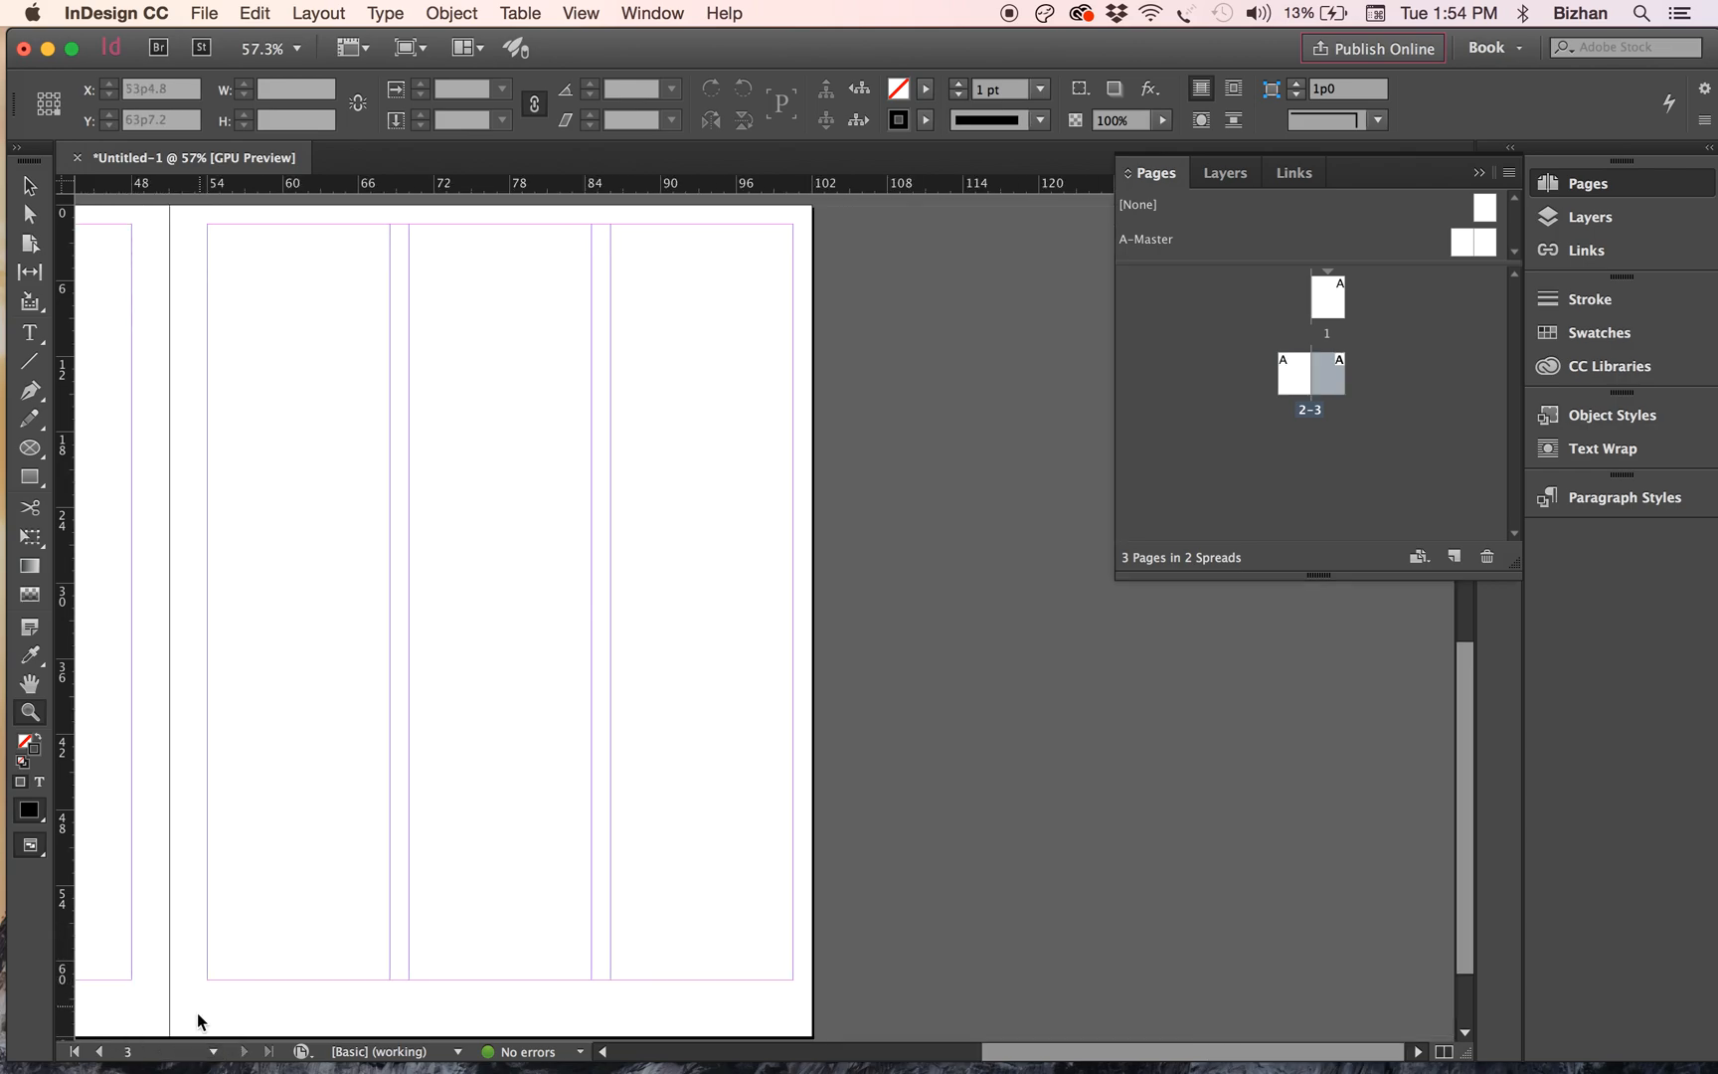
left_click(213, 1052)
left_click(191, 946)
- Open the A-Master spread for editing and display both of its facing pages in full
left_click(213, 1051)
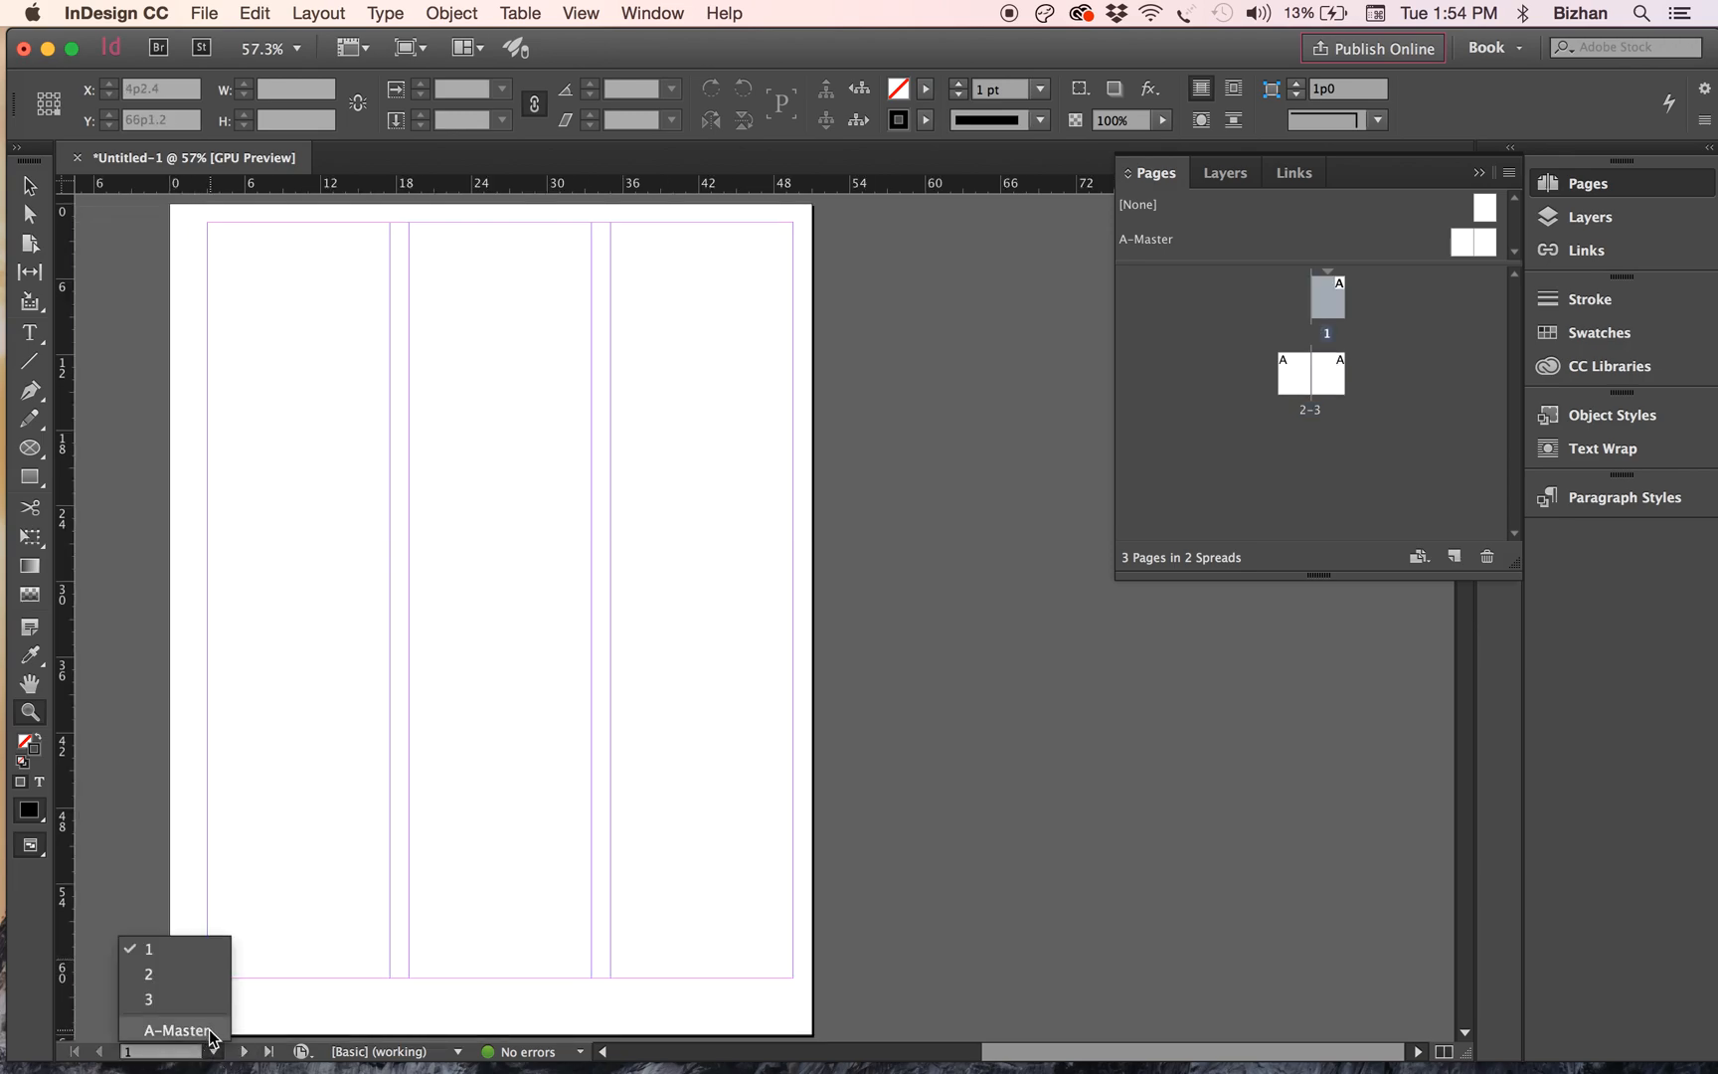
left_click(1413, 430)
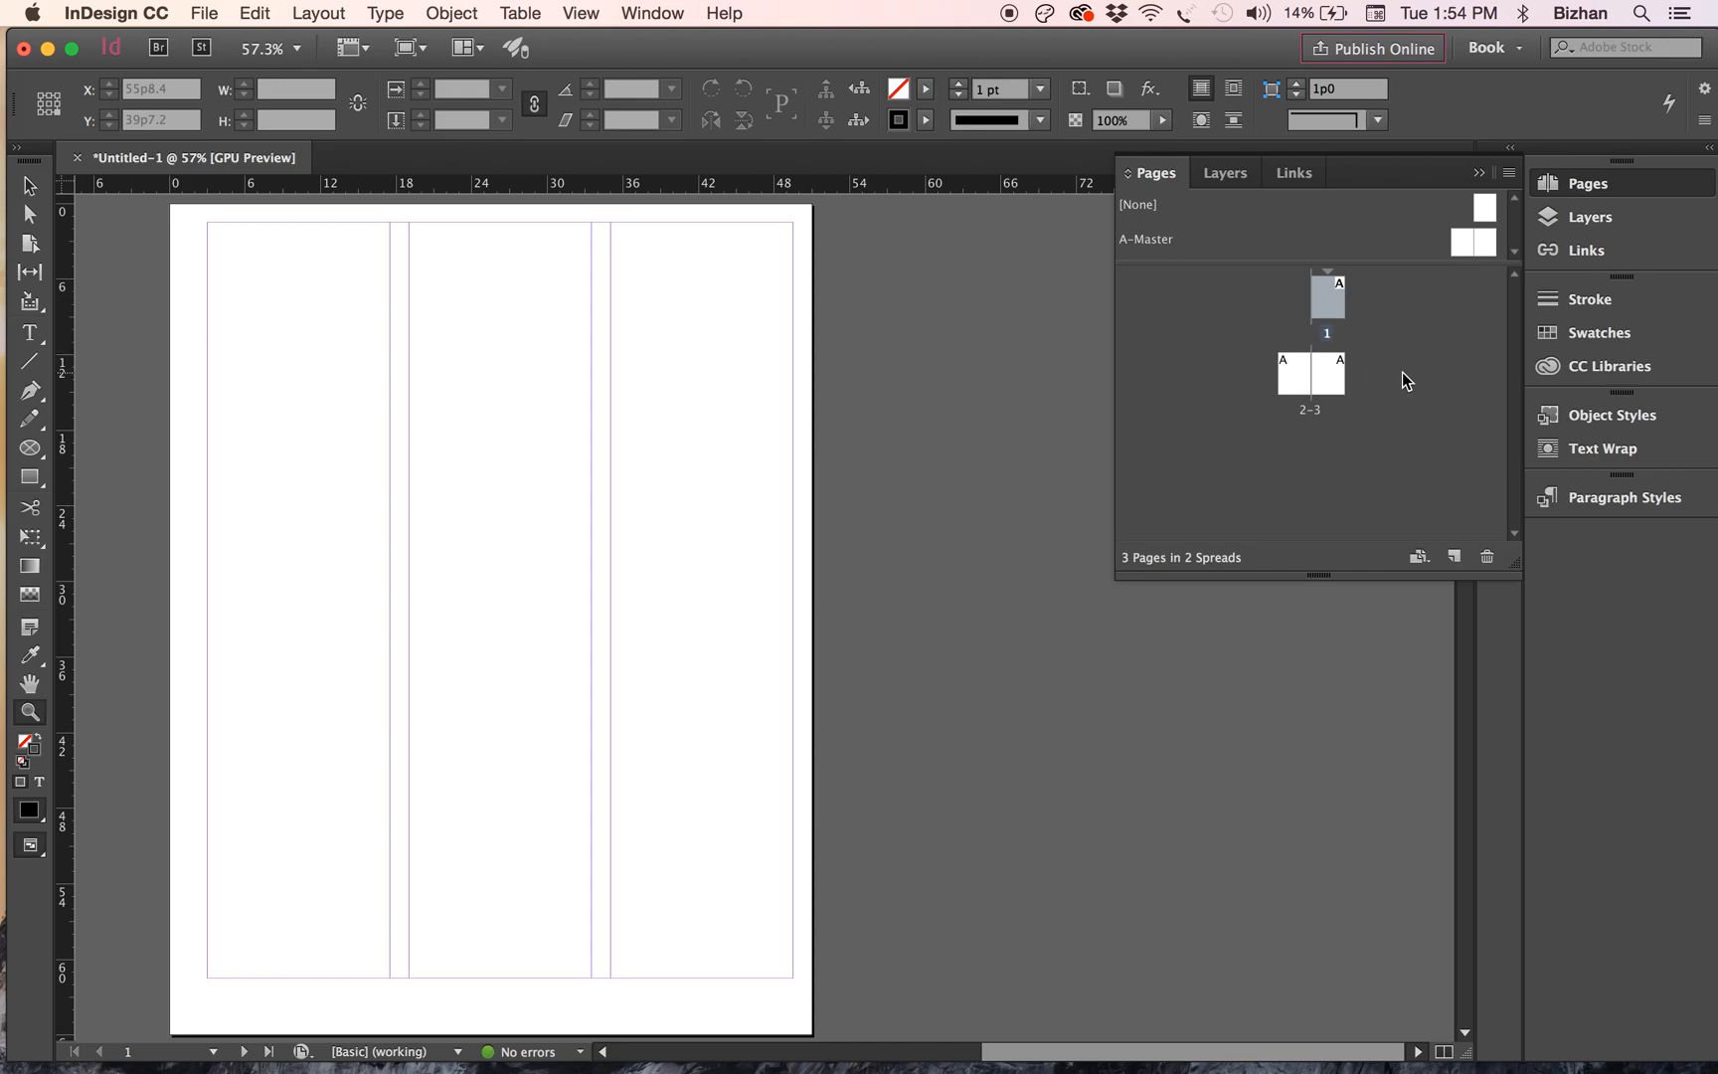
left_click(1480, 242)
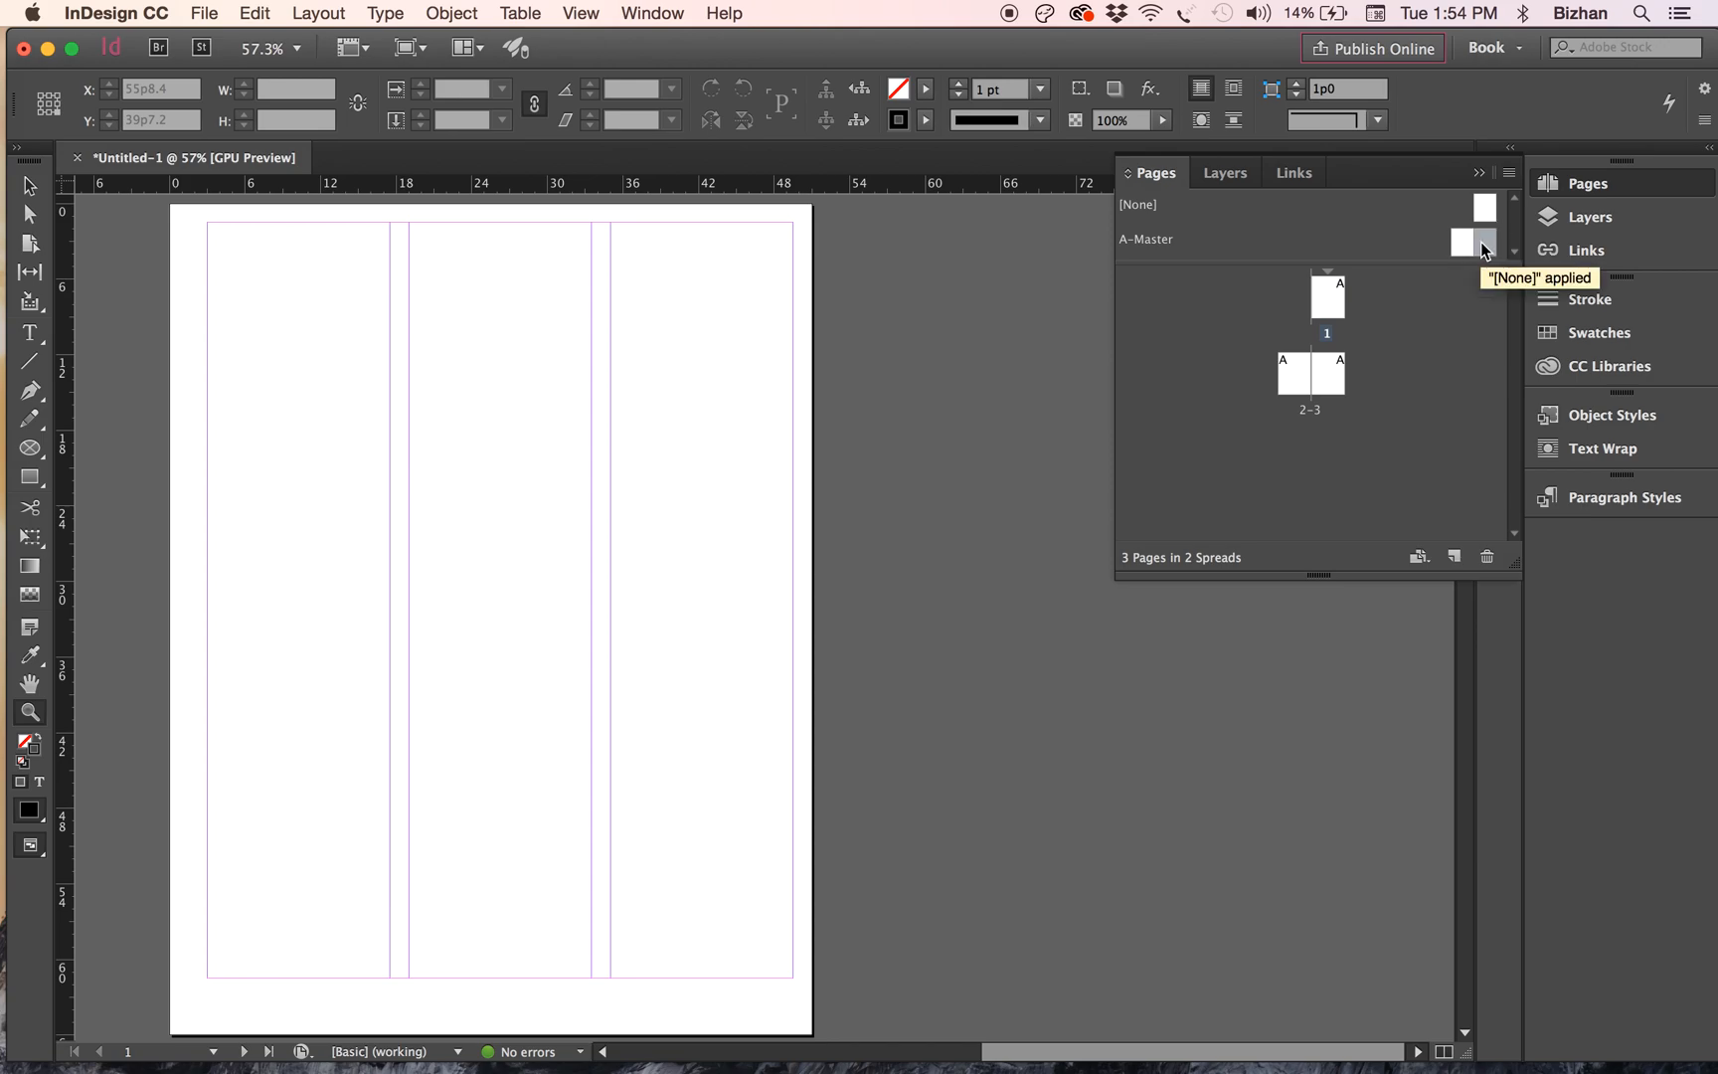
double_click(1480, 241)
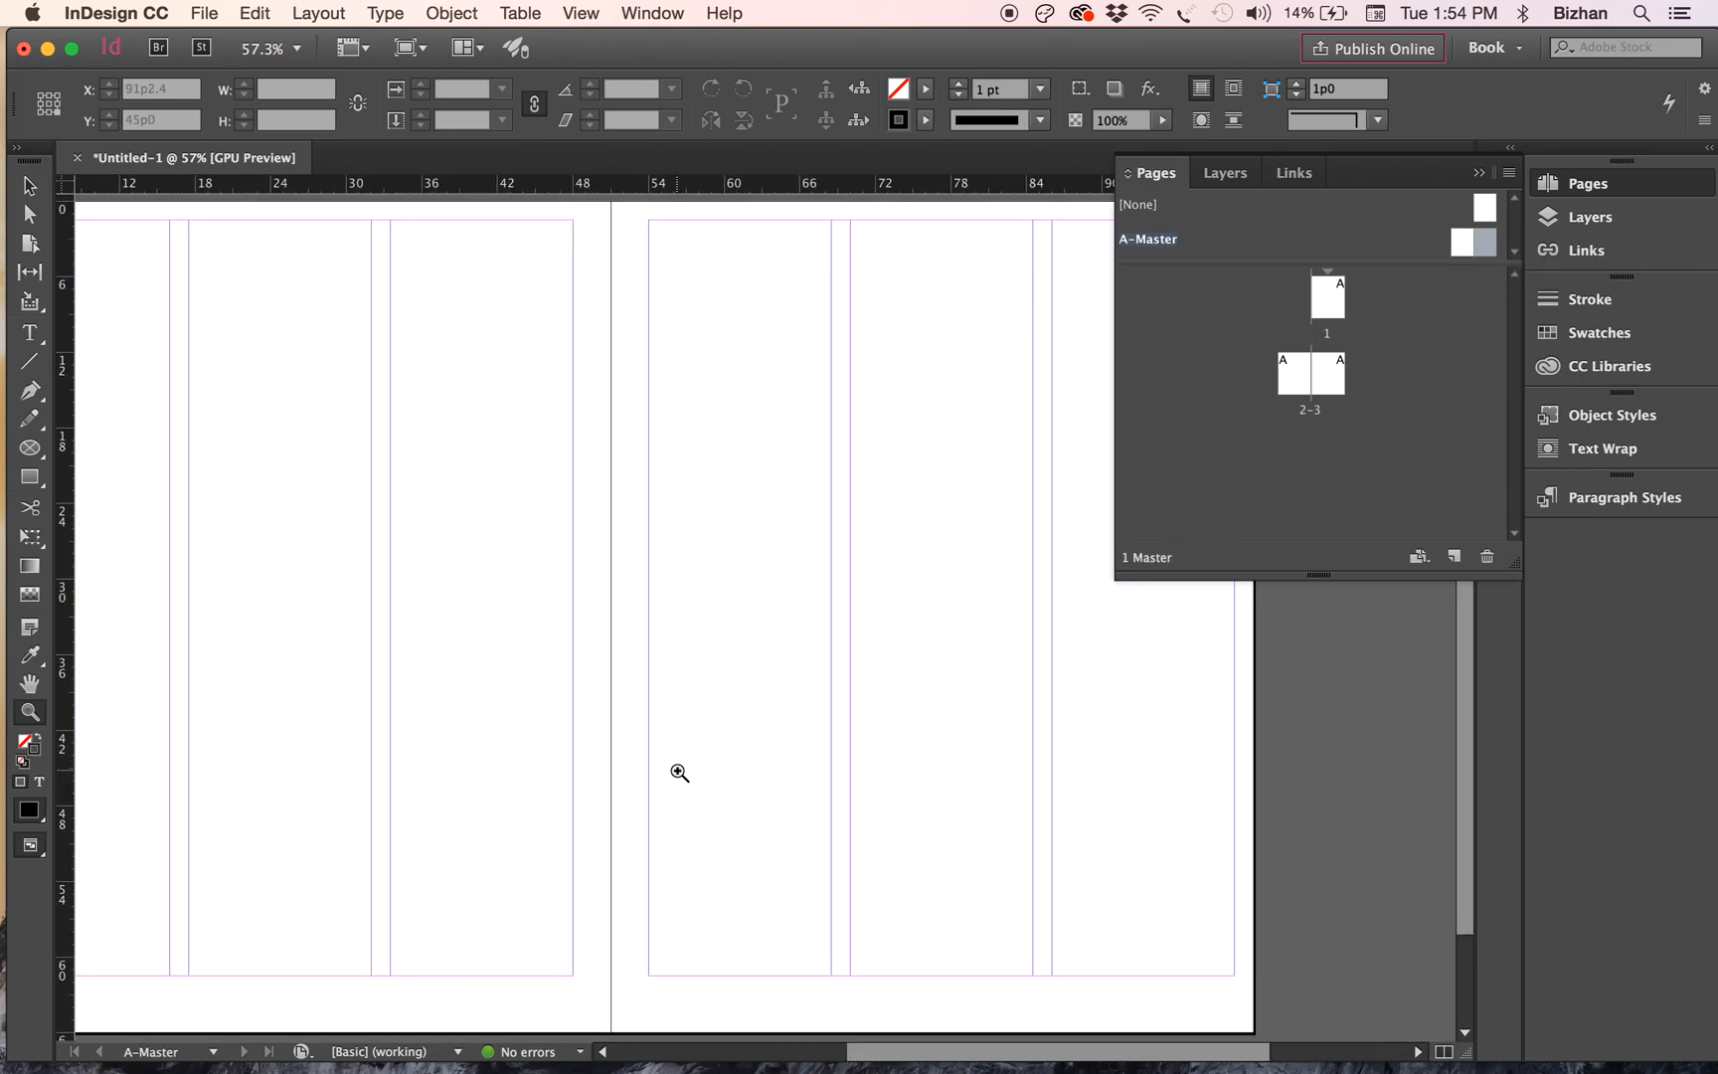
key("super+minus")
key("super+minus")
key("super+minus")
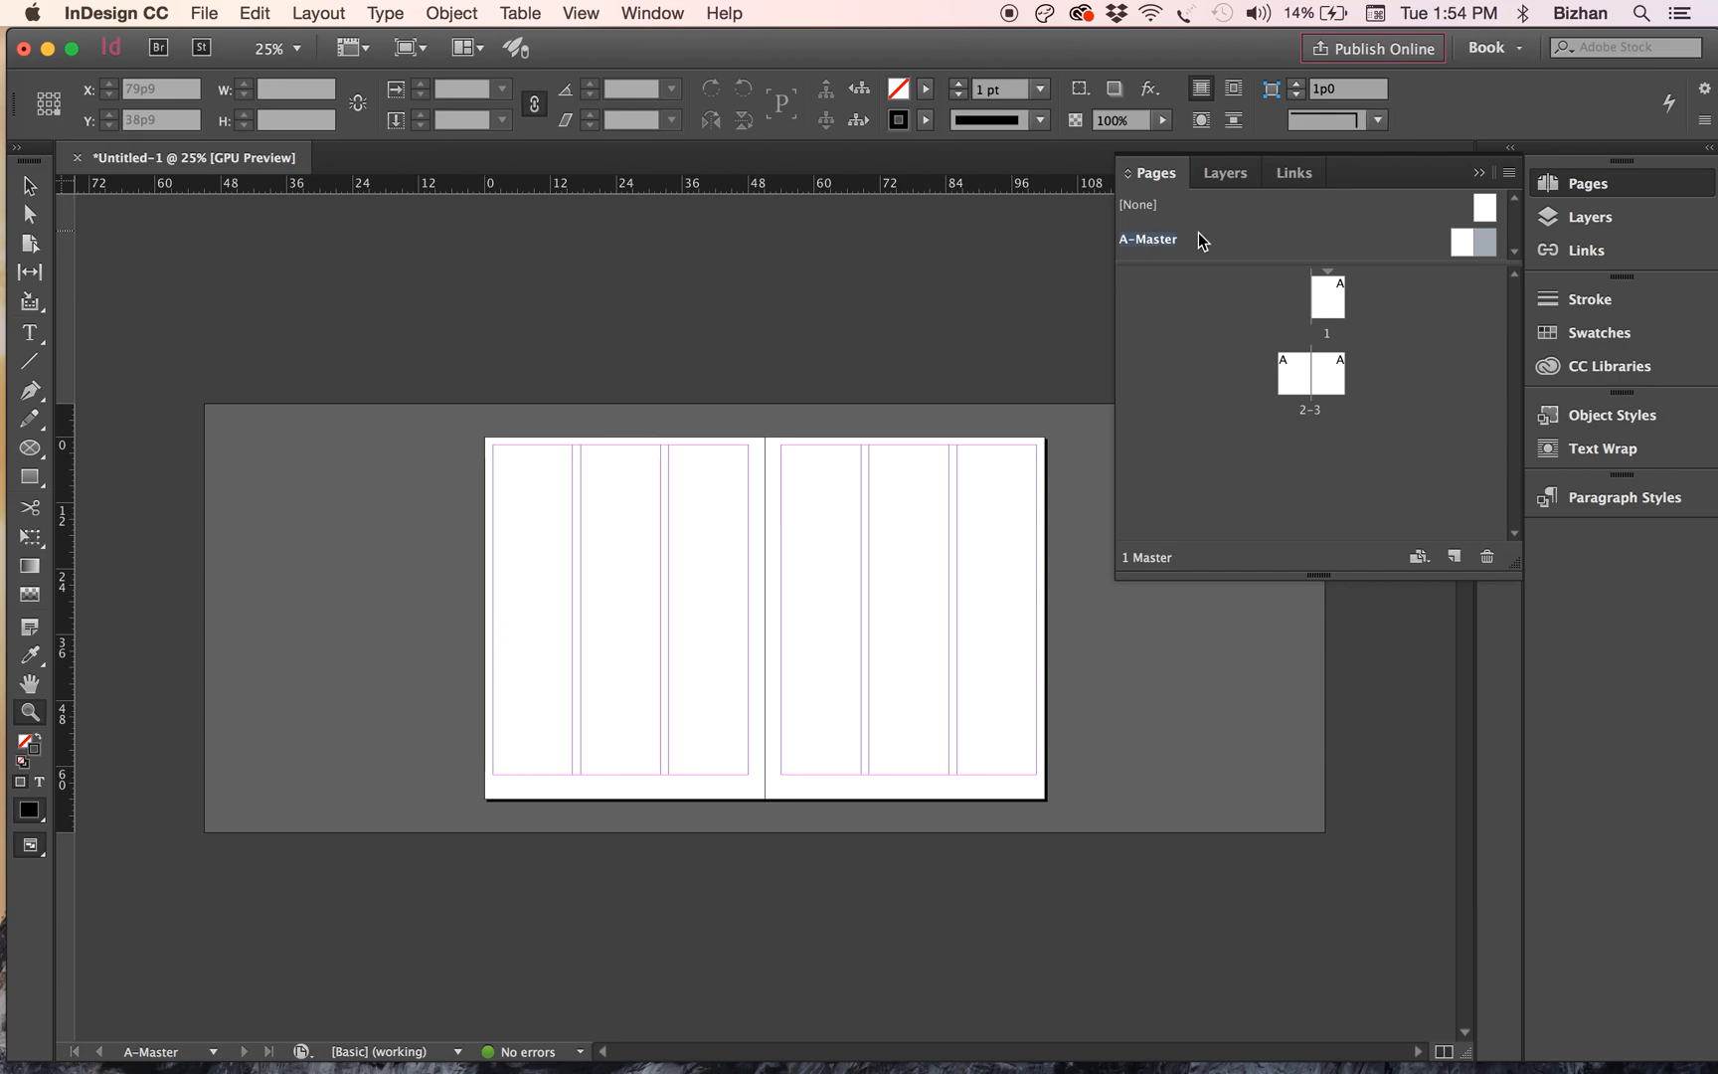
- Draw a rectangle about 32p0 by 30p9 on A-Master's right page, with a C=0 M=100 Y=0 K=0 fill and no stroke
left_click(32, 476)
left_click(1598, 332)
left_click(1192, 353)
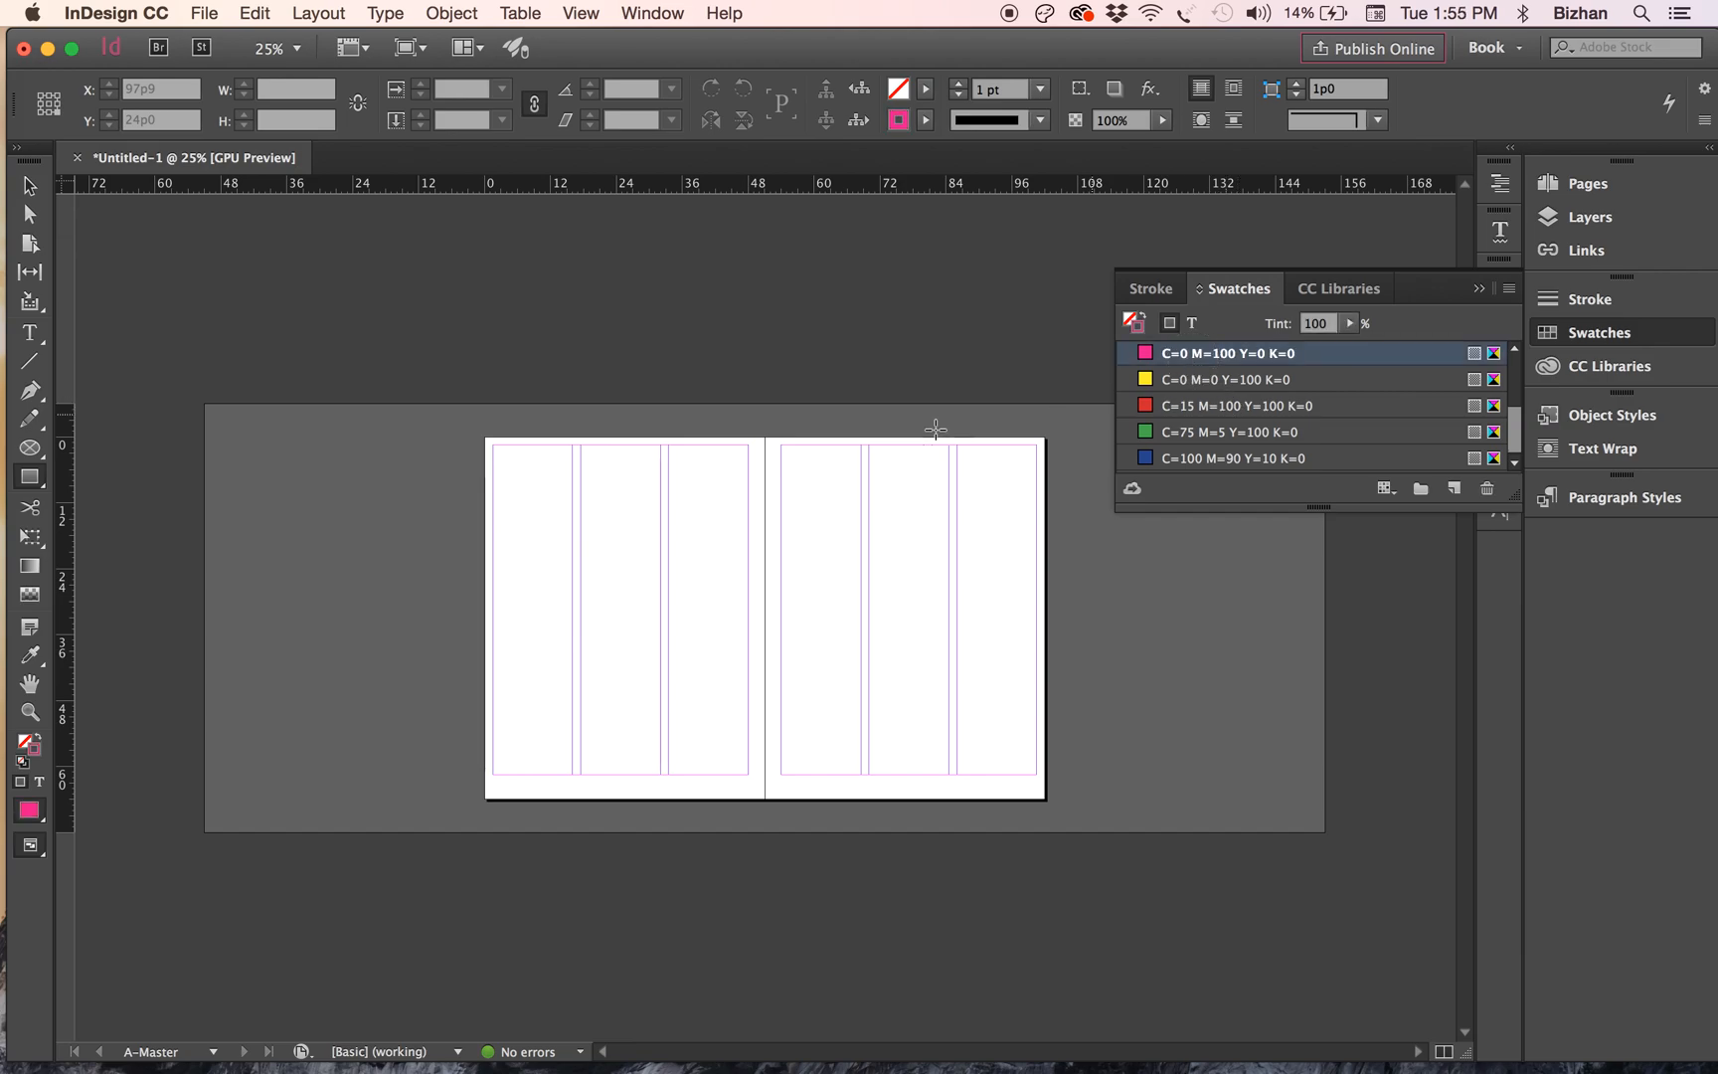
left_click(1144, 321)
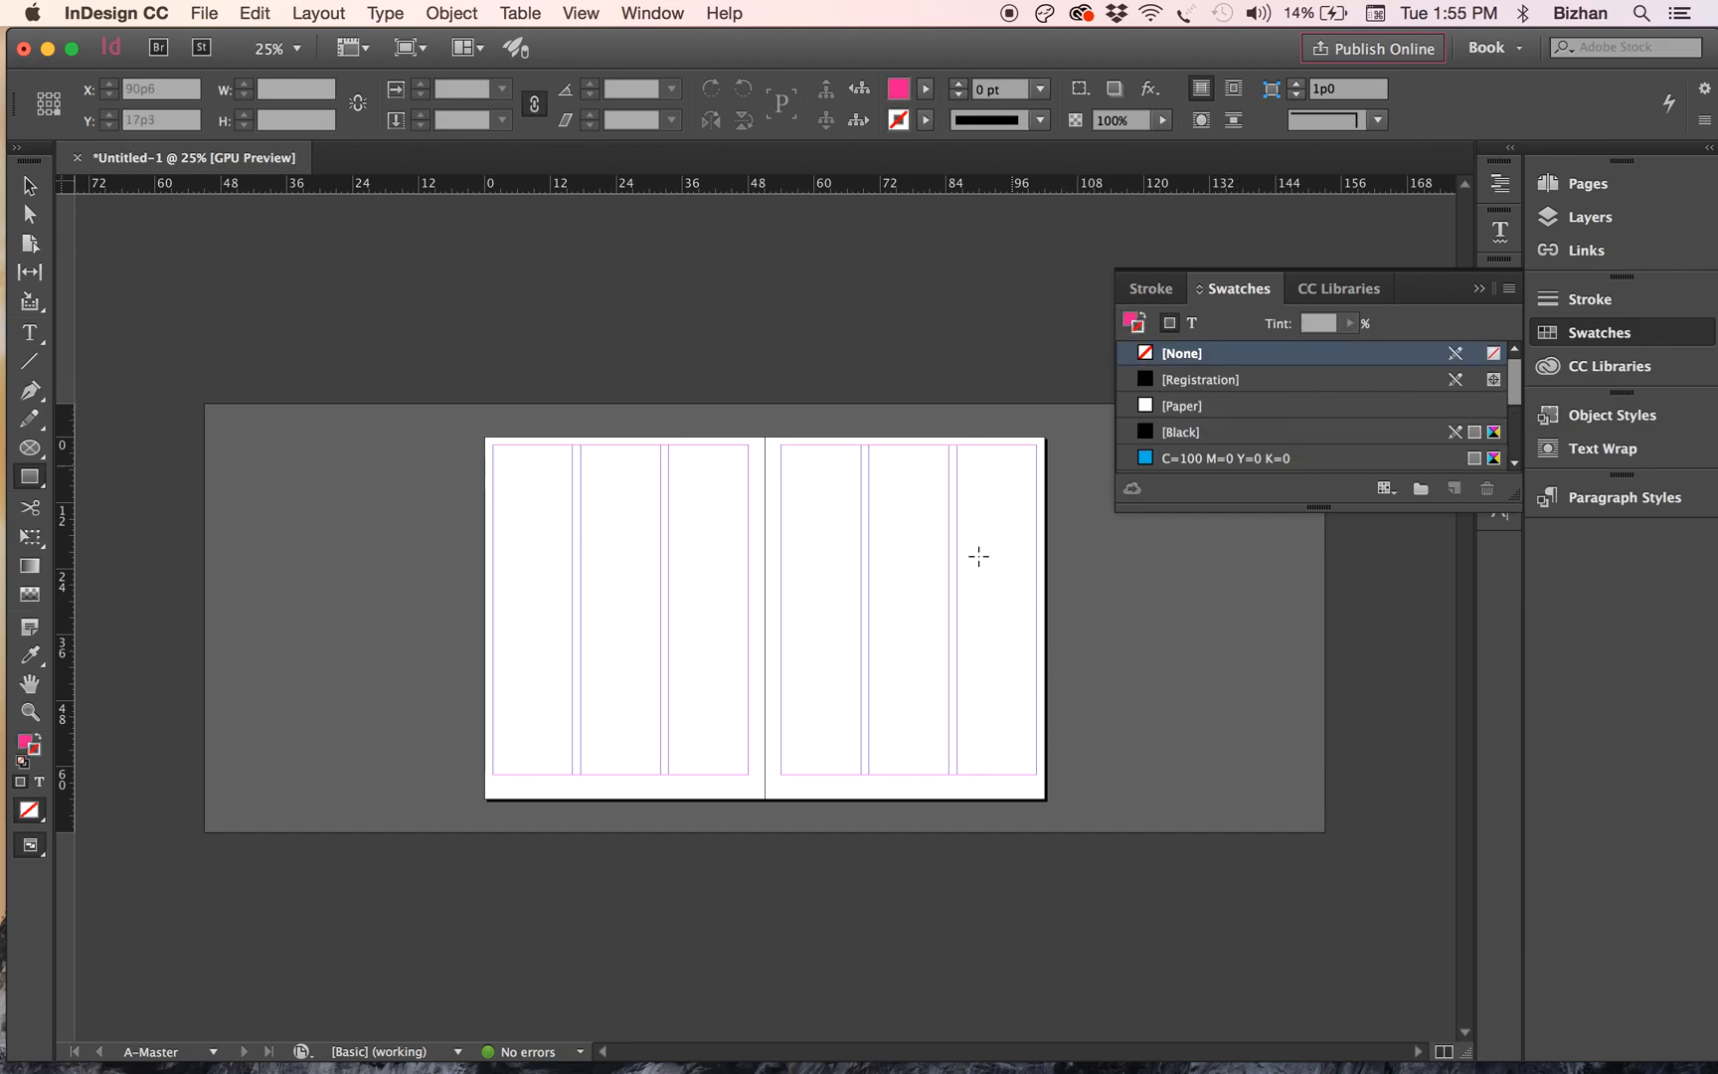
left_click(27, 742)
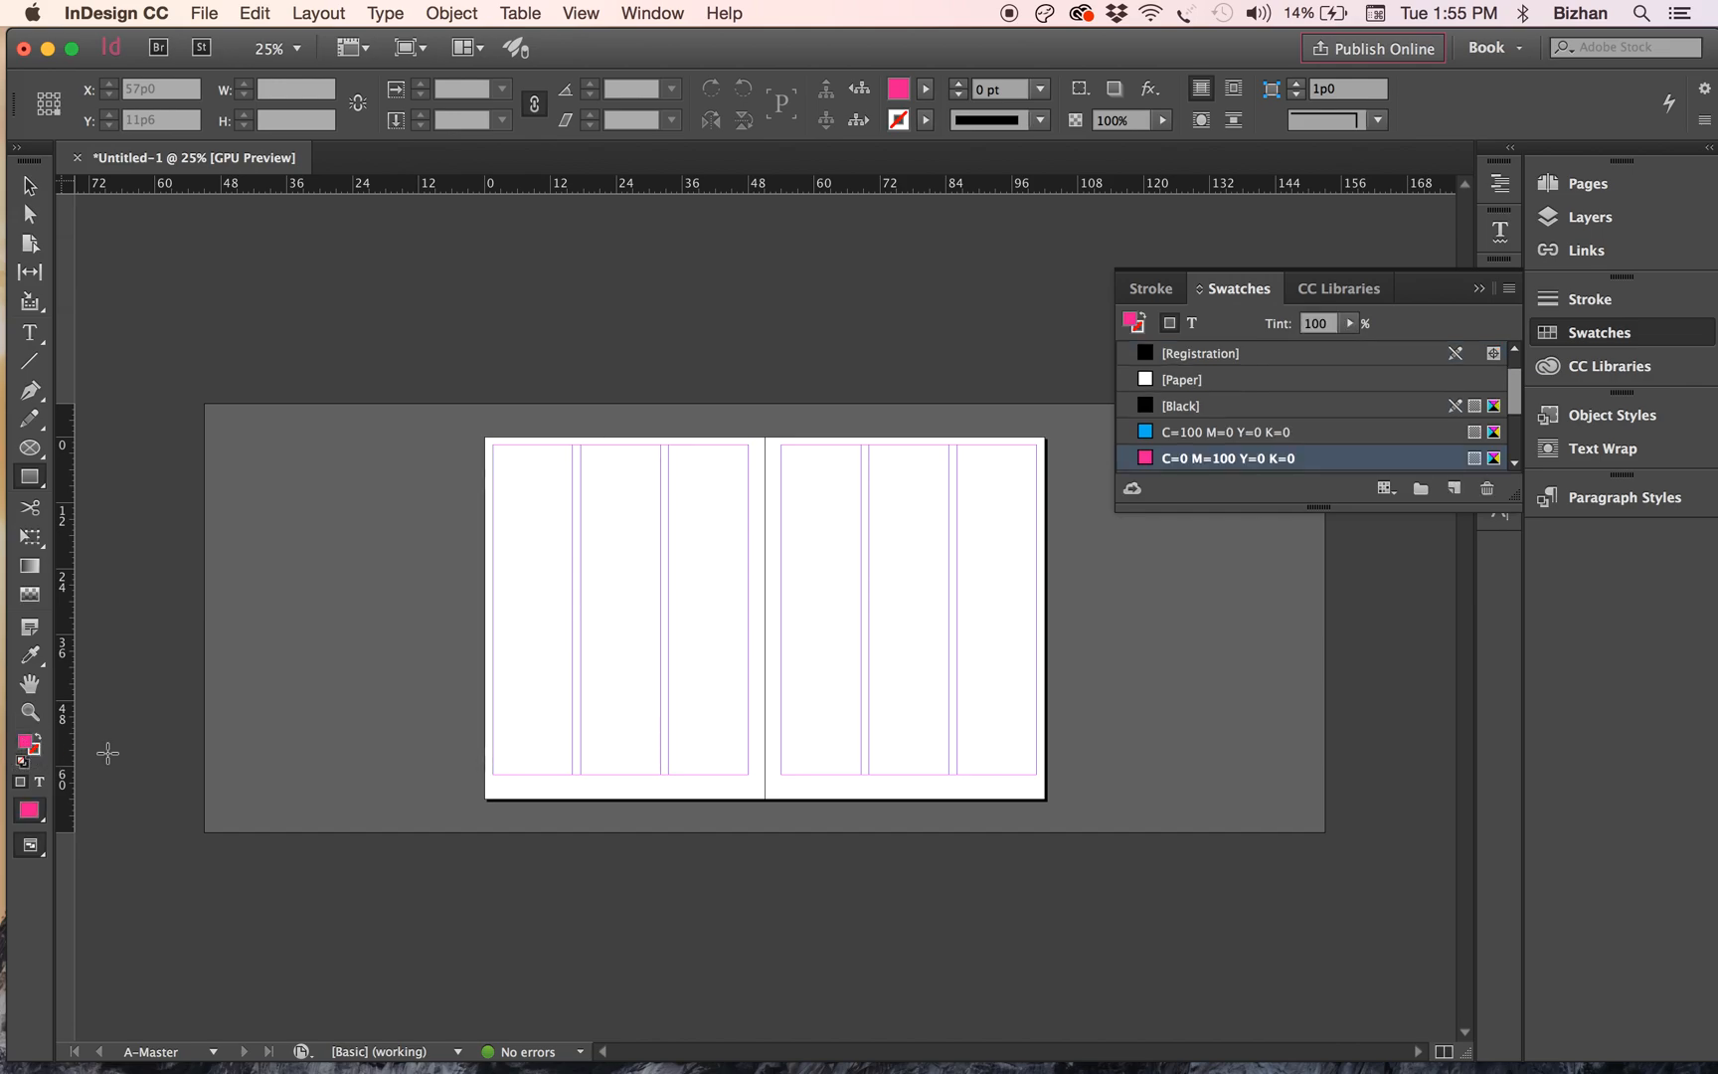
left_click_drag(800, 542, 975, 709)
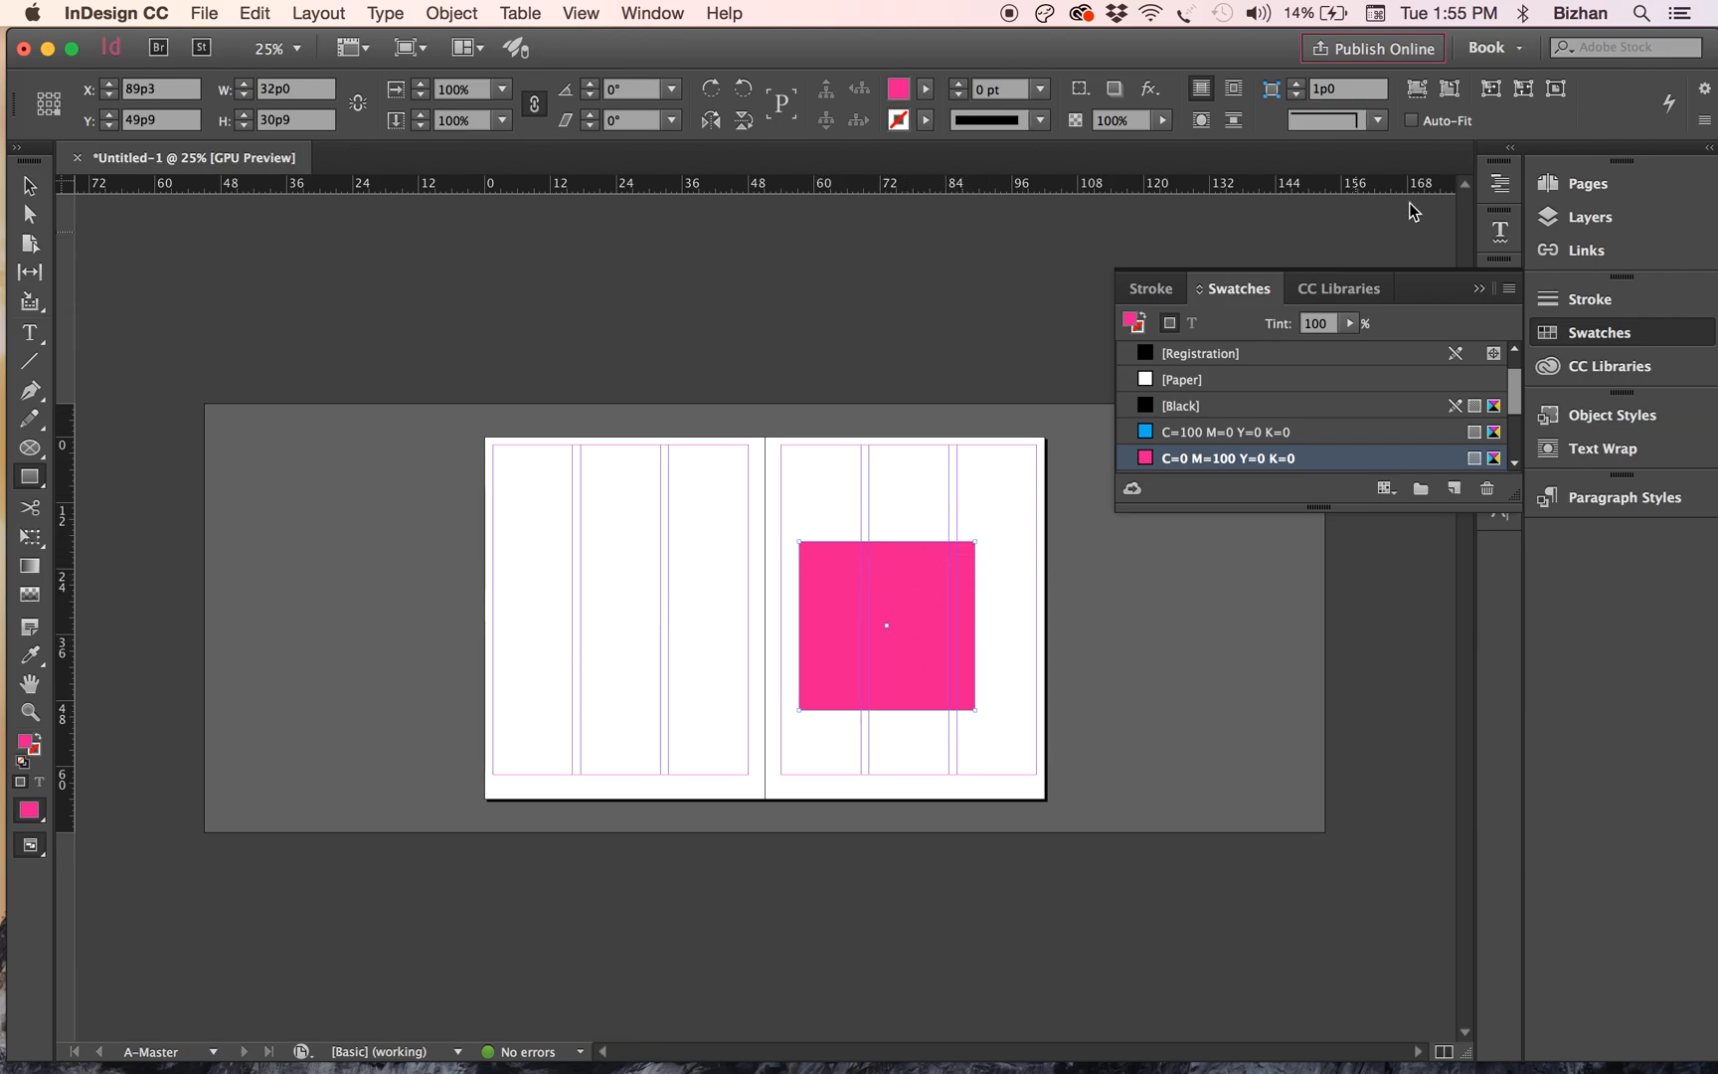
- View pages 1 and 3 to examine how the magenta rectangle on A-Master carries over to them
left_click(1580, 185)
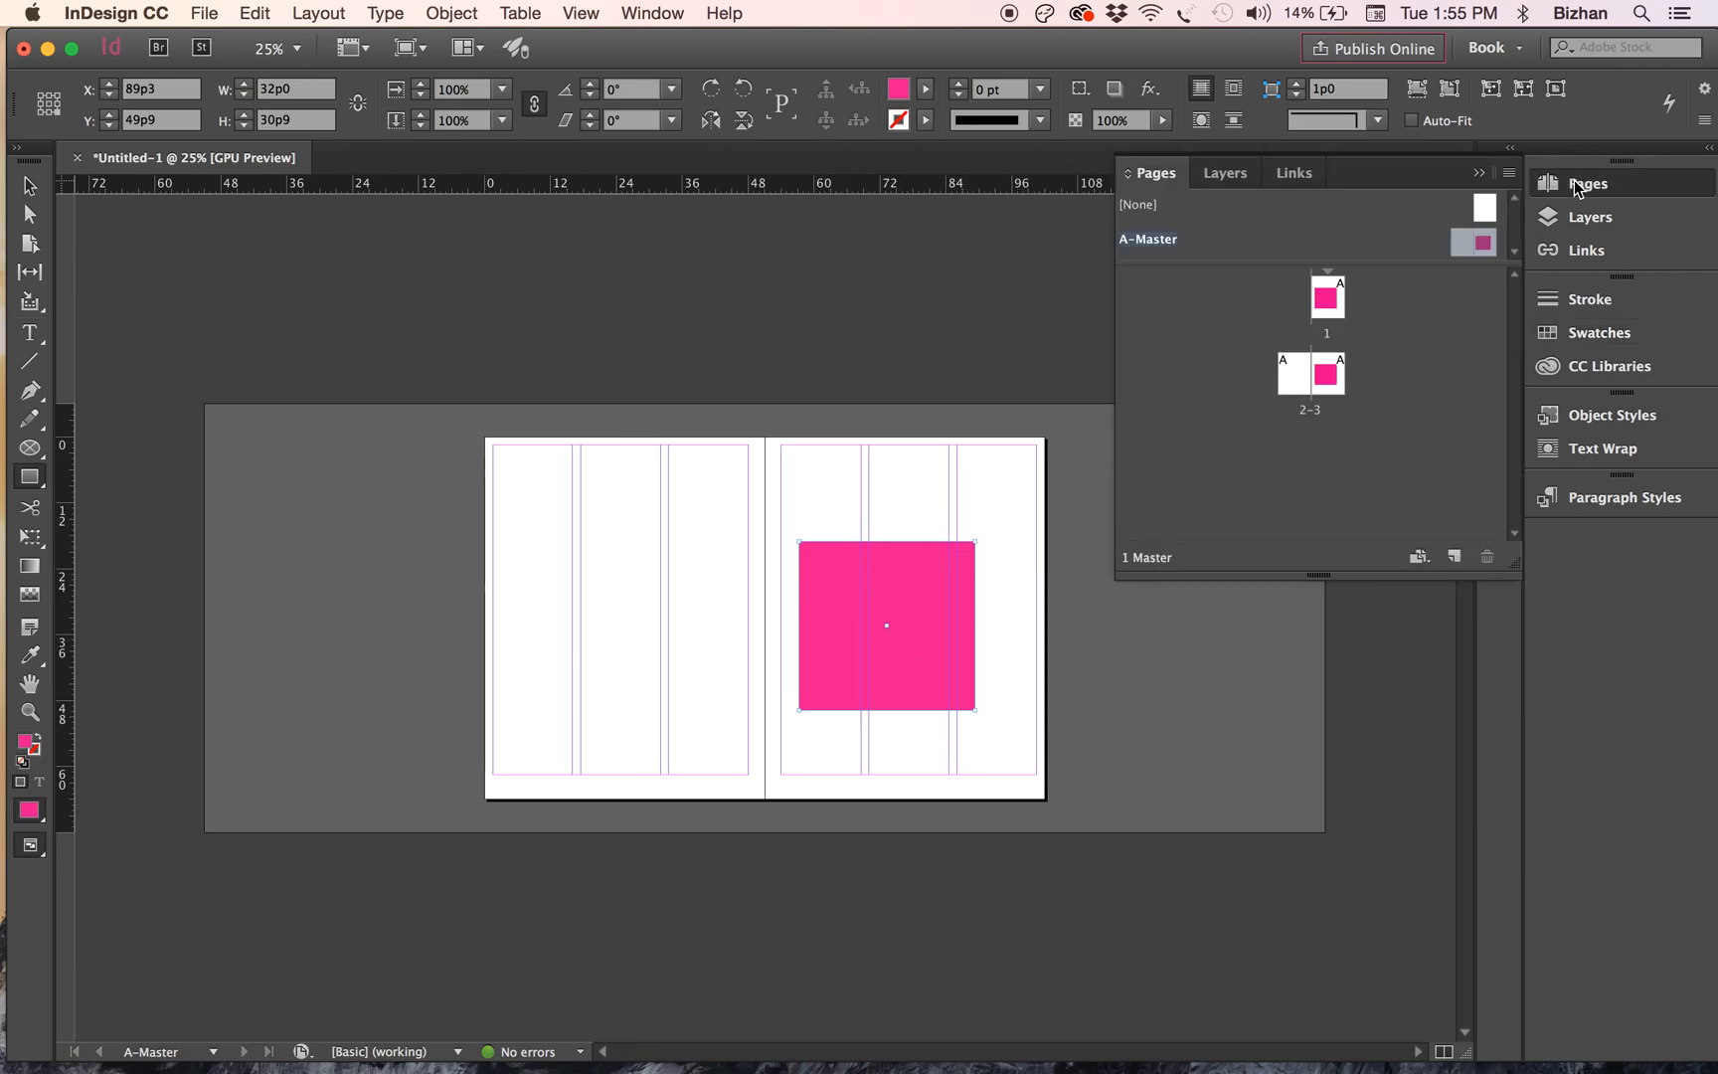
double_click(1330, 300)
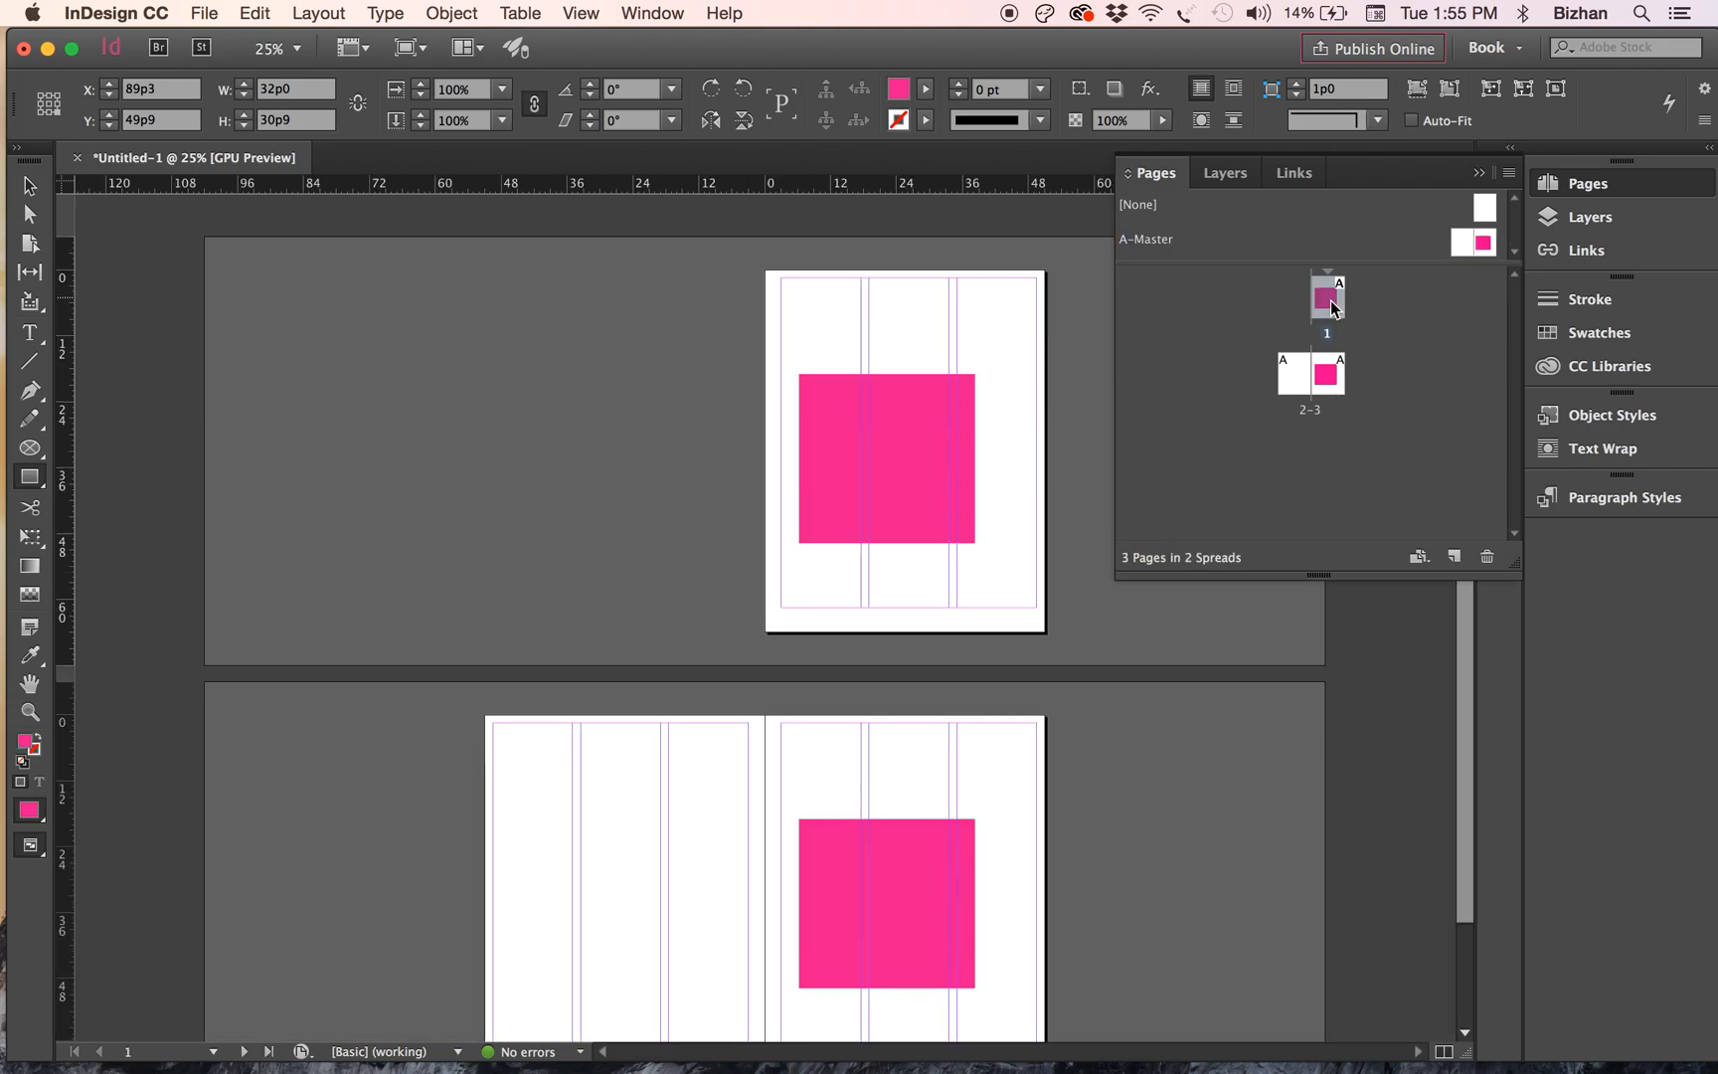
double_click(1335, 382)
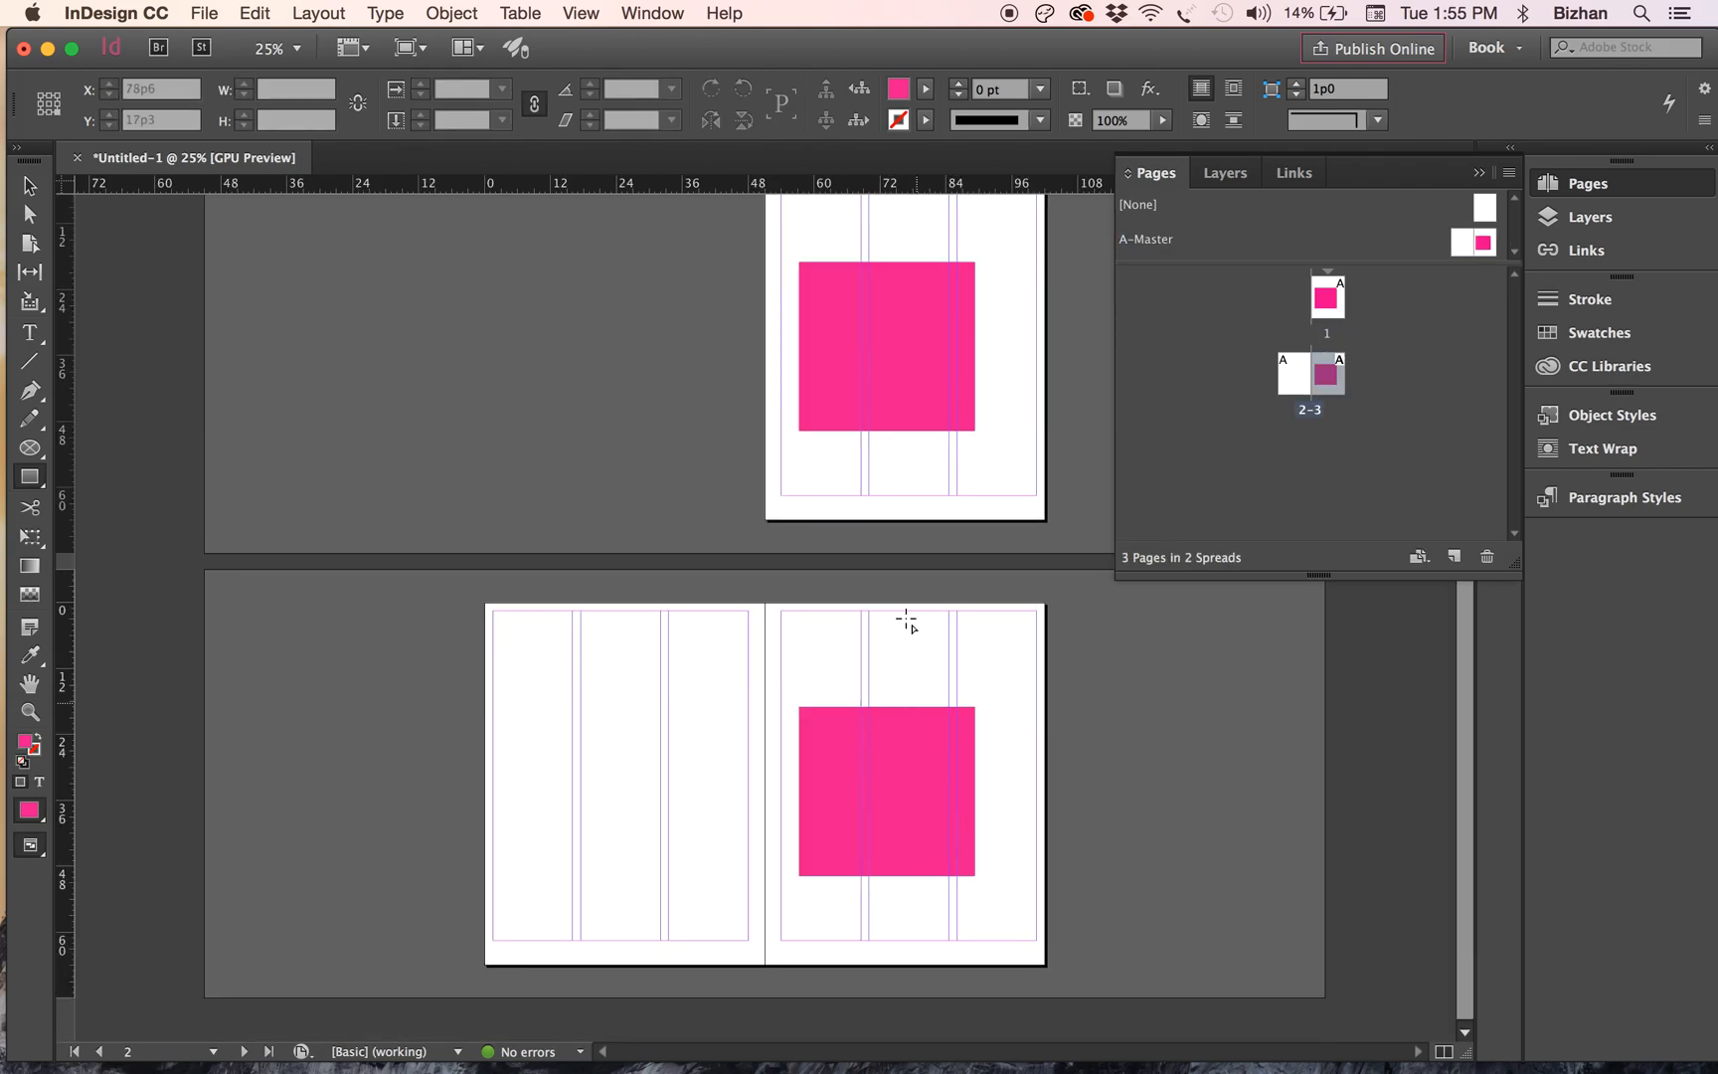
- Return to A-Master and delete the magenta rectangle from its right page
left_click(1486, 244)
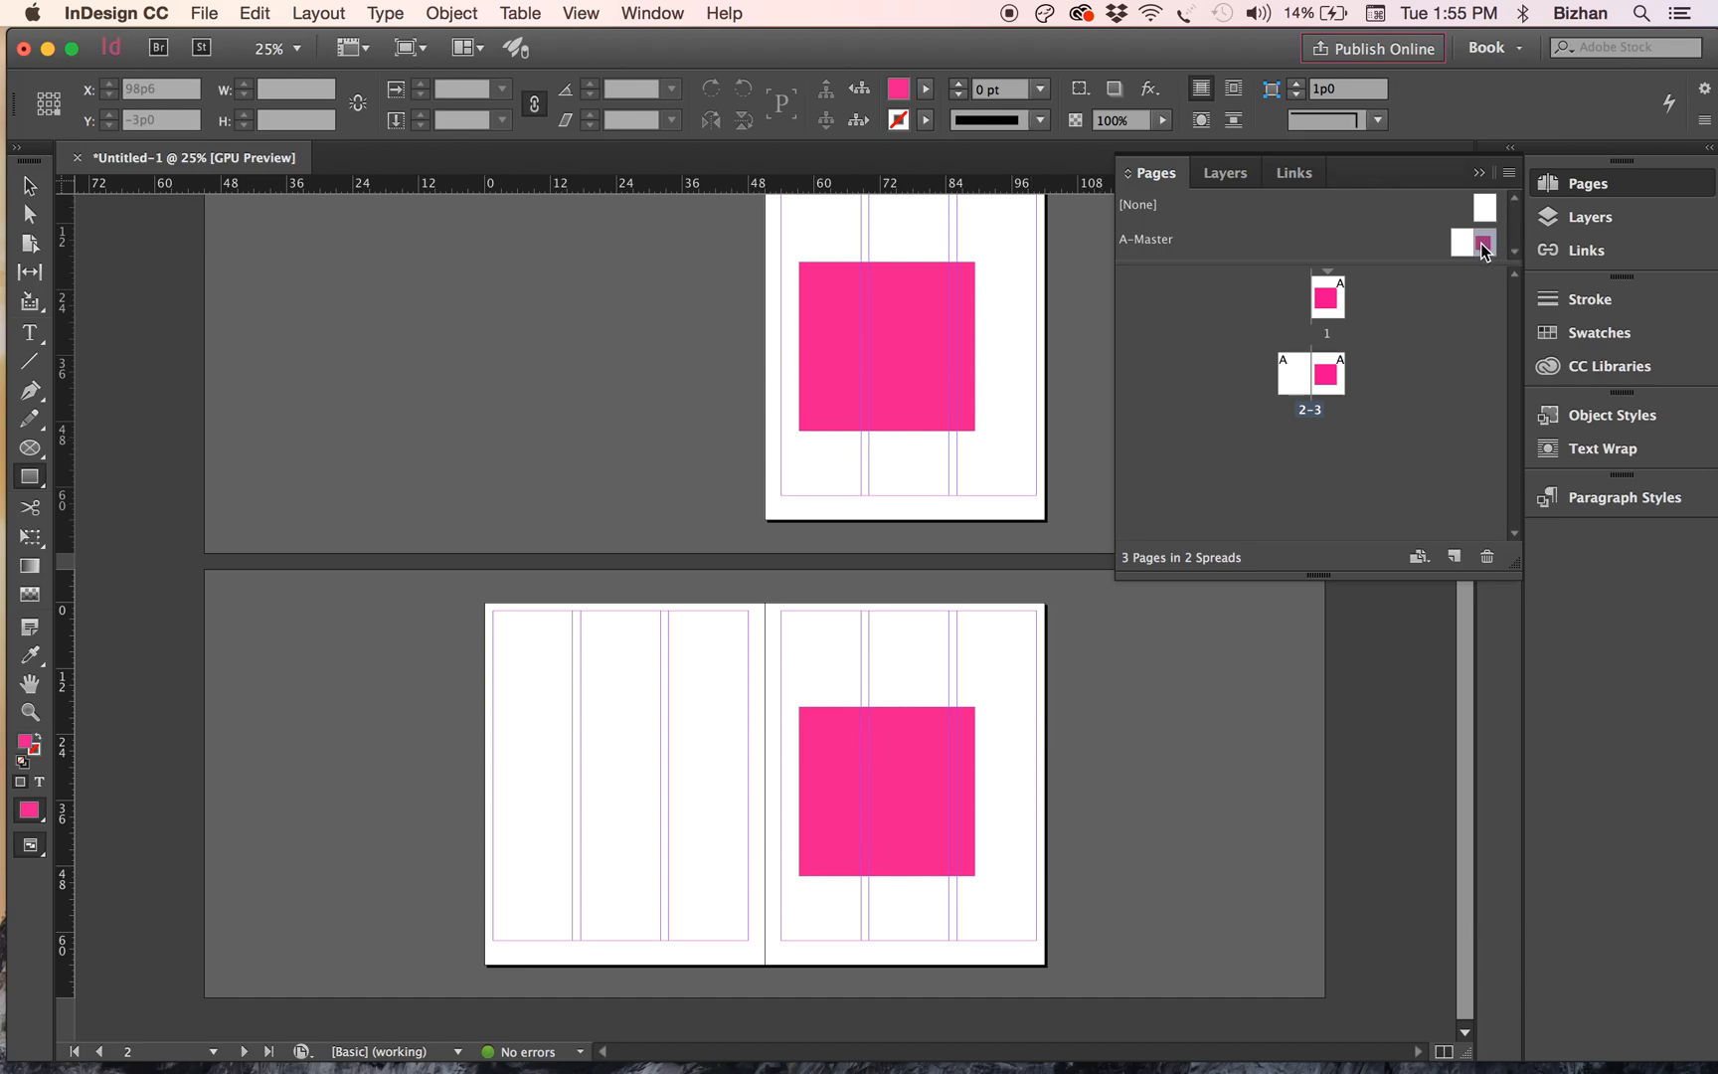
double_click(1483, 248)
left_click(952, 646)
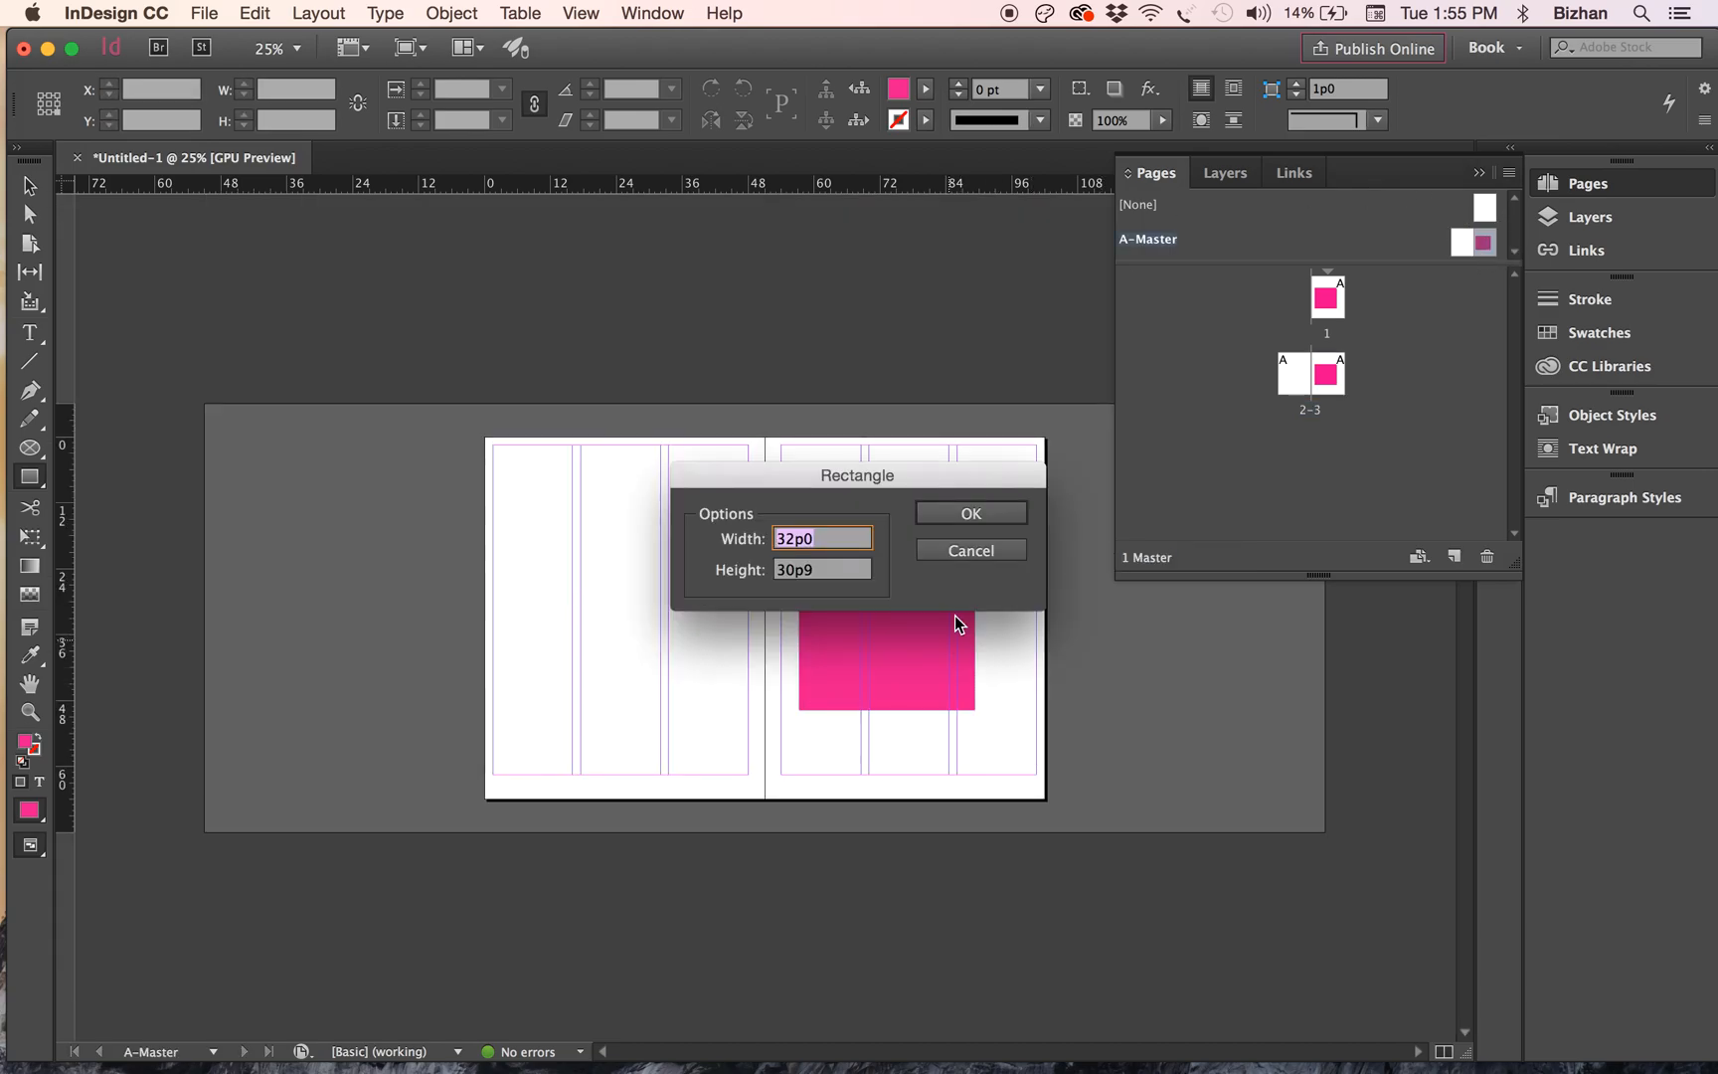
left_click(971, 550)
left_click(30, 186)
left_click(833, 710)
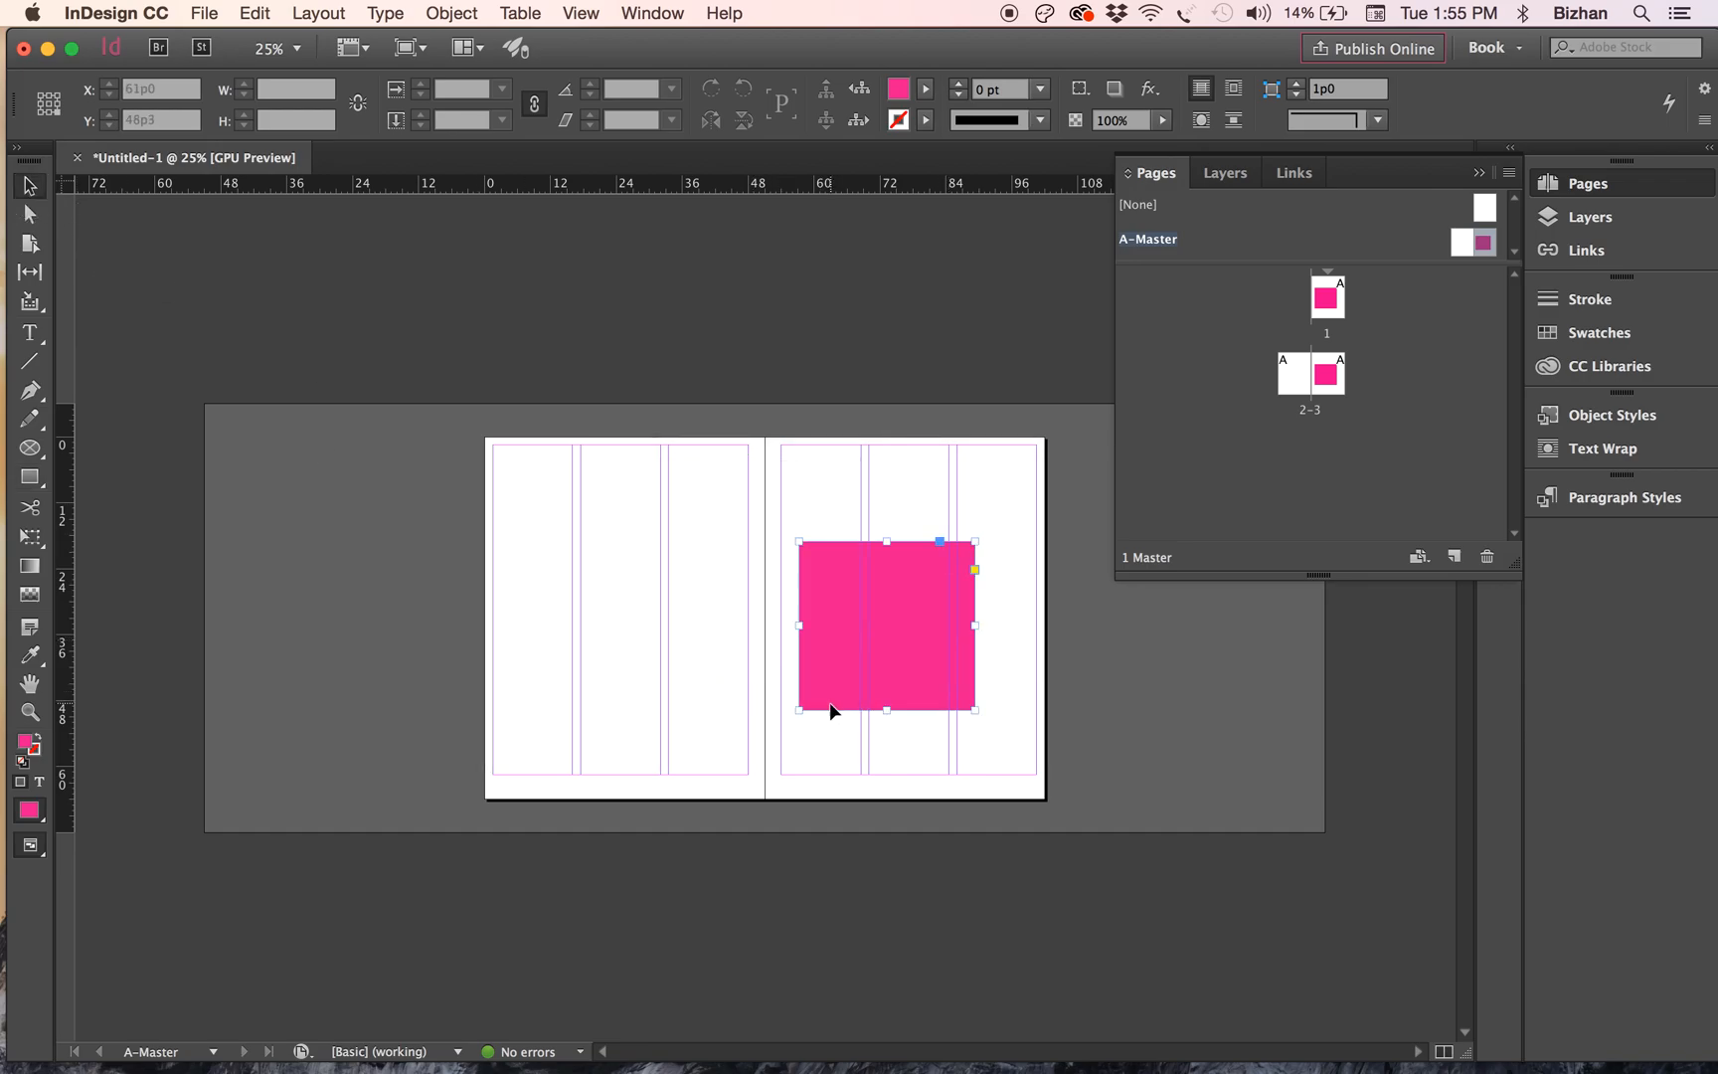
key("Delete")
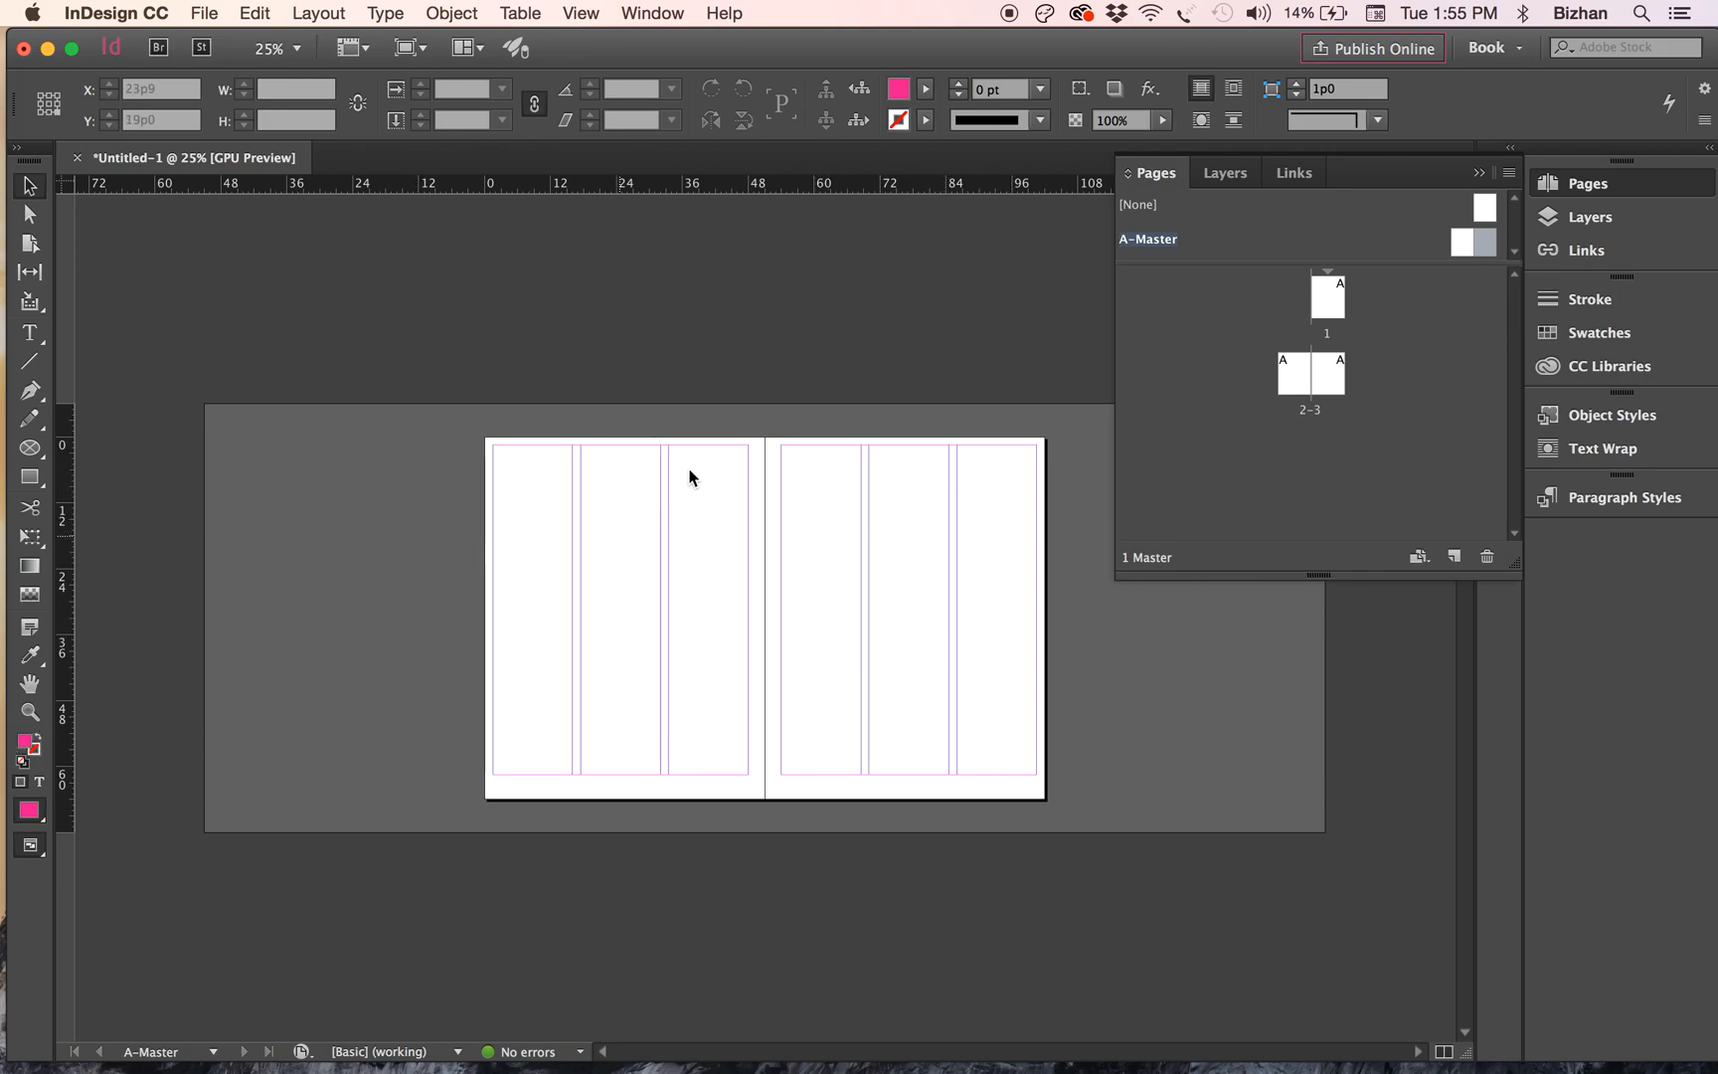
- Draw a magenta rectangle about 45p9 by 14p0 on A-Master's right page, extending past the outer page edge
double_click(1483, 255)
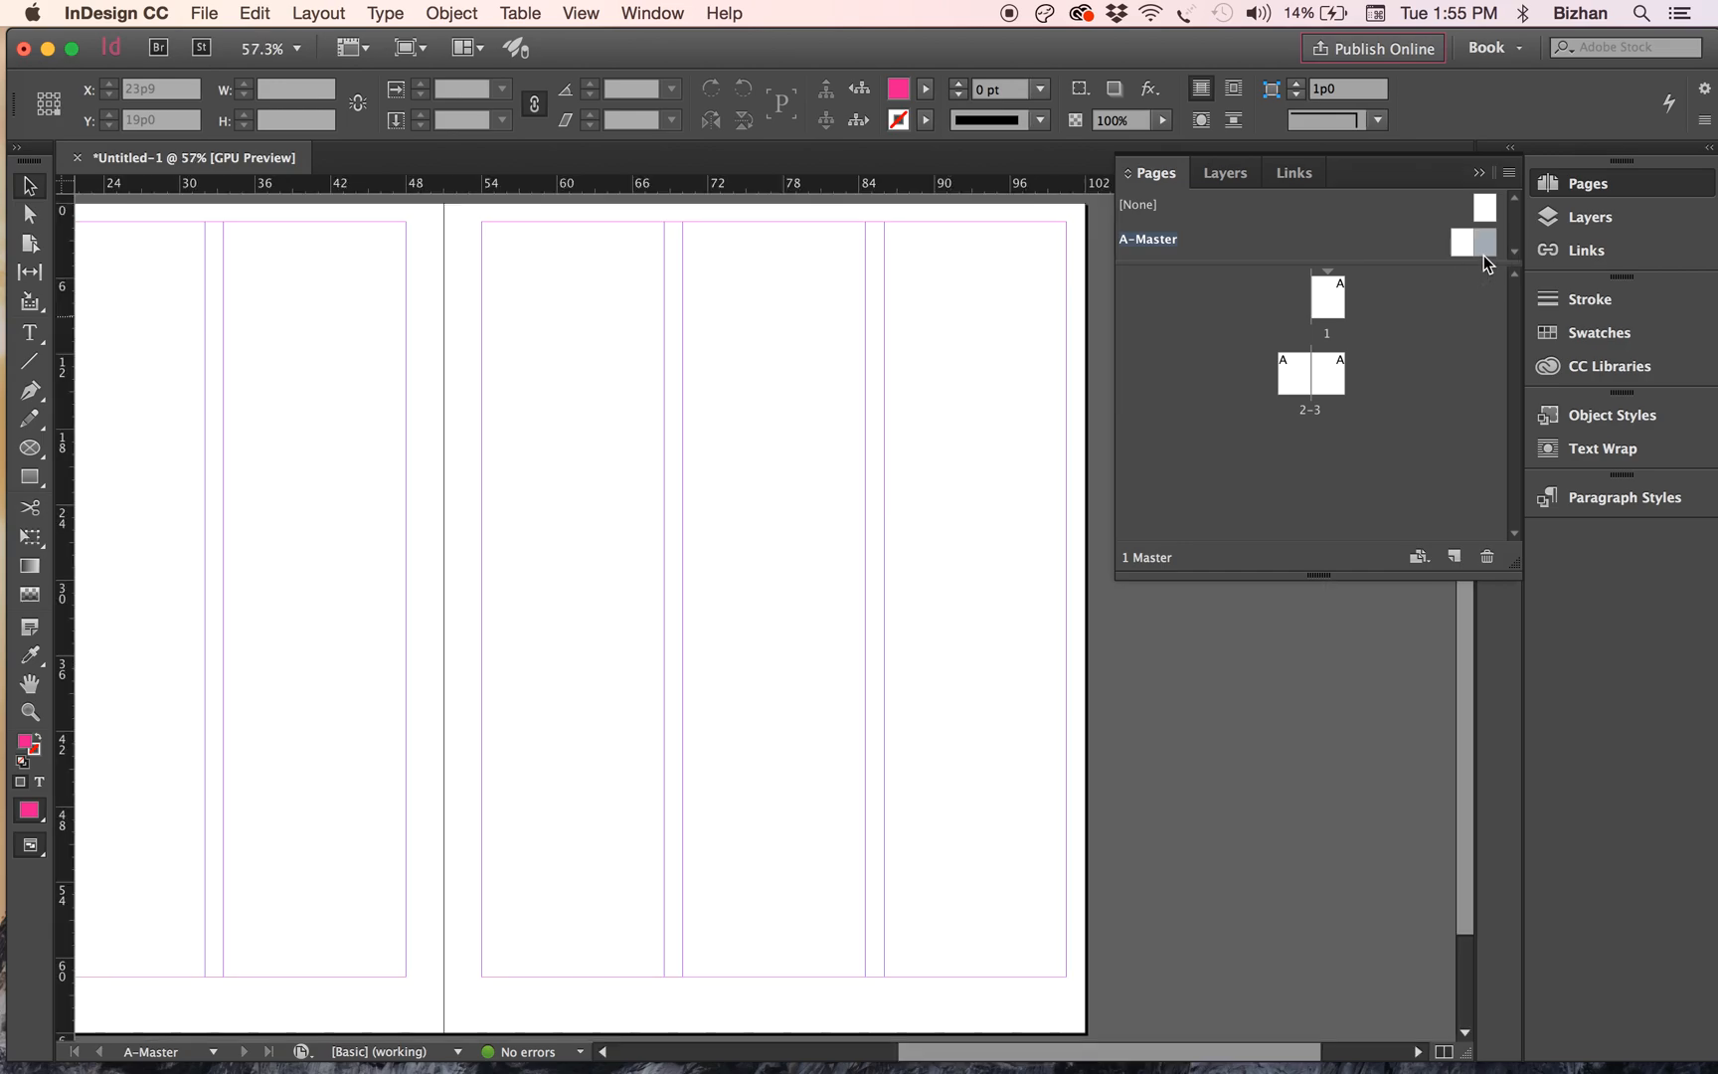
key("super+alt+shift+0")
key("super+equal")
left_click(30, 477)
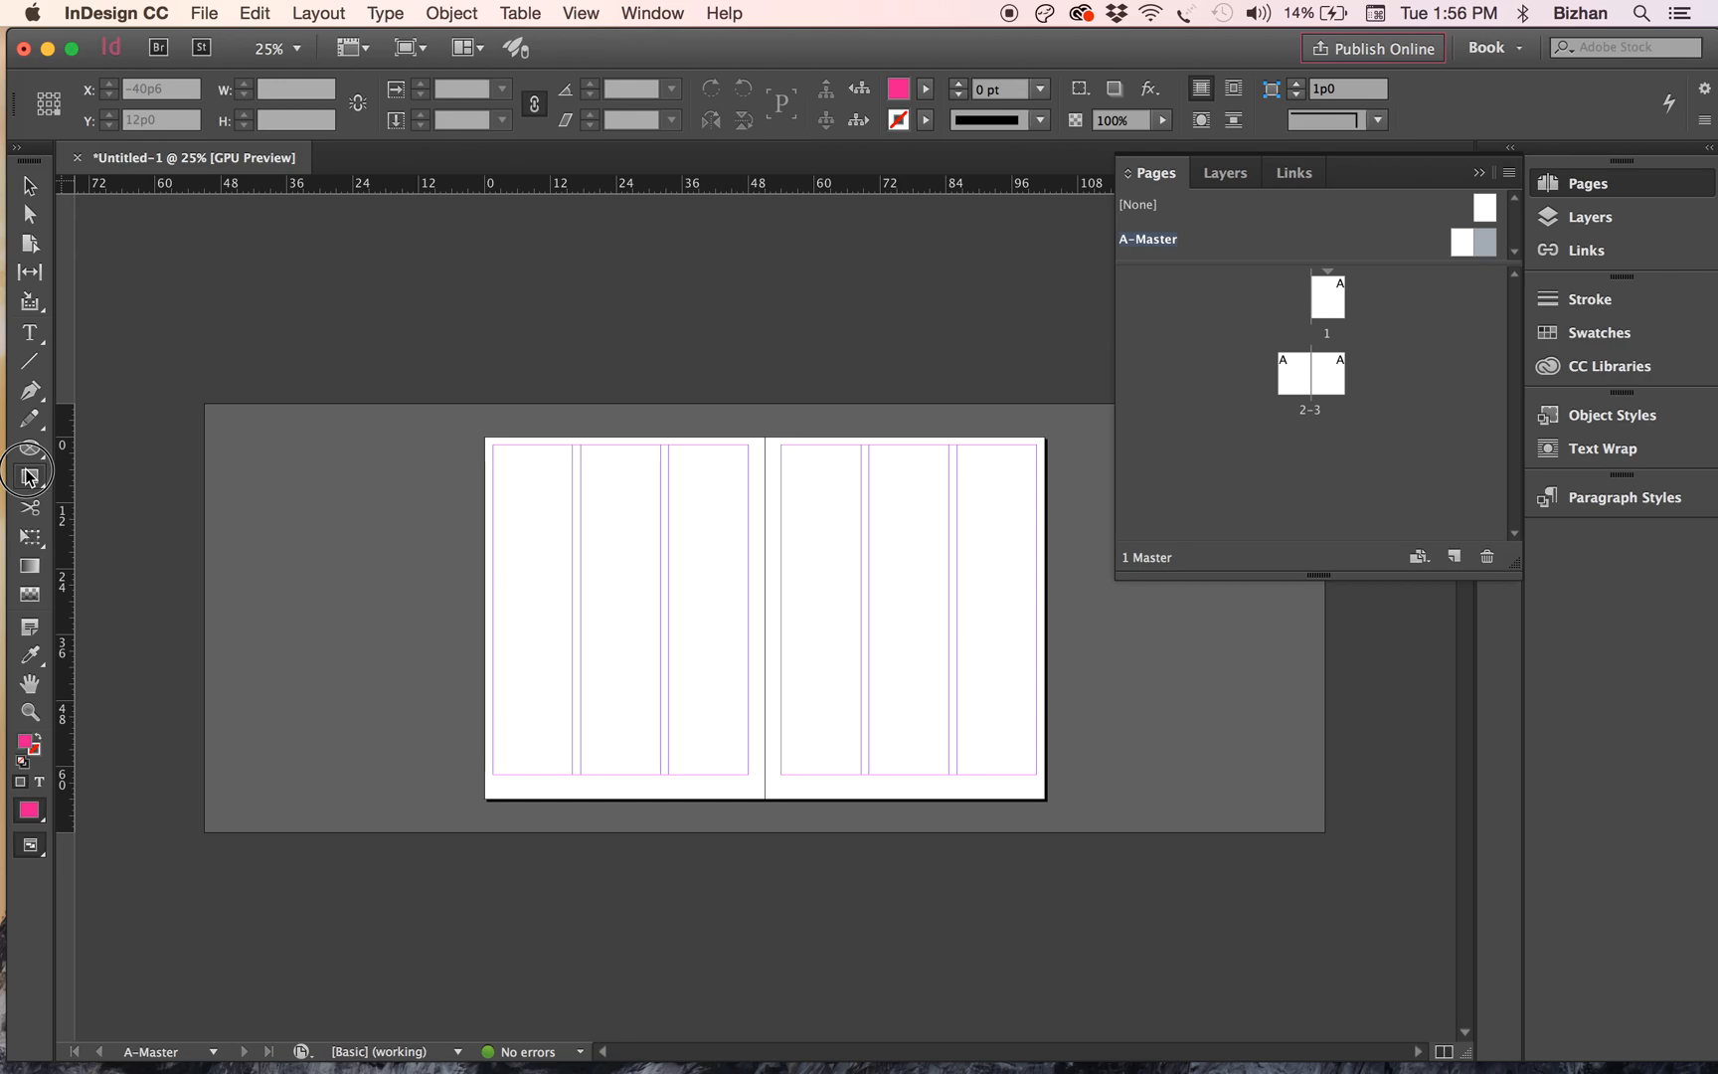
left_click_drag(875, 536, 1126, 613)
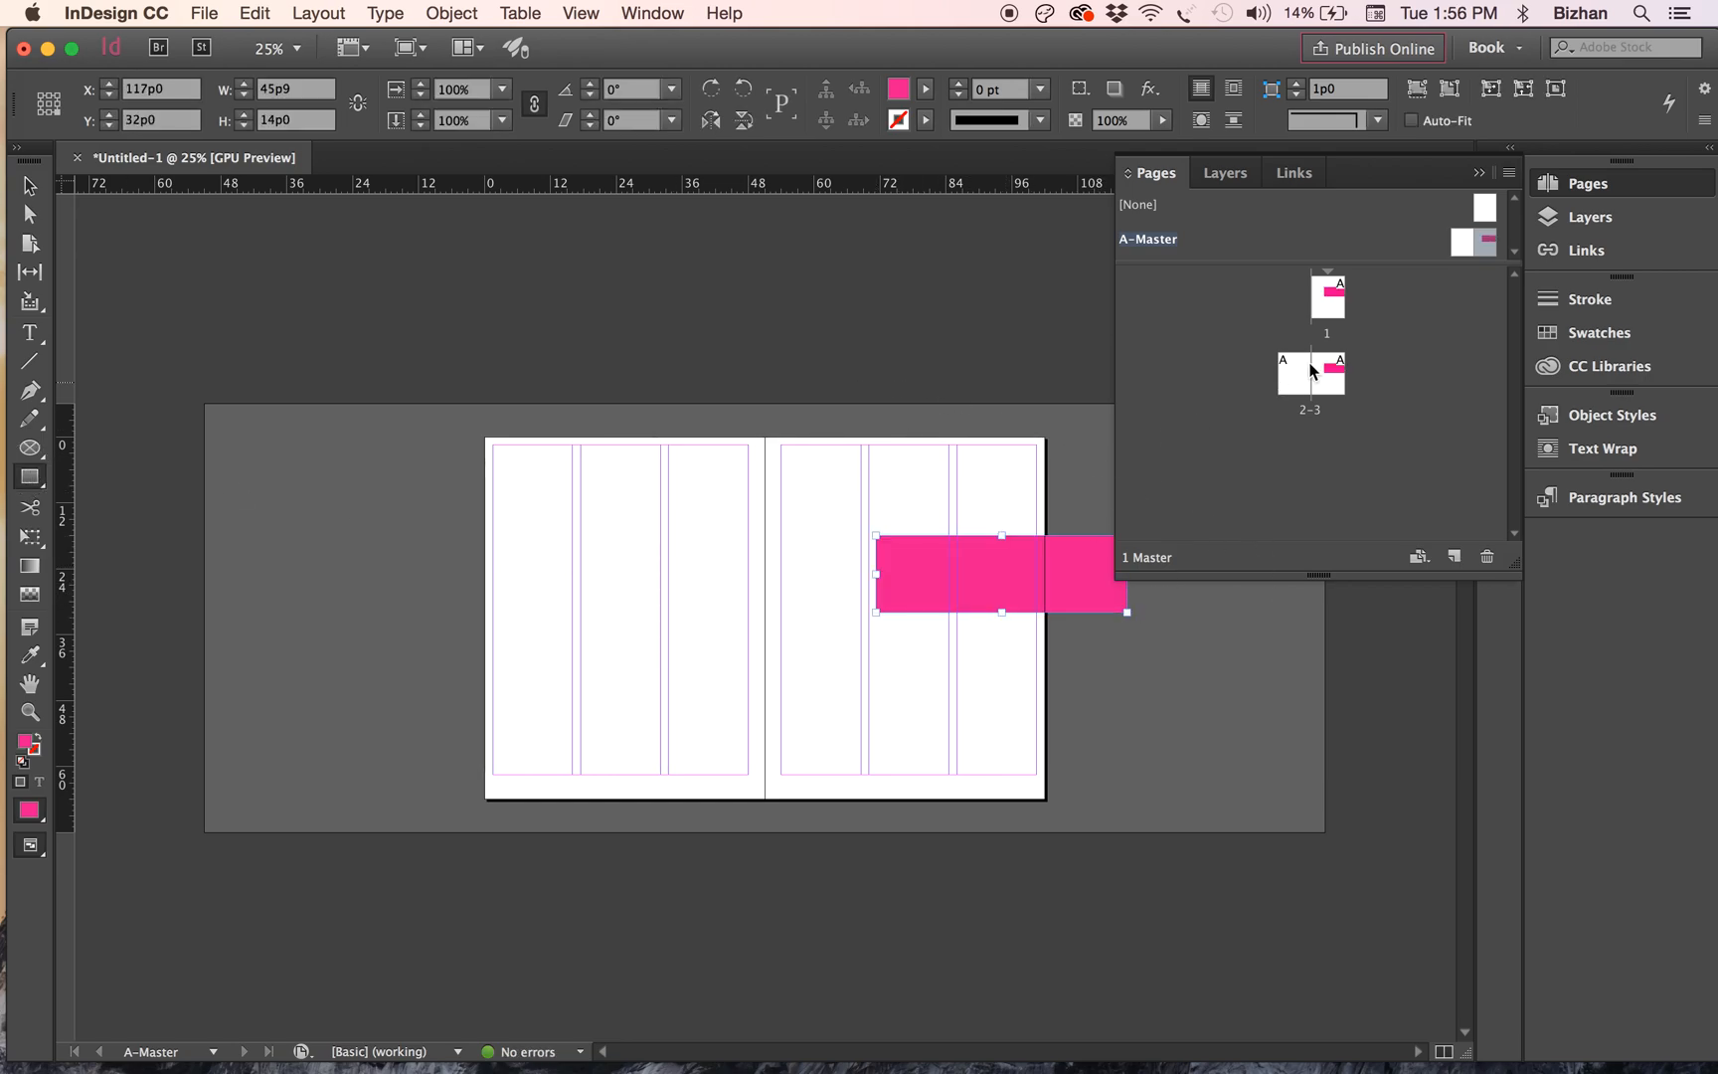
- Open page 1 to examine the wide magenta rectangle inherited from A-Master
double_click(1332, 294)
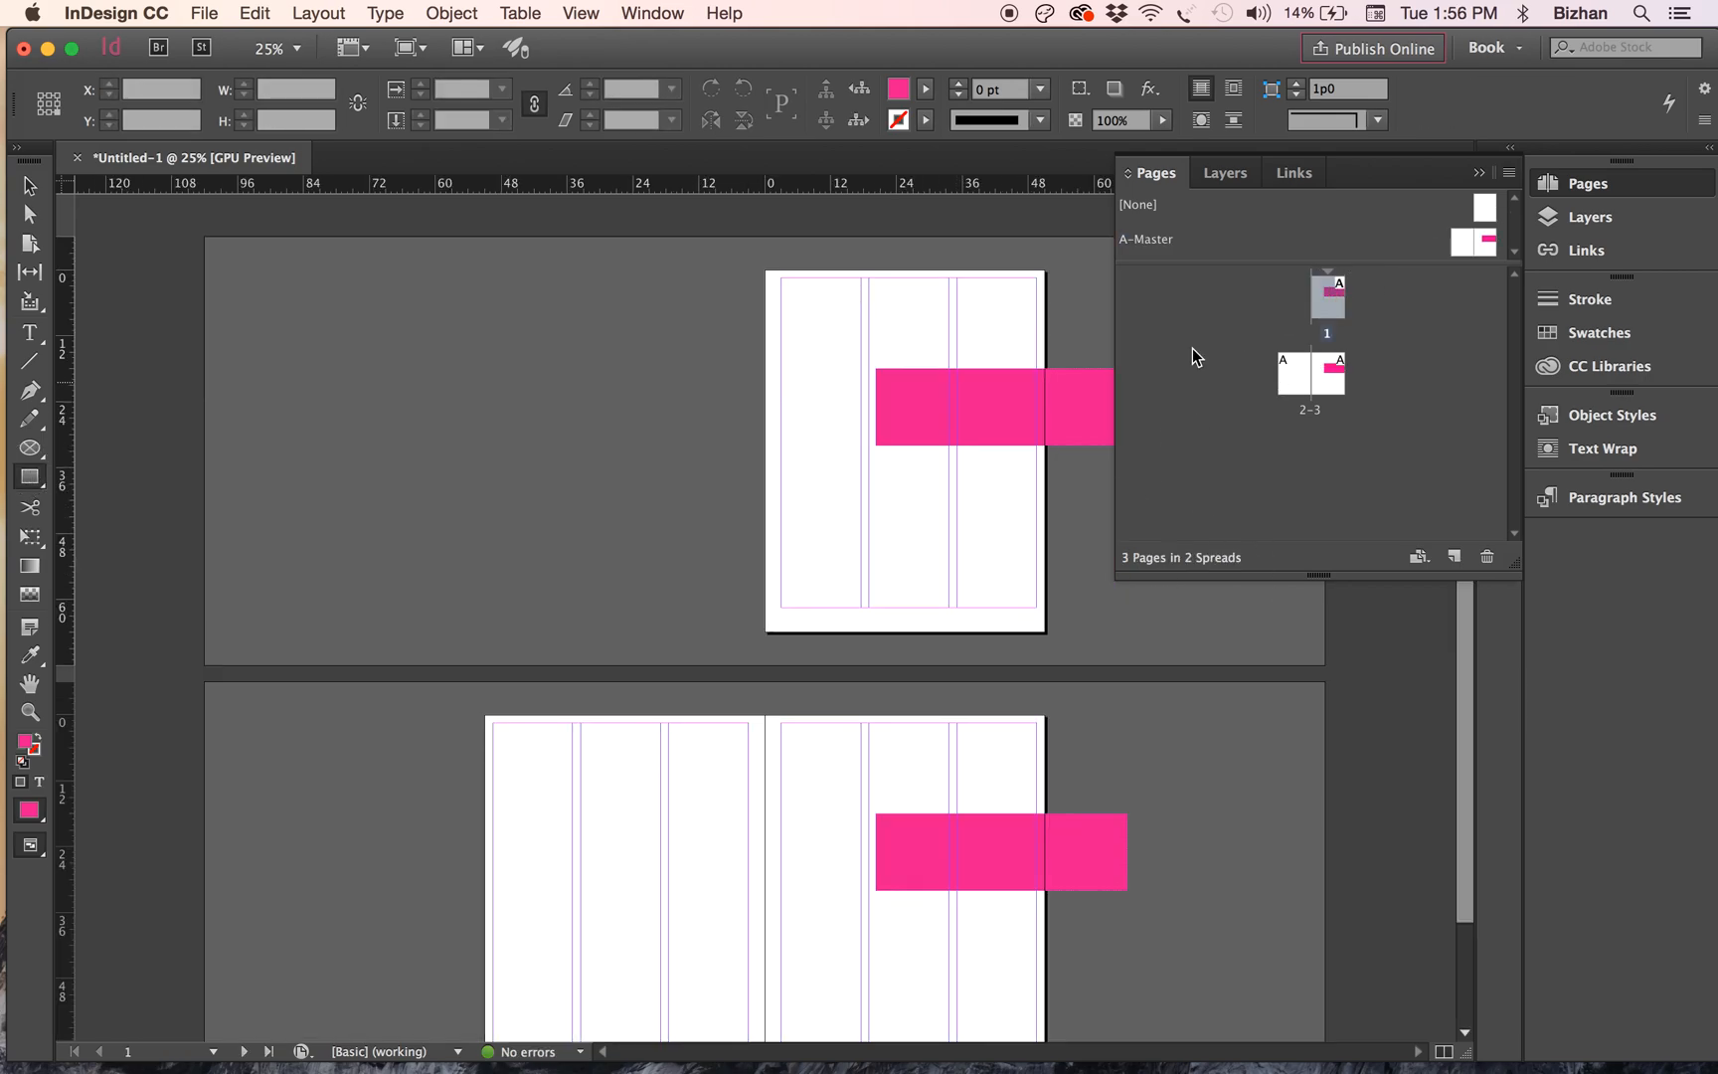
left_click(1025, 408)
left_click(982, 553)
- Go to page 3 and apply the [None] master to it
double_click(1338, 365)
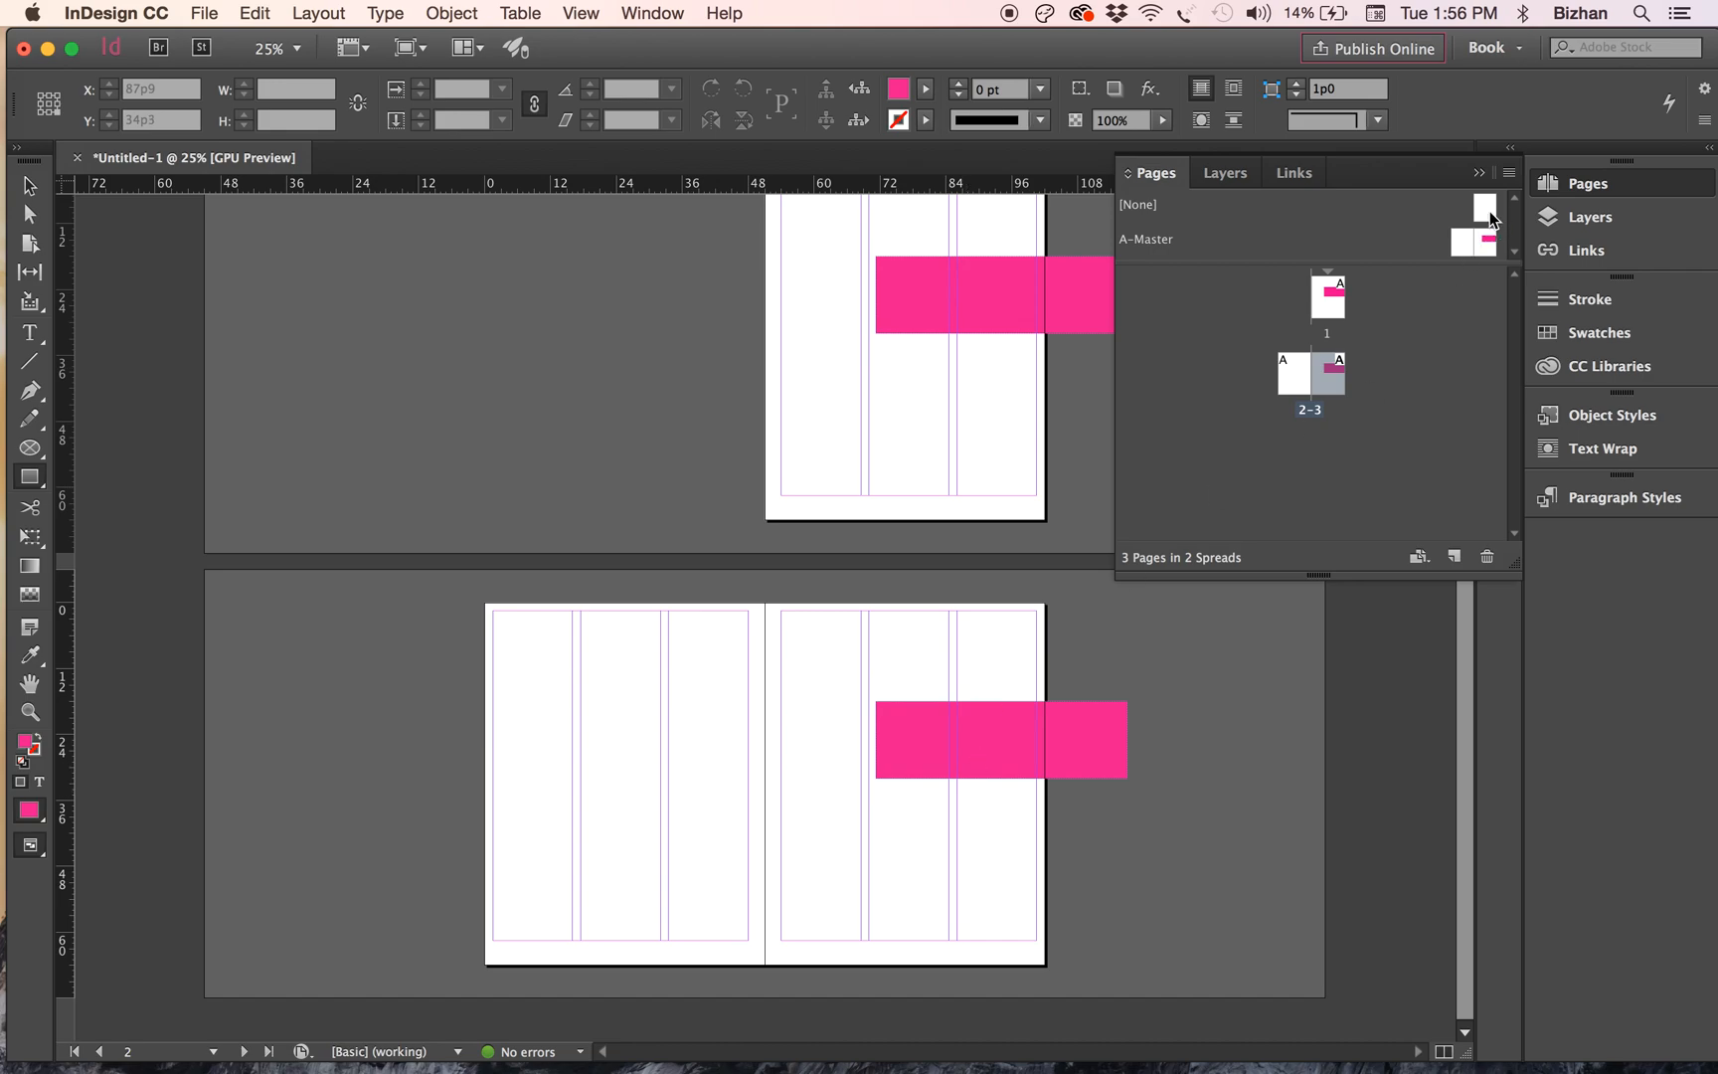
left_click_drag(1483, 213, 1335, 395)
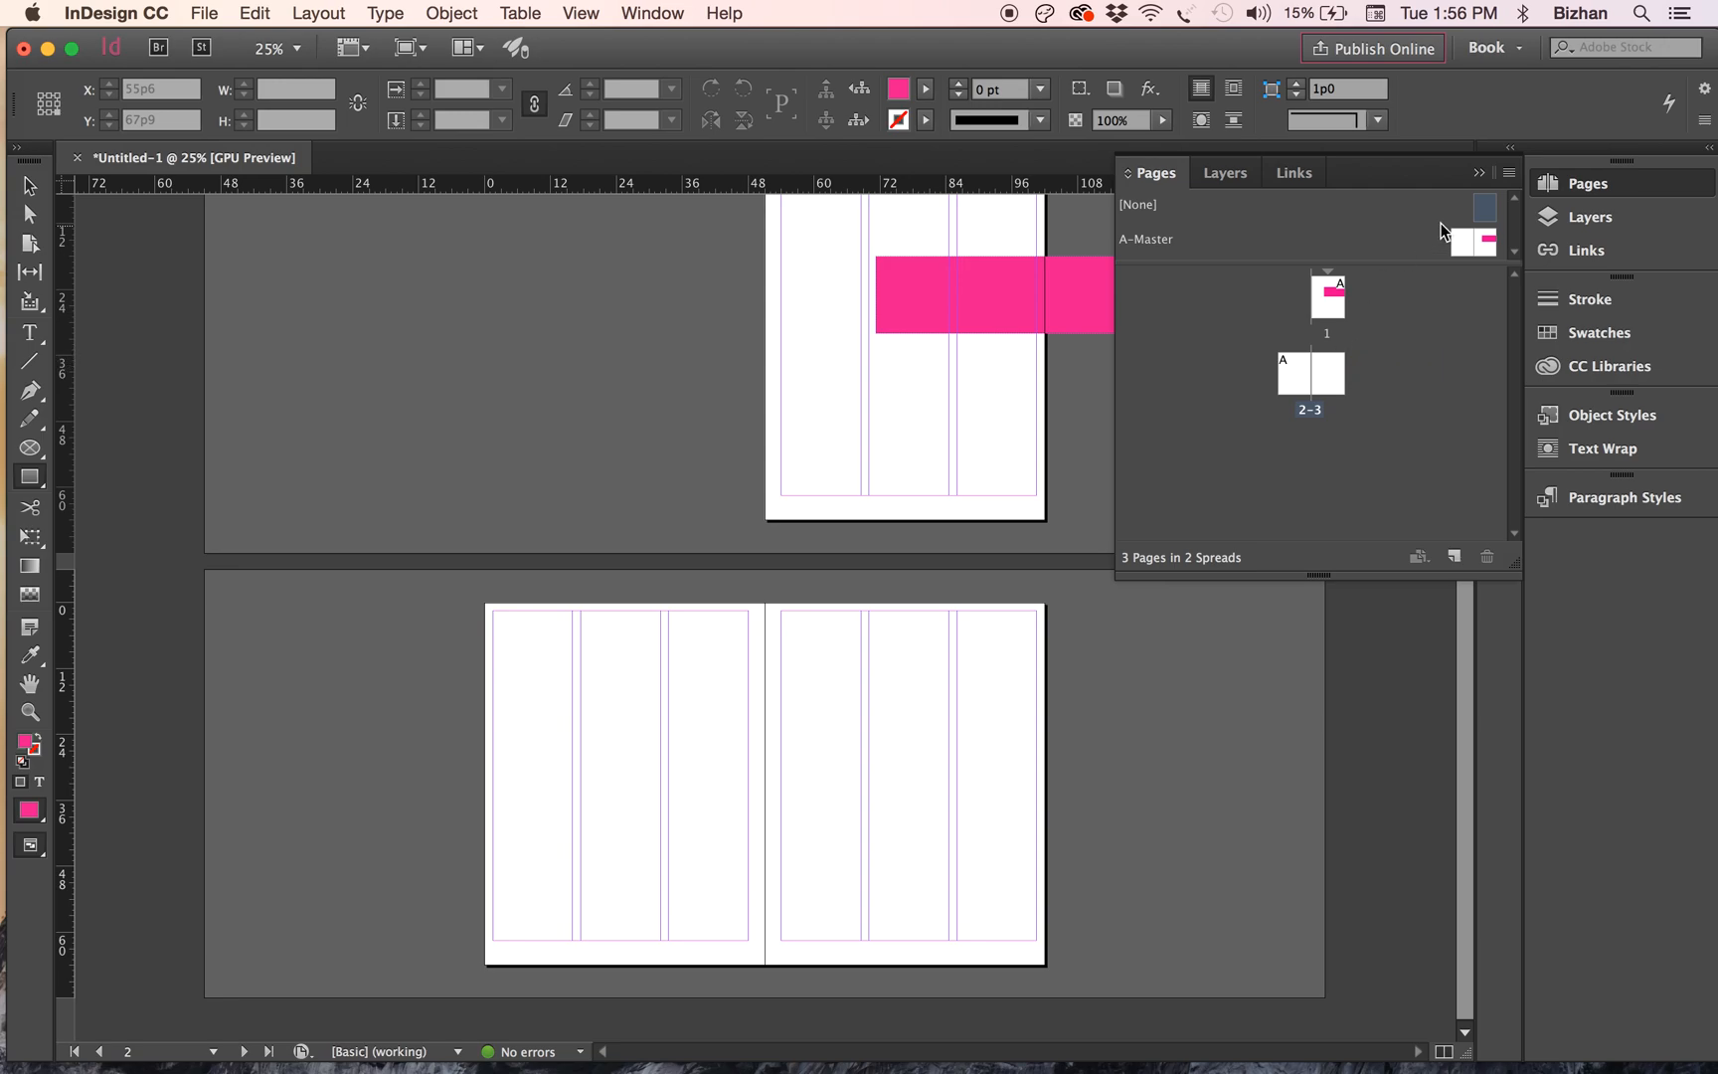
- Open A-Master, create a second blank master spread, and apply its right page to page 3
double_click(1463, 254)
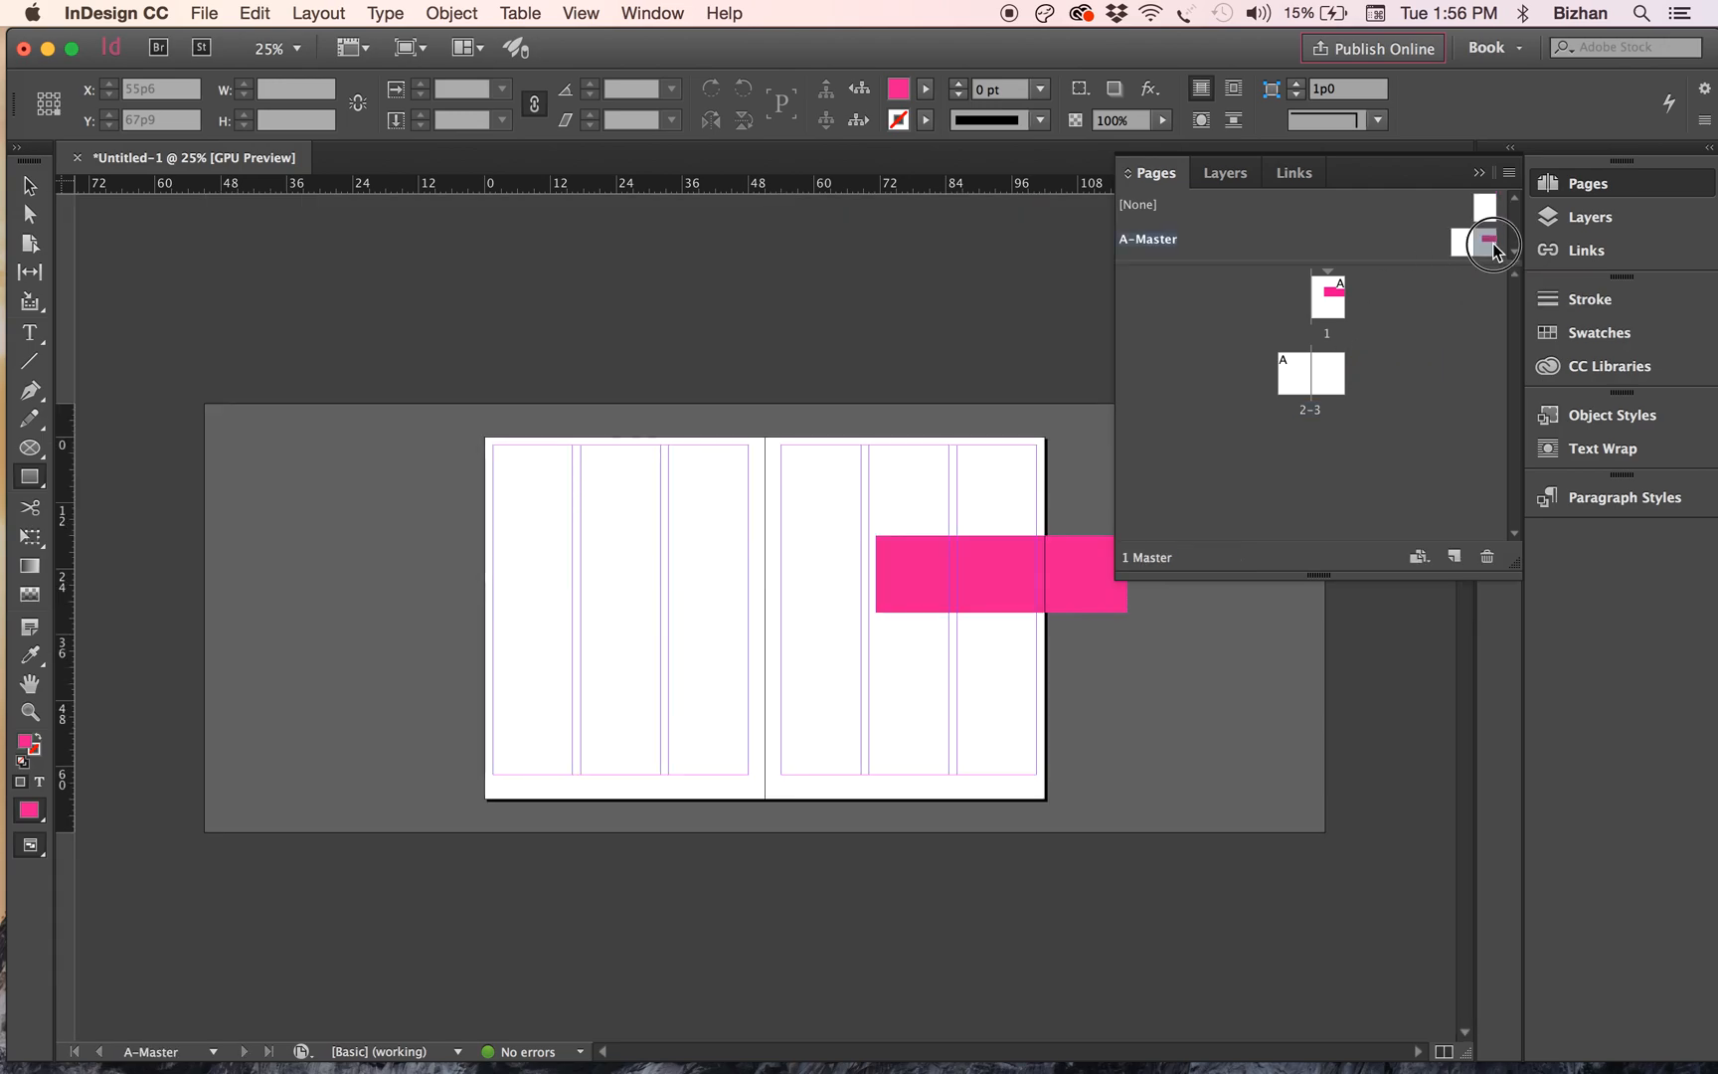
double_click(1493, 249)
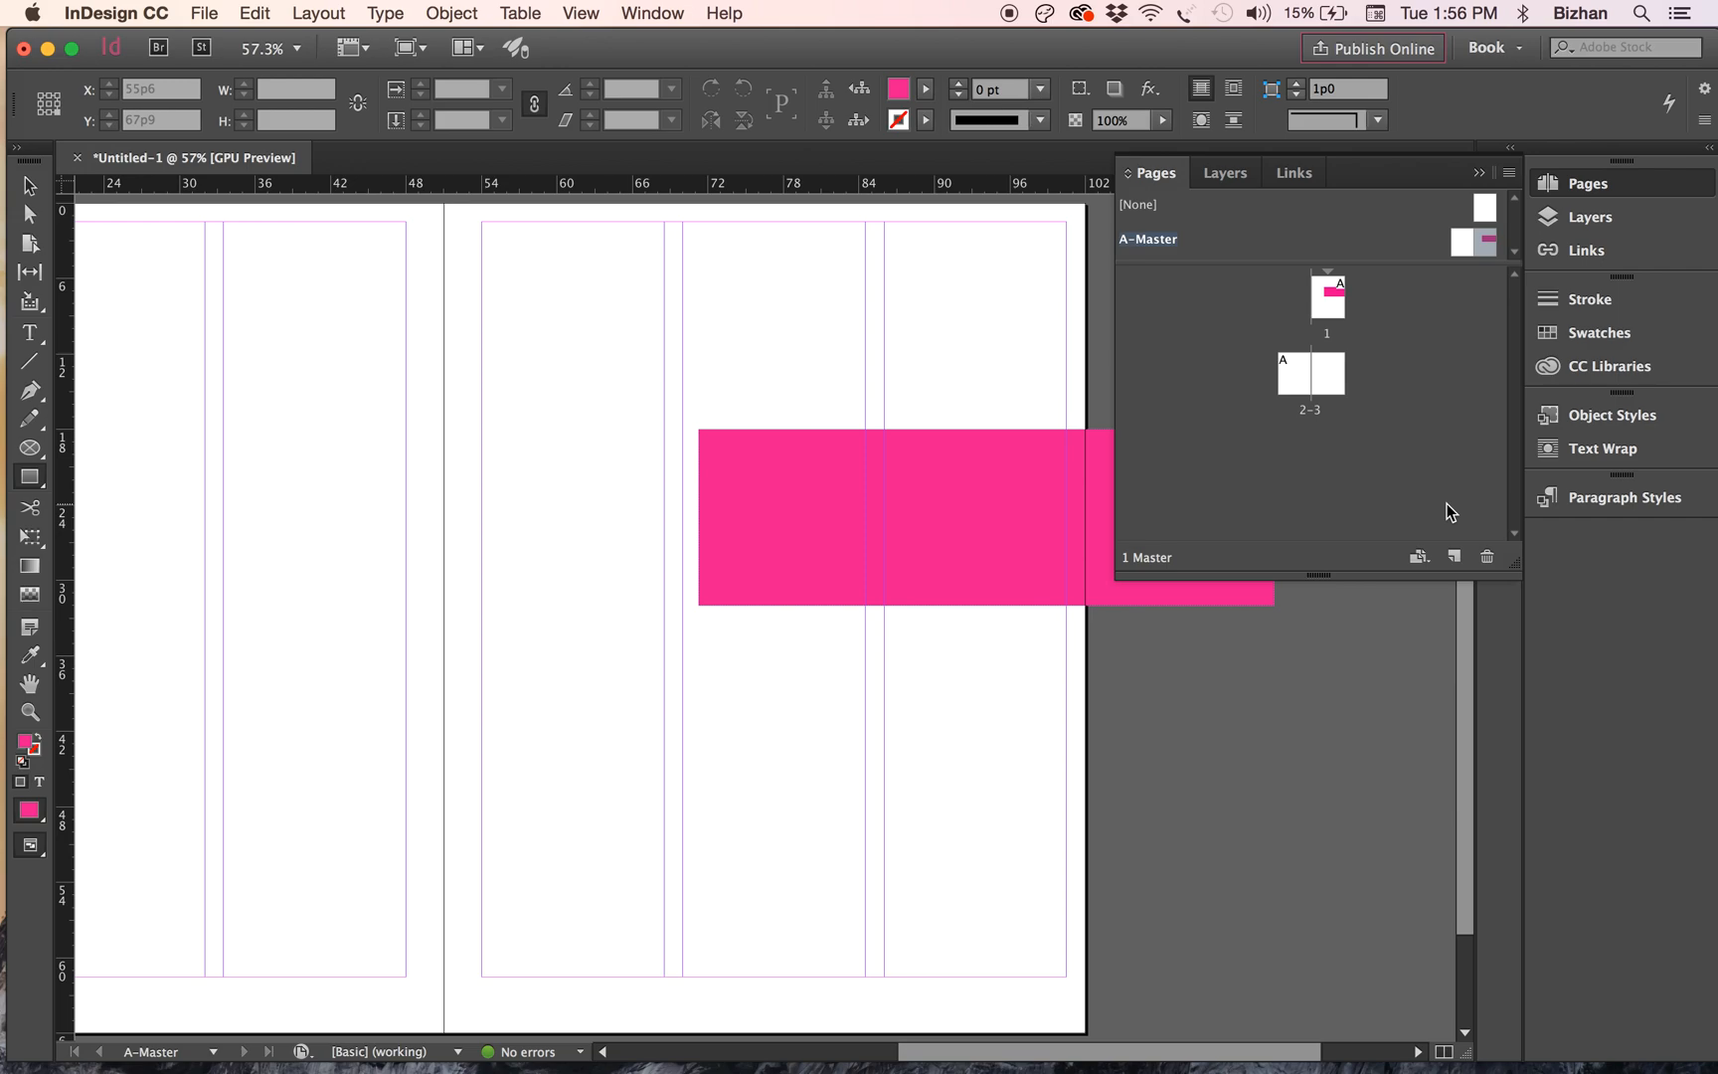
left_click(1453, 556)
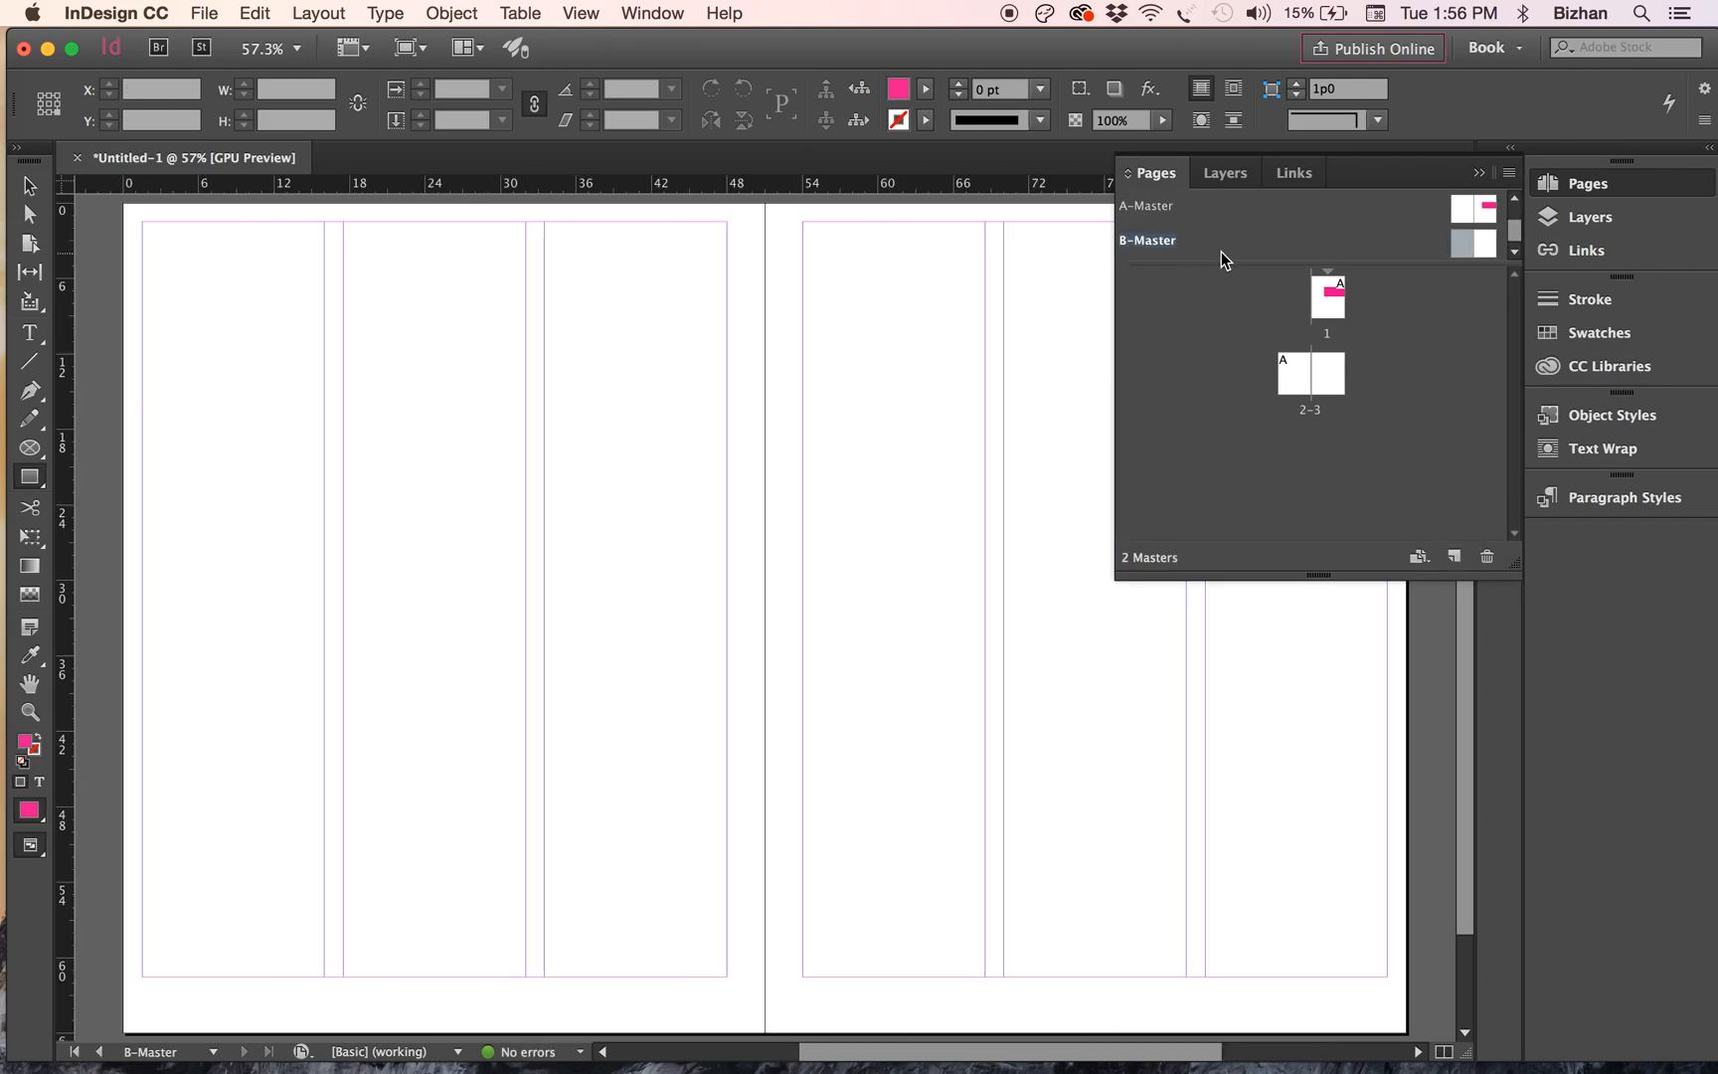
left_click_drag(1481, 244, 1327, 376)
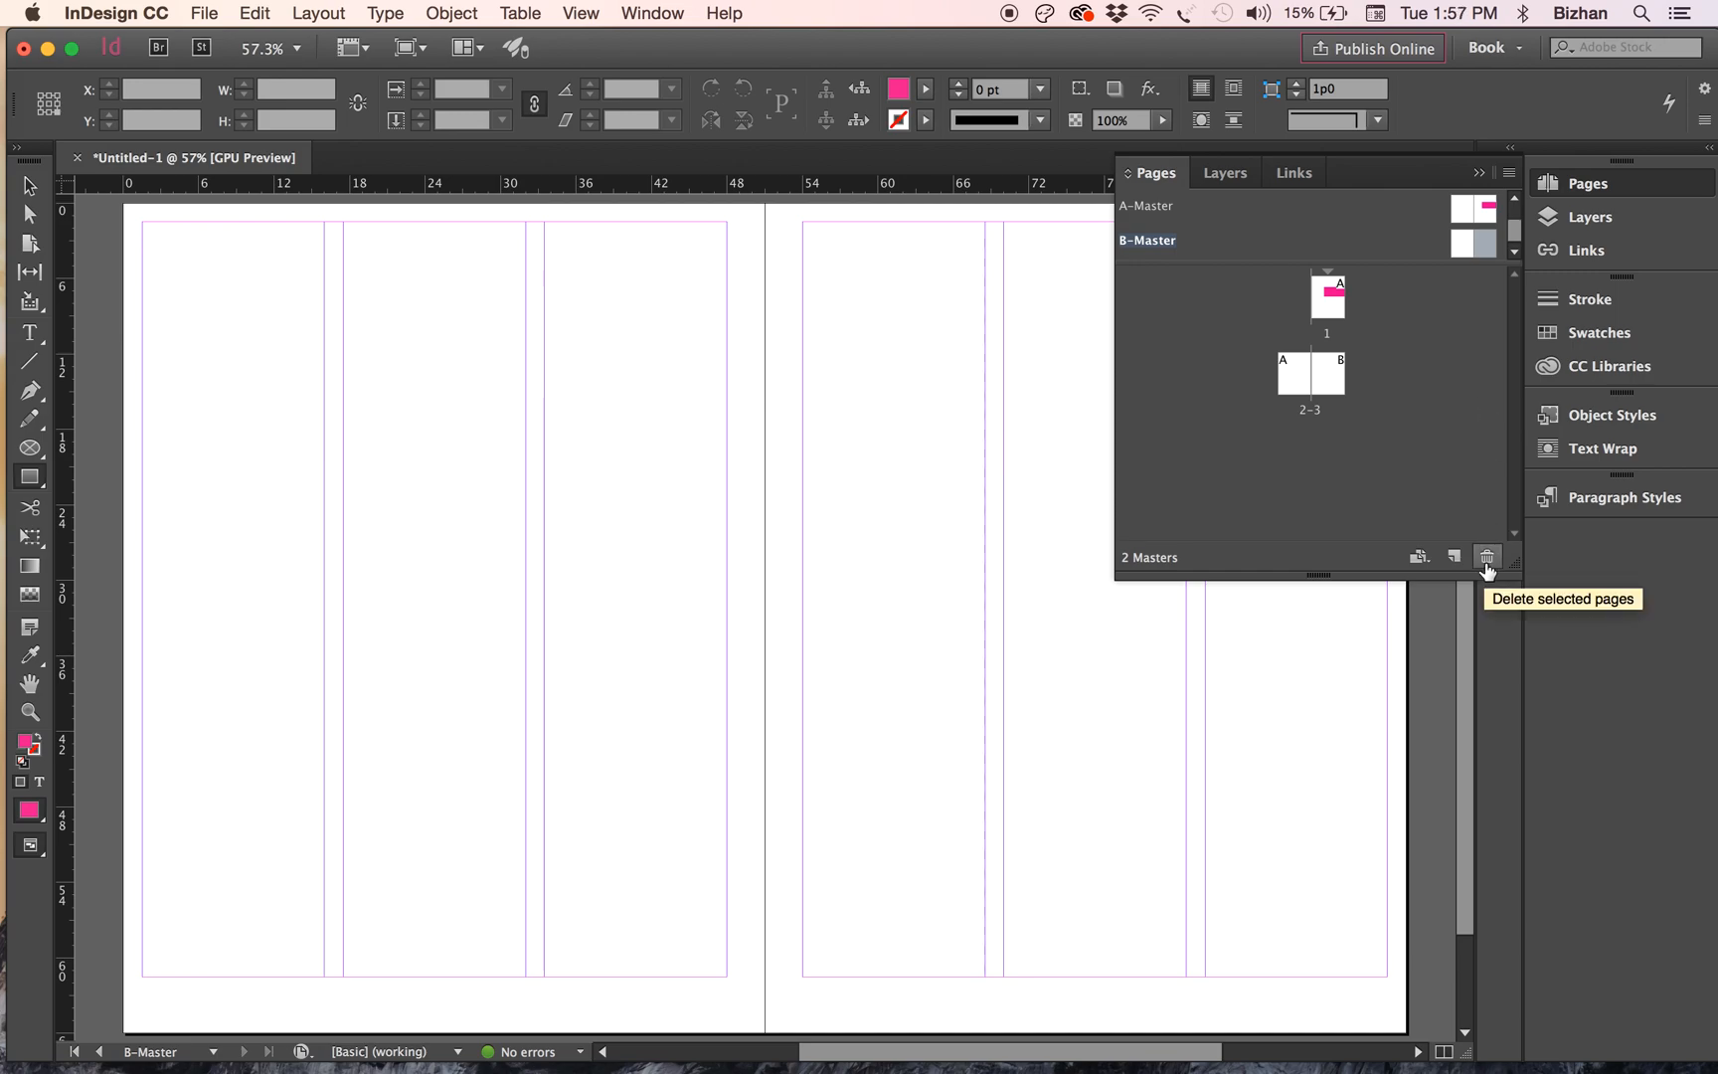
- Delete both pages of the B-Master spread even though it is applied to page 3
left_click(1486, 559)
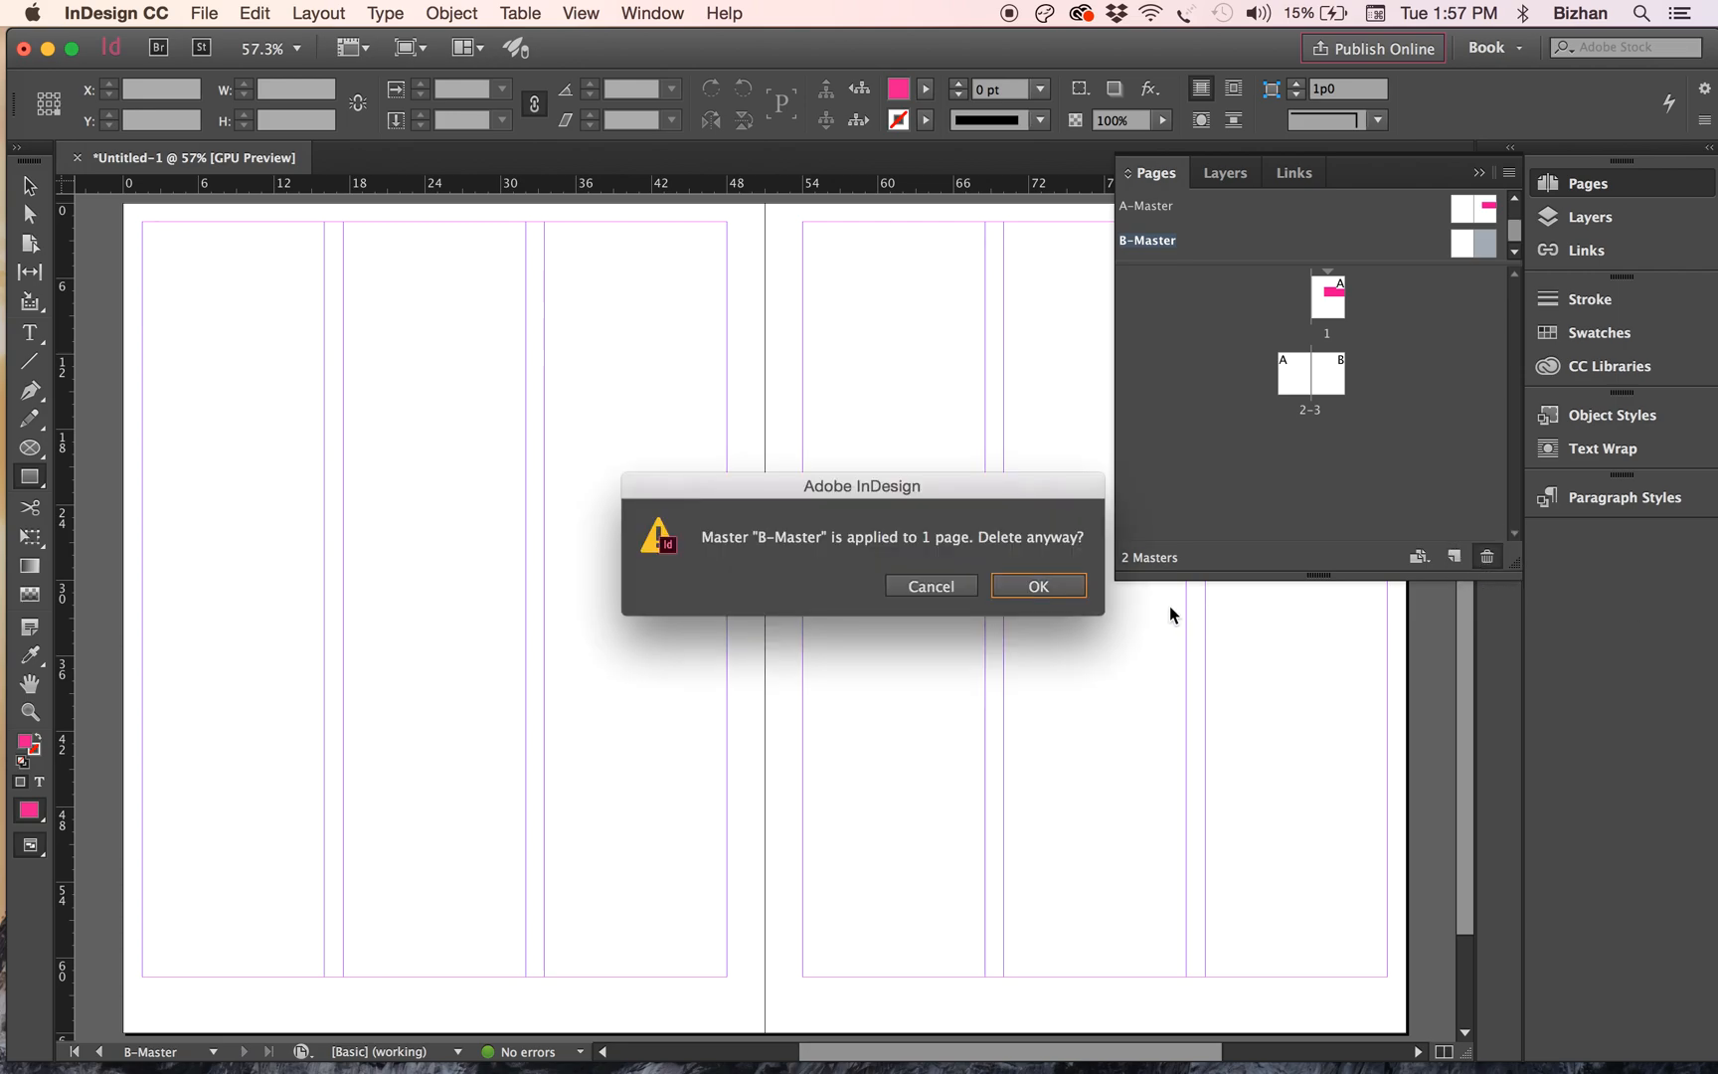
left_click(1046, 584)
left_click(1488, 248)
left_click(1485, 557)
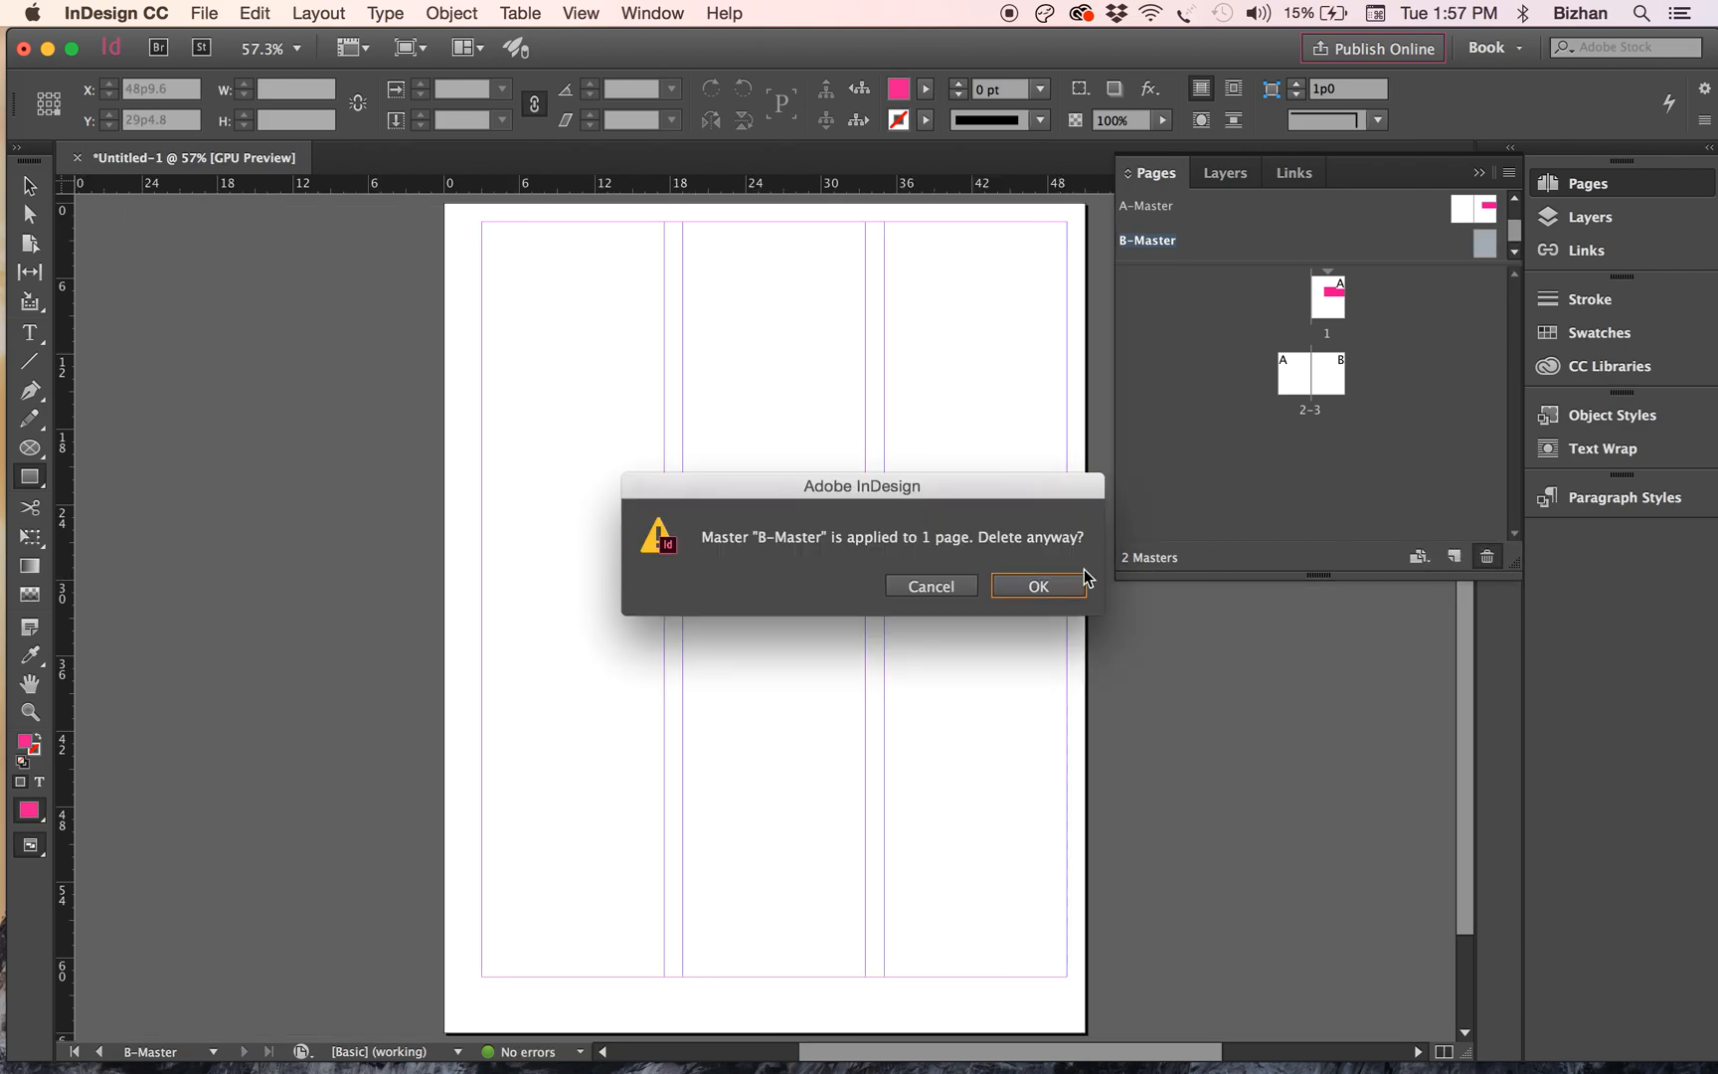
left_click(1060, 587)
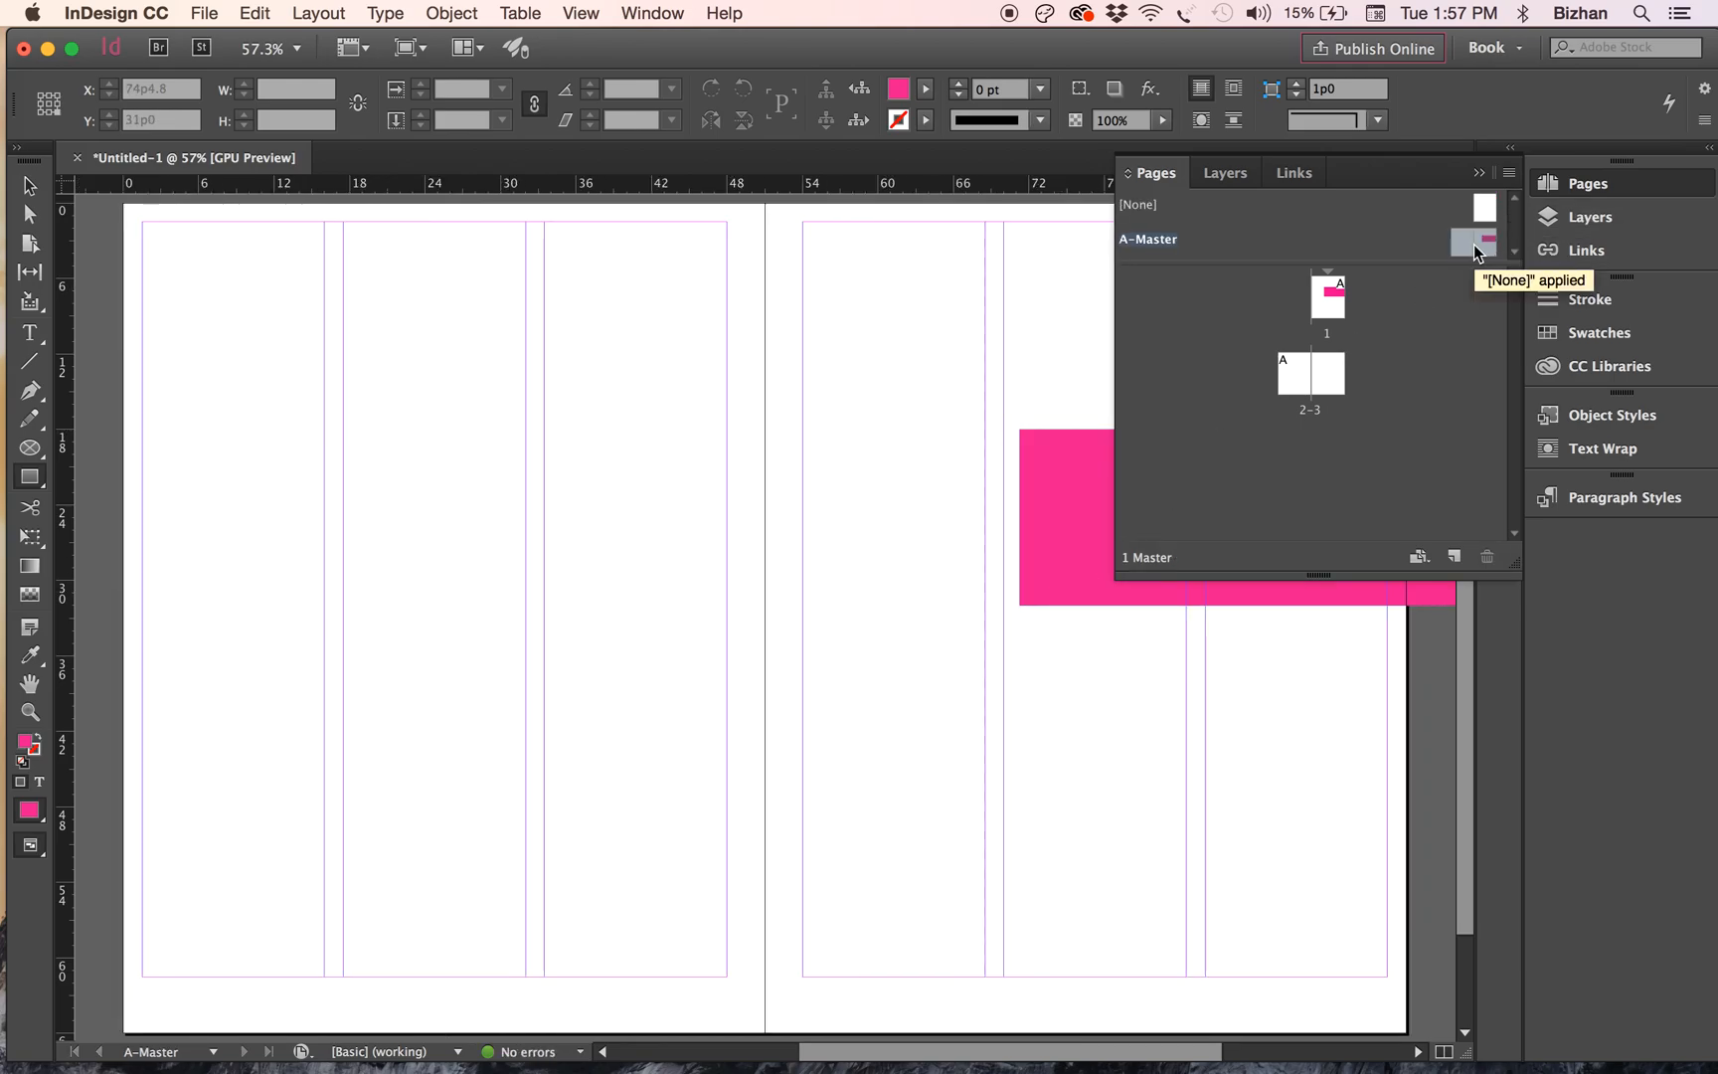
- Open the spread of pages 2 and 3 and apply A-Master's right page to page 3
double_click(1326, 385)
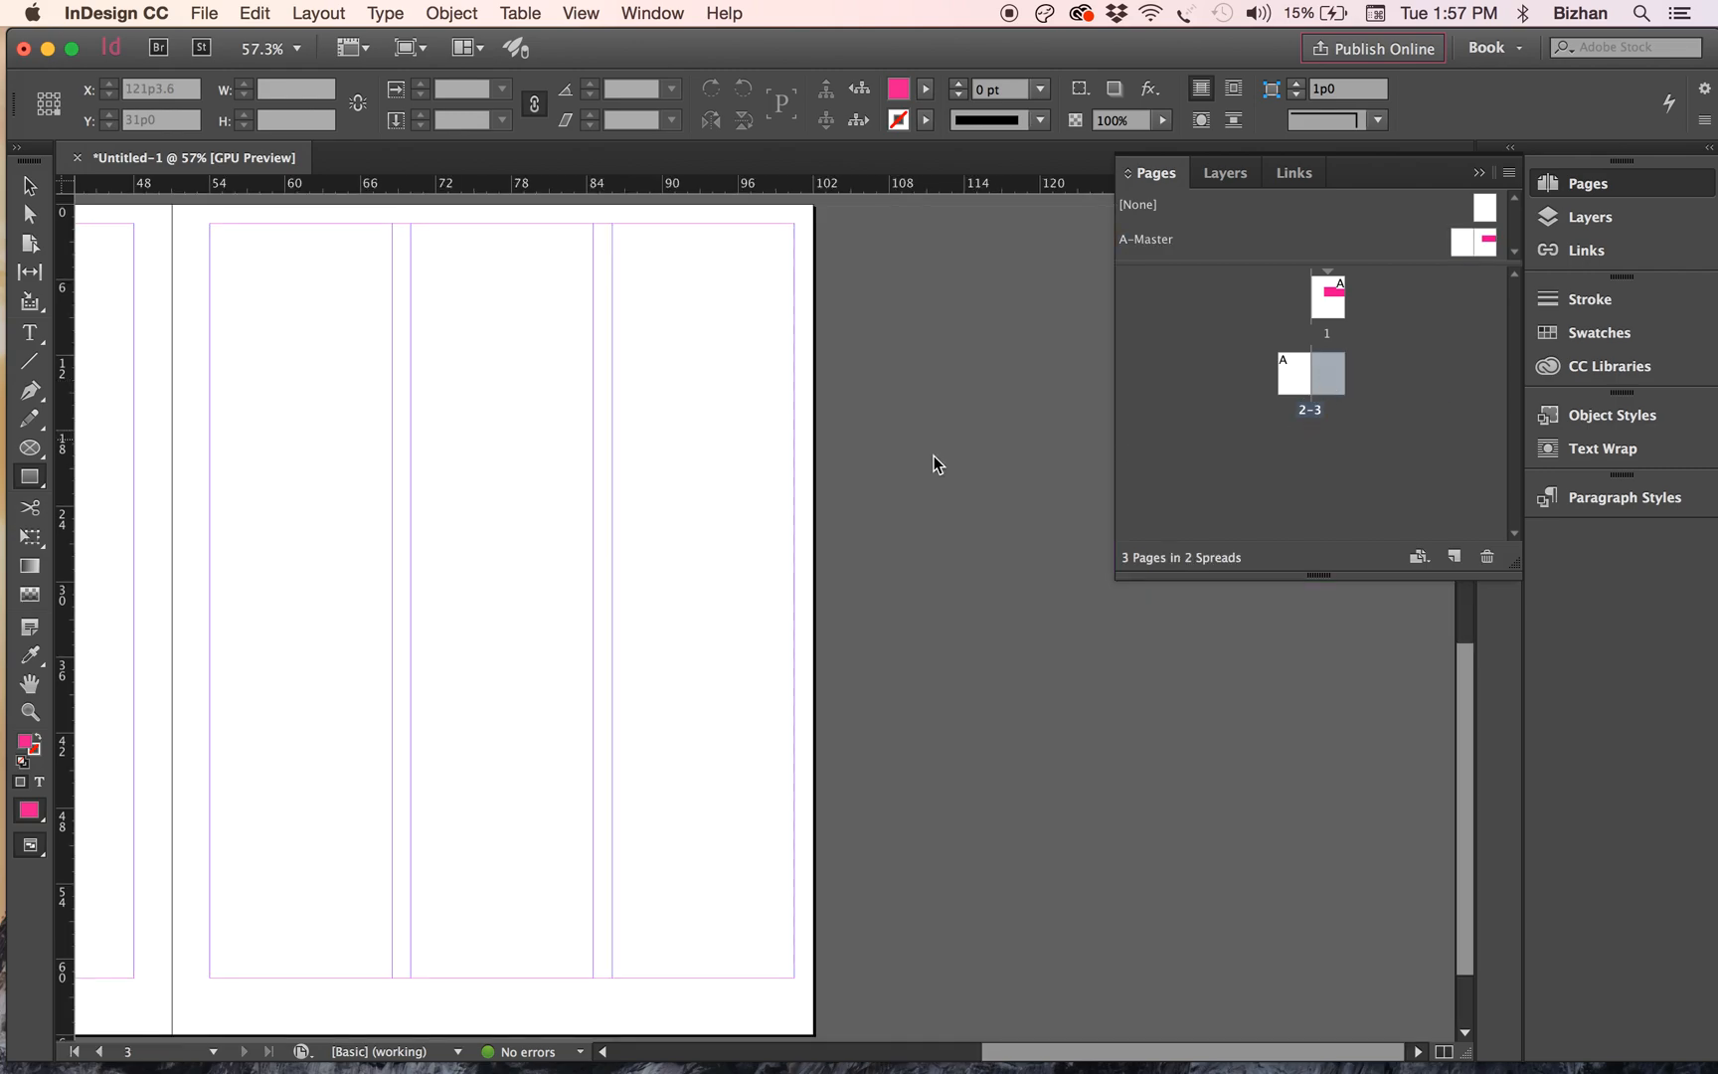
scroll(292, 556, "left", 5)
scroll(291, 555, "left", 3)
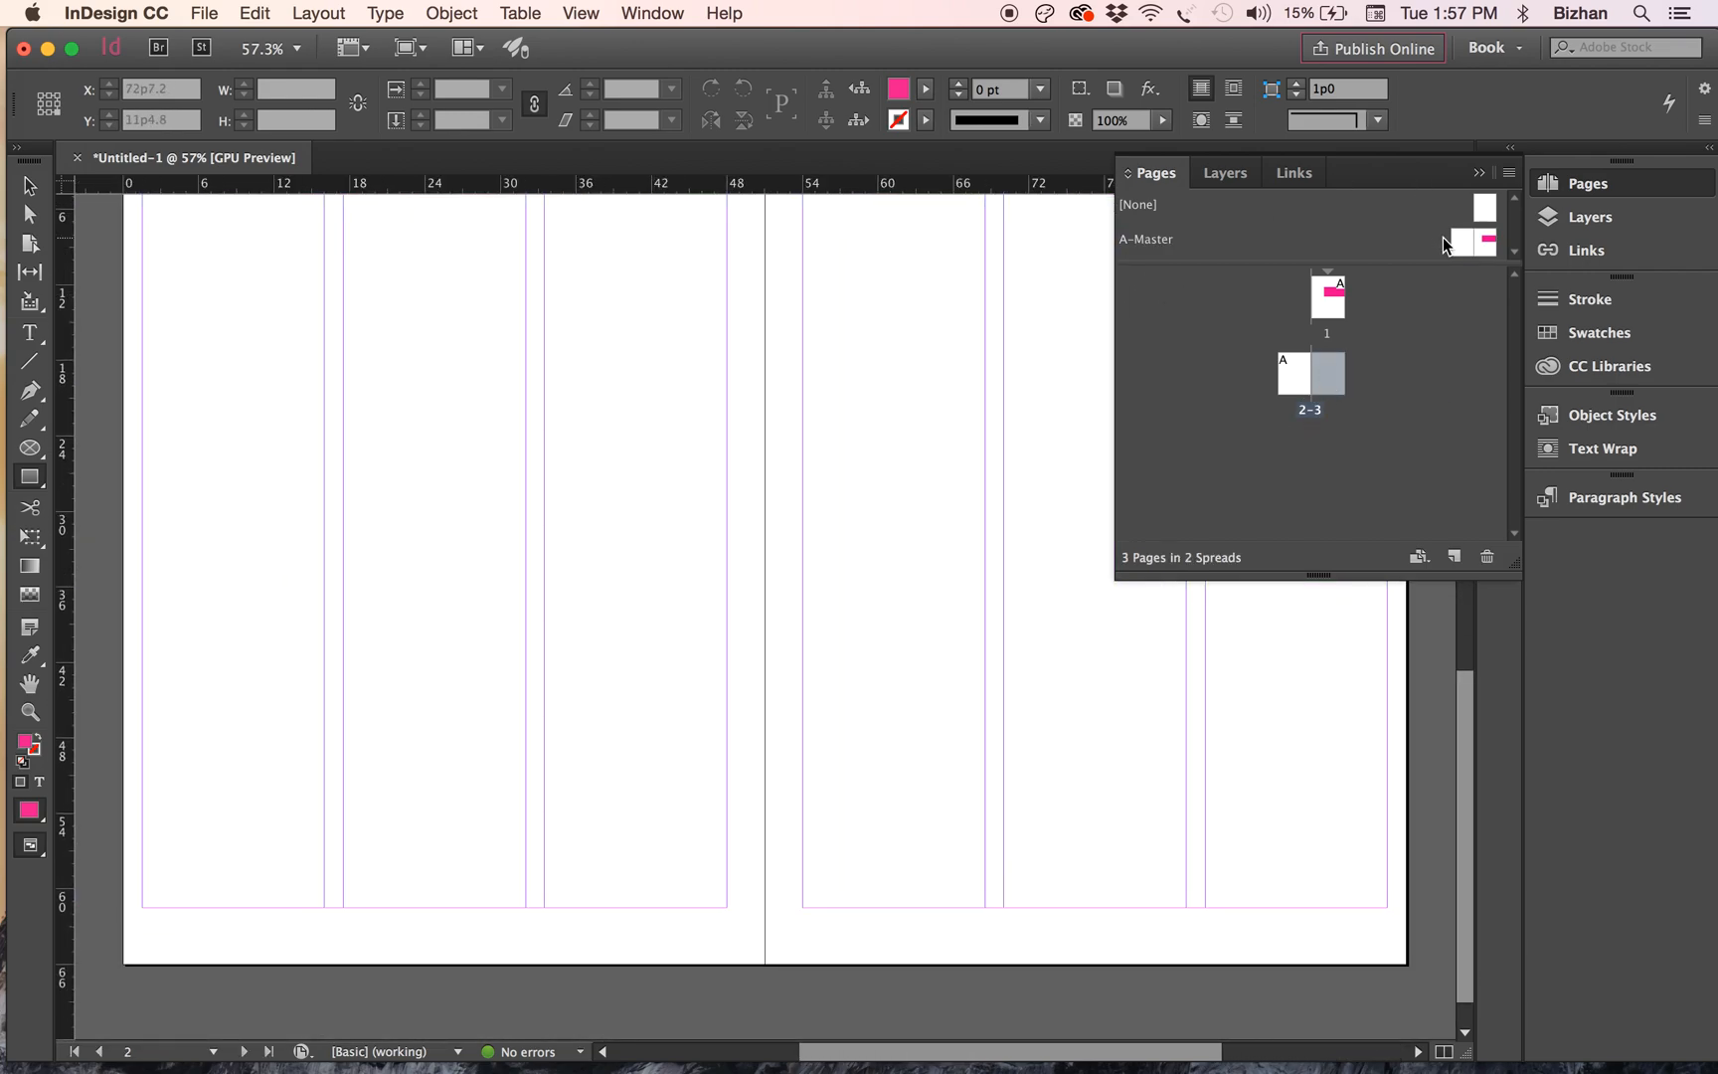
left_click_drag(1488, 242, 1359, 366)
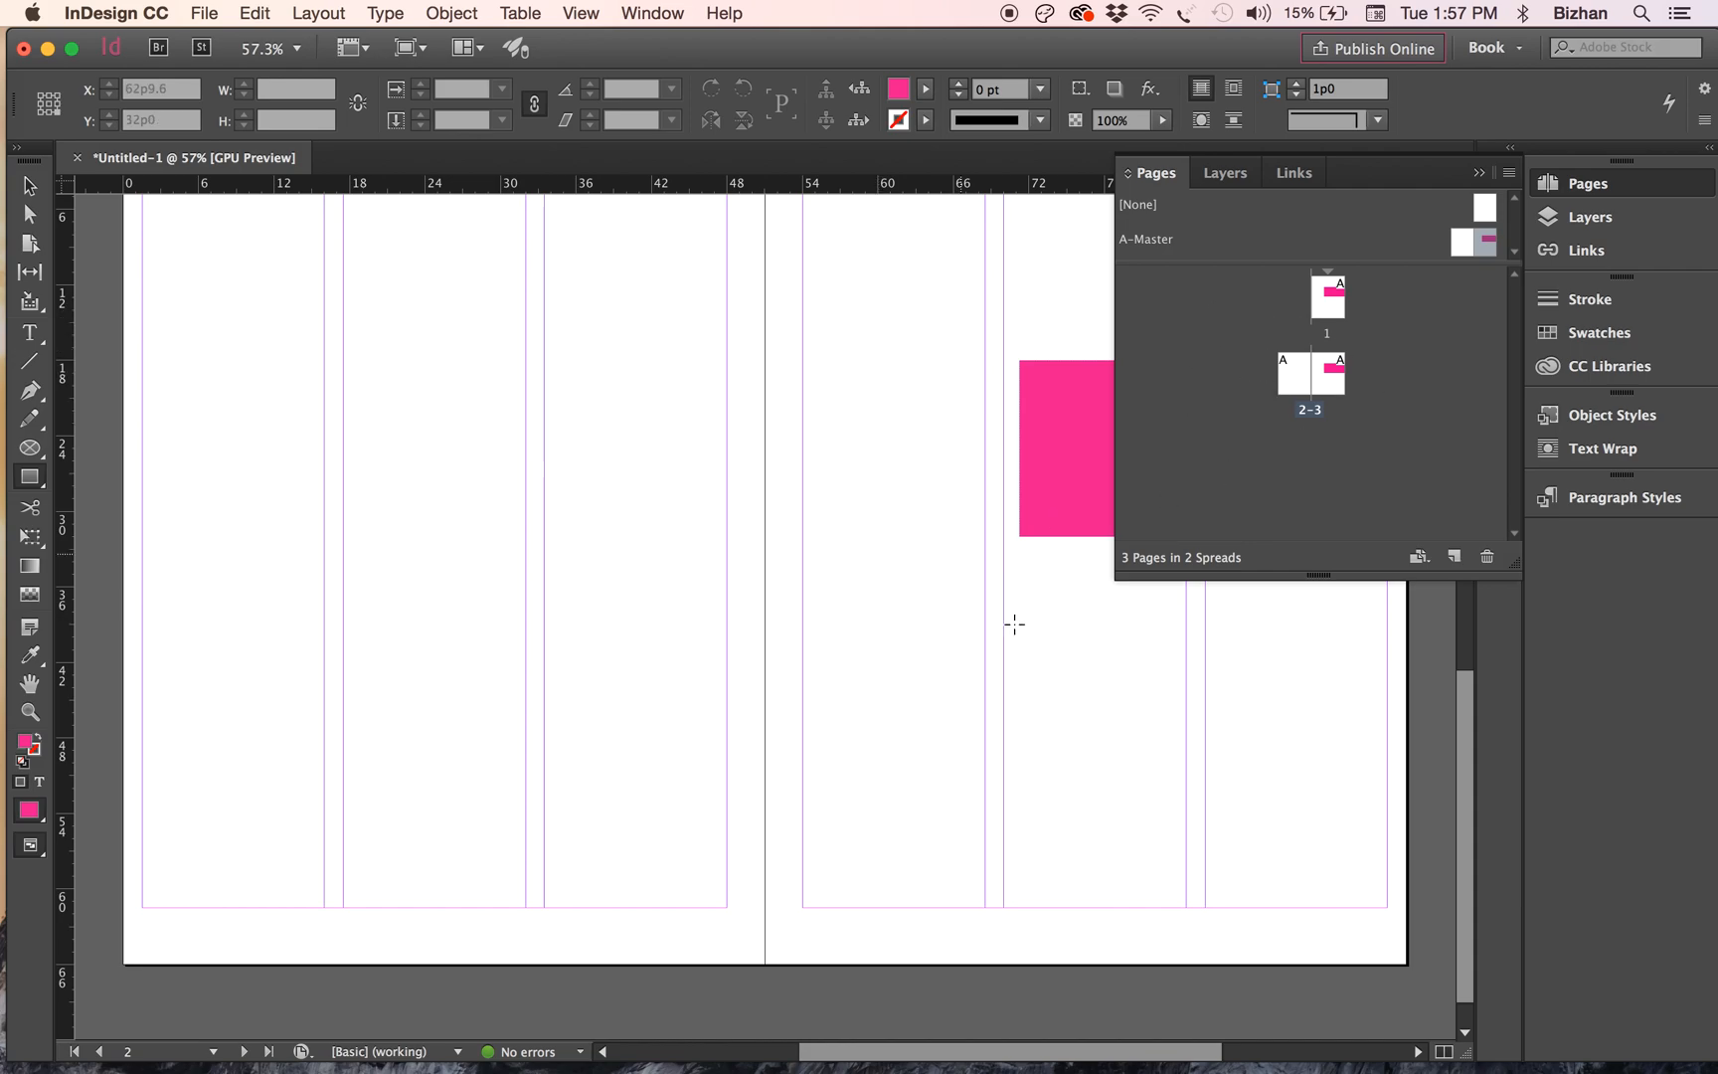
- Place a horizontal ruler guide at 10p0 on page 2 and delete it
left_click_drag(403, 187, 403, 259)
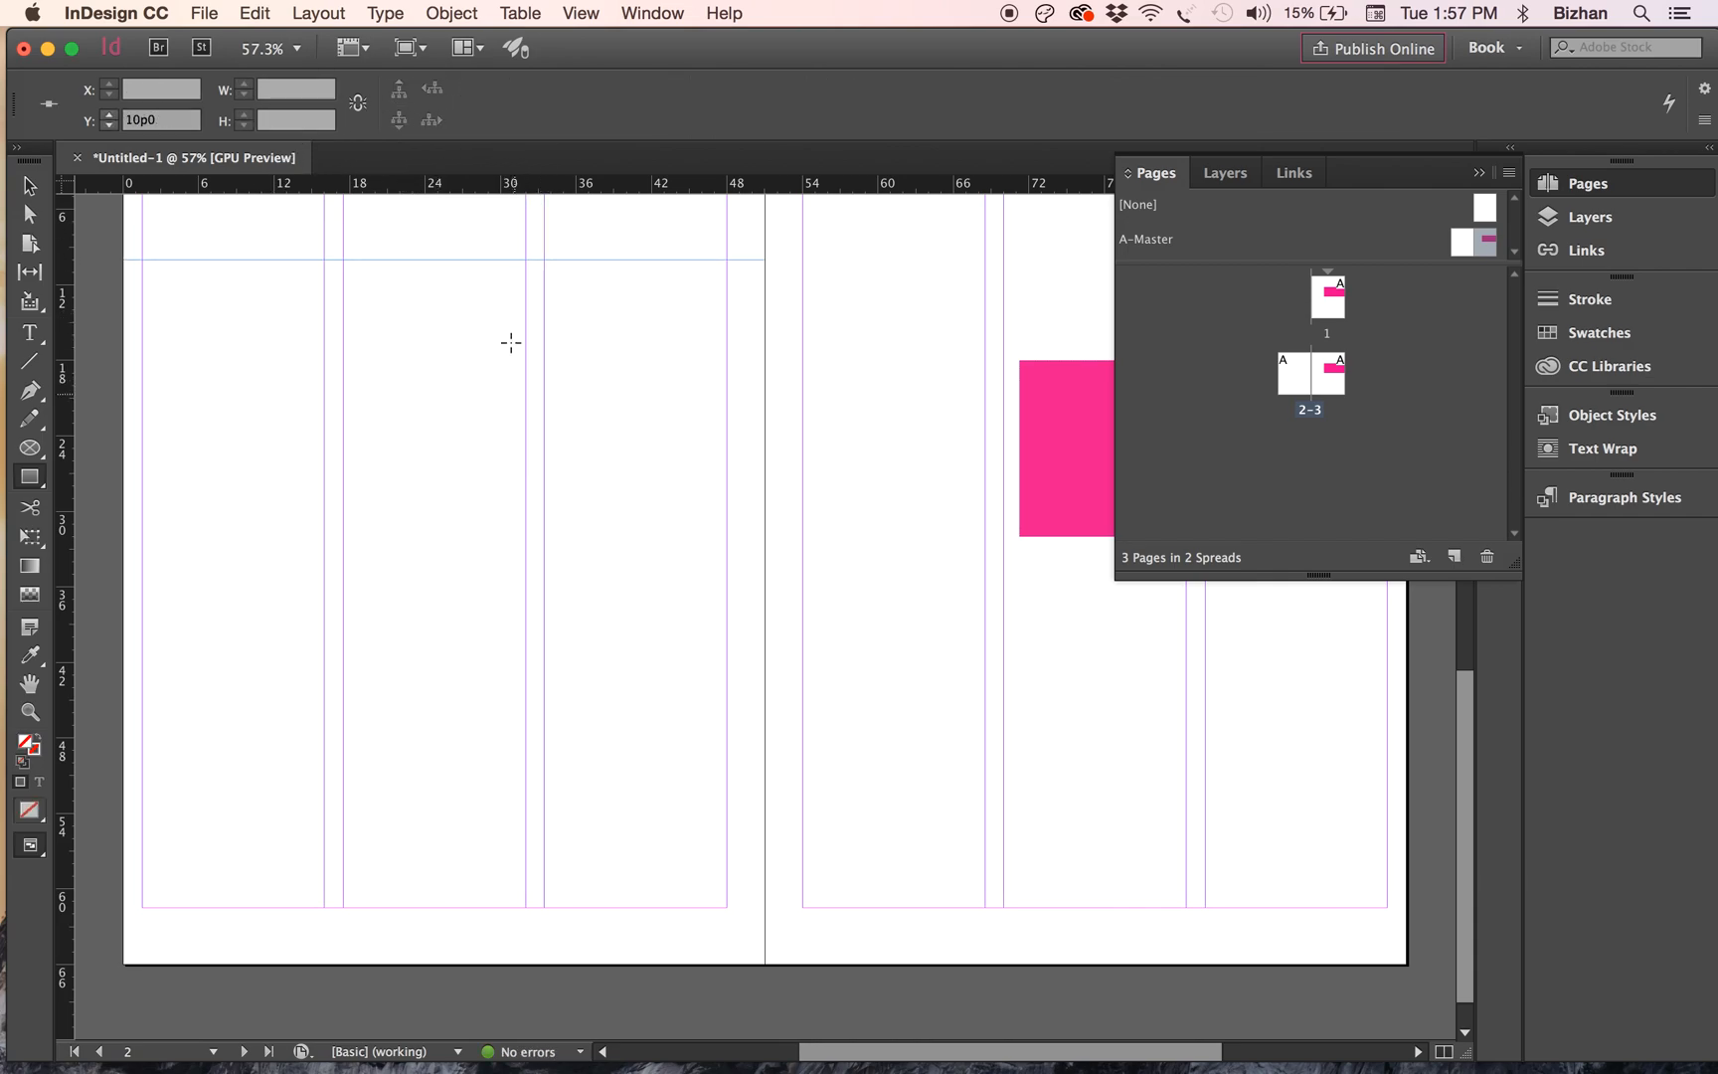
scroll(511, 342, "up", 3)
key("Delete")
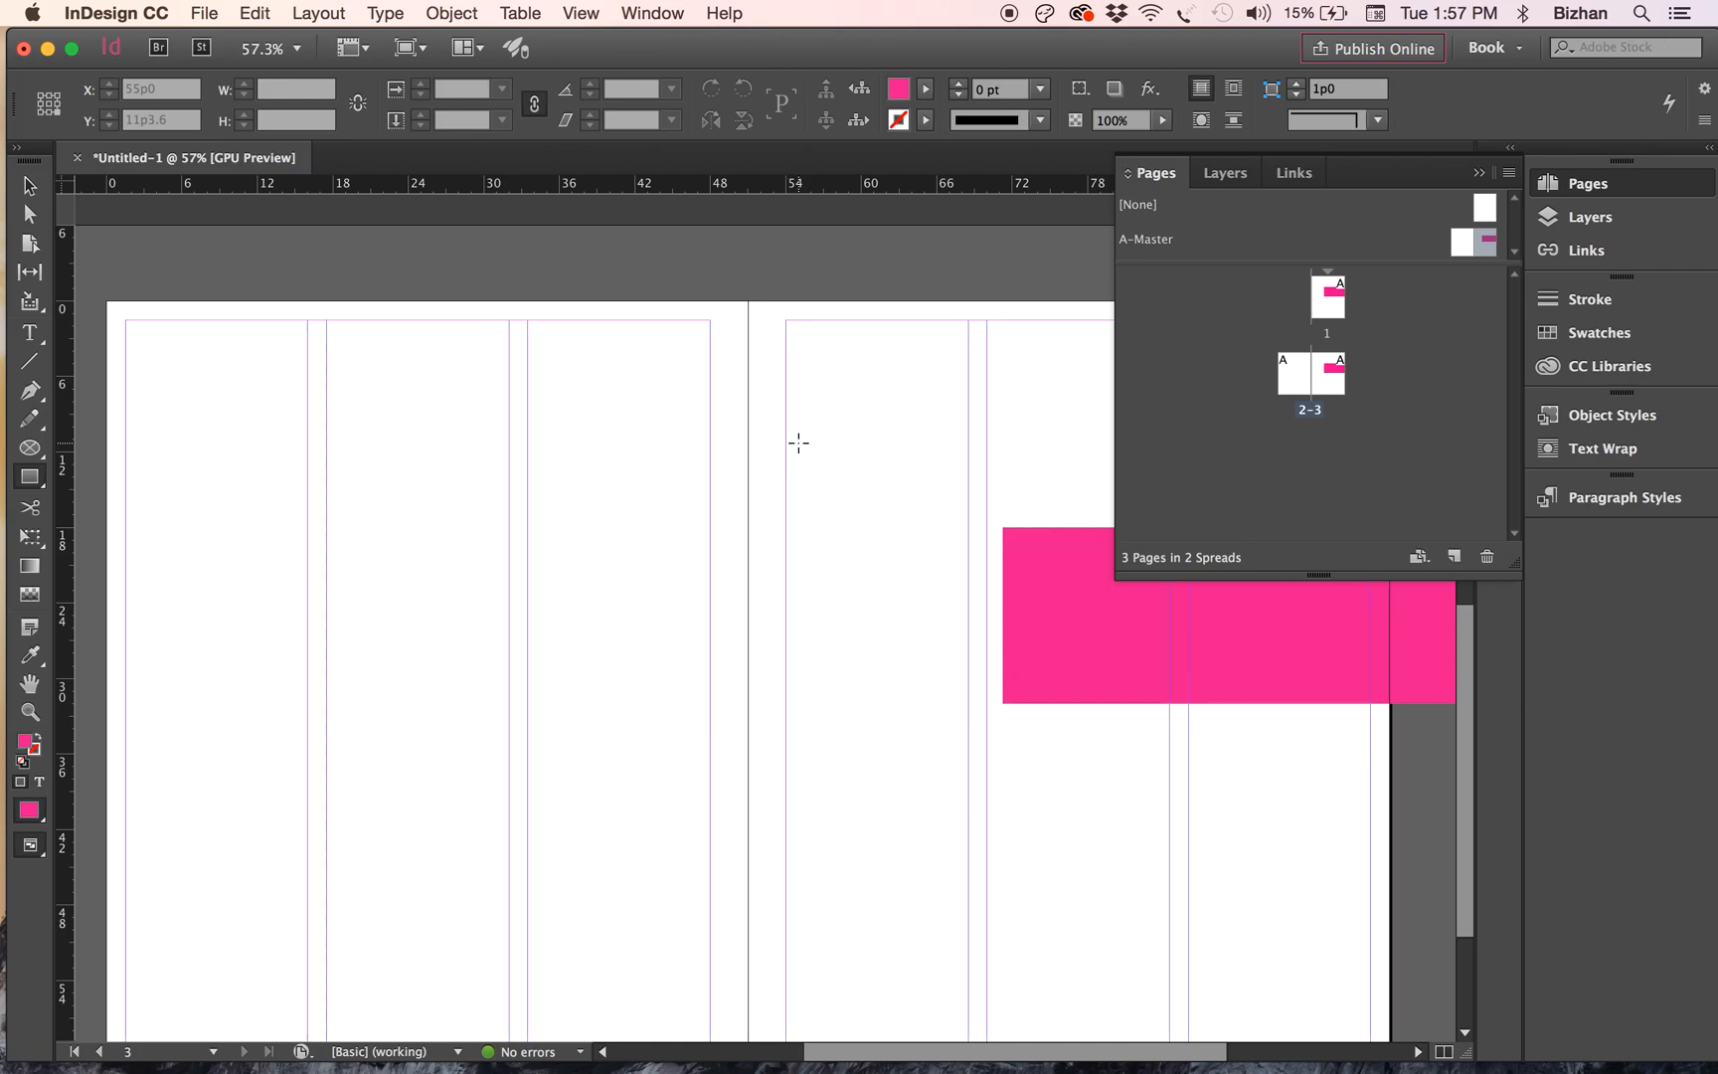
- Hide the margin and column guides in the document
key("super+semicolon")
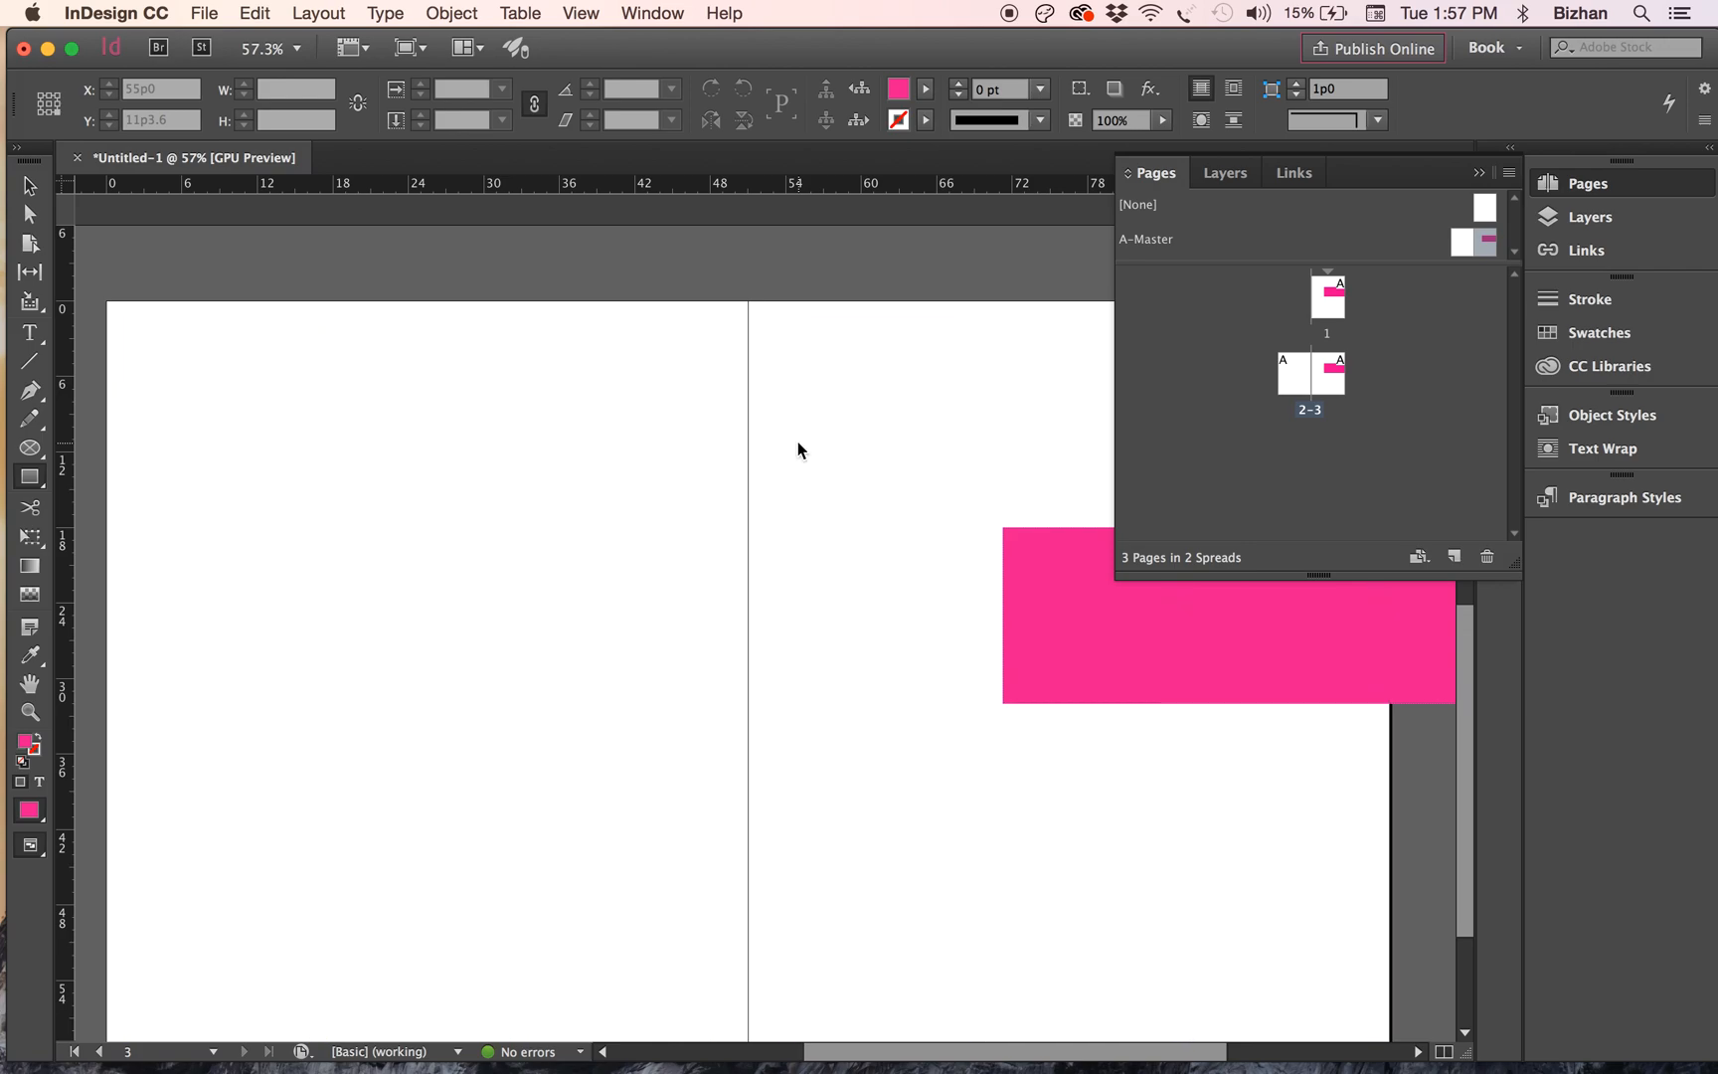
- Show the document's margin and column guides again
key("super+semicolon")
key("super+semicolon")
key("super+semicolon")
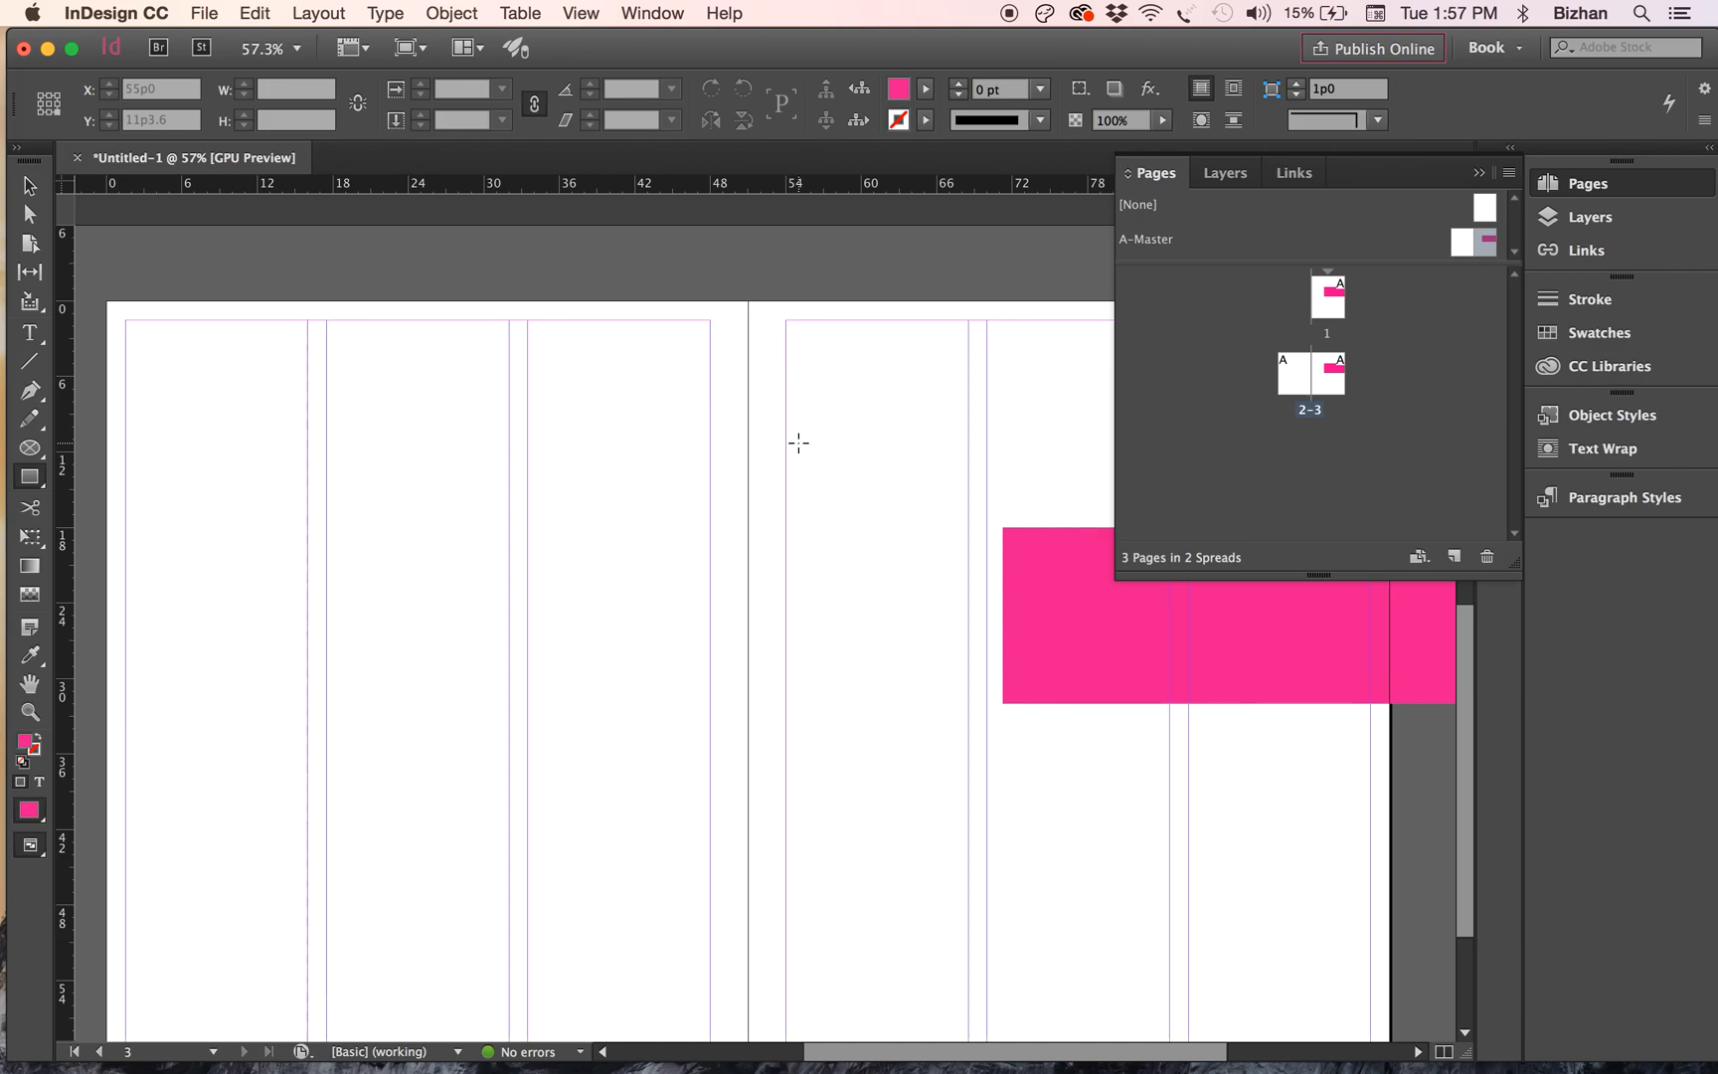
- Open A-Master and delete the magenta rectangle from its right page
key("super+minus")
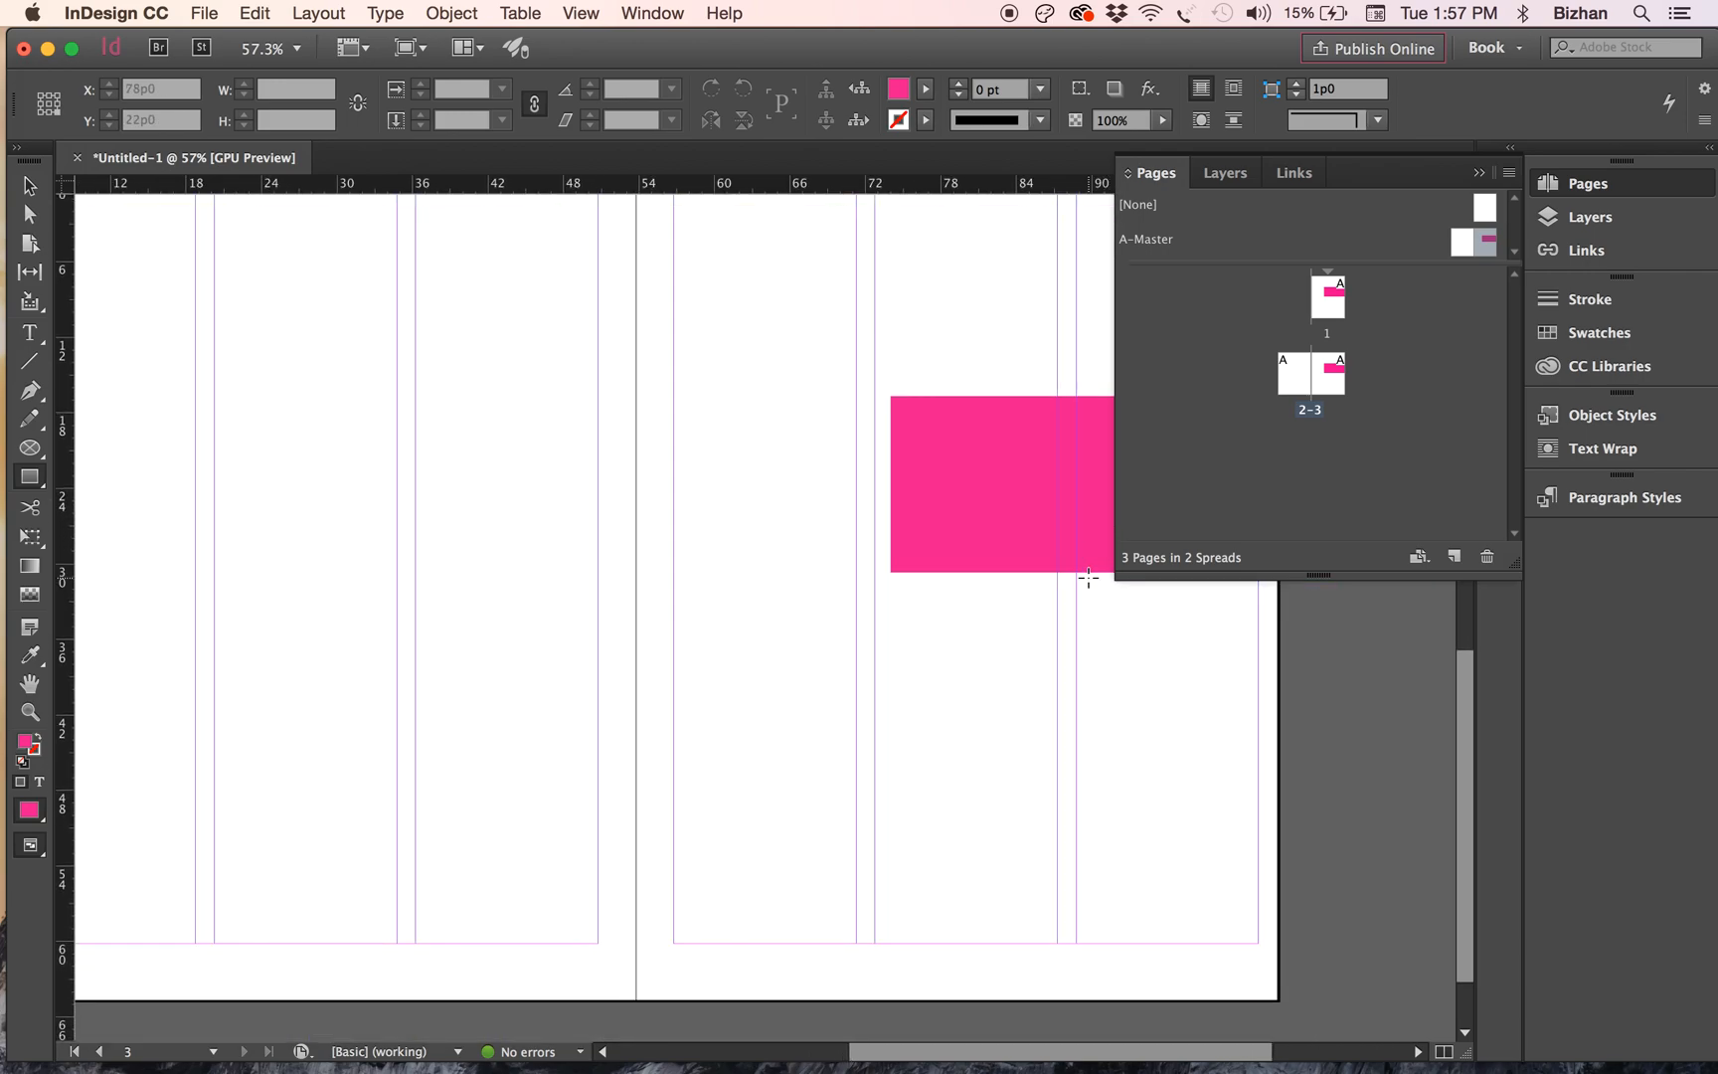
scroll(1088, 579, "right", 3)
scroll(1089, 579, "up", 2)
scroll(1089, 578, "down", 1)
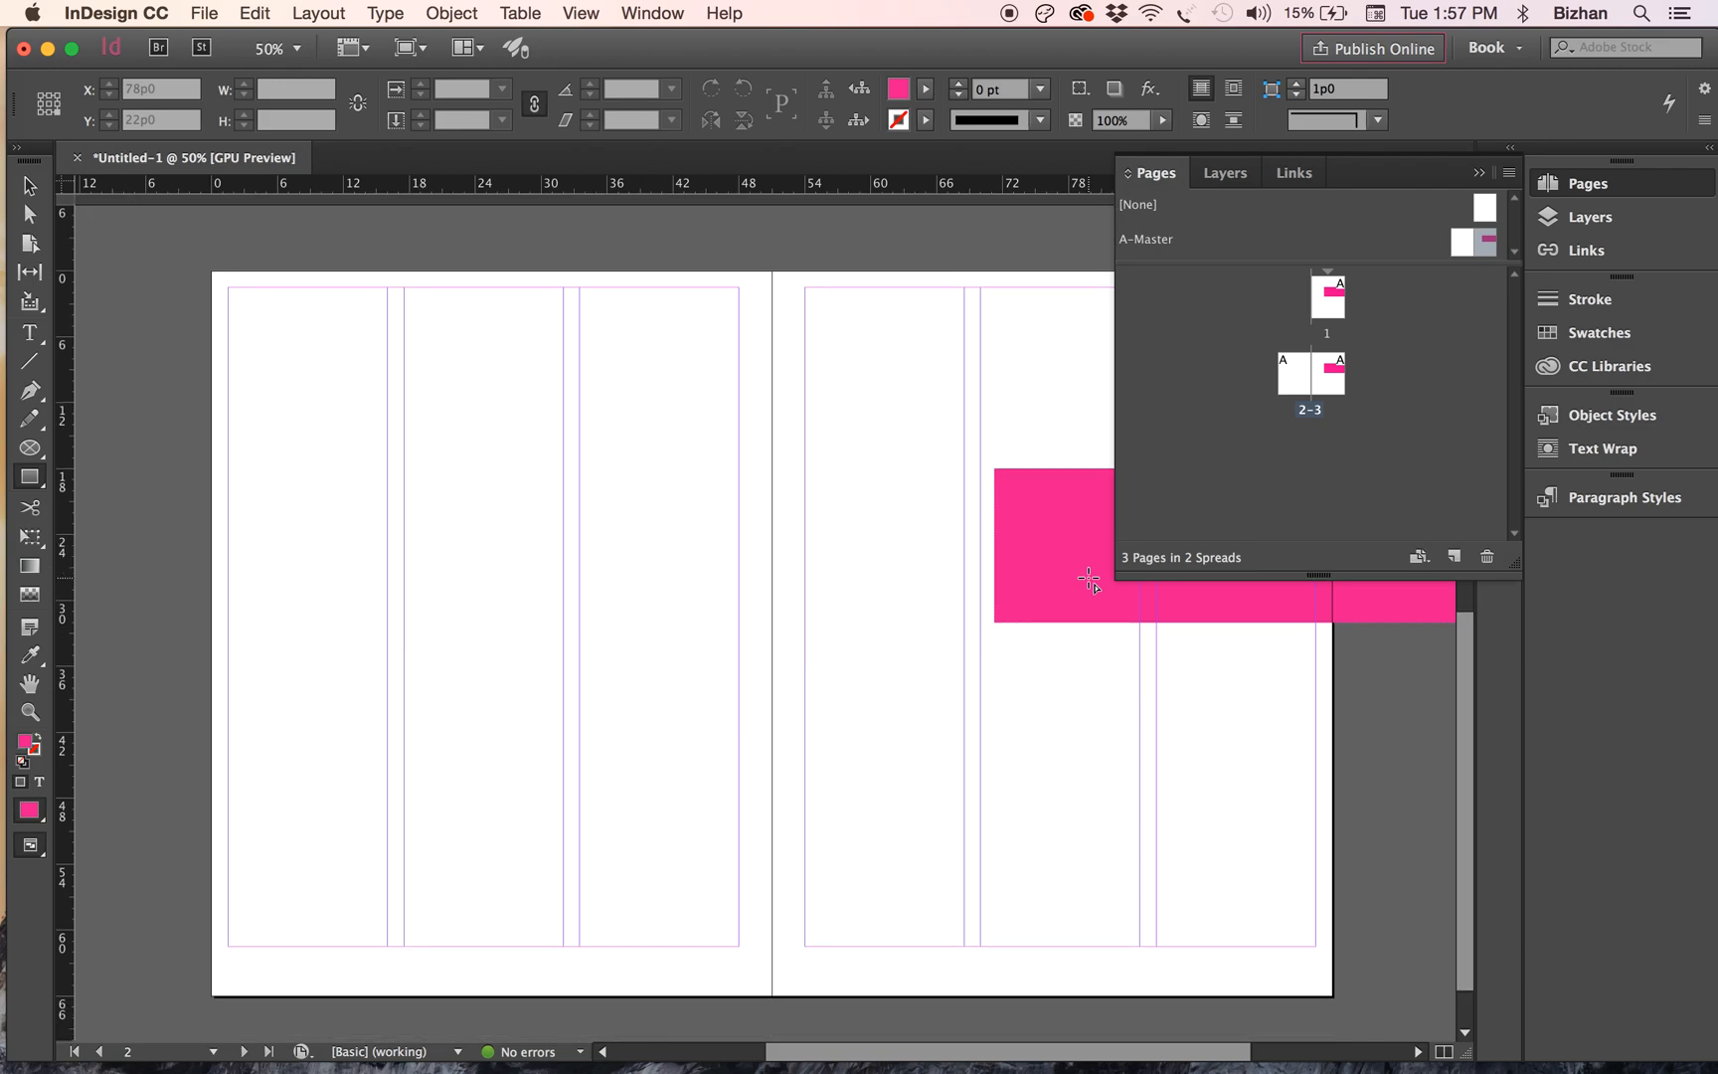
double_click(1472, 242)
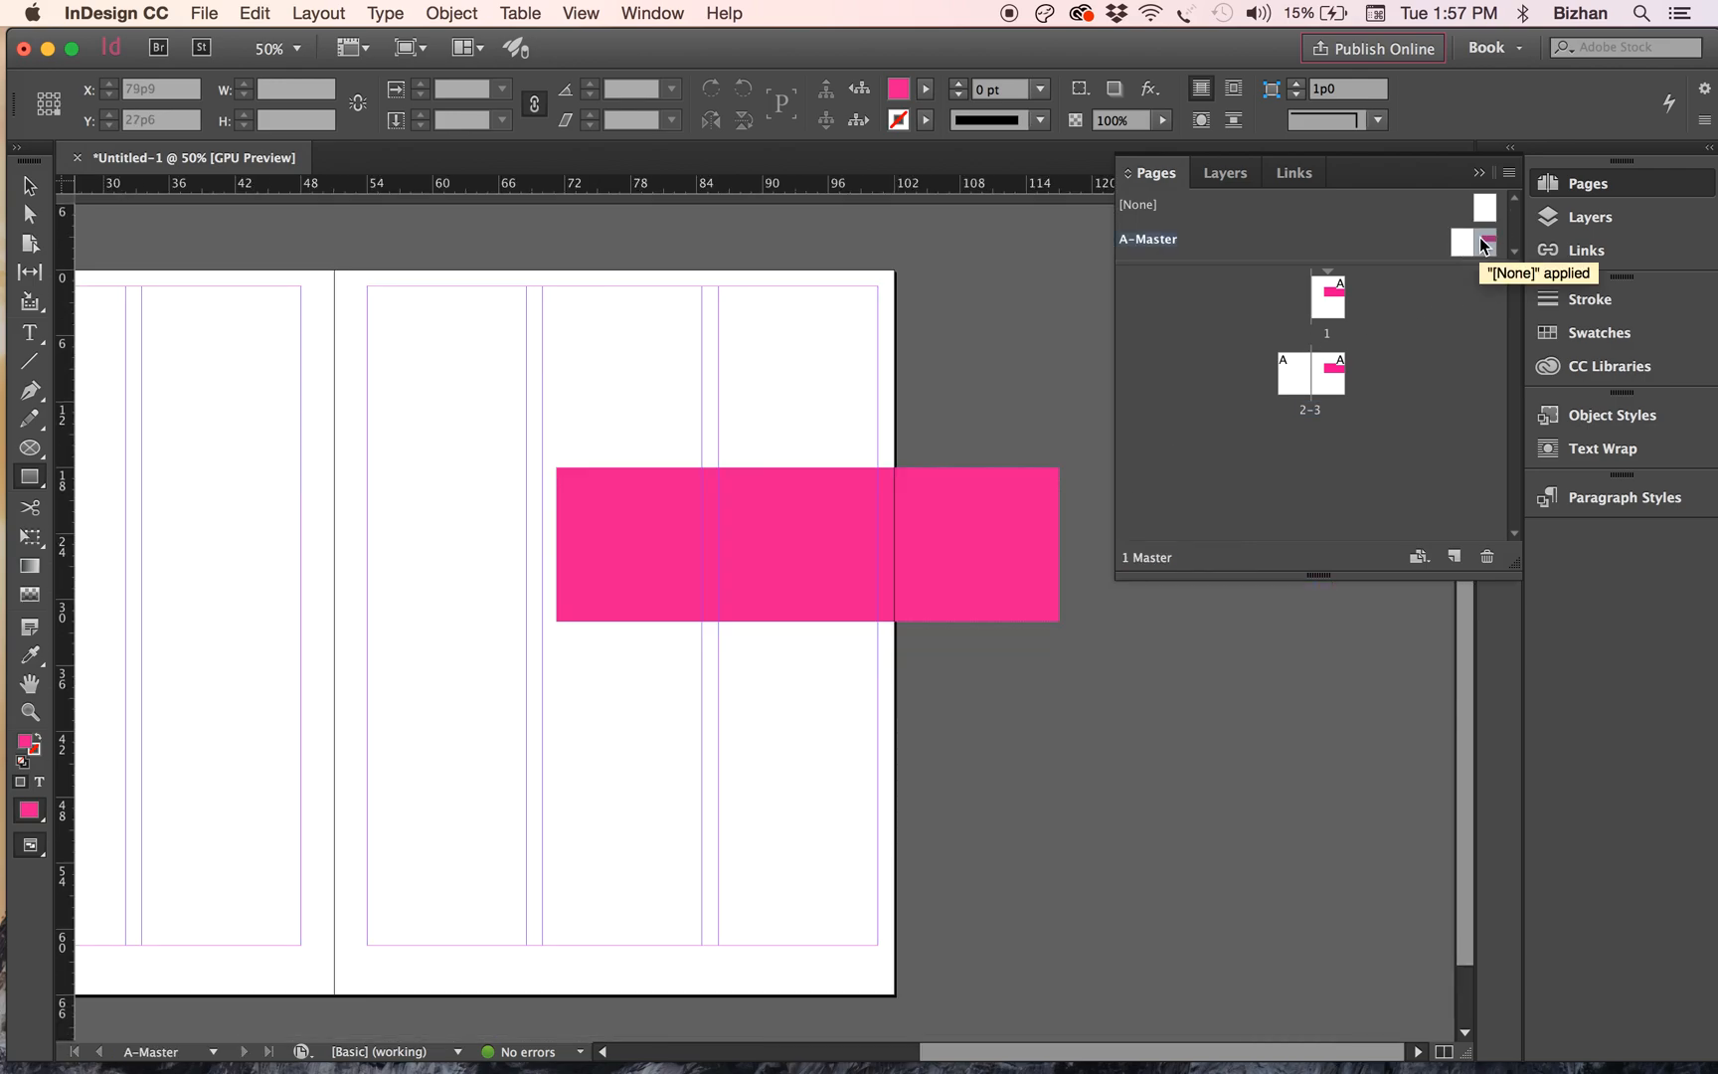
left_click(30, 186)
left_click(894, 503)
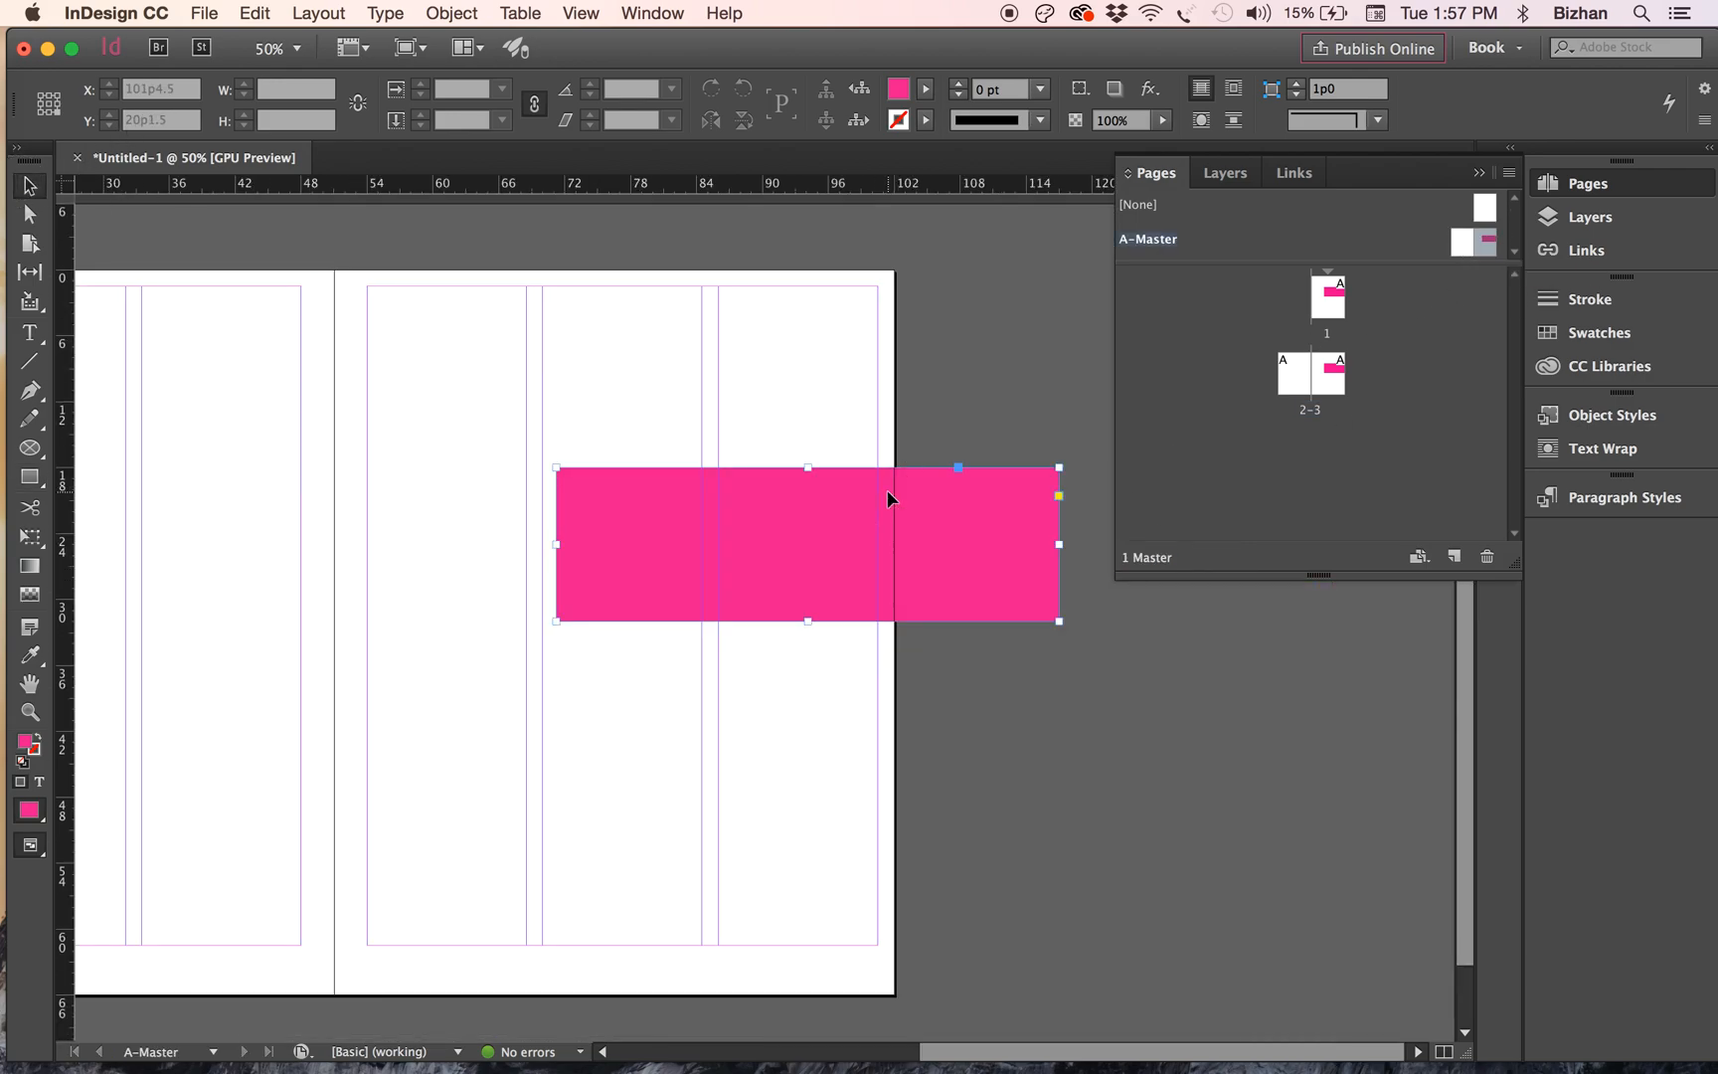
key("Delete")
scroll(837, 512, "left", 3)
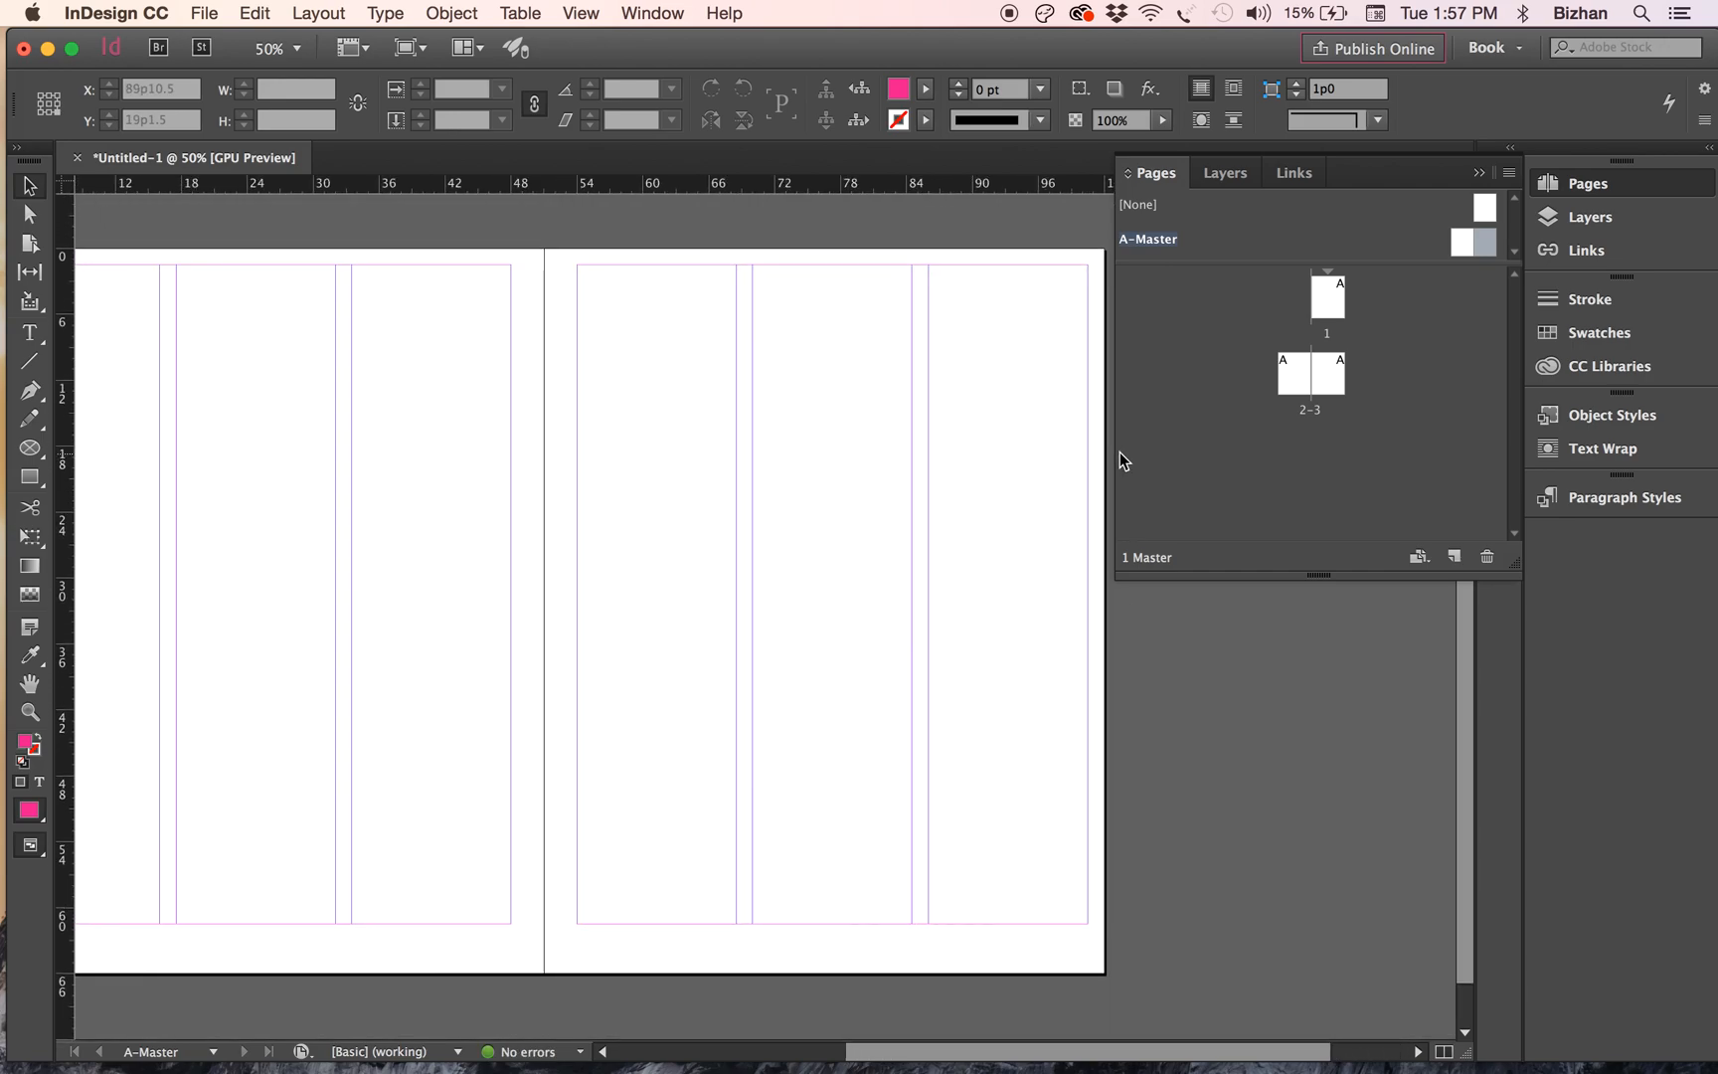
- Open page 2 and create a text frame about 14p6 wide and 24p9 high in its first column using the Type tool
double_click(1295, 382)
scroll(795, 632, "right", 5)
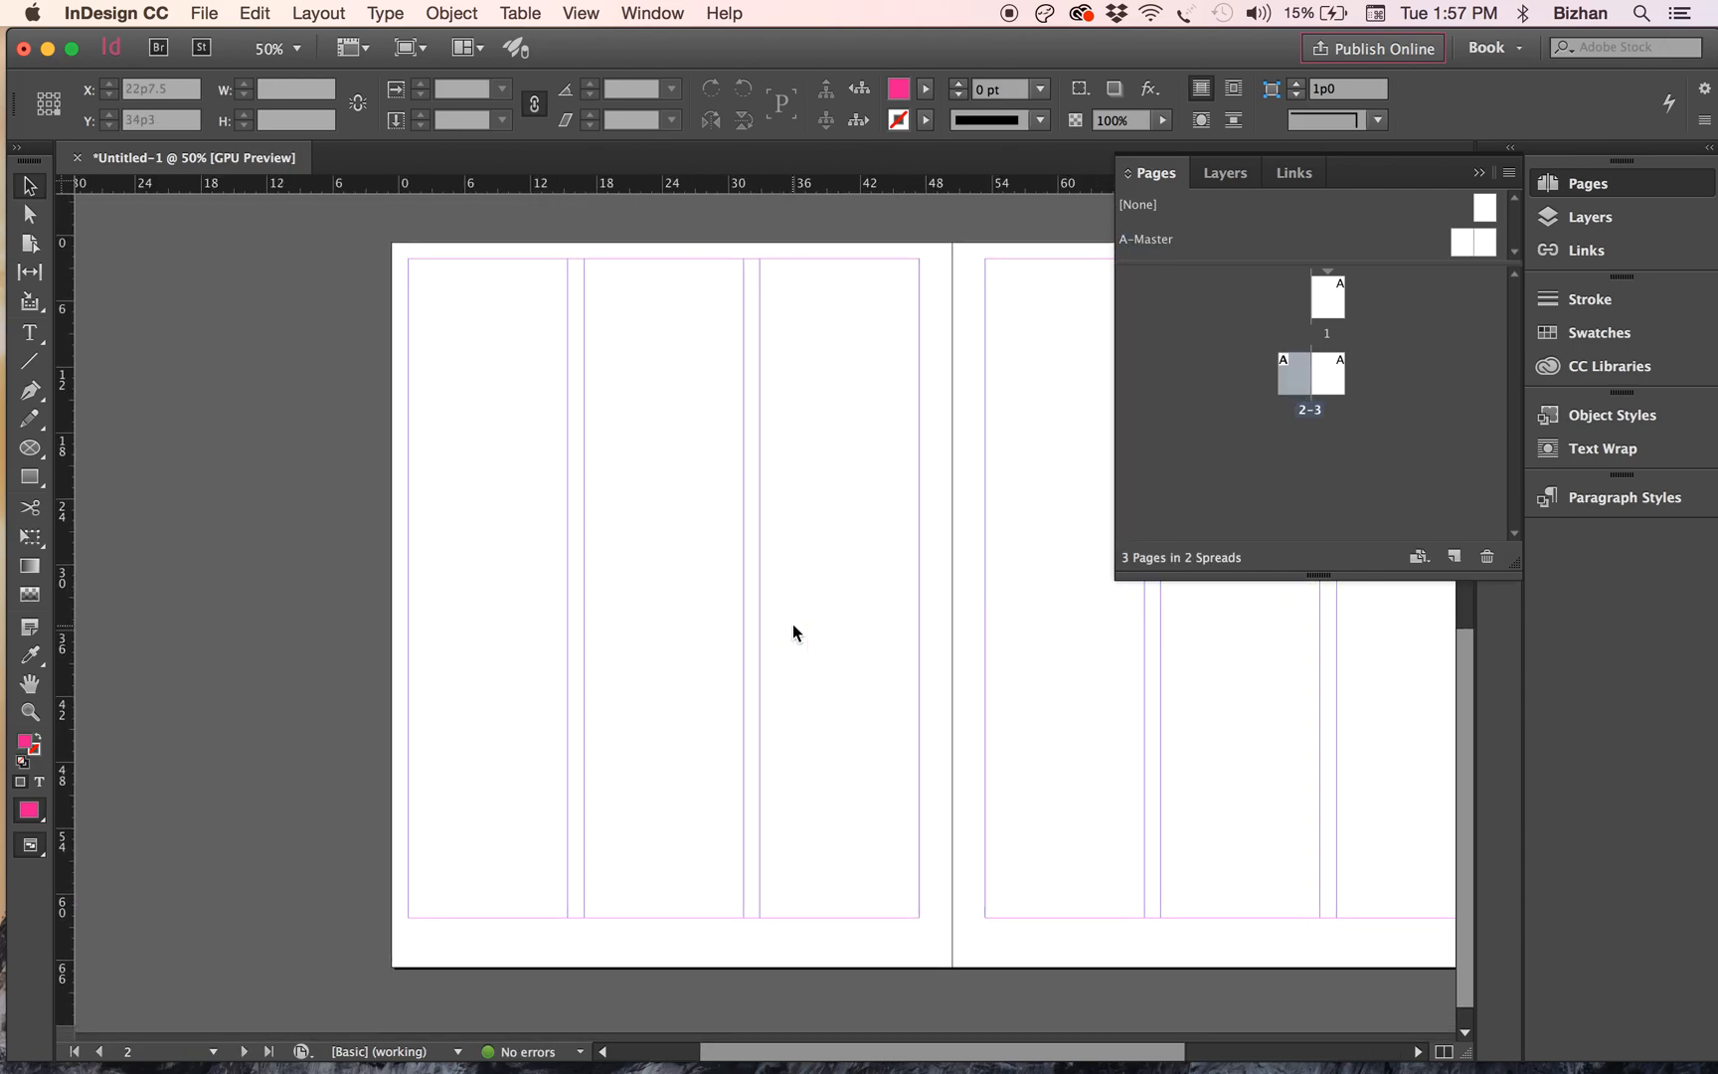
scroll(795, 632, "right", 2)
scroll(795, 632, "up", 1)
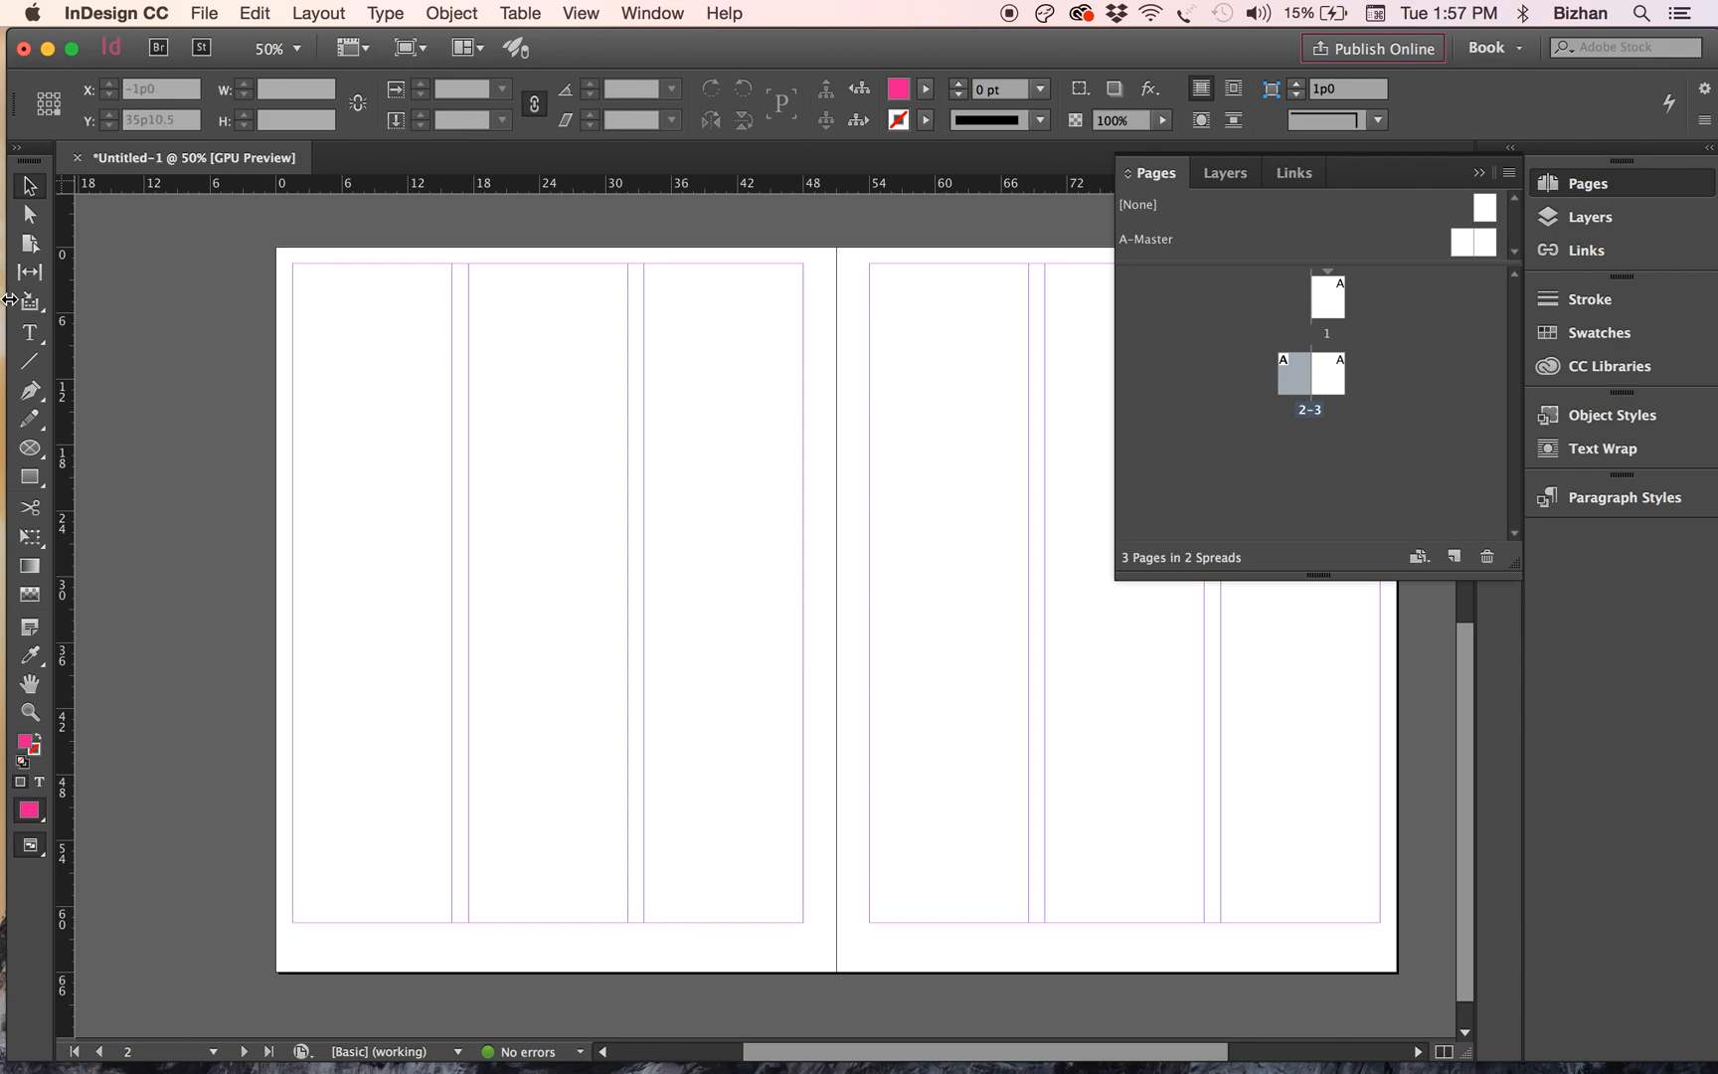
left_click(24, 335)
left_click(24, 335)
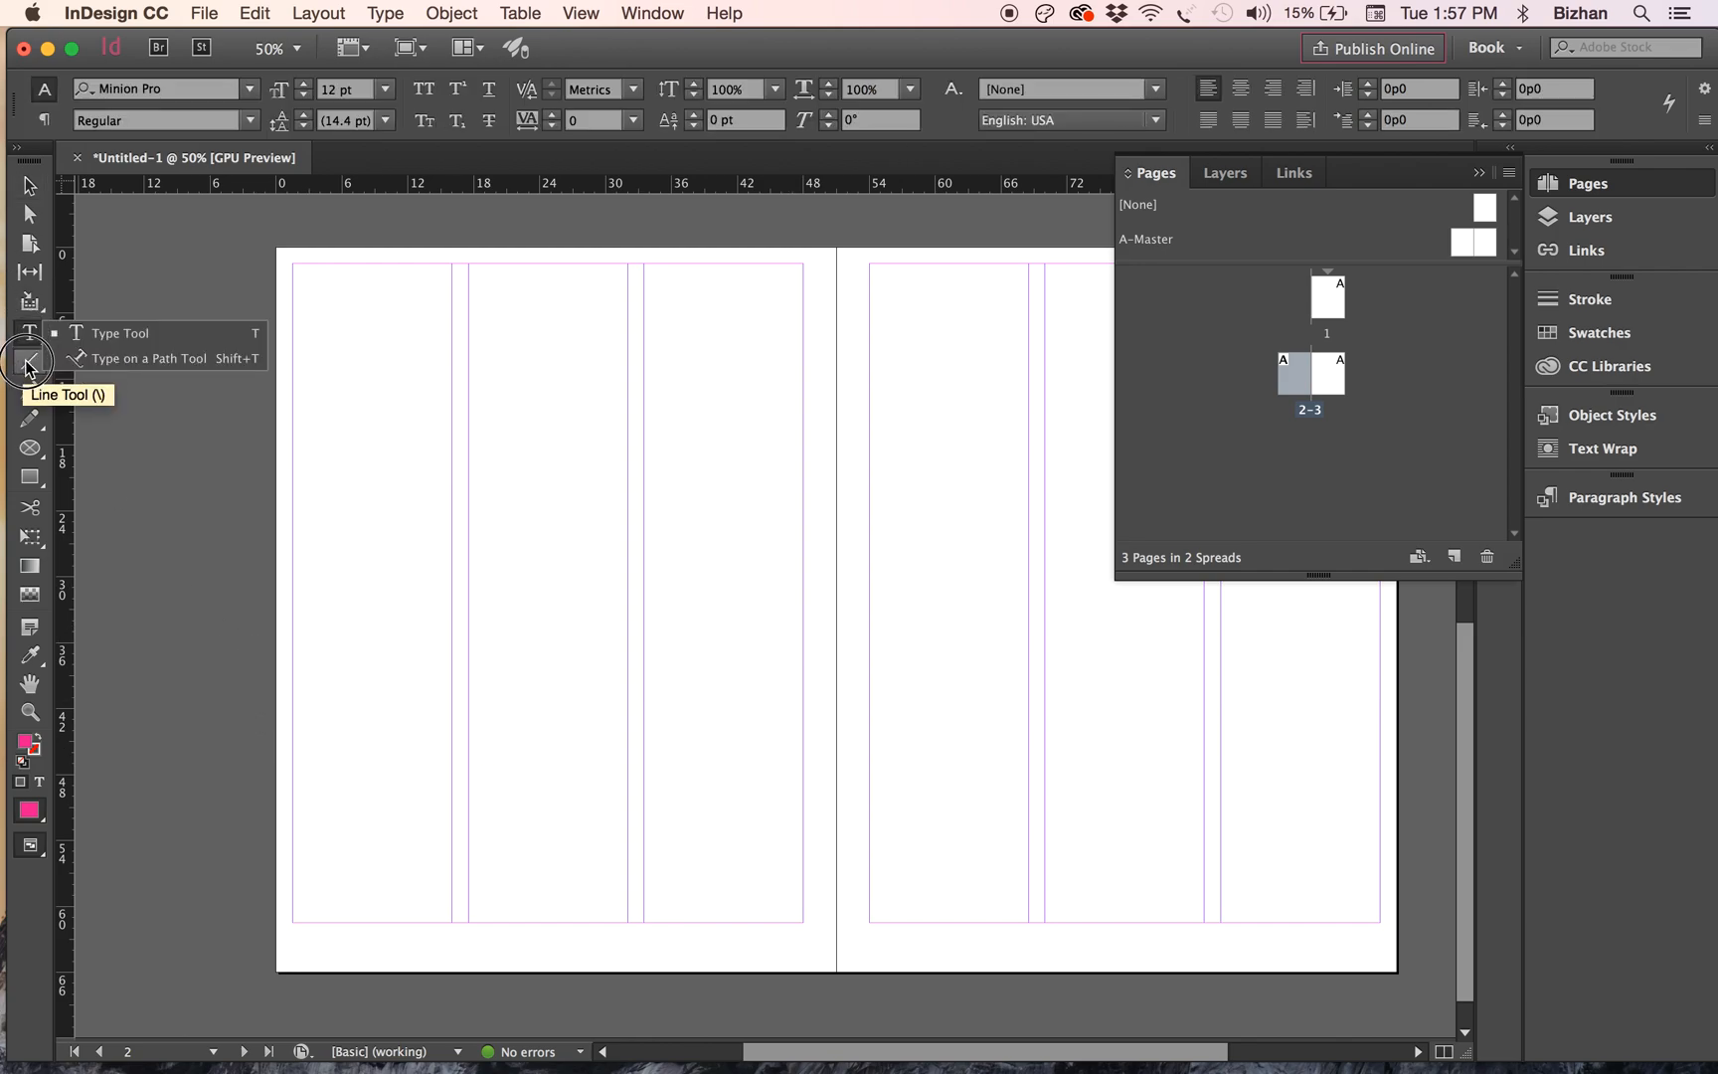
left_click(148, 344)
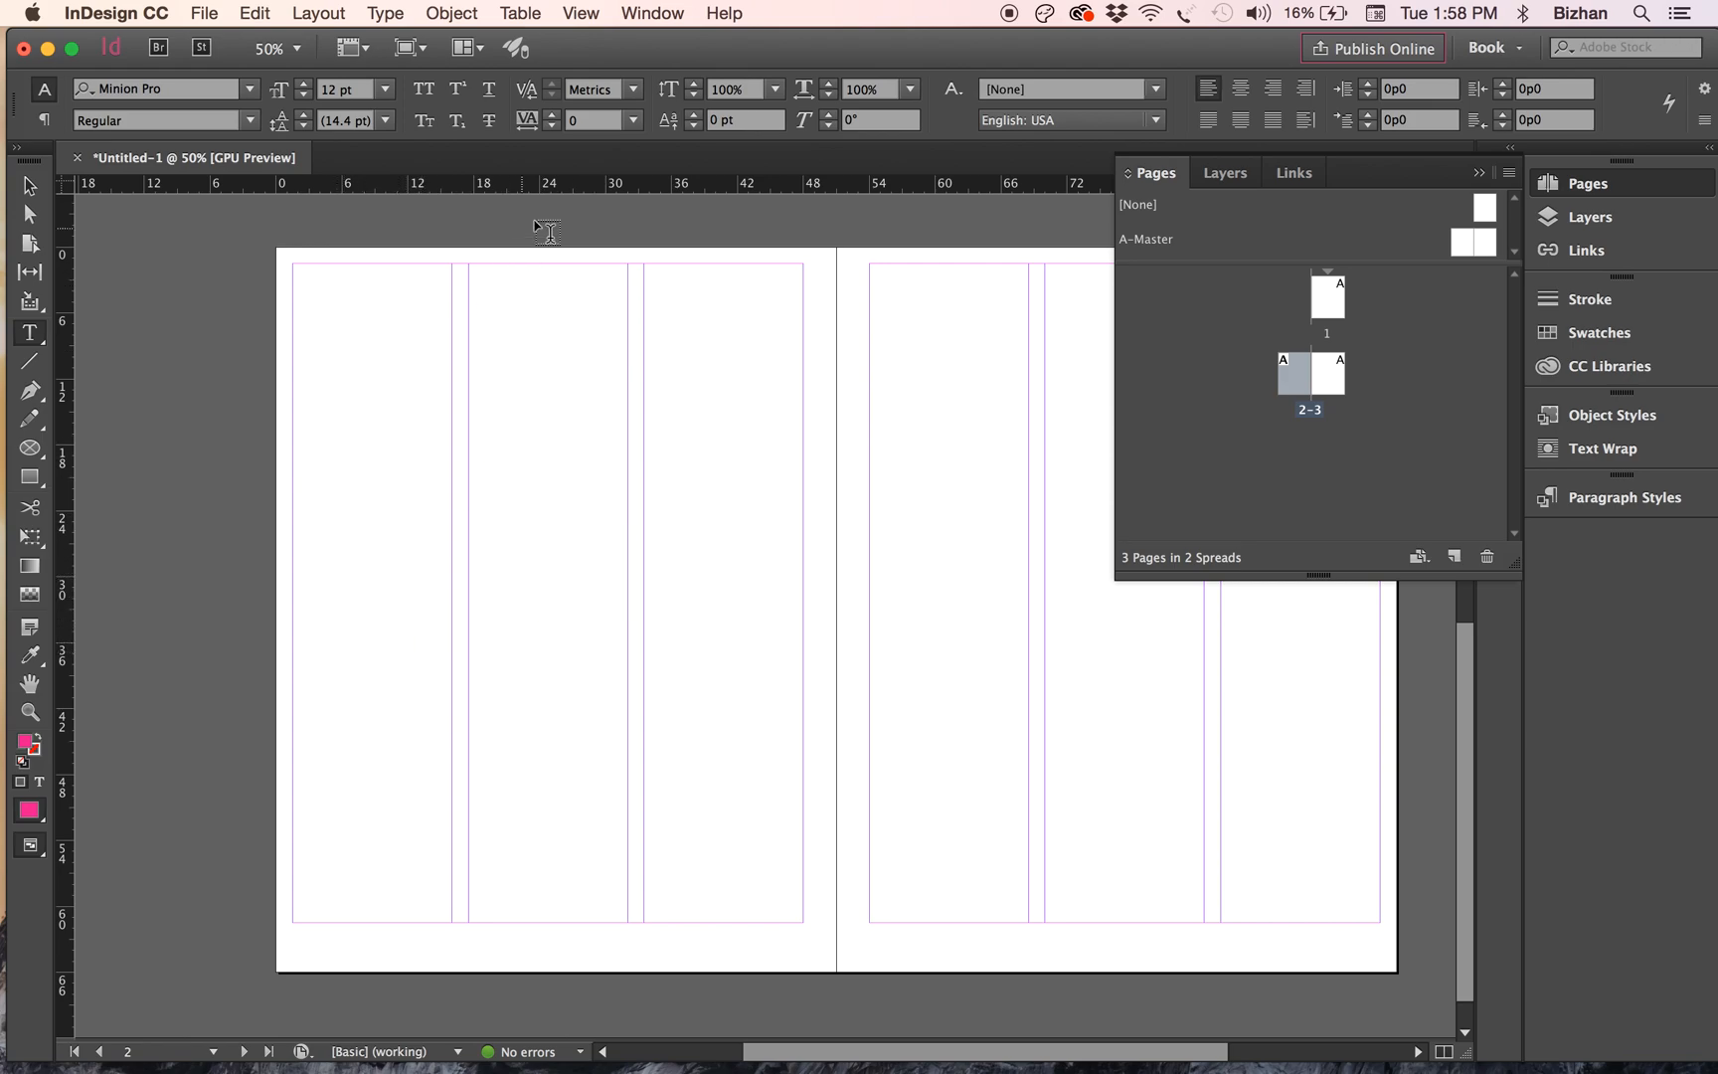
key("l")
mouse_move(292, 306)
left_mouse_down()
mouse_move(462, 539)
mouse_move(458, 669)
left_mouse_up()
left_click_drag(451, 581, 450, 577)
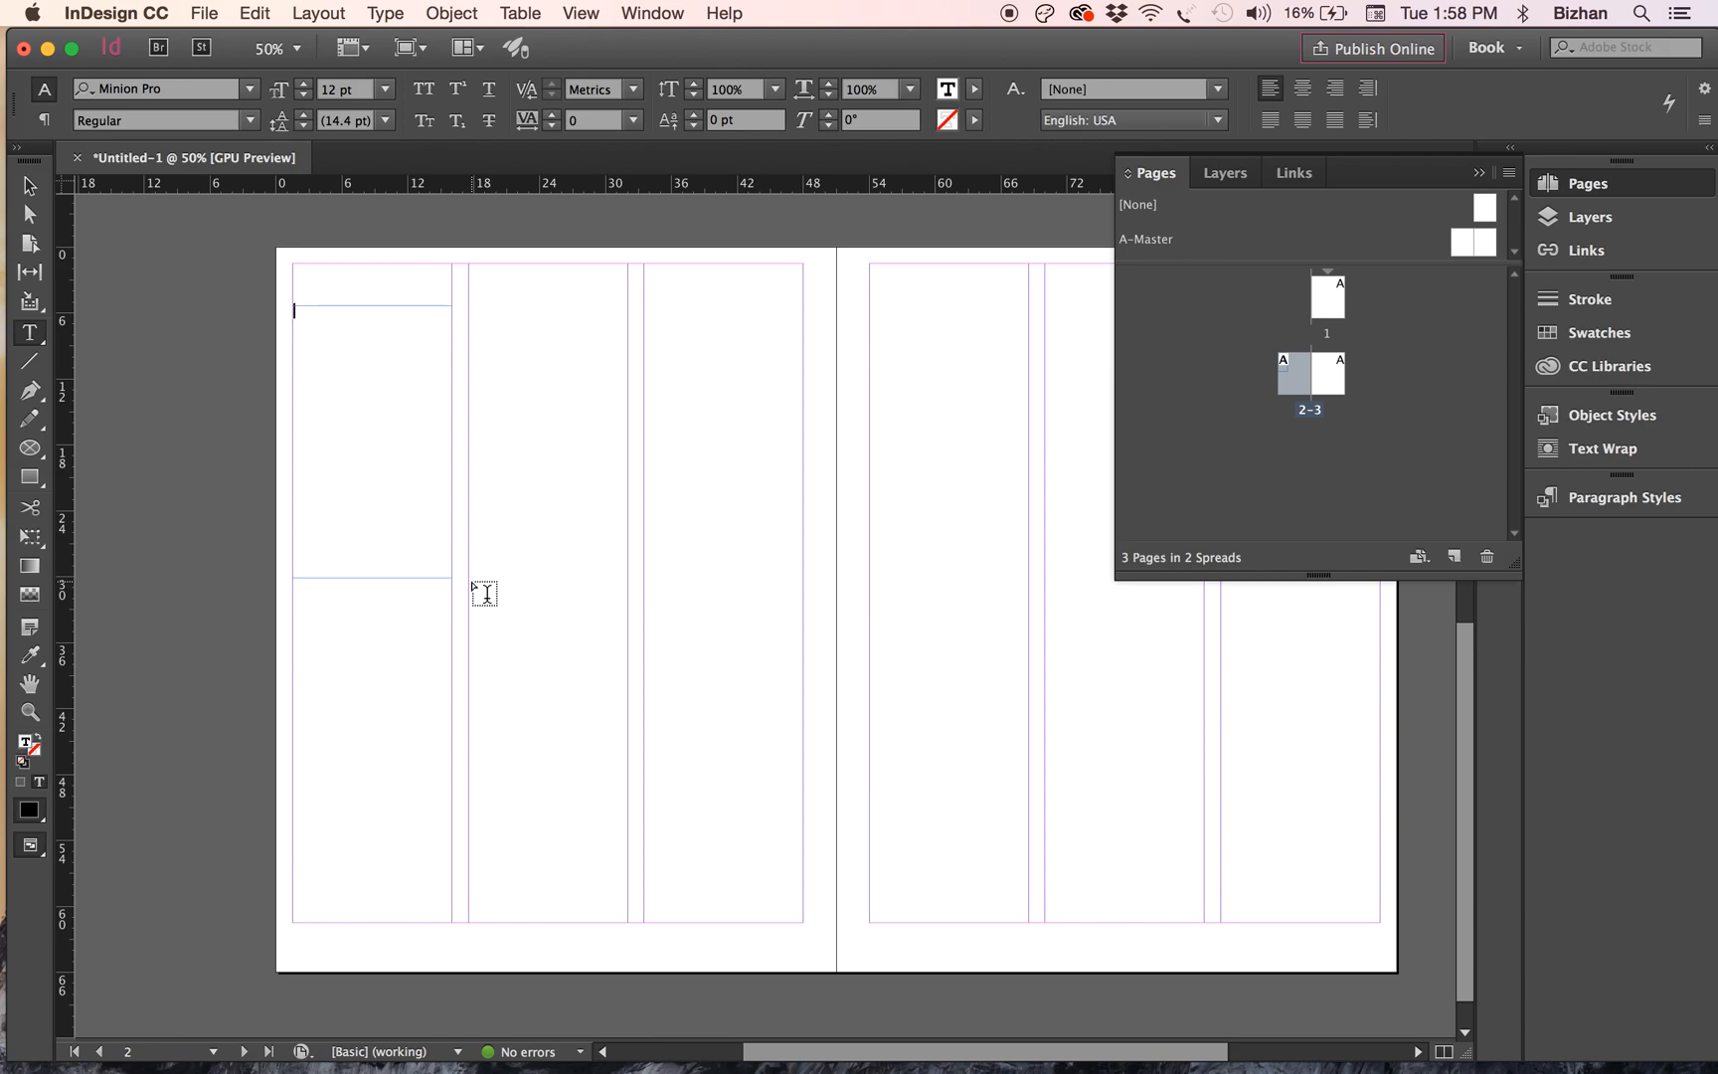
- Enter "Type in the text box." in the new frame and copy the whole sentence
type("Type in the text box.")
key("super+a")
key("super+v")
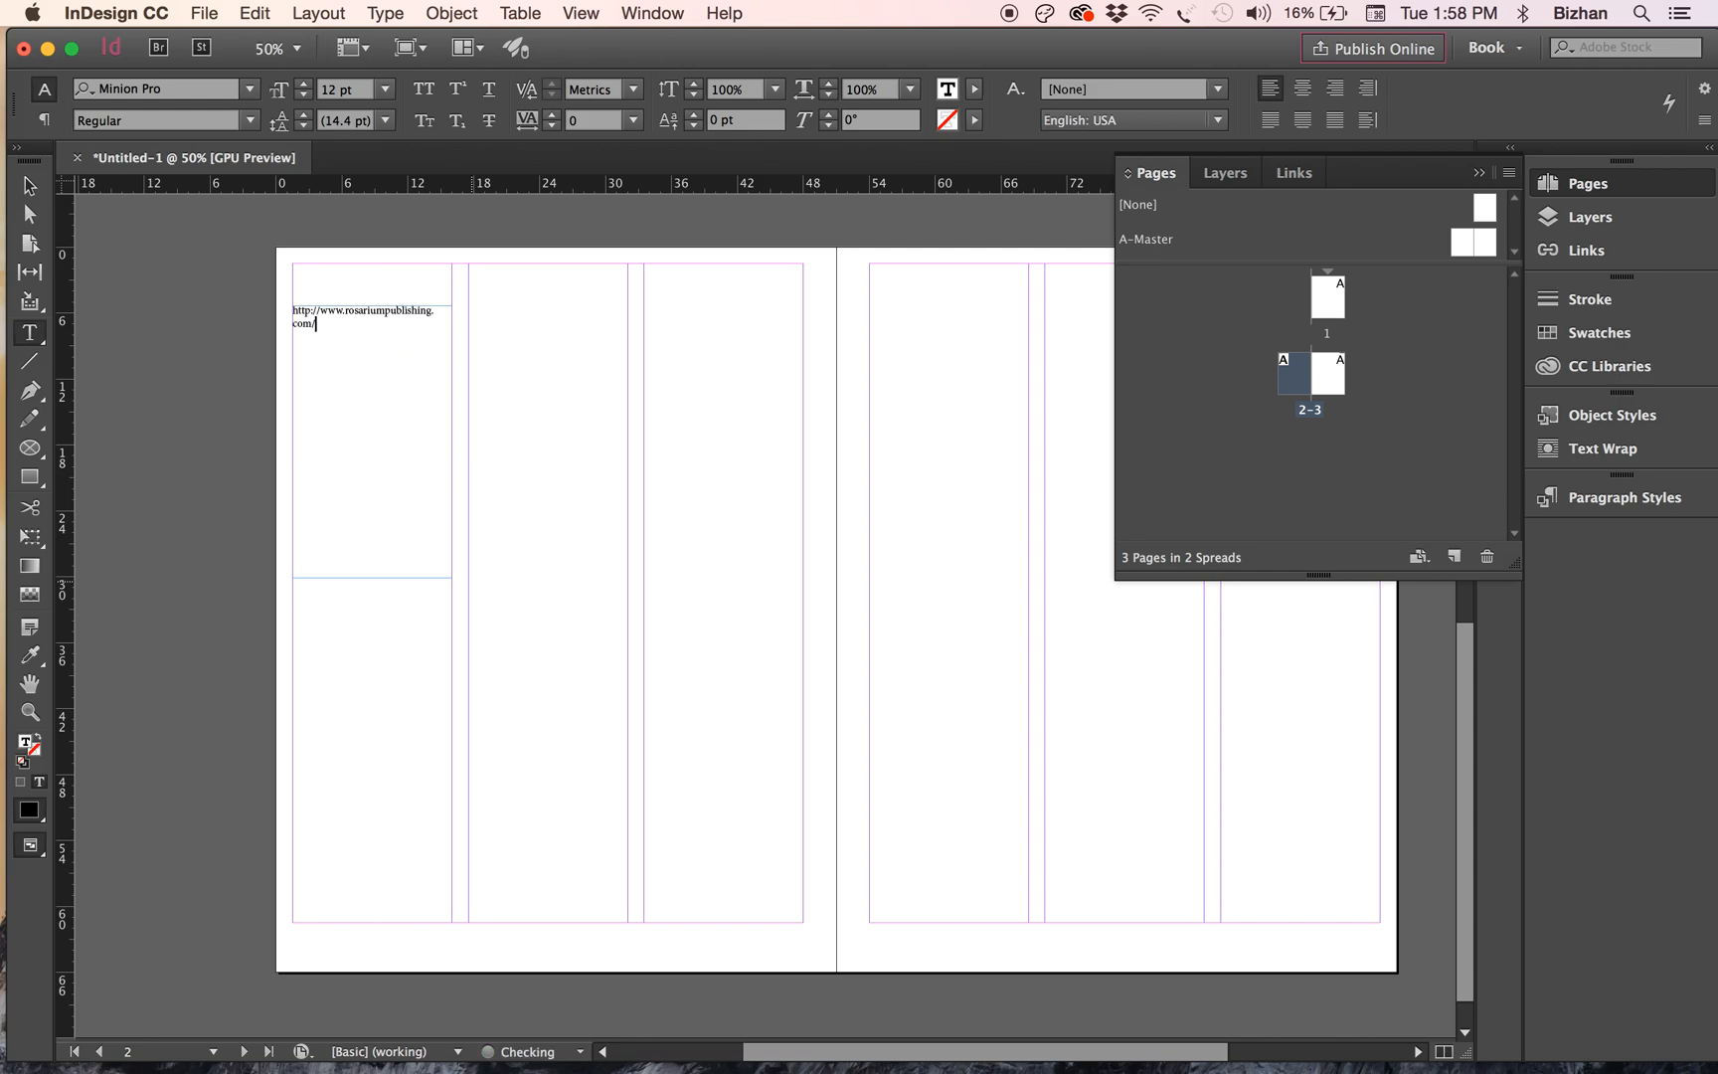
key("super+z")
key("super+c")
- Paste the copied sentence repeatedly until the text nearly fills the frame on page 2
key("super+v")
key("super+v")
key("super+v")
key("super+v")
key("super+v")
key("super+v")
key("super+v")
key("super+v")
key("super+v")
key("super+v")
key("super+v")
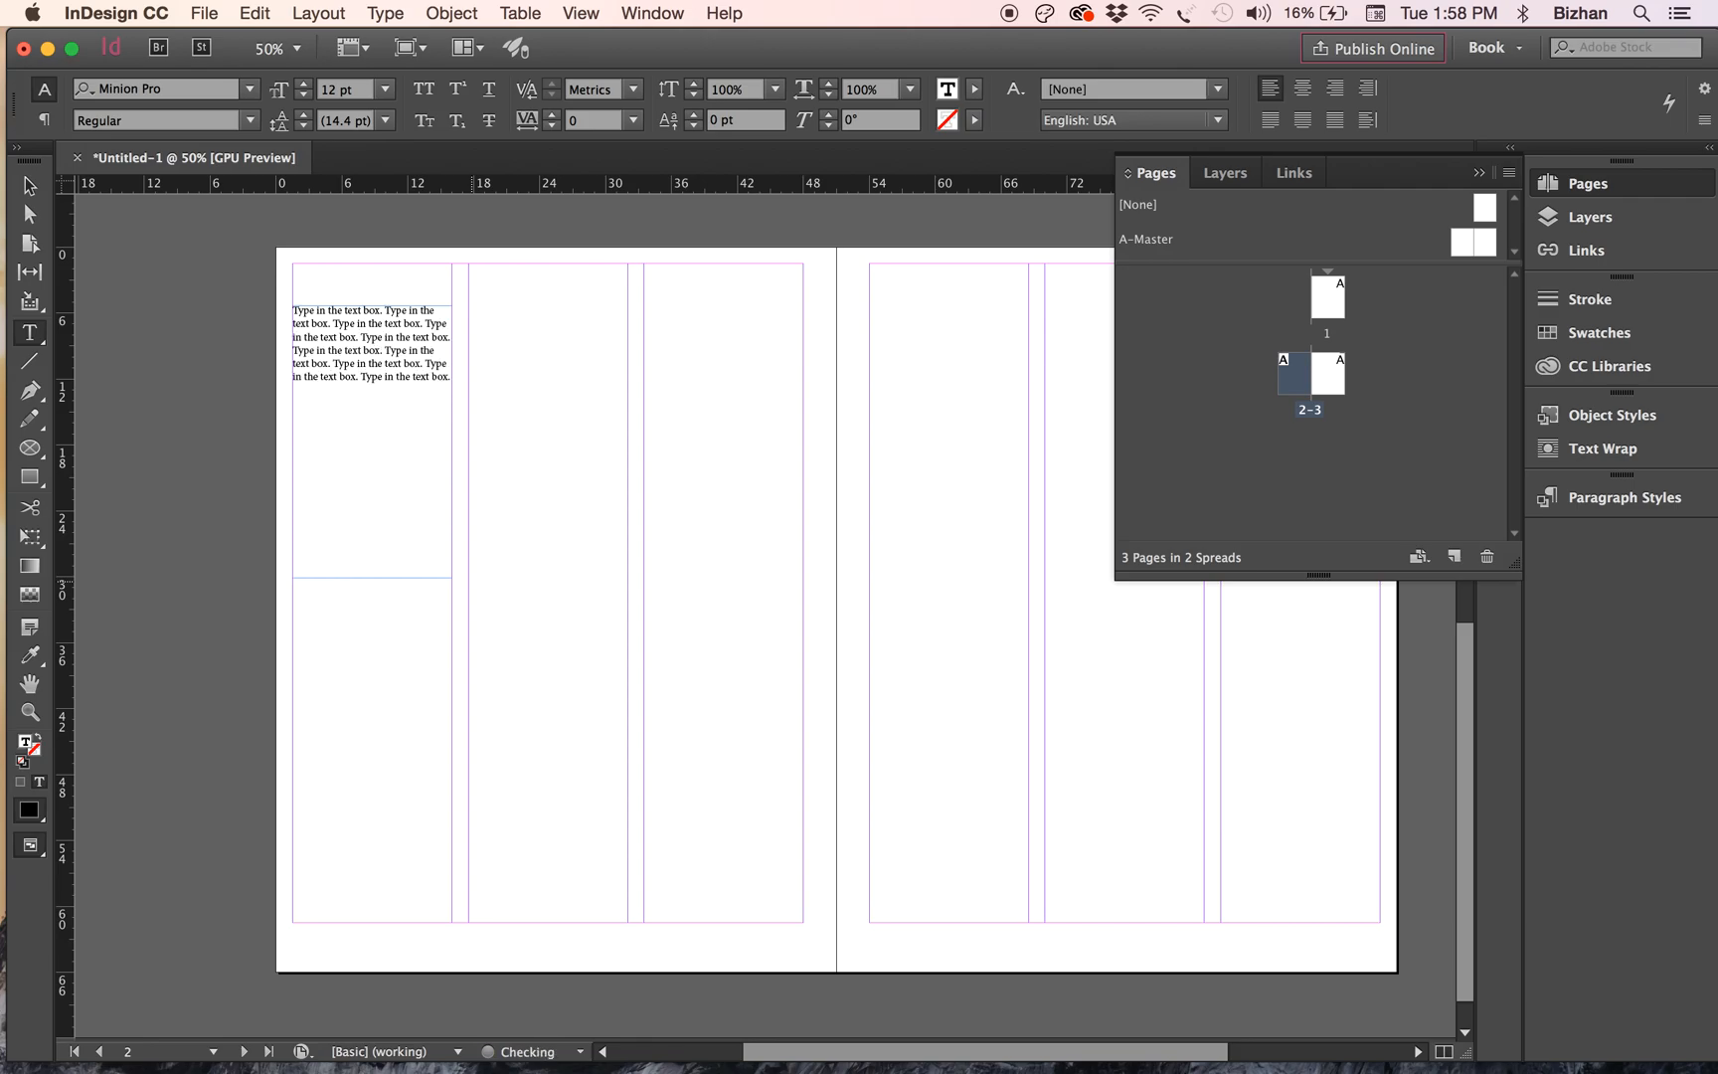
key("super+v")
key("super+v")
key("super+v")
key("super+v")
key("super+v")
key("super+v")
key("super+v")
key("super+v")
key("super+v")
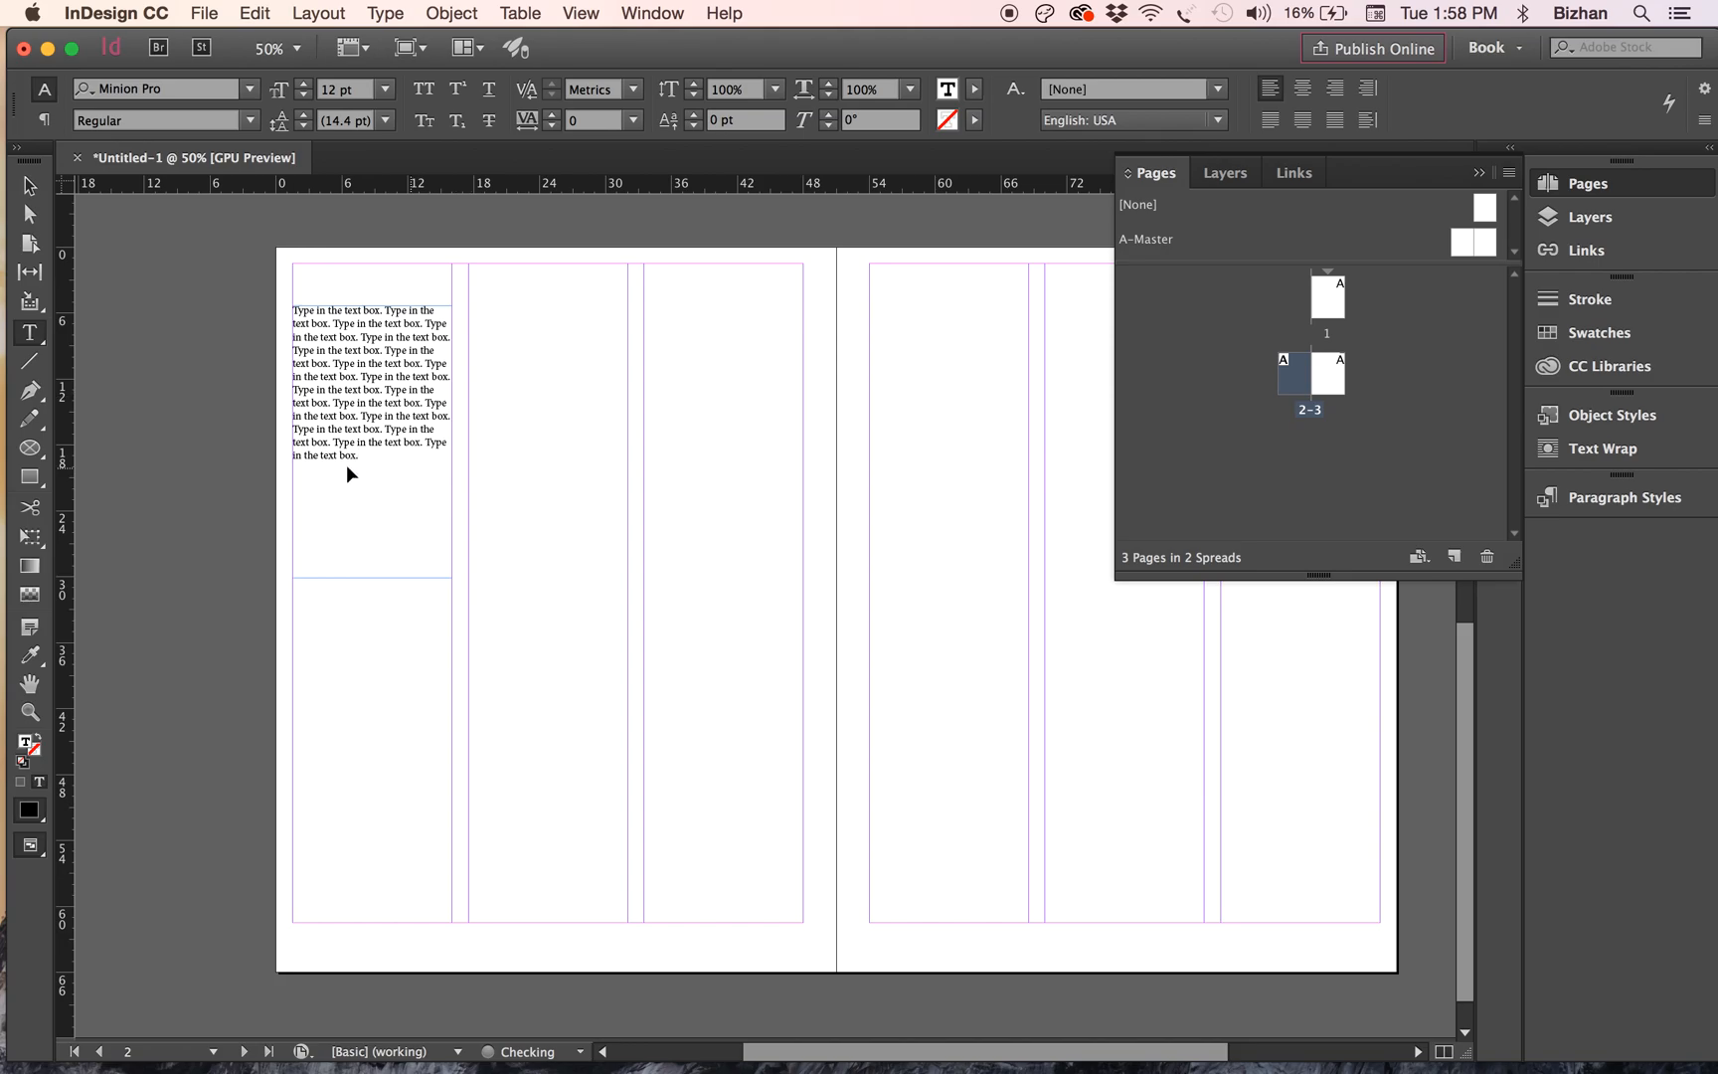
key("super+v")
key("super+v")
key("super+v")
key("super+v")
key("super+v")
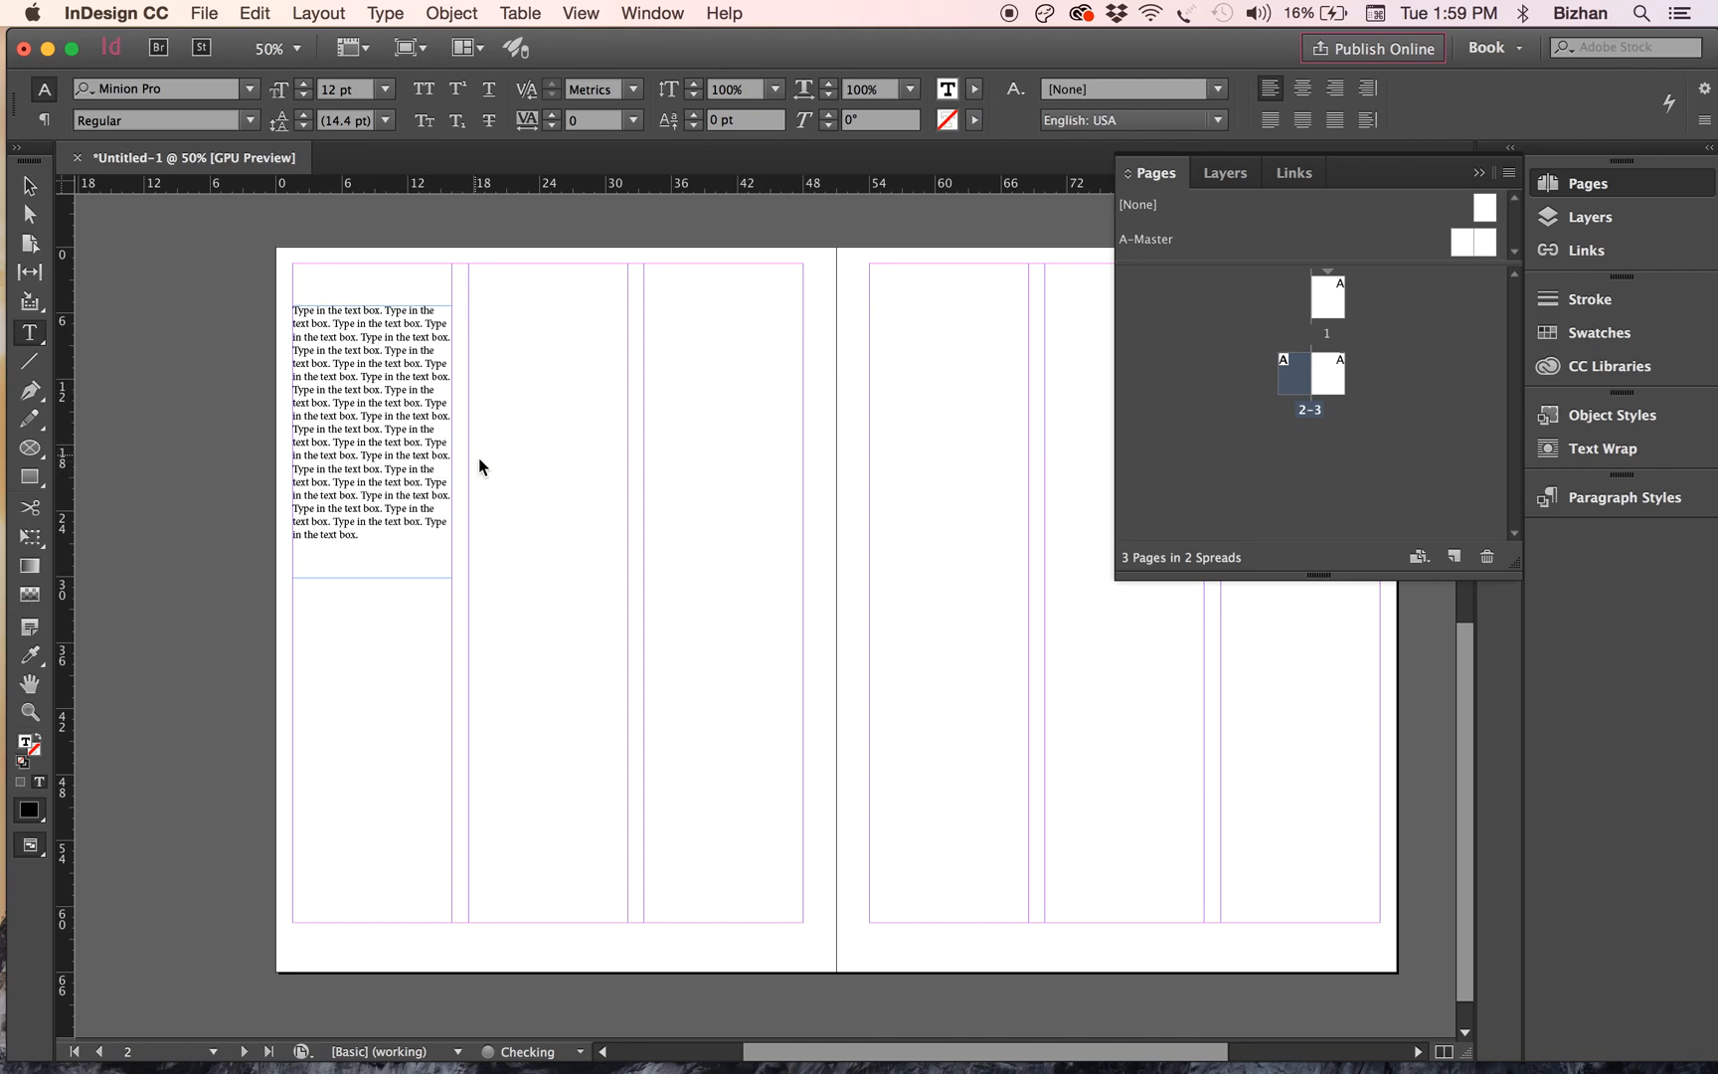
- Select the text frame as an object and examine the Grids & Guides options for snapping and smart guides
left_click(30, 186)
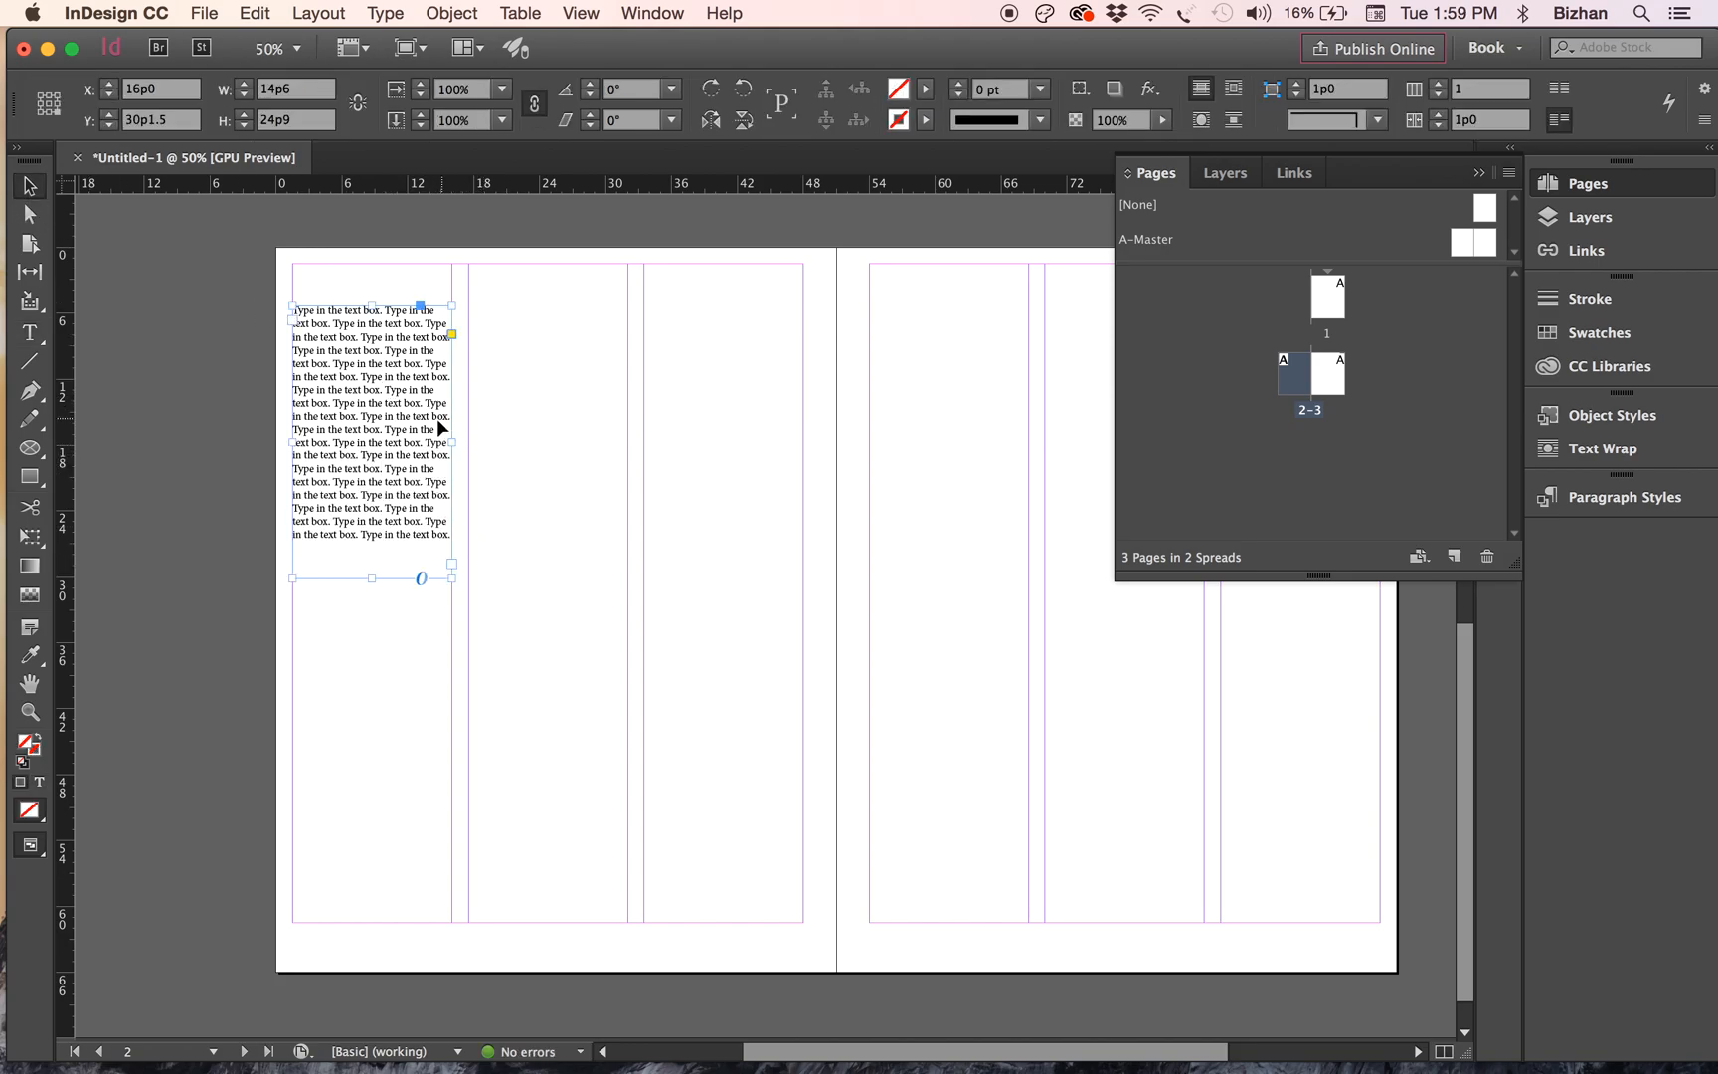
mouse_move(451, 441)
left_mouse_down()
mouse_move(628, 442)
mouse_move(451, 442)
left_mouse_up()
left_click(580, 12)
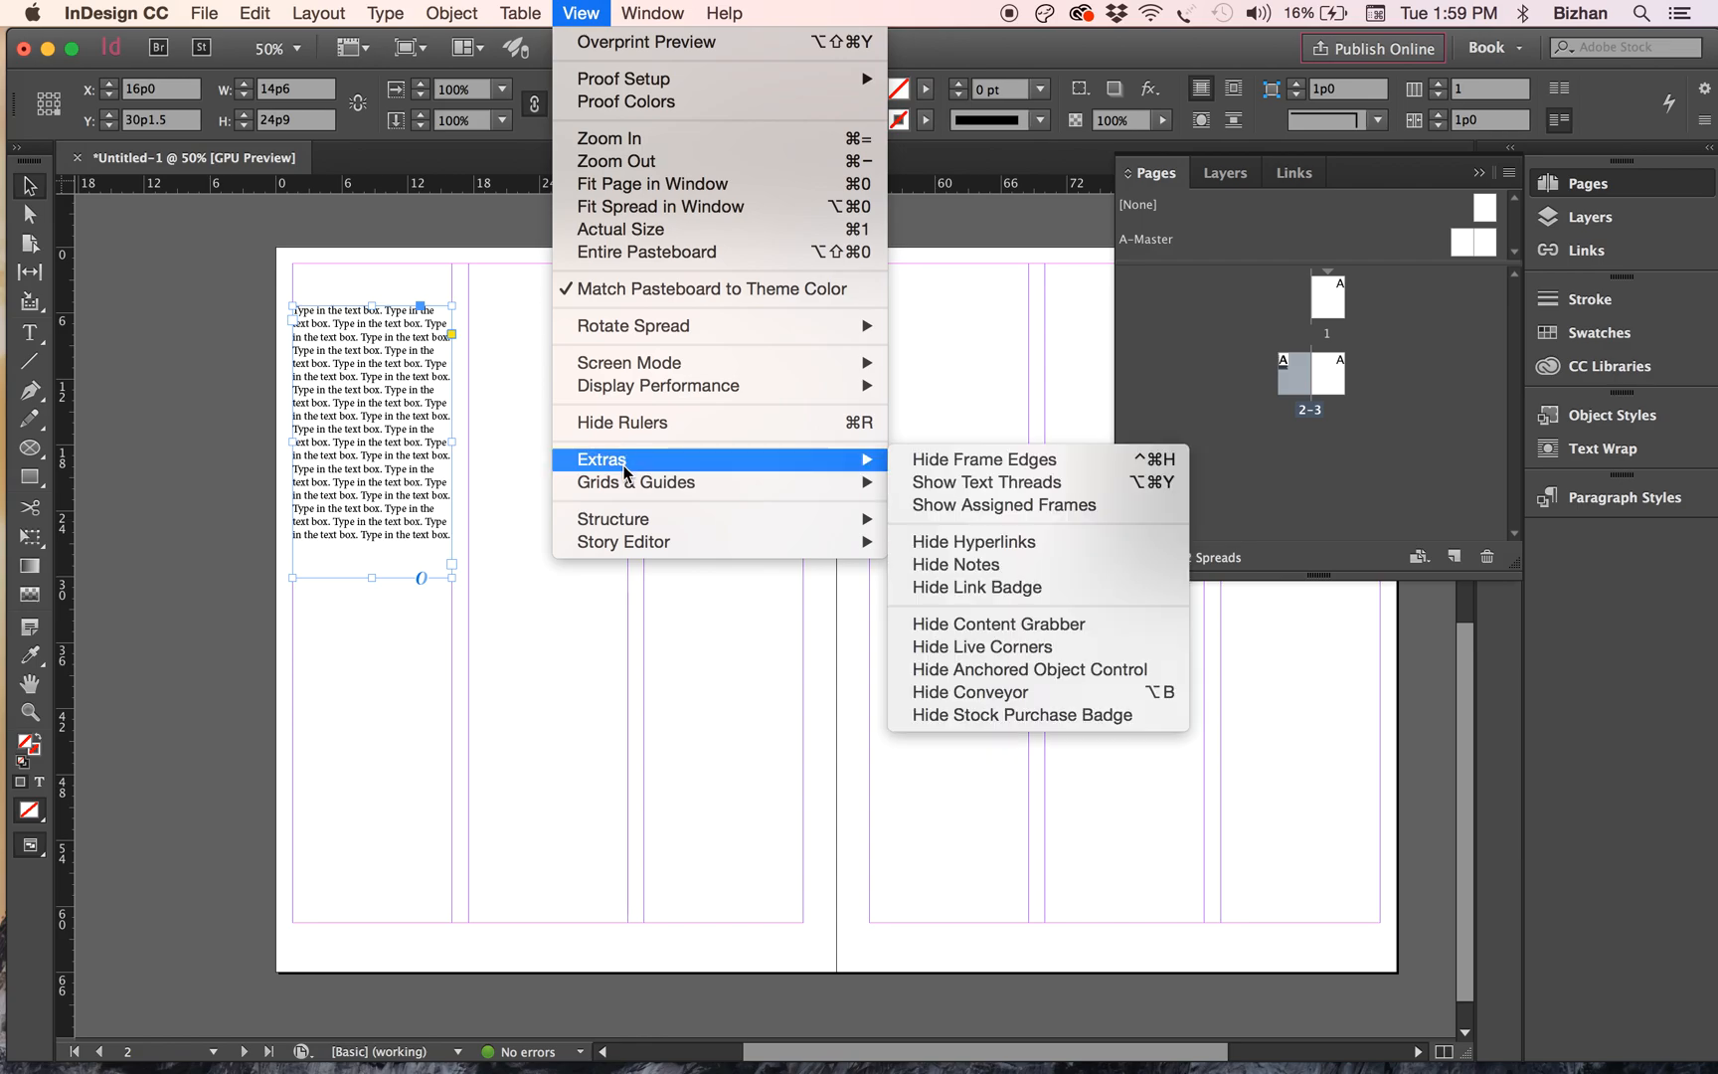
mouse_move(629, 487)
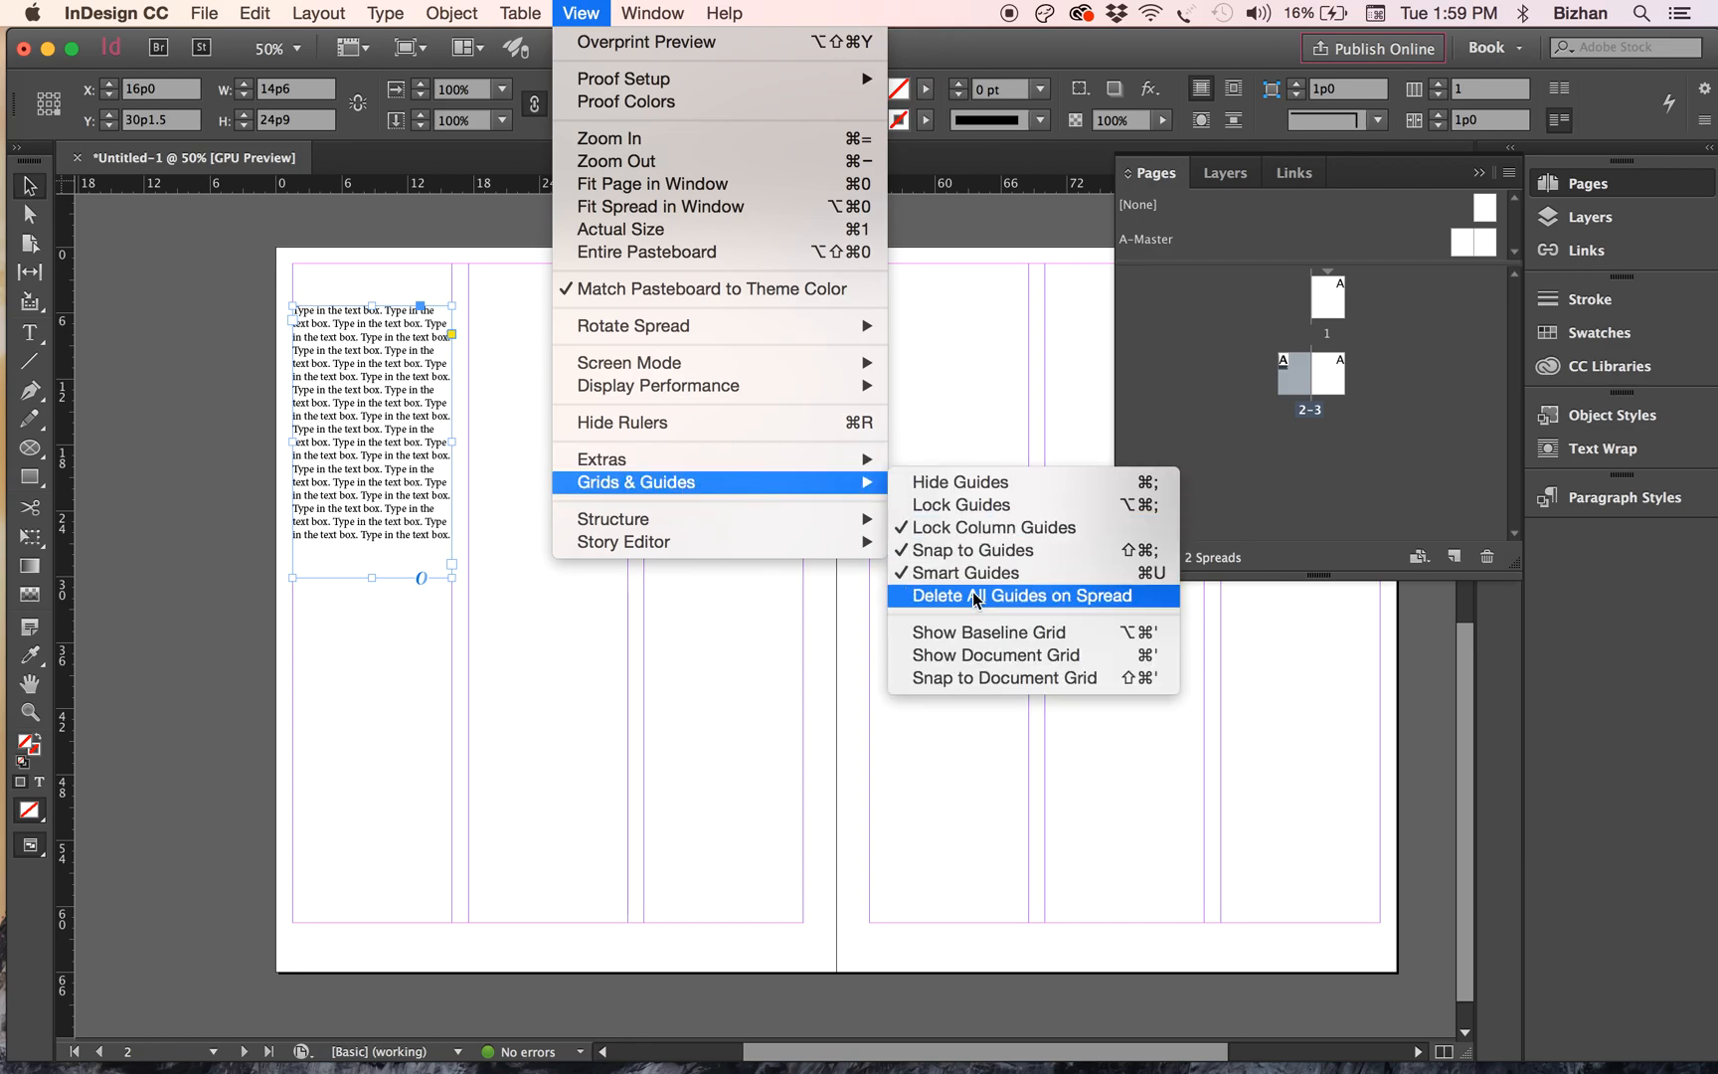
left_click(442, 673)
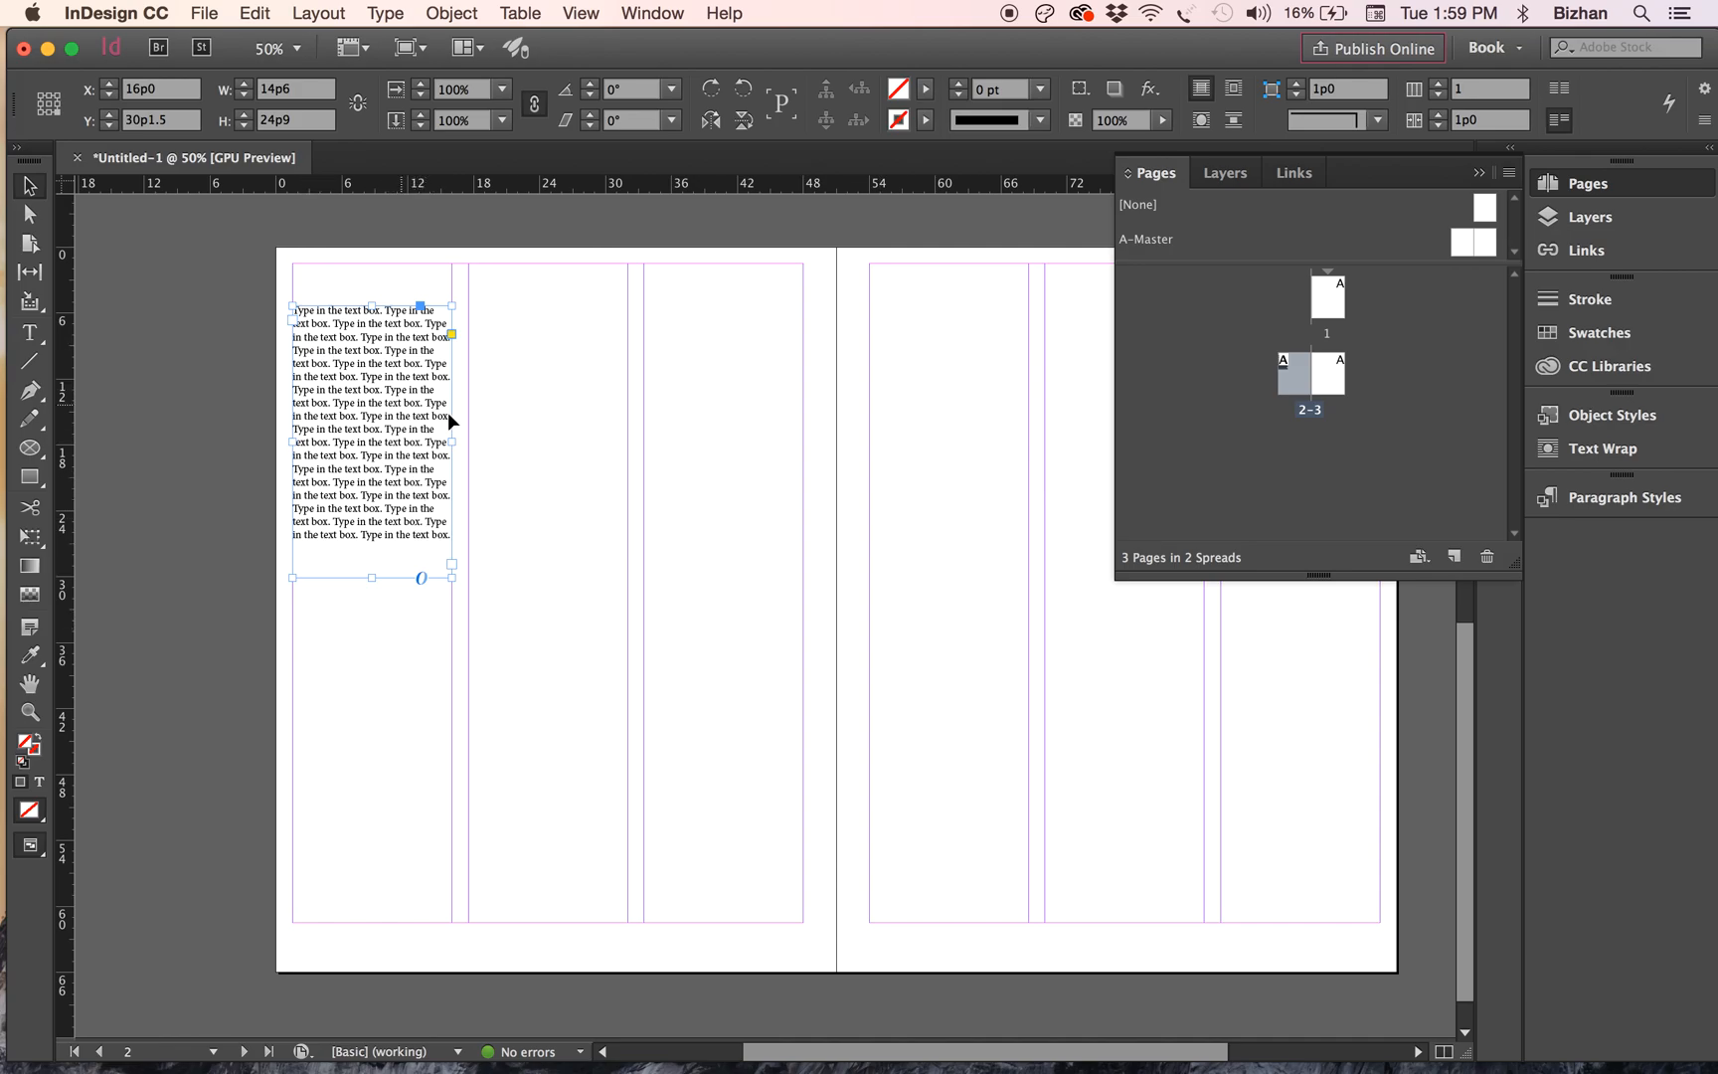
- Place the text cursor in the frame, bring up the Character panel, and collapse it and the Pages panel
double_click(355, 450)
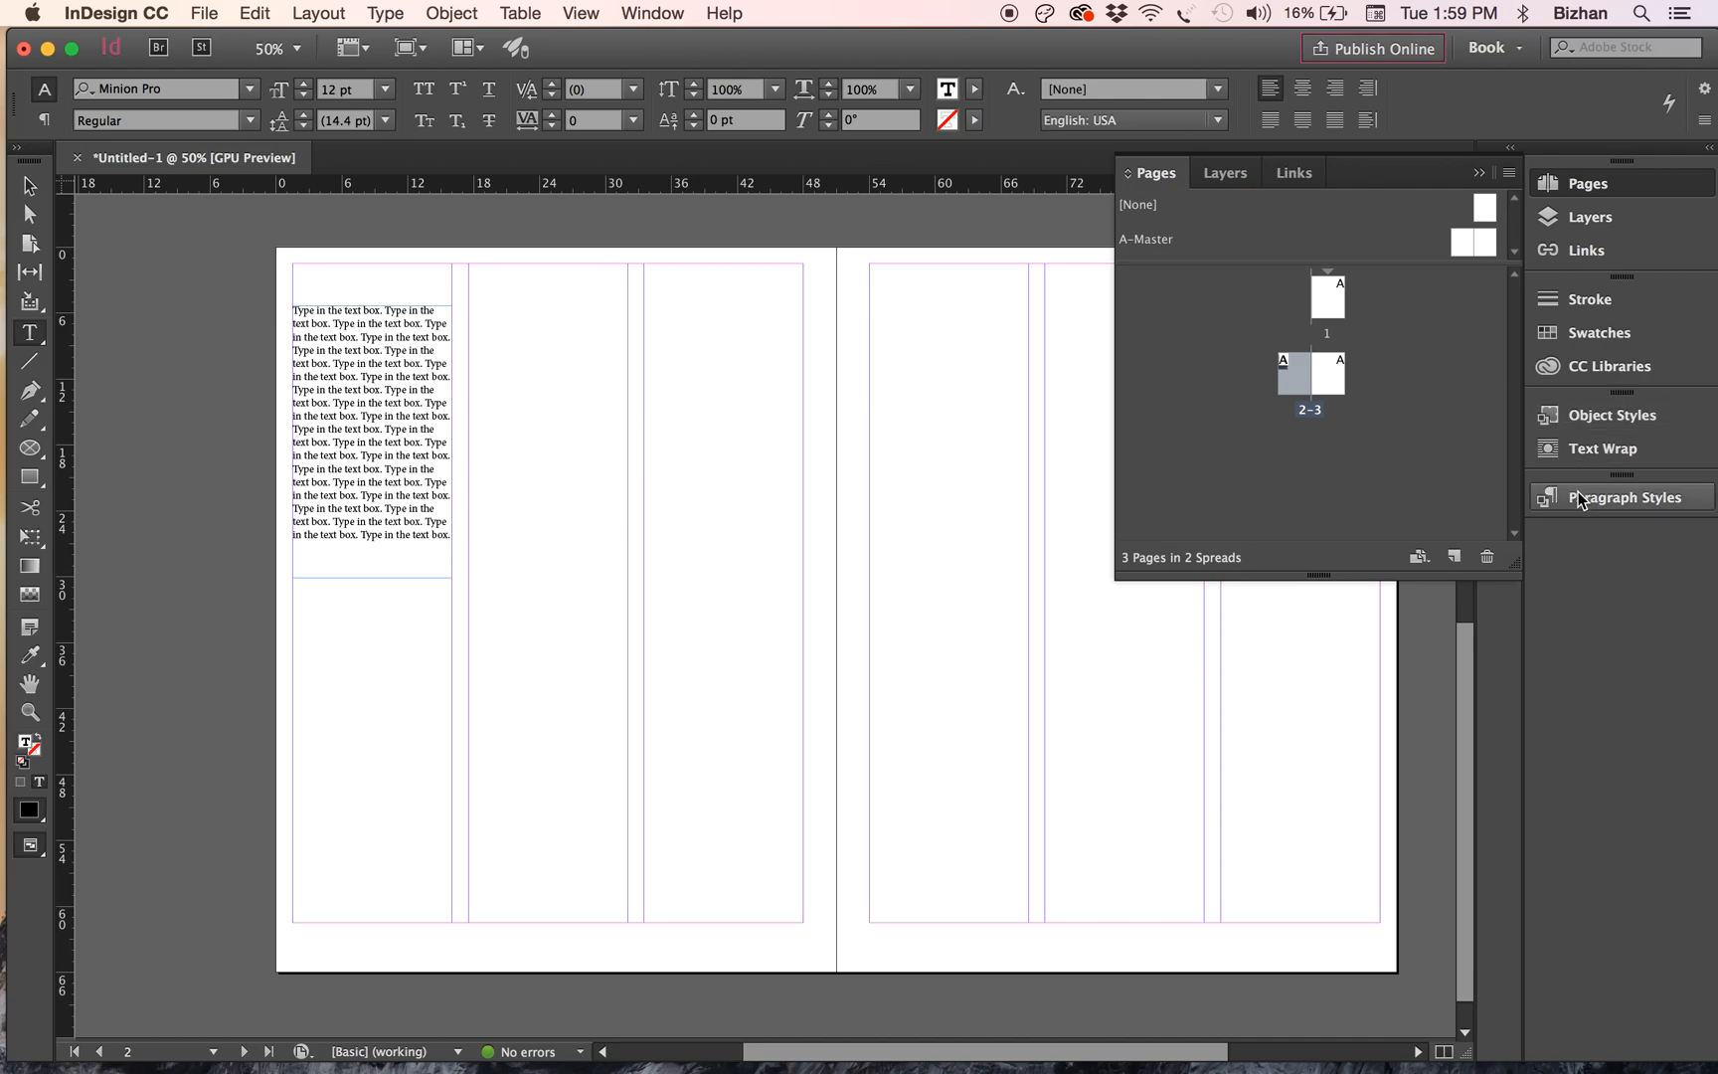
key("super+t")
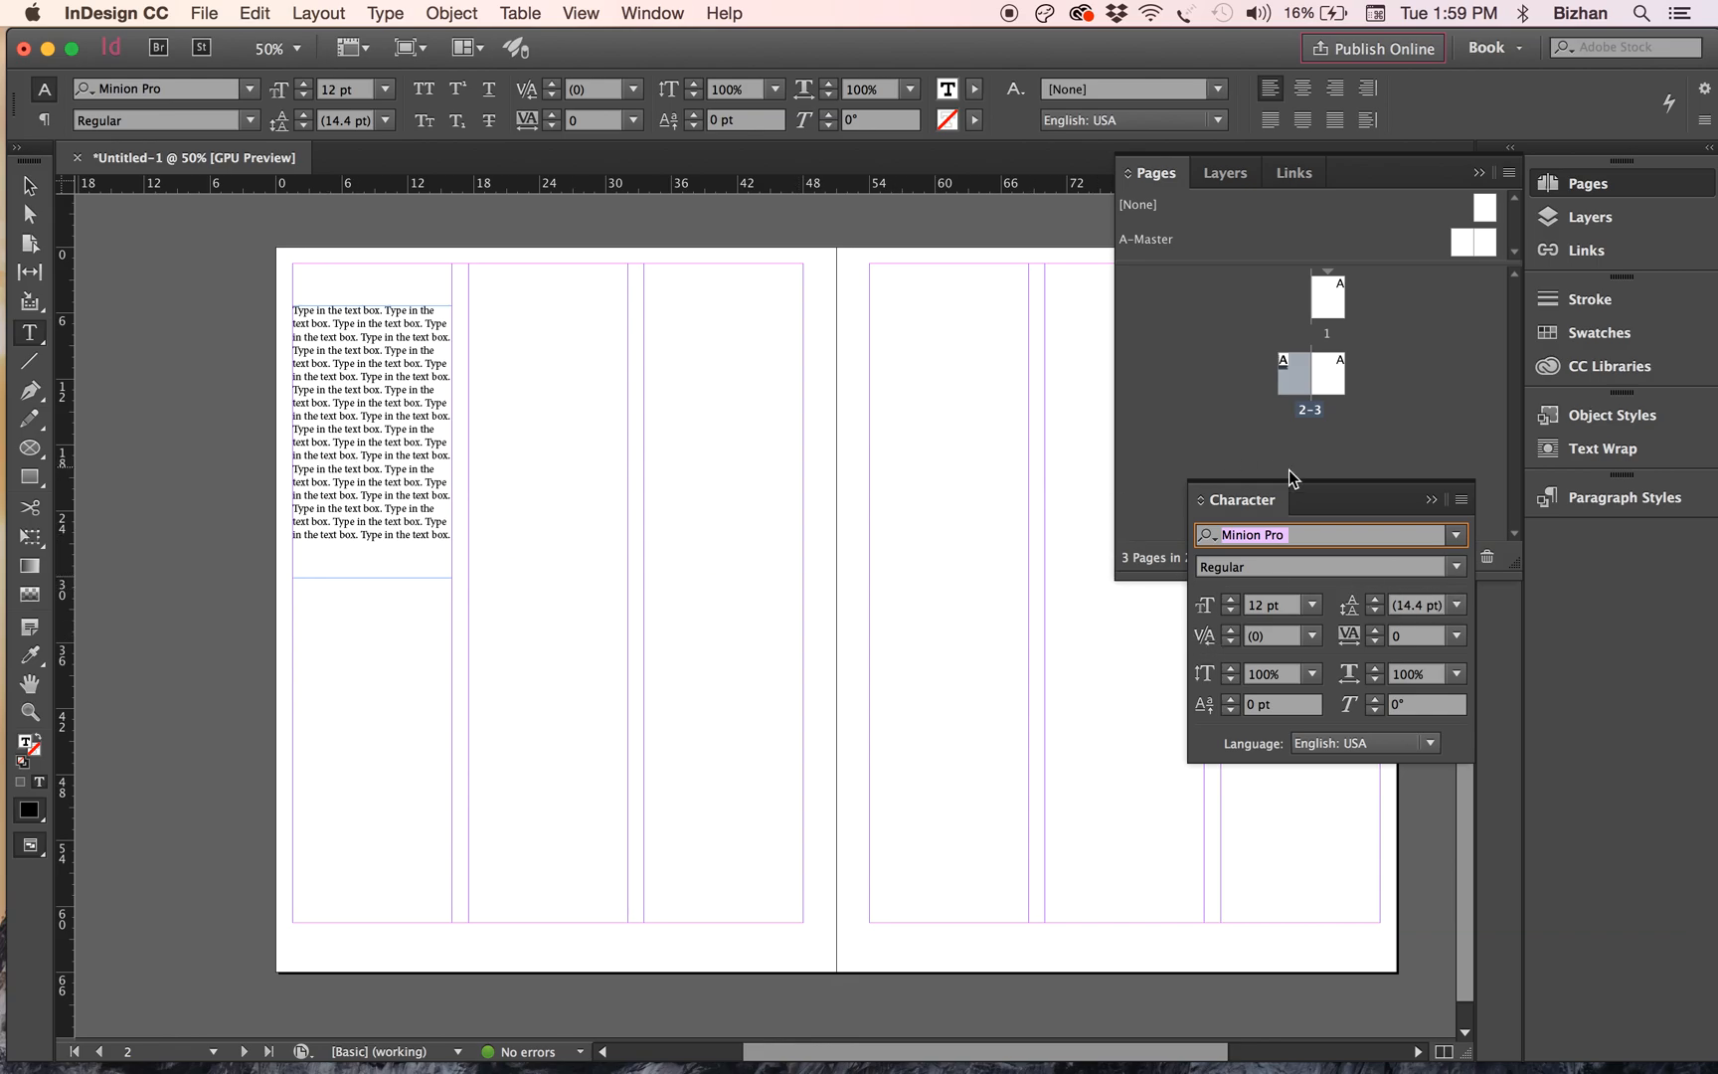
left_click(1431, 500)
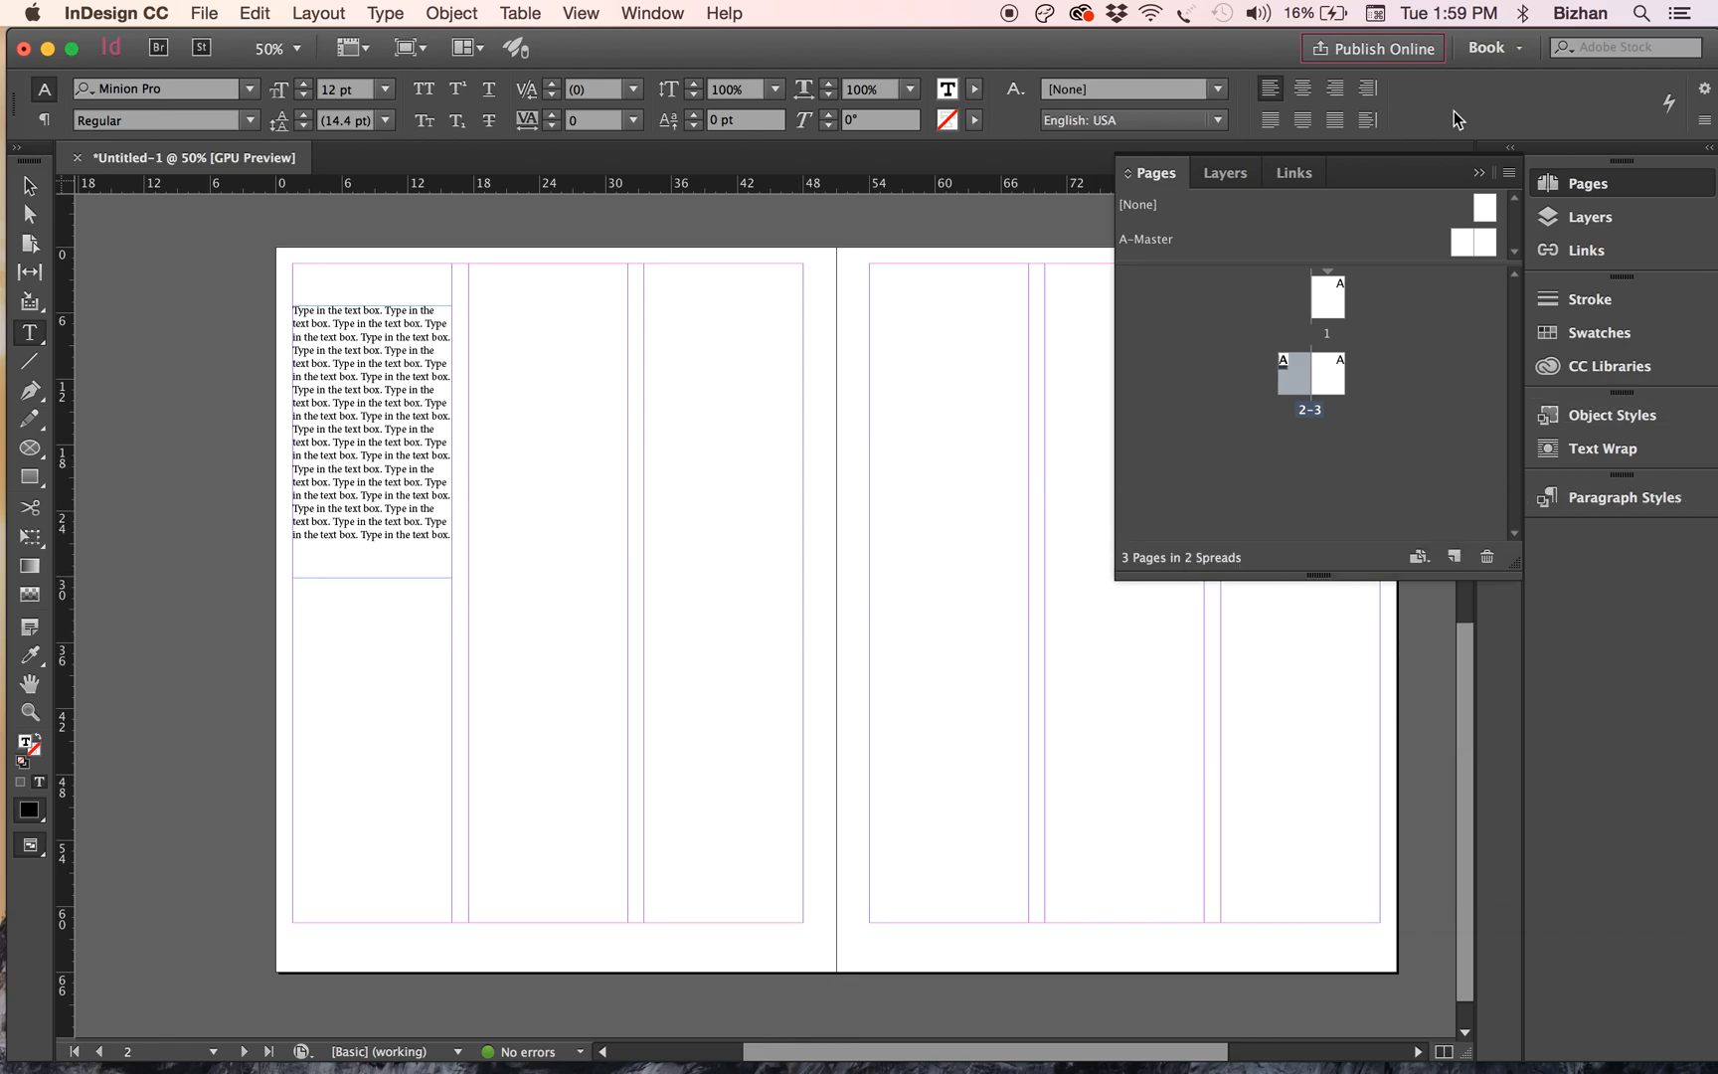
left_click(1479, 172)
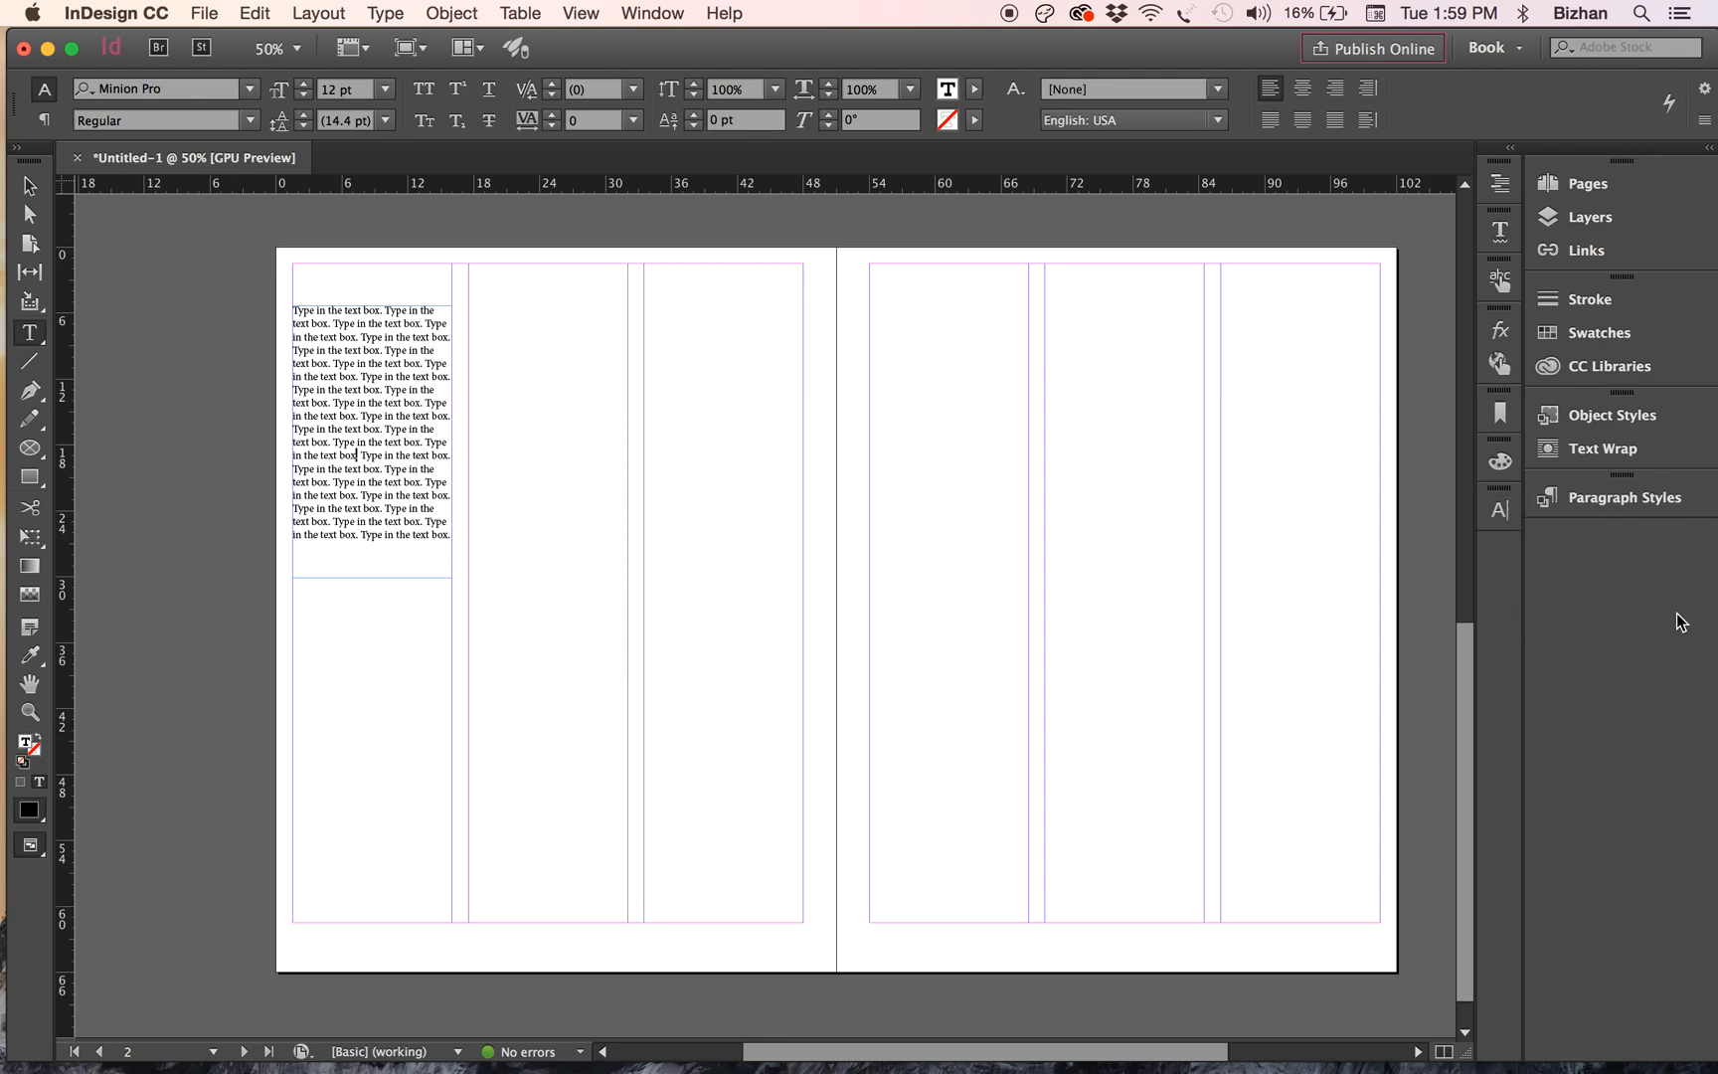
left_click(1509, 515)
left_click(1511, 516)
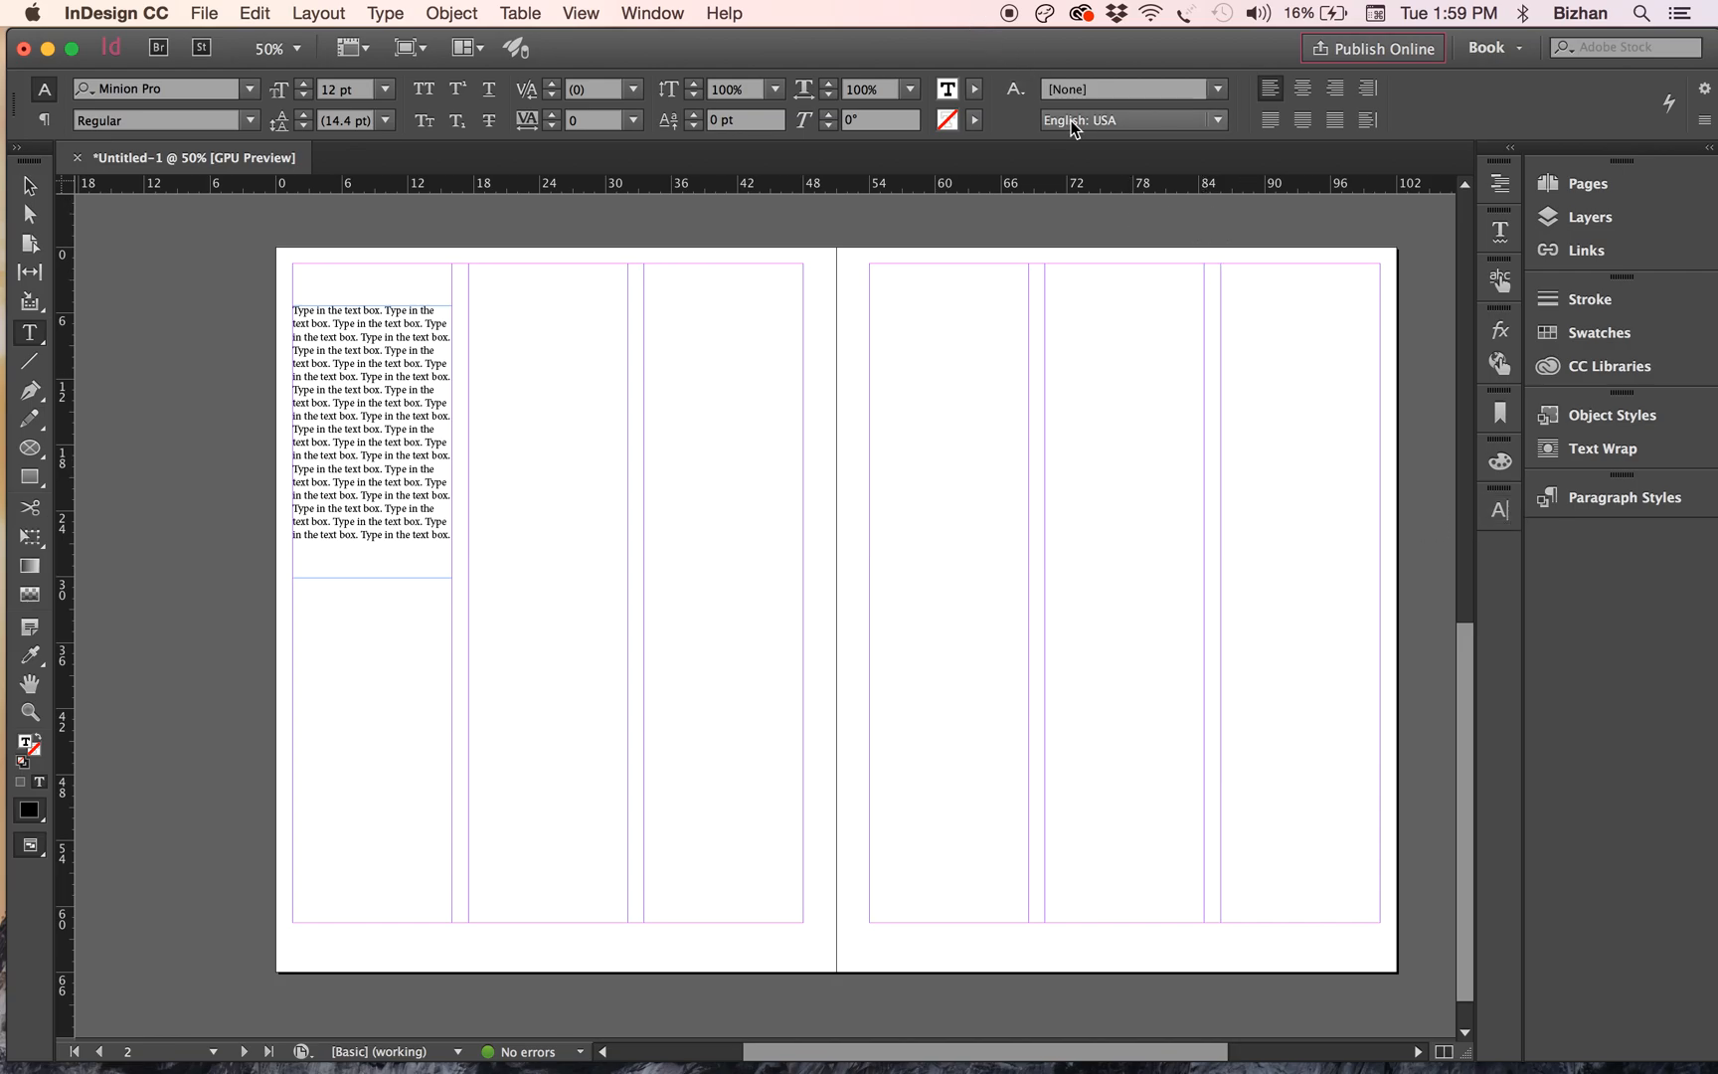
- Open the Character Styles panel and dock it below Paragraph Styles
left_click(656, 13)
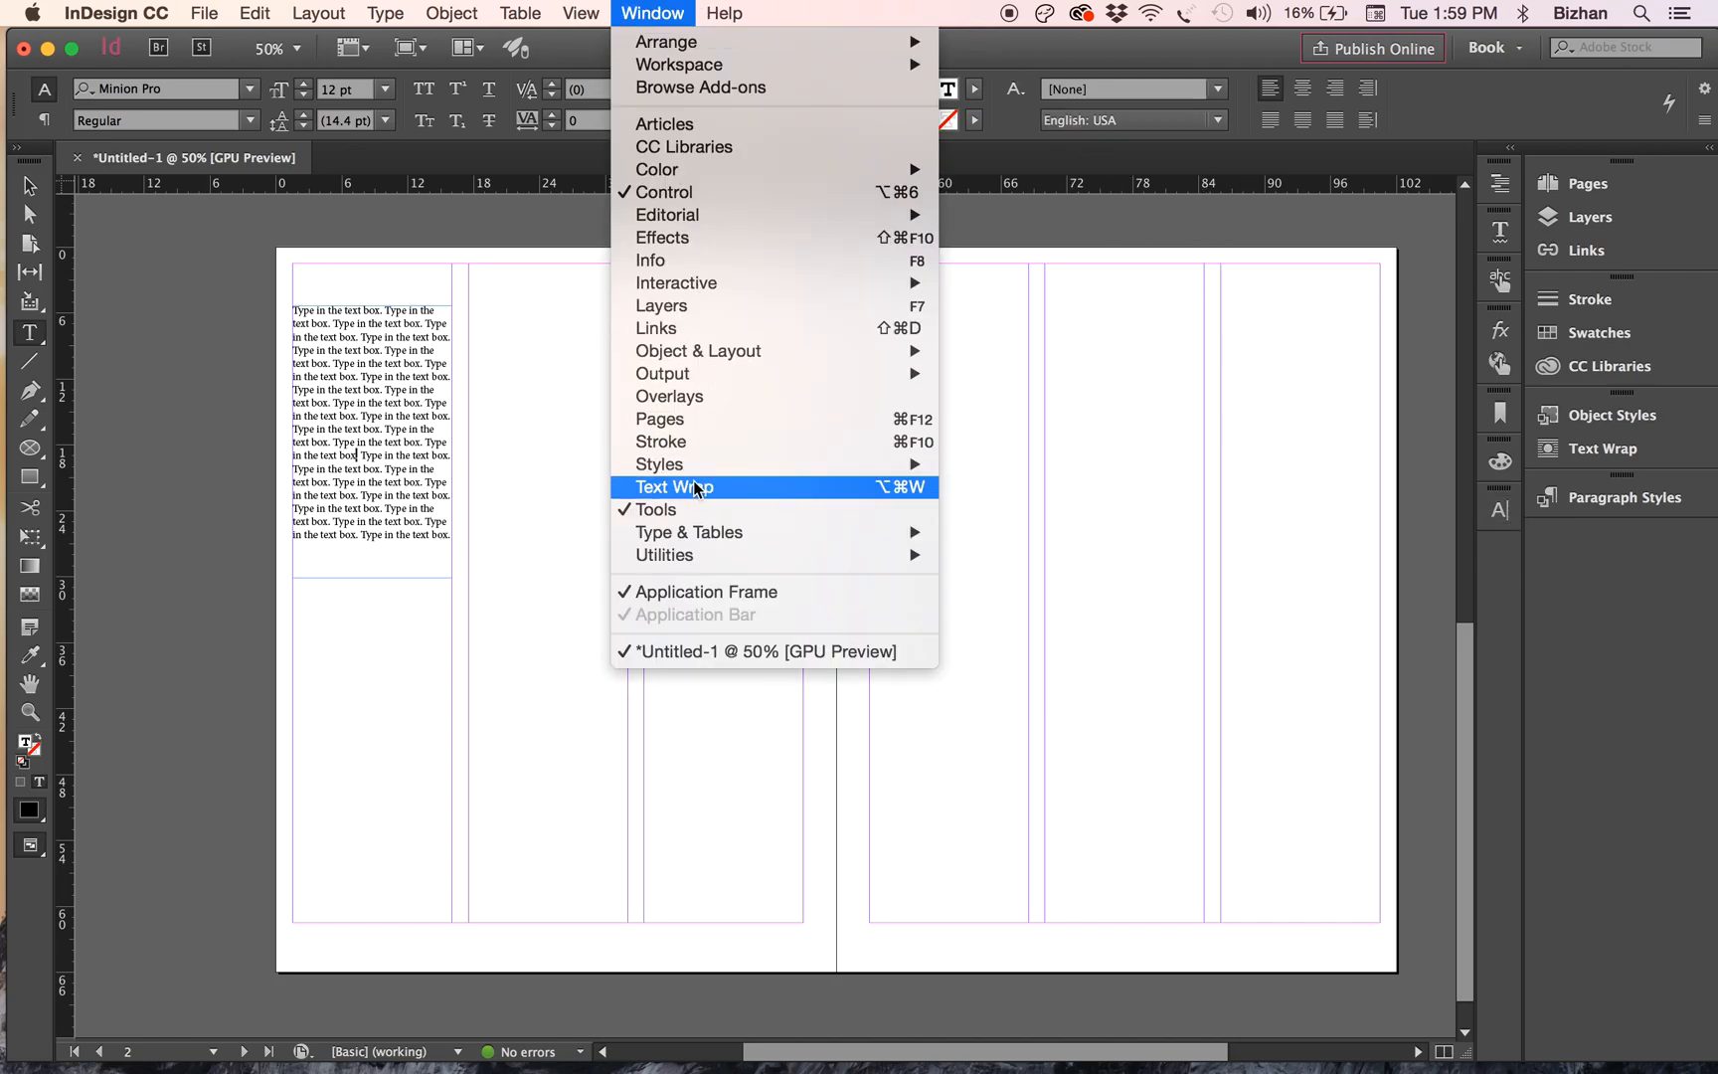
mouse_move(692, 471)
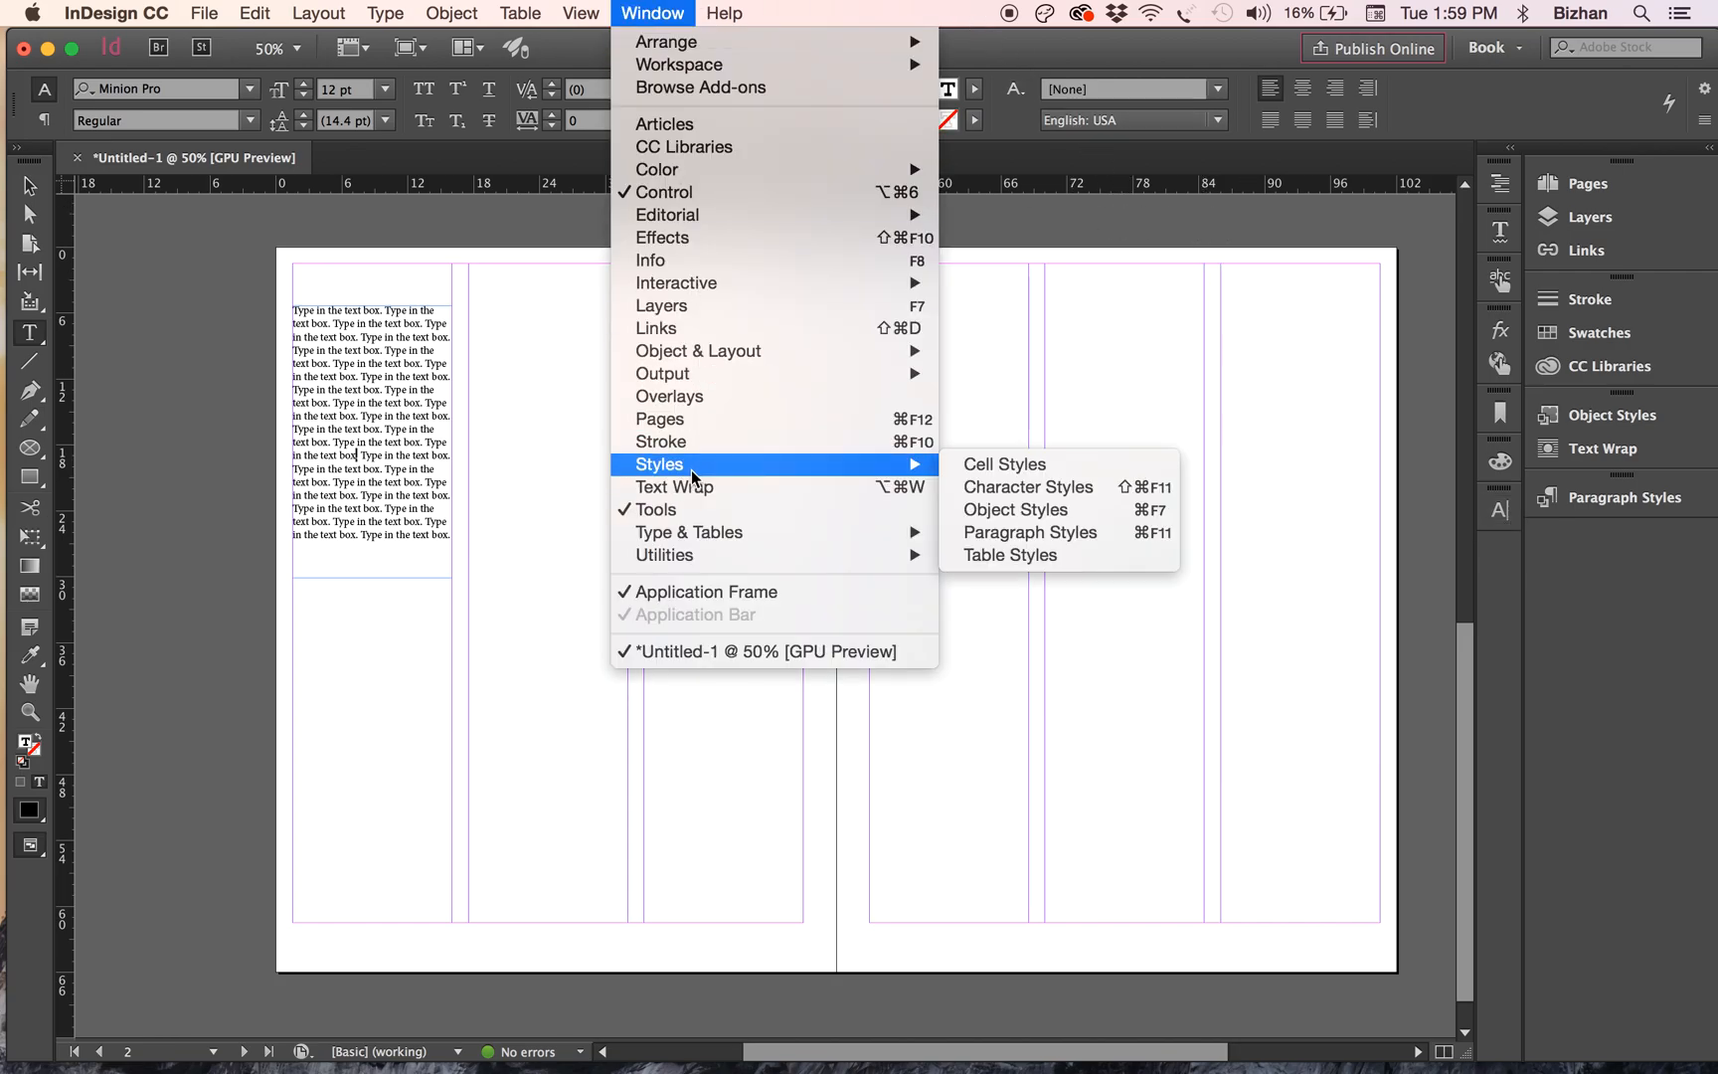
left_click(1061, 492)
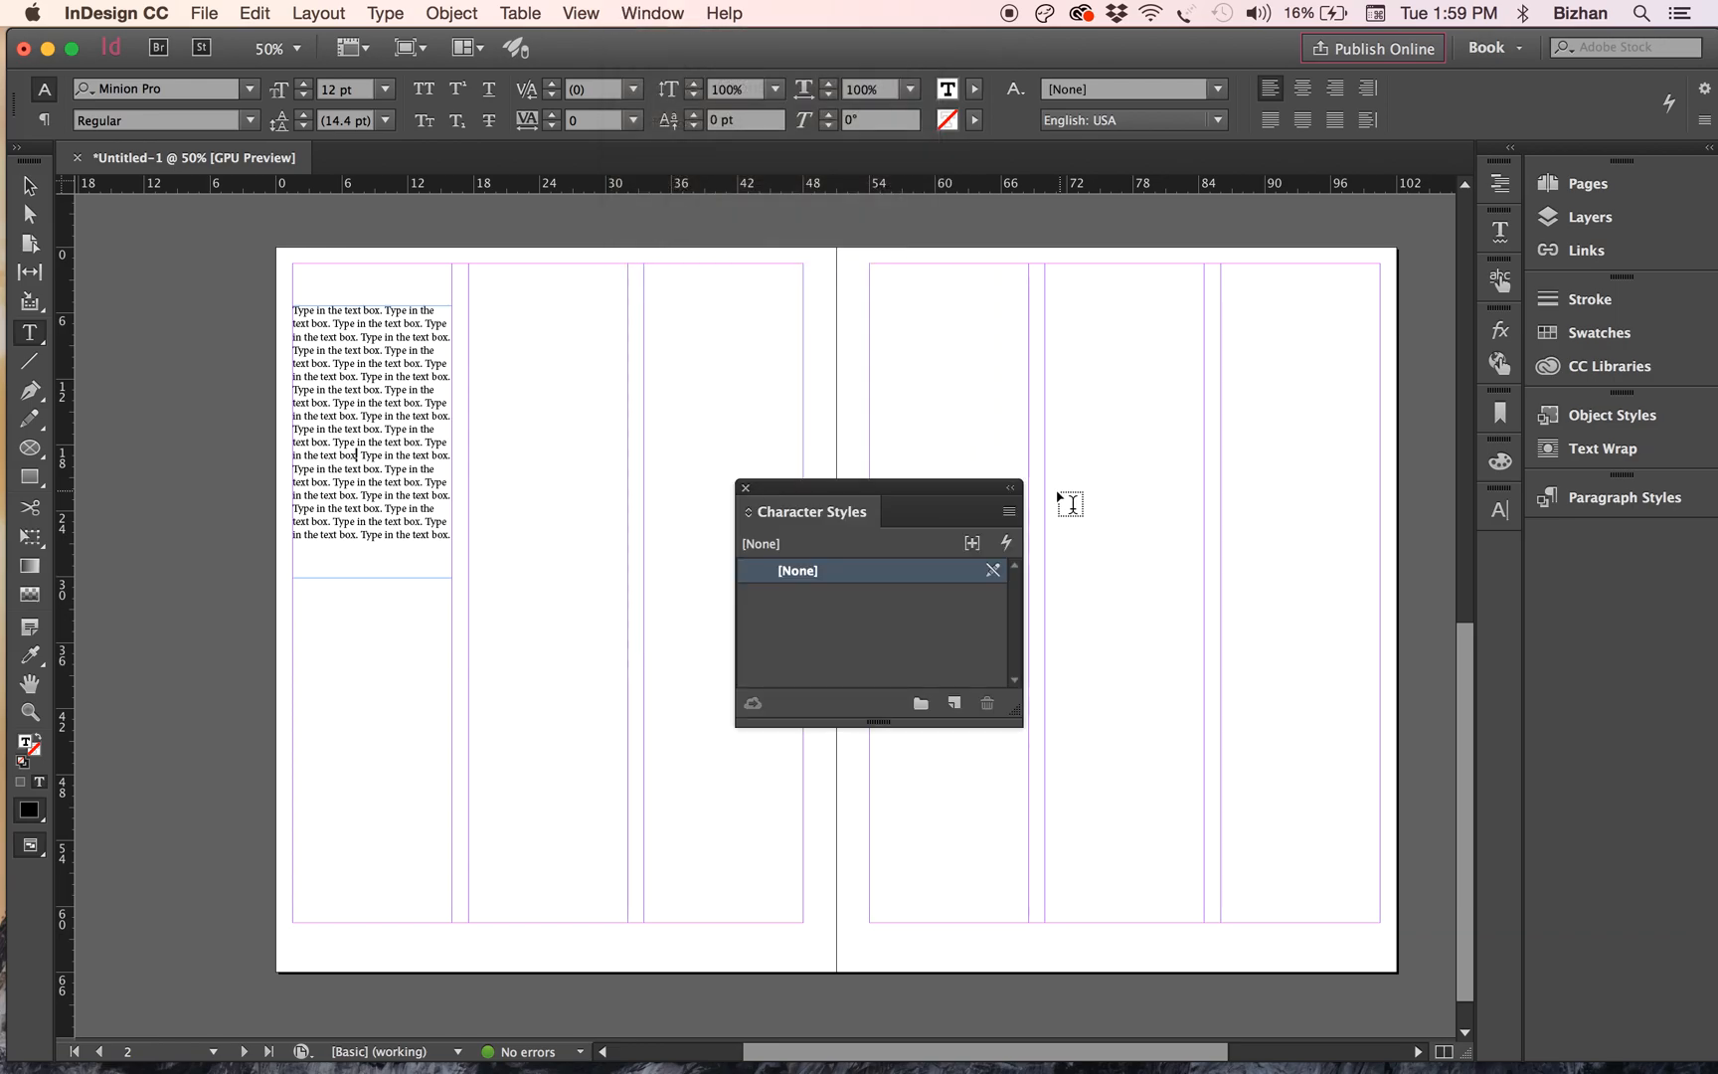
left_click_drag(907, 481, 1566, 553)
left_click(1565, 550)
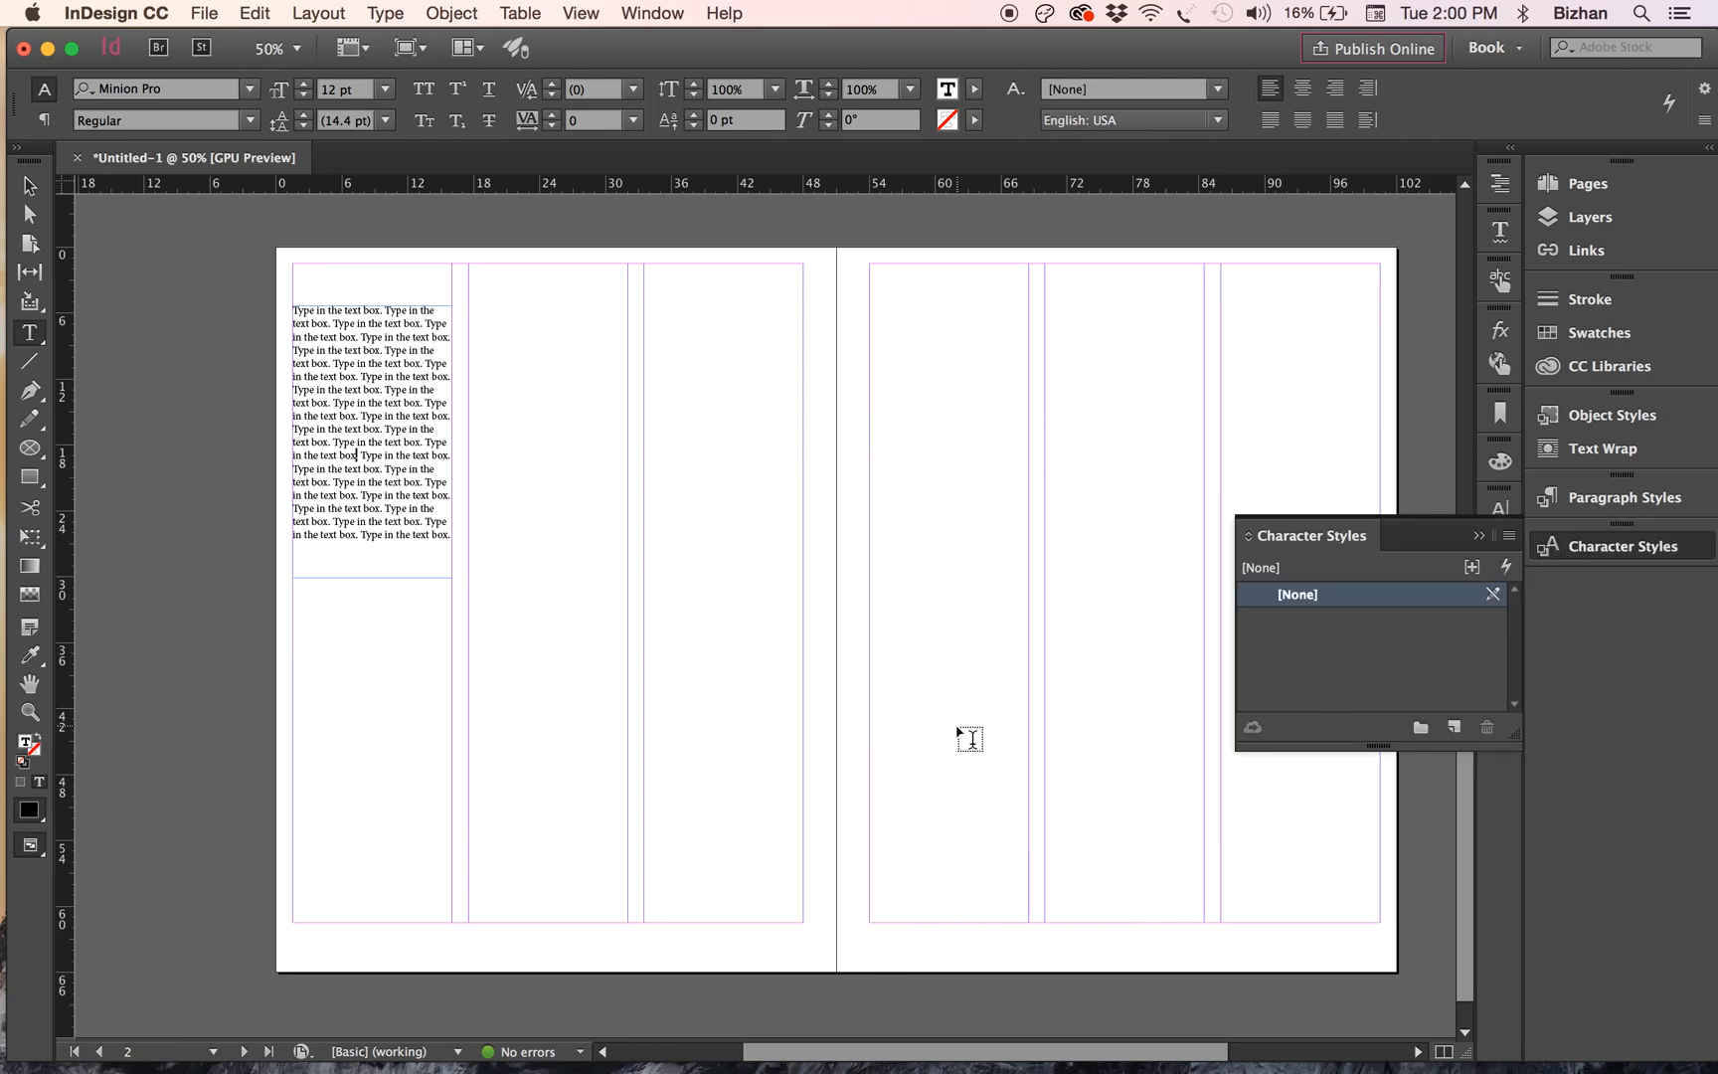
- Colour the word "box" in the fourth line of the text with the C=0 M=100 Y=0 K=0 swatch
double_click(372, 349)
left_click(1595, 332)
left_click(1209, 457)
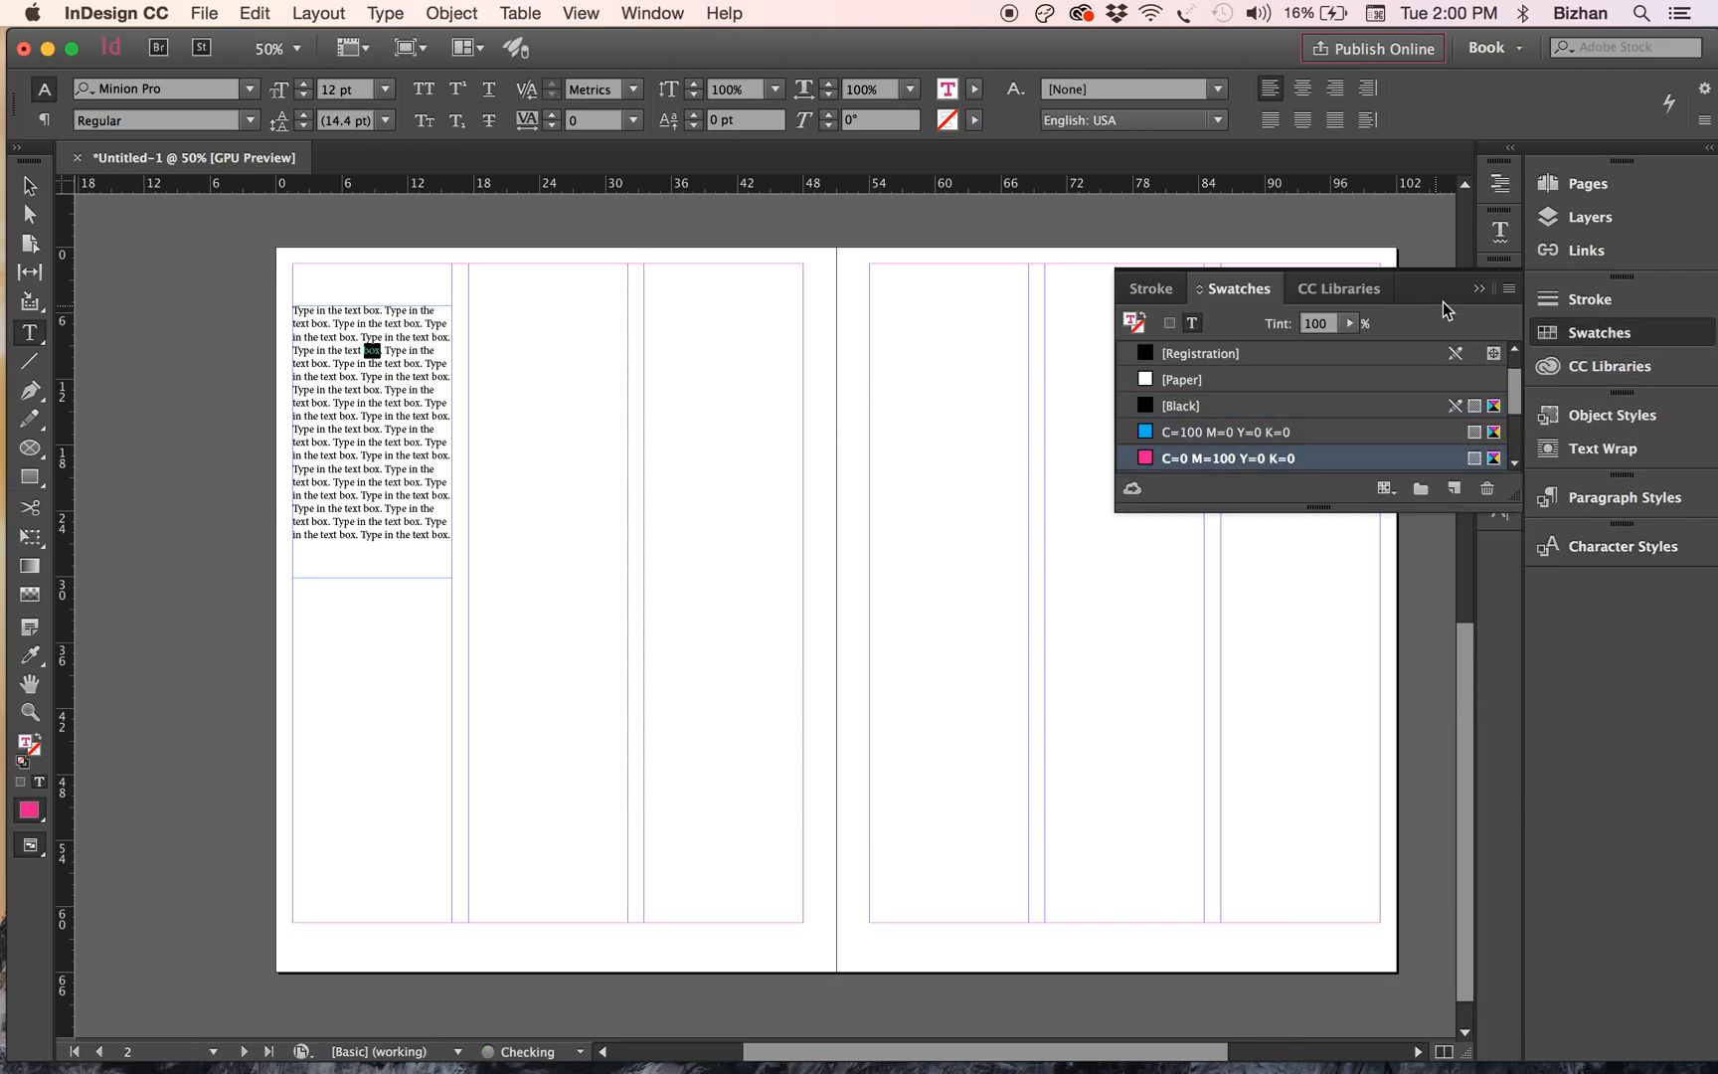
left_click(1478, 288)
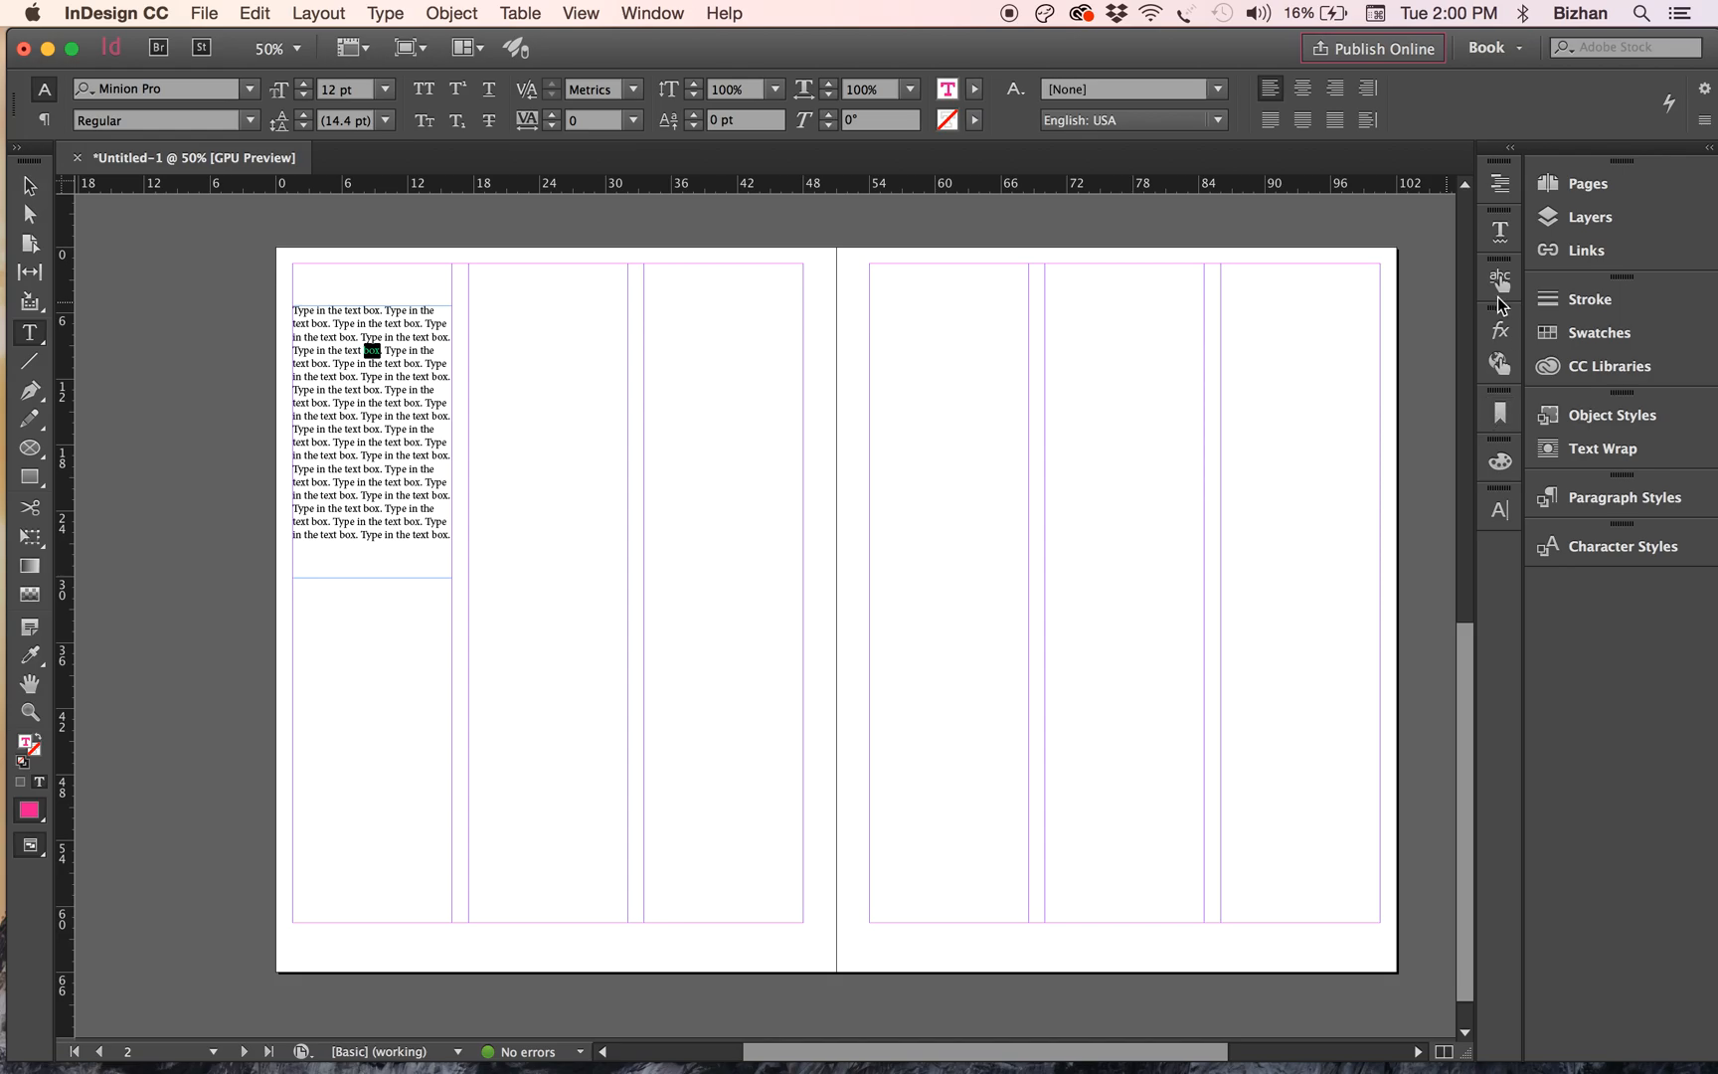
- Set the selected word "box" to 40 pt in the Papyrus font
left_click(1499, 509)
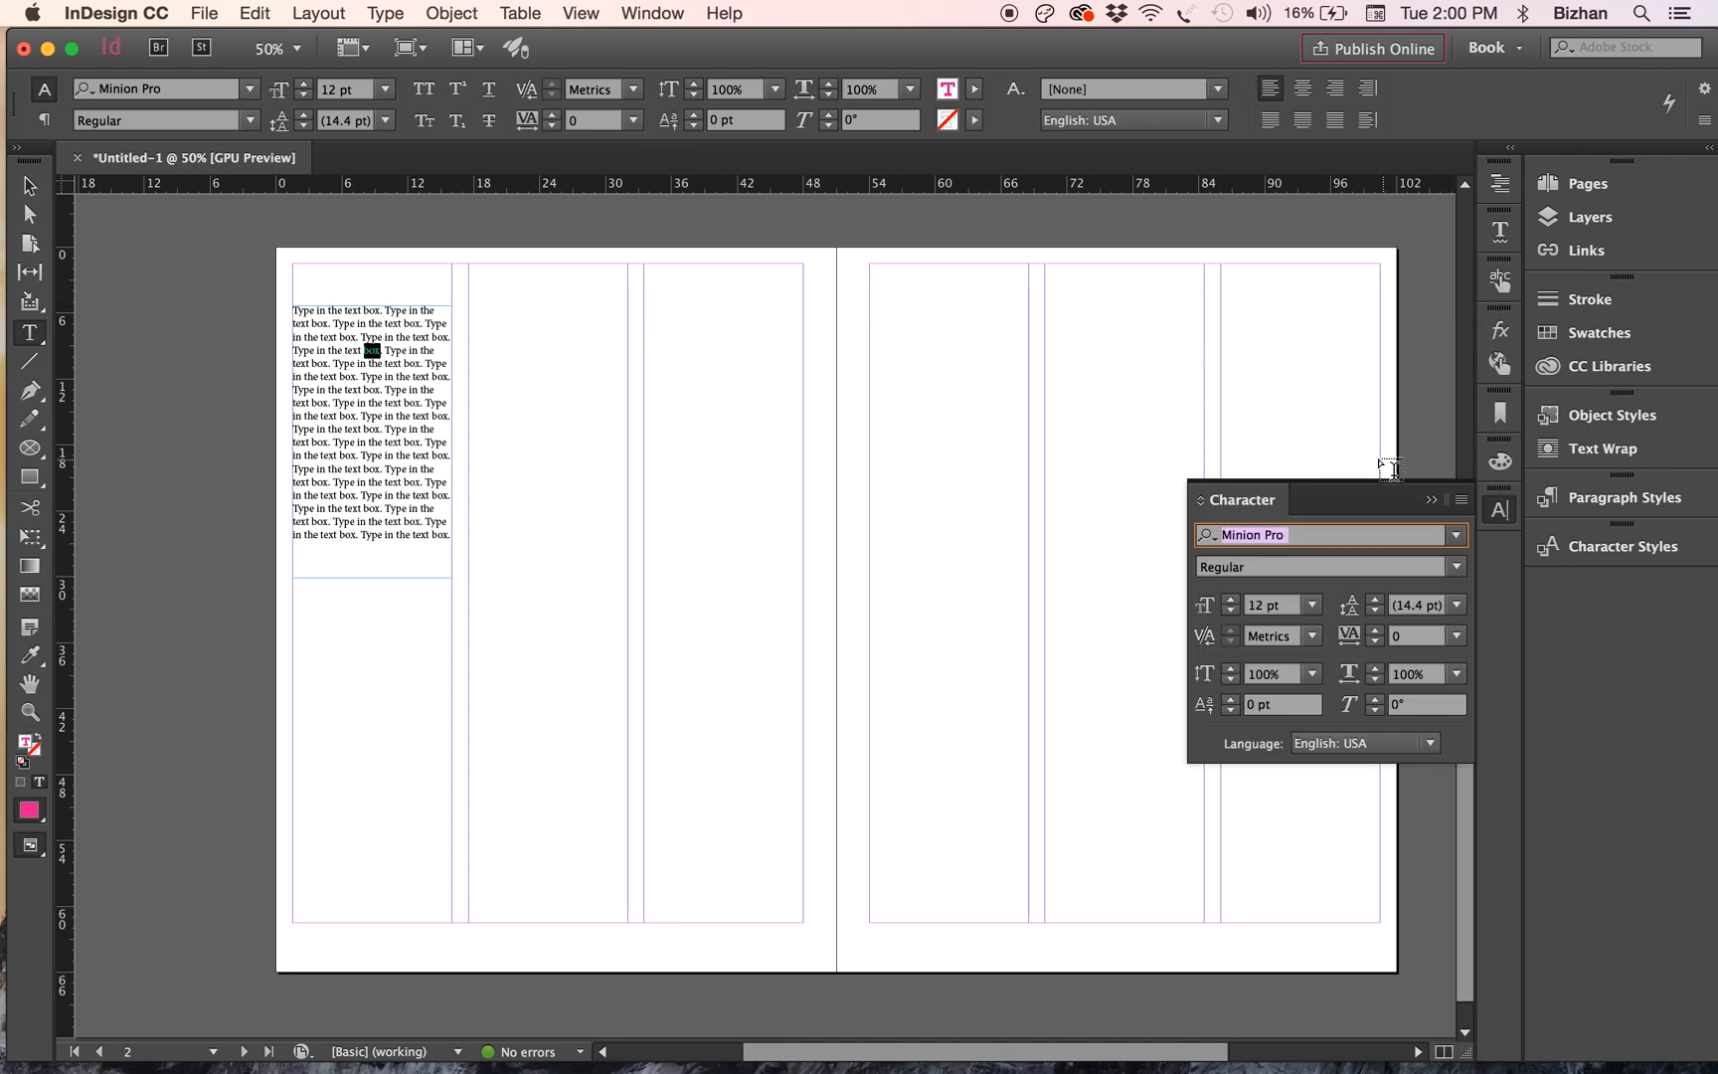
left_click(1289, 600)
type("40")
key("Return")
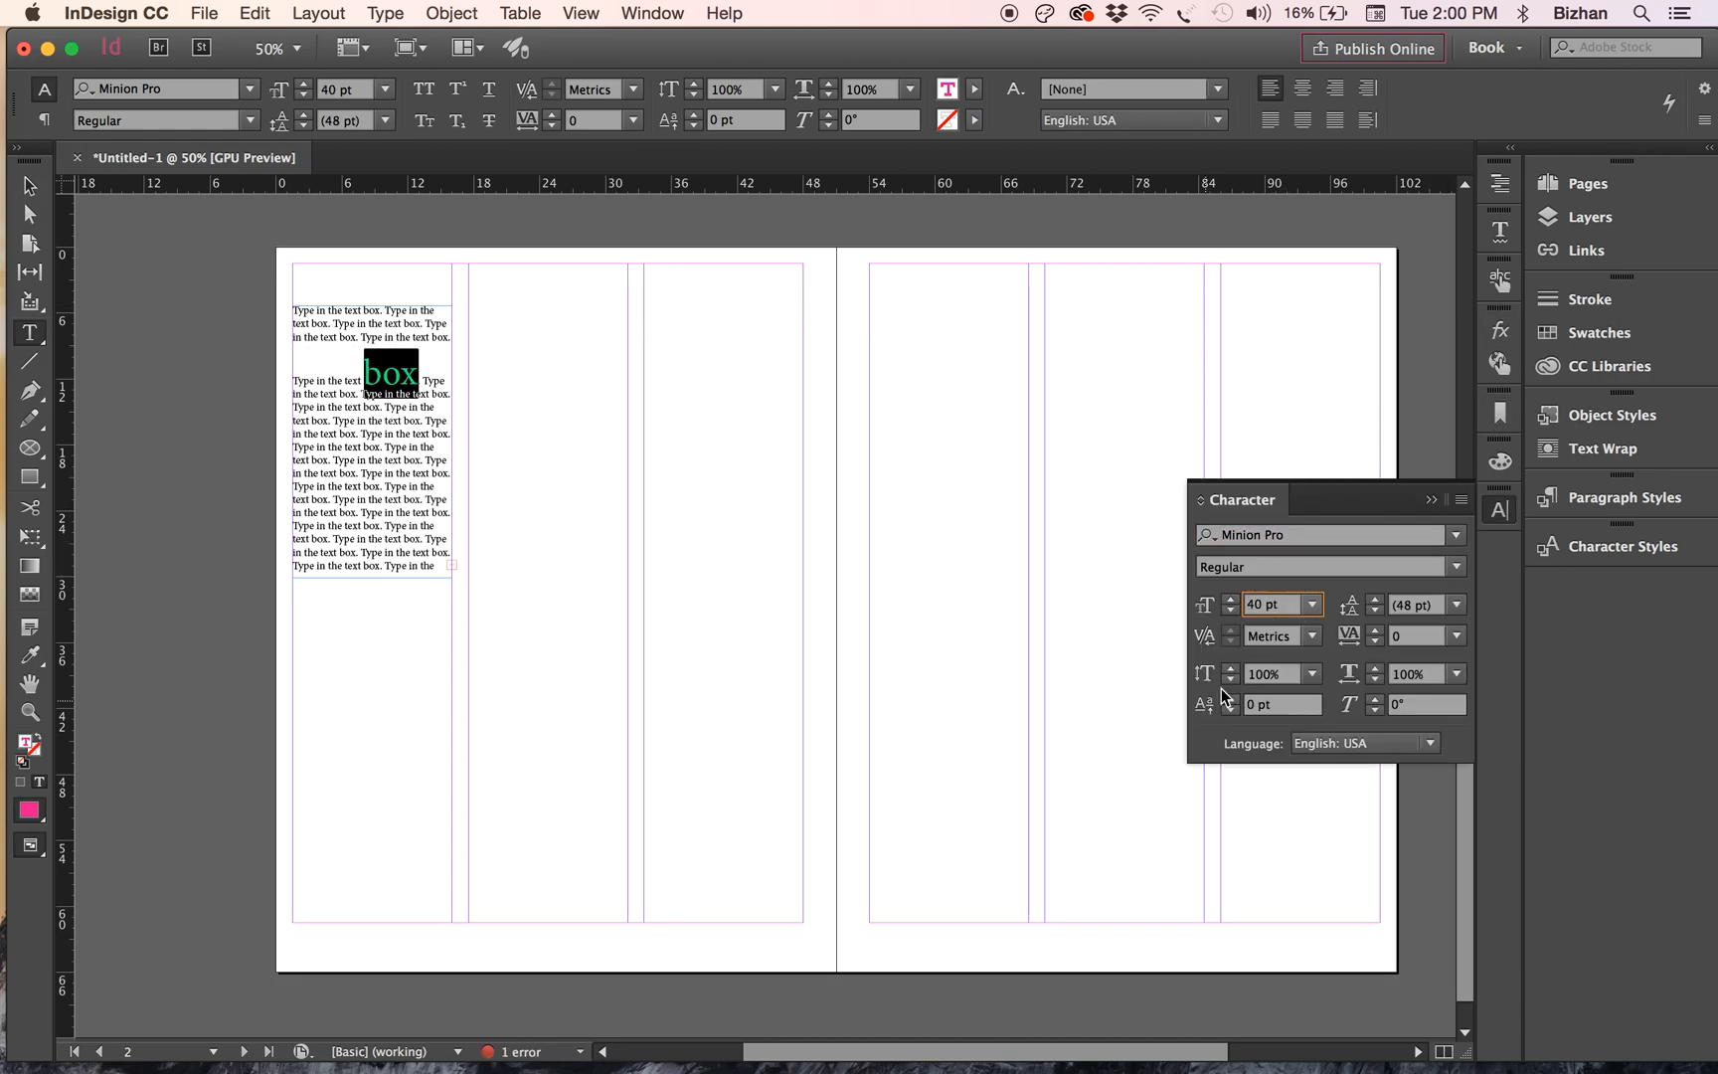
left_click(1284, 541)
type("Papyrus")
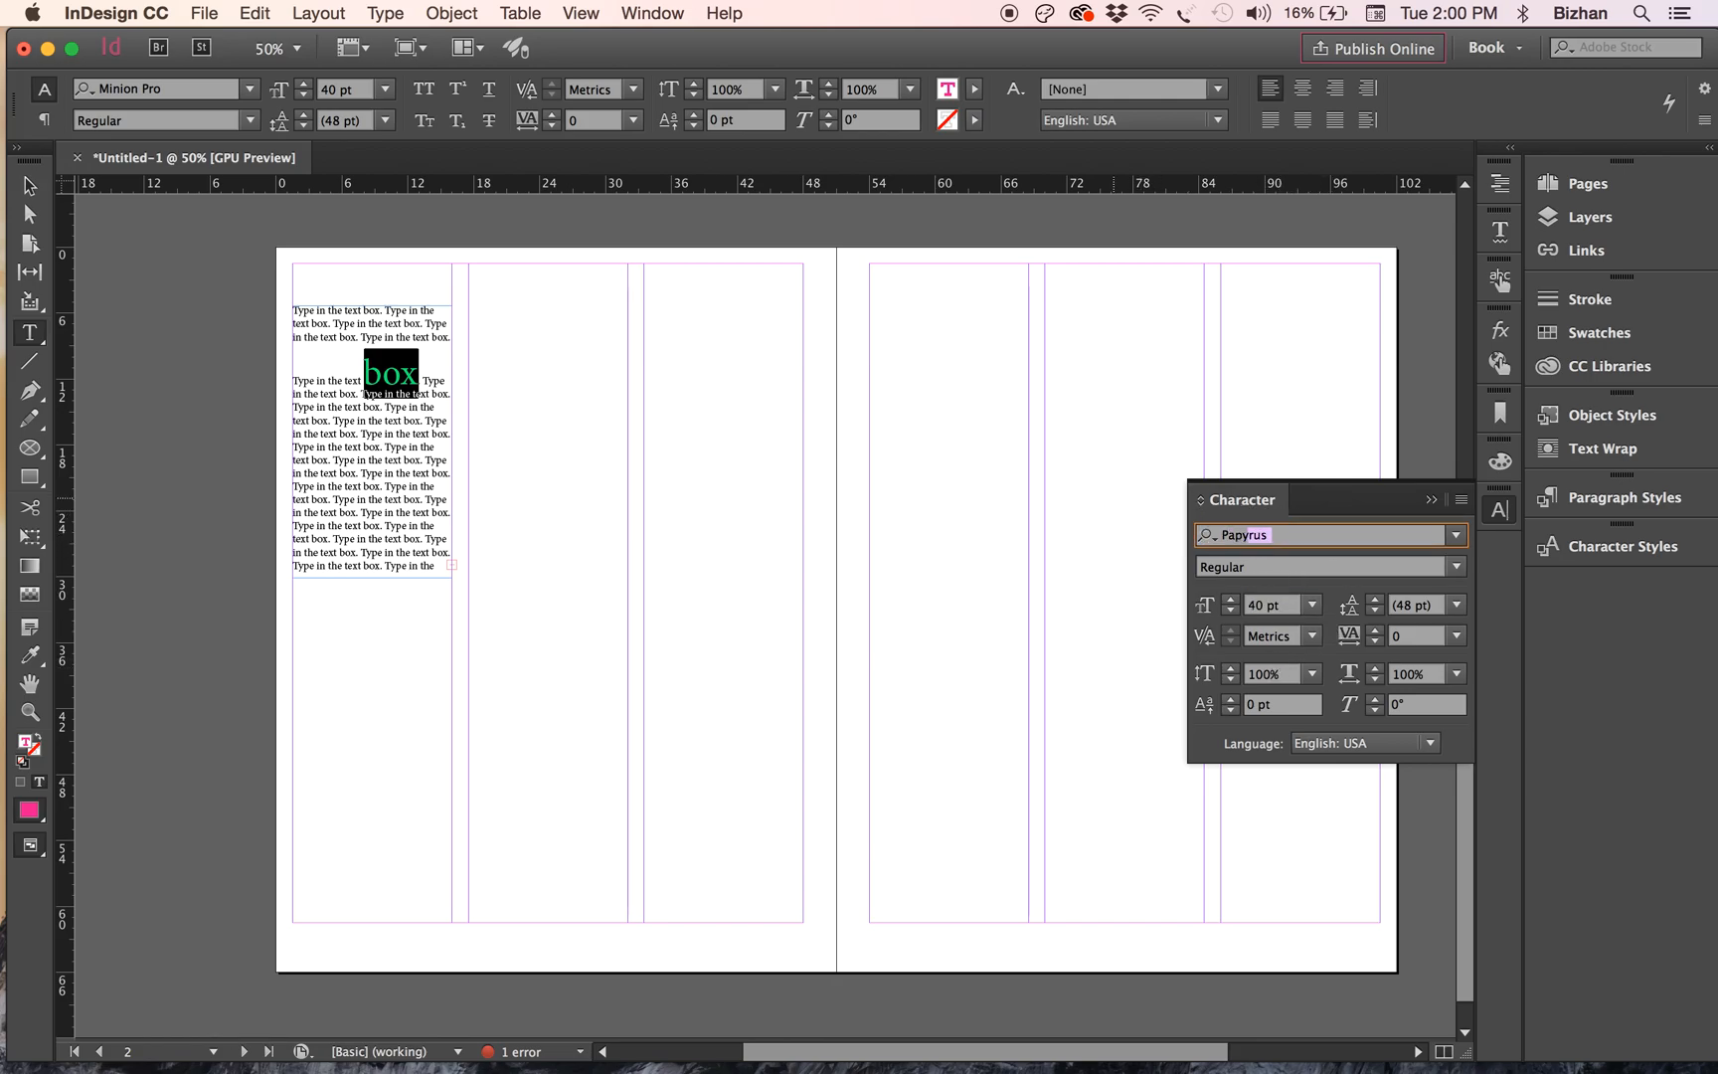
key("Return")
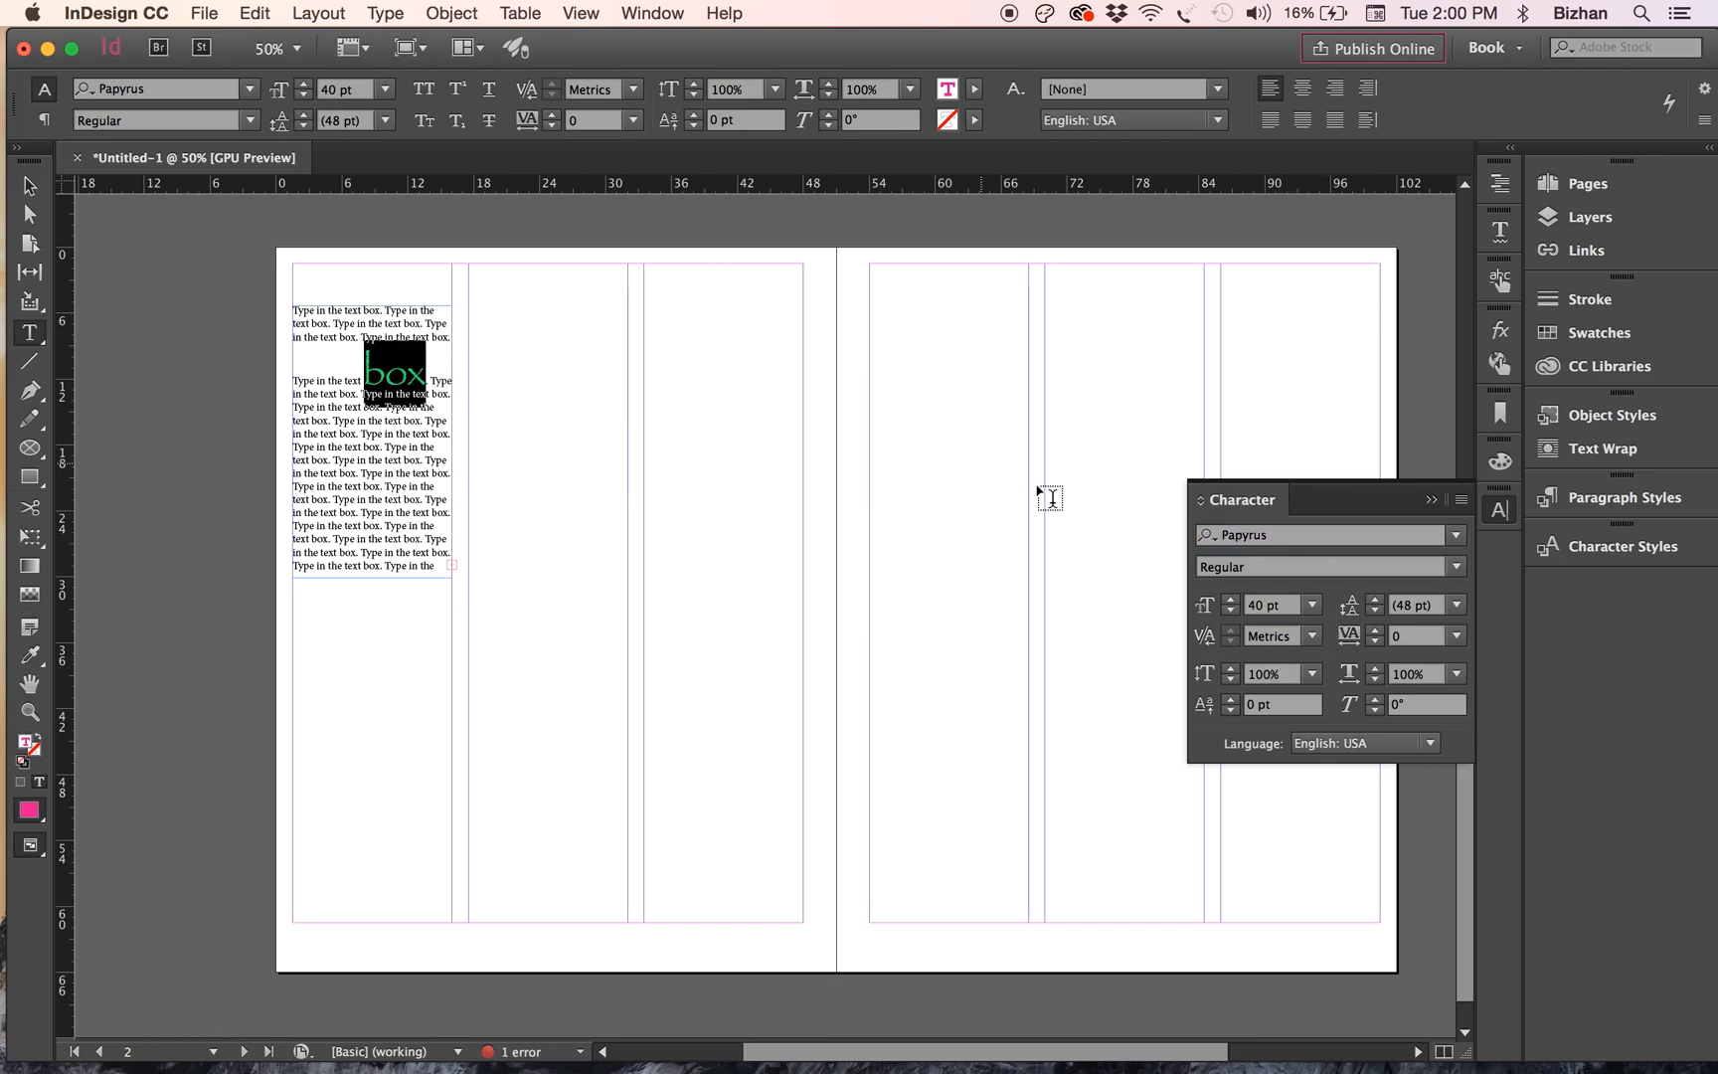
left_click(335, 430)
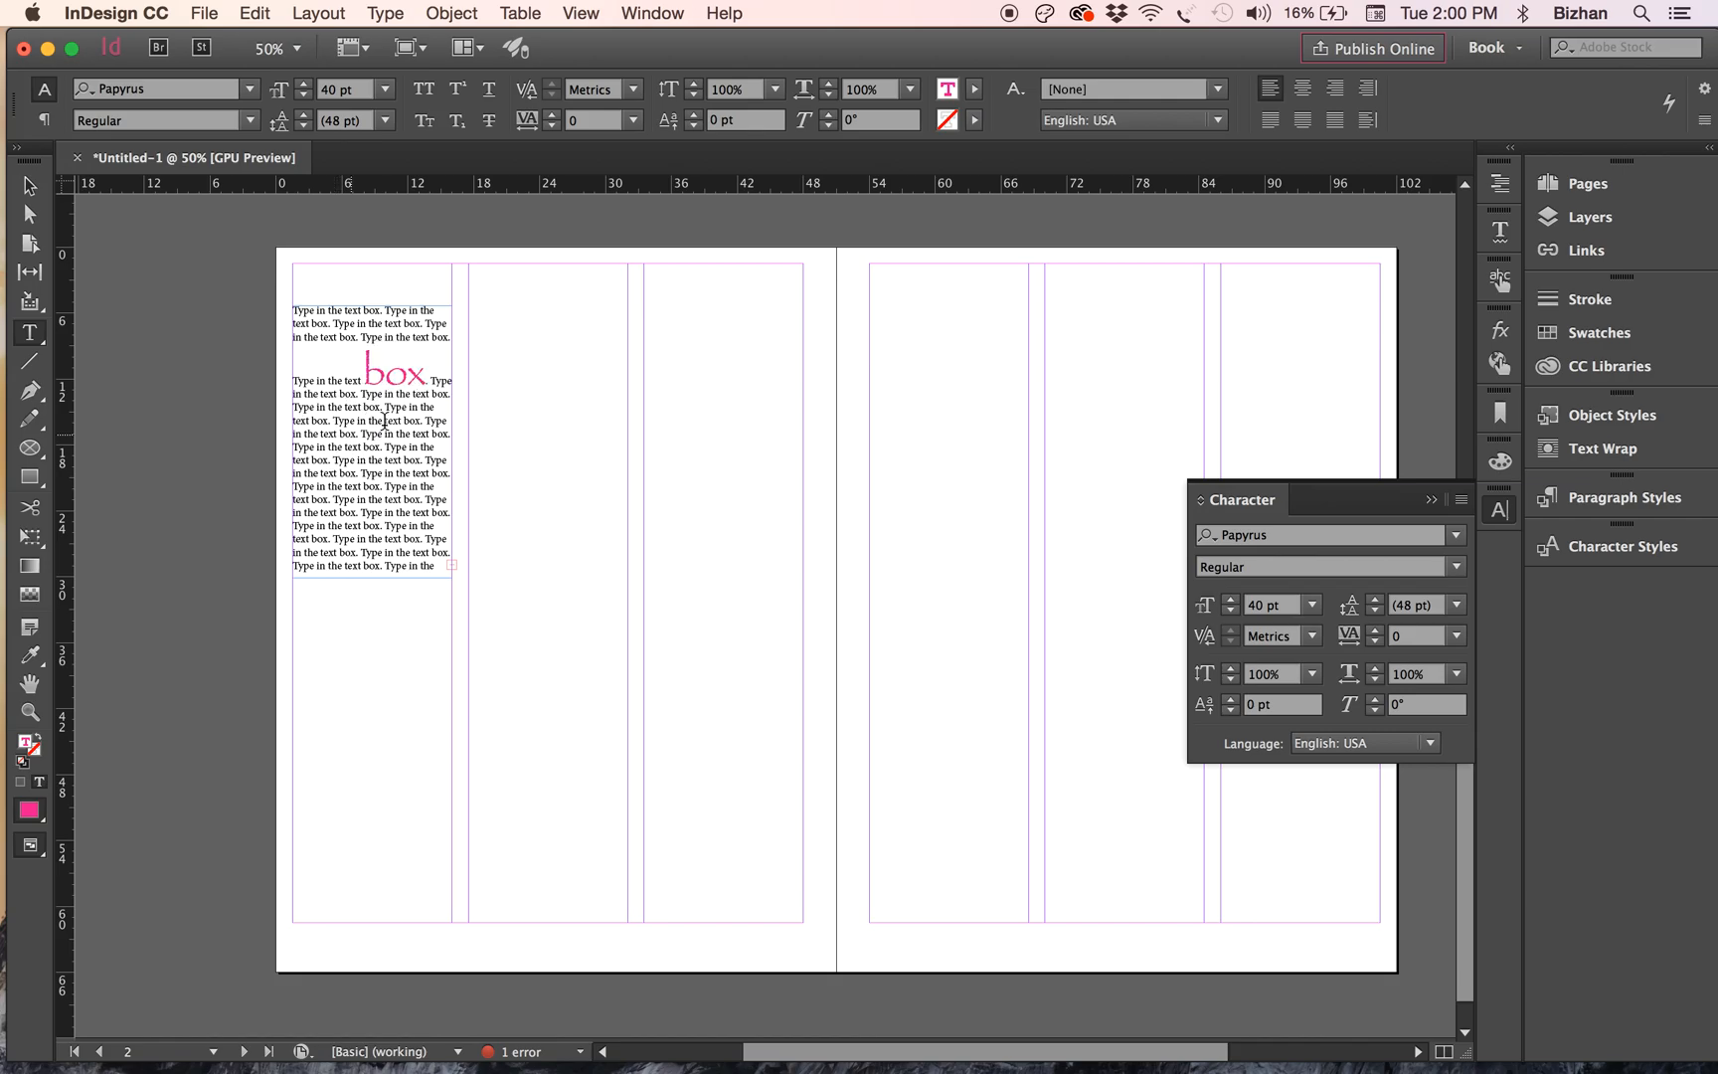
- Set the tracking of the large pink word "box" to -100
left_click(384, 374)
double_click(384, 374)
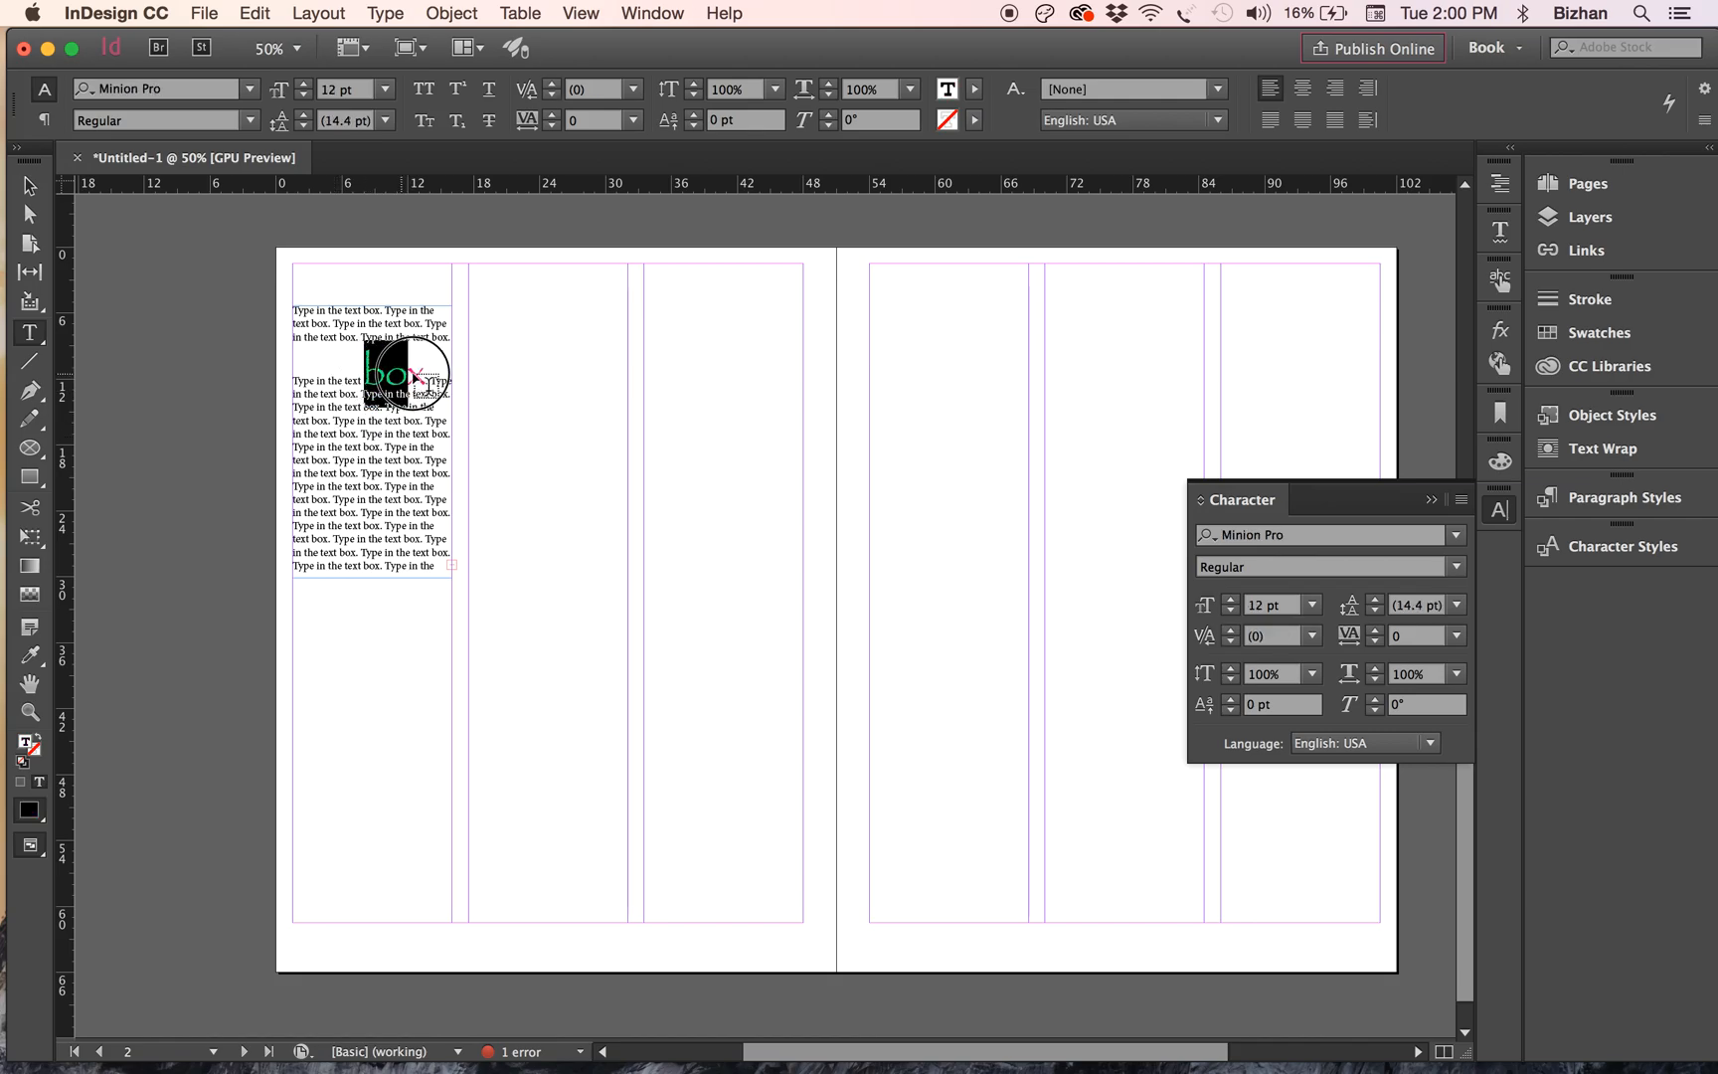
left_click(1466, 498)
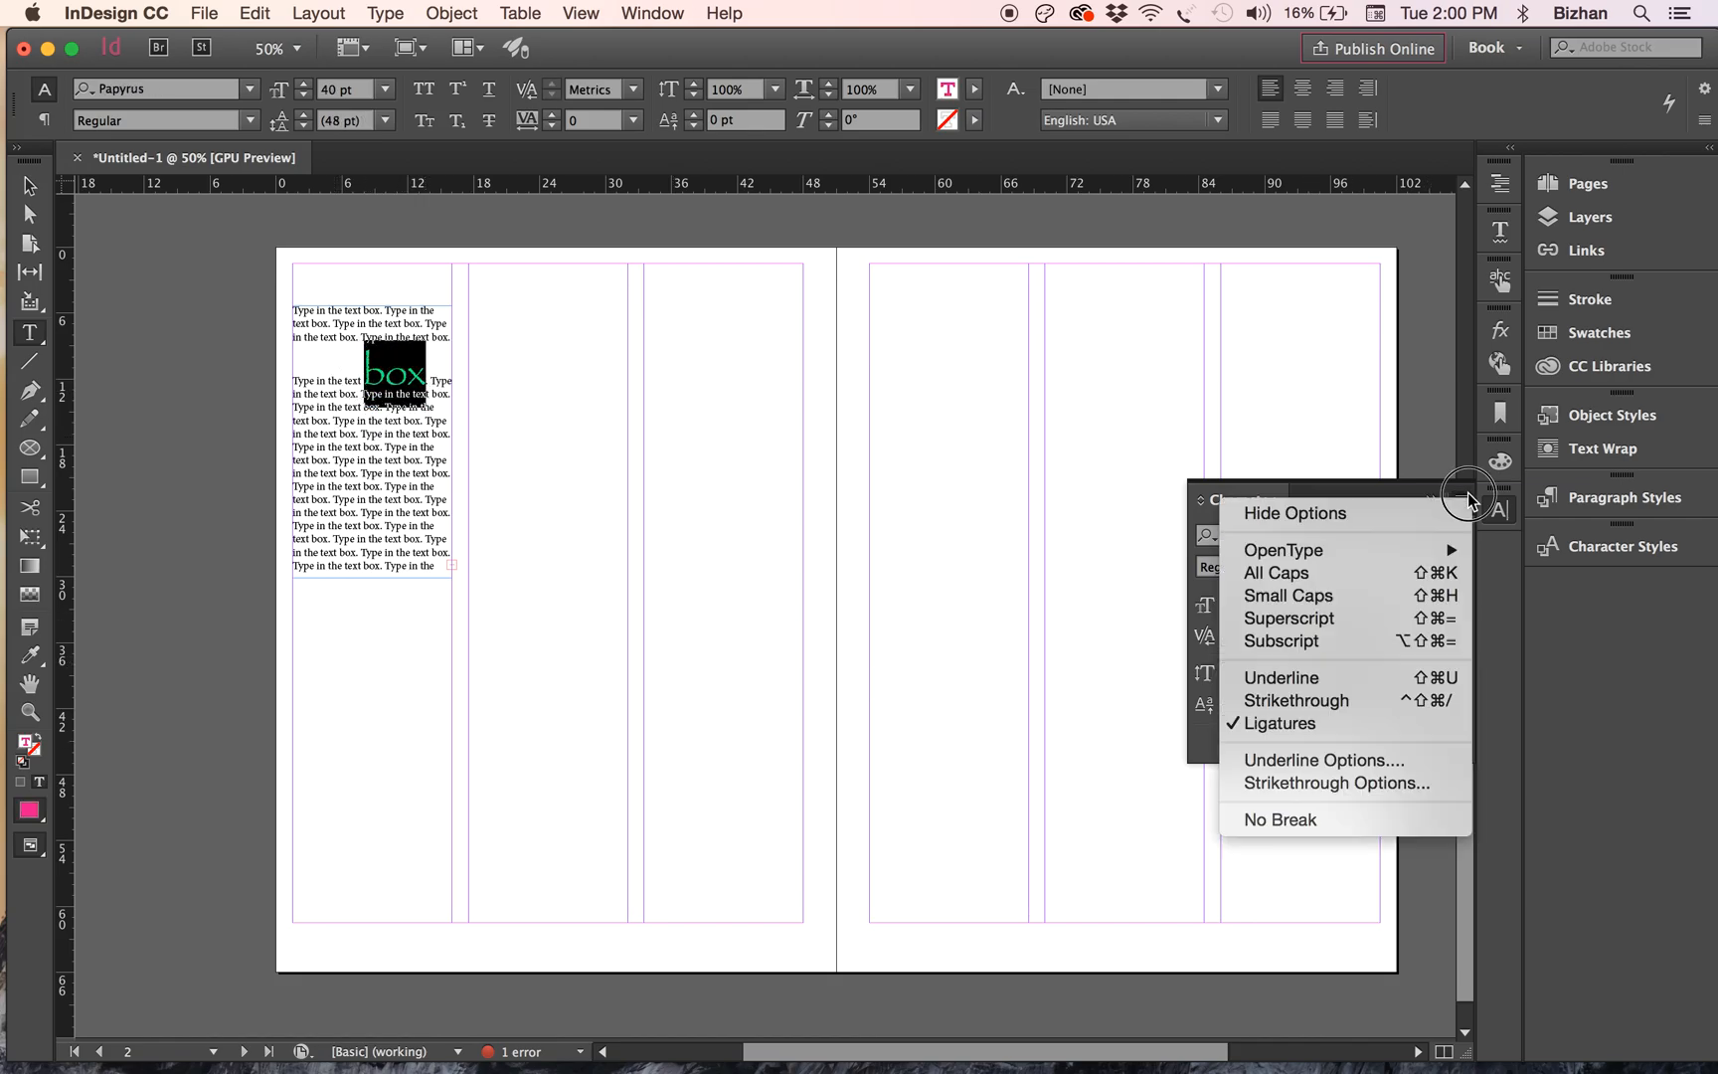
left_click(1465, 500)
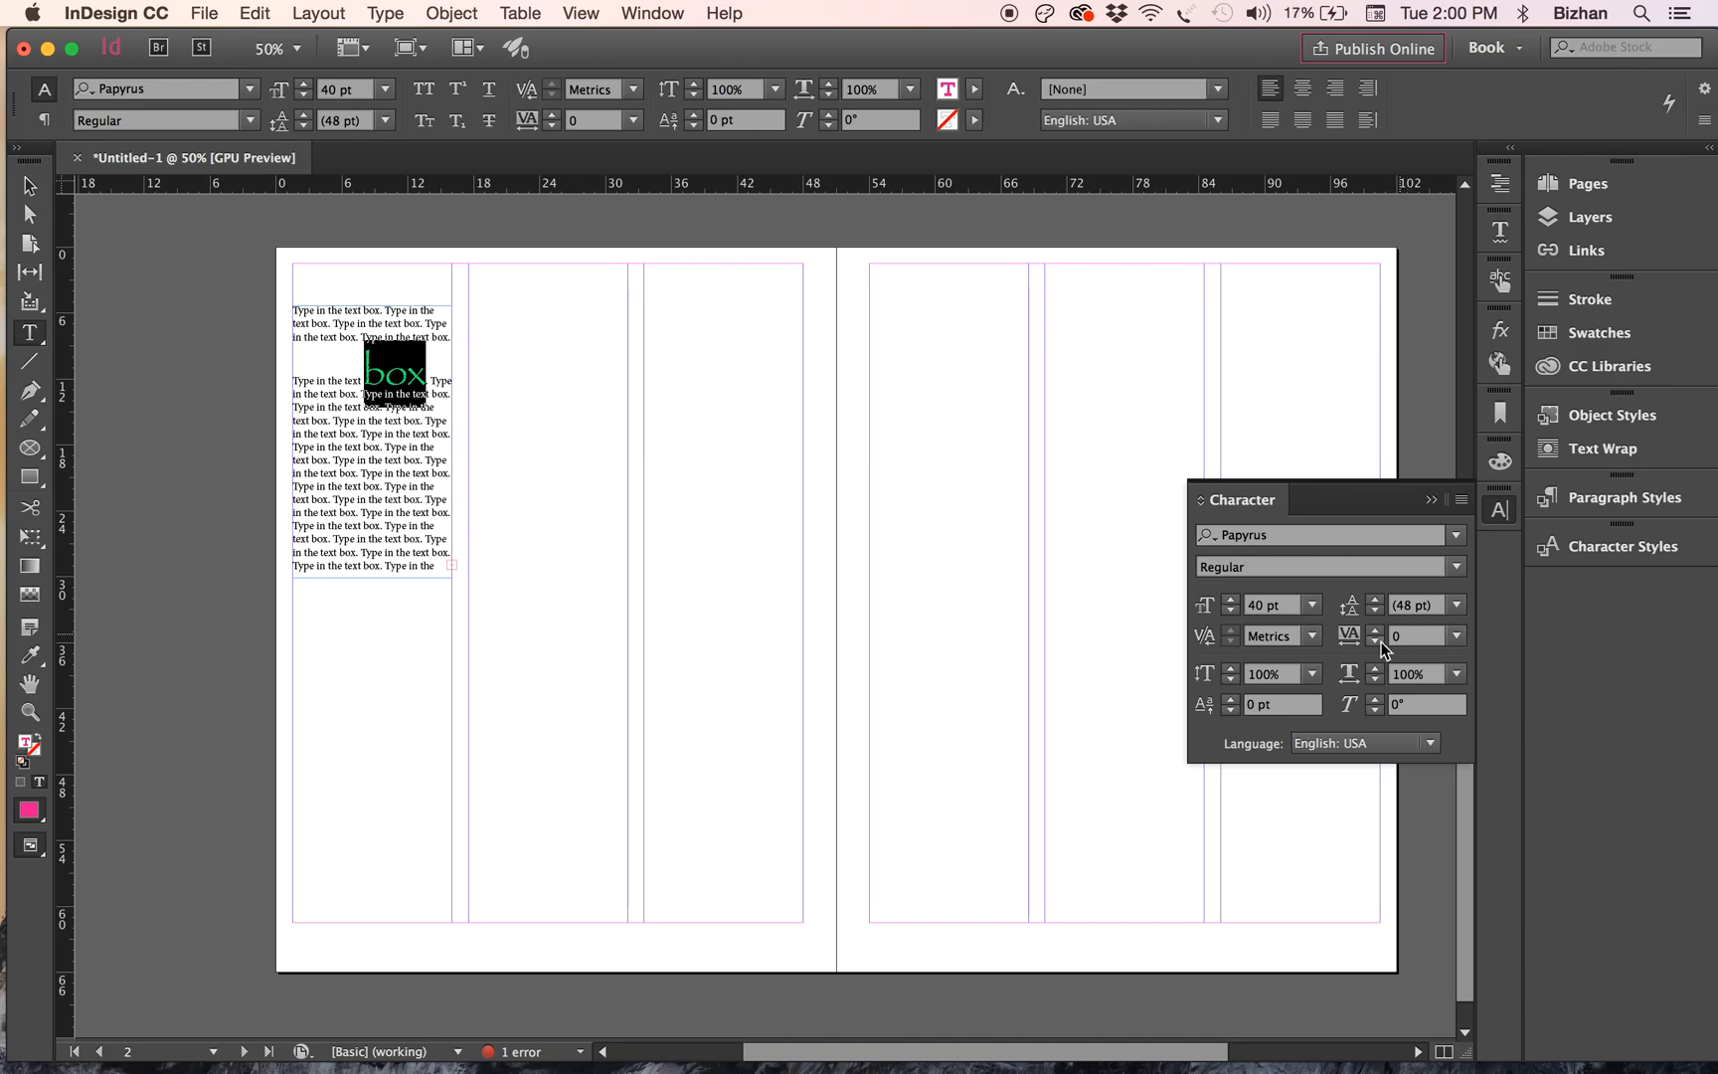
left_click(1456, 635)
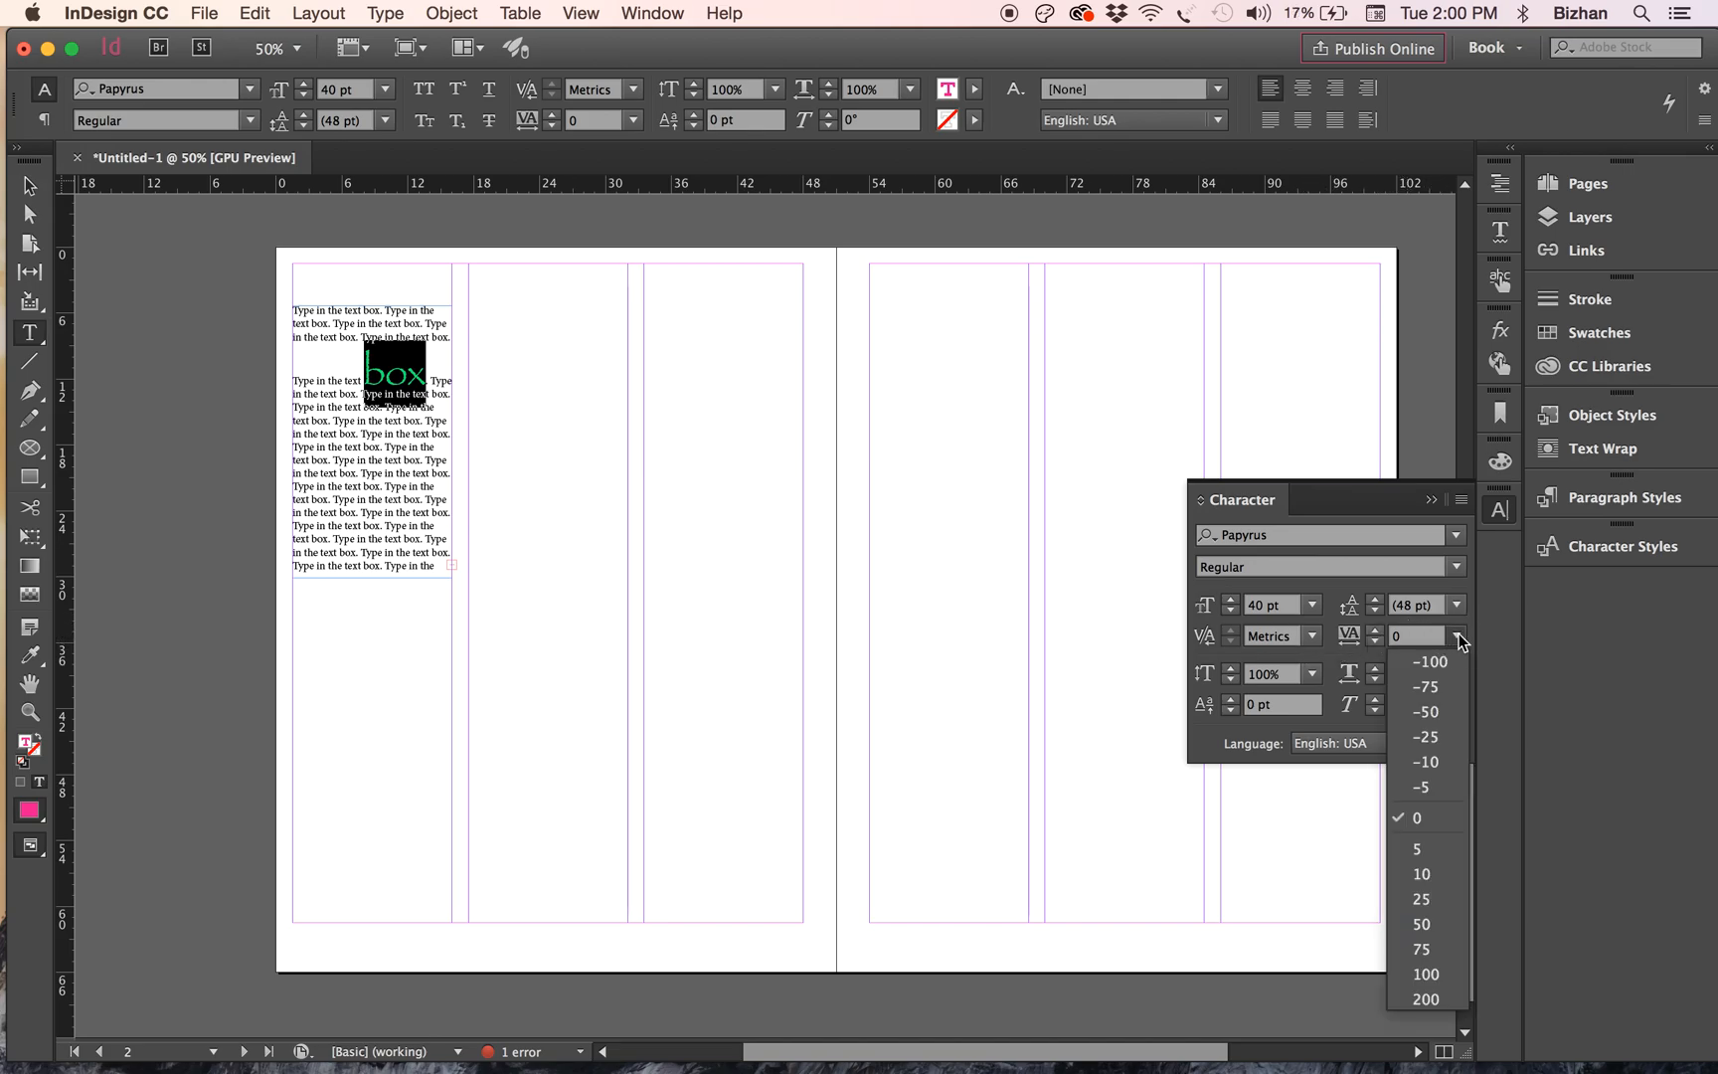
key("Escape")
left_click(1447, 672)
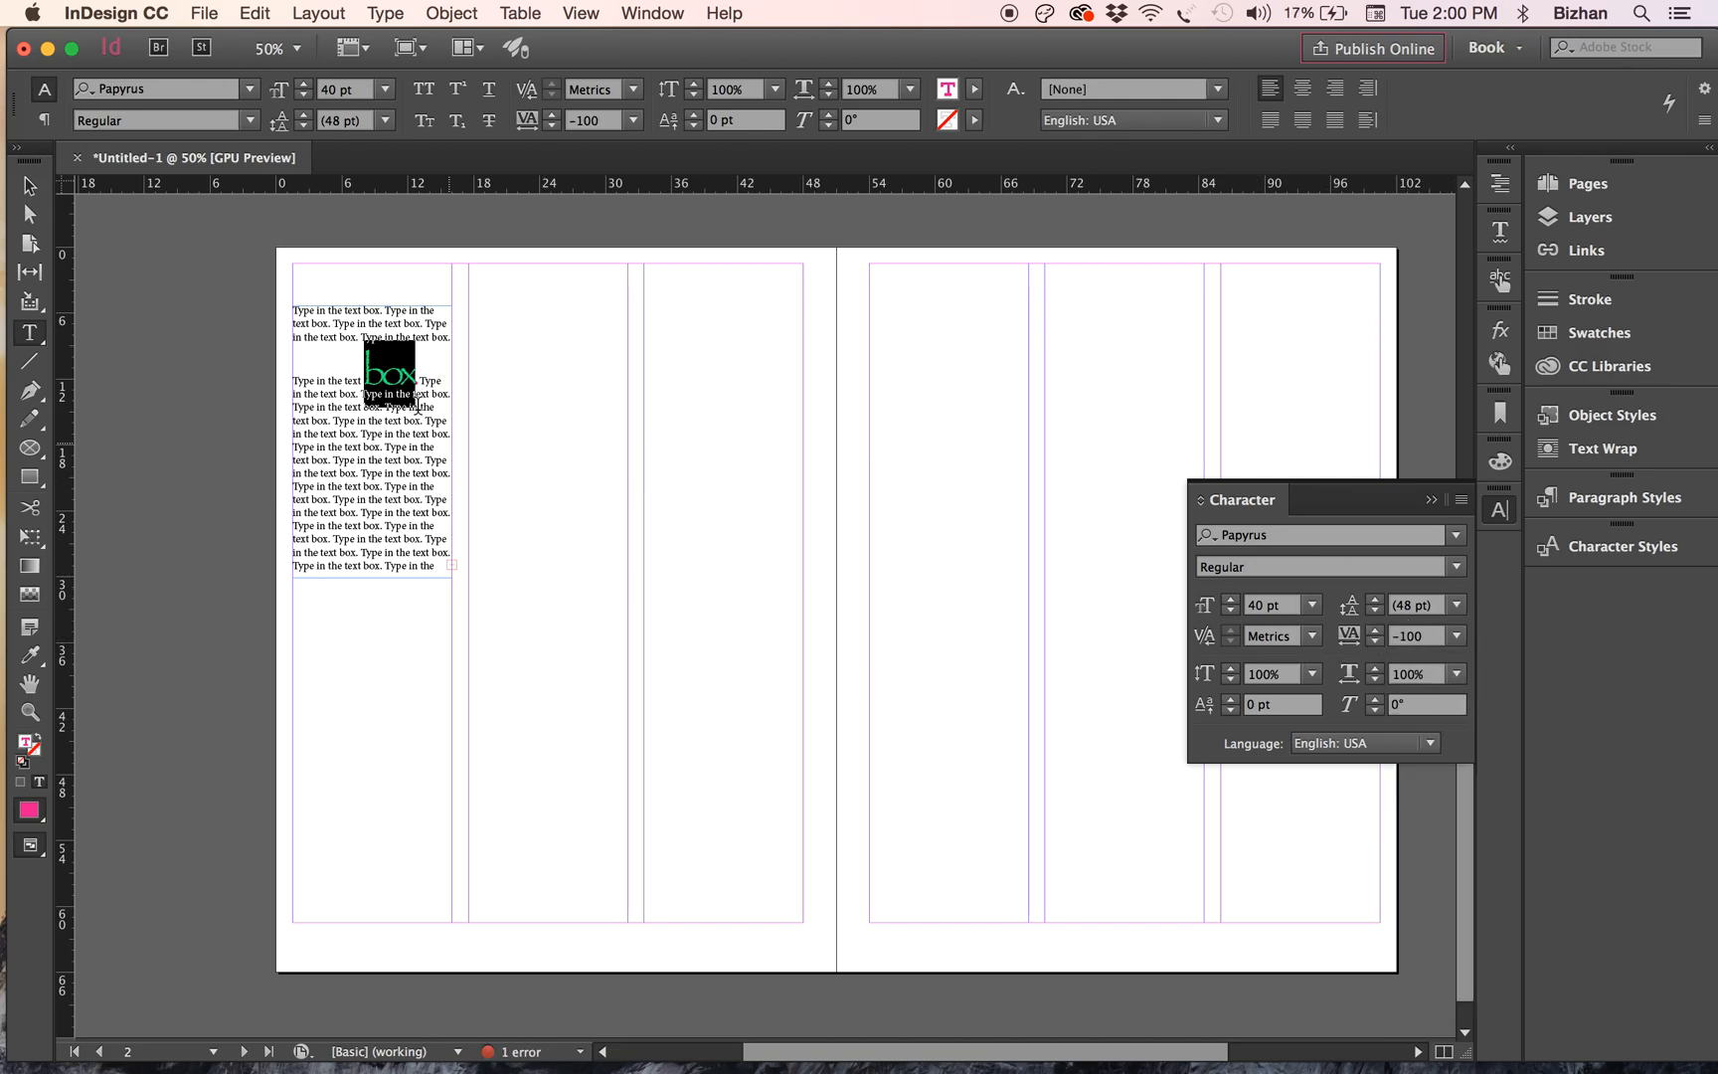
- Create a character style named "pink cool stuff" from the selected word "box" and review its format, colour and OpenType settings
left_click(1585, 546)
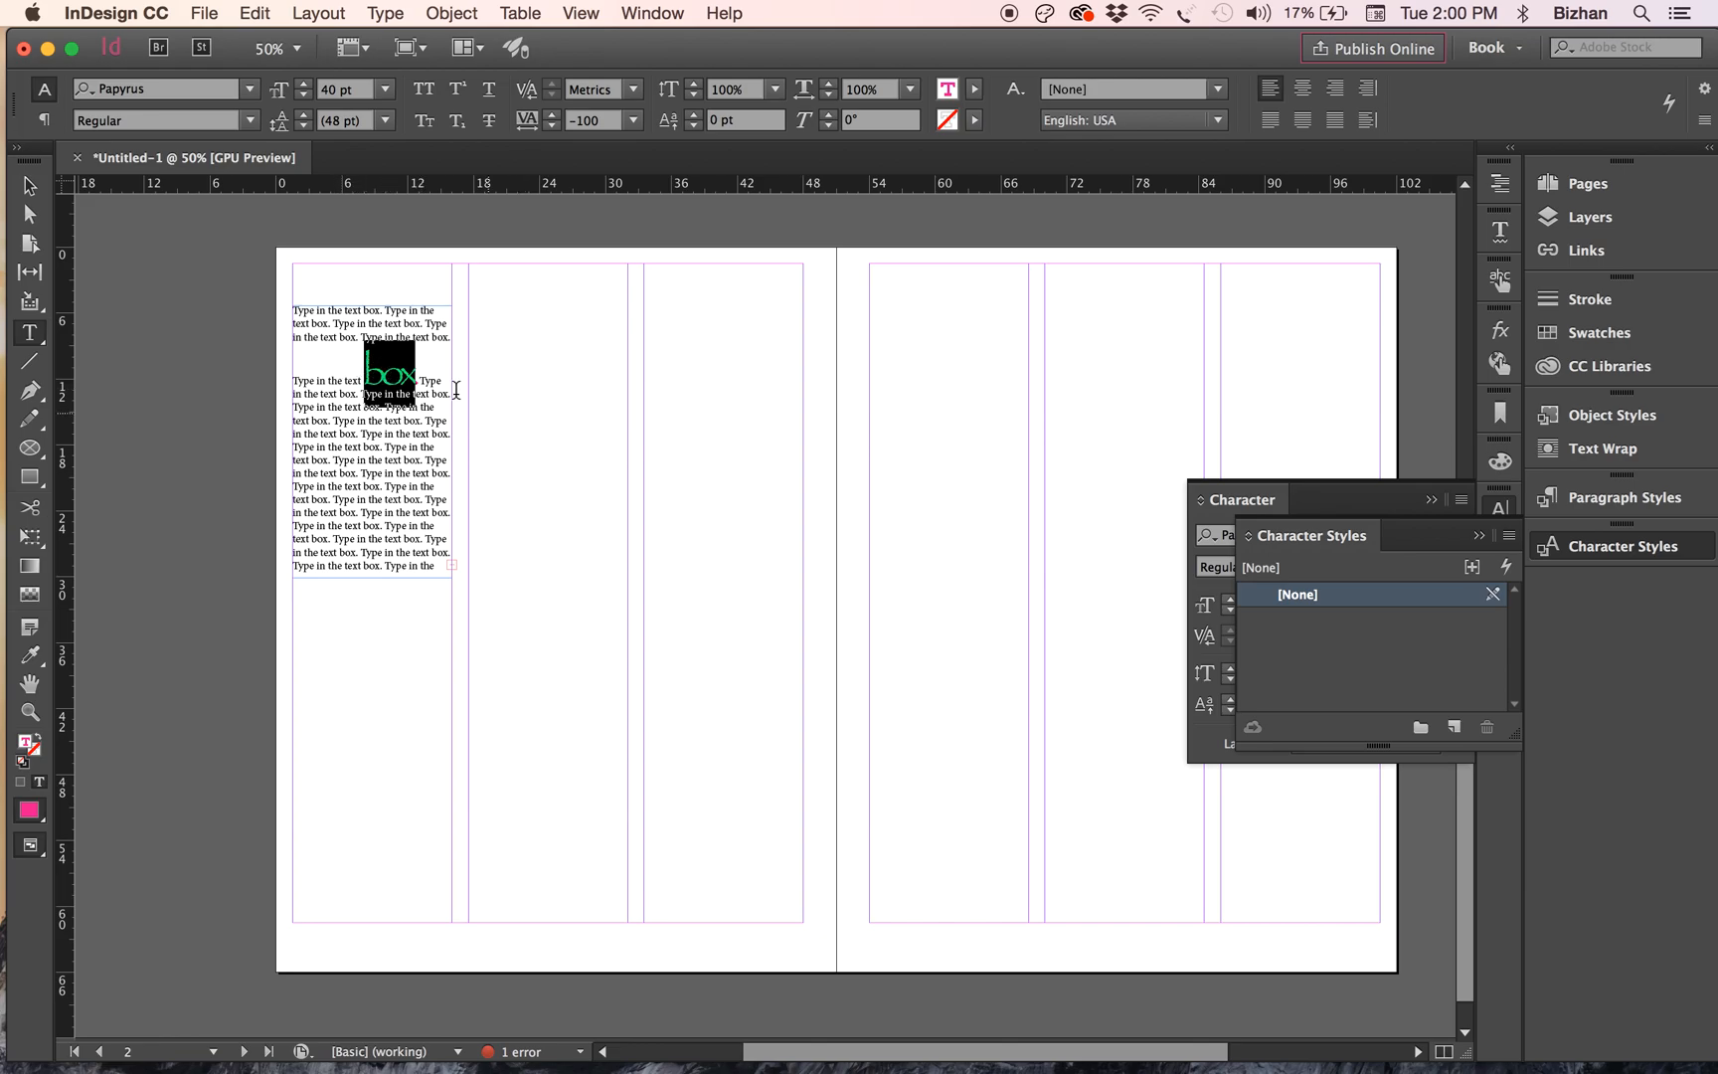
left_click(1453, 723)
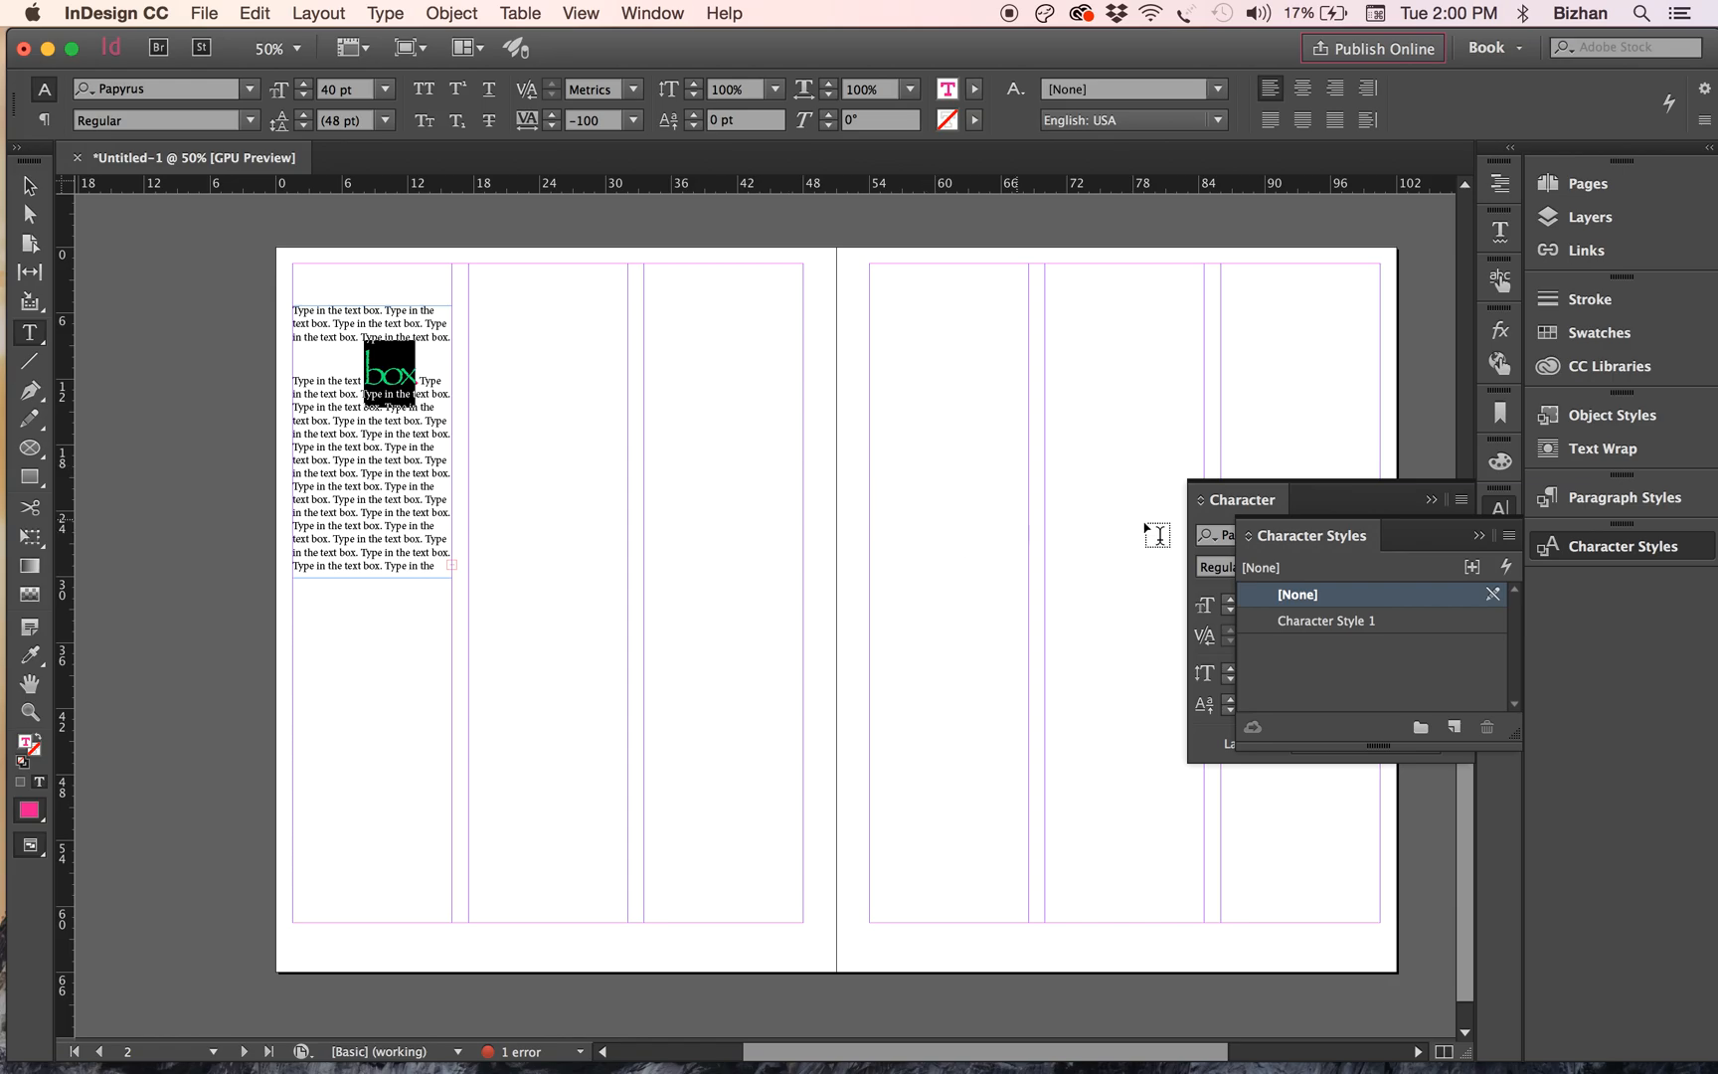
double_click(1406, 618)
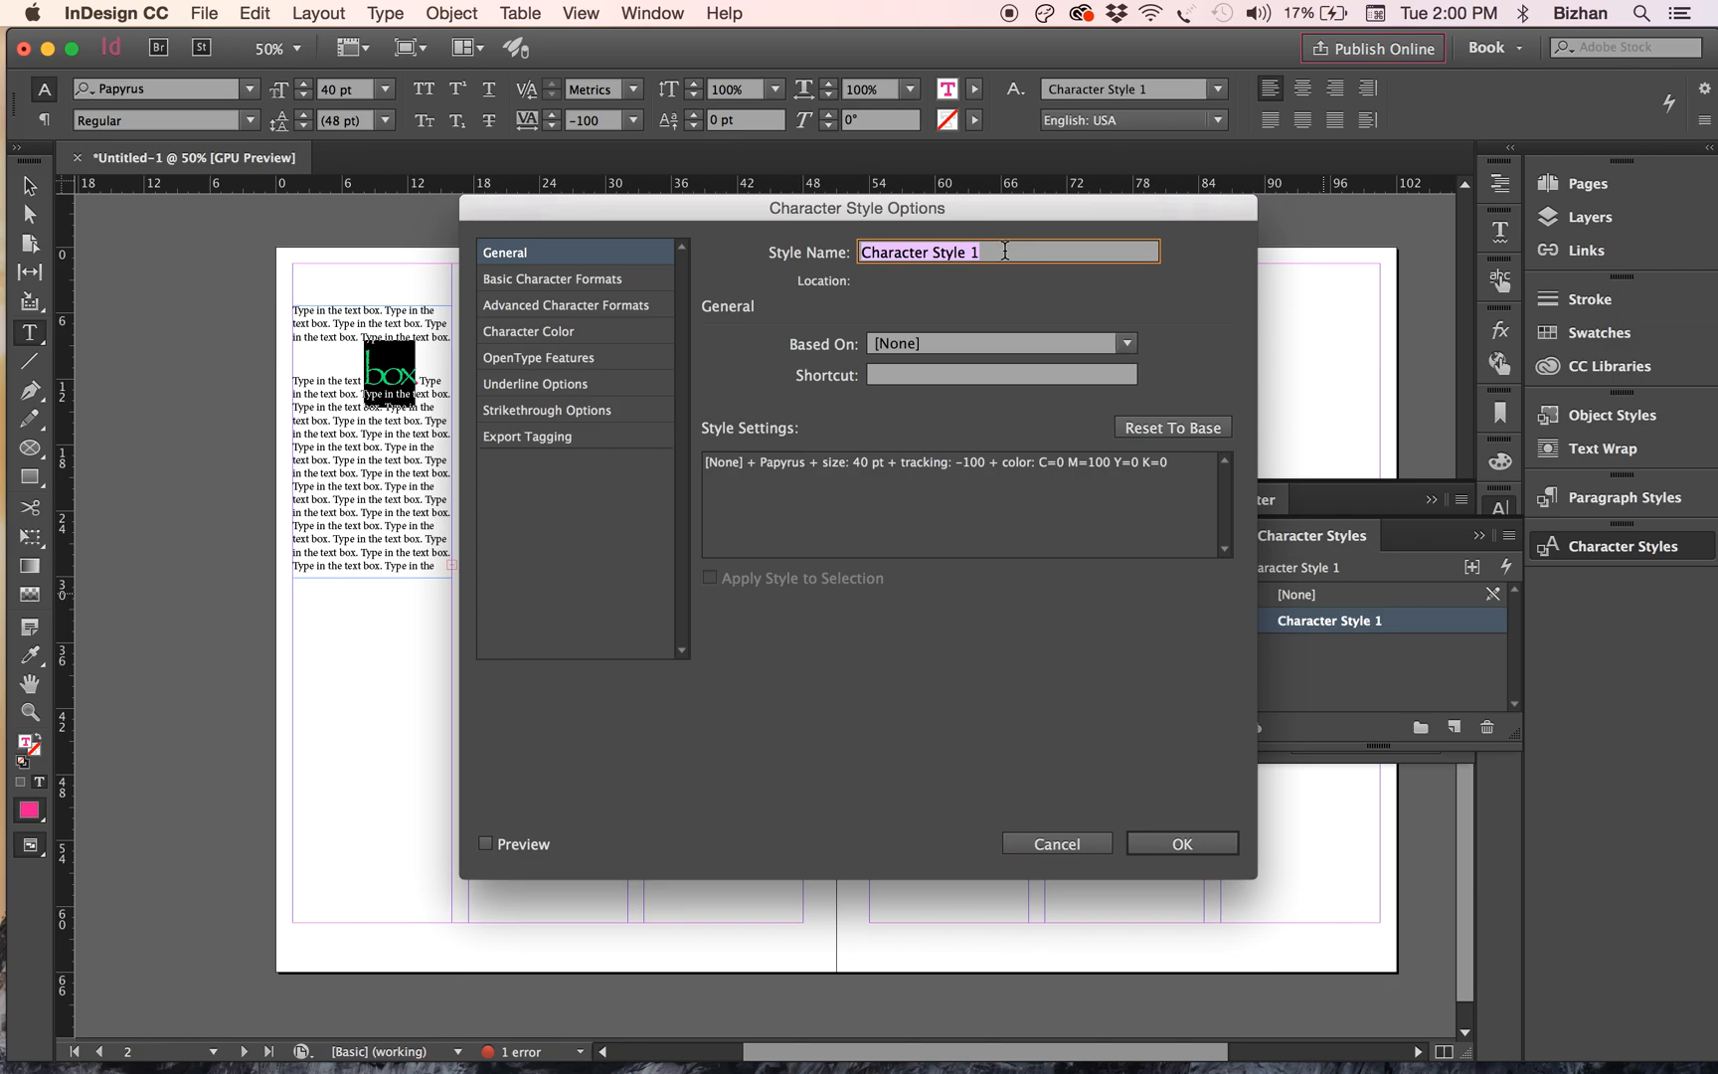
type("b")
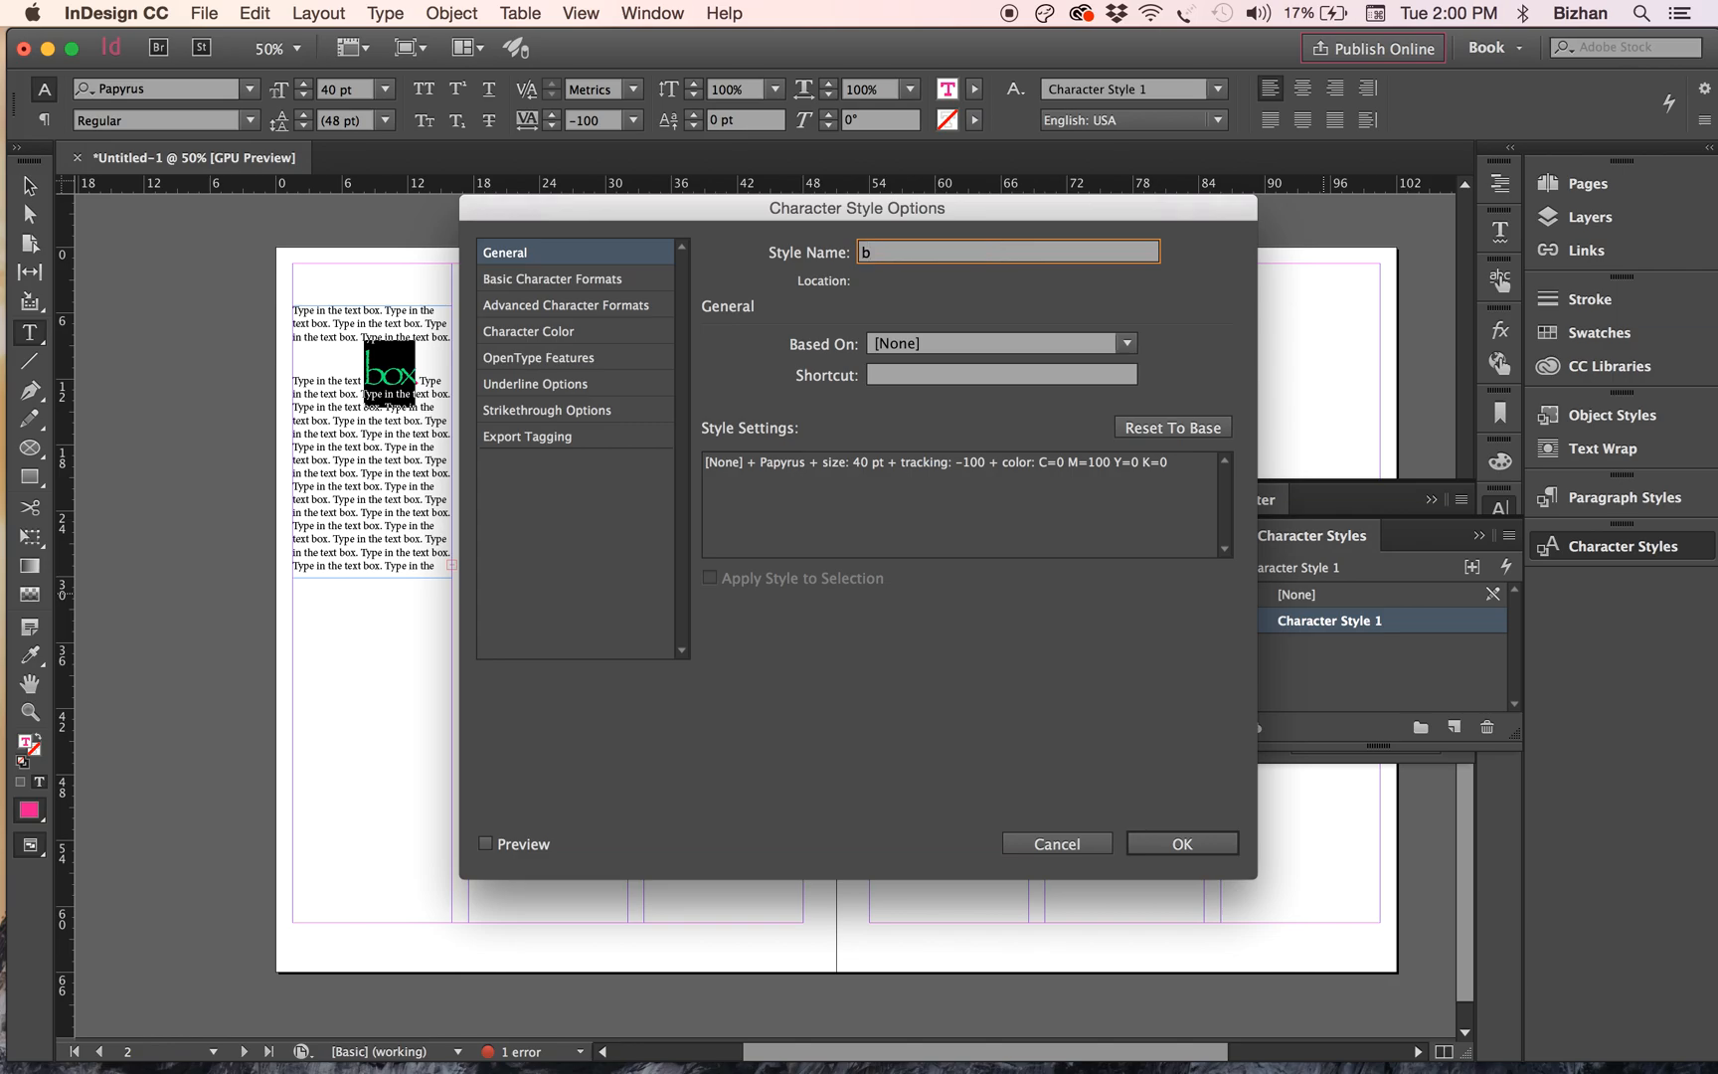
type("ink cool stuff")
left_click(505, 280)
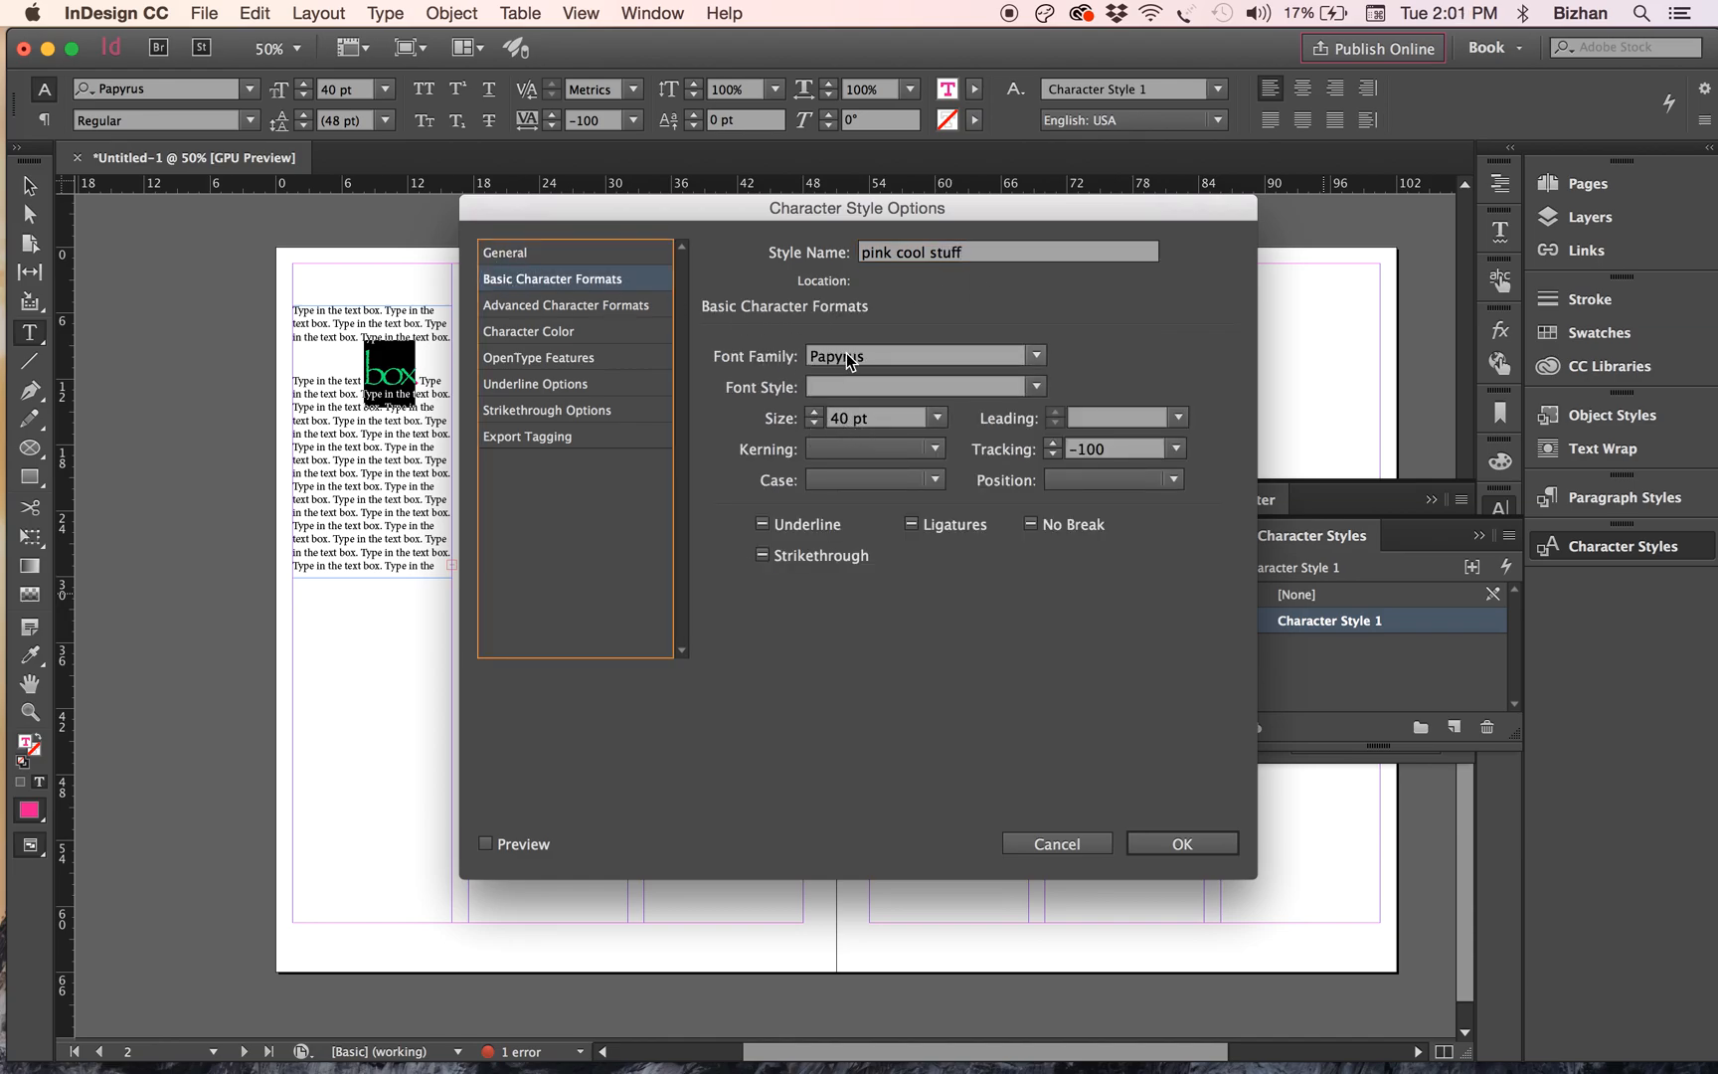
left_click(610, 308)
left_click(616, 330)
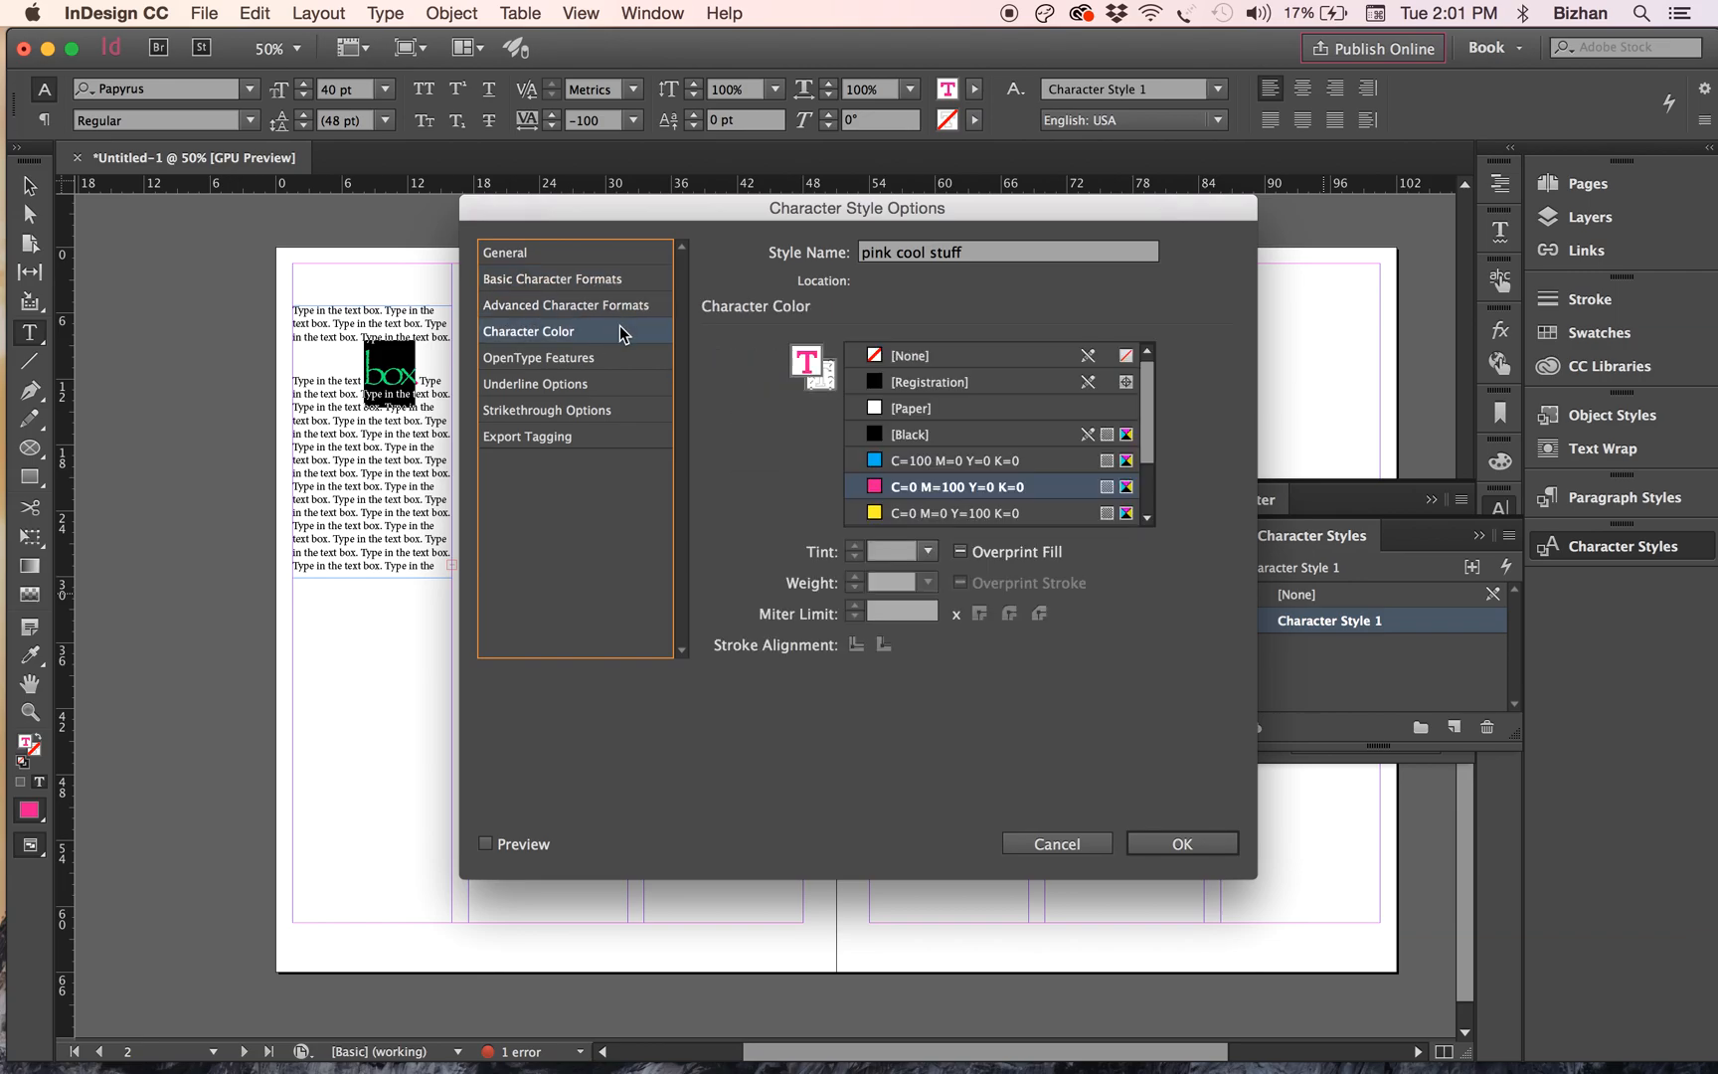
left_click(609, 356)
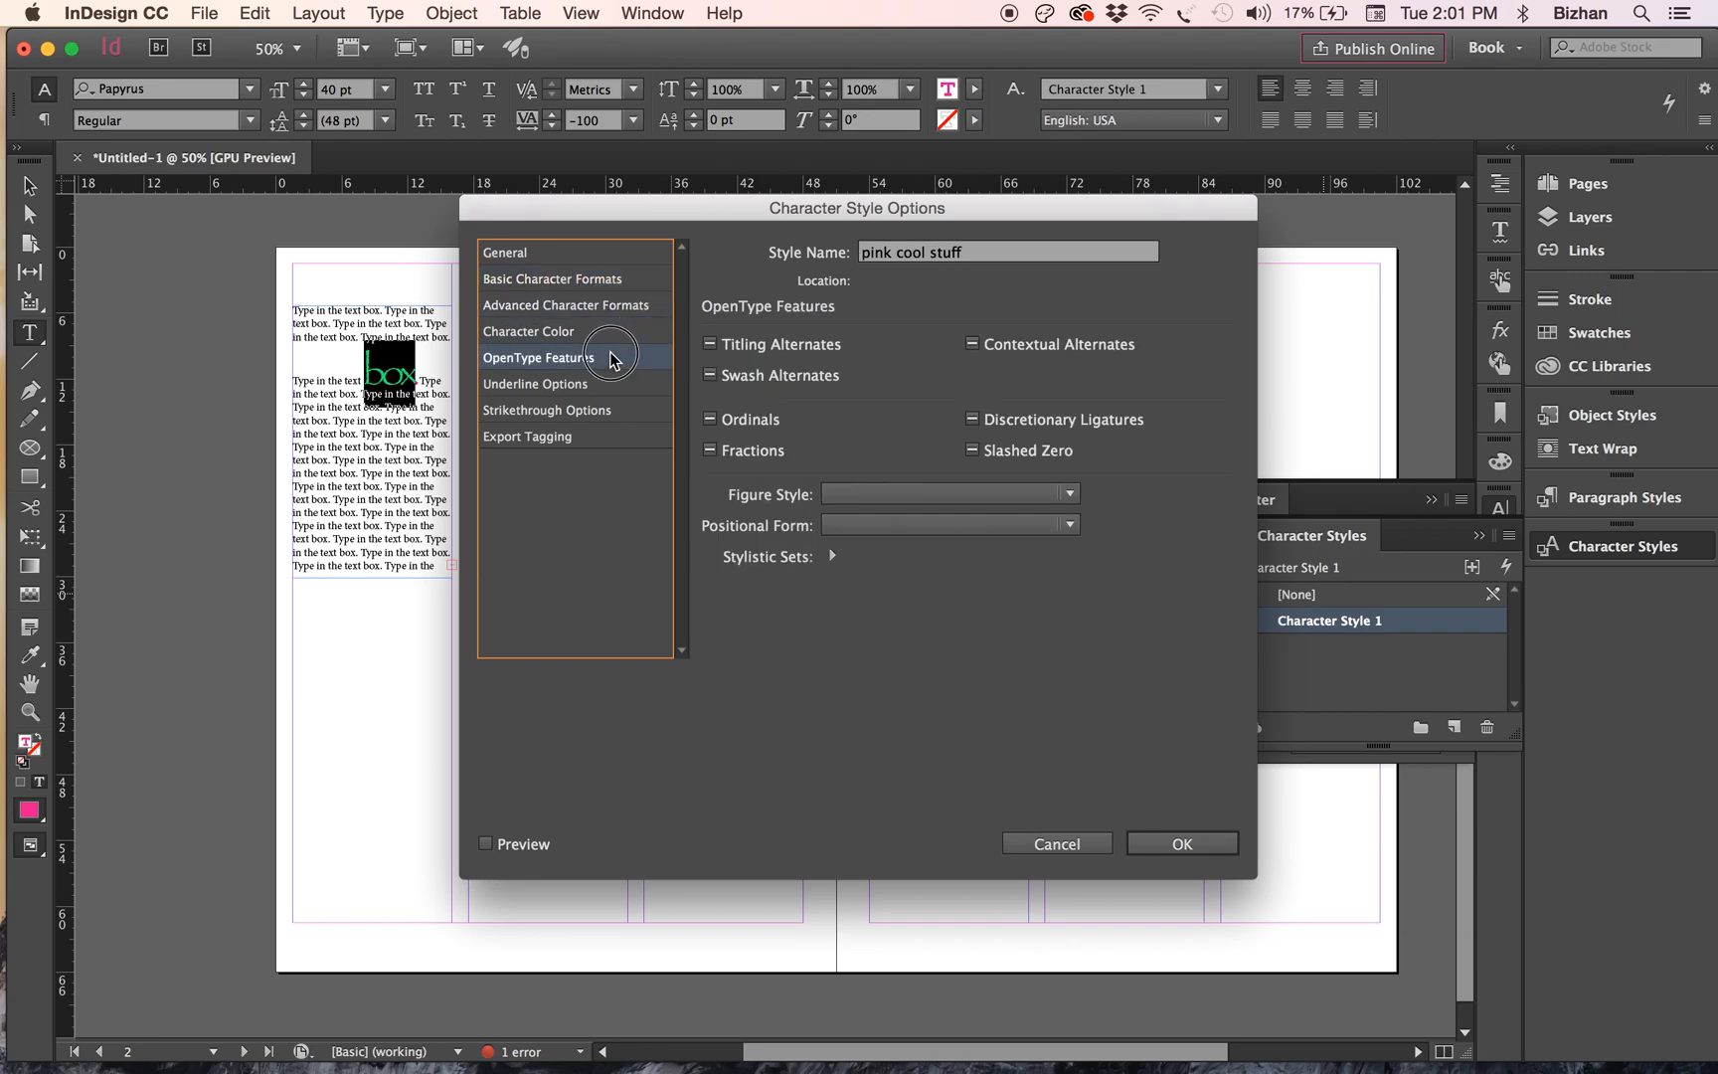
left_click(626, 410)
left_click(1169, 841)
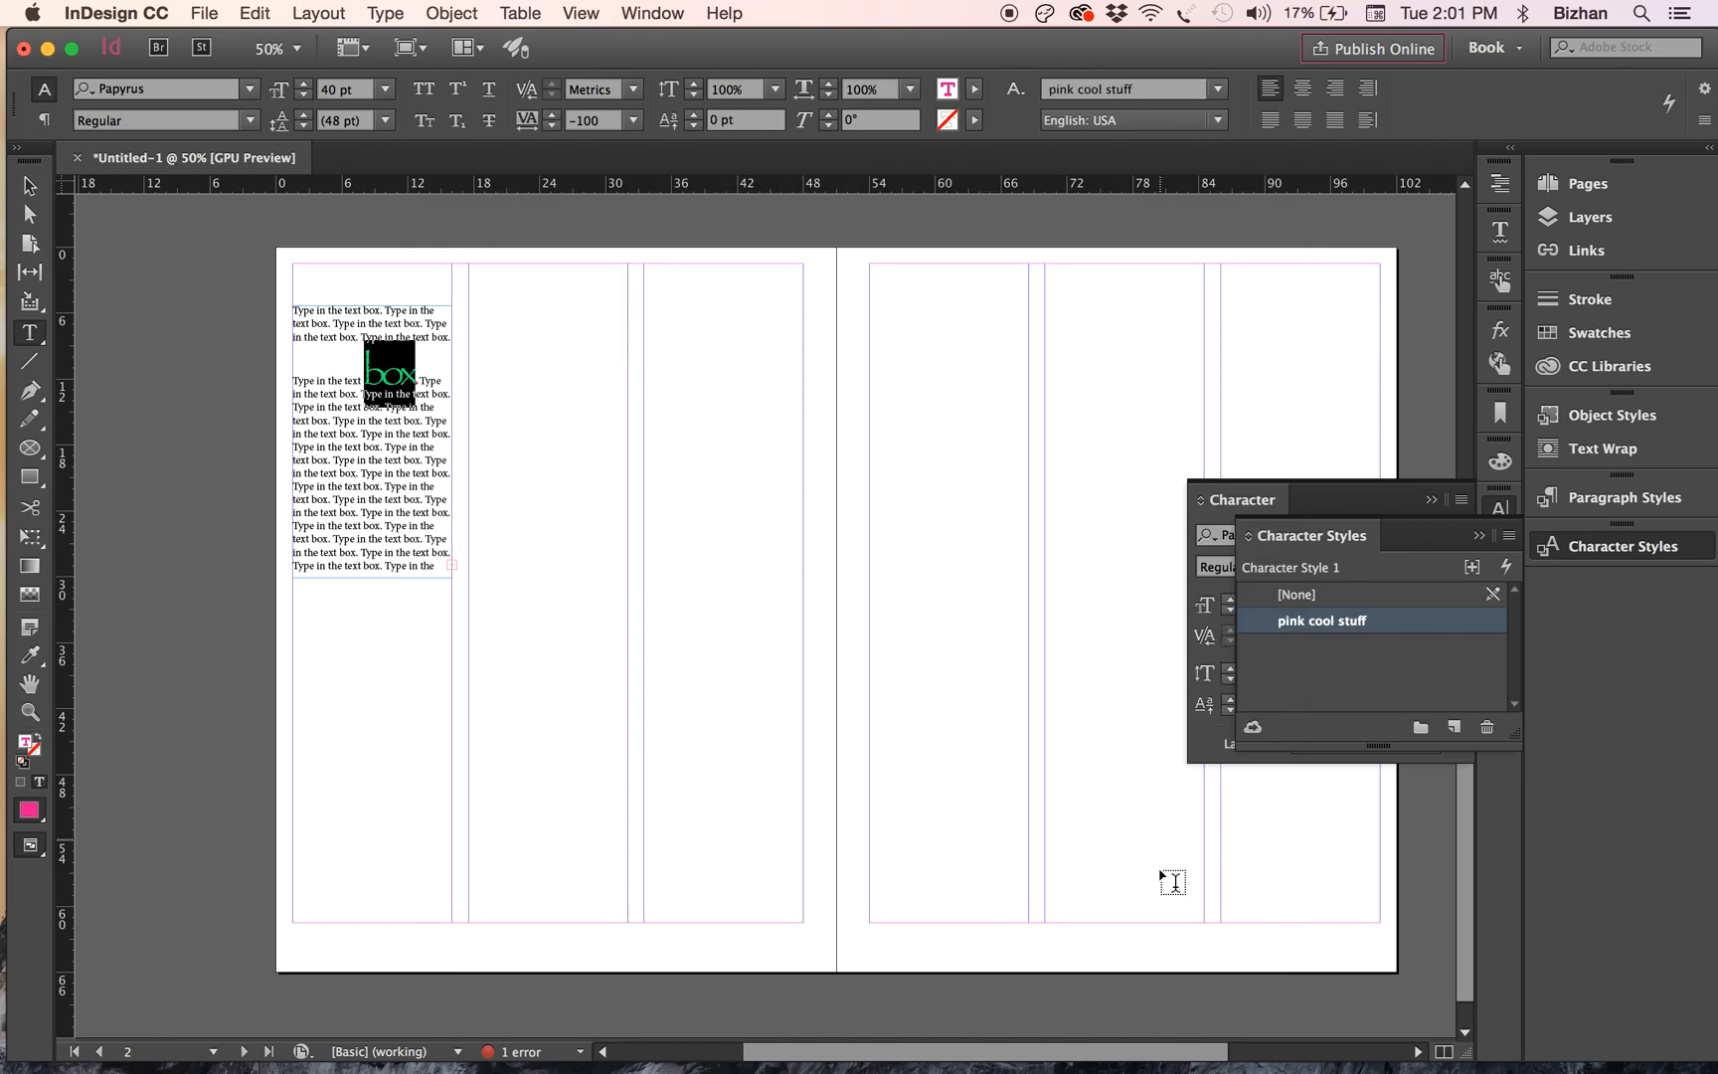
- Apply the "pink cool stuff" character style to "ext box. Type in the text" in the lower half of the text frame
left_click(363, 481)
left_click_drag(324, 474, 429, 474)
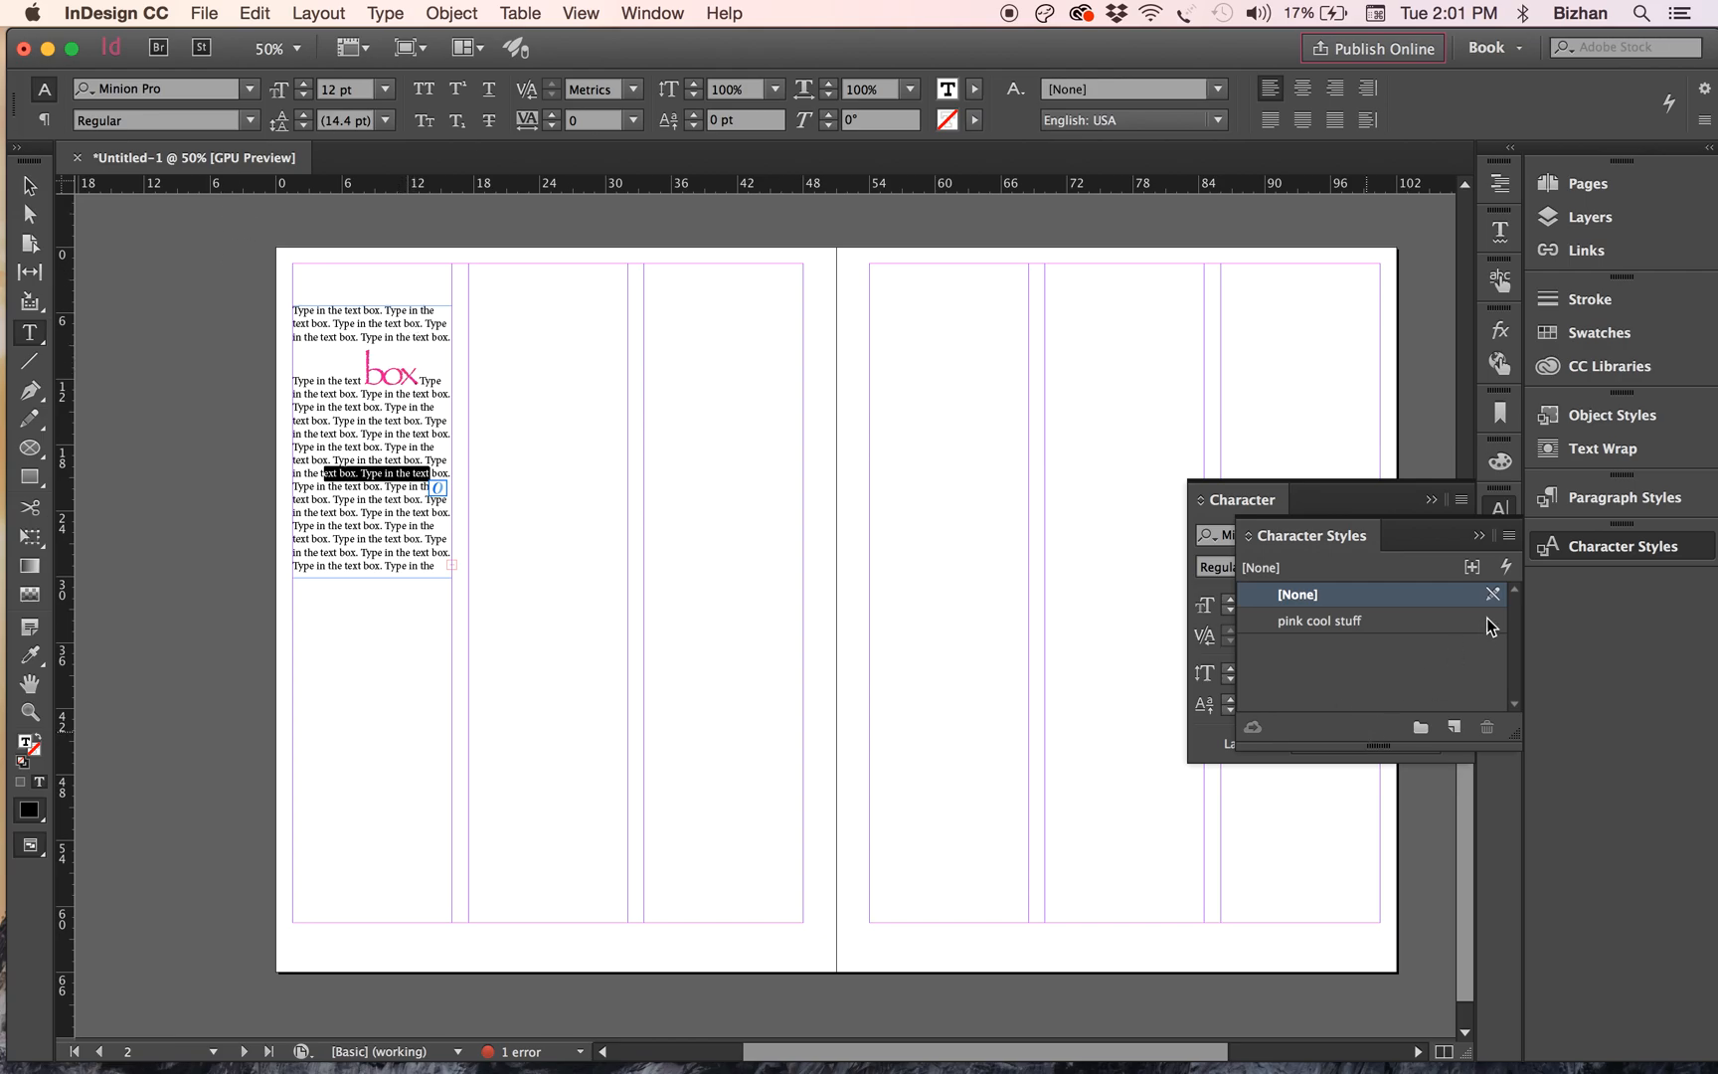
left_click(1349, 511)
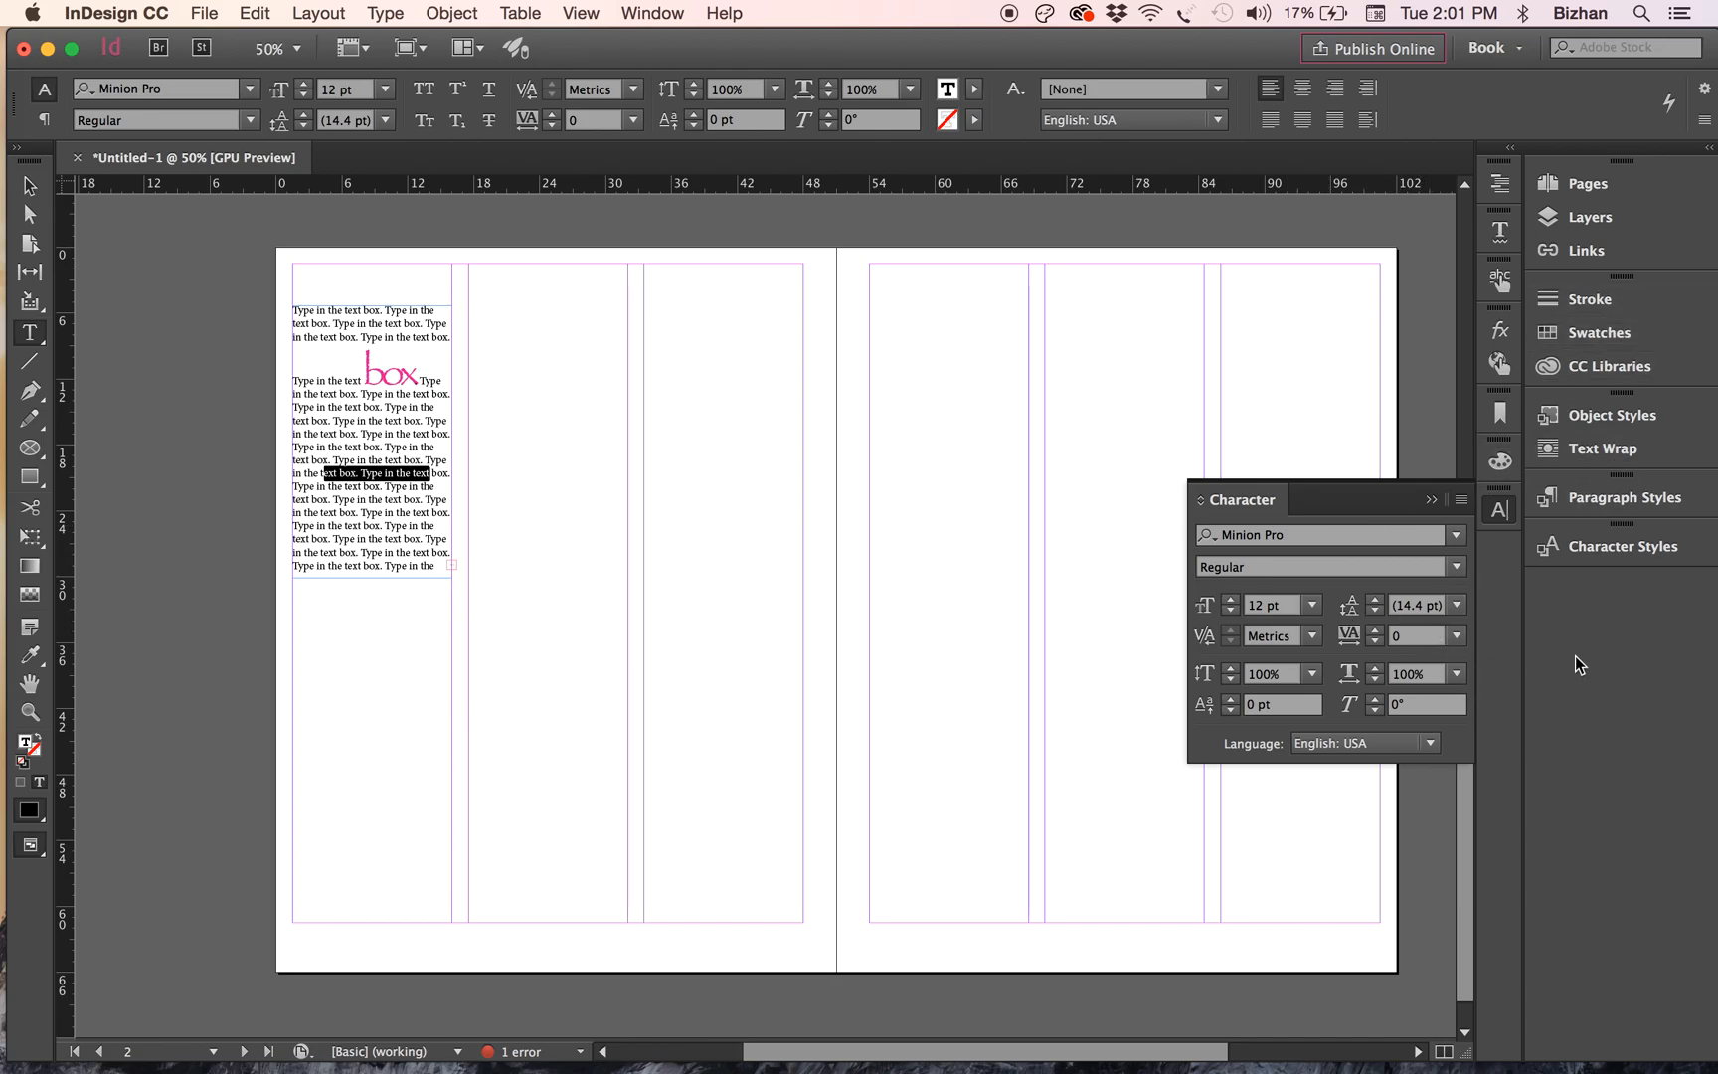
left_click(1611, 555)
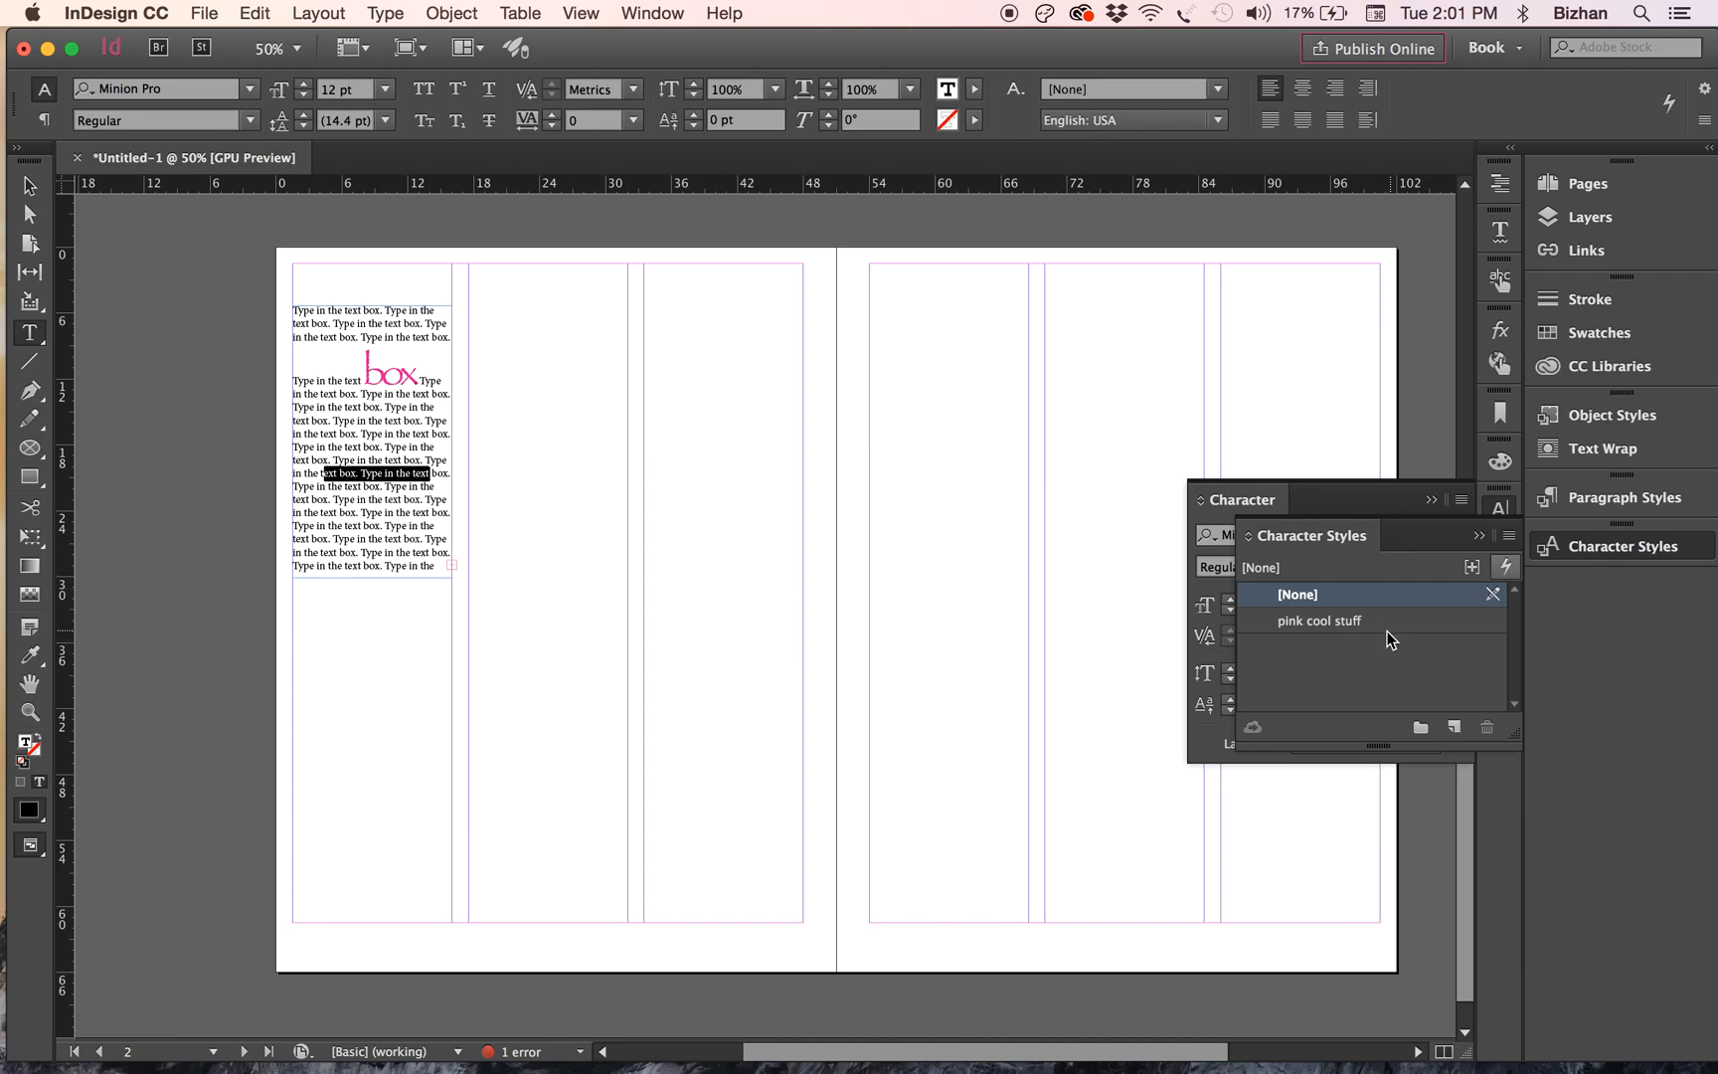
left_click(1387, 630)
left_click(356, 491)
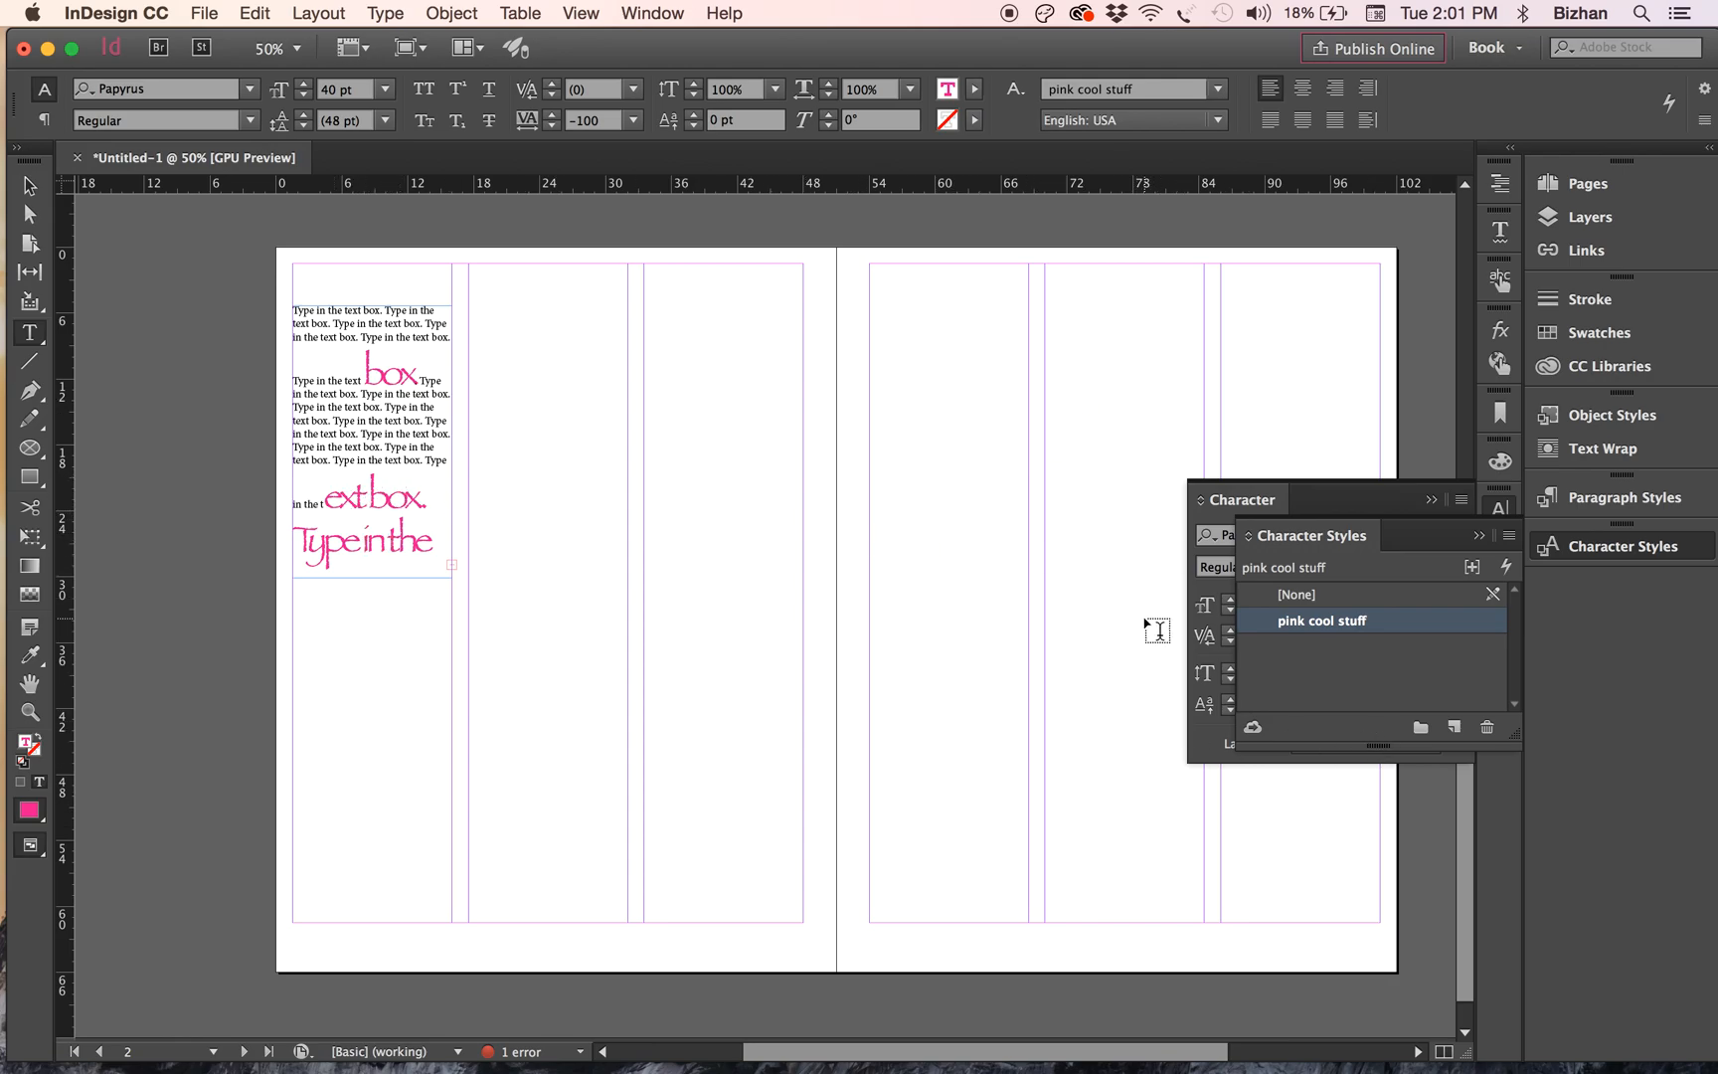
- Duplicate the text frame into the second and third columns and the facing page's first column, and nudge the second copy into its column
left_click(30, 185)
left_click_drag(370, 438, 946, 450)
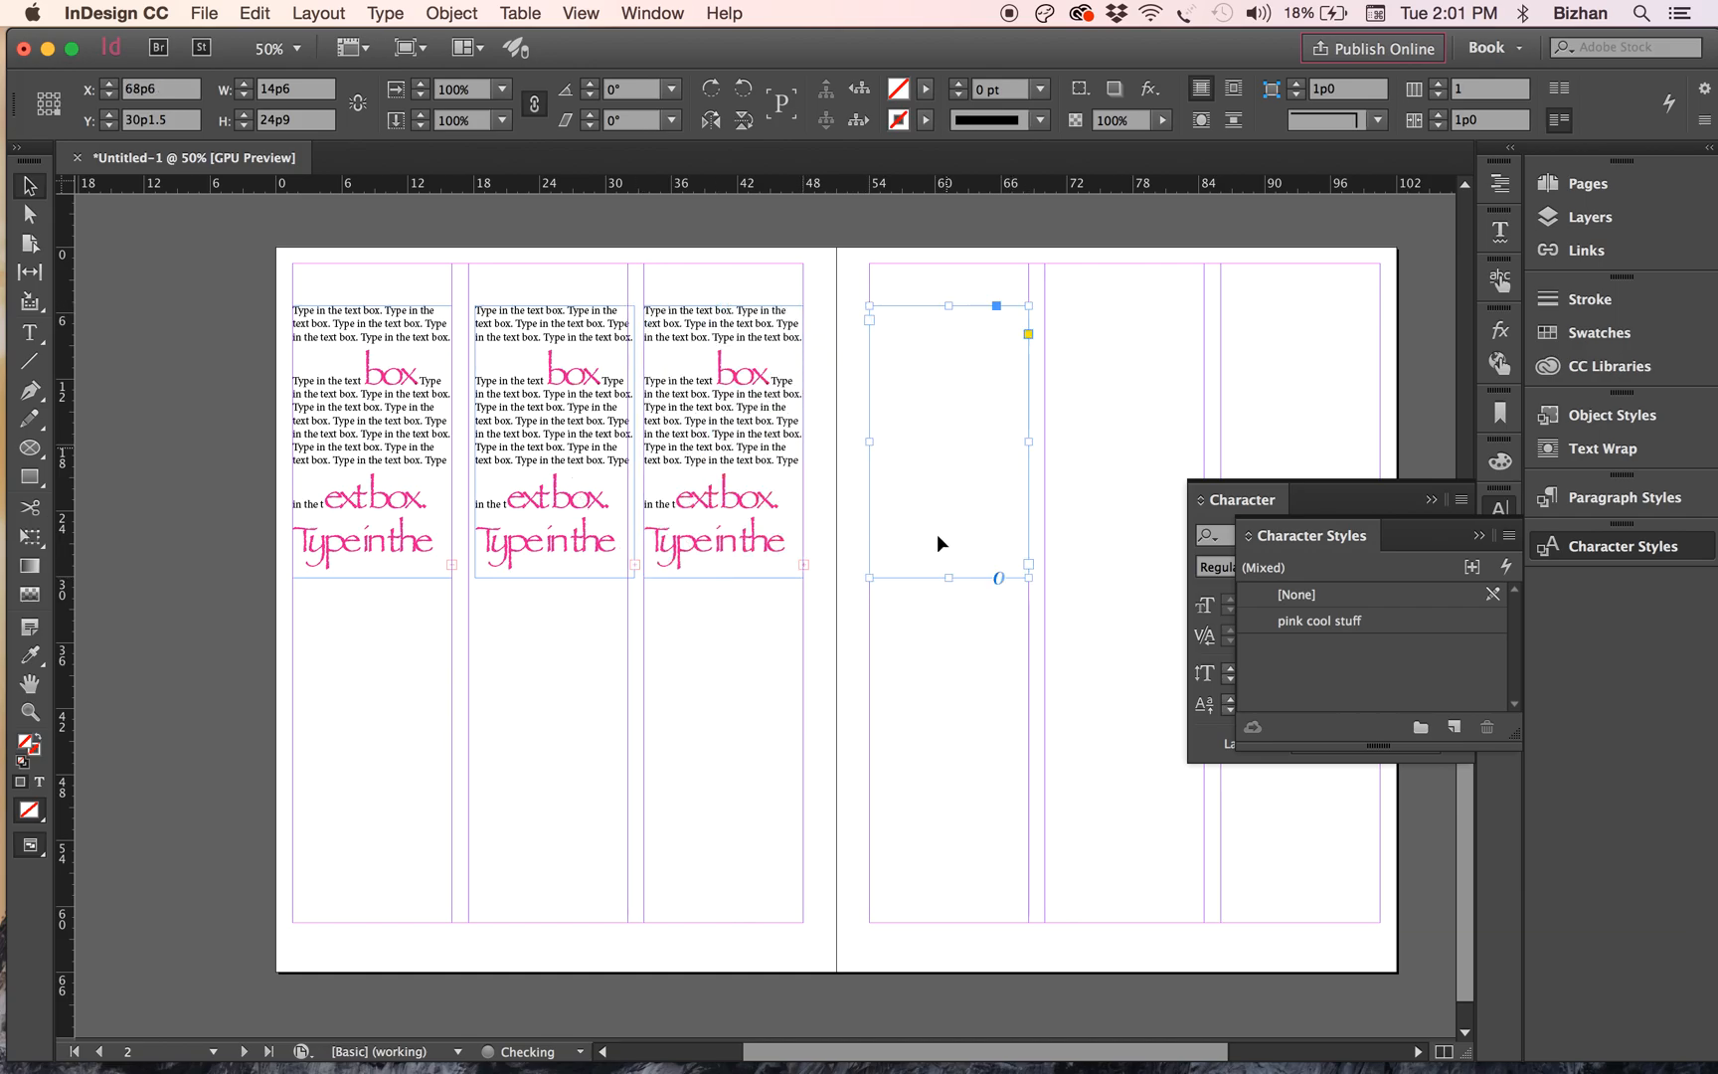
left_click(605, 513)
key("Left")
key("Left")
key("Left")
key("Left")
key("Left")
key("Left")
key("Left")
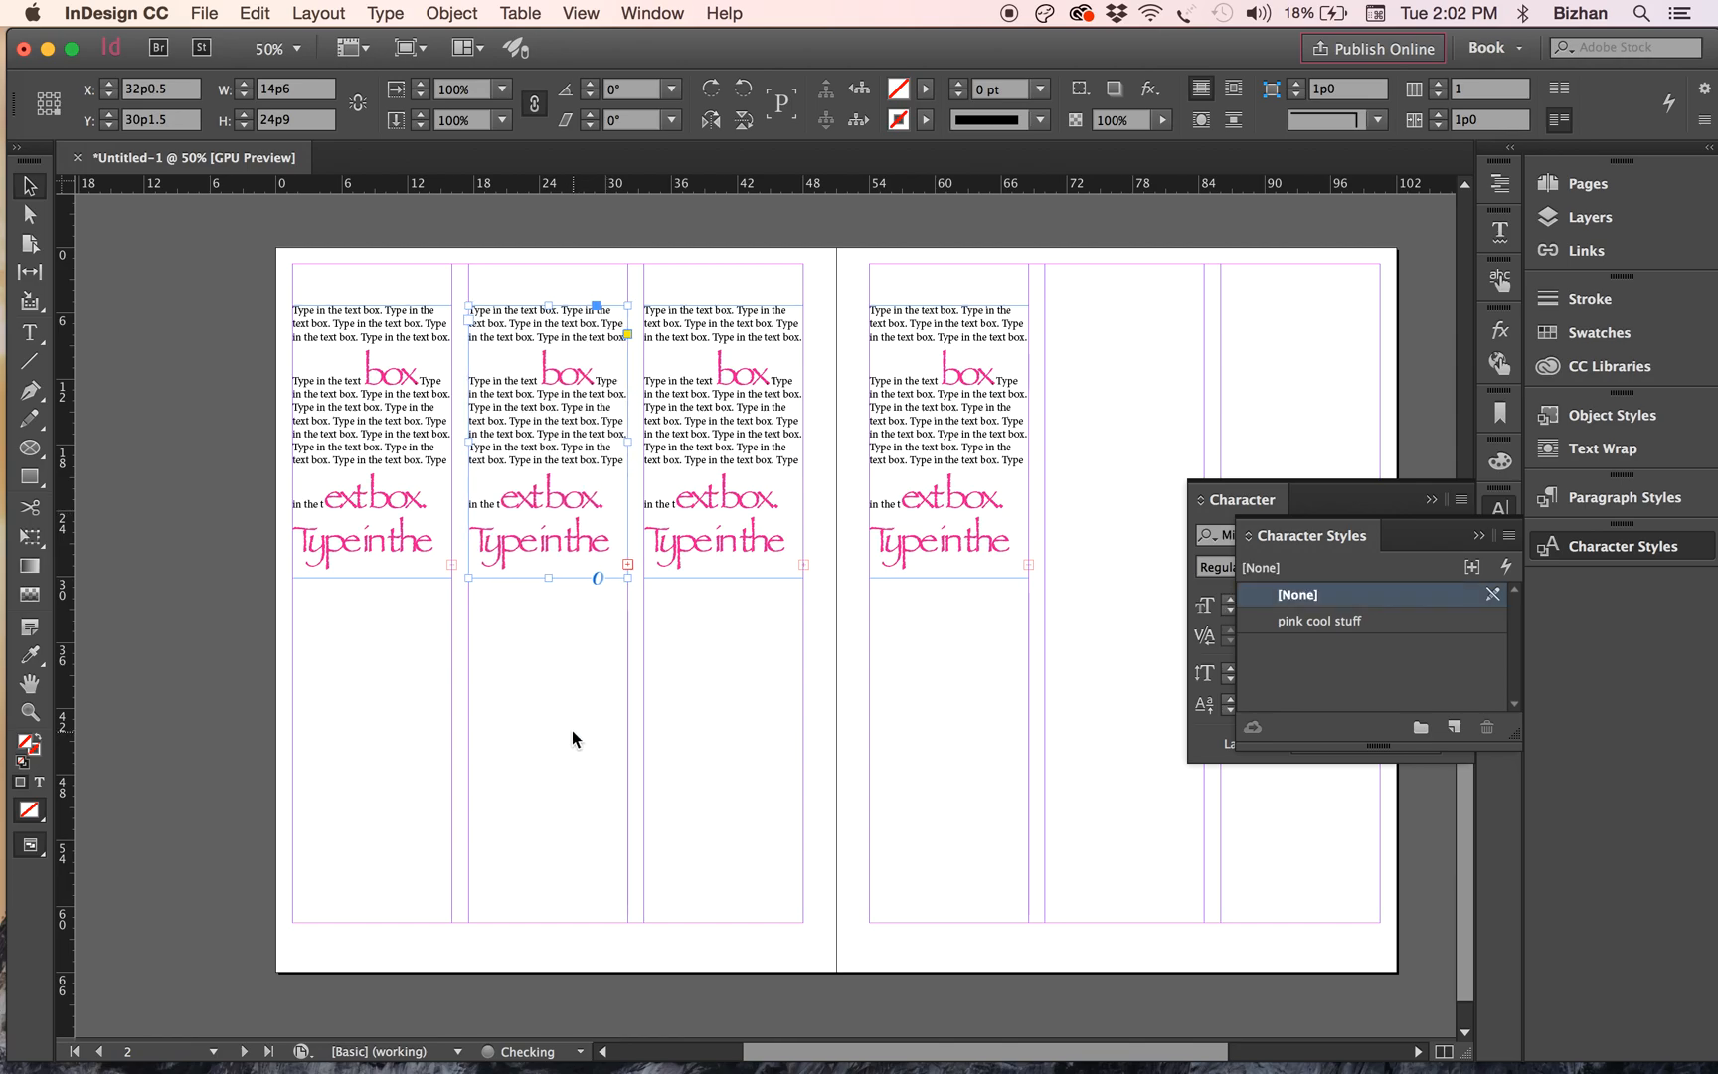
left_click(575, 736)
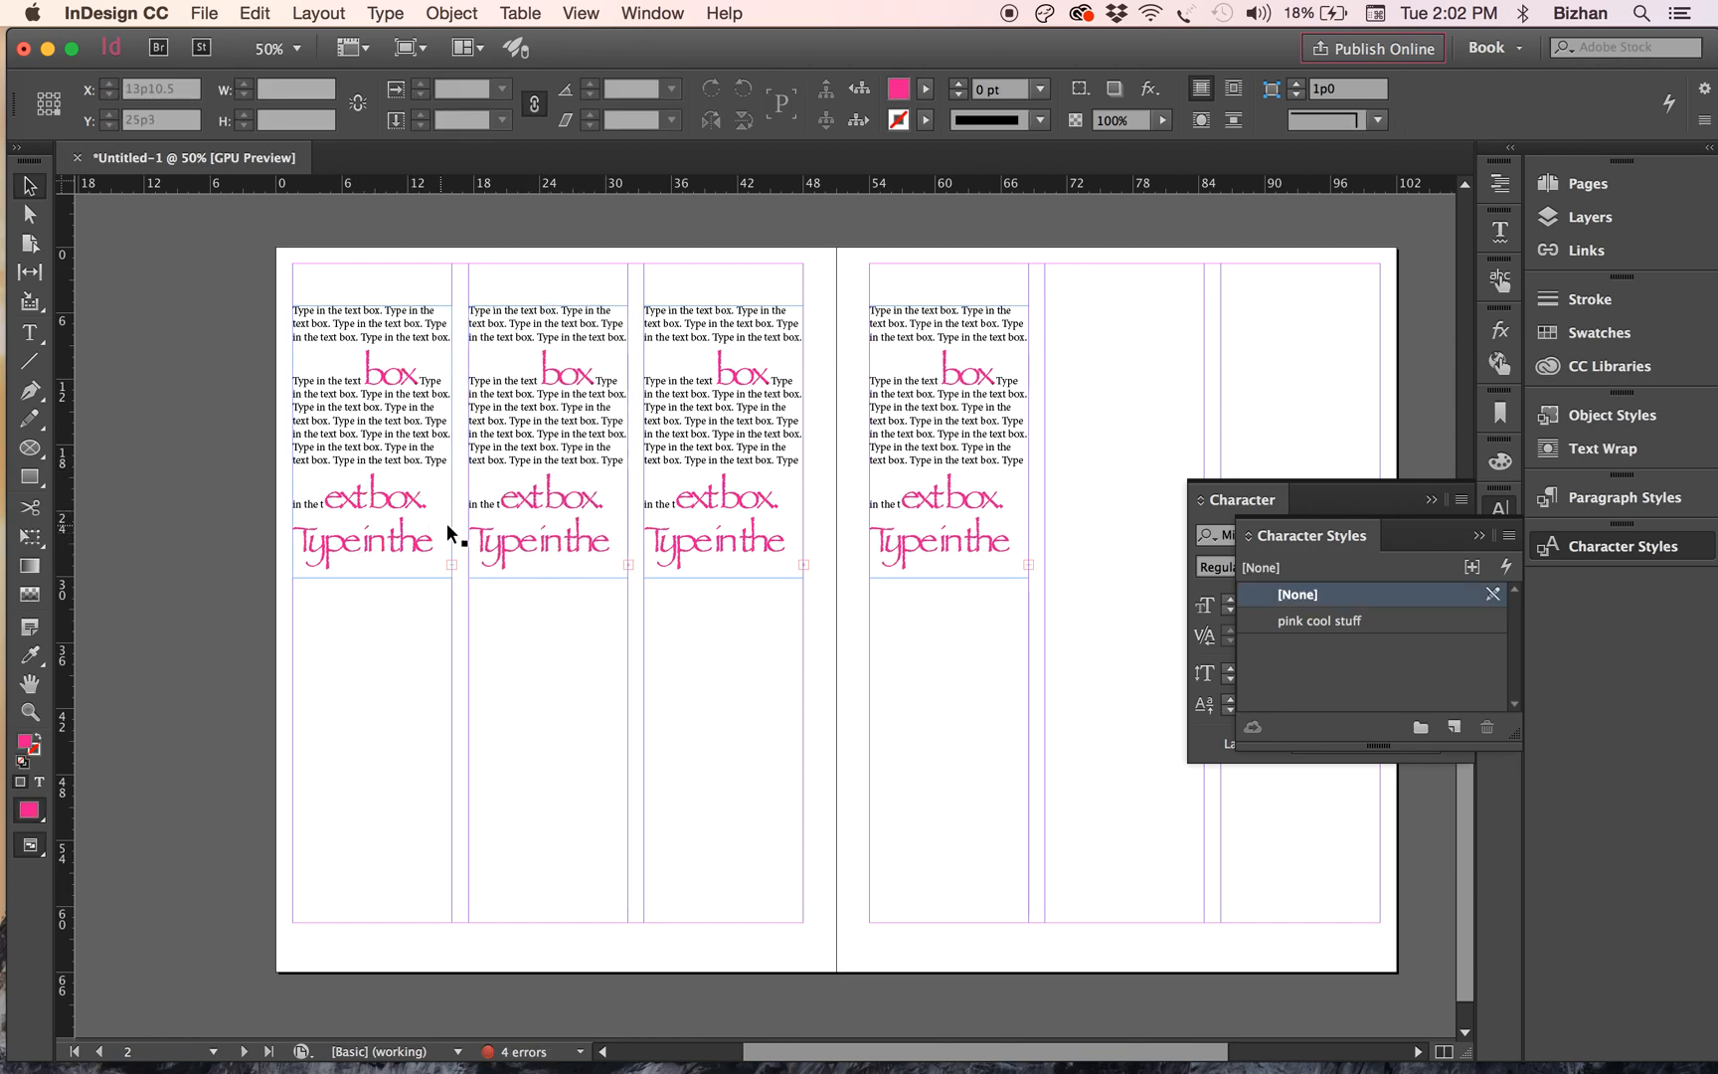
- Change the character color of the "pink cool stuff" style to C=100 M=0 Y=0 K=0
double_click(1398, 624)
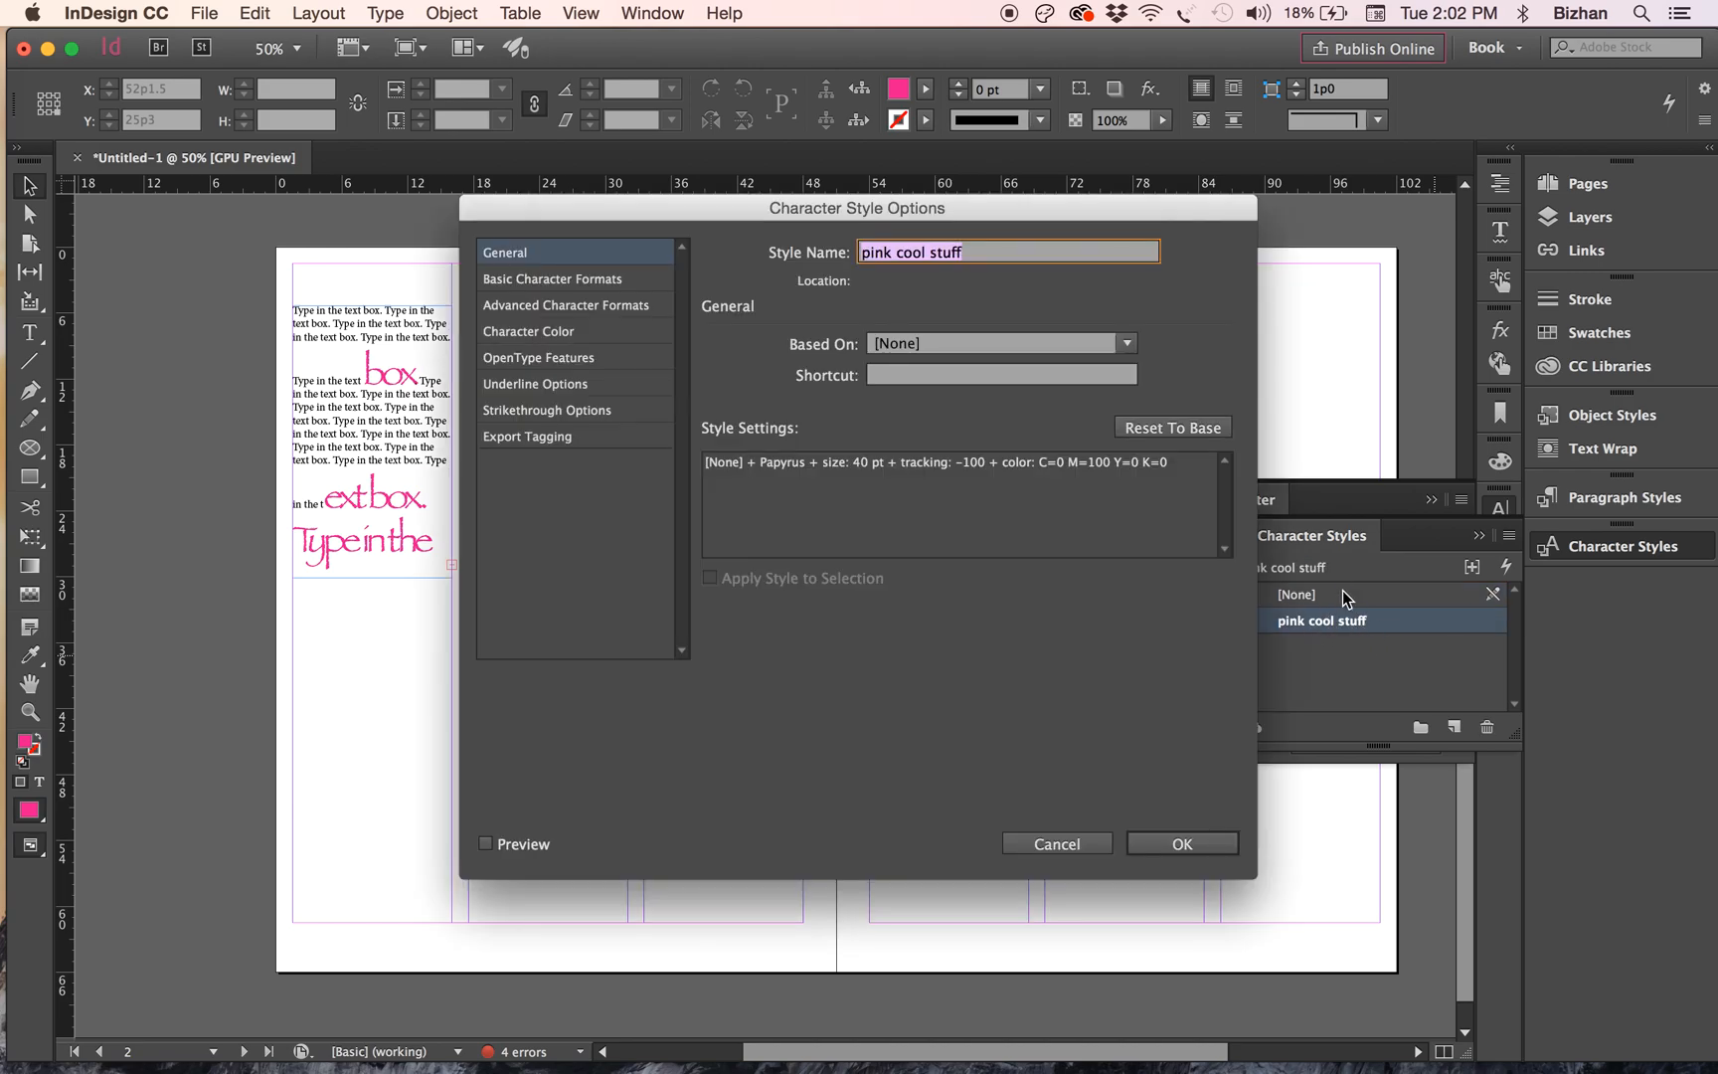
left_click(604, 330)
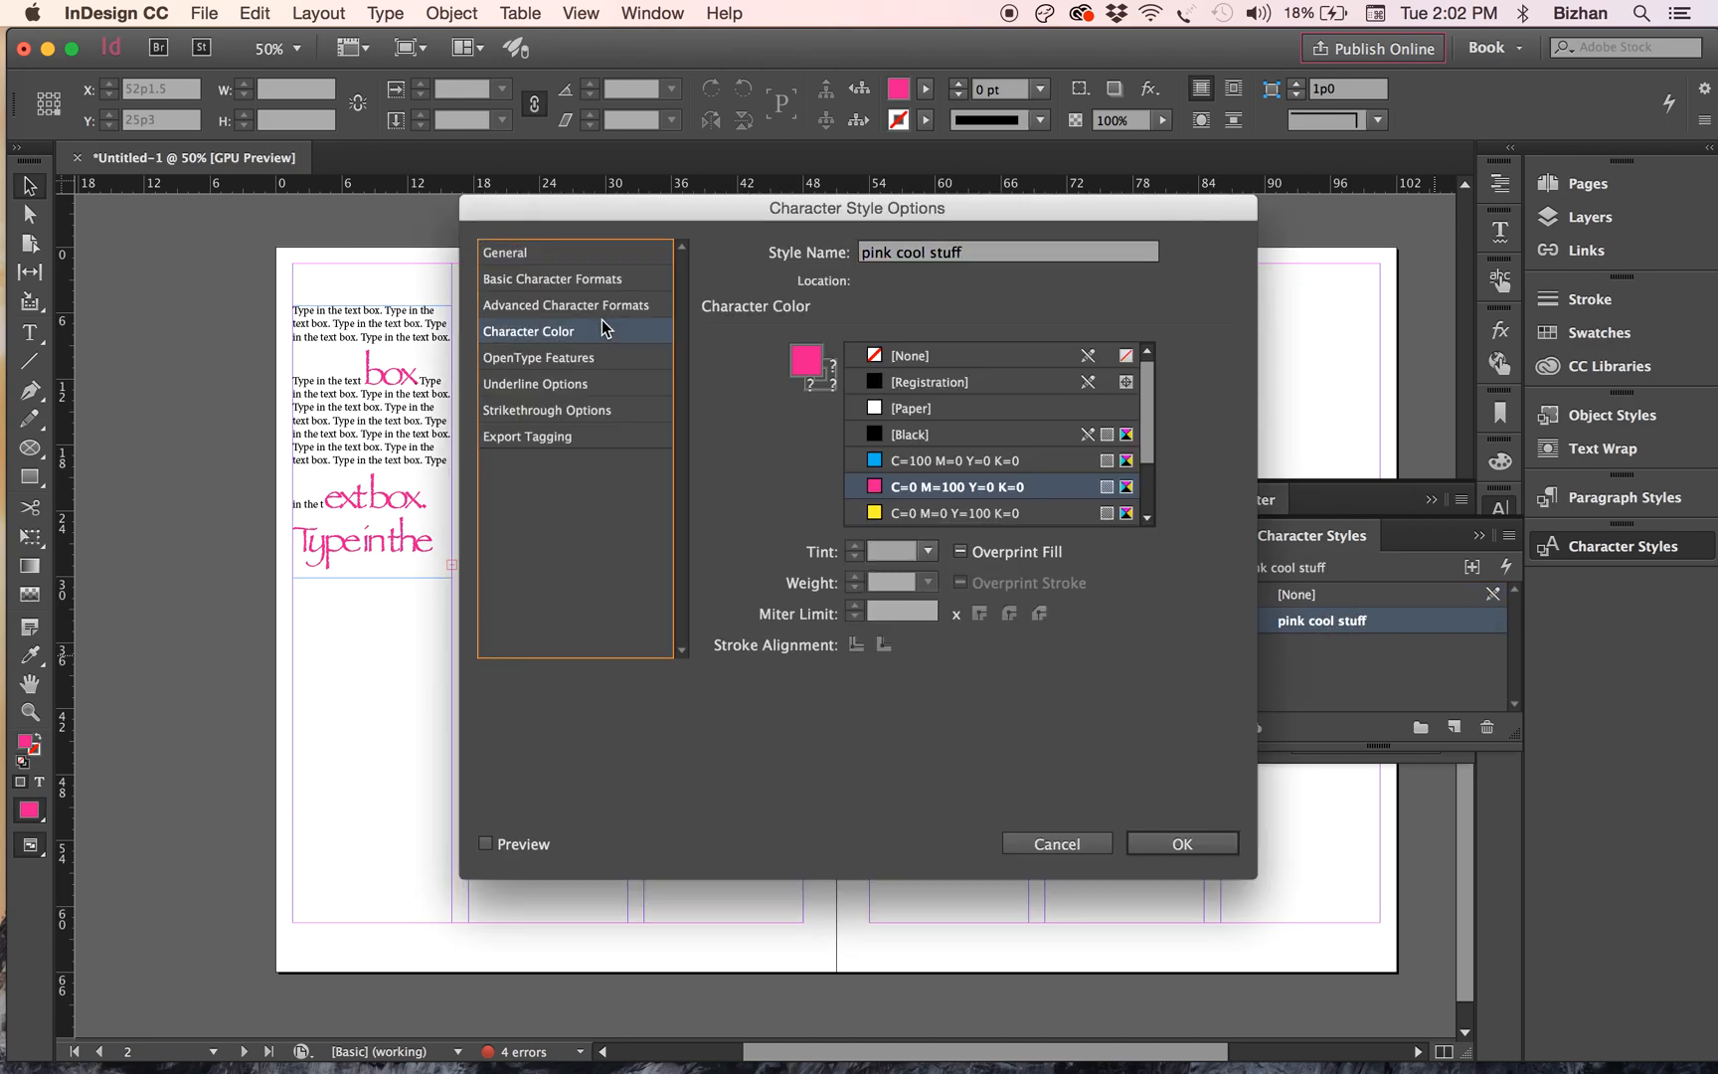
left_click_drag(788, 236, 1137, 224)
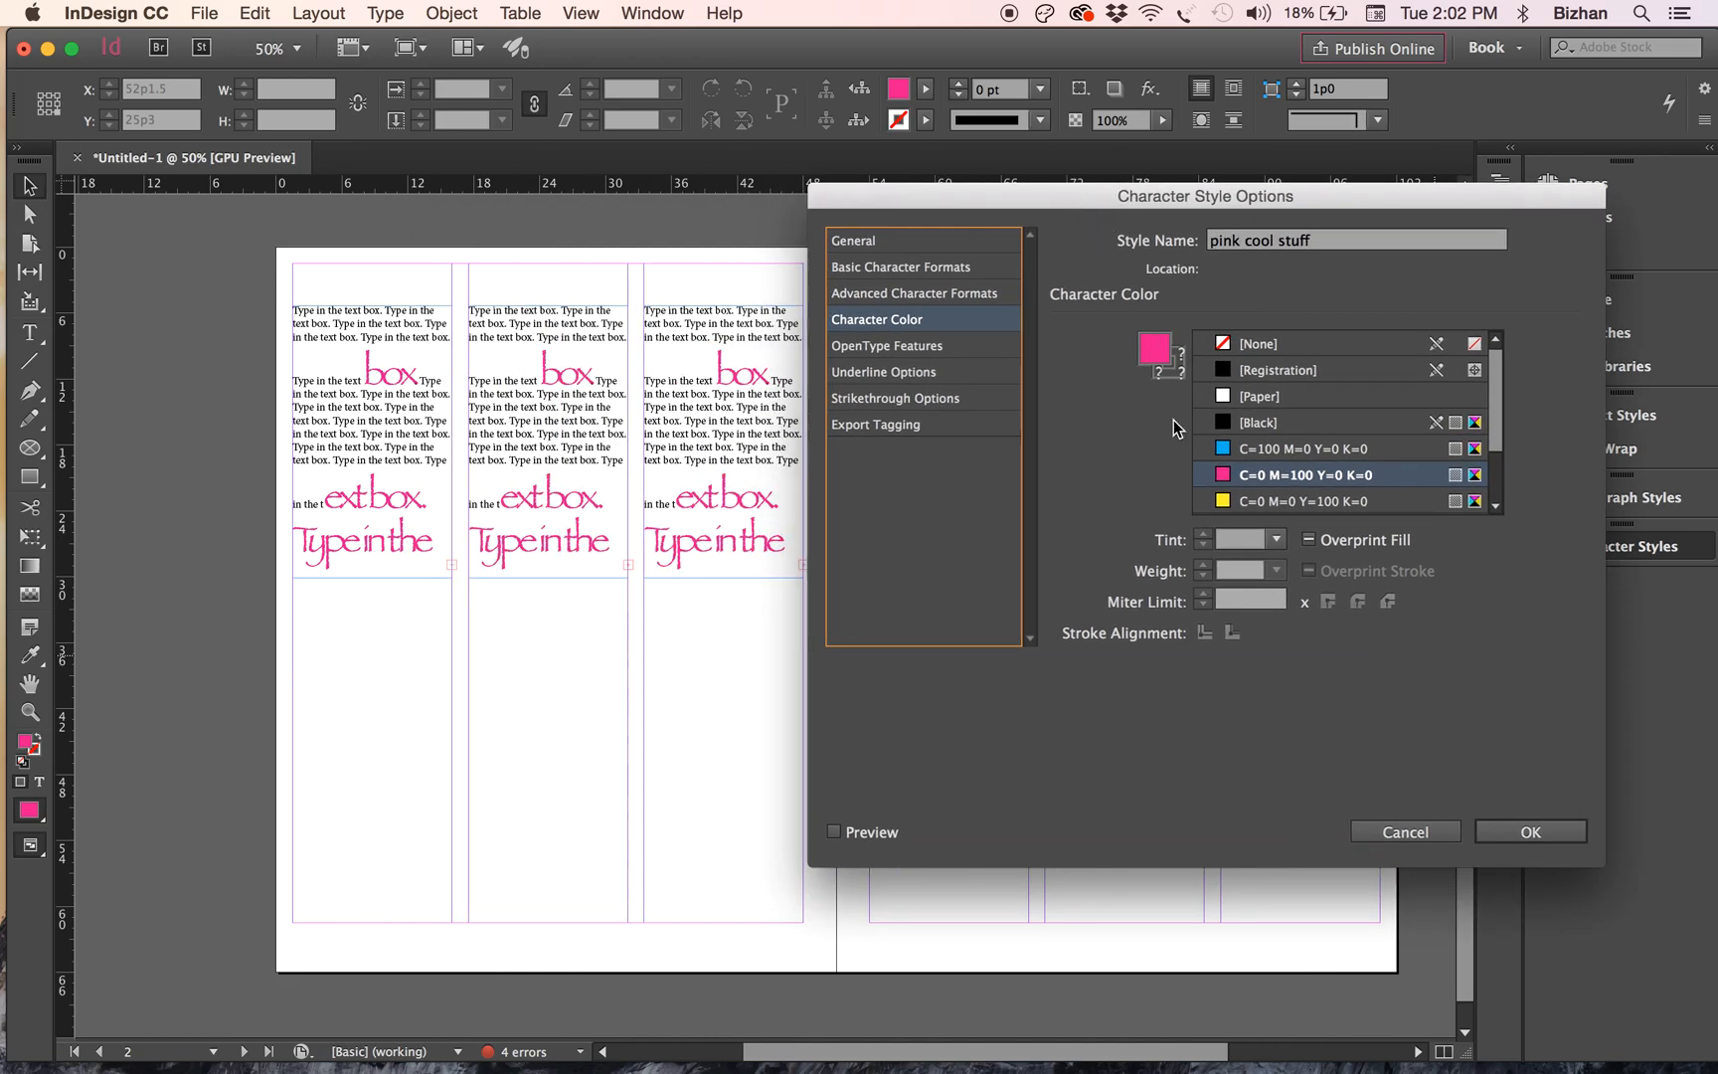
left_click(1257, 449)
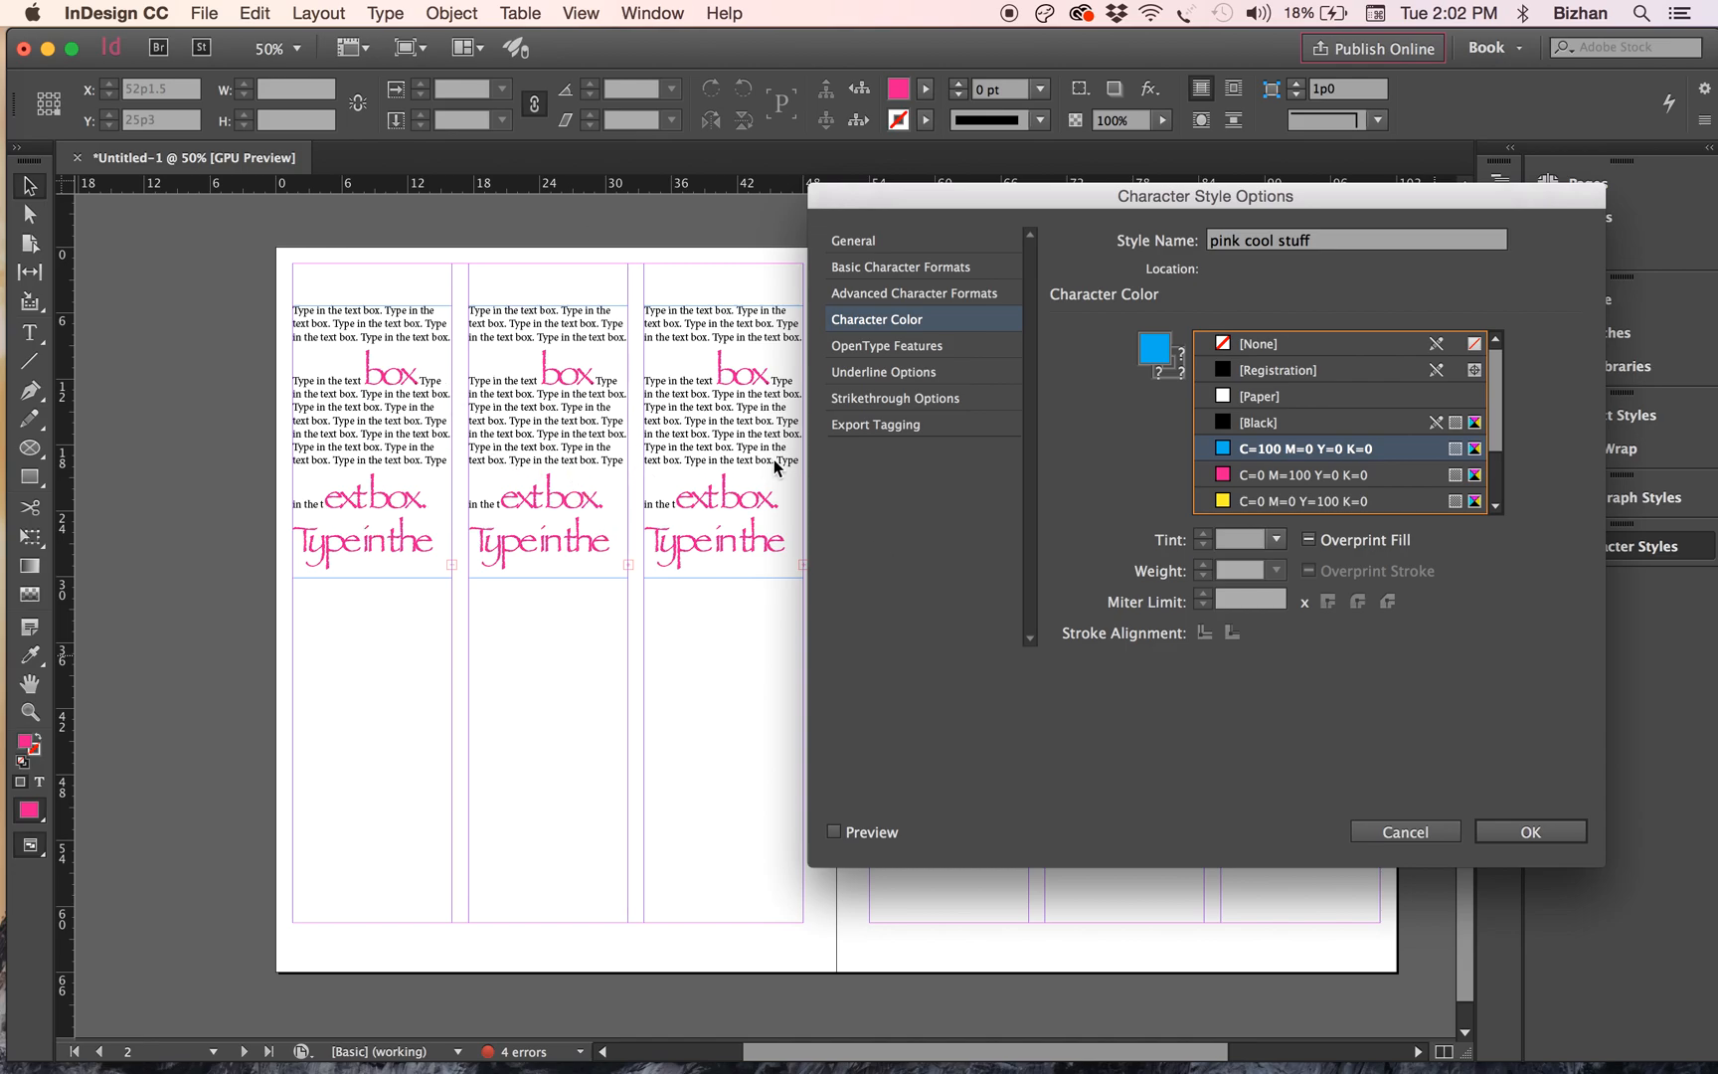
left_click_drag(1338, 192, 952, 219)
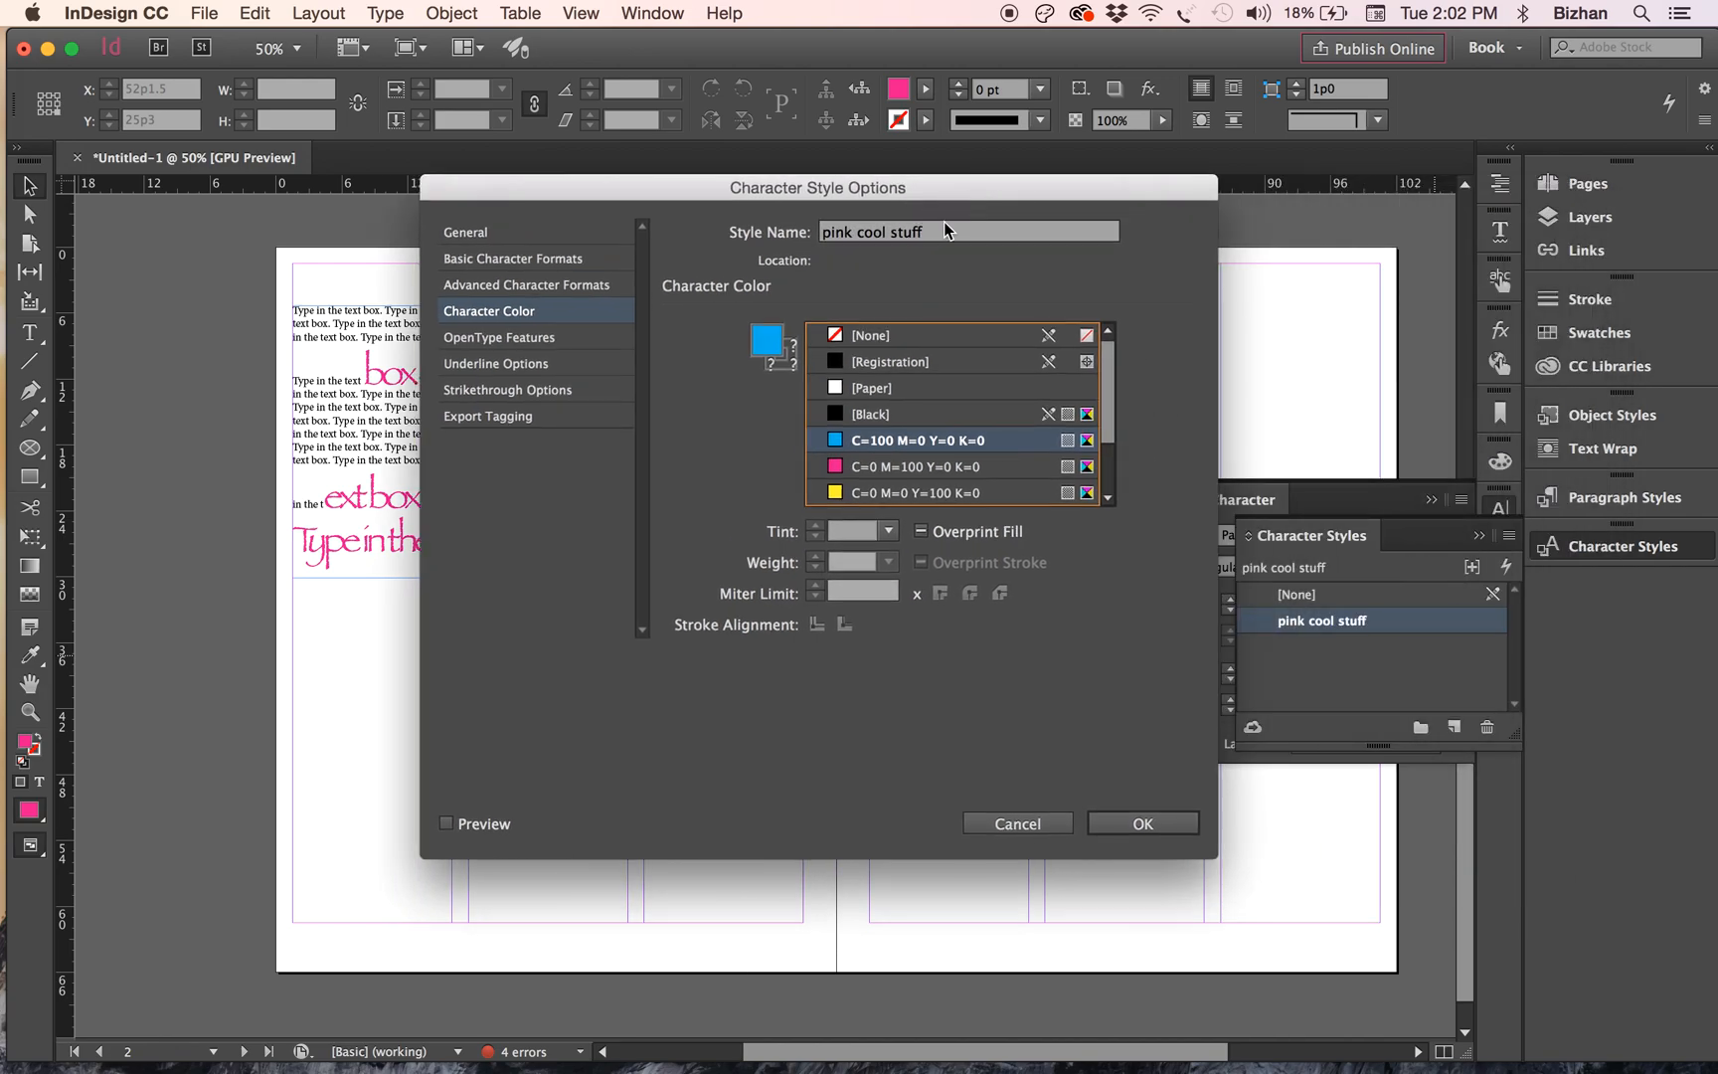
left_click(1106, 827)
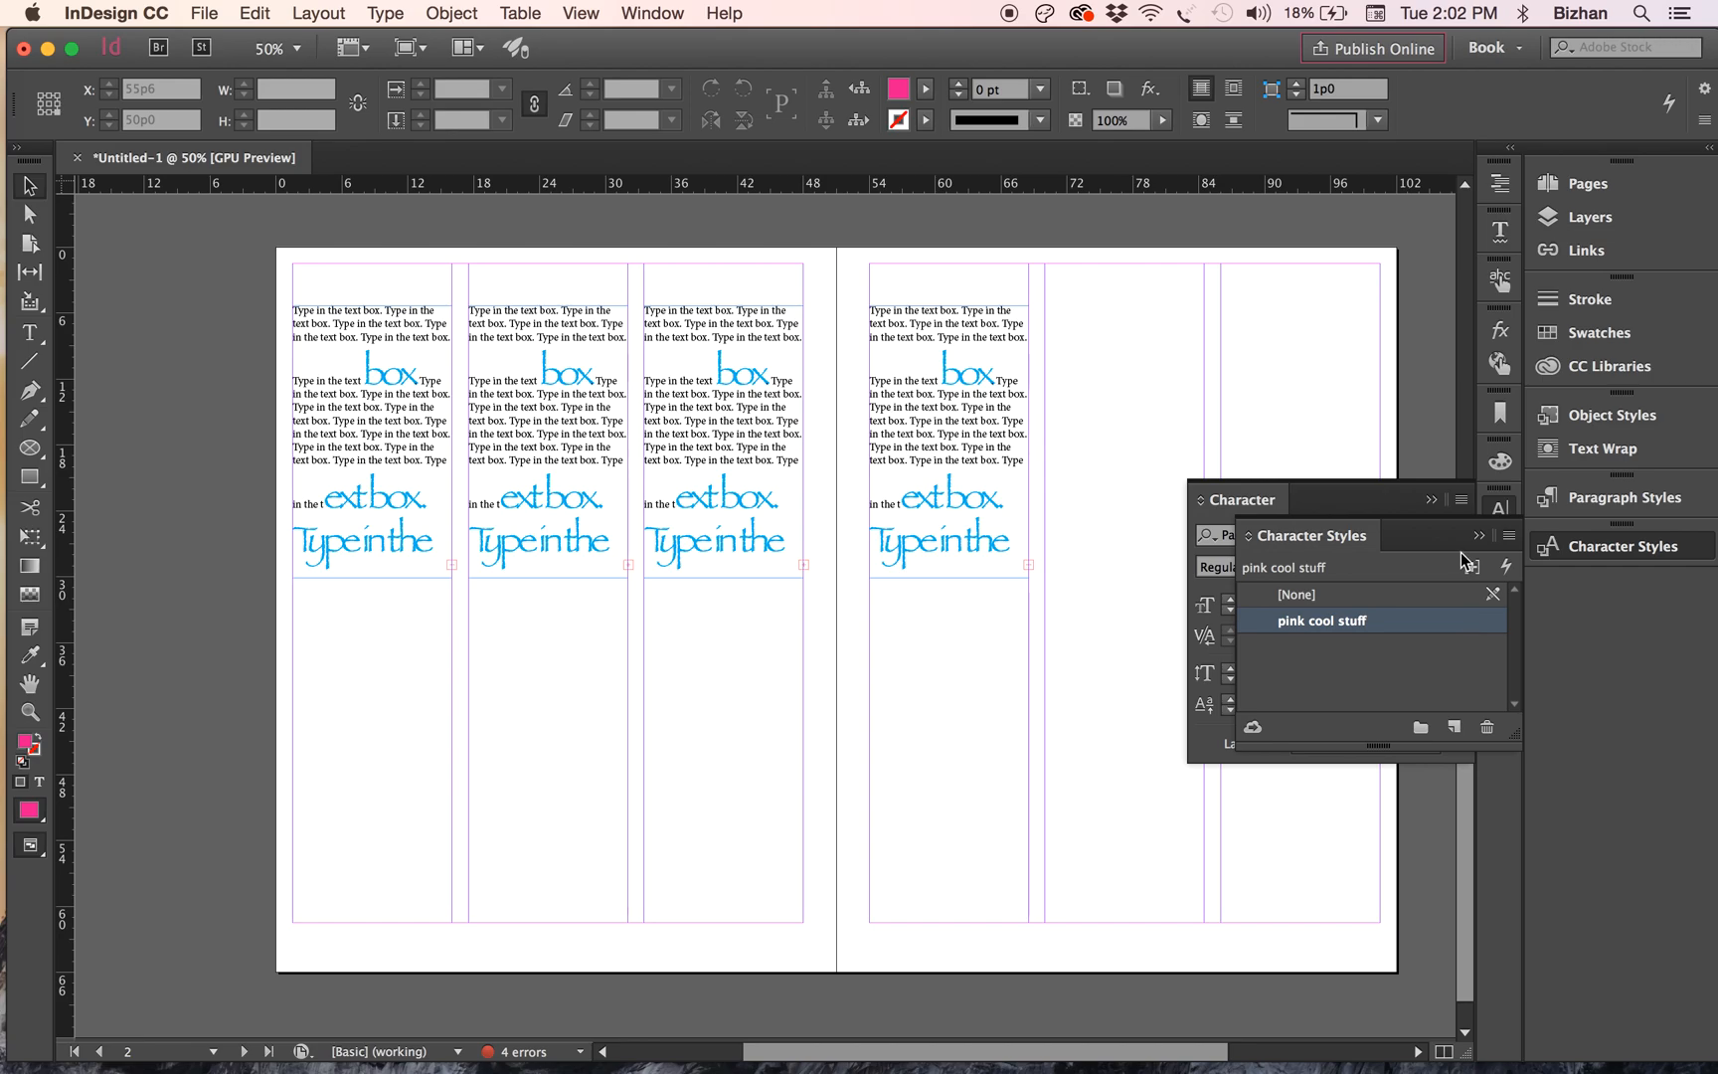
- Look at the Paragraph Styles and Object Styles panels, and collapse the Character Styles and Character panels
left_click(1602, 515)
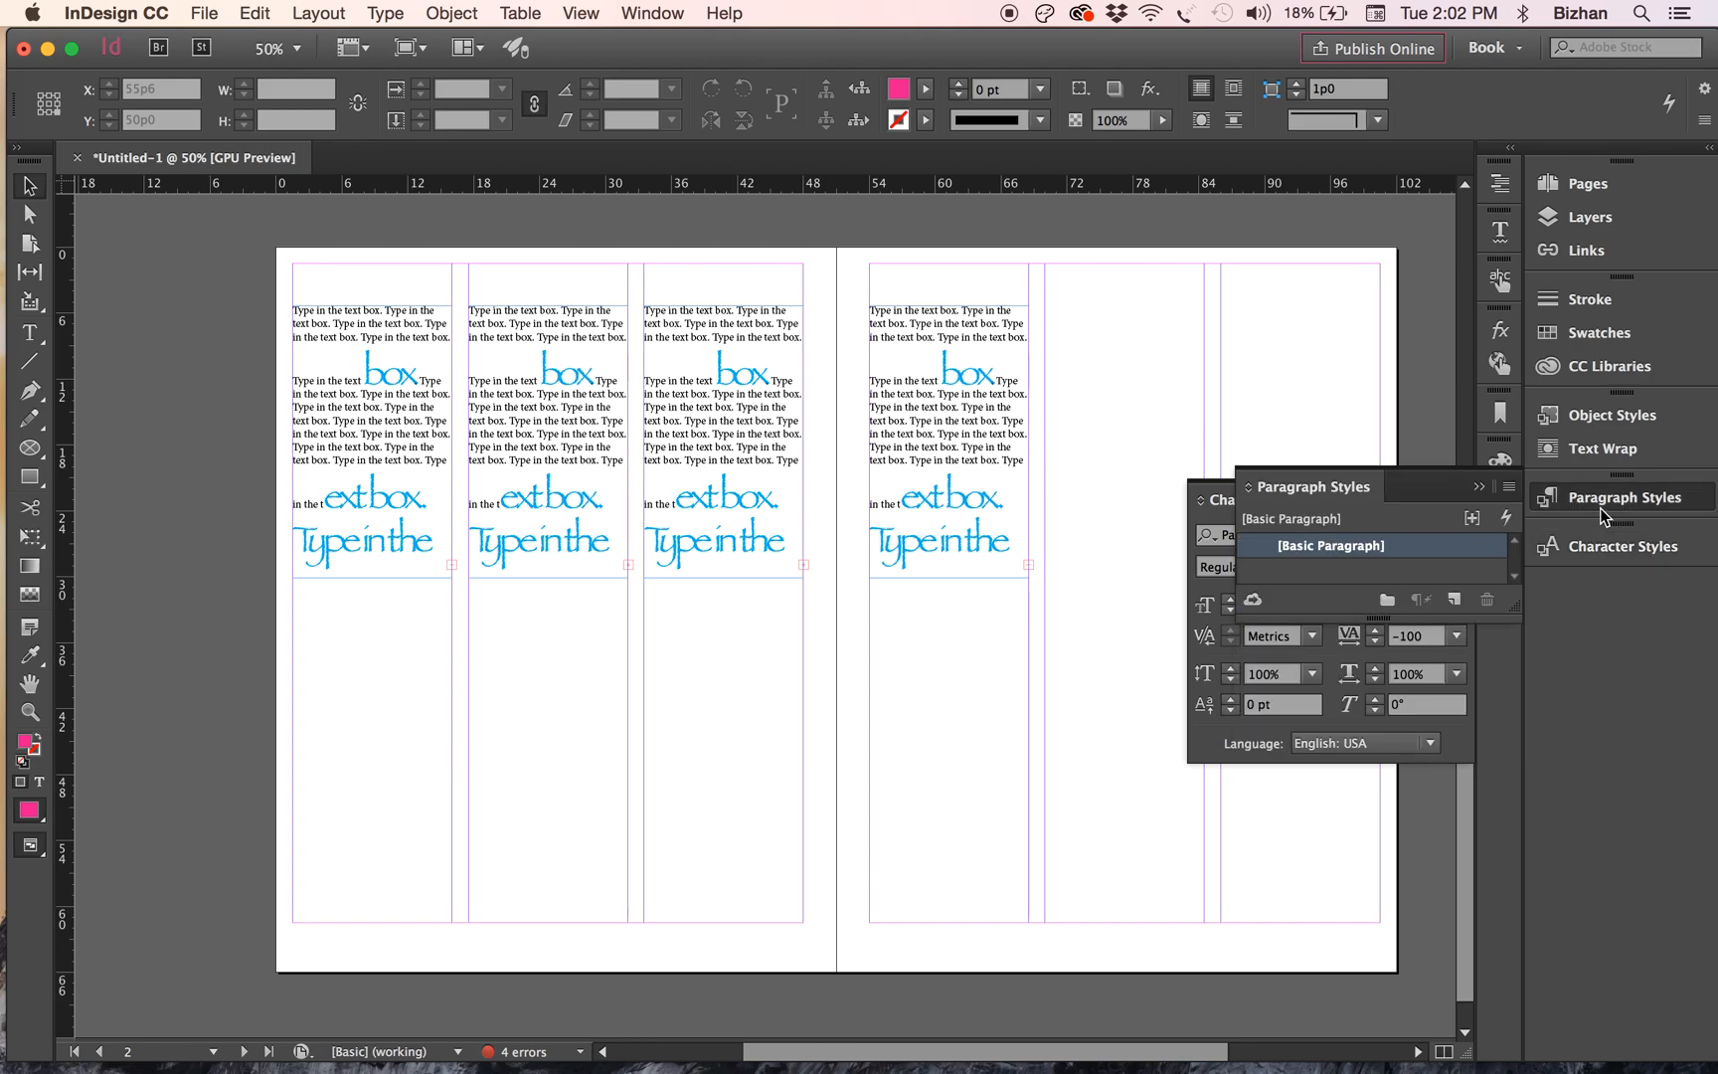
left_click(1630, 422)
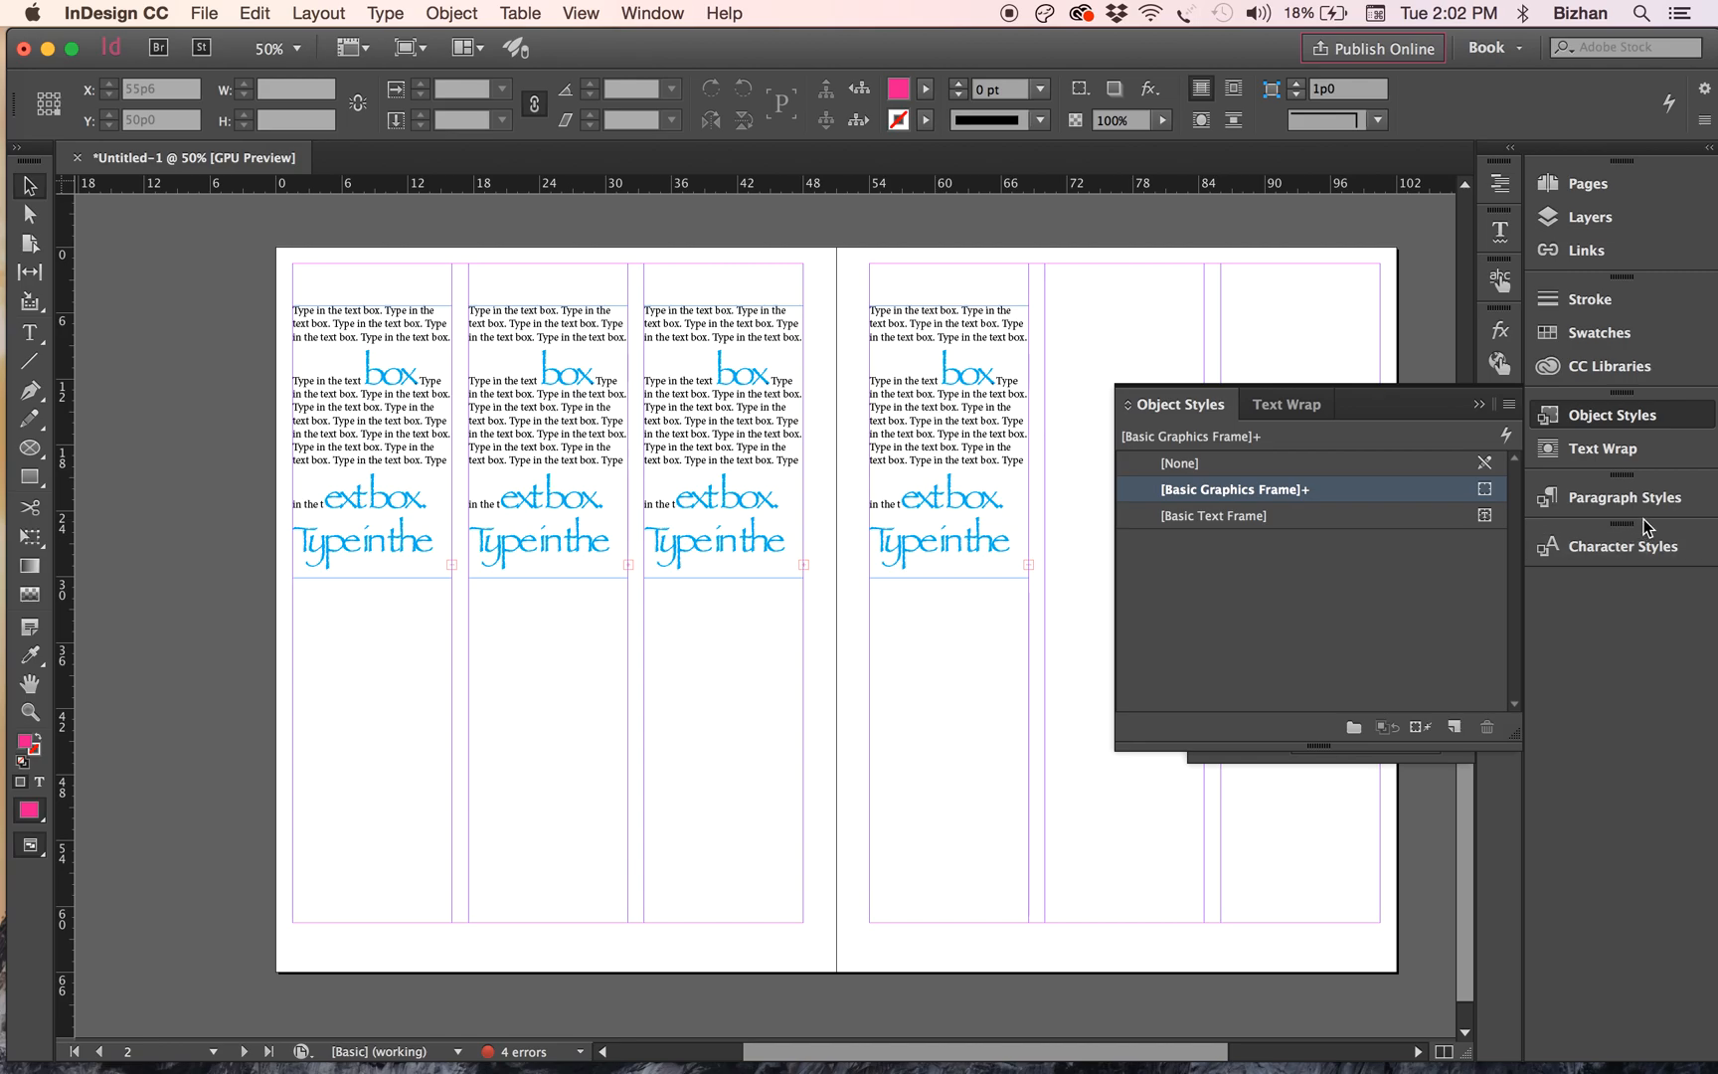
left_click(1630, 546)
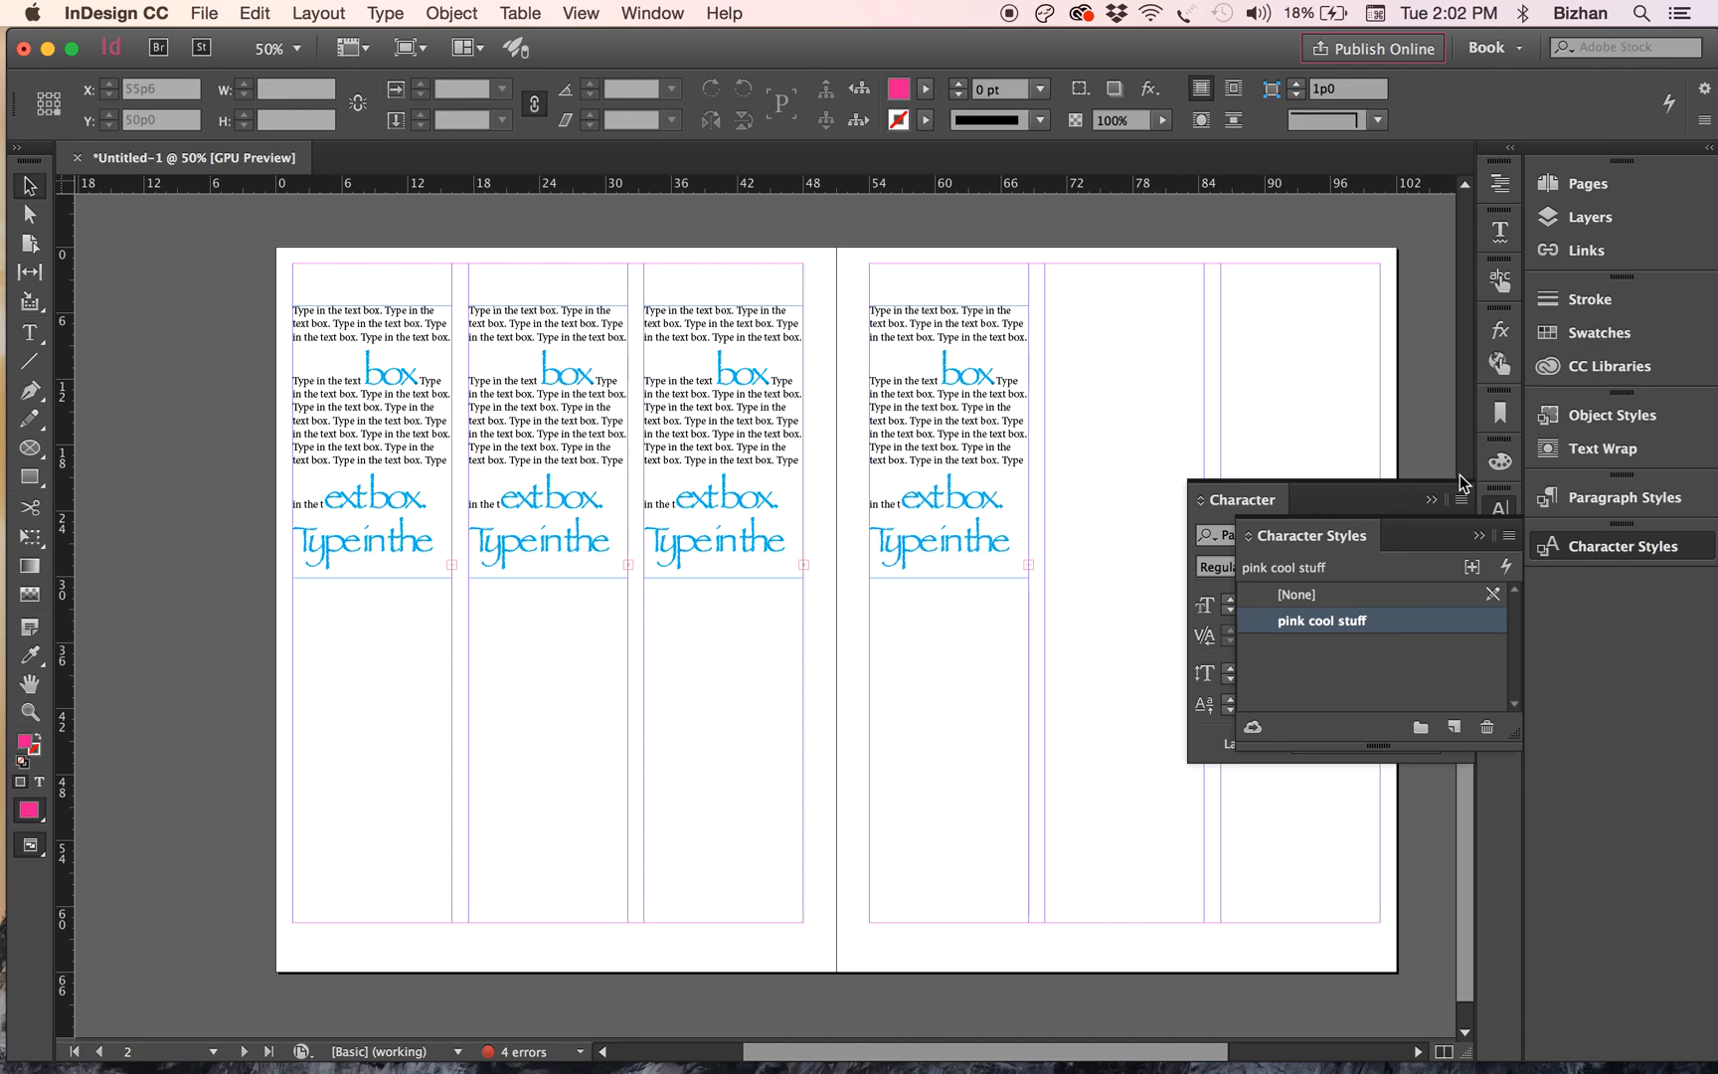
left_click(1478, 534)
left_click(1432, 499)
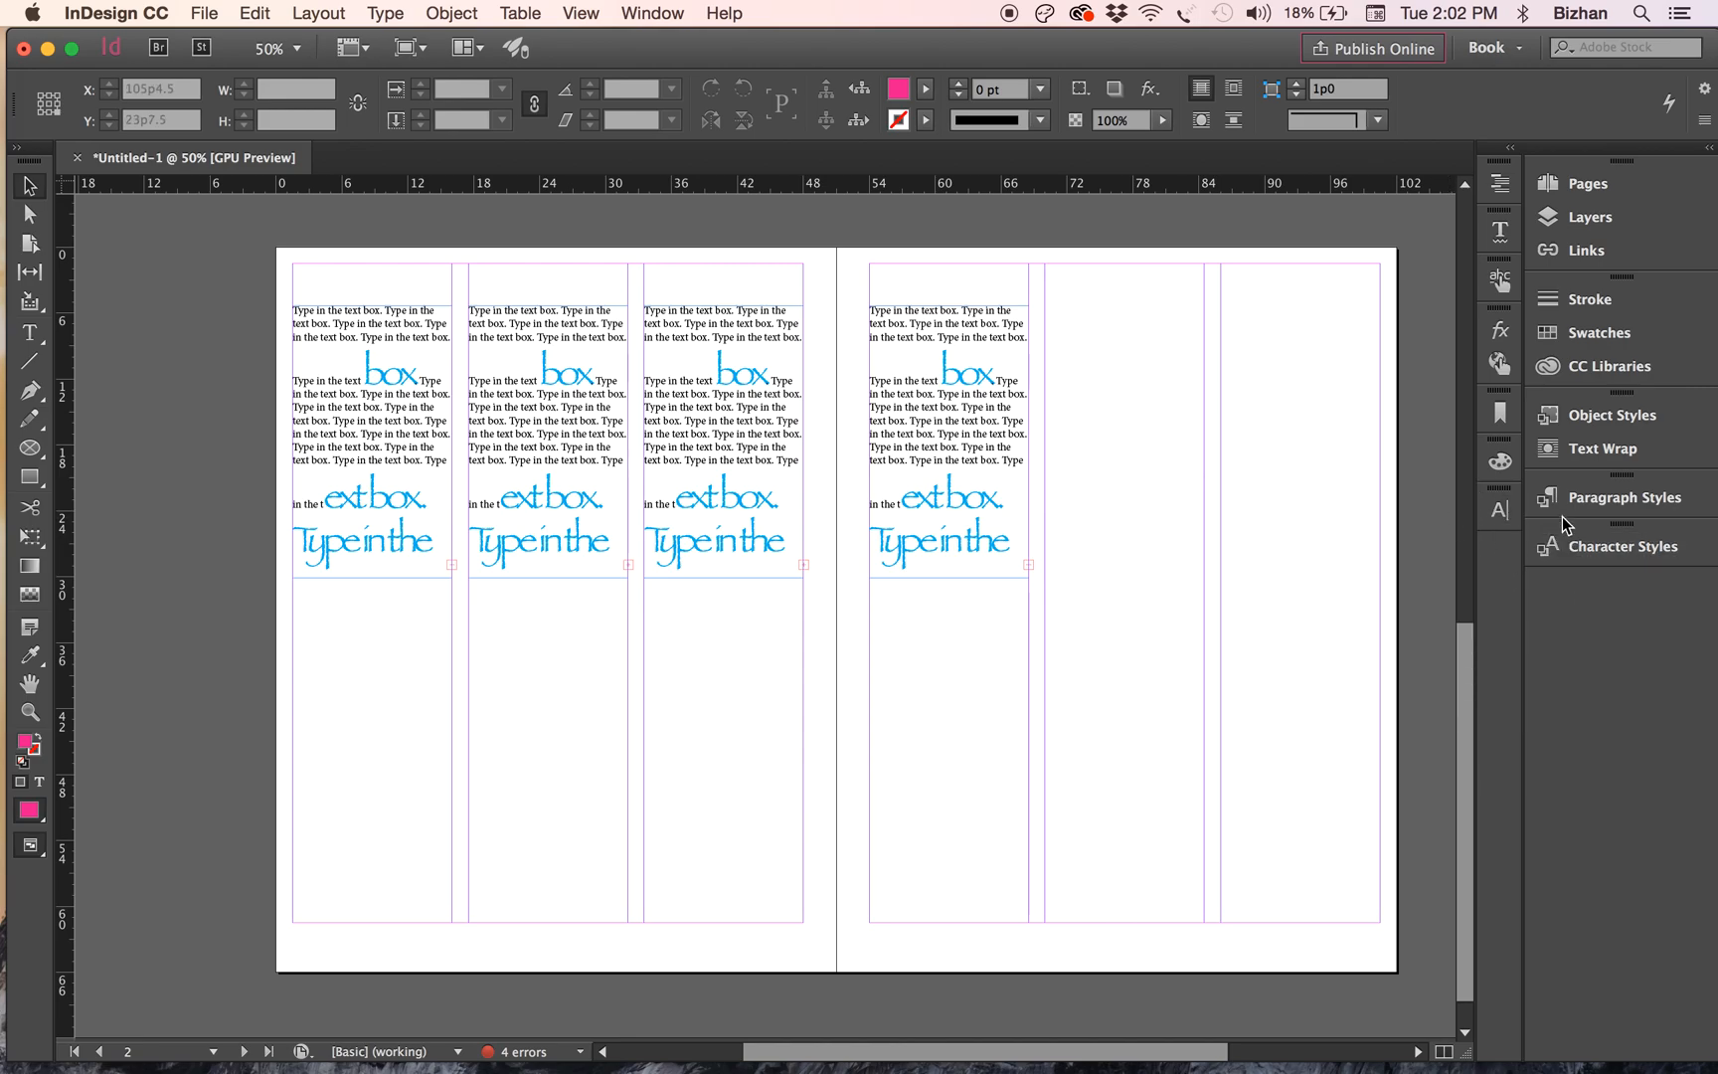
- Examine the Character Styles, Paragraph Styles, Text Wrap and Object Styles panels, ending with Paragraph Styles open
left_click(1591, 547)
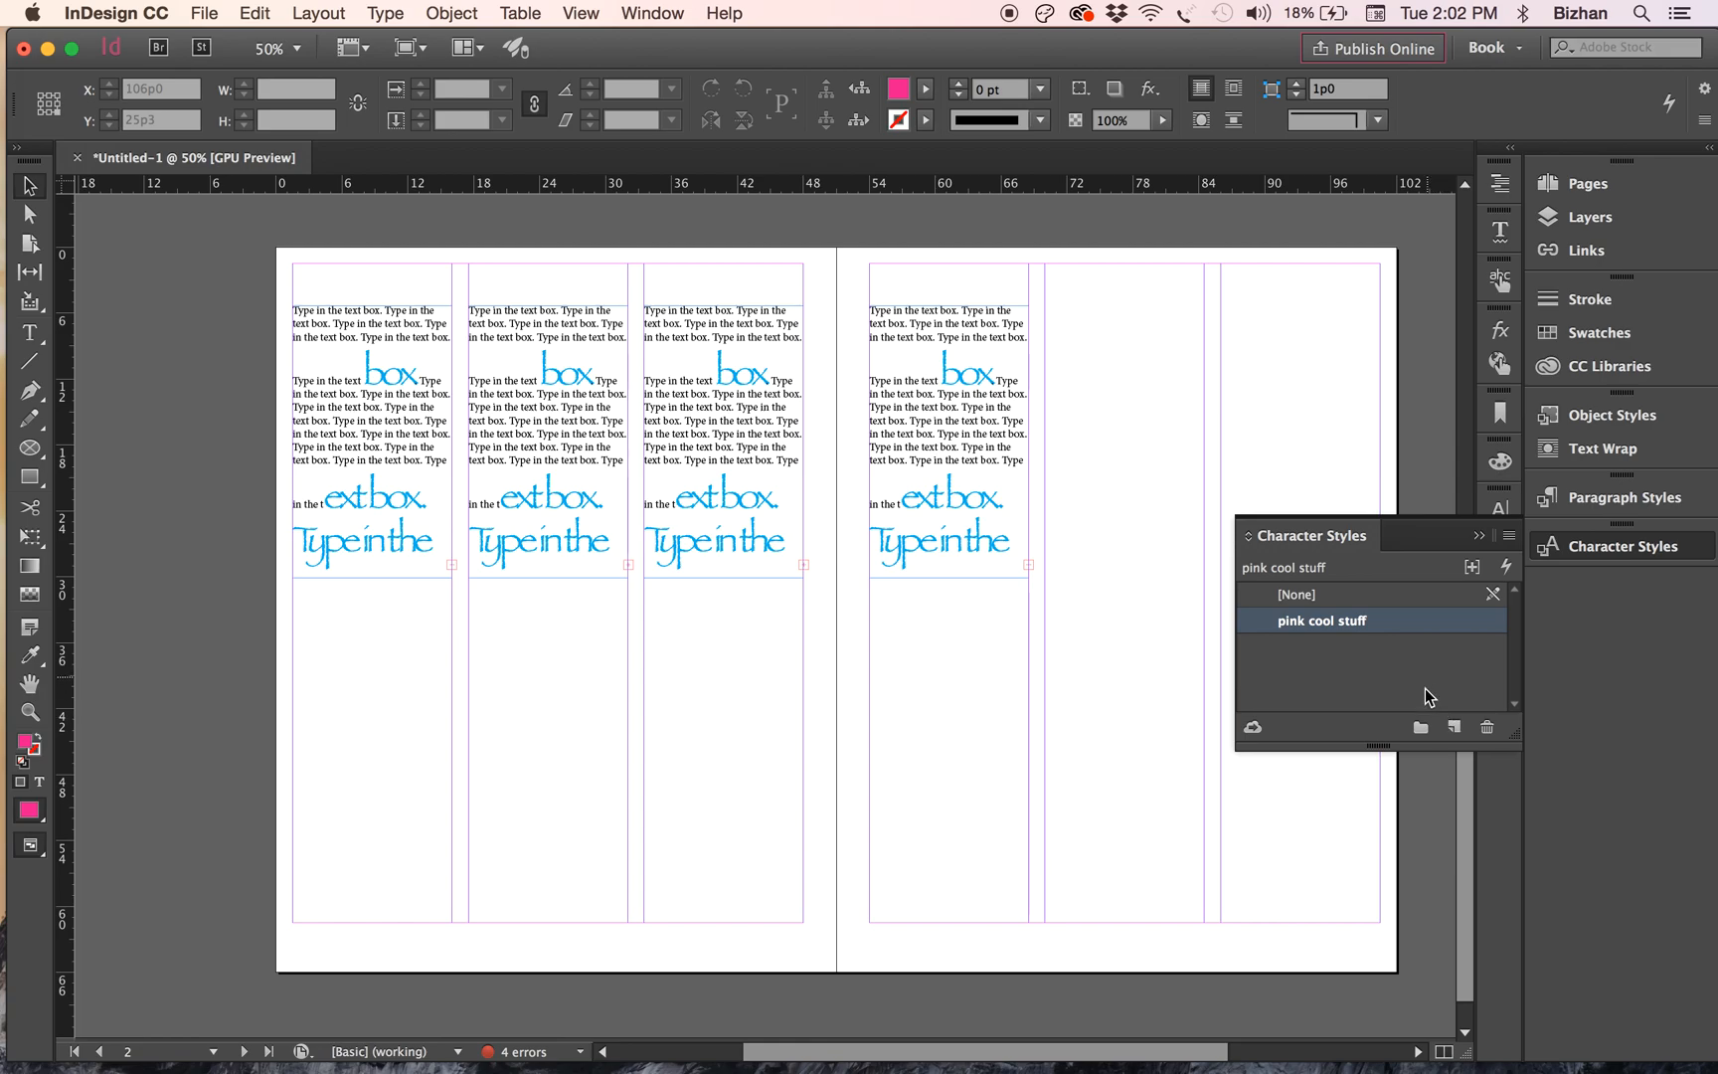
left_click(1623, 507)
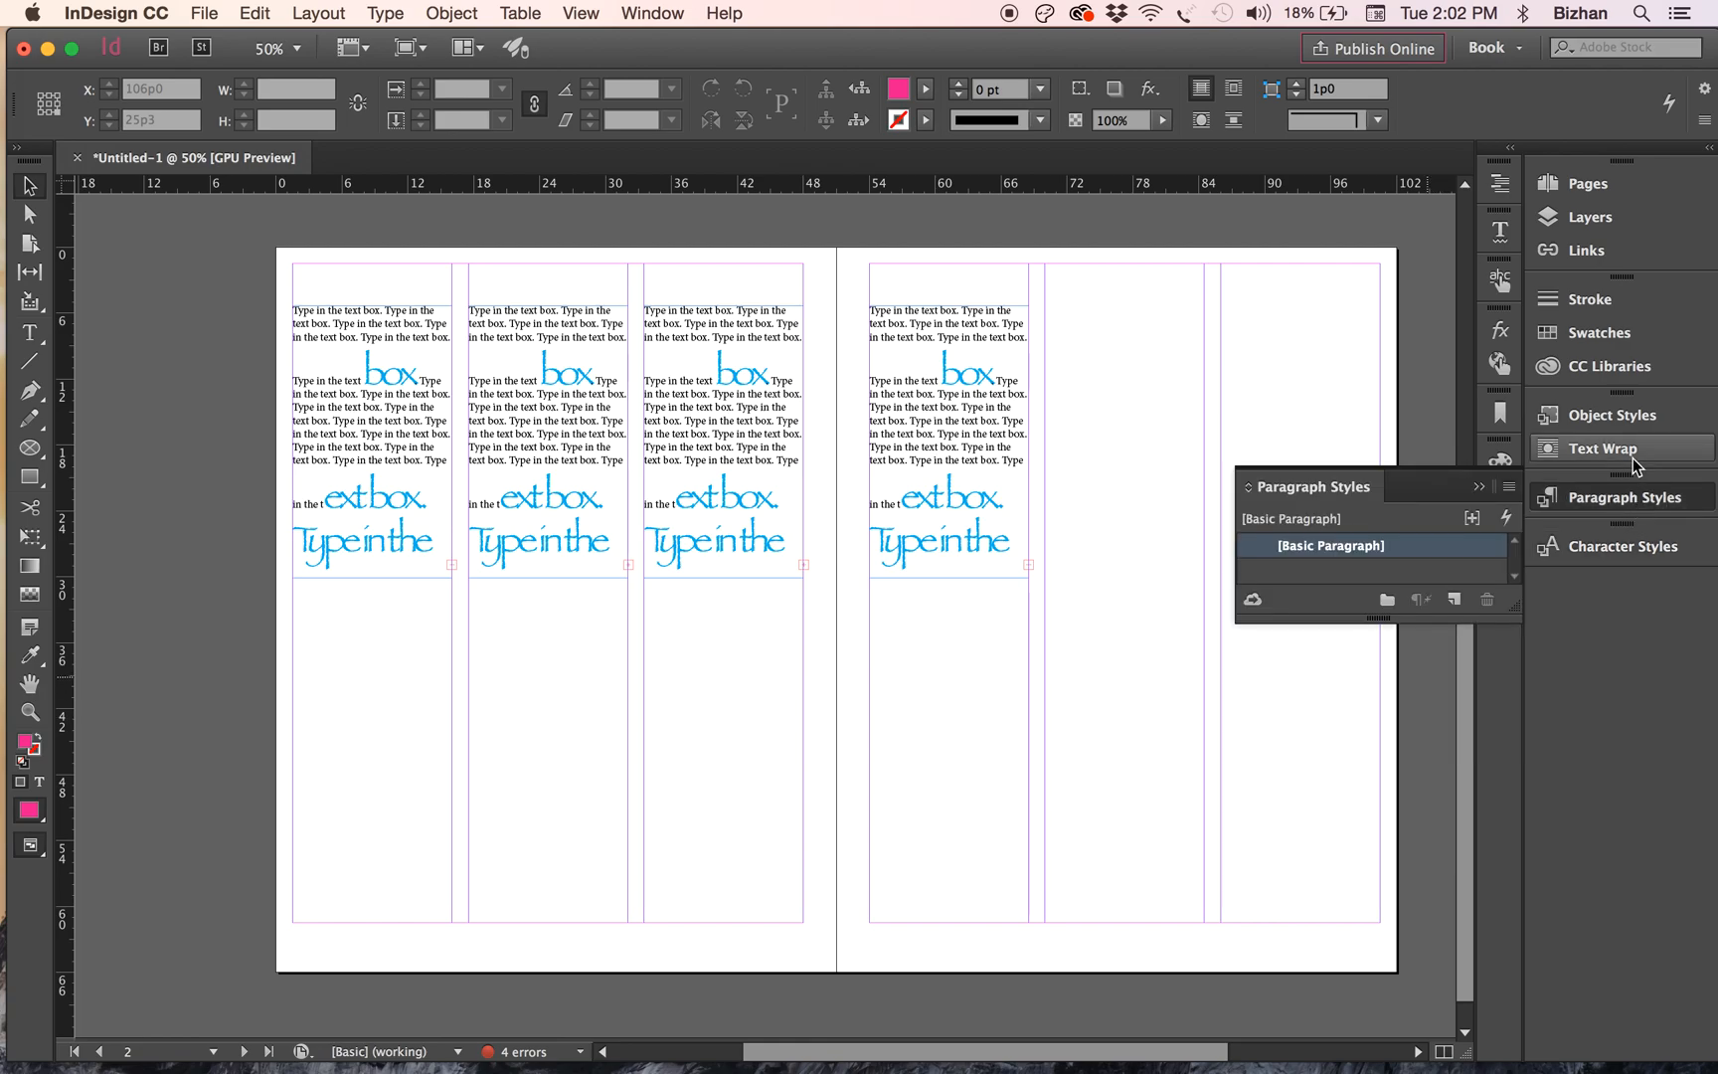
left_click(1632, 458)
left_click(1630, 417)
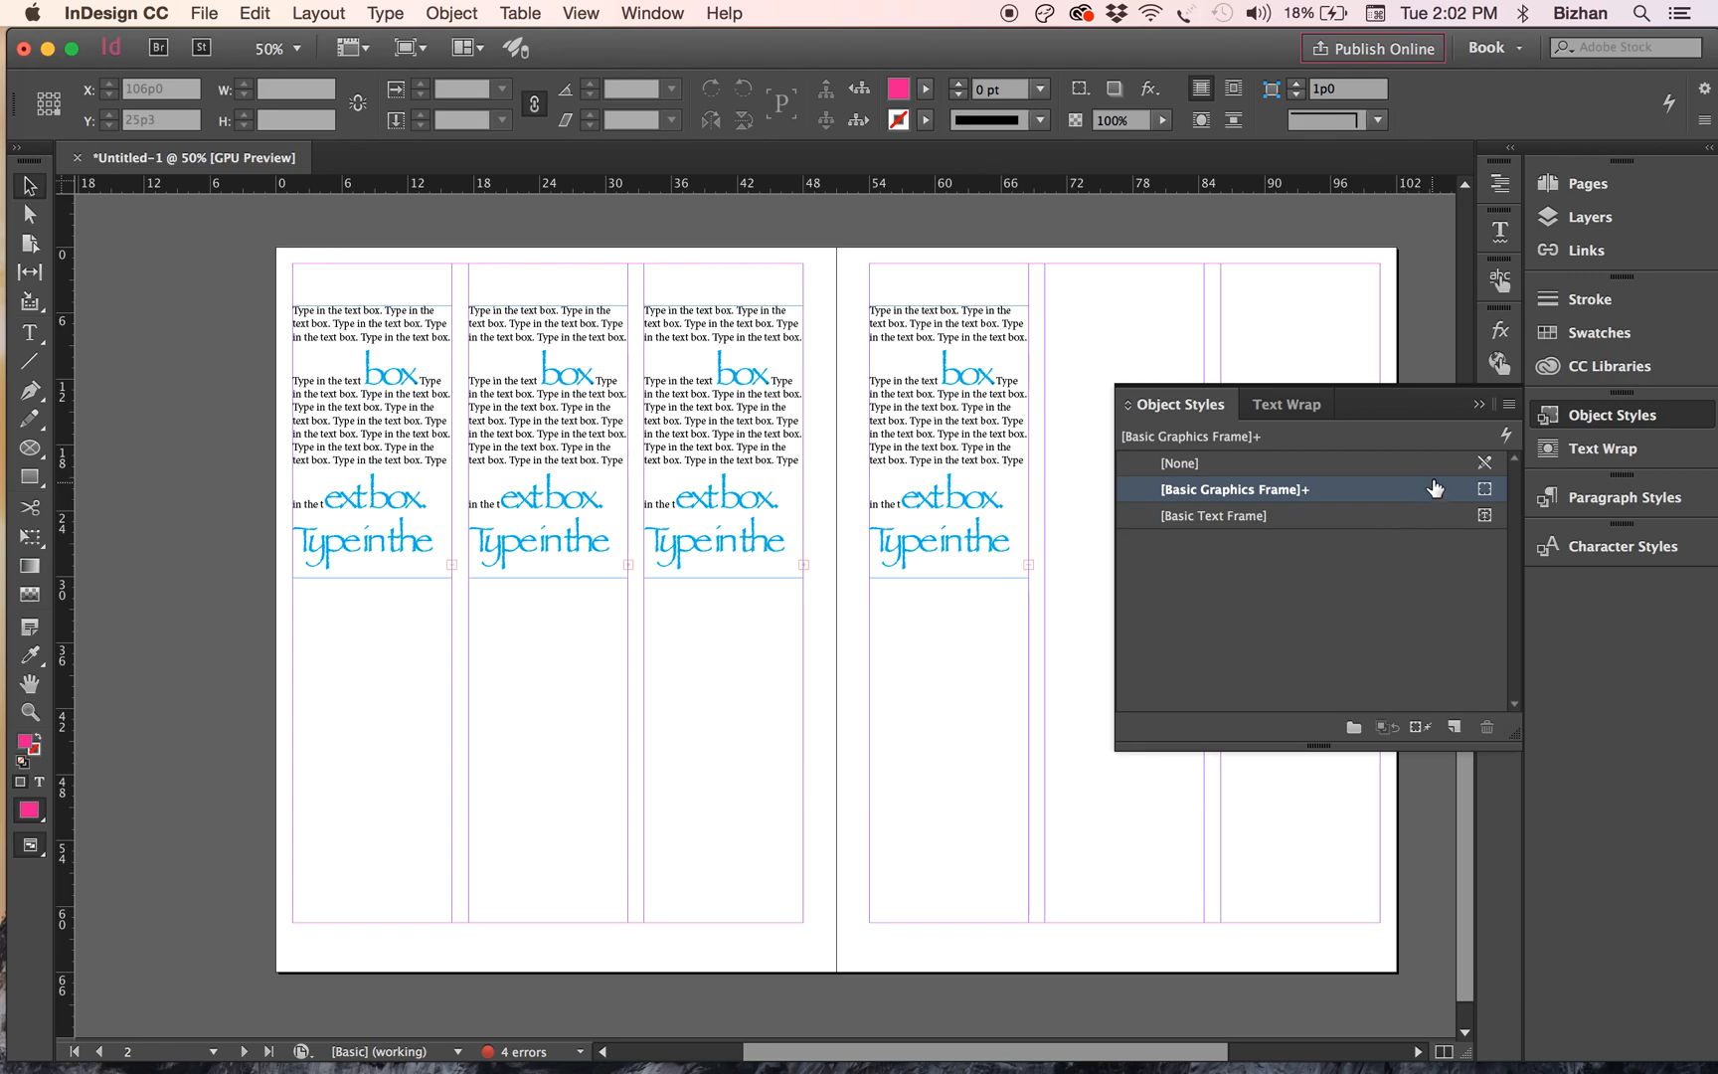
left_click(1480, 407)
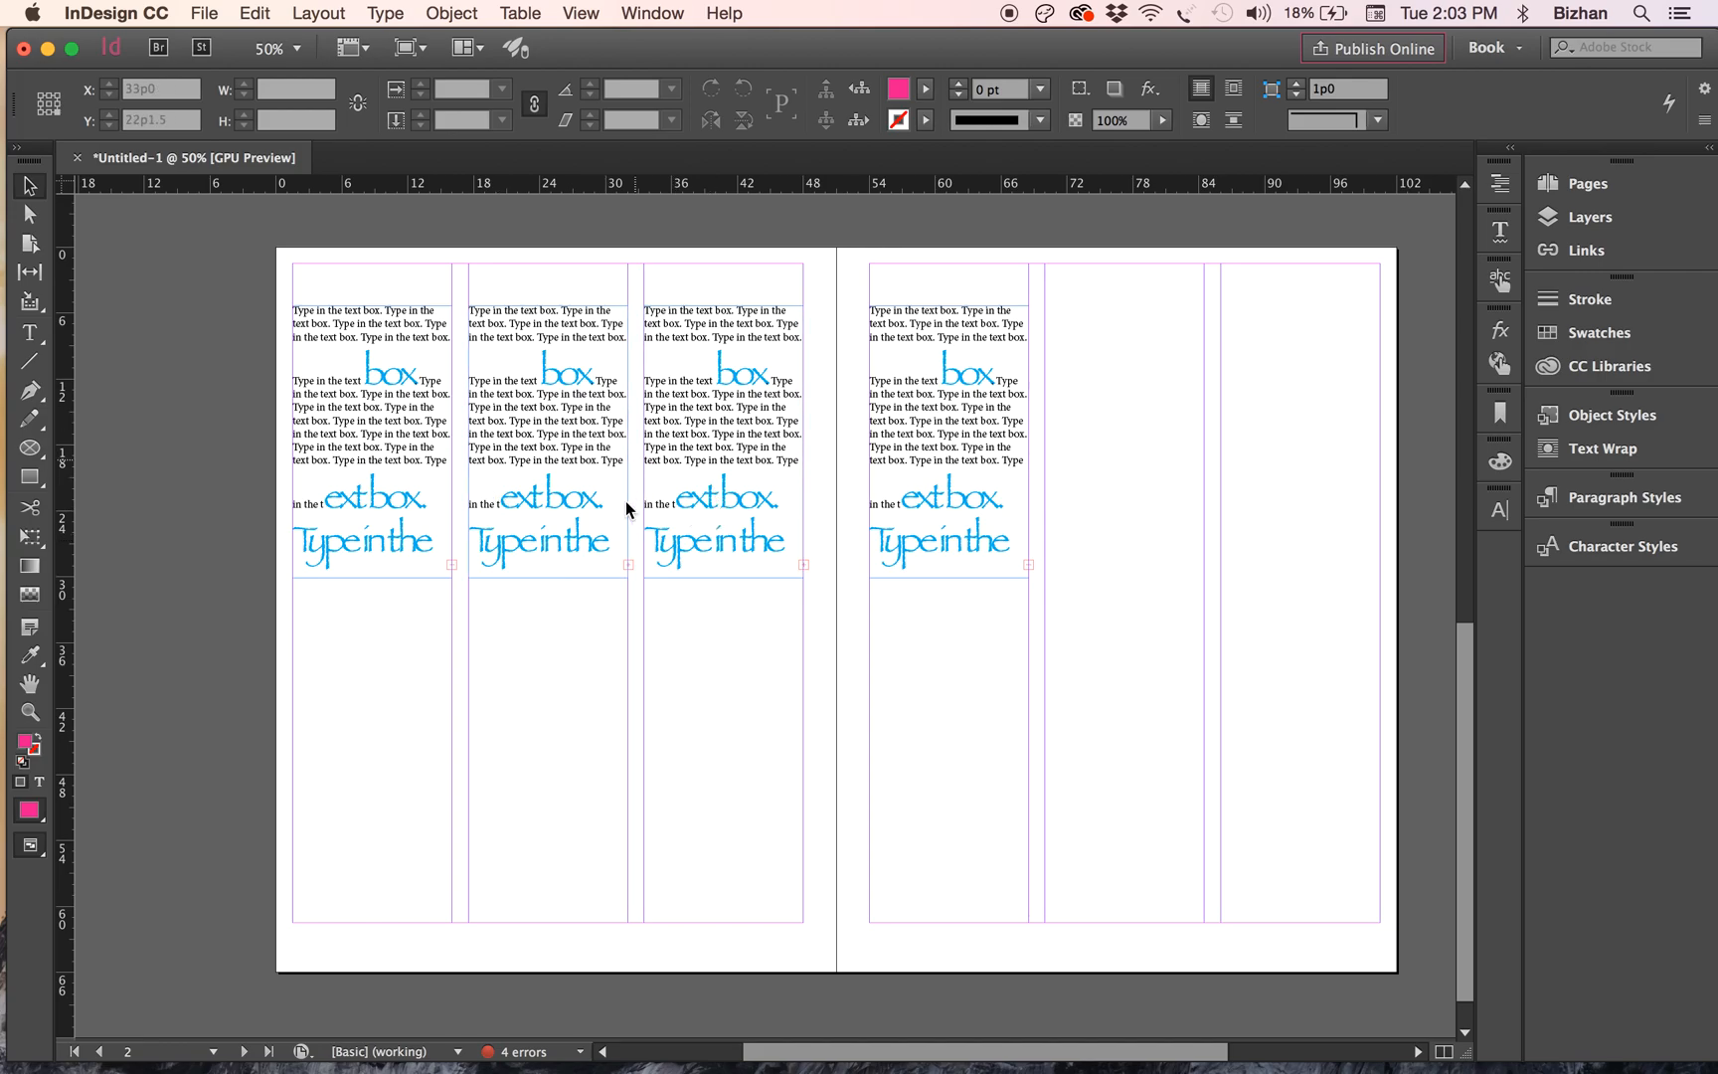
left_click(1700, 506)
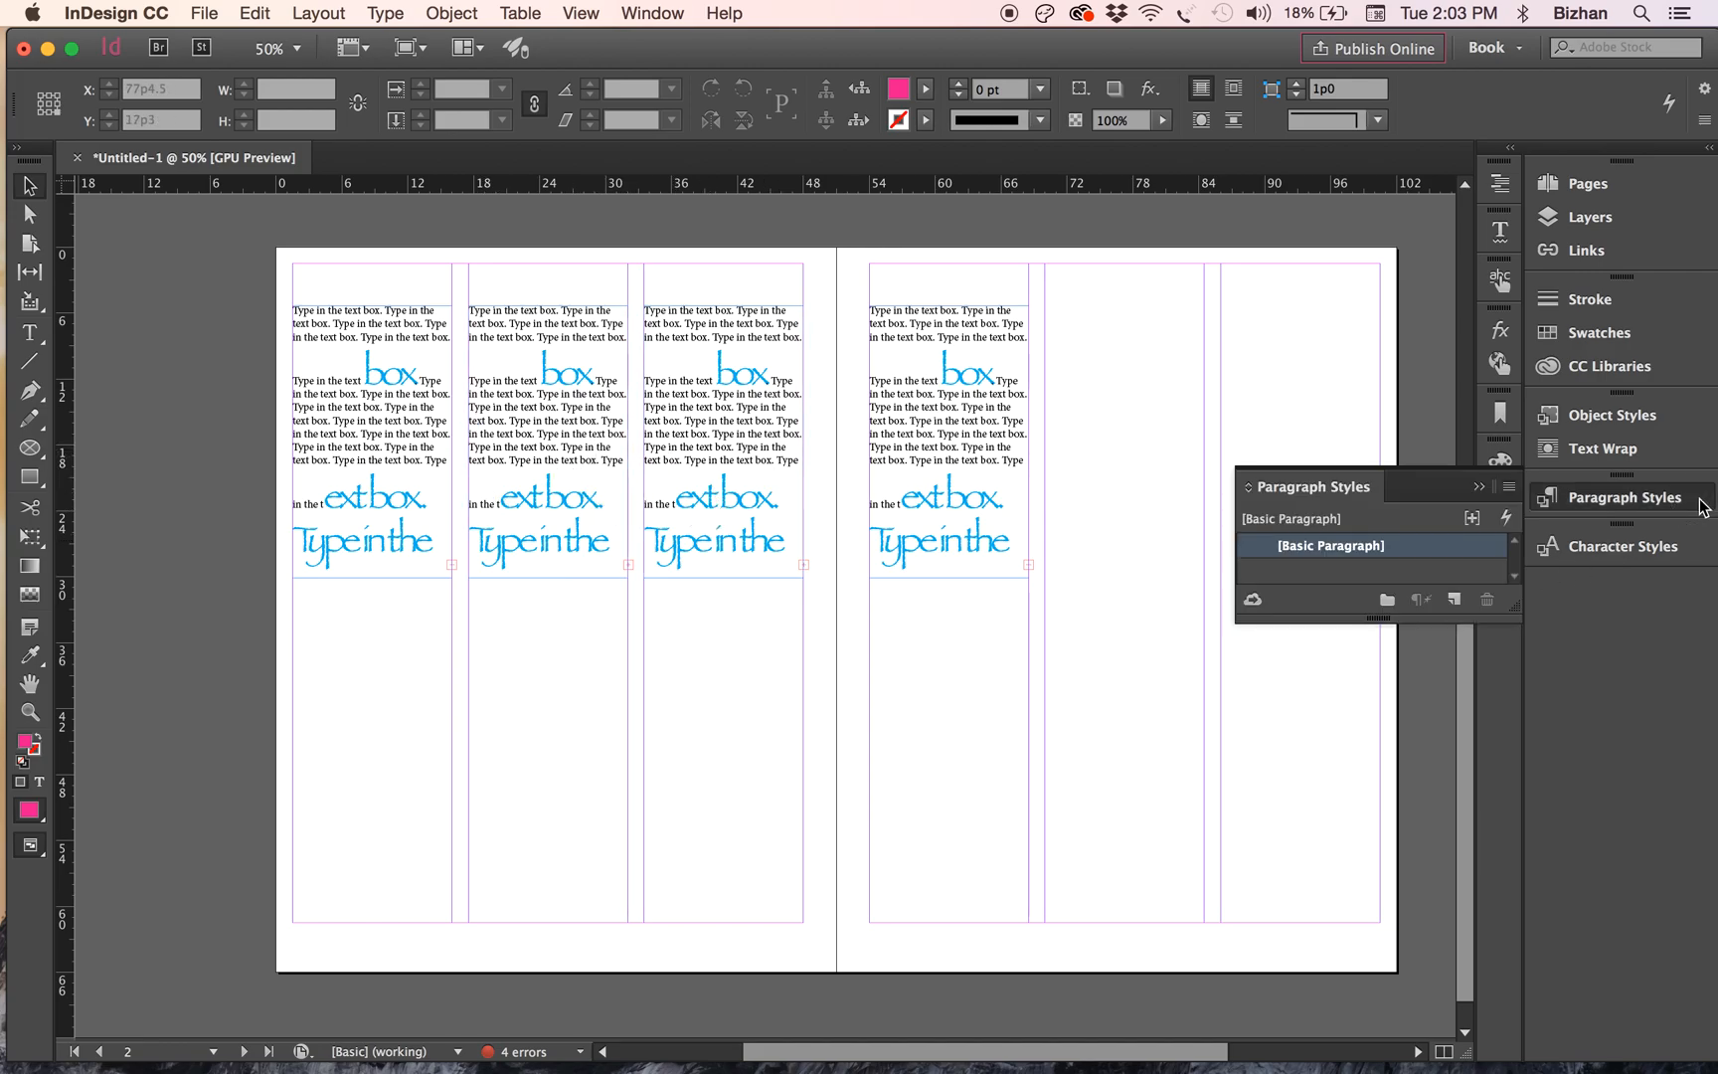
- Create a new paragraph style and look over its Basic and Advanced Character Formats without changing them
left_click(1453, 600)
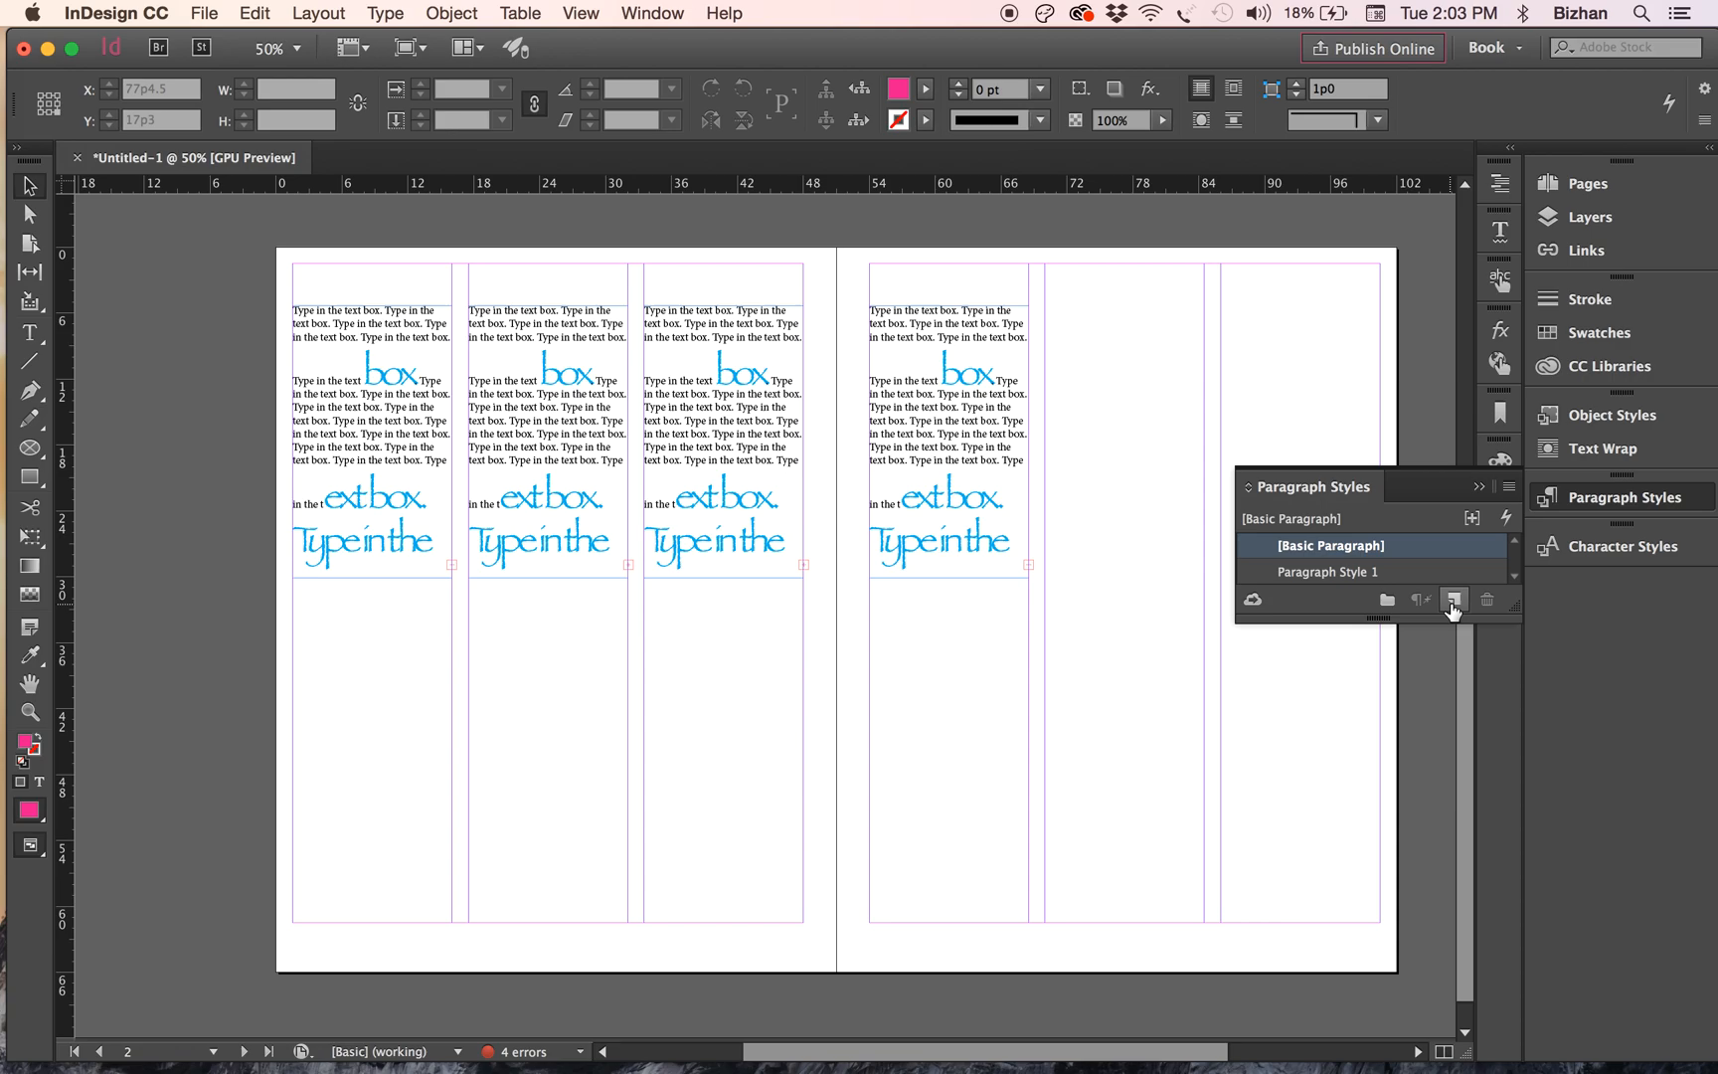
left_click(1353, 573)
double_click(1354, 573)
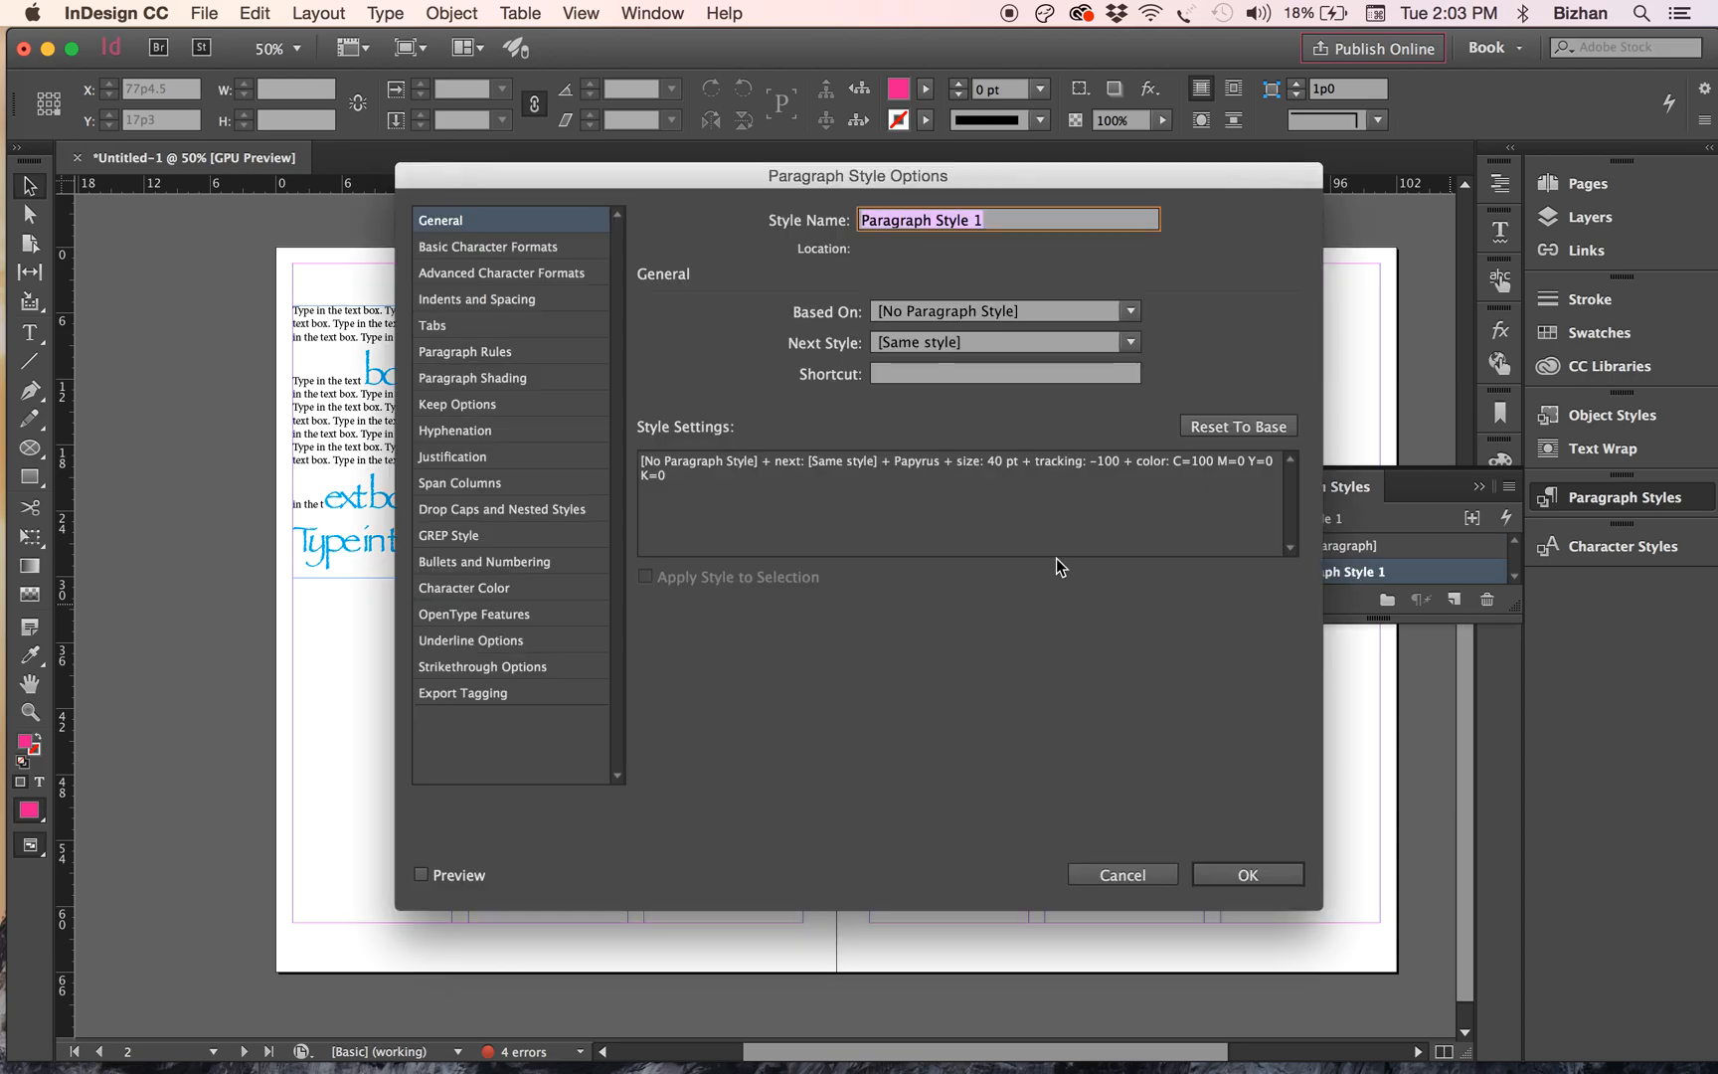
left_click(544, 249)
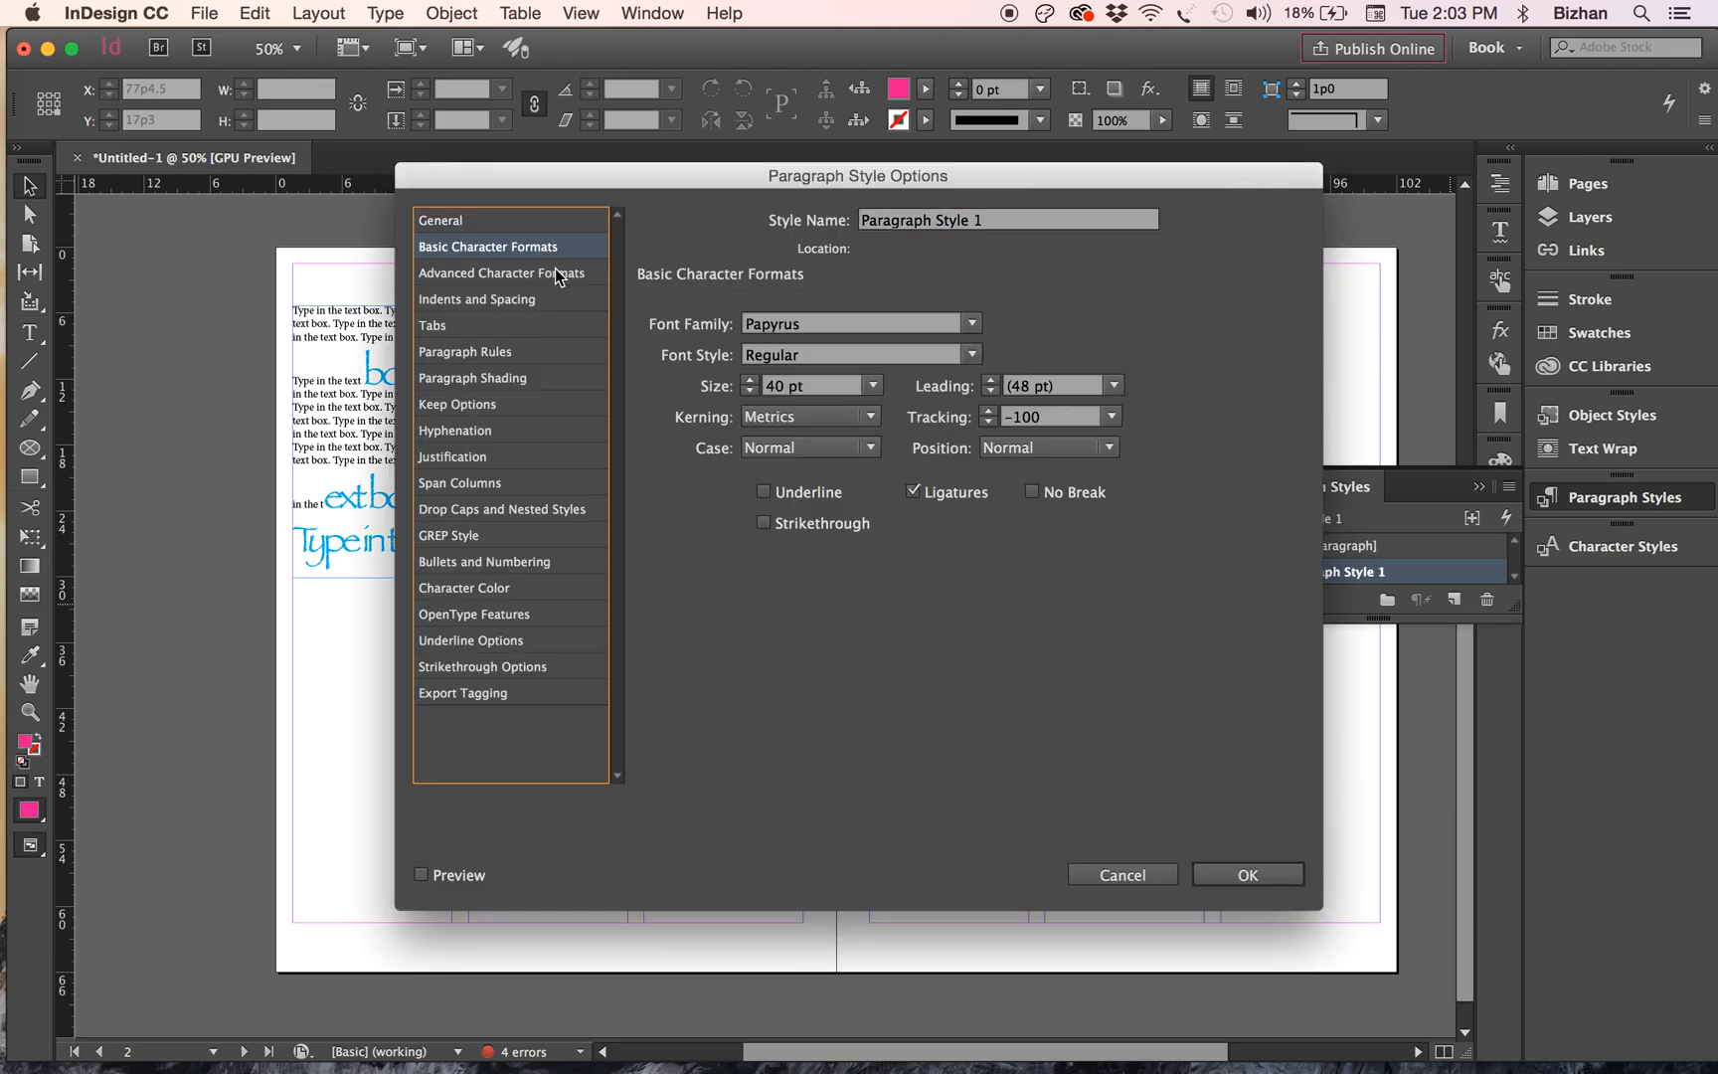
left_click(558, 274)
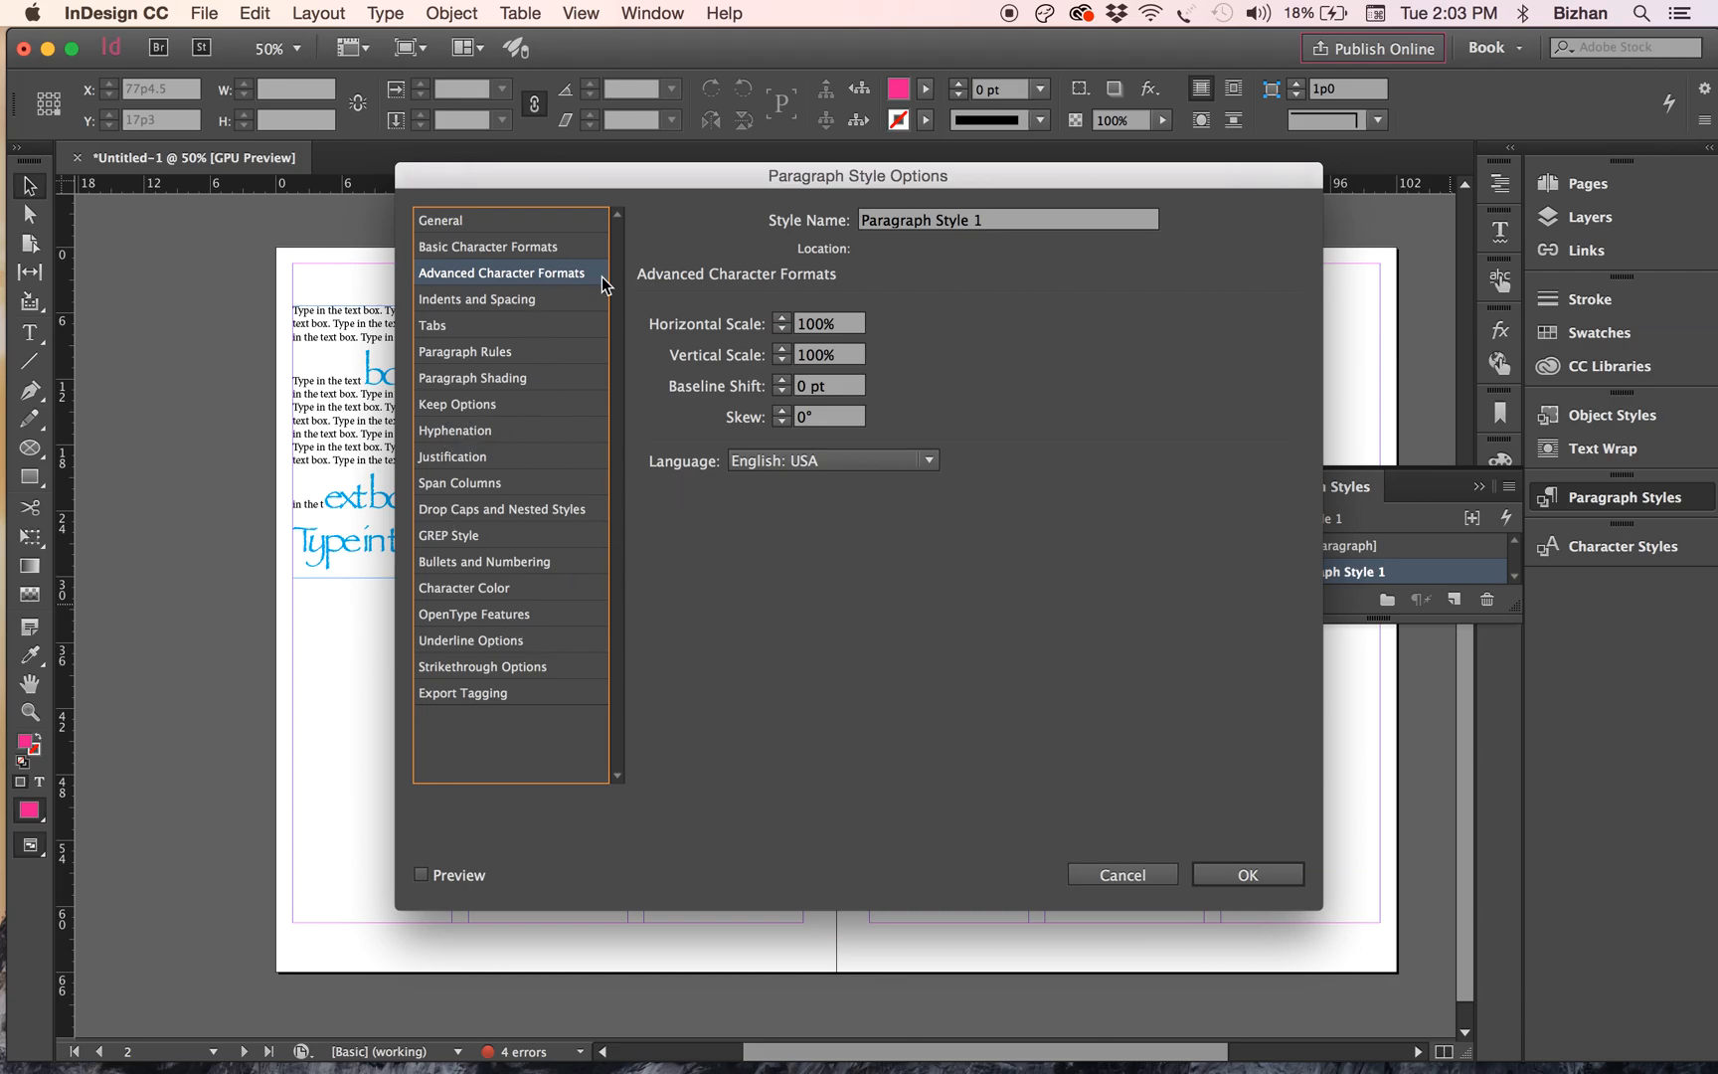
left_click(1138, 876)
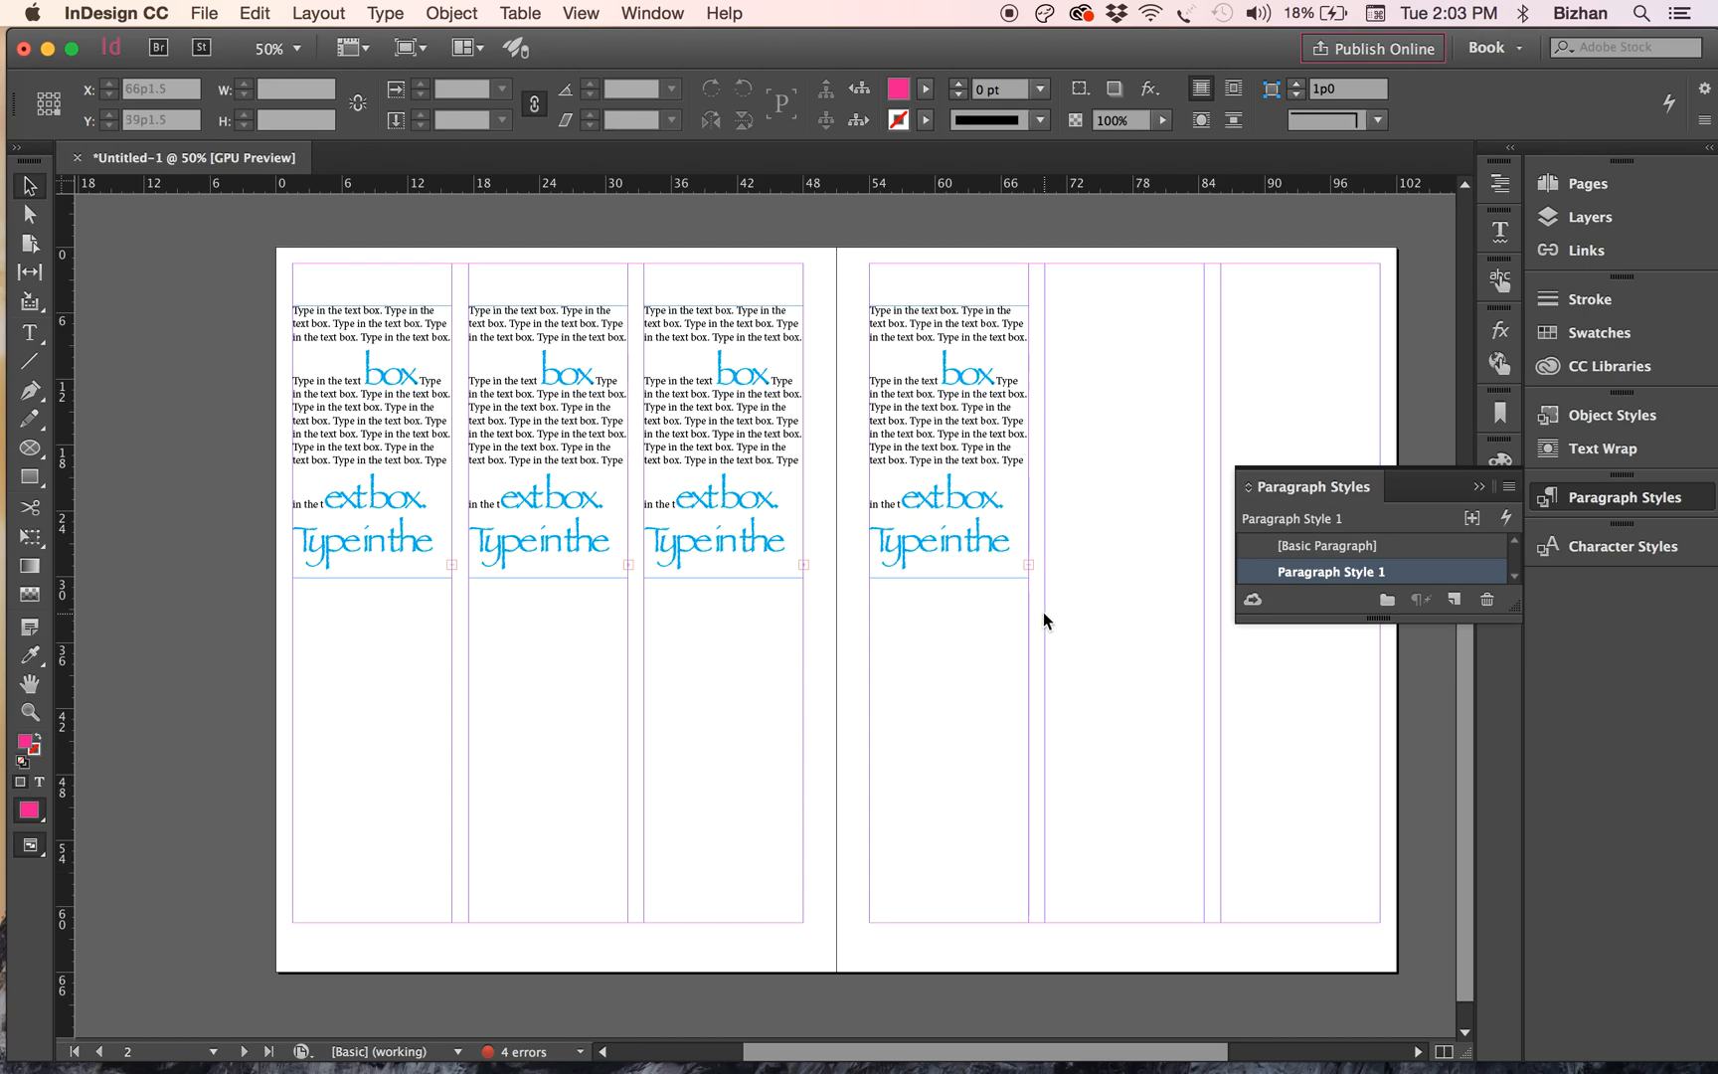
- Delete the text frame in the facing page's first column
double_click(932, 518)
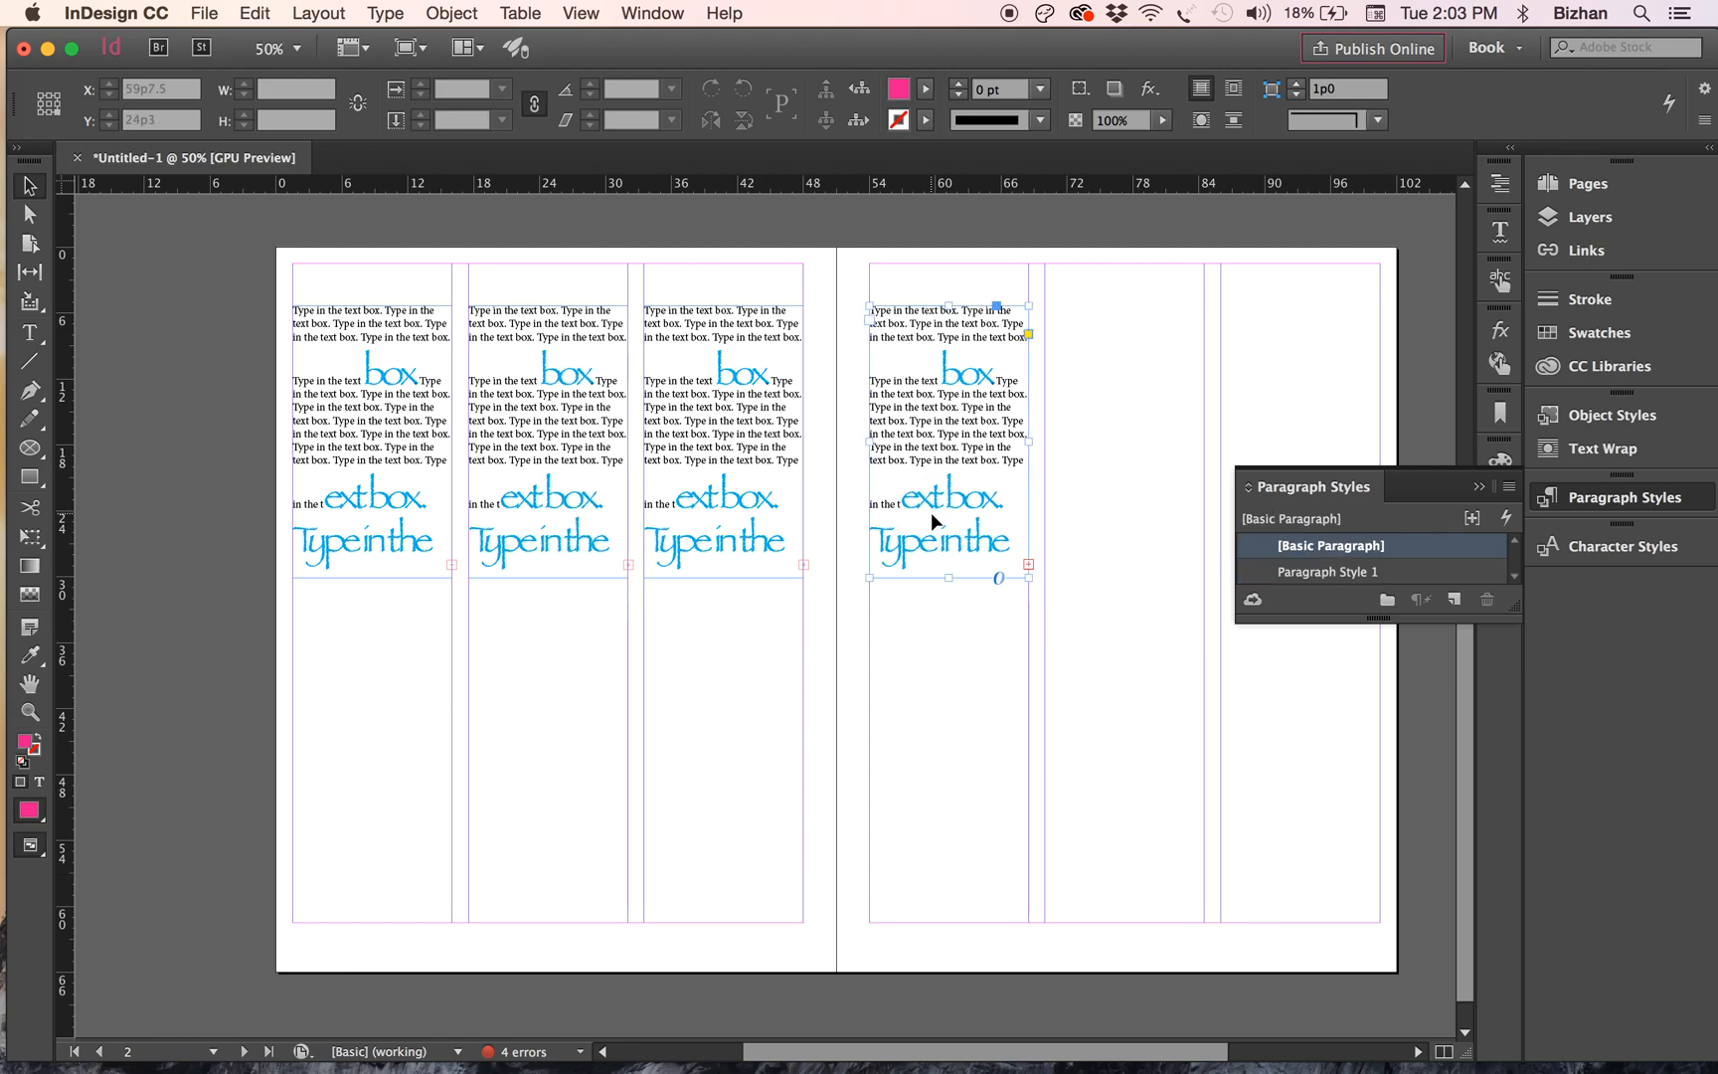
left_click(28, 187)
key("Delete")
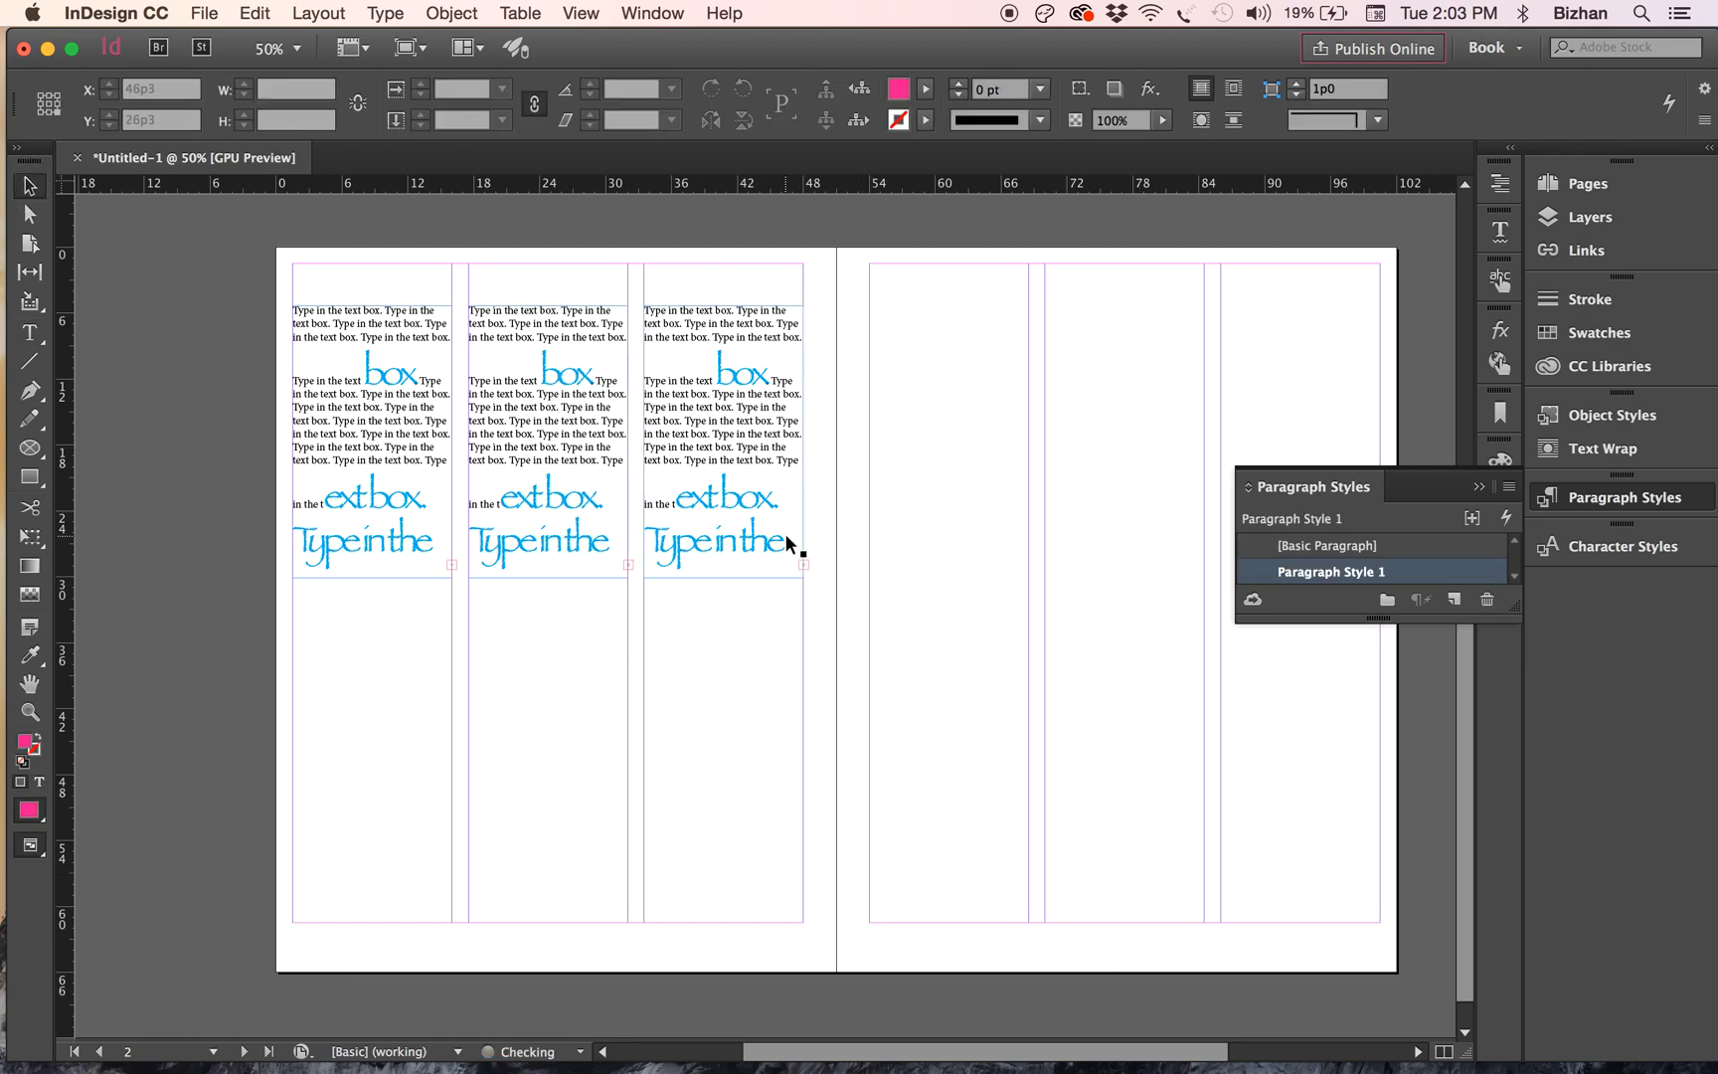
- Extend the third-column text frame downward to a height of about 40p7.5 so all its overset text fits
left_click(793, 548)
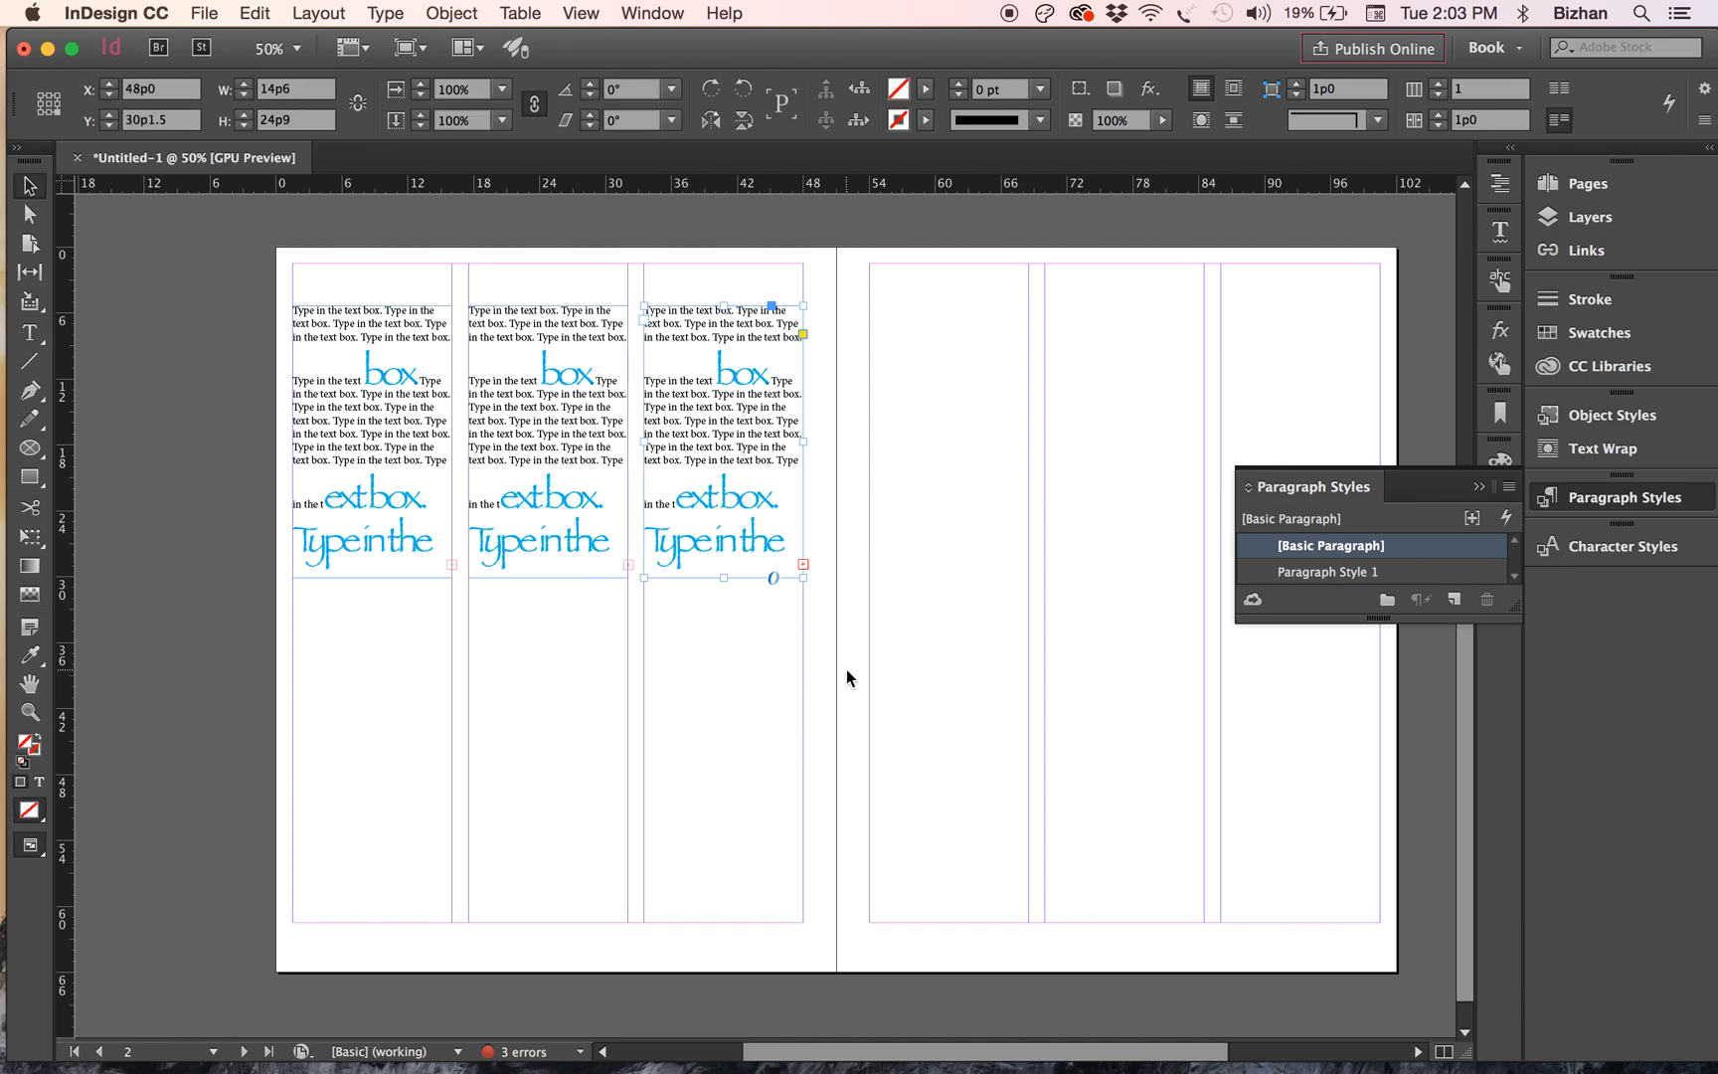
key("super+equal")
key("super+equal")
key("super+equal")
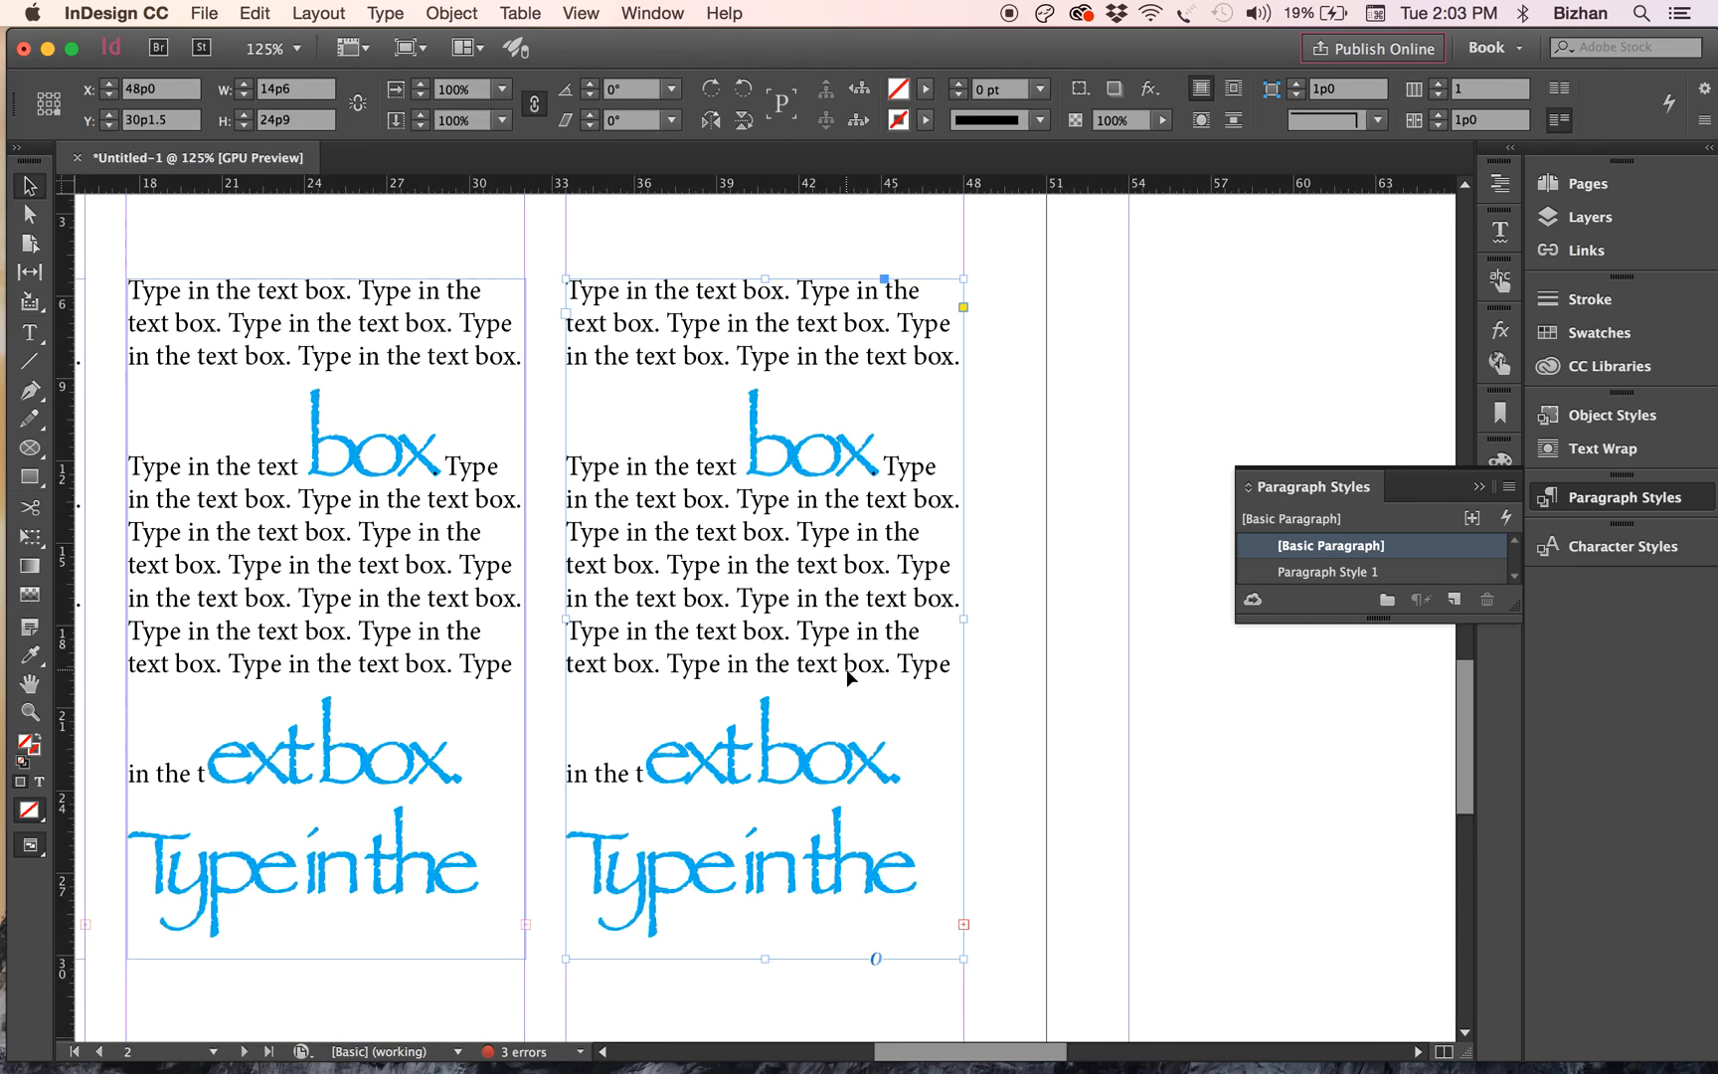
scroll(847, 677, "down", 1)
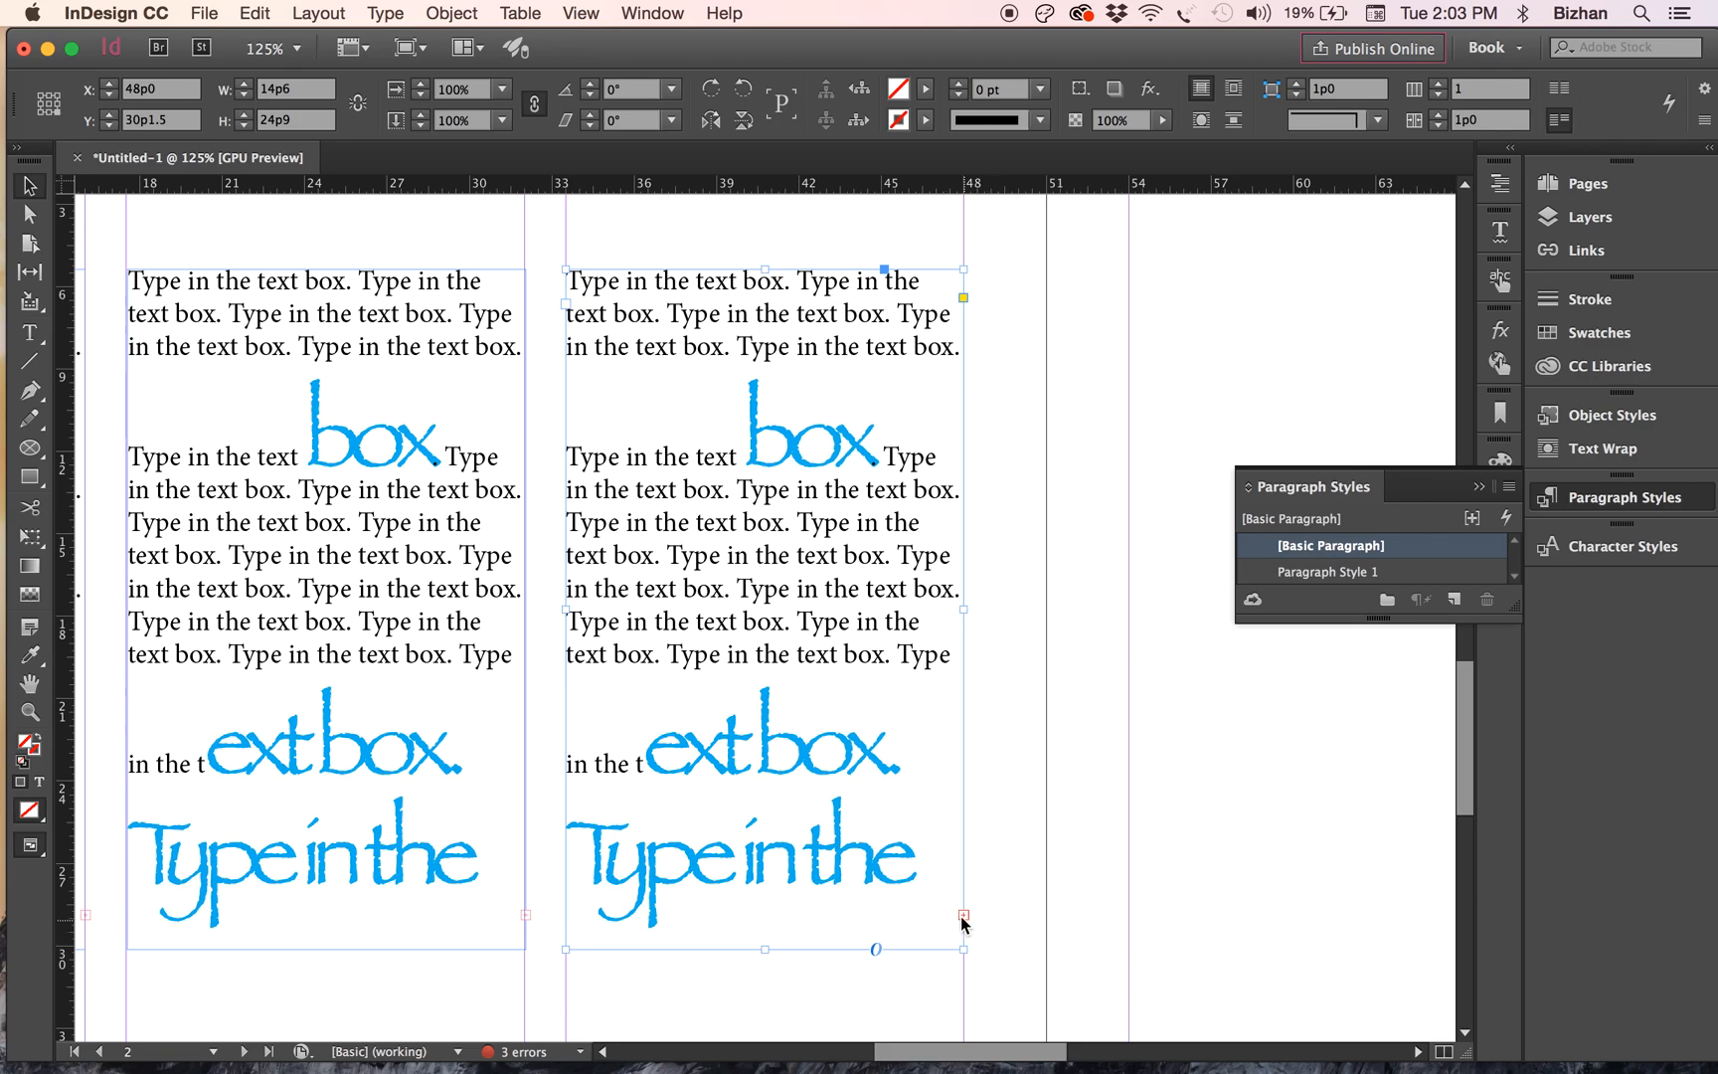
scroll(824, 939, "down", 3)
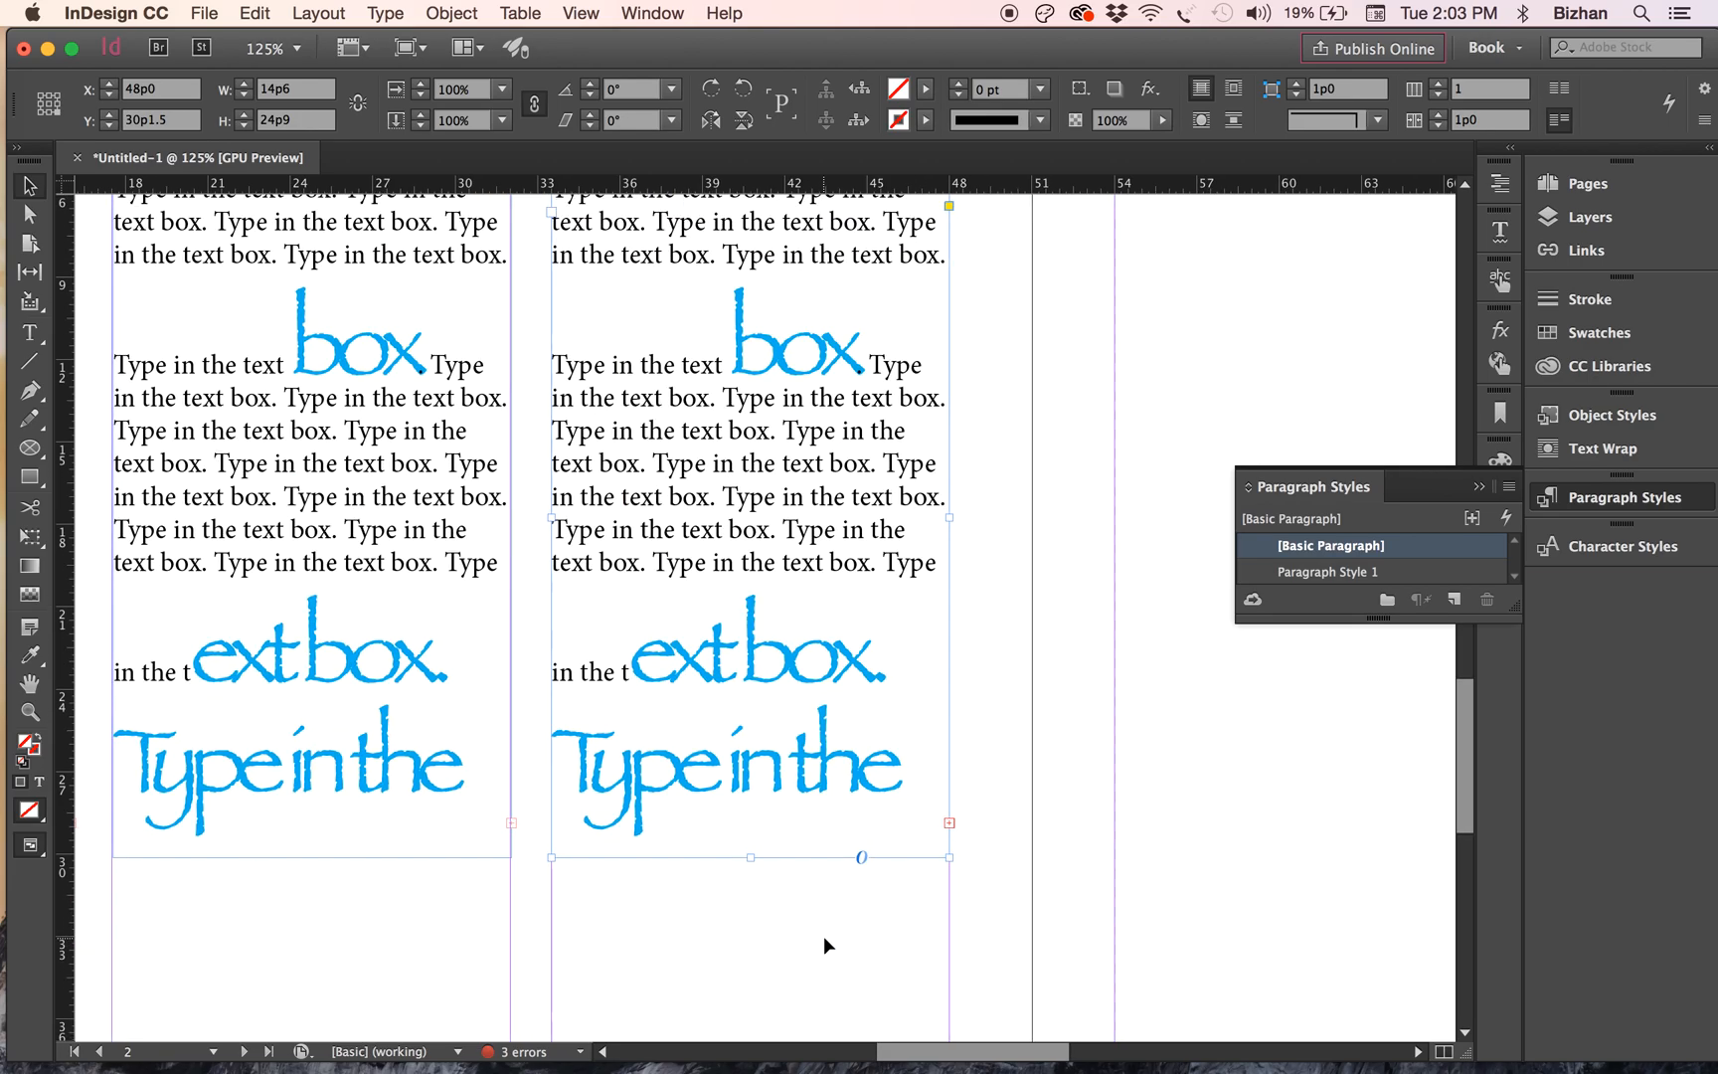
key("super+minus")
left_click_drag(765, 891, 793, 1042)
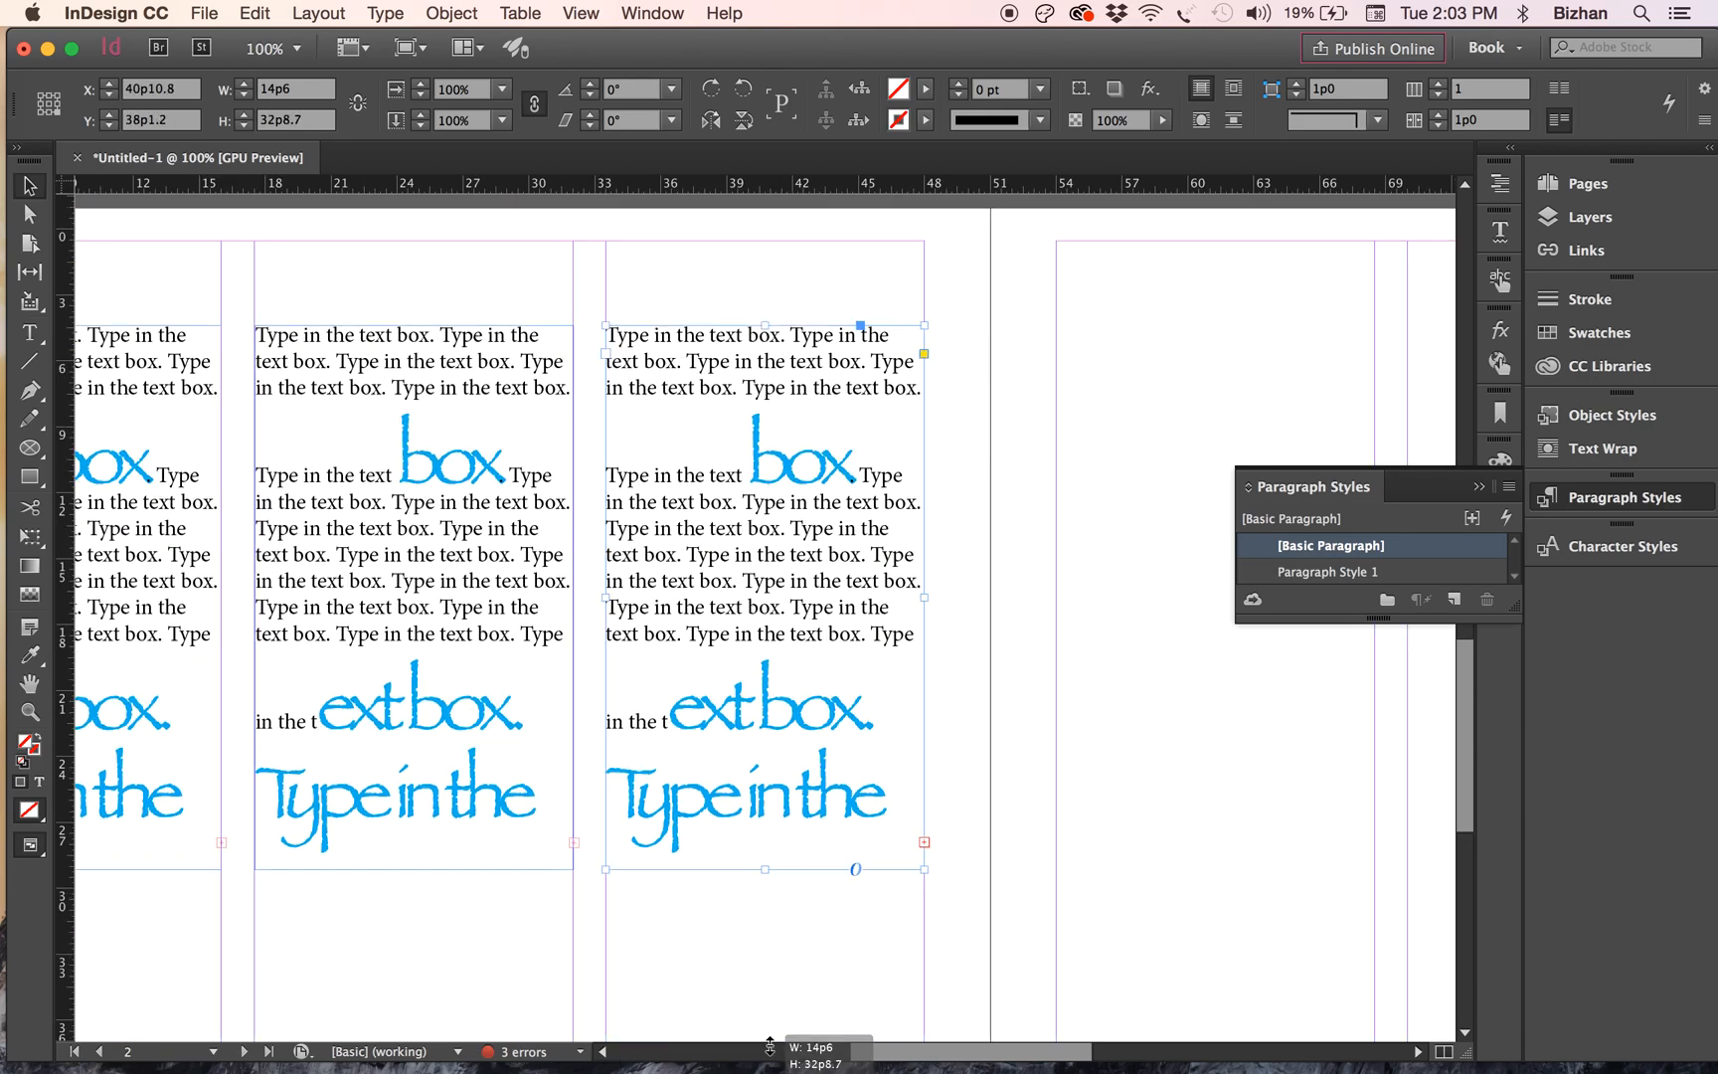
scroll(759, 817, "down", 10)
scroll(763, 833, "down", 3)
scroll(763, 675, "up", 8)
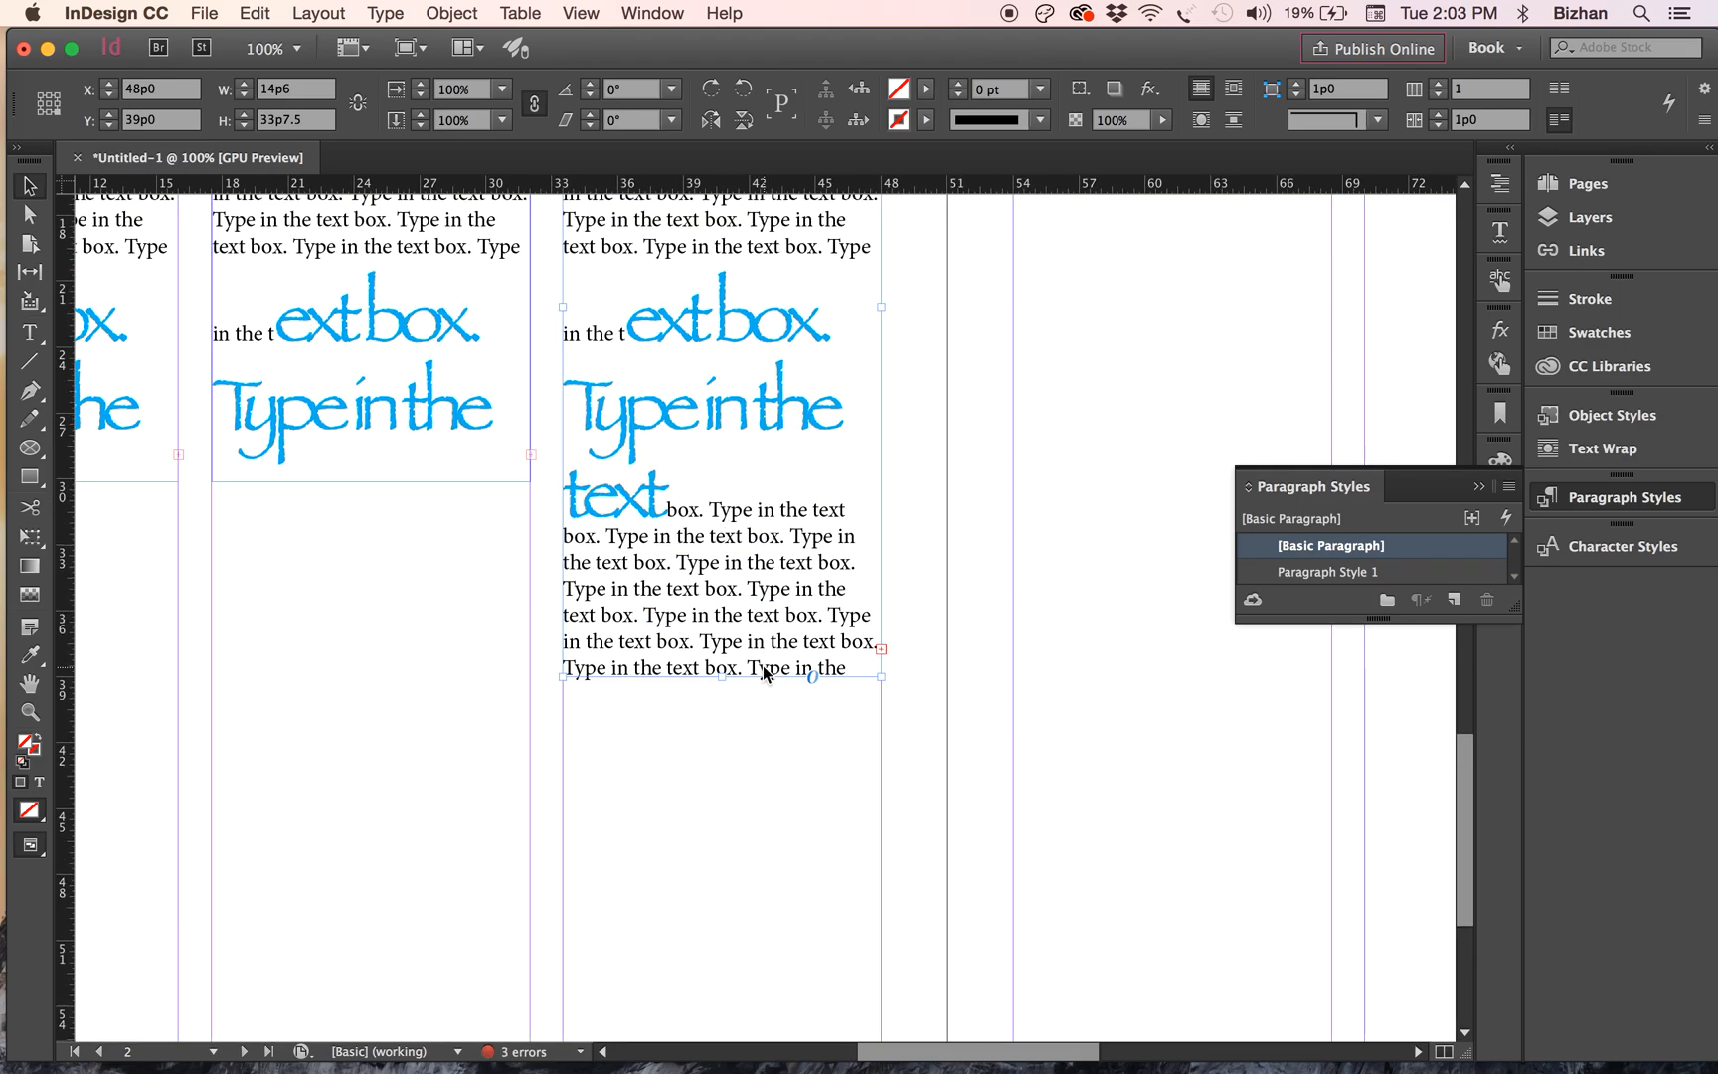
left_click_drag(721, 677, 722, 830)
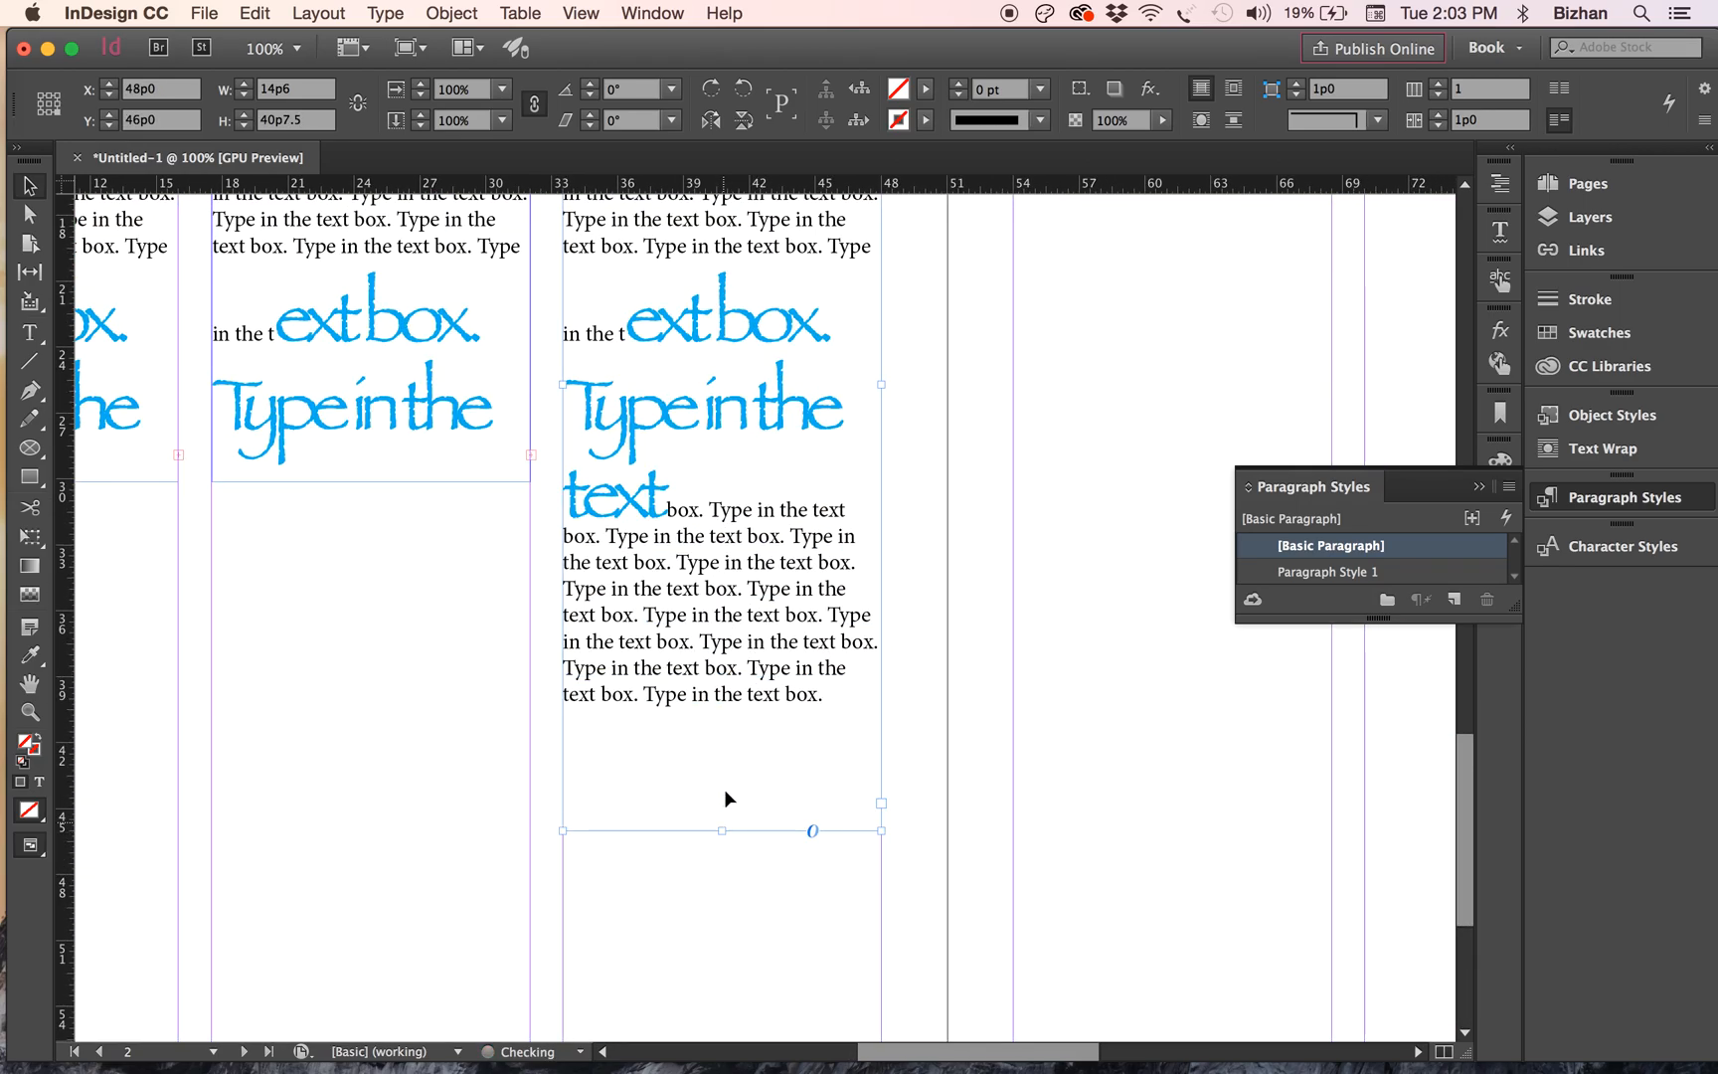
- Look over the lengthened third-column text frame, and shorten it to a height of about 25p9.9
scroll(721, 780, "up", 10)
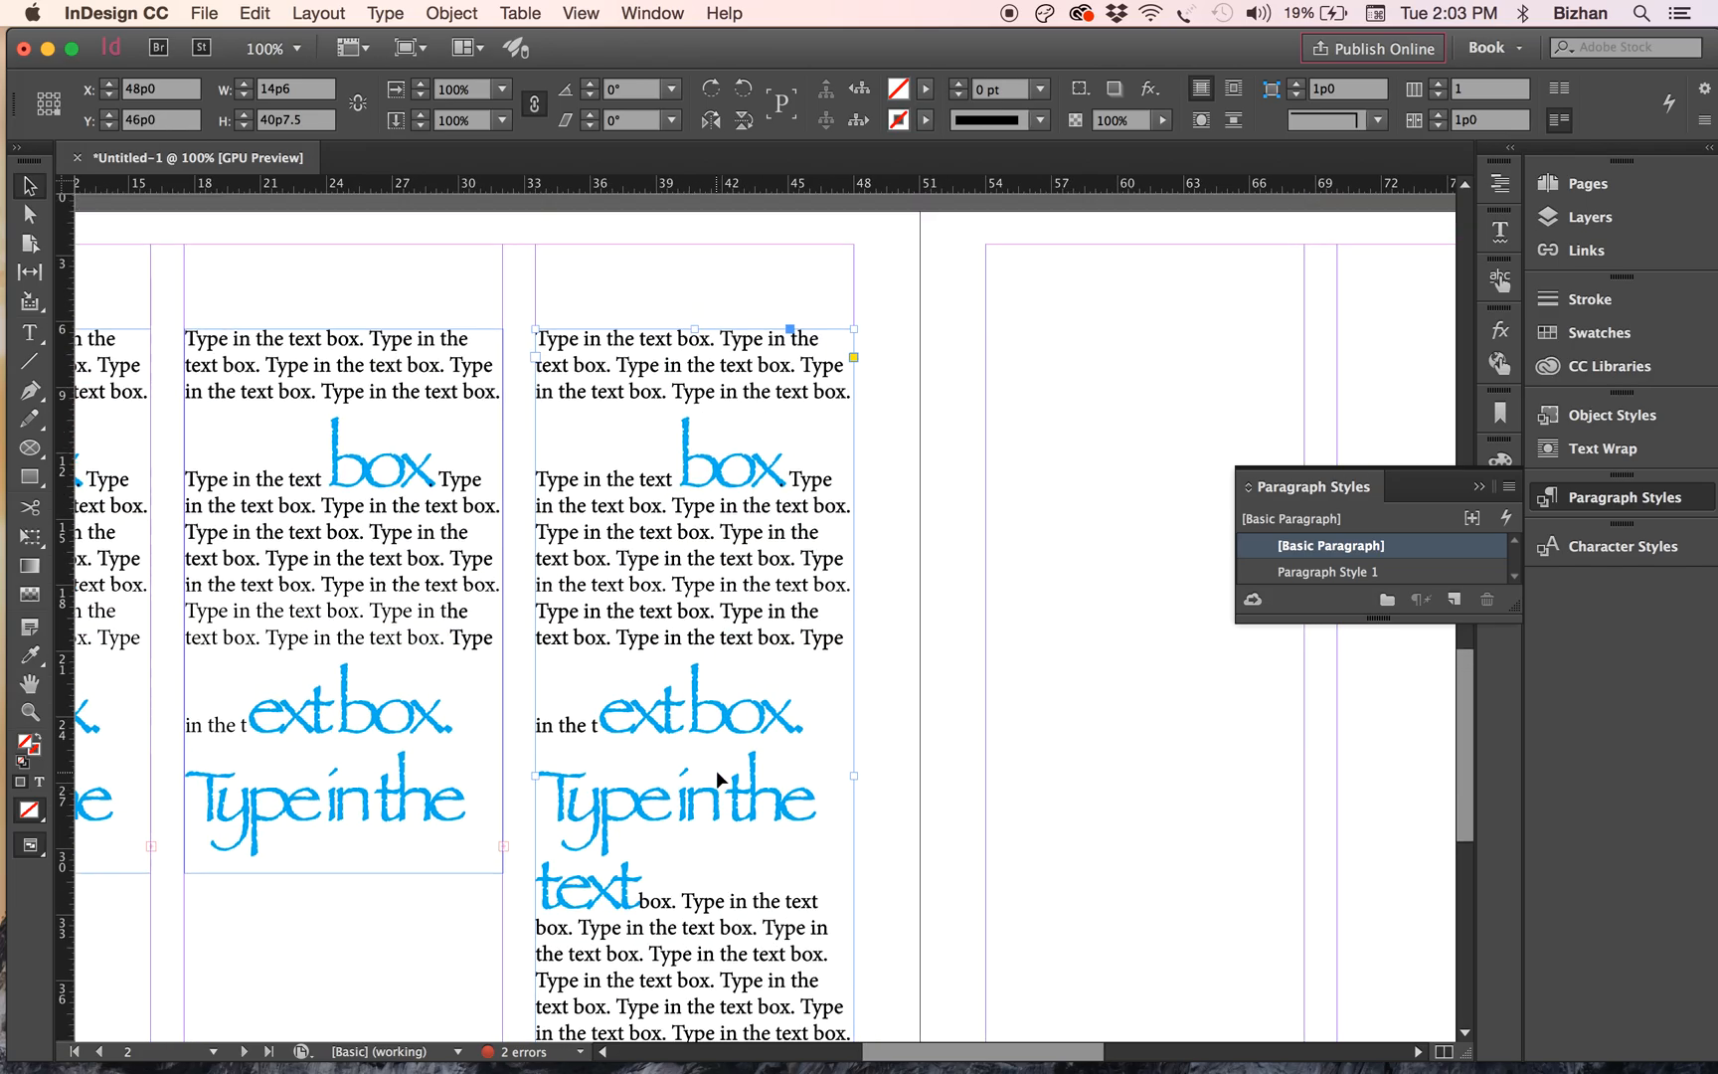
scroll(1053, 784, "down", 8)
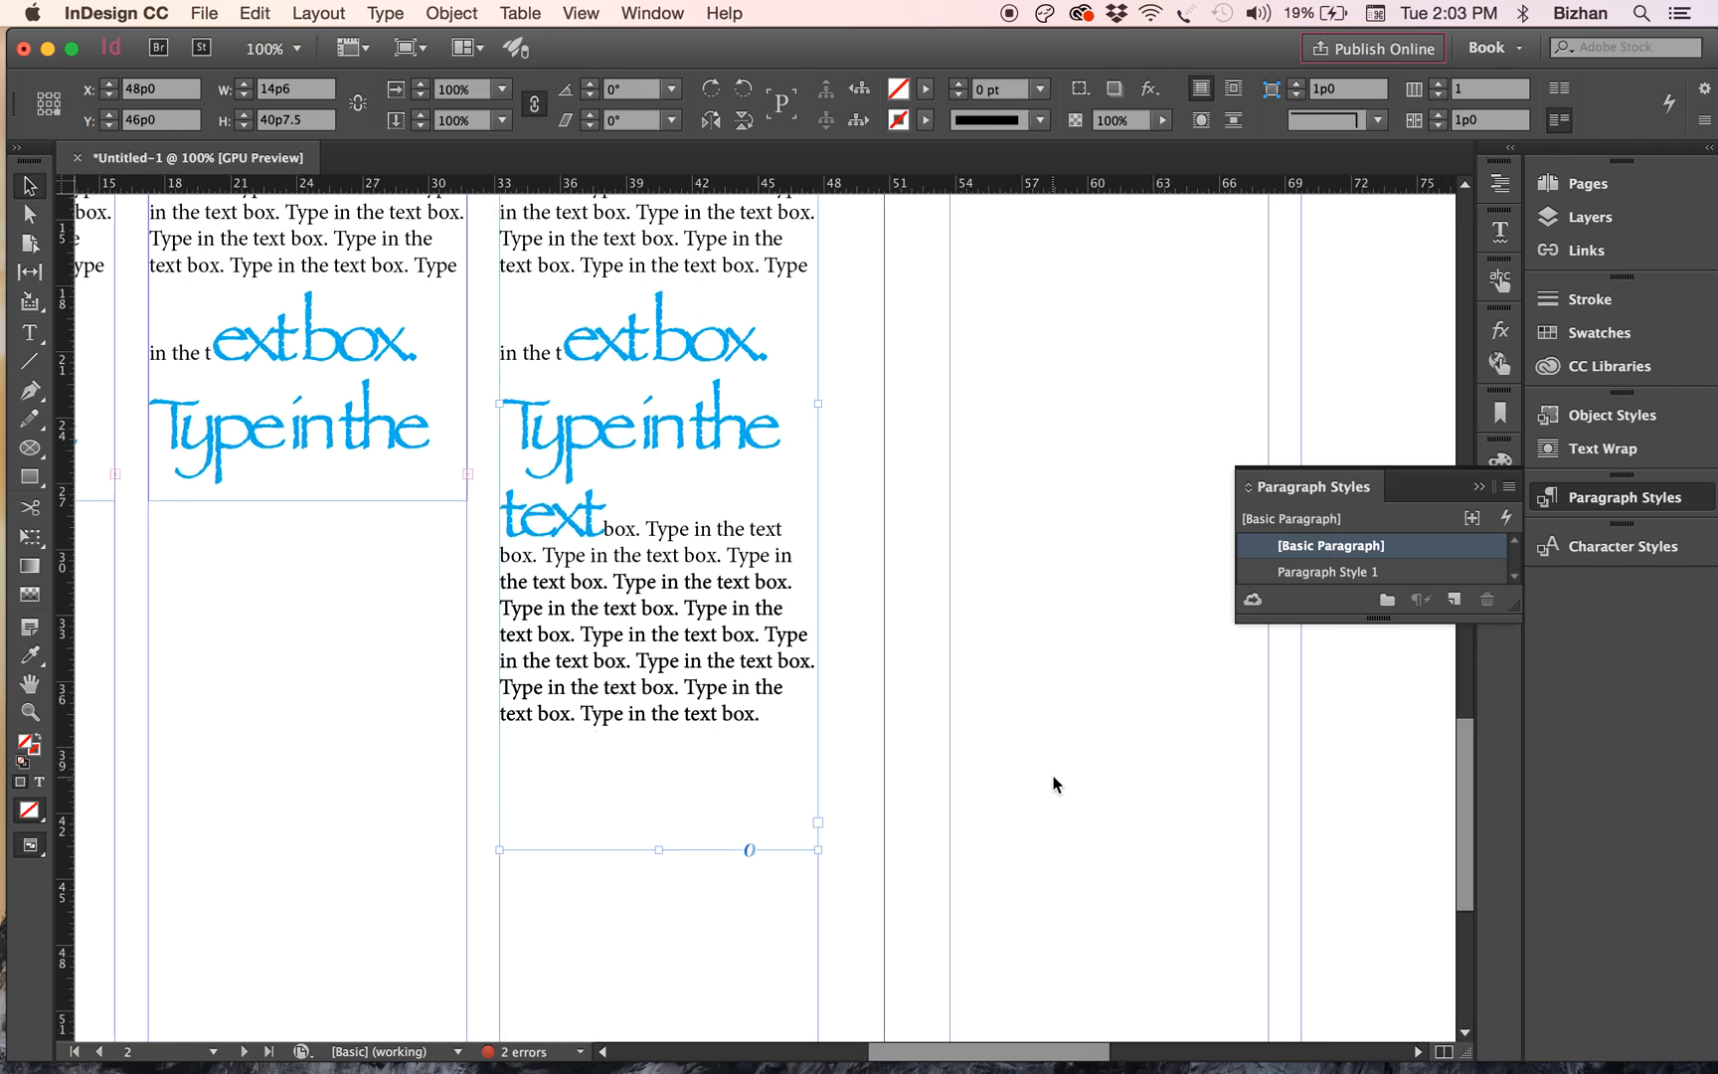
scroll(1053, 784, "up", 6)
scroll(1053, 784, "down", 6)
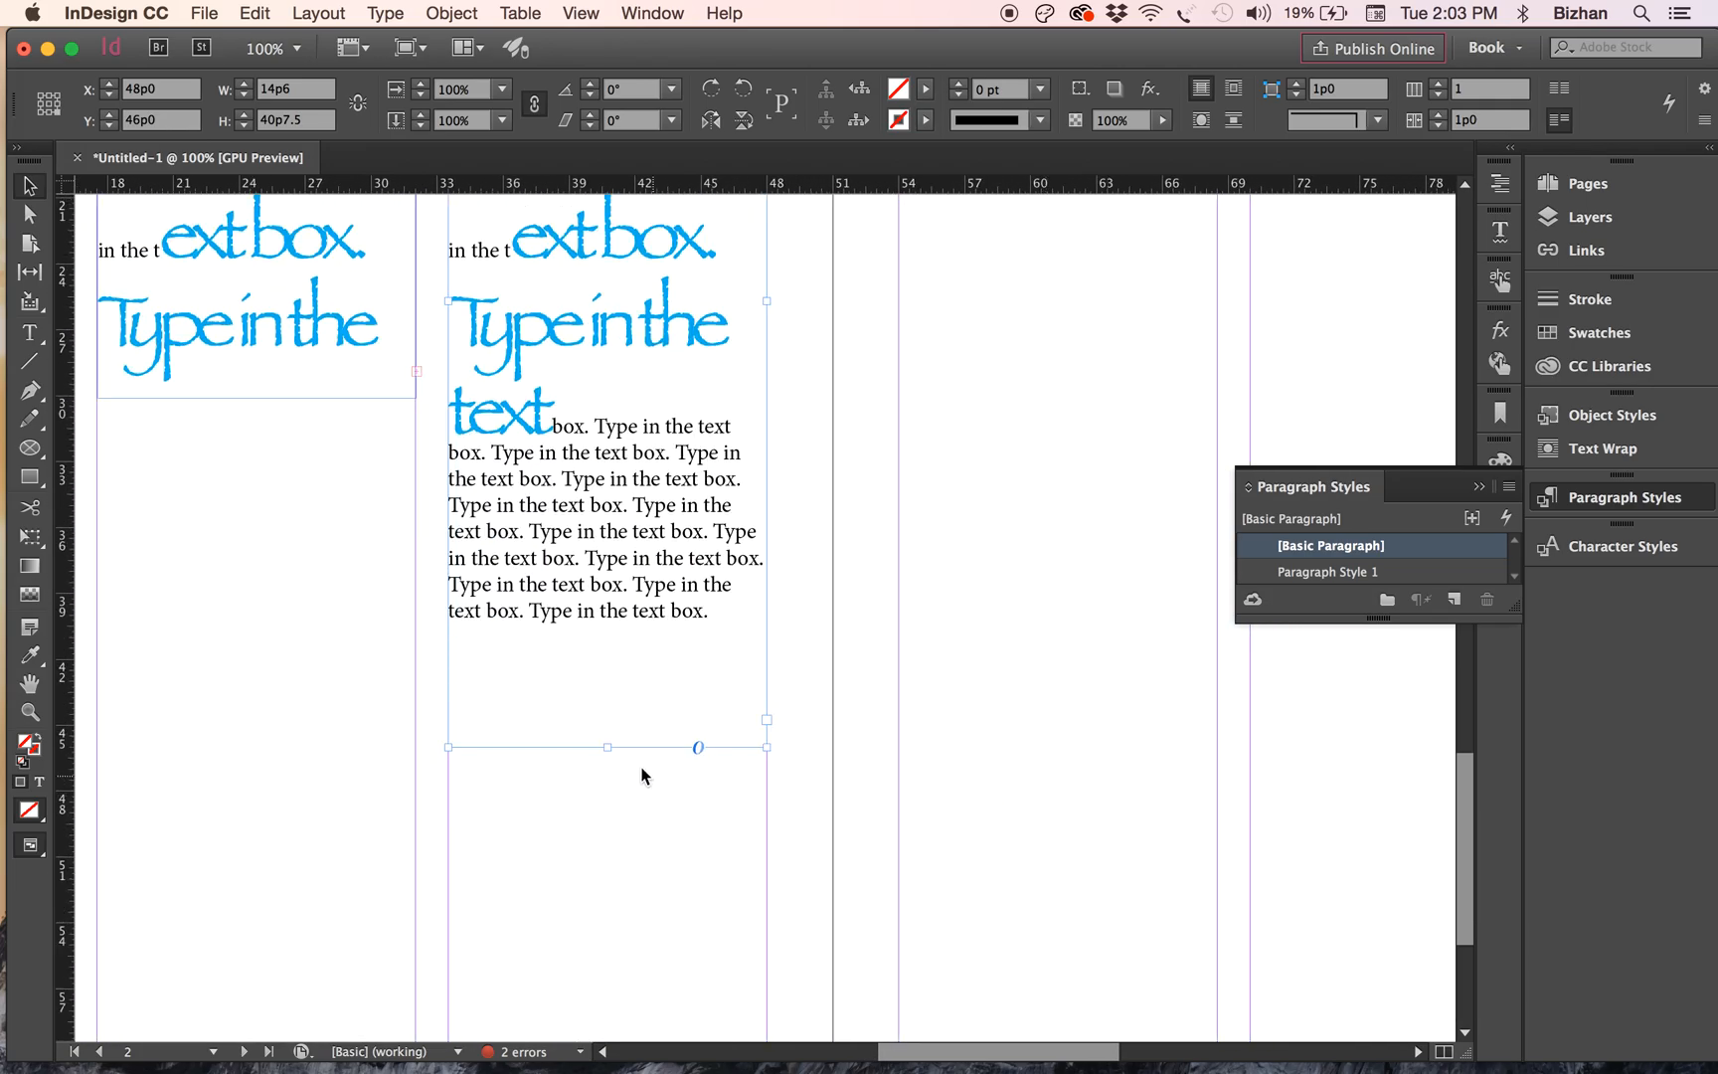
left_click_drag(604, 747, 644, 414)
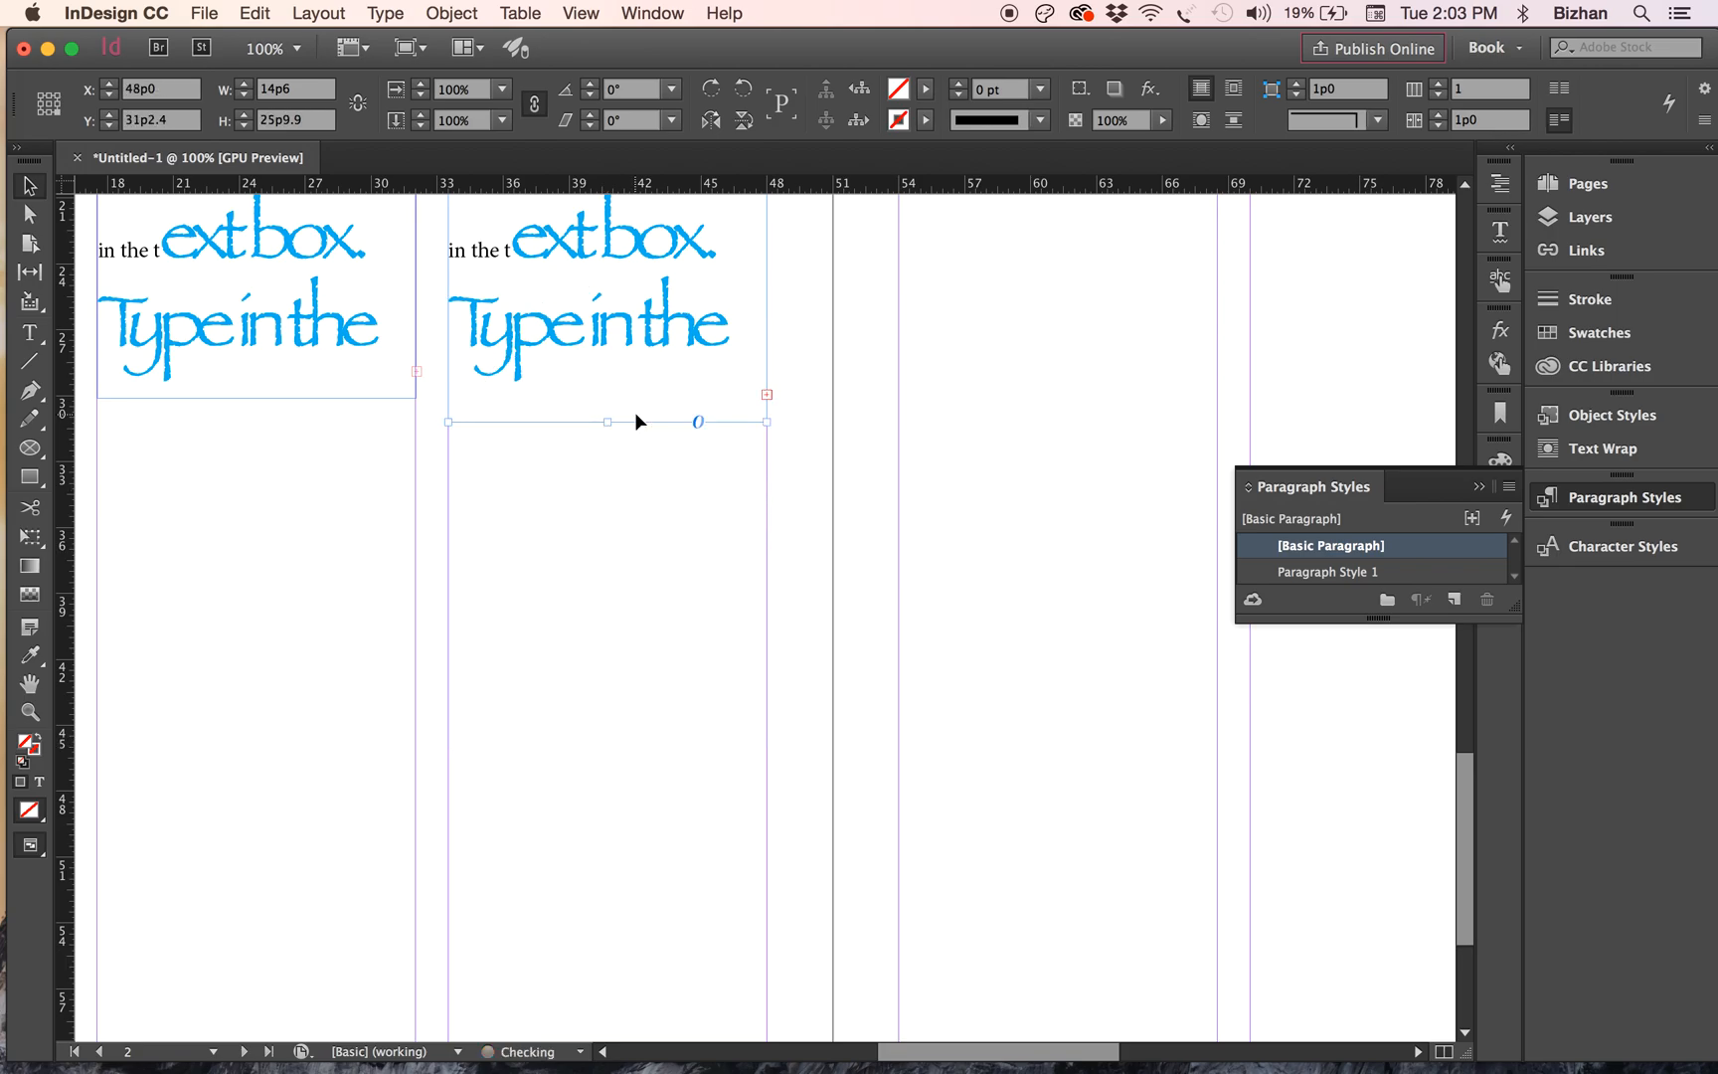
scroll(644, 414, "up", 6)
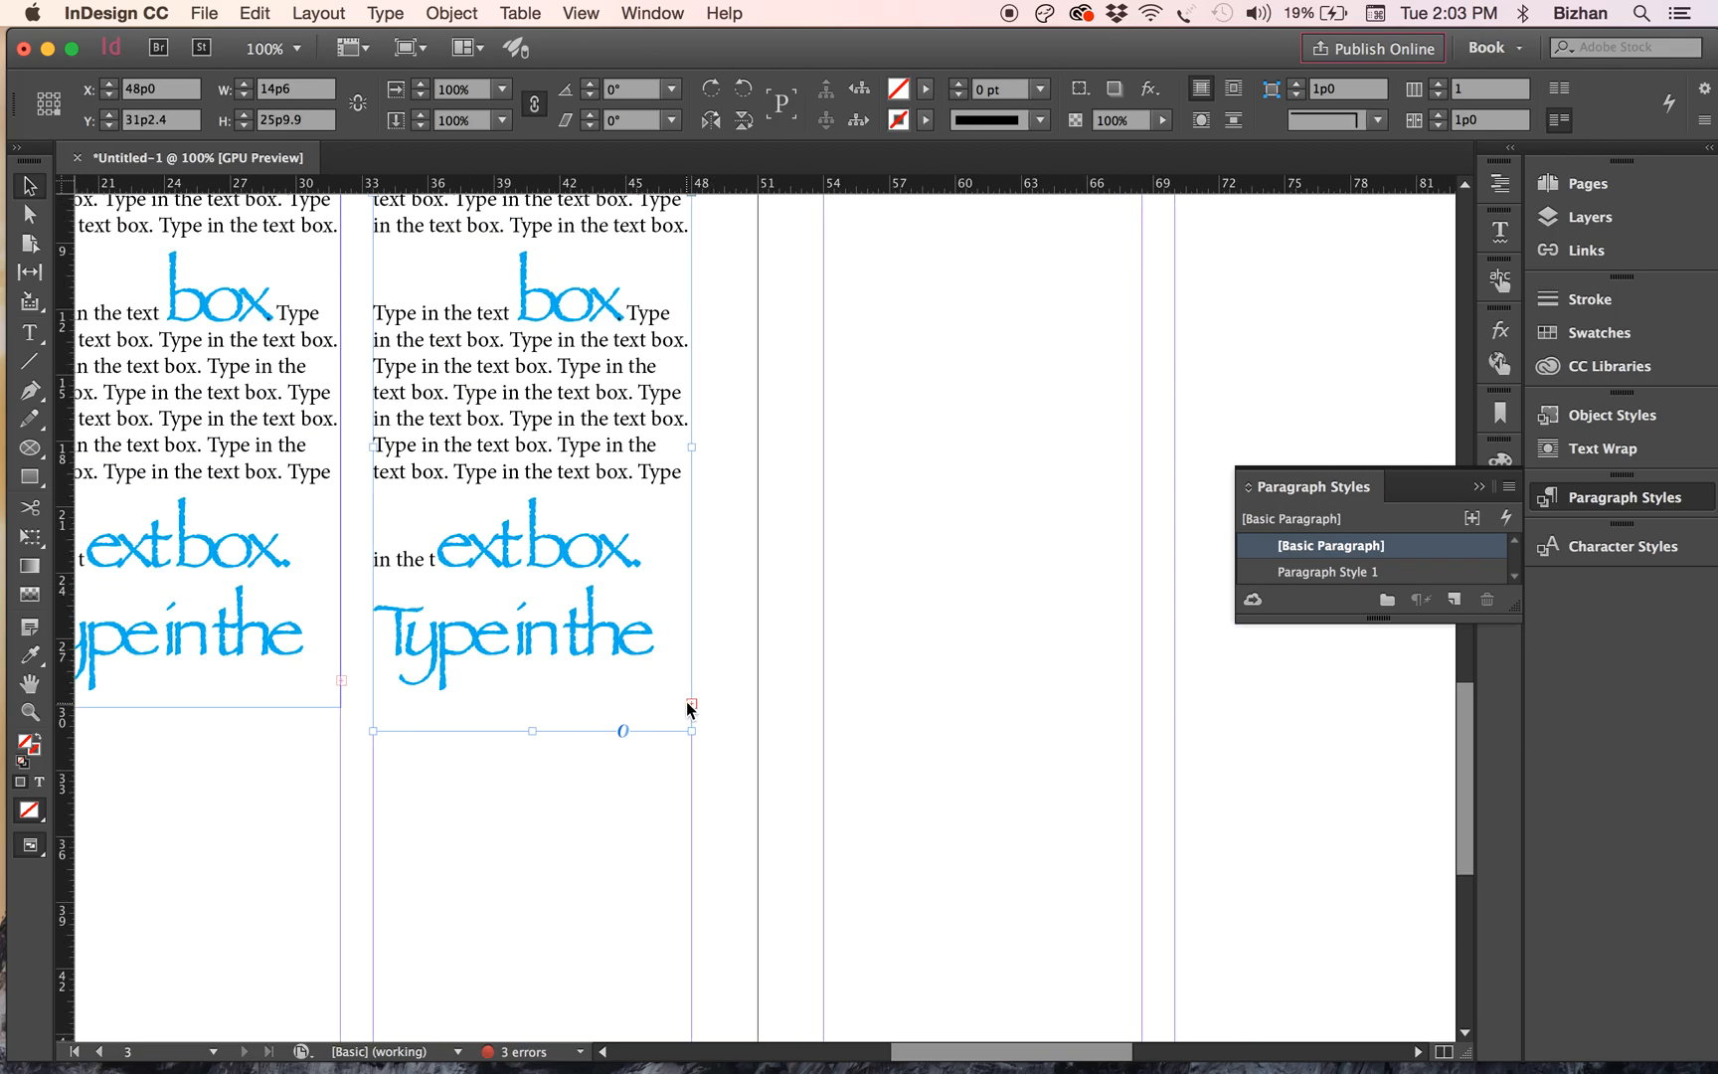
- Delete the remaining text frames from all three columns of the page
scroll(666, 716, "up", 3)
scroll(756, 686, "left", 9)
left_click(401, 565, "shift")
key("Delete")
scroll(398, 559, "left", 5)
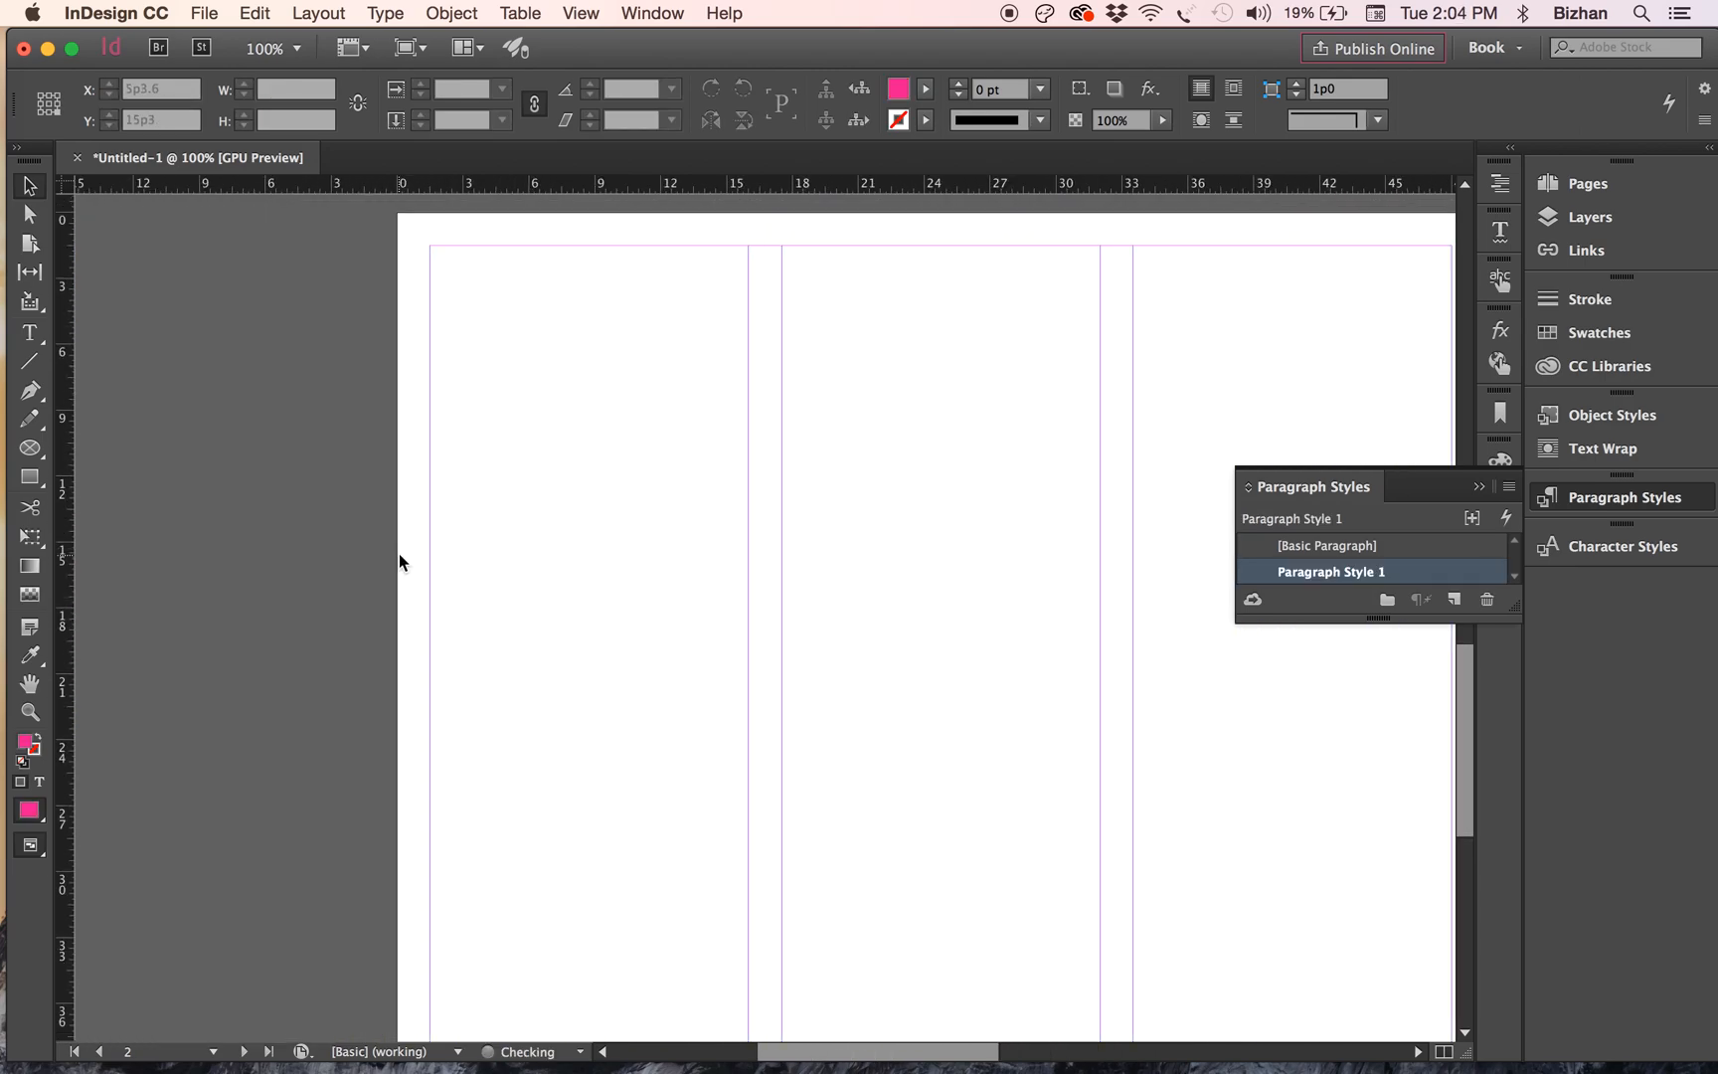
scroll(403, 560, "down", 3)
- Switch to Chrome and search the web for "fredrick doubglas essays"
mouse_move(576, 1070)
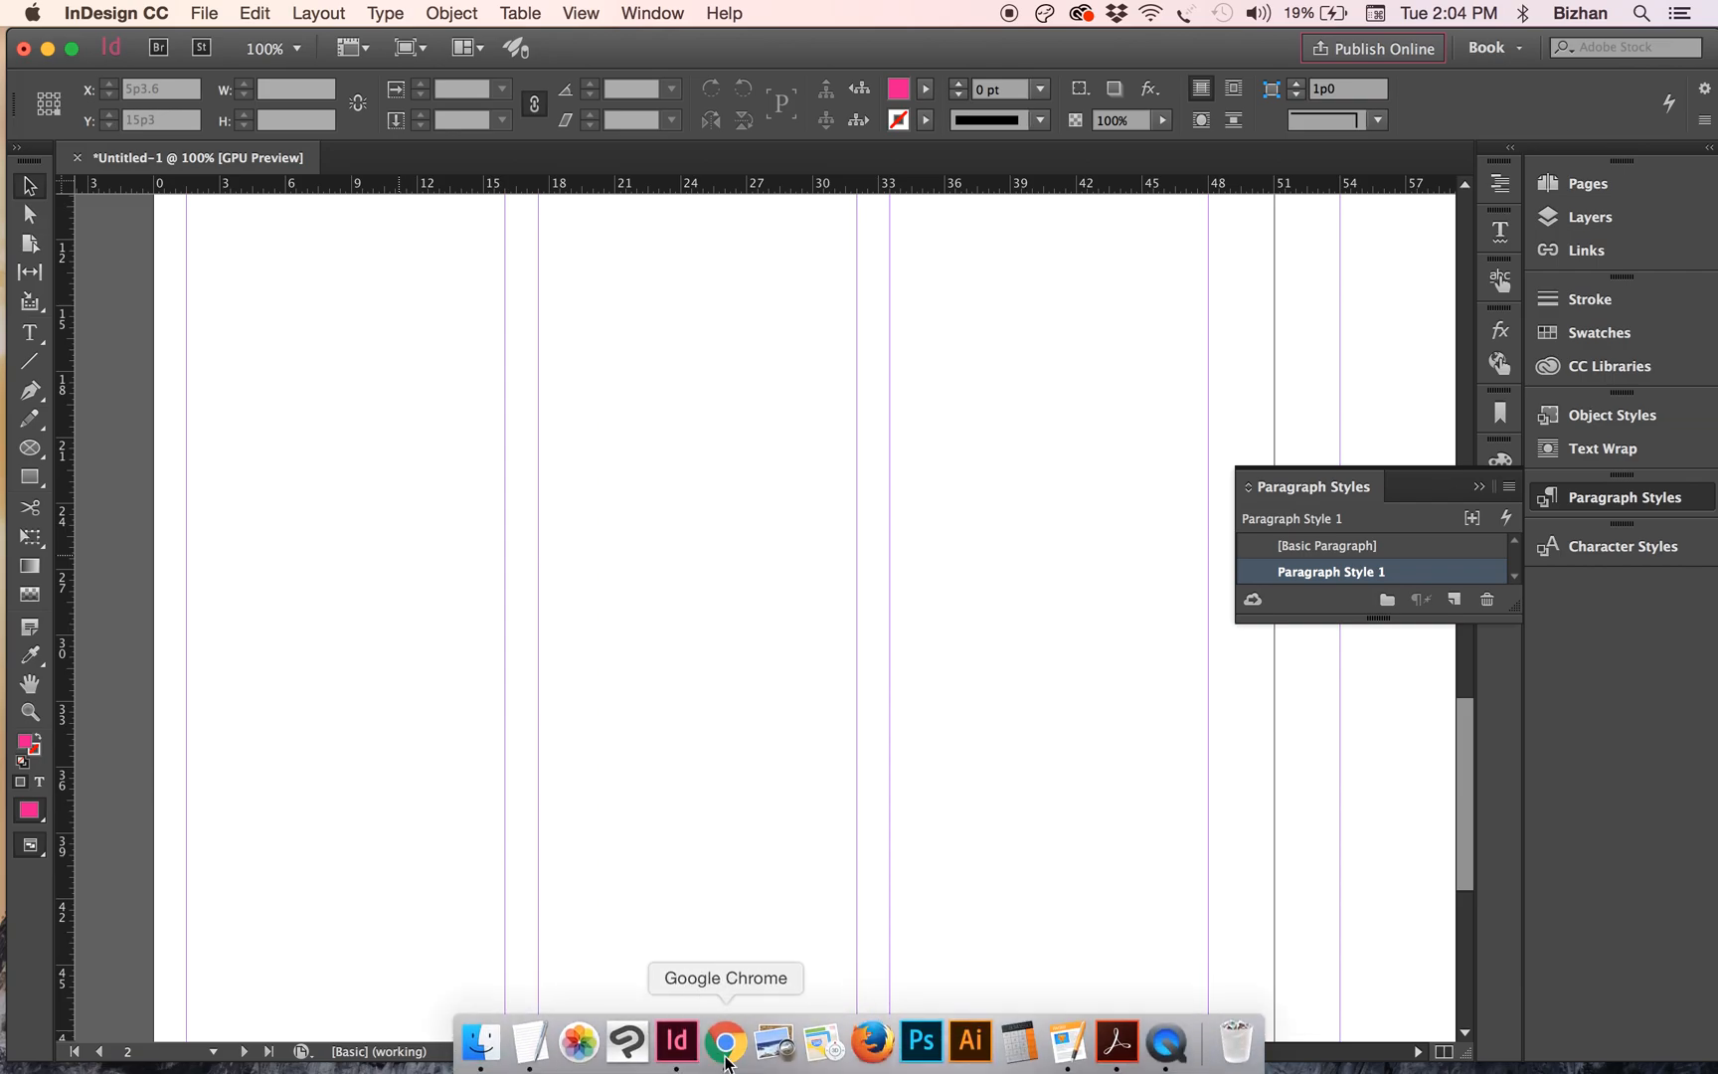
left_click(725, 1035)
type("fred")
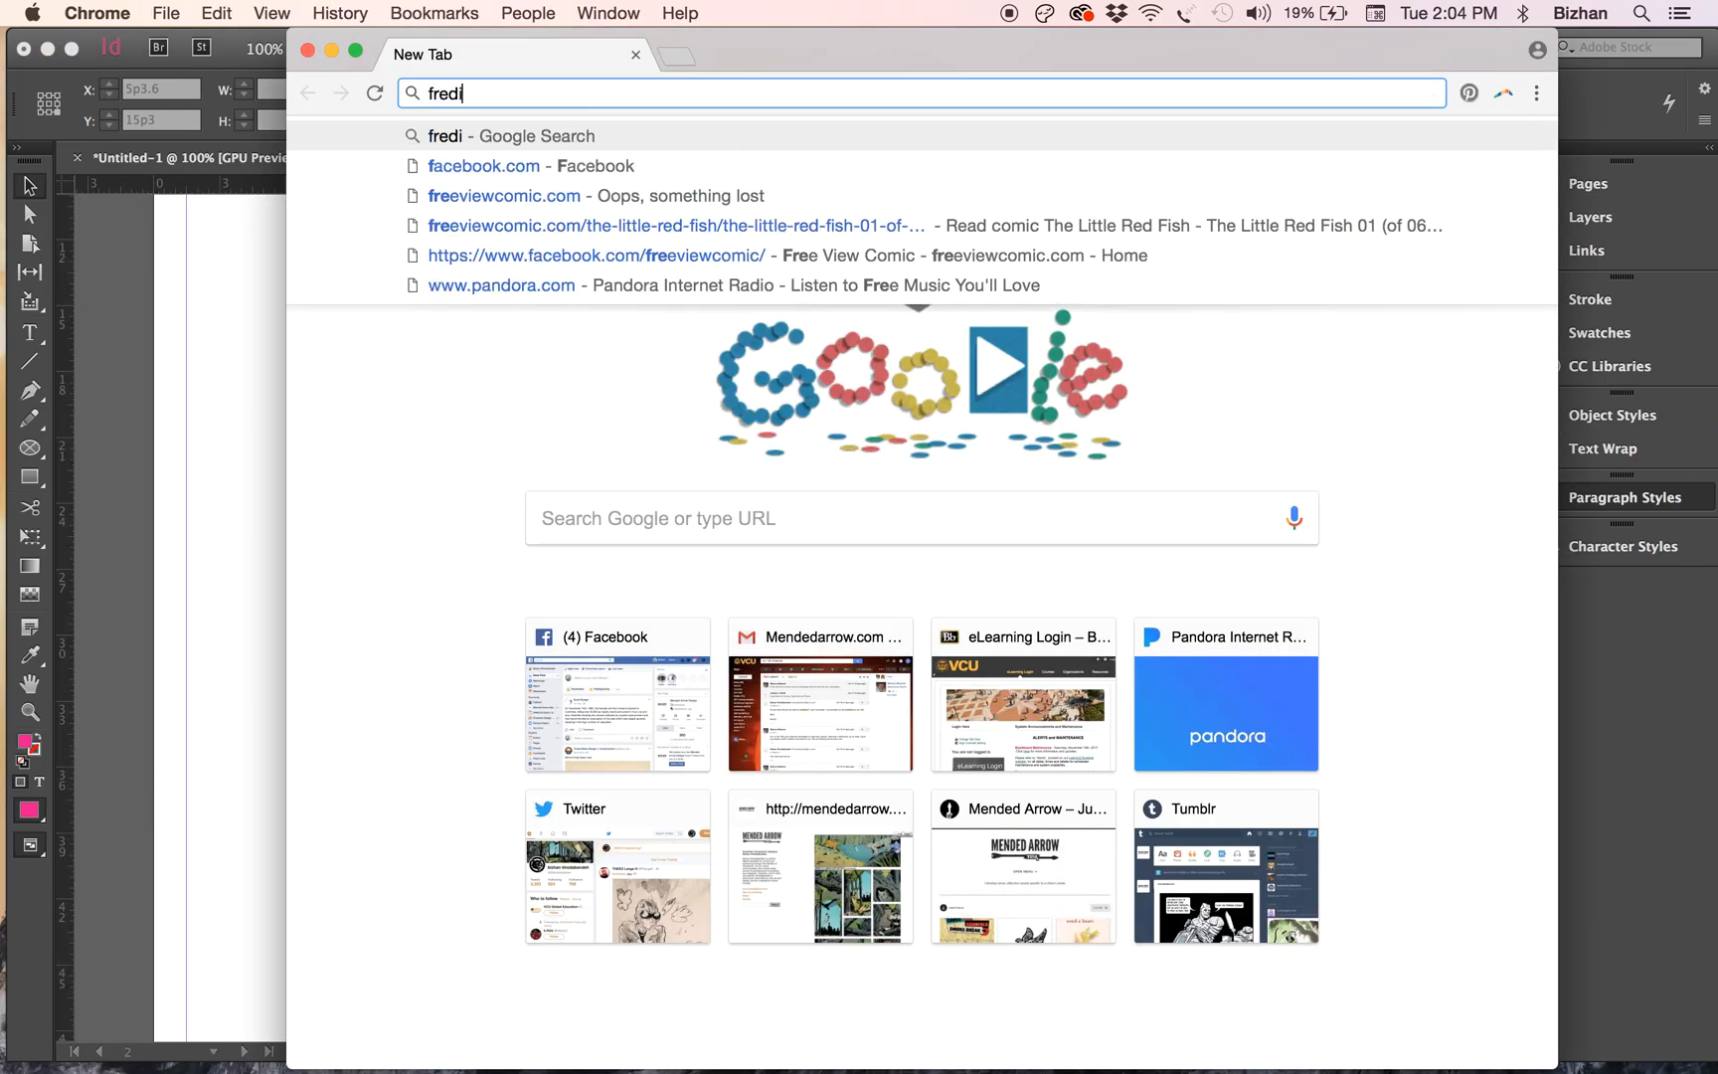
type("ric")
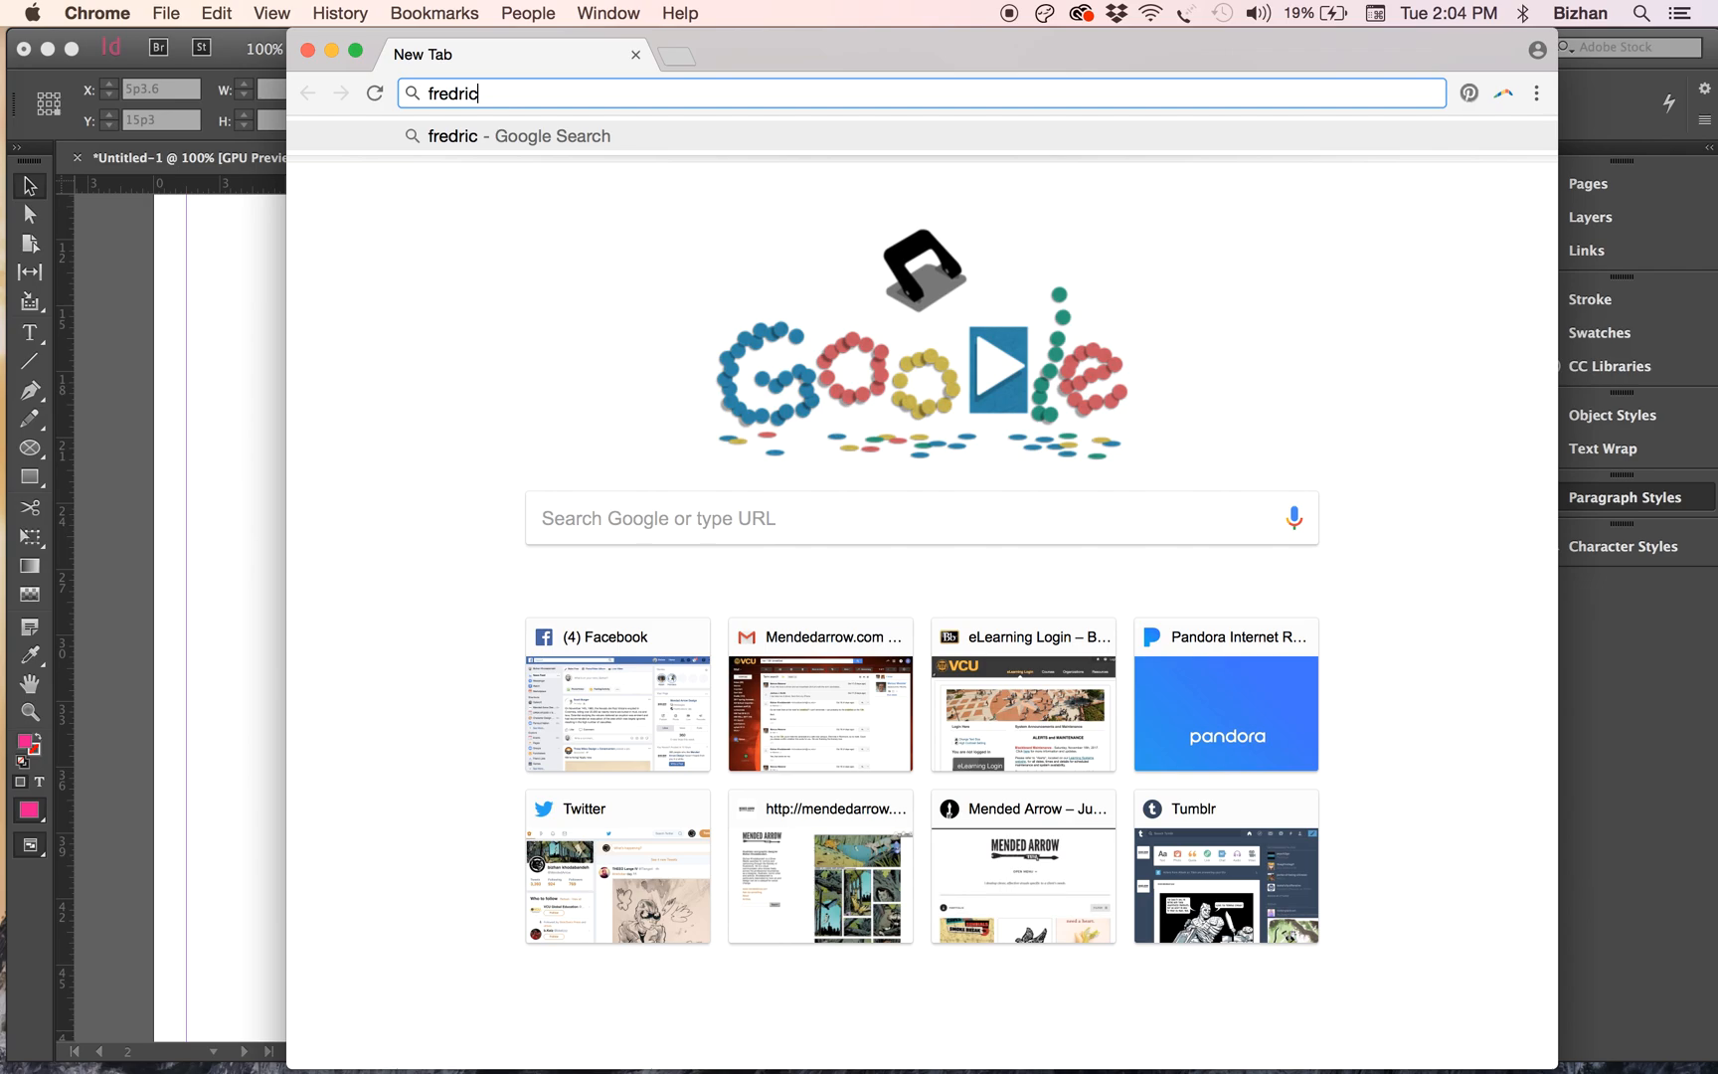
type("k doubglas ")
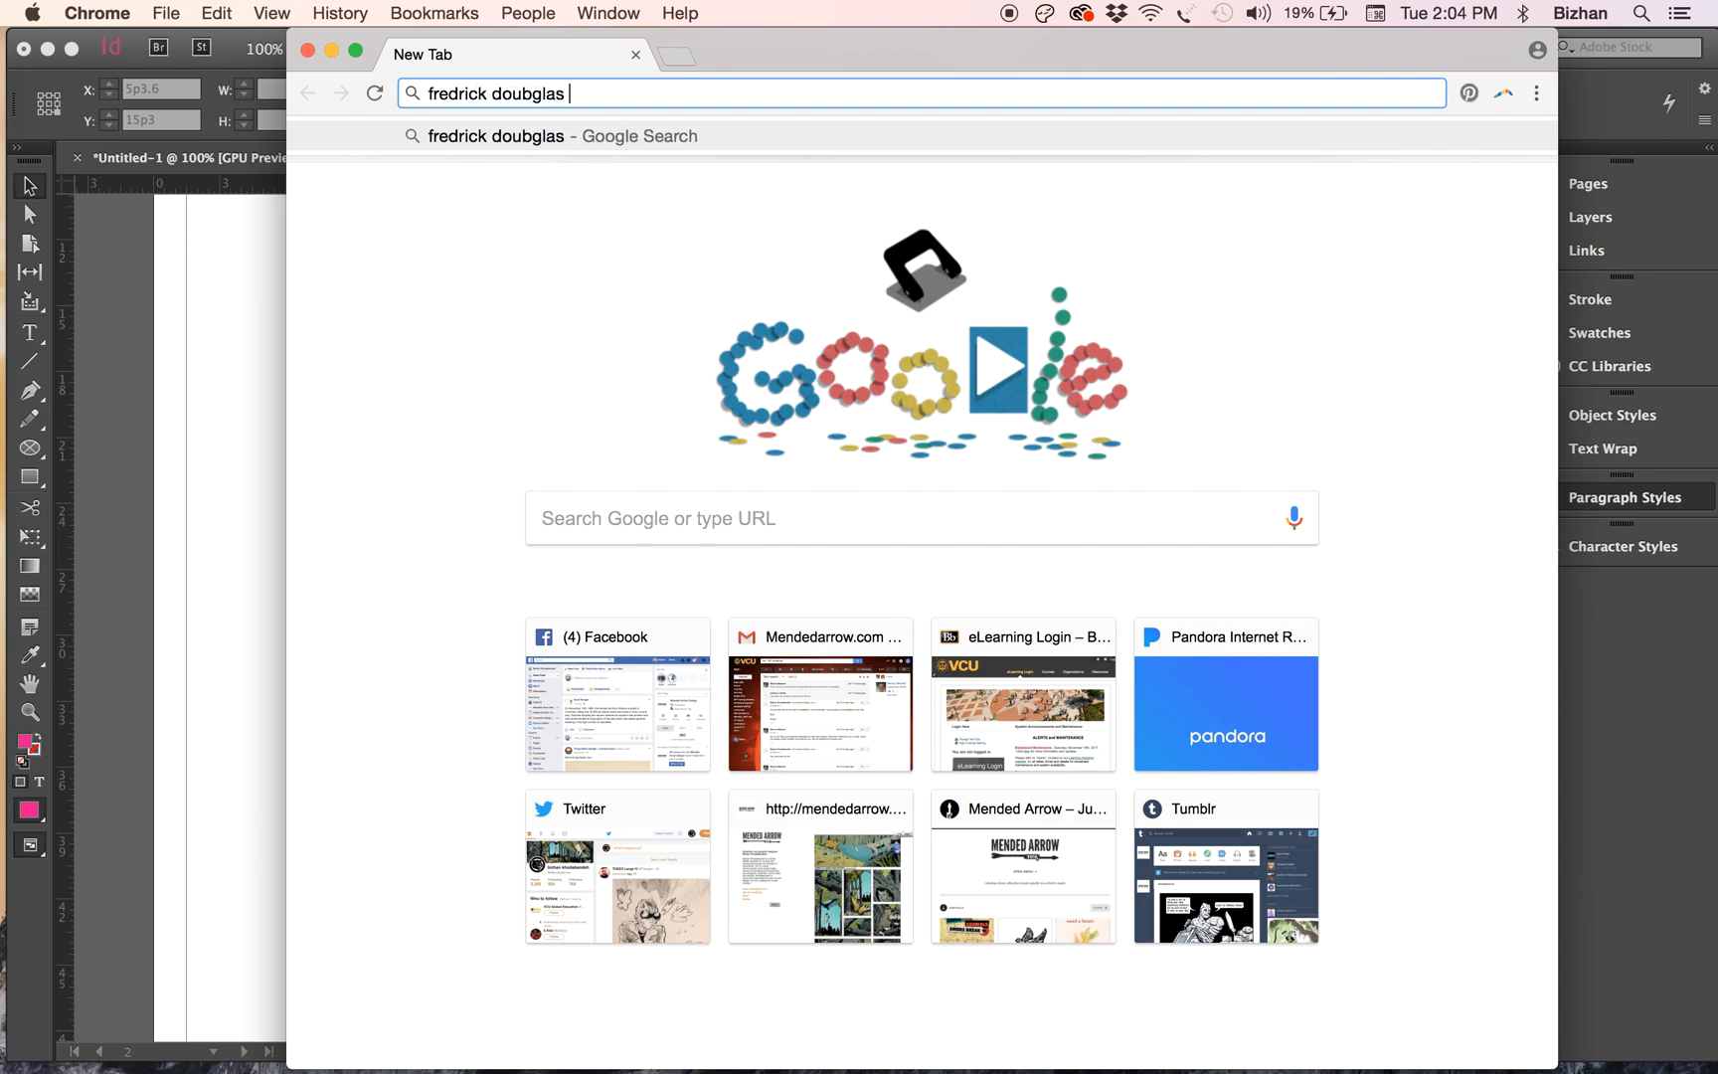
type("essays")
key("Return")
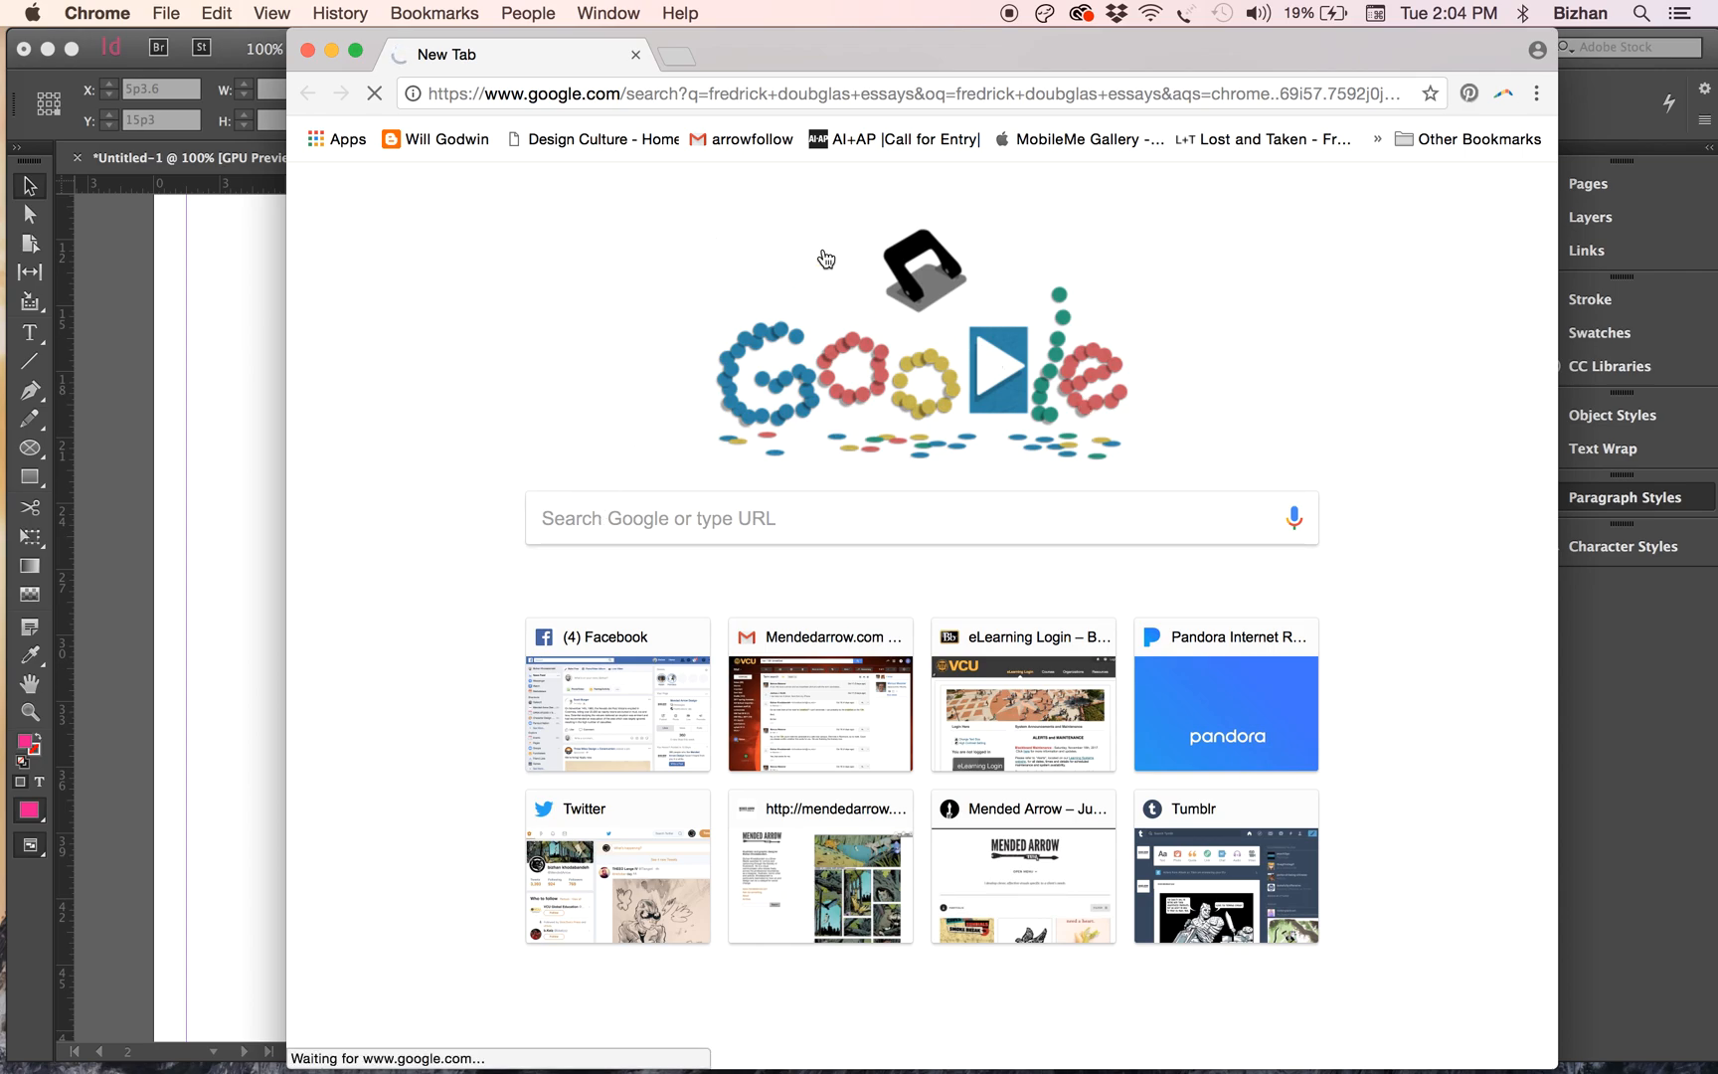
left_click(696, 93)
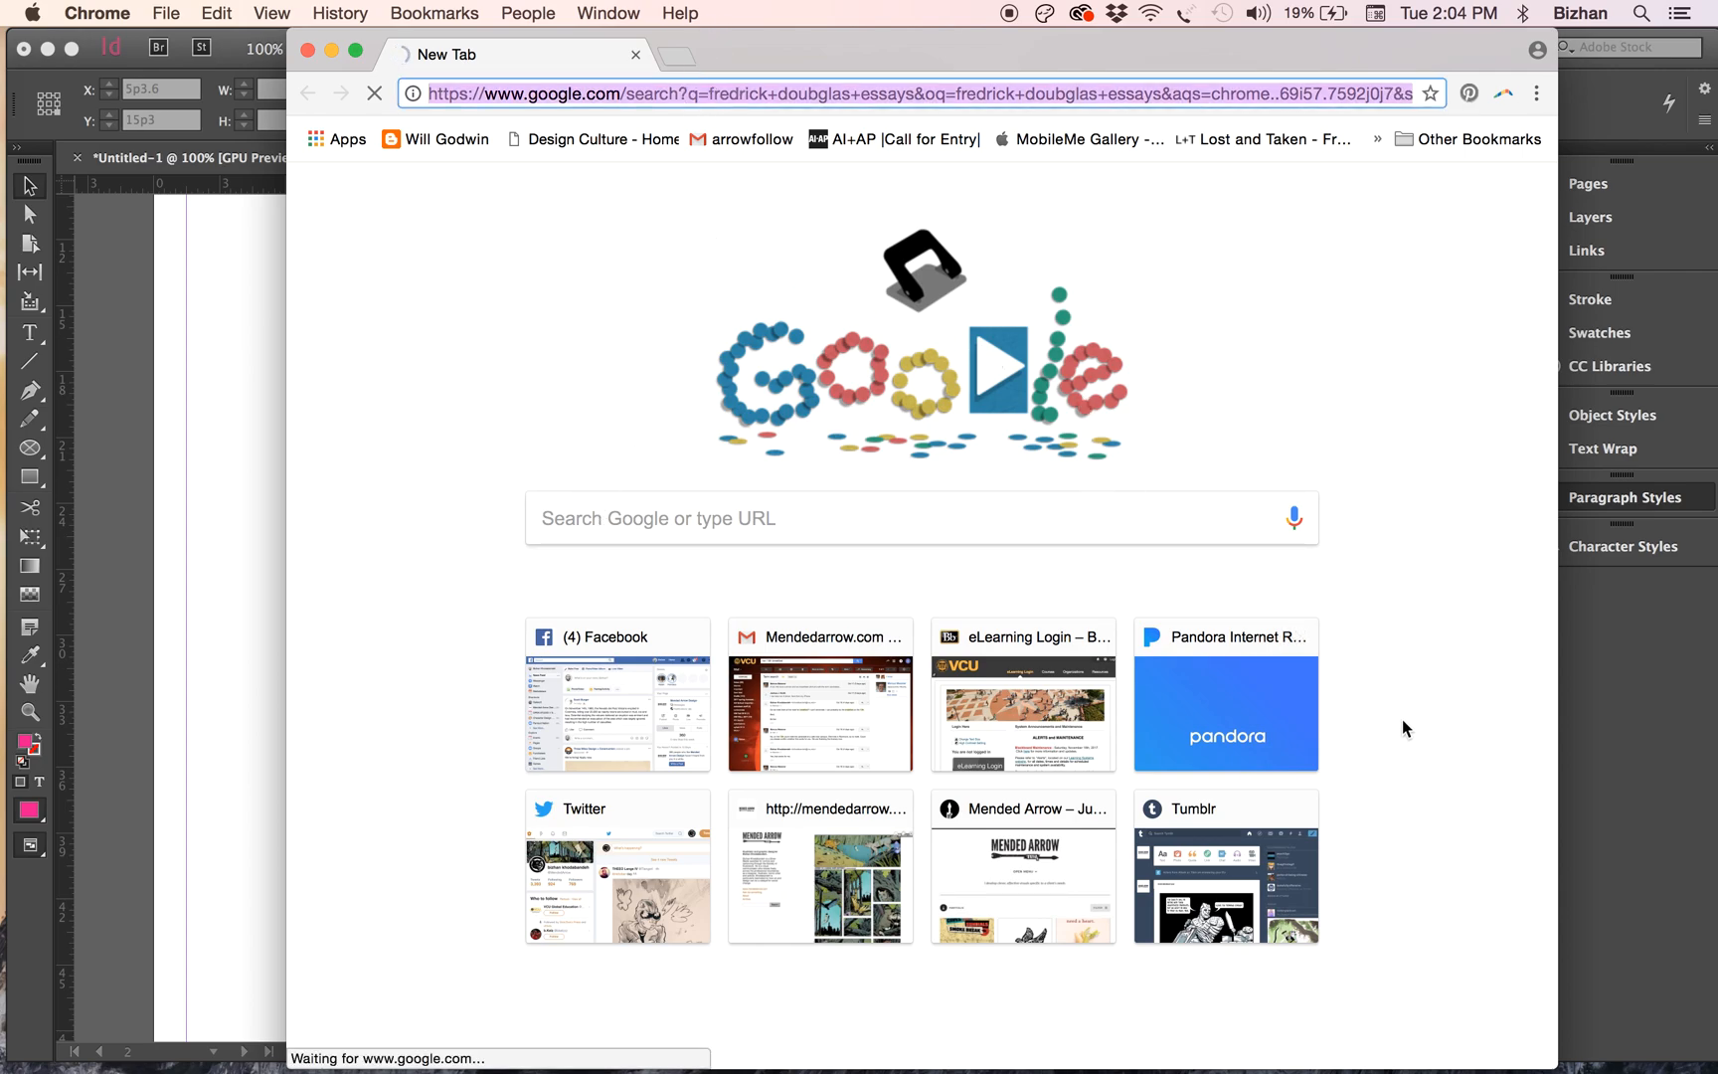
- Switch back to InDesign and shrink its window to expose the files on the desktop
left_click(1714, 963)
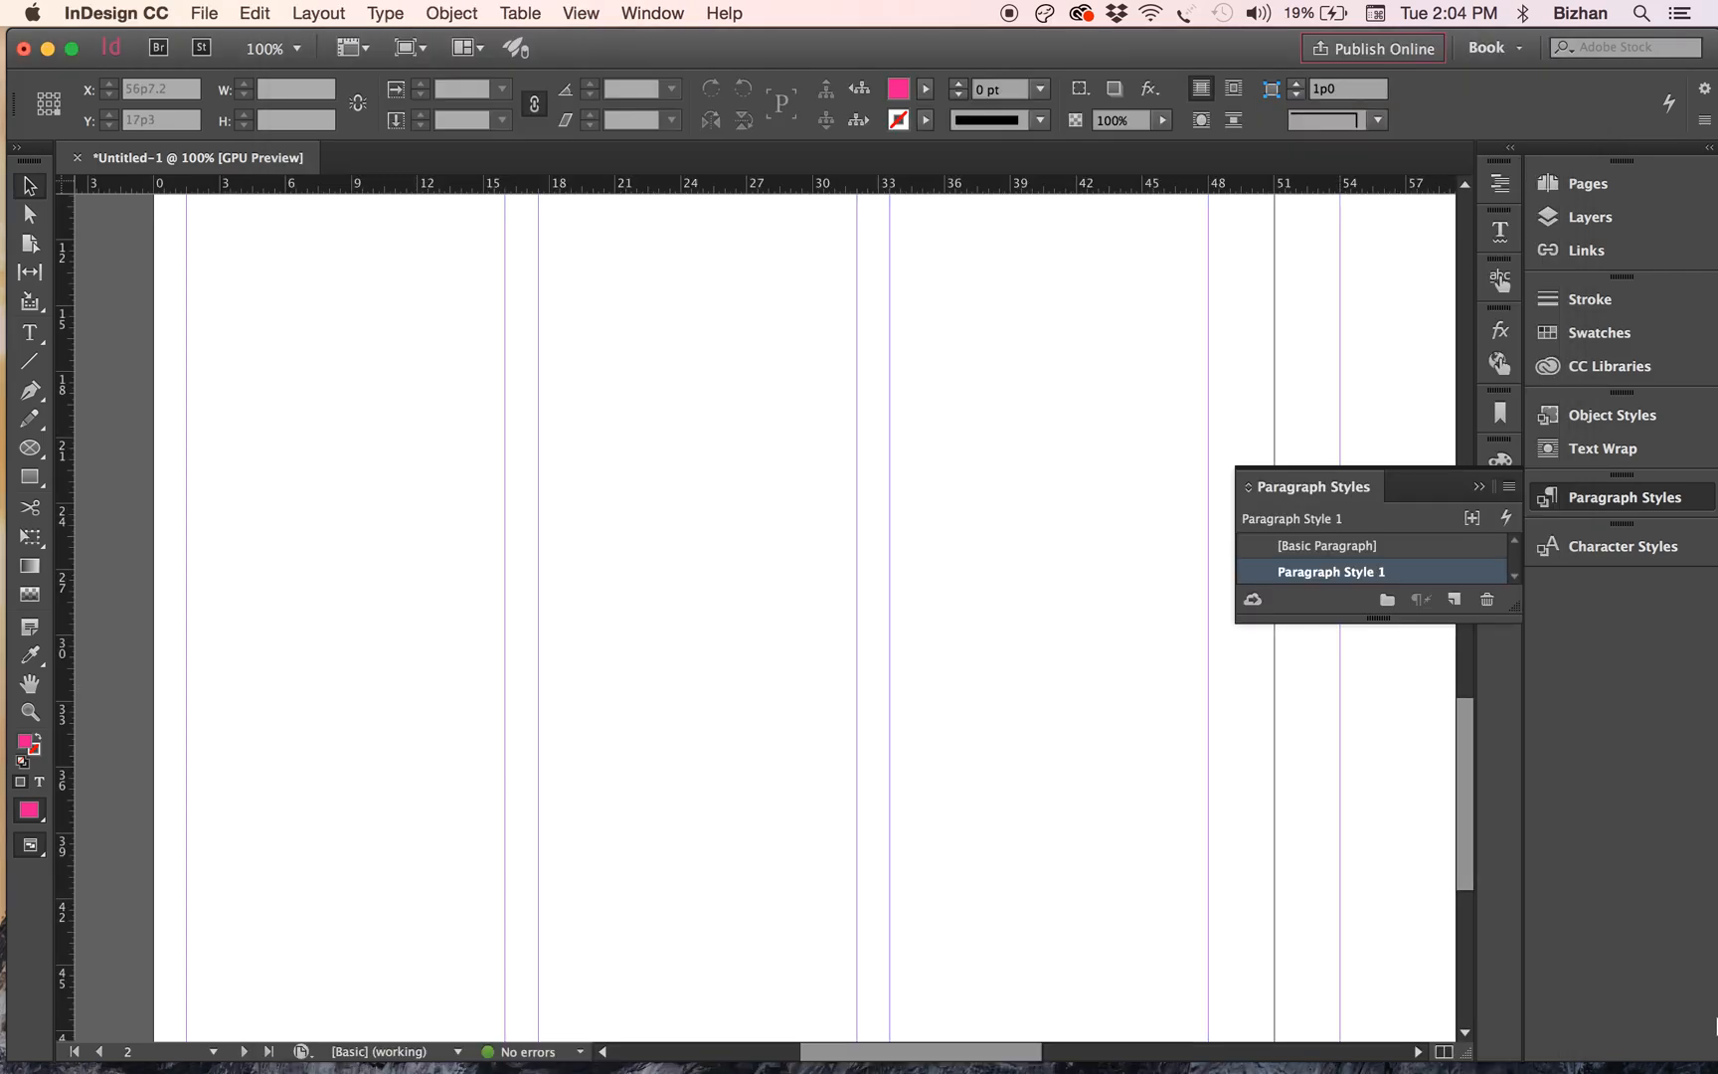
left_click(1498, 989)
left_click_drag(1704, 1056, 1242, 946)
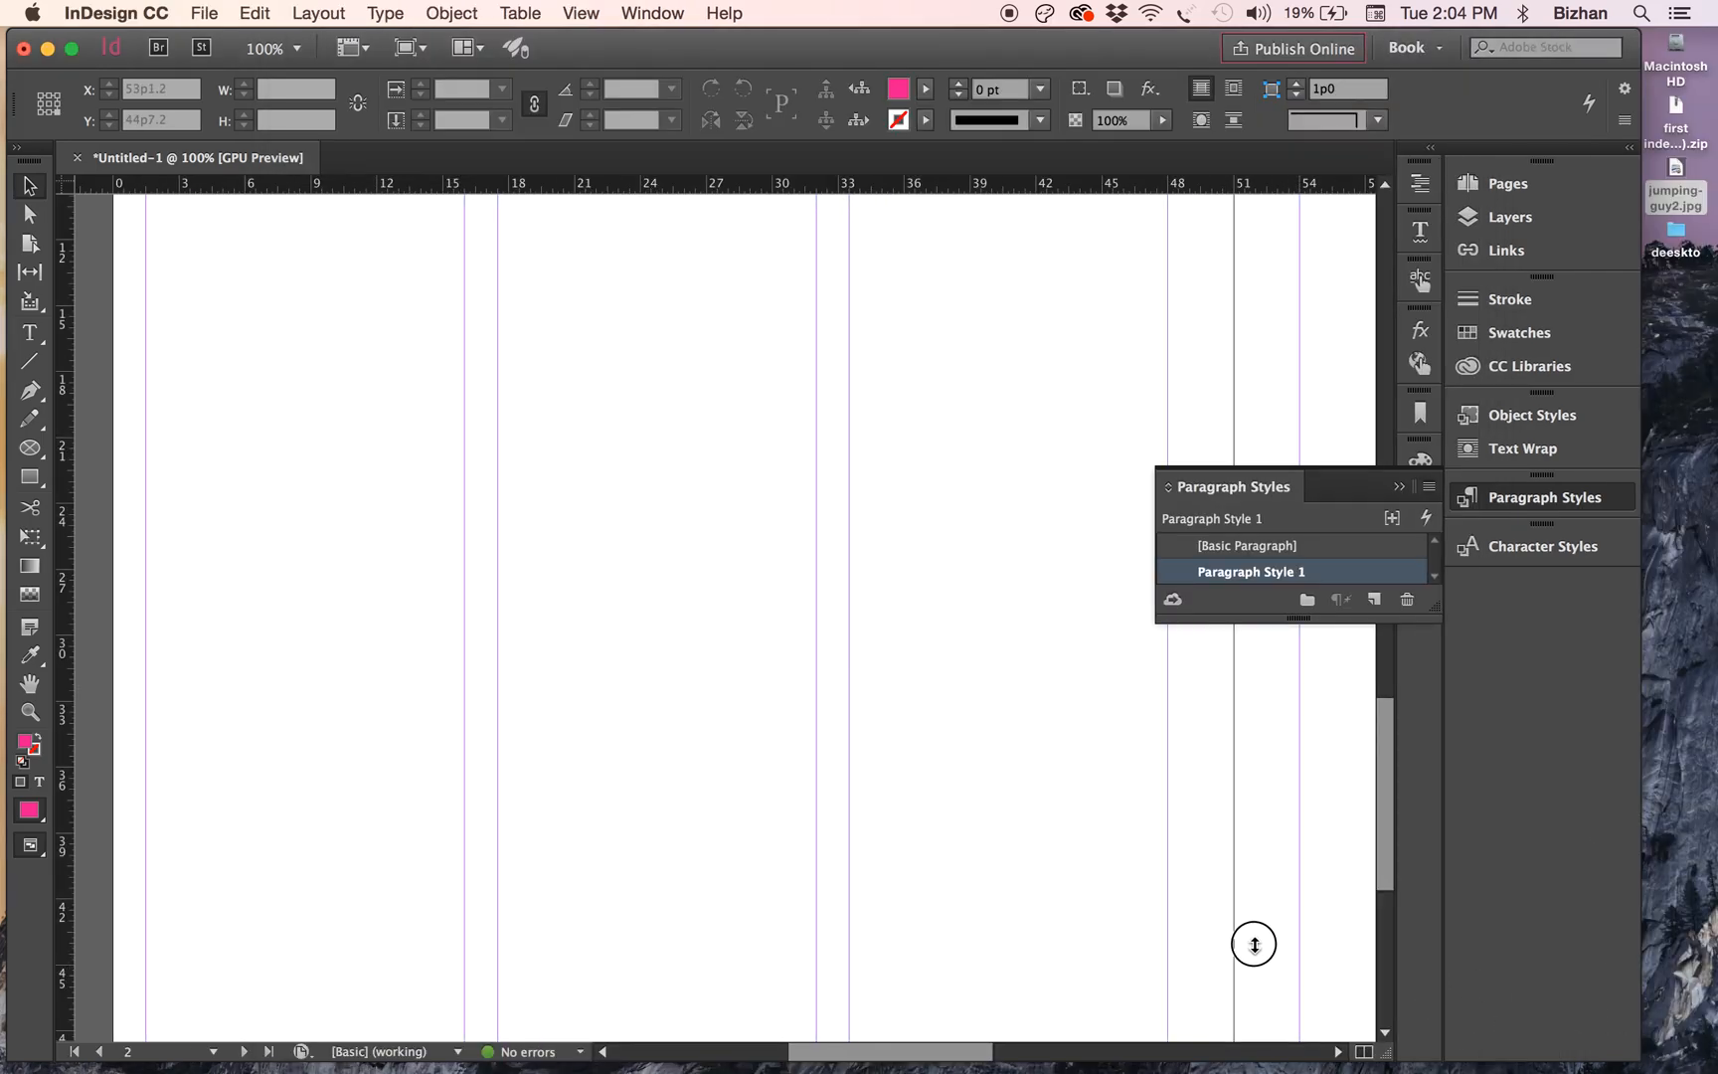
- Look through the deeskto folder on the desktop for a usable text file, and close the folder
left_click(1675, 248)
double_click(1676, 254)
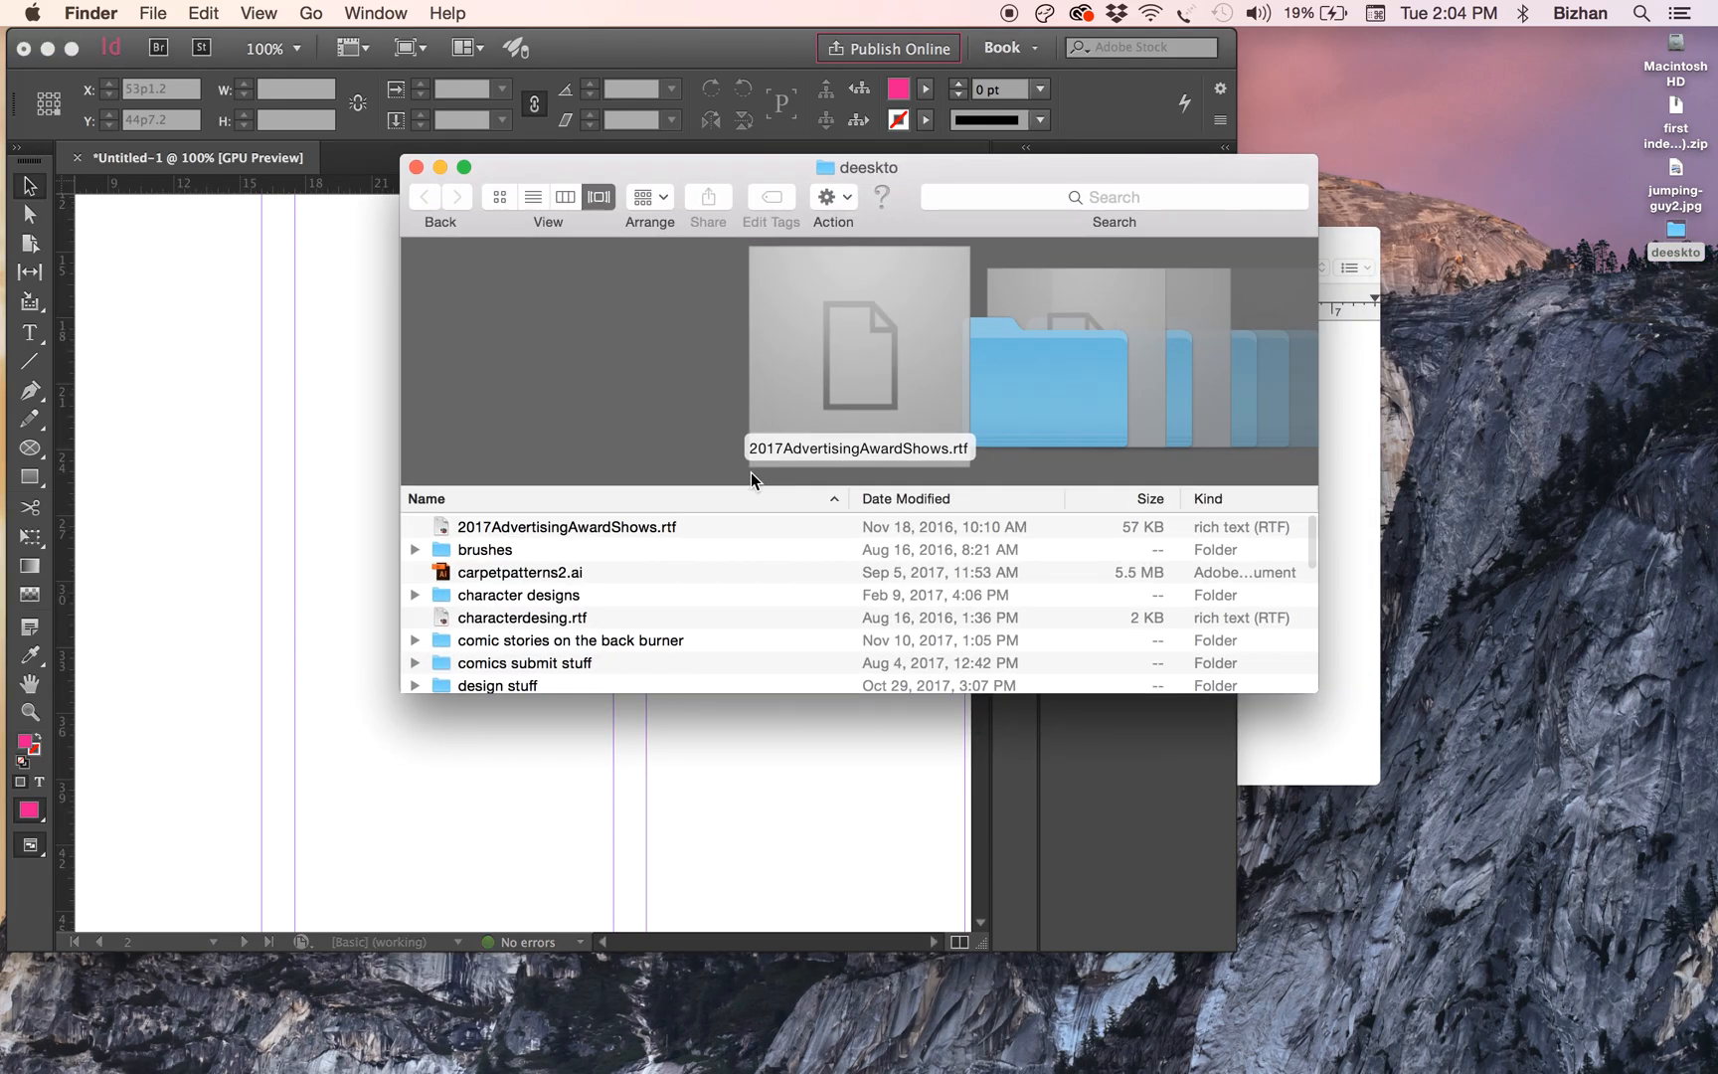
scroll(576, 603, "down", 2)
scroll(578, 603, "down", 1)
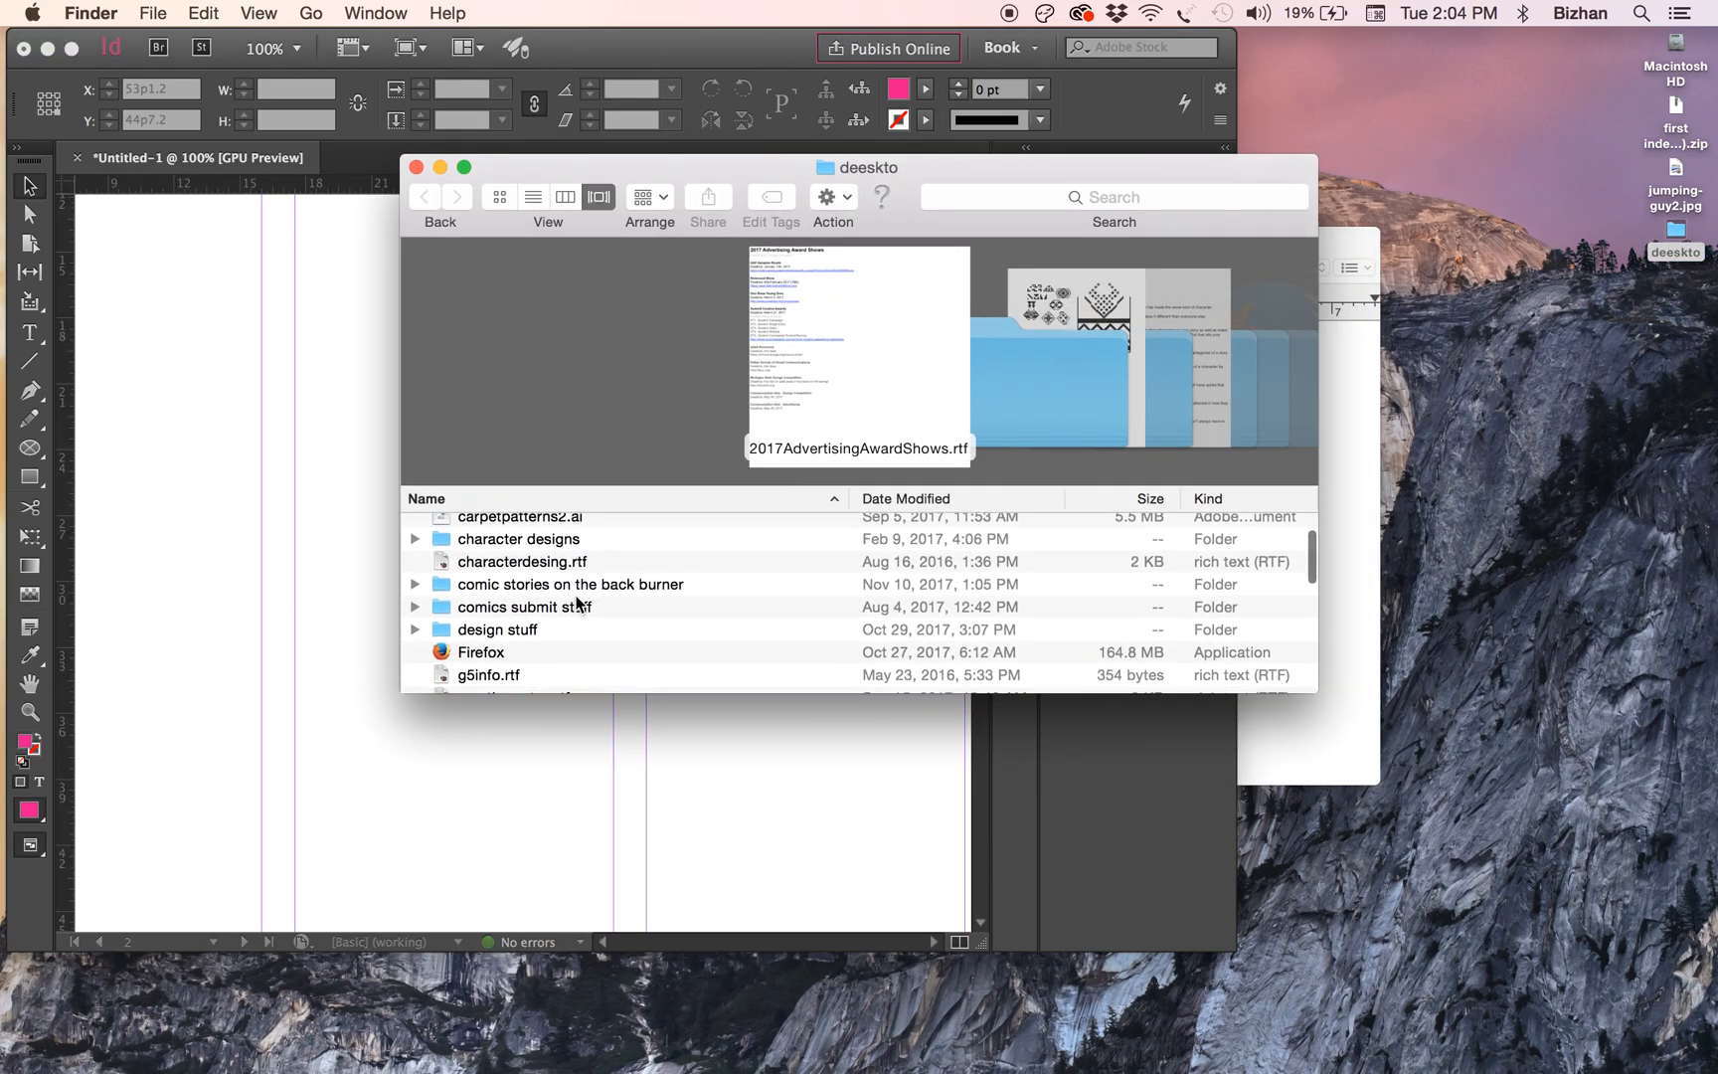
scroll(548, 680, "down", 10)
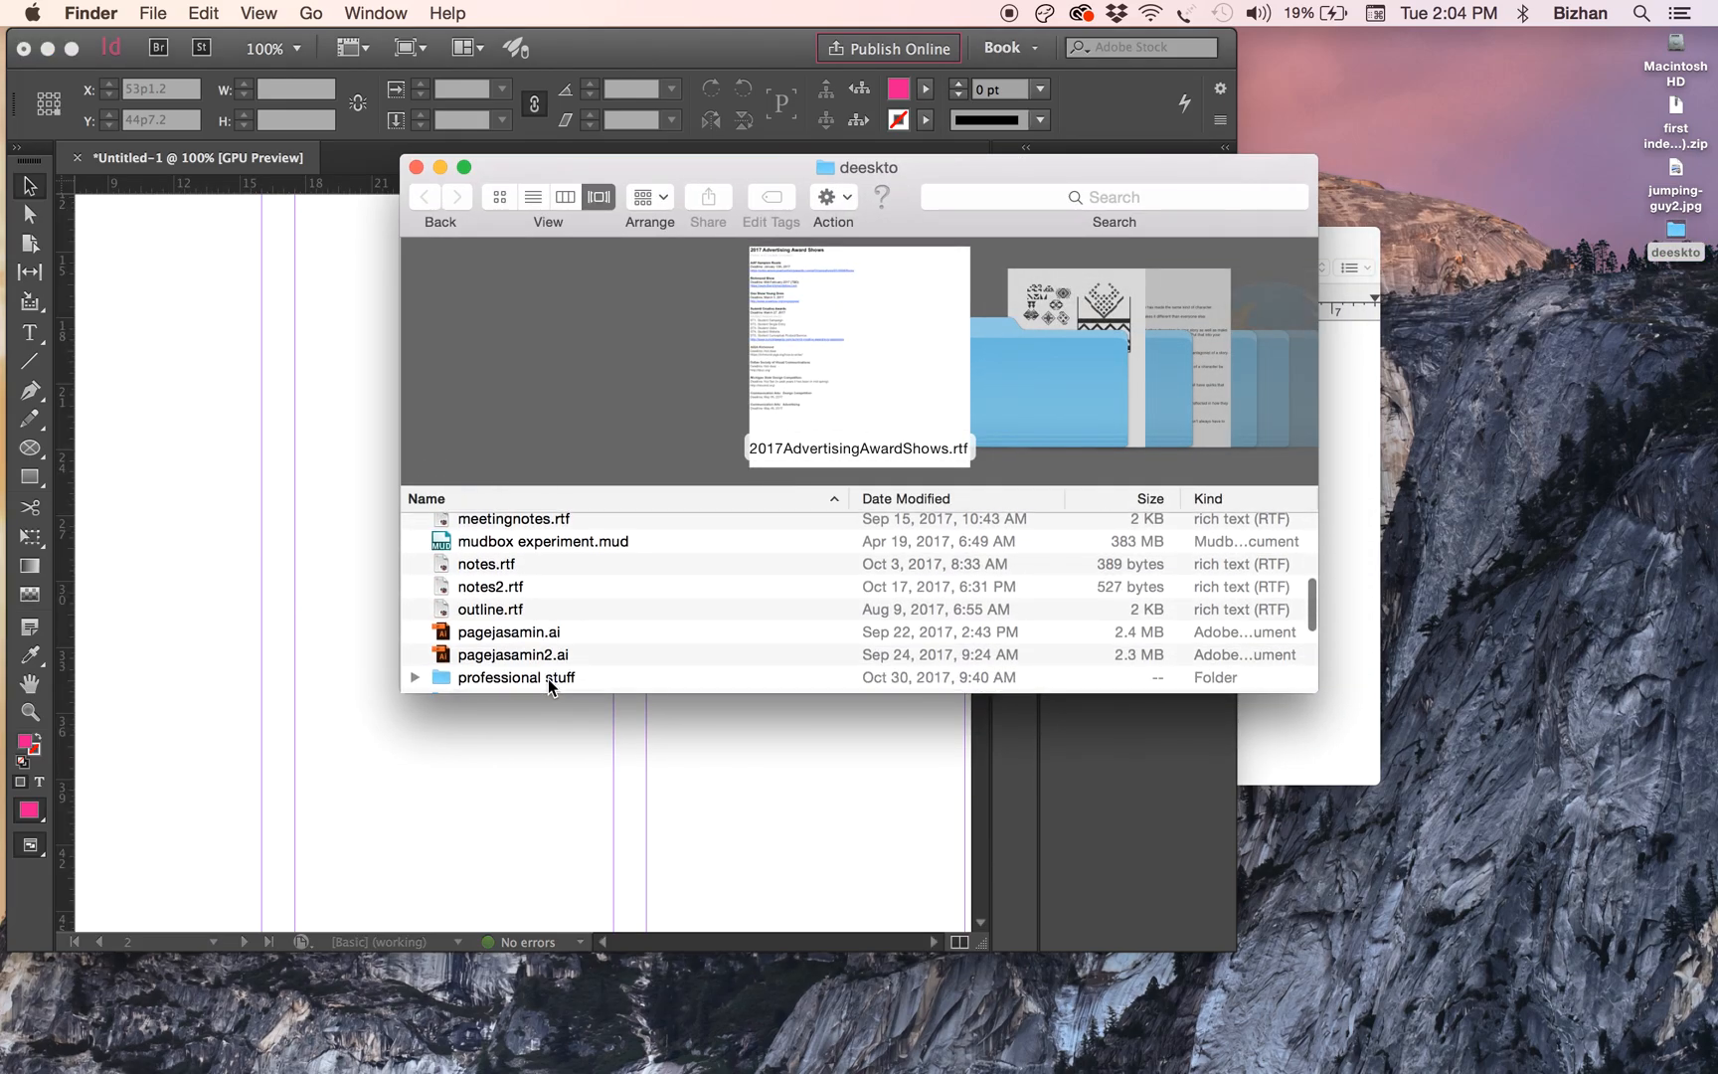
scroll(548, 678, "down", 5)
scroll(548, 678, "up", 15)
left_click(415, 167)
- Unpack the "first indesign" zip archive on the desktop and open the extracted folder
left_click(1672, 147)
double_click(1673, 147)
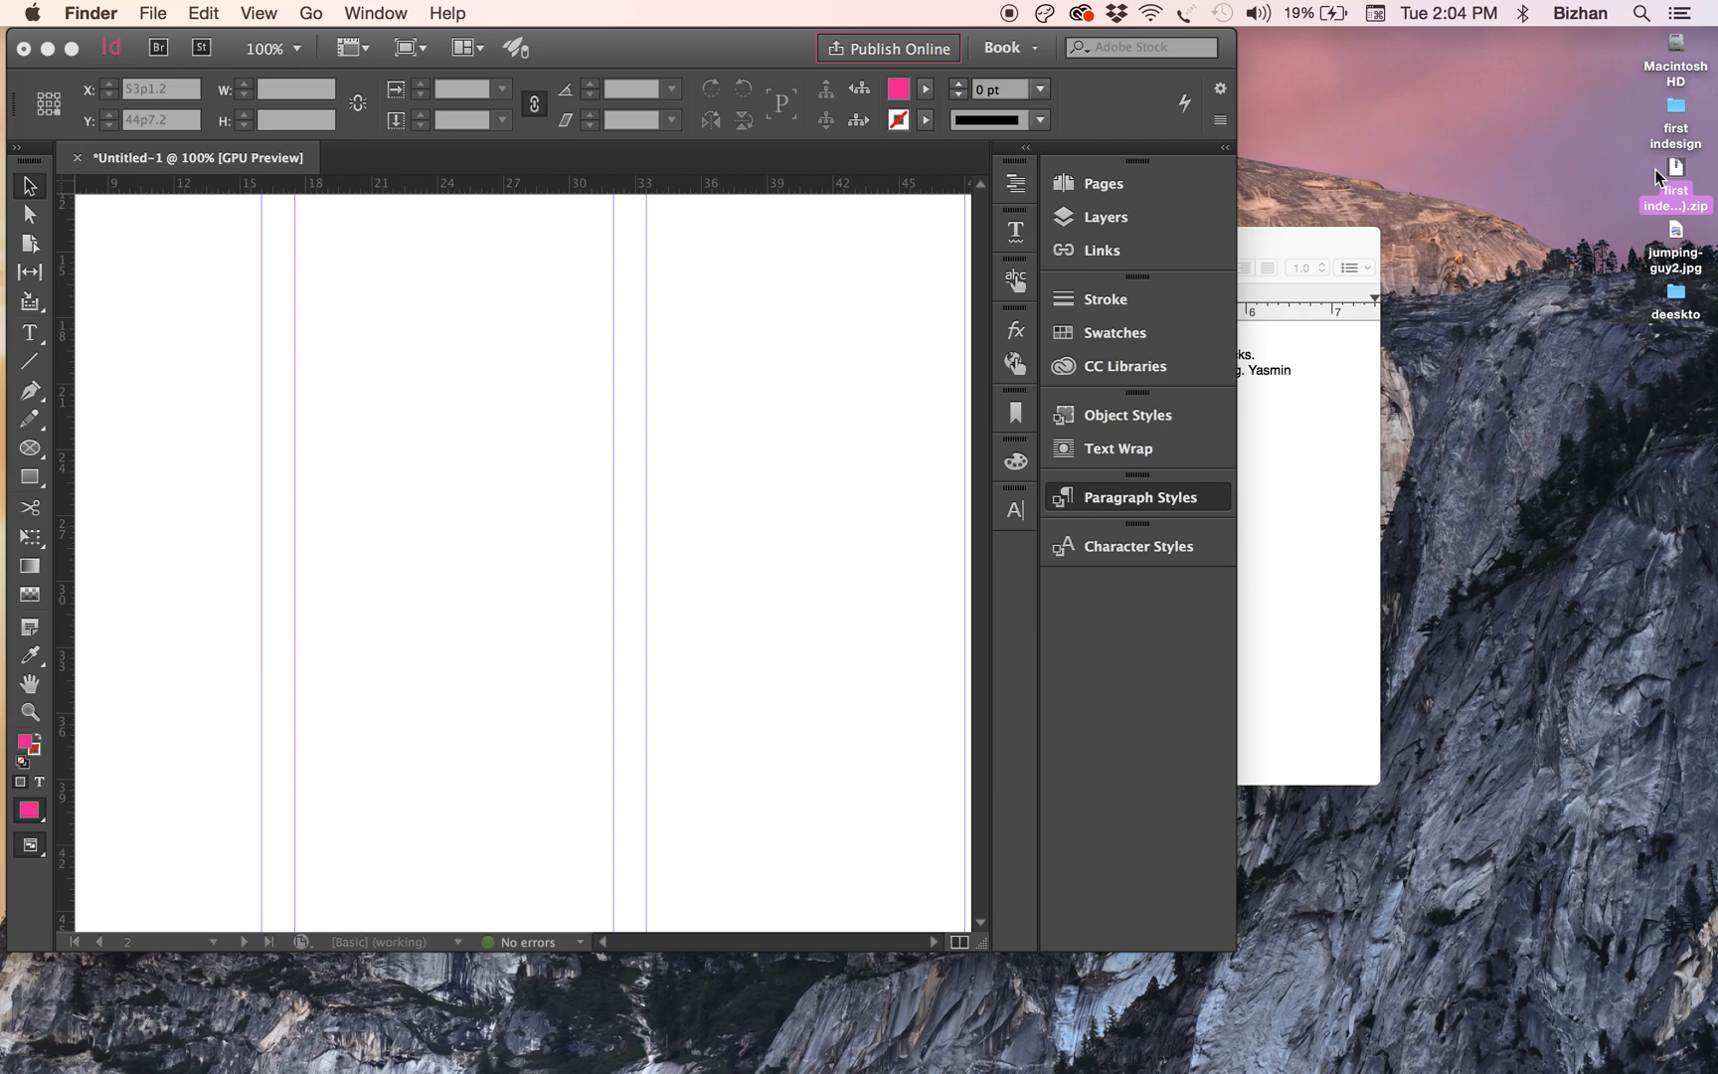
double_click(1675, 107)
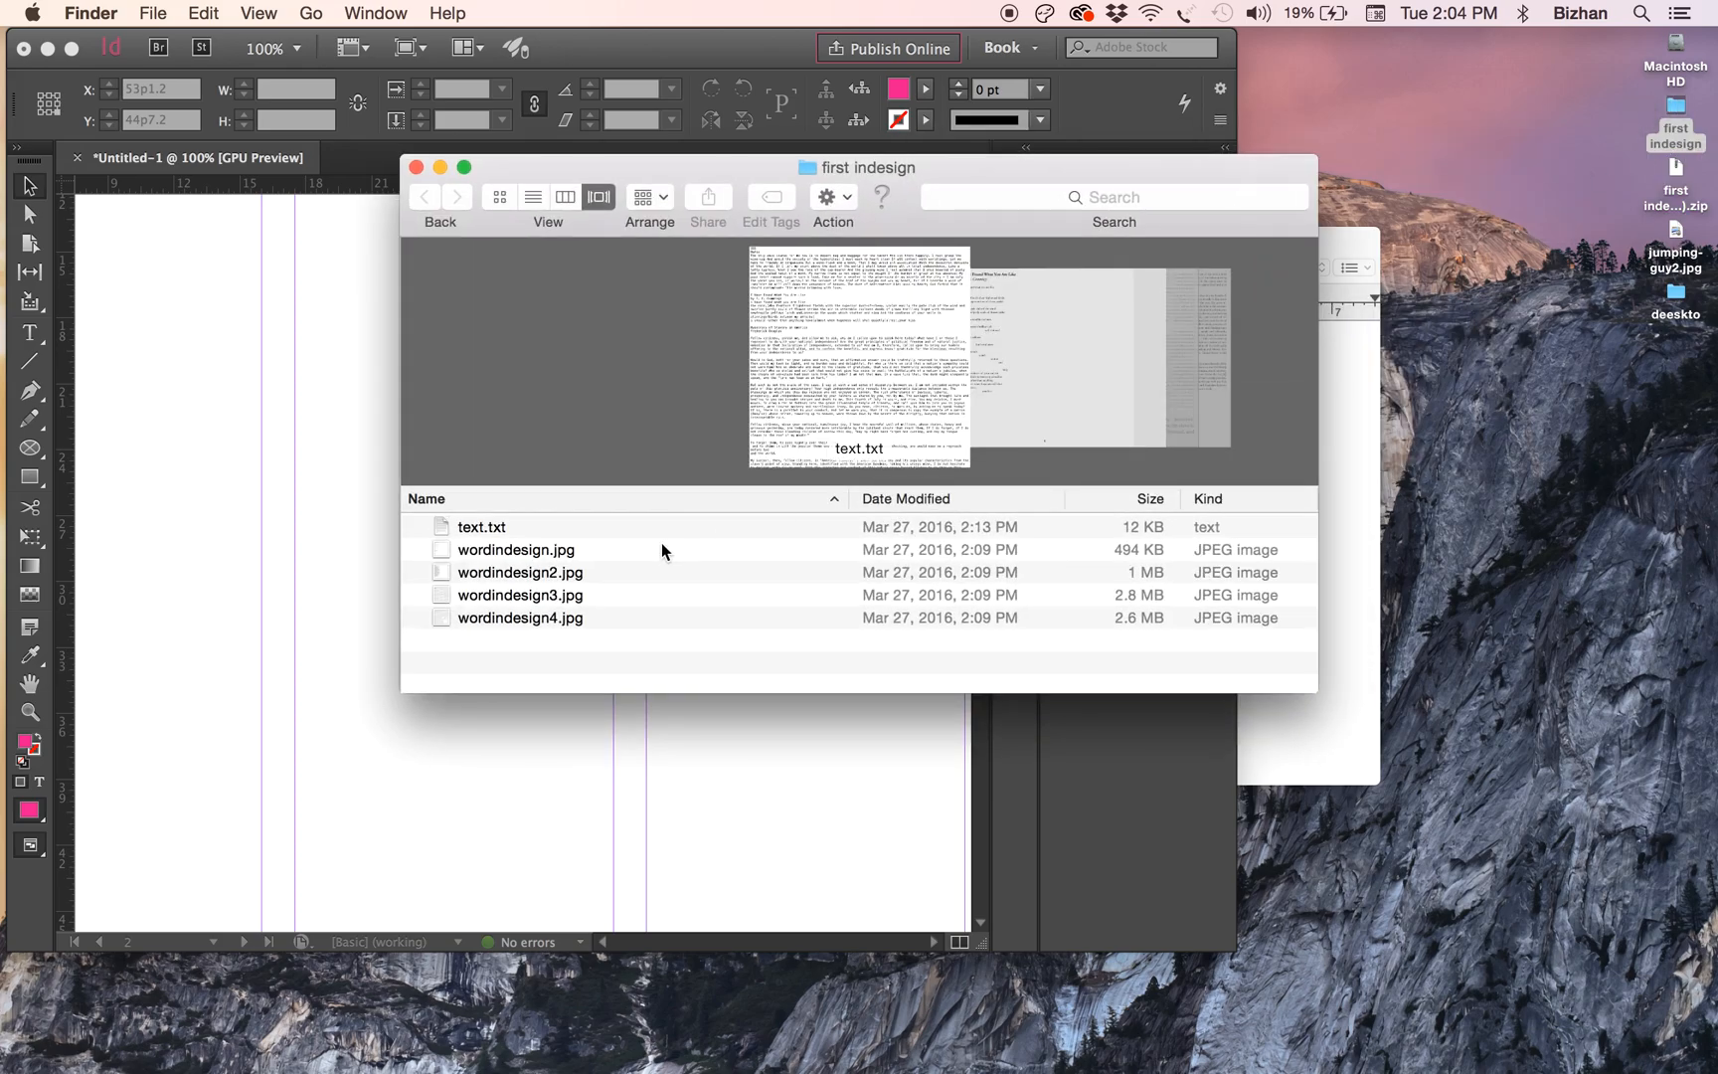
- Open text.txt, copy all of its text, move its window aside and switch back to InDesign
double_click(467, 527)
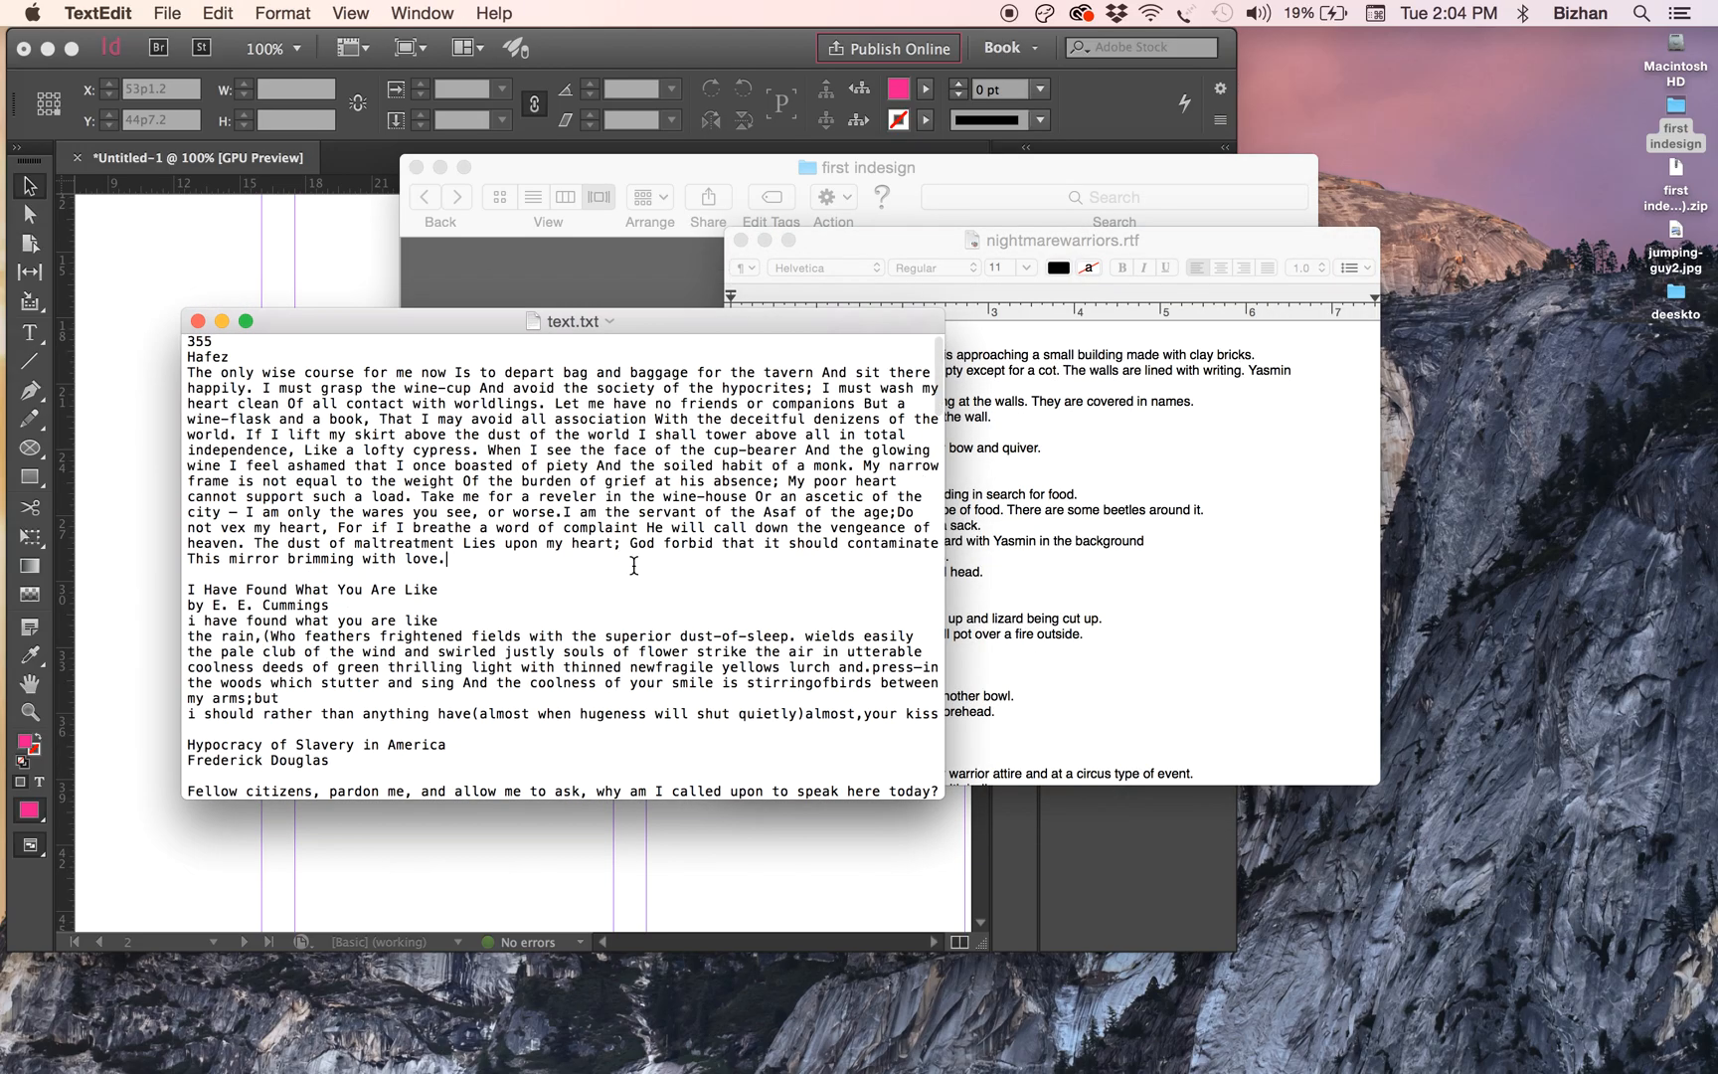
scroll(627, 574, "down", 15)
key("super+a")
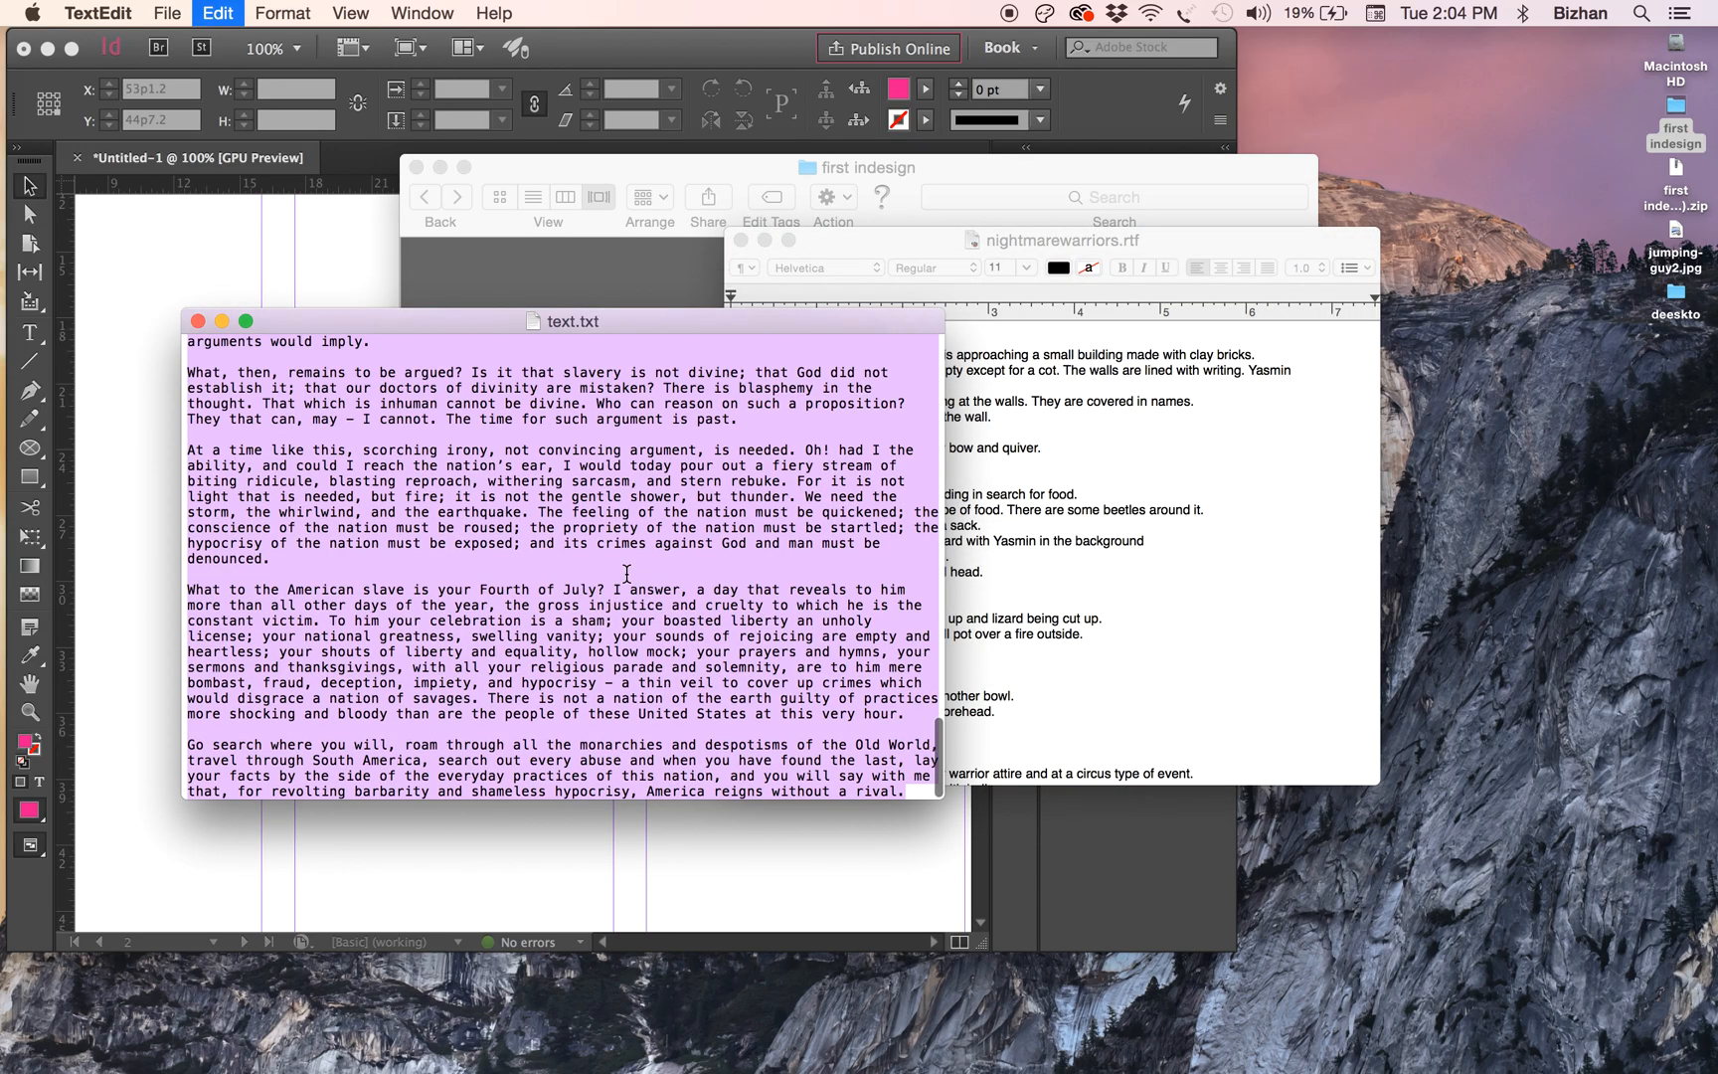
left_click_drag(457, 320, 1098, 303)
left_click(277, 509)
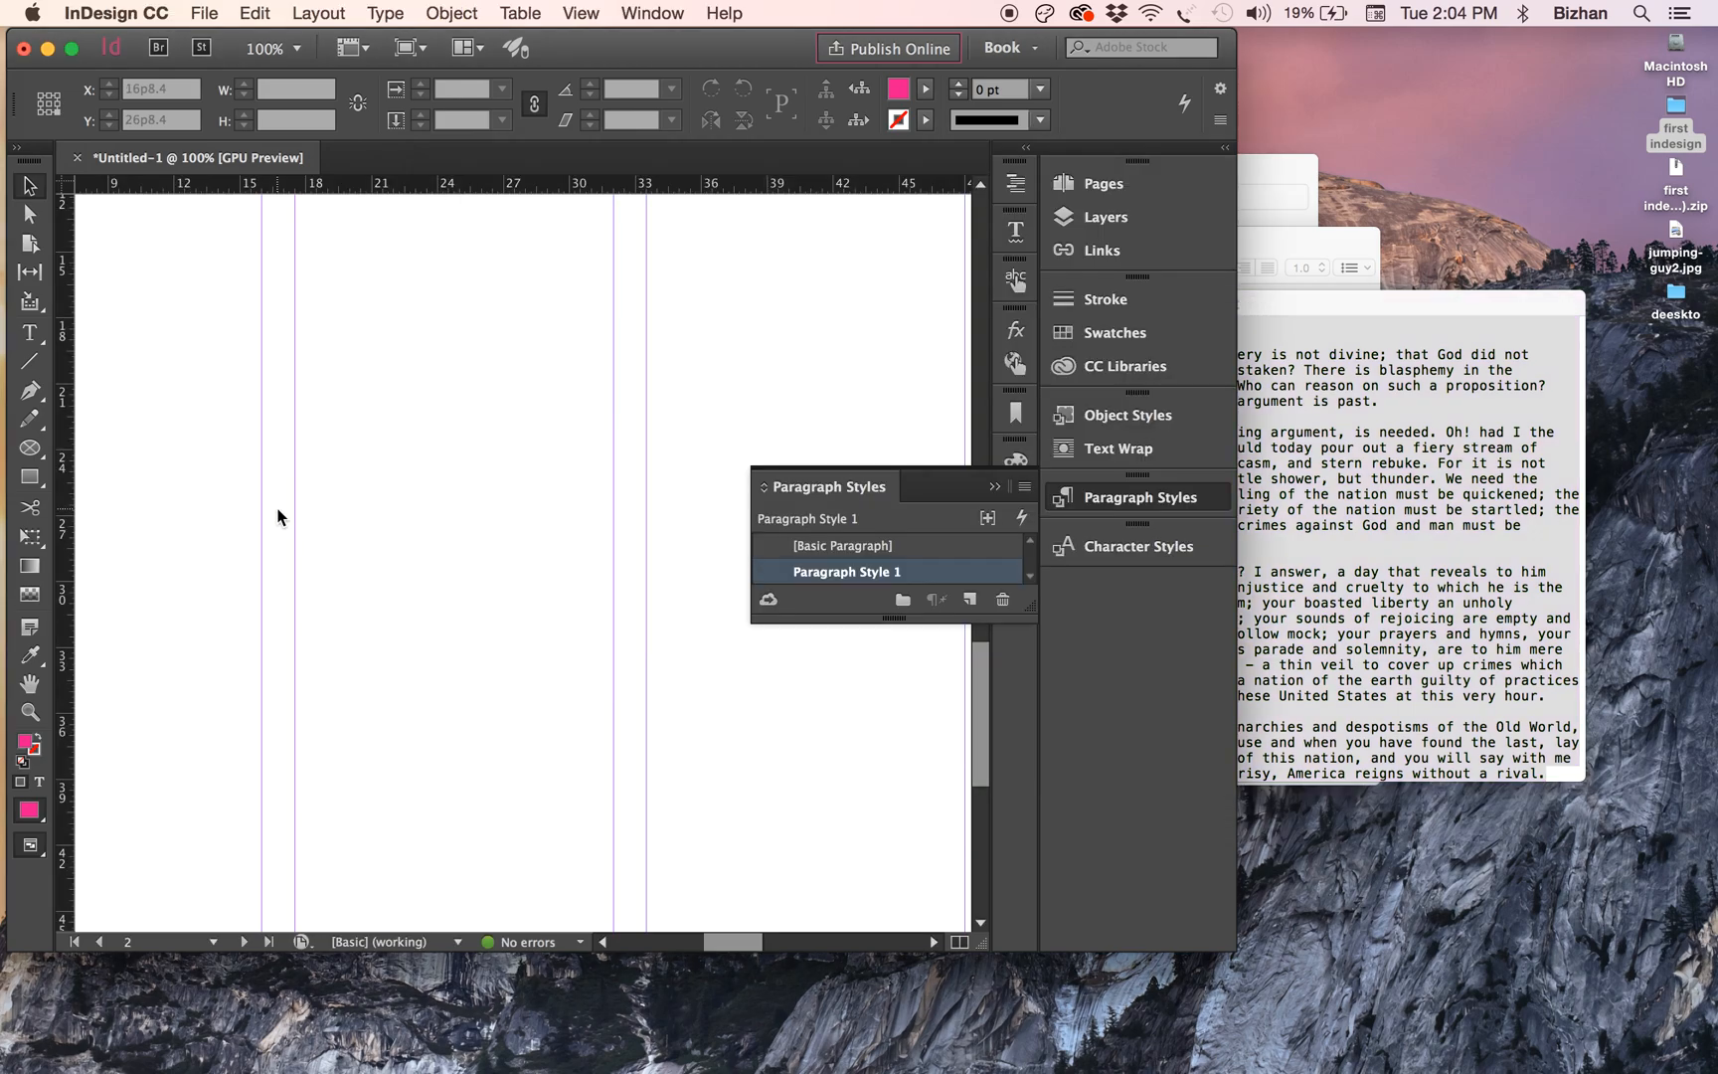
- Create a text frame spanning the width of page 2's first column and paste the copied text into it
scroll(277, 509, "left", 8)
key("super+minus")
key("super+minus")
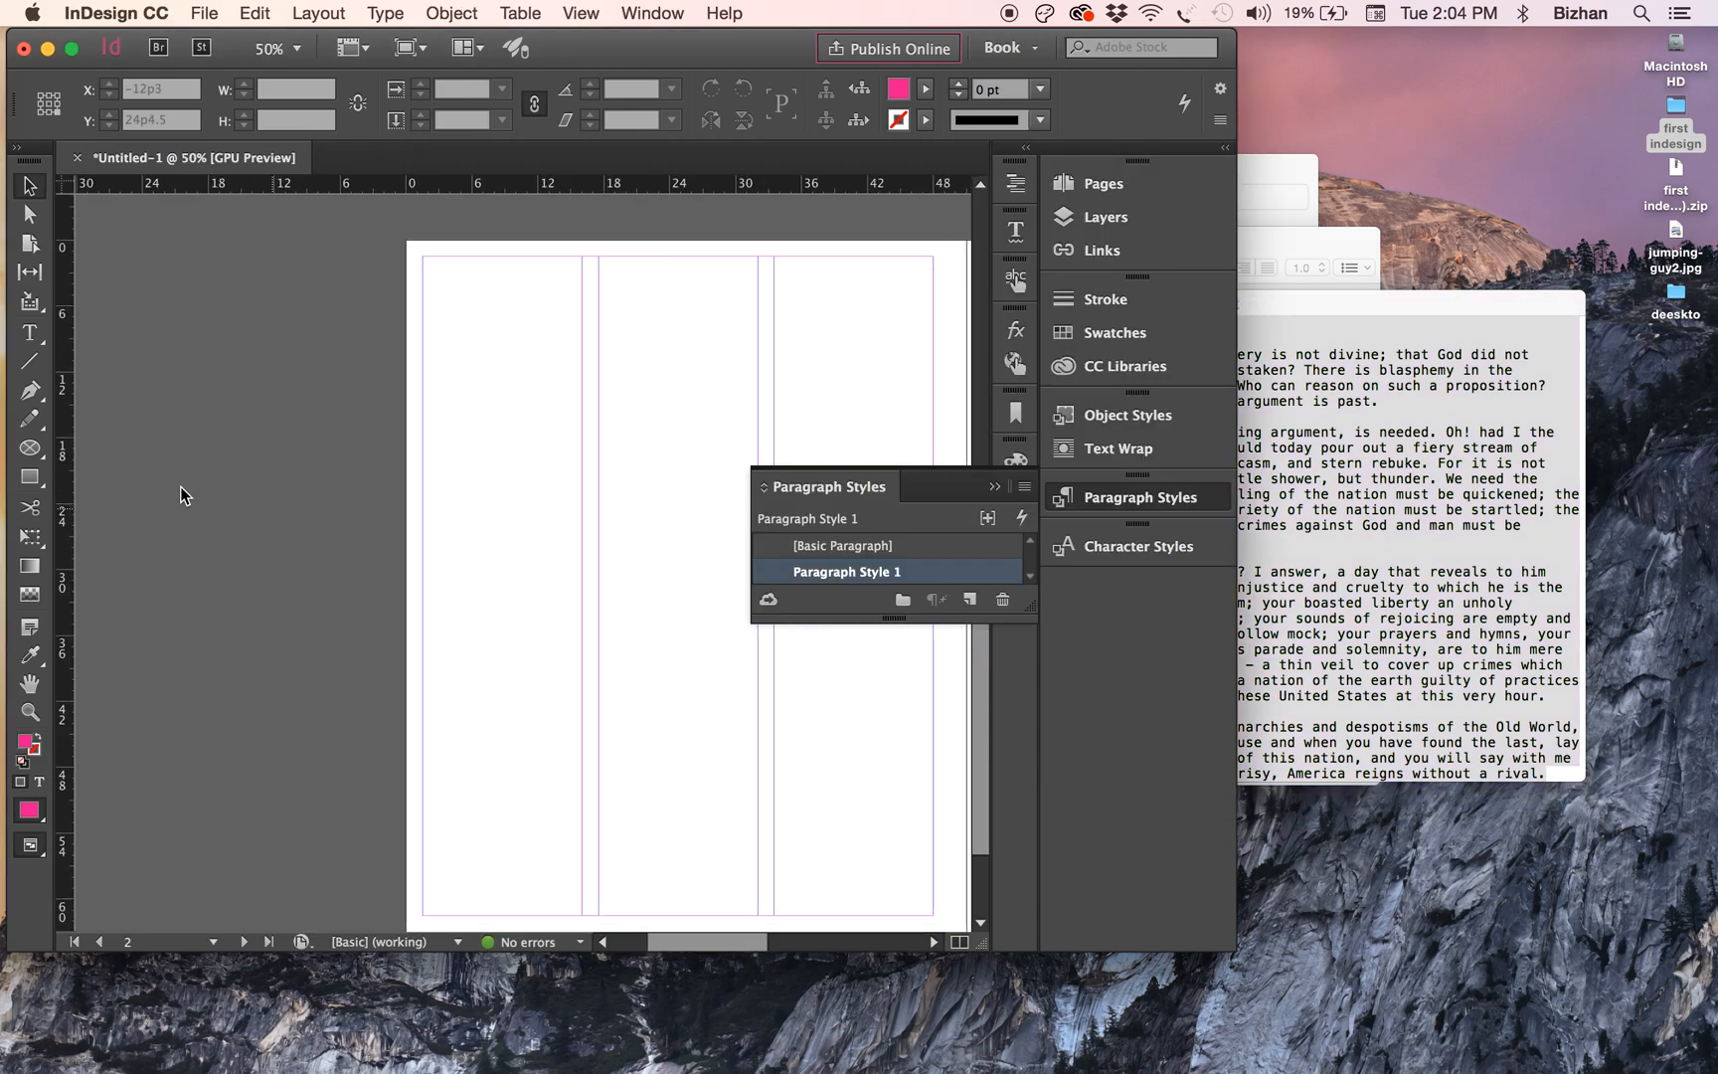
left_click(30, 332)
left_click_drag(423, 257, 582, 586)
key("super+v")
- Set all the pasted text in the first-column frame to 12 pt and leave text editing
key("super+a")
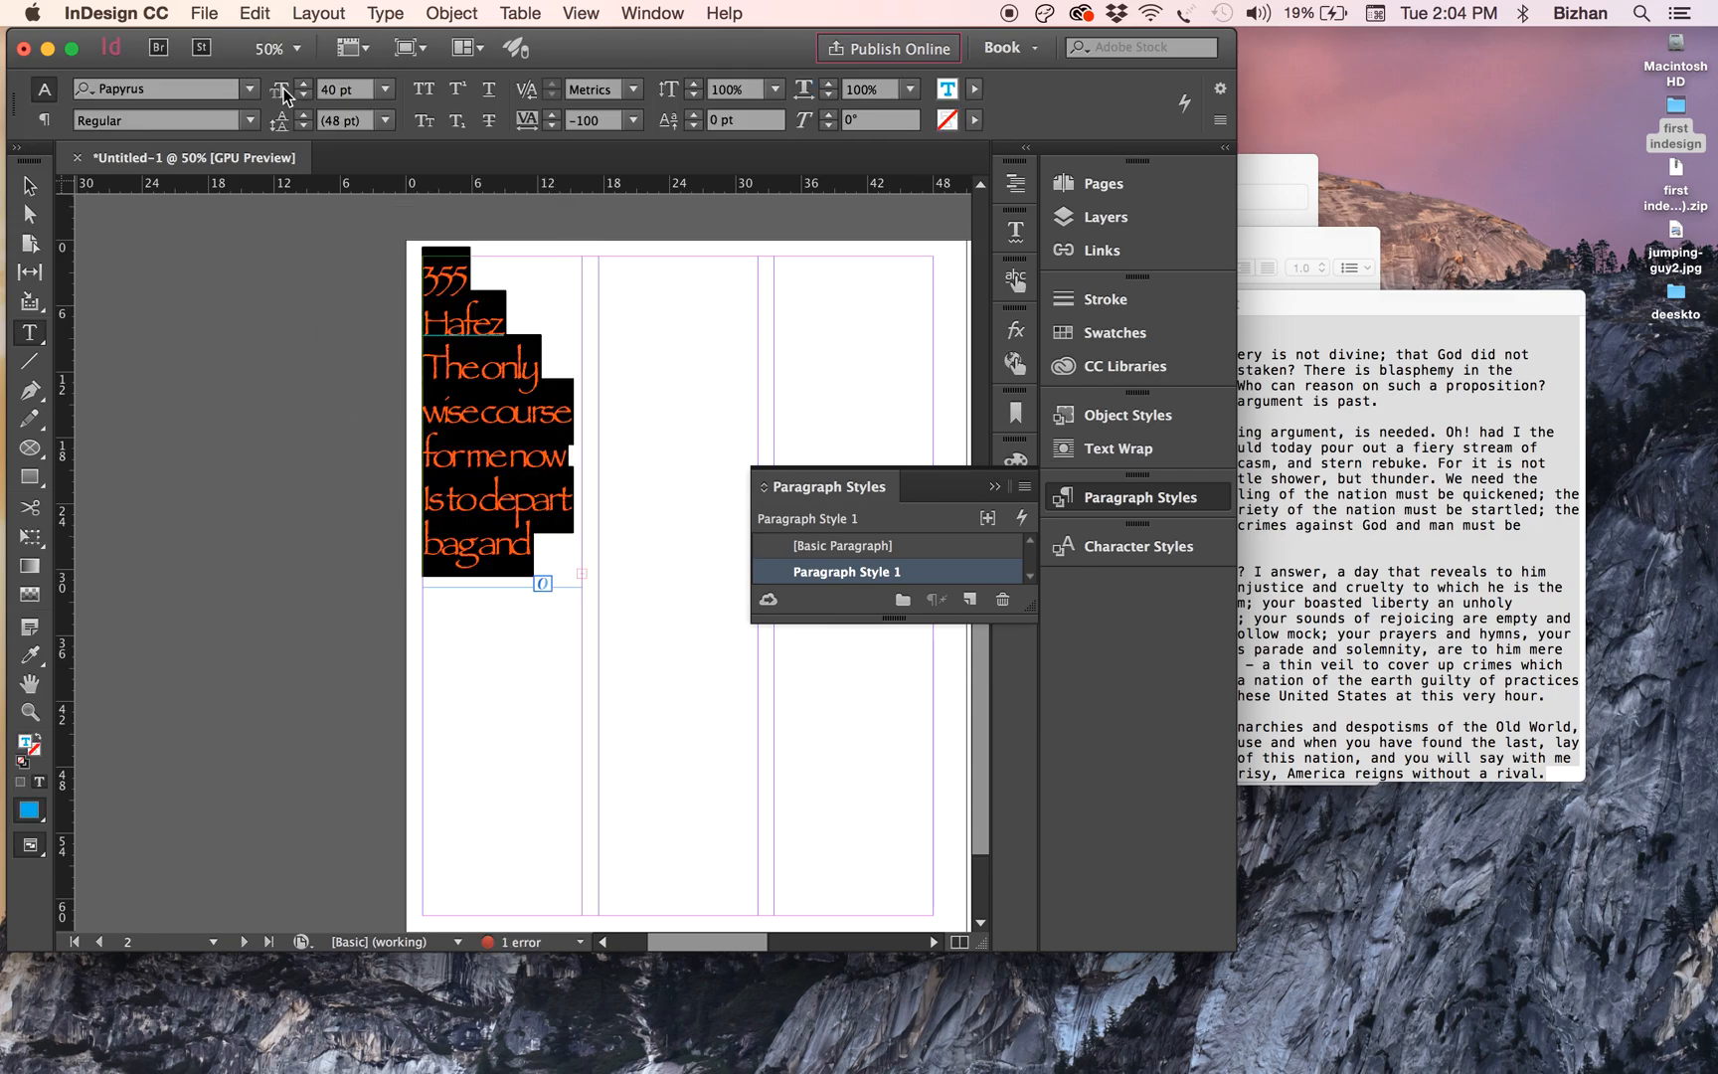
left_click(360, 90)
left_click(385, 89)
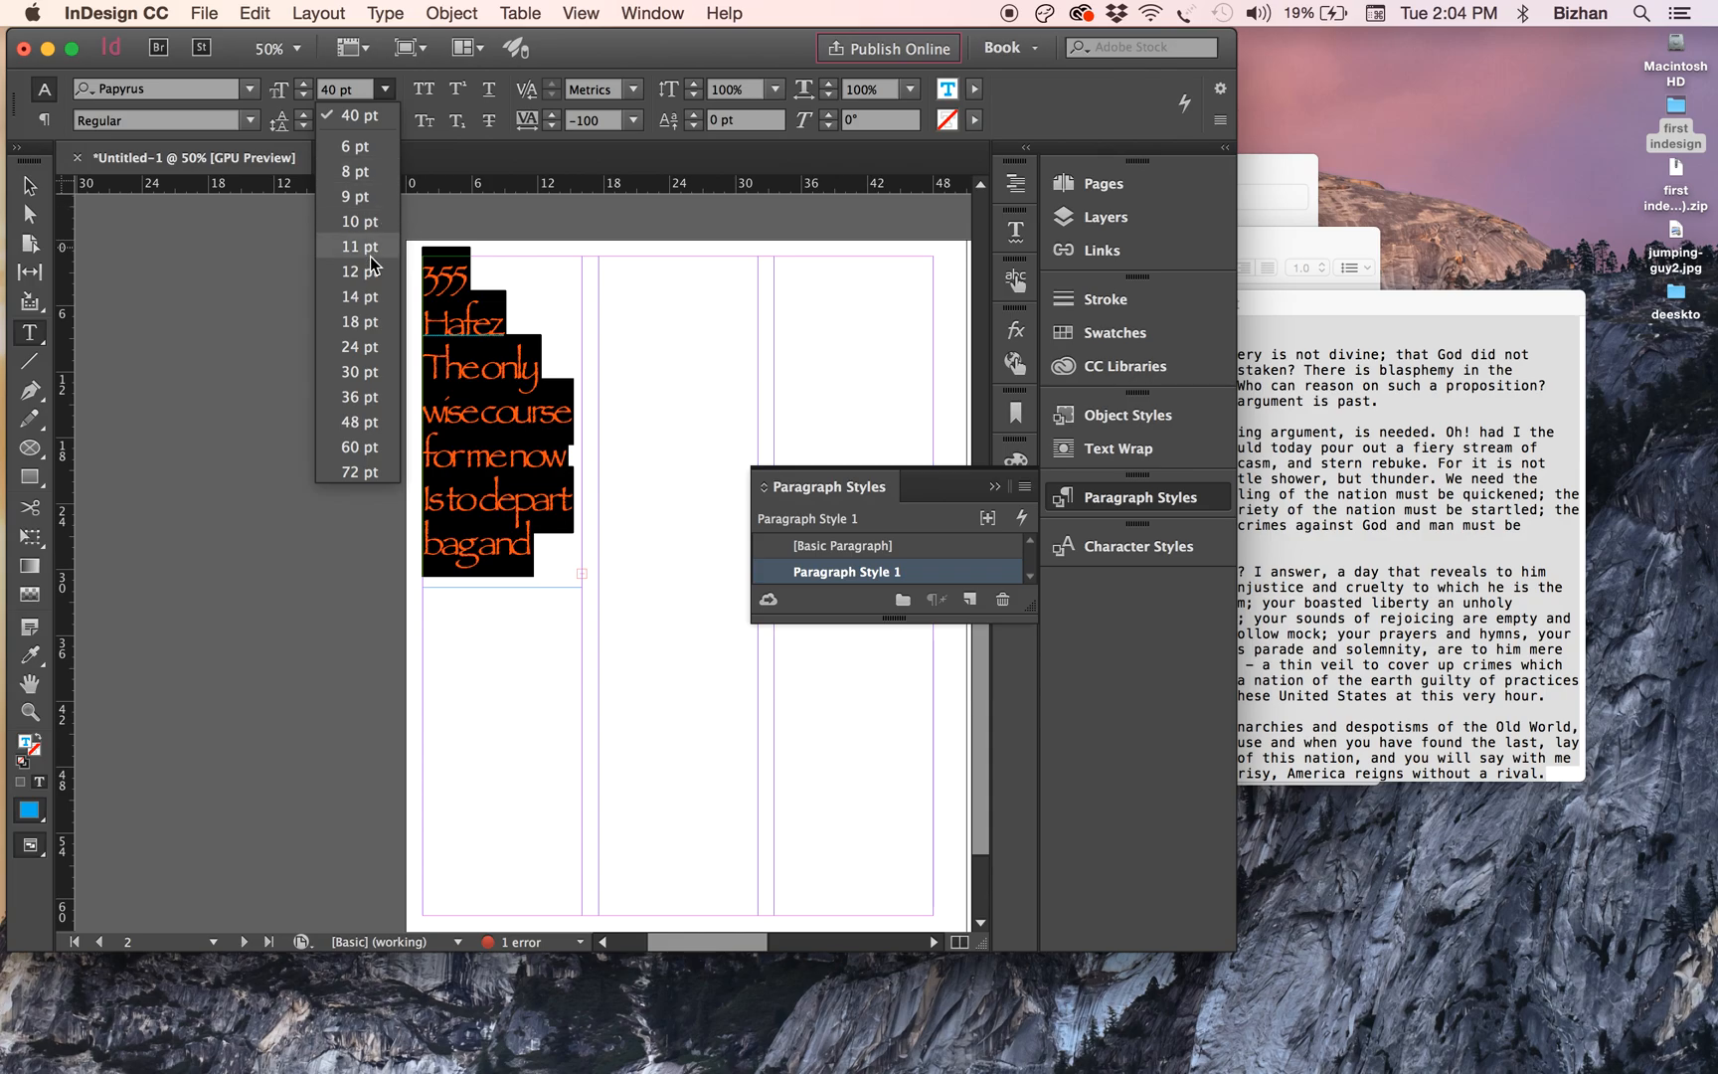
left_click(358, 259)
left_click(29, 186)
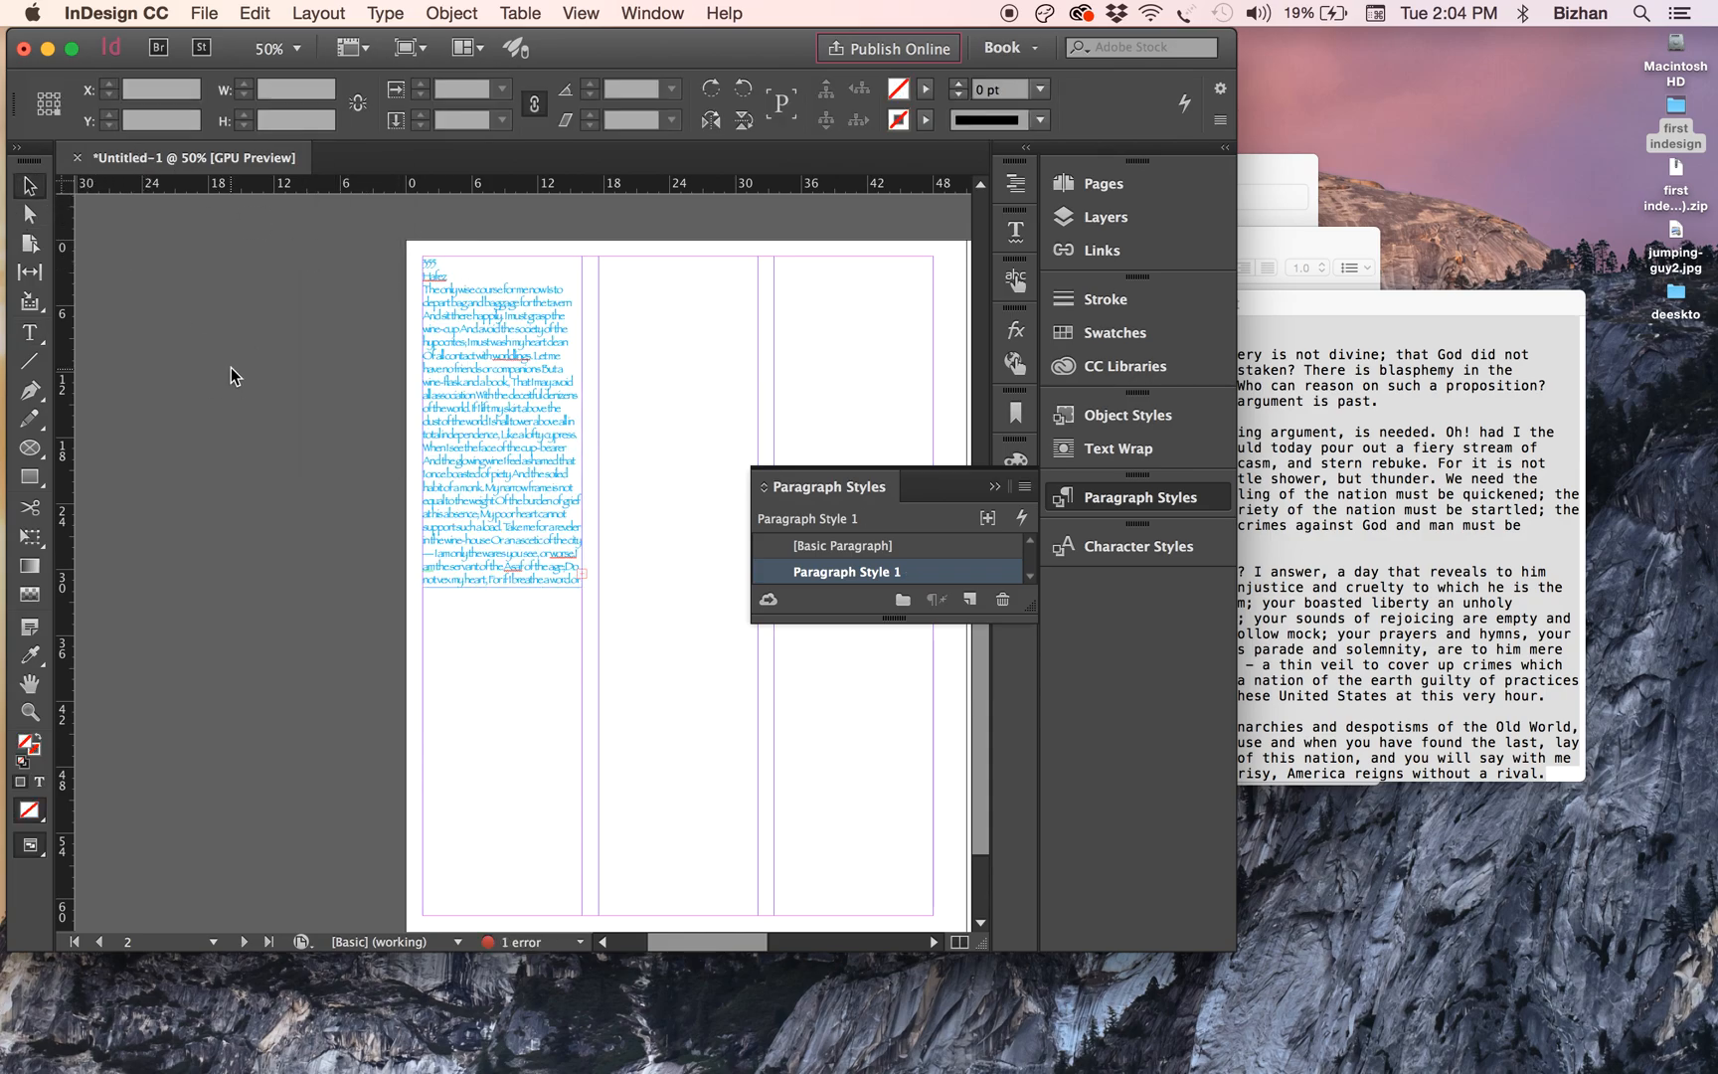
- Lengthen the text frame to about 36p6 and flow its overset text into a threaded frame filling the second column
left_click_drag(502, 587, 506, 657)
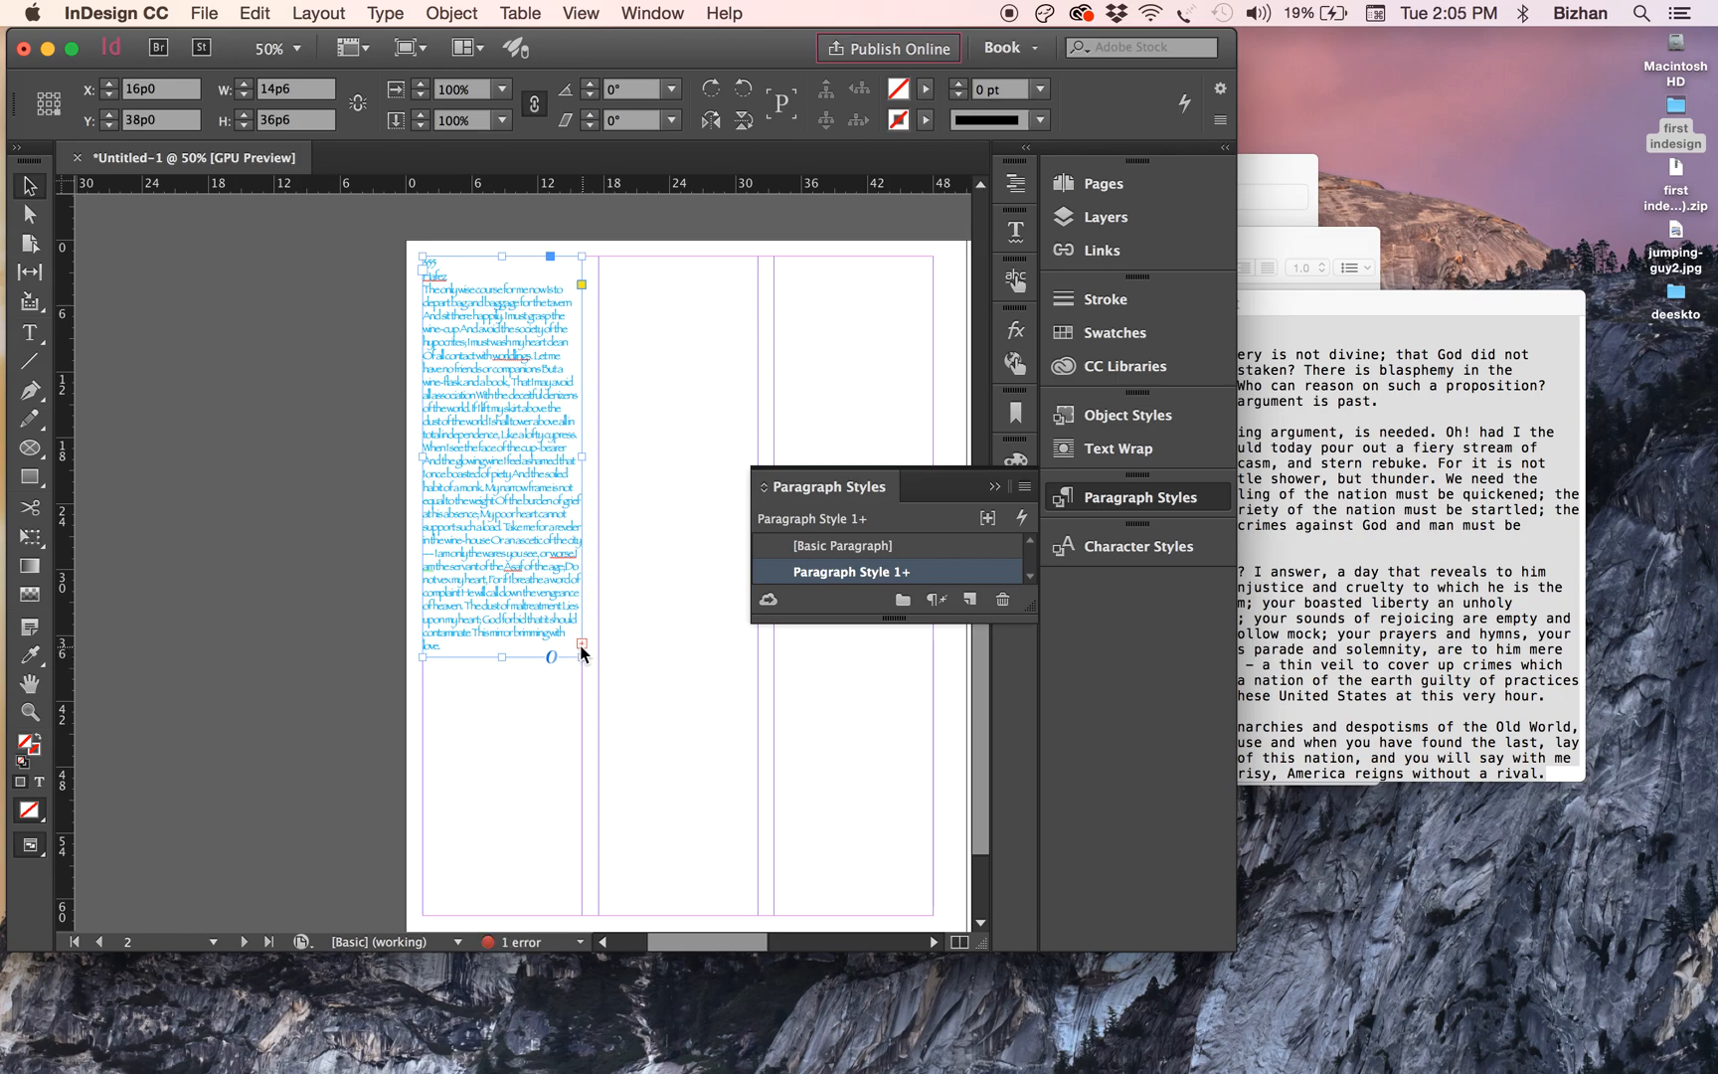
left_click(581, 643)
left_click(600, 266)
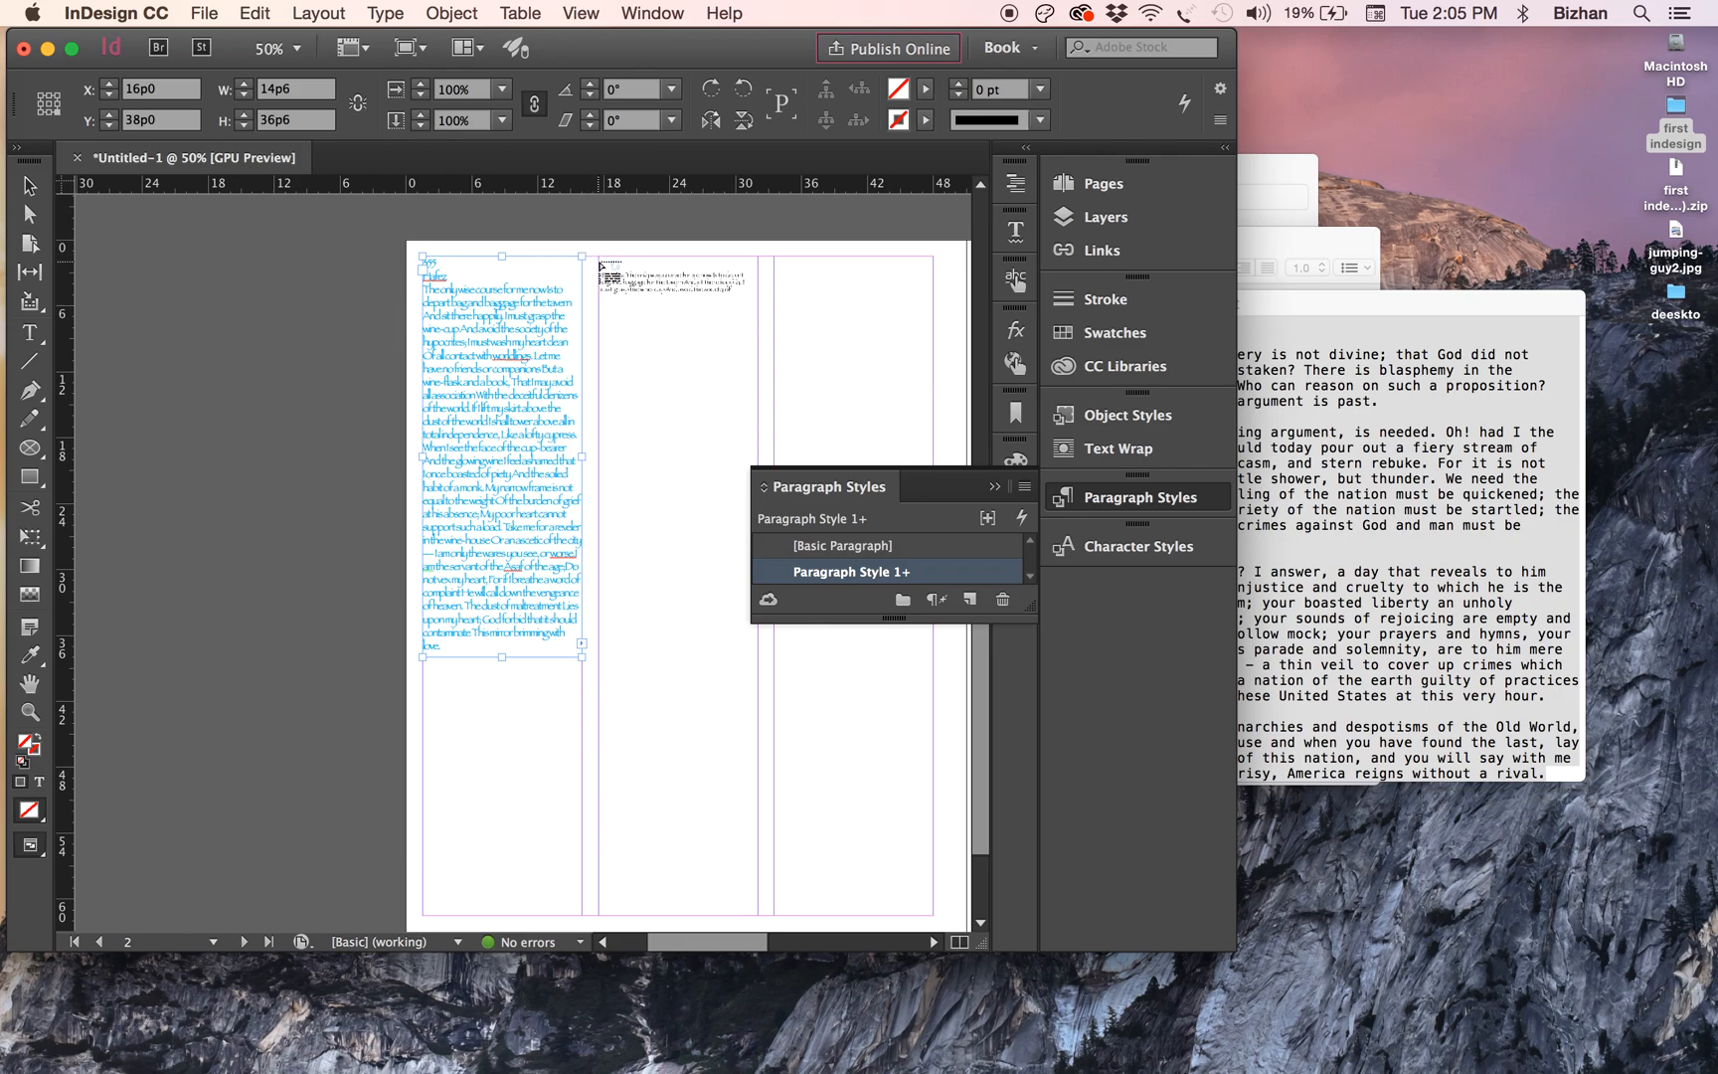
left_click(601, 264)
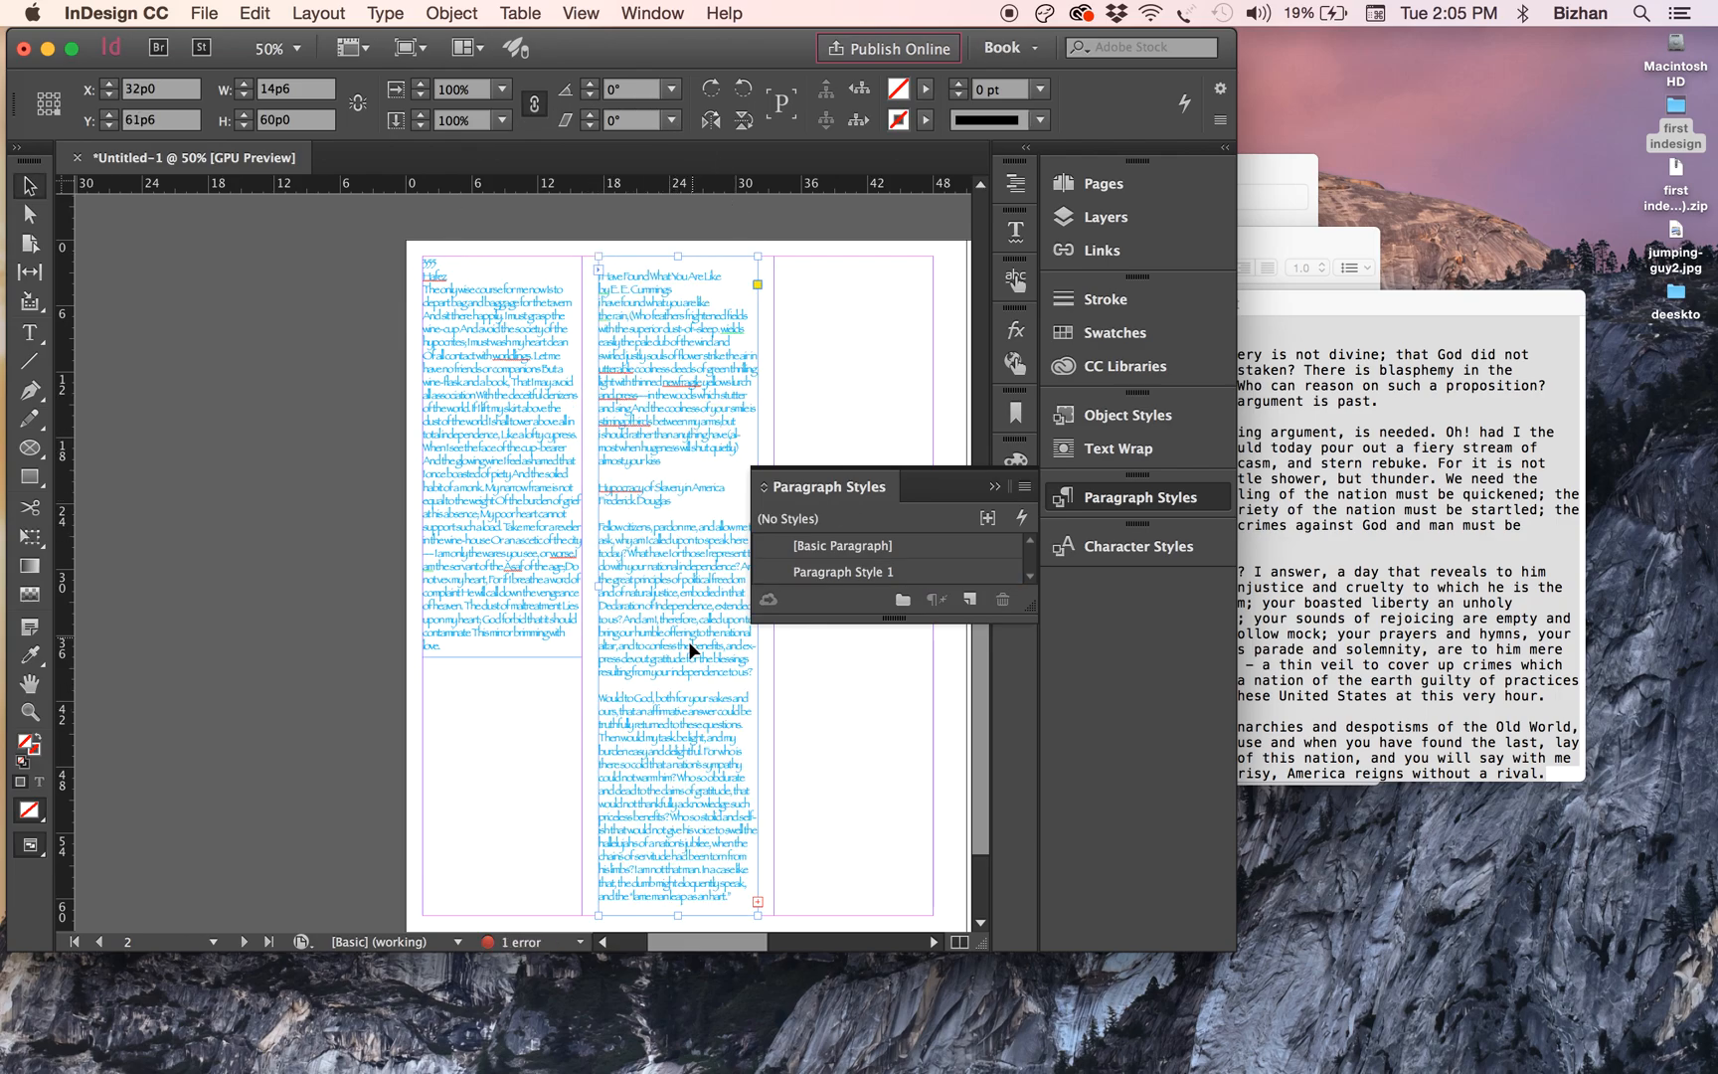
scroll(613, 303, "down", 1)
scroll(612, 302, "right", 1)
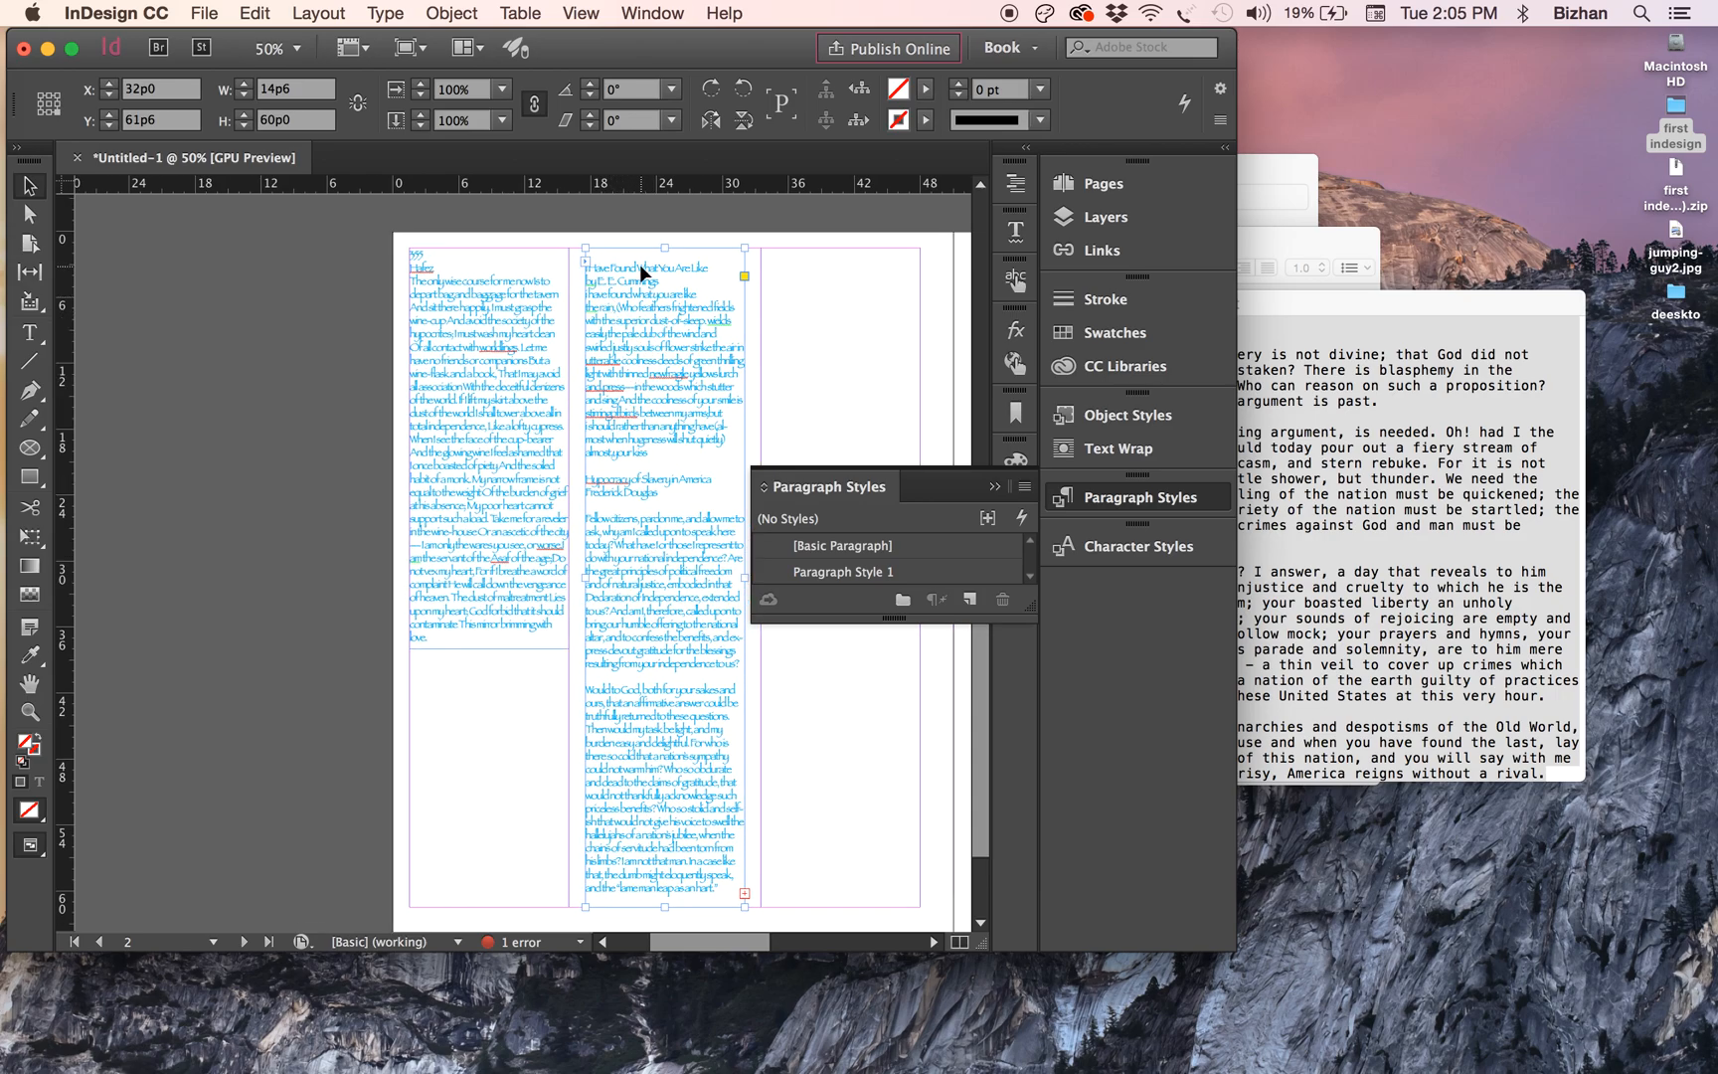
- Color the "by E. E. Cummings" line in the second column with the magenta swatch
double_click(644, 274)
left_click_drag(659, 280, 577, 286)
left_click(637, 282)
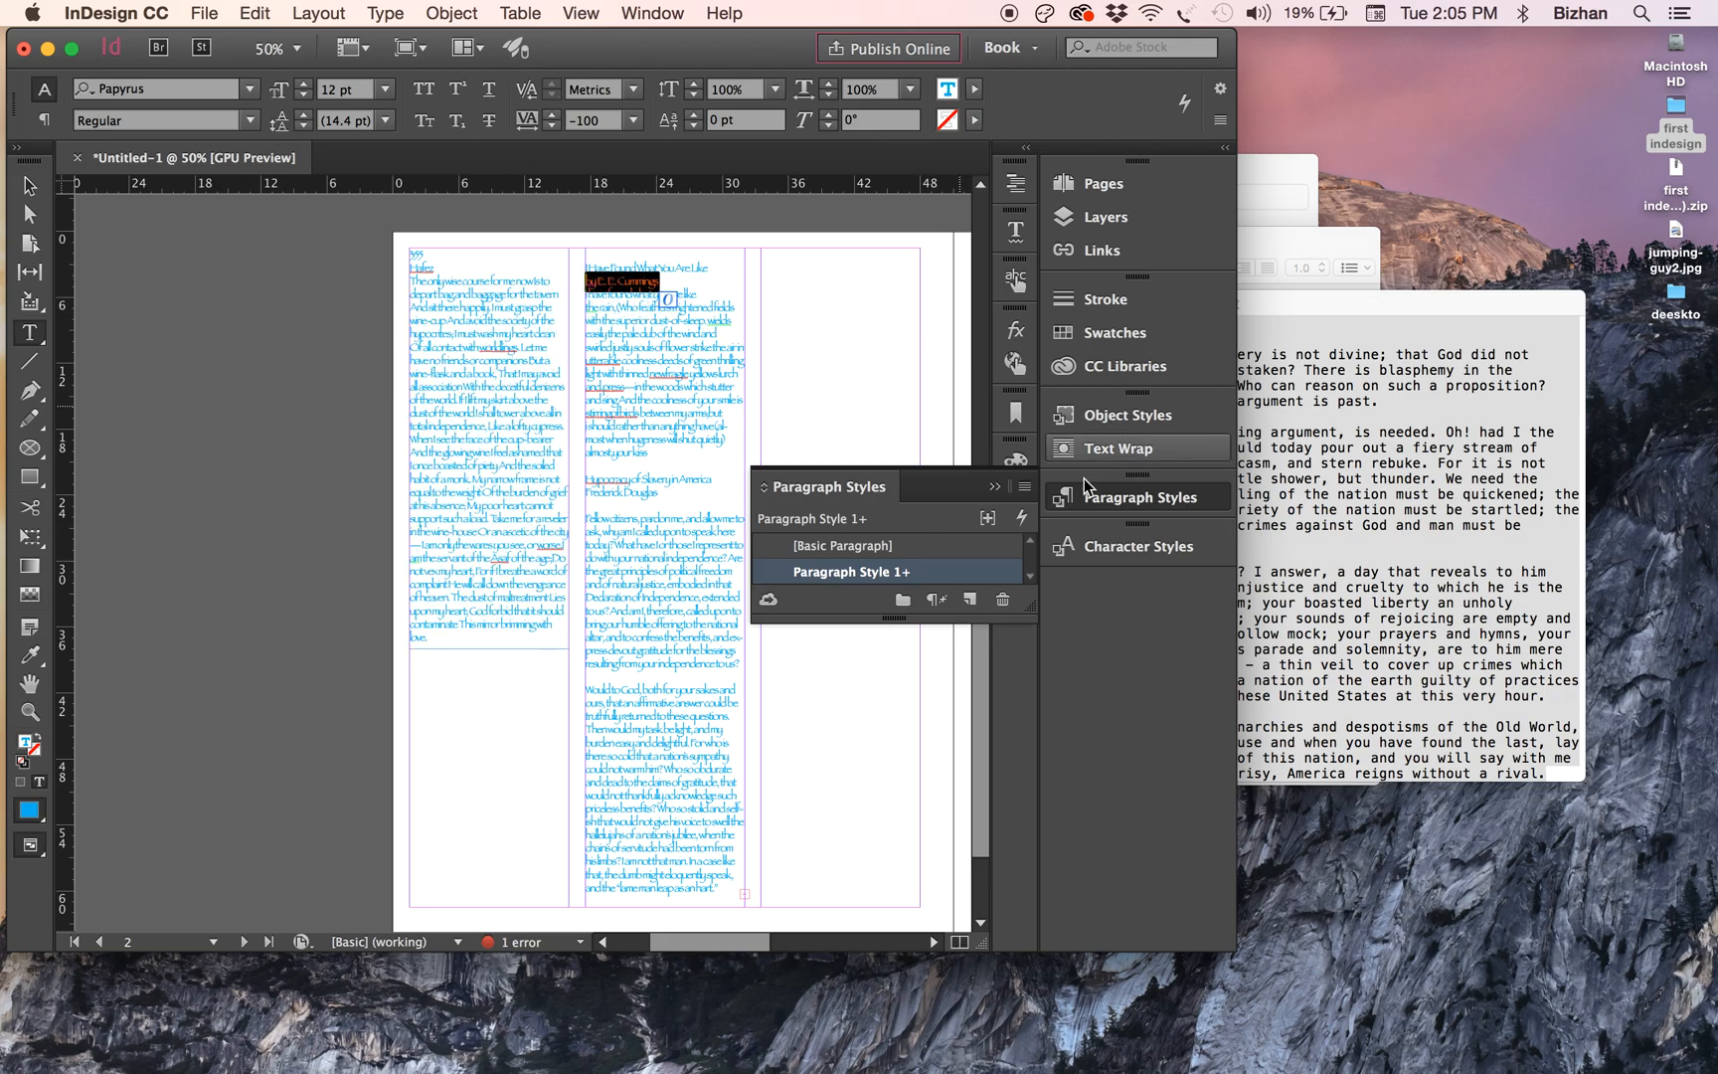
left_click(1080, 330)
left_click(733, 449)
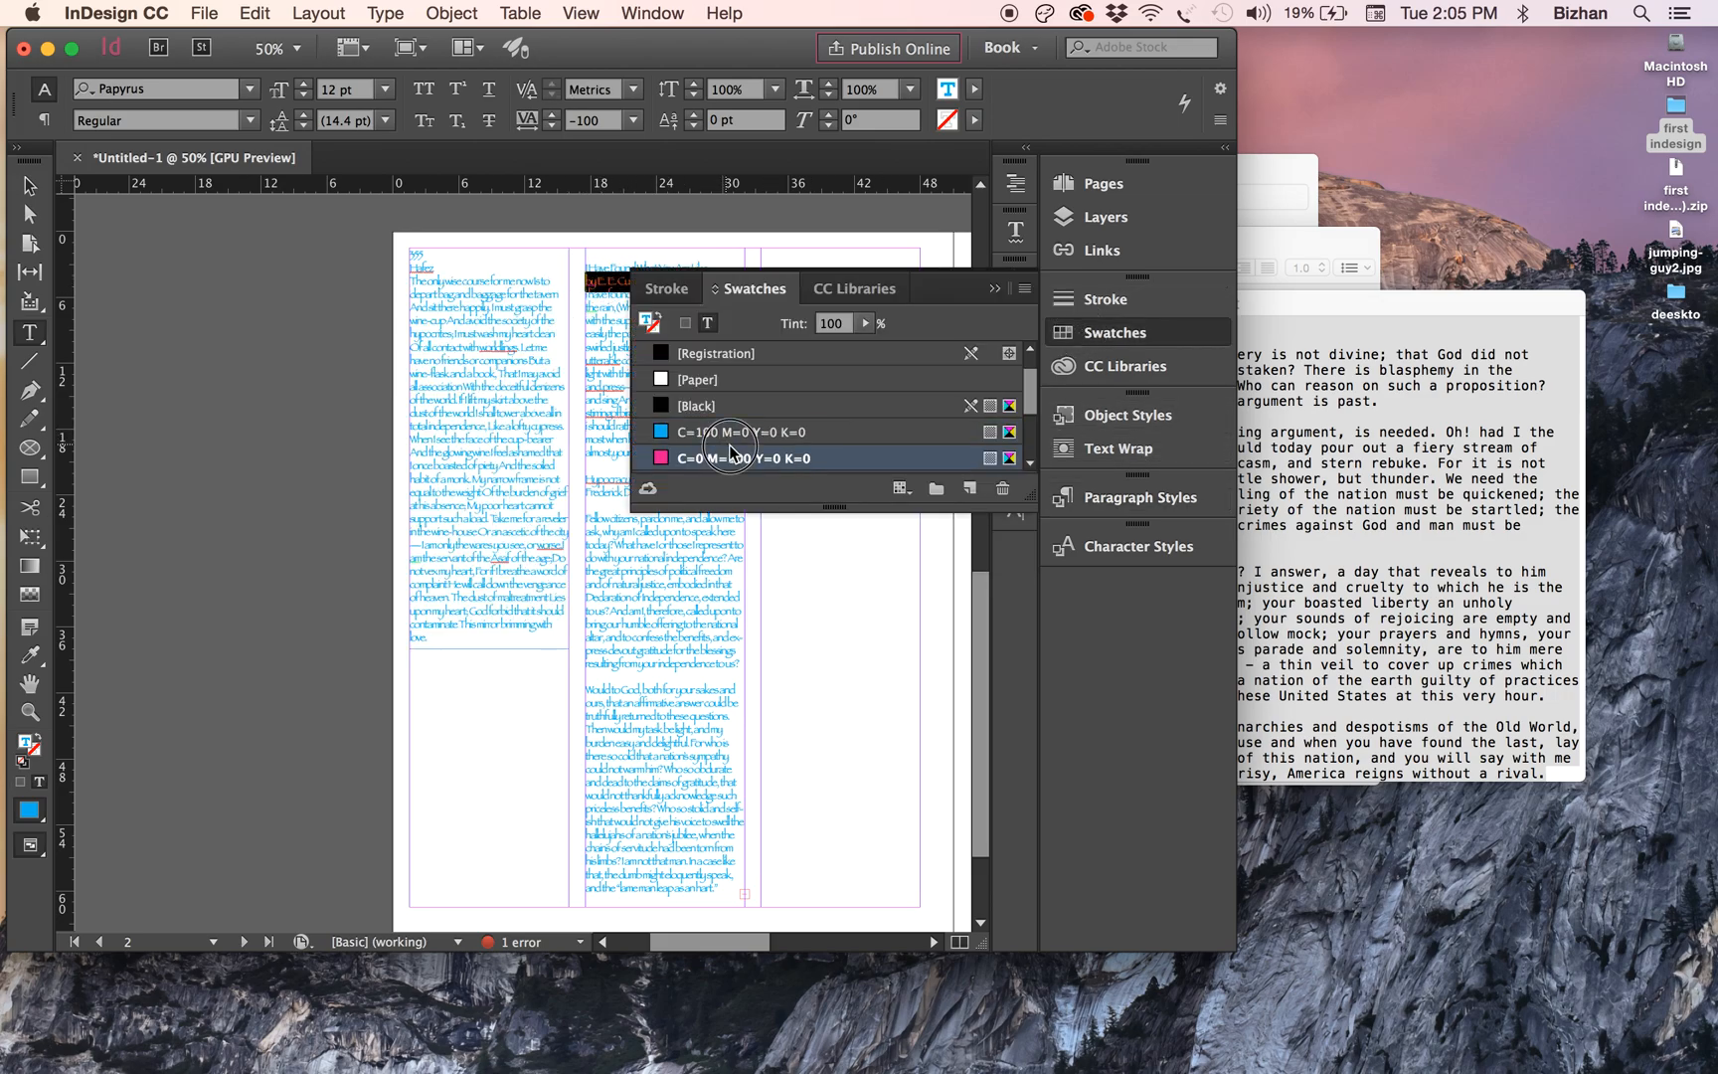
scroll(734, 447, "up", 1)
left_click(473, 578)
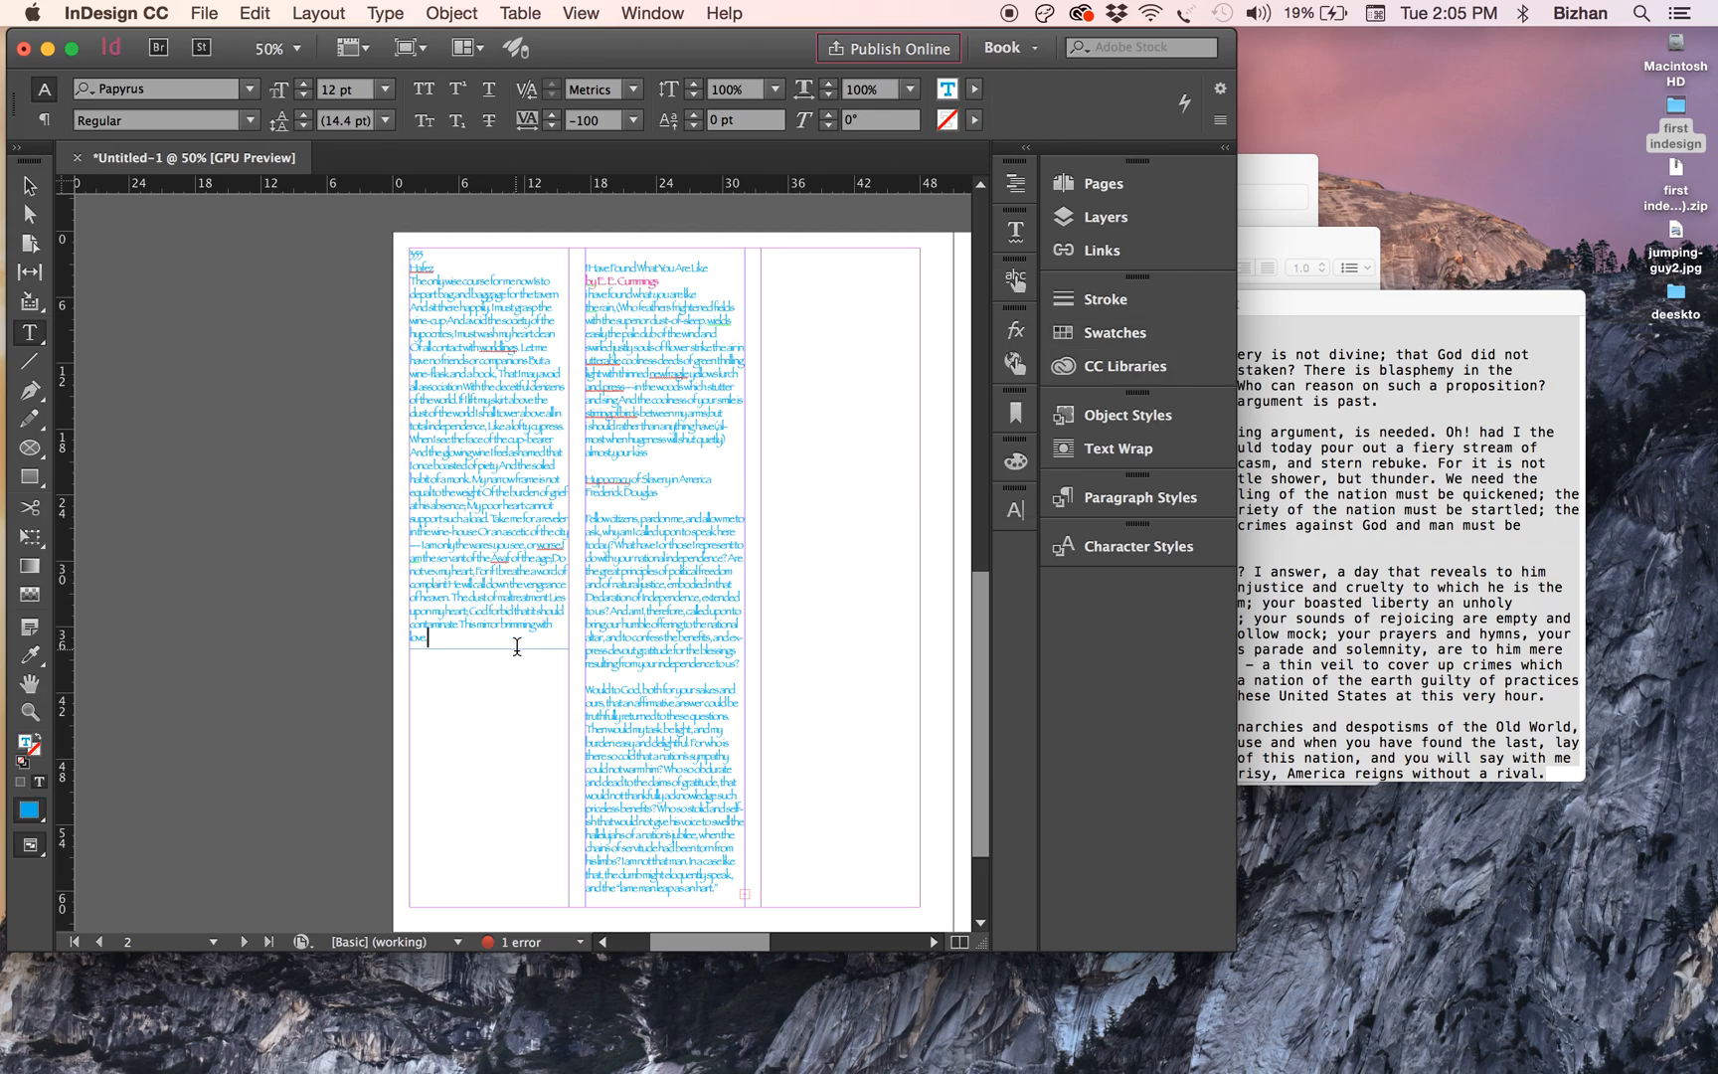
- Add several lines of random filler letters at the end of the first column's text to push text into the second frame
left_click(519, 646)
type("dklfjslkd;fadls;dlfjsal;fjsdalk;fjsdklafjdkls;fklafkls")
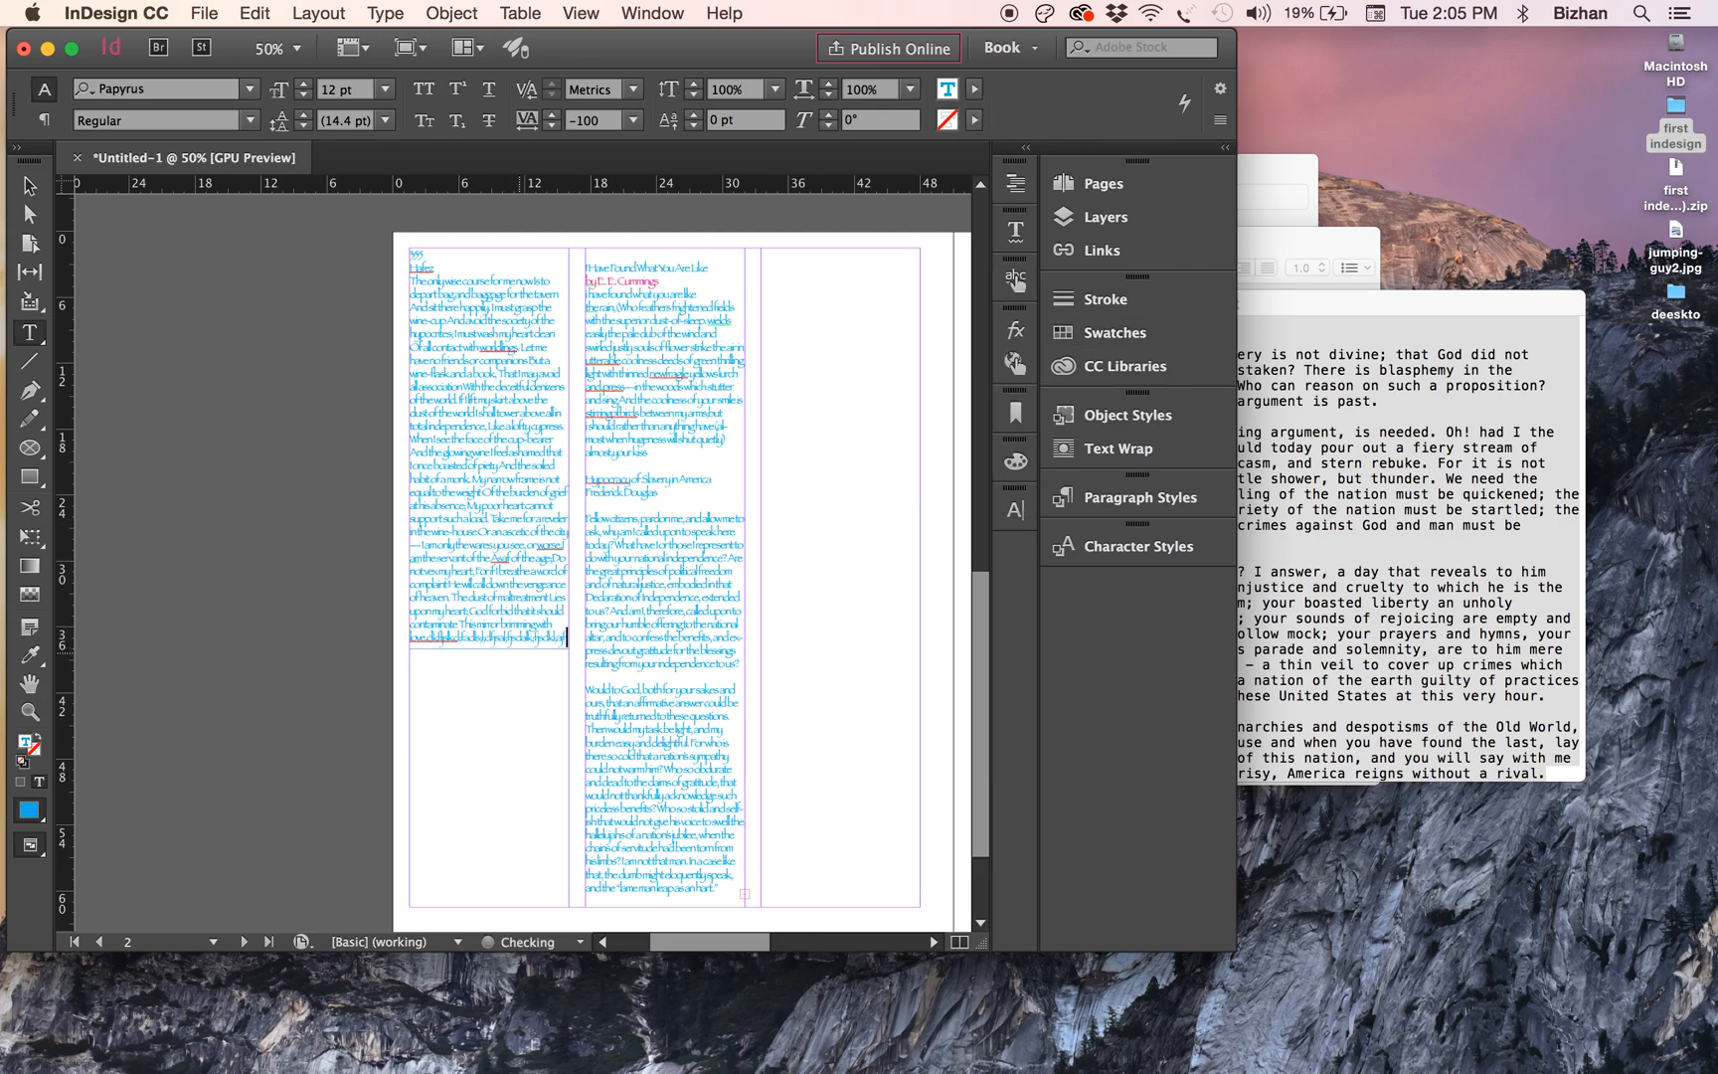
type("dsjkdfsakljfadls;fadlsjfsdalkfsdalkfsdalkfjdsfafjsdfjdksfklafdsl")
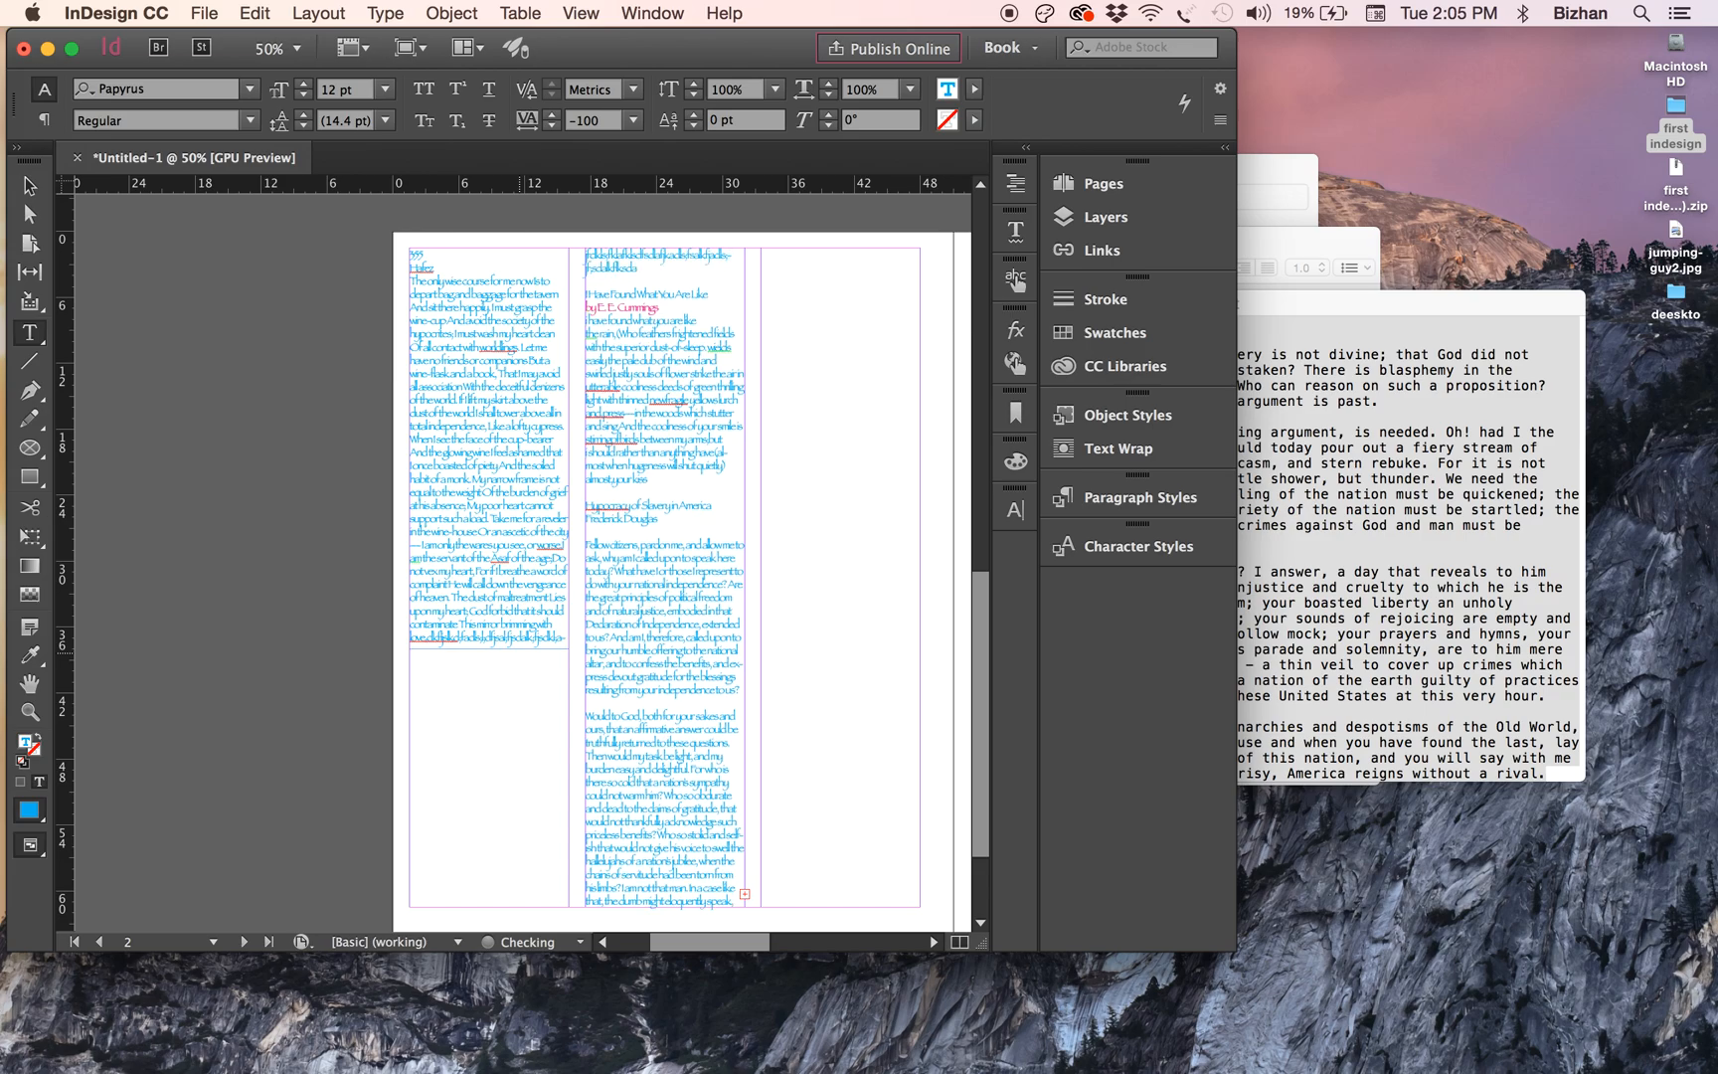
type("ajkladsjfsalkd")
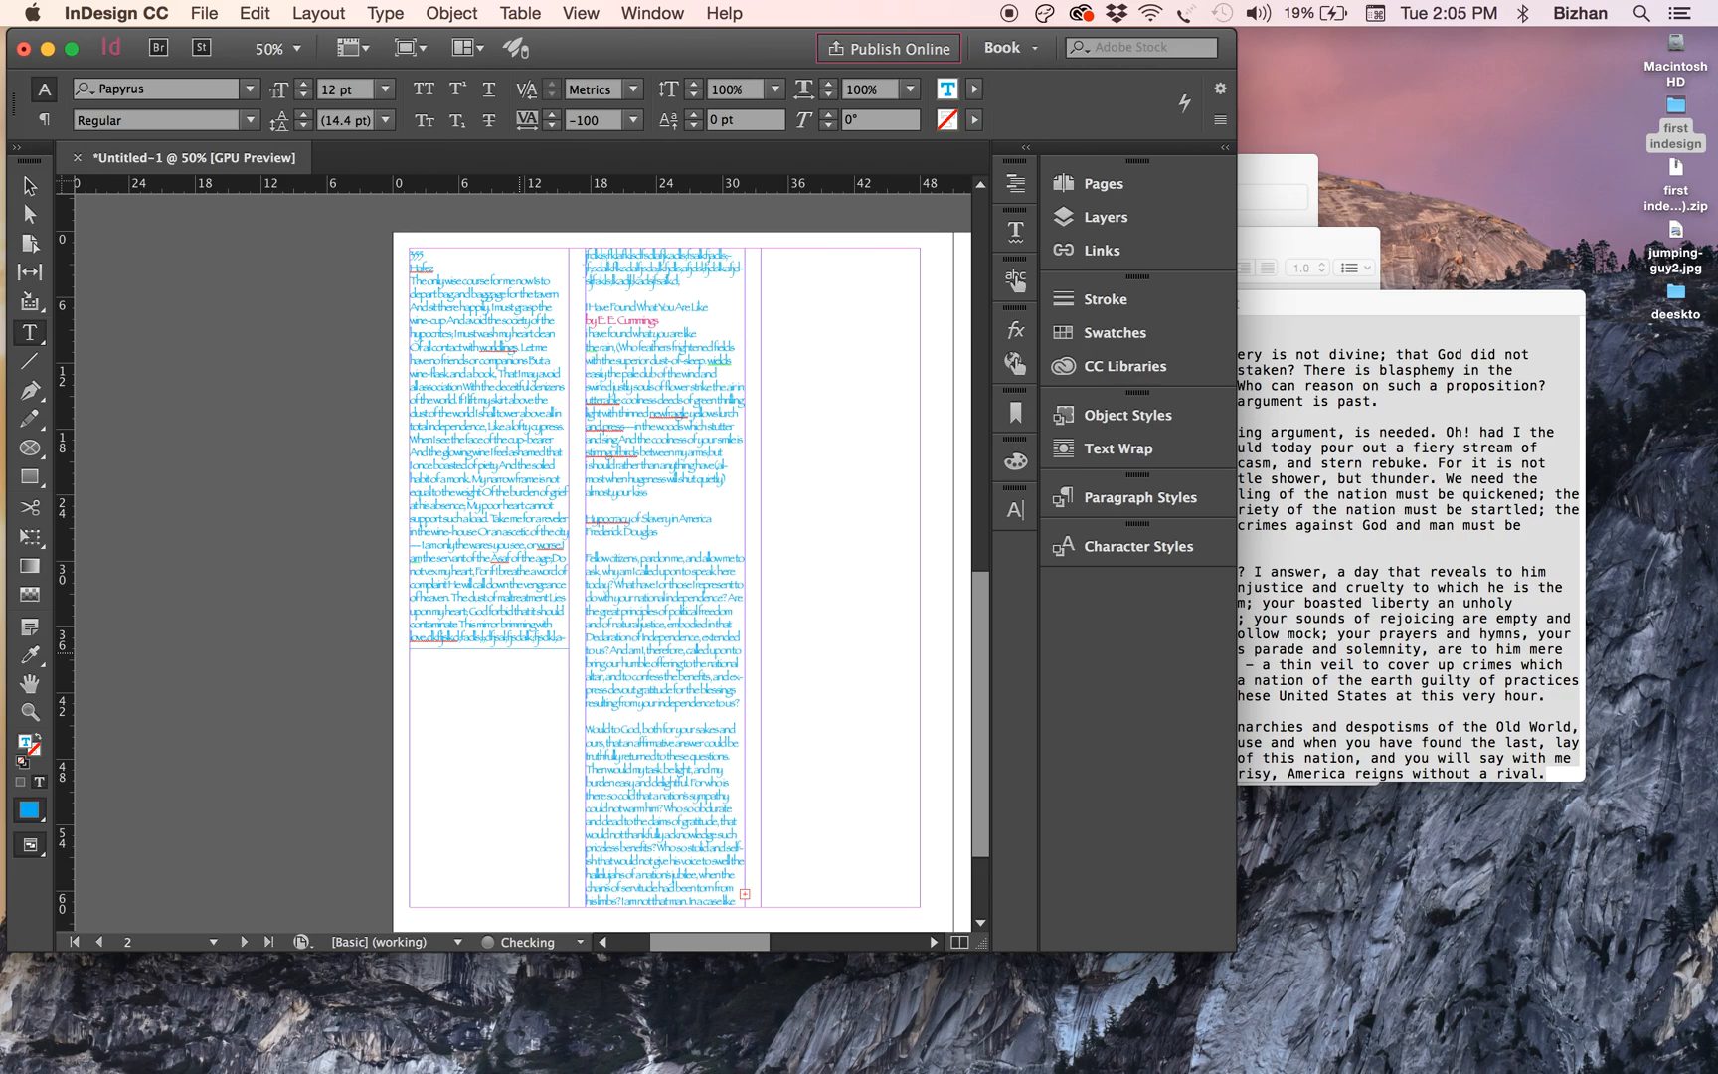
type("dsfklsalfjalskfd")
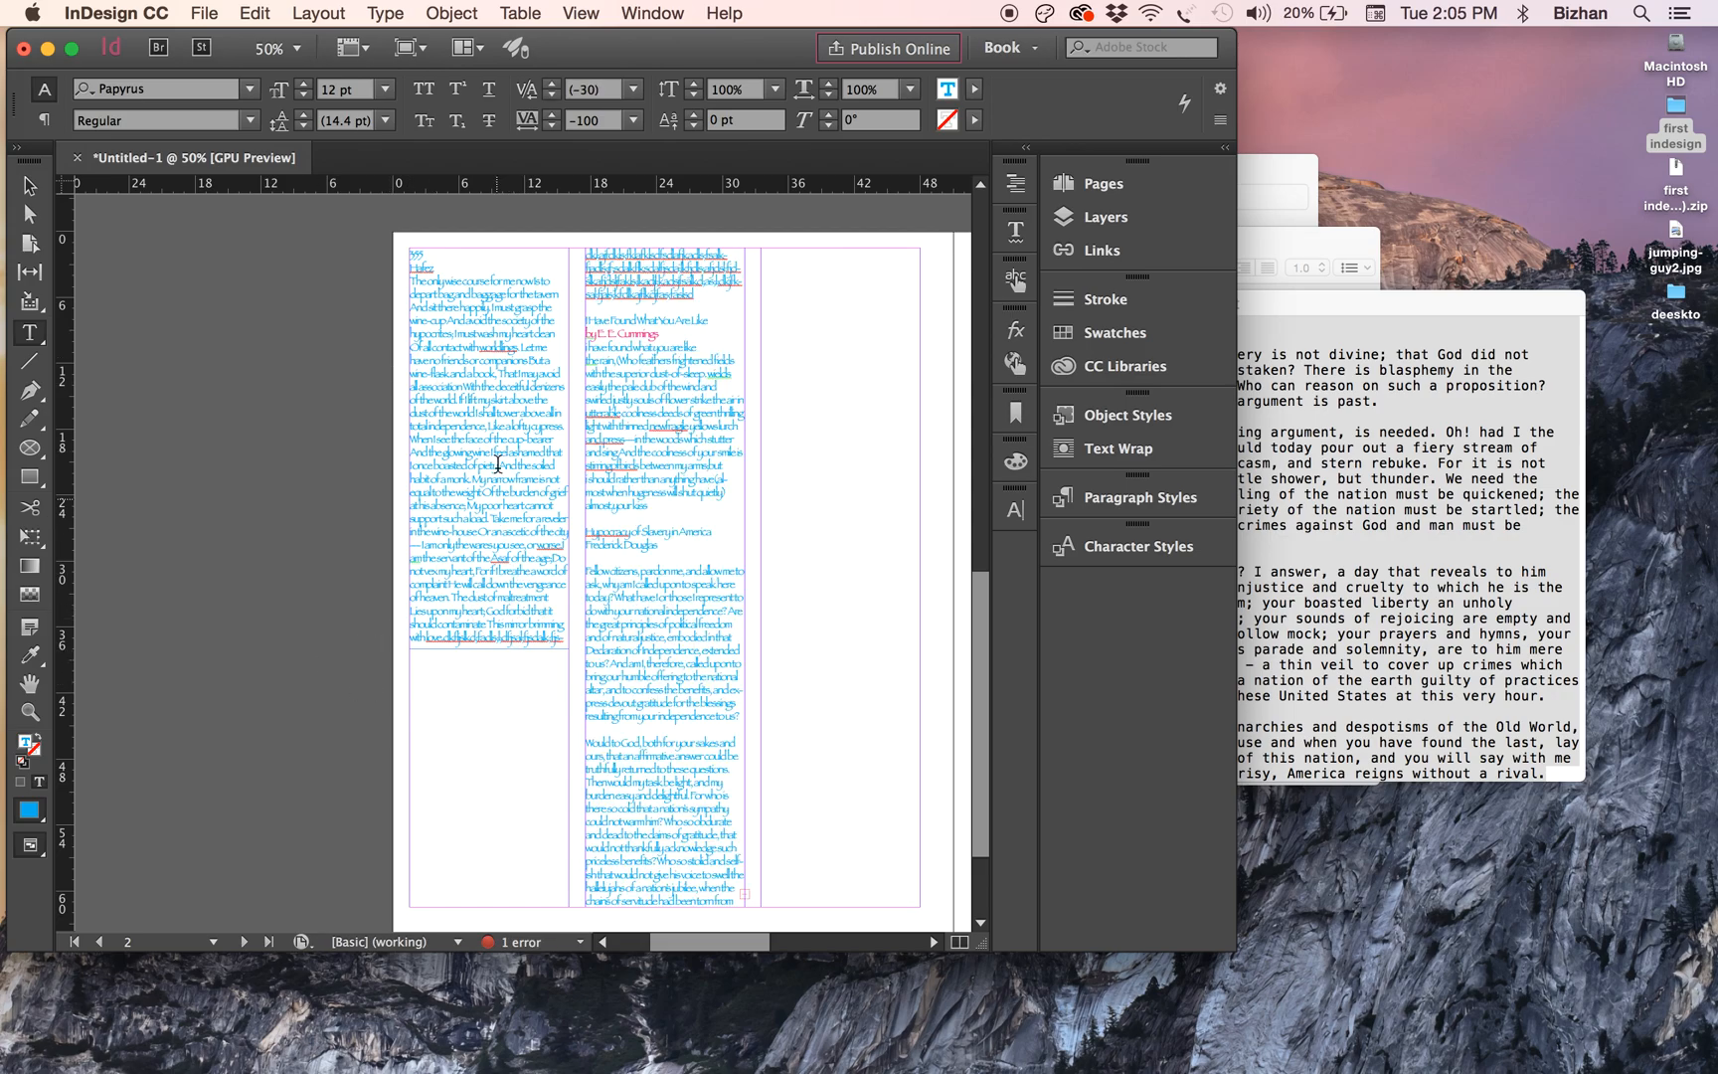
left_click(31, 186)
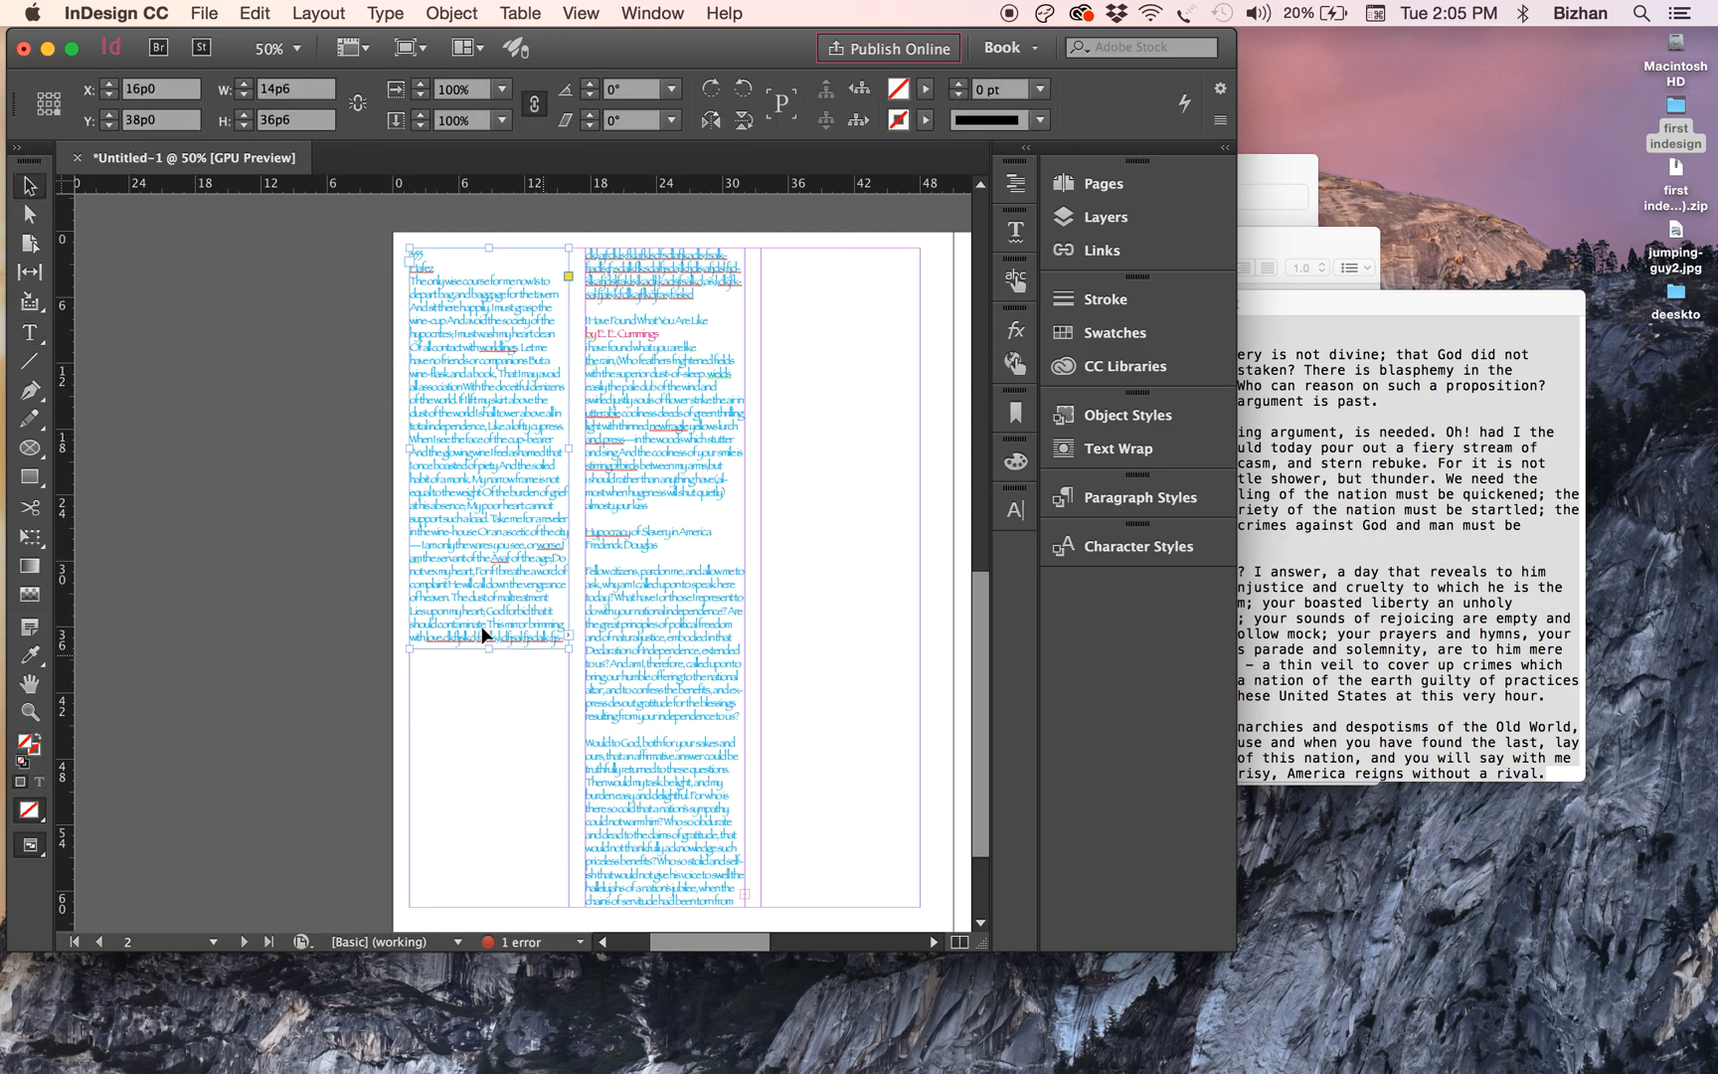
left_click(571, 635)
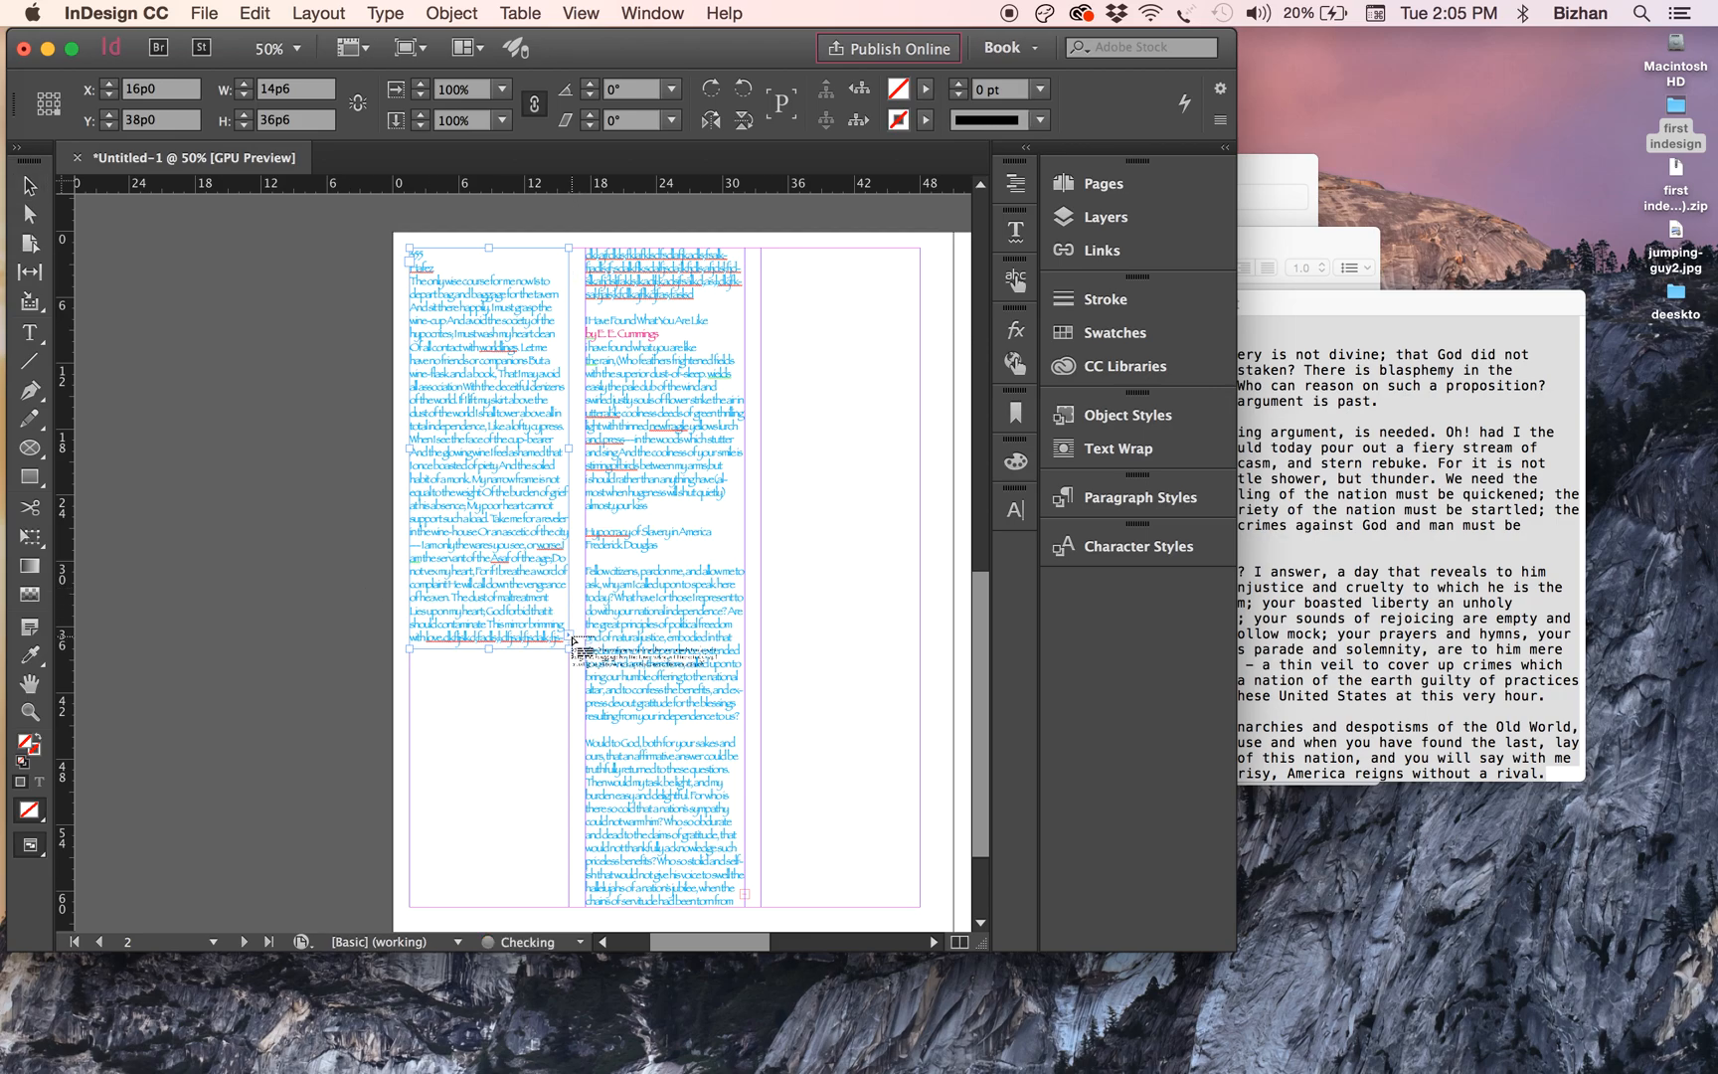
scroll(772, 601, "right", 2)
scroll(772, 601, "down", 1)
key("Escape")
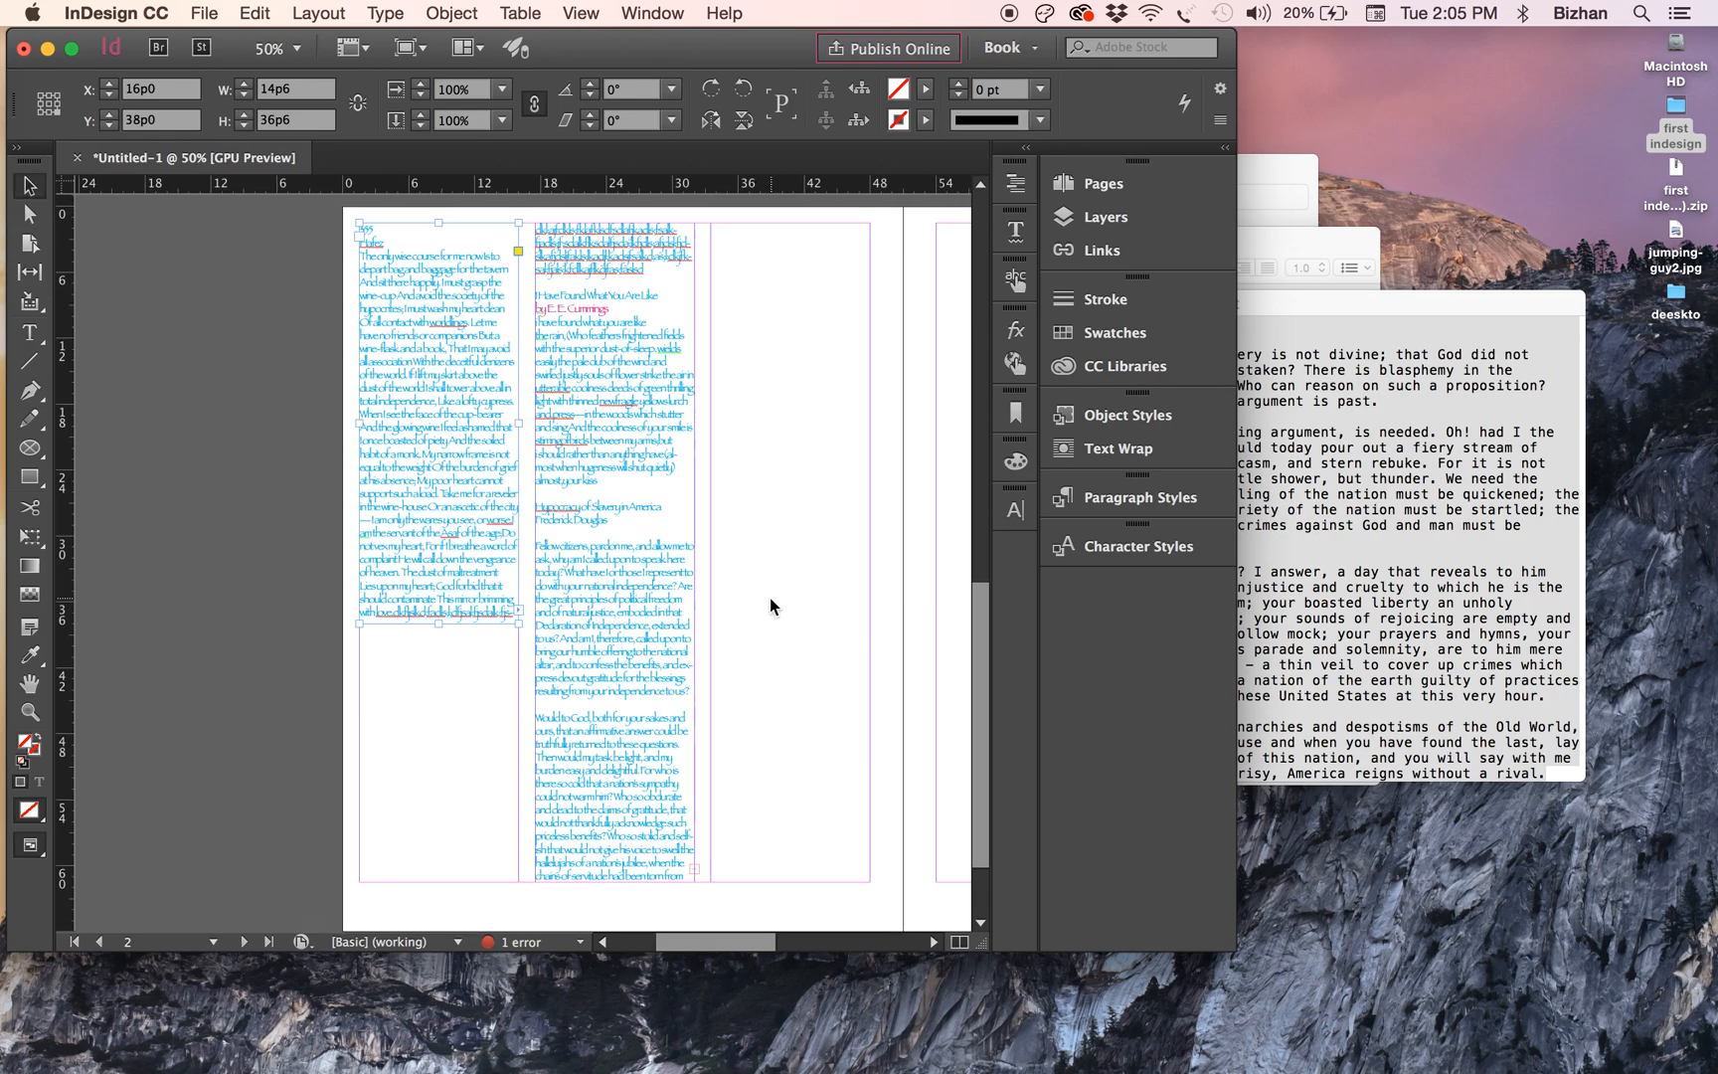
- Delete both threaded text frames from the page
double_click(483, 597)
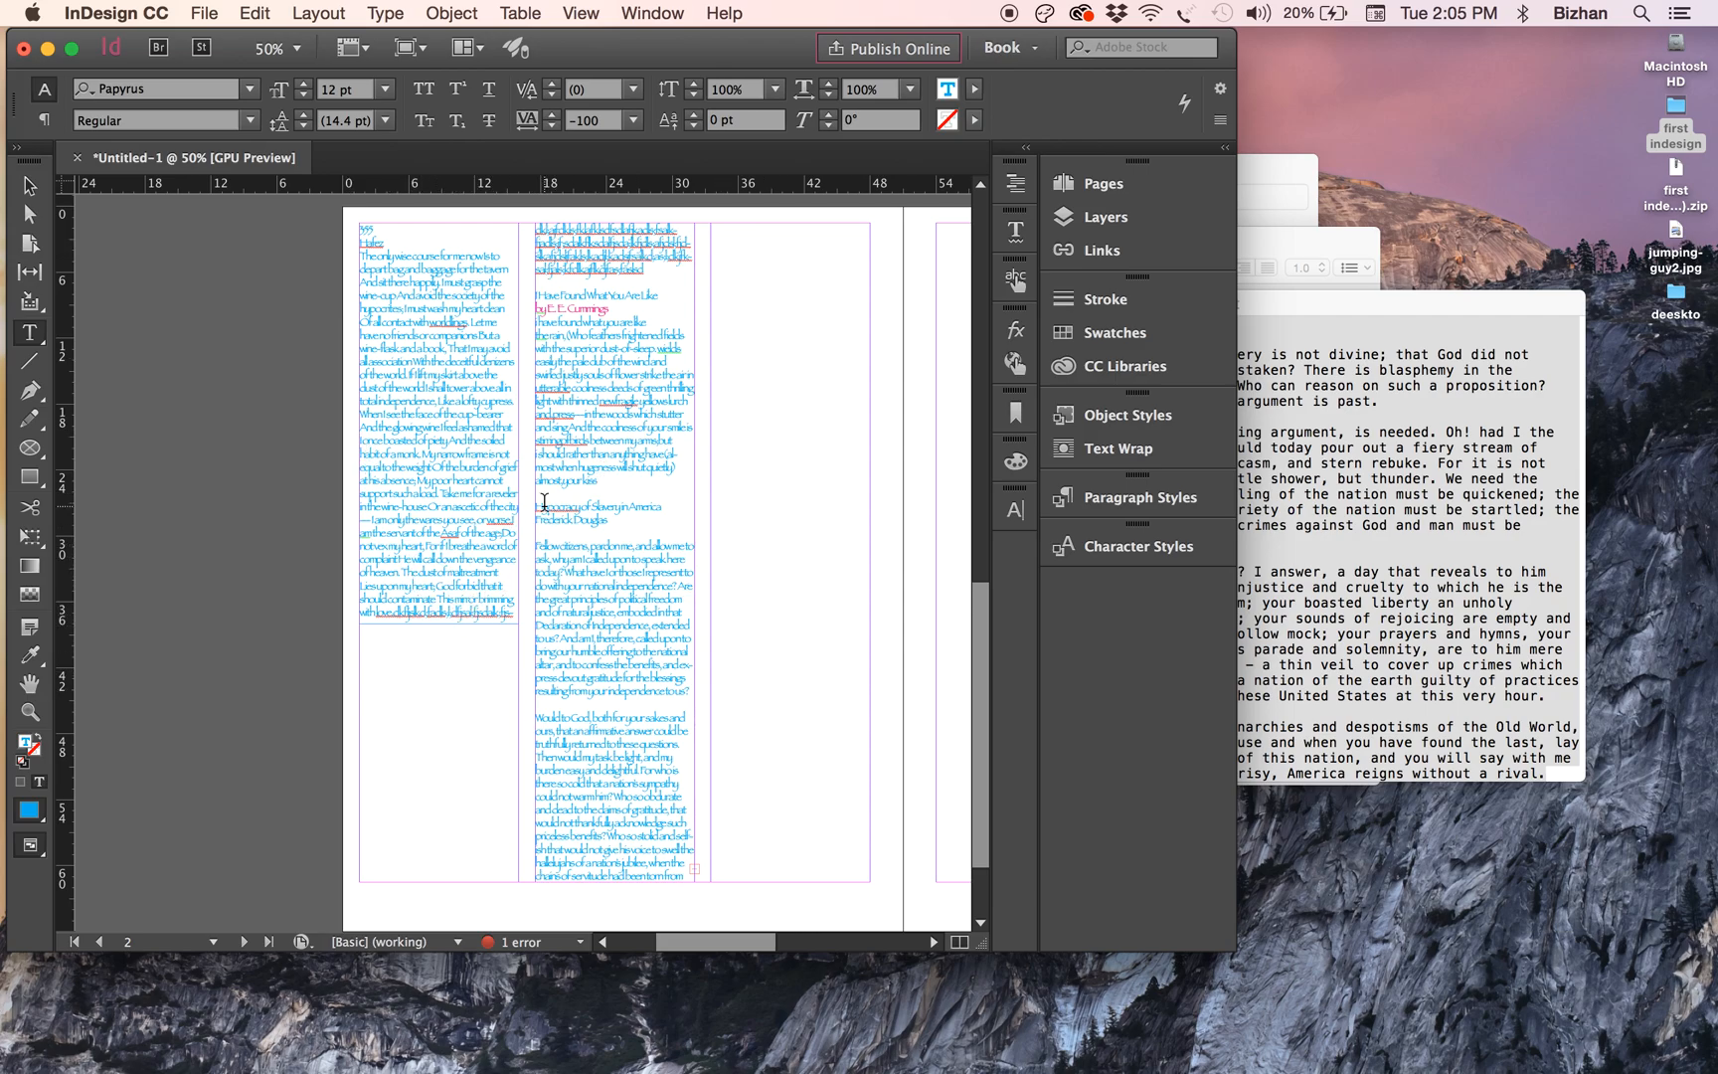
left_click(601, 276)
scroll(597, 511, "right", 3)
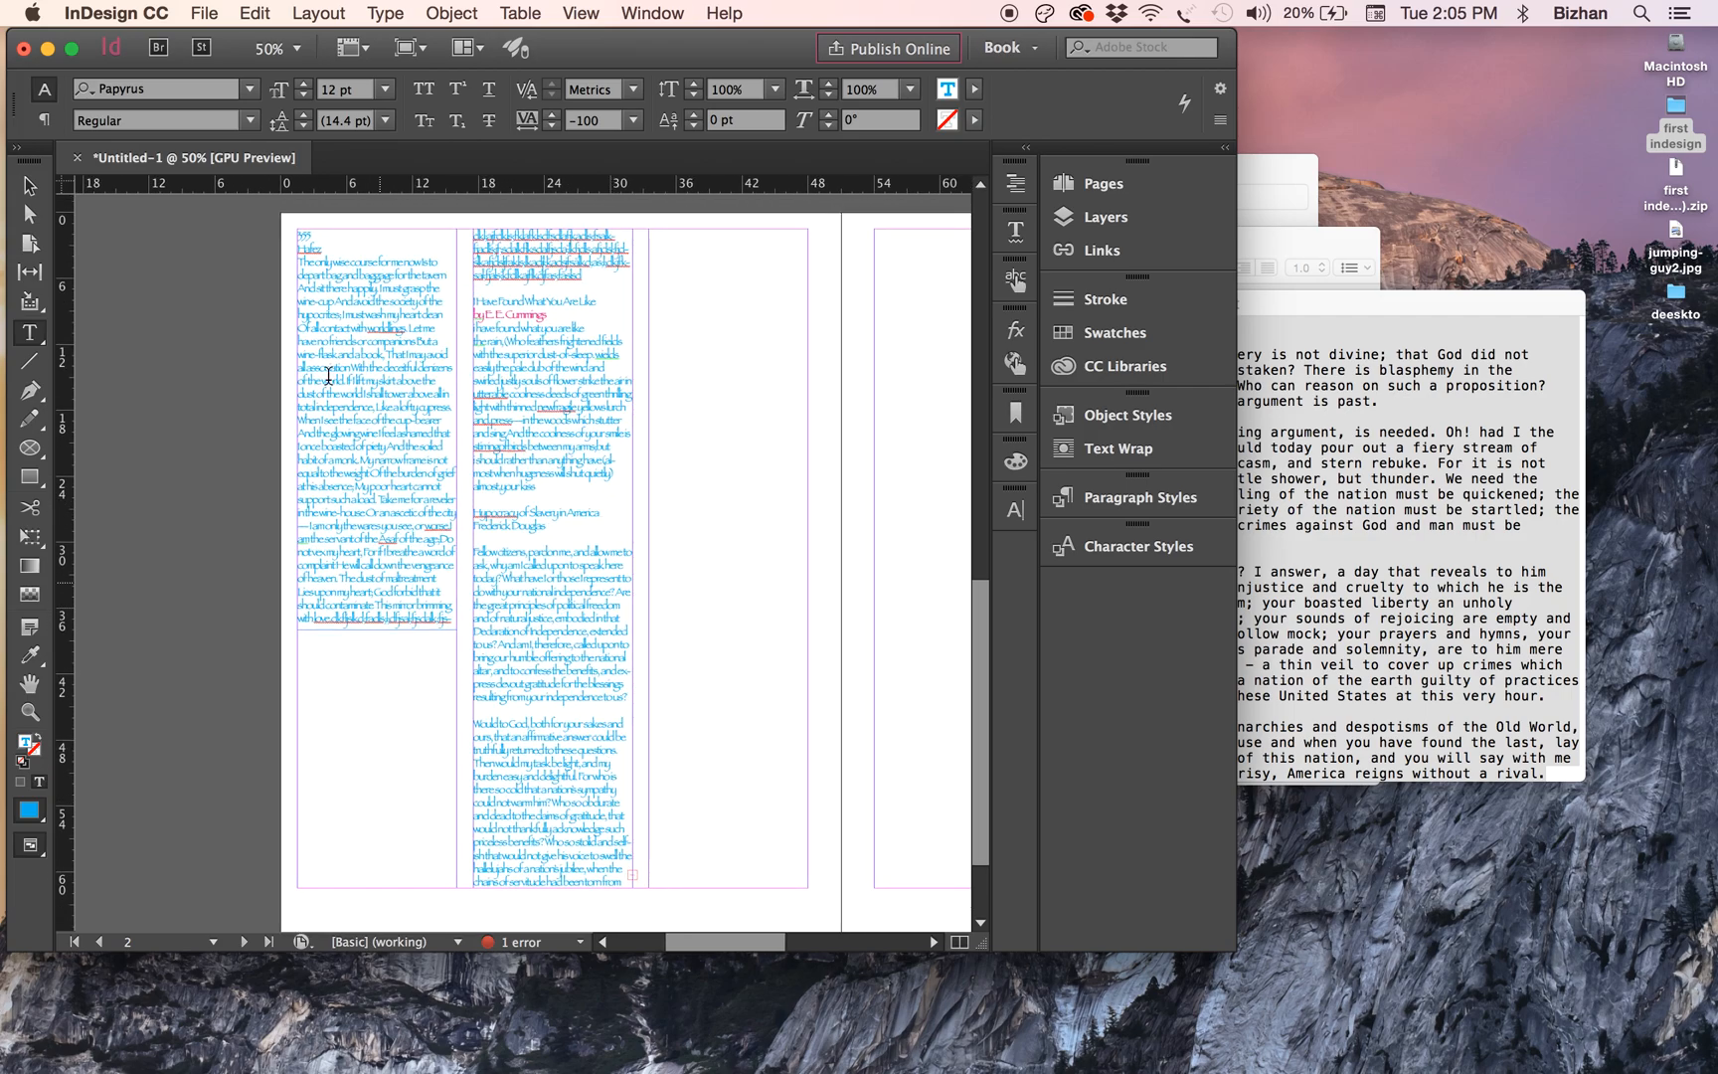
left_click(29, 185)
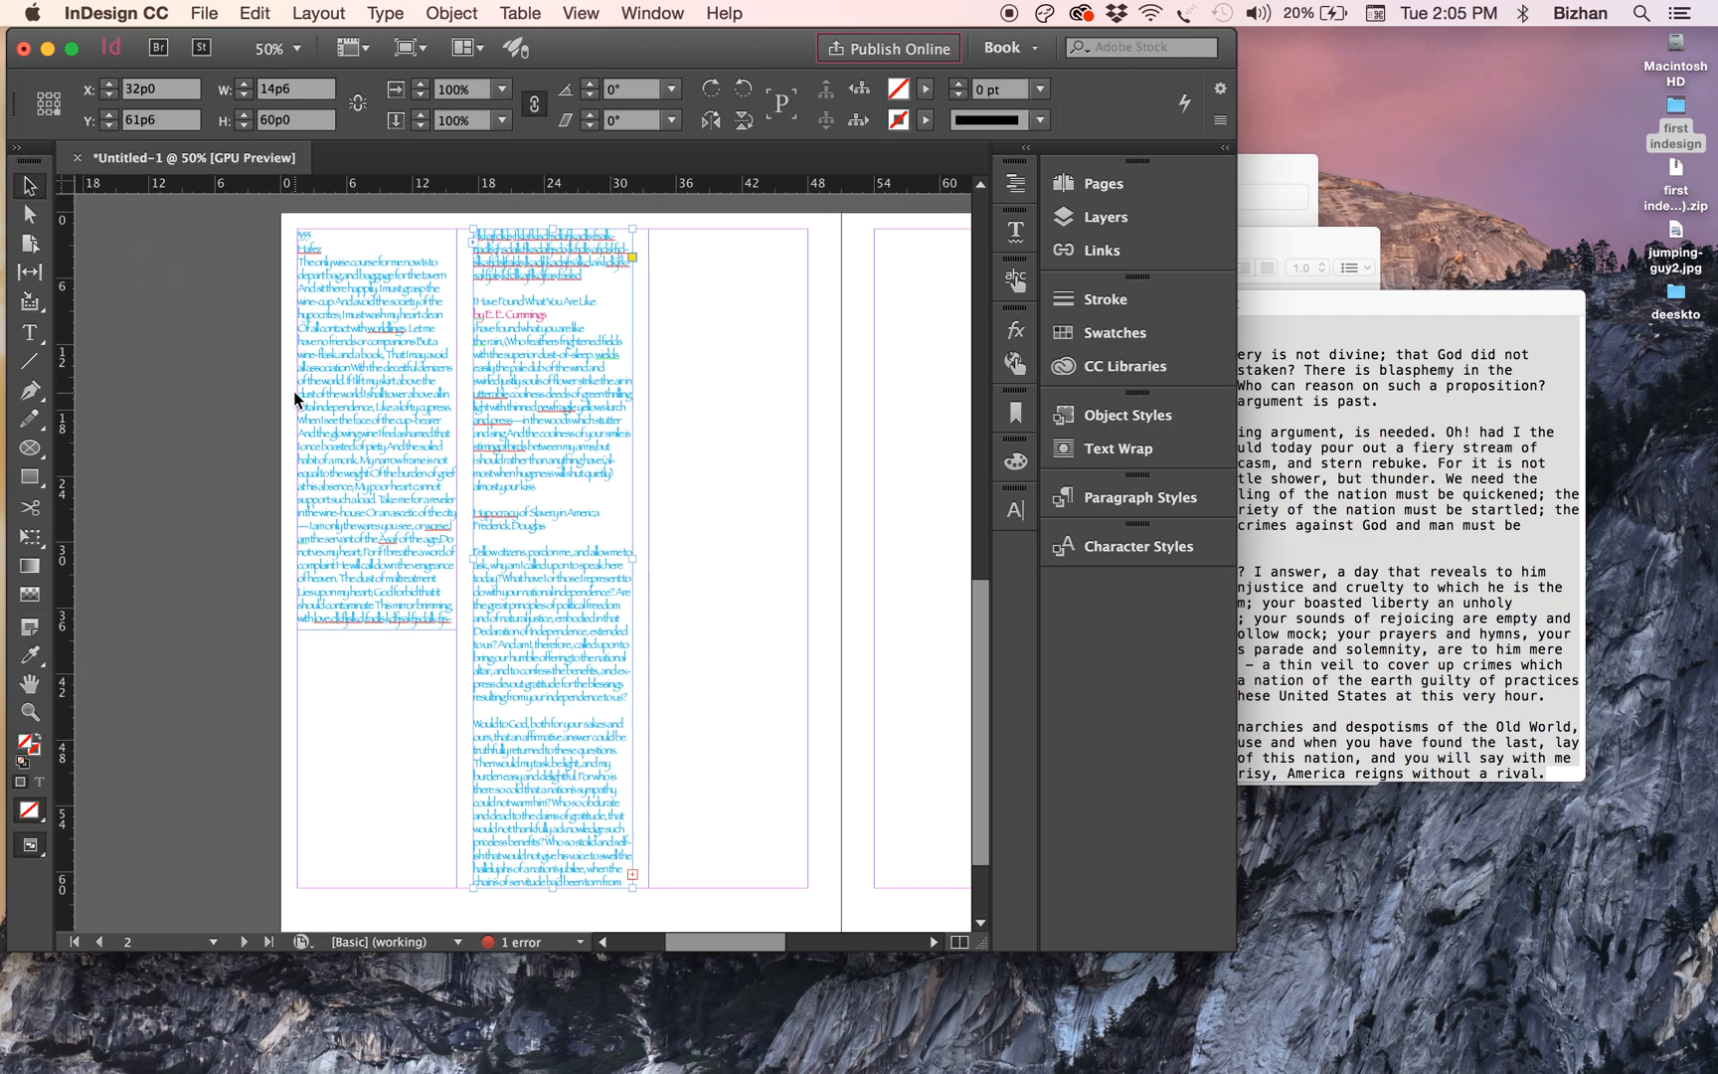
key("super+a")
key("BackSpace")
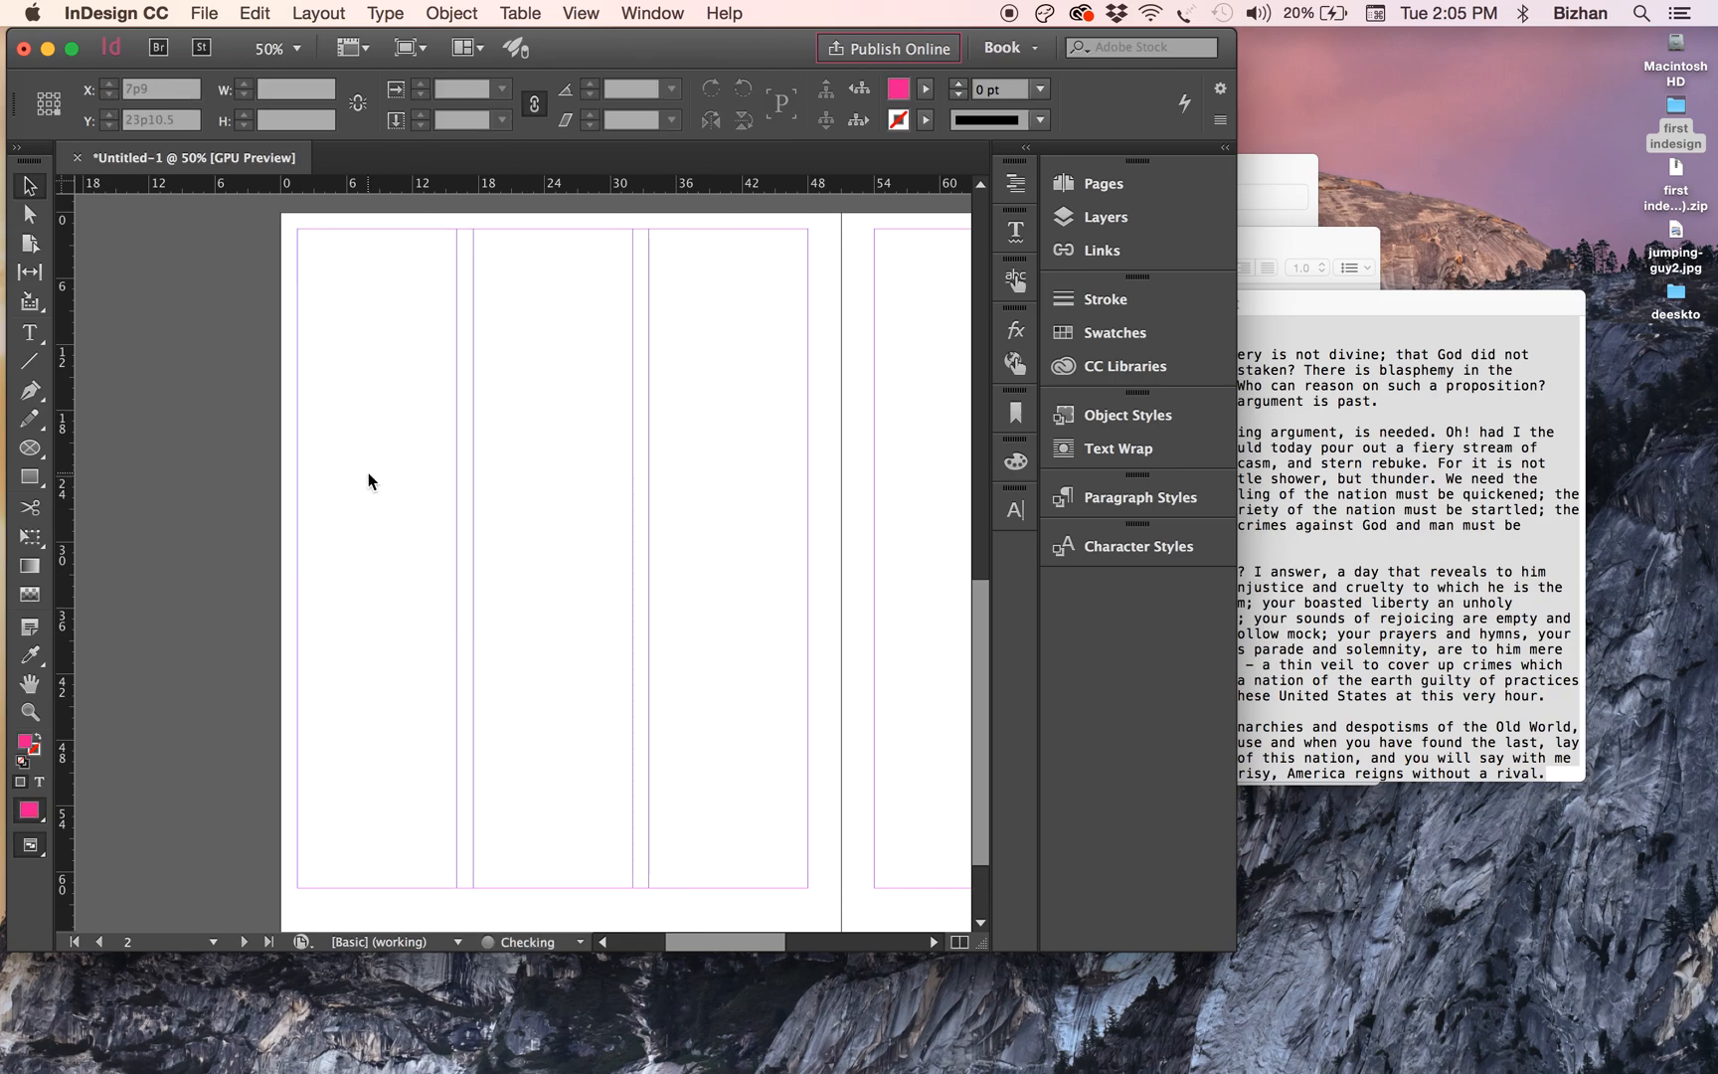
- Draw a new, shorter text frame partway down the first column and paste the copied text into it
left_click(29, 332)
left_click_drag(311, 316, 456, 553)
key("super+v")
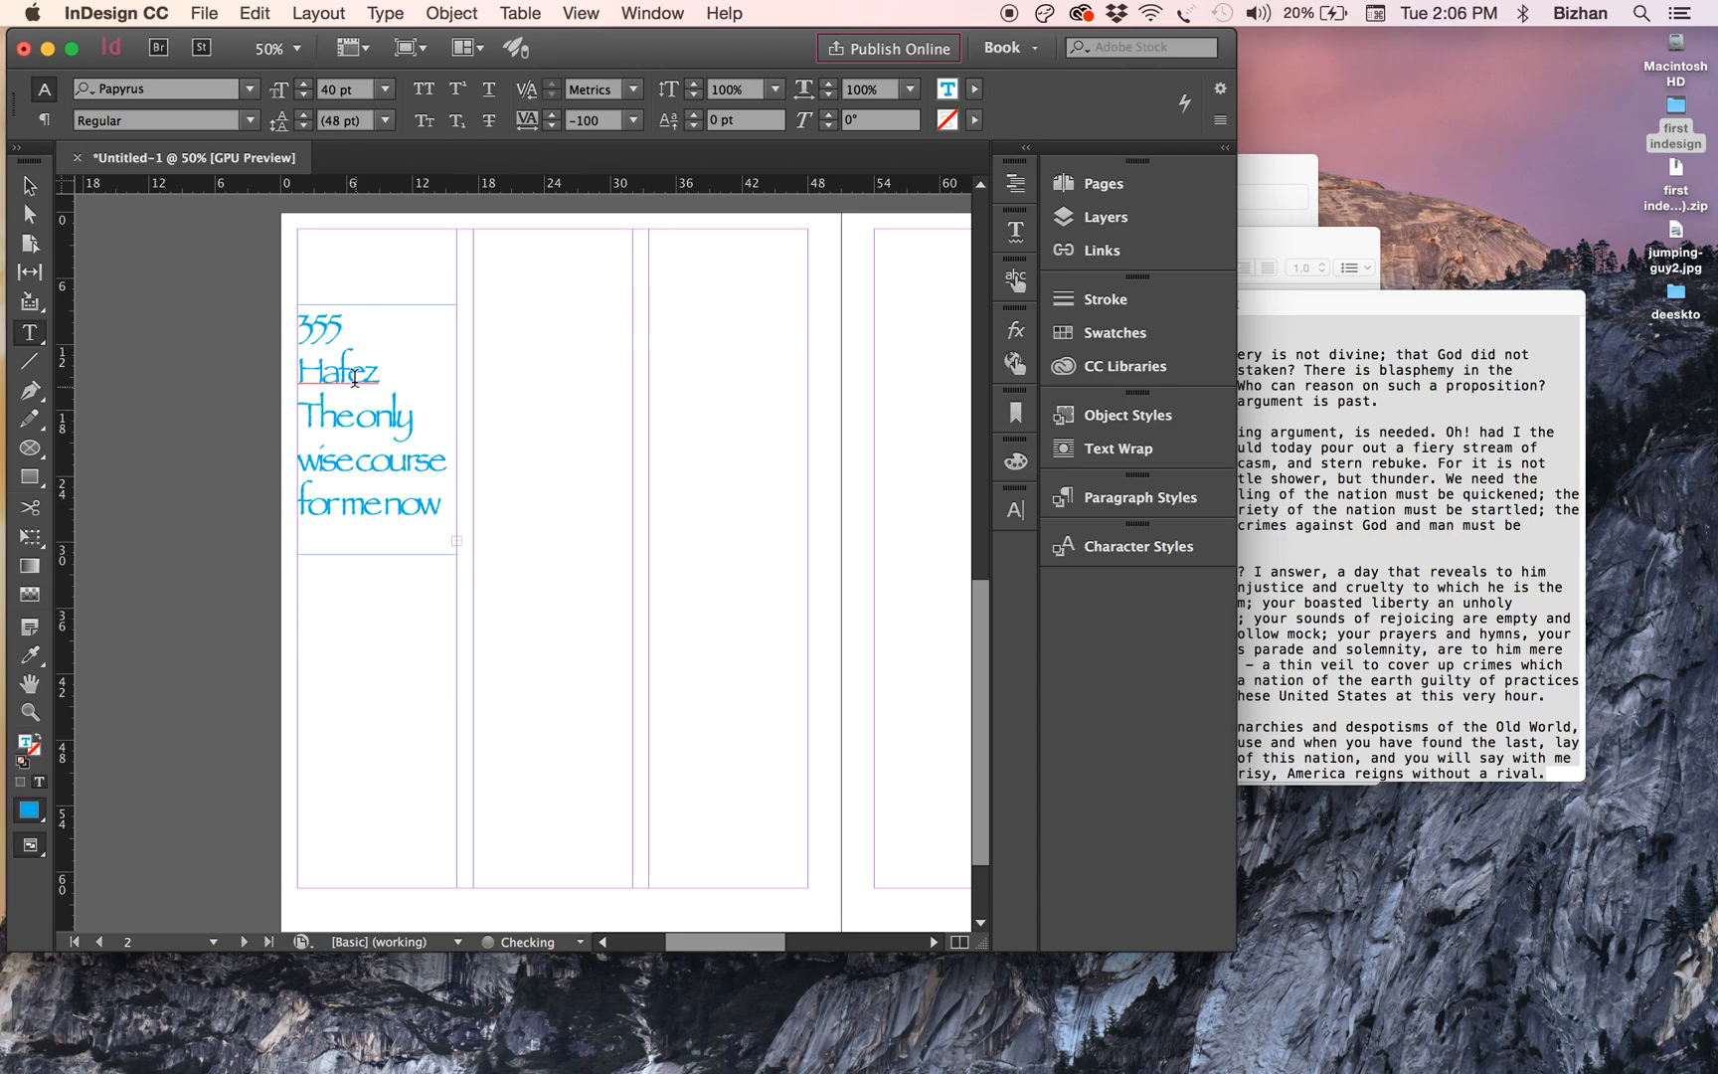
- Set all the text in the new frame to 12 pt and deselect the frame
key("super+a")
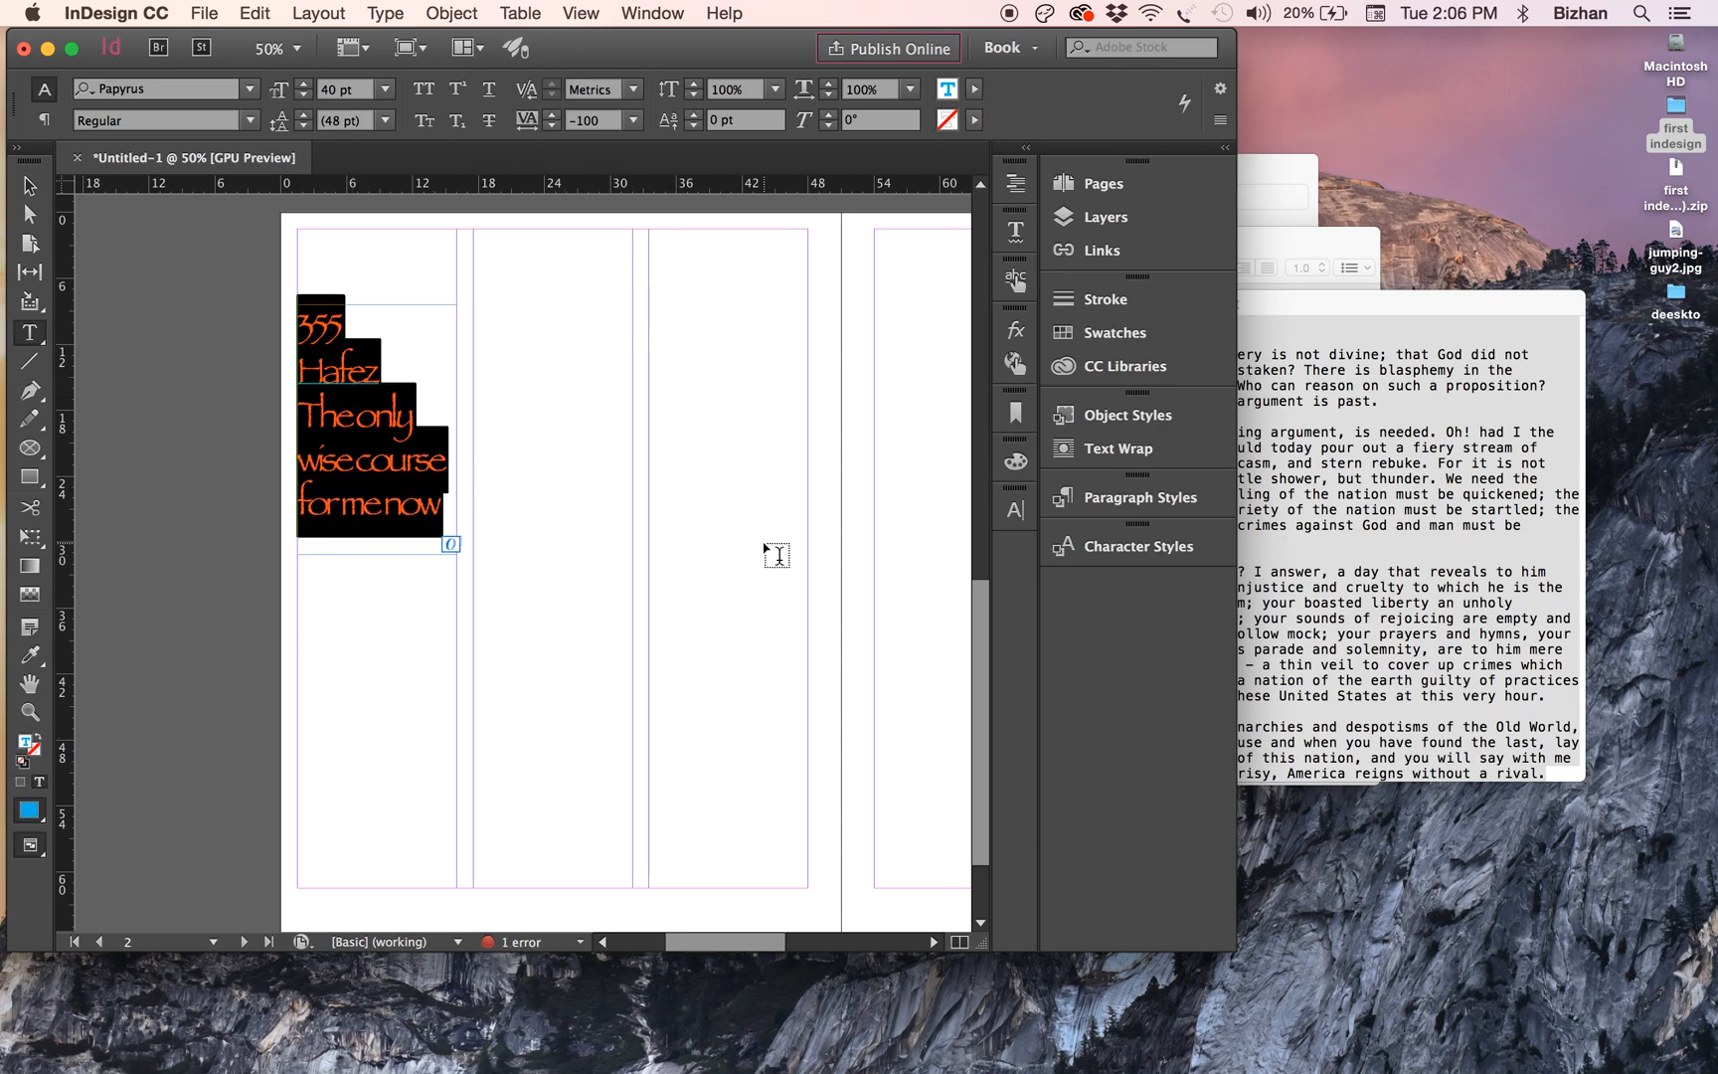
left_click(383, 89)
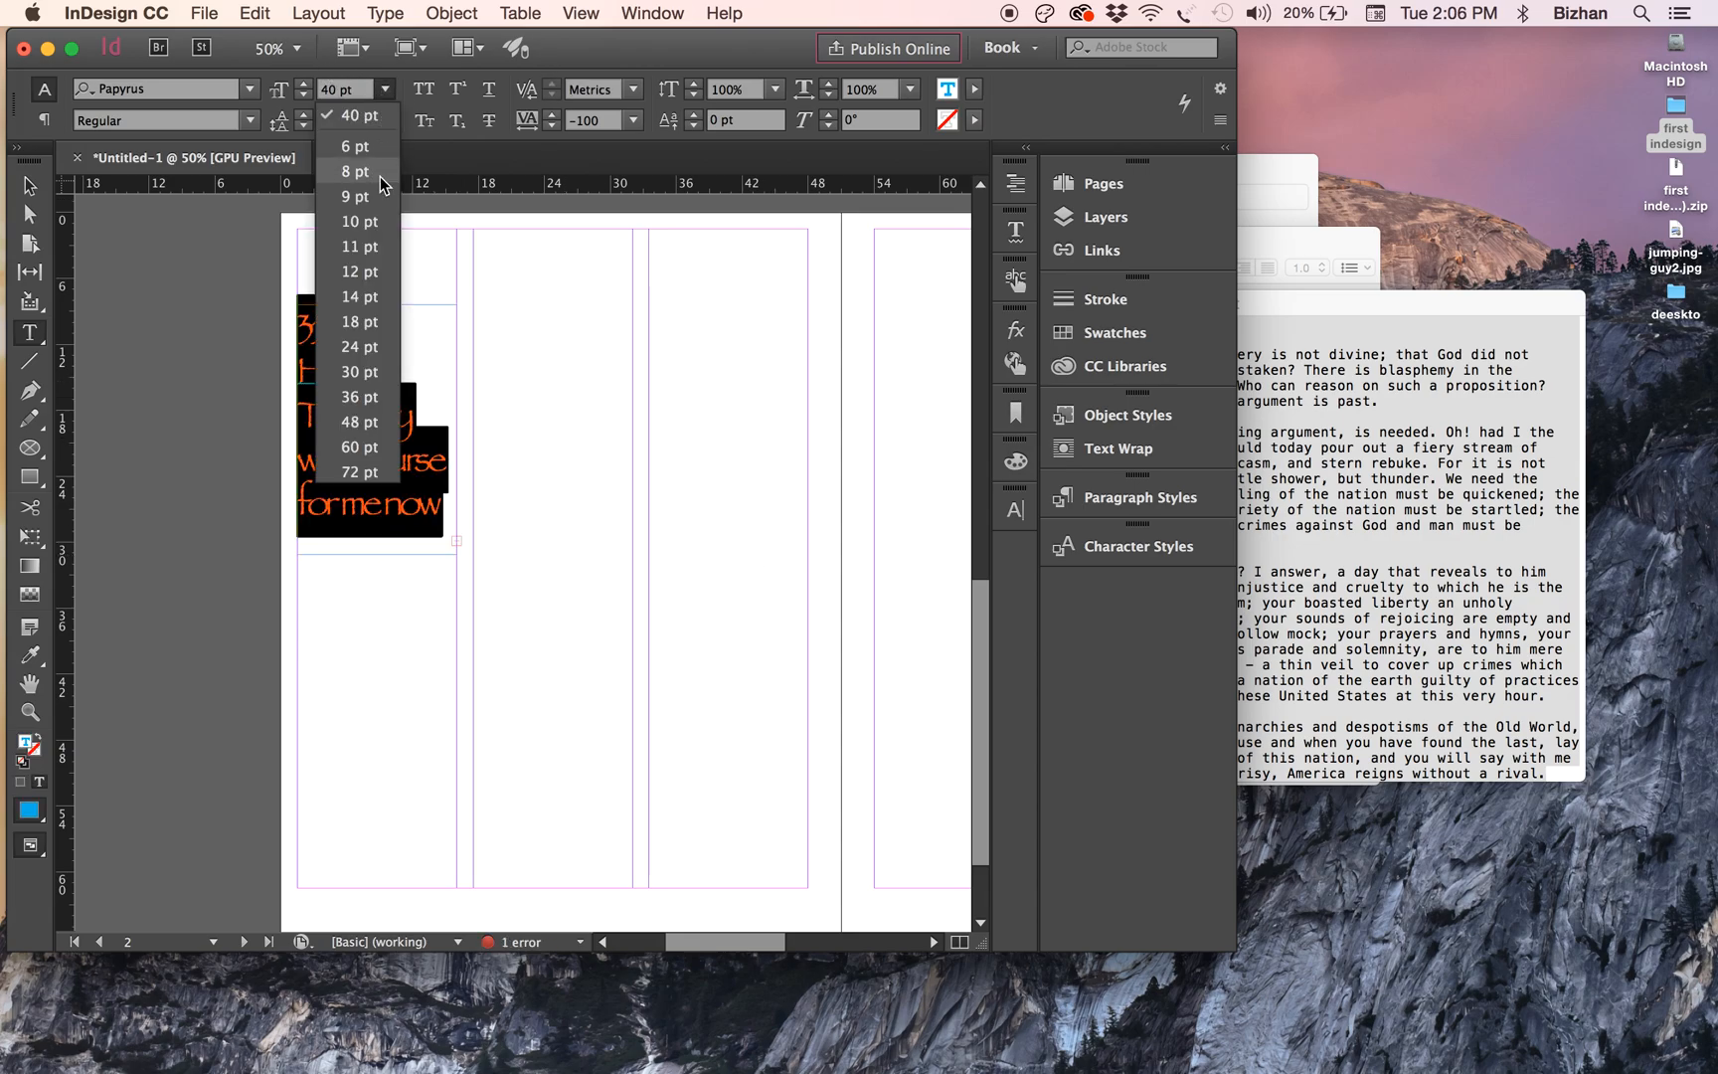
left_click(375, 261)
left_click(30, 185)
left_click(149, 296)
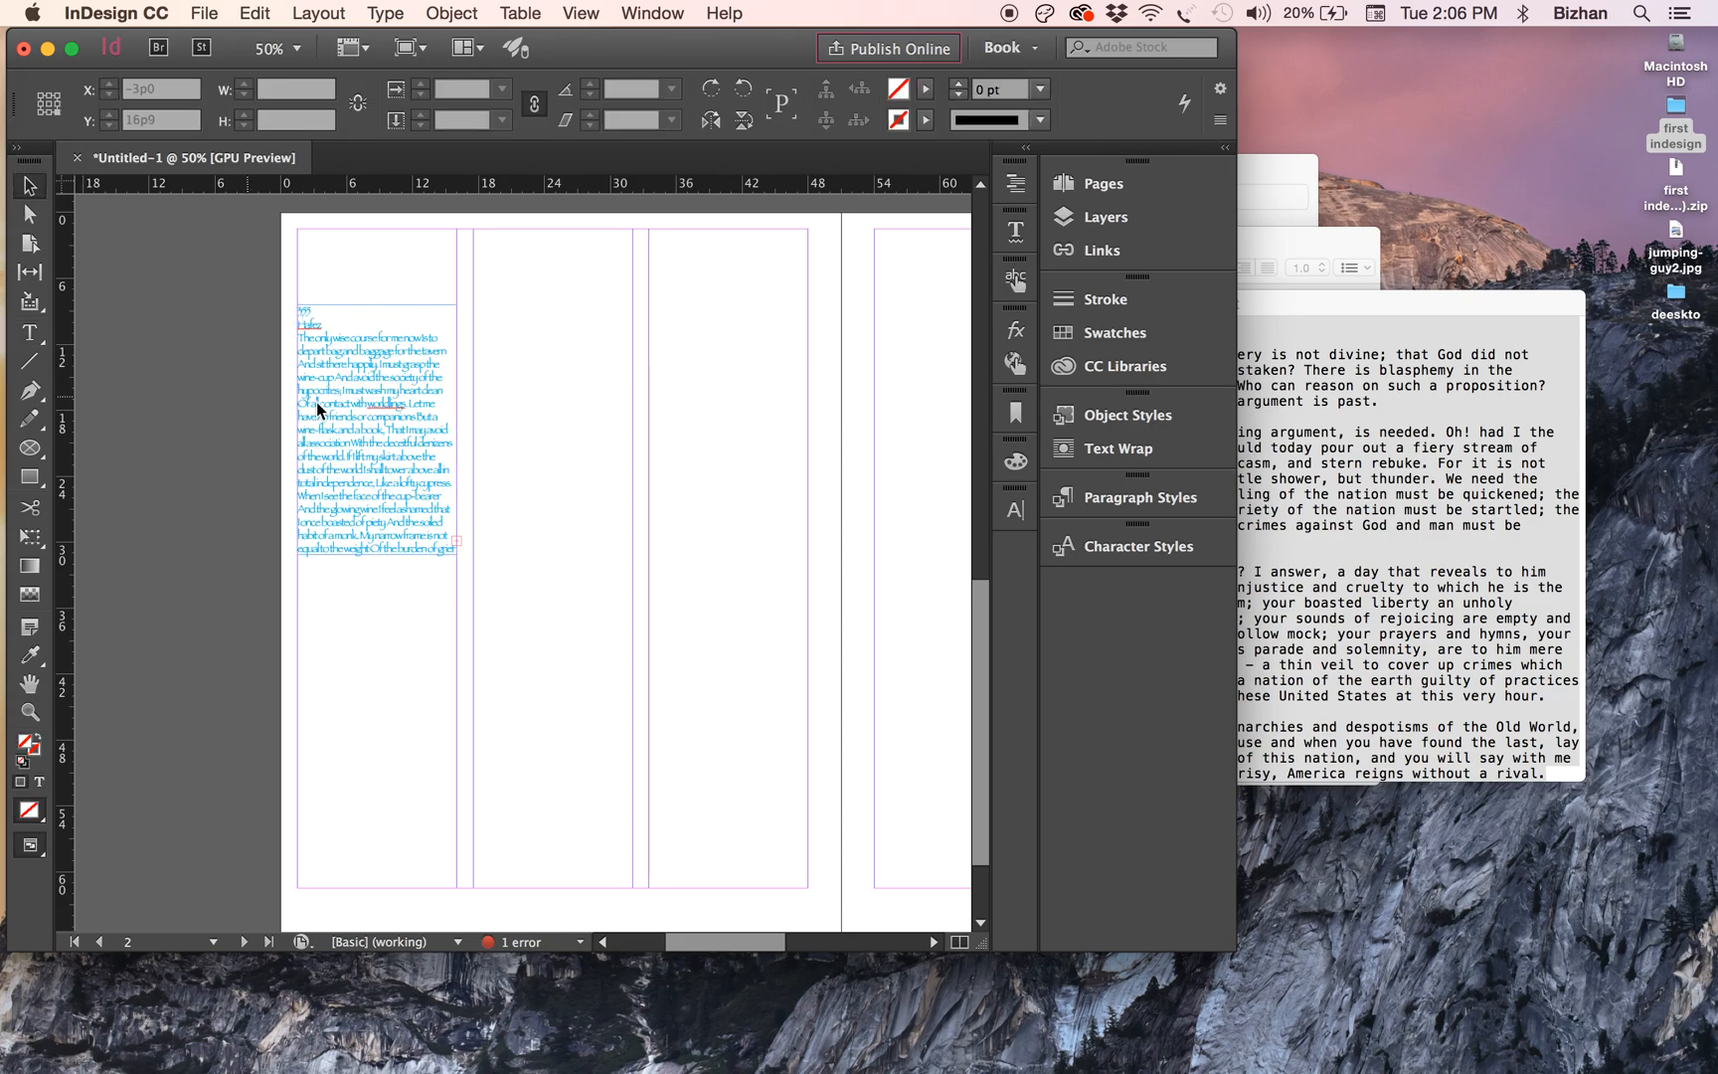
- Duplicate the text frame into the second column and select the copy's text from its second line to the end
left_click_drag(417, 471, 593, 475)
key("t")
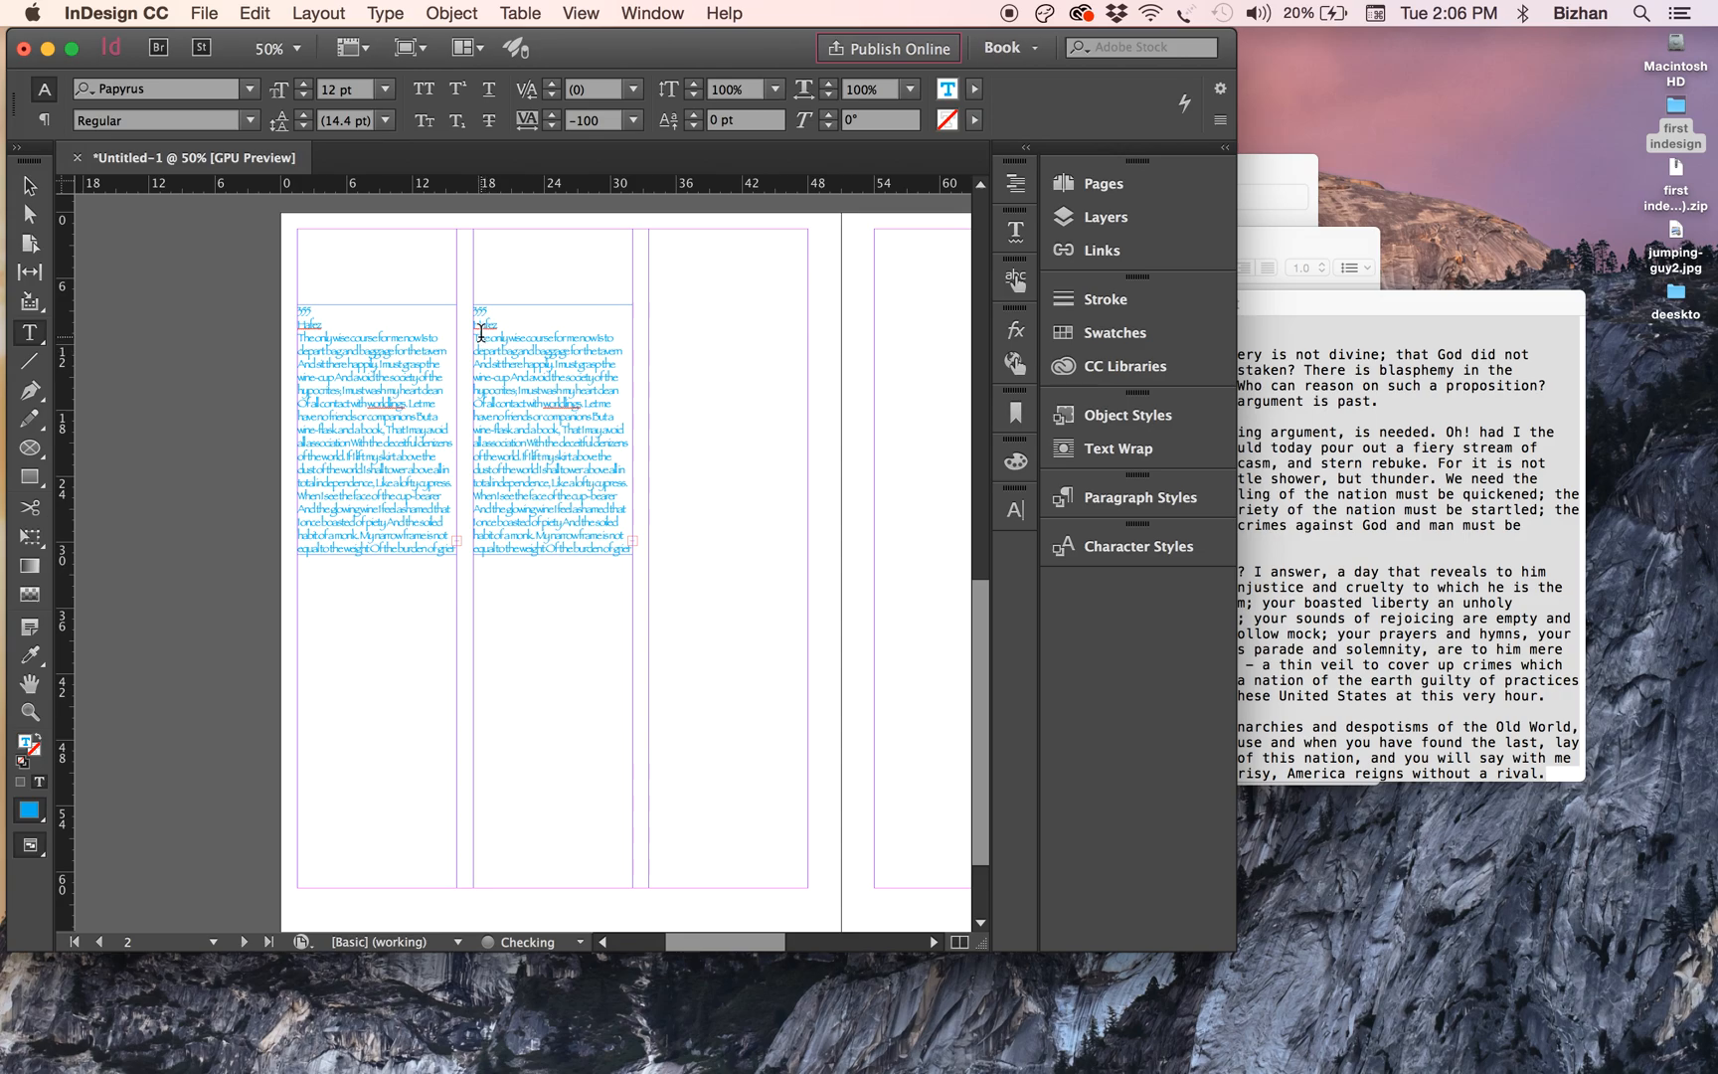
left_click(489, 328)
left_click_drag(488, 321, 697, 542)
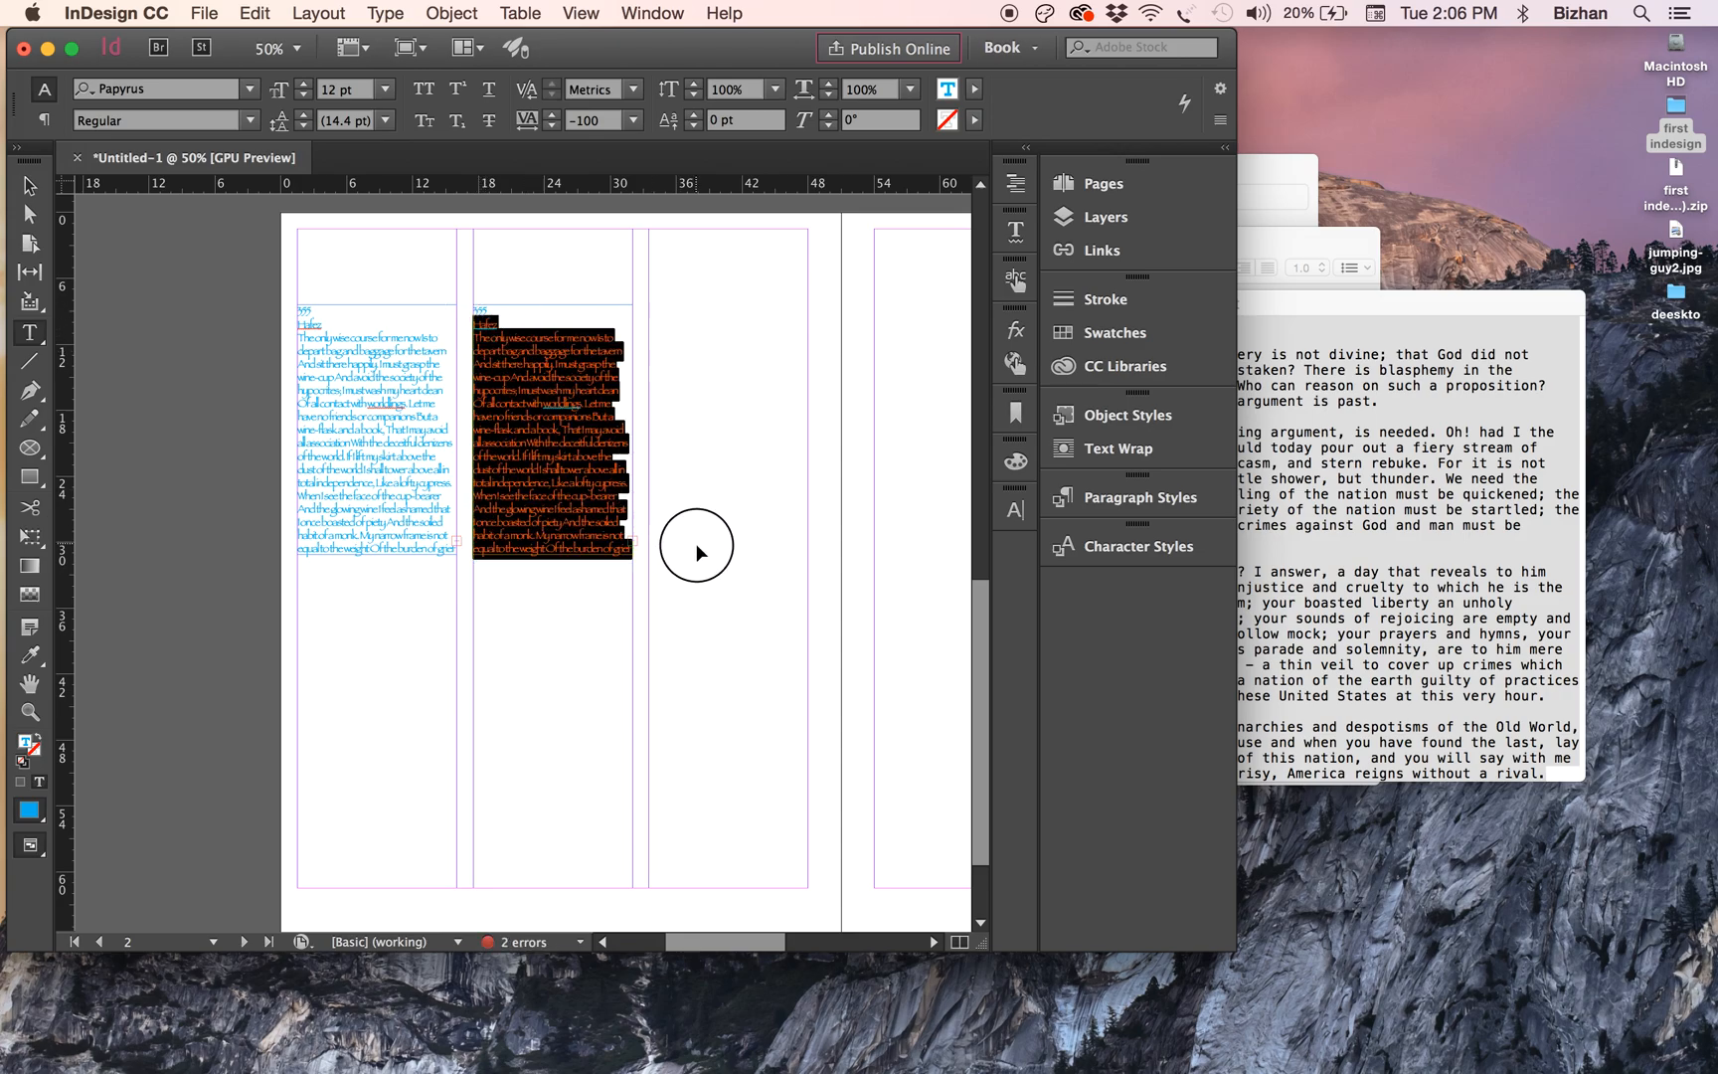
- Delete the duplicated passage and its leftover heading line from the start of the second column's text frame
key("BackSpace")
left_click_drag(499, 321, 475, 309)
key("BackSpace")
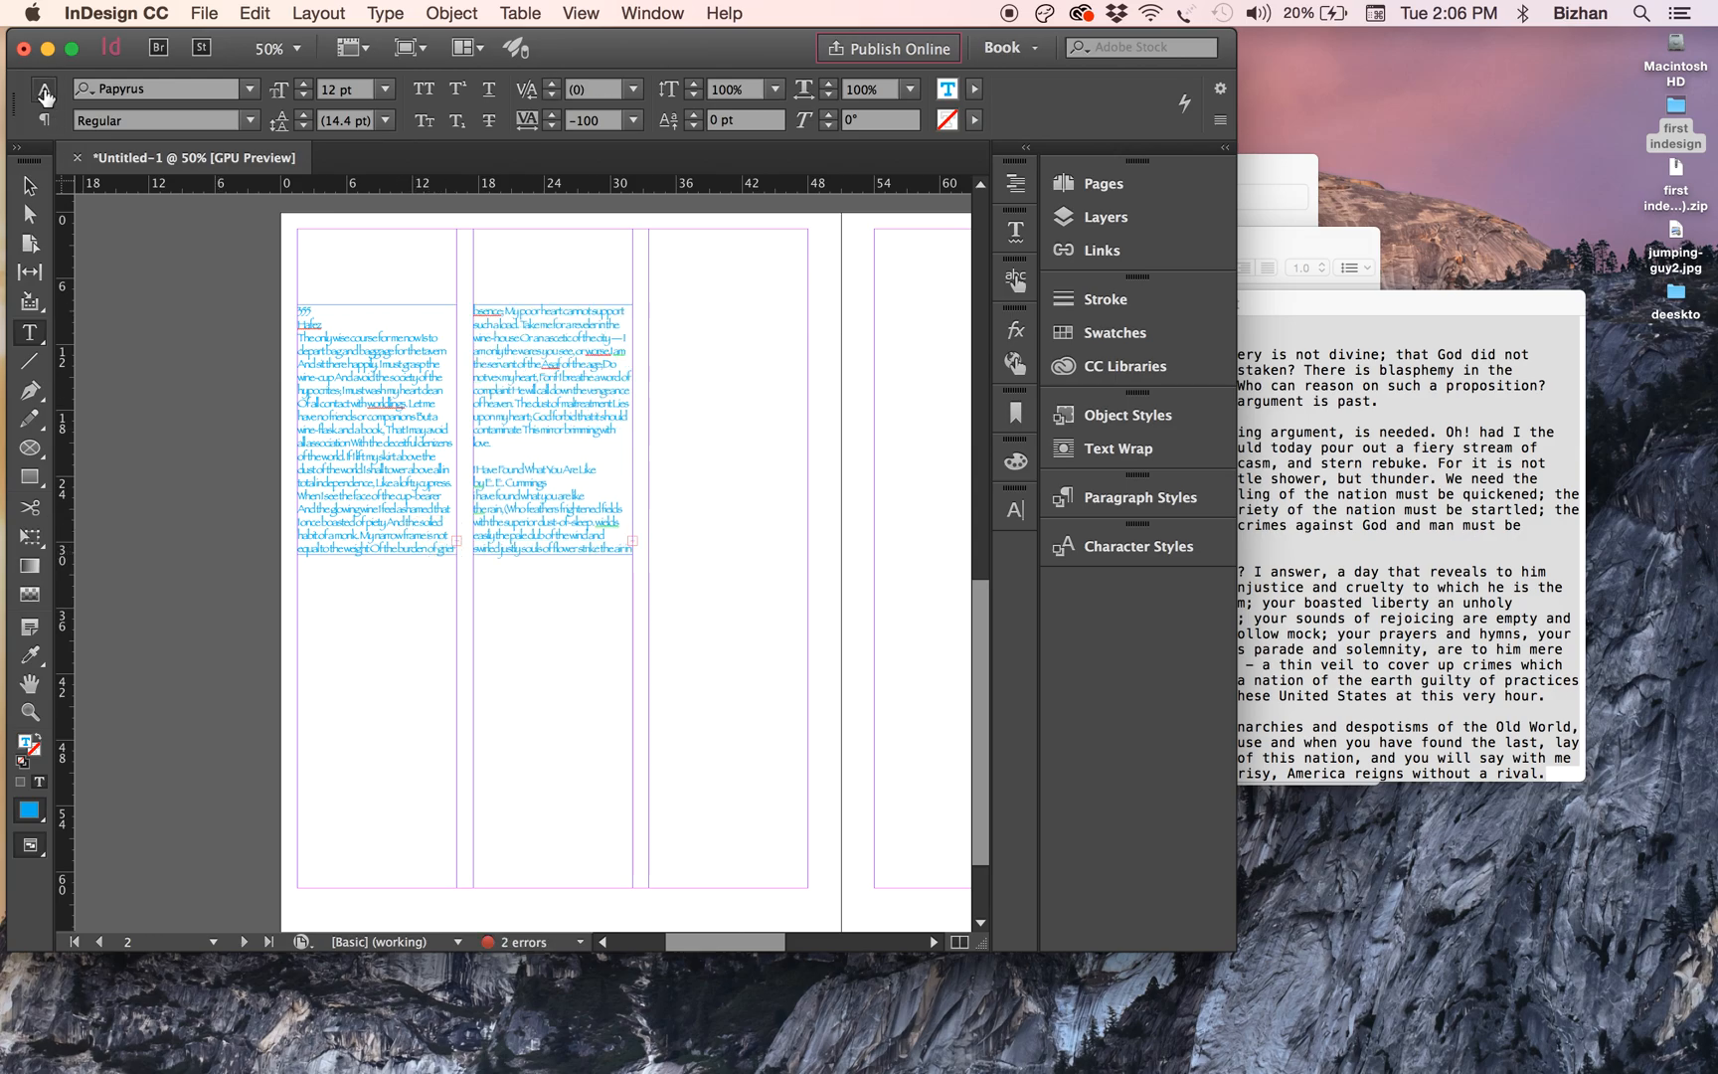
- Clear the overset text at the end of the first column's frame and lengthen that frame to 31p9
key("Escape")
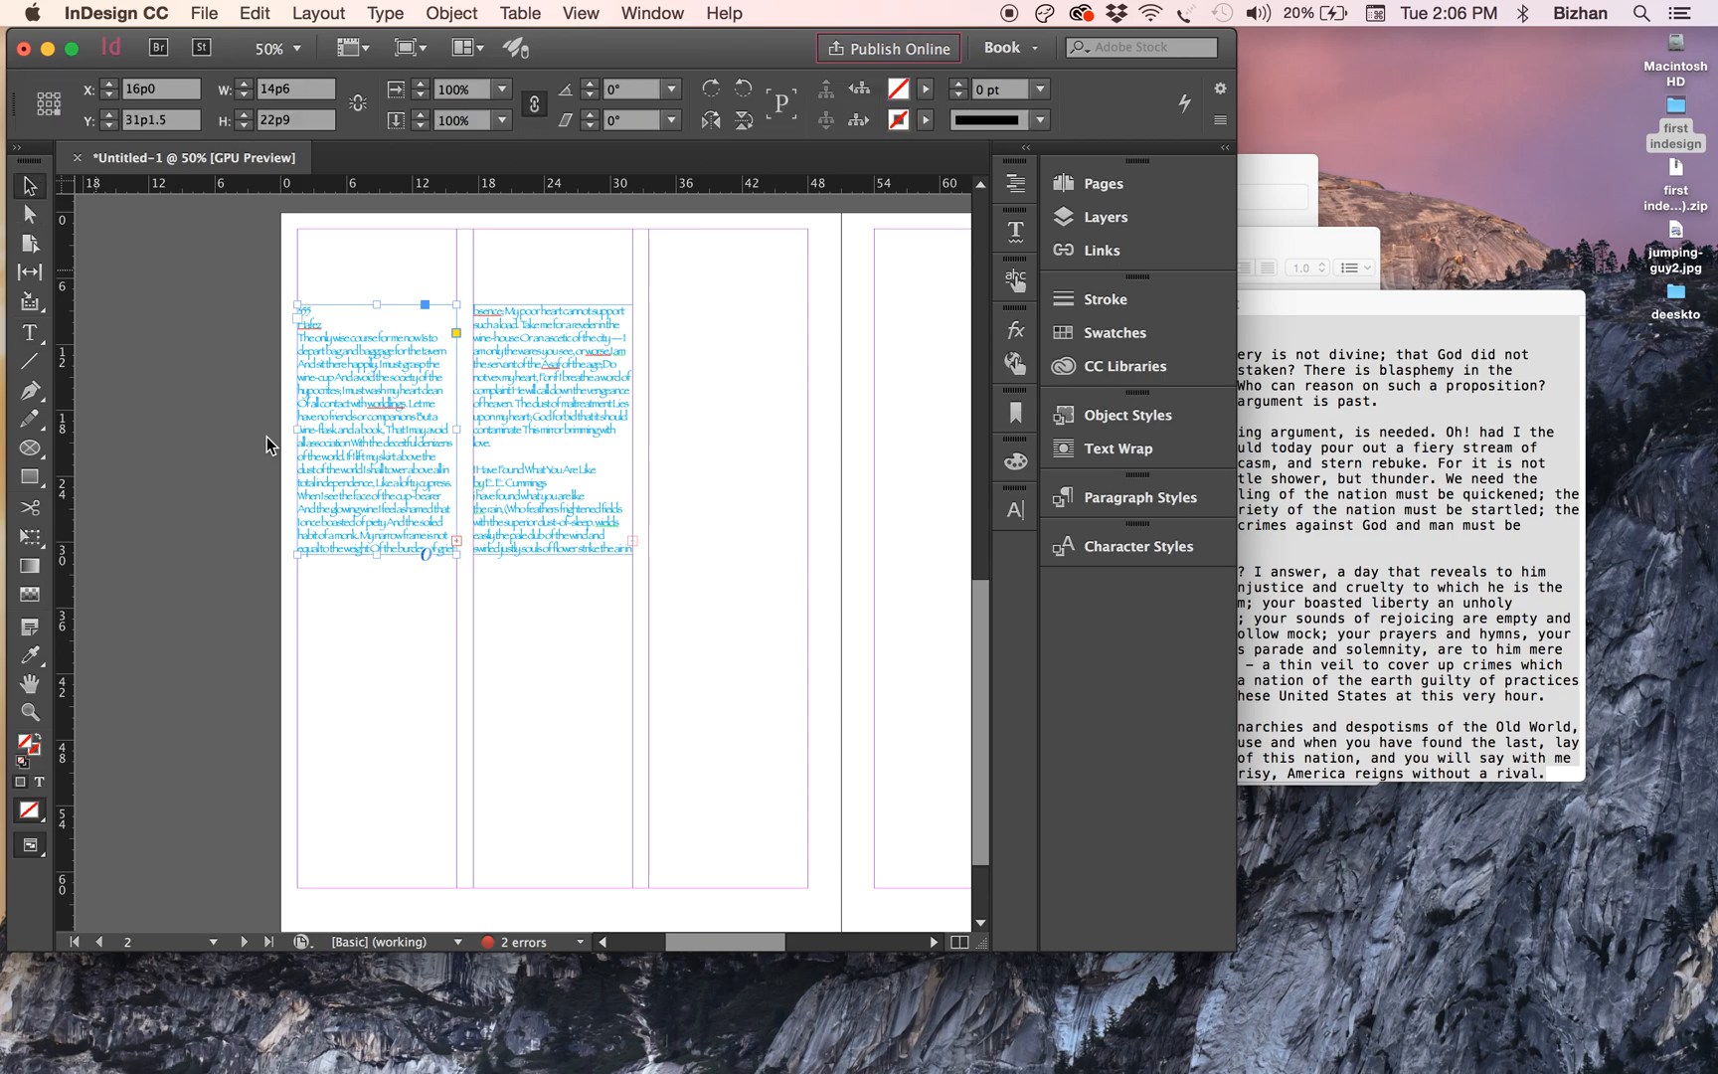
double_click(399, 542)
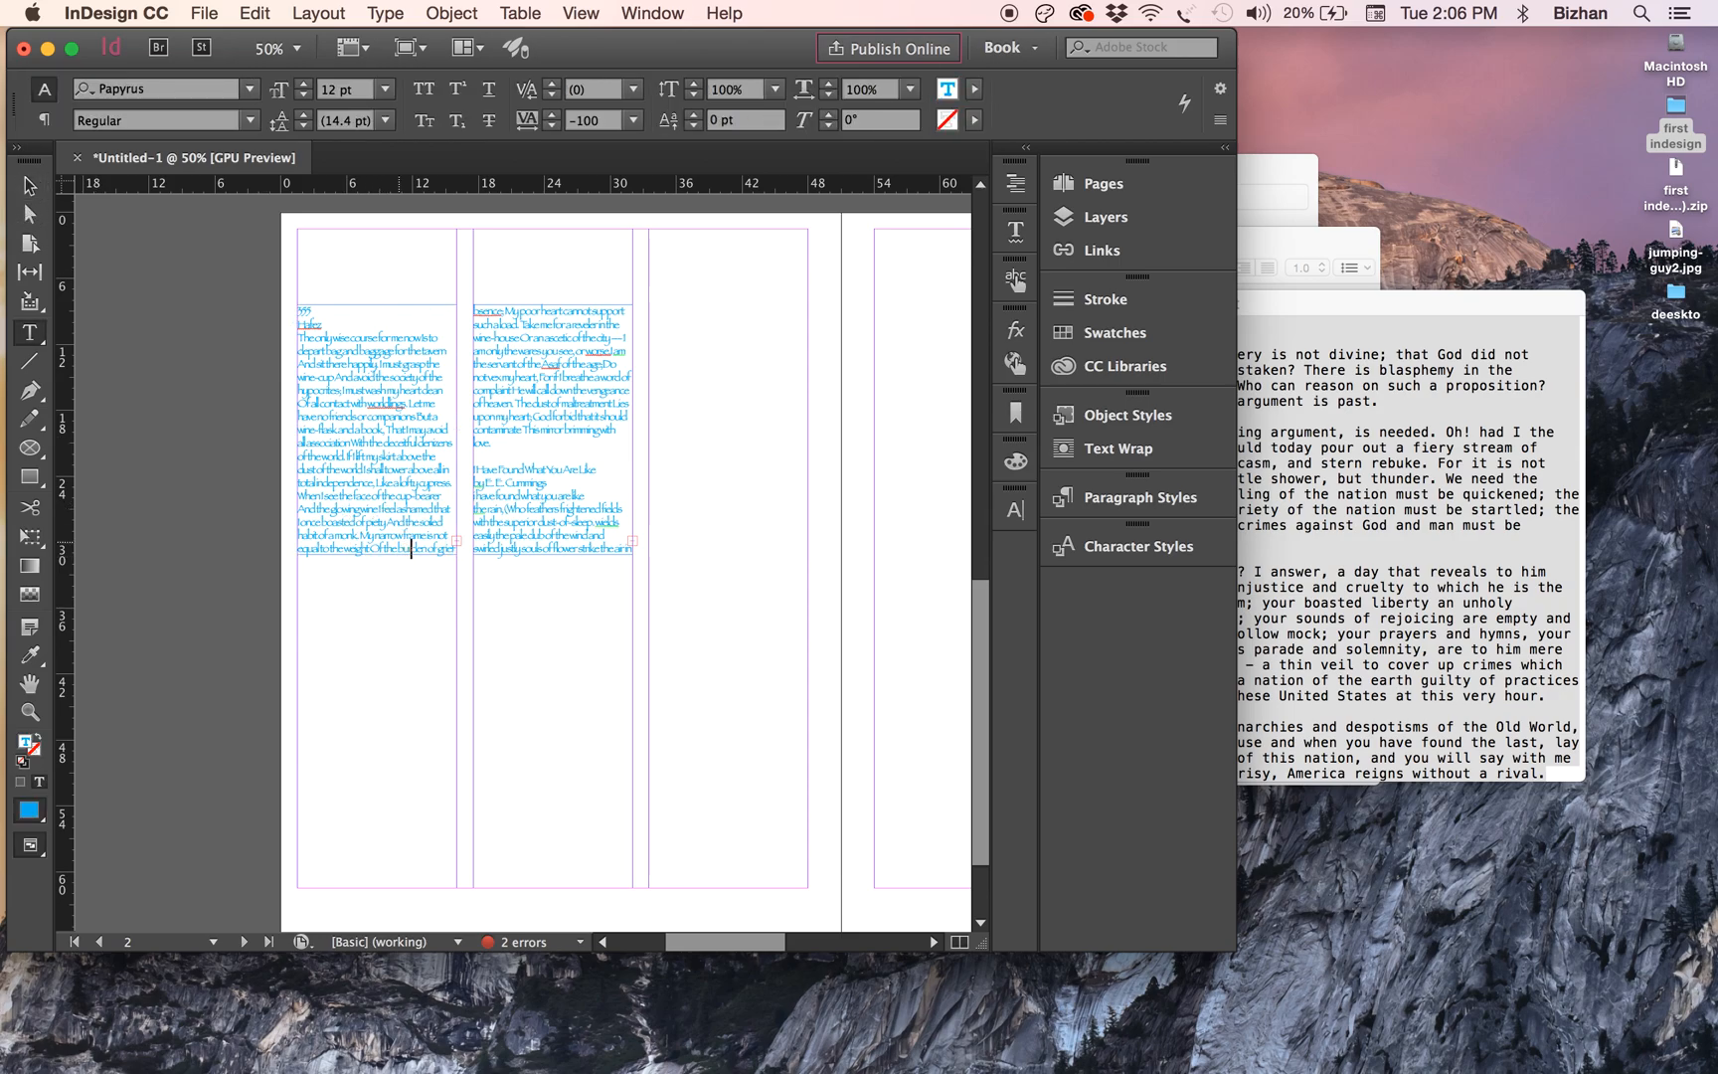
key("shift+super+End")
key("Return")
left_click(30, 185)
left_click_drag(394, 556, 389, 653)
left_click_drag(424, 561, 441, 544)
key("super+z")
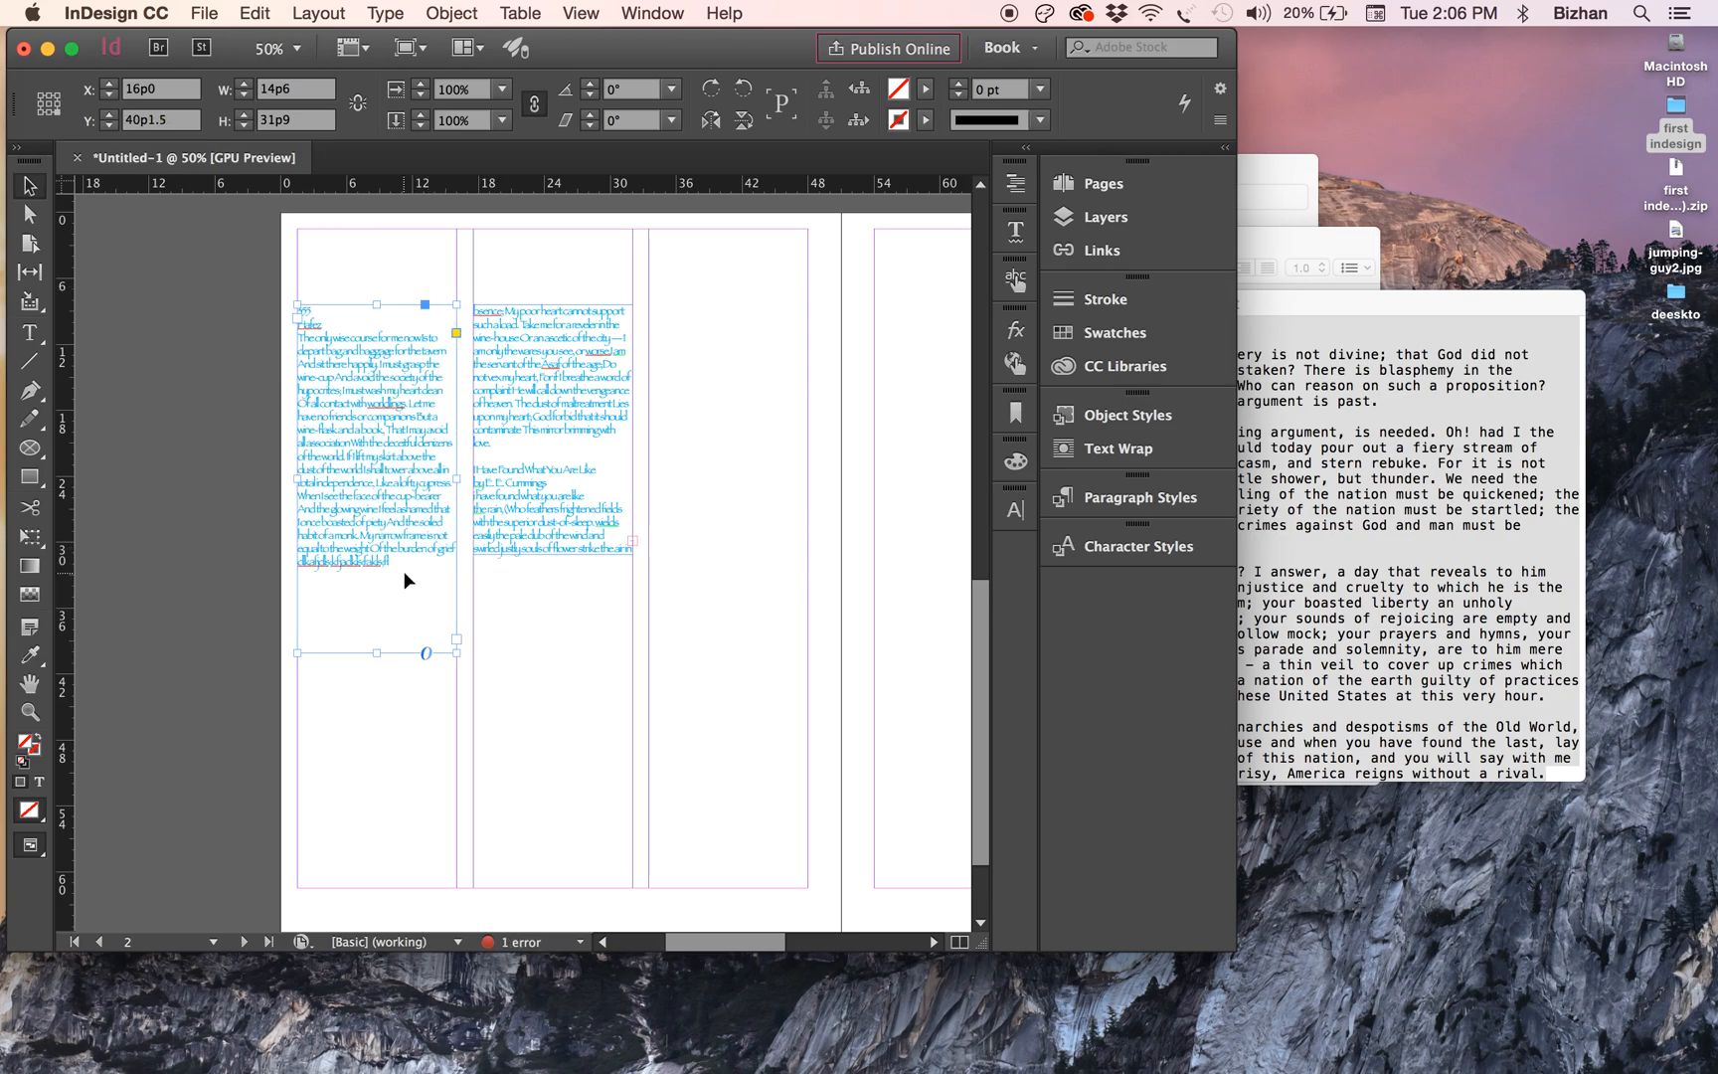
- Remove characters at the end of the first frame's text and insert "dlkafjdlskfjadlksfjaklsj;fl" at the start of the second frame
double_click(404, 572)
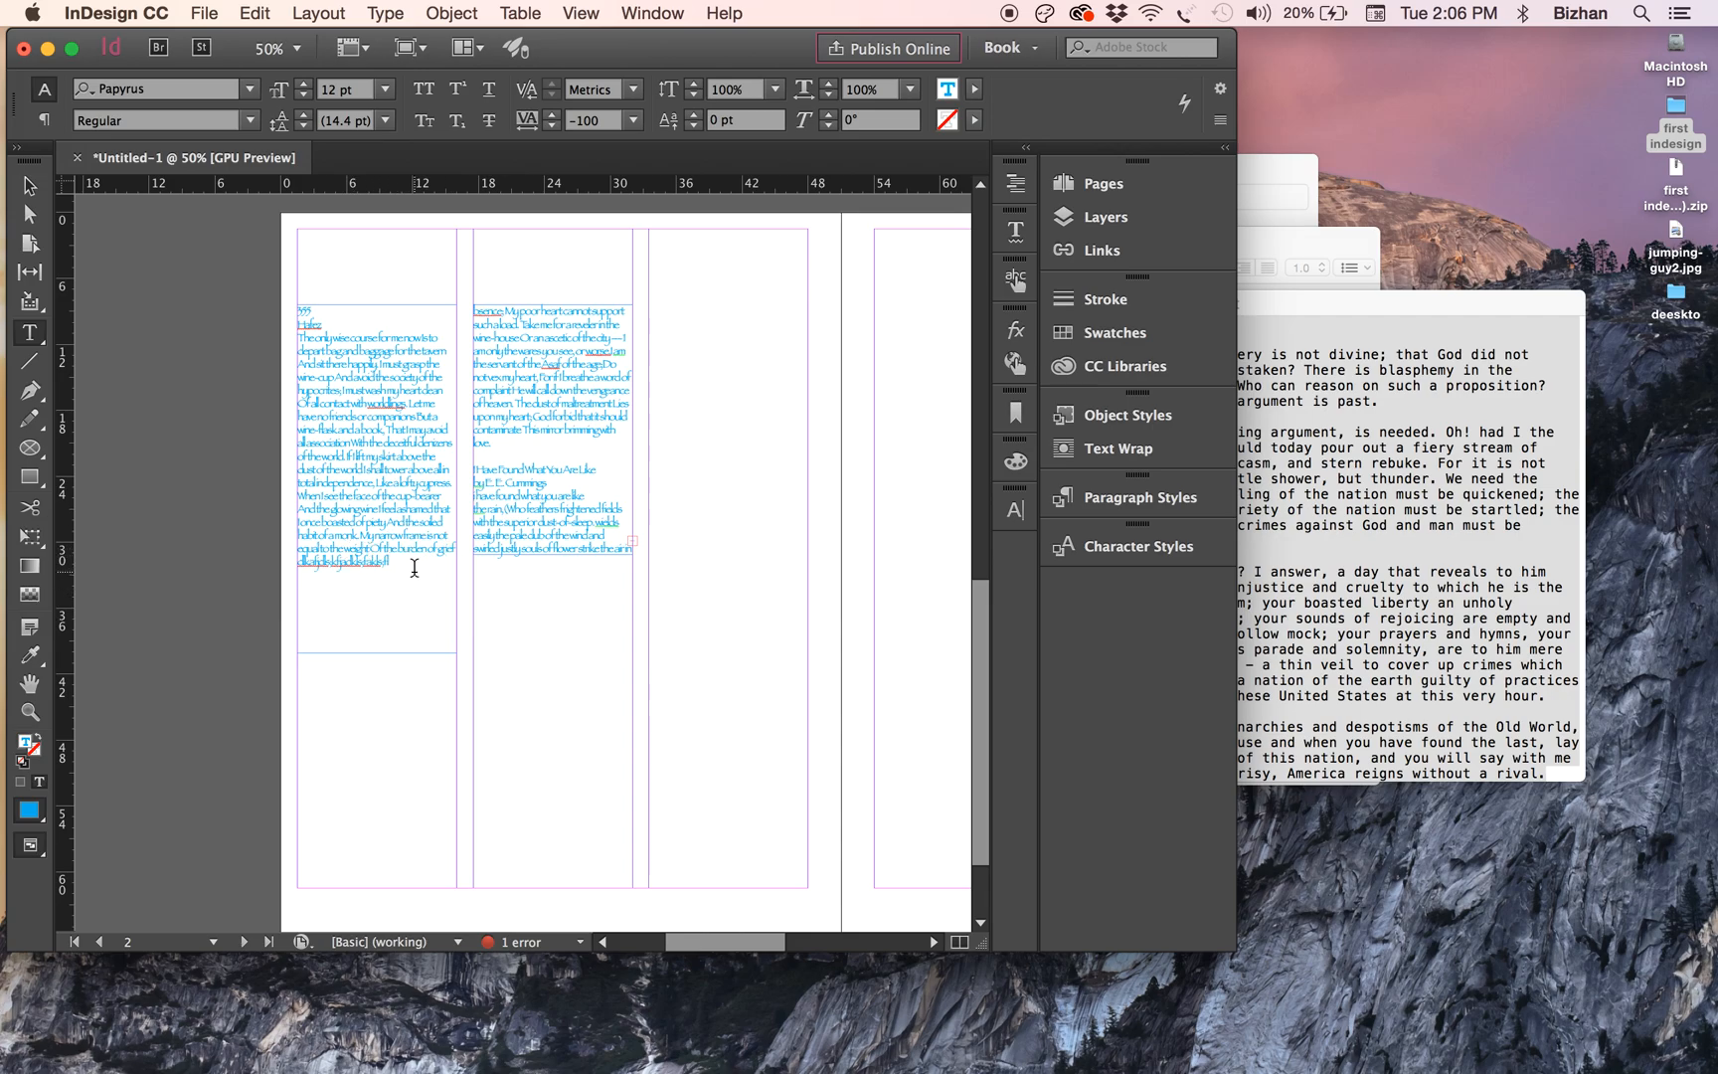
left_click_drag(306, 567, 298, 568)
key("BackSpace")
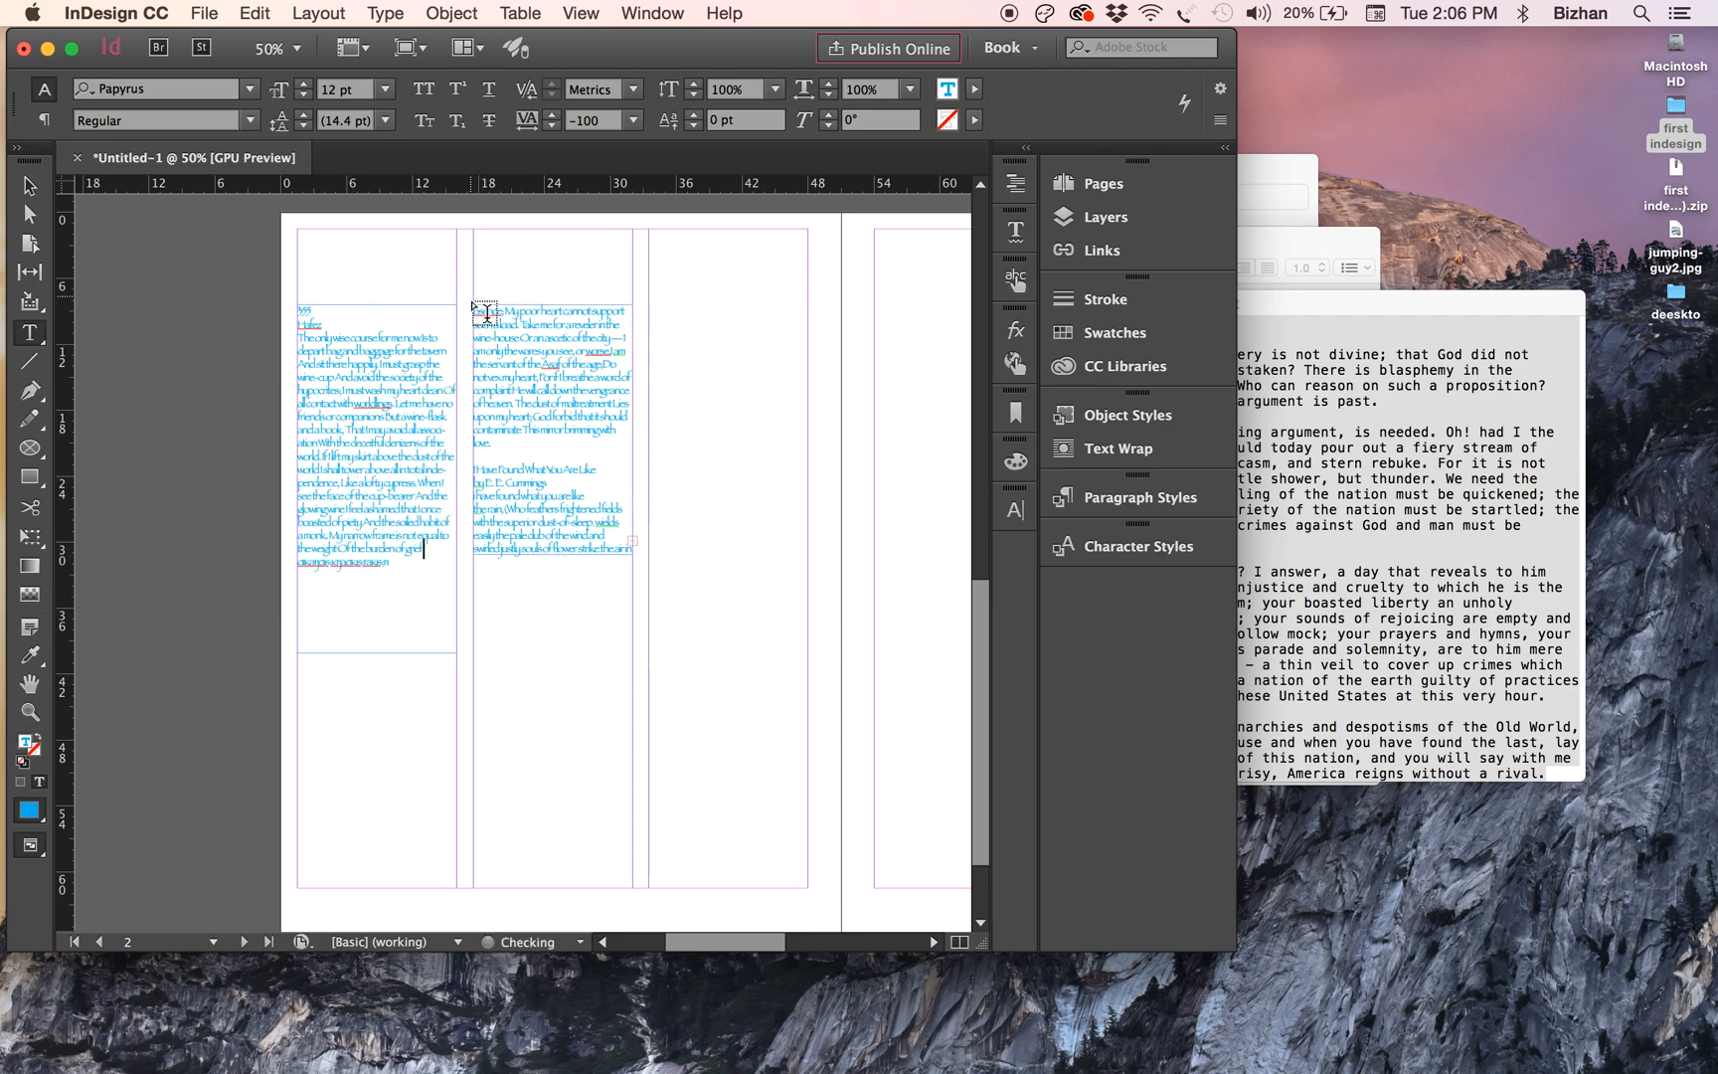
left_click(480, 314)
key("Left")
type("dlkafjdlskfjadlksfjaklsj;fl")
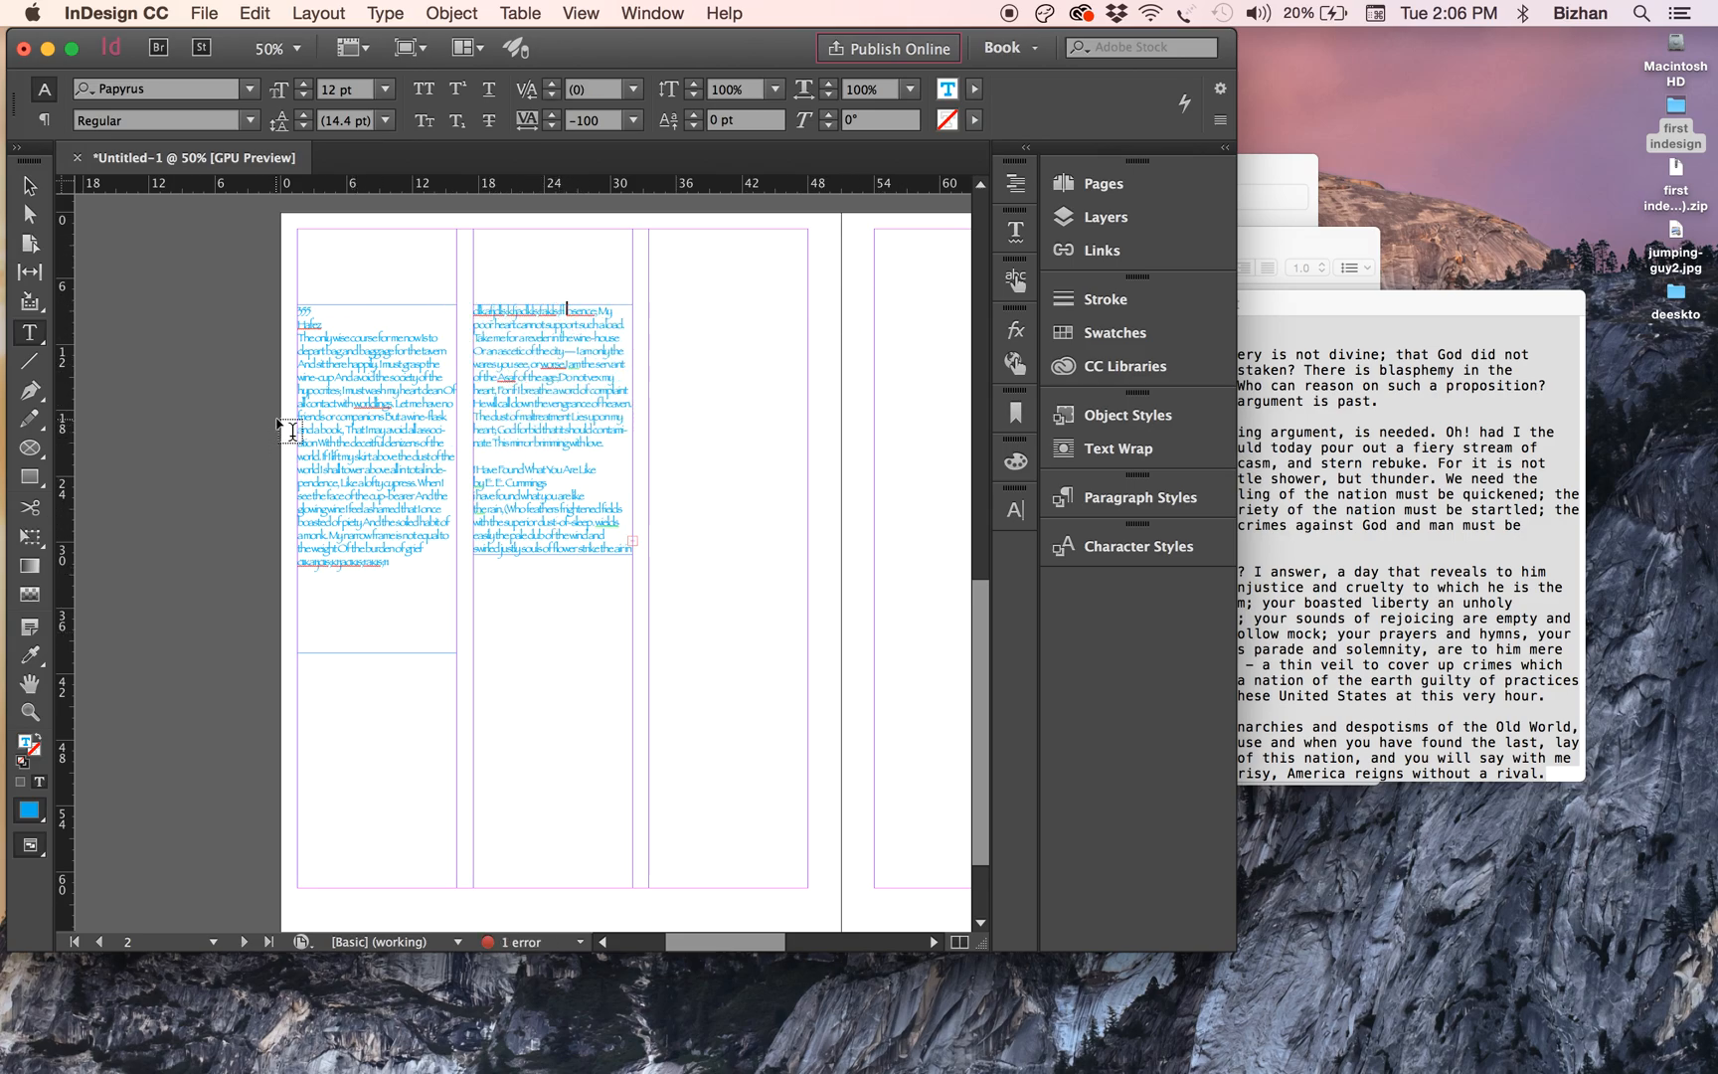
- Delete both text frames from page 2
left_click(29, 186)
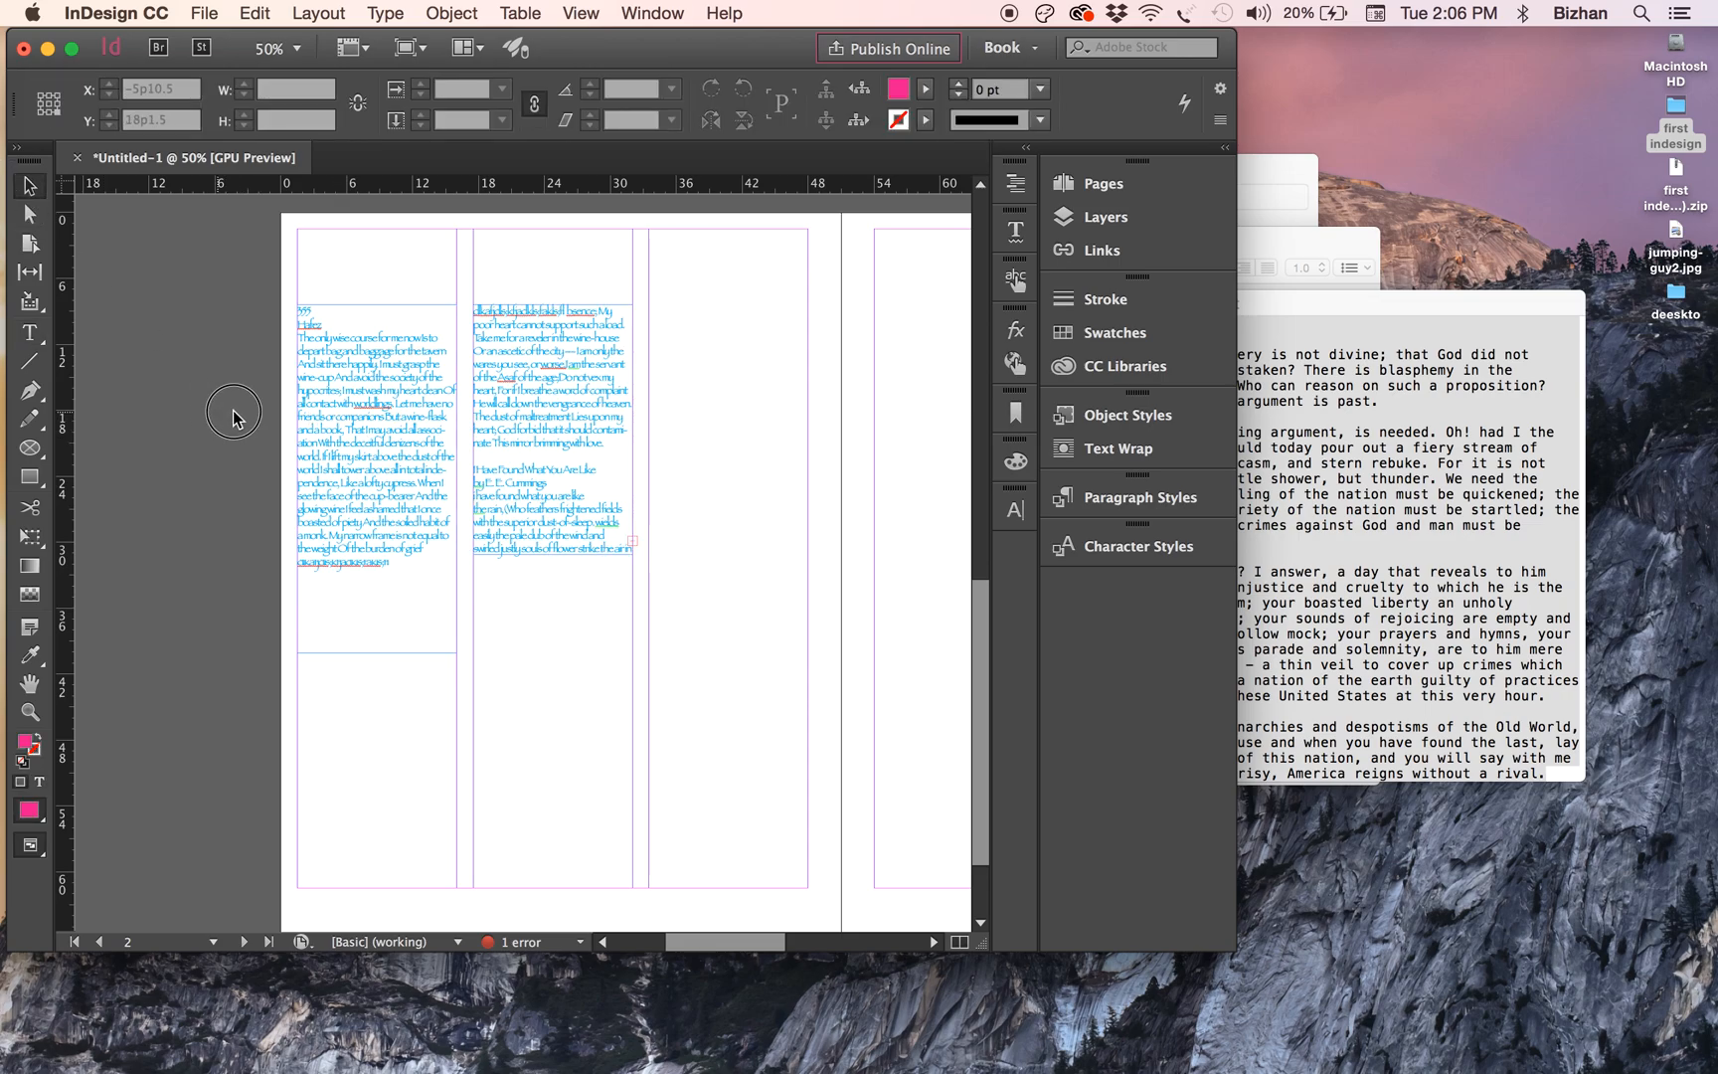
key("Delete")
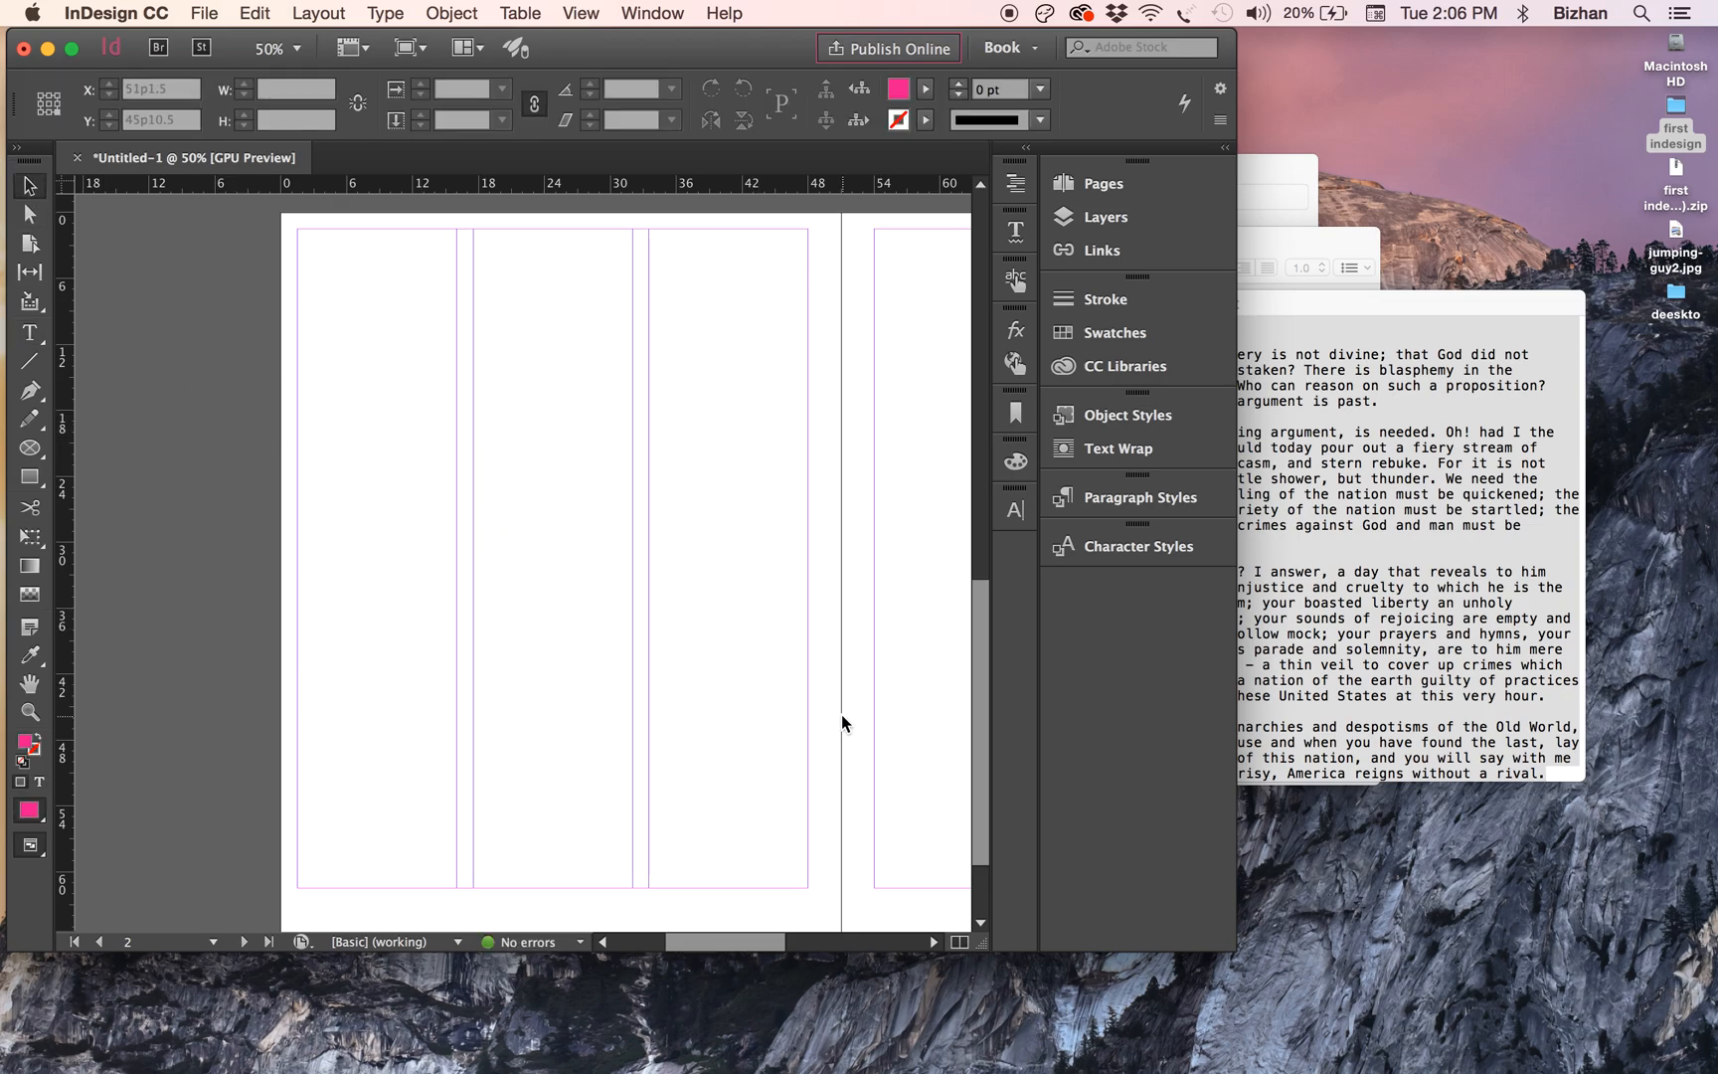
- Draw a 14p6 by 60p0 text frame filling the first column of page 2 and paste the clipboard text into it
scroll(801, 705, "right", 2)
key("super+minus")
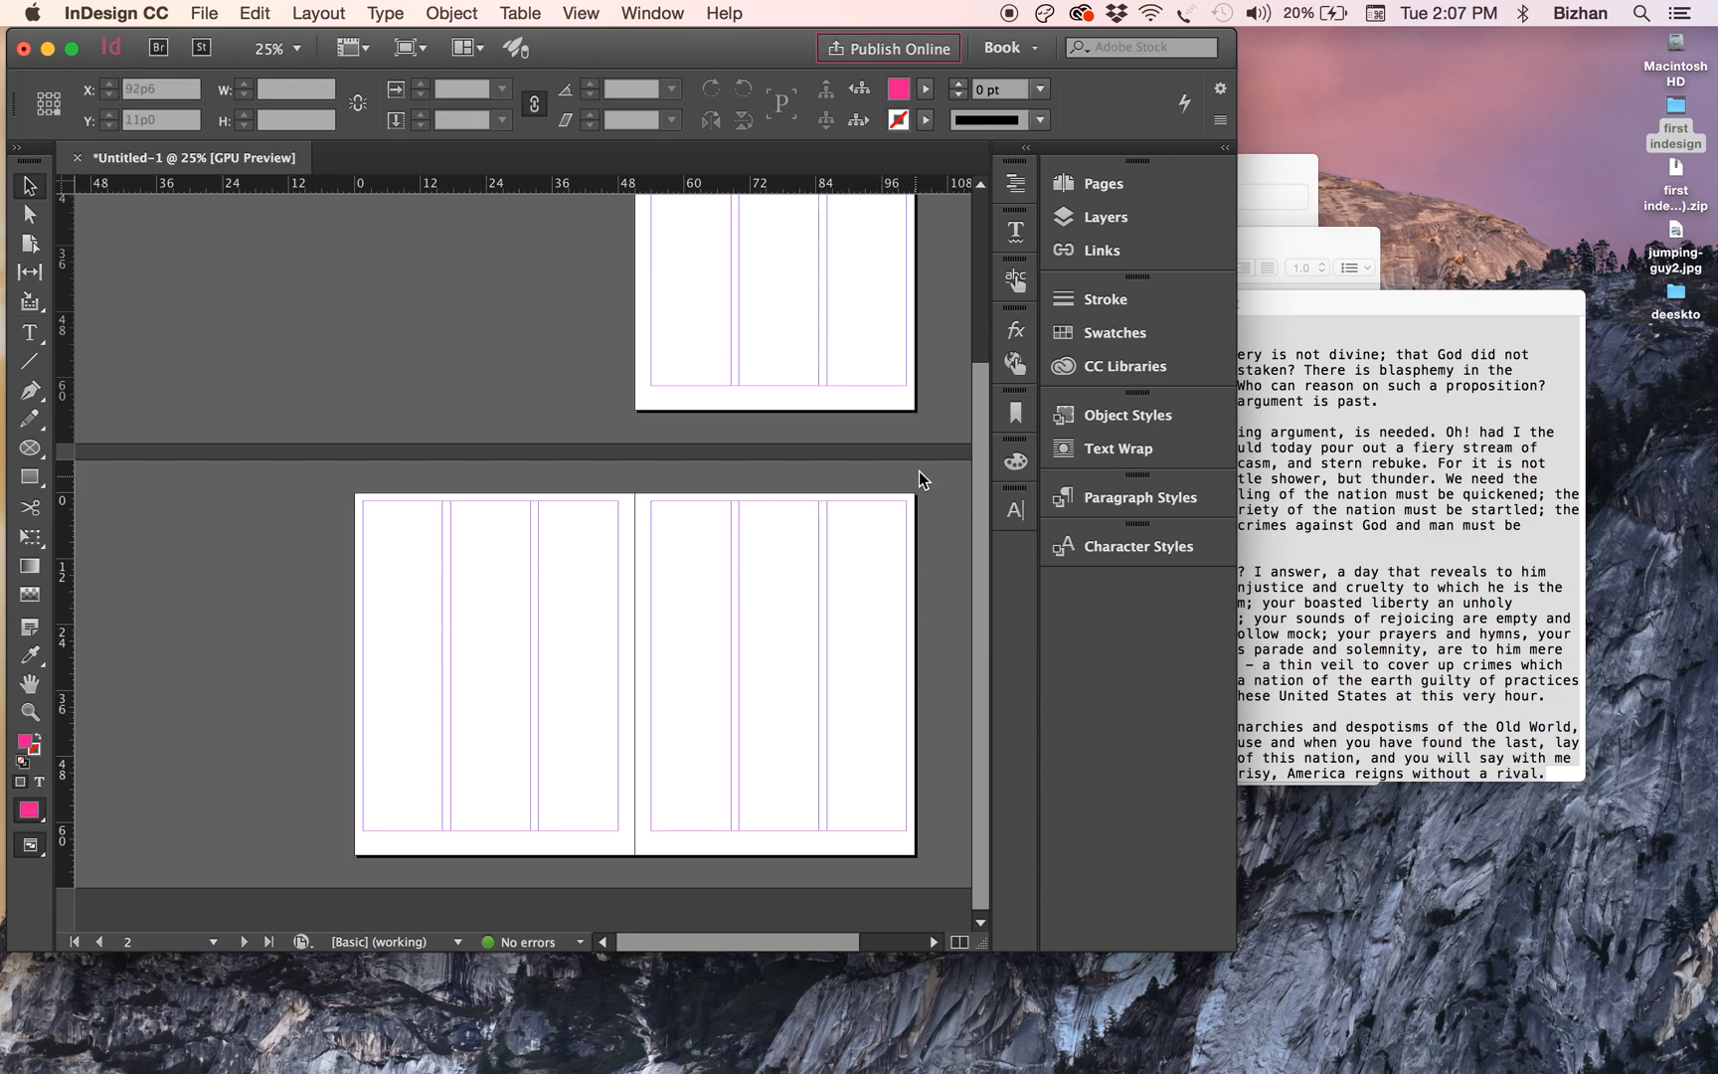
left_click(34, 335)
left_click_drag(375, 514, 444, 831)
key("super+v")
key("super+a")
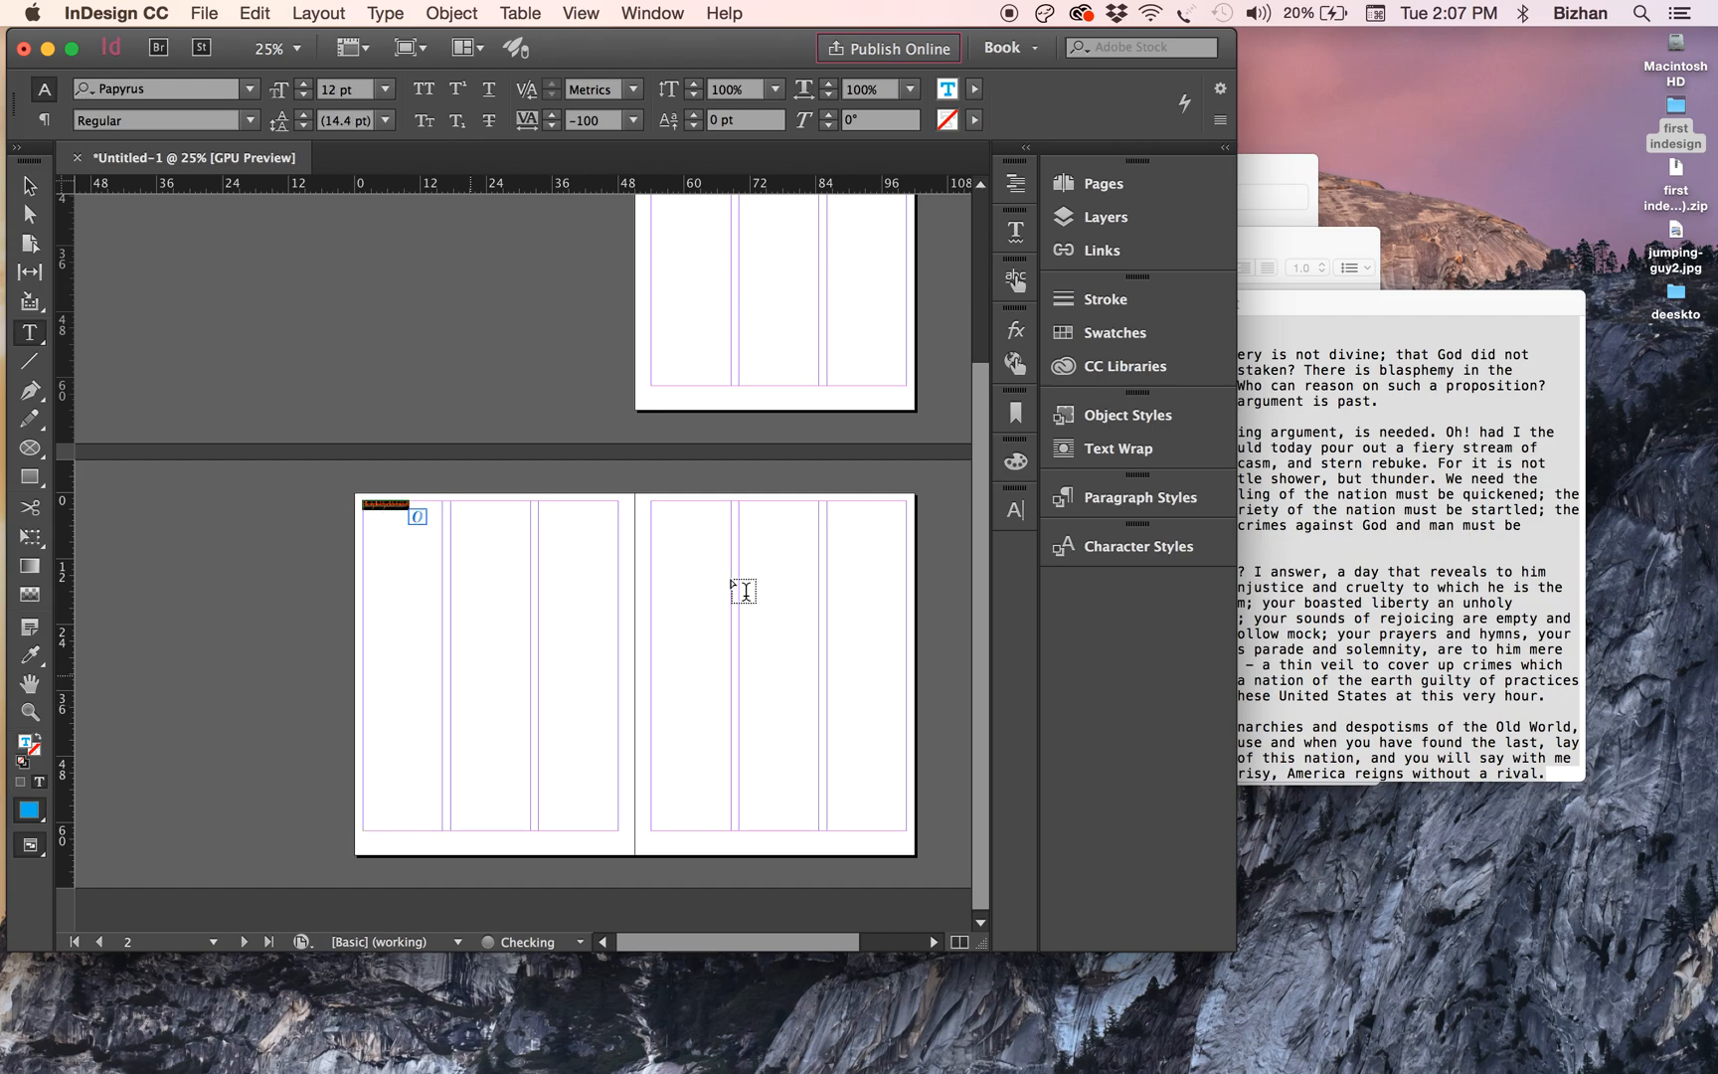
- Switch to TextEdit and copy the Frederick Douglas speech on slavery, through to the end of text.txt
left_click(1304, 515)
left_click(1304, 515)
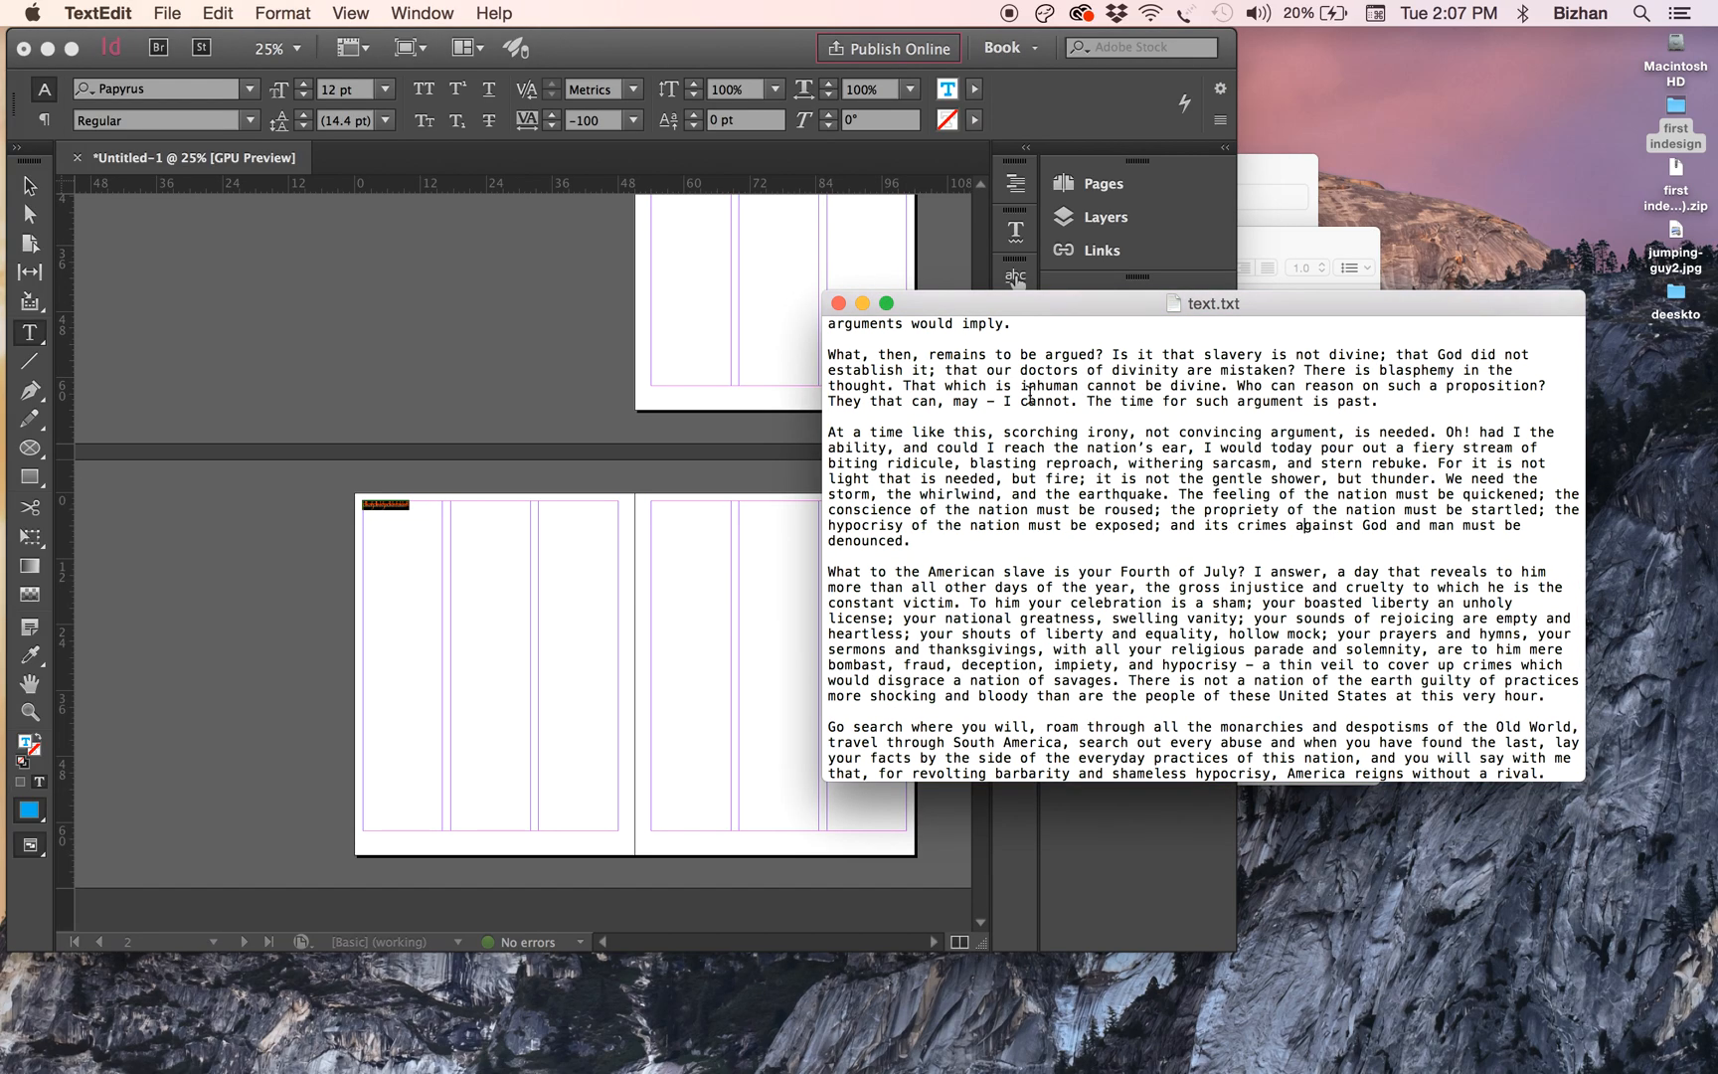
scroll(984, 382, "up", 15)
scroll(984, 382, "up", 15)
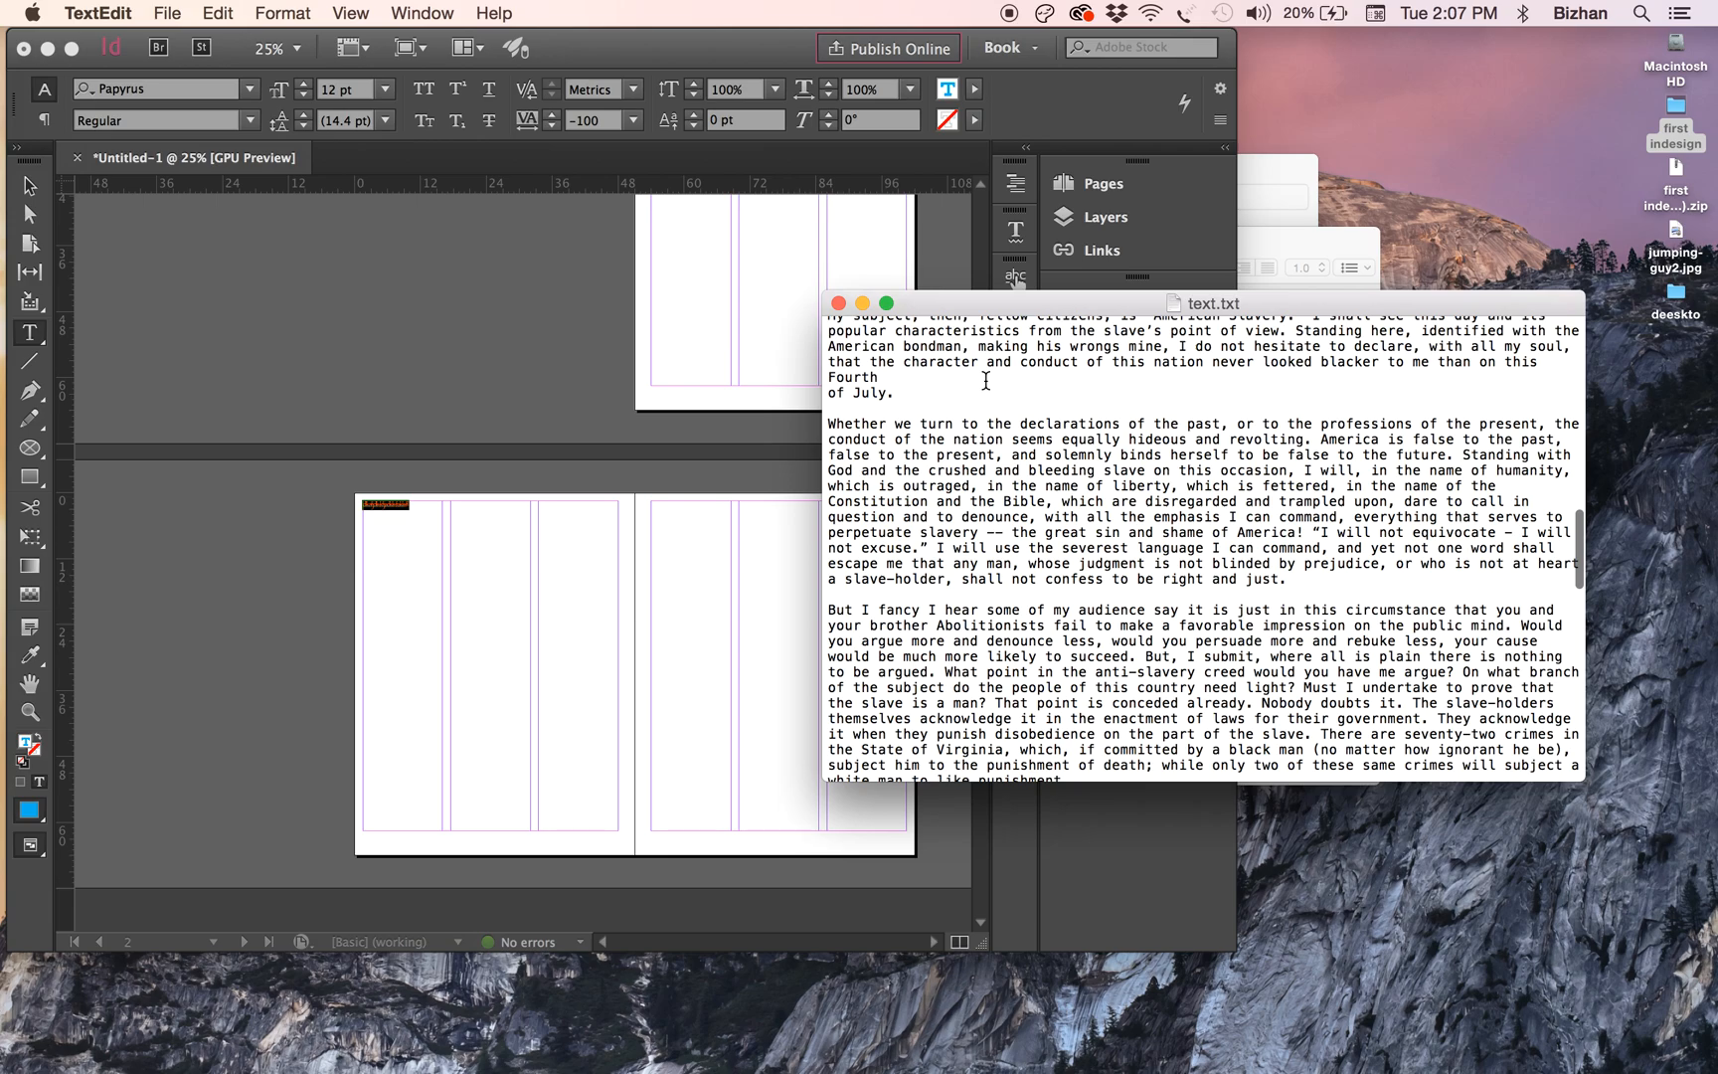
scroll(984, 382, "up", 15)
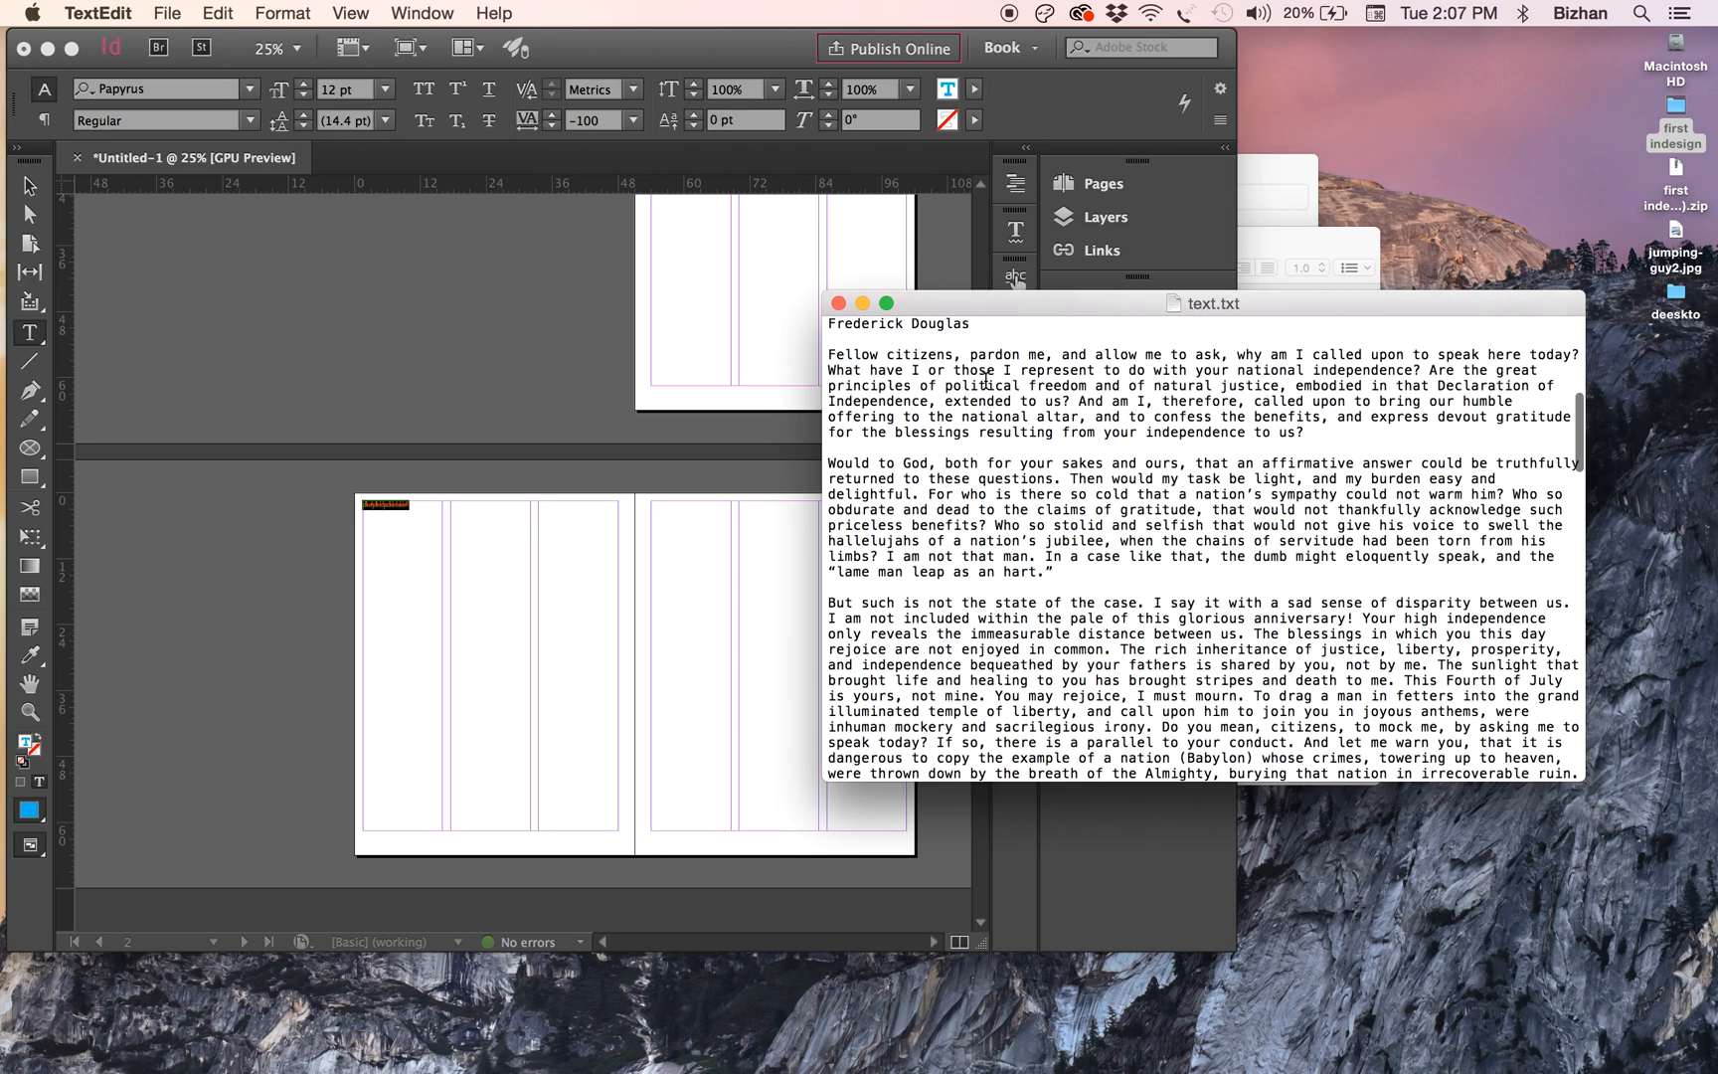
left_click_drag(833, 599, 1123, 980)
- Switch back to InDesign and replace the first-column frame's contents on page 2 with the copied speech
left_click(143, 502)
left_click(417, 516)
key("super+a")
key("super+v")
key("Escape")
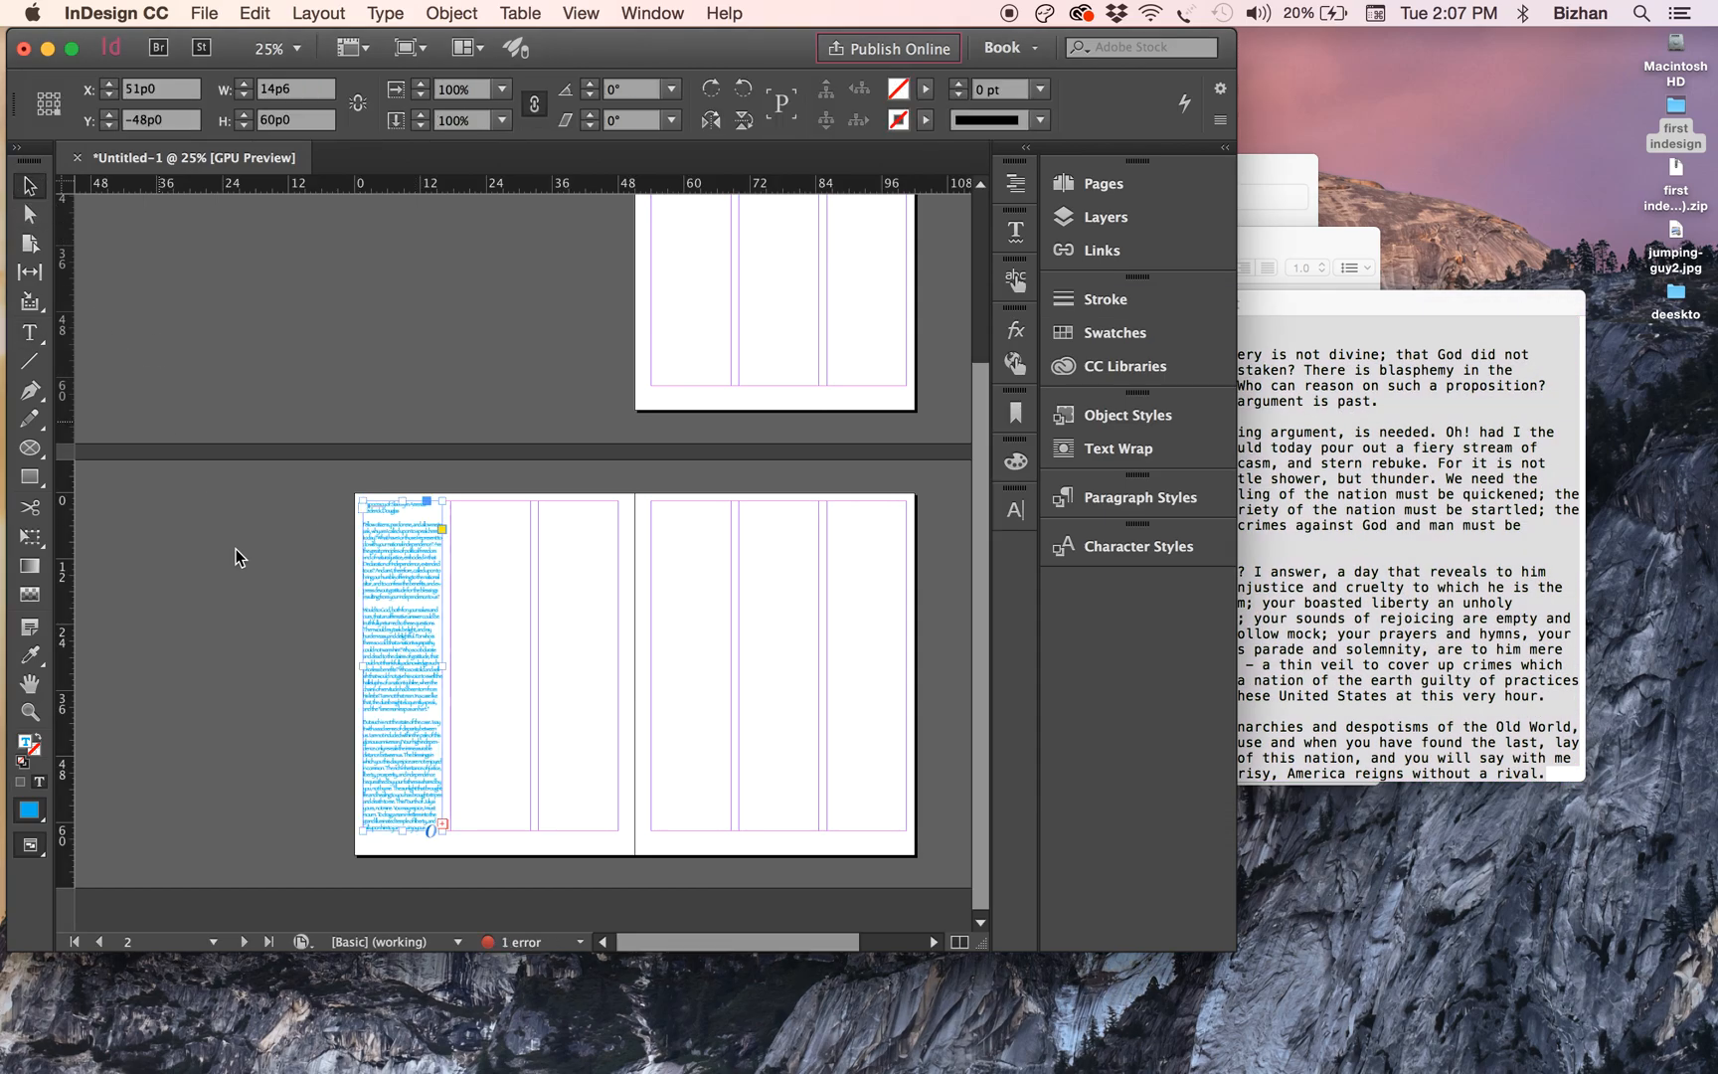
left_click(236, 550)
key("super+=")
key("super+=")
scroll(244, 602, "down", 4)
scroll(245, 602, "left", 3)
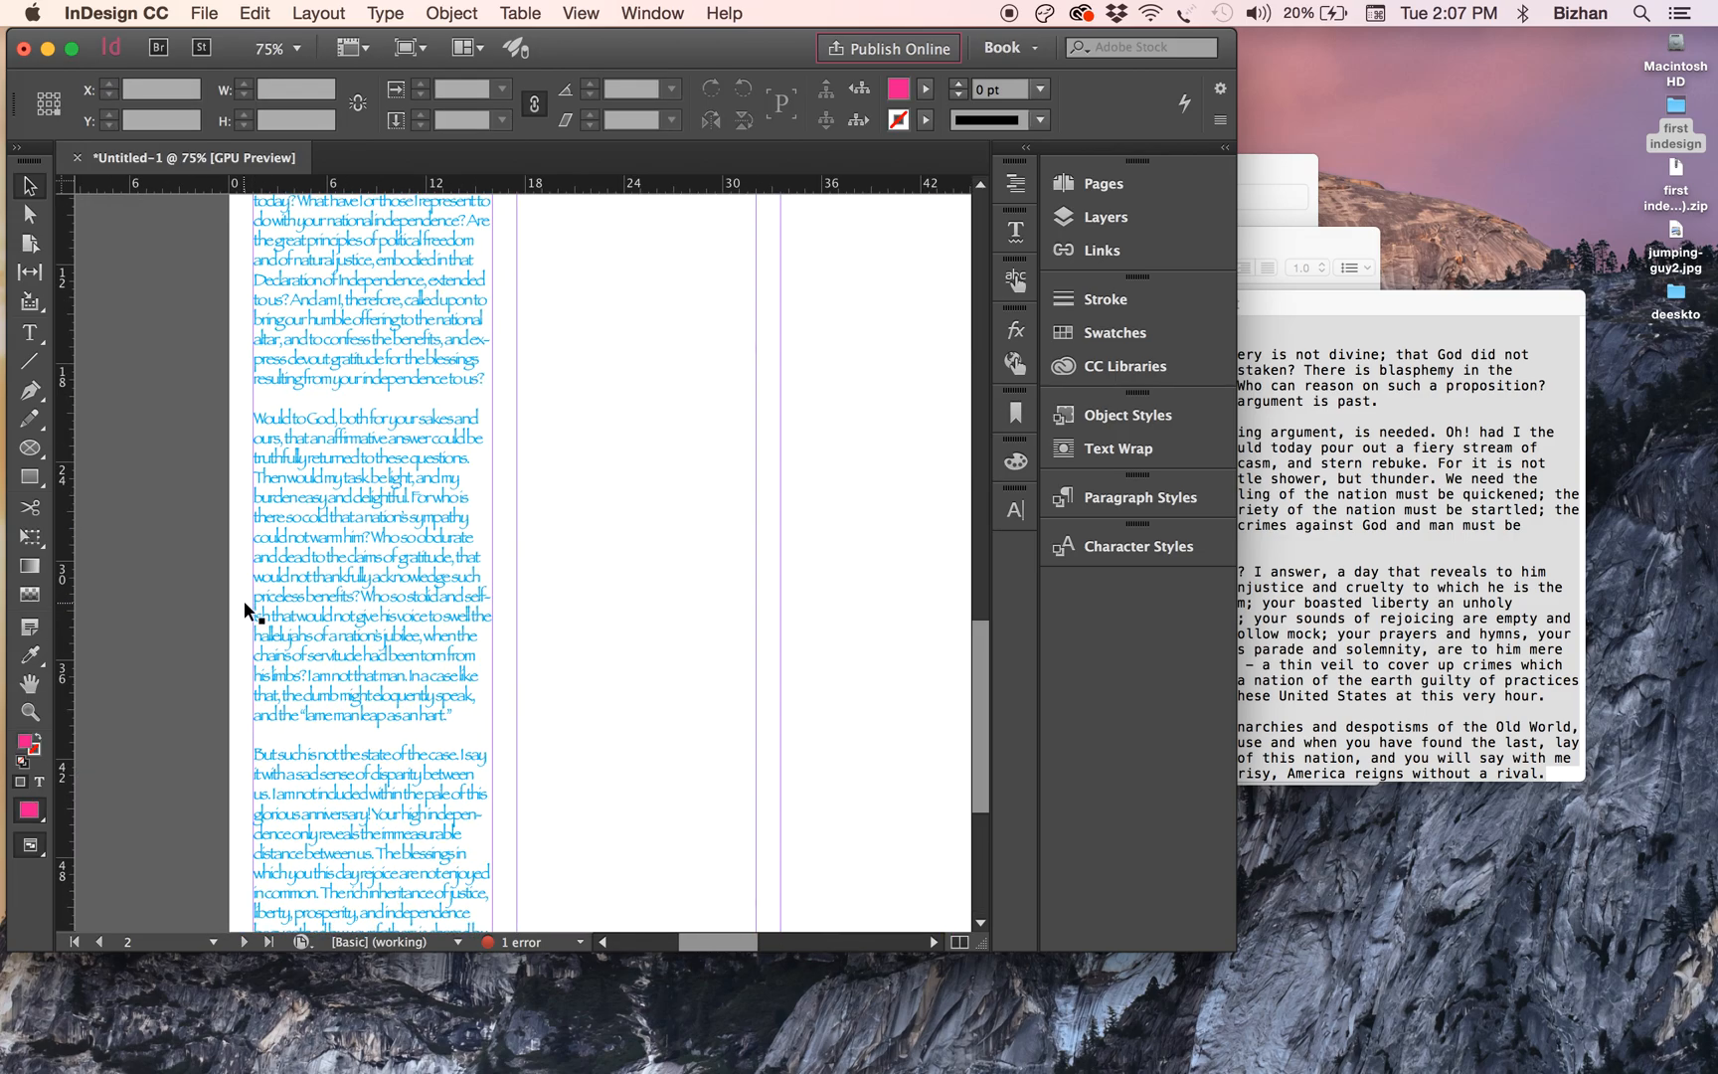
key("super+minus")
left_click(391, 661)
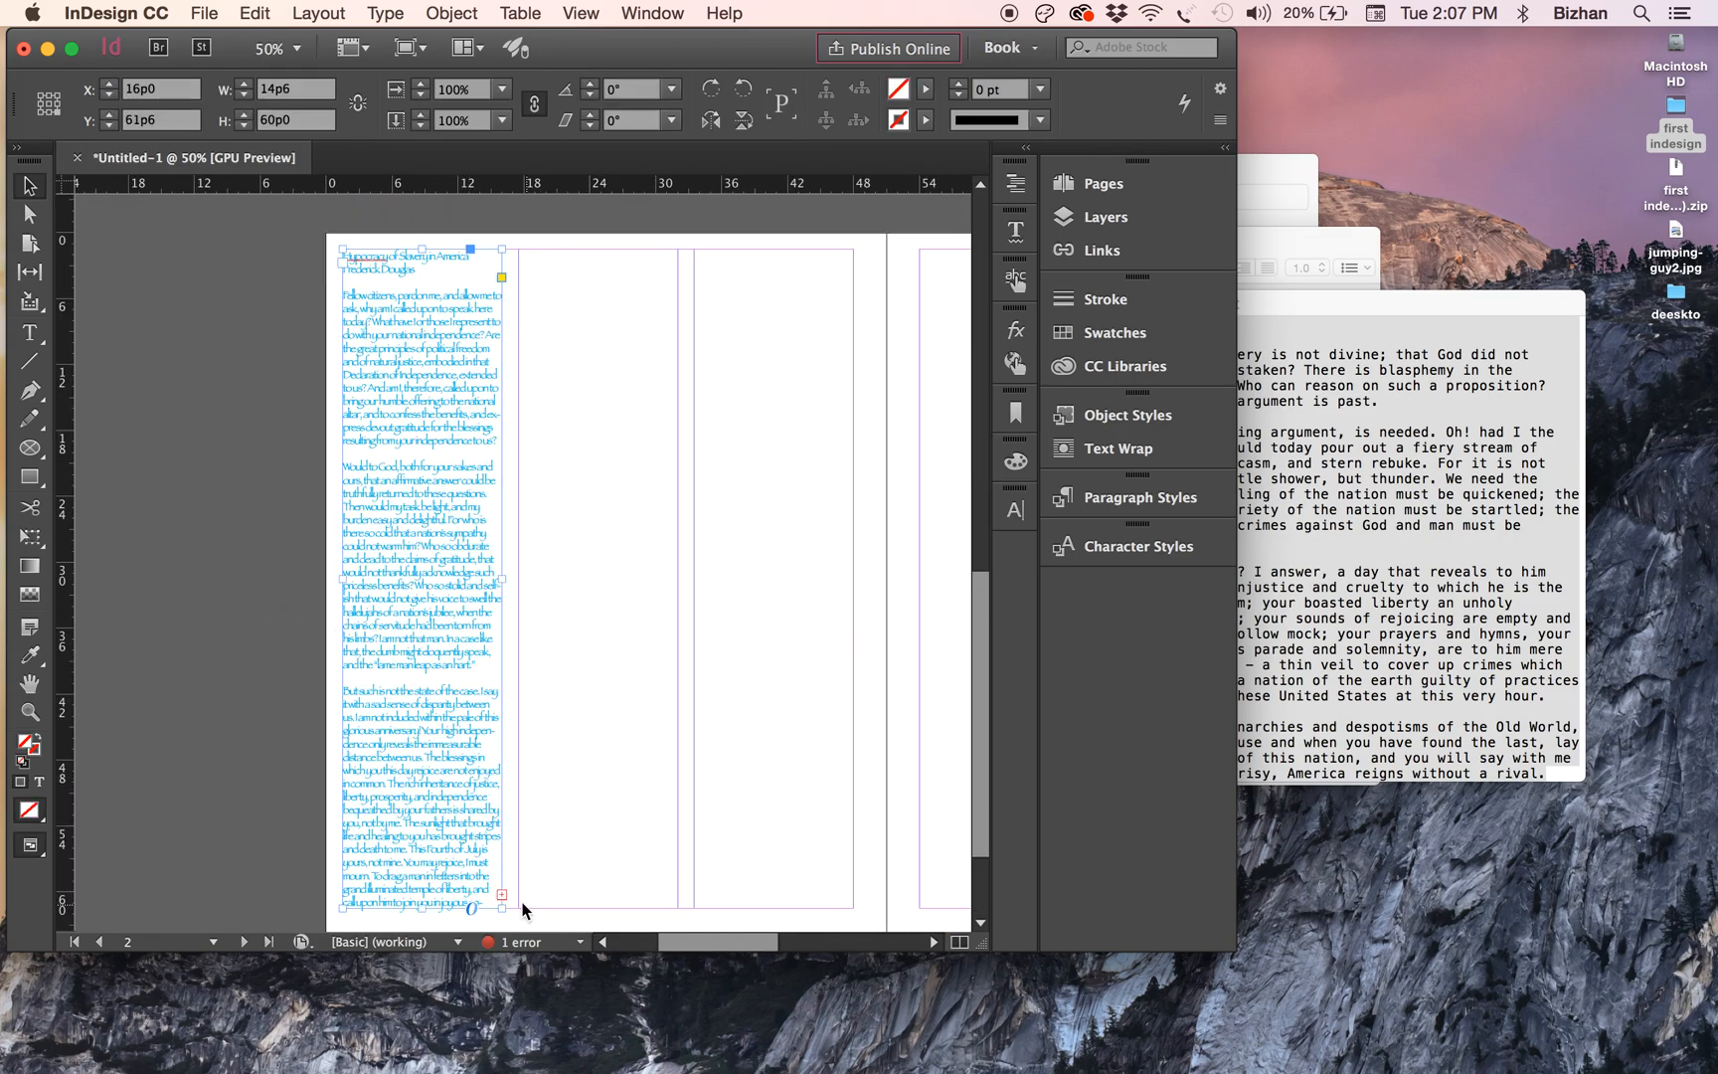
- Add two pages to the end of the document
left_click(1118, 183)
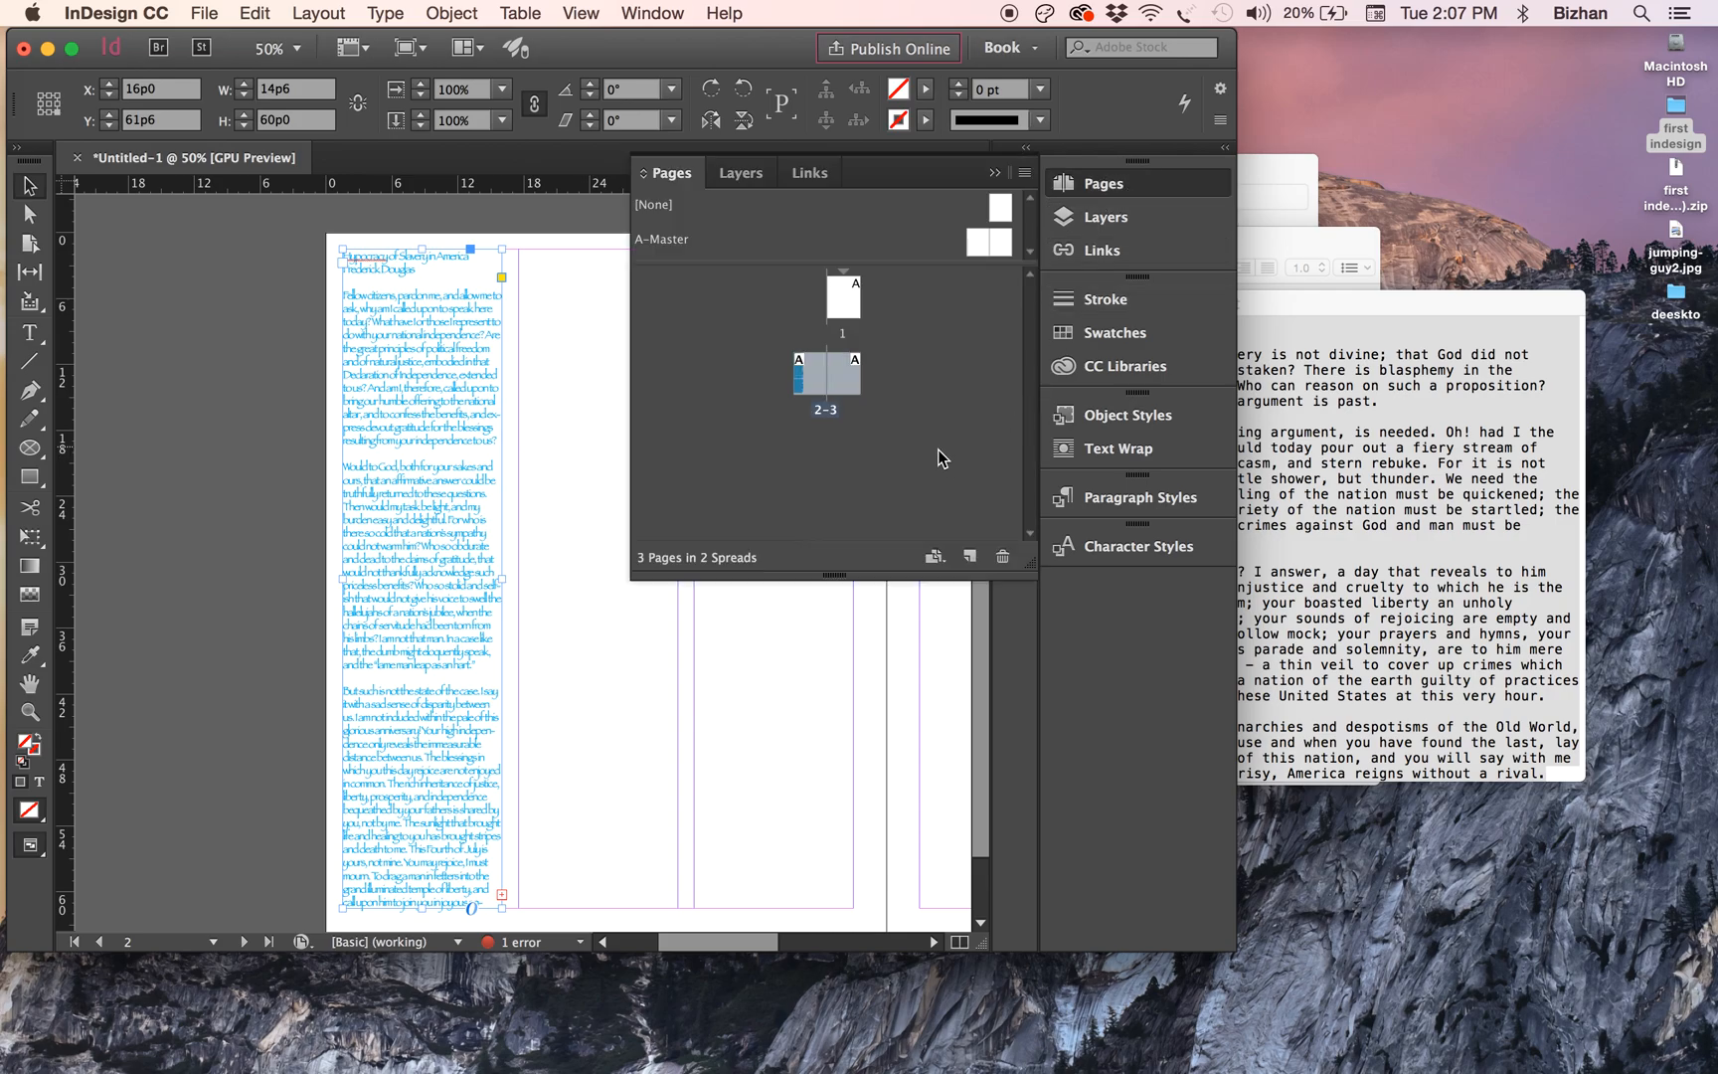
left_click(975, 558)
left_click(974, 559)
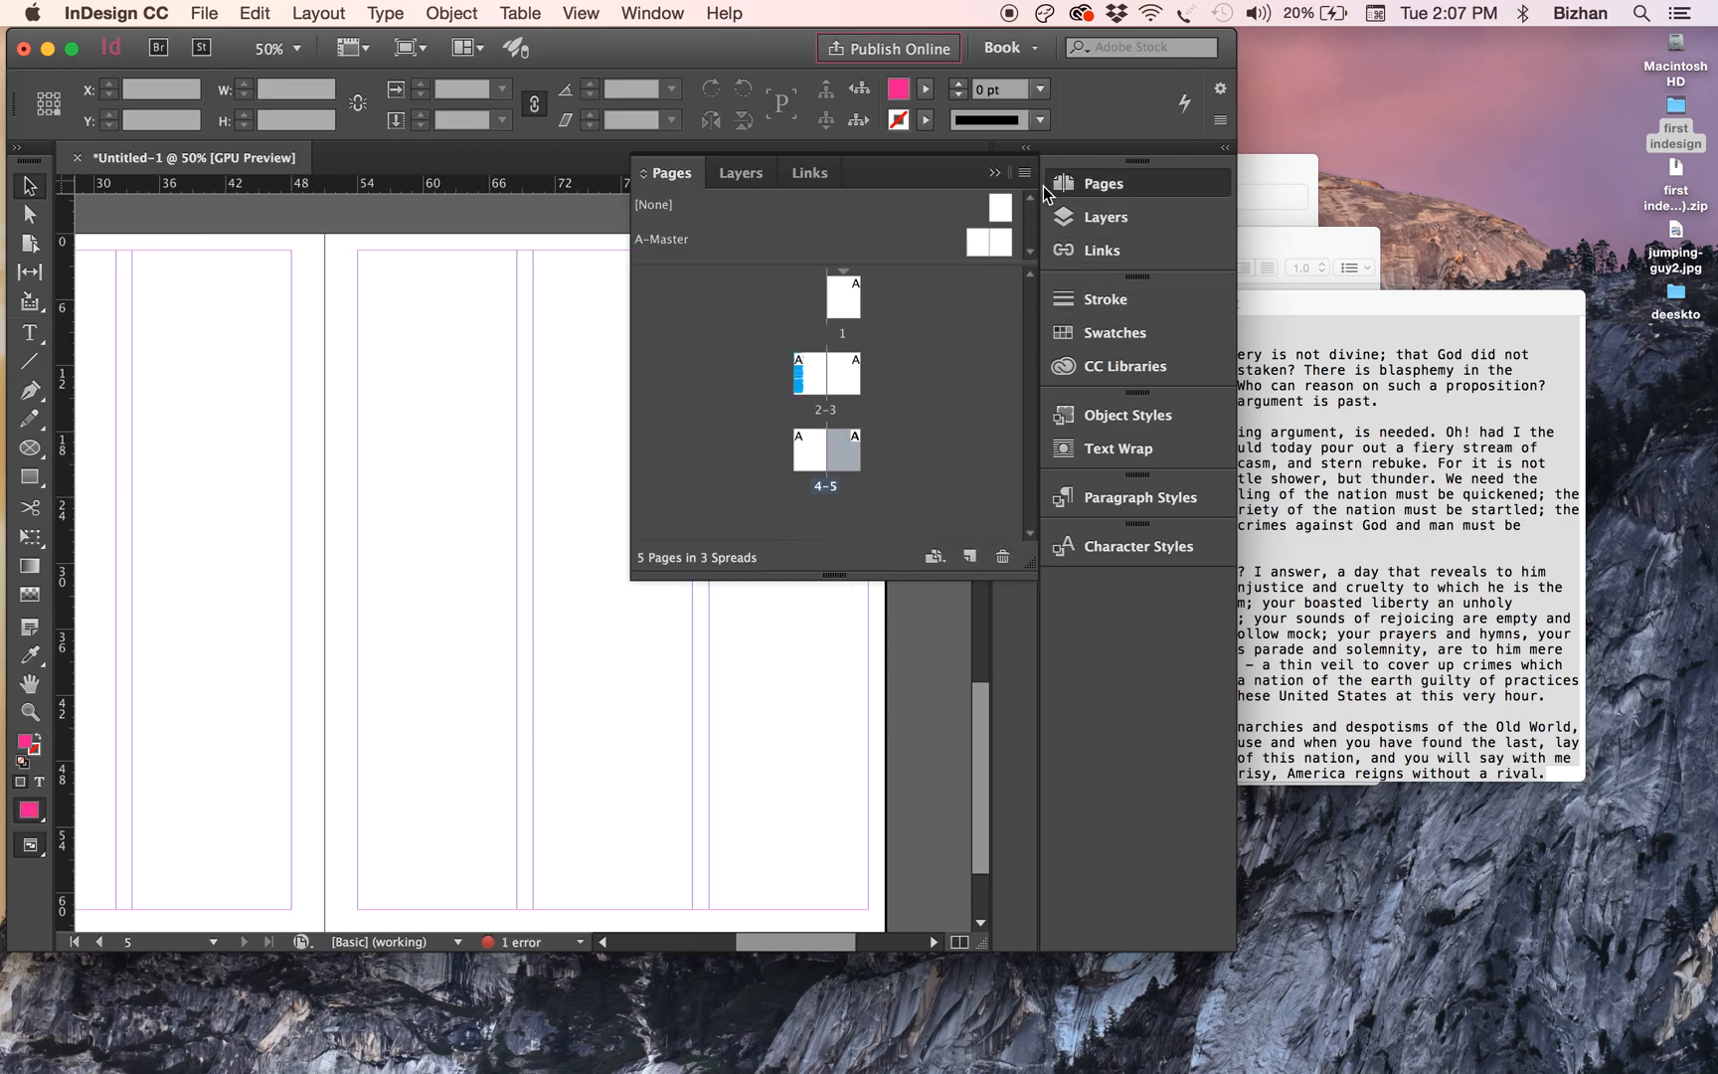
left_click(994, 175)
- Thread the first column's overset text into a new frame filling the second column of page 2
scroll(716, 537, "left", 10)
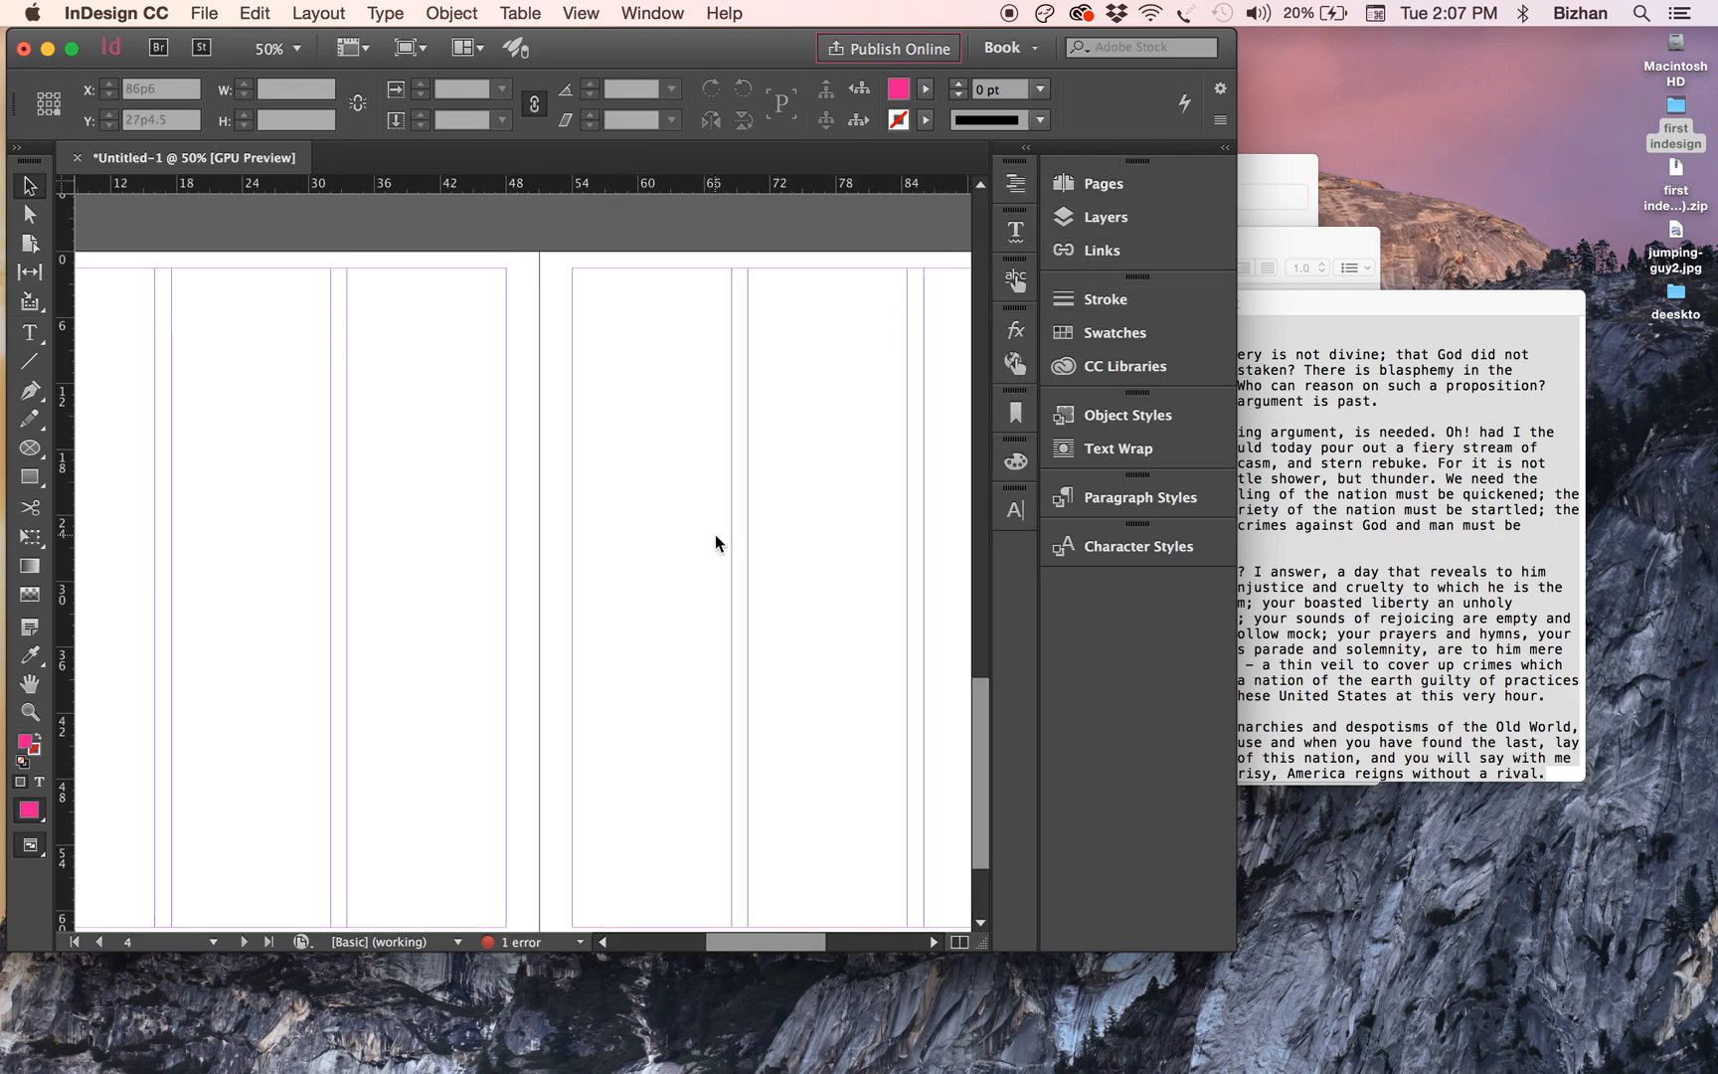
scroll(716, 535, "up", 10)
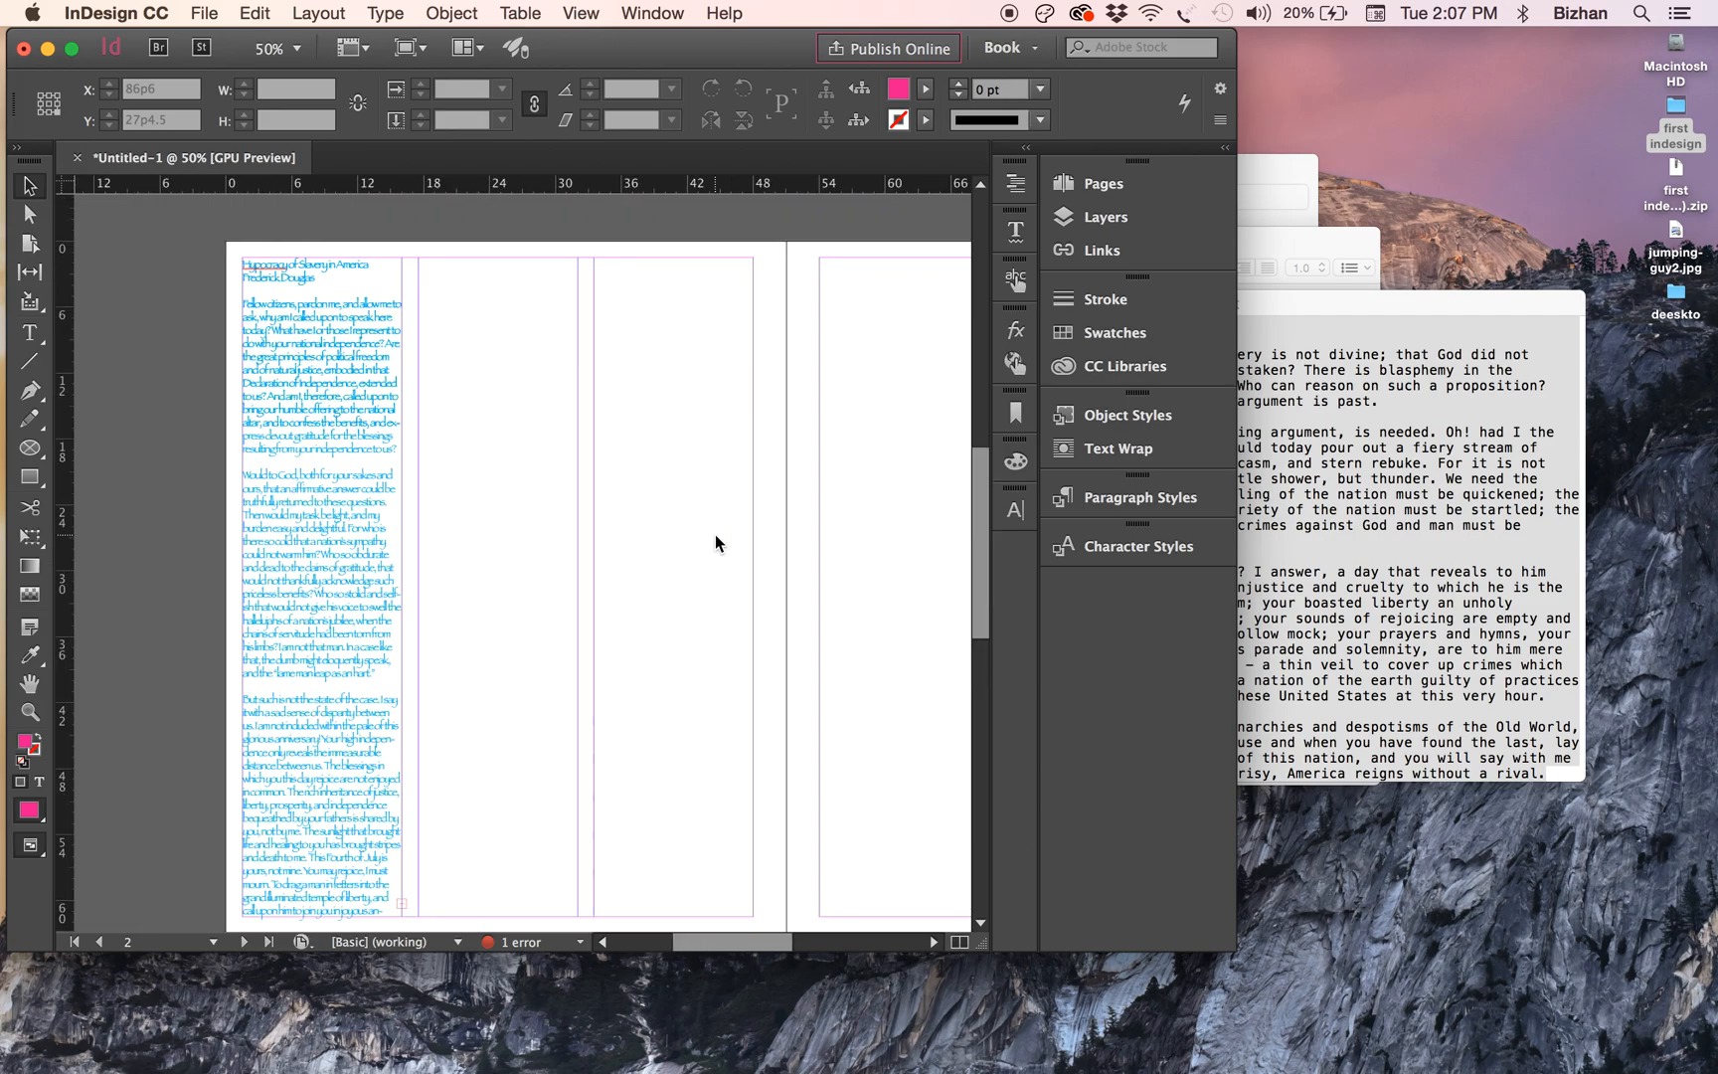
left_click(282, 333)
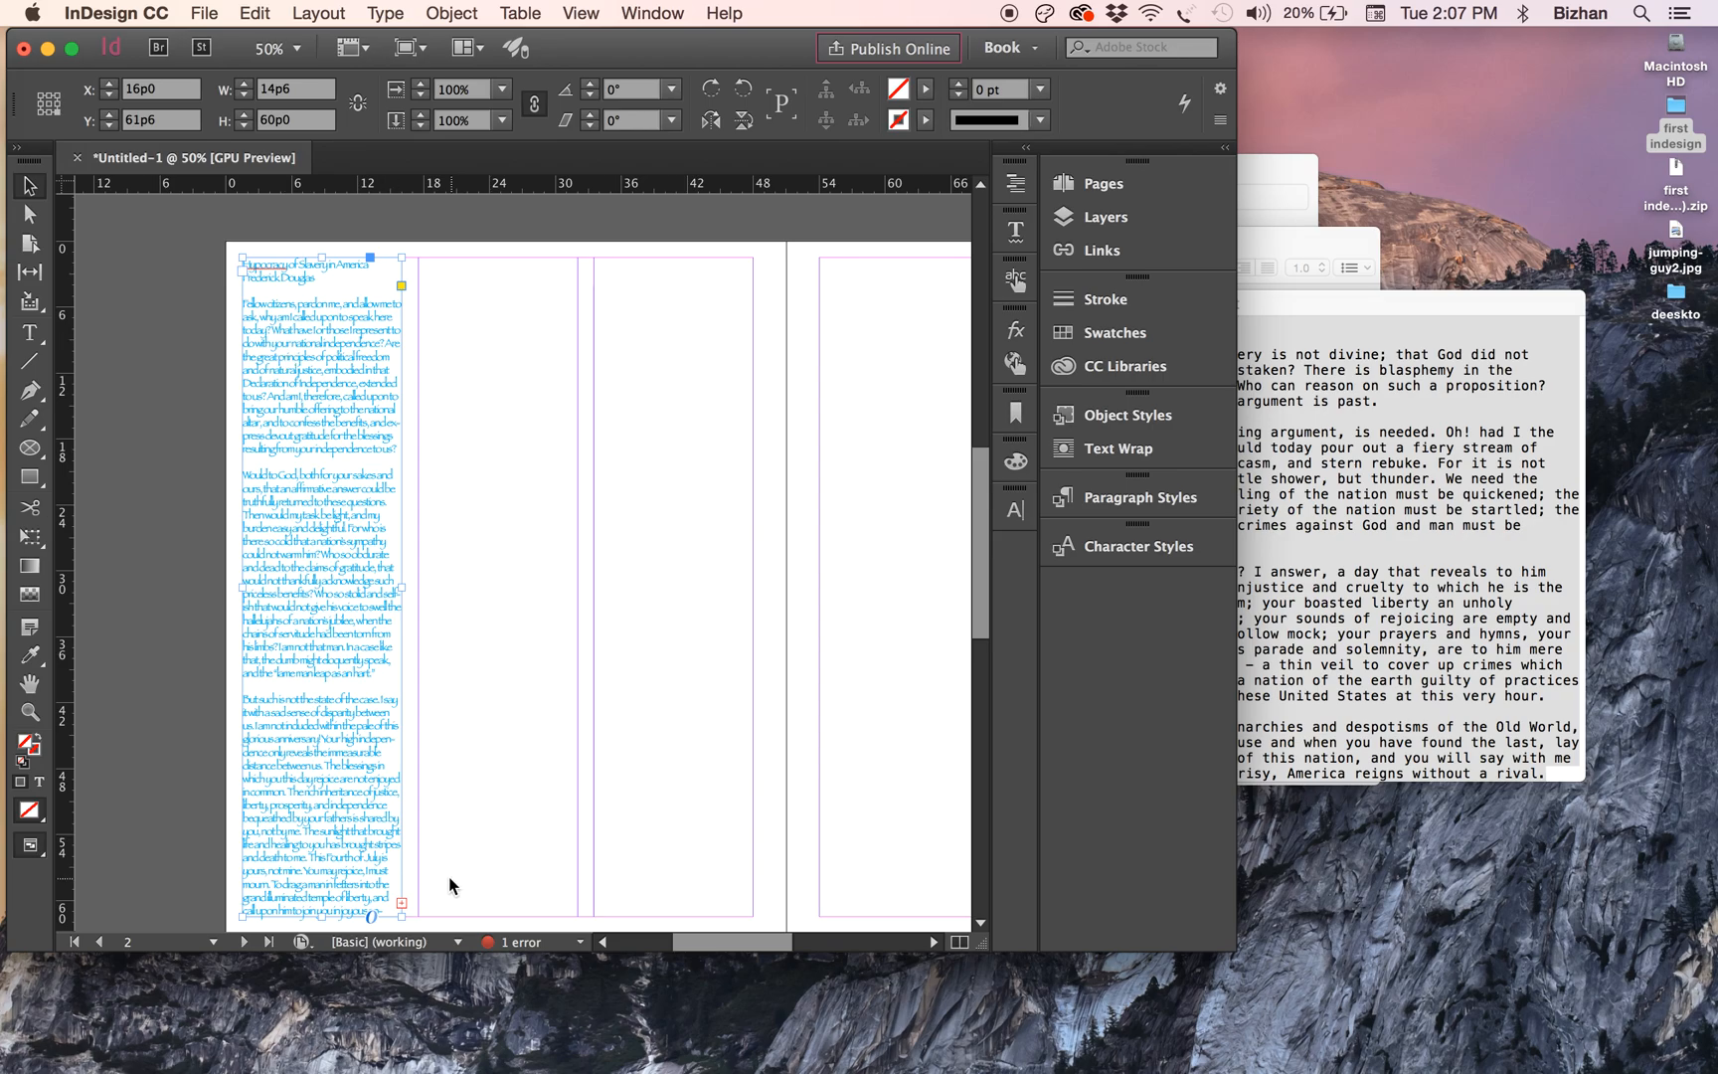
left_click(402, 905)
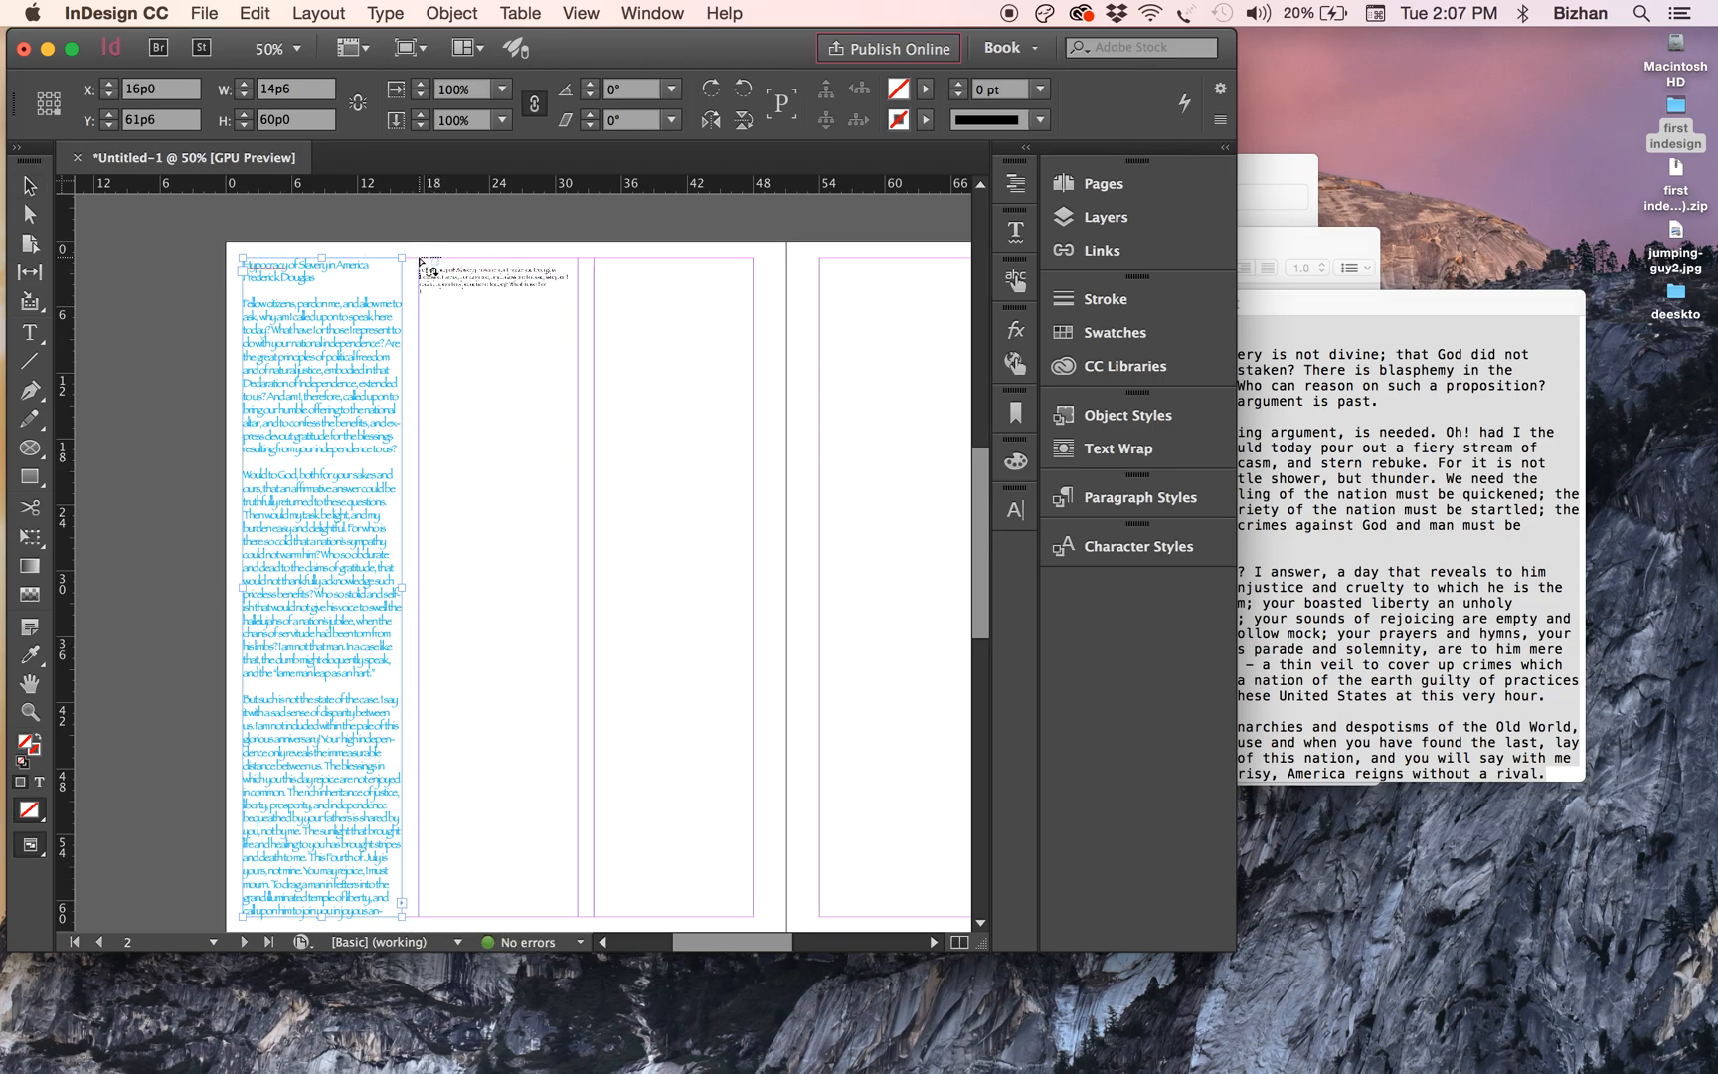
left_click(420, 261)
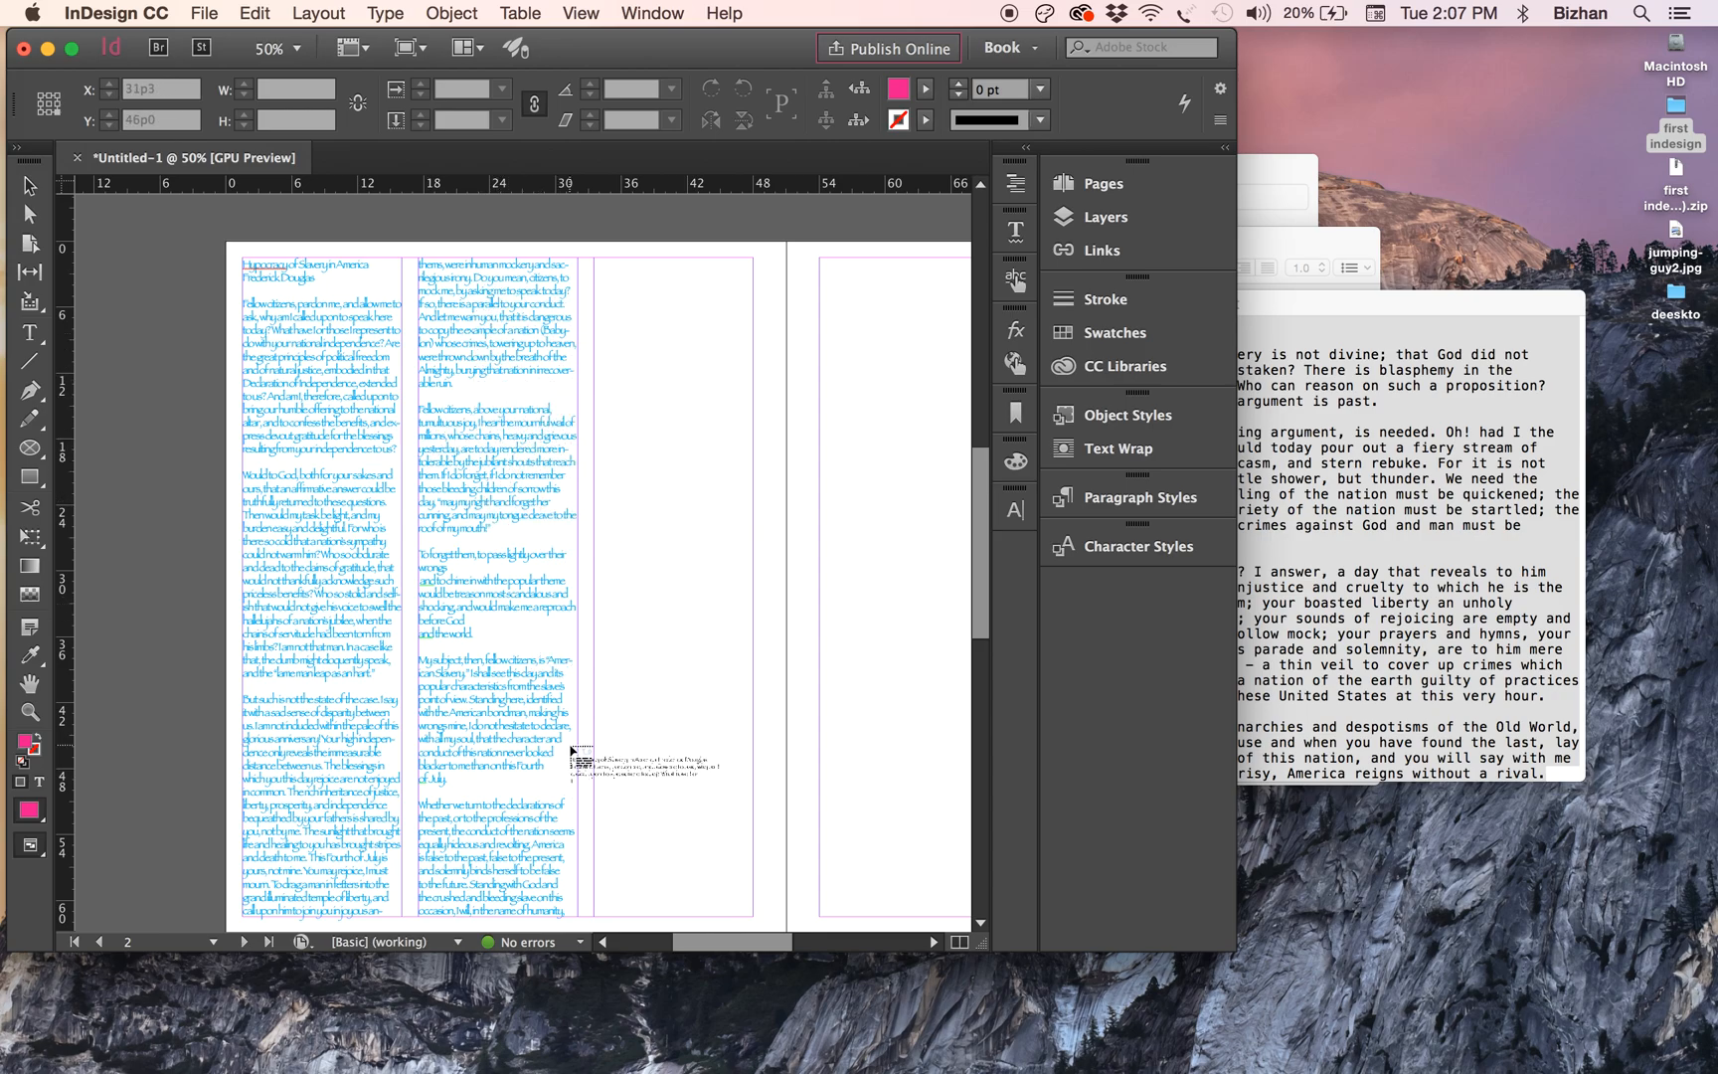
- Autoflow the second column's overset text from the third column of page 2 through page 3, and select the last threaded frame
left_click(546, 669)
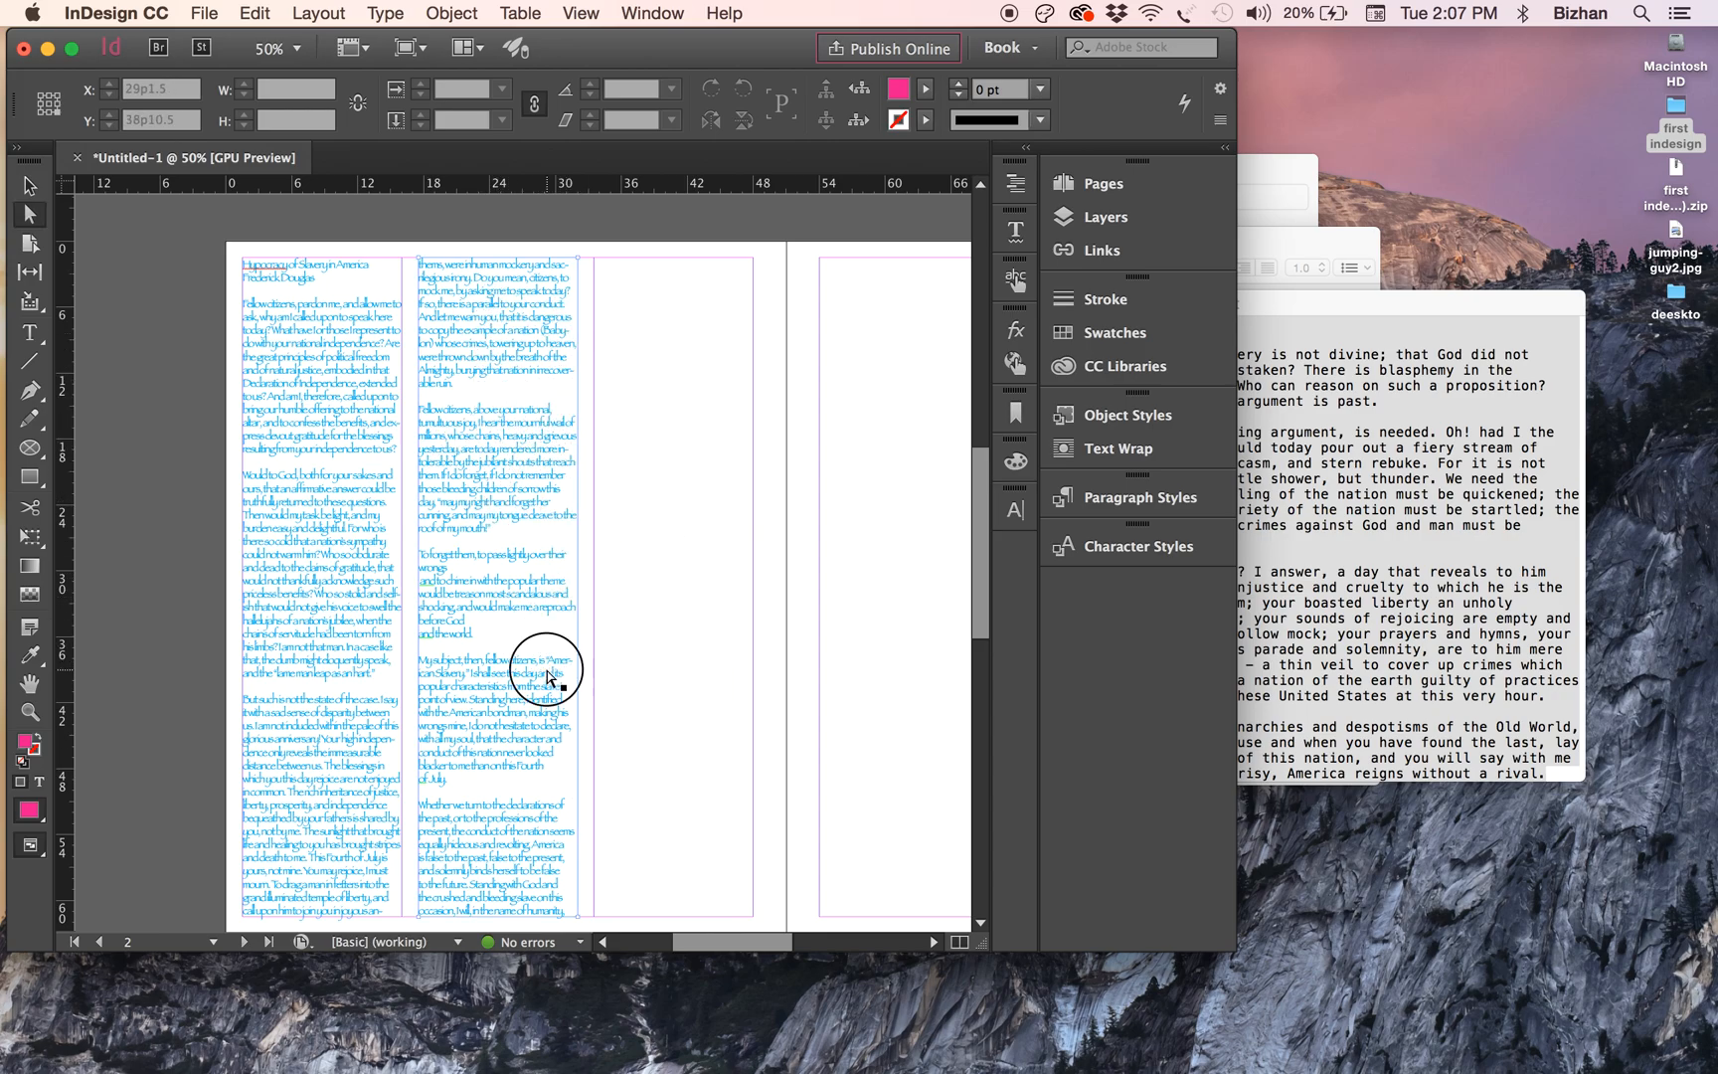
key("t")
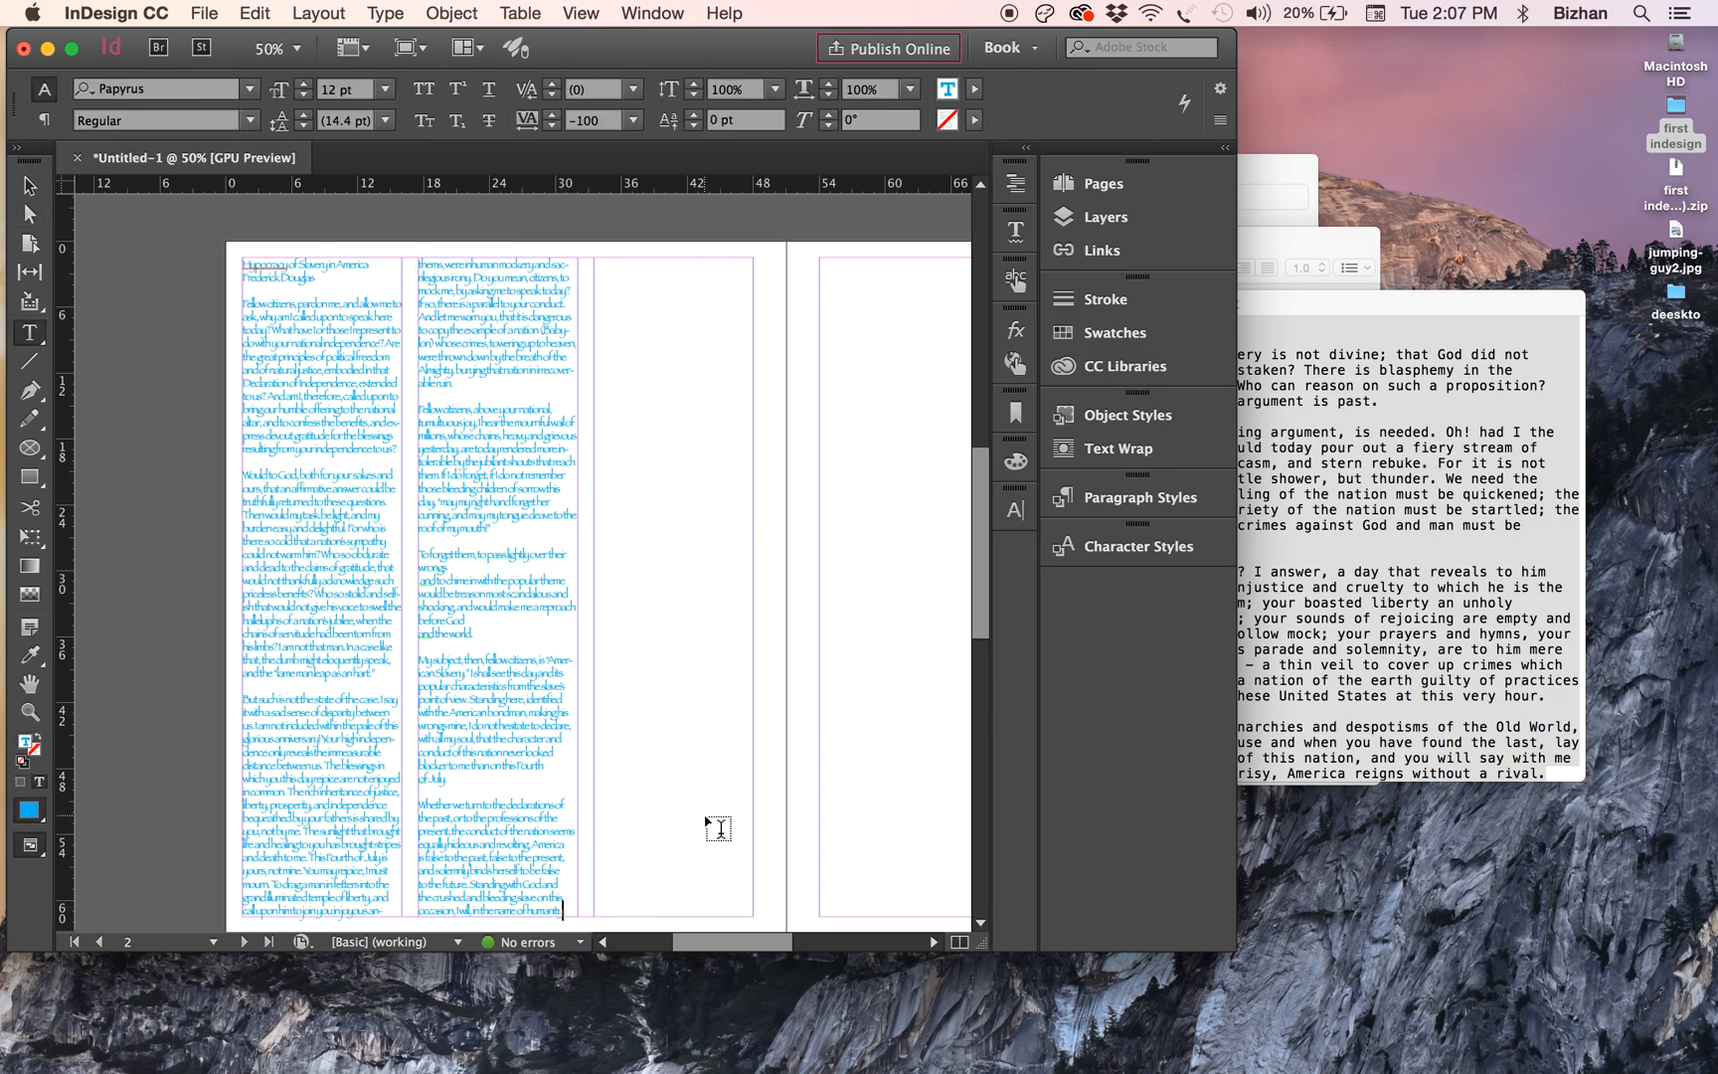
left_click(30, 186)
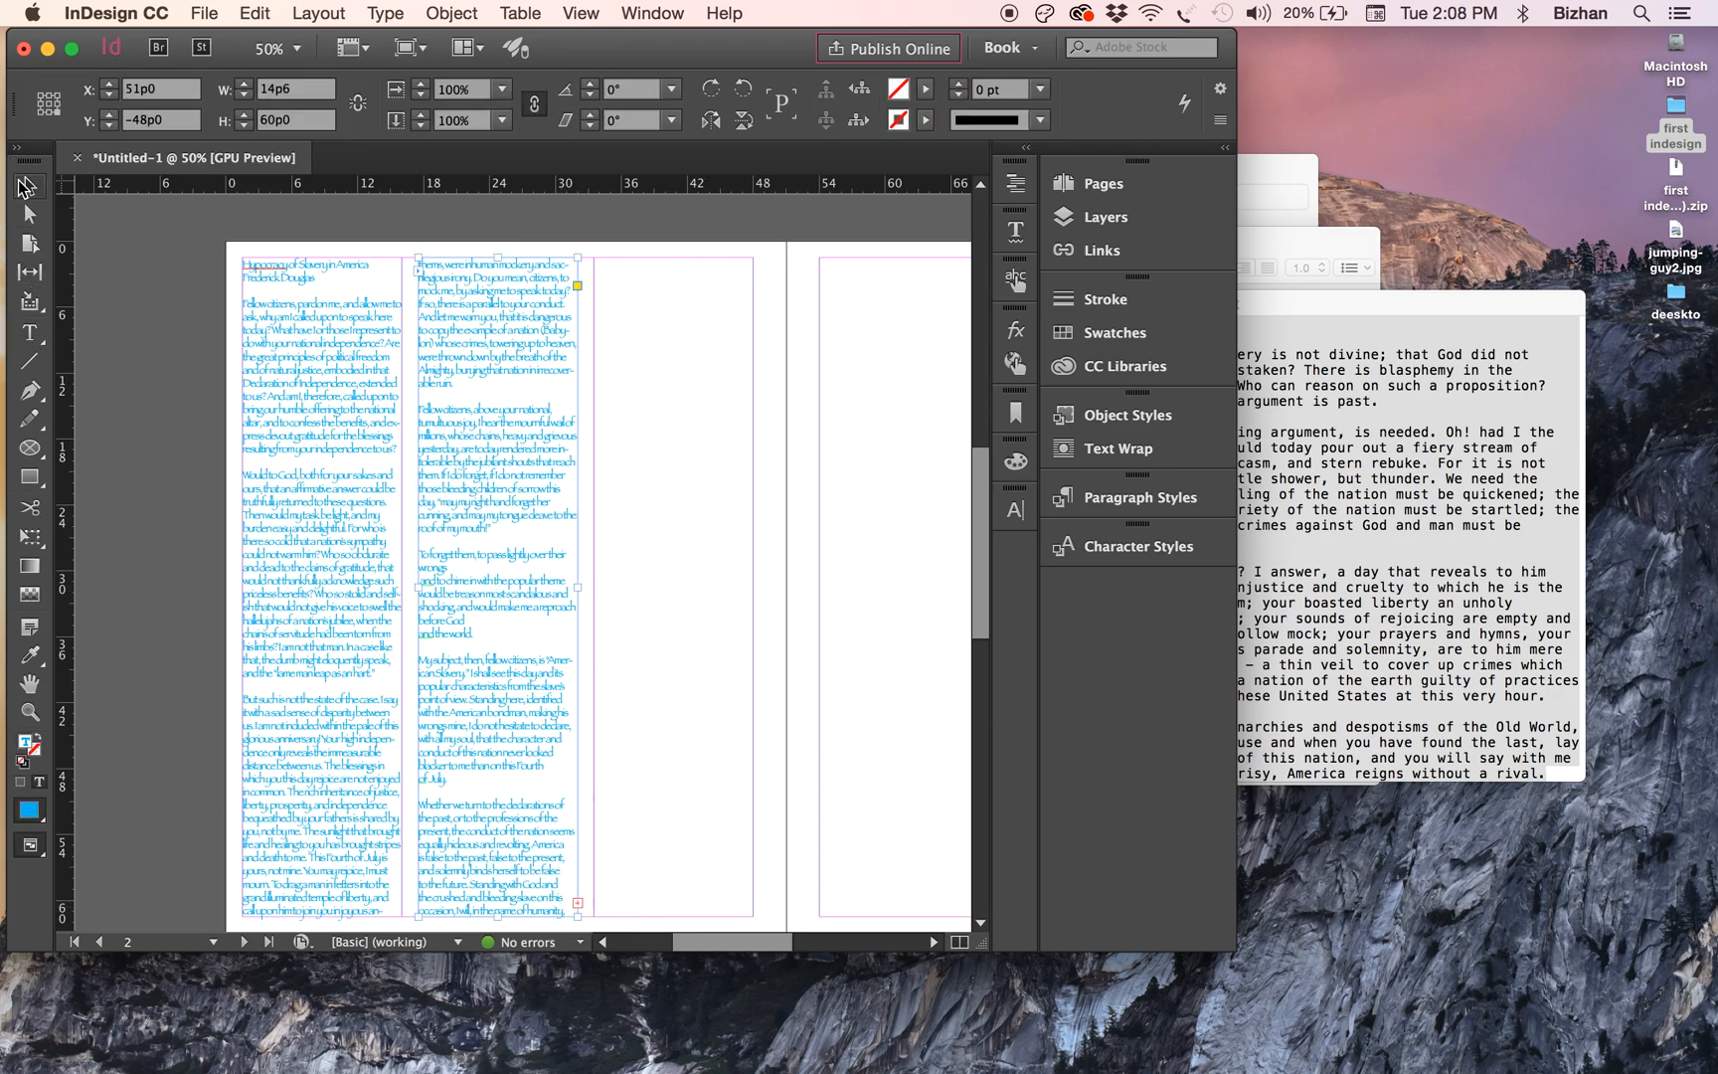
left_click(578, 903)
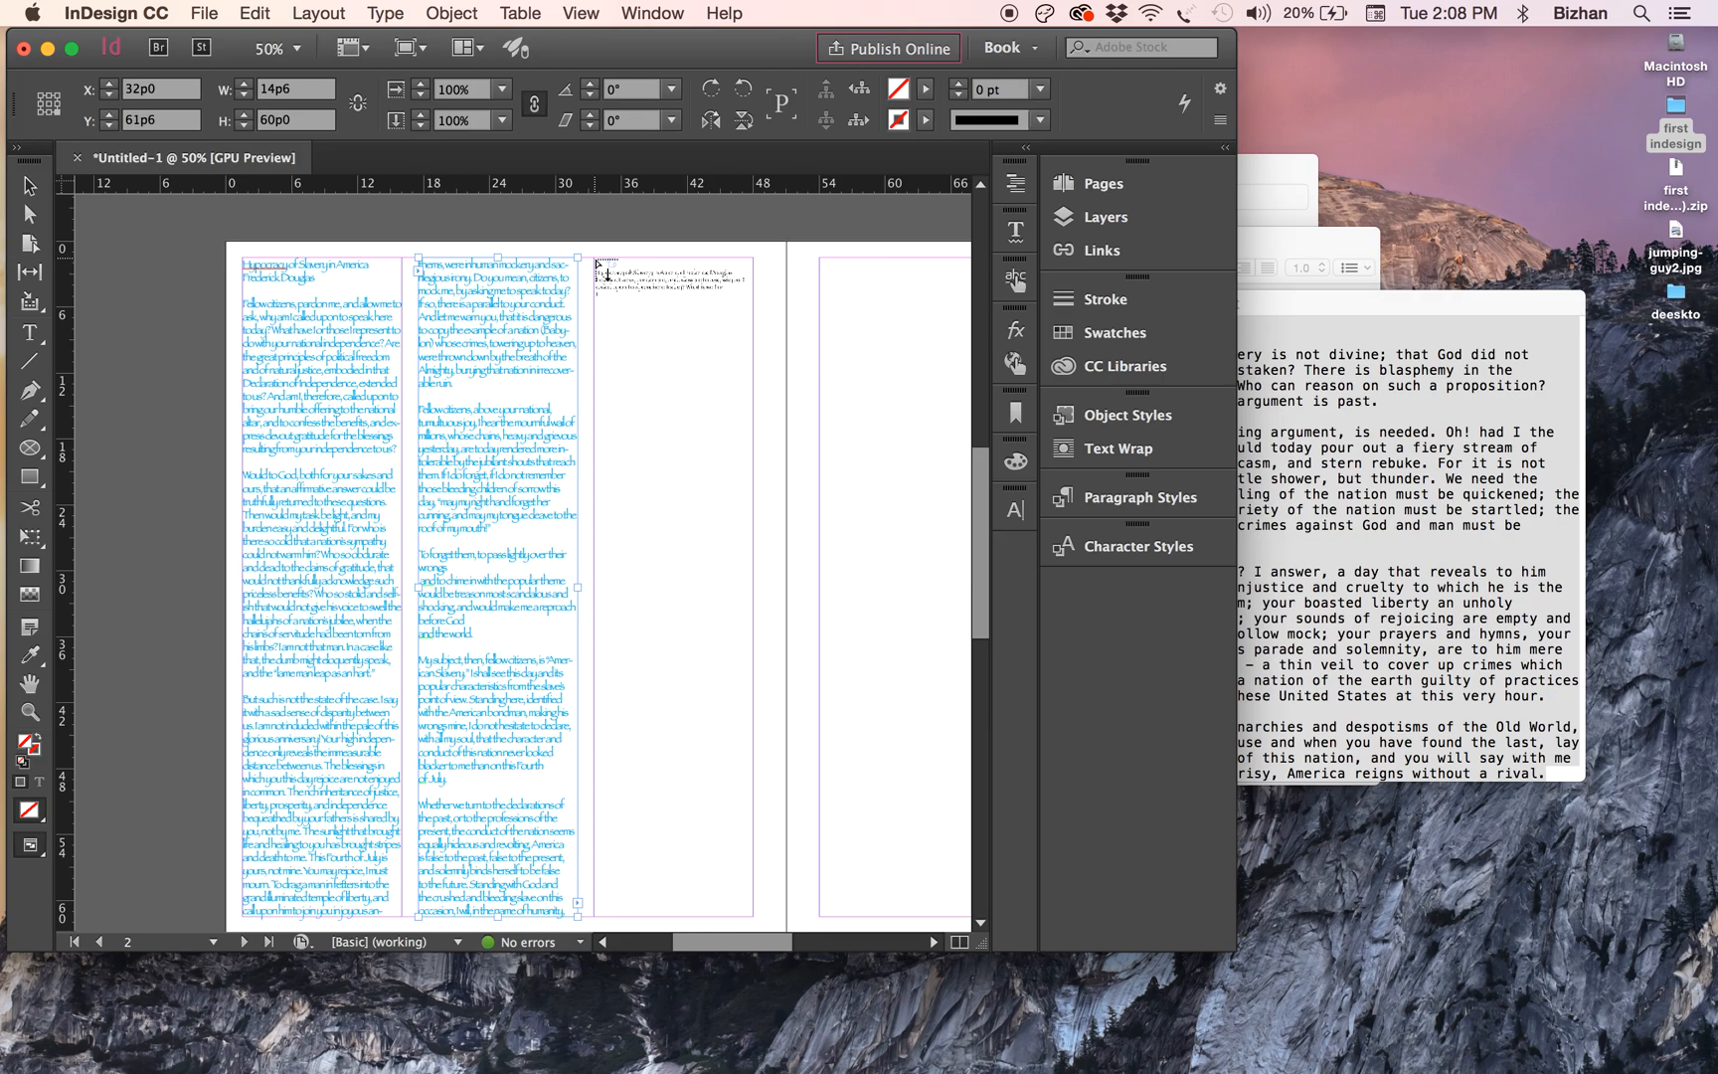
left_click(596, 264, "shift")
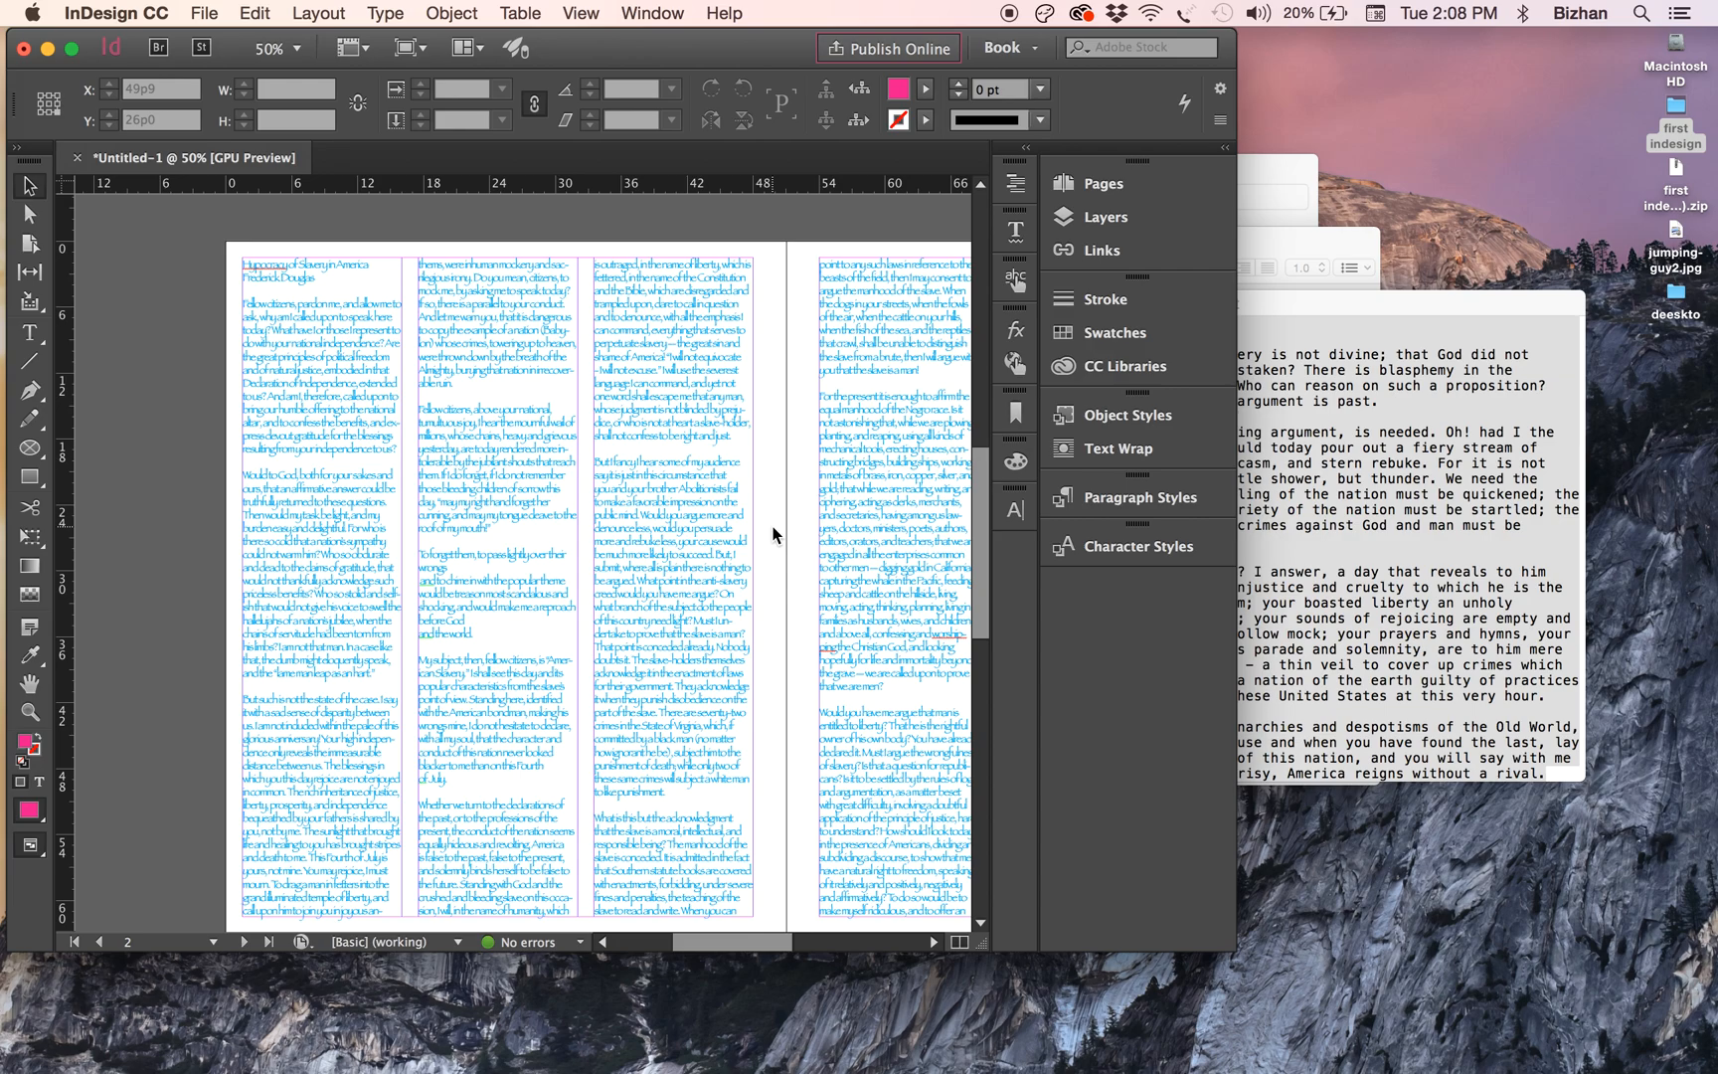
scroll(774, 534, "right", 5)
scroll(773, 534, "right", 5)
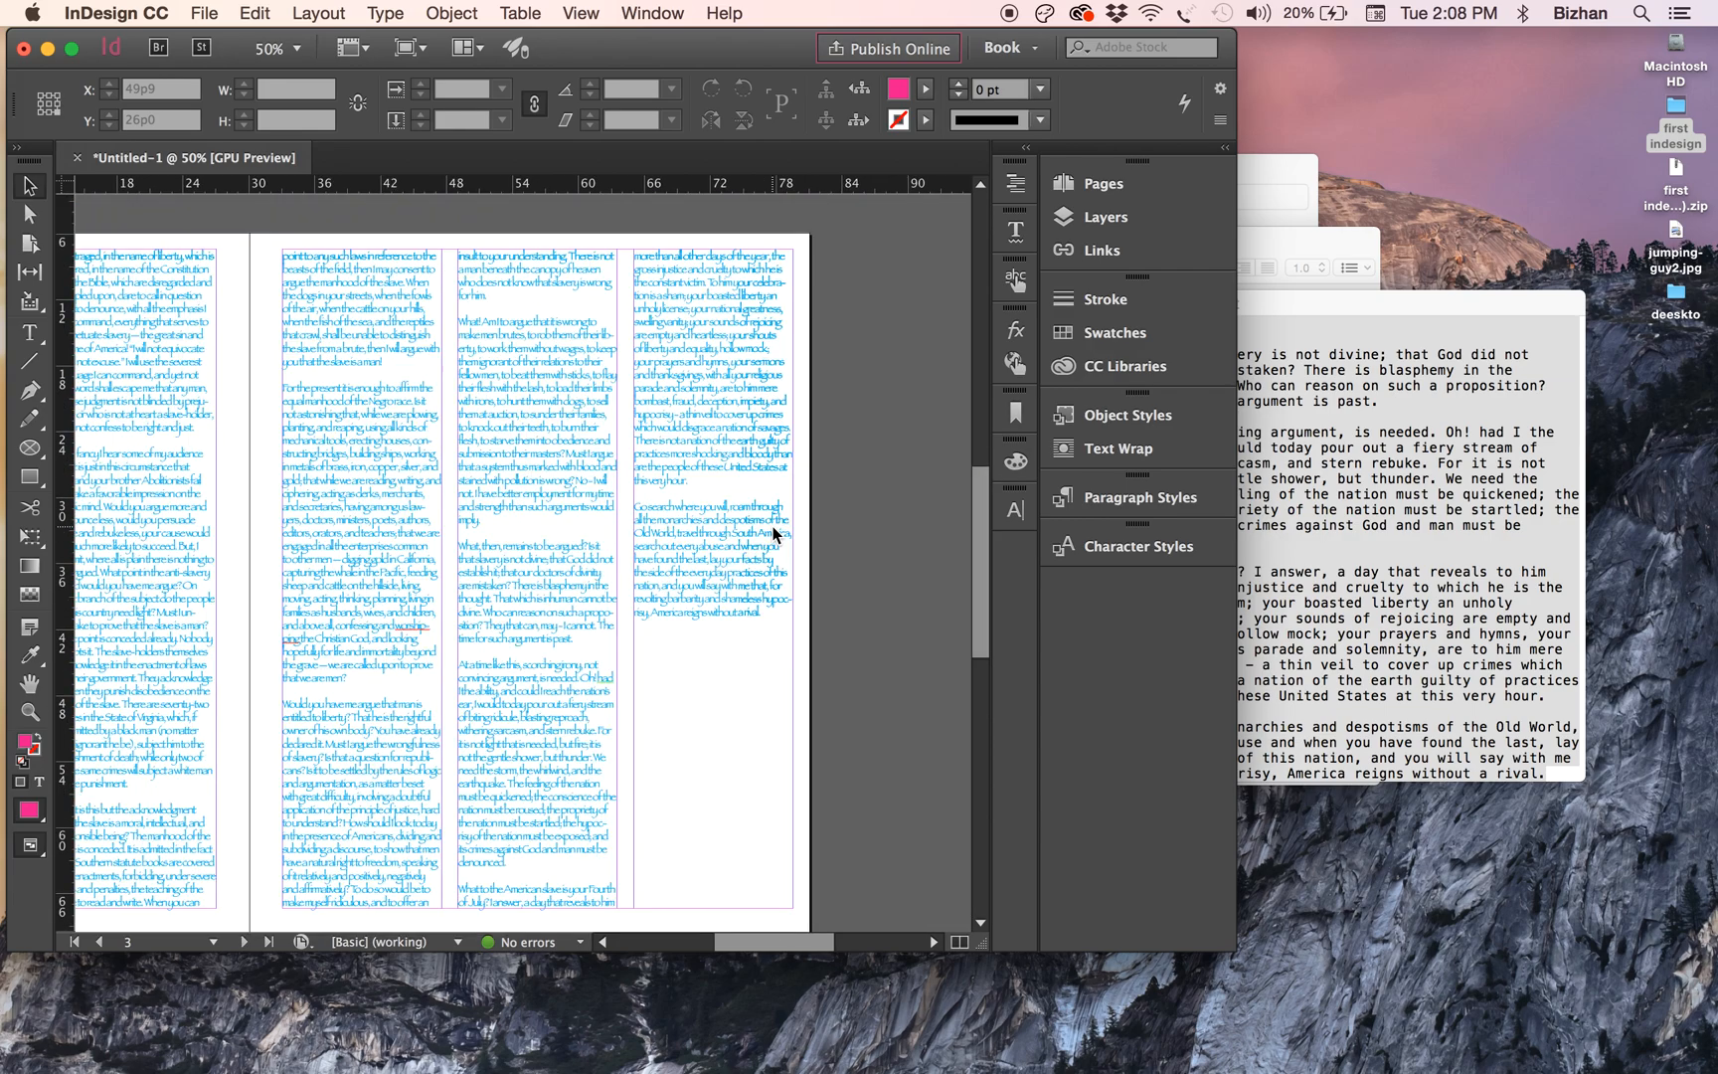
left_click(753, 563)
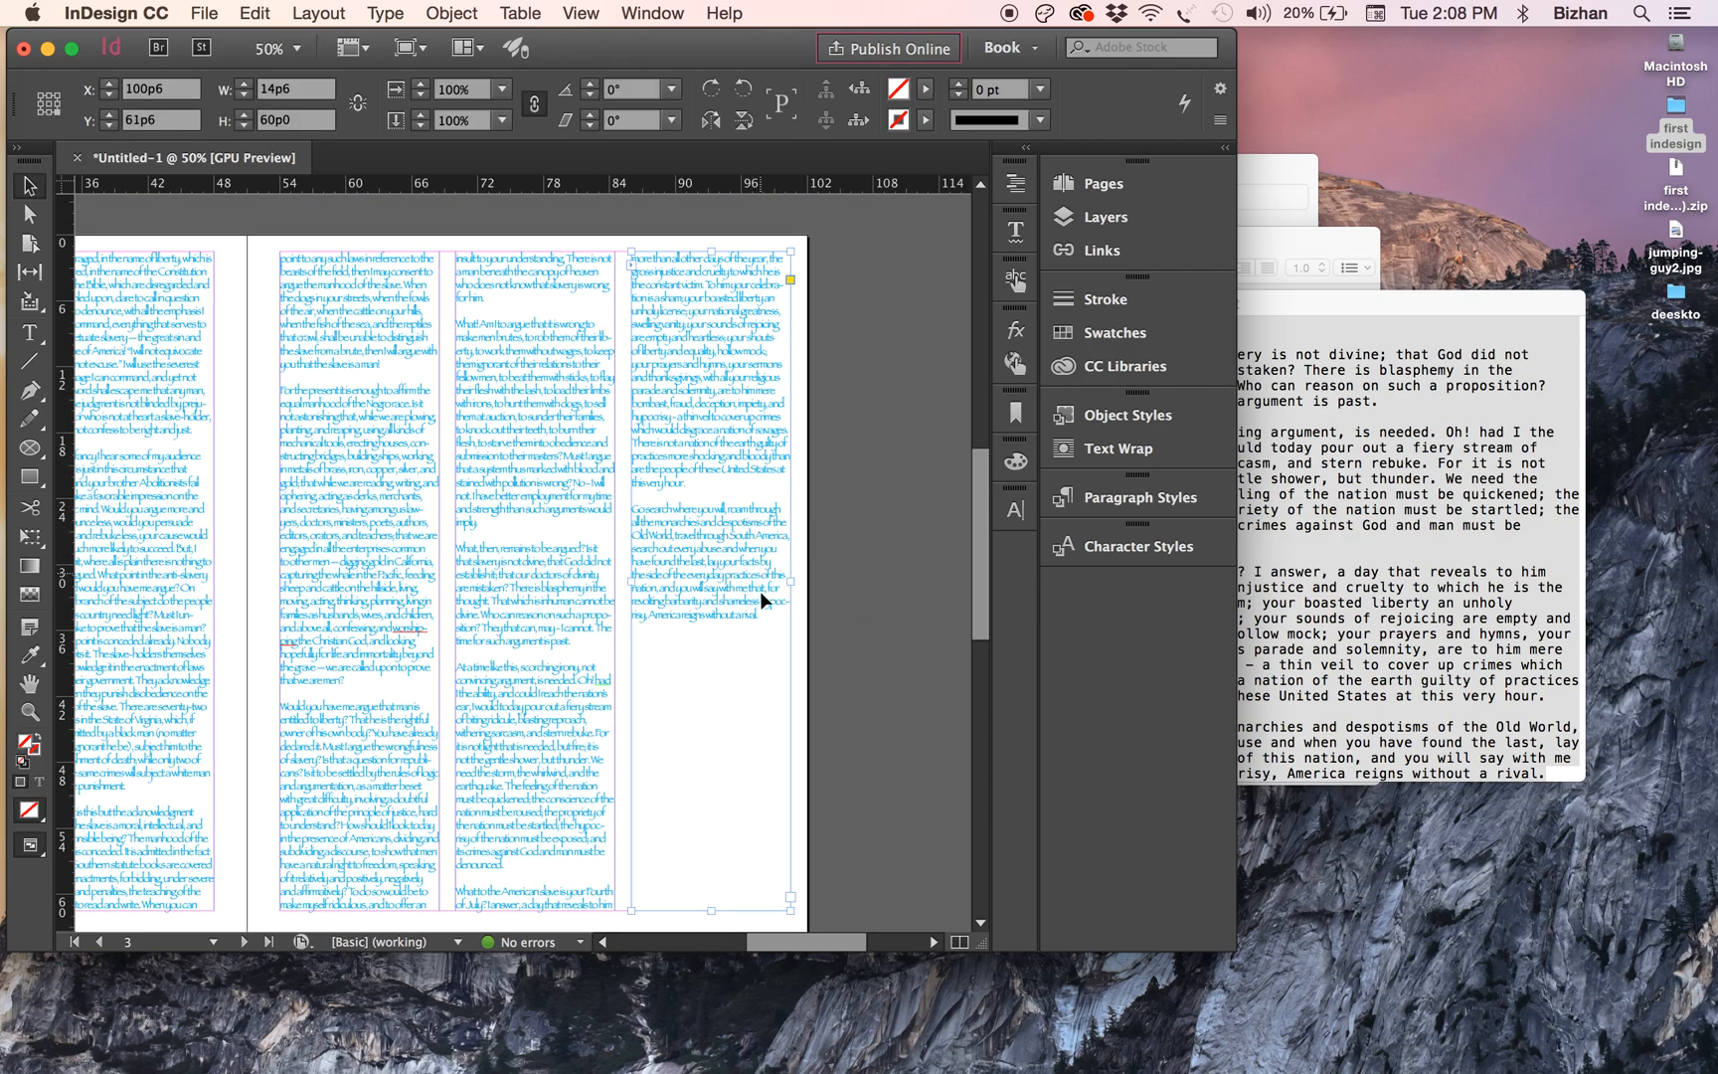
scroll(772, 630, "left", 8)
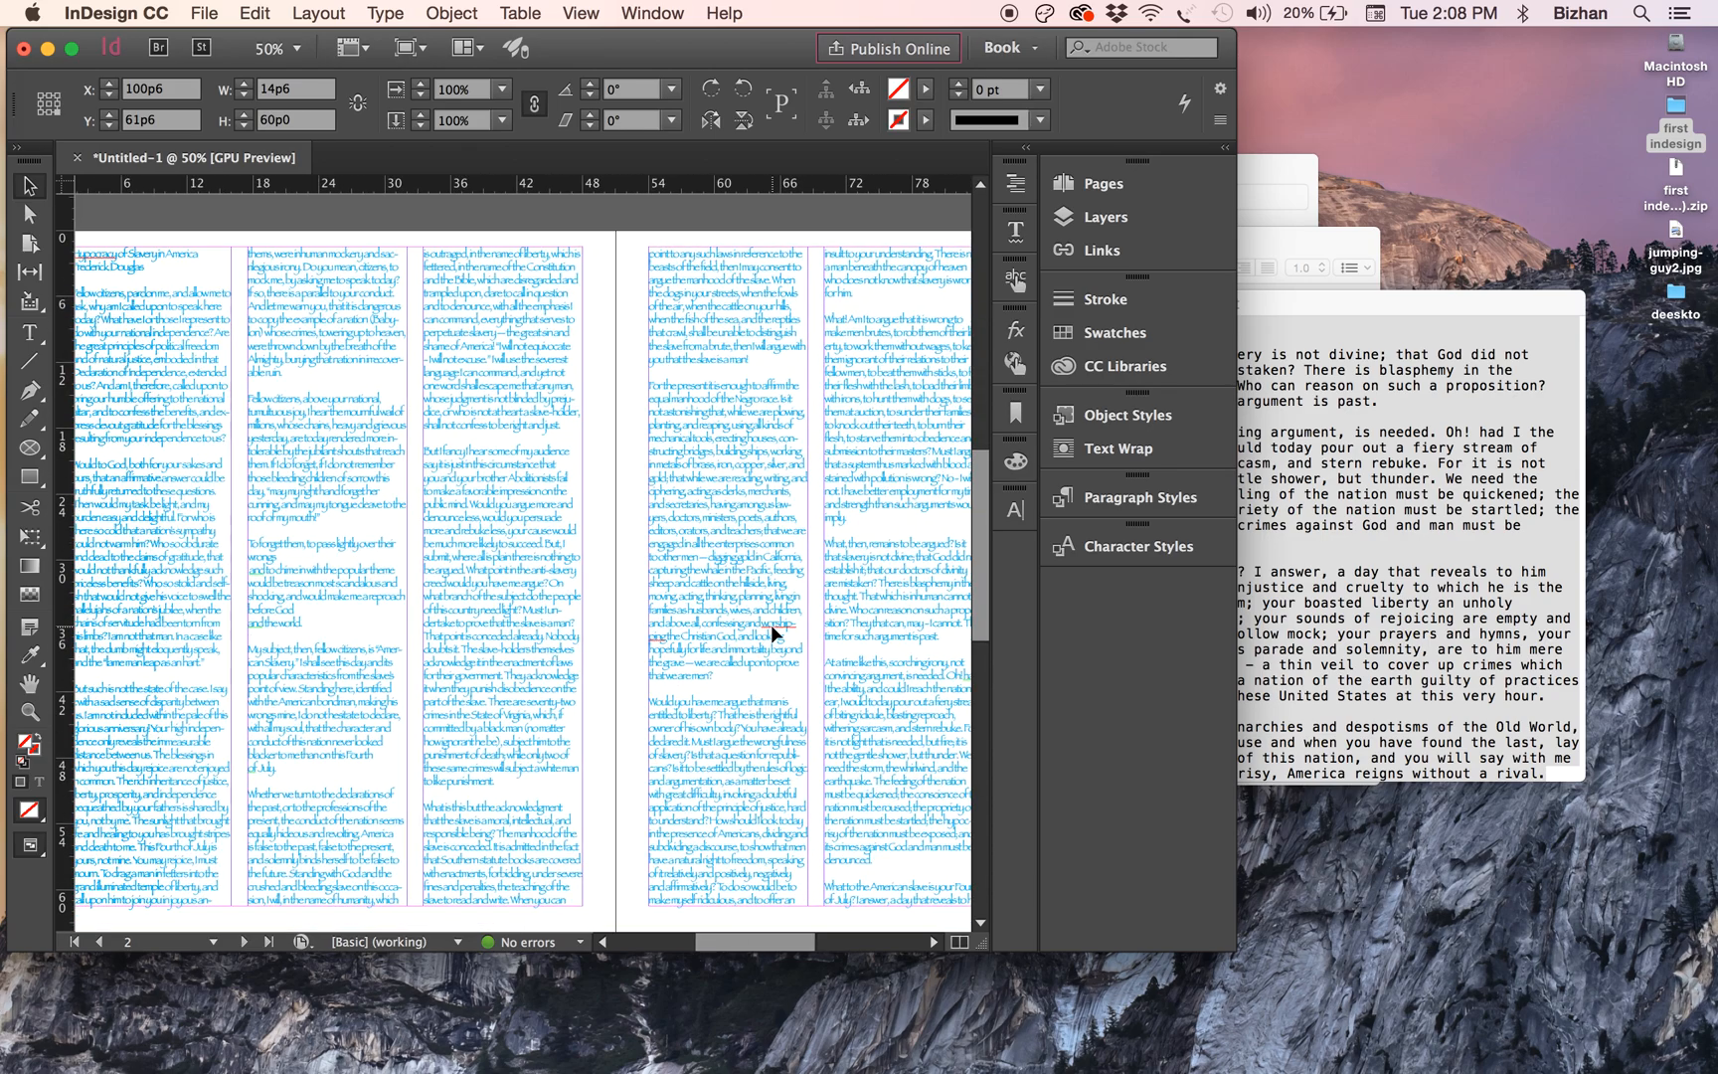
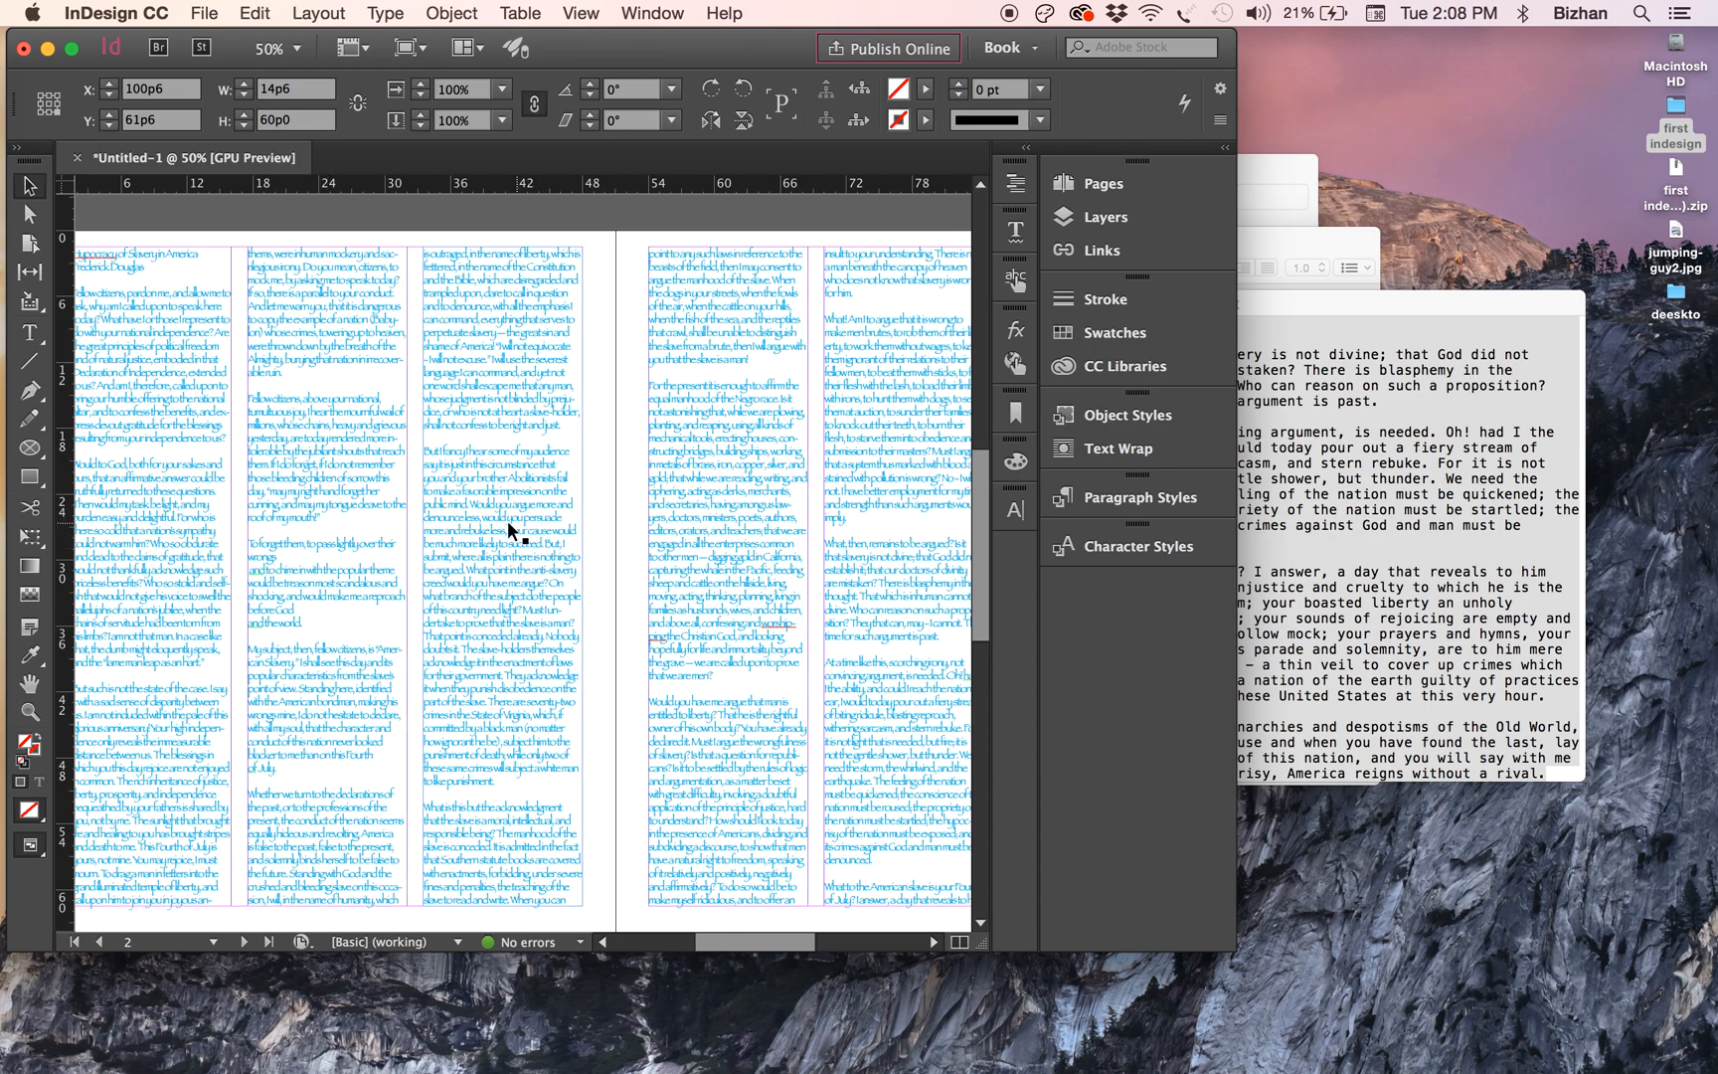
- Select all the threaded text frames on the page 2–3 spread and delete them
key("super+minus")
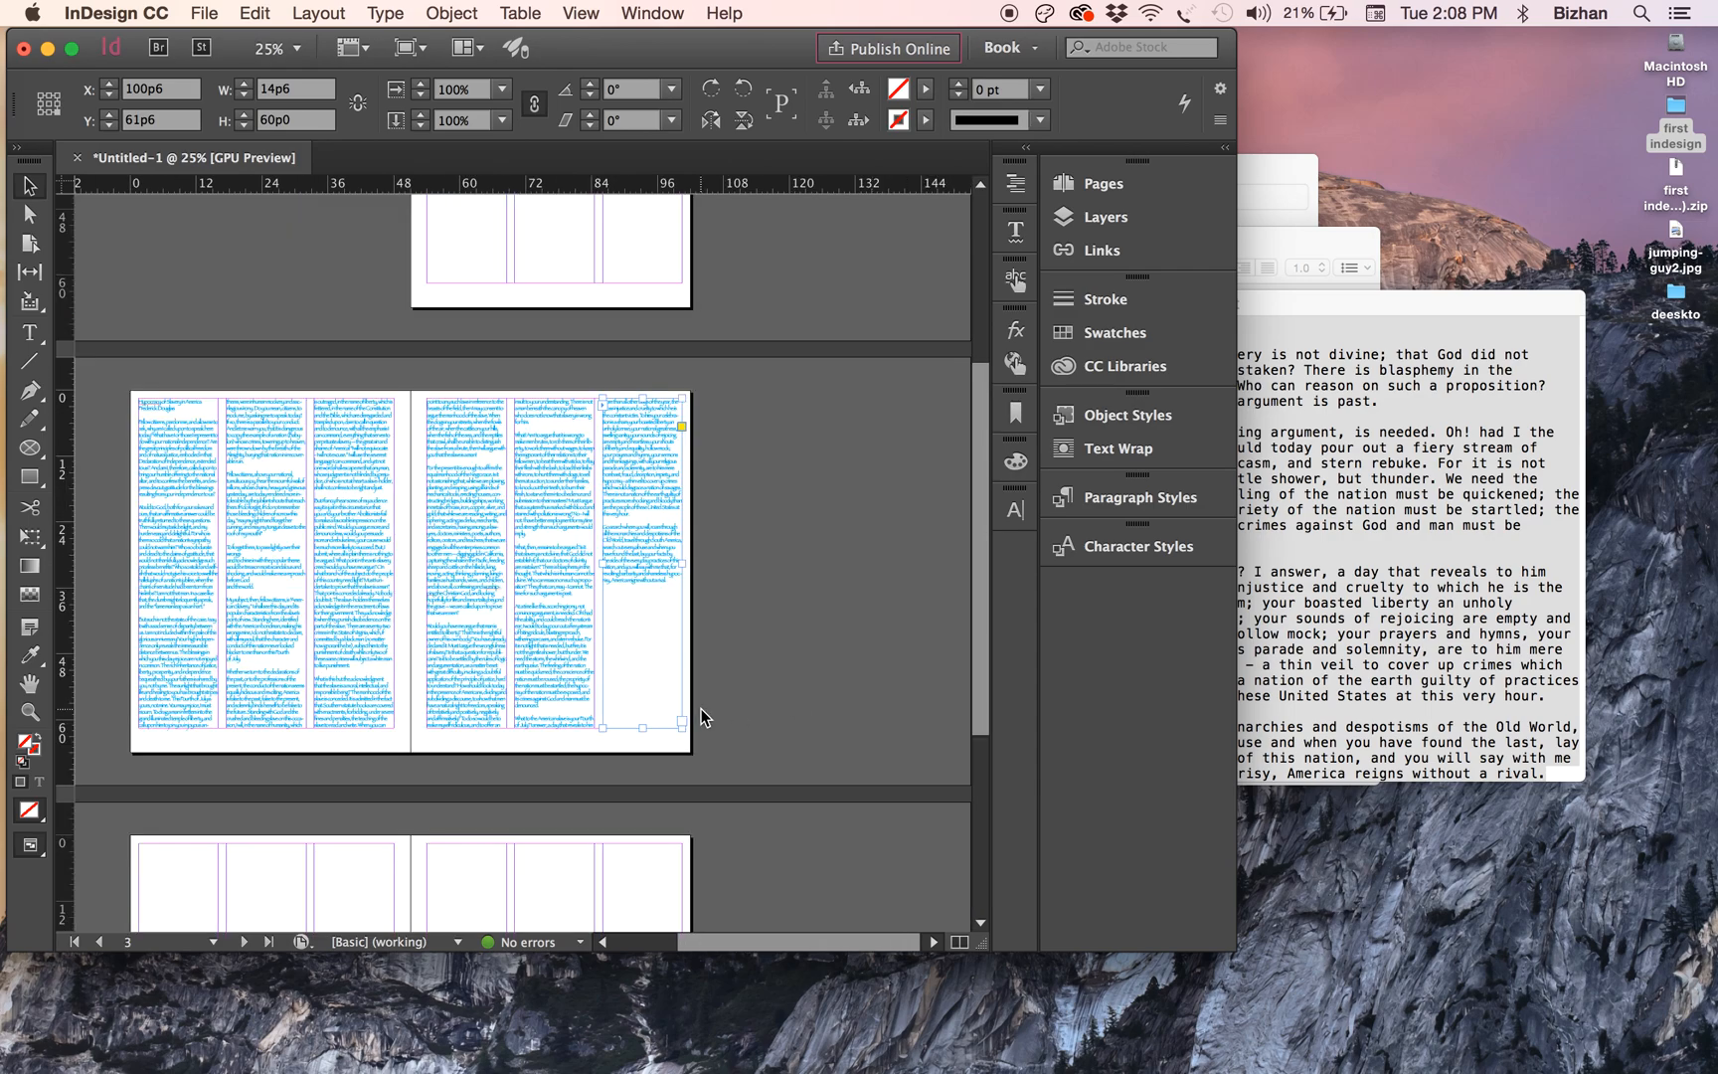
key("super+equal")
scroll(701, 716, "left", 3)
key("super+minus")
left_click(118, 396)
left_click_drag(118, 397, 823, 747)
key("Delete")
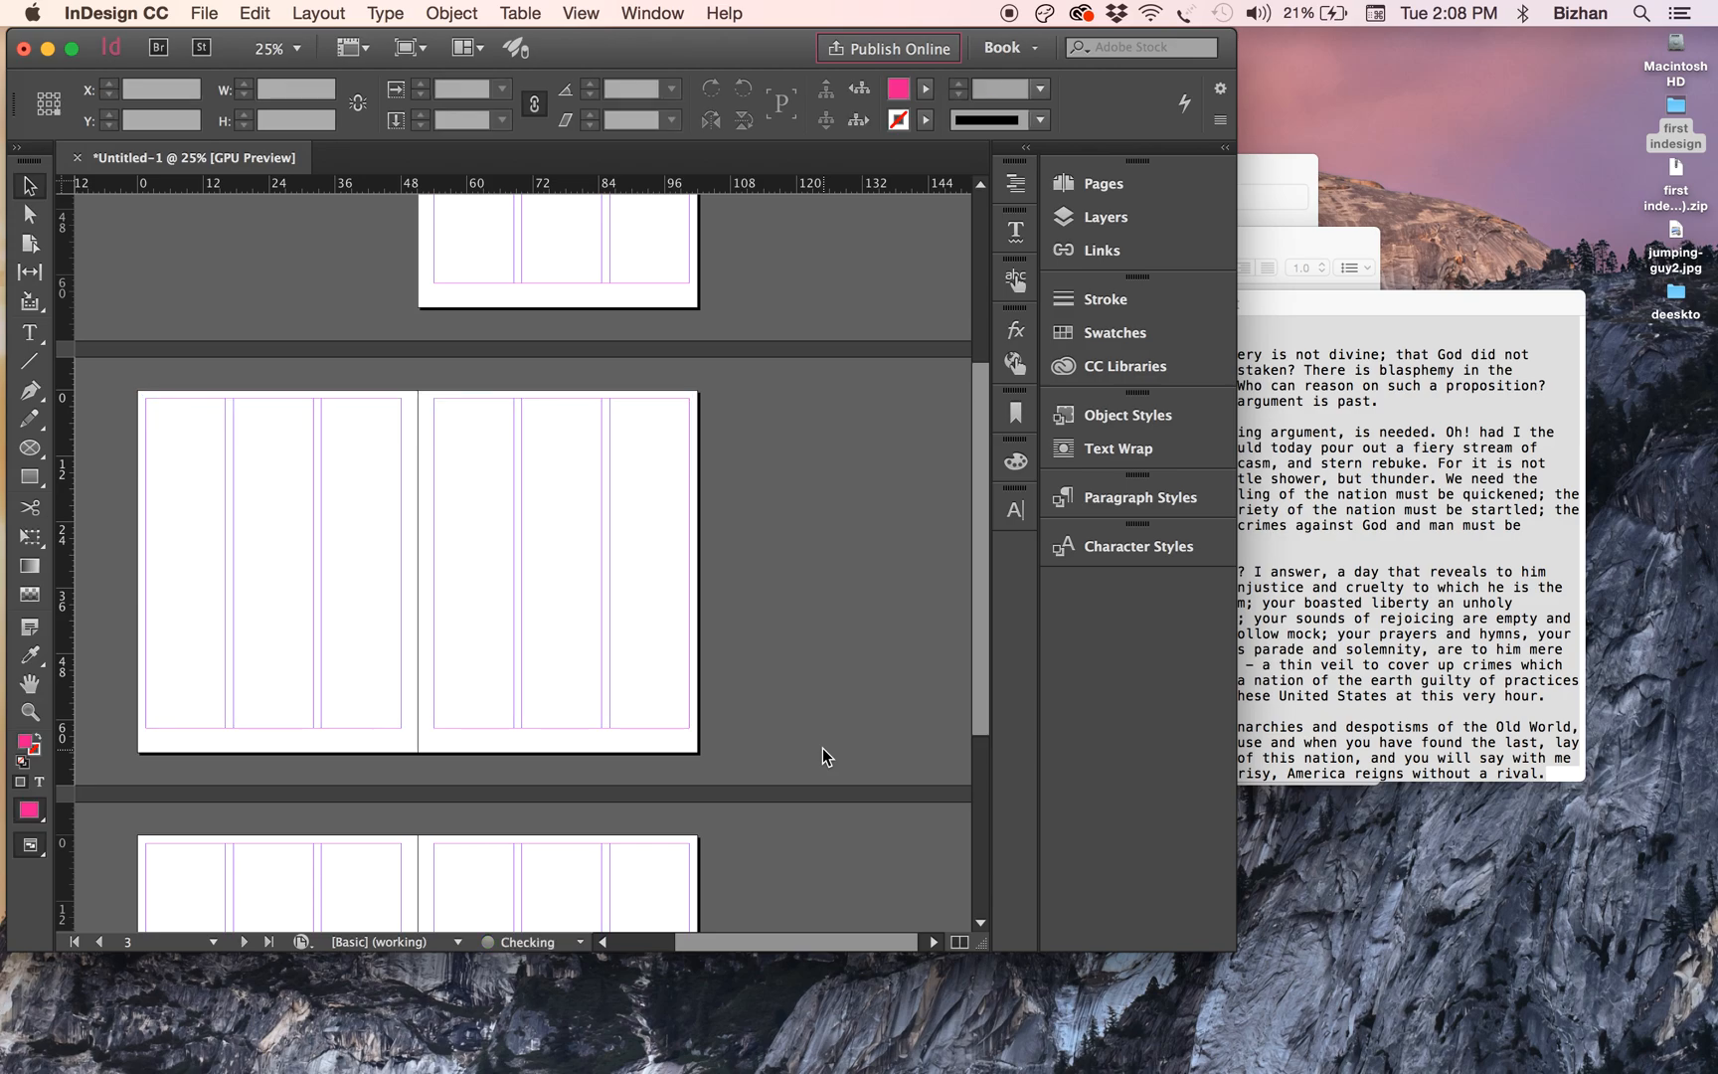
- Enlarge the document window and bring the empty page 2–3 spread into view at 50% zoom
left_click(823, 753)
scroll(682, 648, "left", 3)
left_click_drag(1232, 947, 1627, 1019)
key("super+equal")
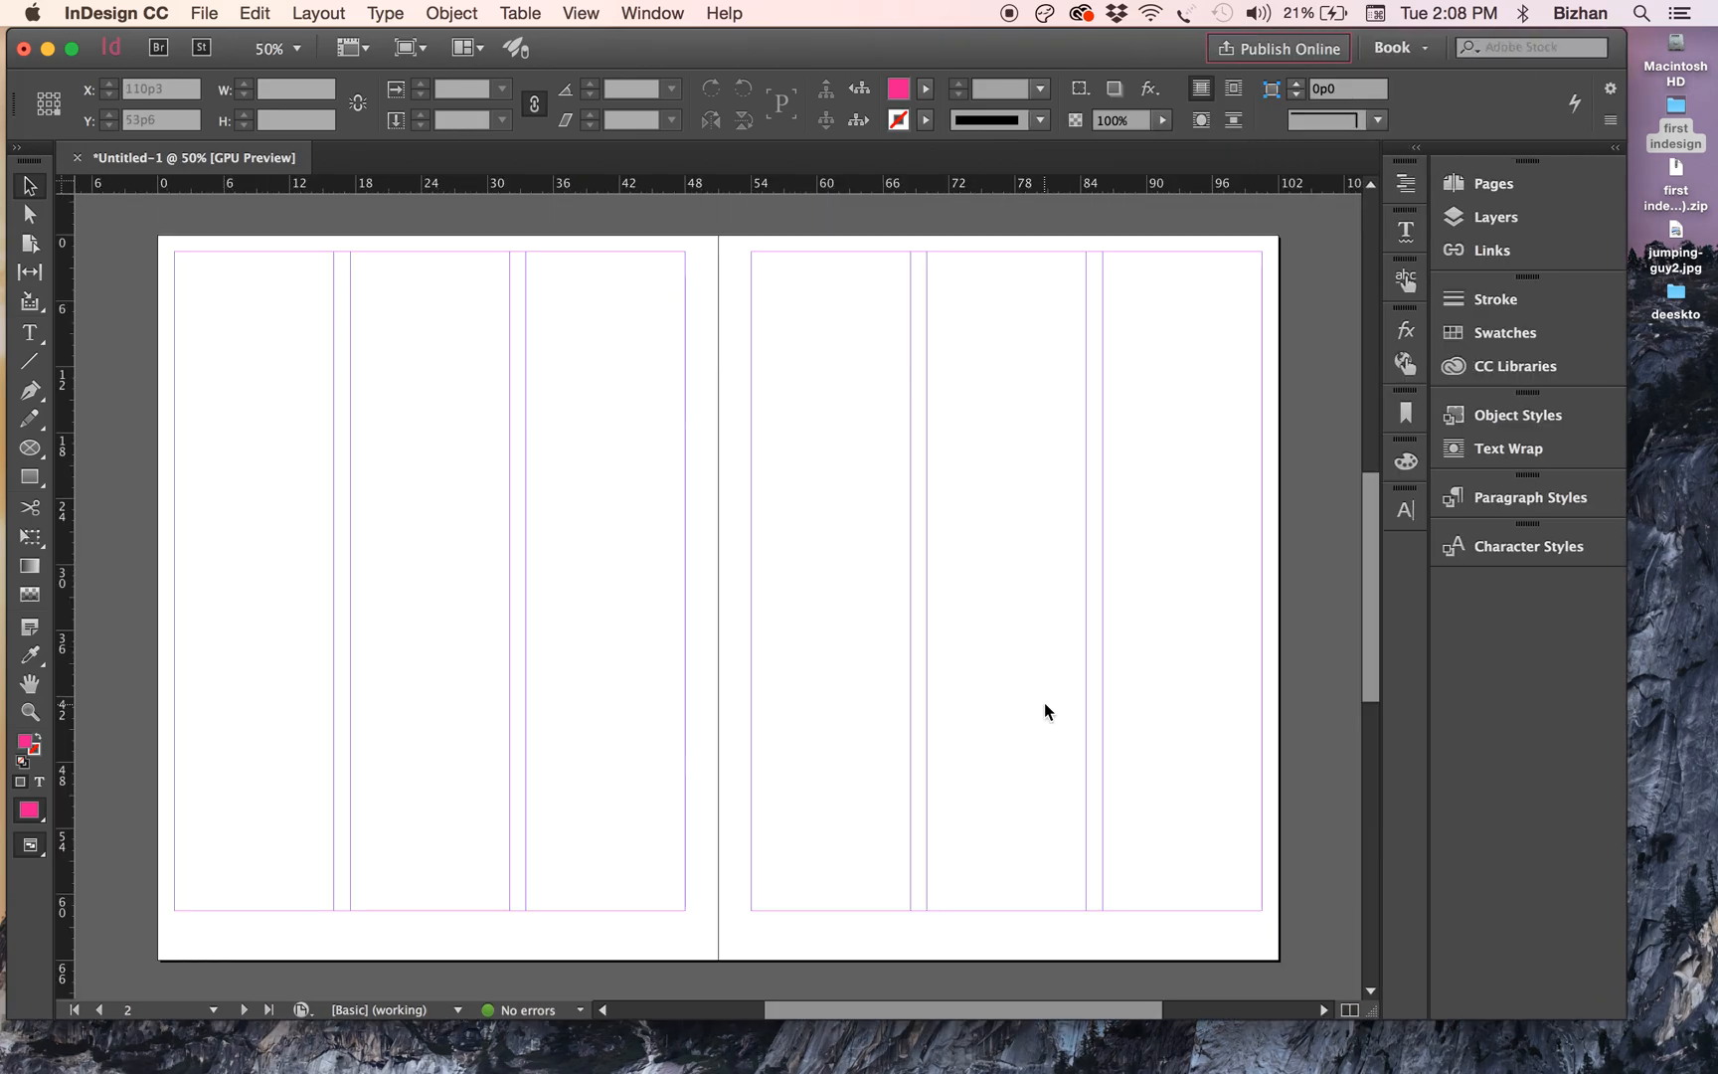
- Set the baseline grid to be measured relative to the top margin in the Grids preferences
left_click(107, 10)
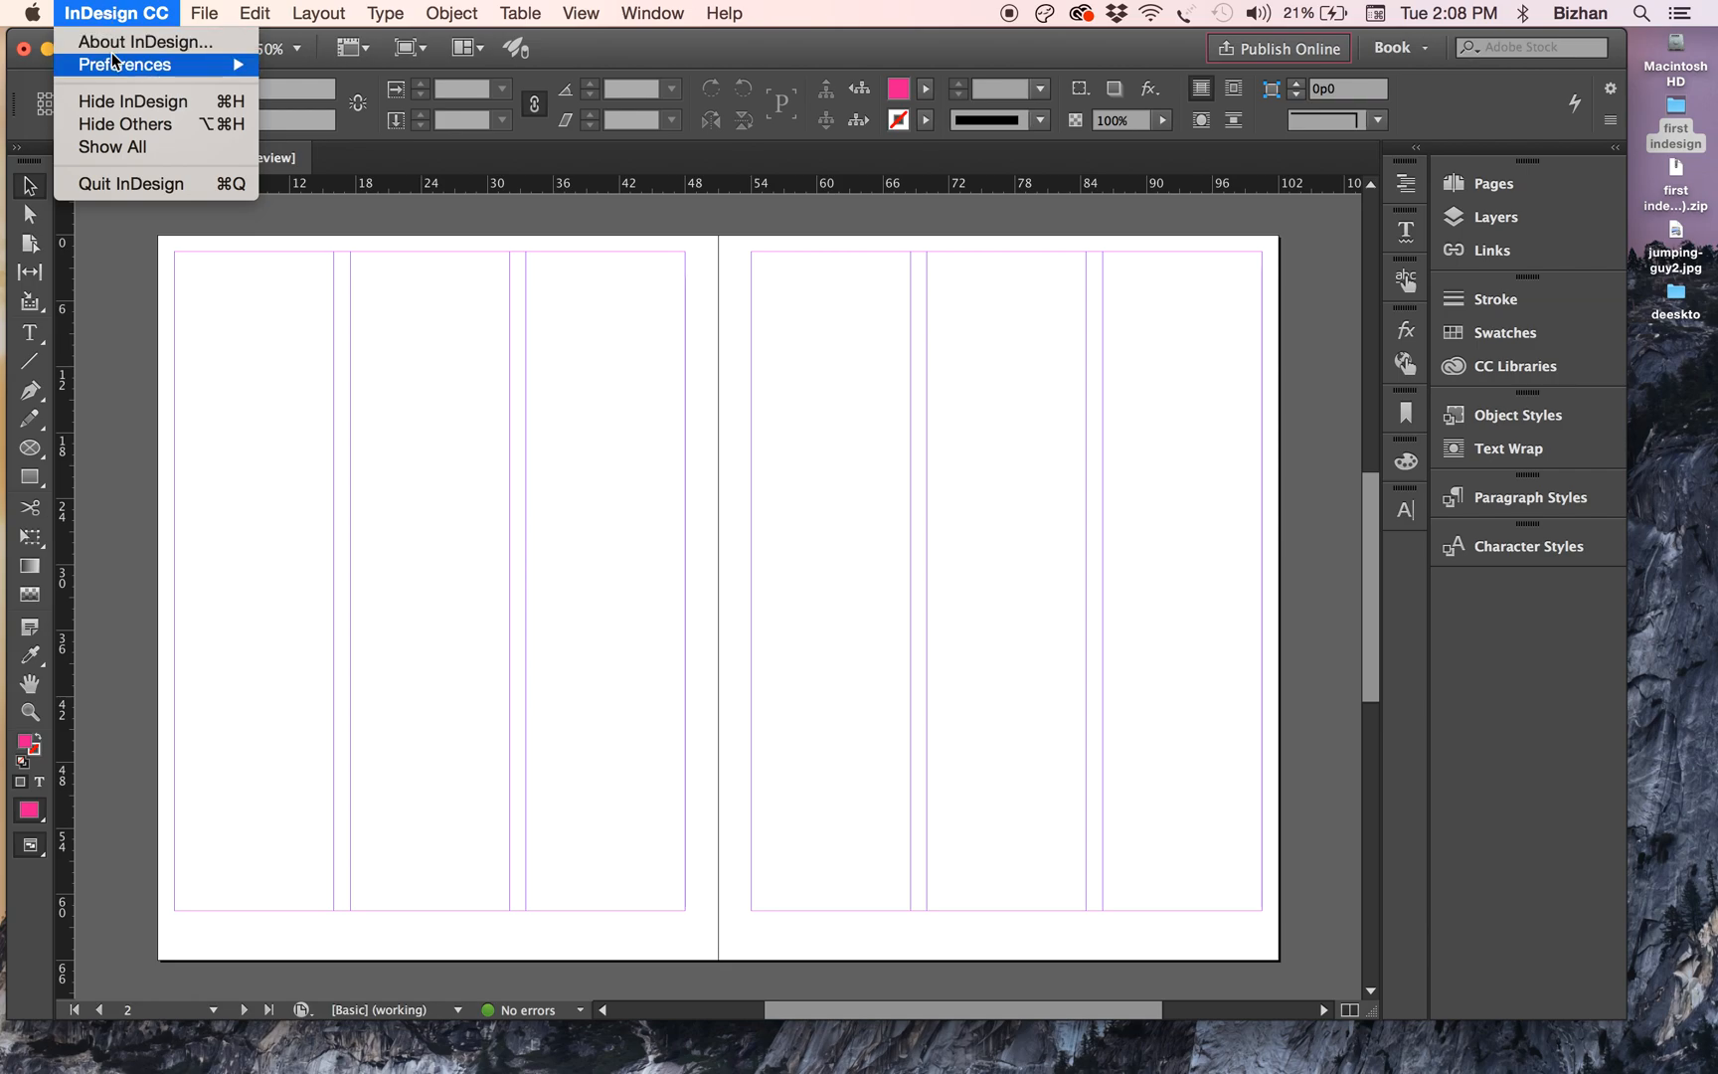
mouse_move(114, 60)
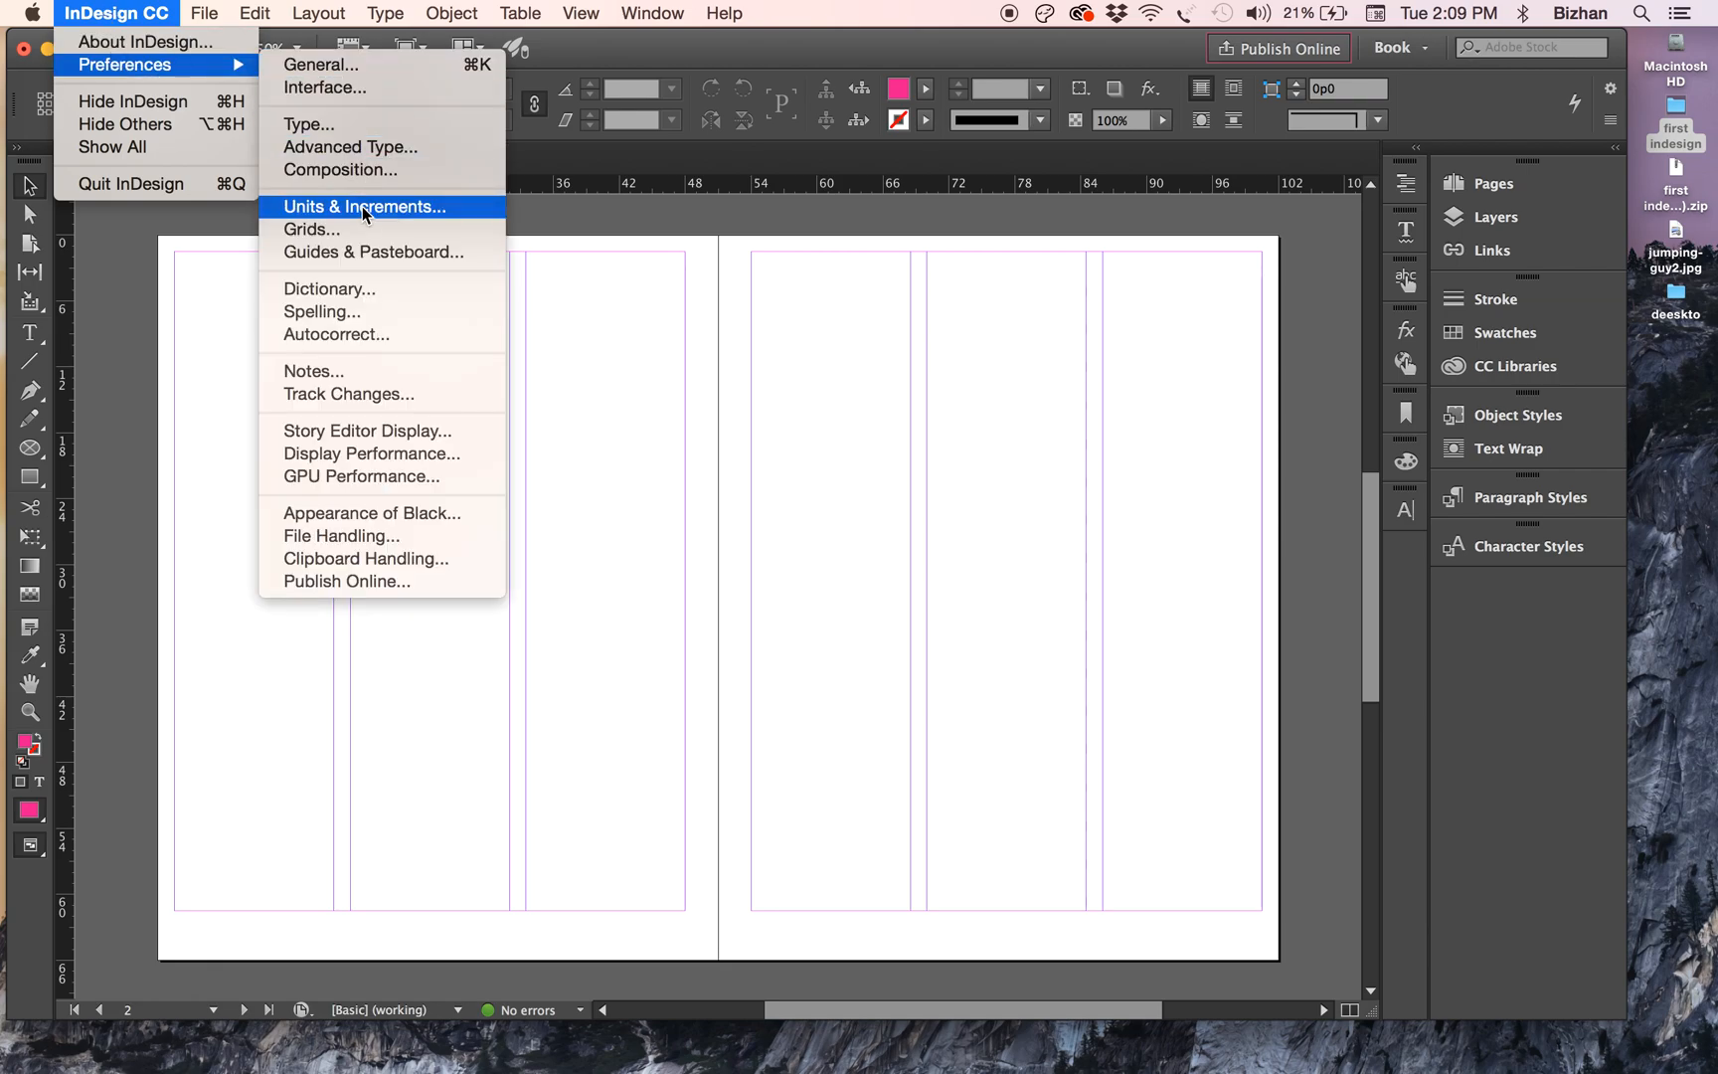
left_click(348, 230)
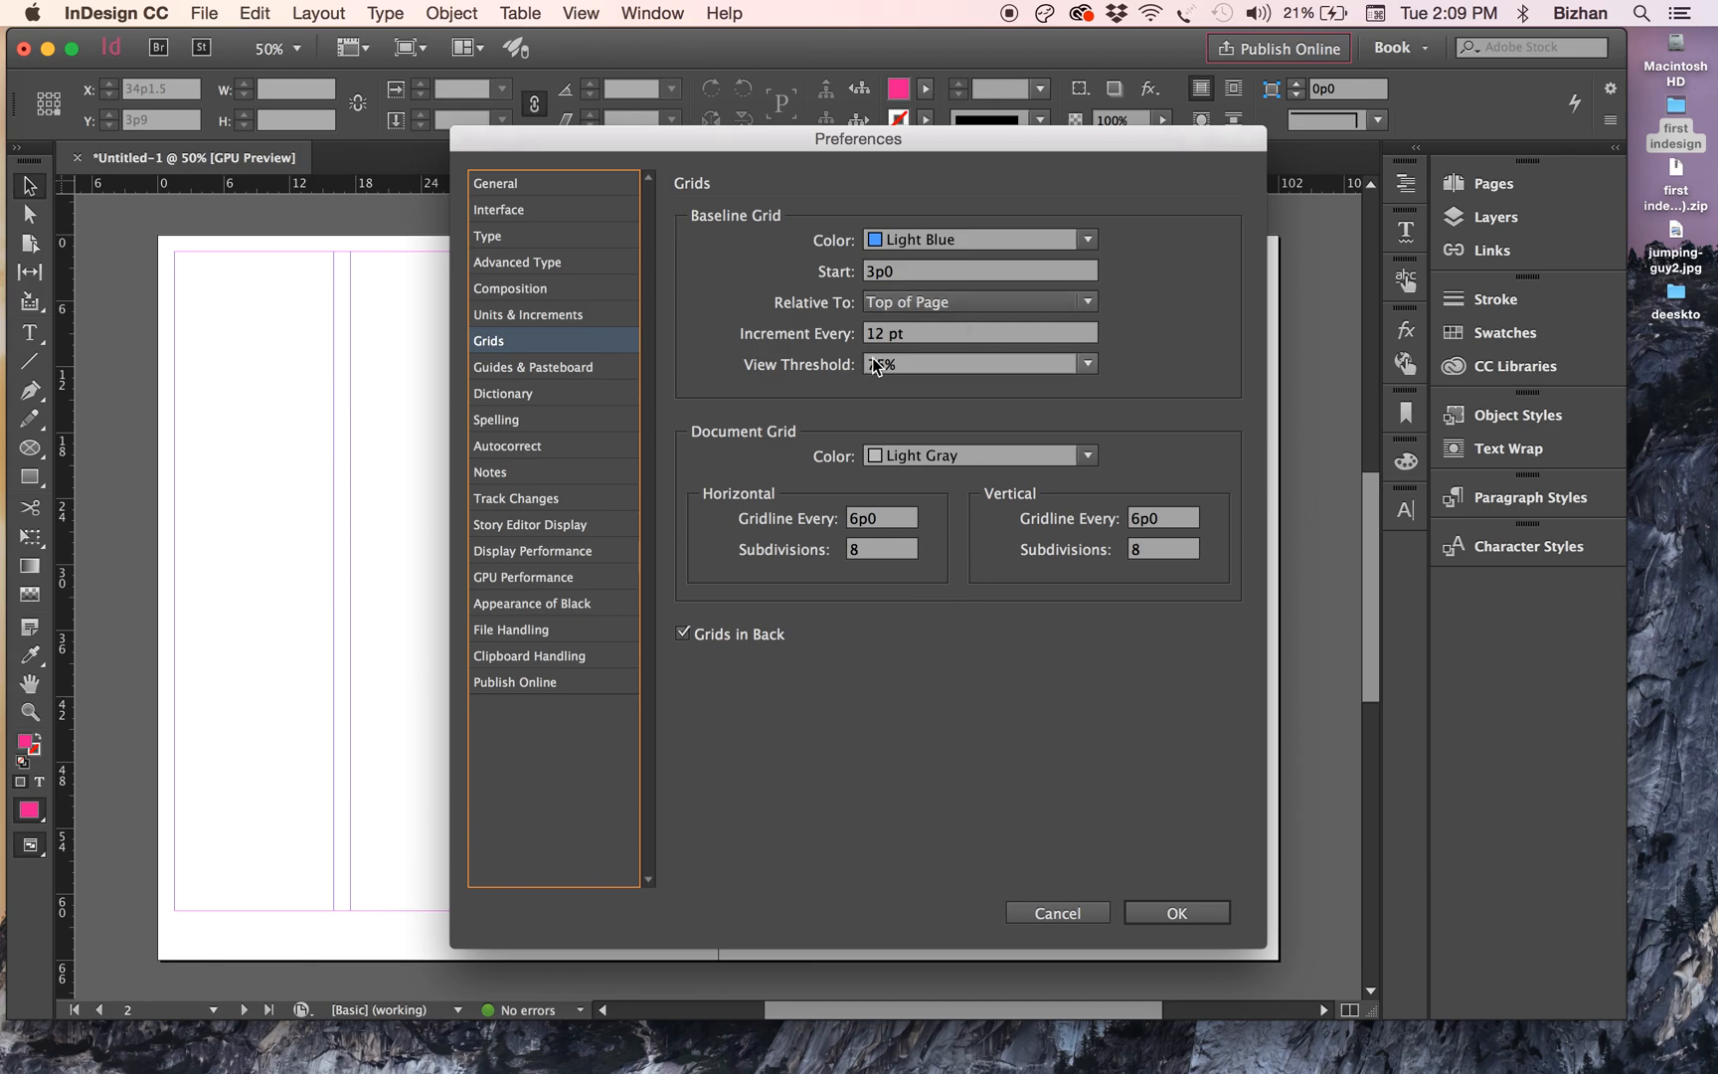
left_click(917, 334)
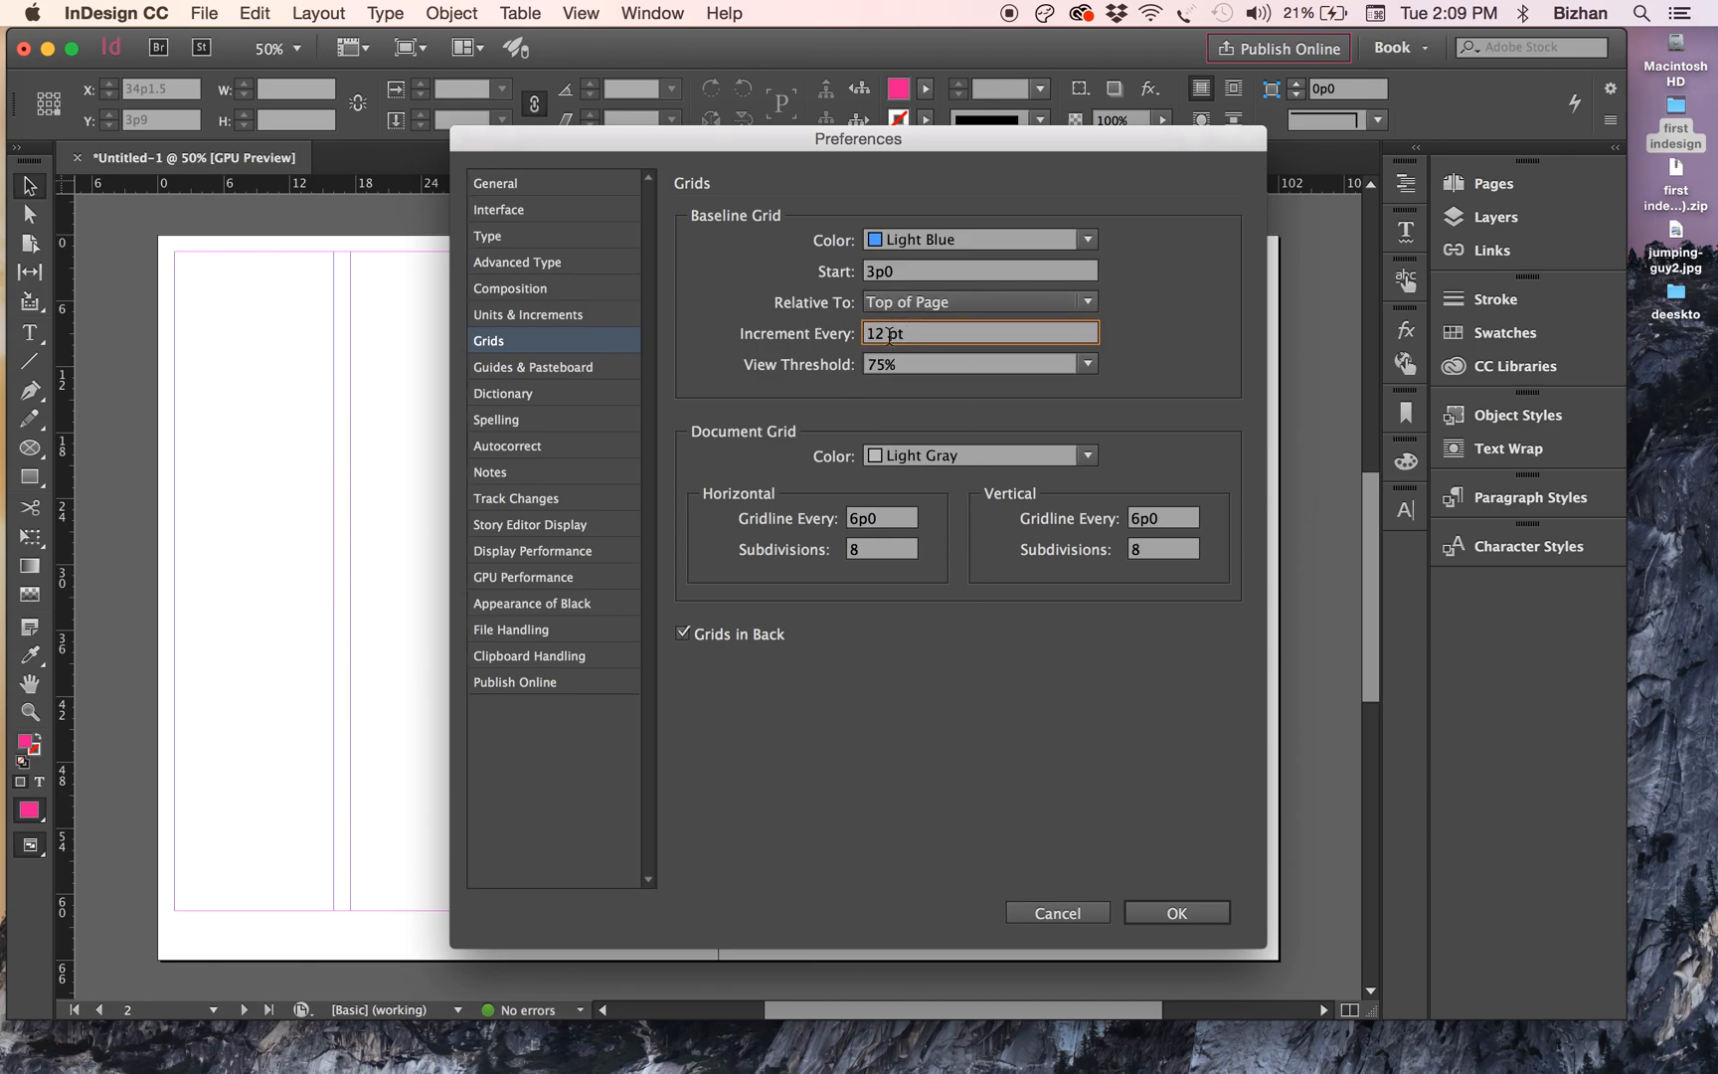
left_click_drag(922, 329, 765, 339)
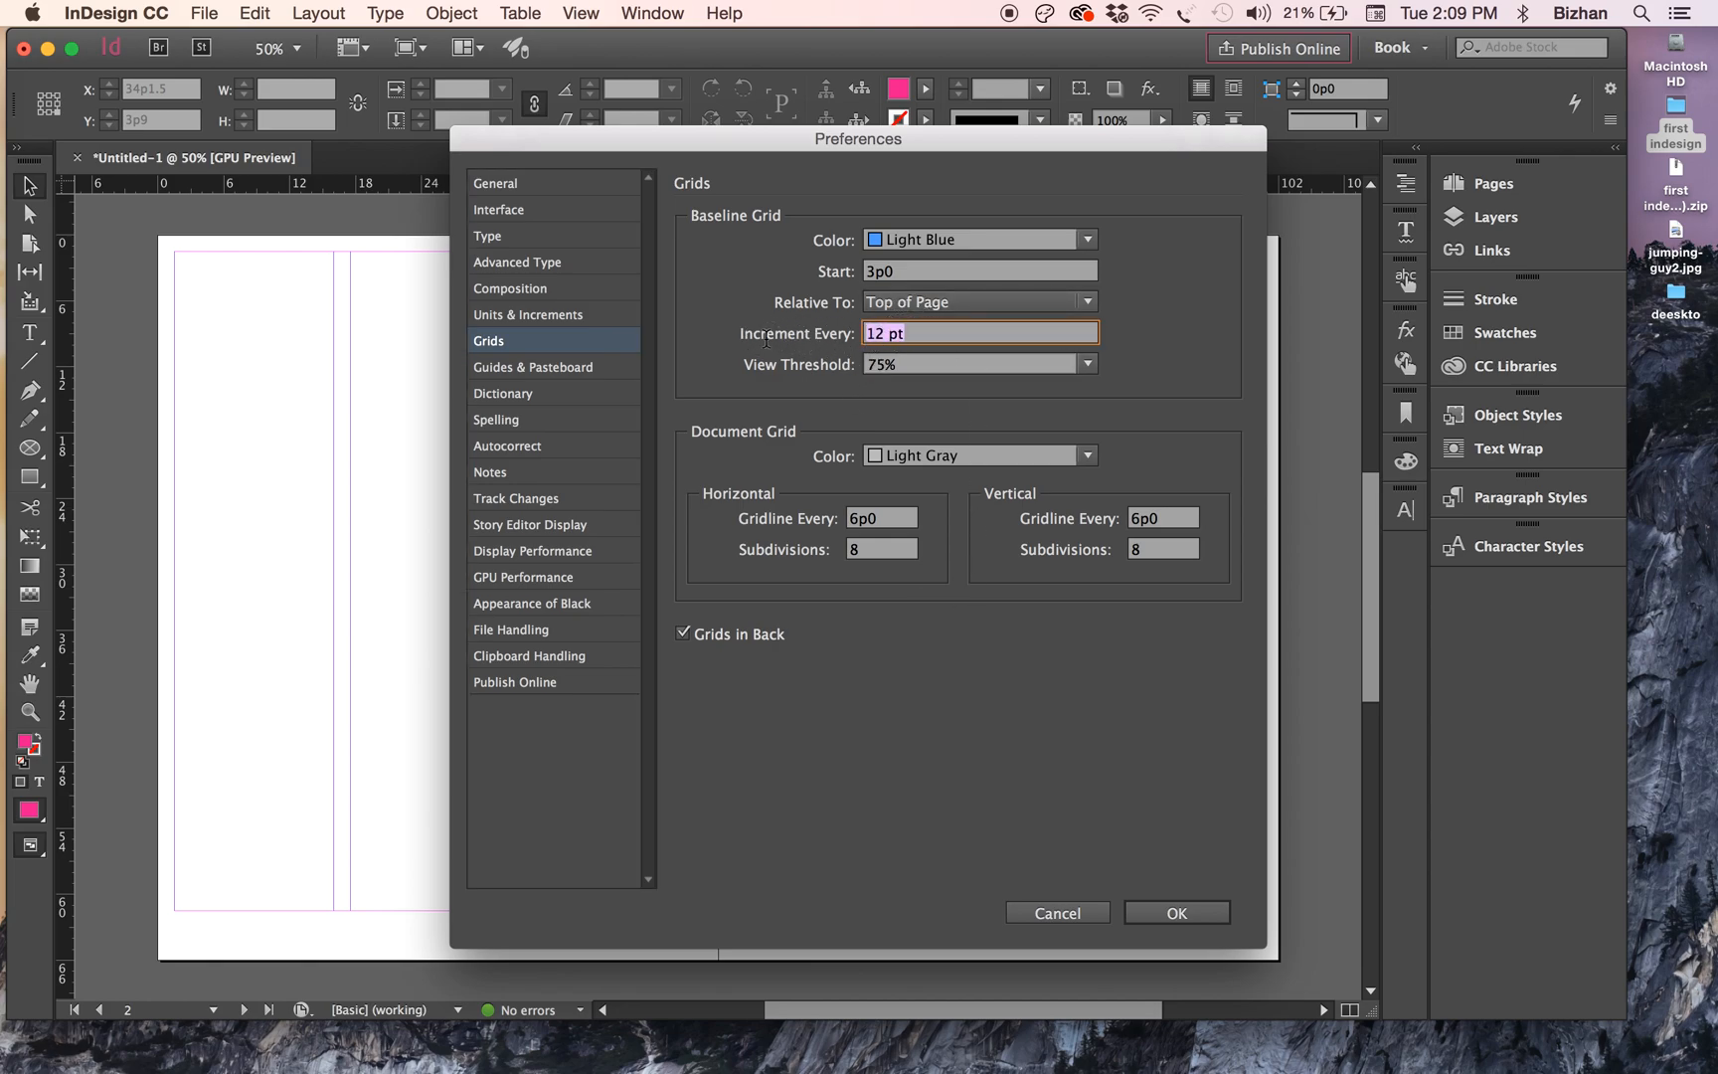
left_click(908, 306)
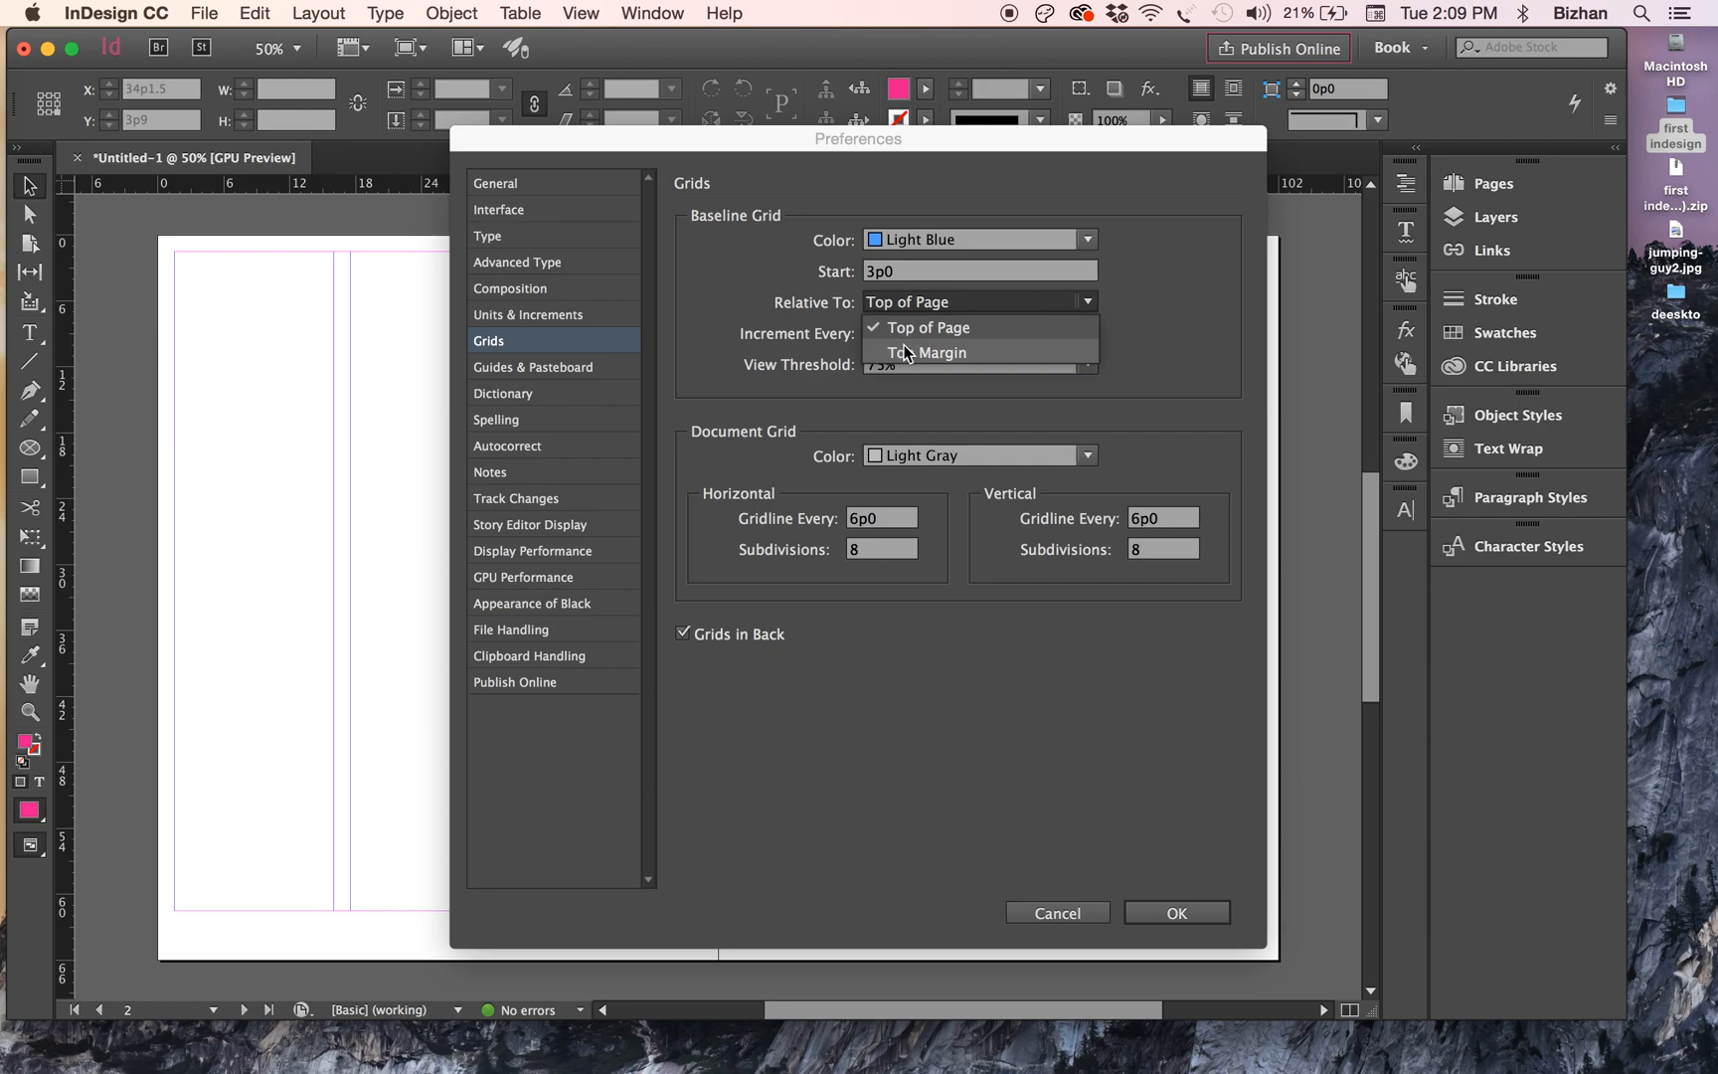
left_click(901, 352)
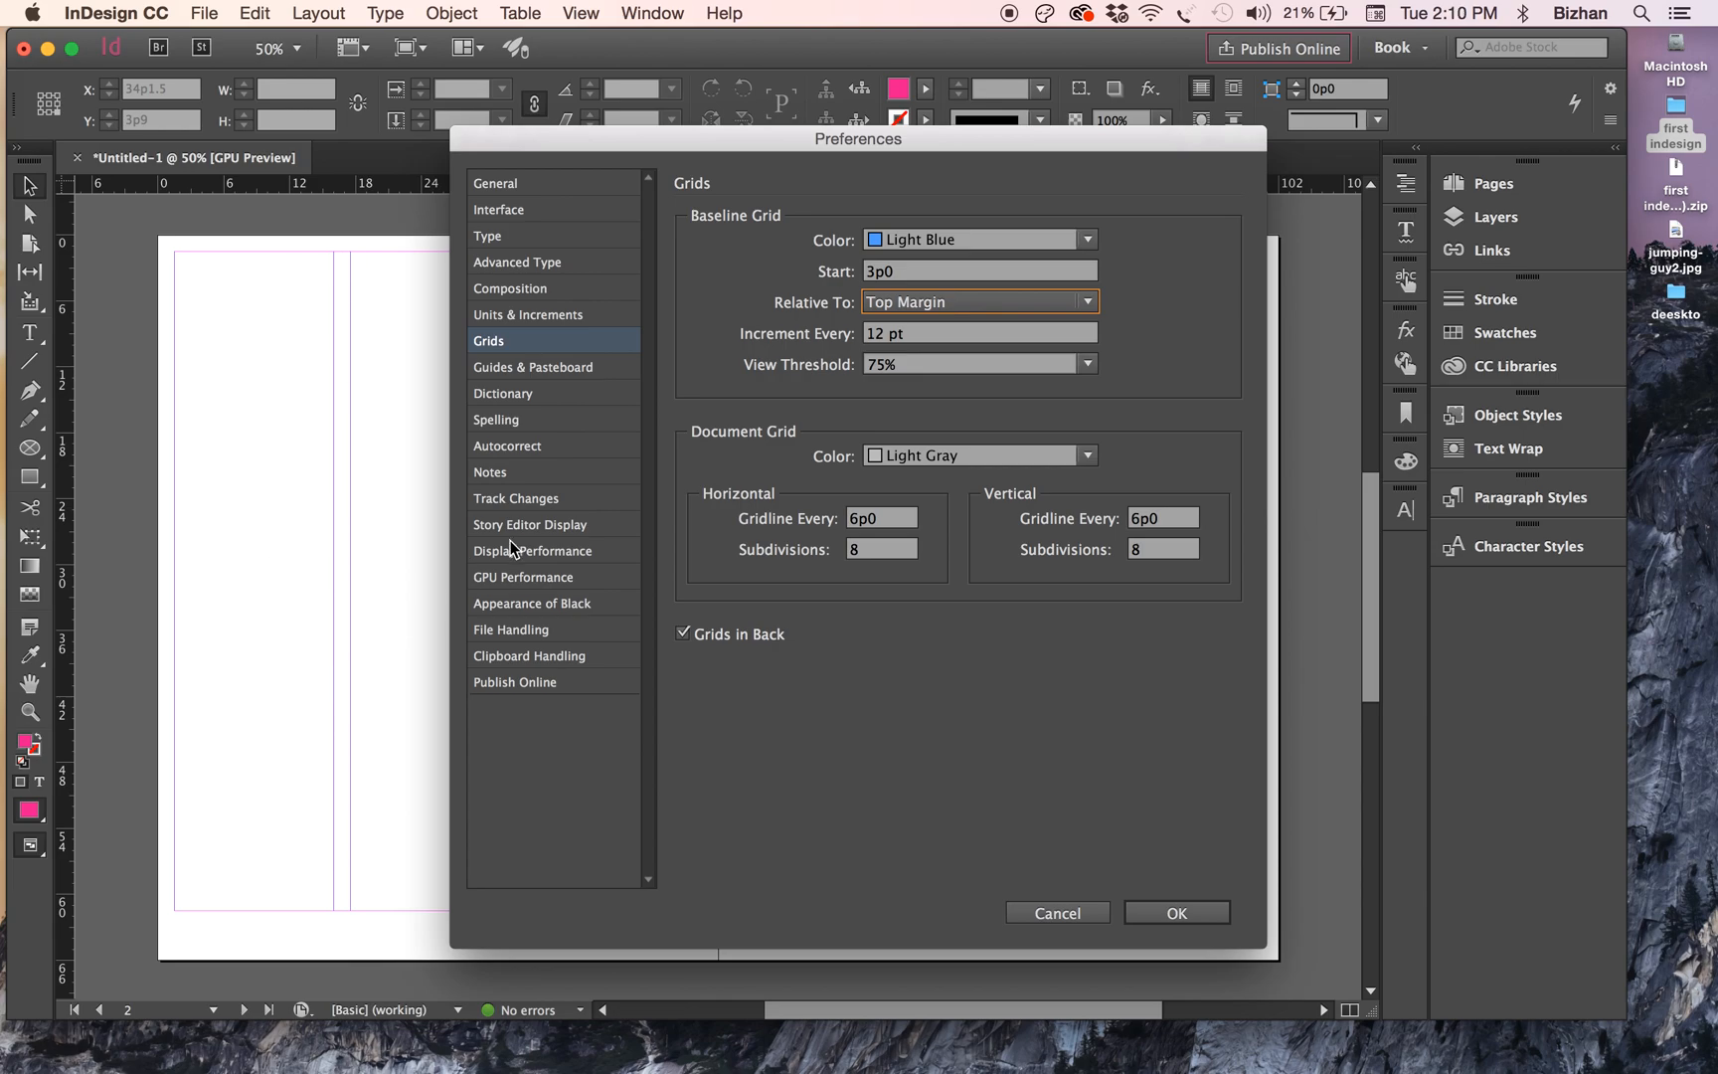
left_click(1171, 914)
- Create a text frame filling the first column of page 2 and paste the copied speech into it
left_click(30, 333)
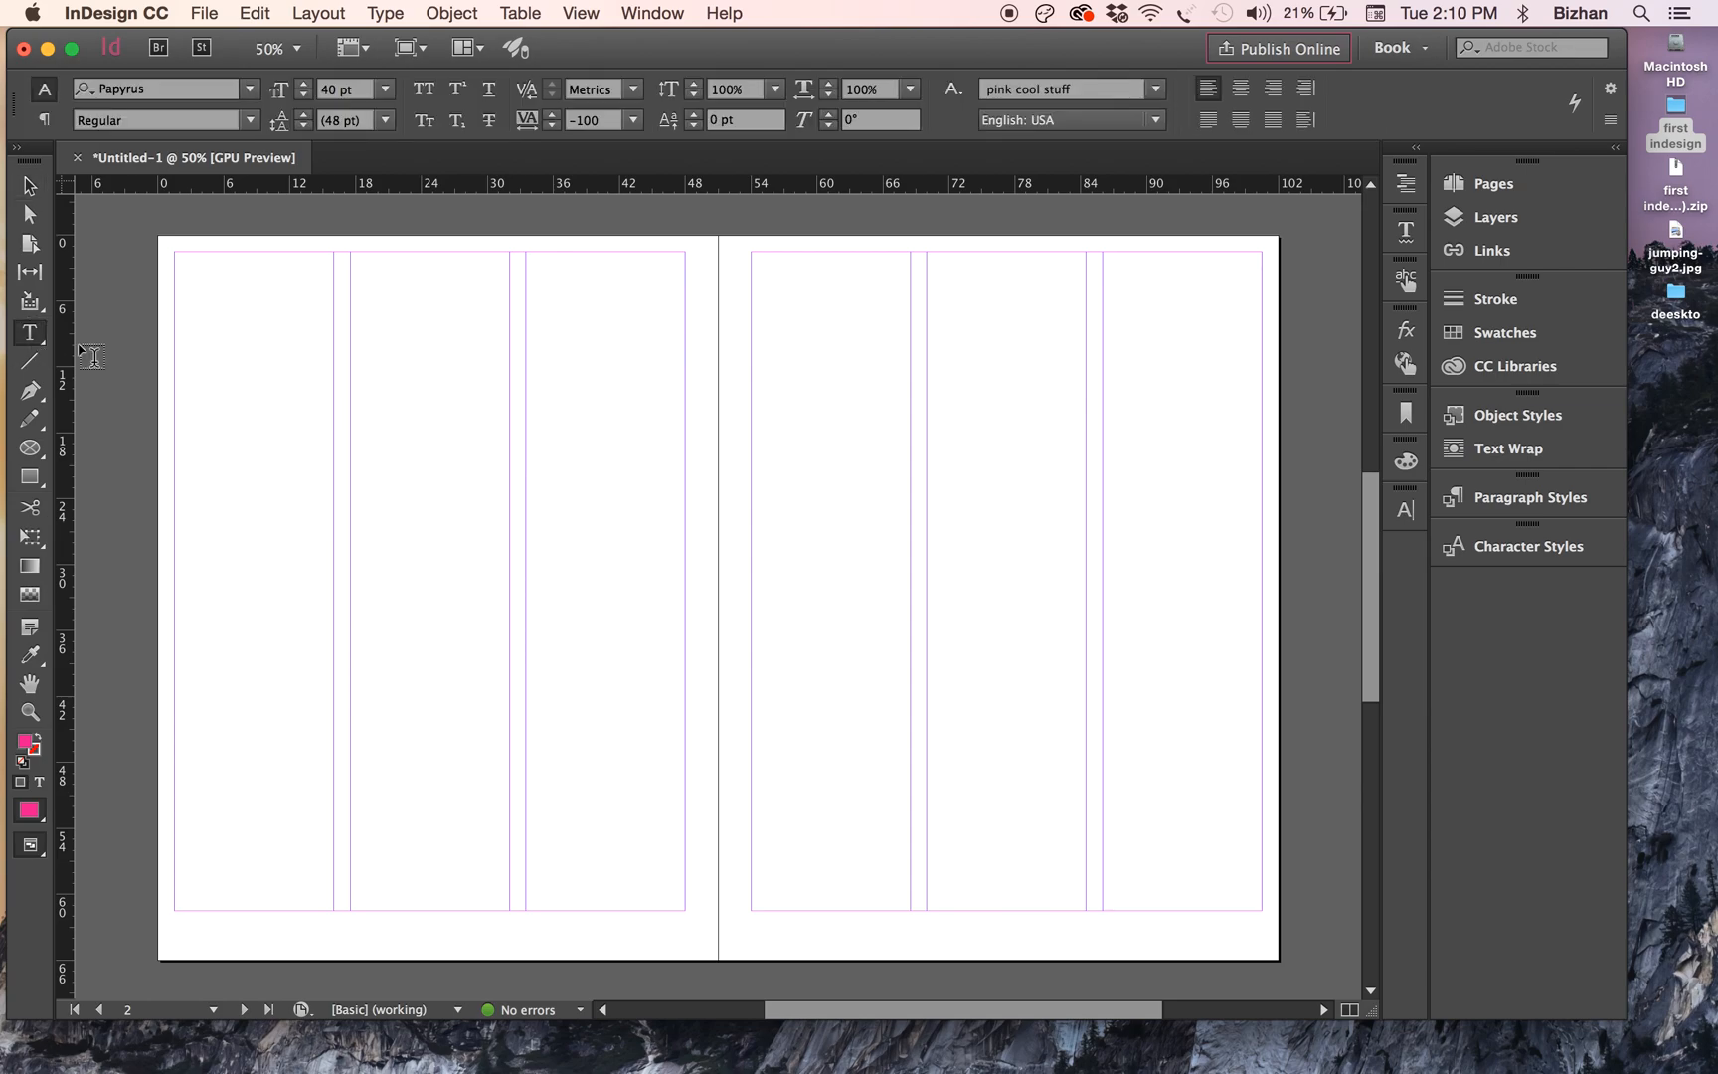
left_click_drag(176, 251, 334, 906)
key("super+v")
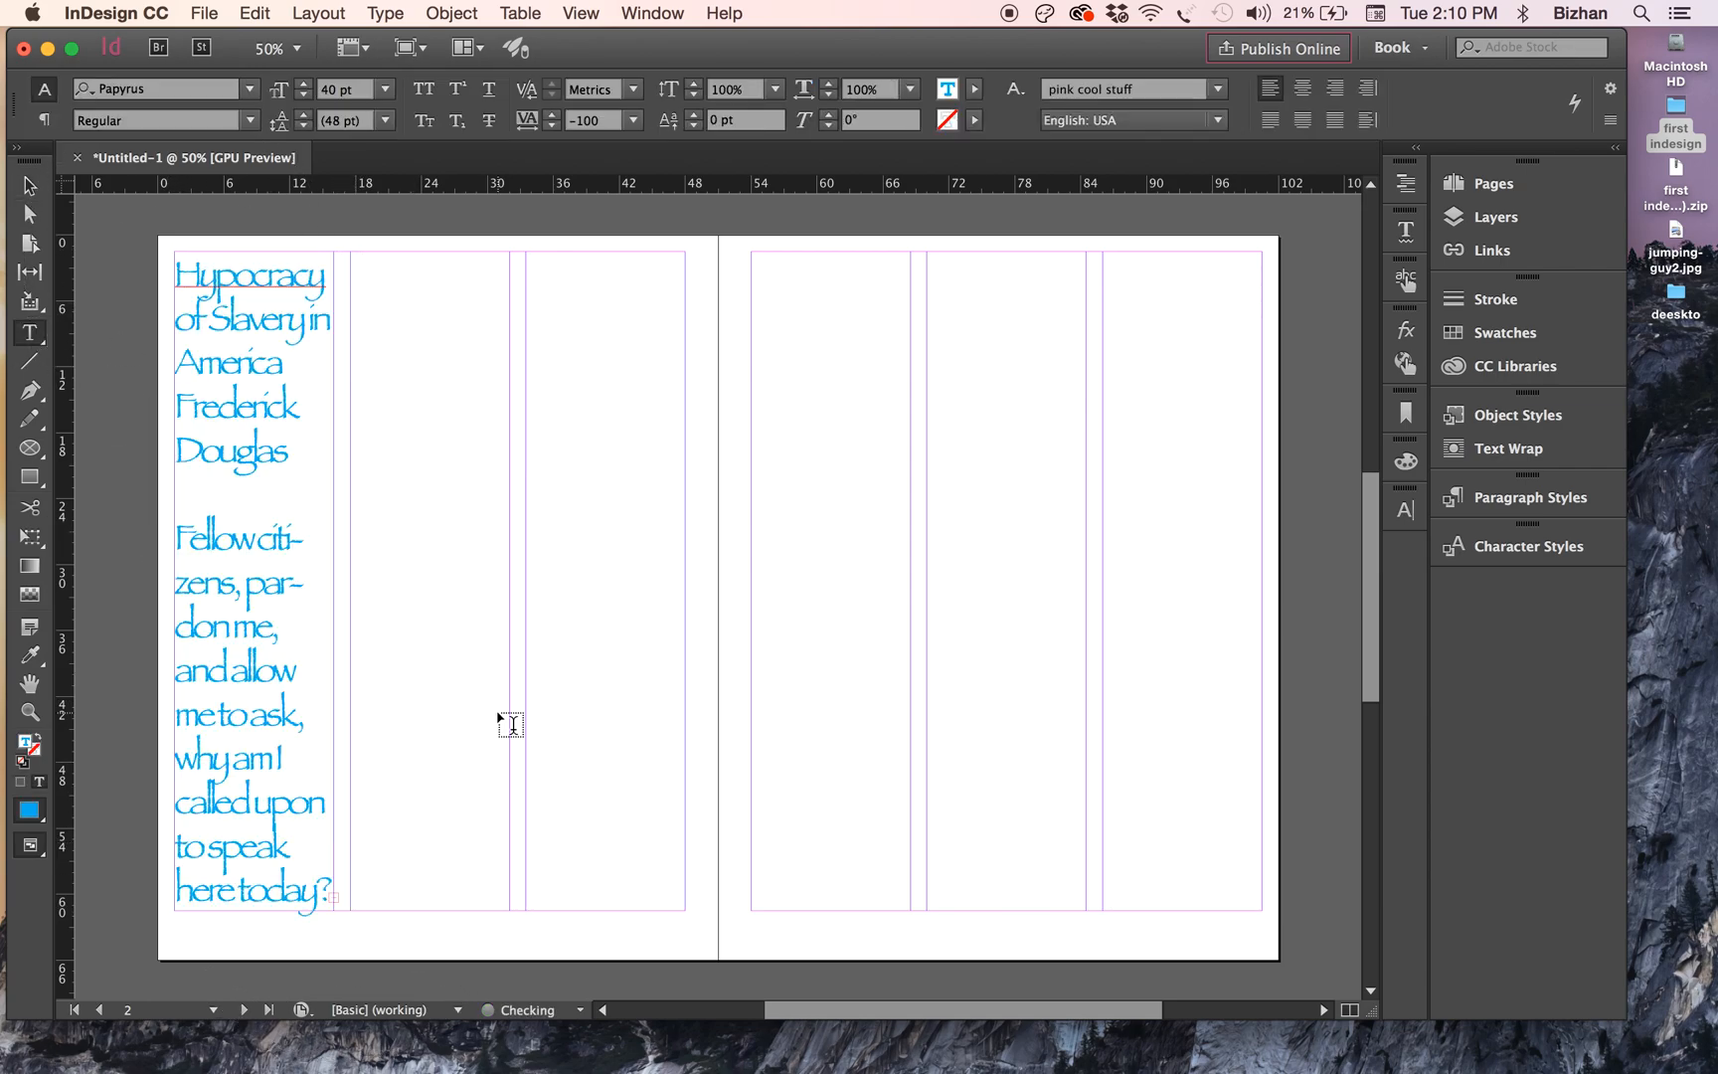
- Format all of the pasted text as 12 pt Helvetica and colour it with the [Black] swatch
key("super+a")
left_click_drag(226, 89, 4, 50)
type("Helvetica")
key("Return")
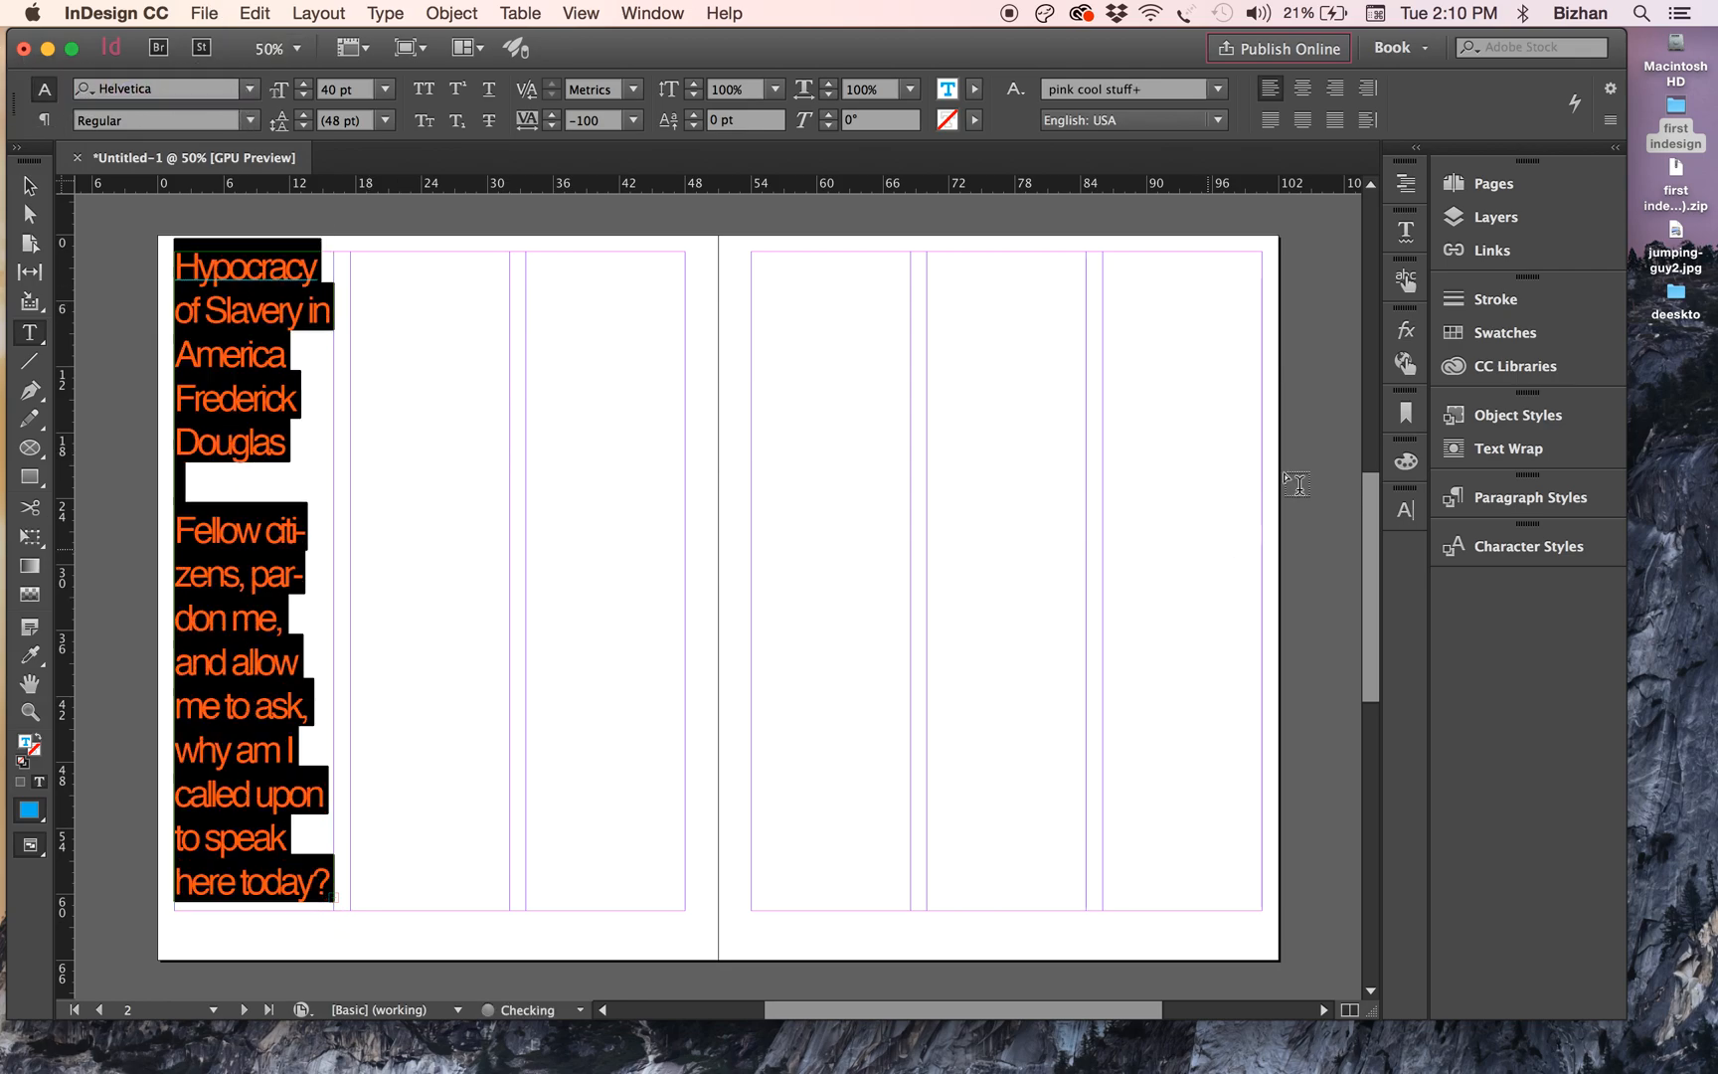
left_click(1479, 336)
left_click(1099, 433)
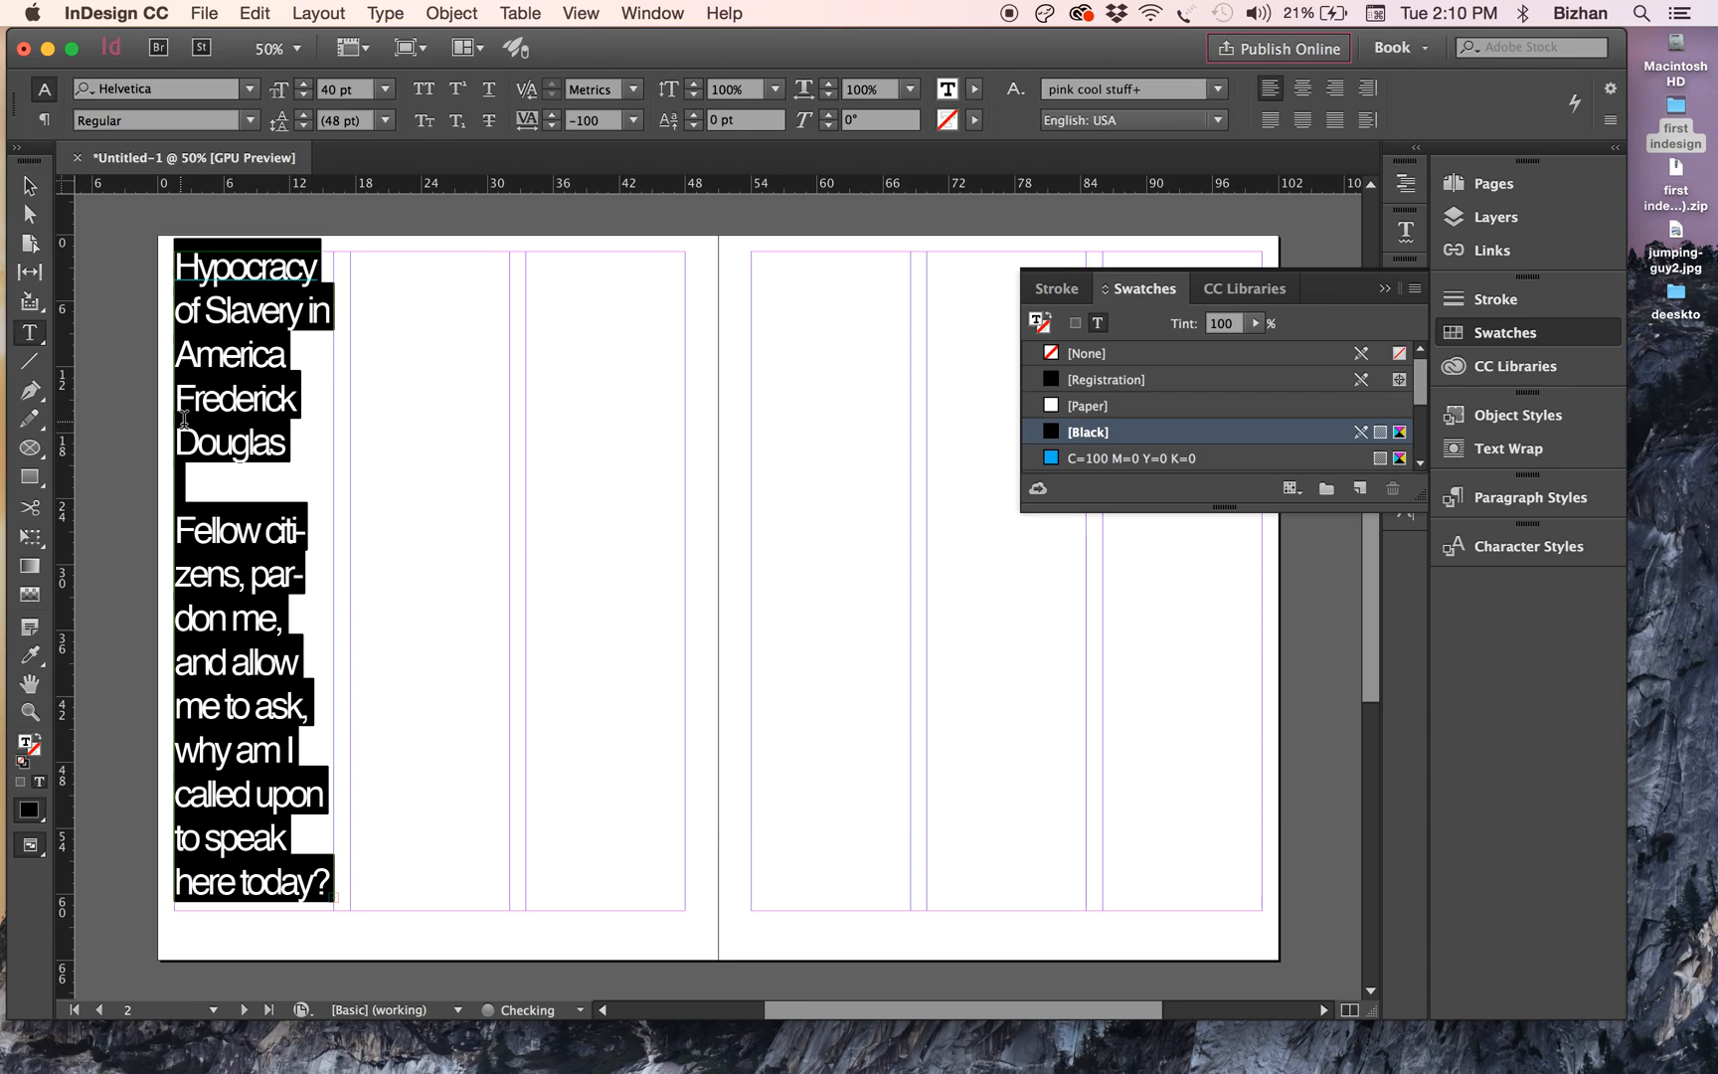
left_click(384, 89)
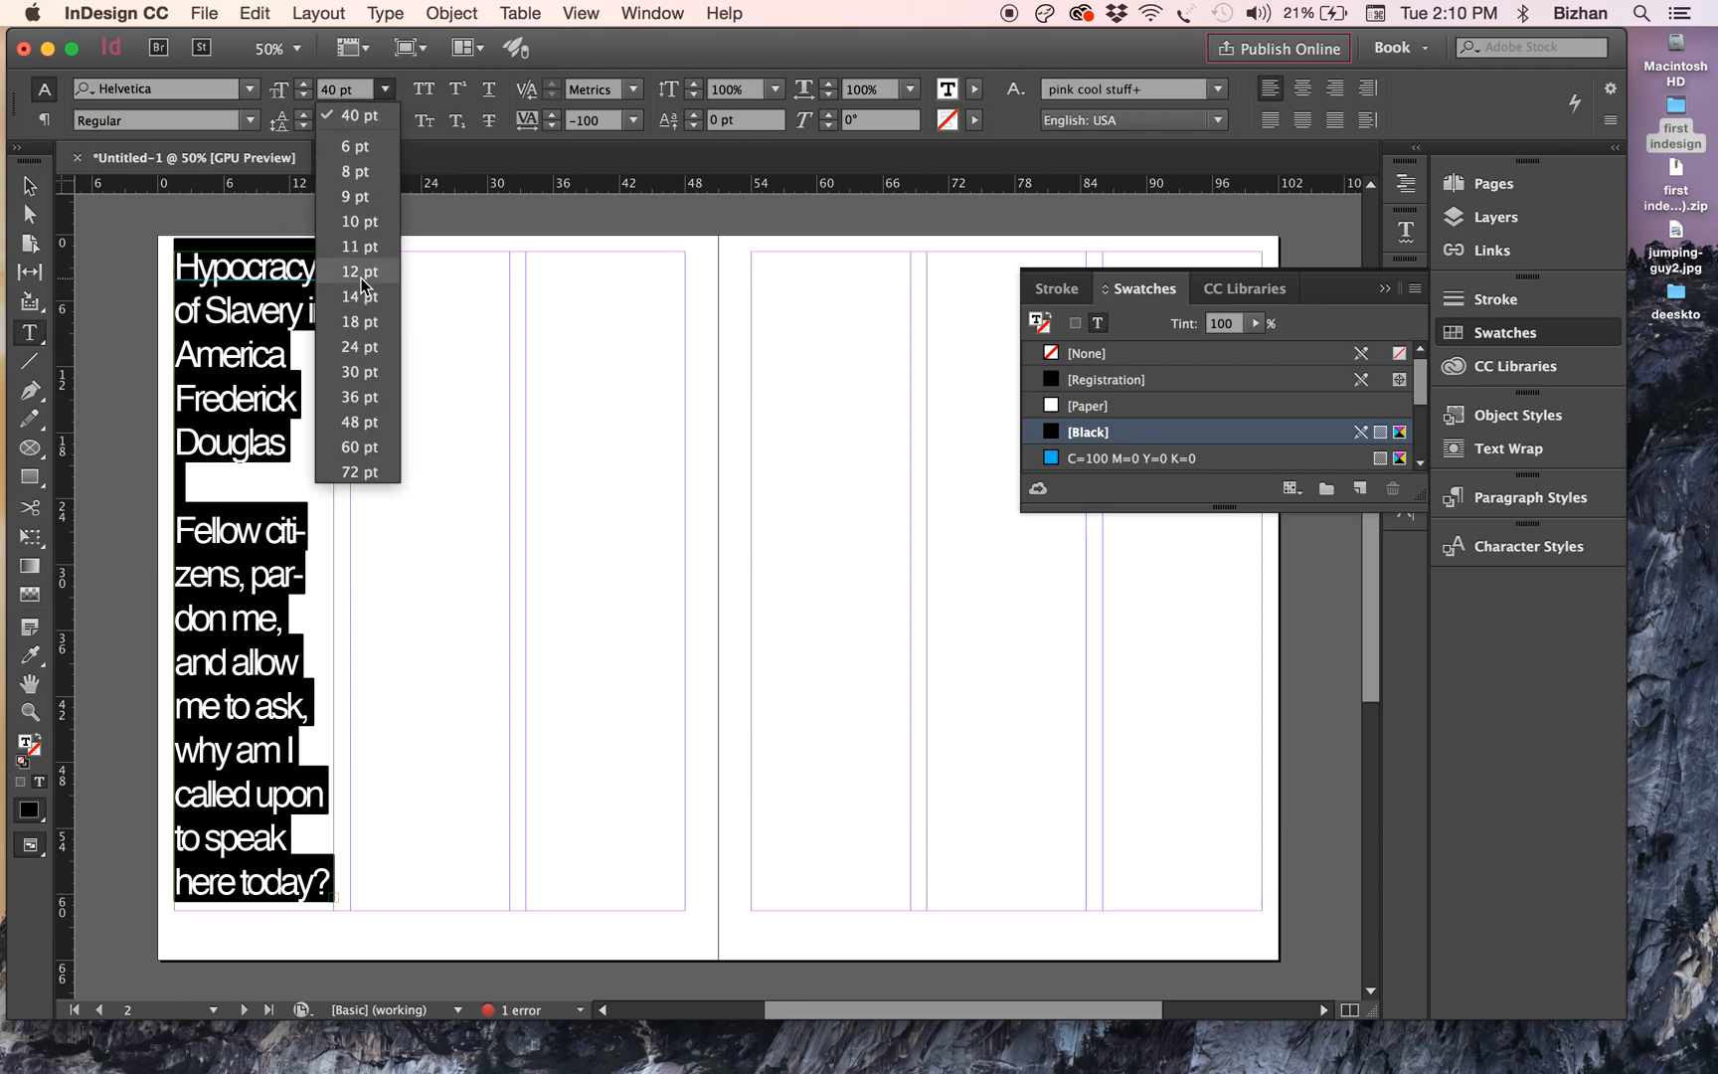
left_click(360, 272)
- Set the tracking of the whole story to 0
left_click(28, 182)
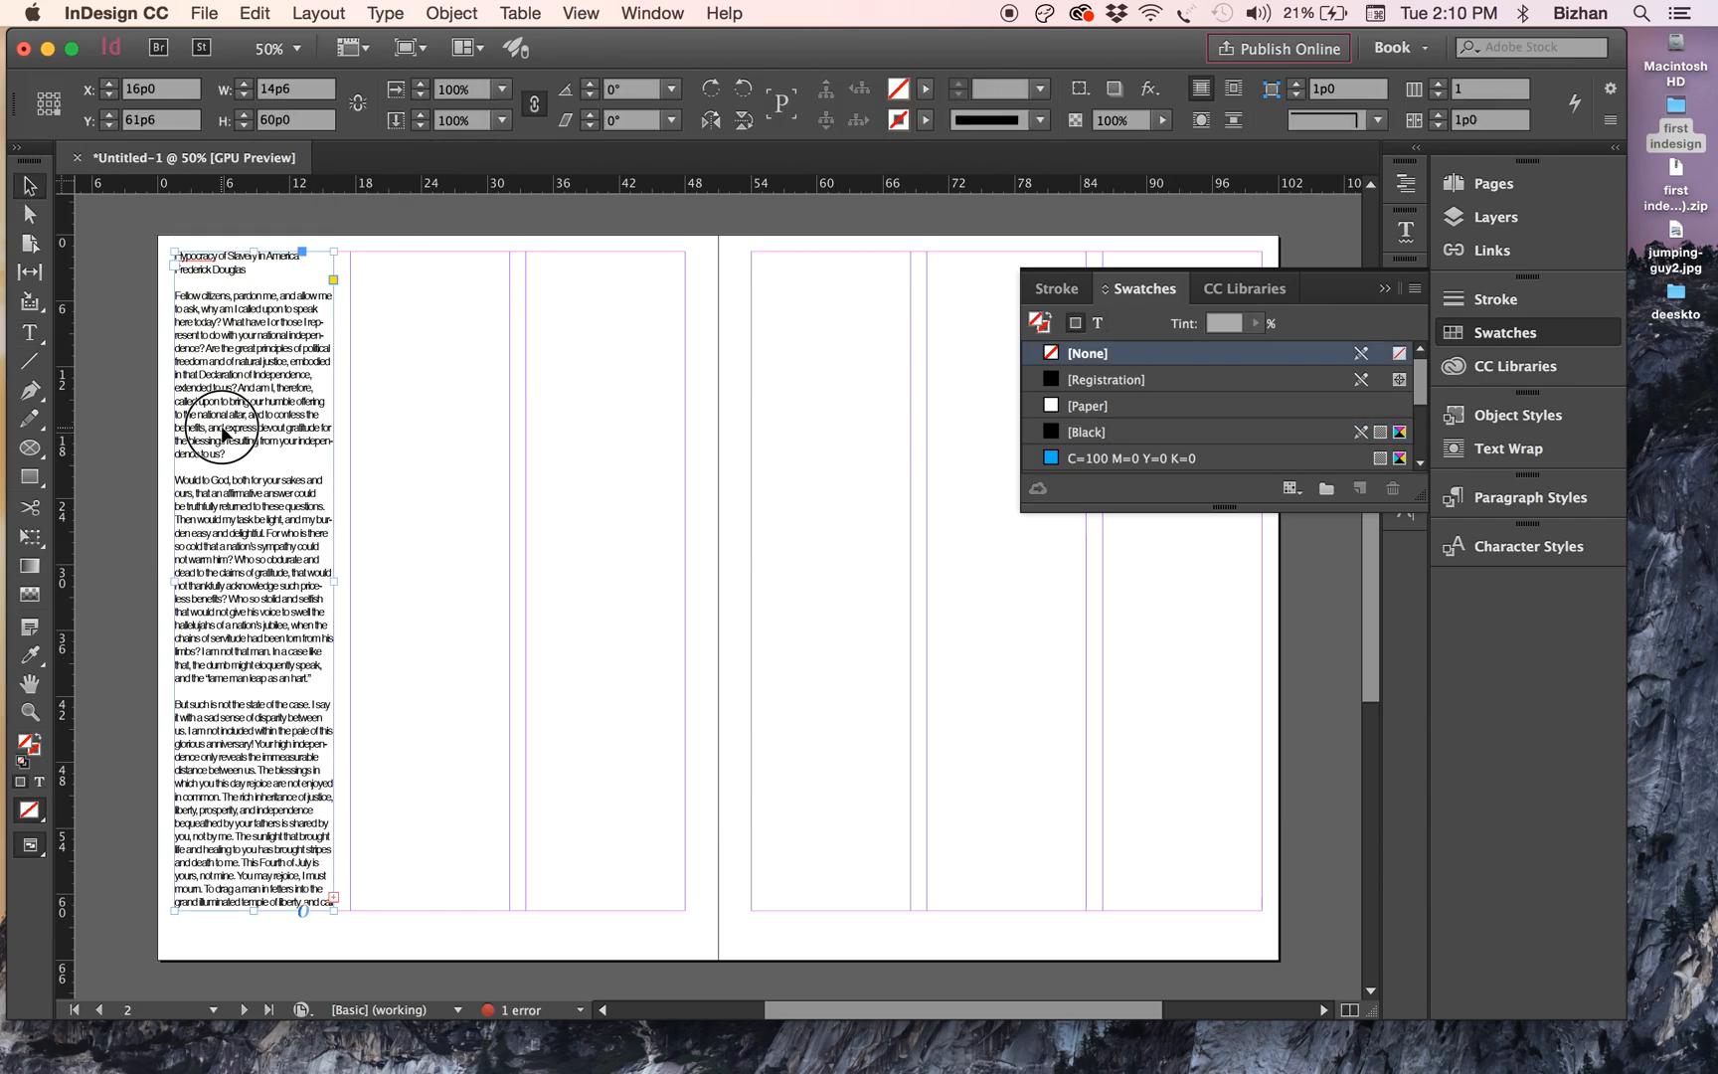
double_click(295, 803)
key("super+a")
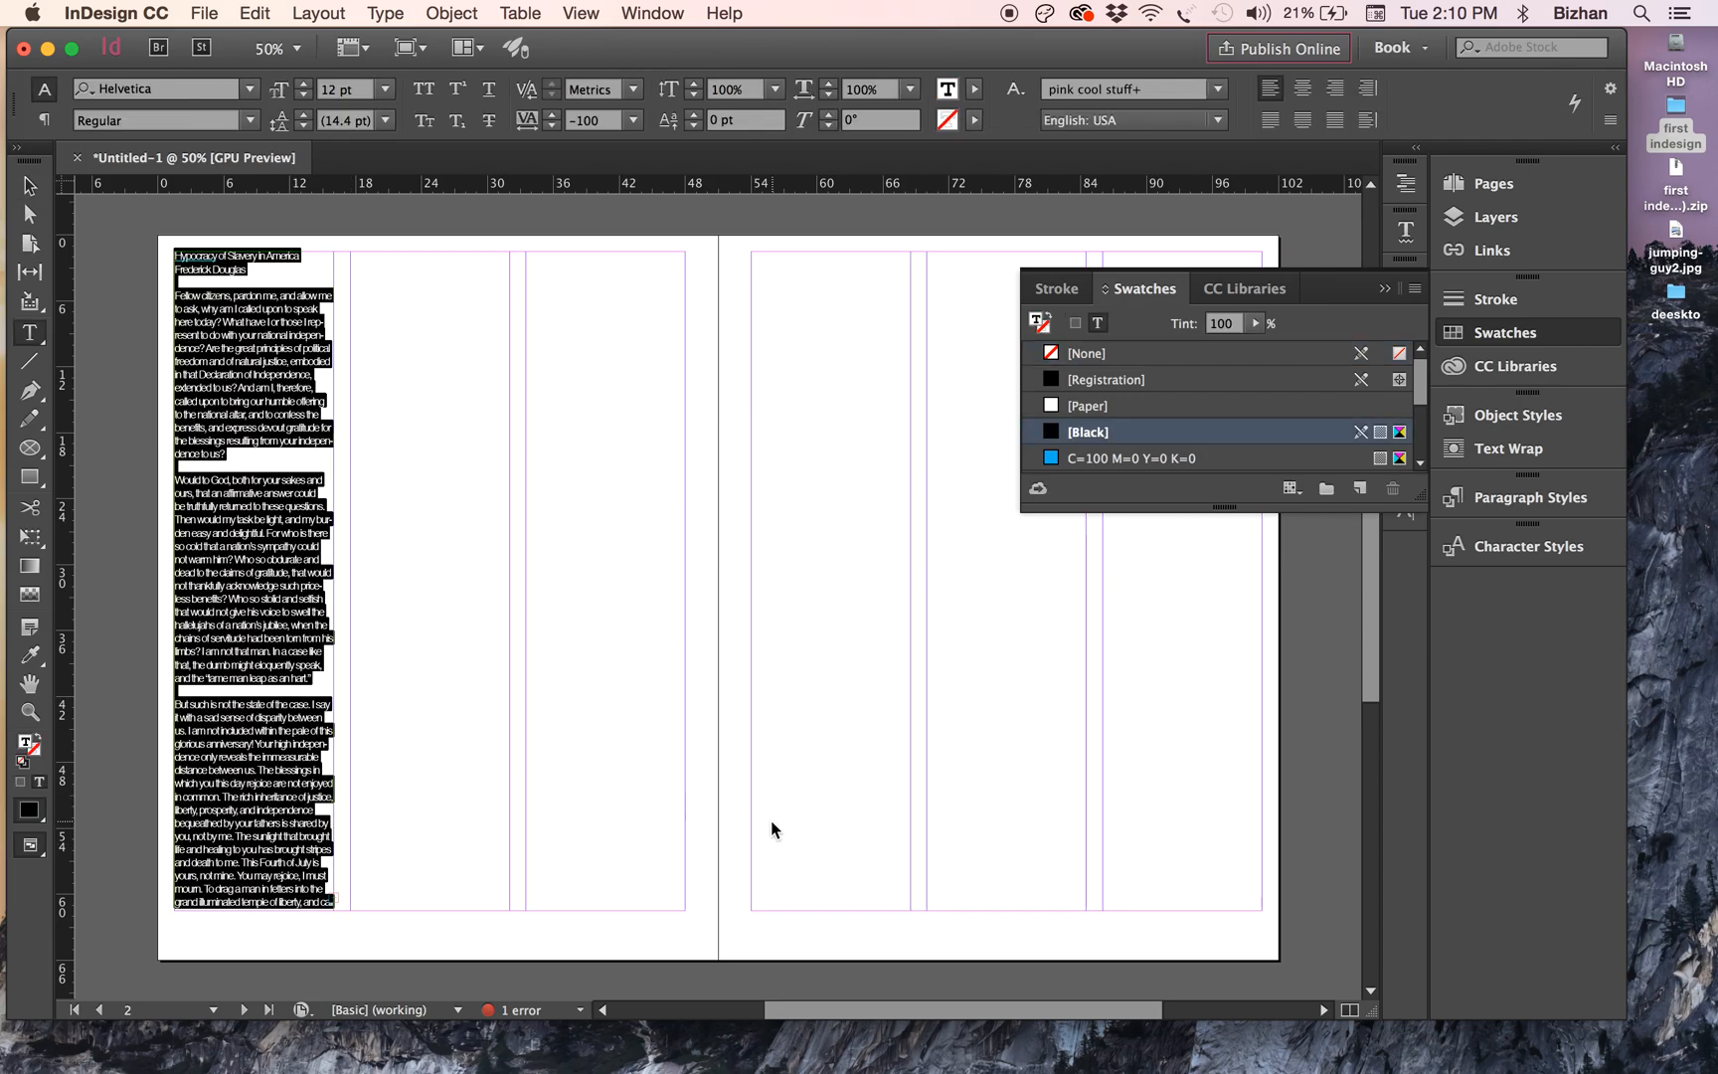
key("super+t")
left_click(1362, 635)
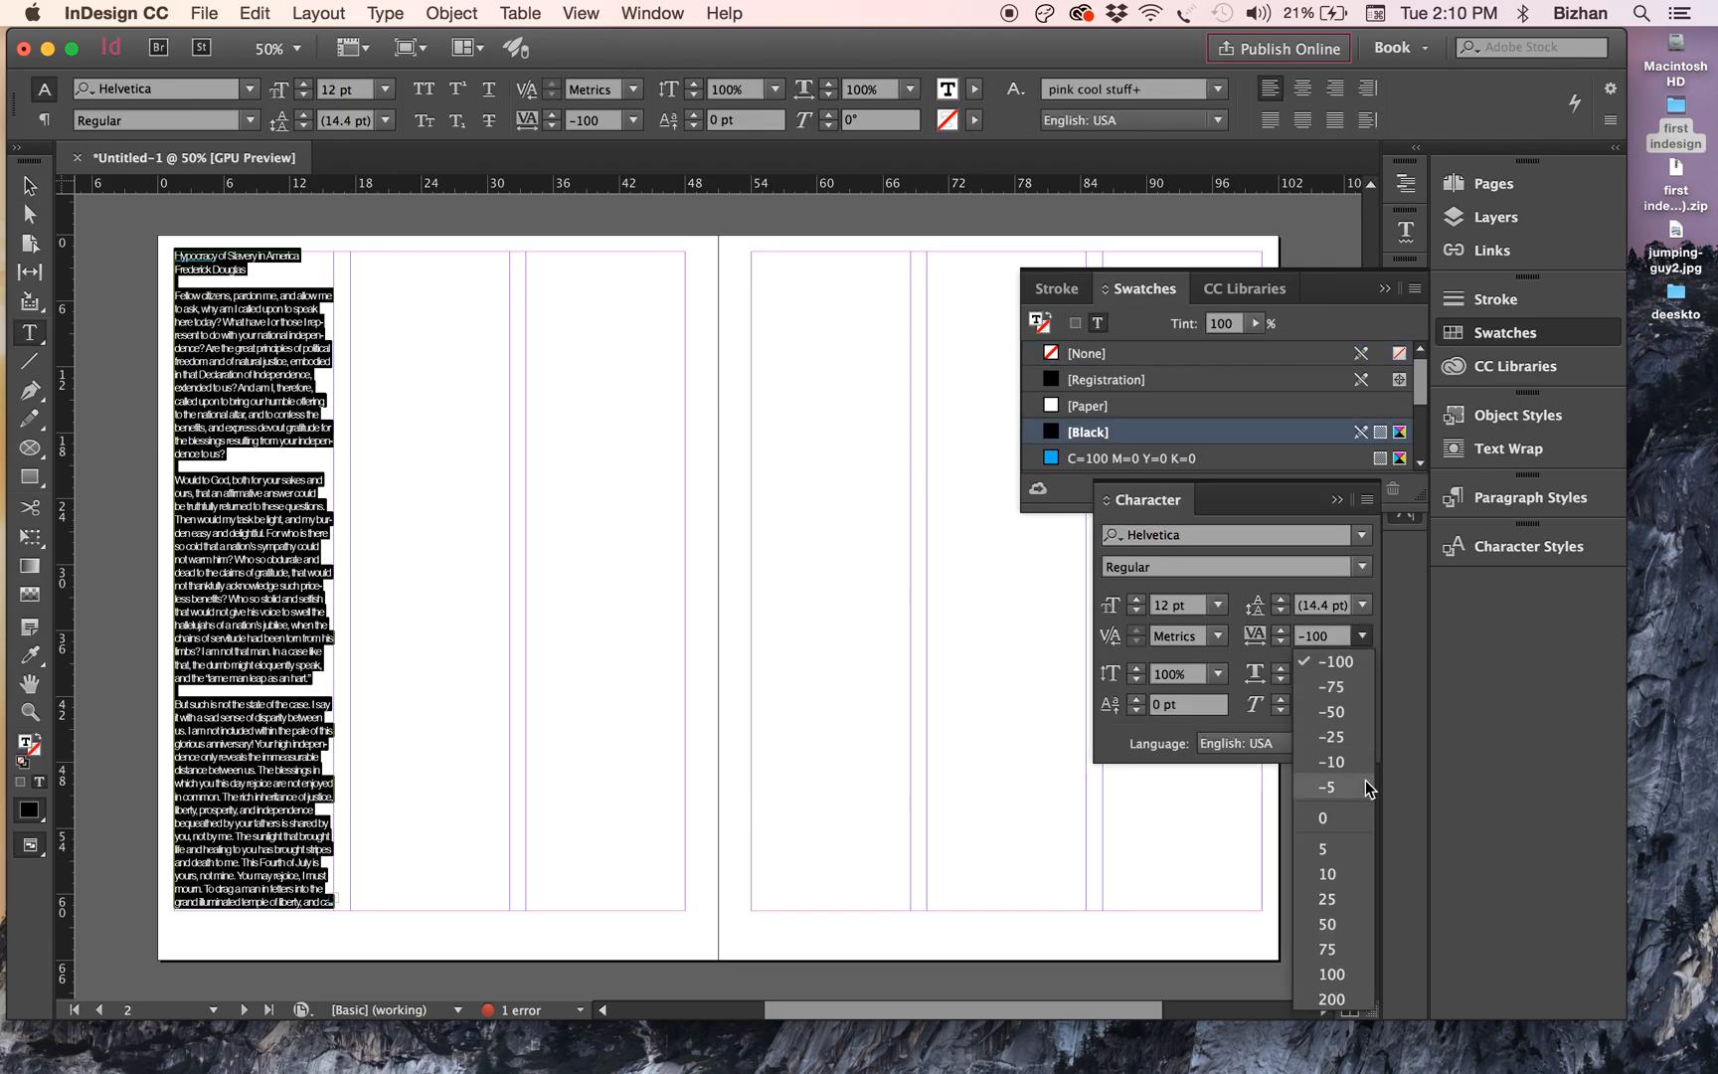
left_click(1363, 810)
left_click(270, 349)
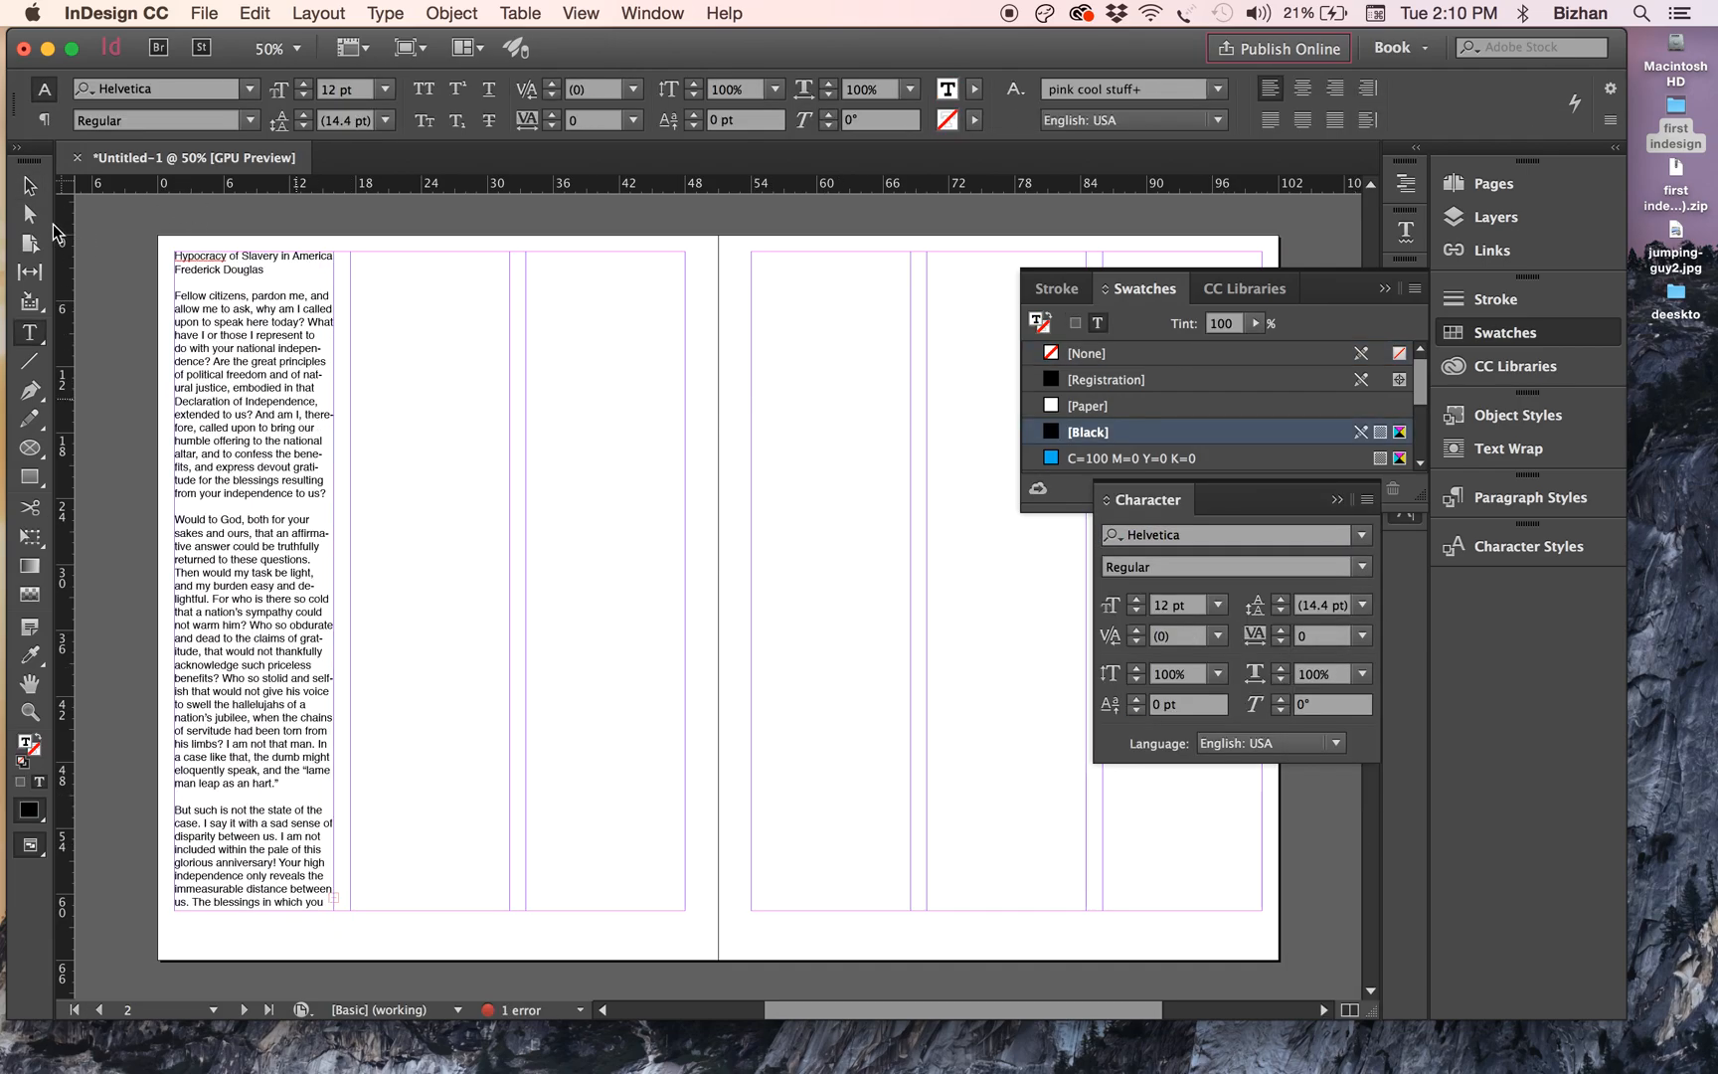
- Thread the first column's overset text into a new frame filling the second column of page 2
left_click(29, 186)
left_click(334, 898)
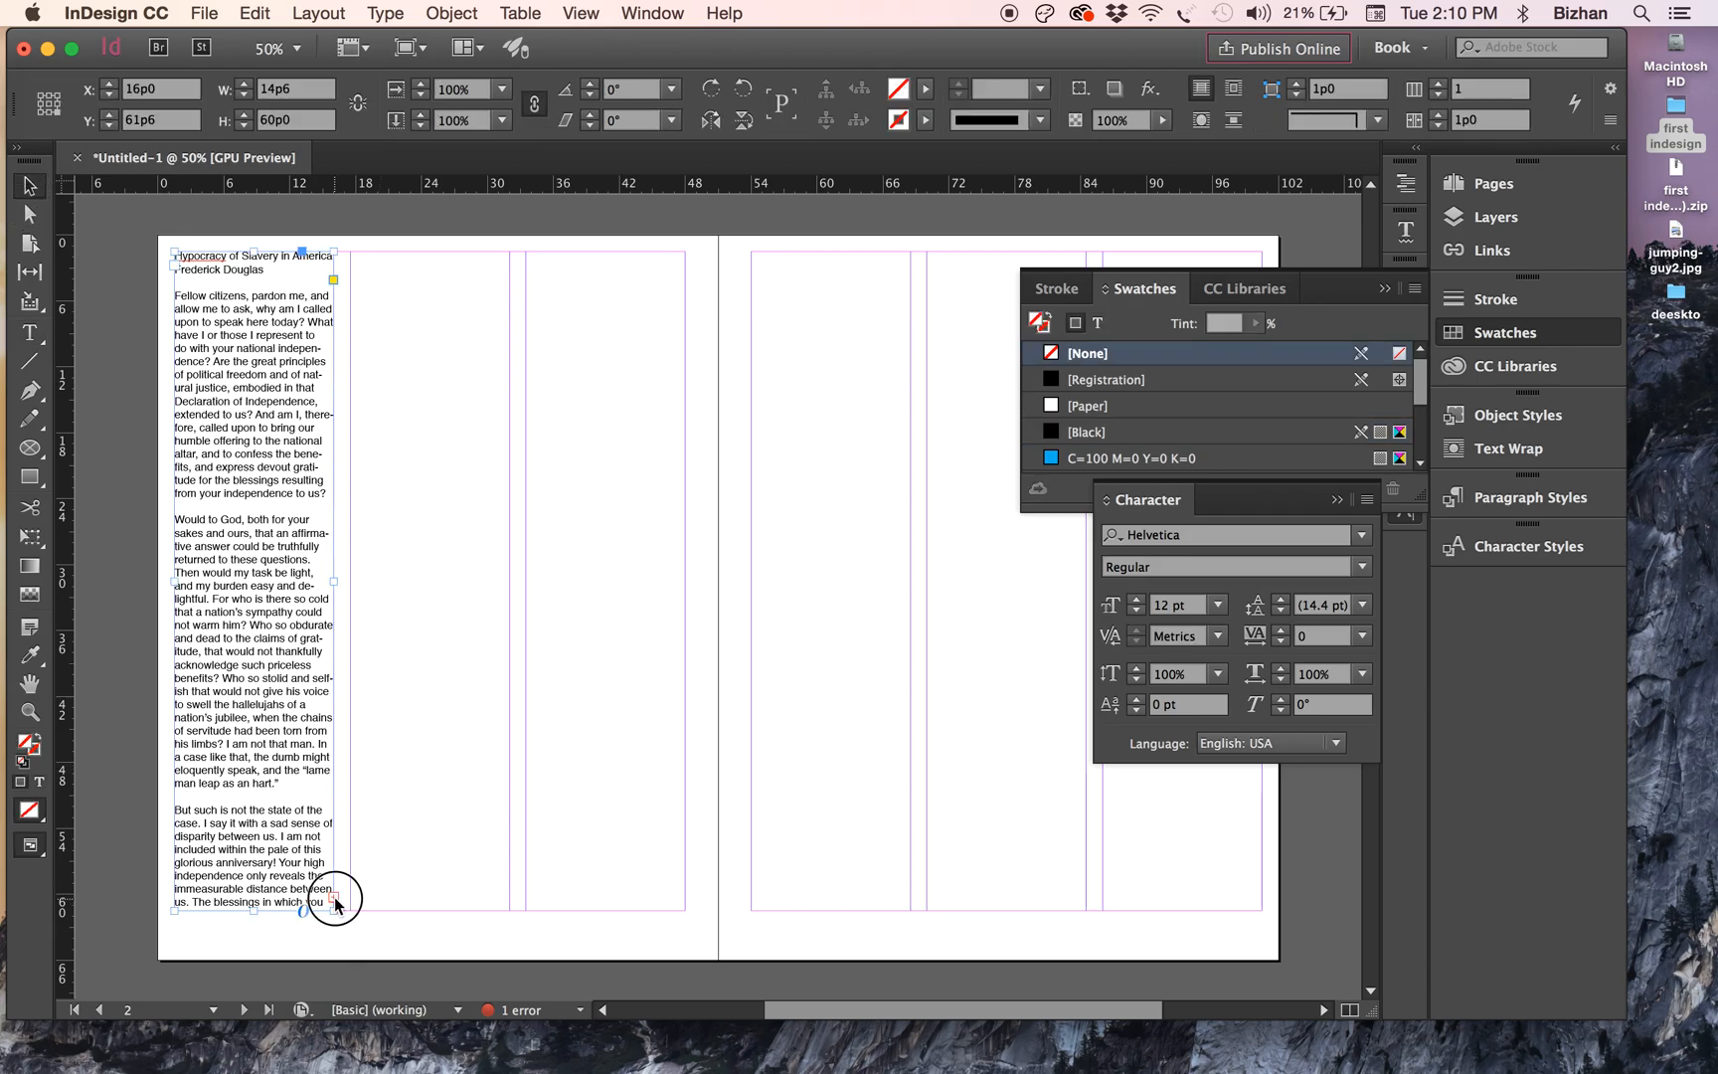
left_click(353, 263)
left_click(353, 254)
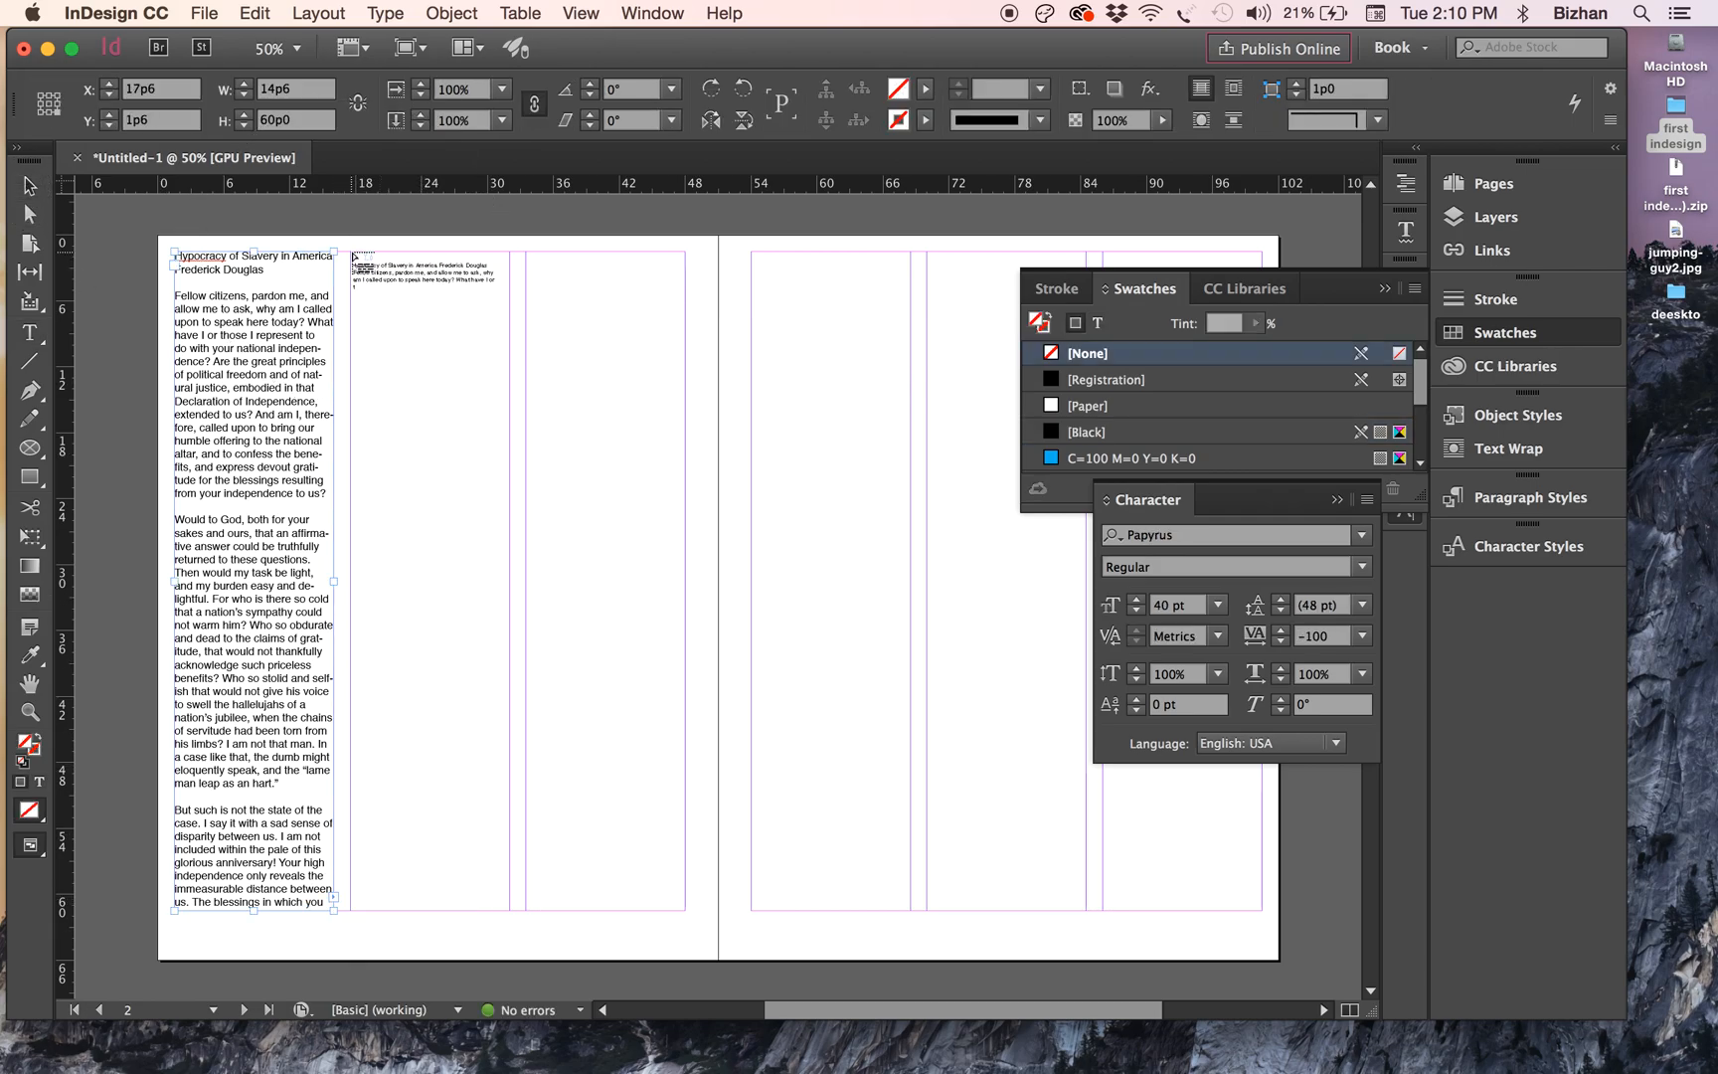
left_click(627, 426)
- Move the second column's text frame down by about 1p6 and show the baseline grid at 100% zoom
scroll(626, 425, "left", 3)
scroll(626, 426, "up", 1)
mouse_move(644, 489)
left_mouse_down()
mouse_move(659, 520)
mouse_move(644, 505)
left_mouse_up()
key("super+1")
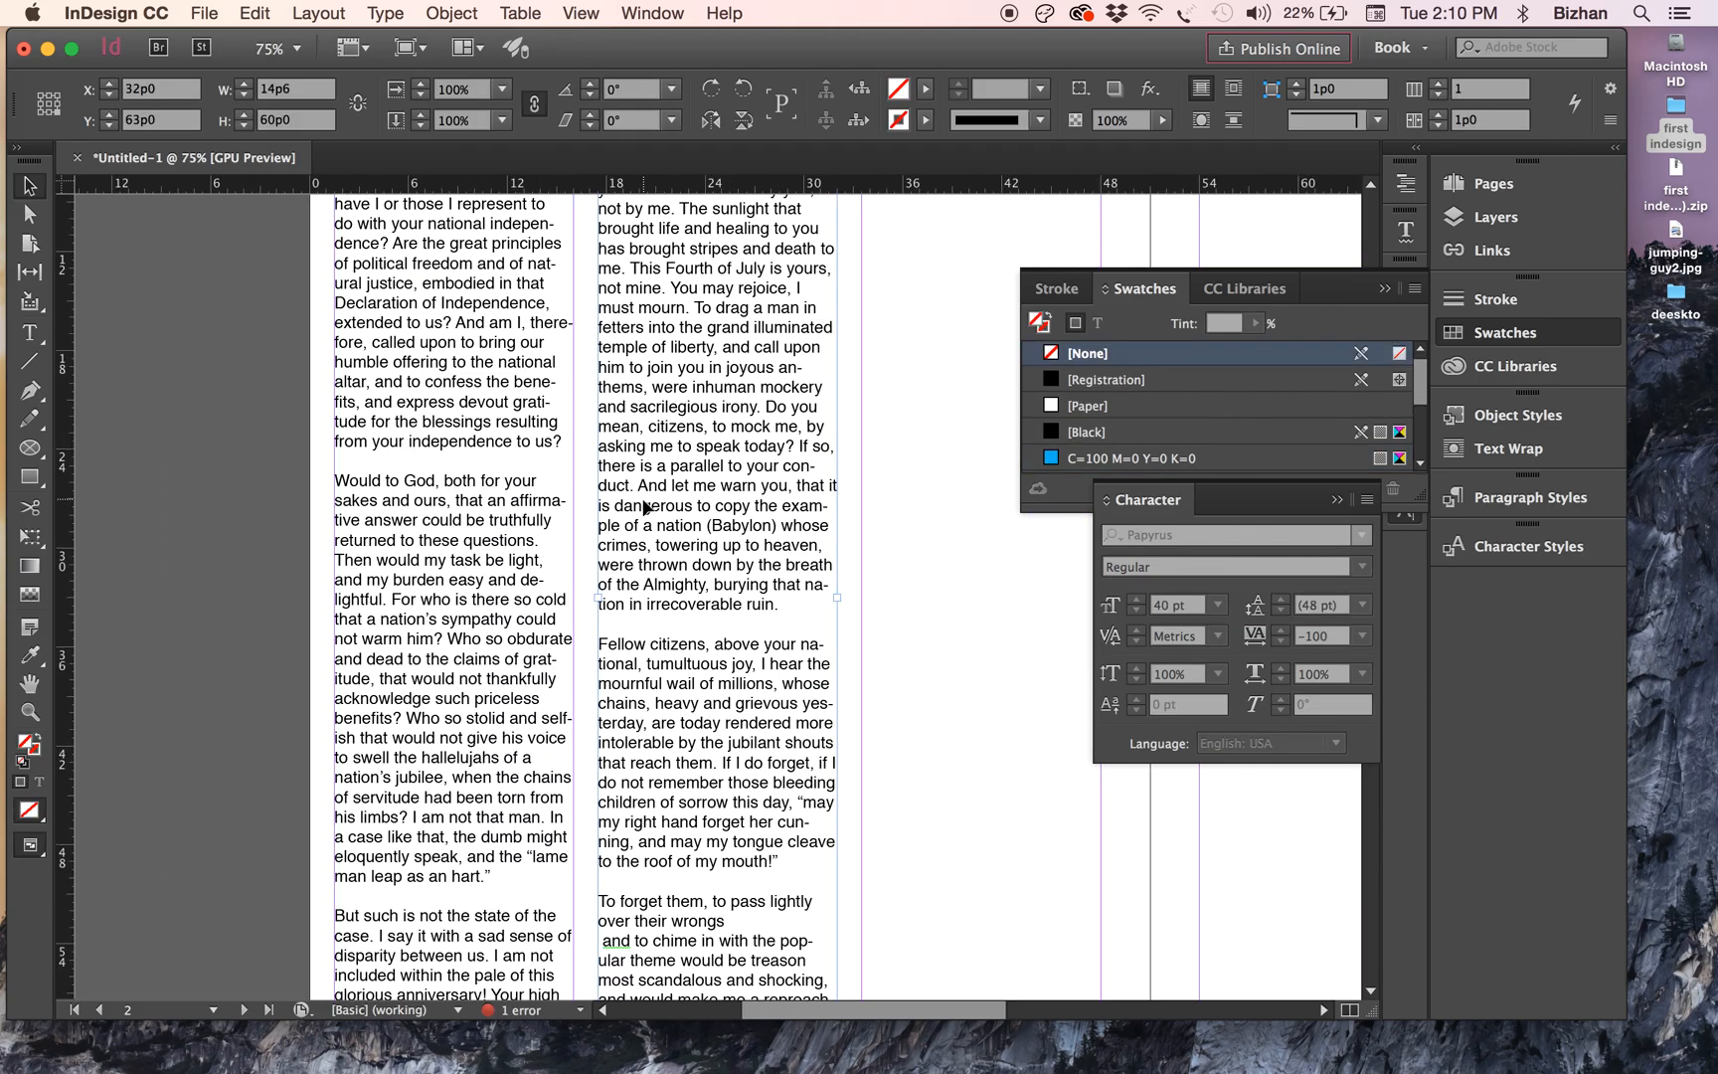
left_click(580, 12)
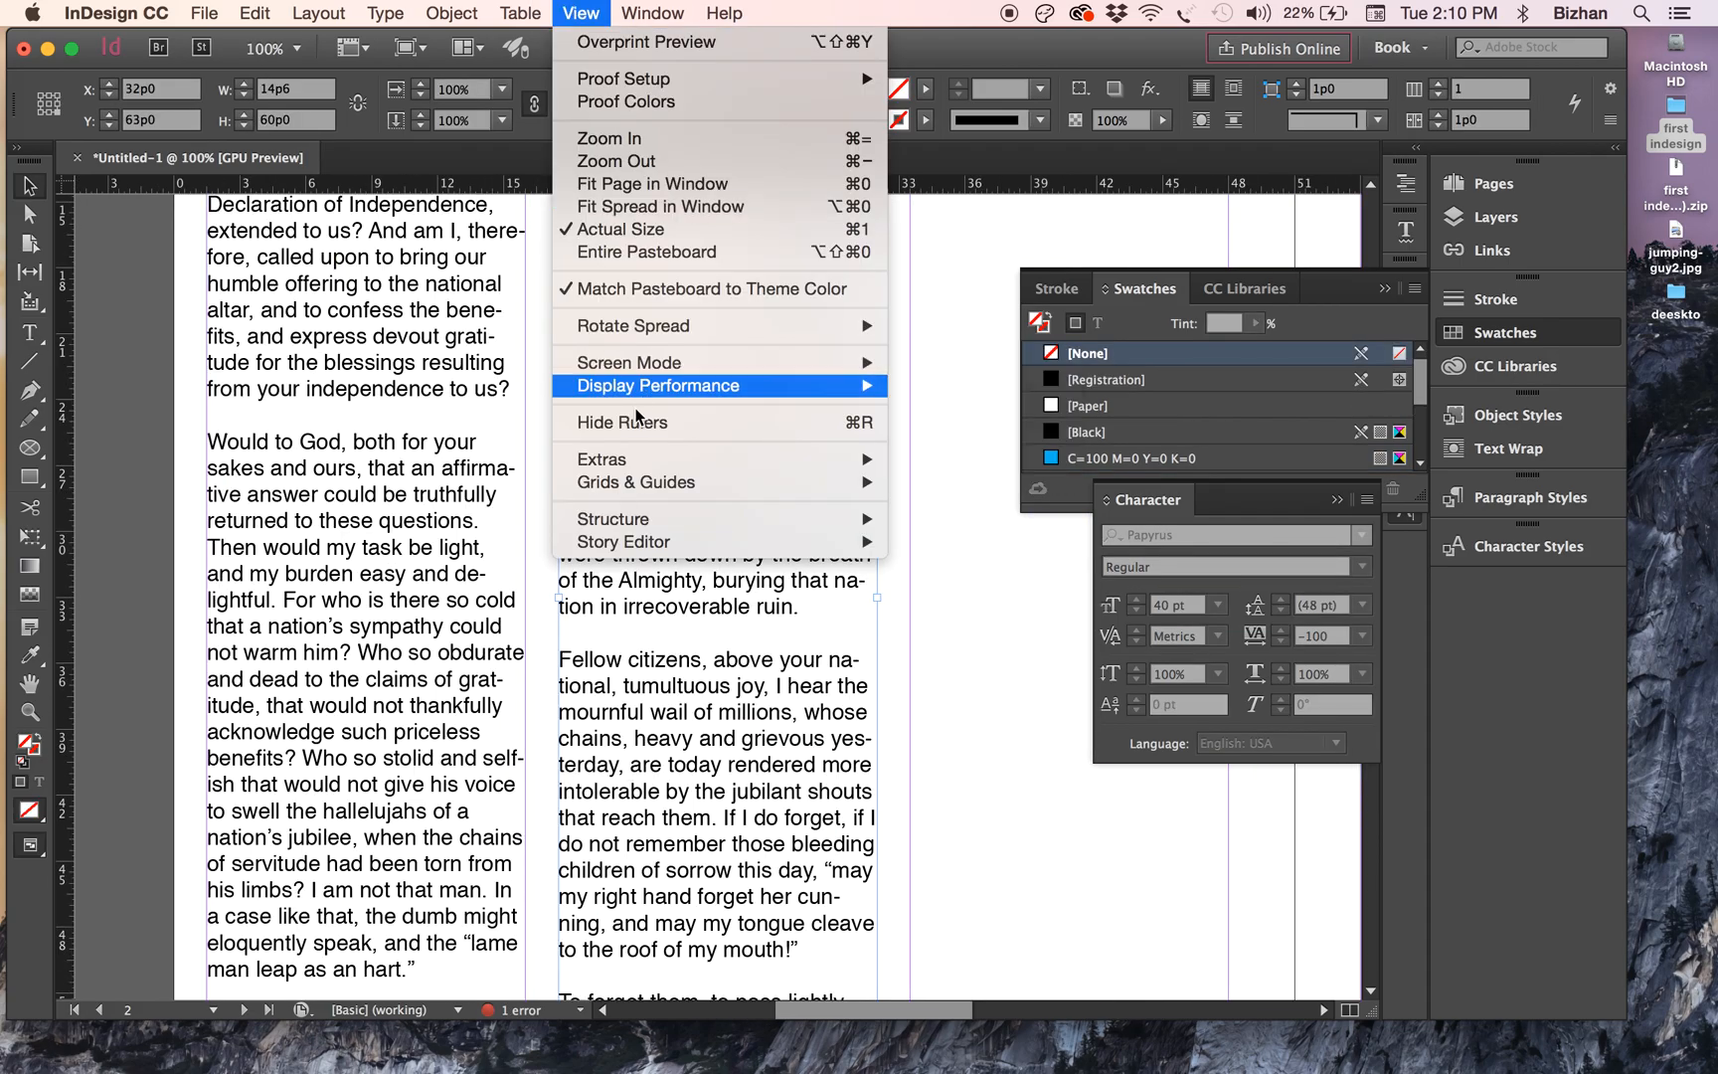
mouse_move(641, 487)
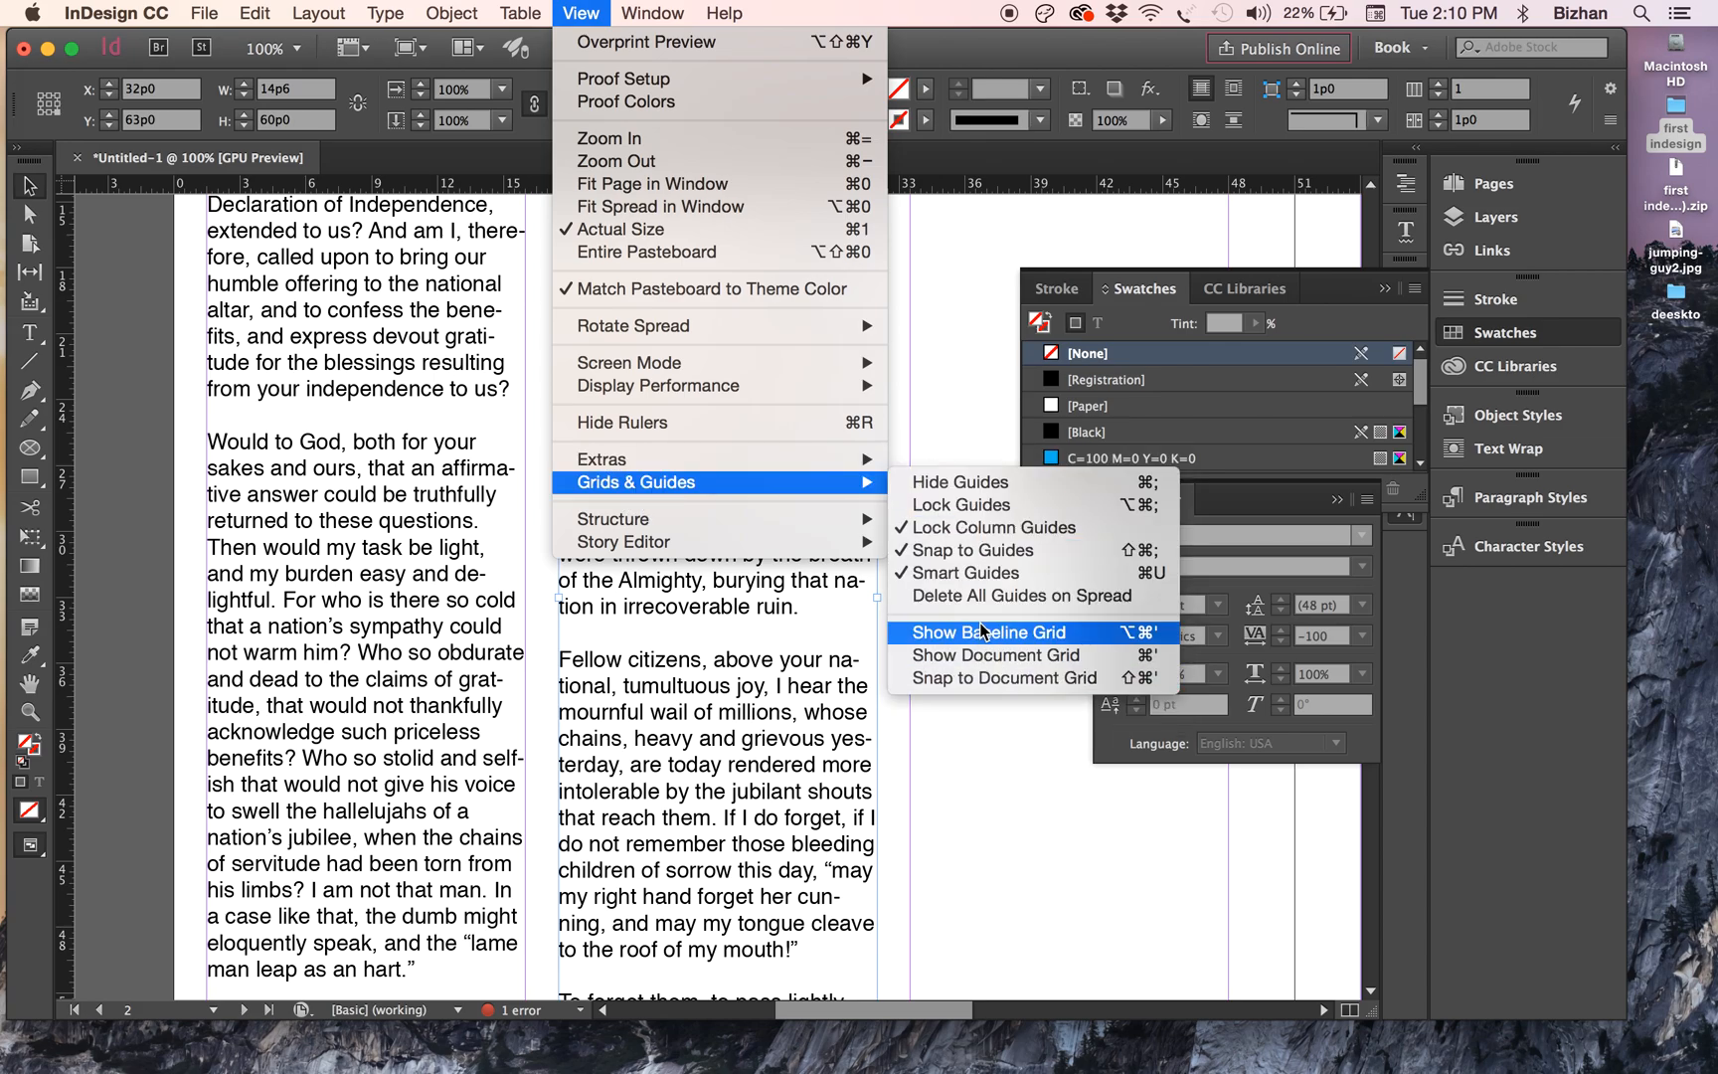
left_click(1141, 640)
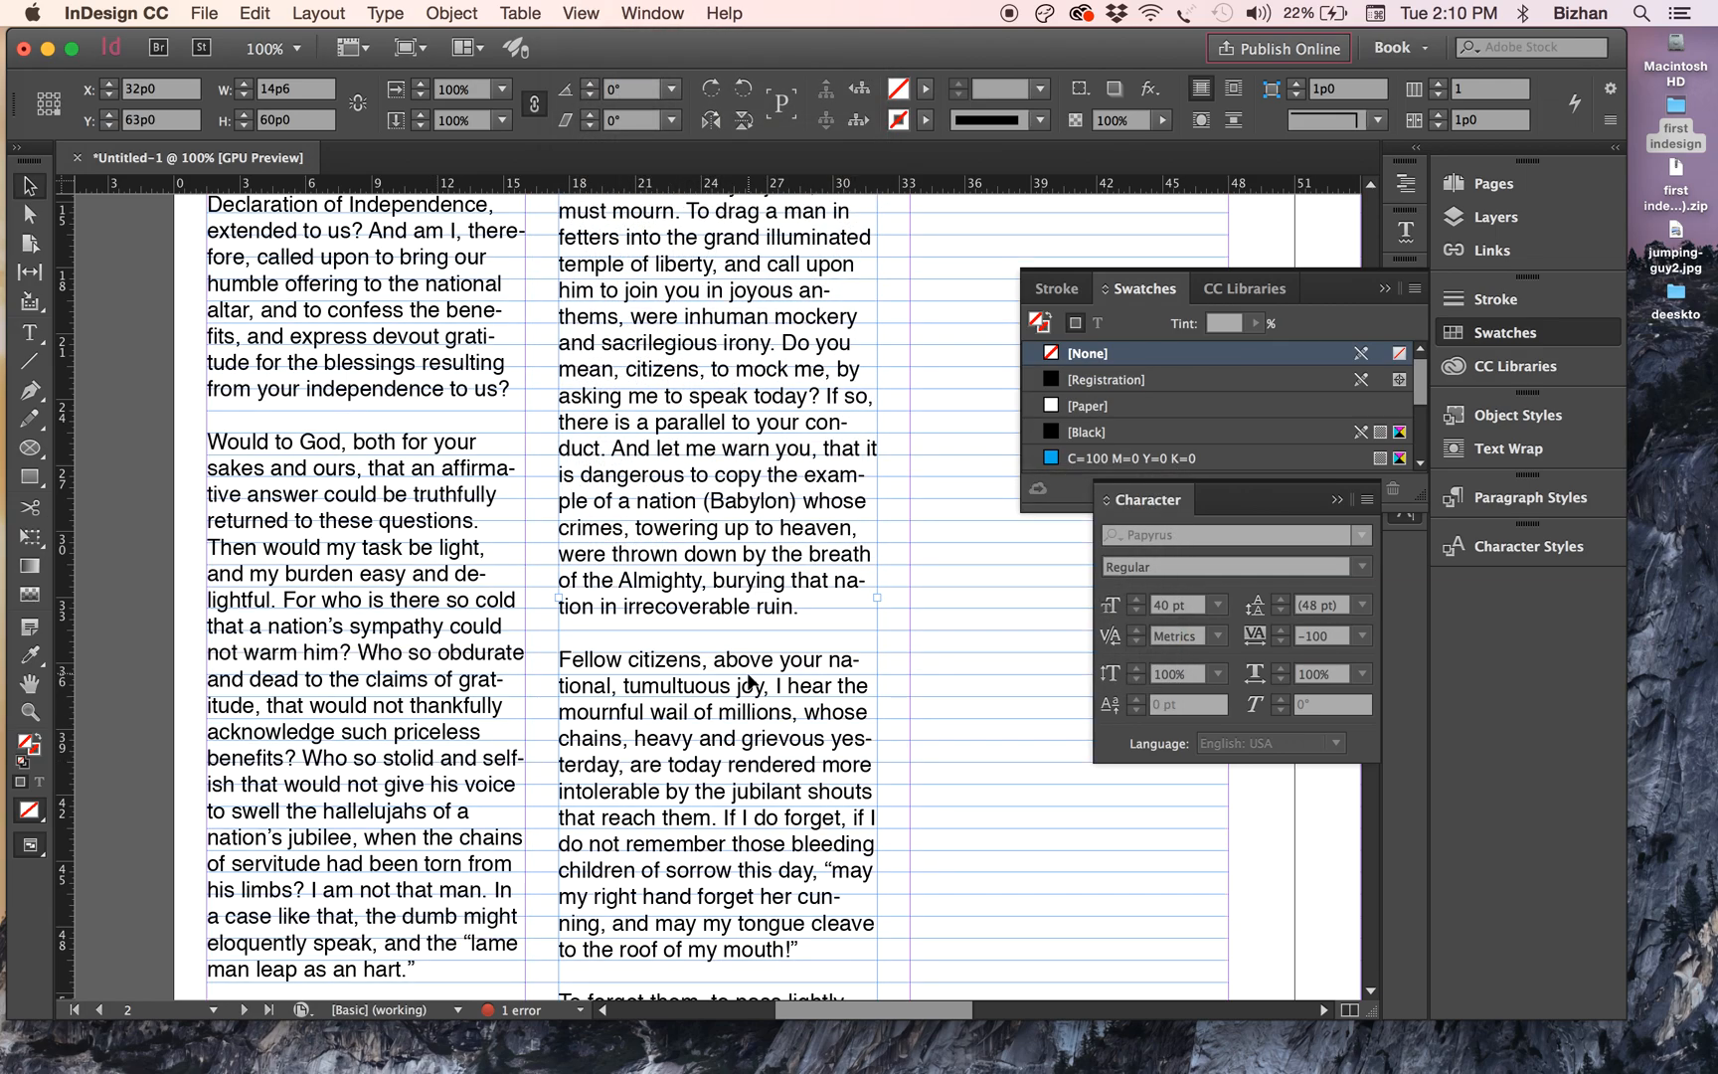
- Shift the first column's frame down and the second column's frame up so both sit at Y 62p7
key("super+minus")
scroll(750, 681, "up", 5)
scroll(751, 681, "right", 2)
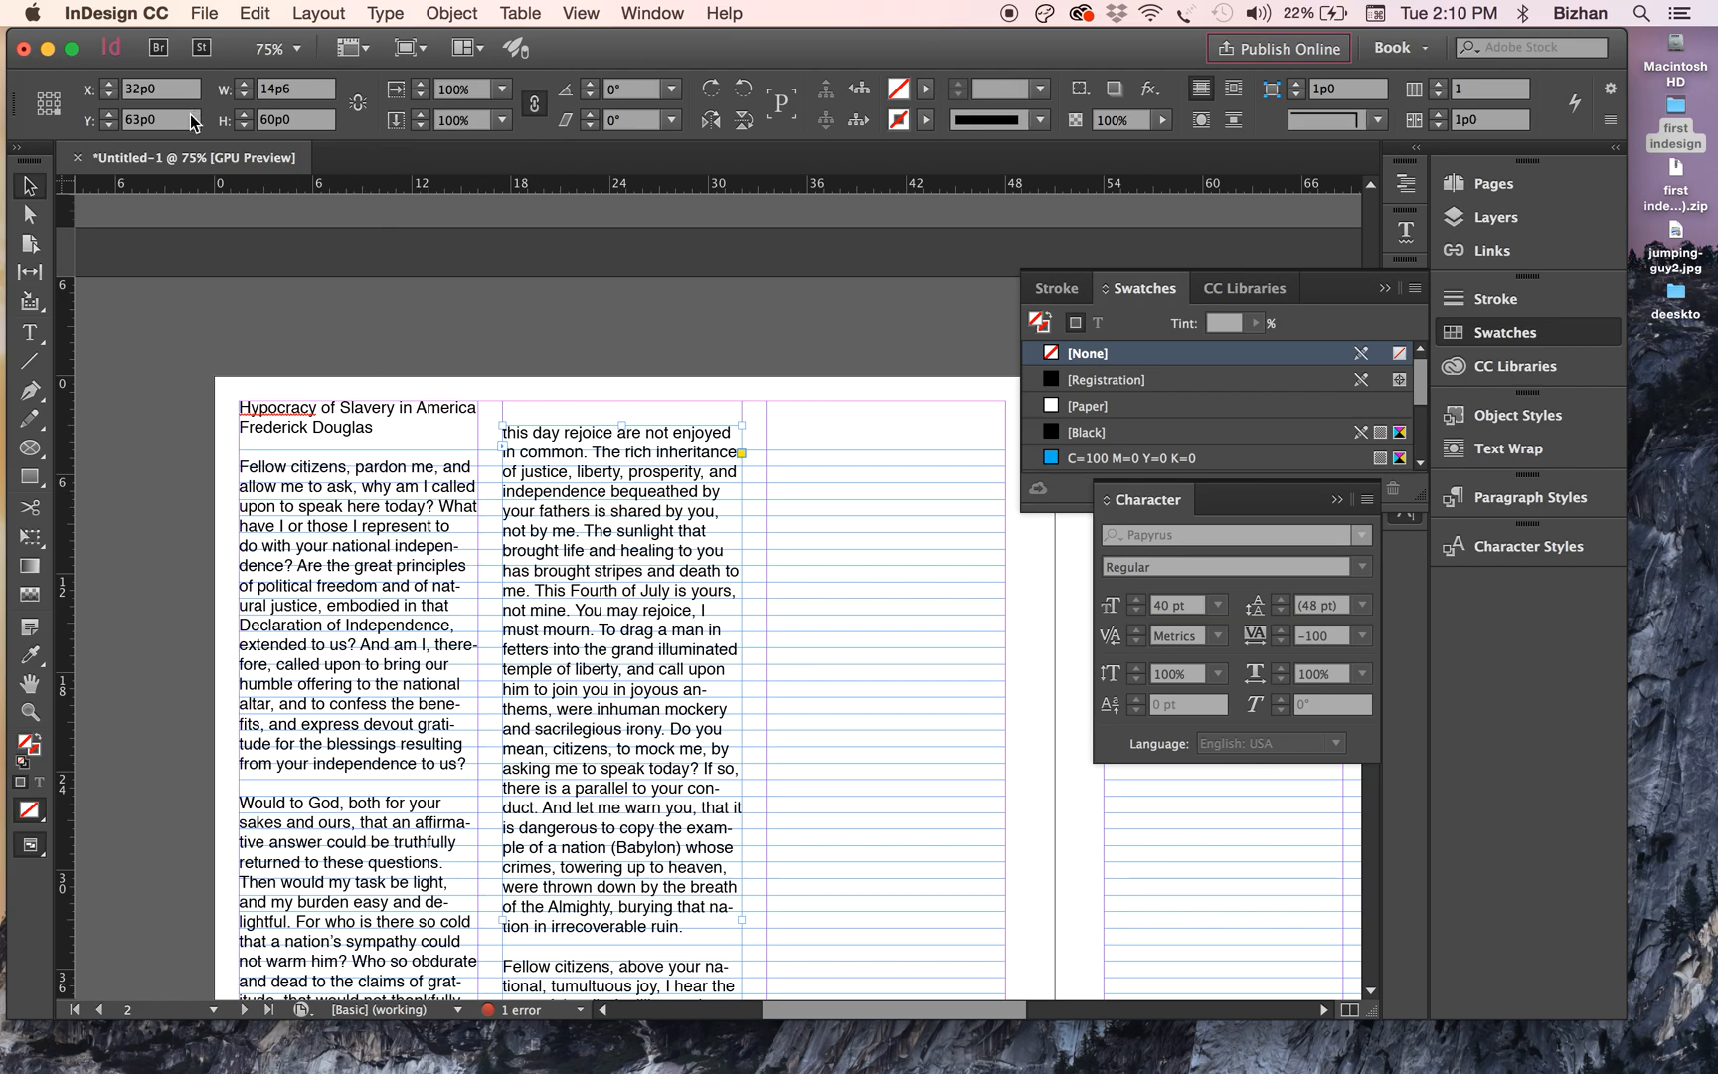
double_click(289, 467)
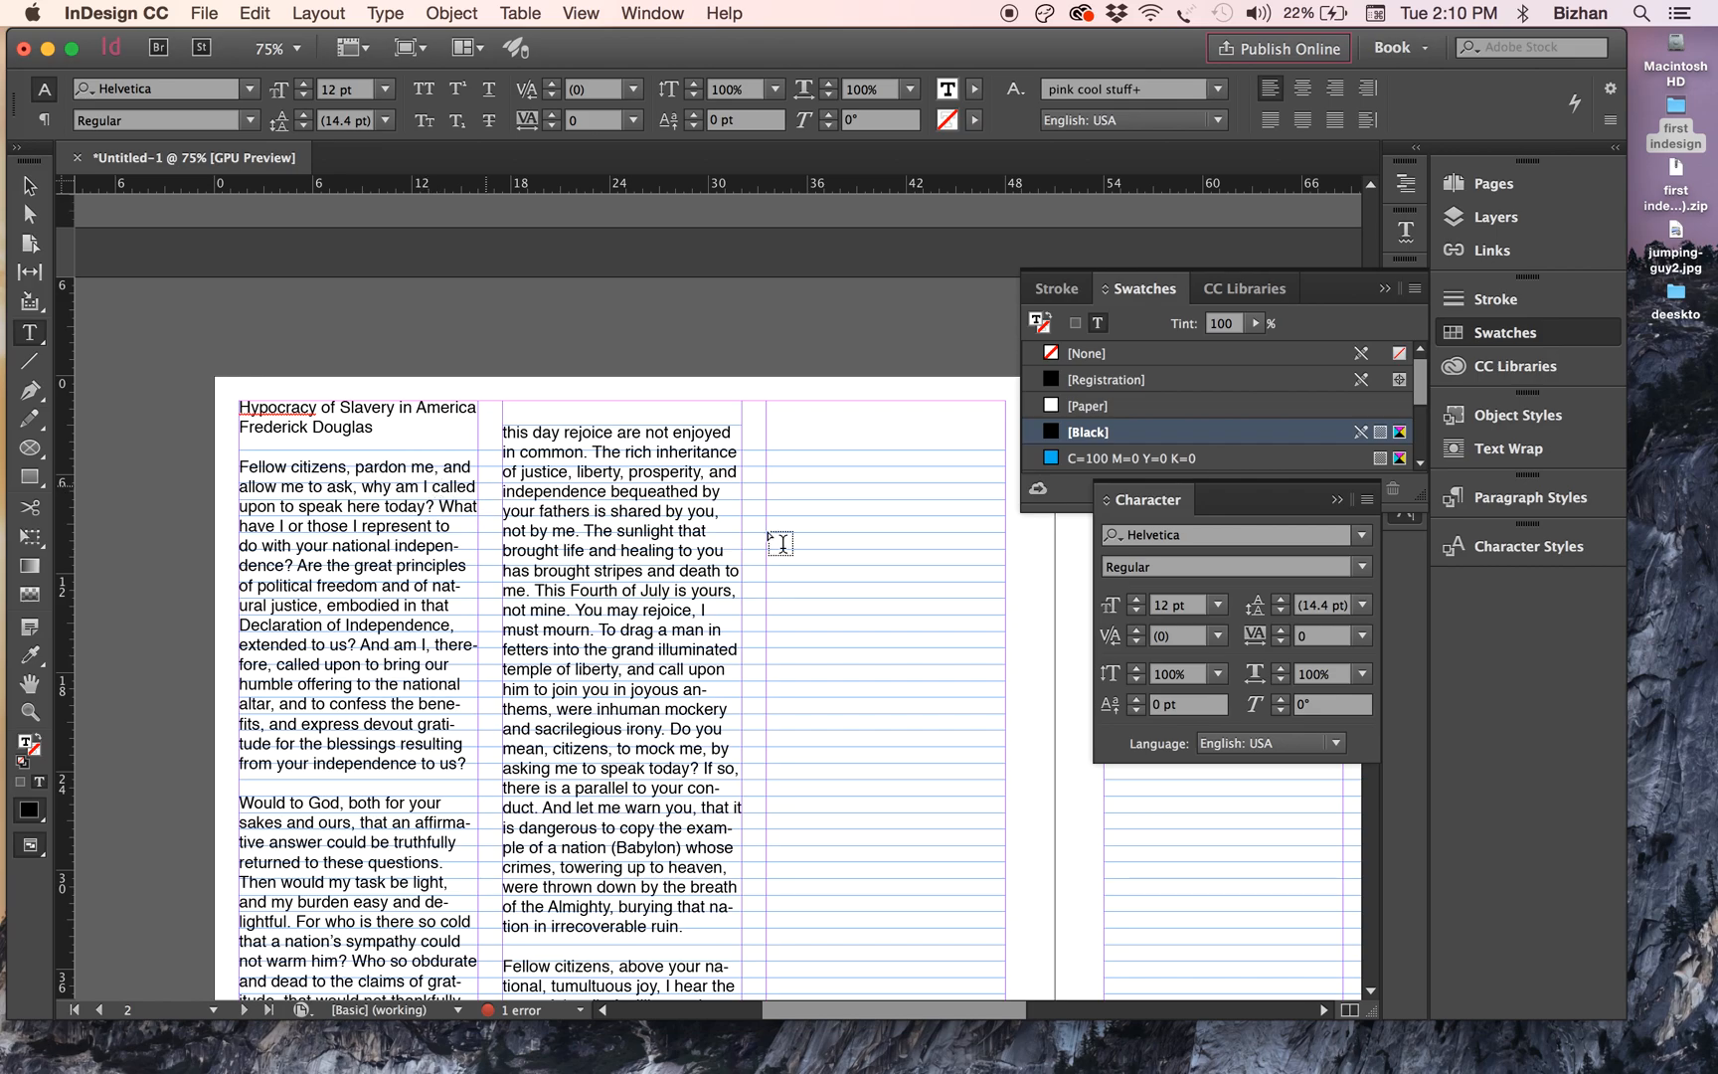
left_click(30, 186)
left_click_drag(364, 484, 359, 506)
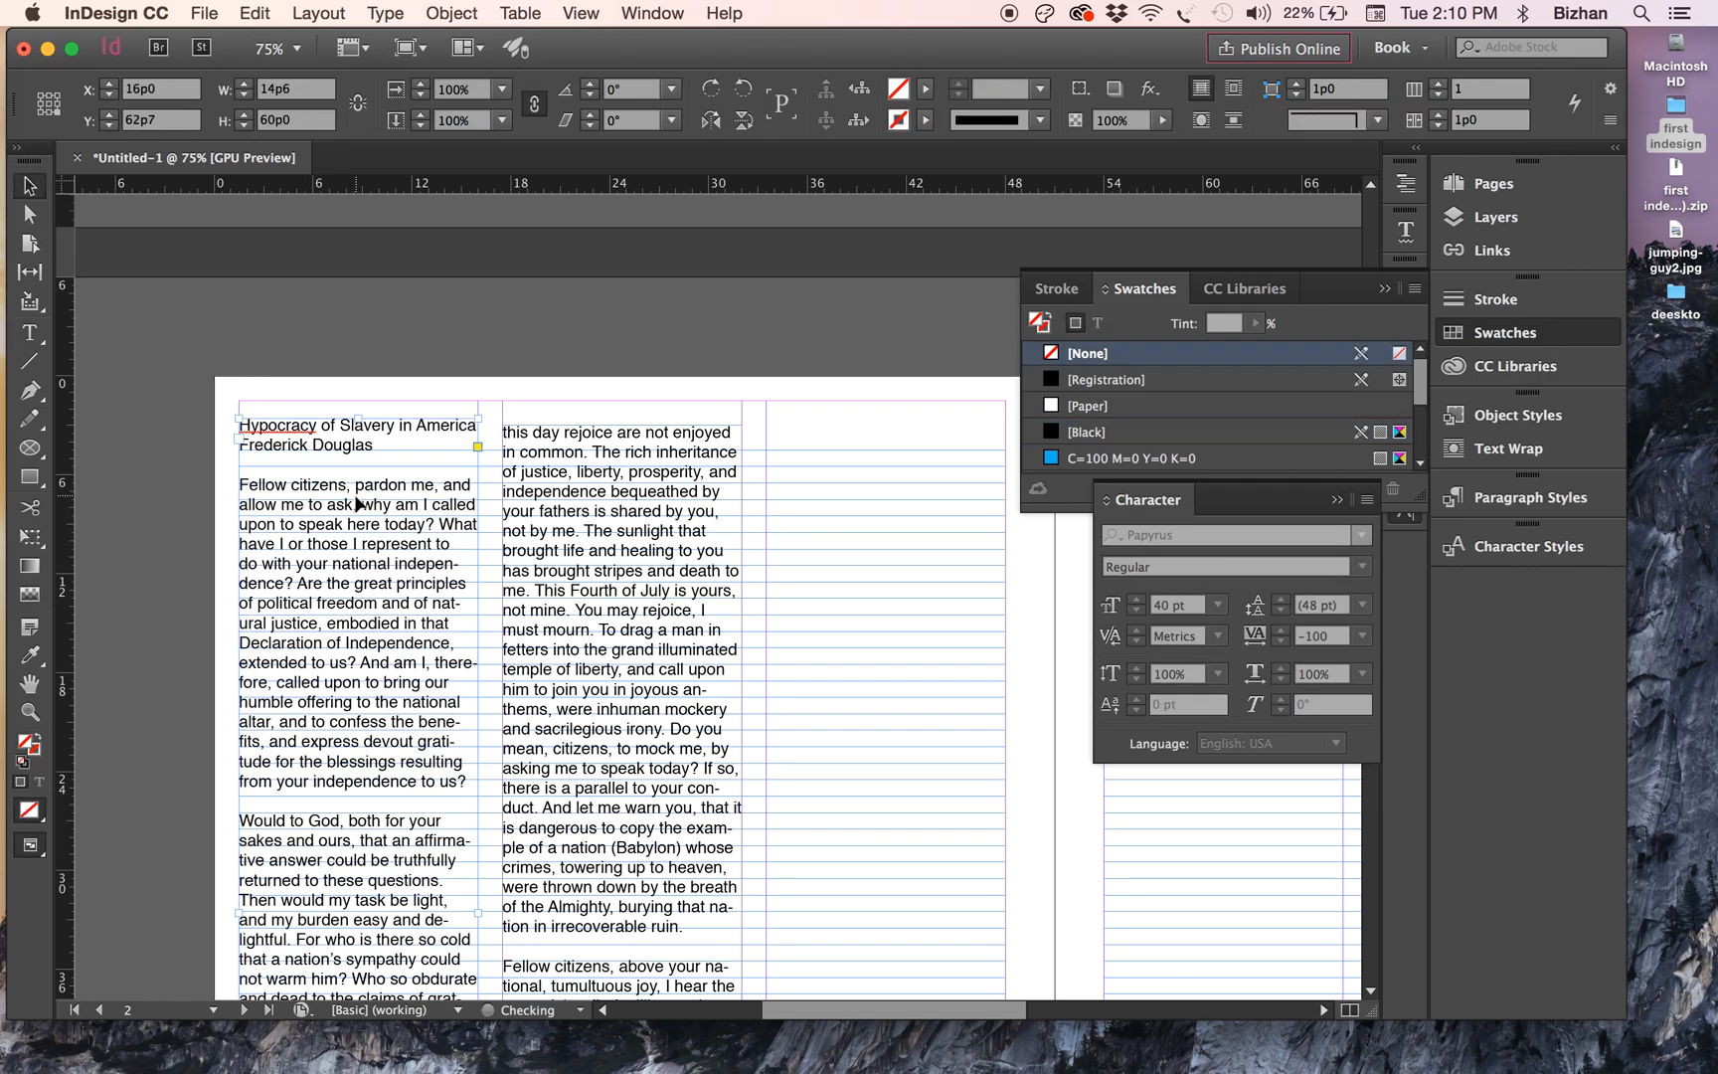
left_click_drag(567, 558, 546, 522)
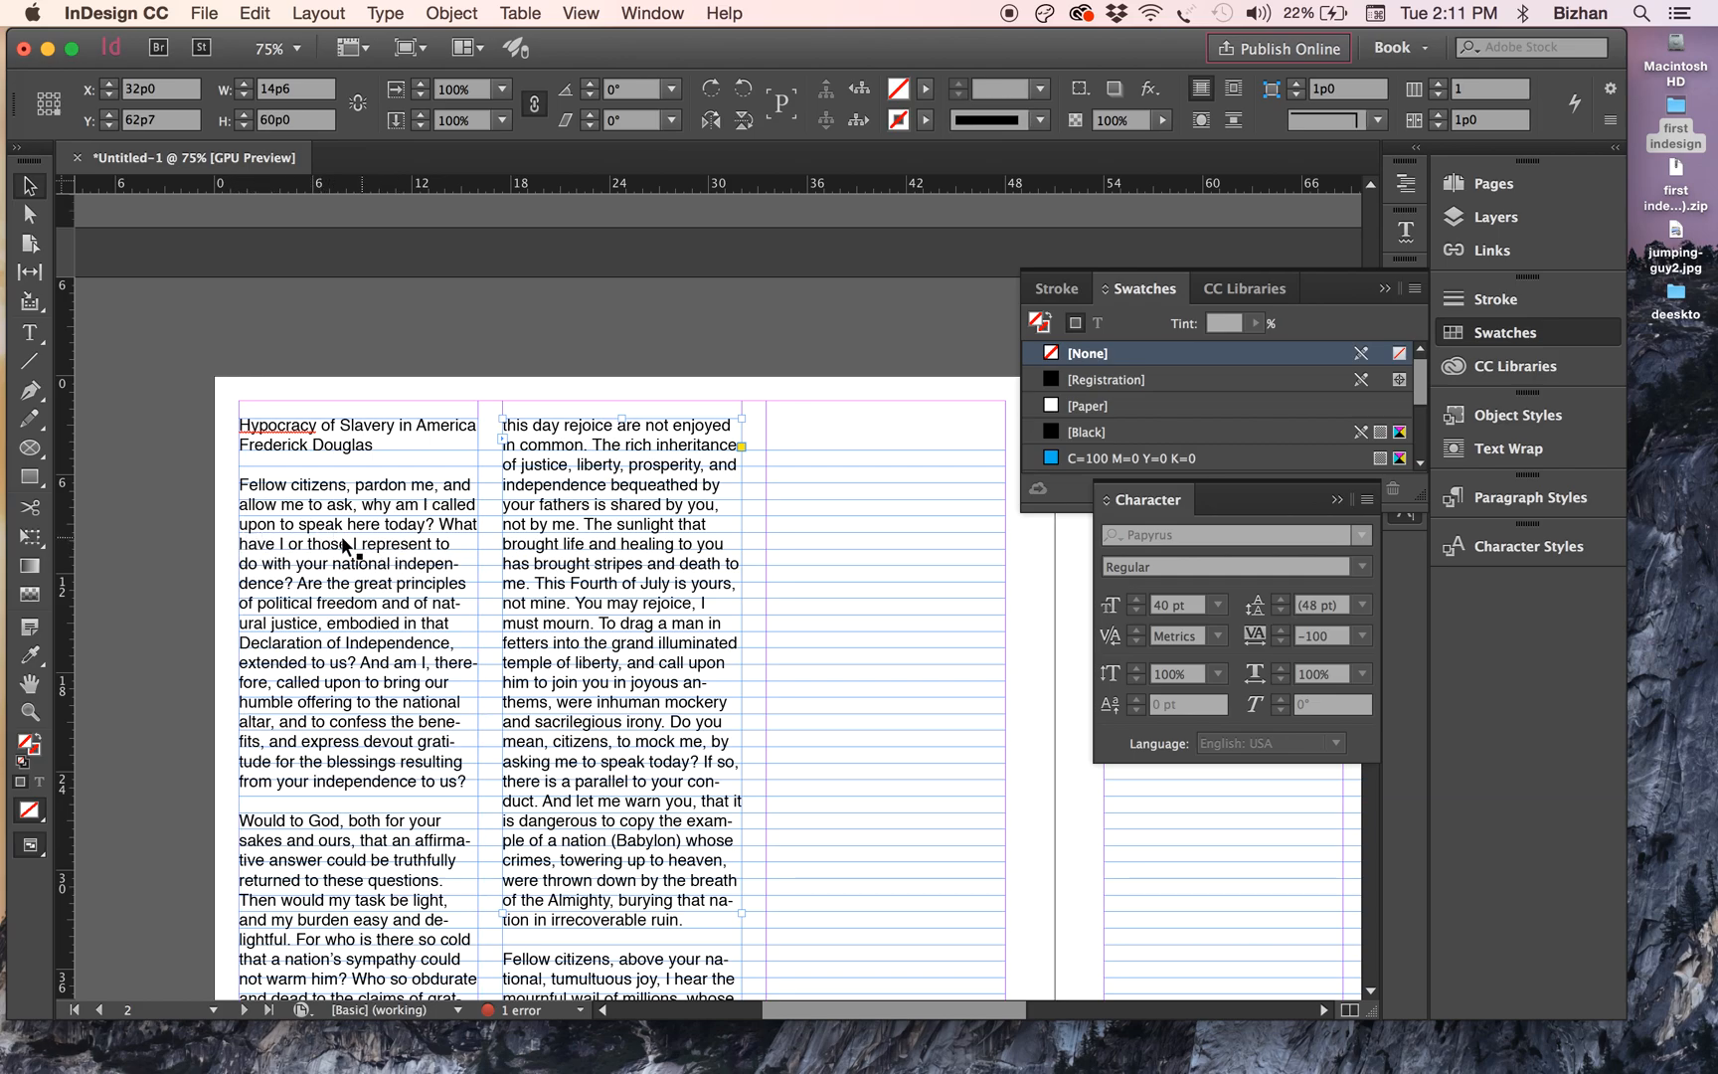
- Align all the text in the threaded frames to the baseline grid through the paragraph formatting options
left_click(446, 545, "shift")
double_click(323, 583)
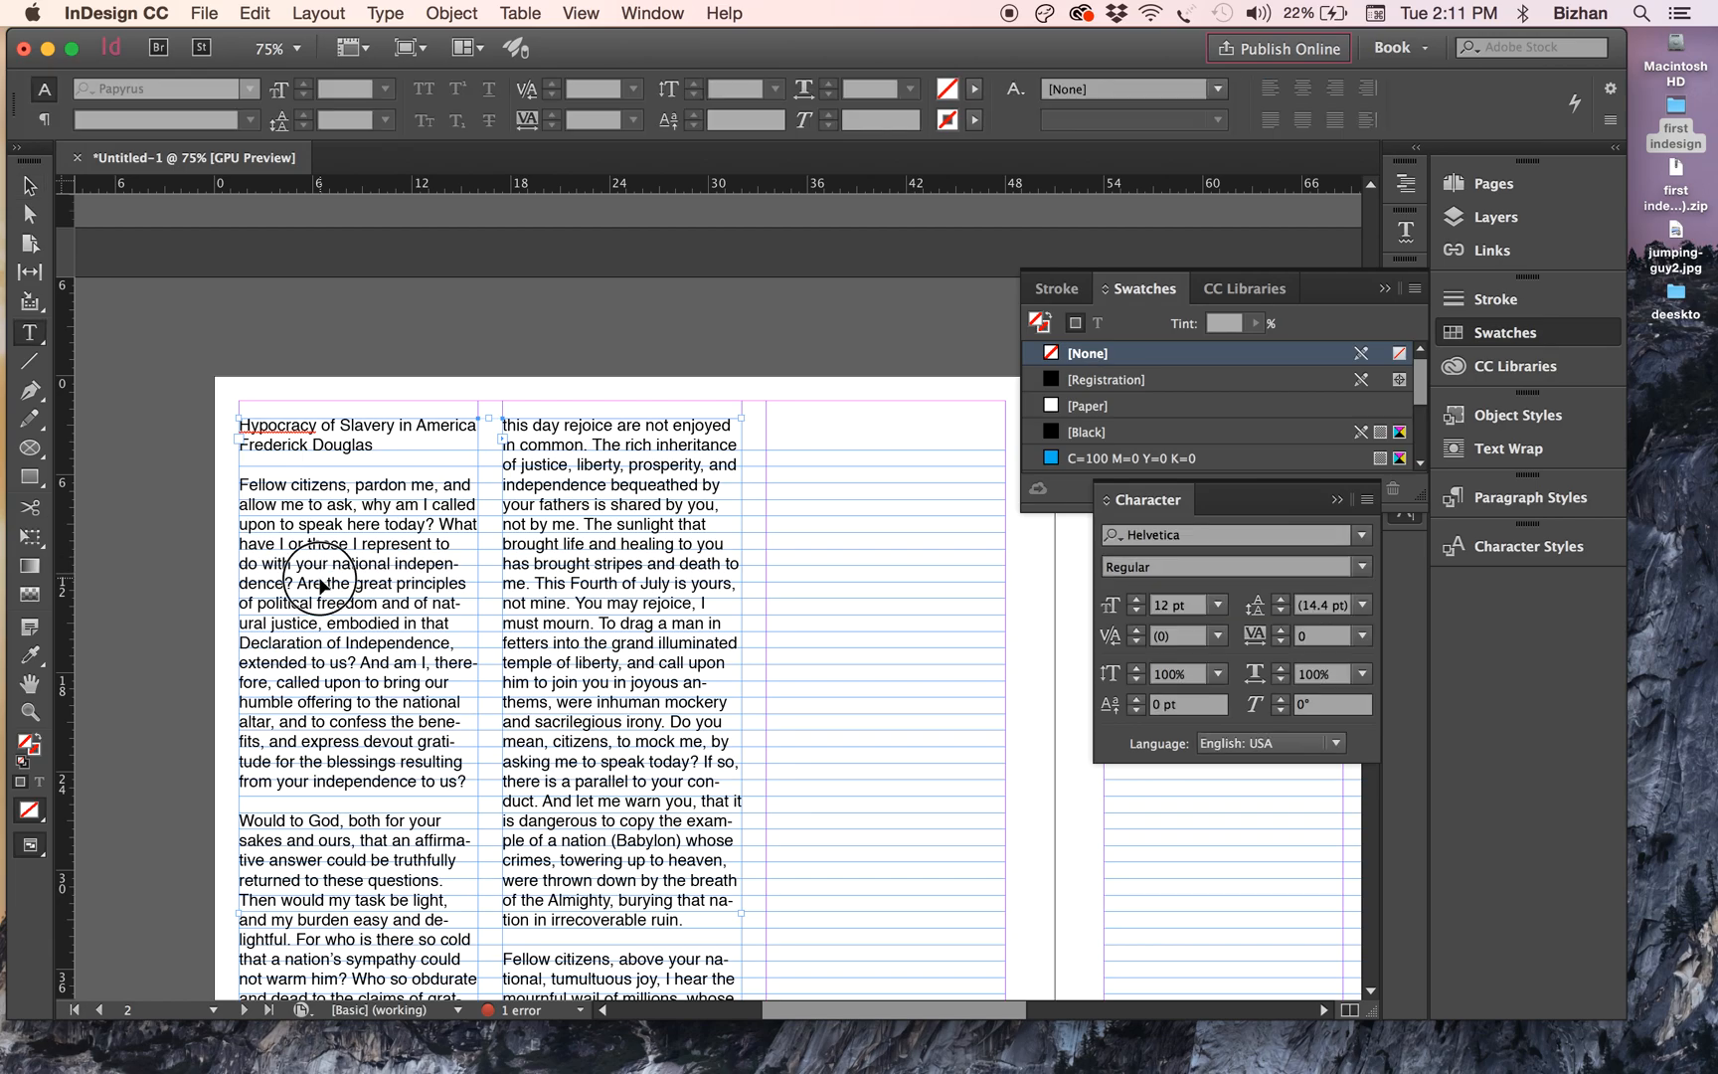
key("super+a")
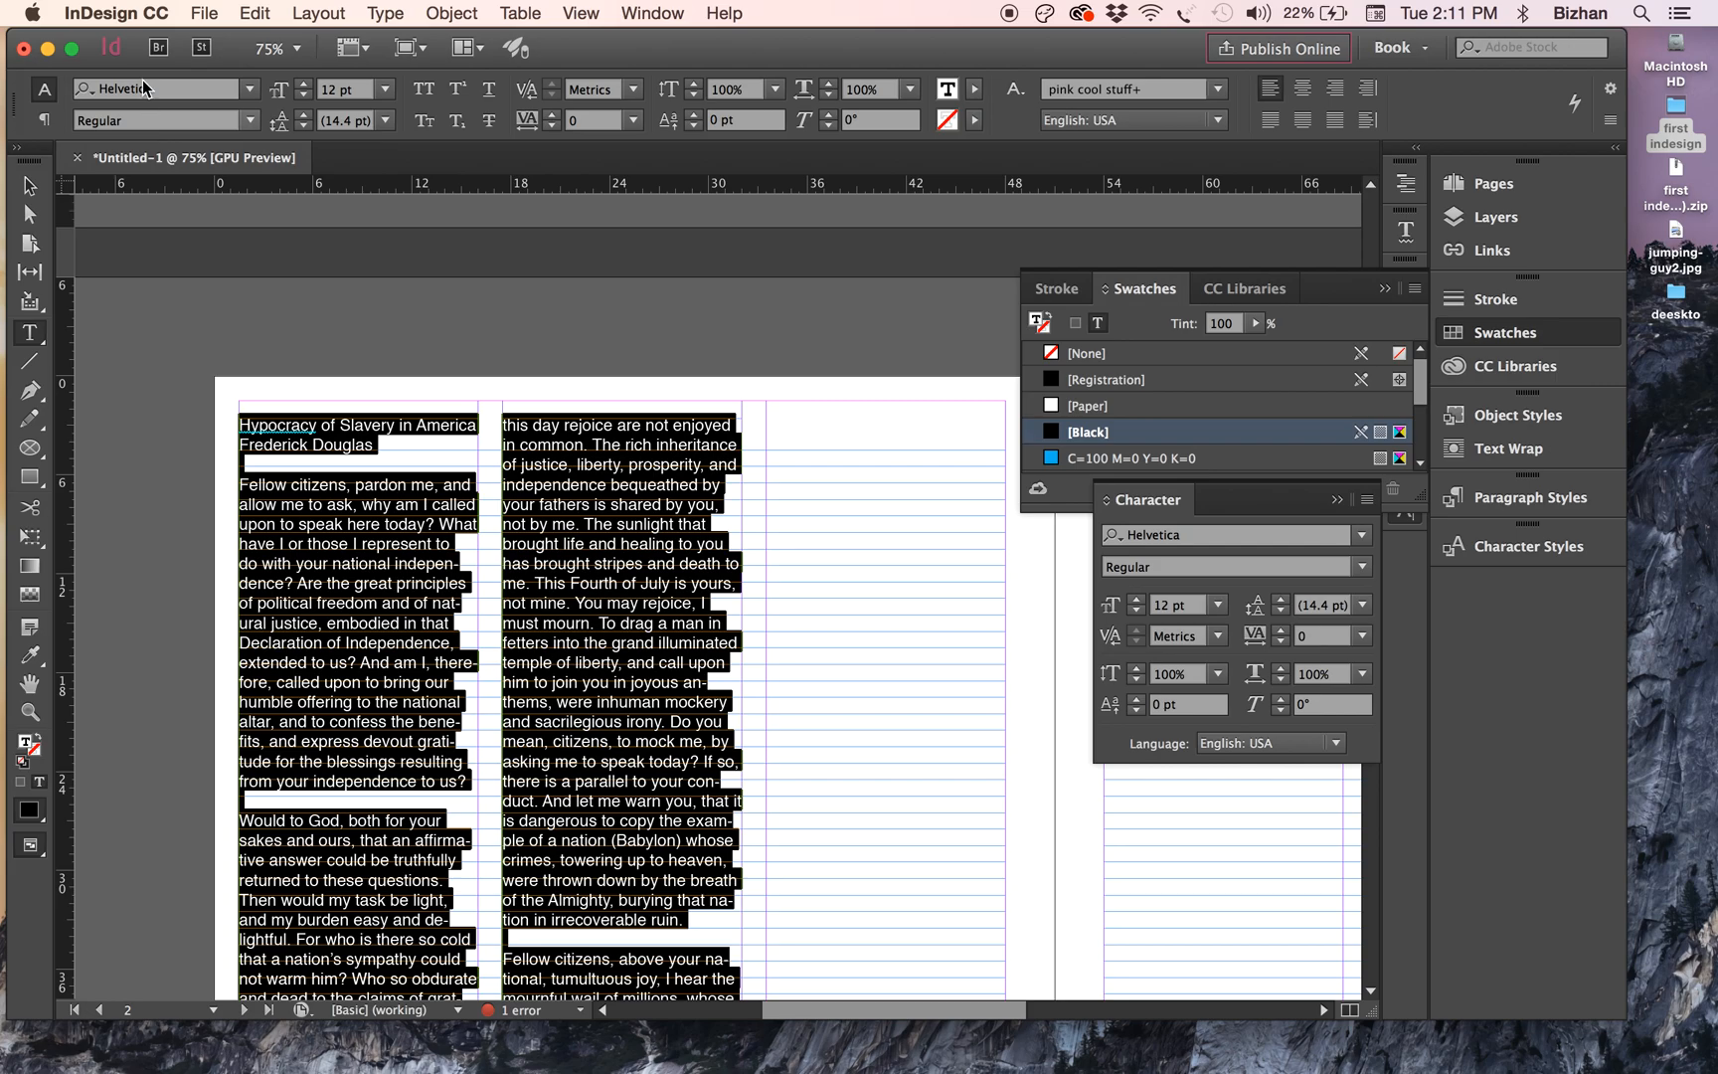
left_click(264, 469)
key("super+a")
left_click(44, 120)
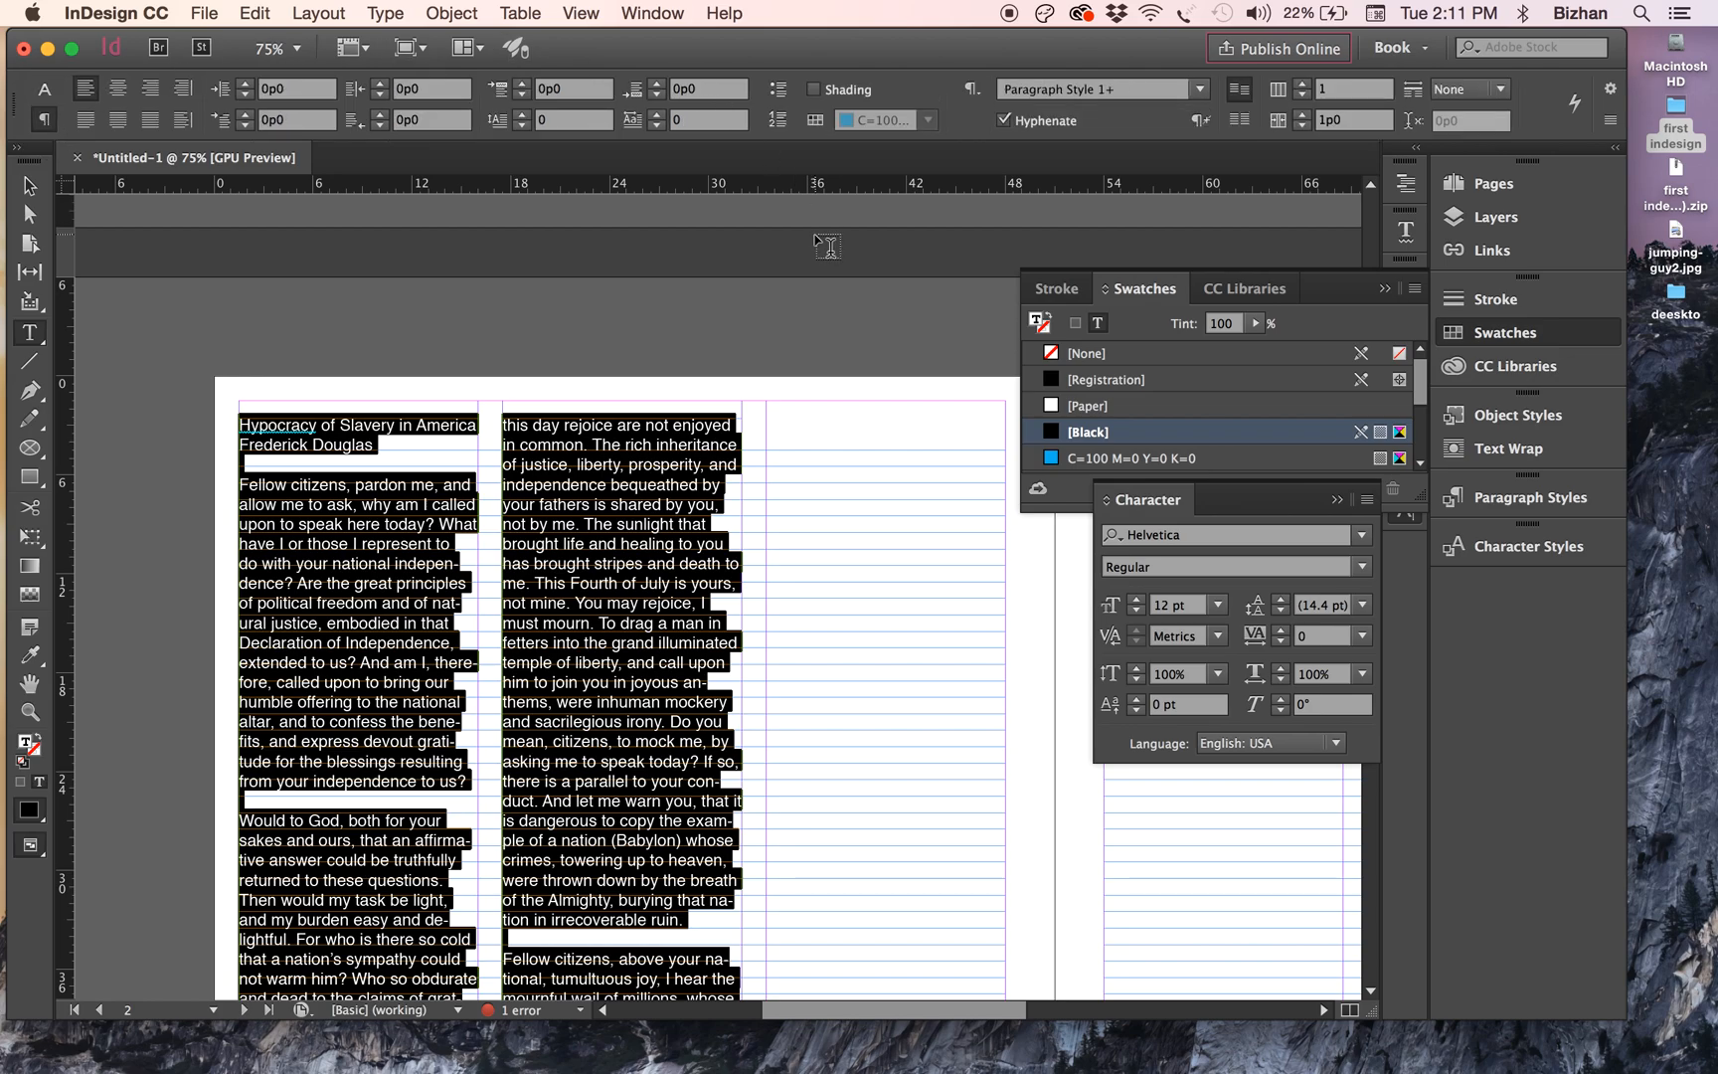
left_click(1235, 121)
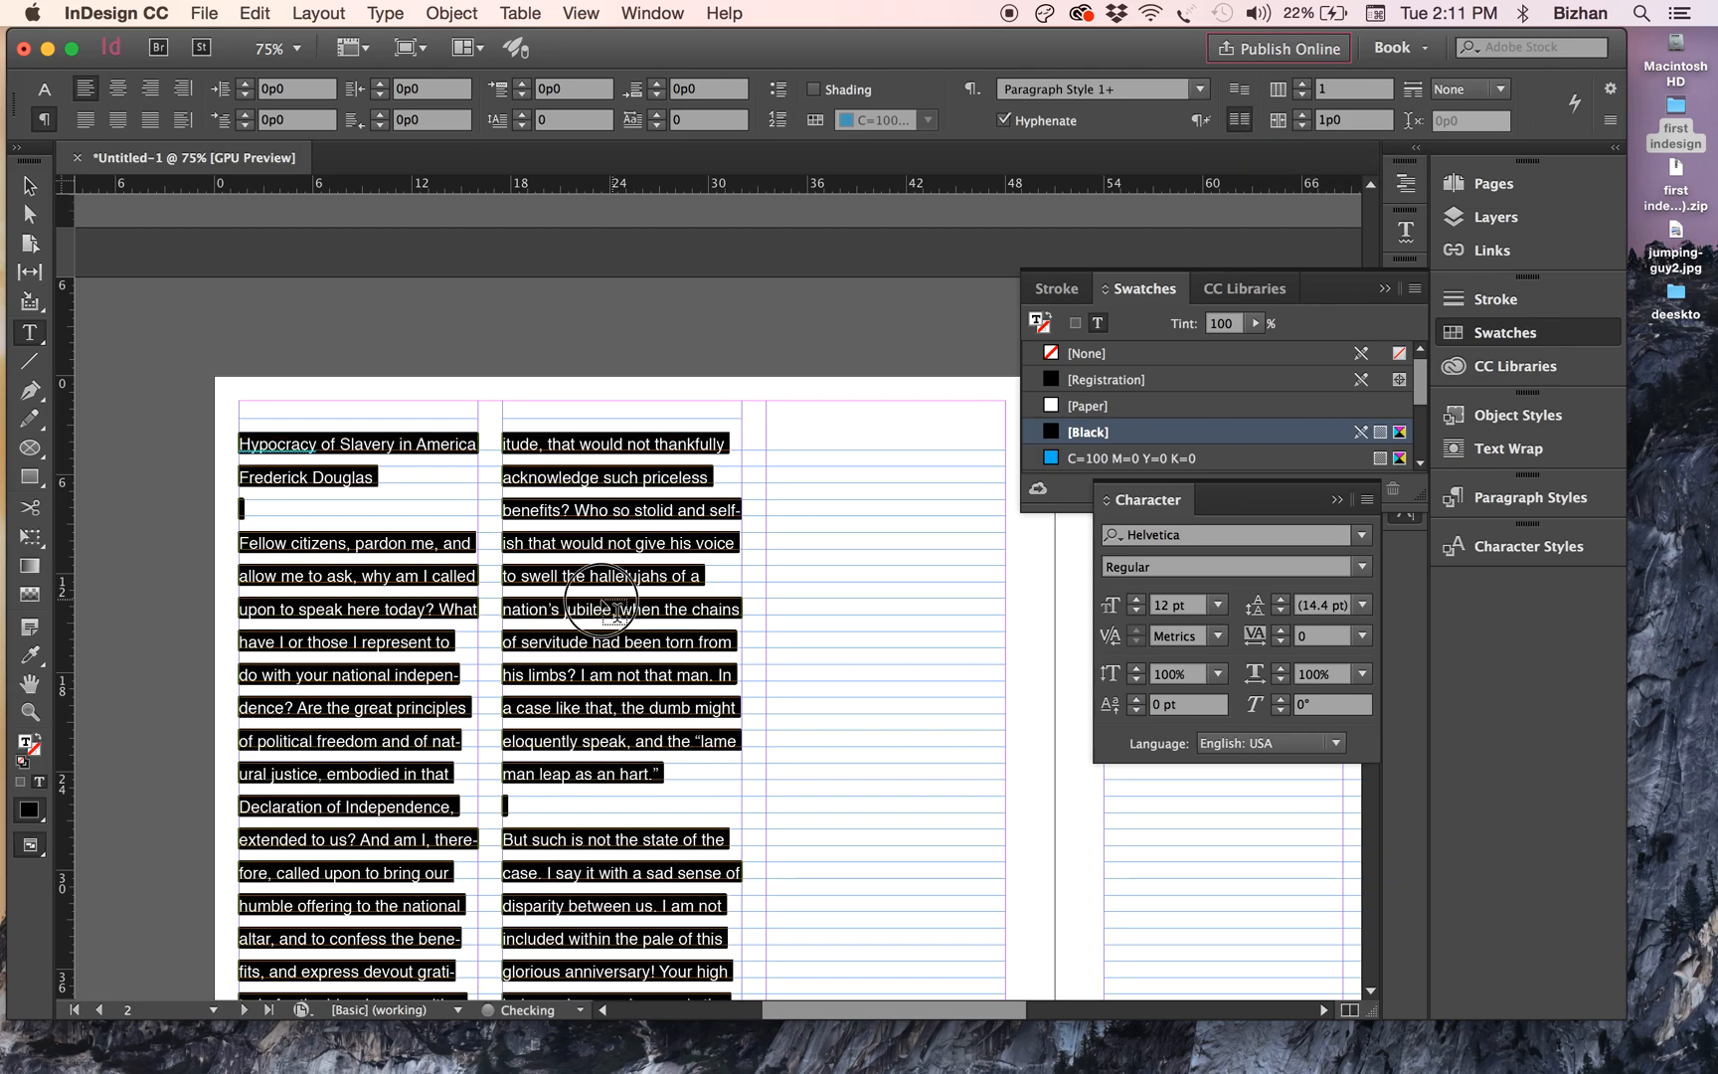
left_click(603, 607)
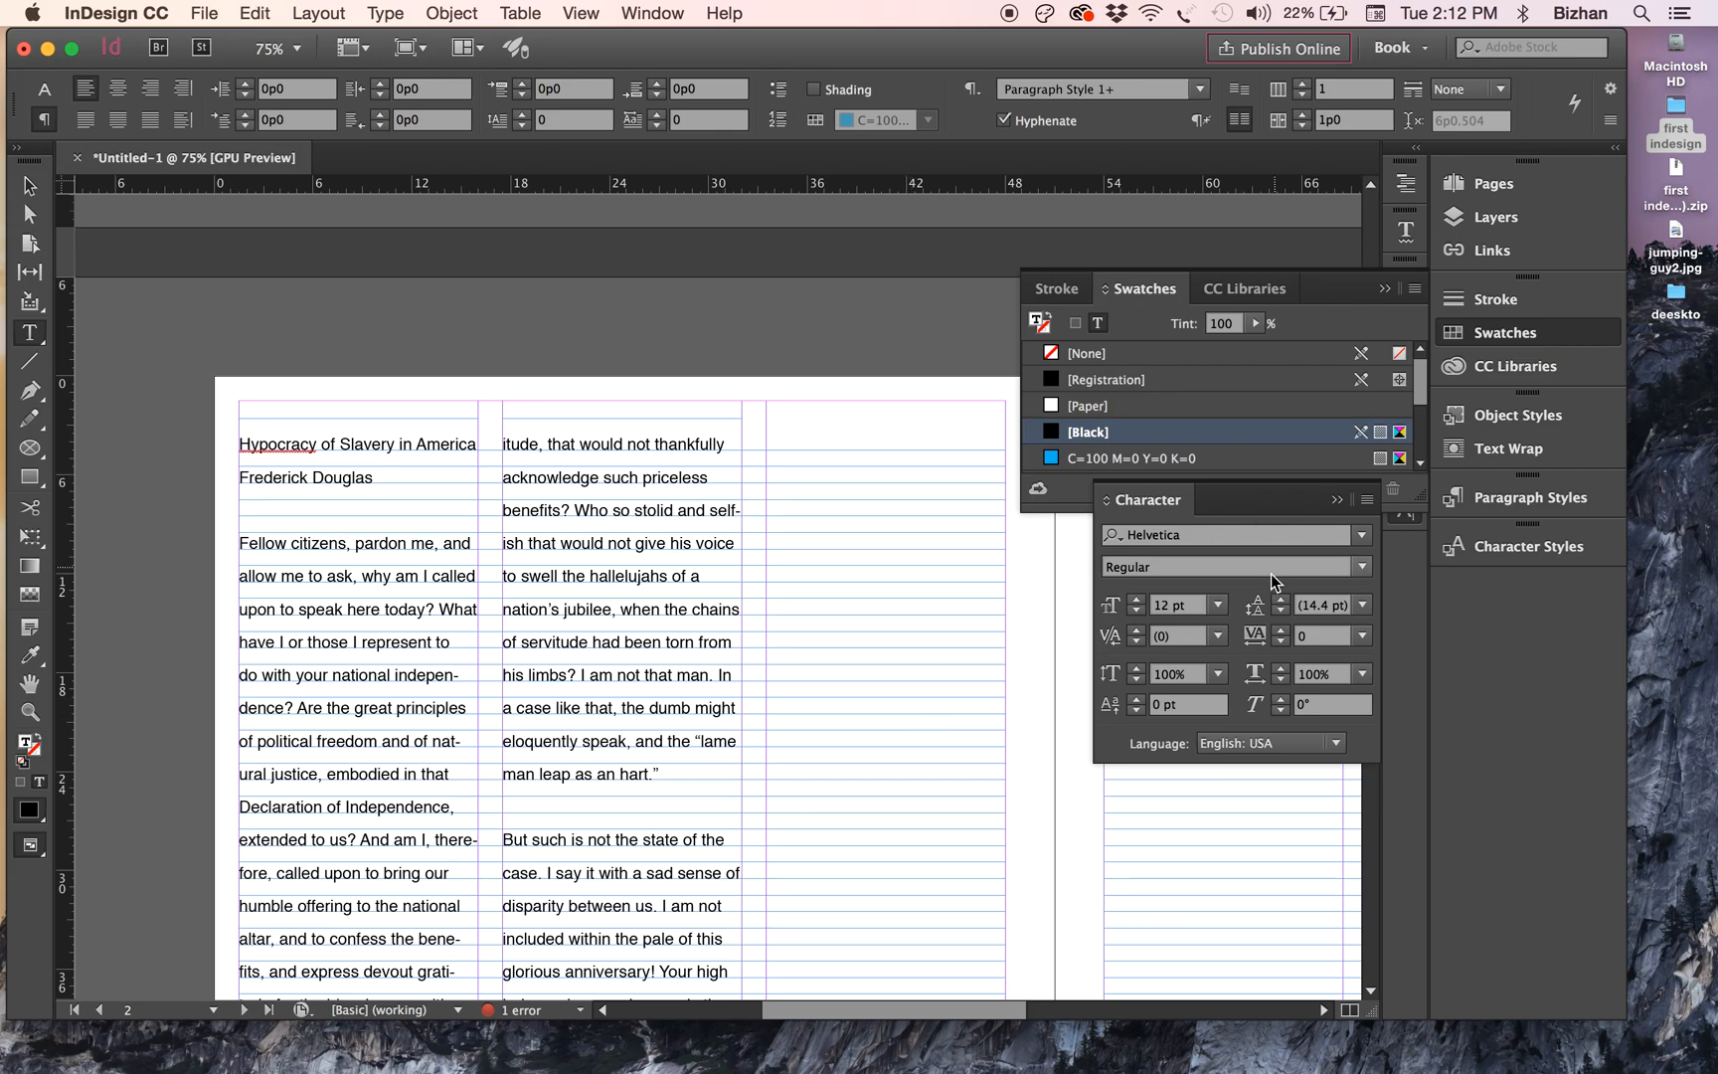
- Examine the leading value of the text in the second column against the baseline grid spacing
left_click(1323, 606)
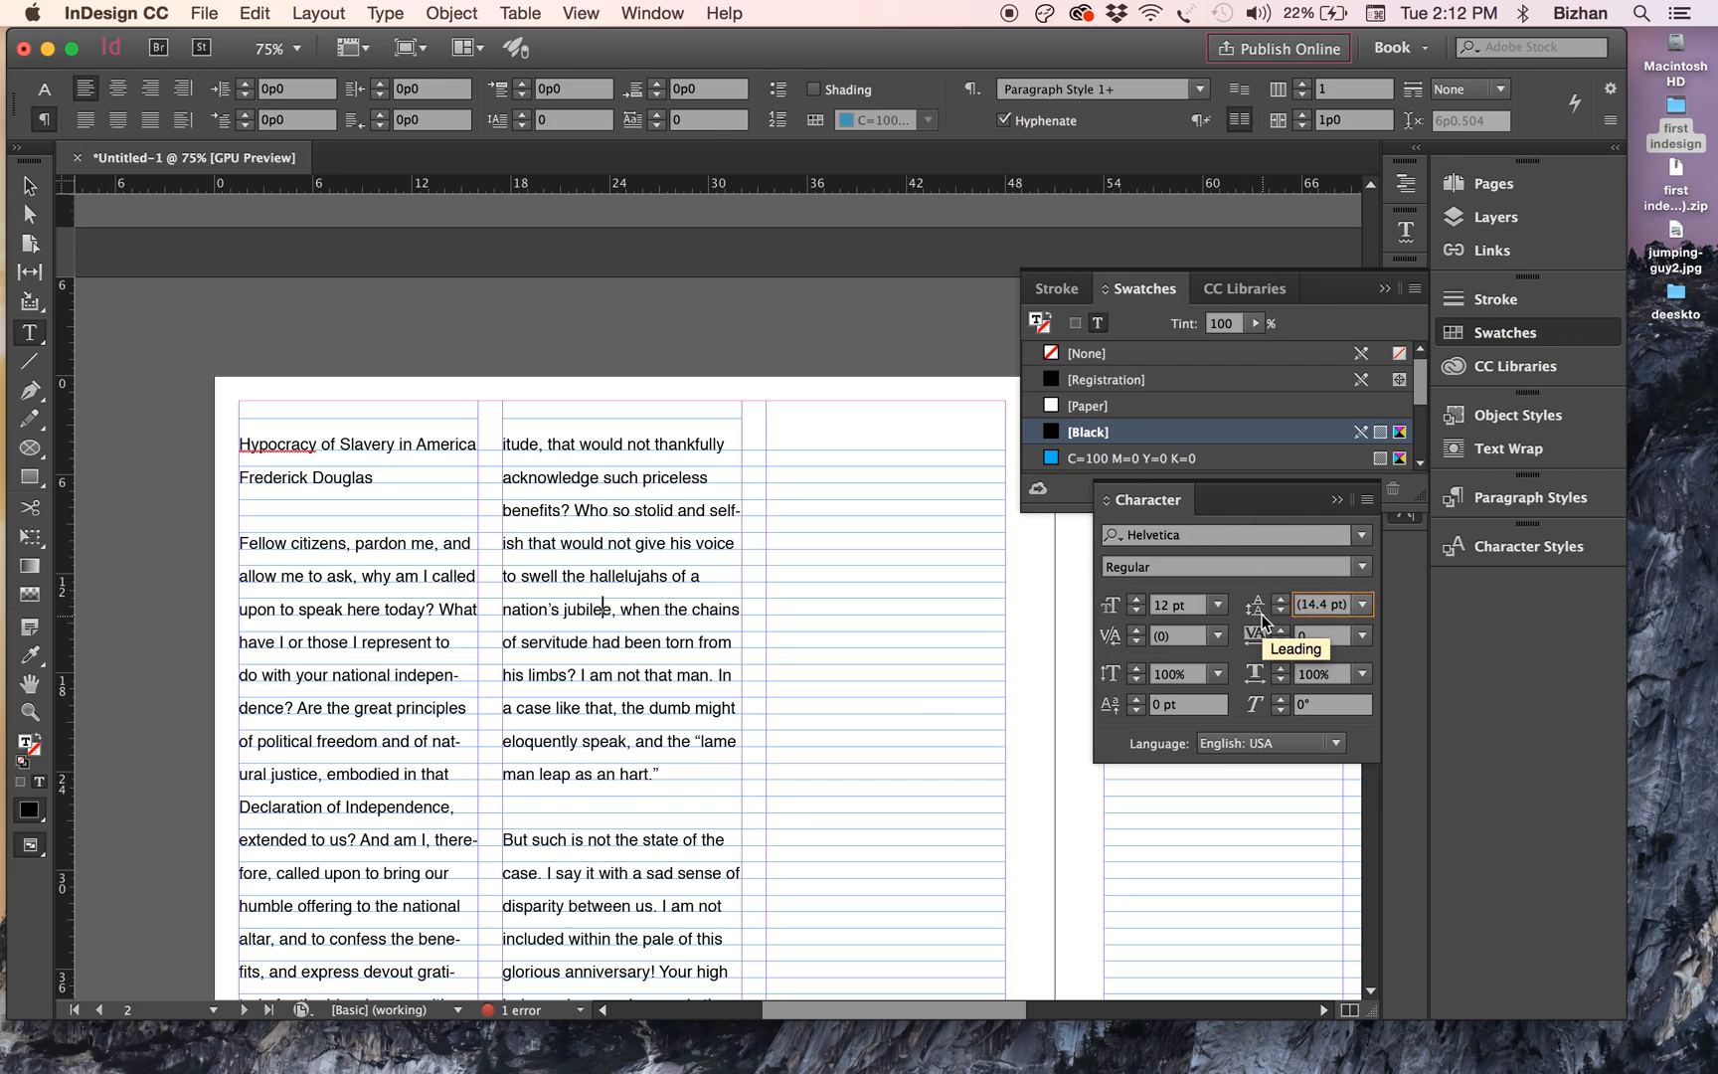
left_click(686, 676)
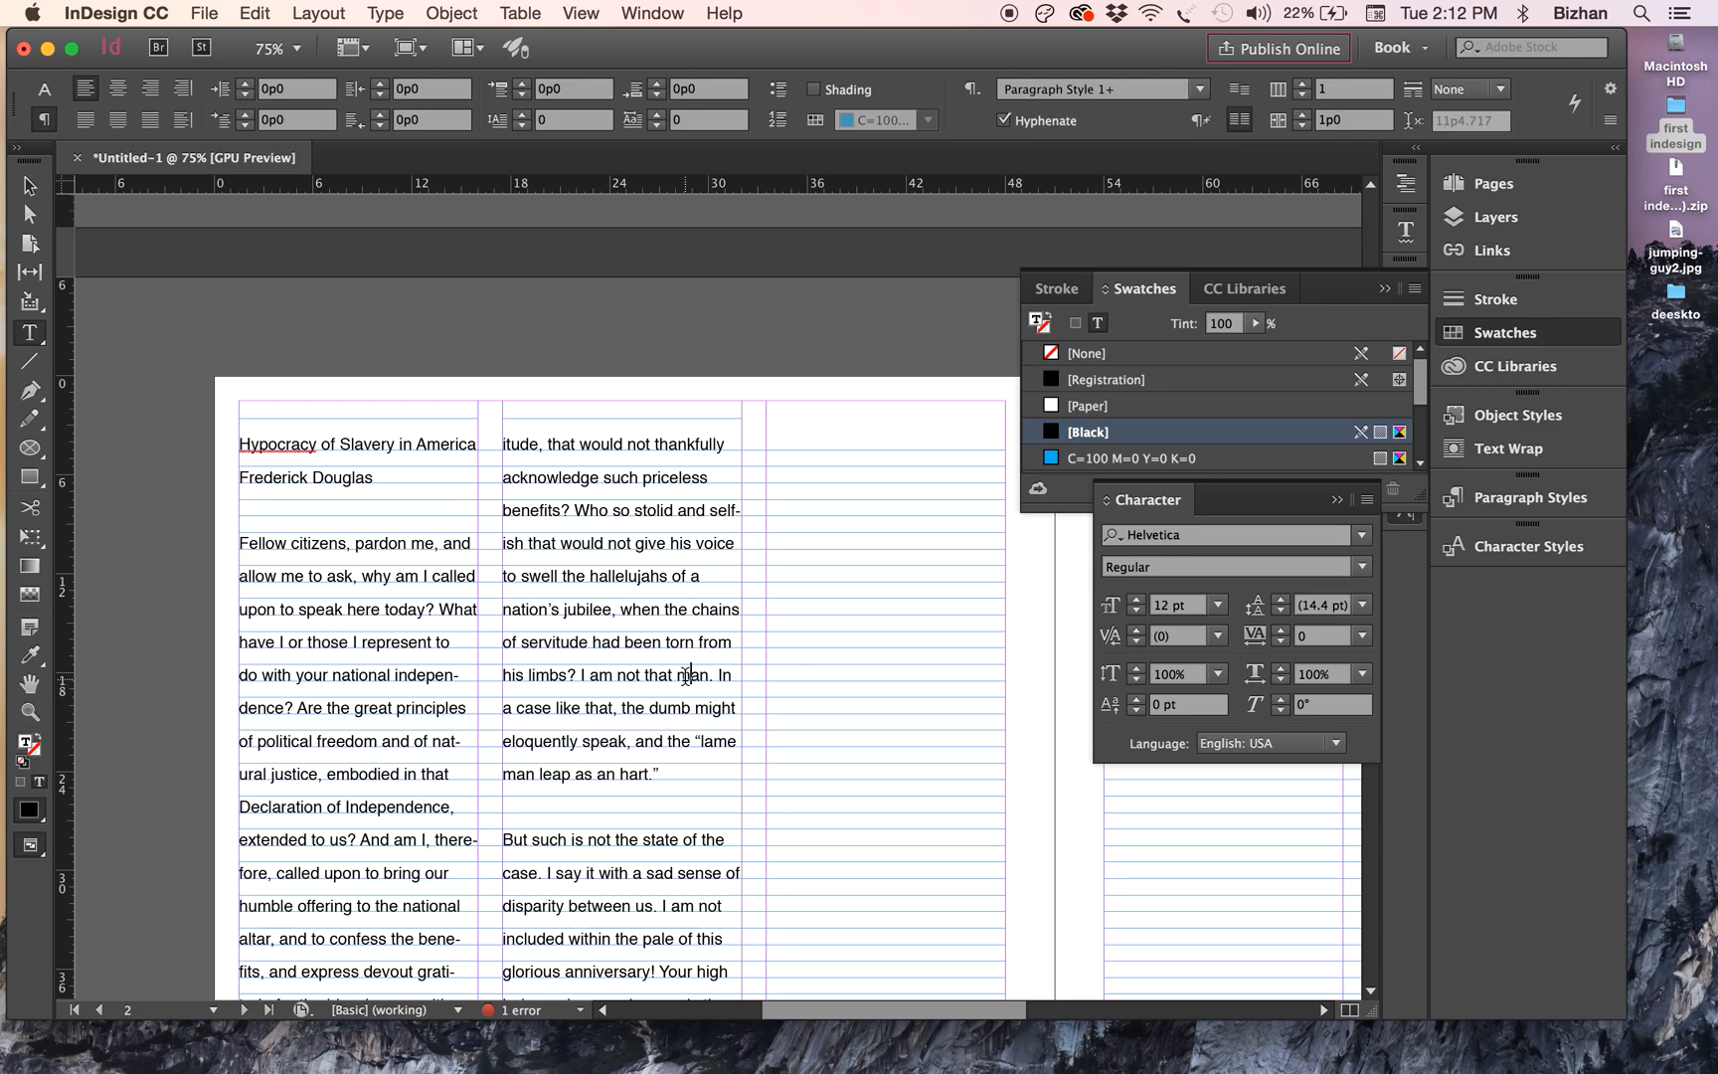
left_click(1332, 605)
left_click_drag(1340, 605, 1279, 606)
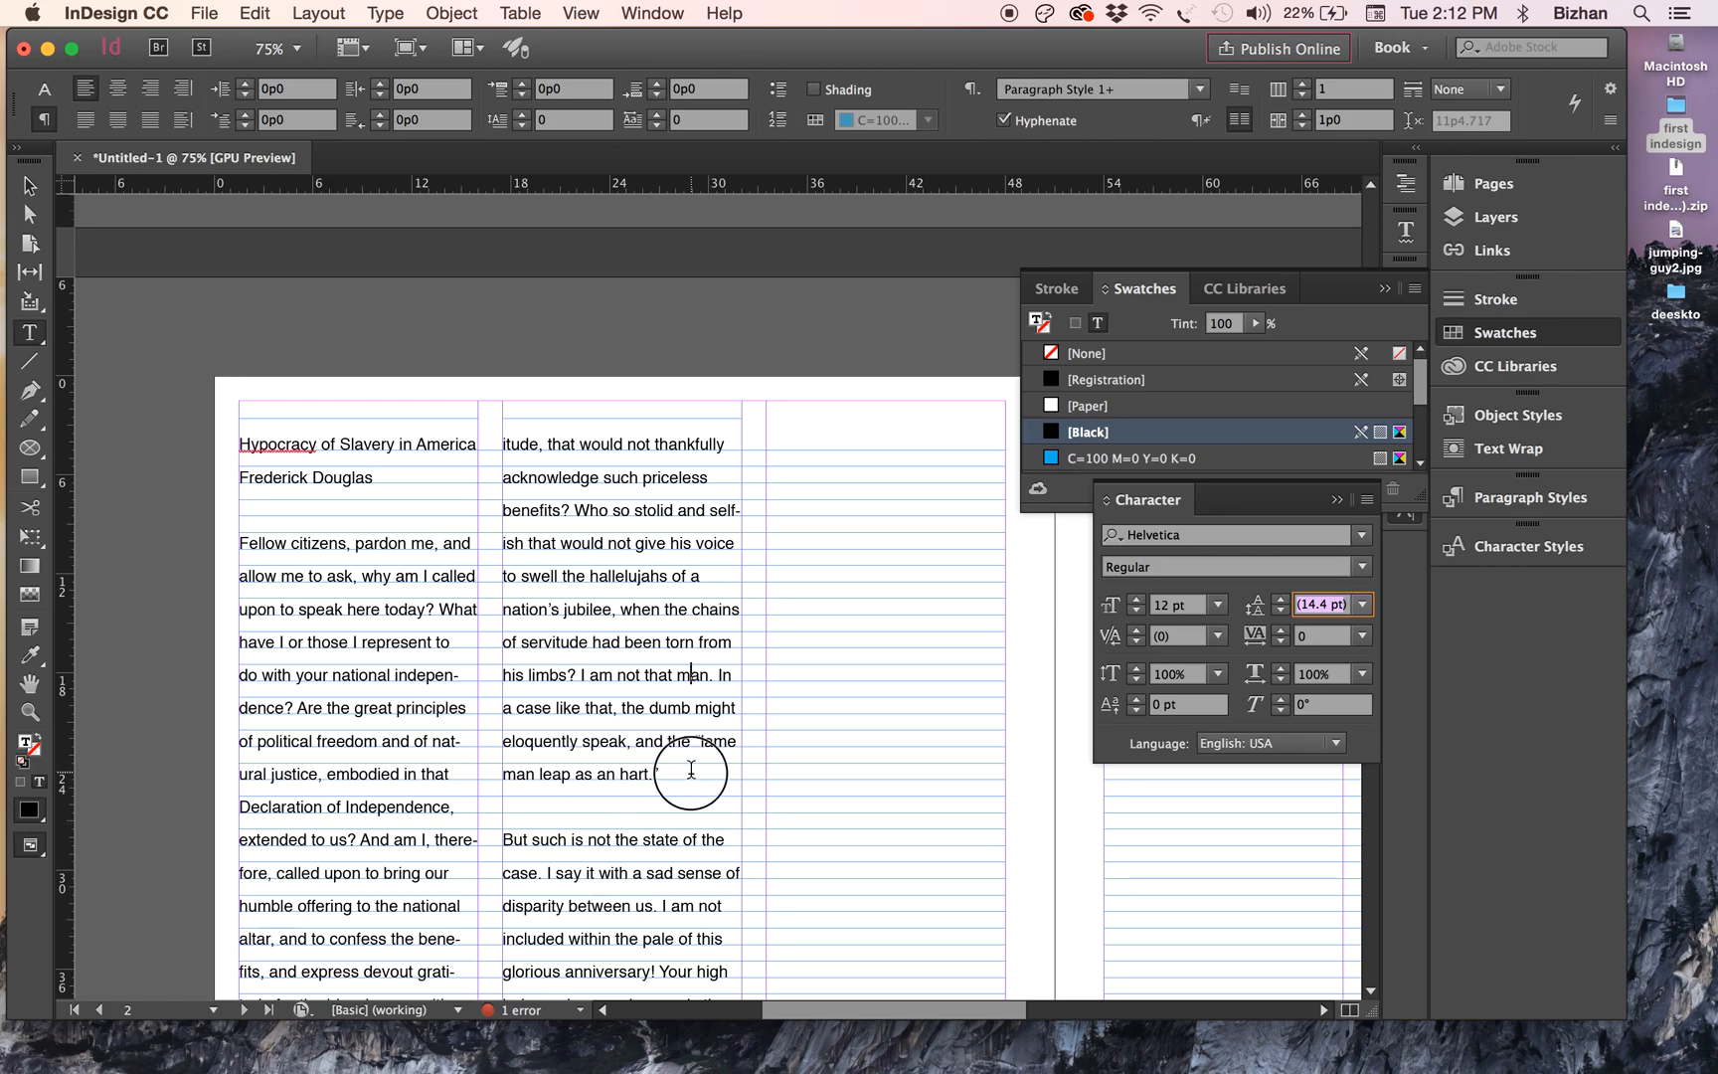
- Enlarge the second column's line "man leap as an hart." to 33 pt to test its alignment to the baseline grid
left_click_drag(685, 760, 475, 771)
left_click_drag(658, 774, 498, 773)
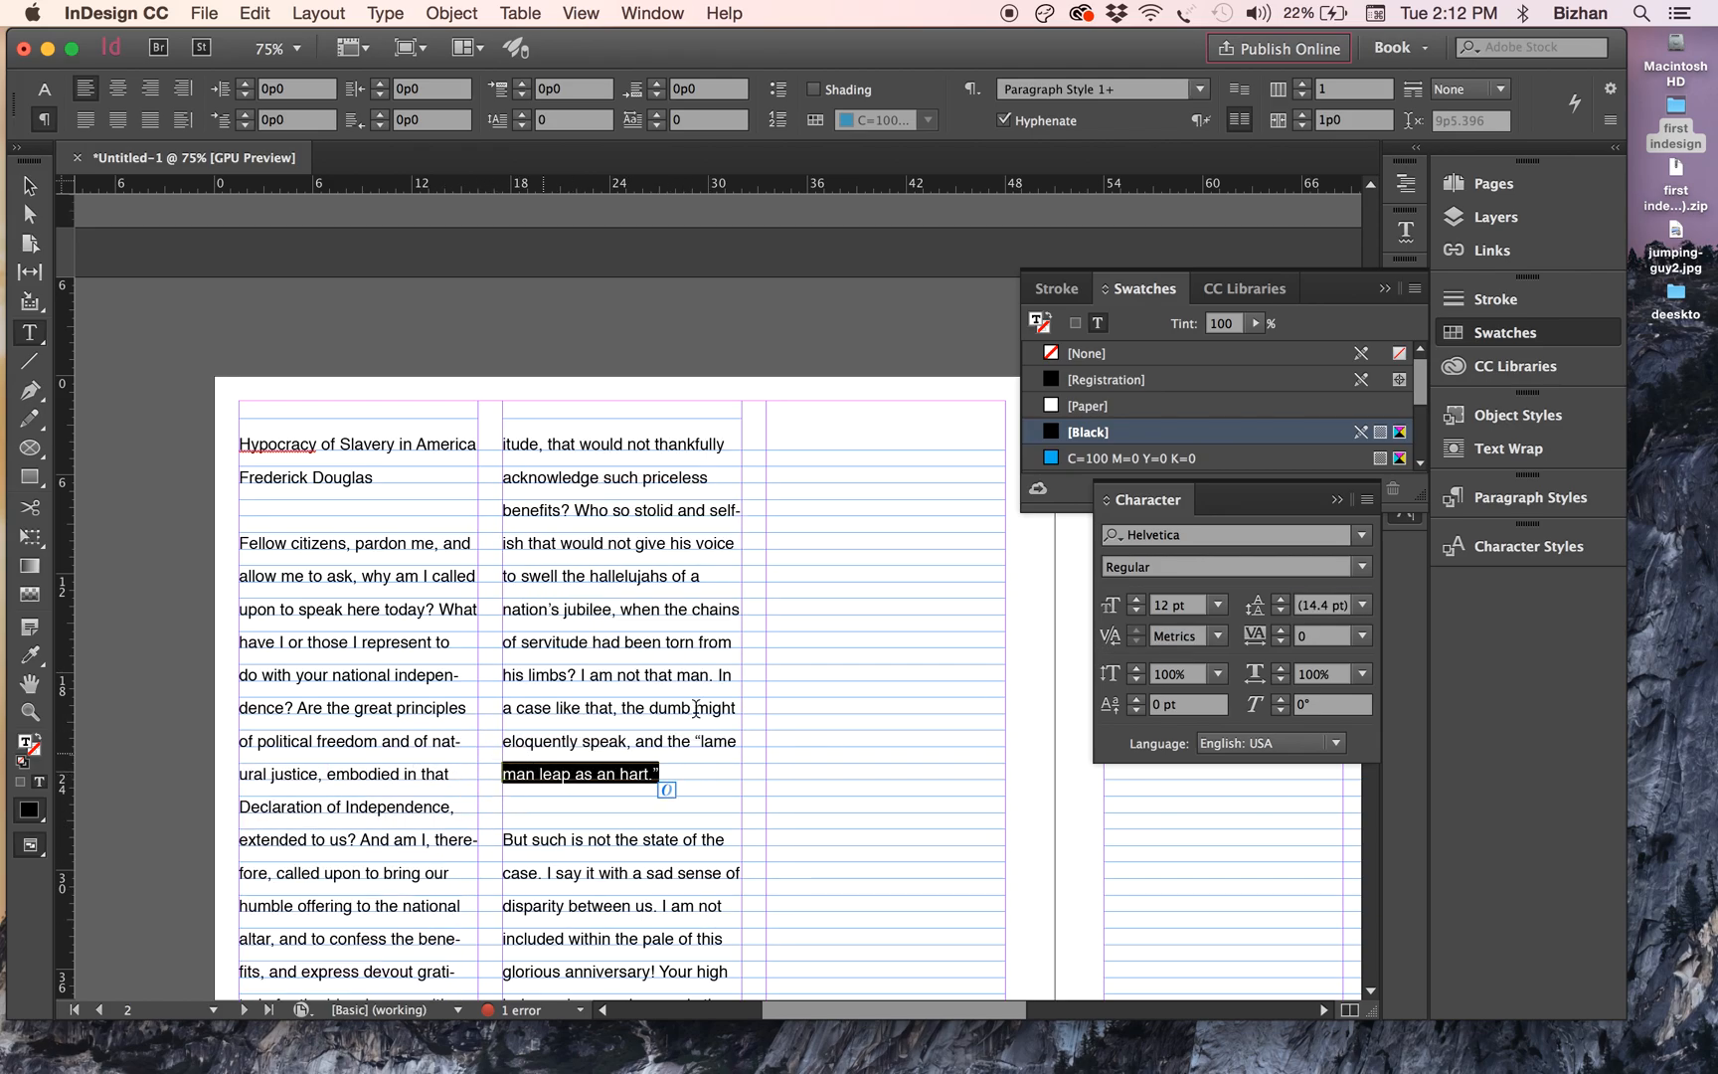
key("Up")
key("Up")
key("Up")
key("Up")
key("Up")
key("Up")
key("Up")
key("Up")
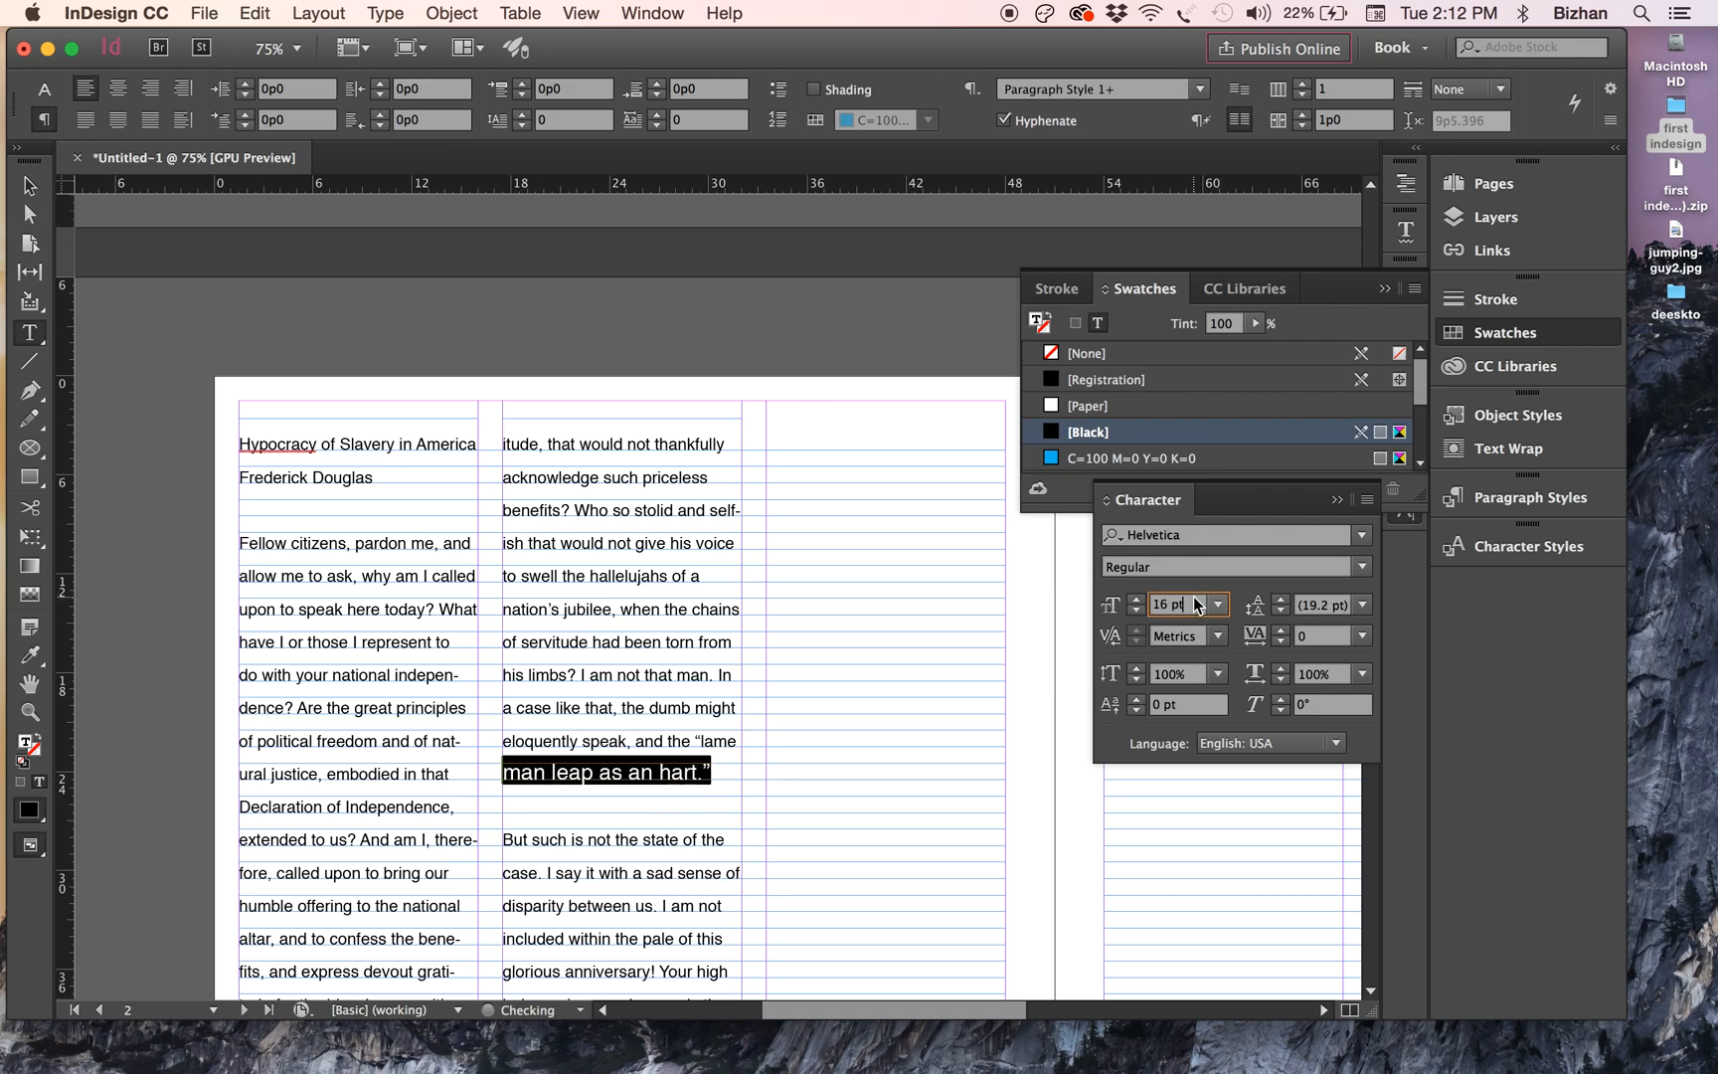
key("Up")
key("Up")
key("Up")
key("Up")
key("Up")
key("Up")
key("Up")
key("Up")
key("Up")
key("Up")
key("Up")
key("Up")
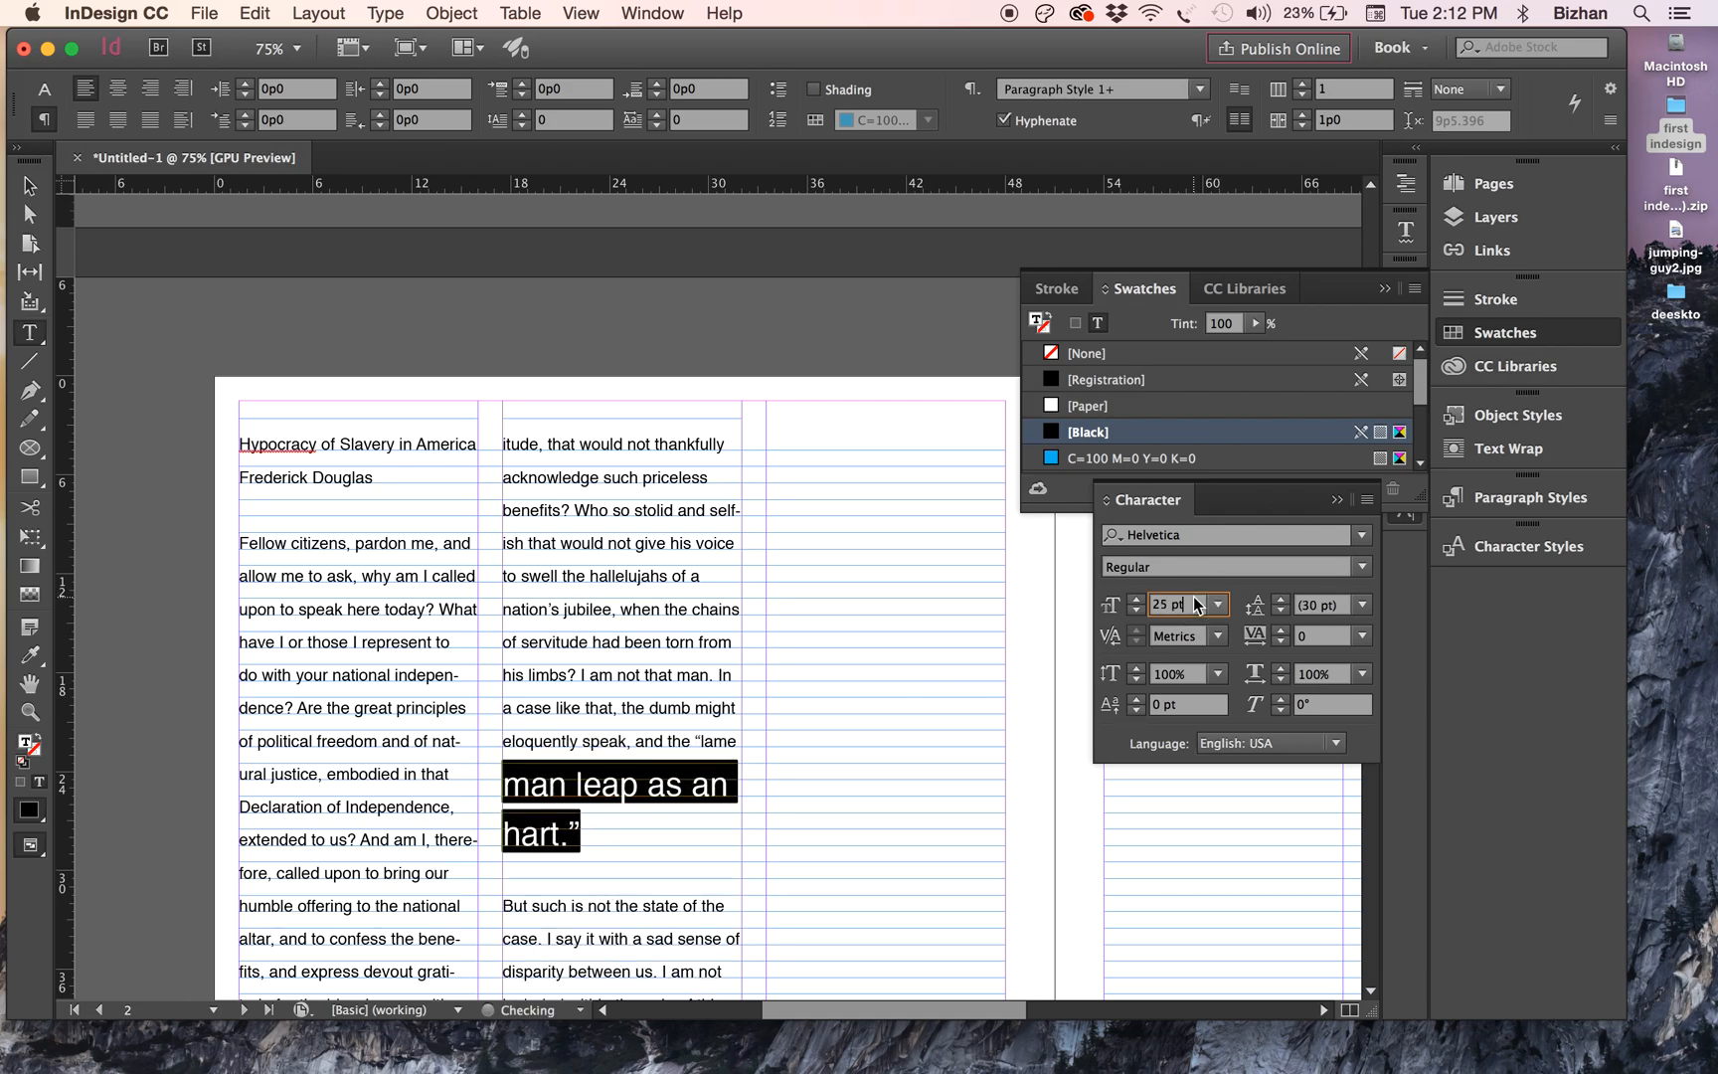
key("Up")
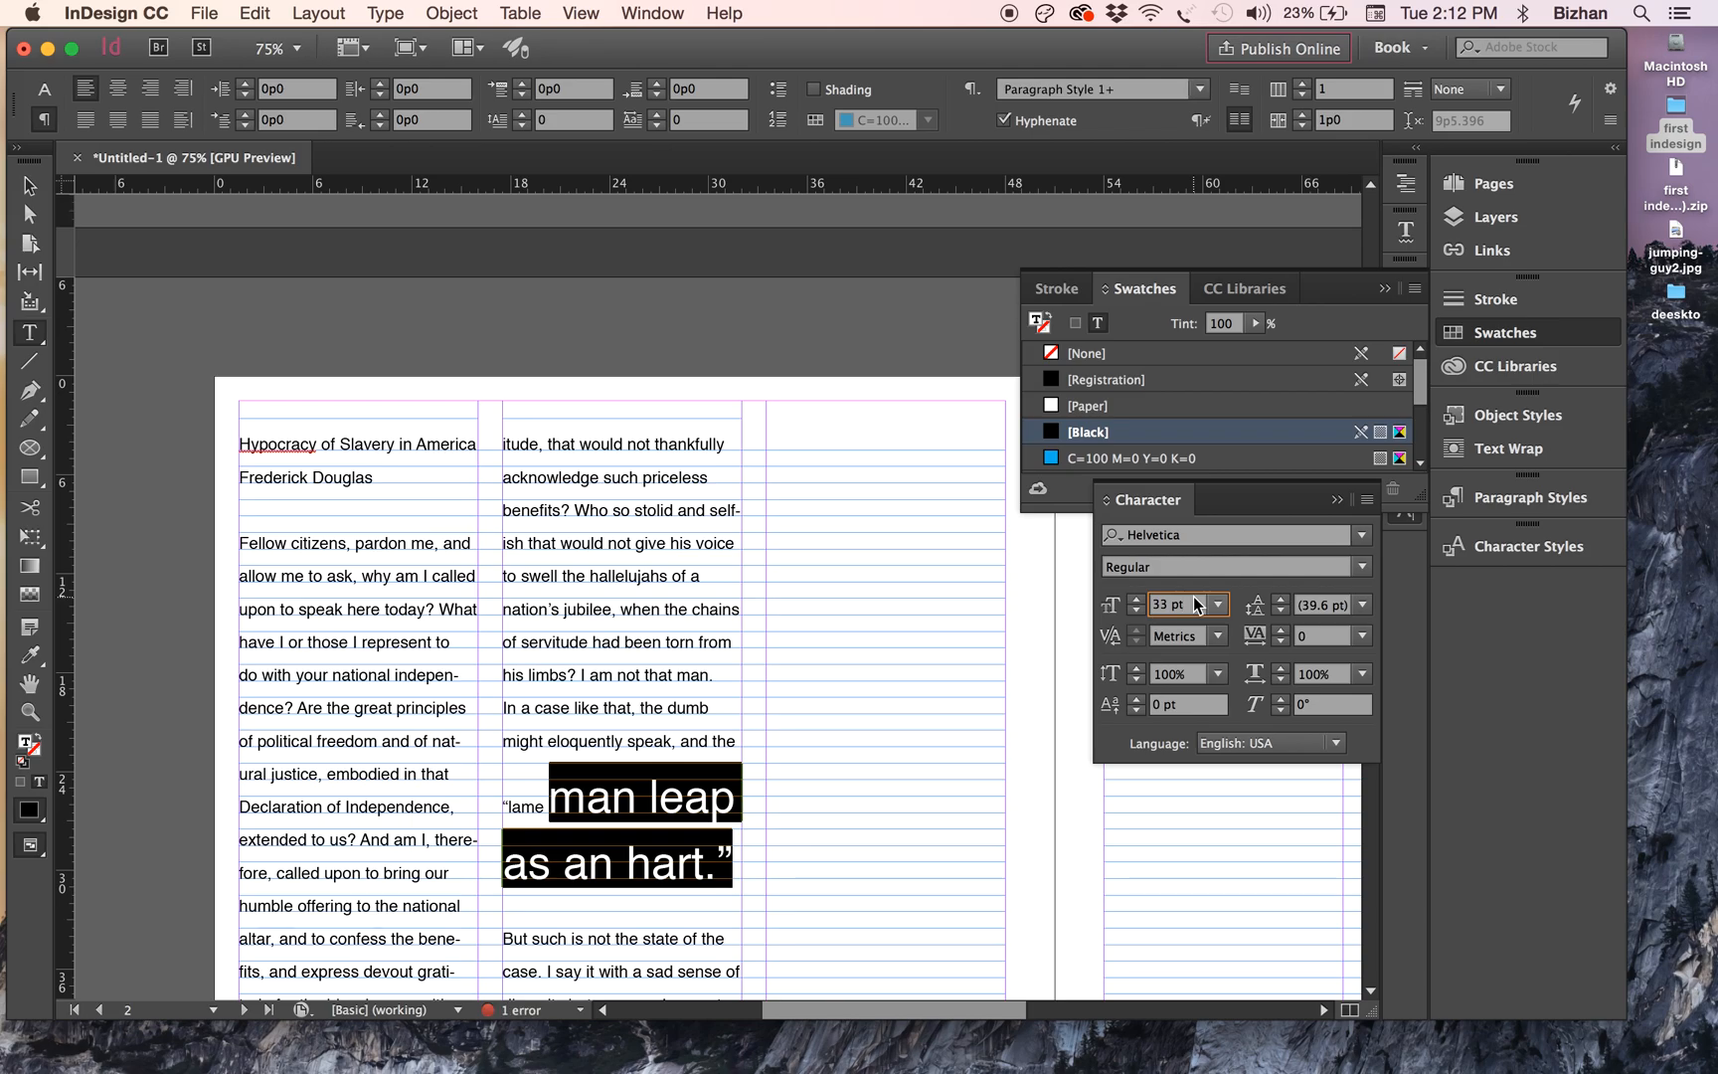
- Reduce the enlarged "man leap as an hart." line back to 12 pt and deselect it
key("Down")
key("Down")
key("Down")
key("Down")
key("Down")
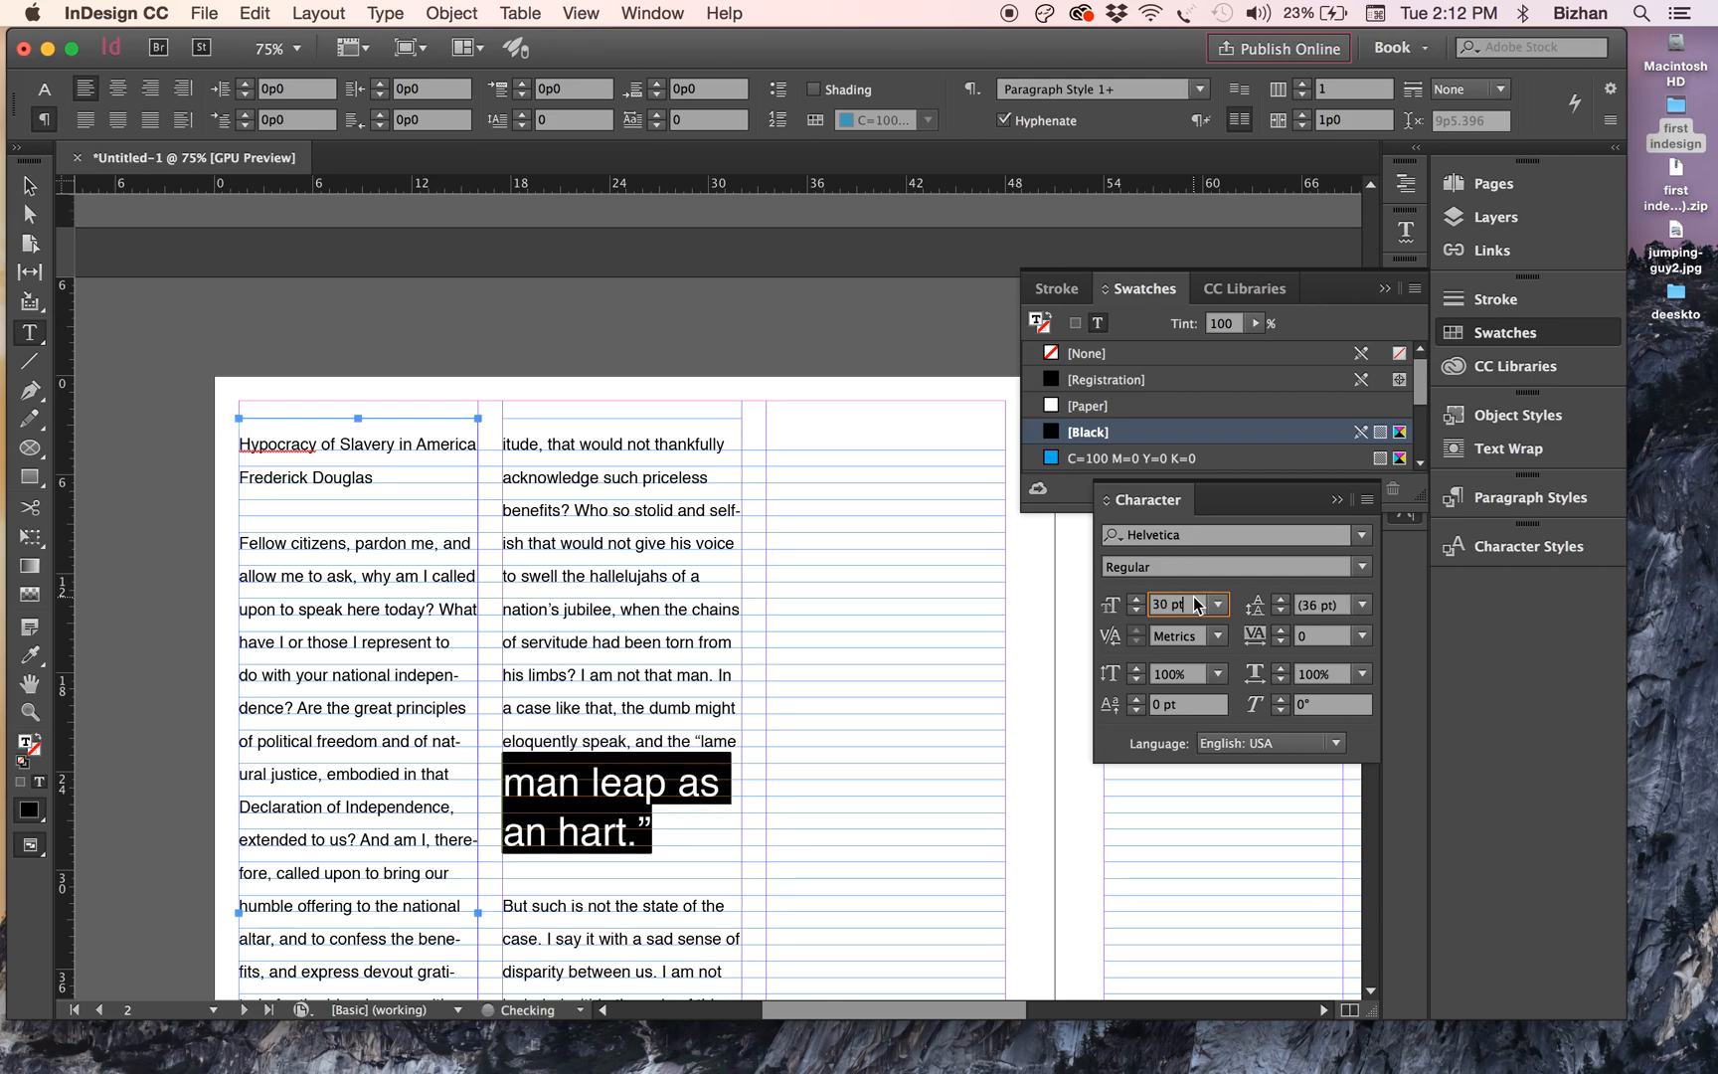
key("Down")
key("Down")
key("Down")
key("Down")
key("Down")
key("Down")
key("Down")
key("Down")
key("Down")
key("Down")
key("Down")
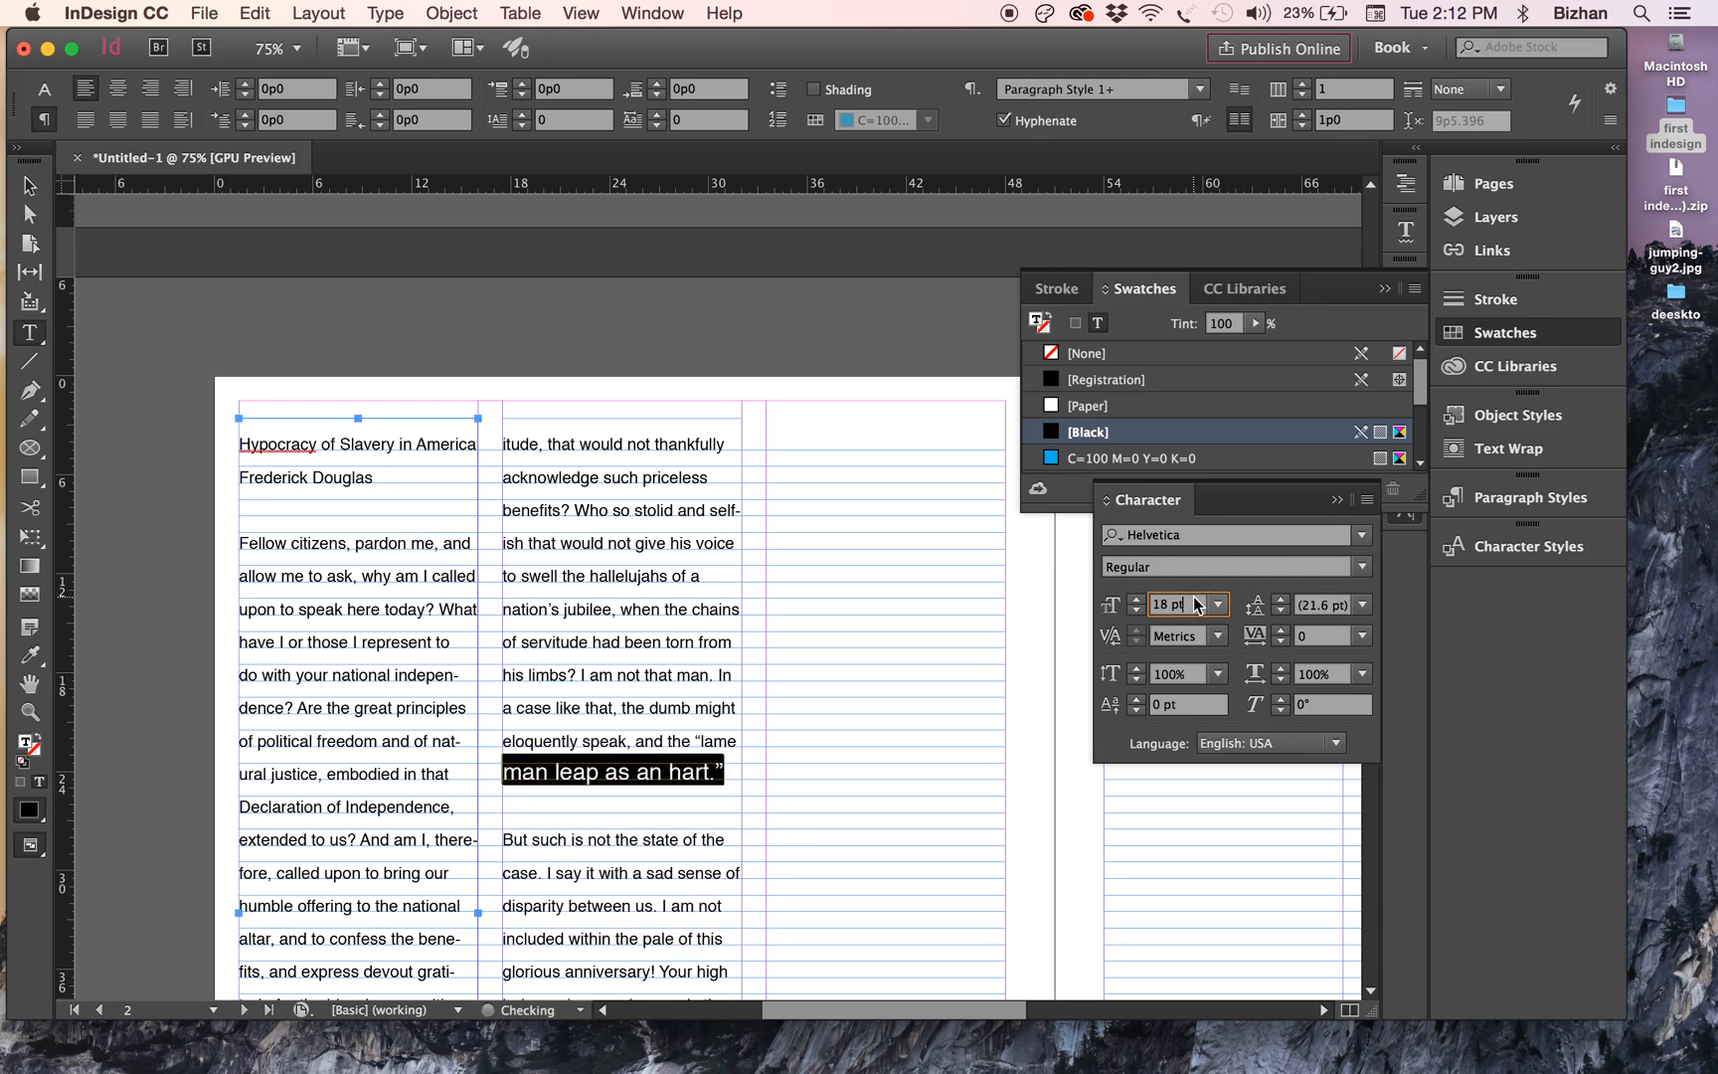
key("Down")
key("Down")
key("Down")
key("Down")
key("Down")
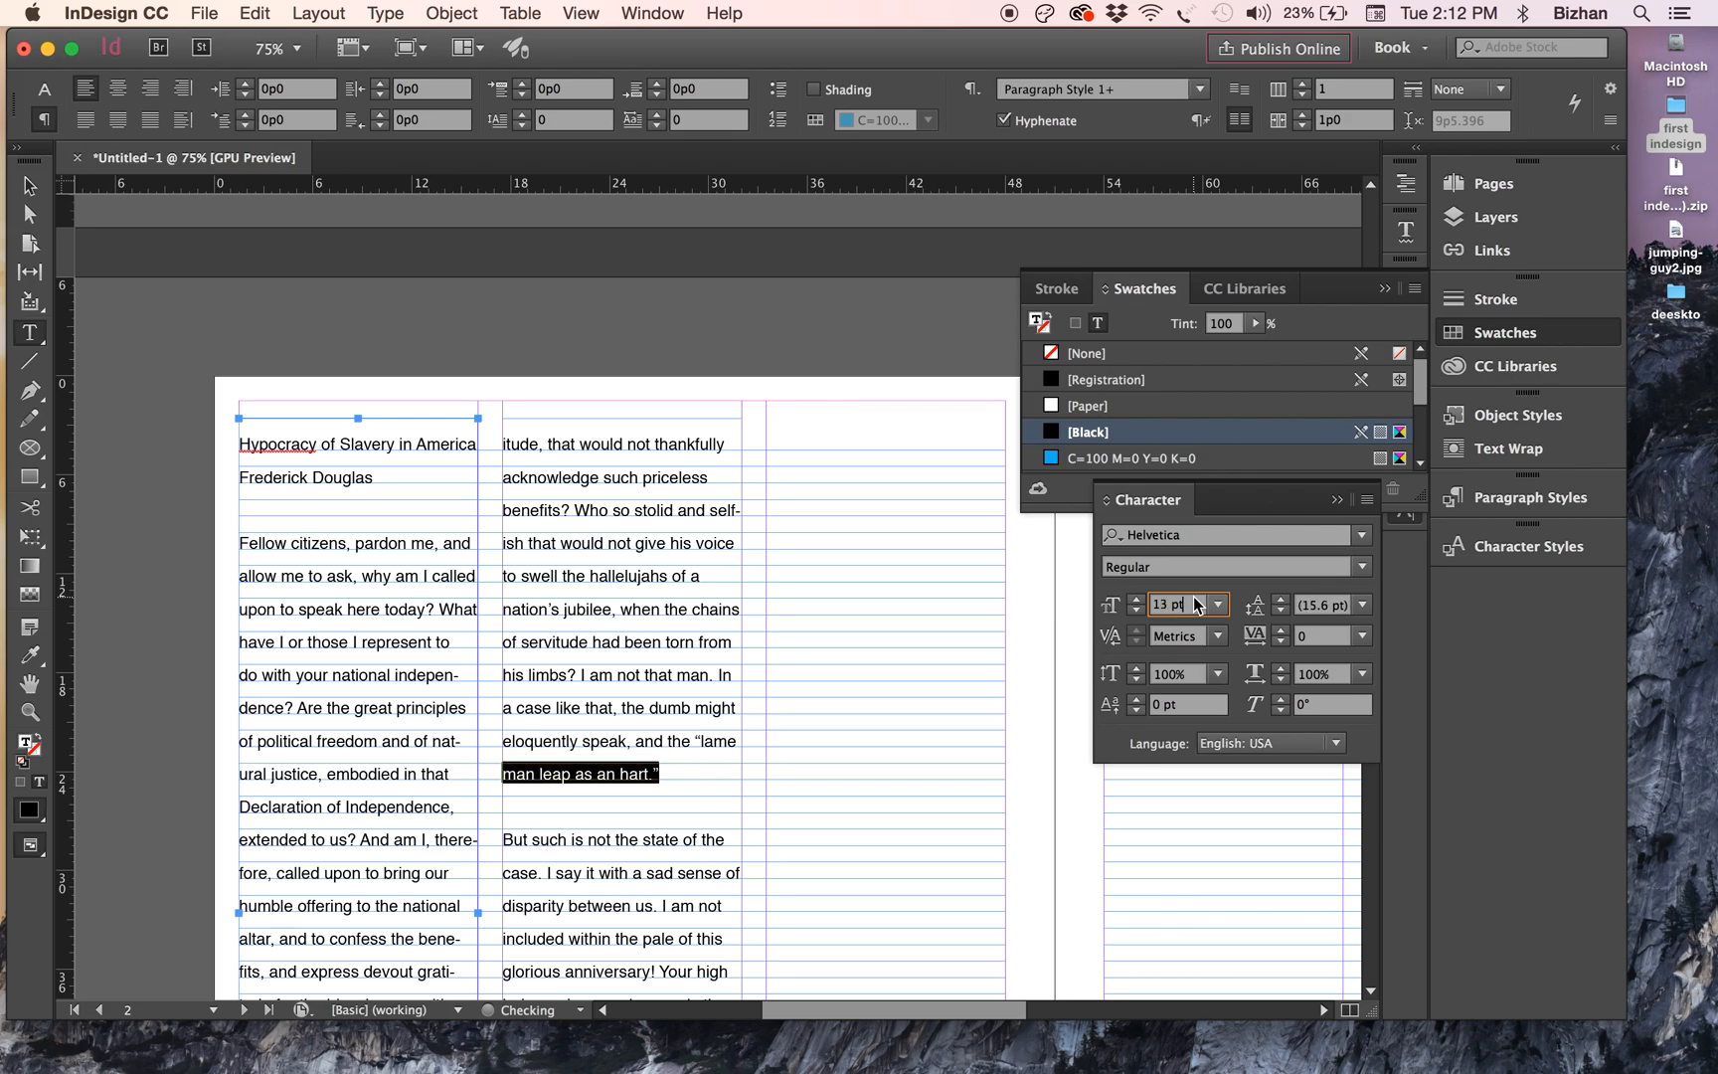
left_click_drag(522, 609, 593, 664)
left_click(343, 649)
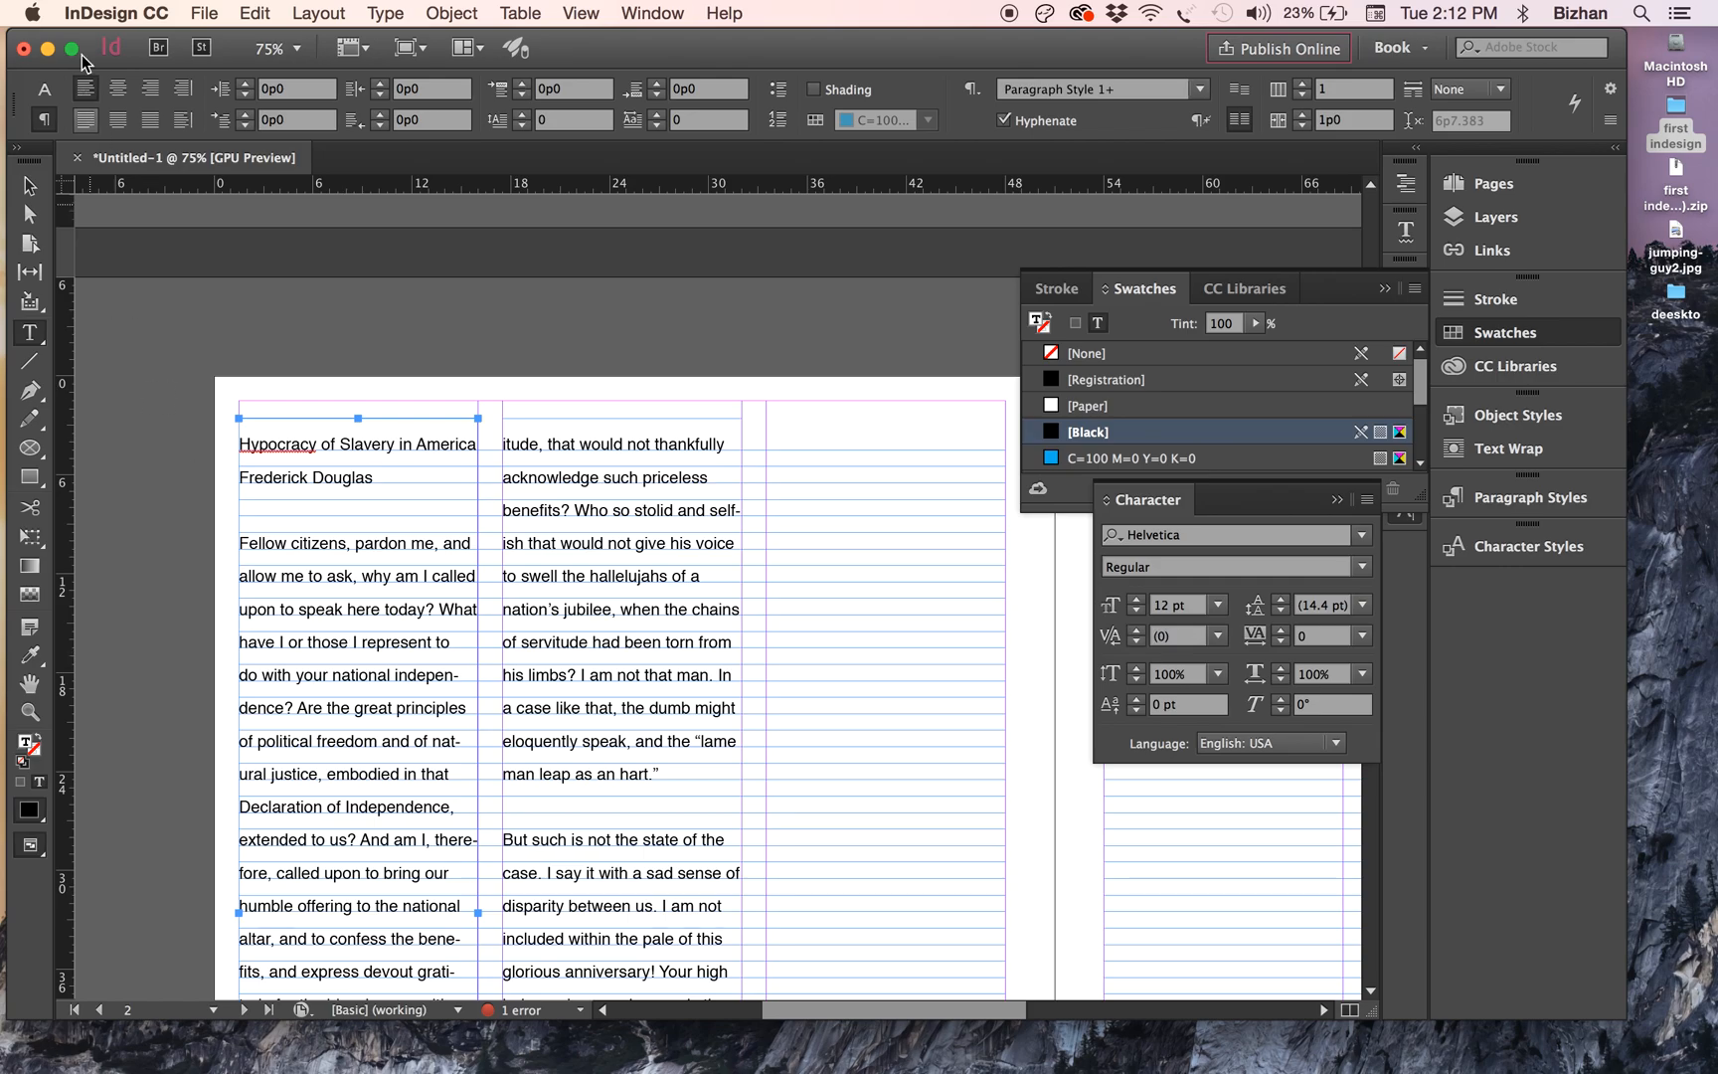
- Check the baseline grid's increment in the Grids preferences and leave without changing it
left_click(147, 11)
mouse_move(149, 65)
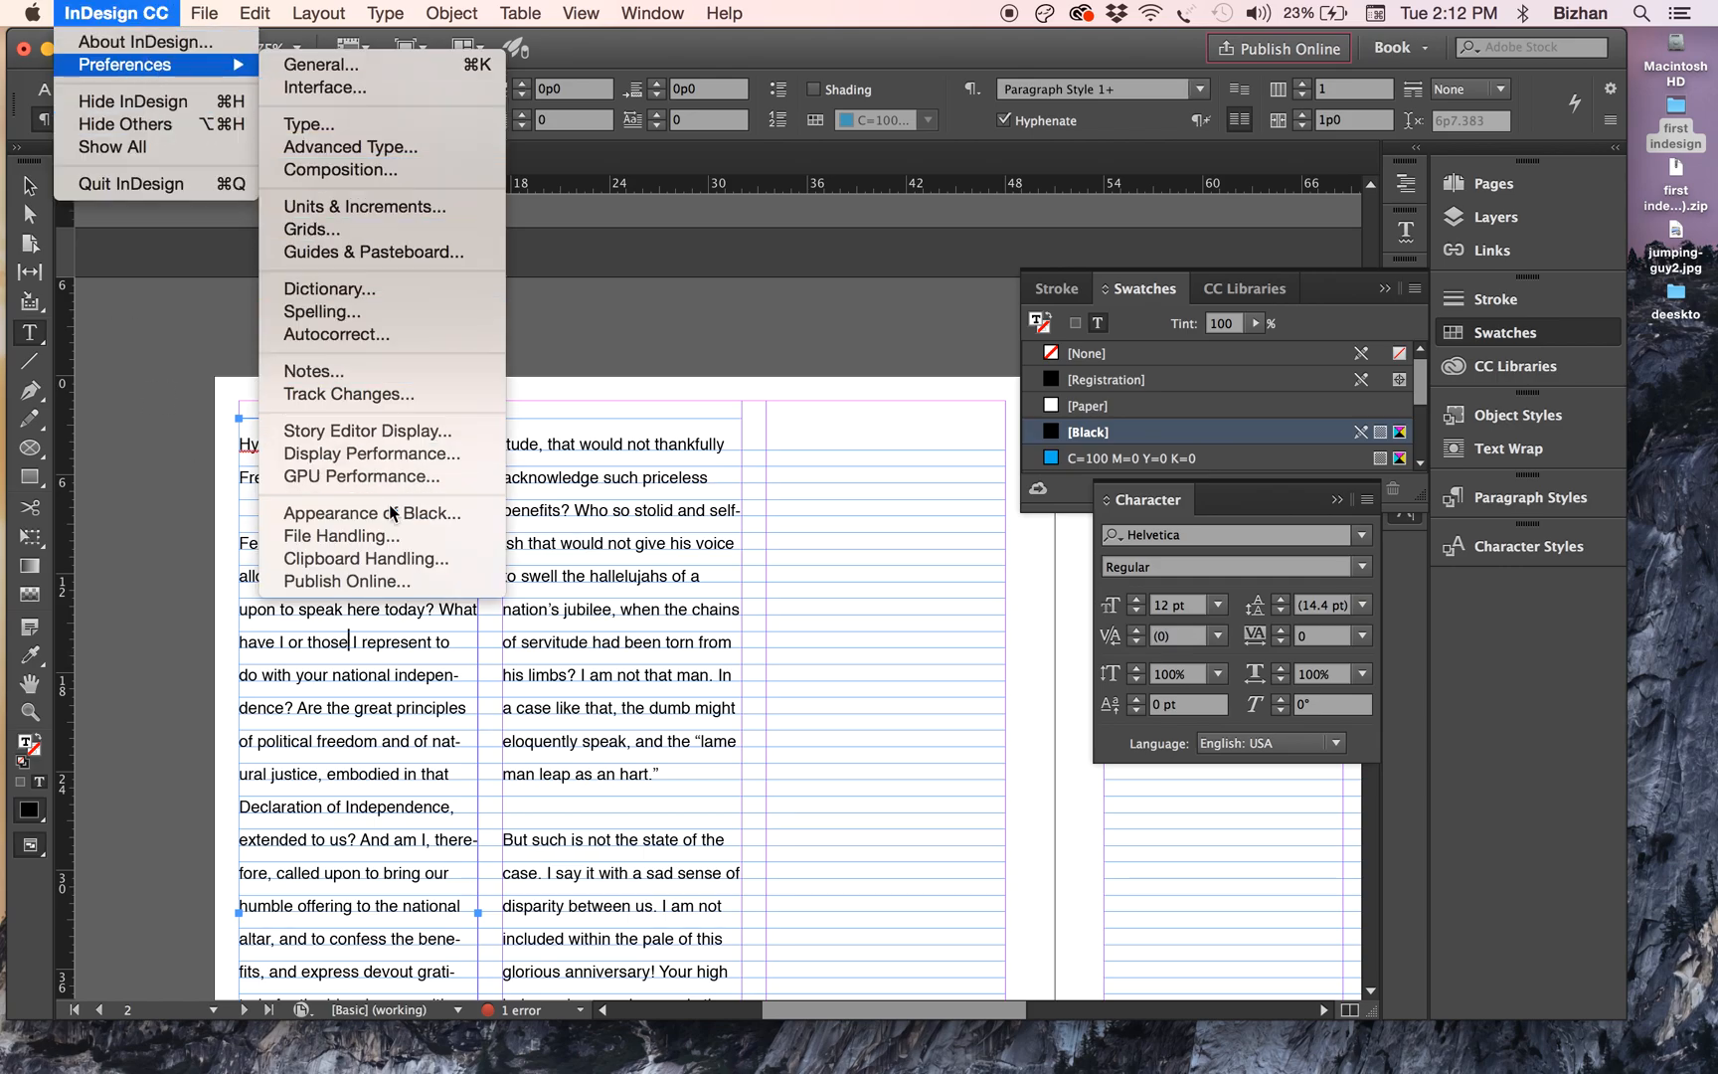
left_click(326, 229)
left_click(928, 332)
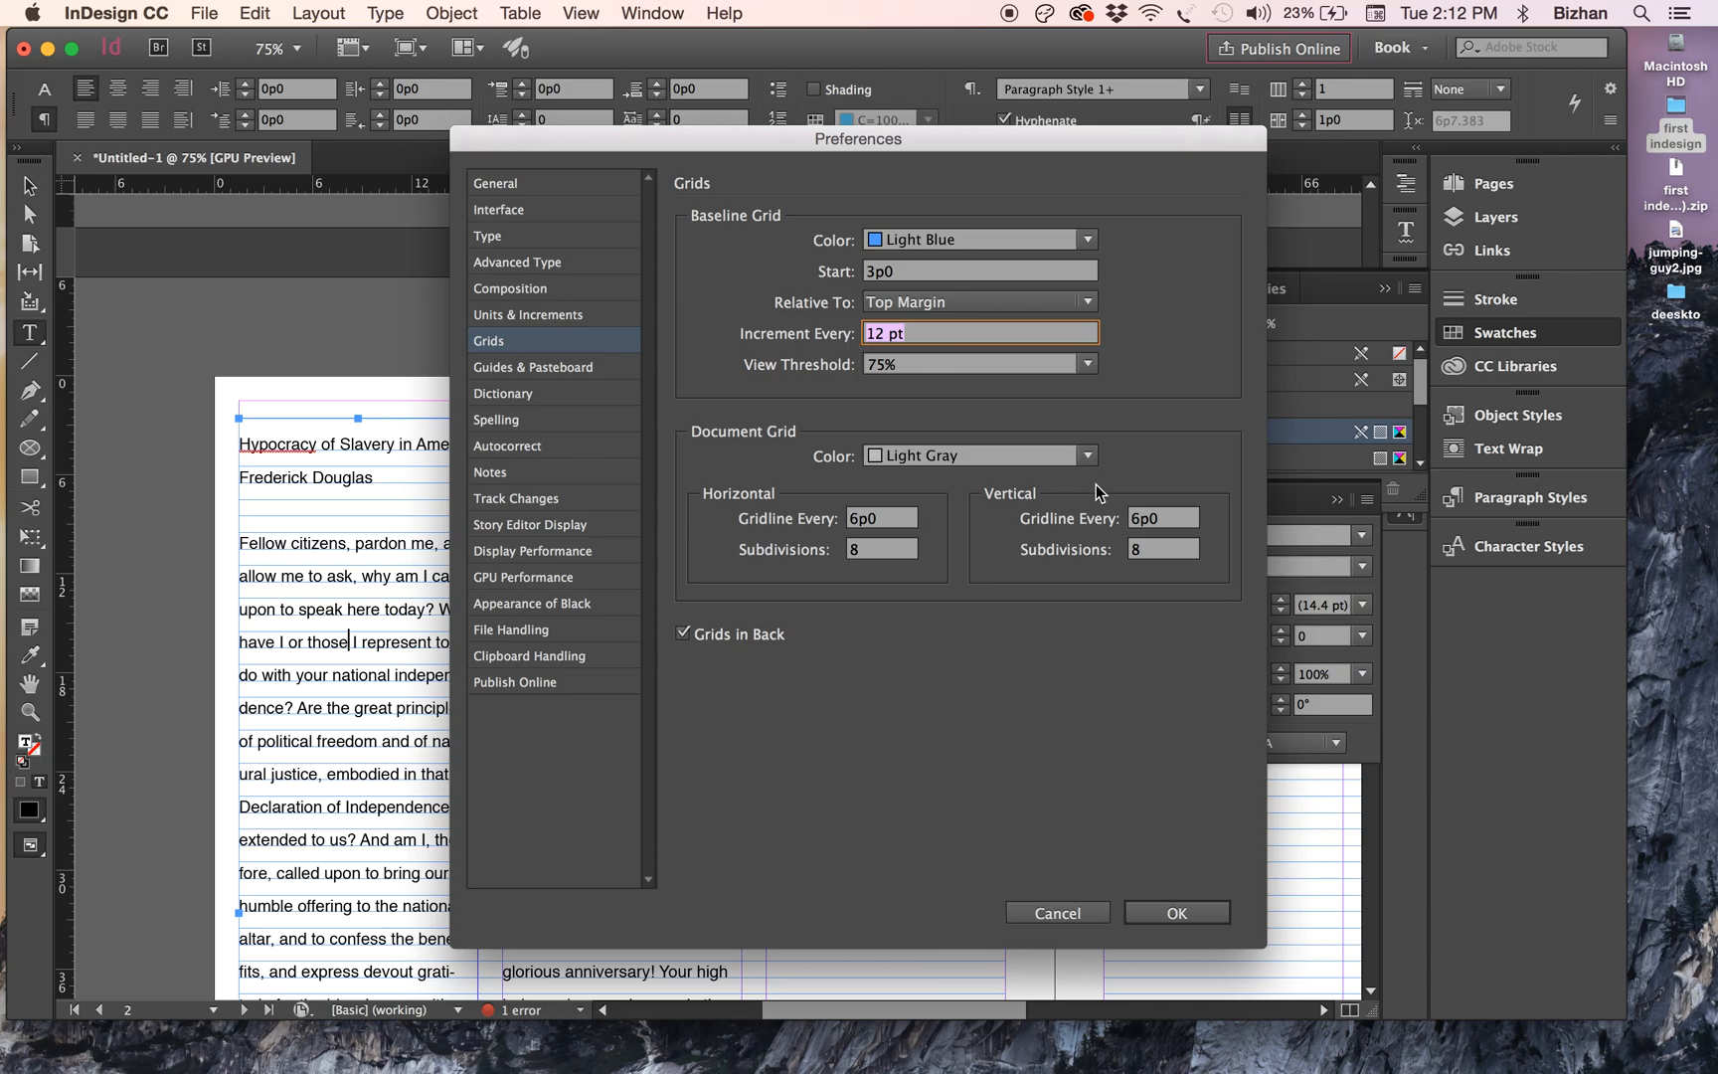
left_click(1028, 910)
- Set the font size of all the threaded text to 10 pt
left_click(1149, 605)
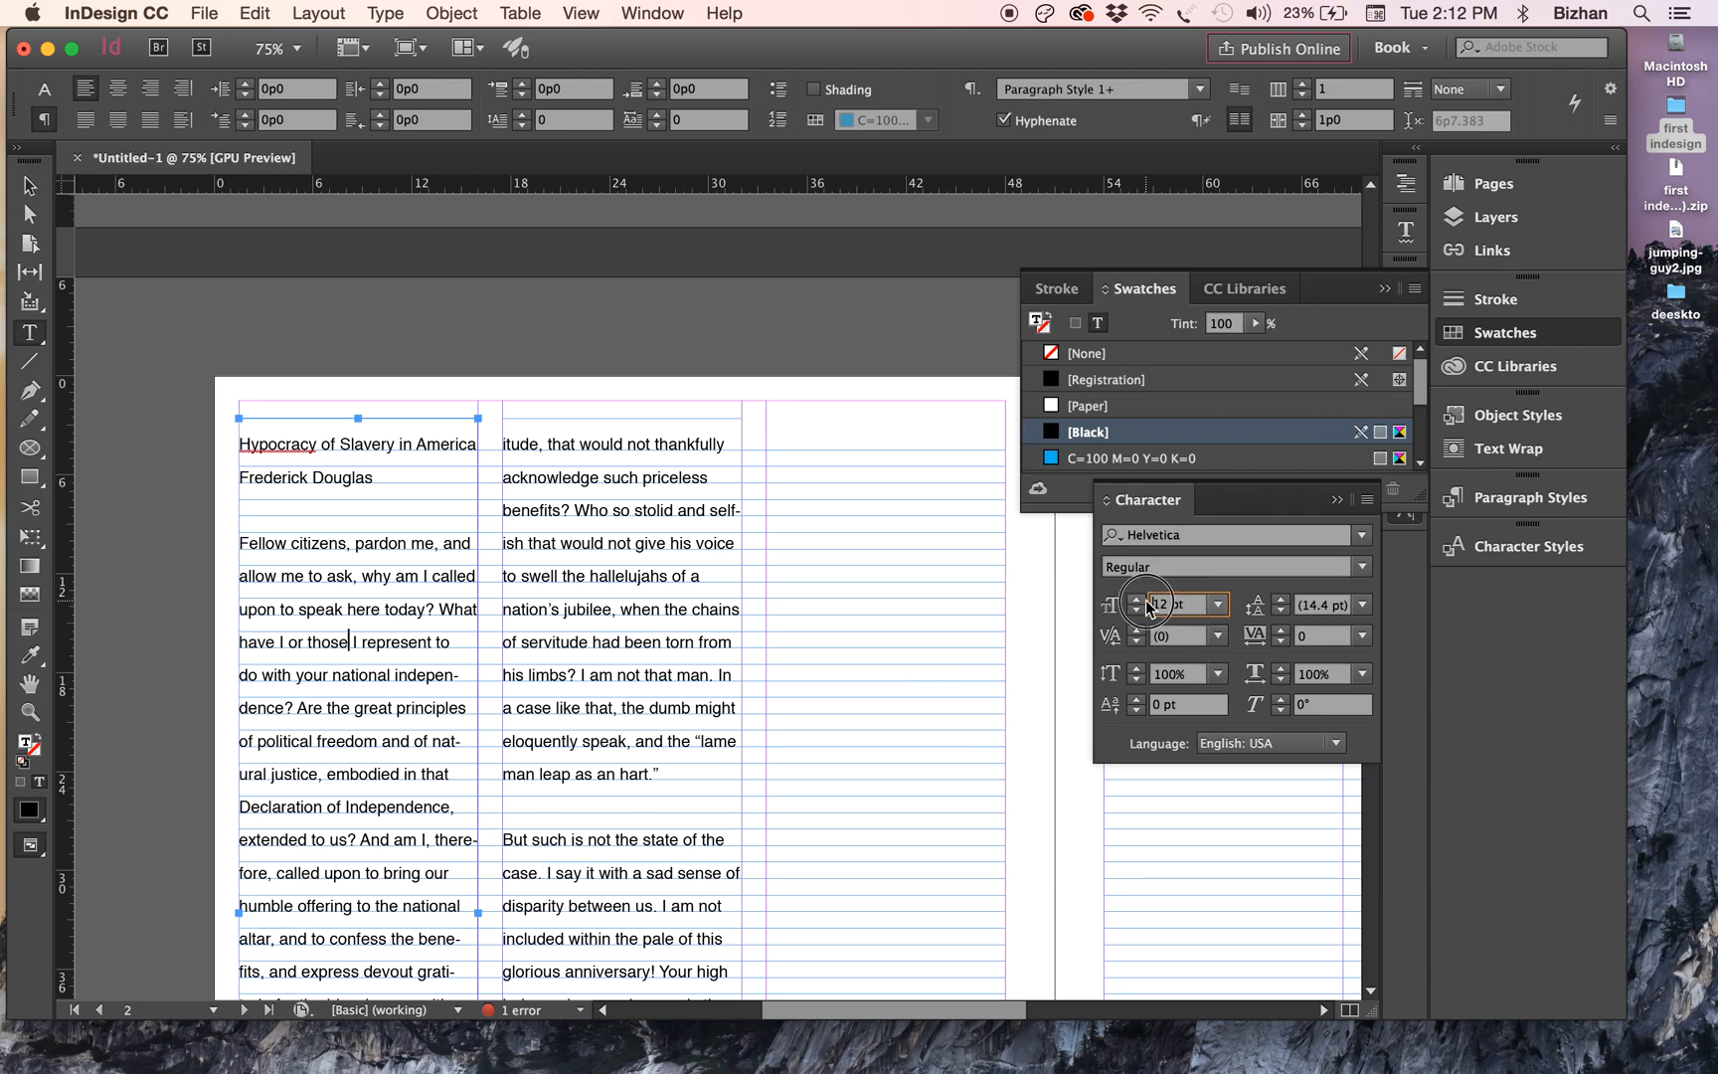
triple_click(1183, 603)
left_click(1189, 606)
double_click(532, 674)
key("super+a")
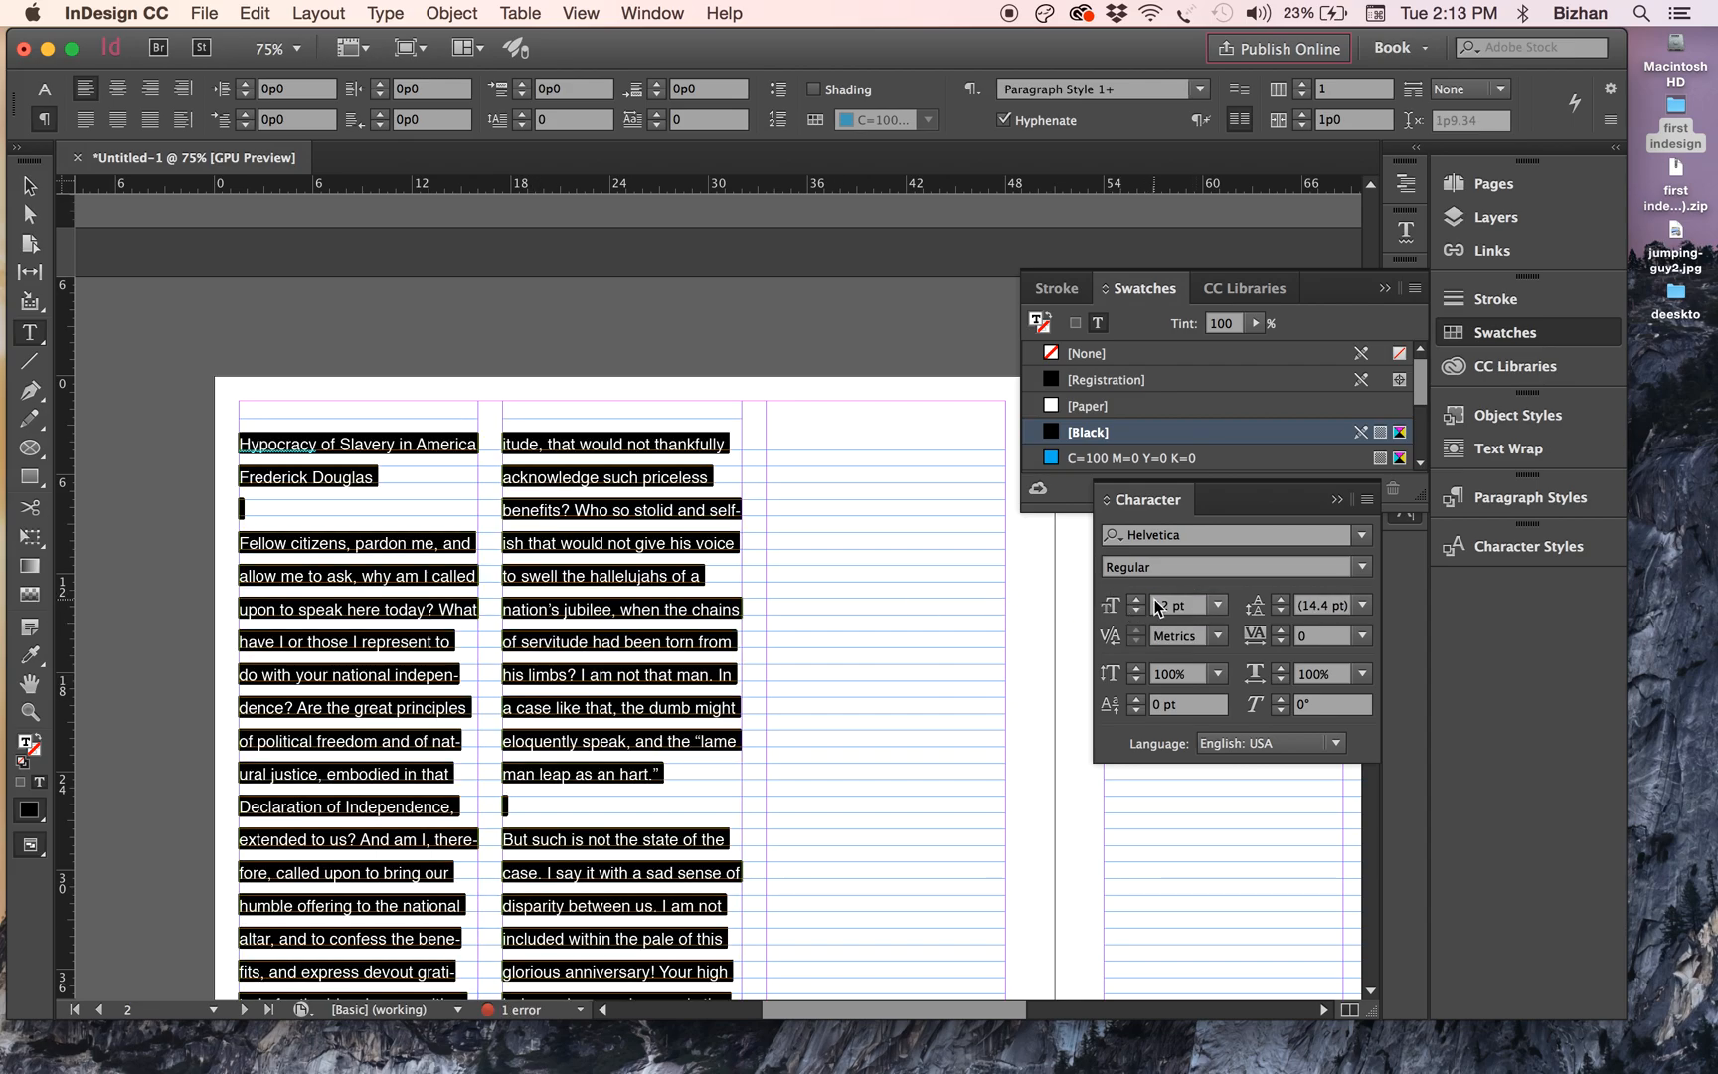
left_click(1157, 604)
key("Down")
key("Down")
left_click(596, 609)
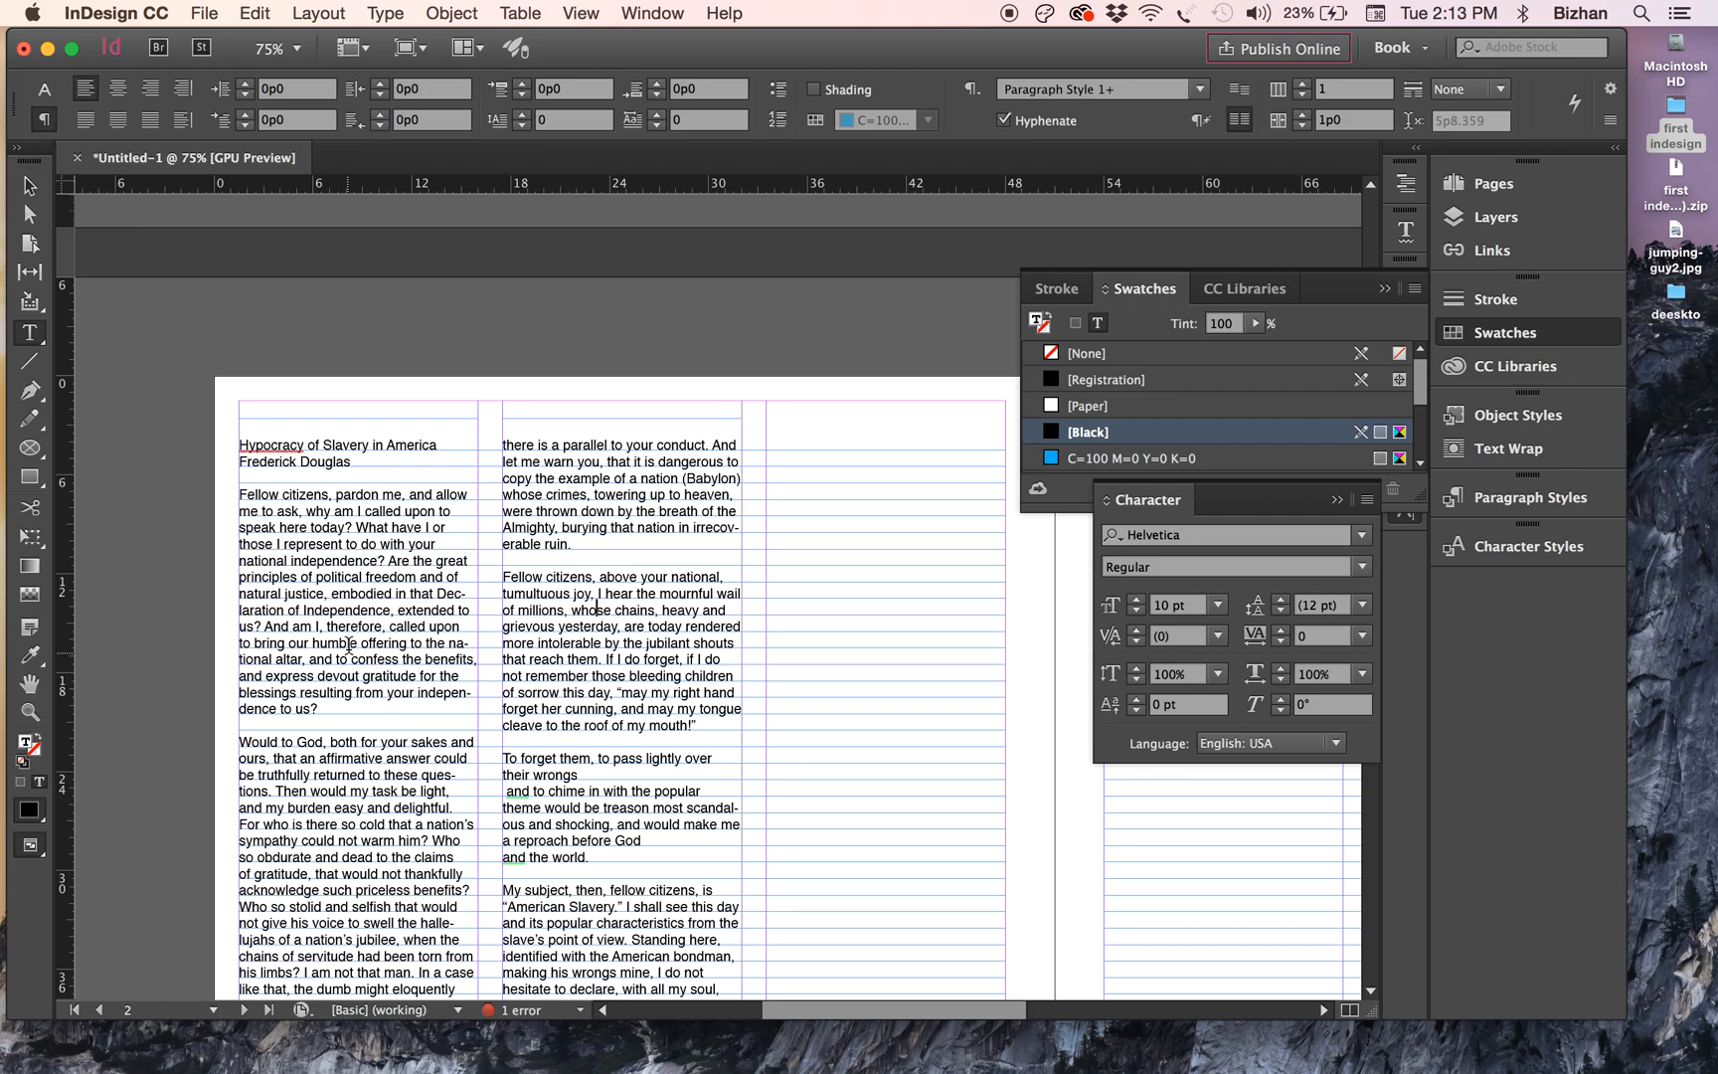
left_click_drag(284, 644, 390, 647)
left_click(391, 701)
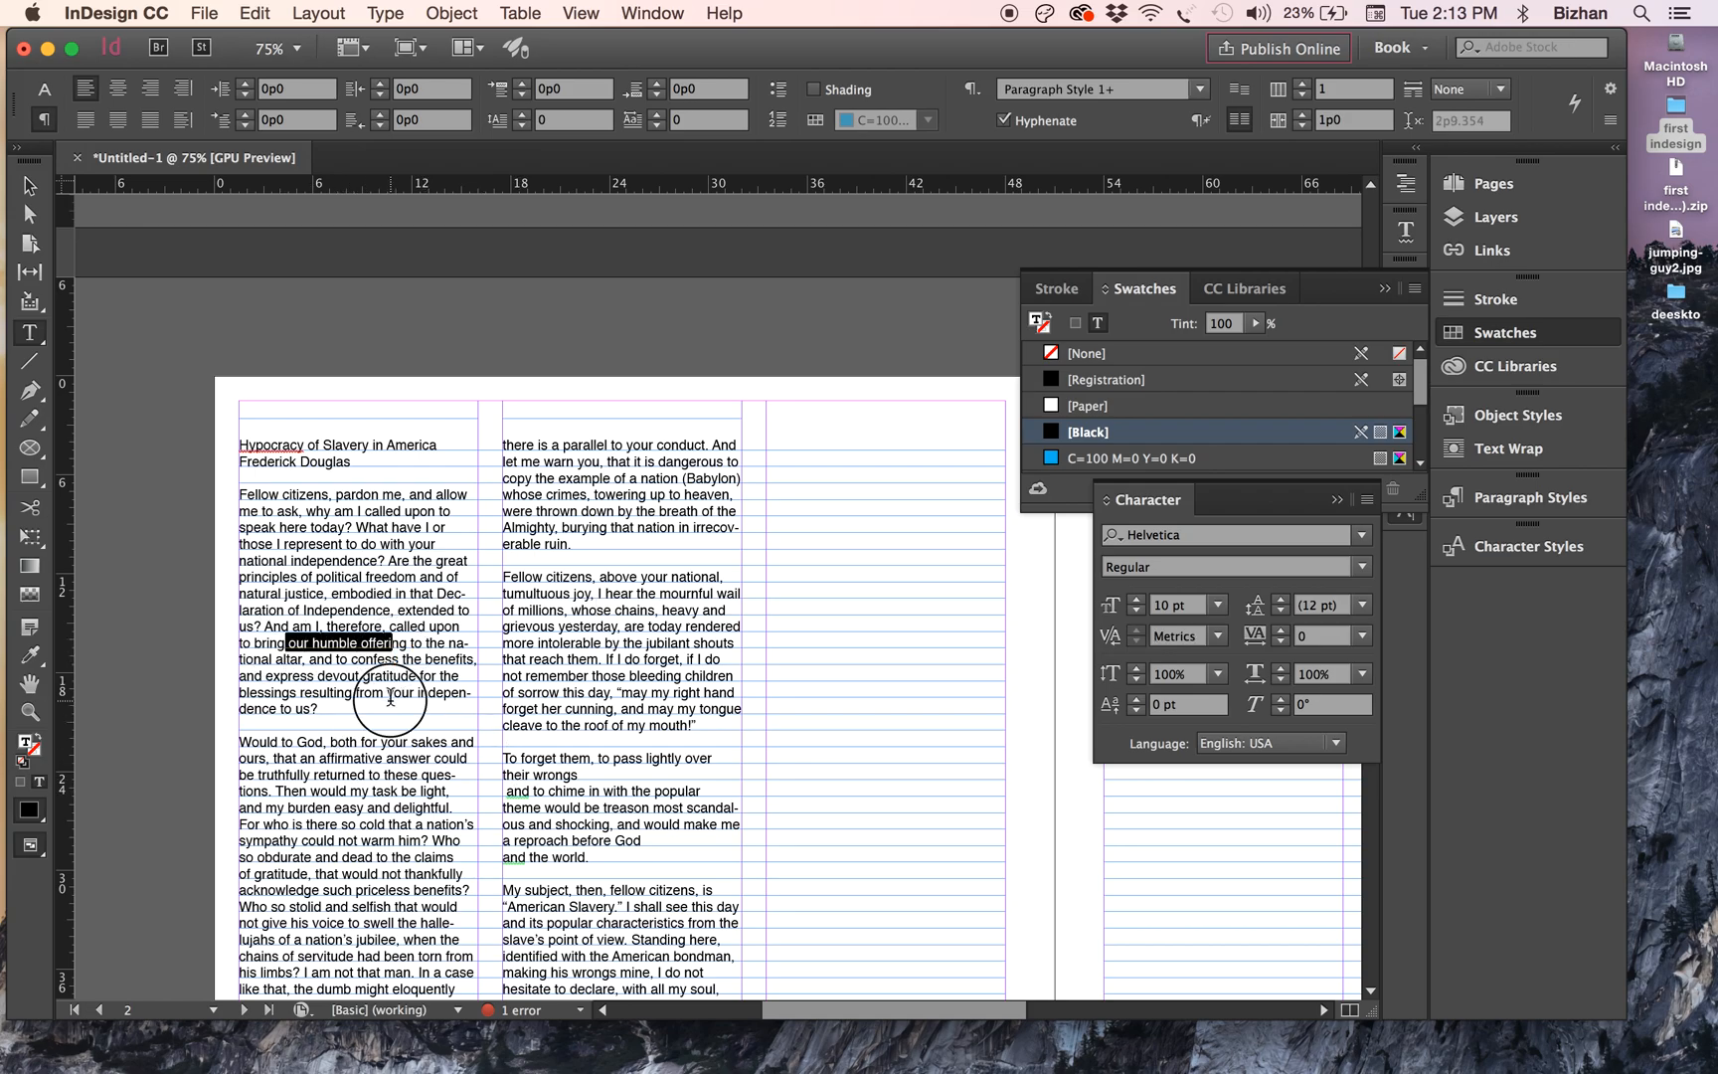
- Move the second column's text frame down over the first column and back to about X 31p10.8, Y 63p3.6
scroll(423, 813, "down", 5)
left_click(30, 186)
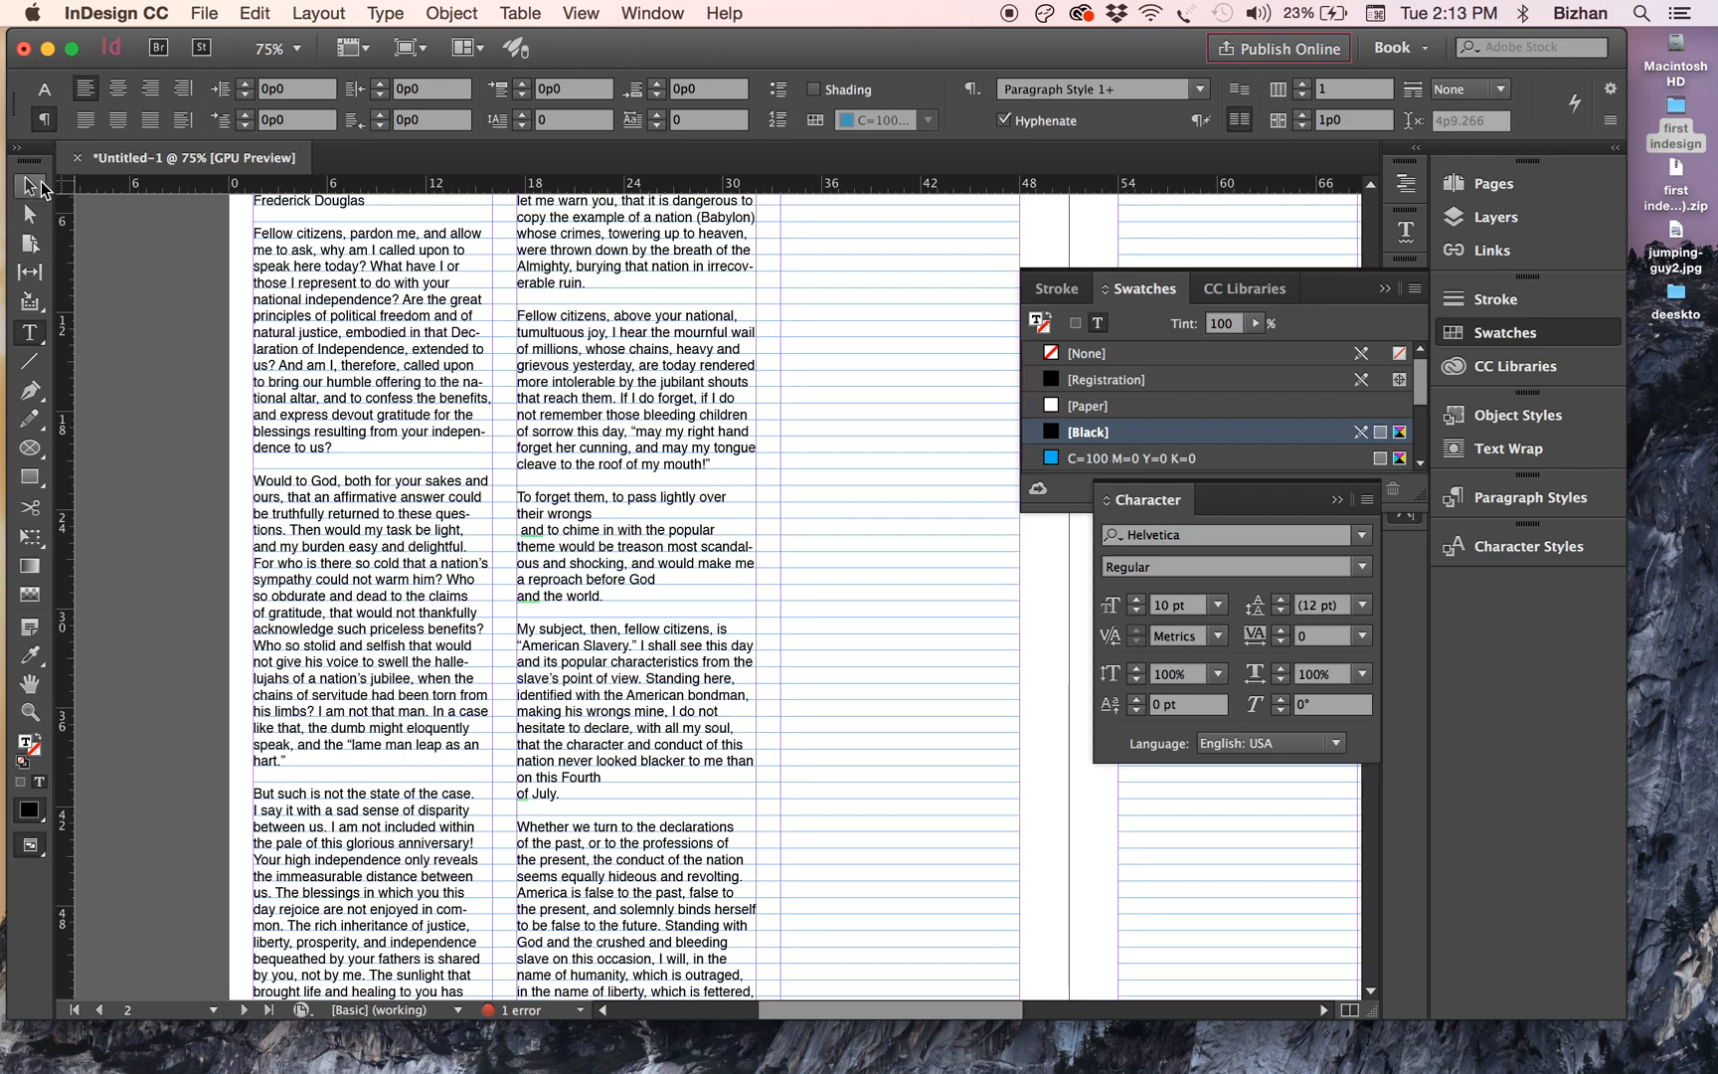
left_click_drag(705, 448, 648, 693)
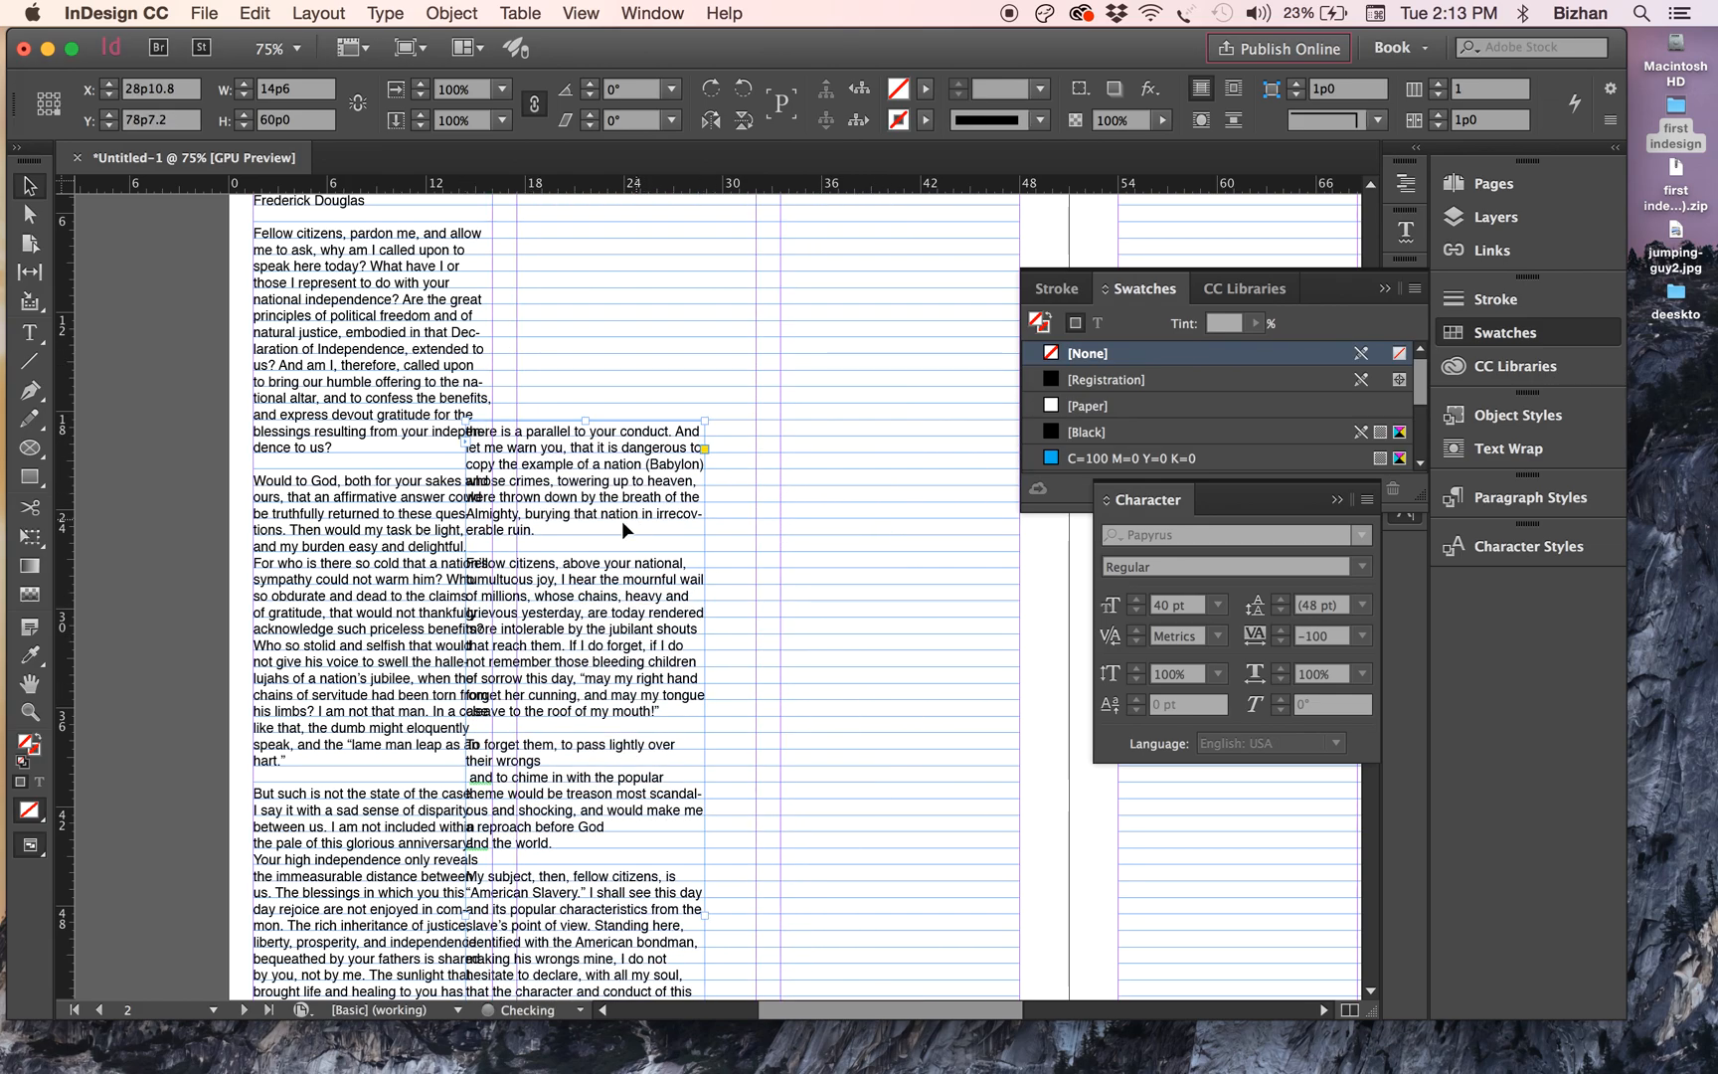
left_click_drag(542, 502, 616, 366)
scroll(614, 365, "up", 5)
left_click_drag(613, 626, 614, 527)
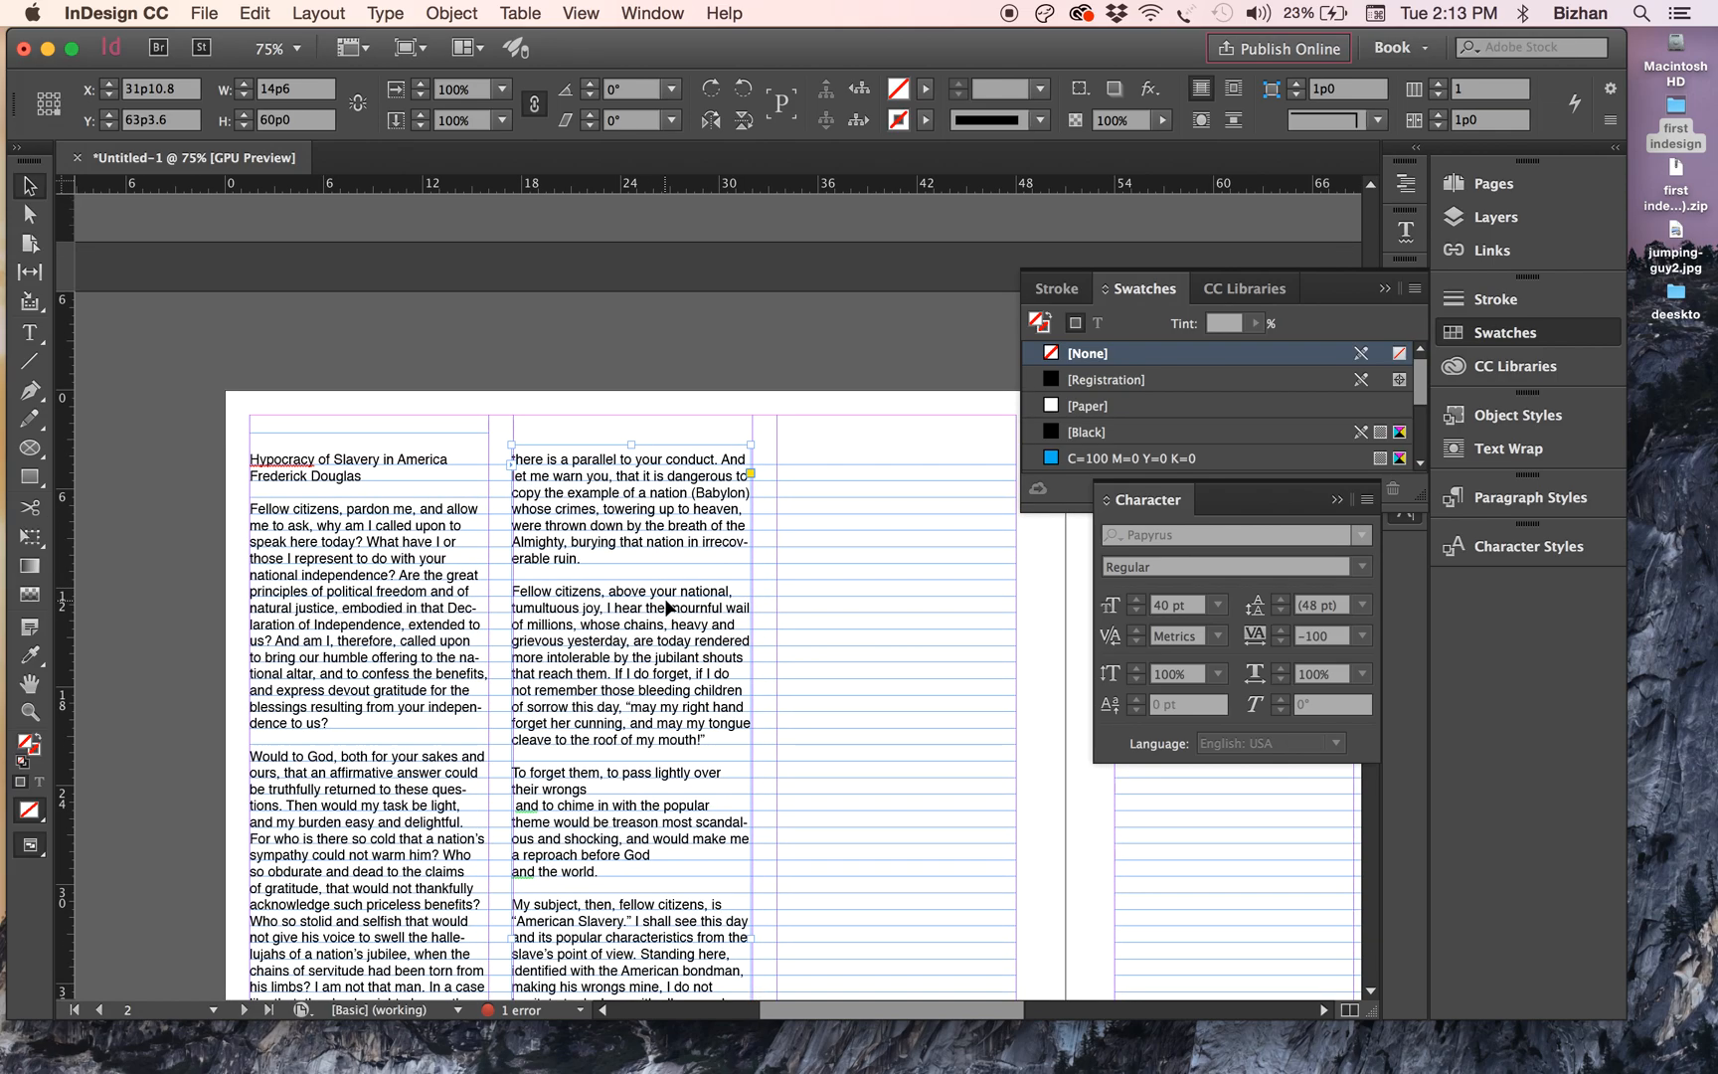
- Nudge the second column's text frame right and up to line up with its column guides at 50% zoom
key("super+minus")
left_click_drag(668, 603, 668, 602)
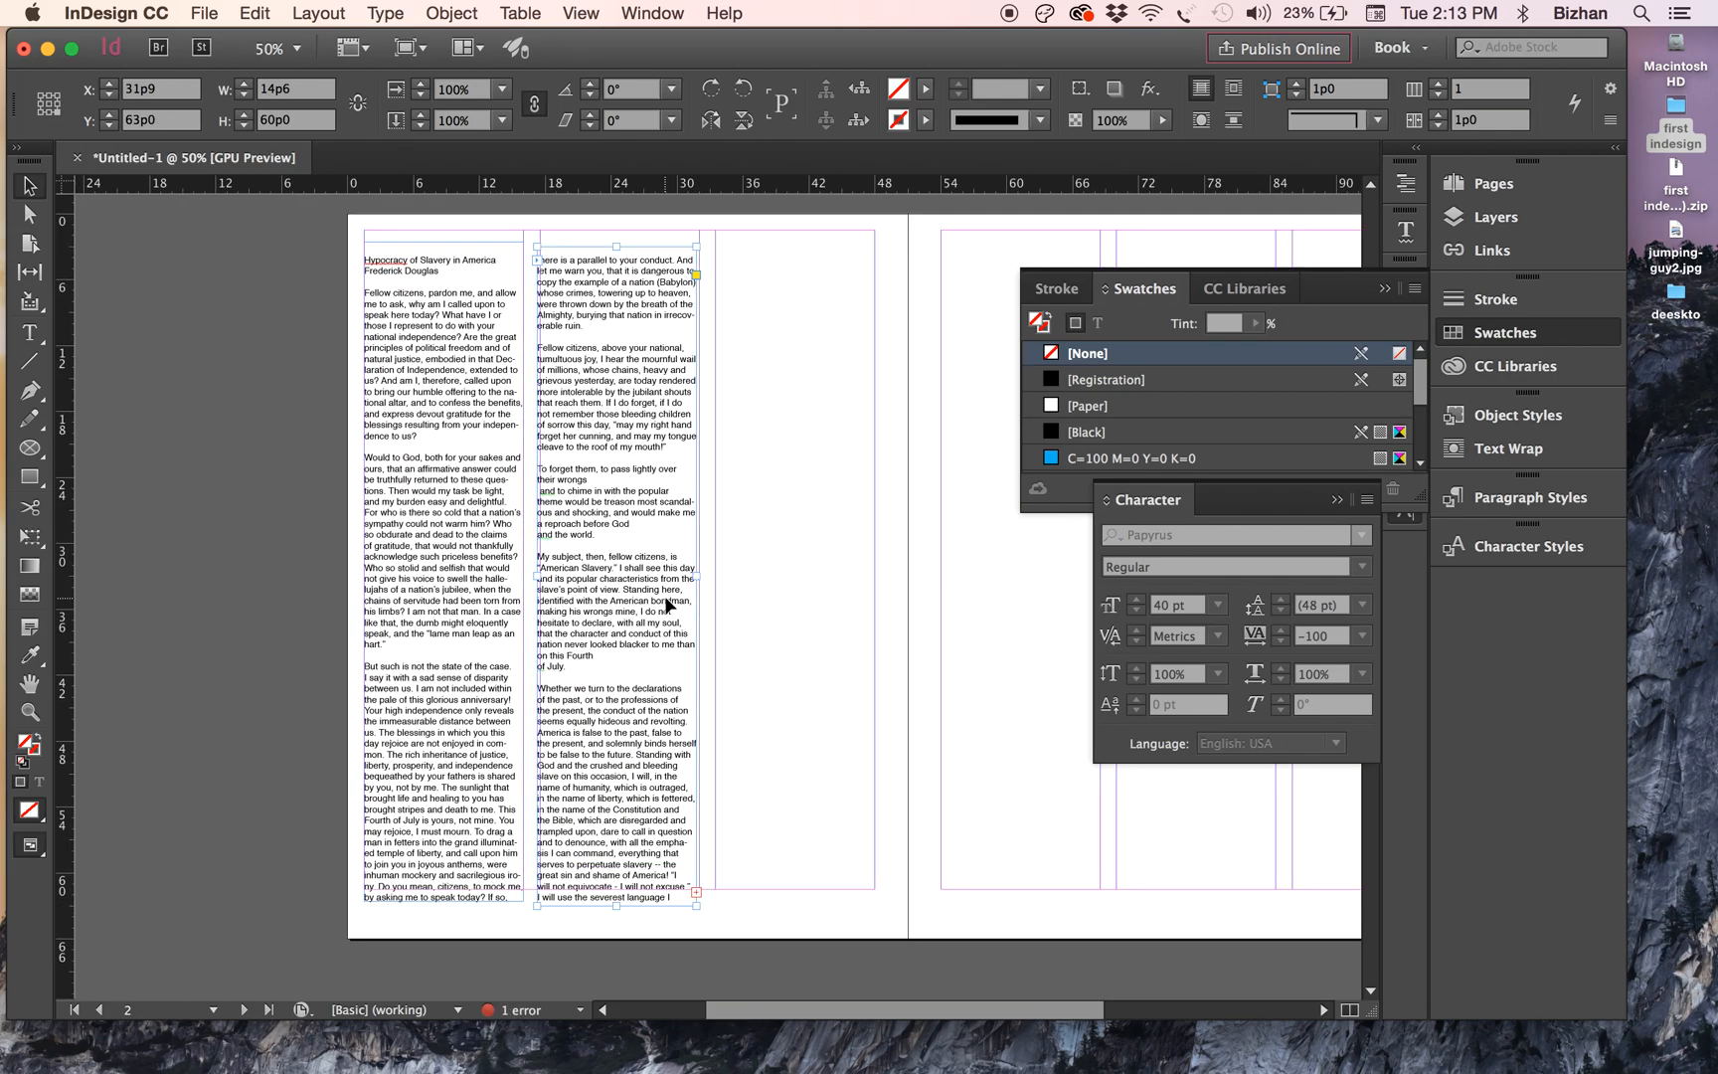
key("Right")
key("Right")
key("Right")
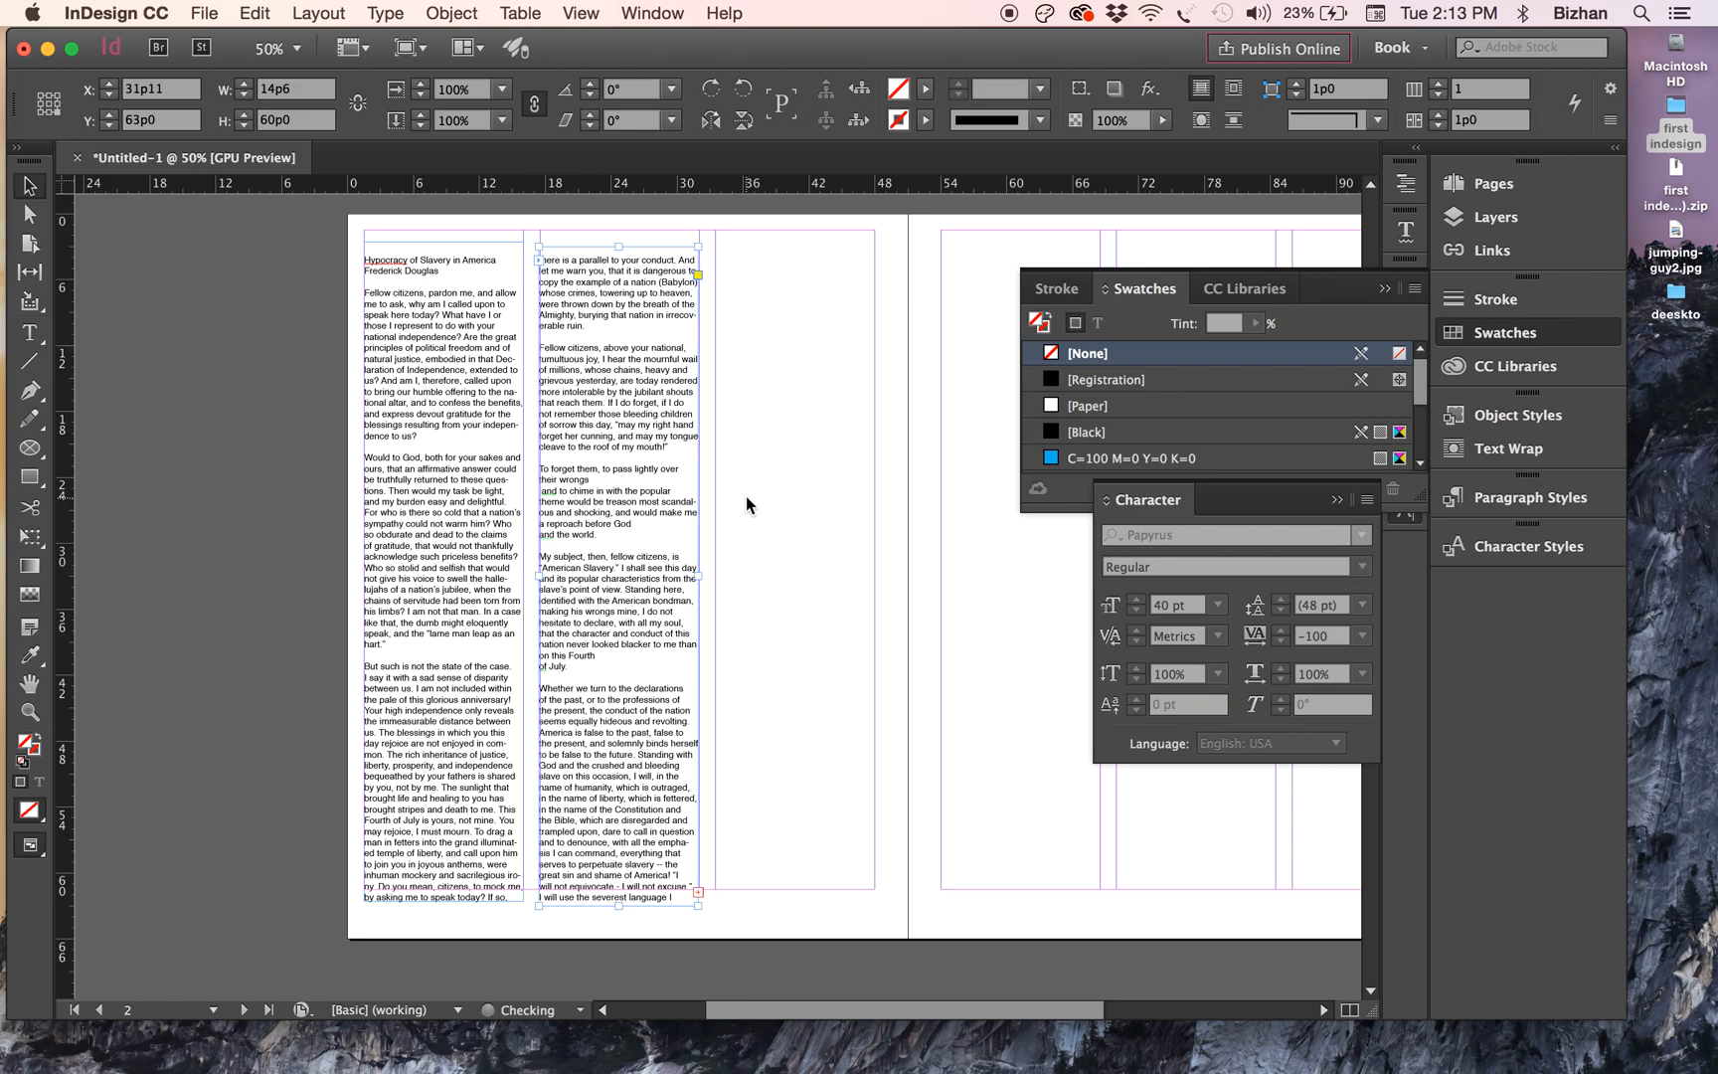
key("Up")
key("Up")
key("Up")
key("Up")
key("Up")
key("Up")
- Move both text frames up together to Y 61p7, in line with the top margin
left_click_drag(781, 672, 413, 557)
key("shift+Up")
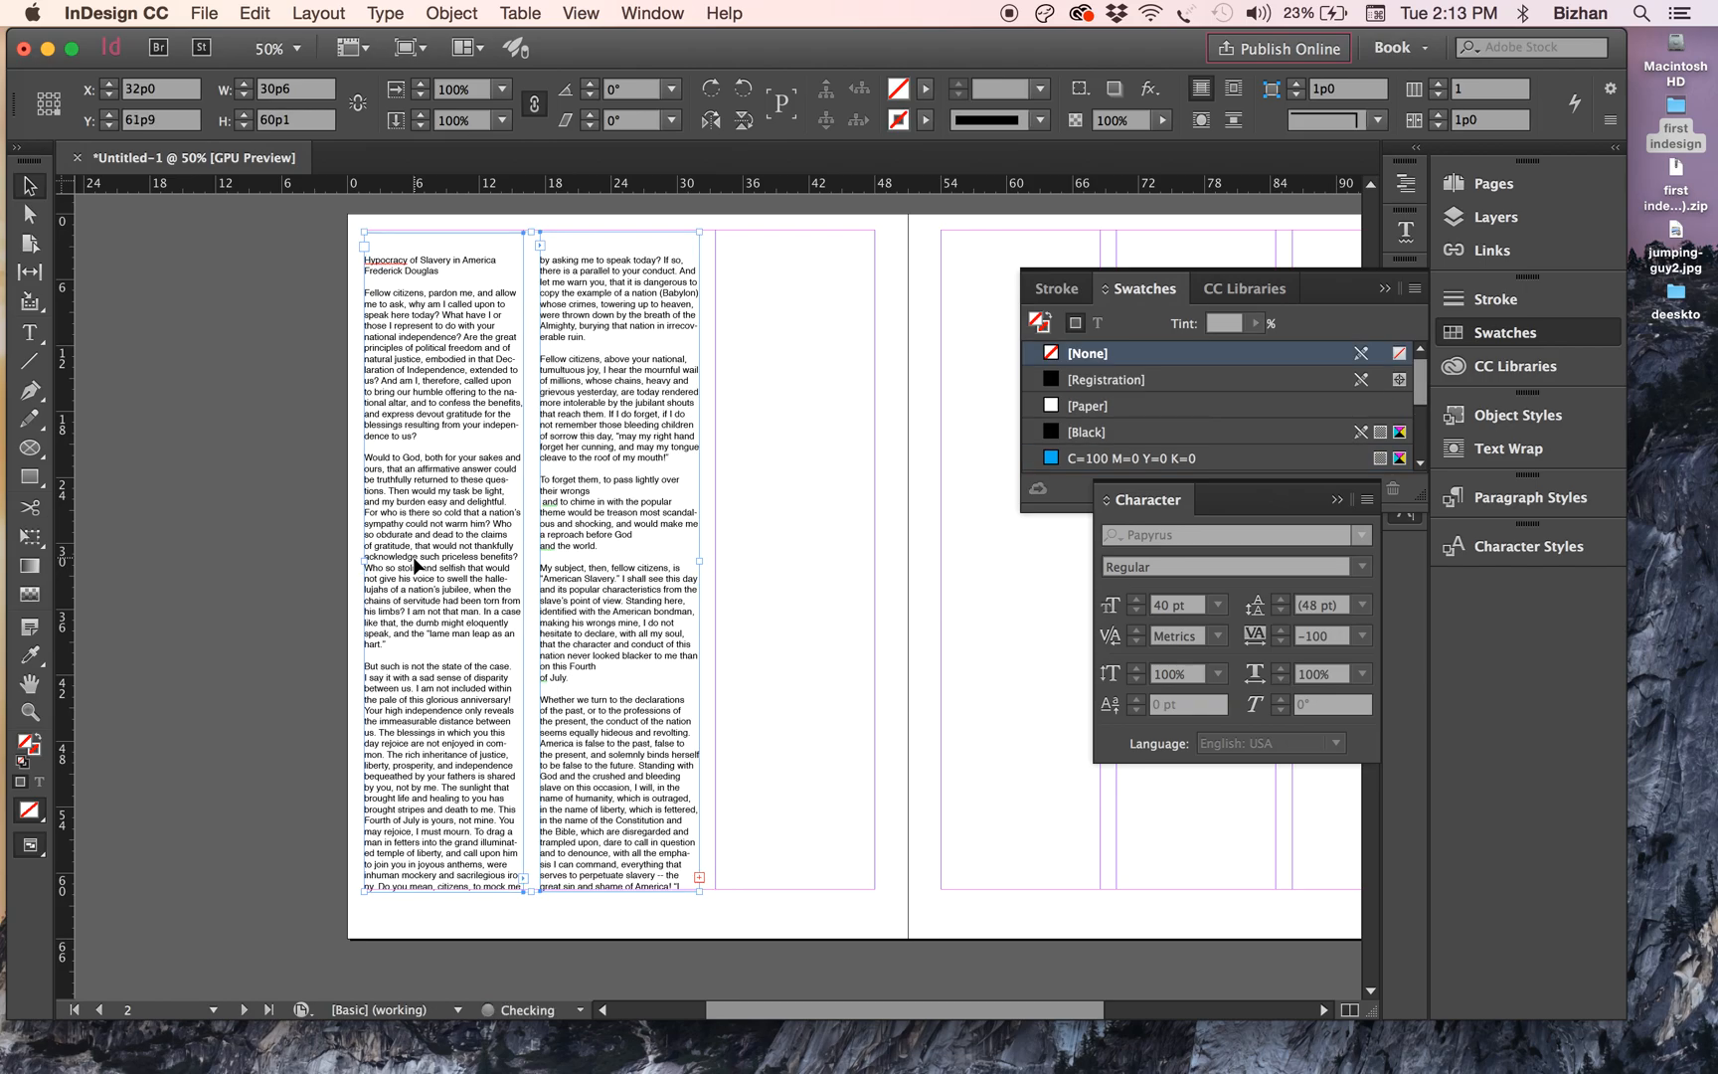
key("Up")
key("Up")
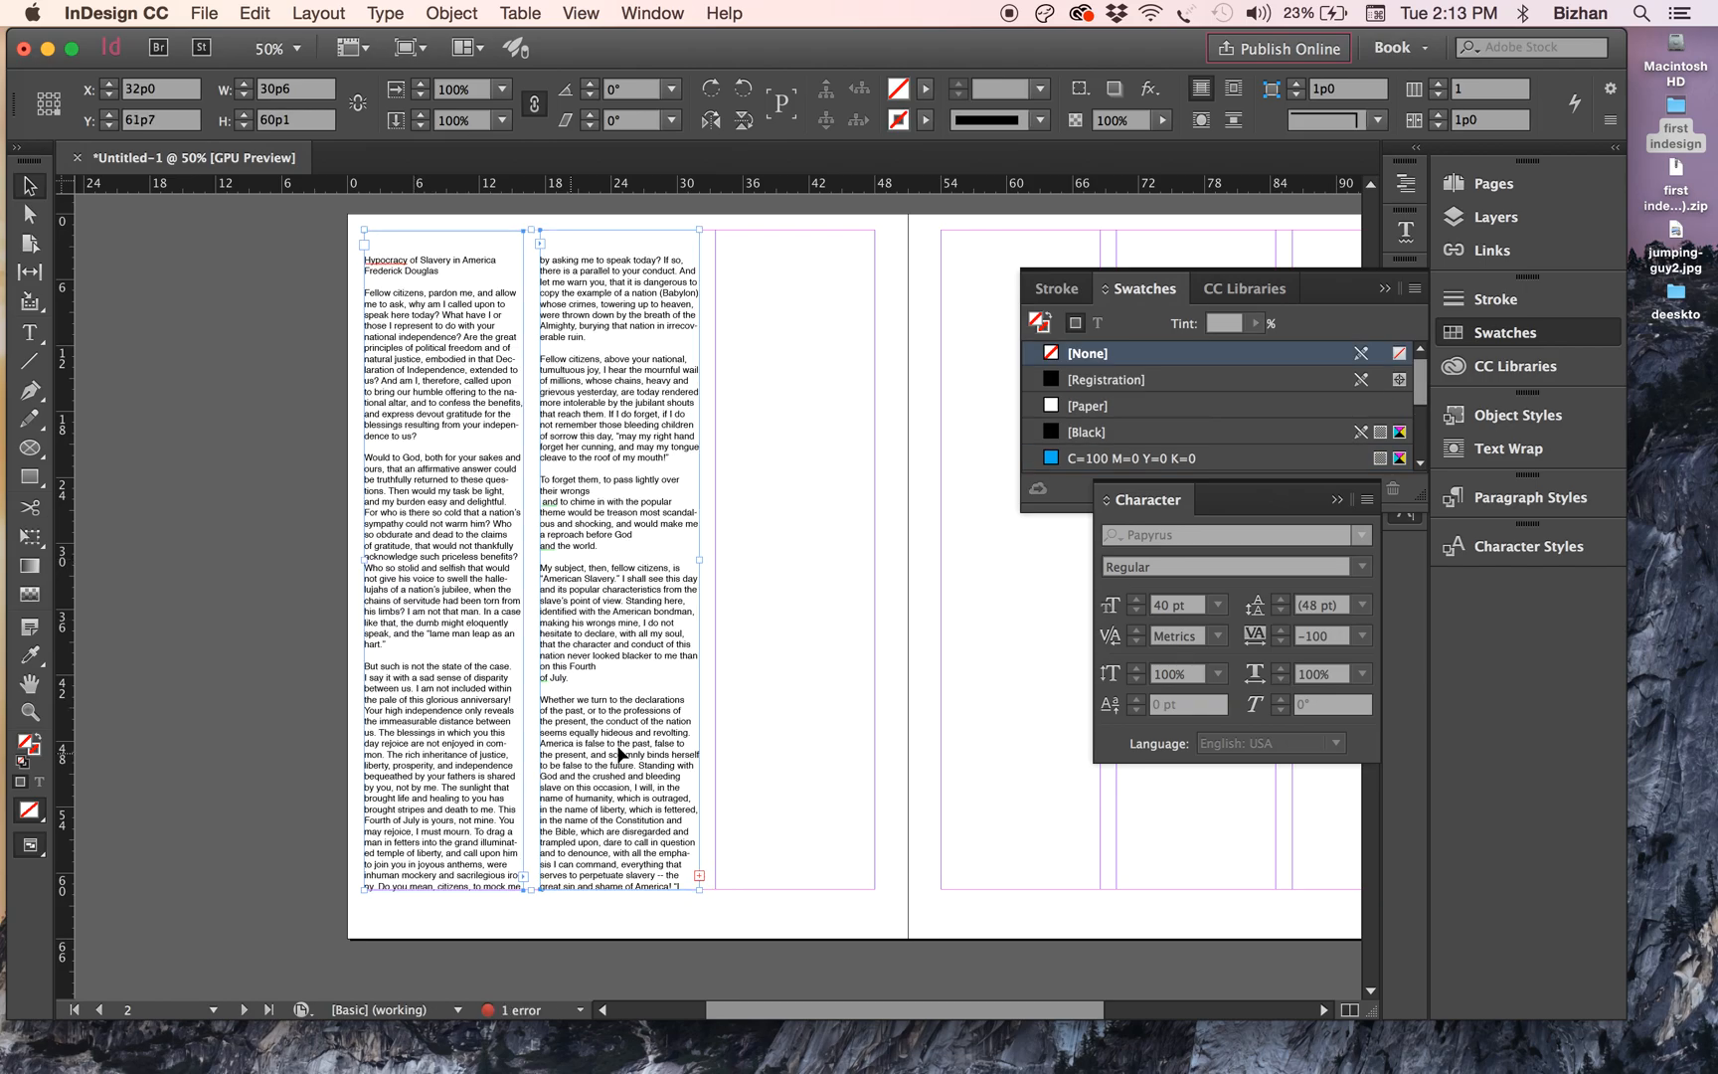
left_click(870, 809)
left_click_drag(838, 871, 258, 541)
left_click(558, 610)
double_click(559, 615)
left_click_drag(572, 622, 664, 669)
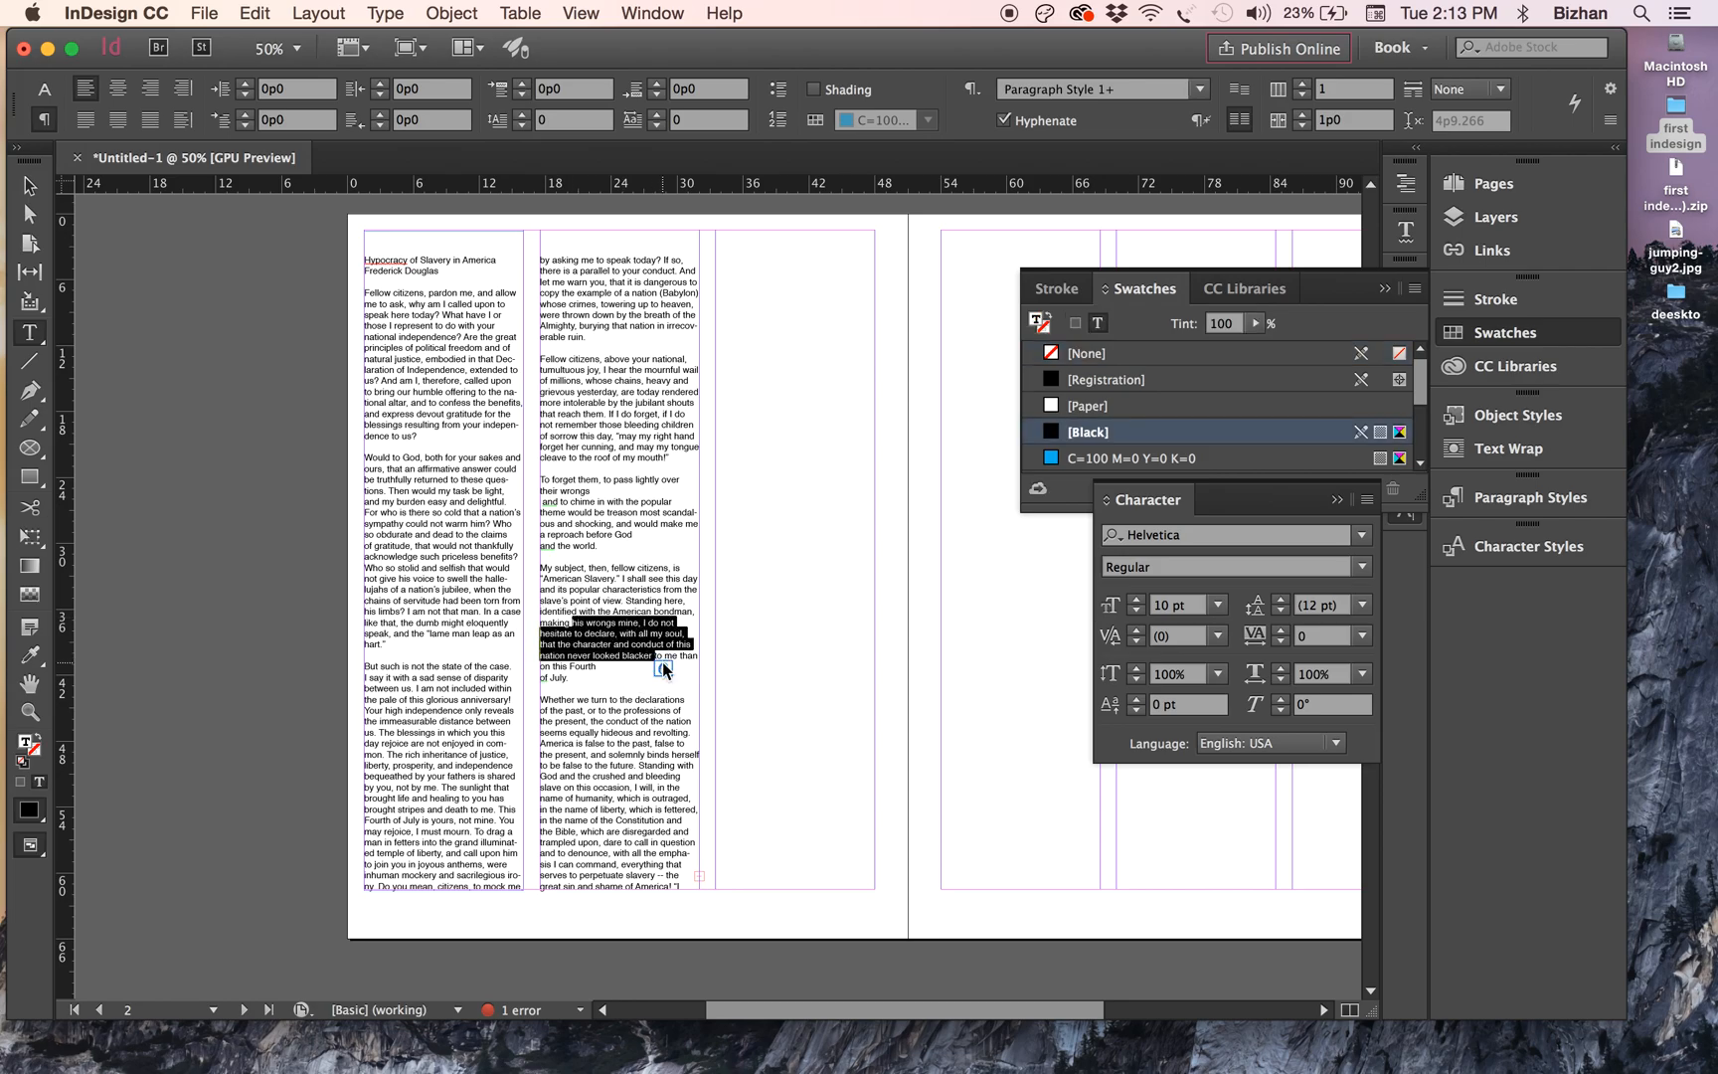
left_click(664, 669)
left_click(27, 186)
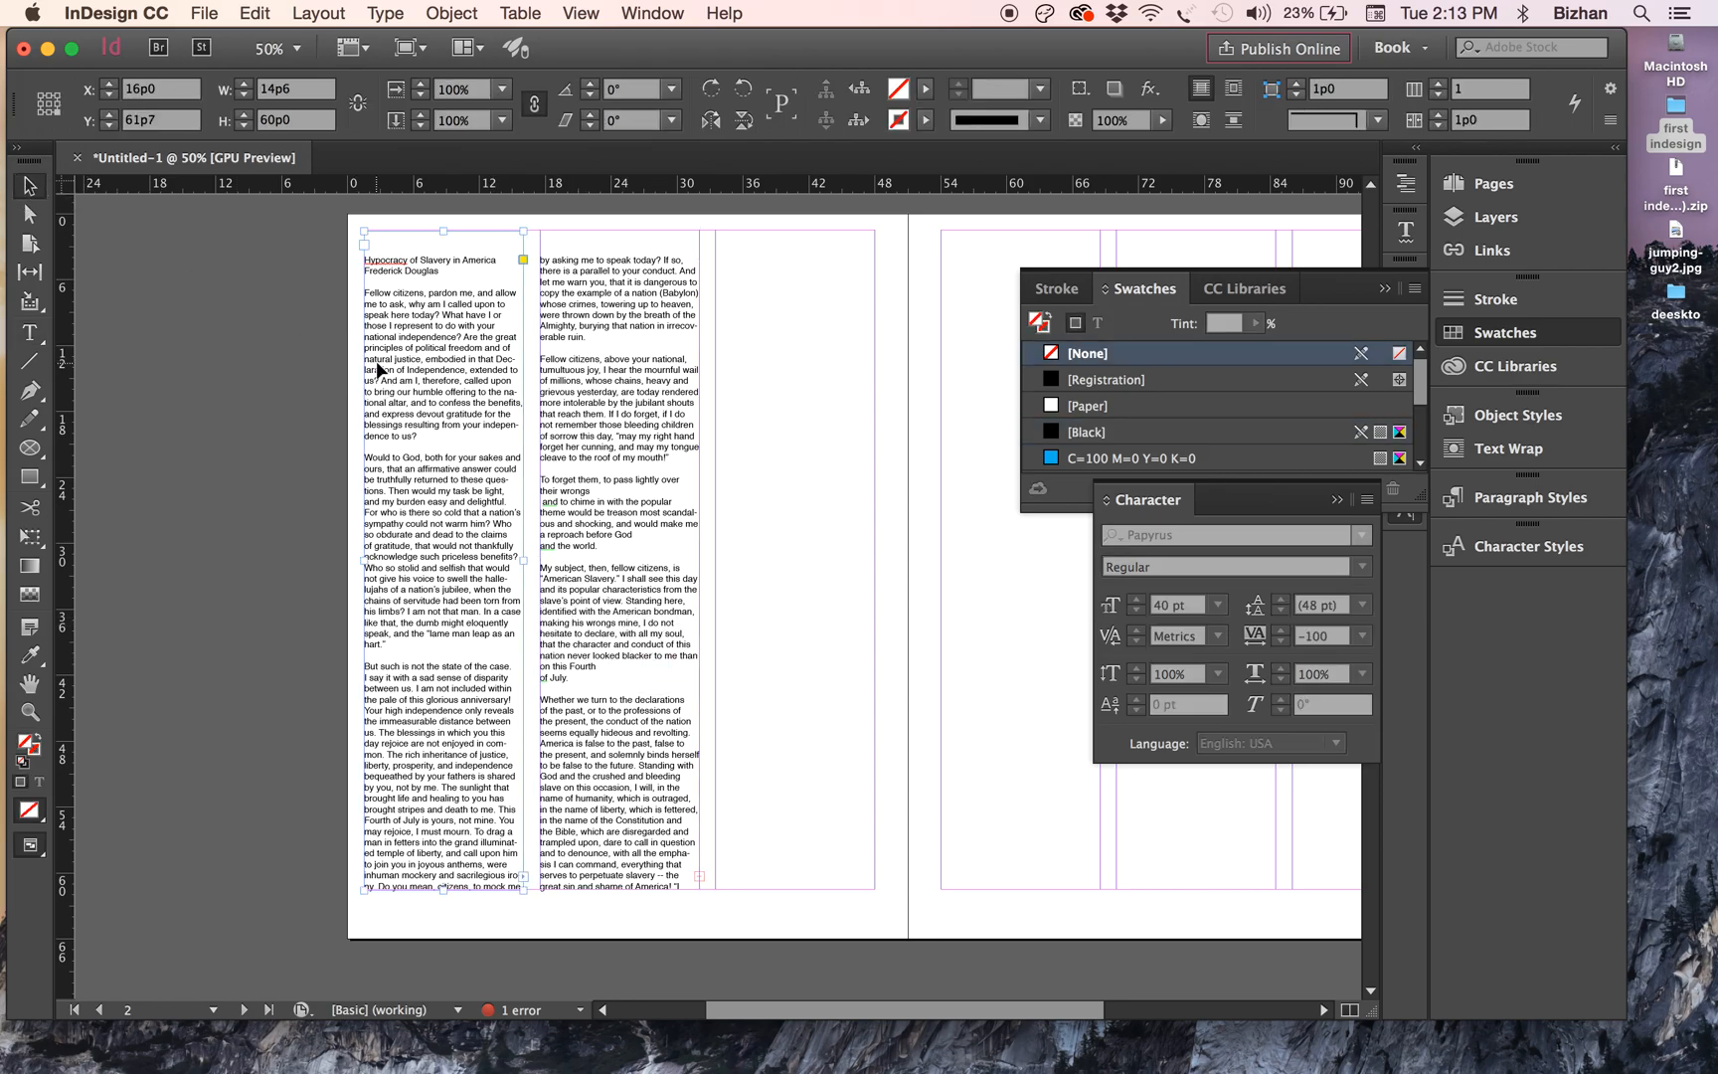
- Open the A-Master spread for editing and bring the bottom of its right-hand page into view
left_click(1469, 185)
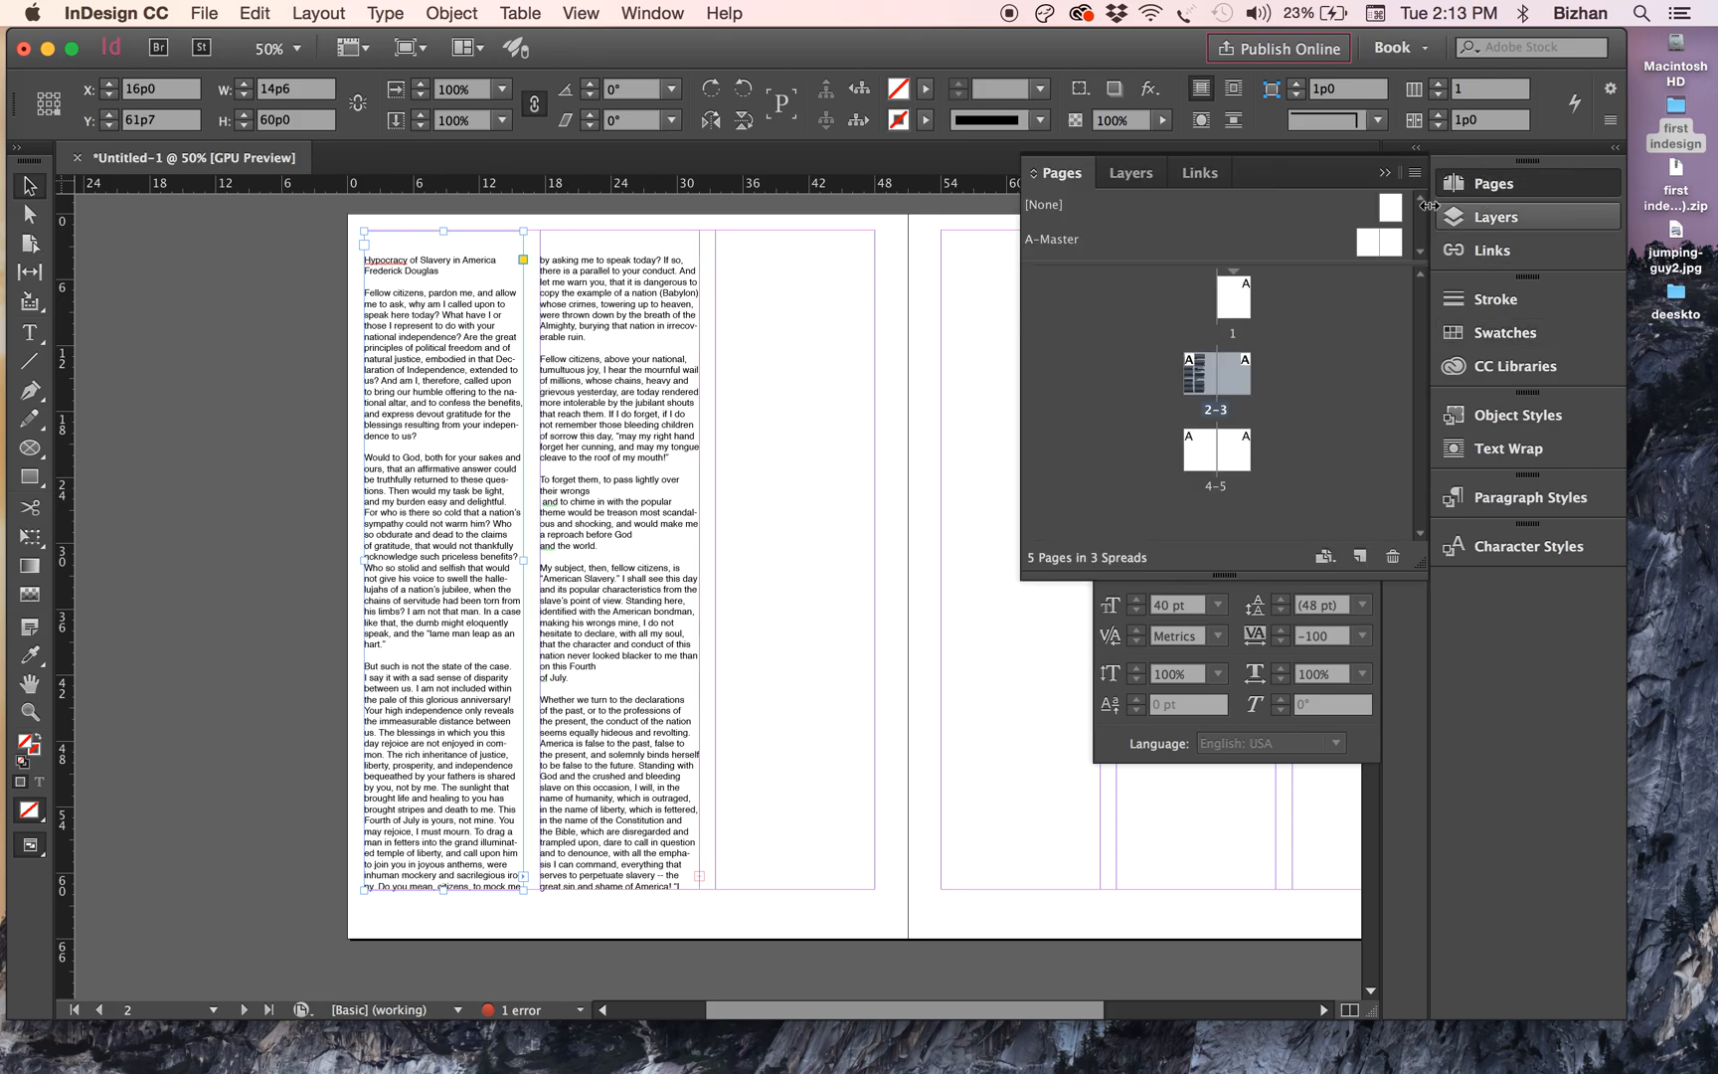
double_click(1386, 235)
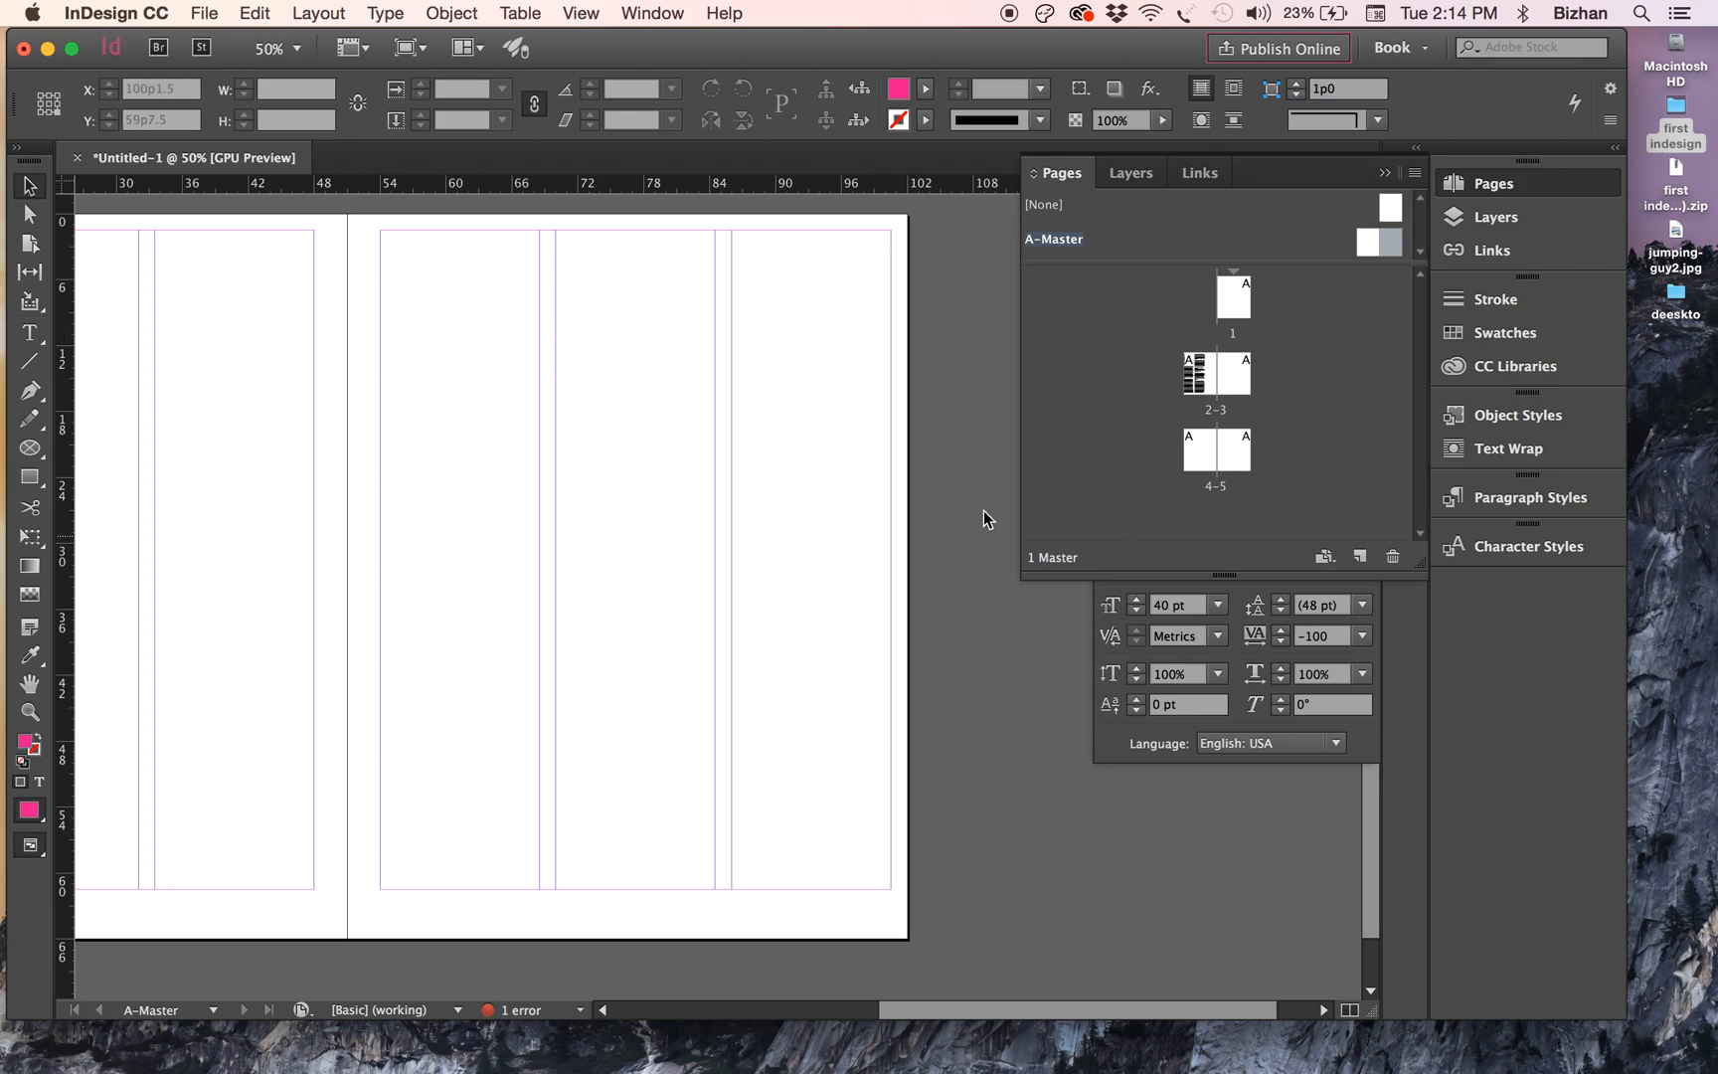
double_click(1379, 241)
scroll(724, 633, "down", 3)
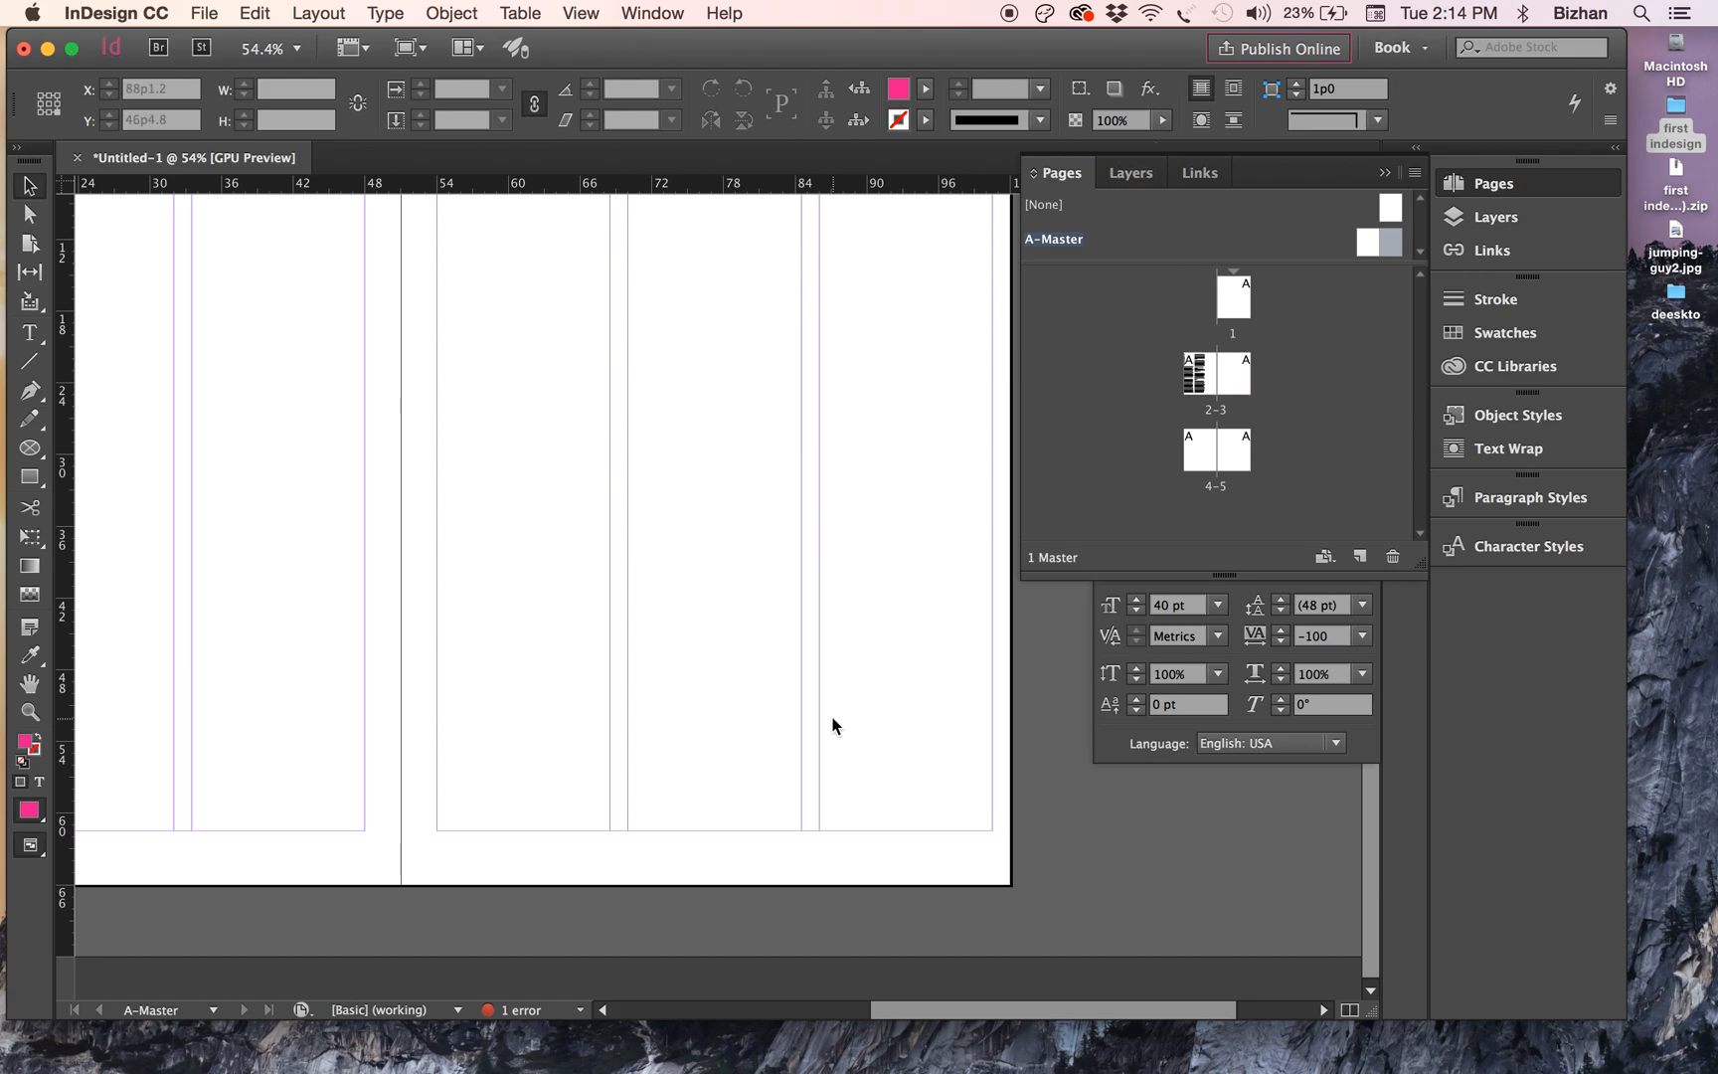
- Draw a small text frame below the bottom margin of the right-hand master page and insert a Current Page Number marker
left_click(32, 336)
left_click_drag(672, 821, 760, 869)
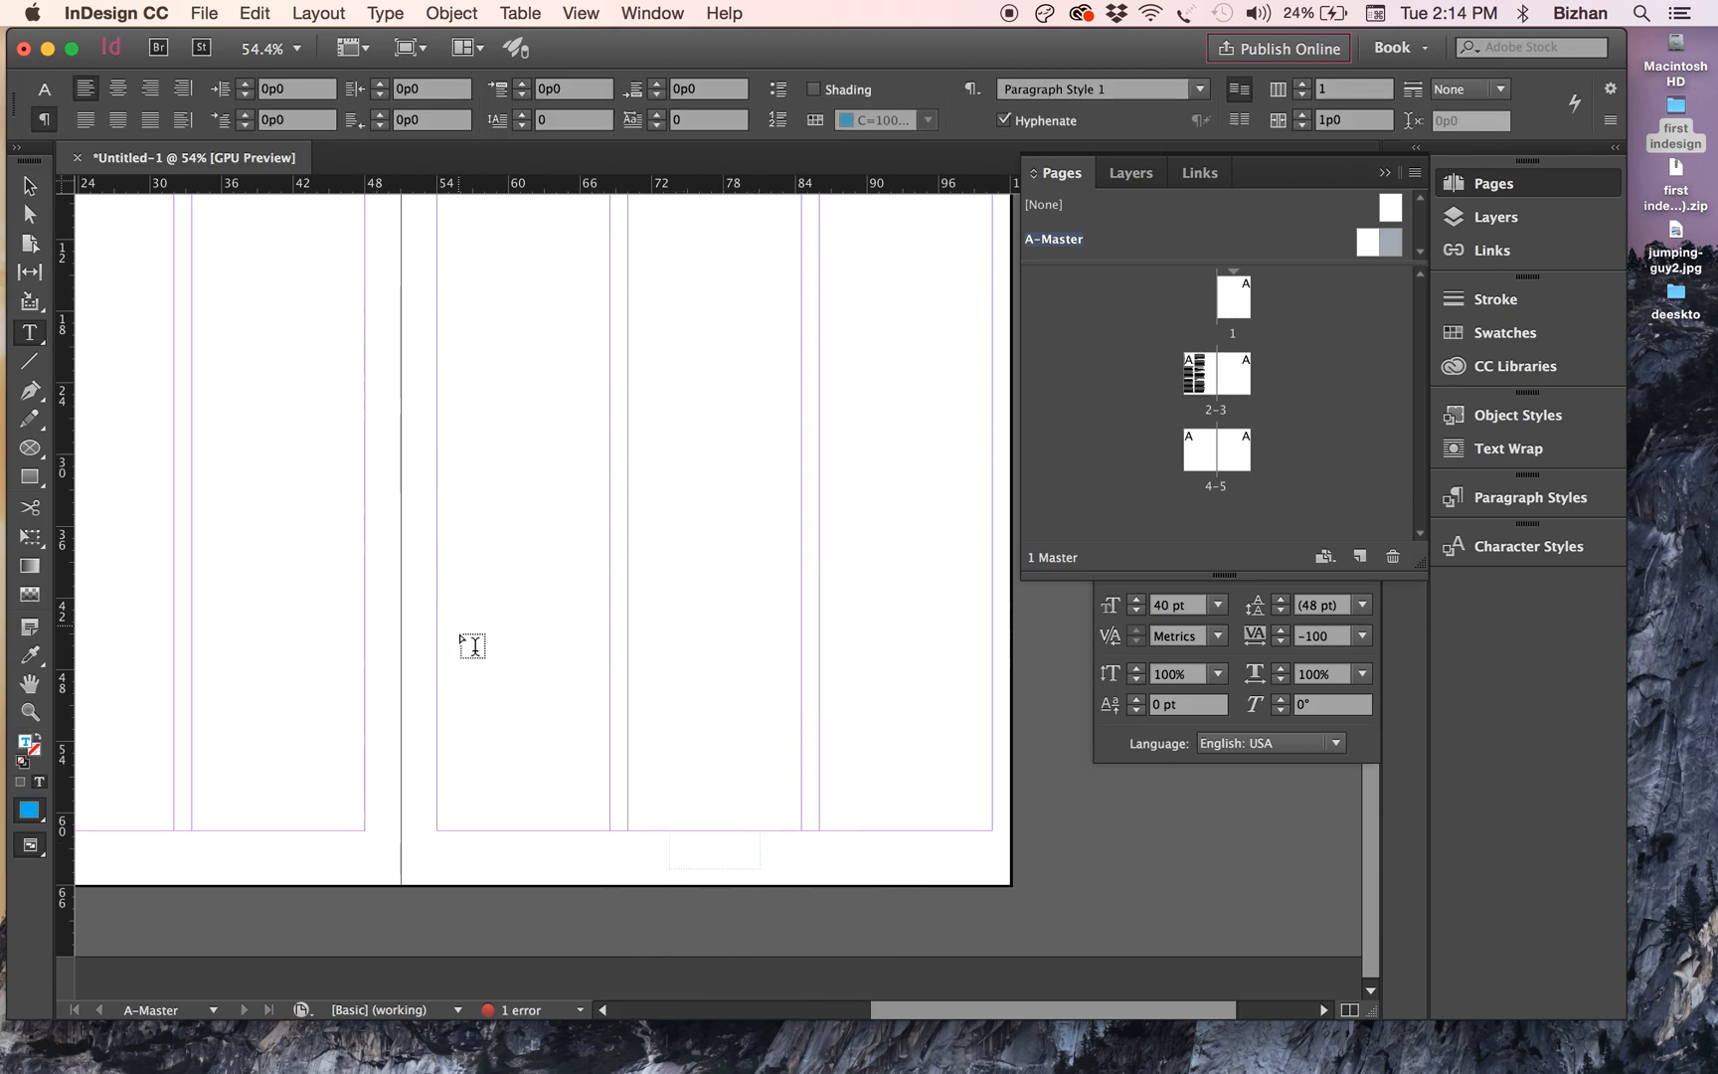
left_click(393, 18)
mouse_move(525, 650)
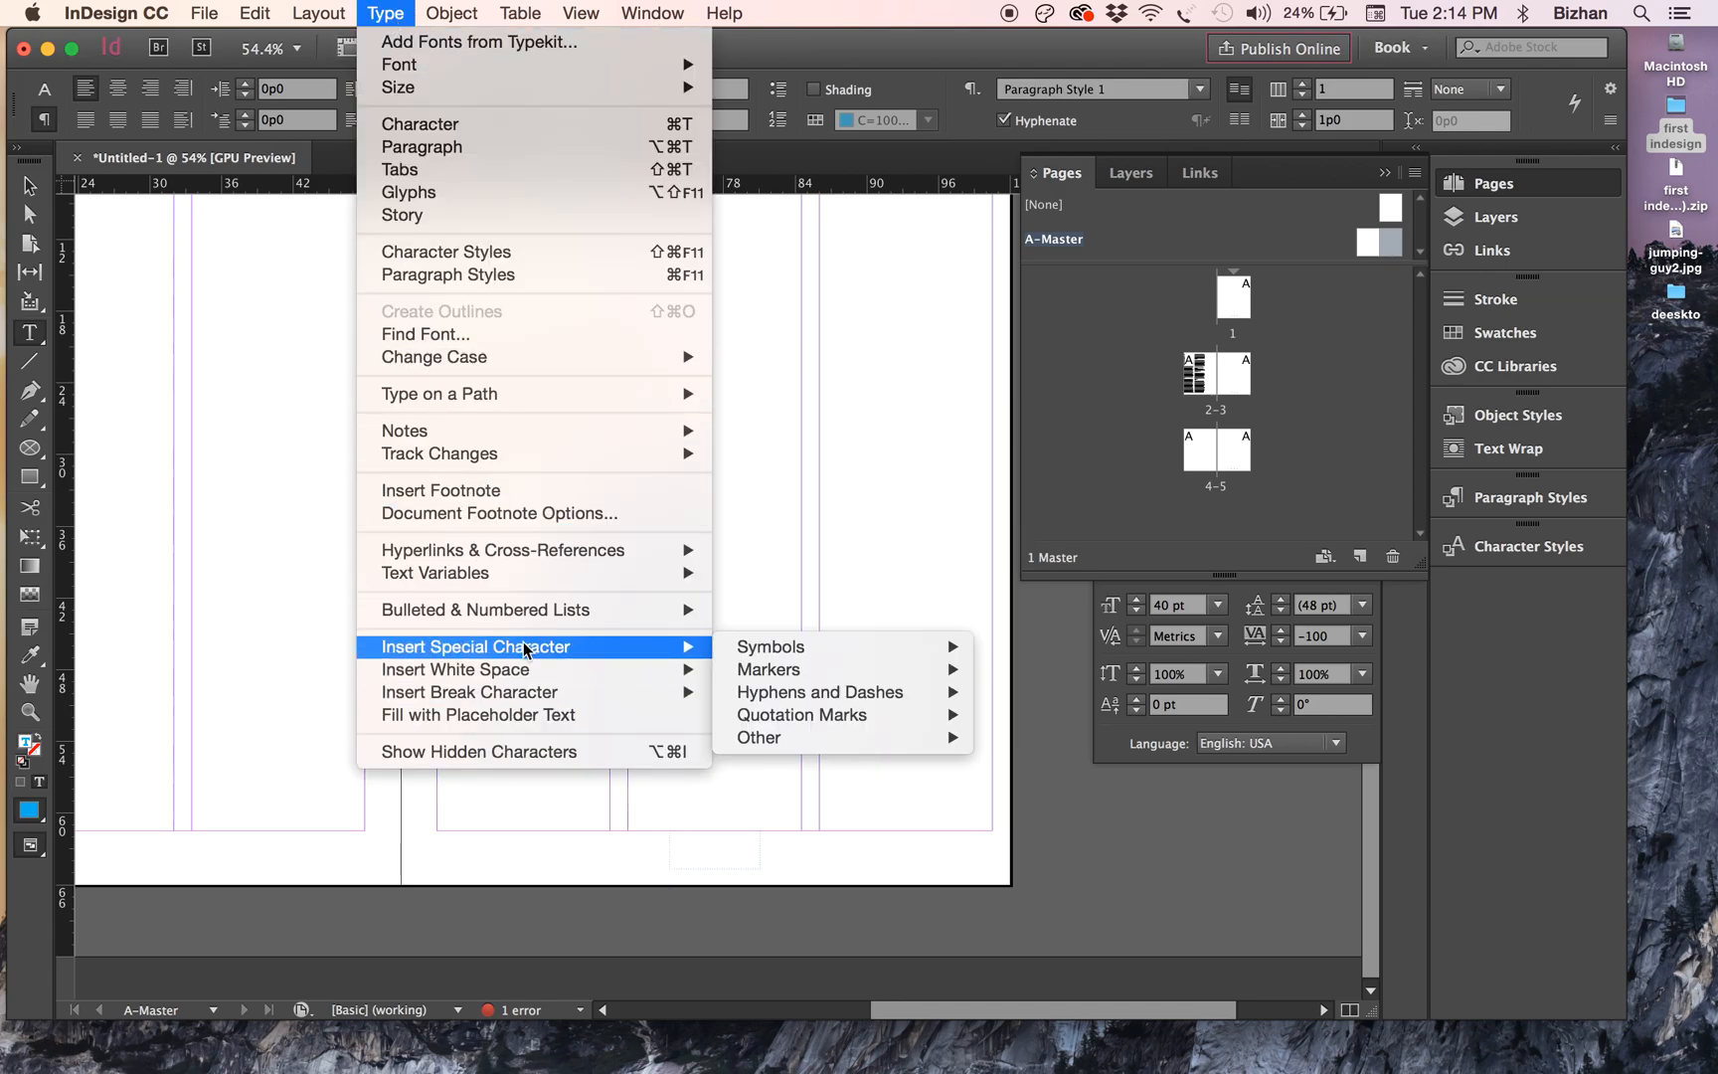
mouse_move(900, 646)
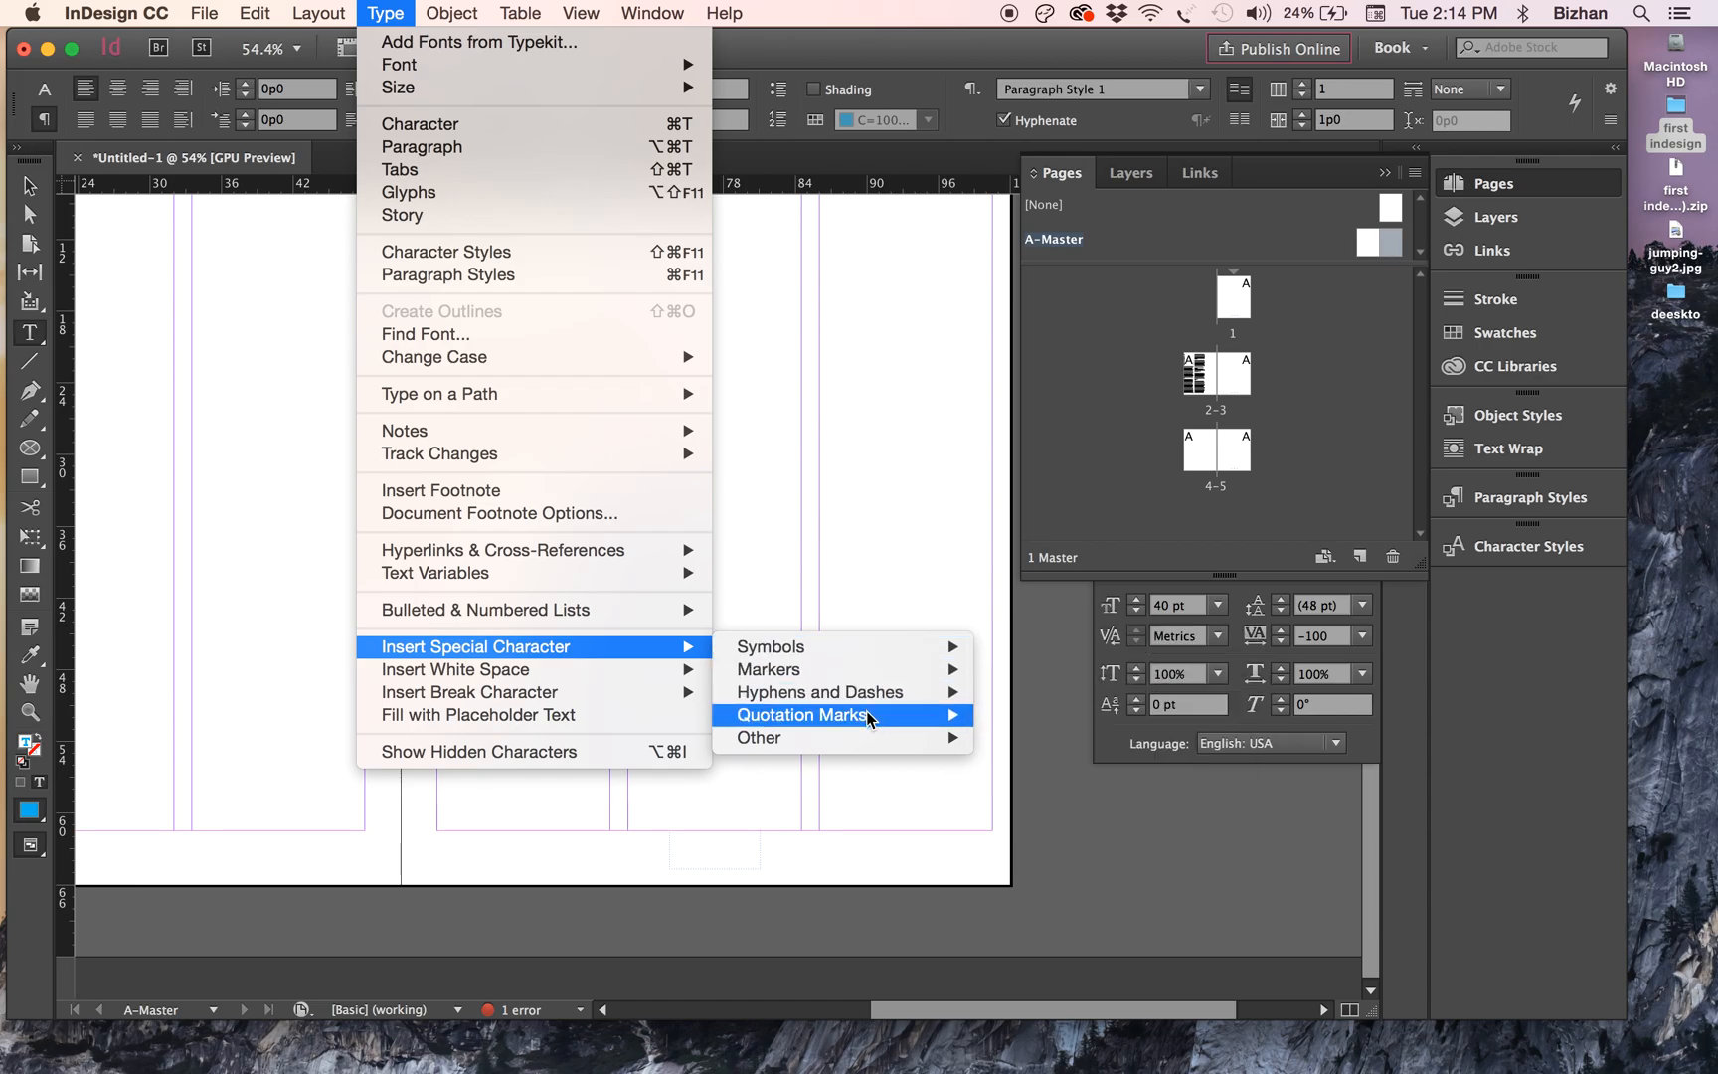
mouse_move(866, 718)
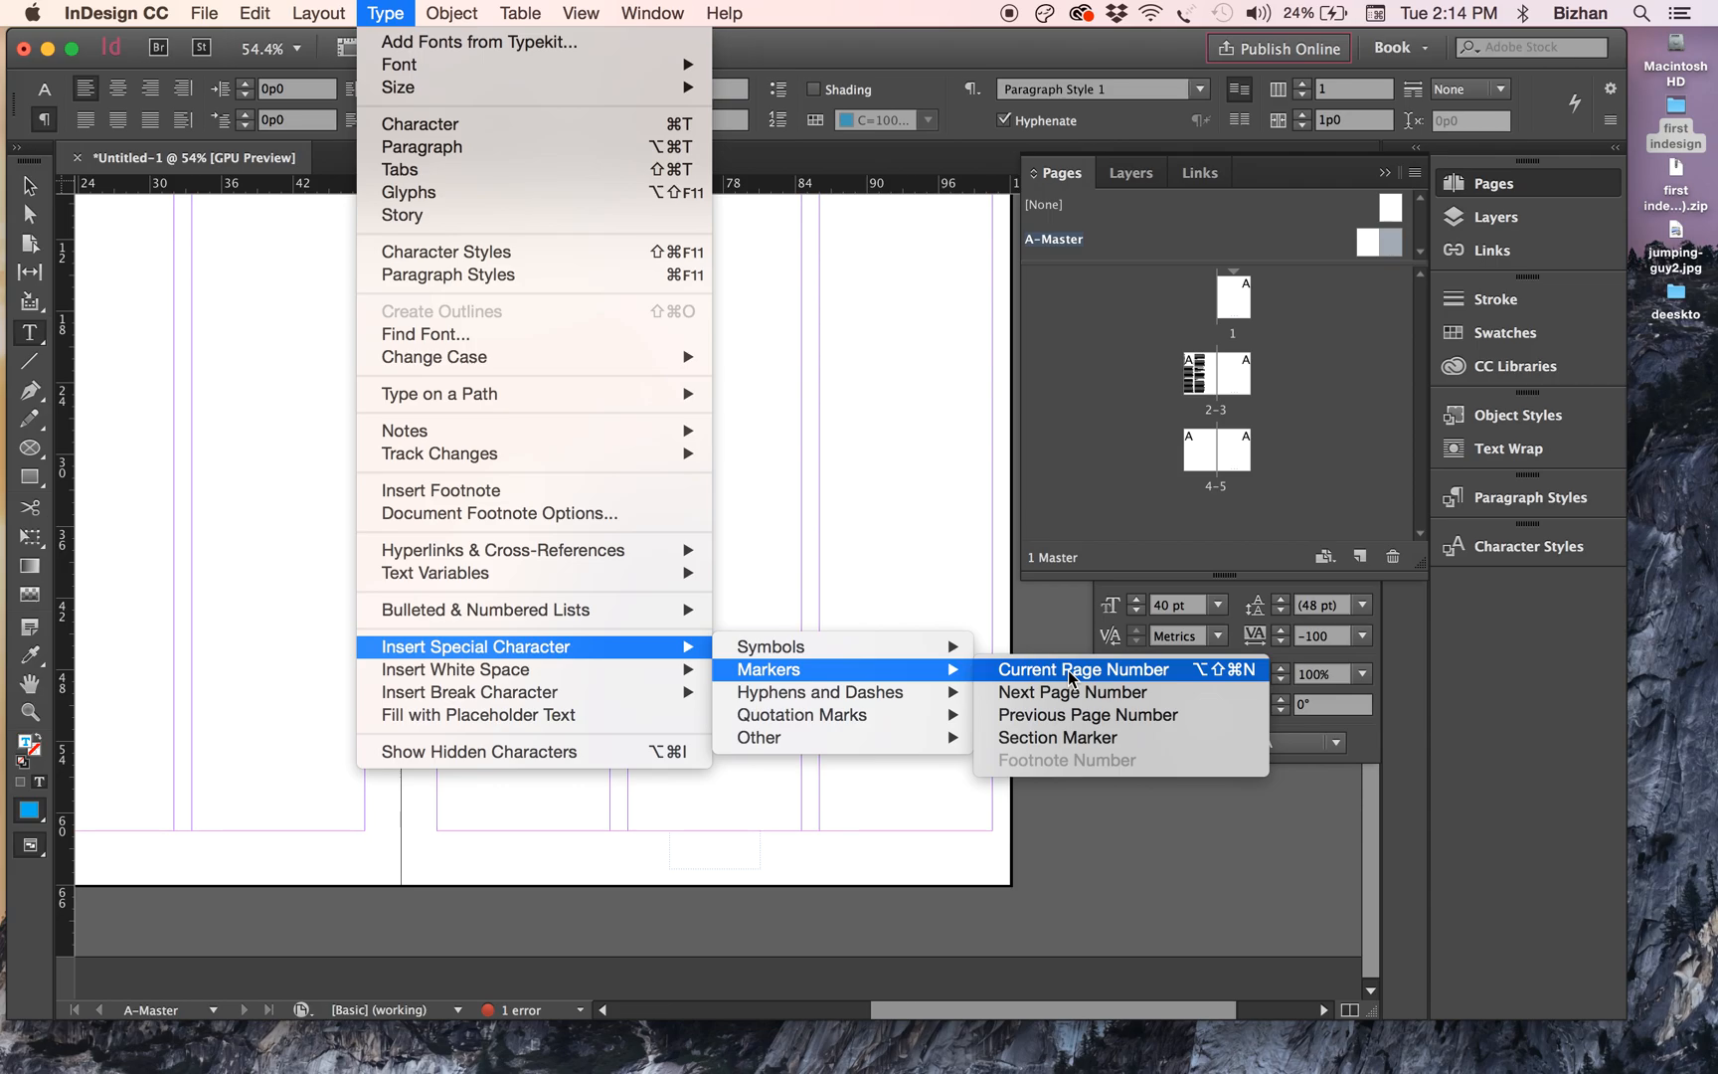
left_click(1071, 676)
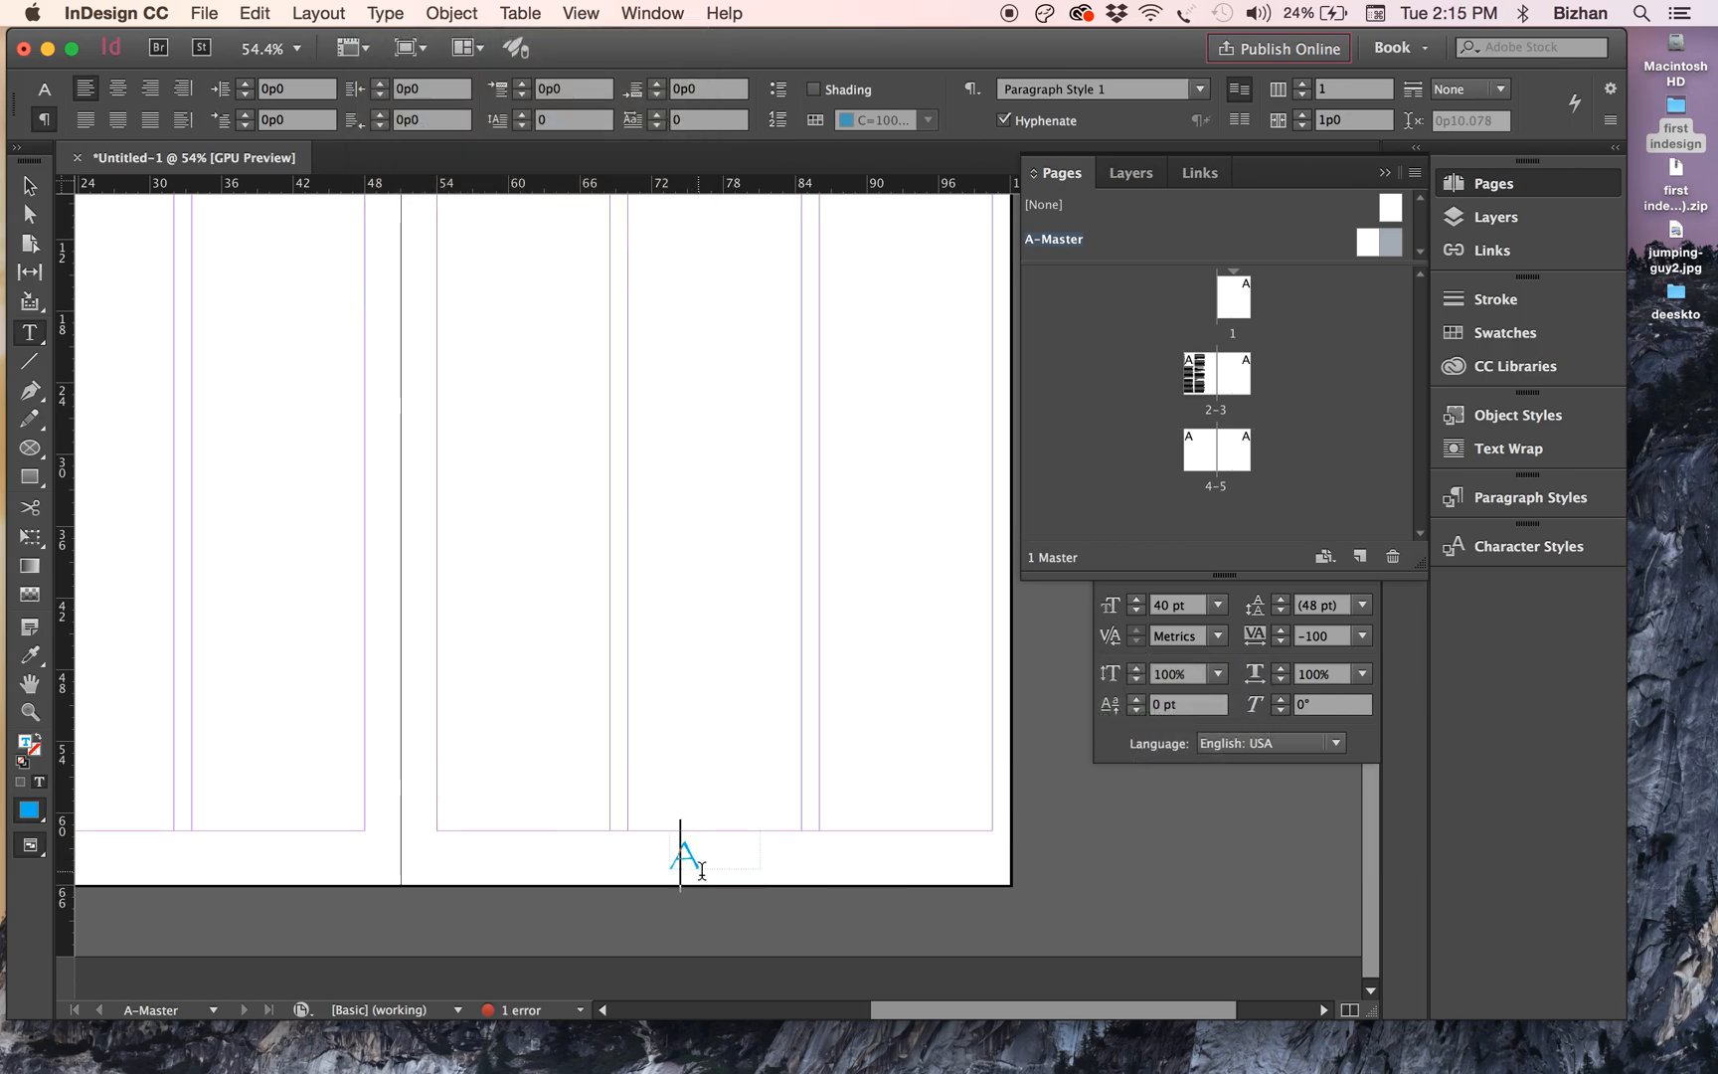
- Change the font of the page number marker on the master page to Helvetica
left_click_drag(710, 859, 647, 853)
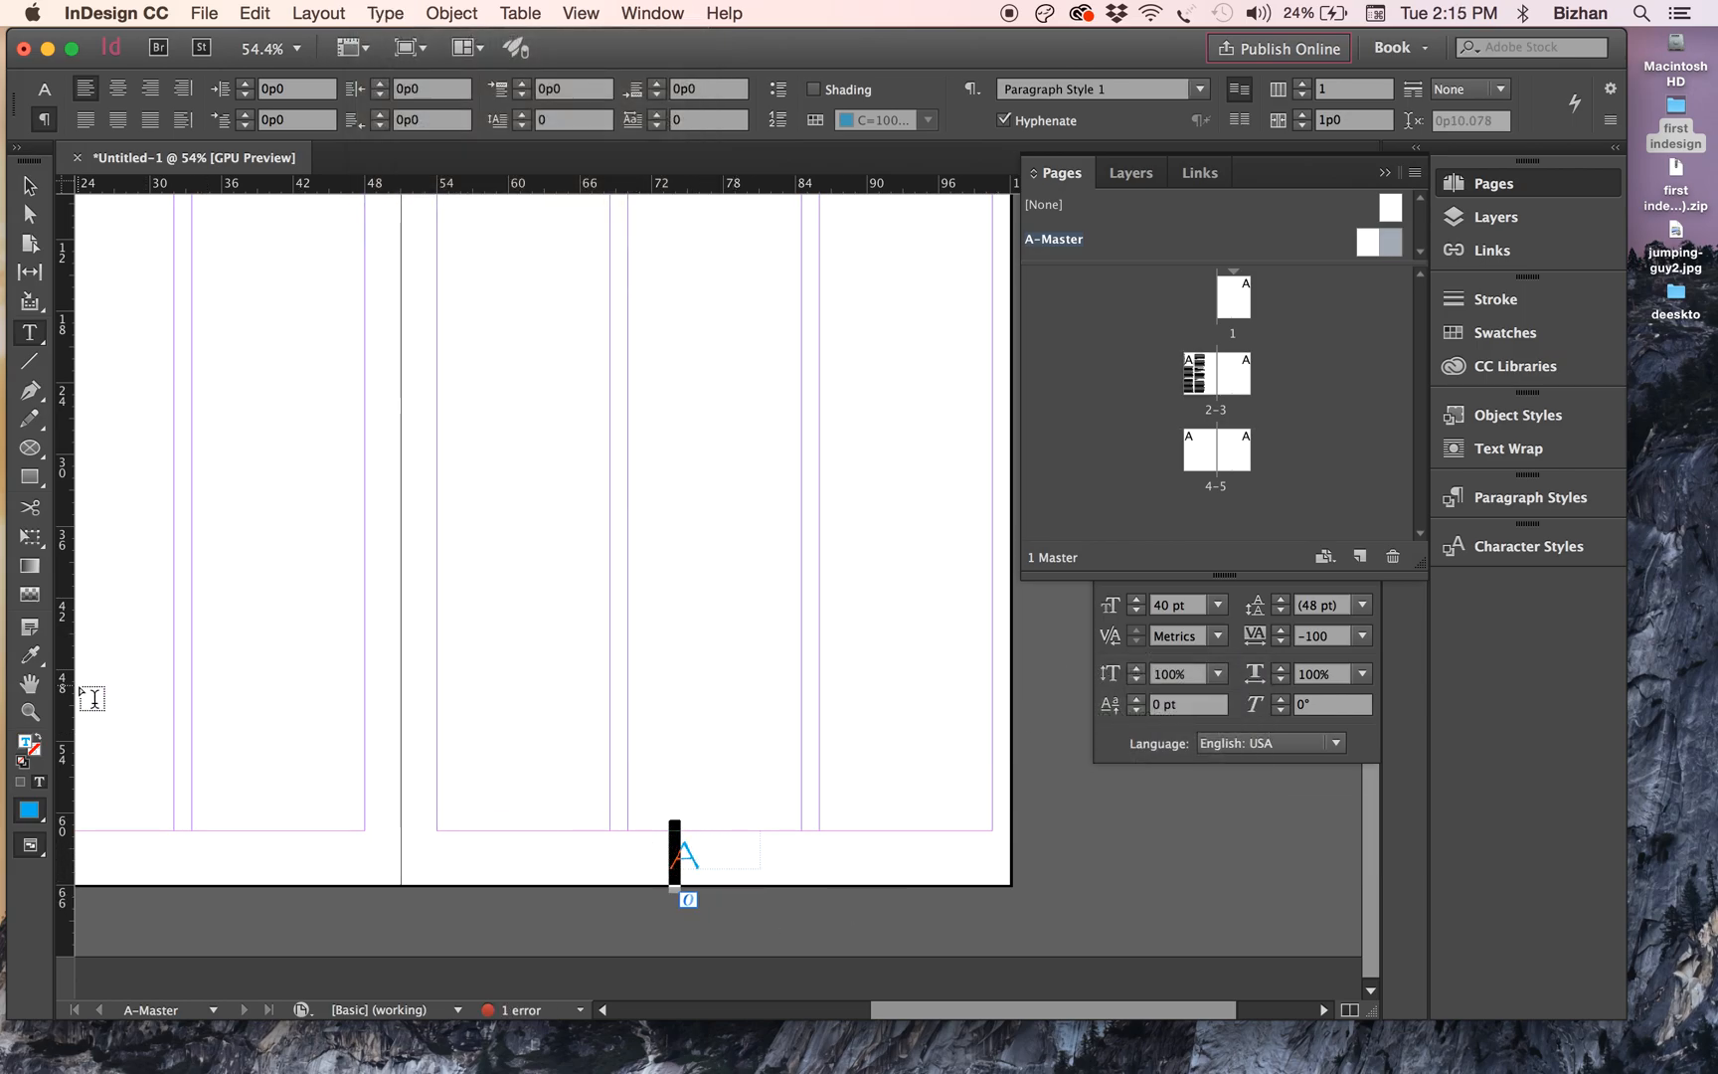
left_click(44, 88)
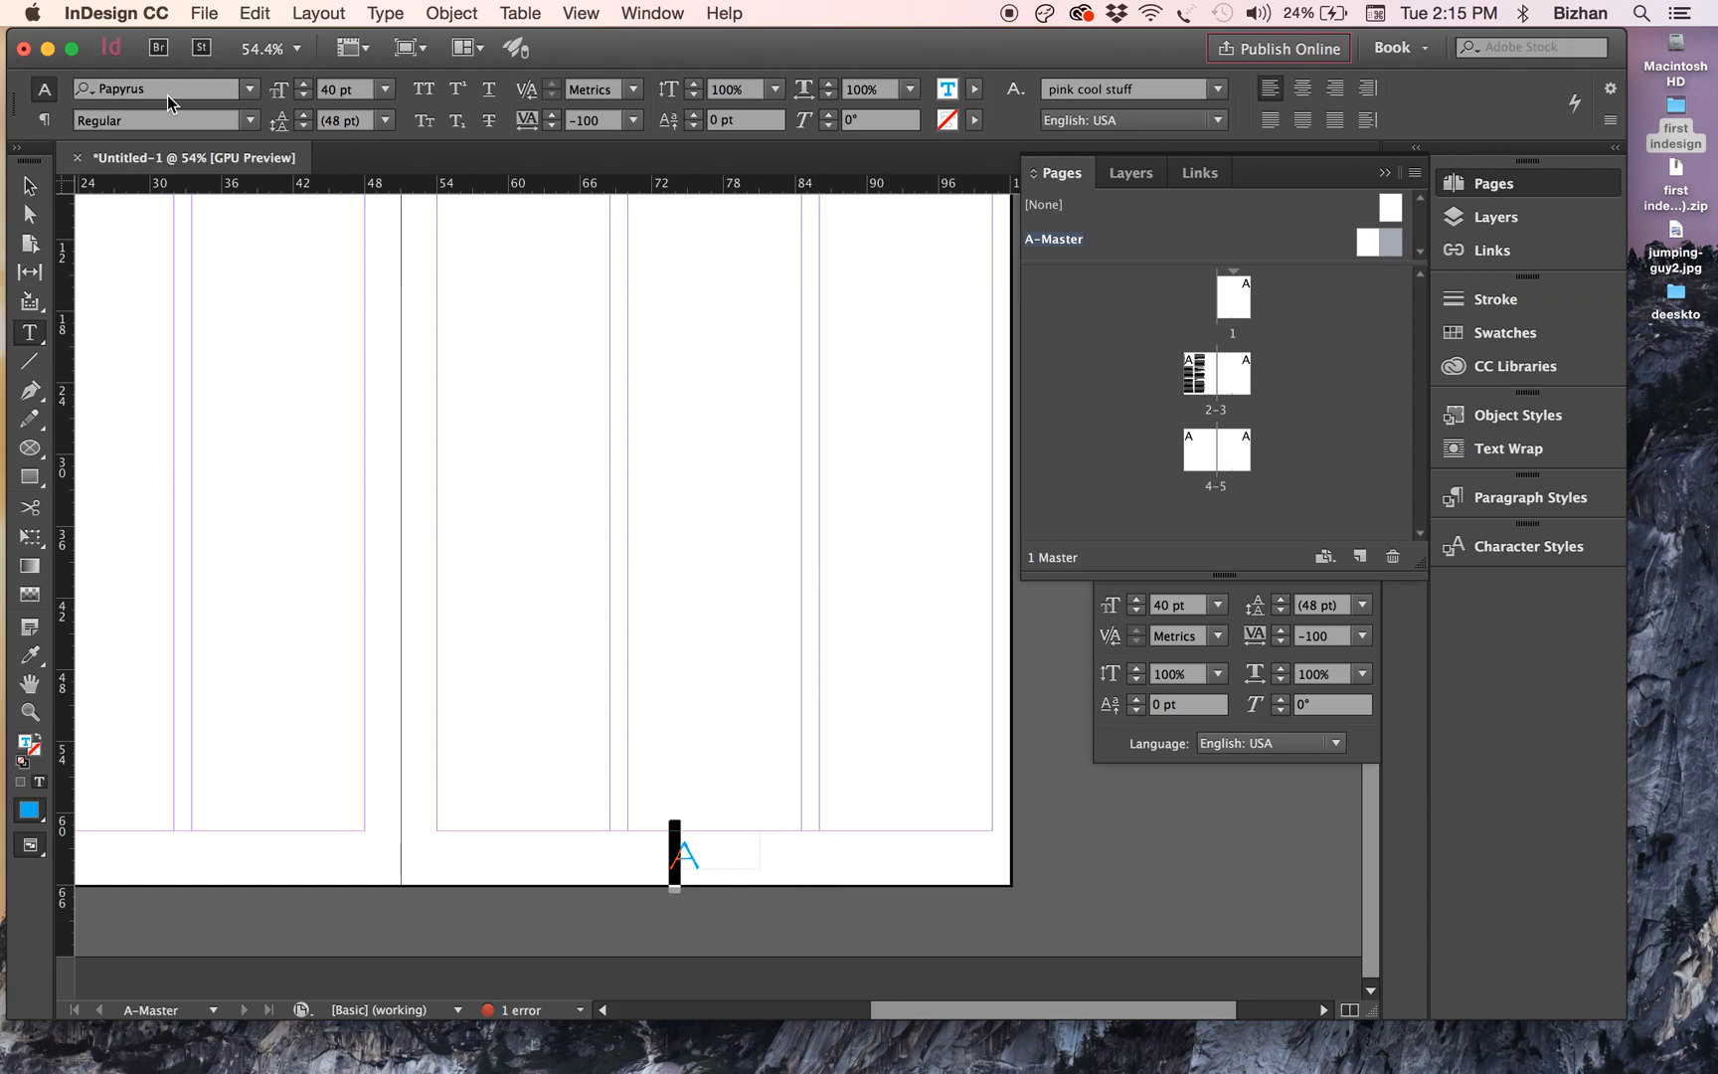
type("Helvetica")
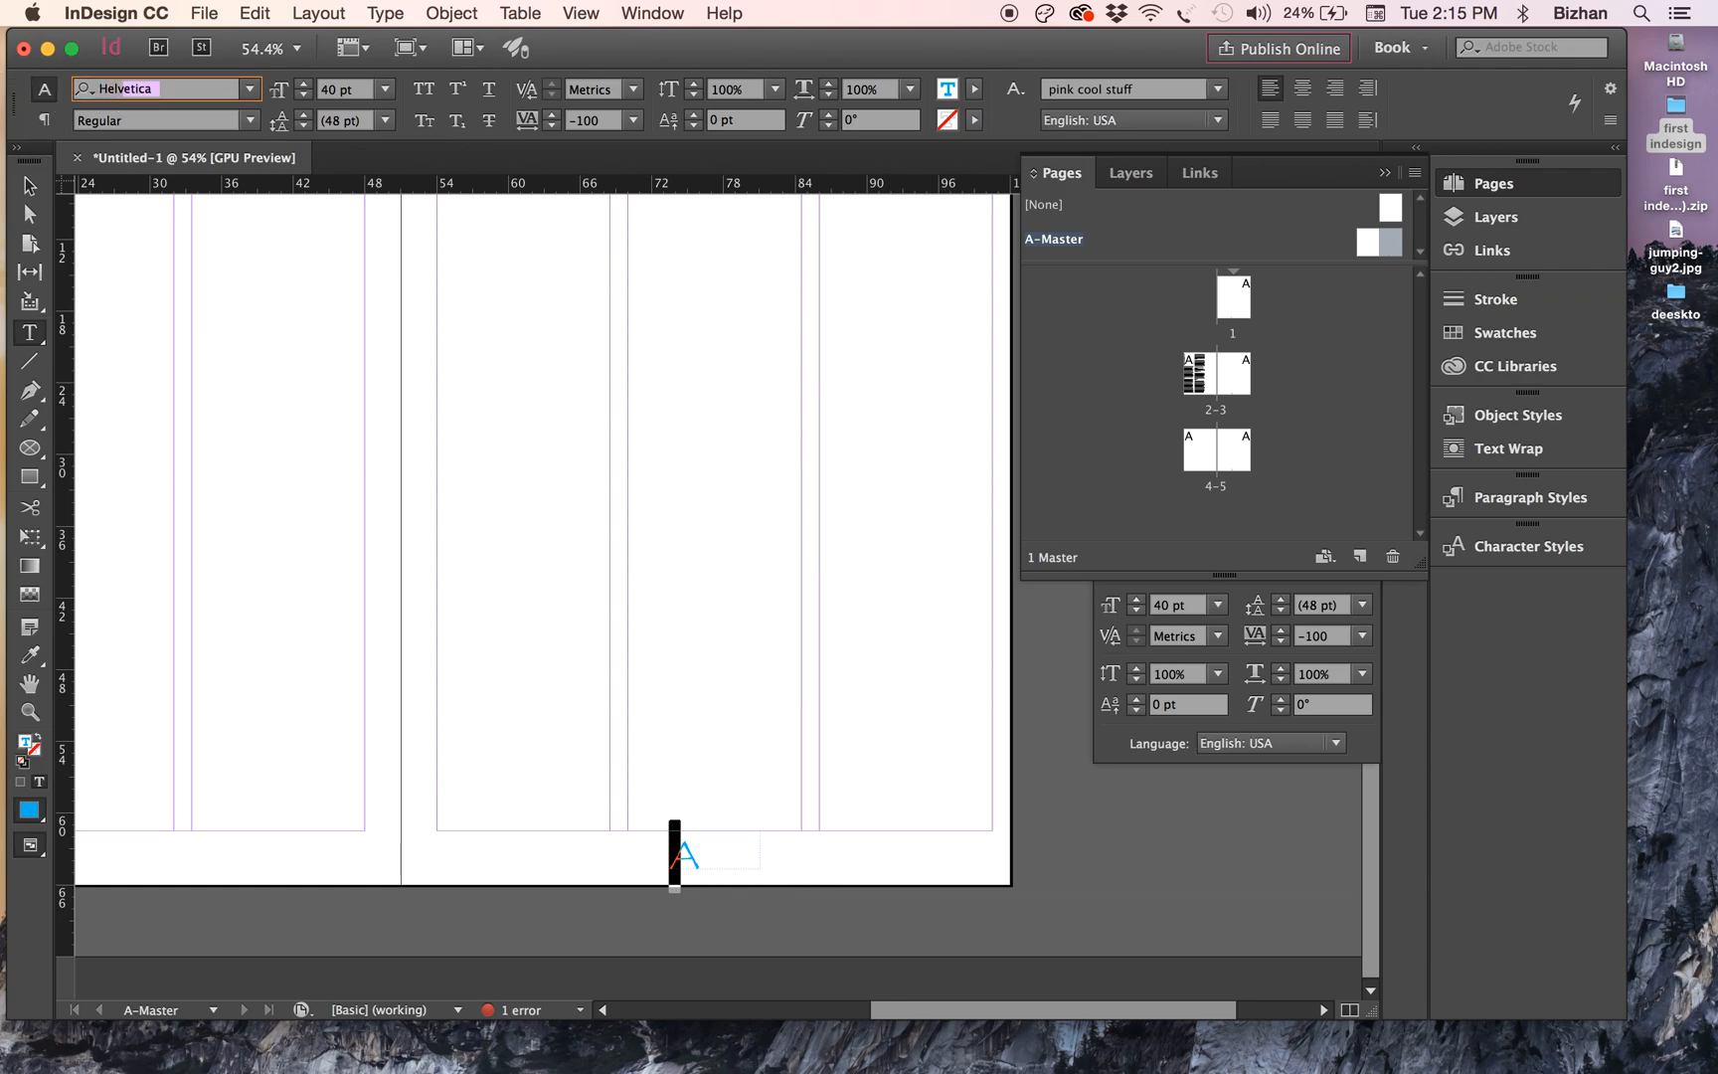
key("Return")
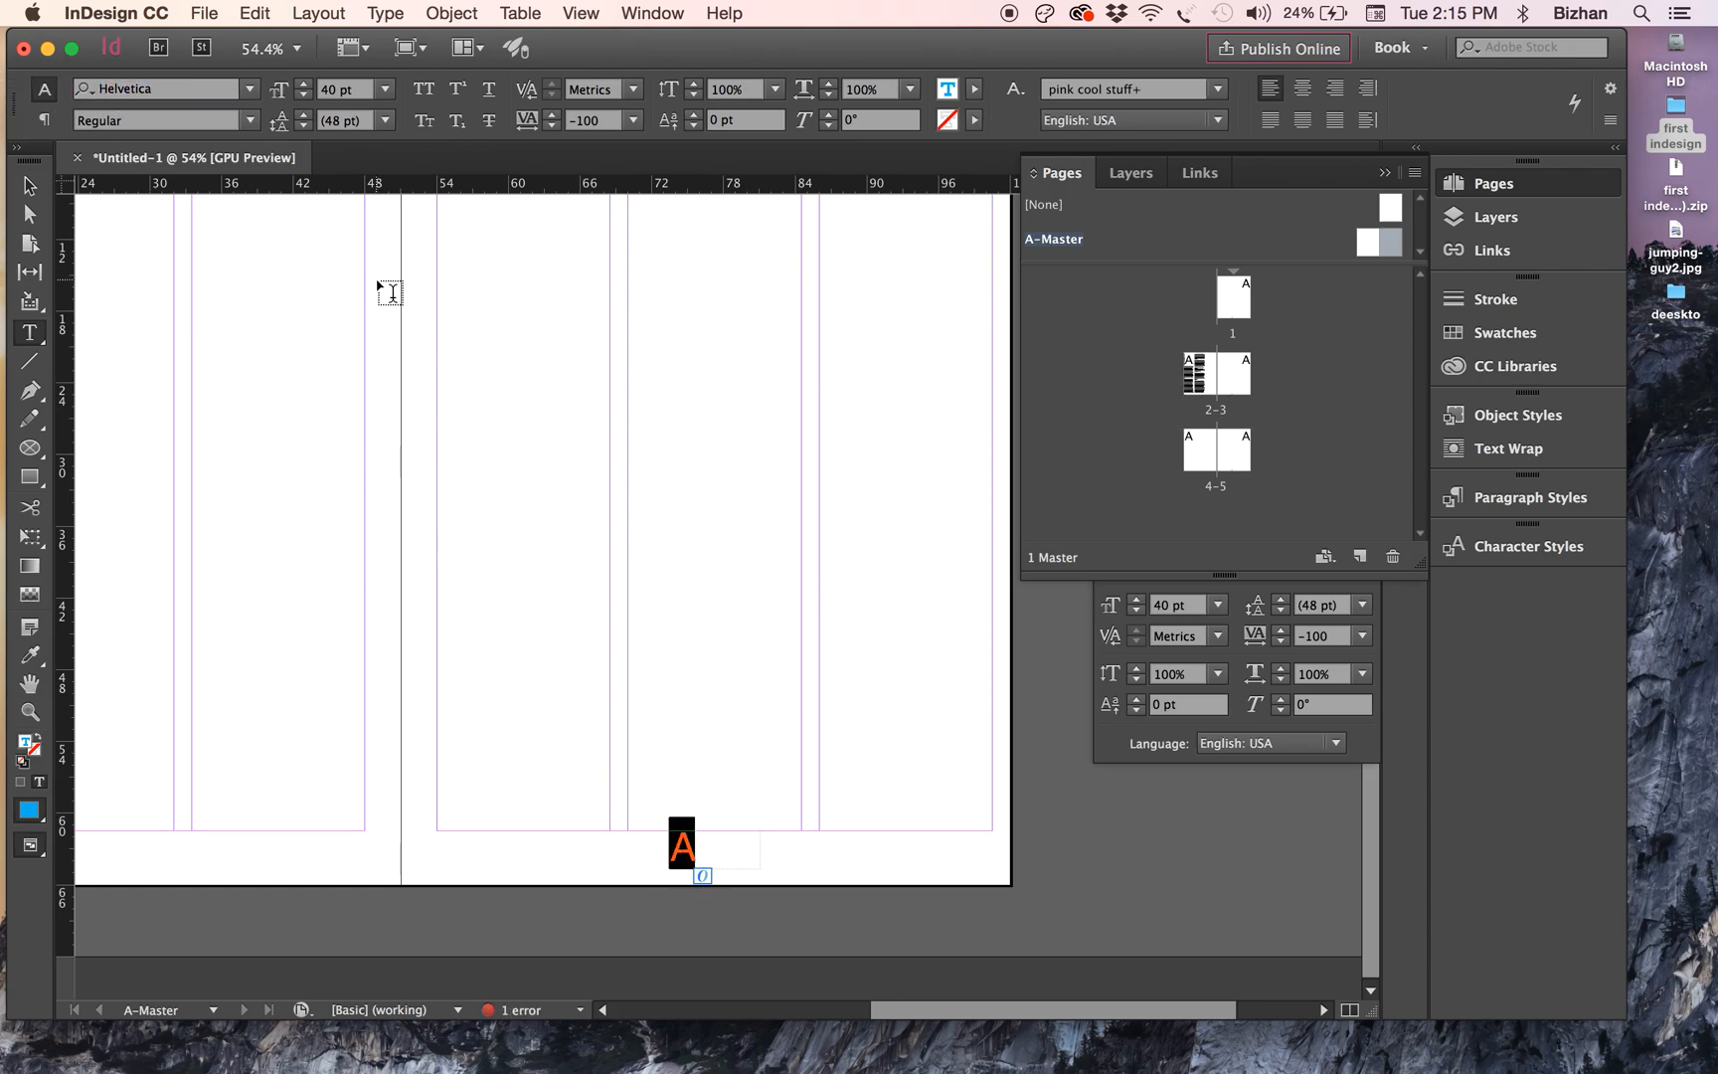
- Format the page number marker on the right-hand master page in black Helvetica Bold at 12 pt
left_click(1459, 340)
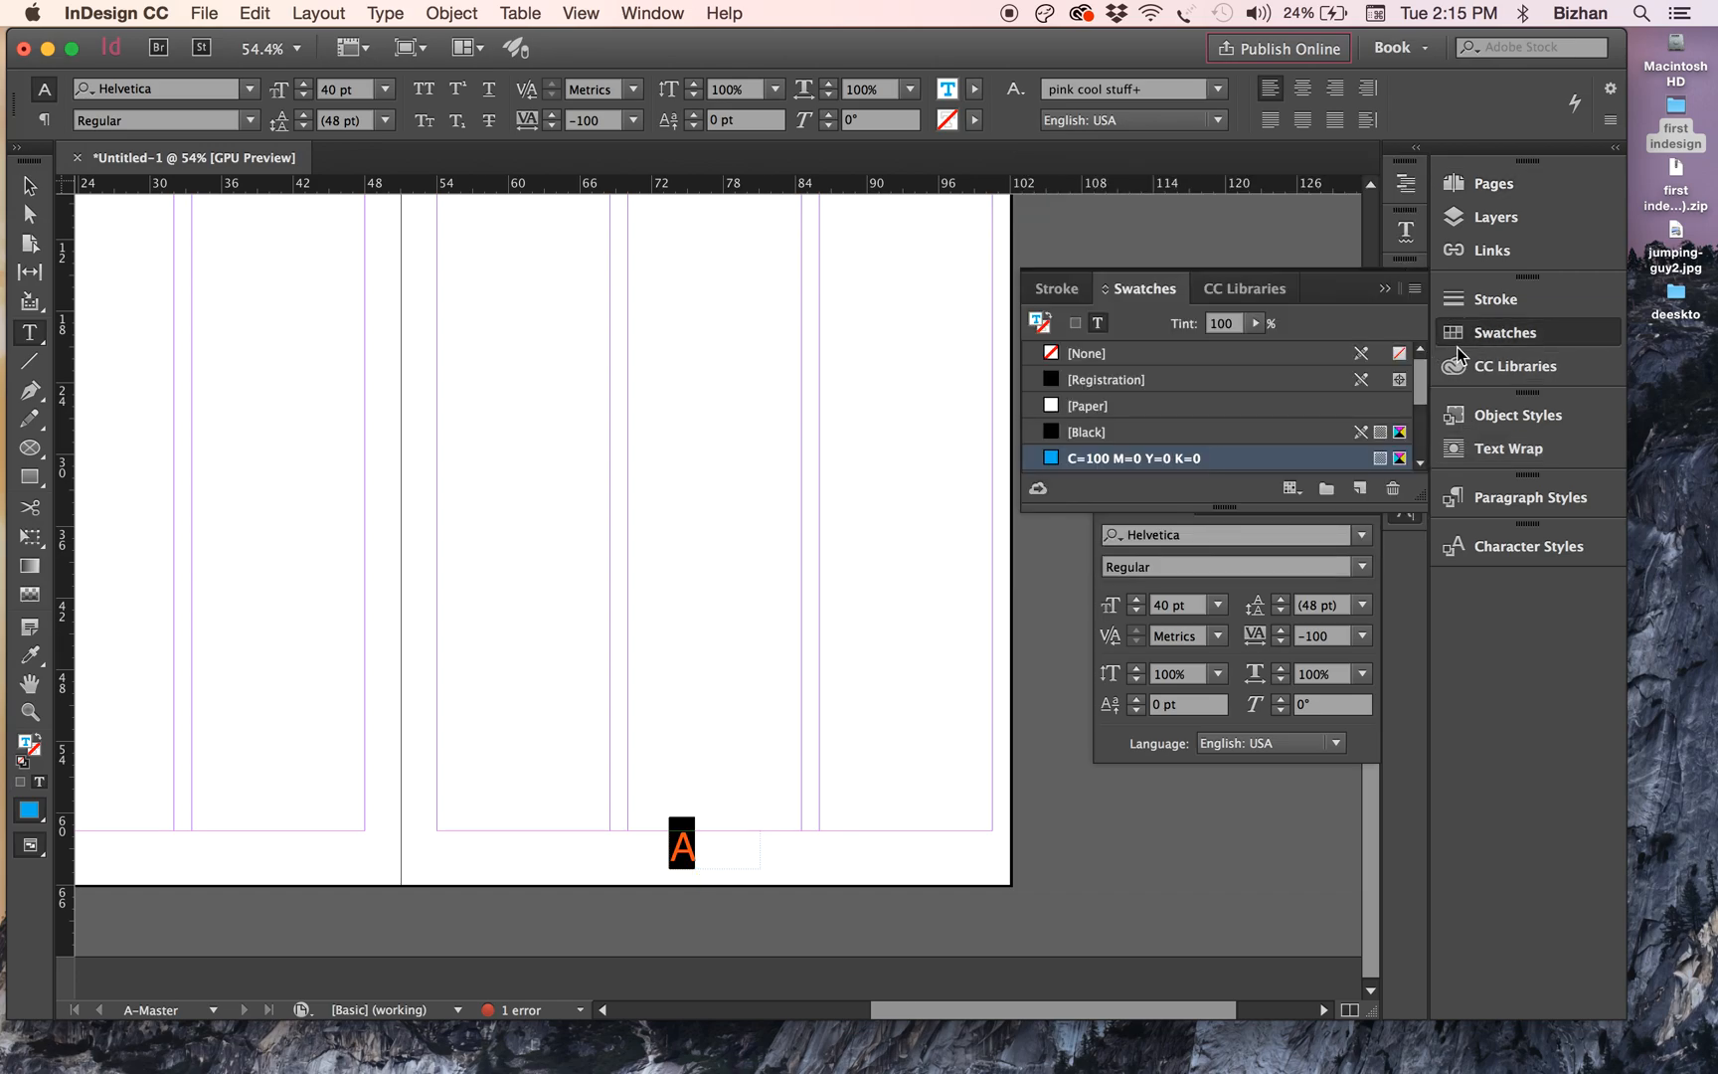
left_click(1101, 443)
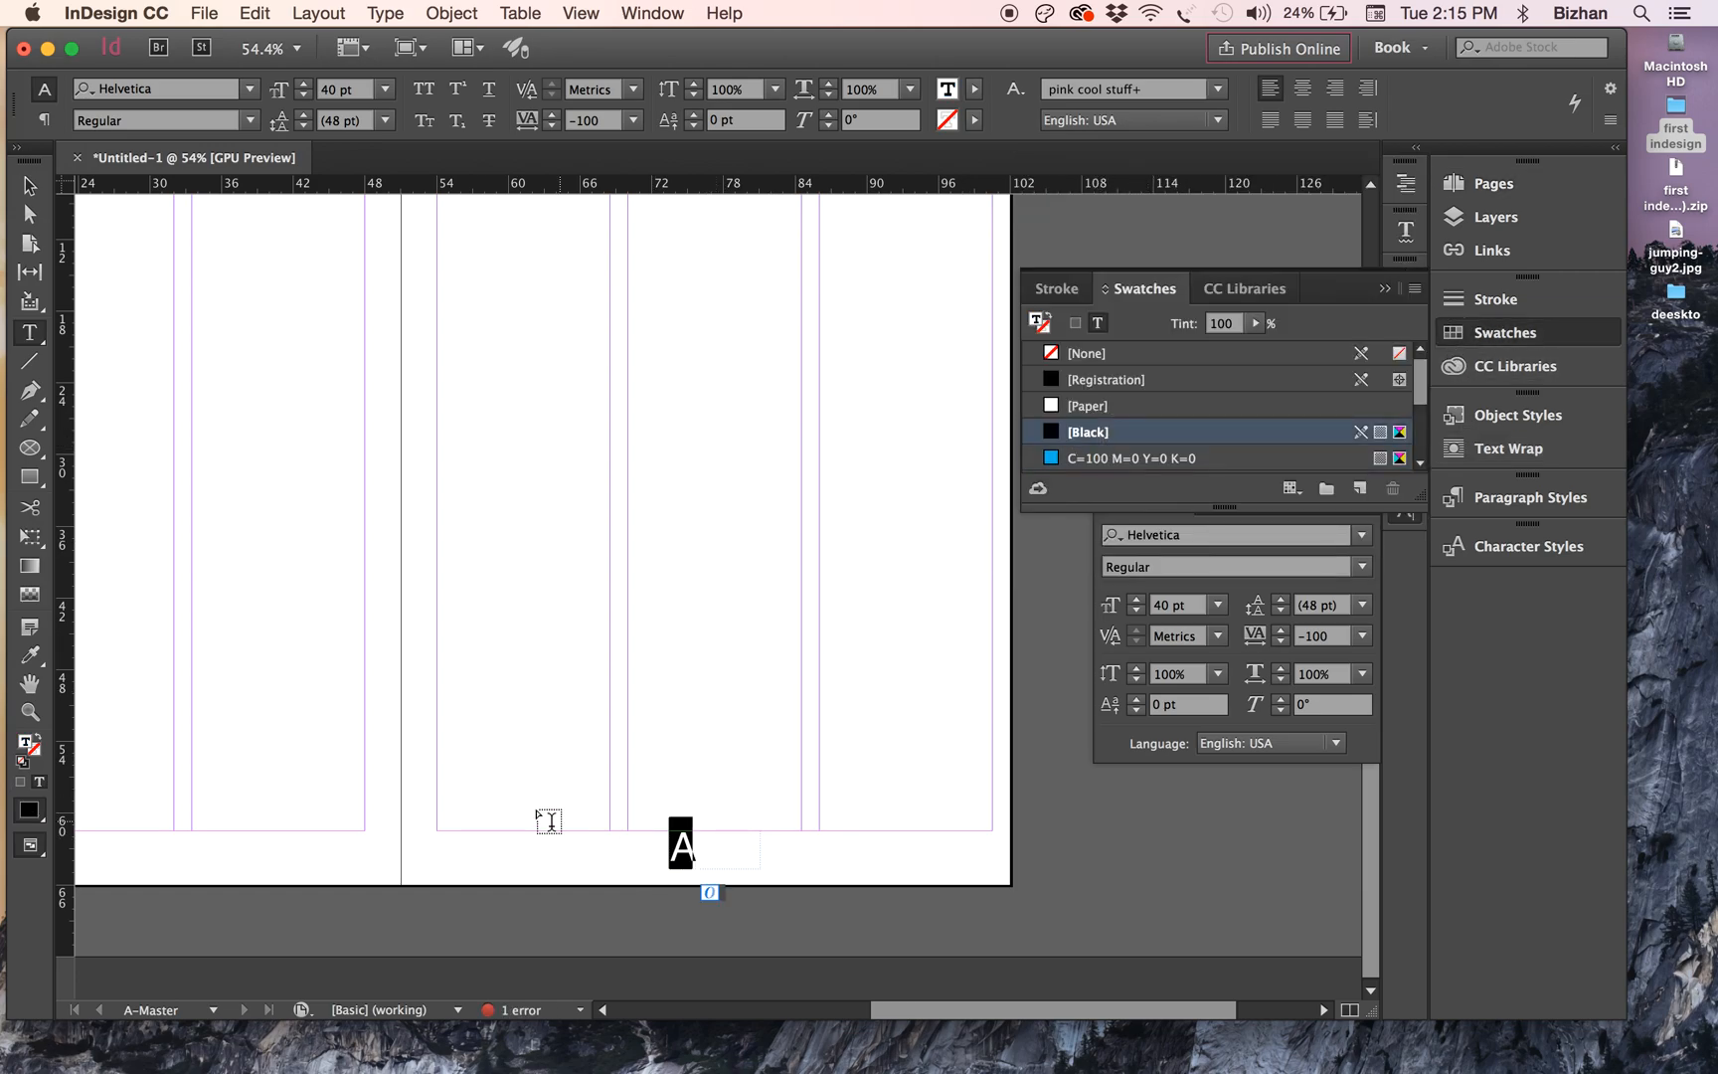
left_click(252, 120)
left_click(157, 237)
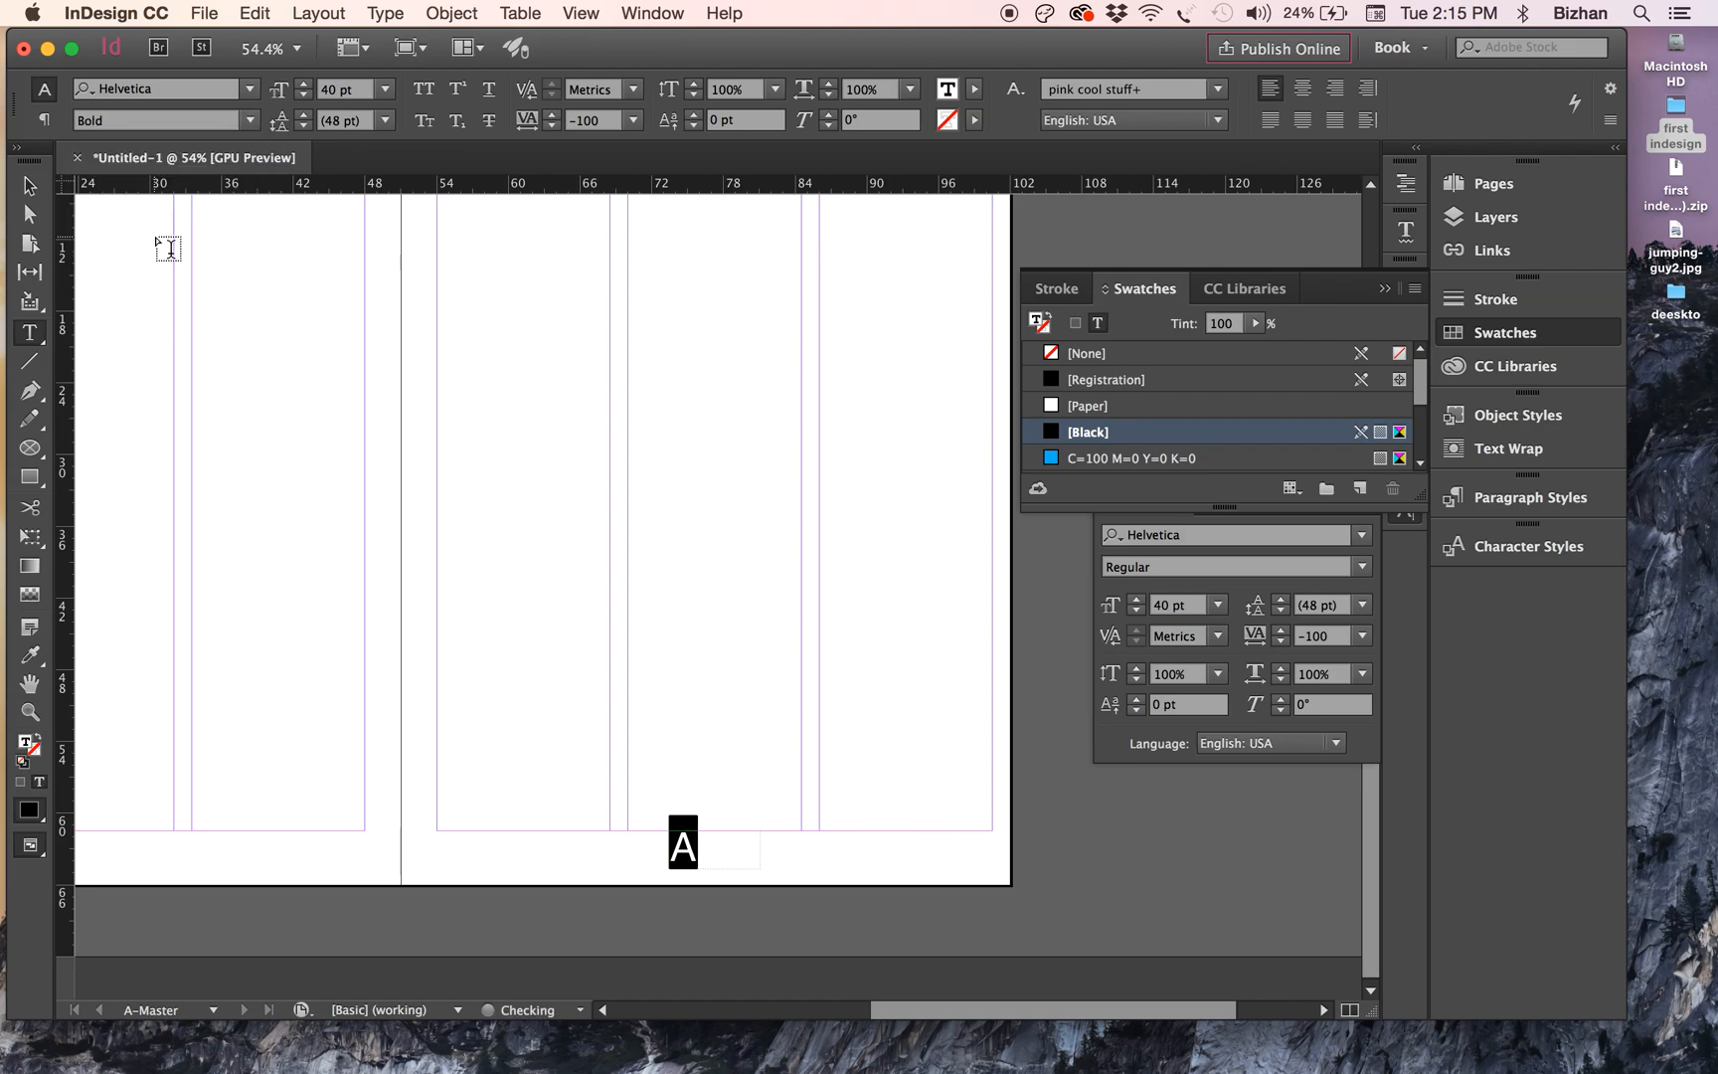
left_click(363, 91)
left_click(386, 89)
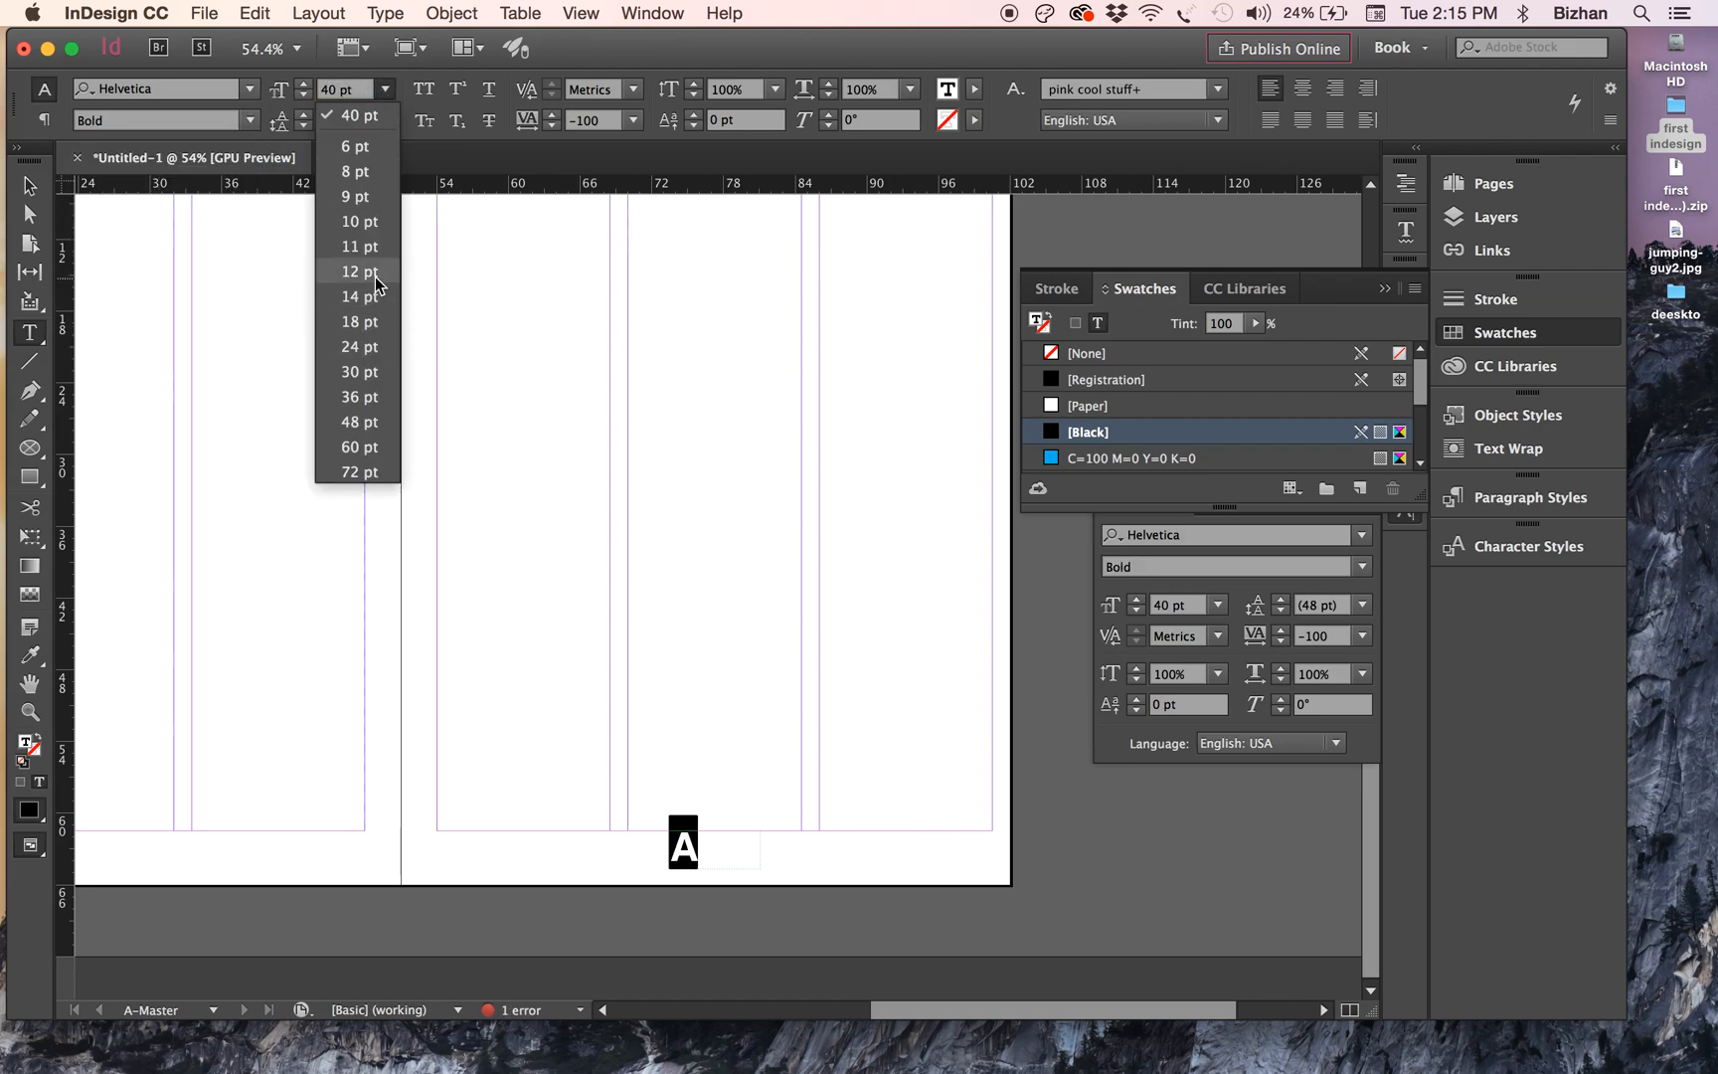
left_click(372, 280)
- Nudge the page number frame right and slightly down to X 83p7.2, Y 64p11.4, and deselect it
left_click(30, 186)
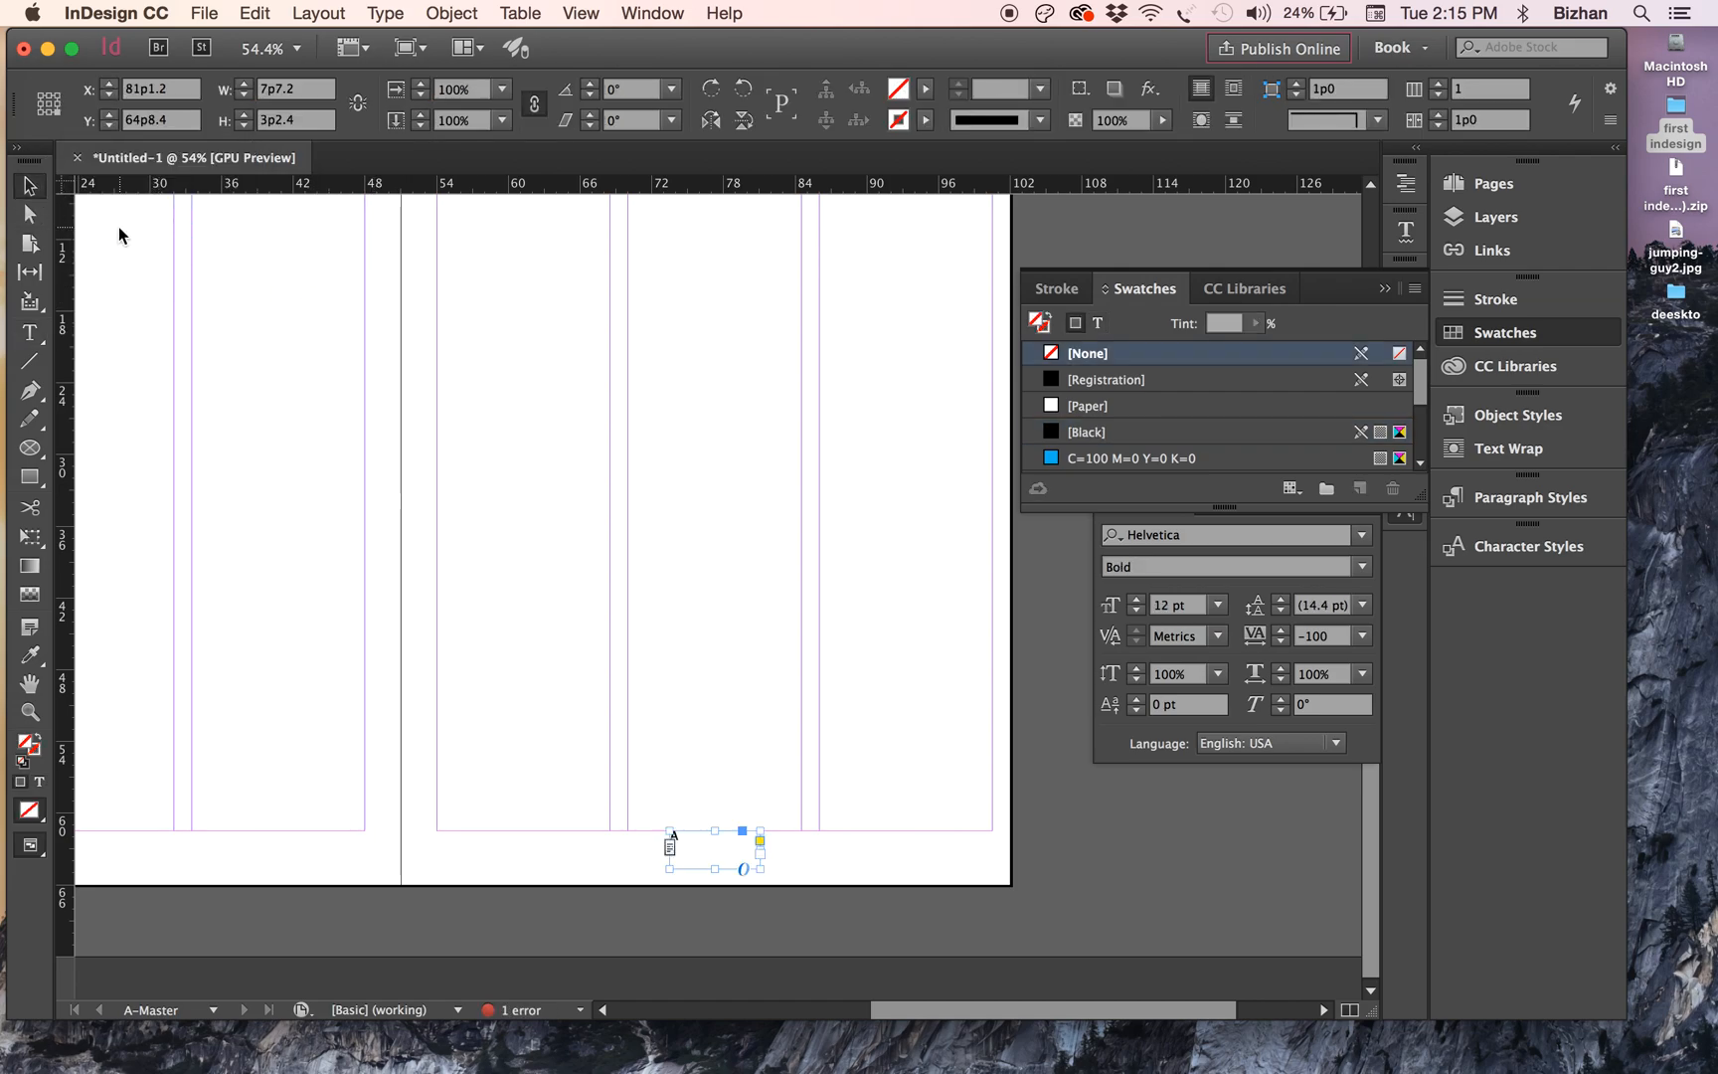
key("shift+Right")
key("shift+Right")
key("shift+Right")
key("Down")
key("Down")
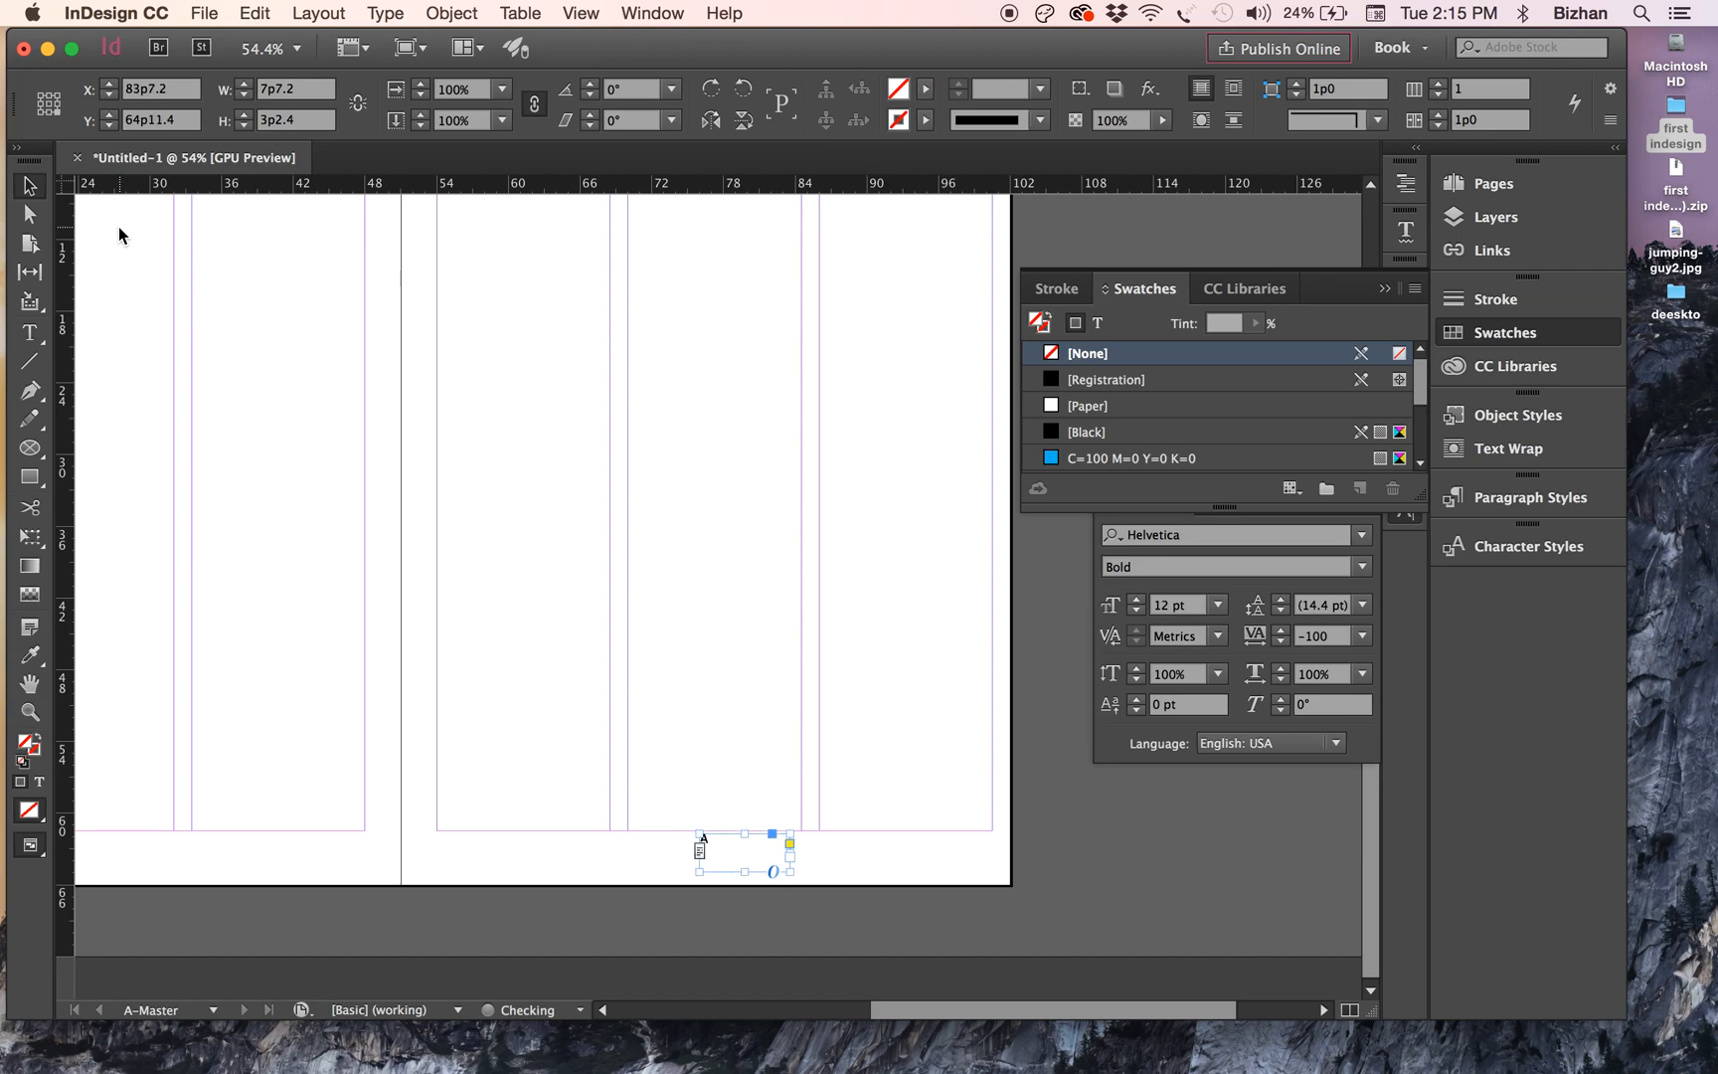
left_click(488, 623)
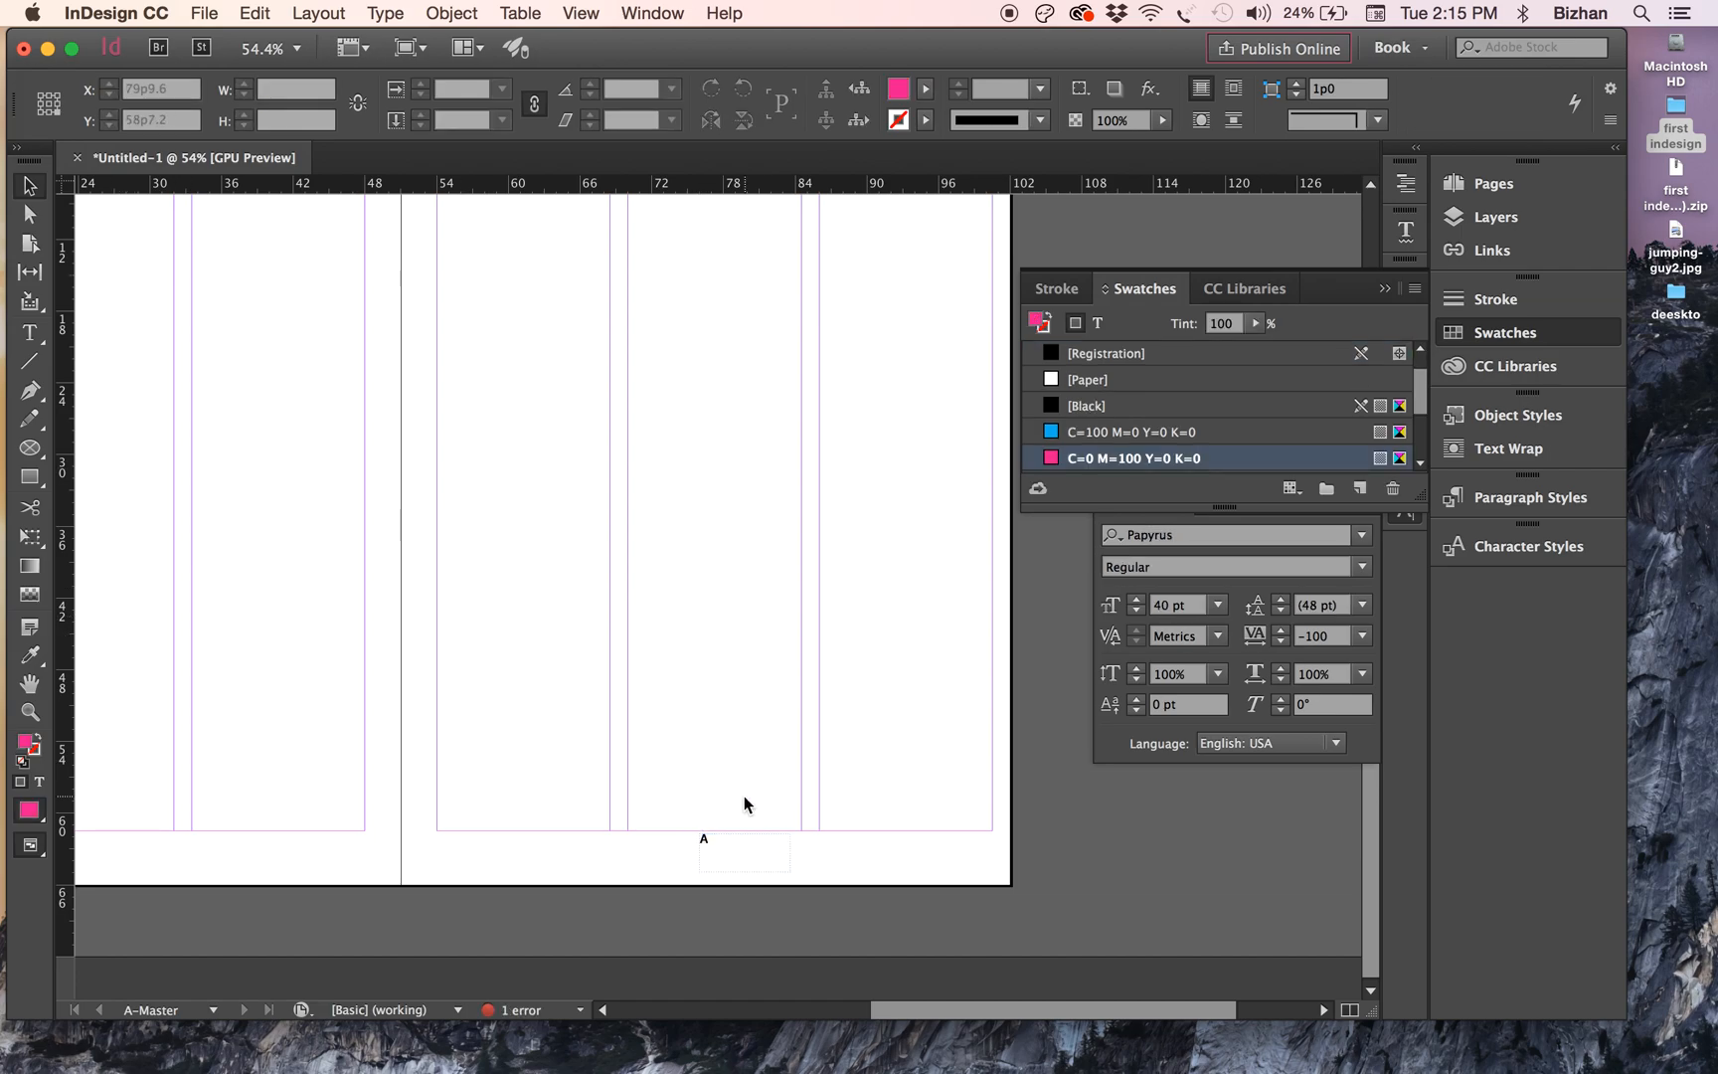
- Check the automatic page numbers at the foot of pages 1 to 5 against the A-Master spread
left_click(1453, 187)
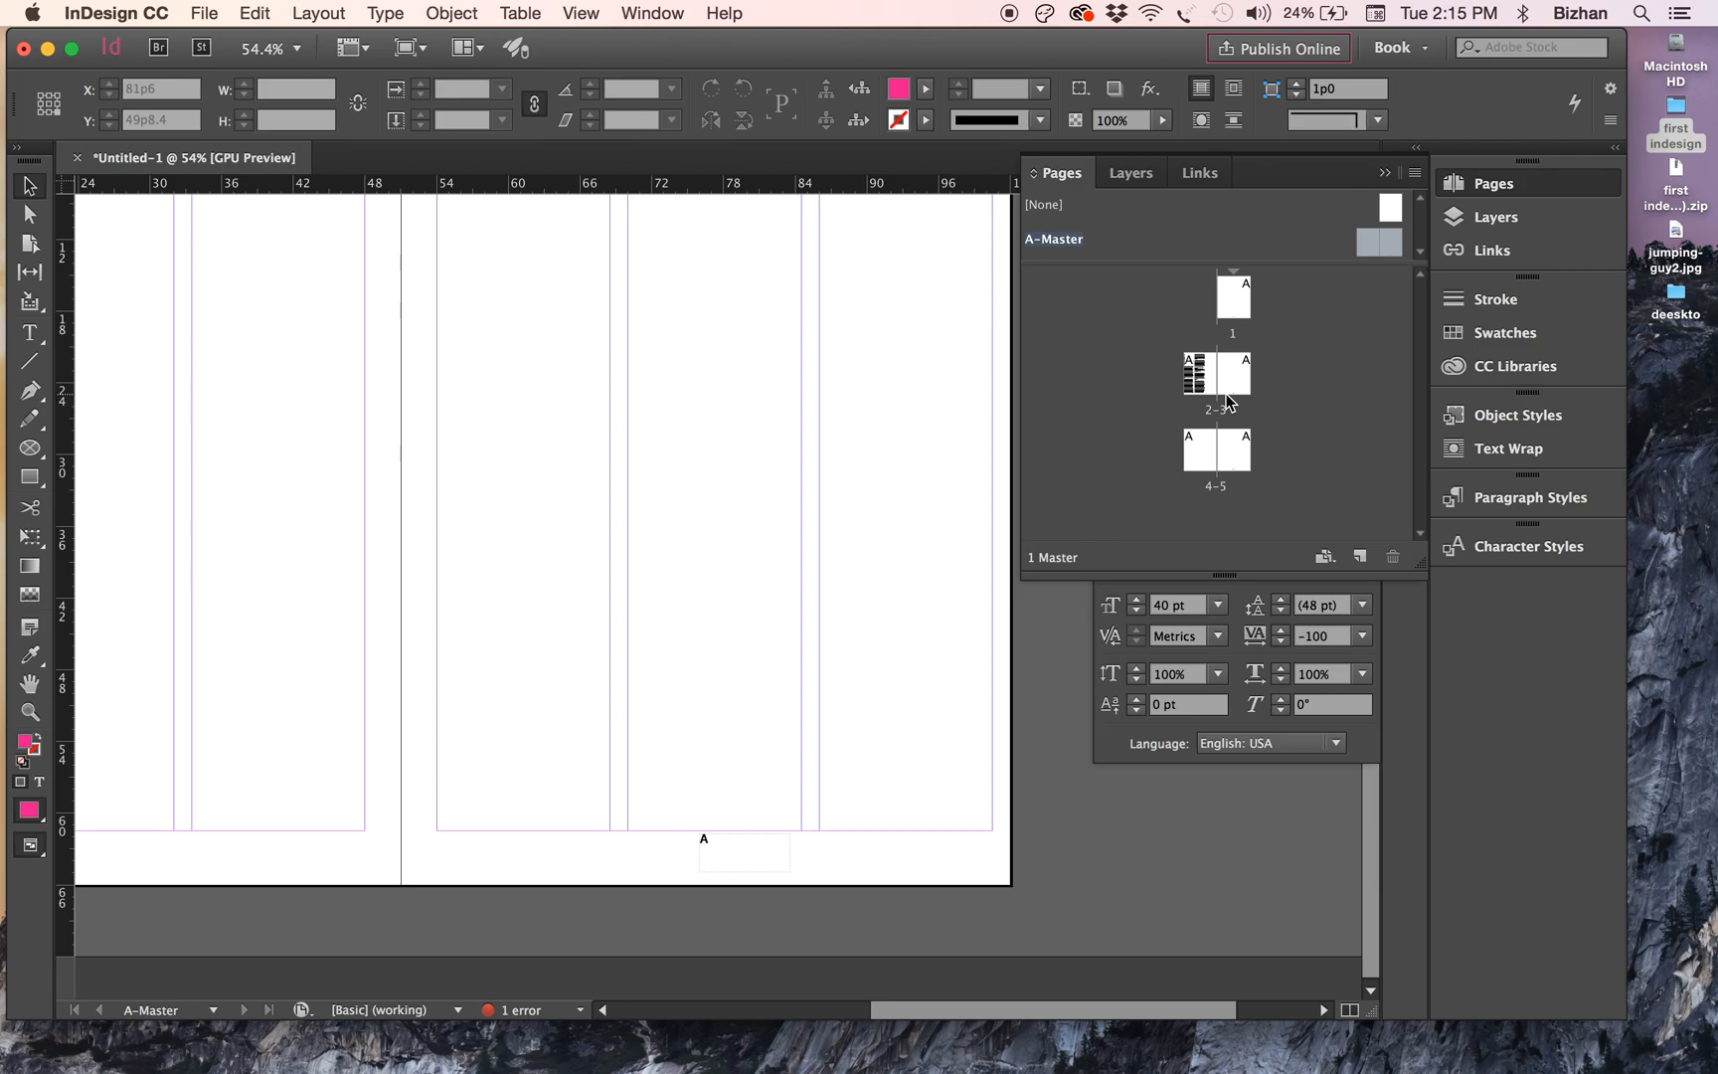
double_click(1395, 237)
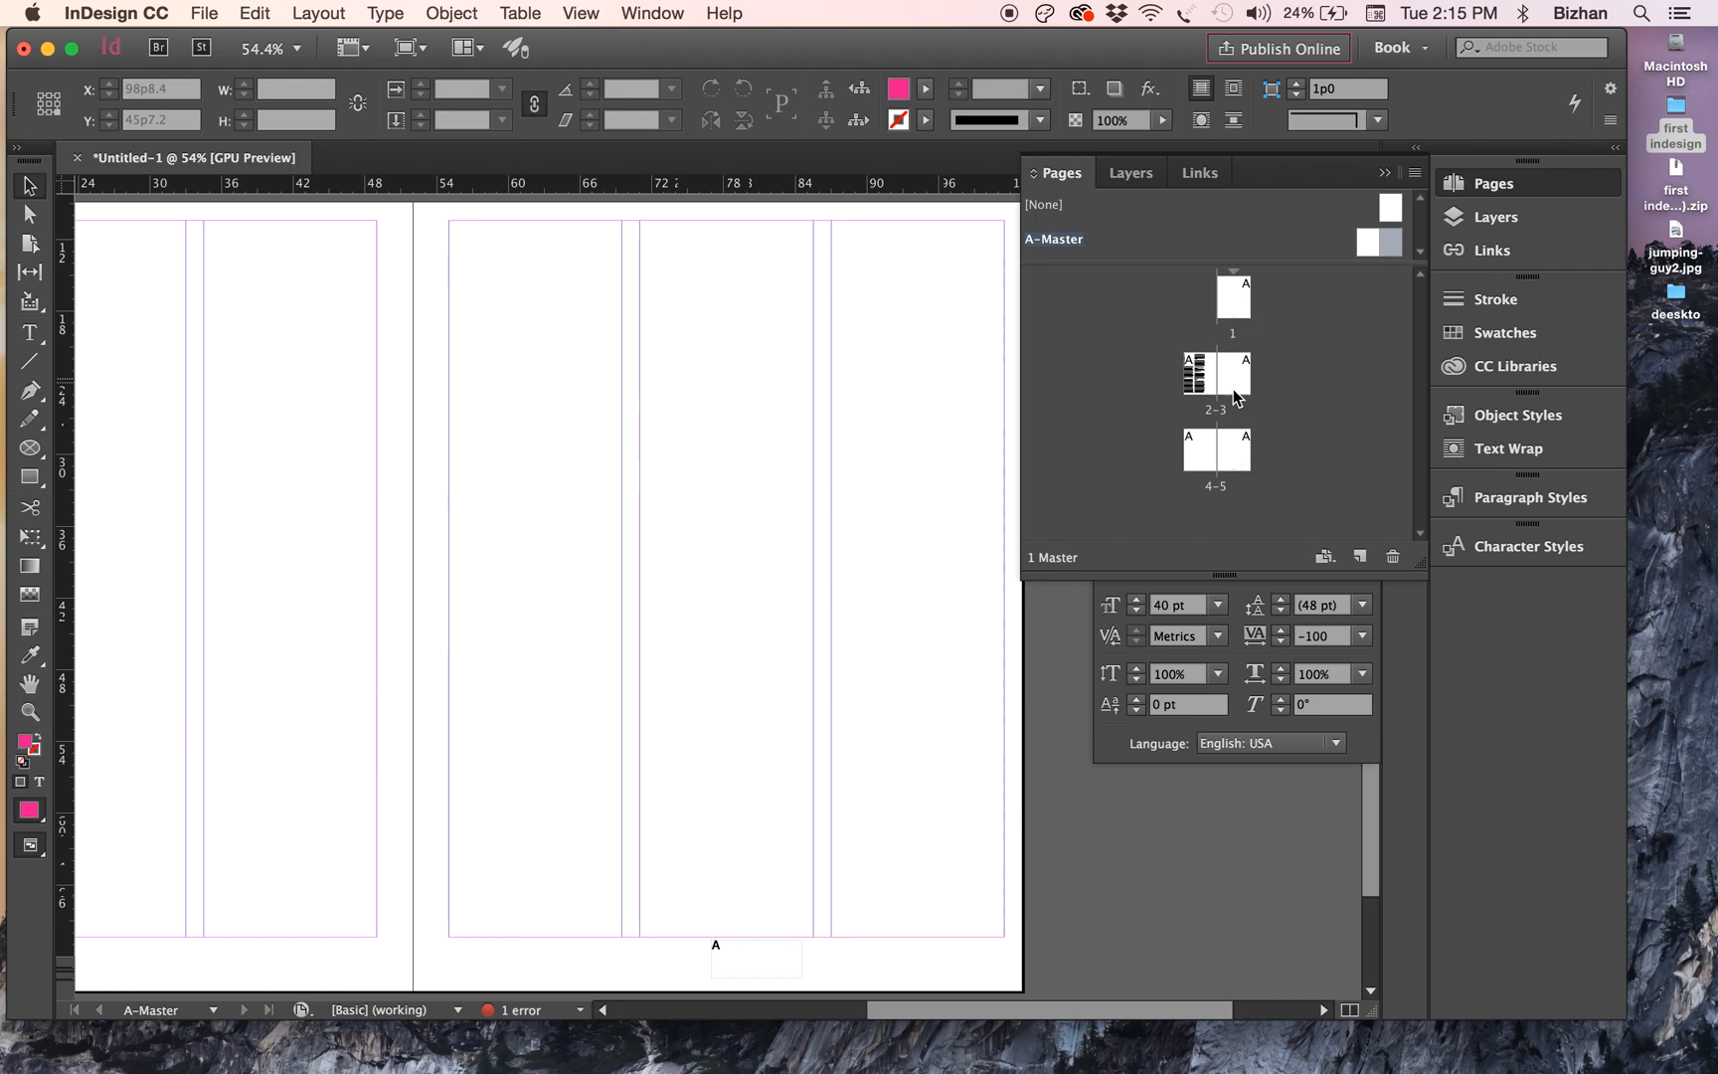
double_click(1241, 308)
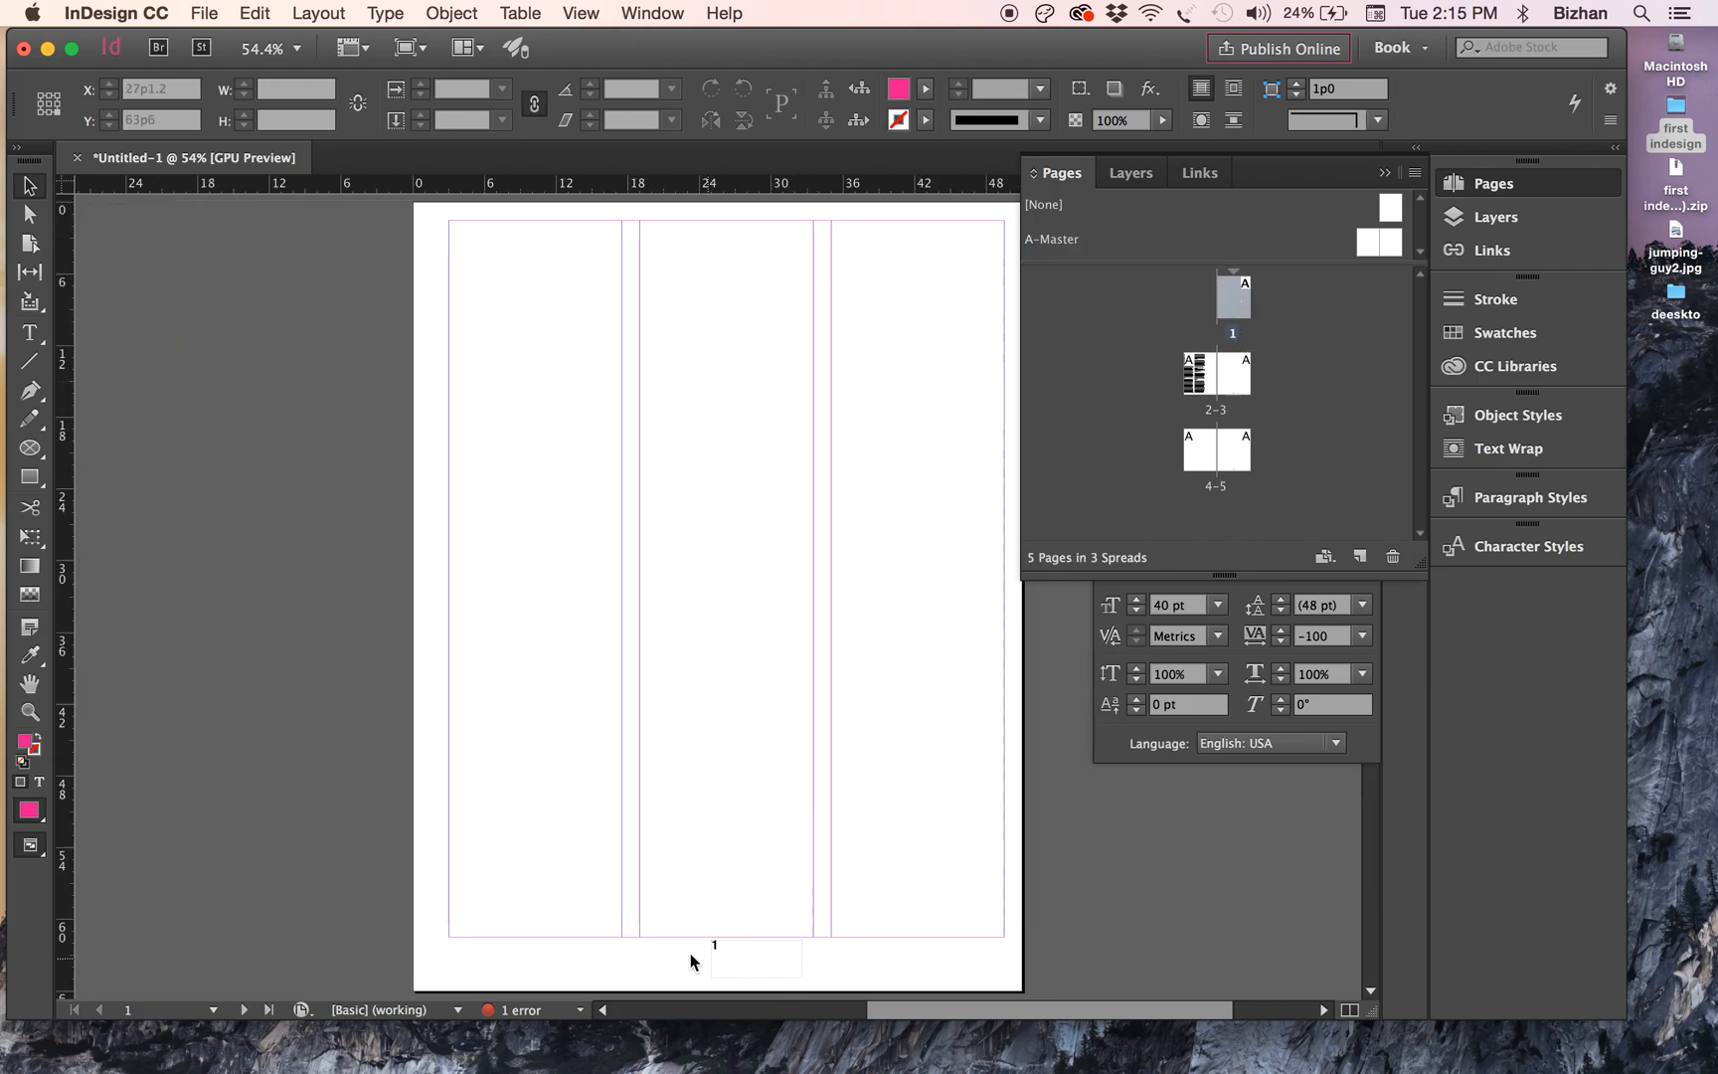
double_click(1244, 376)
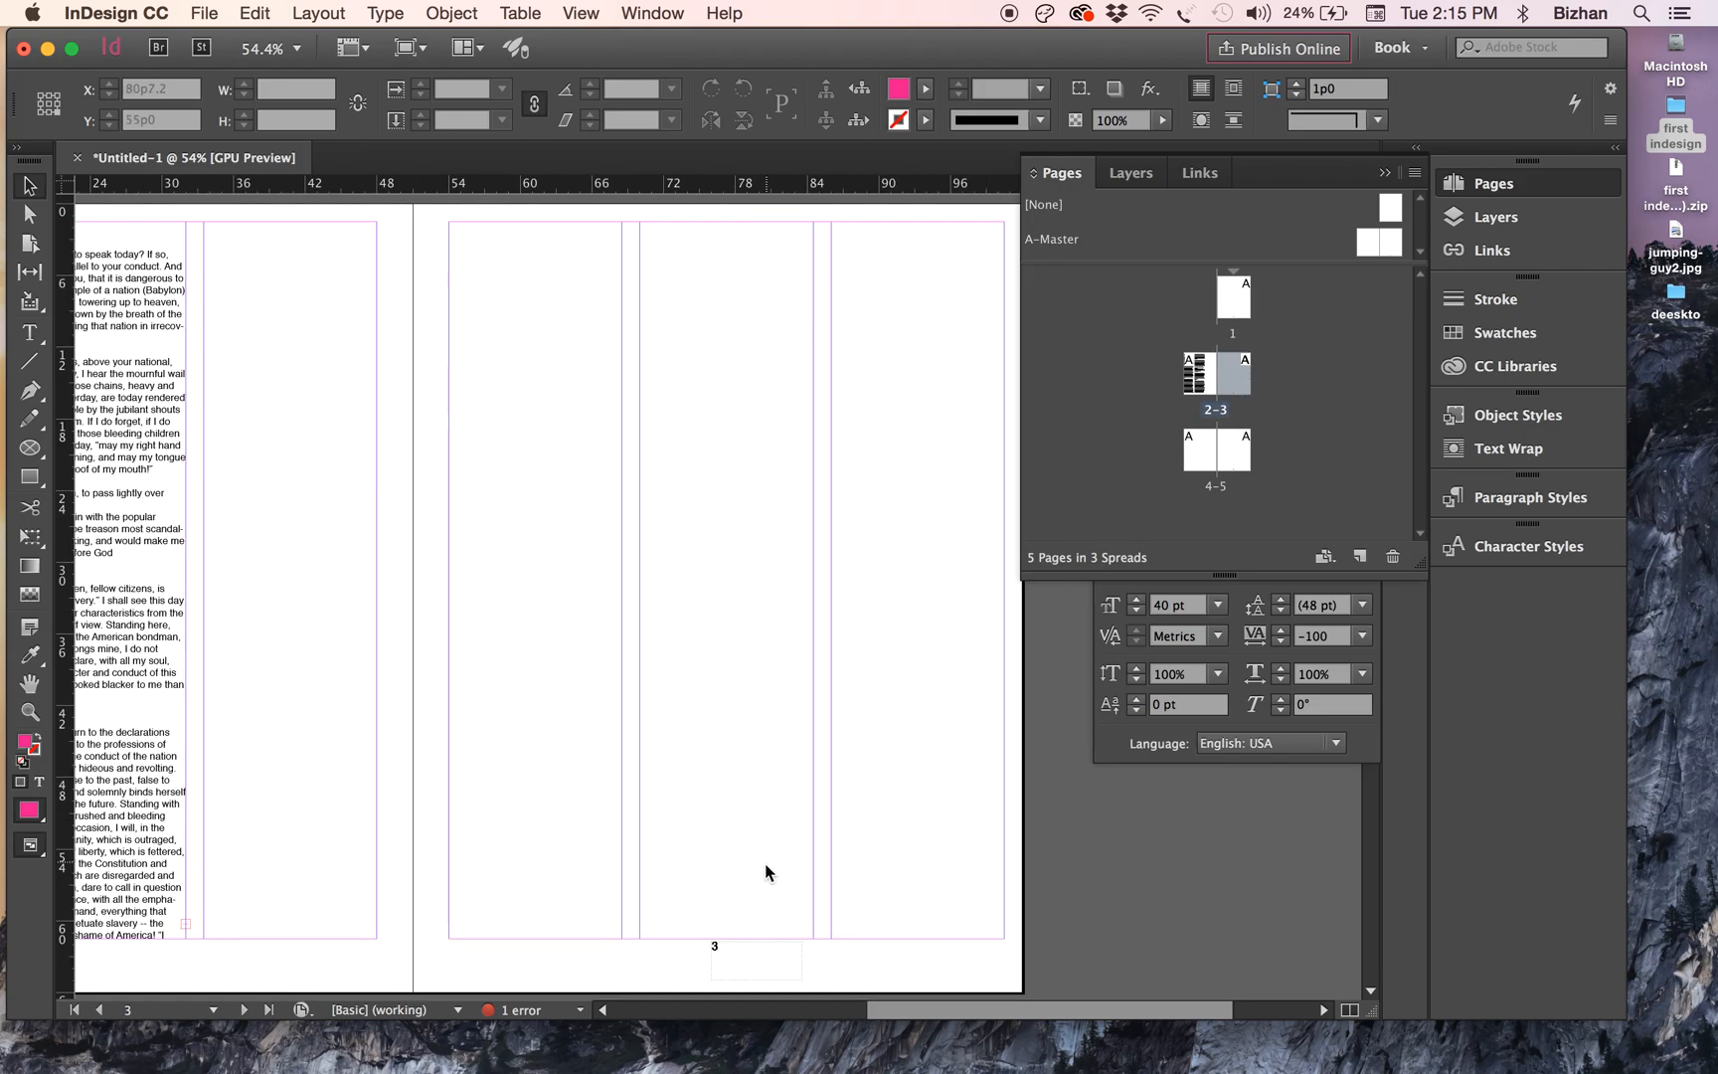
double_click(1230, 449)
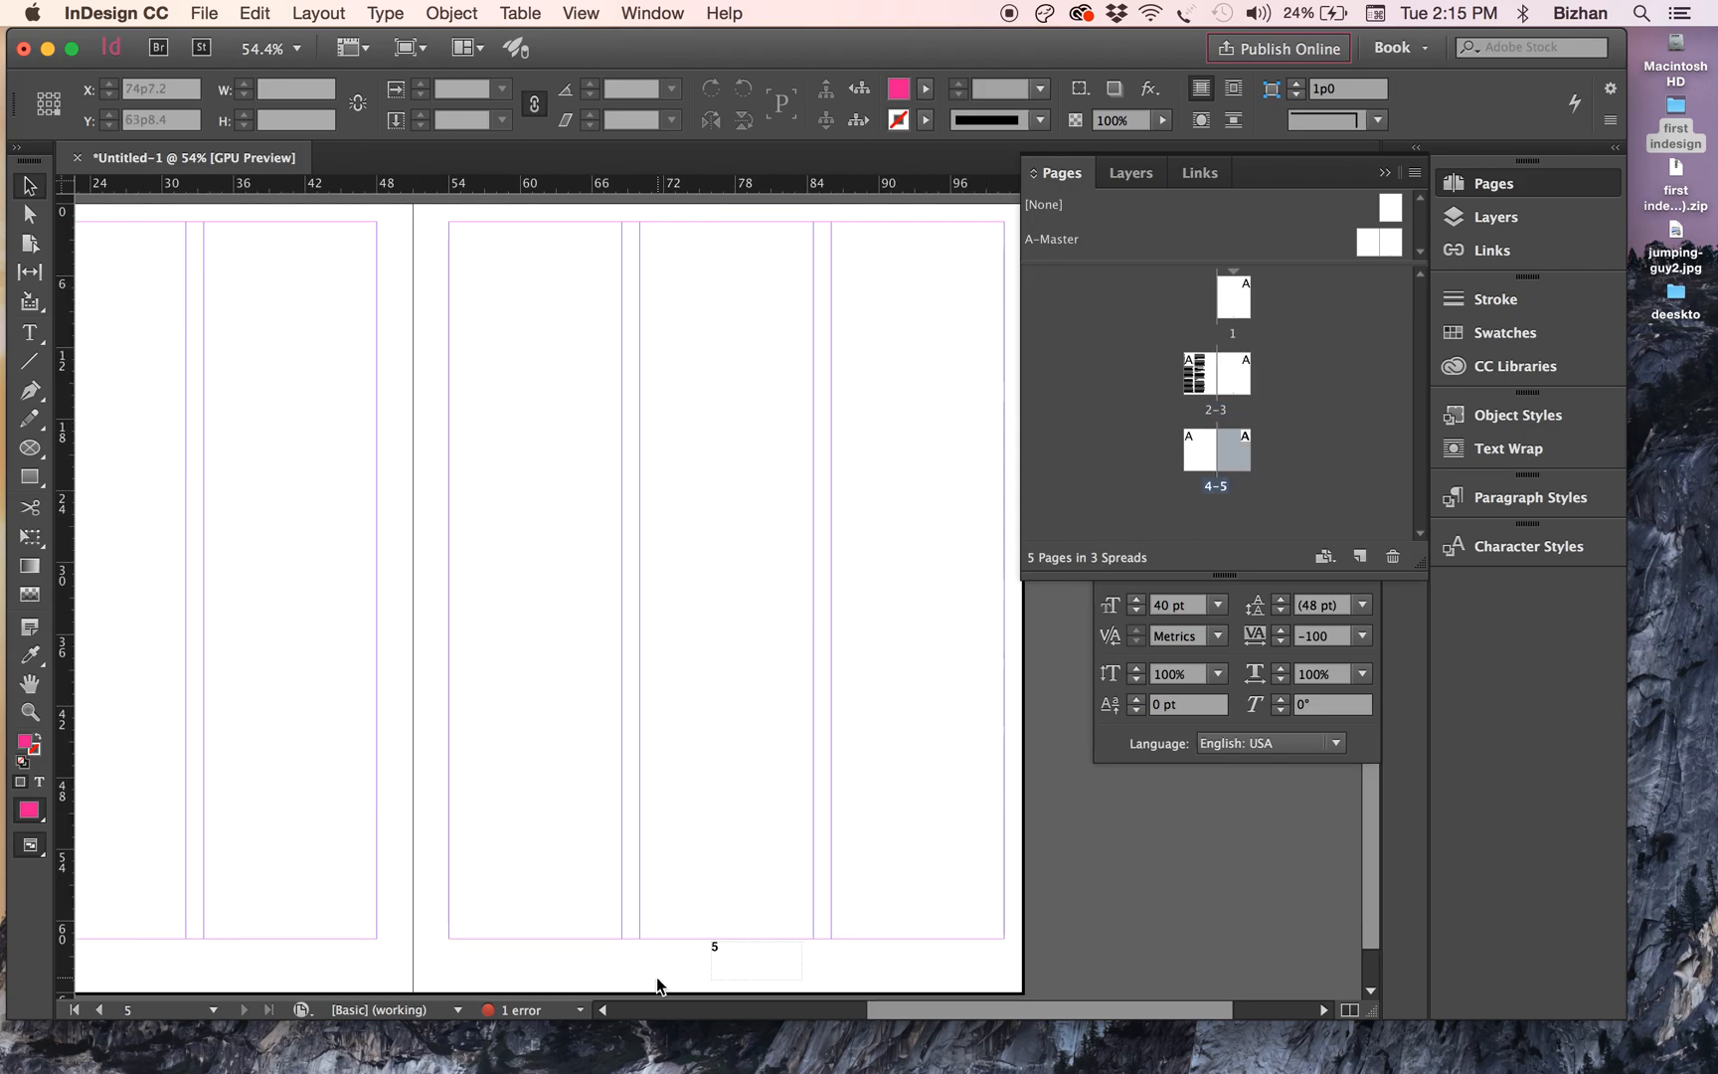
double_click(1192, 455)
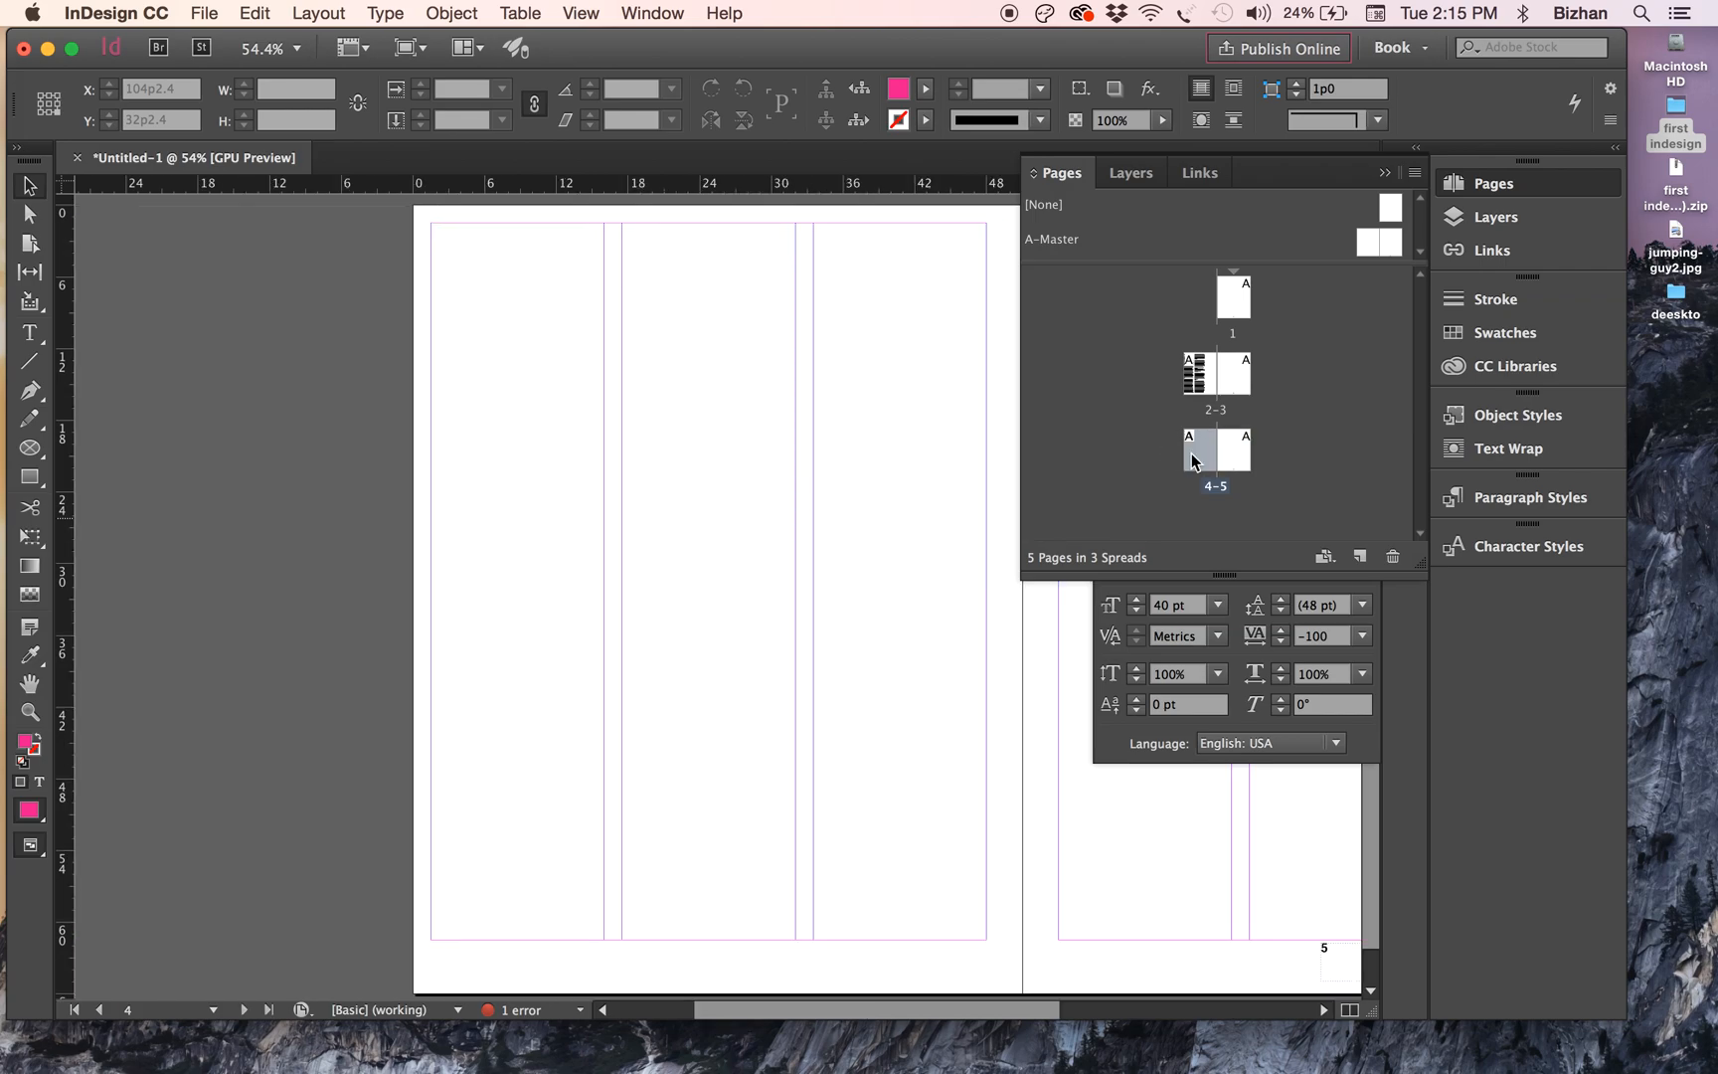
double_click(1205, 372)
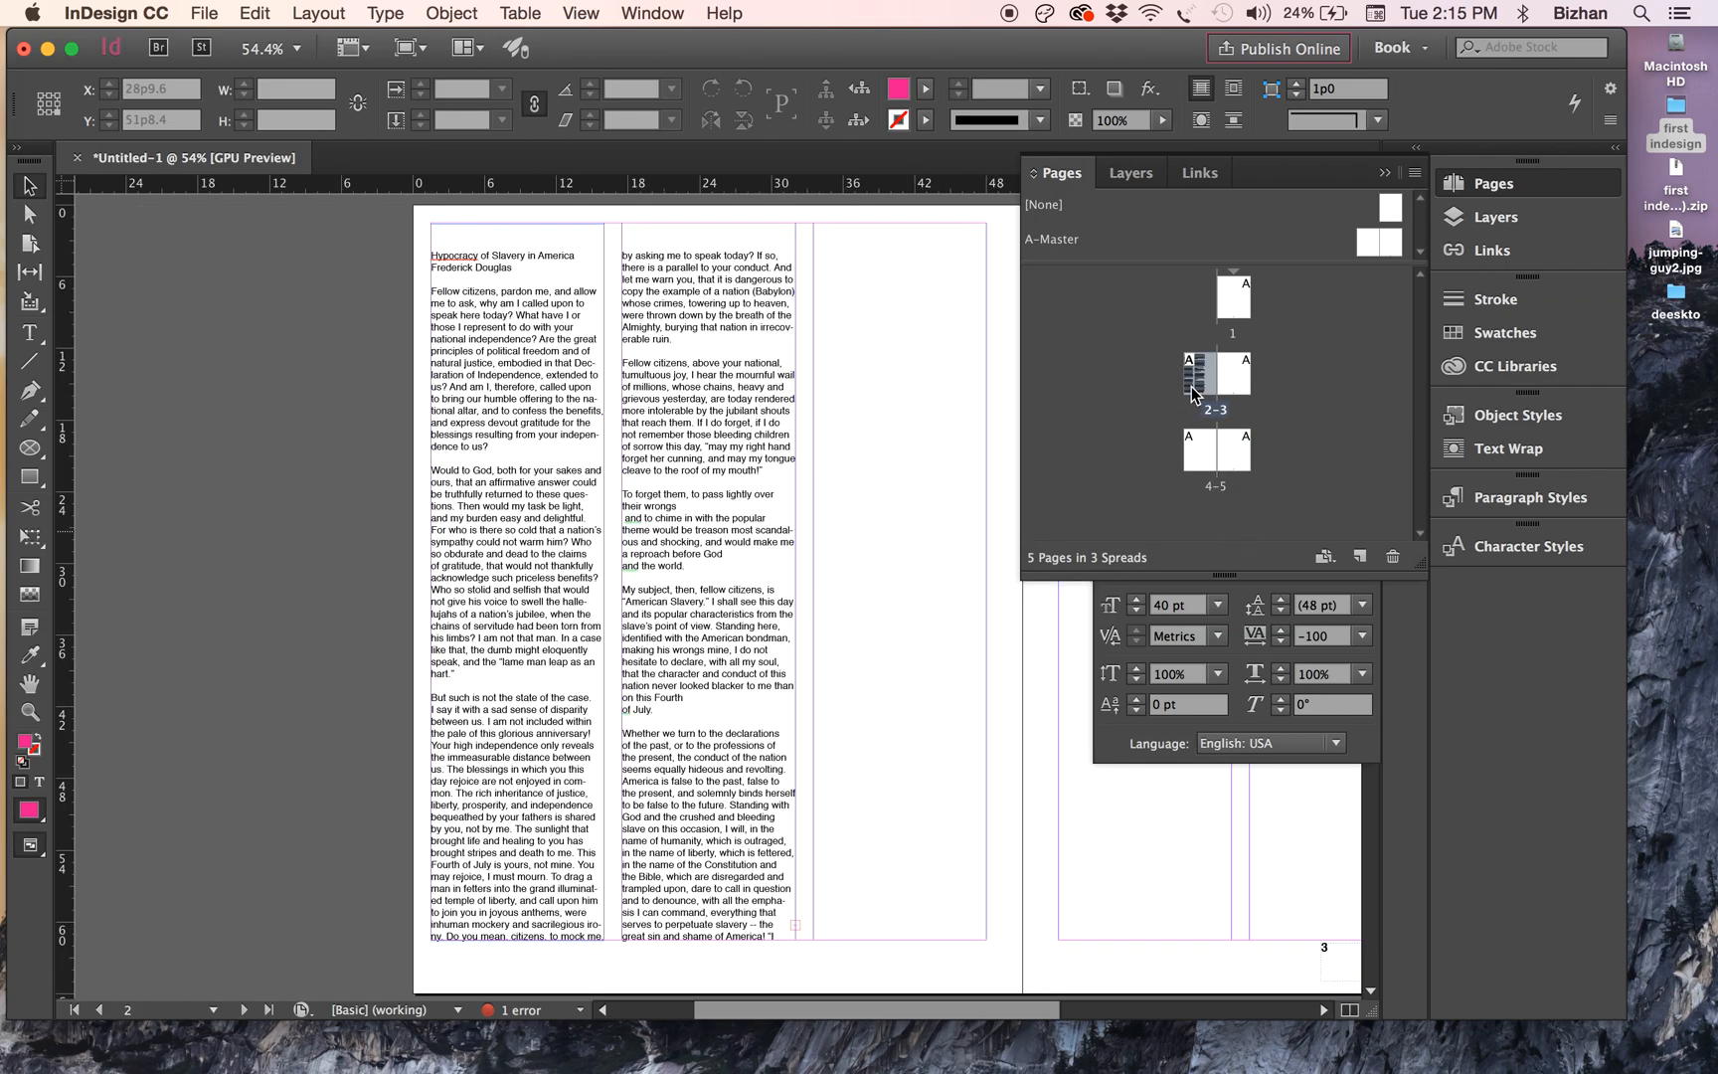
scroll(876, 733, "down", 1)
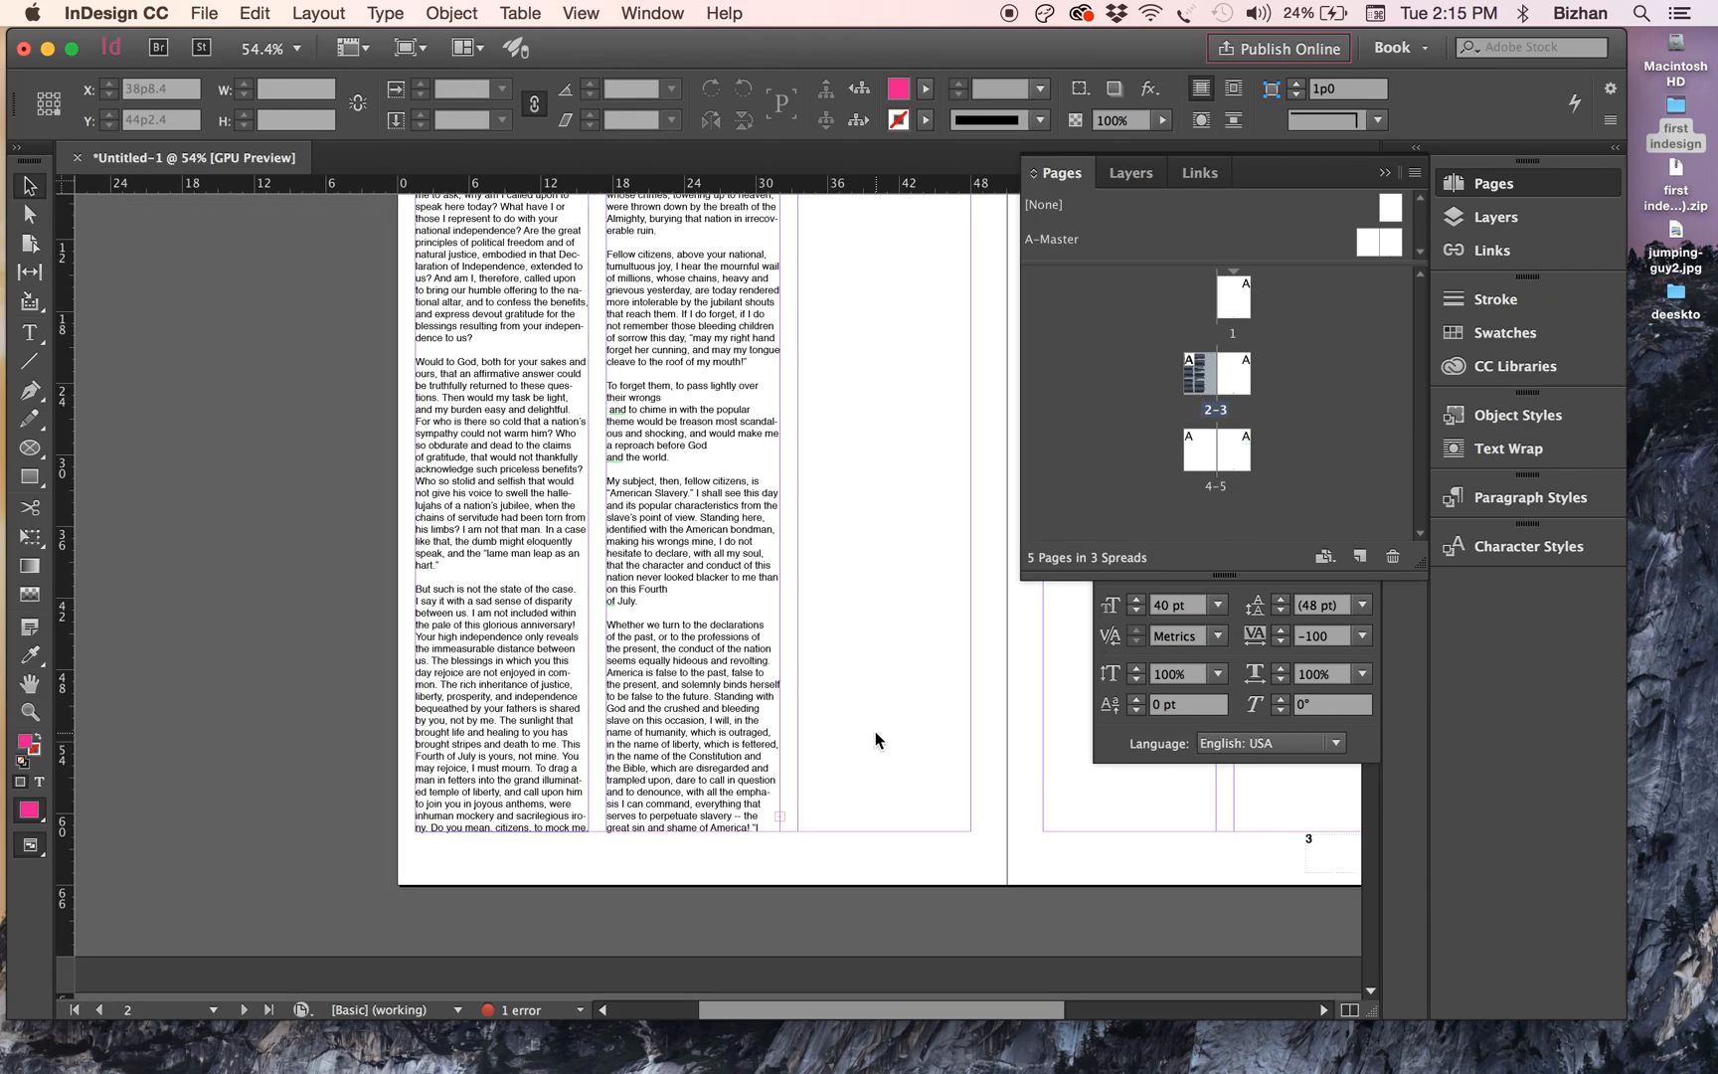
scroll(876, 732, "up", 2)
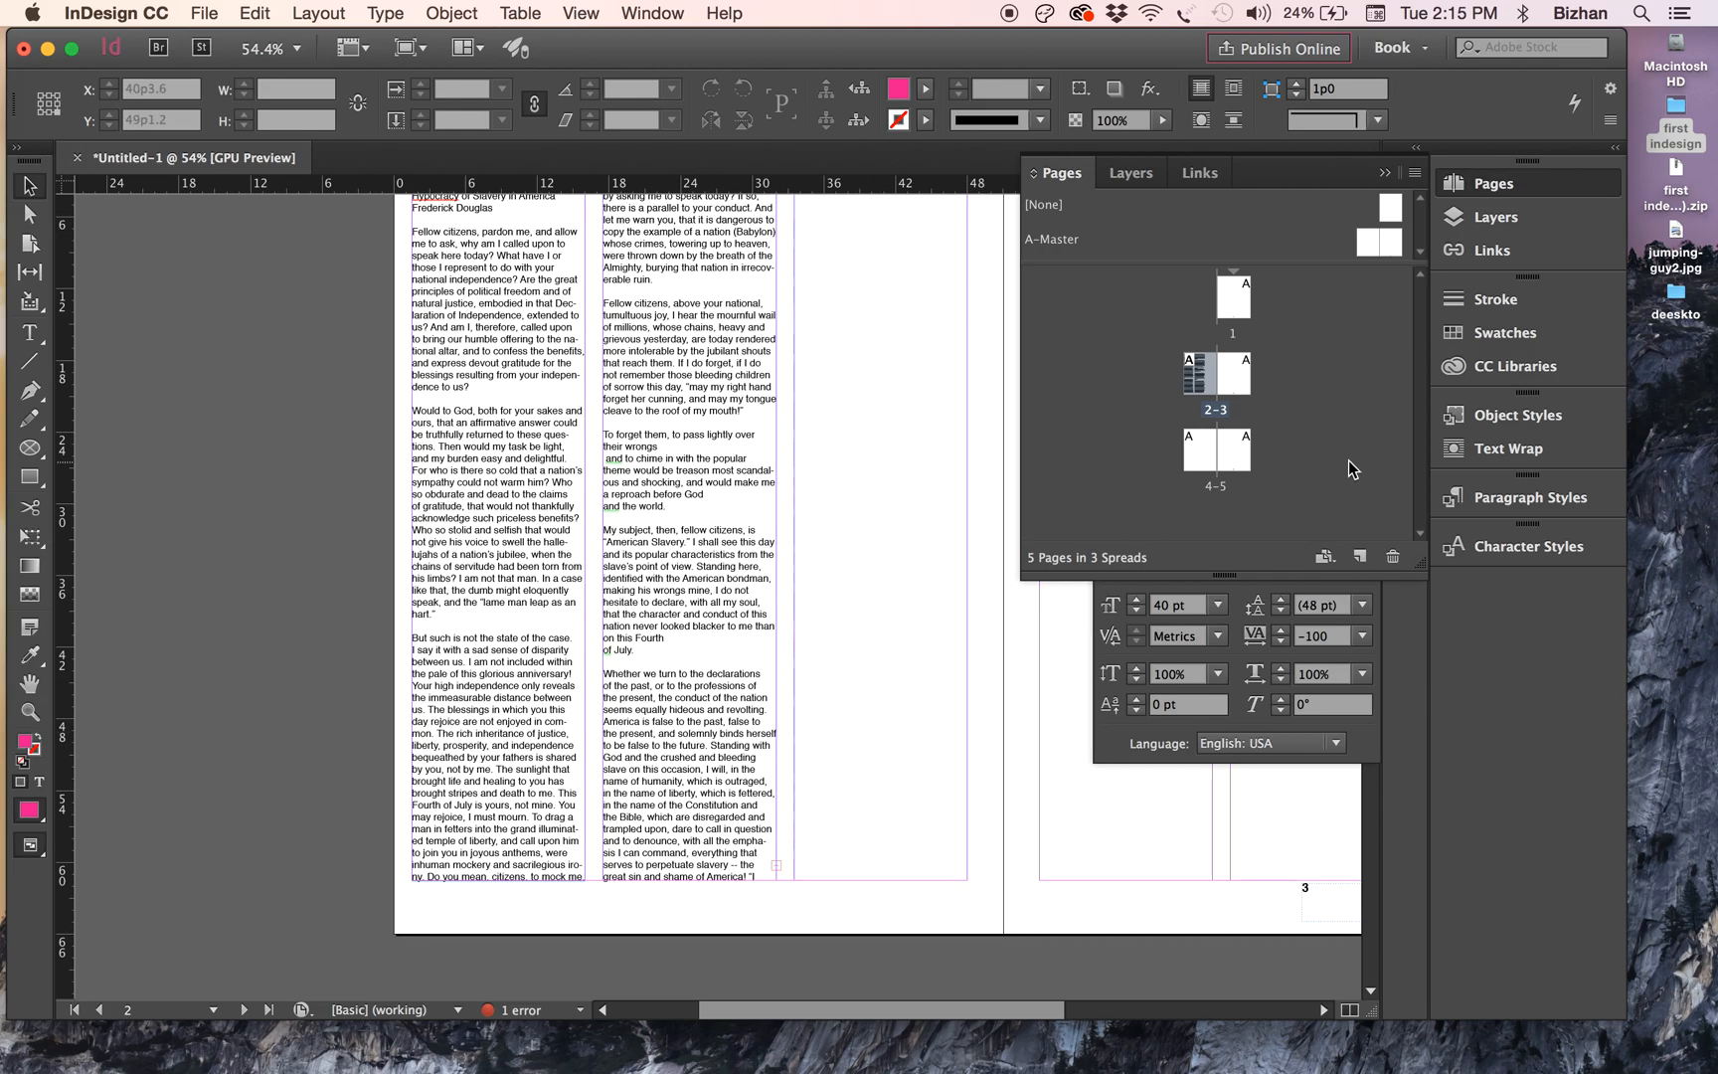
- Duplicate the page number frame onto the left-hand A-Master page, below the bottom margin of the middle column
double_click(1360, 236)
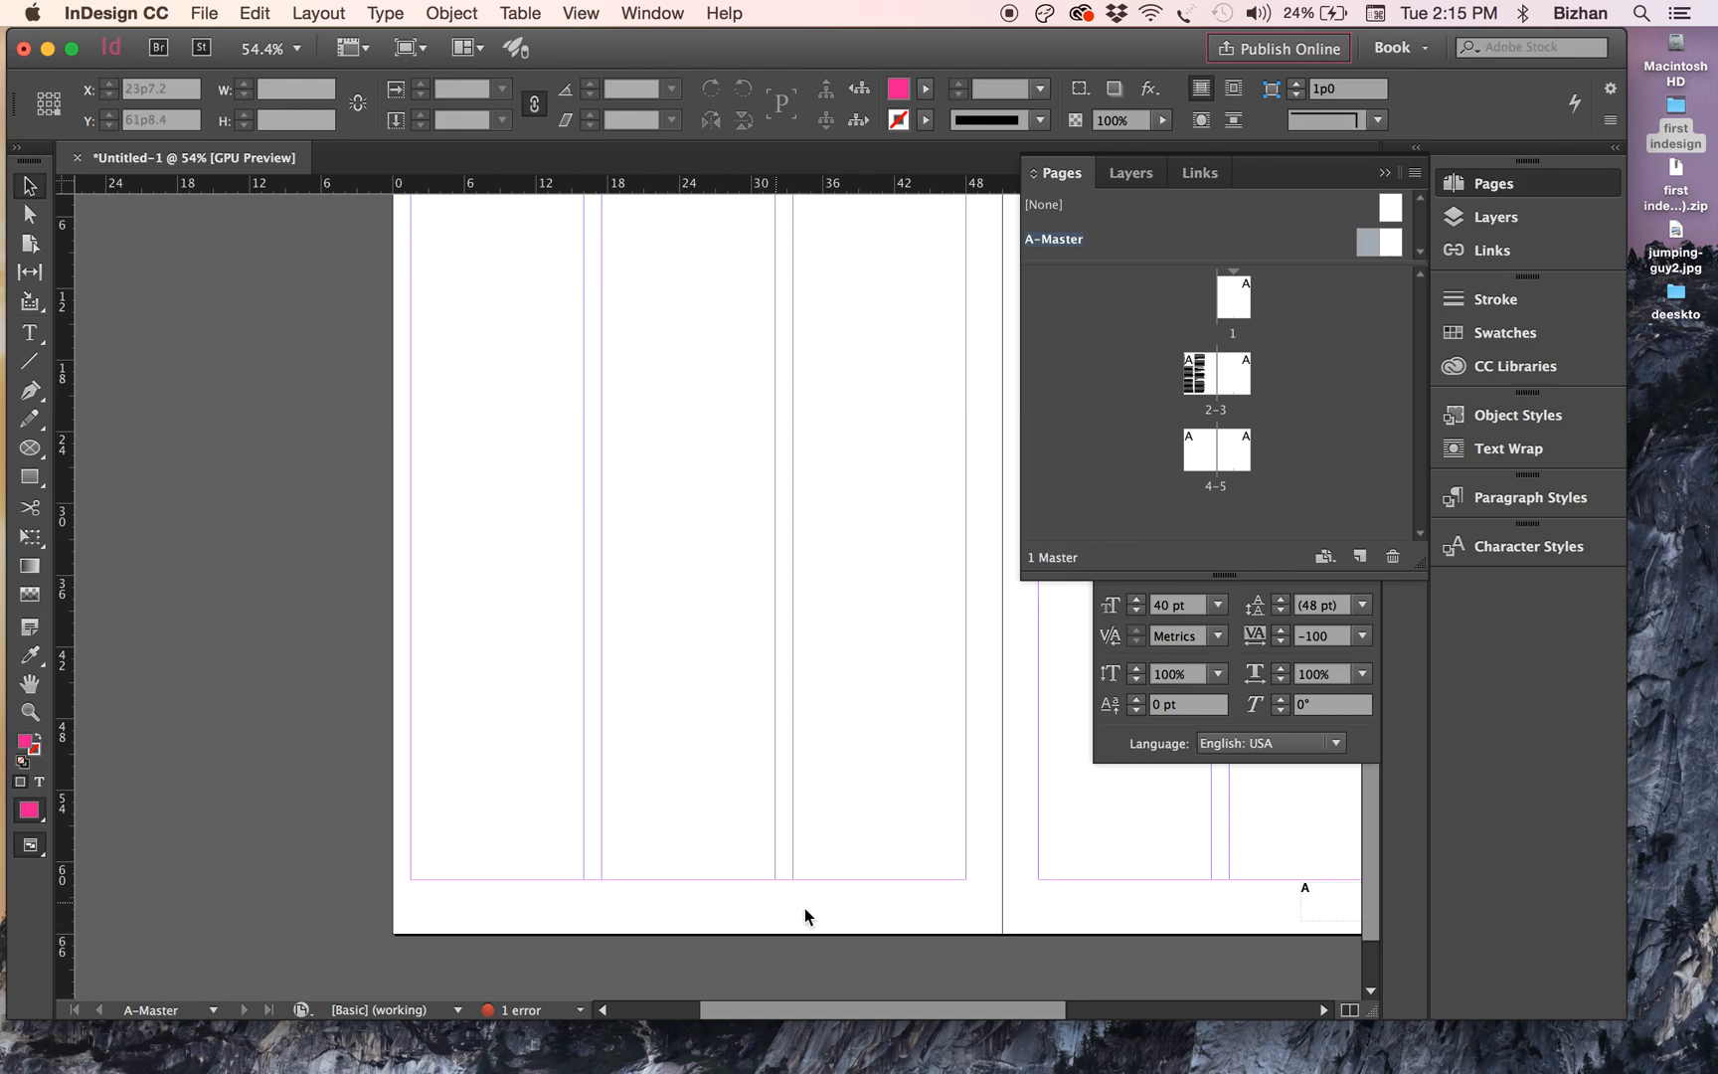
left_click_drag(1316, 903, 682, 905)
left_click(828, 871)
double_click(706, 900)
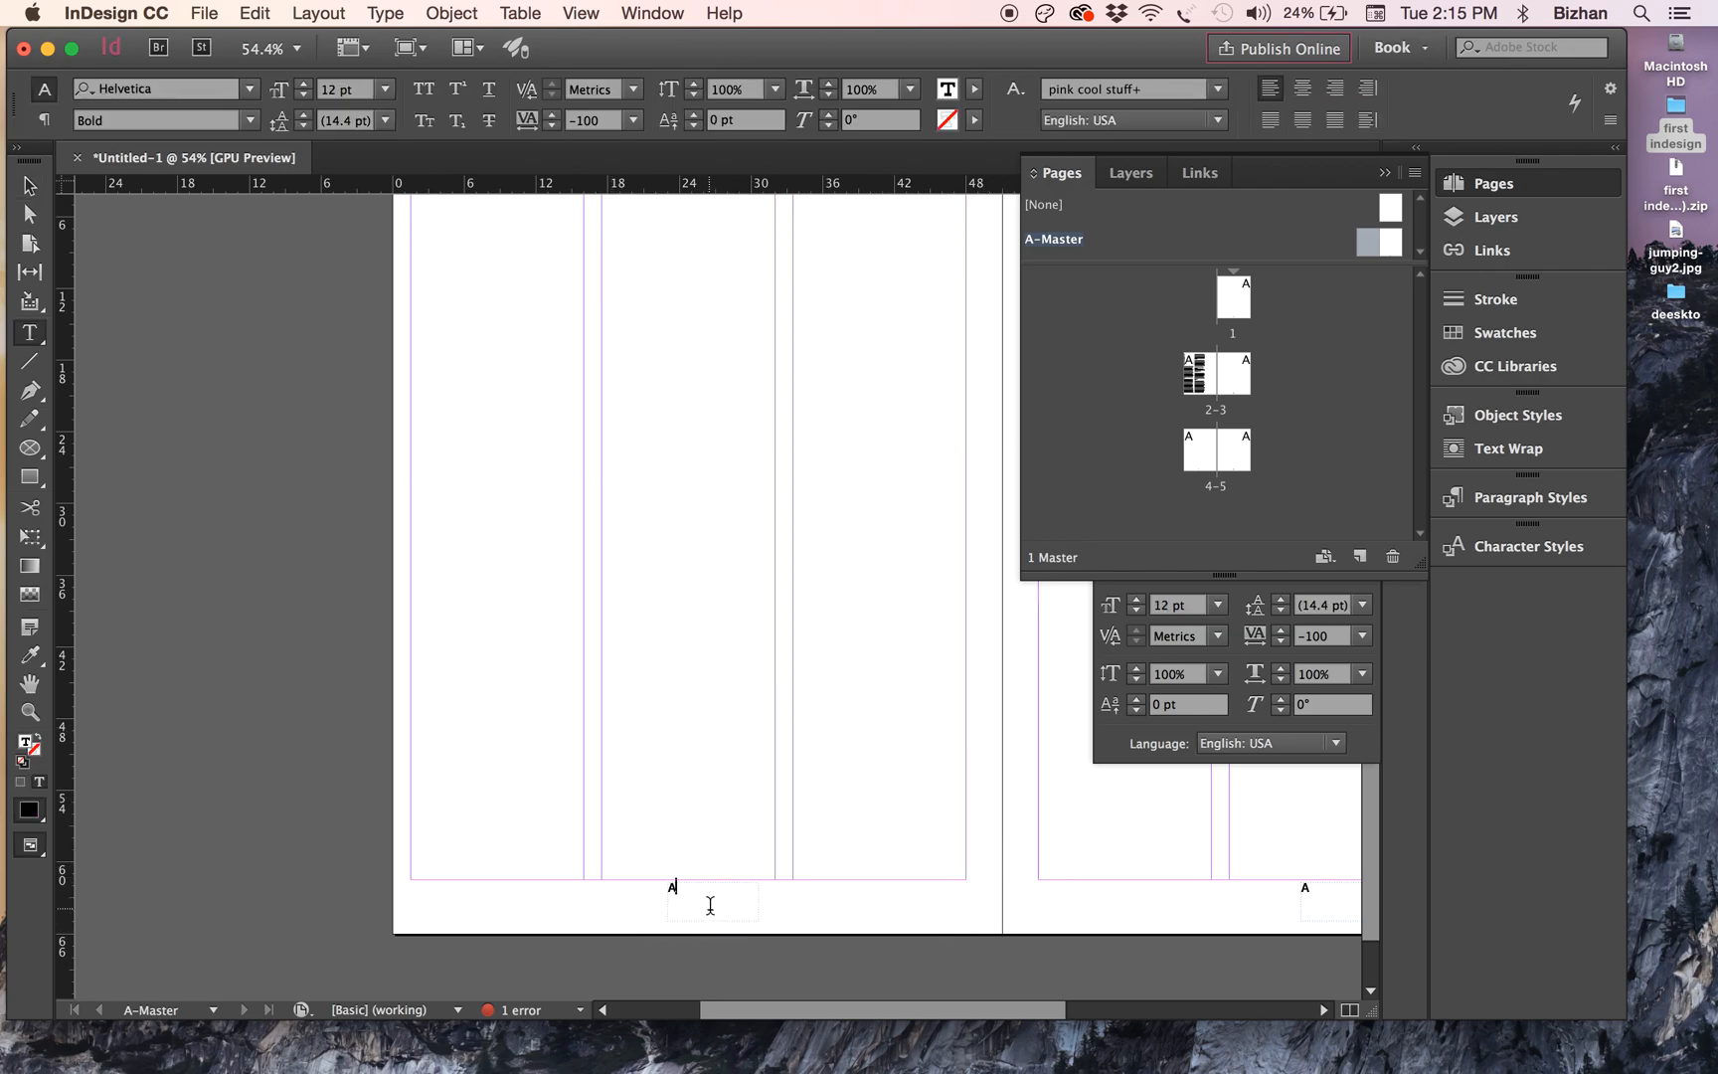
left_click(33, 185)
left_click(229, 453)
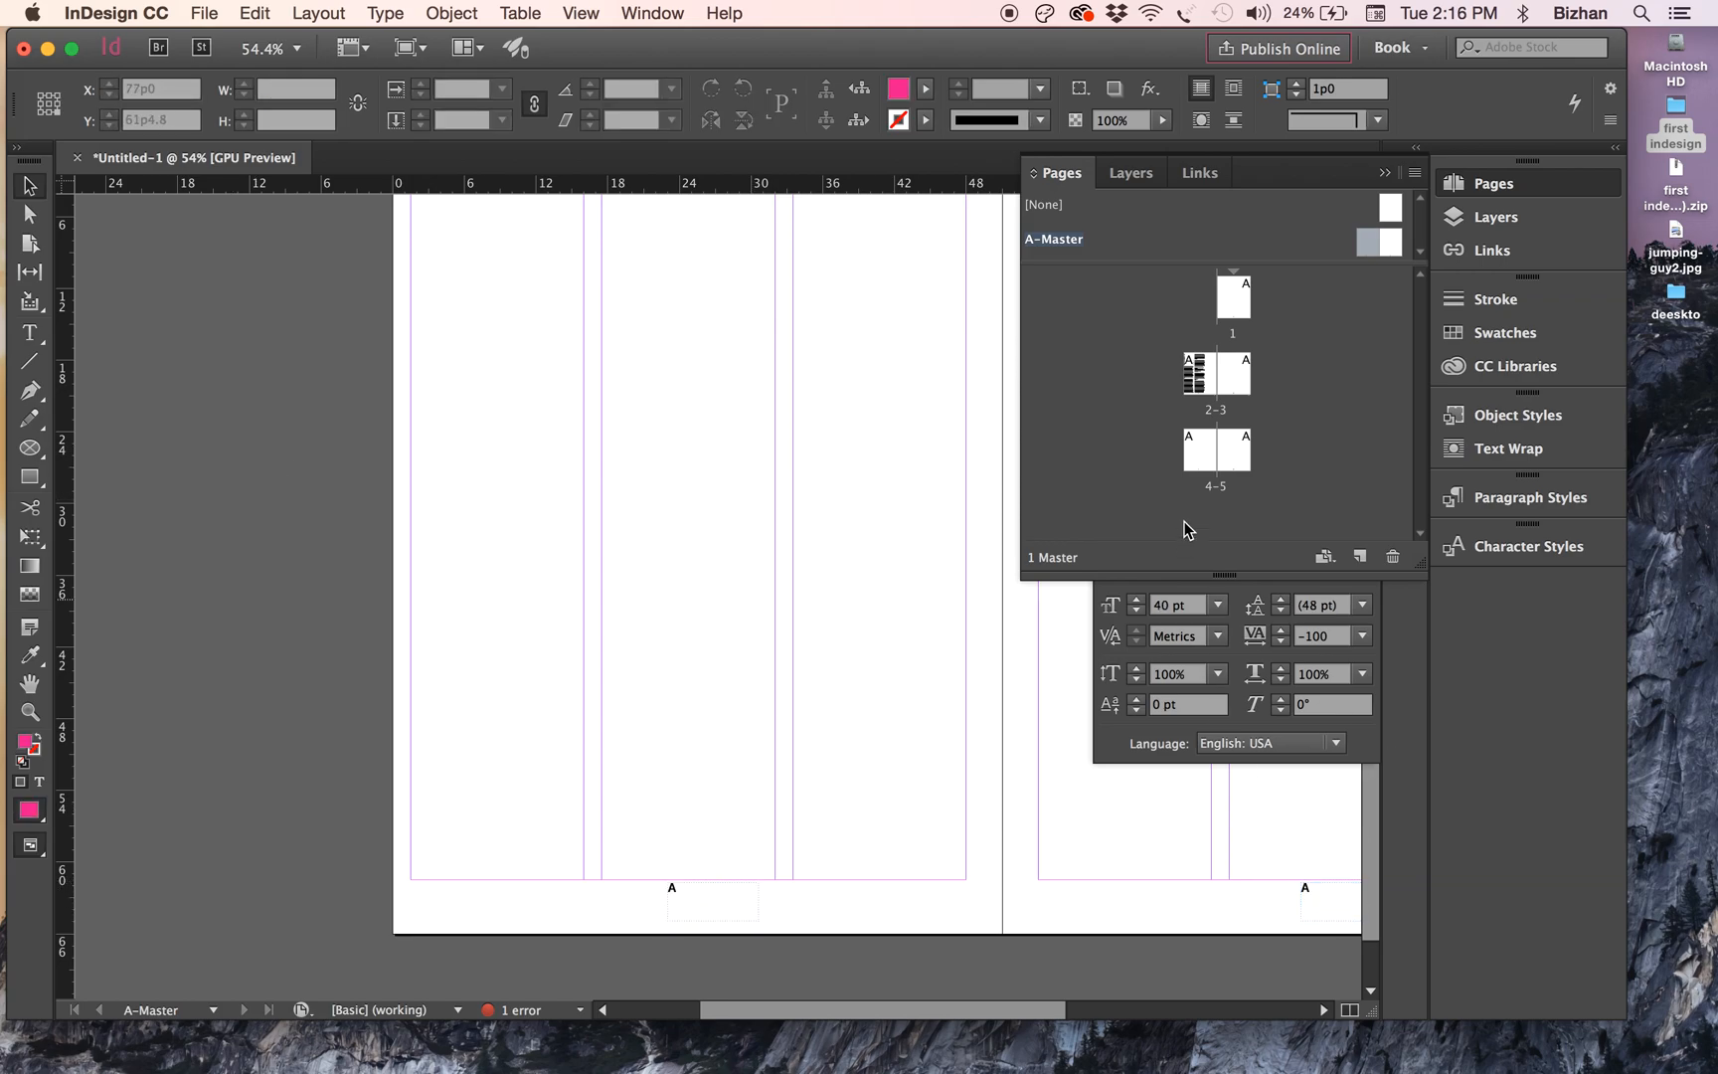
- Check the page numbers on spreads 2-3 and 4-5, including an overview at 25% zoom
double_click(1203, 445)
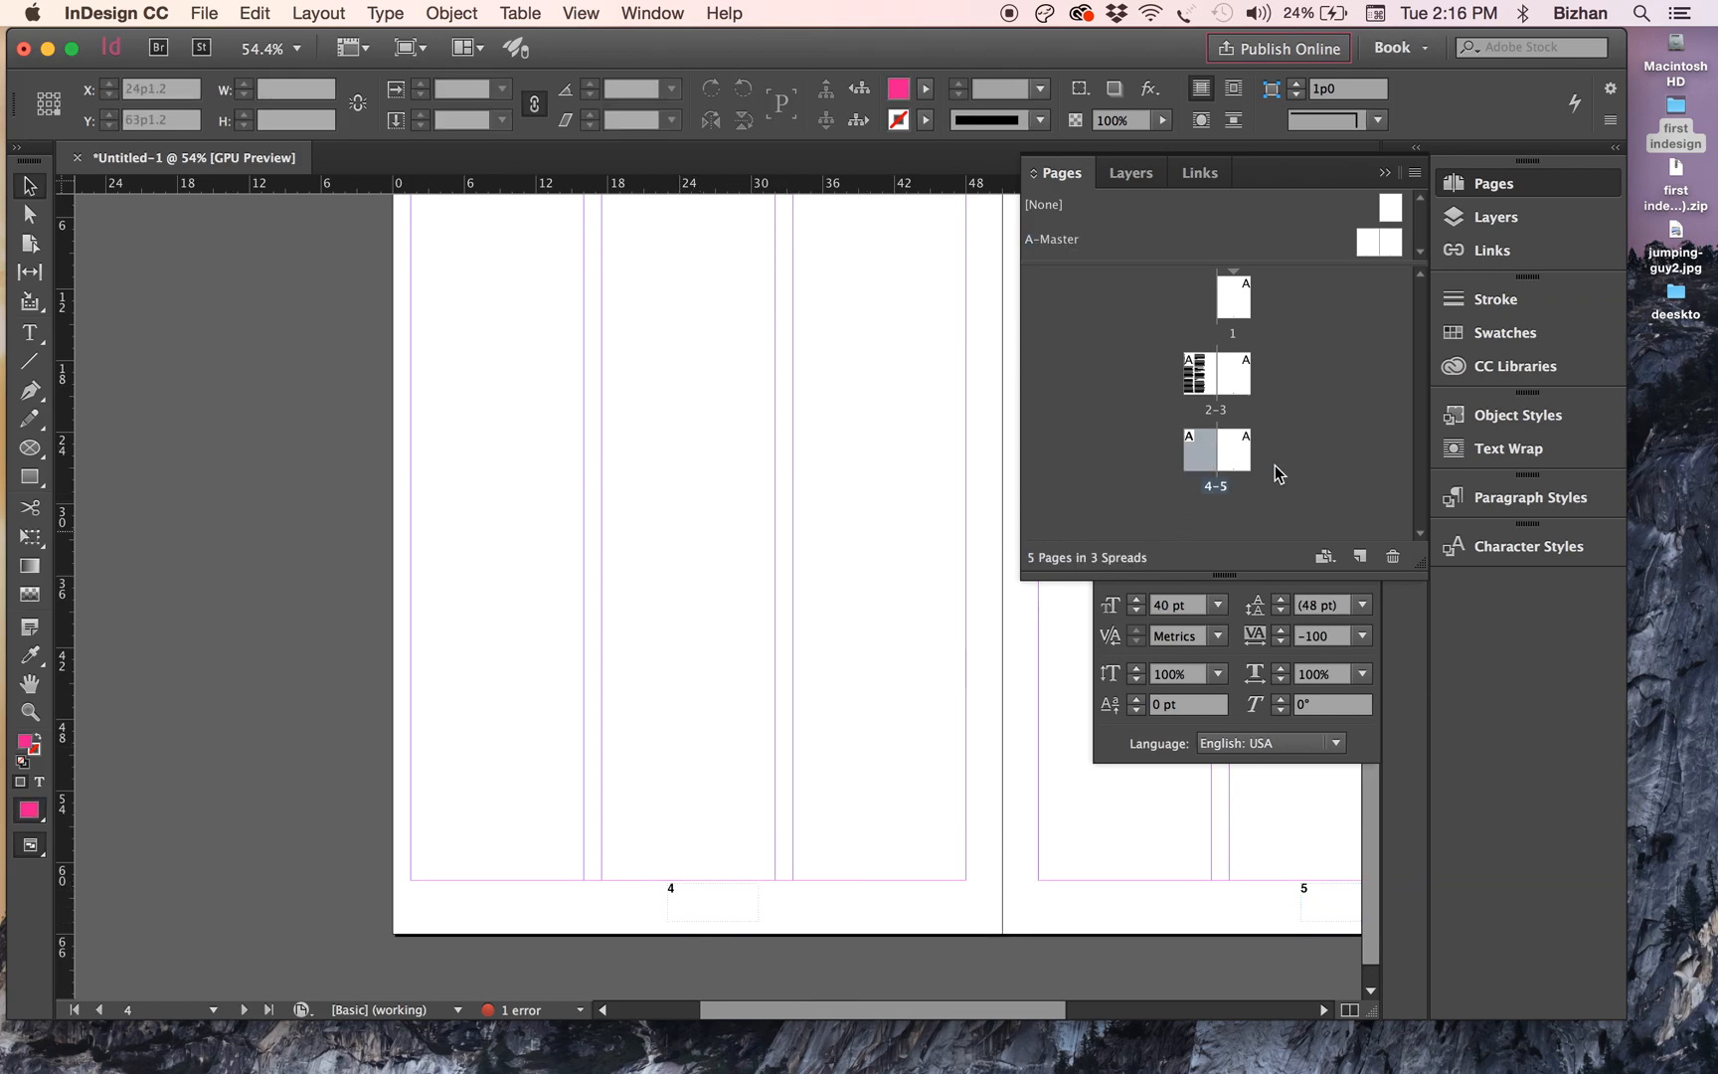
double_click(1197, 392)
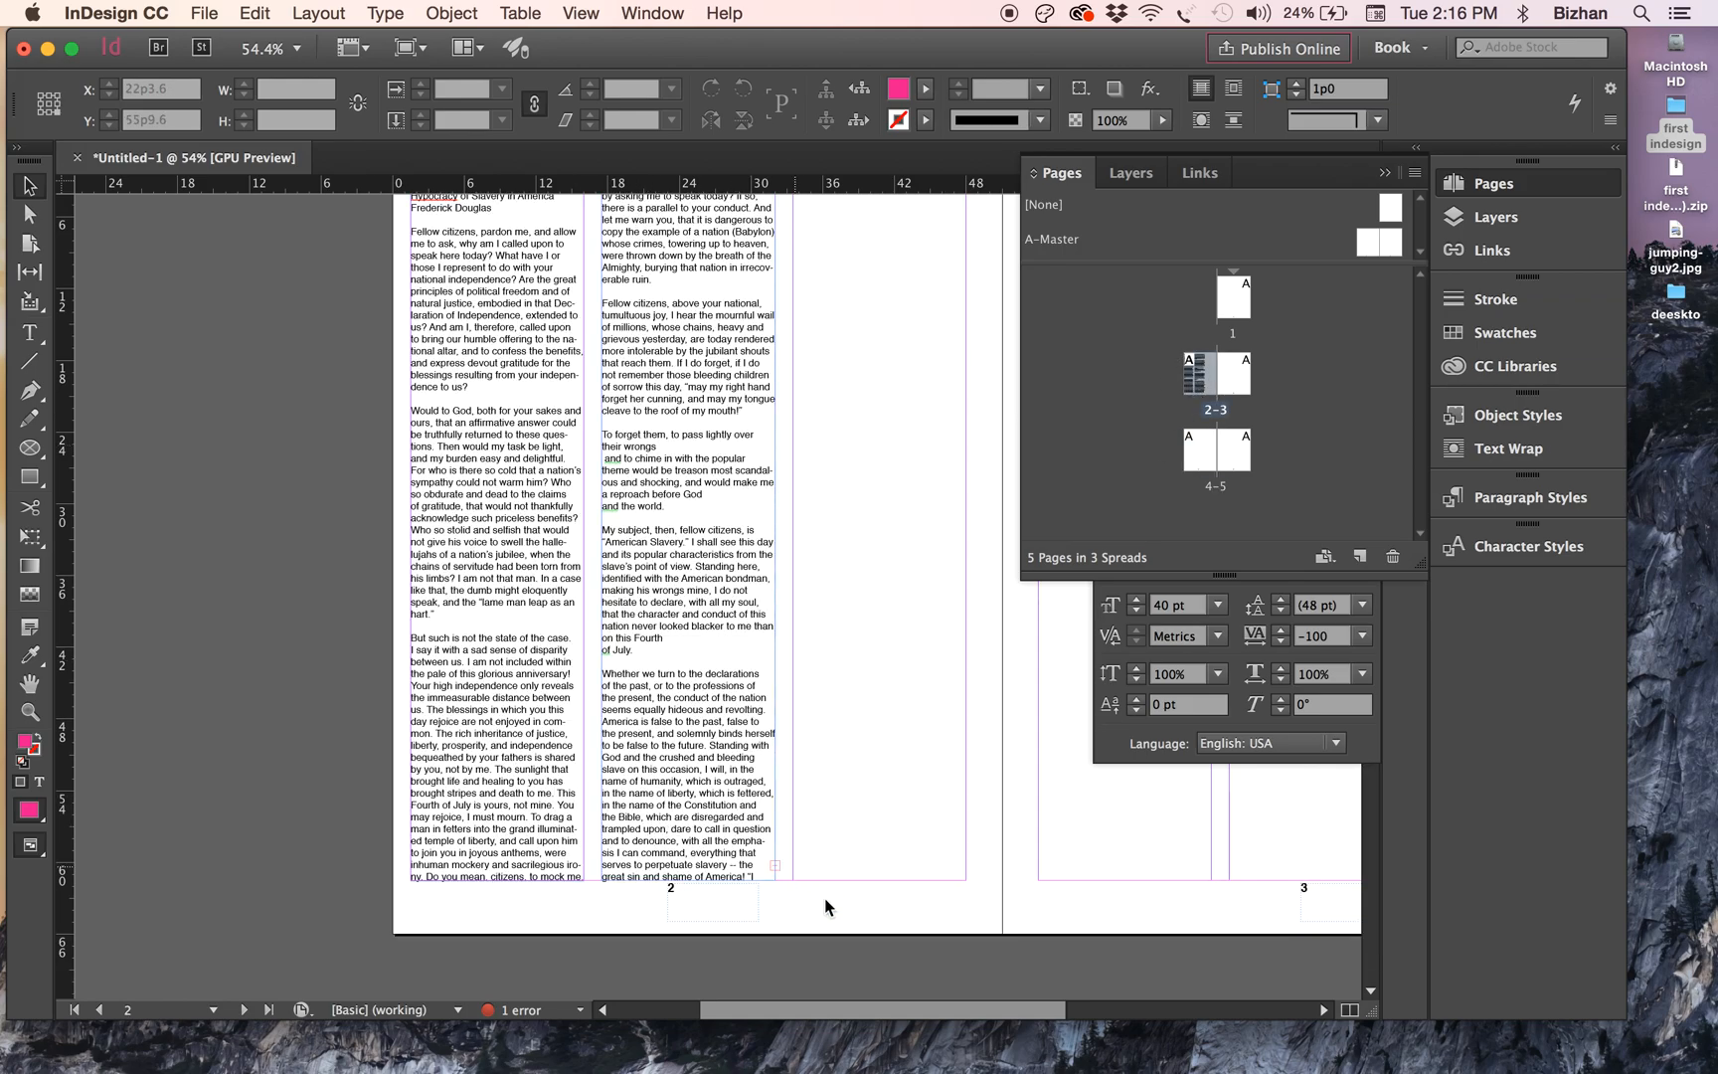
double_click(1206, 464)
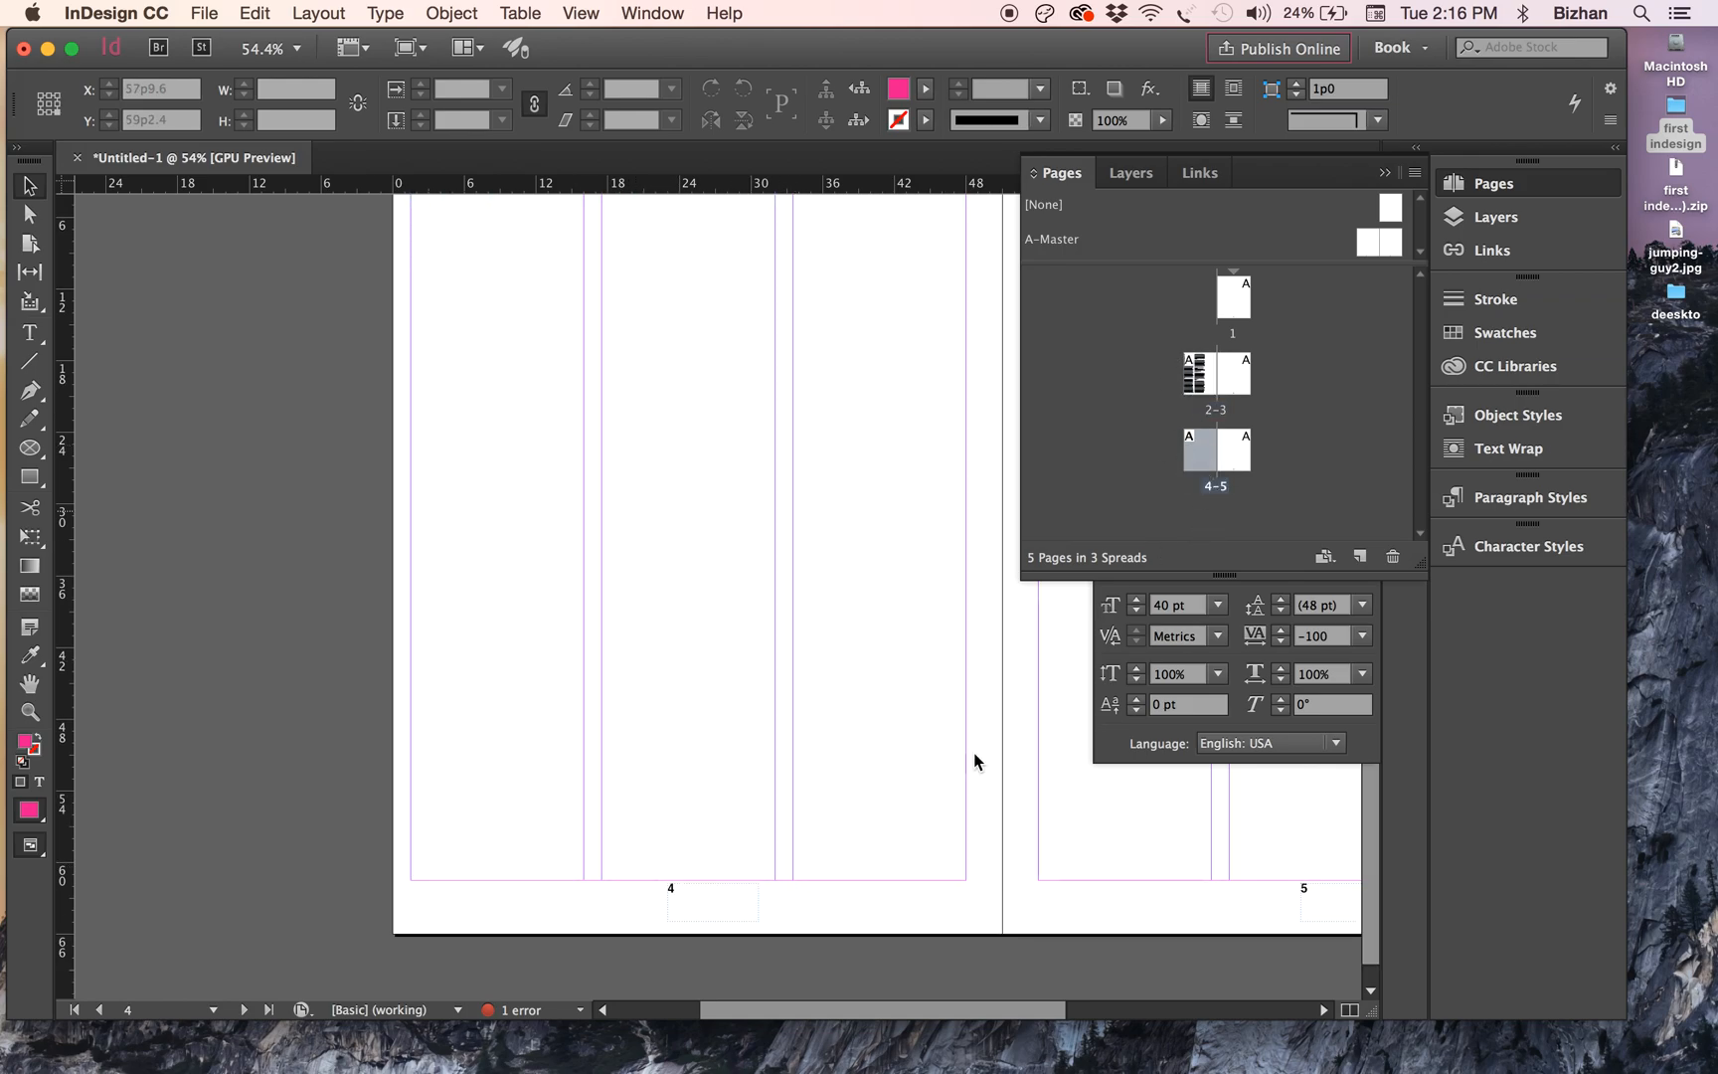
key("super+minus")
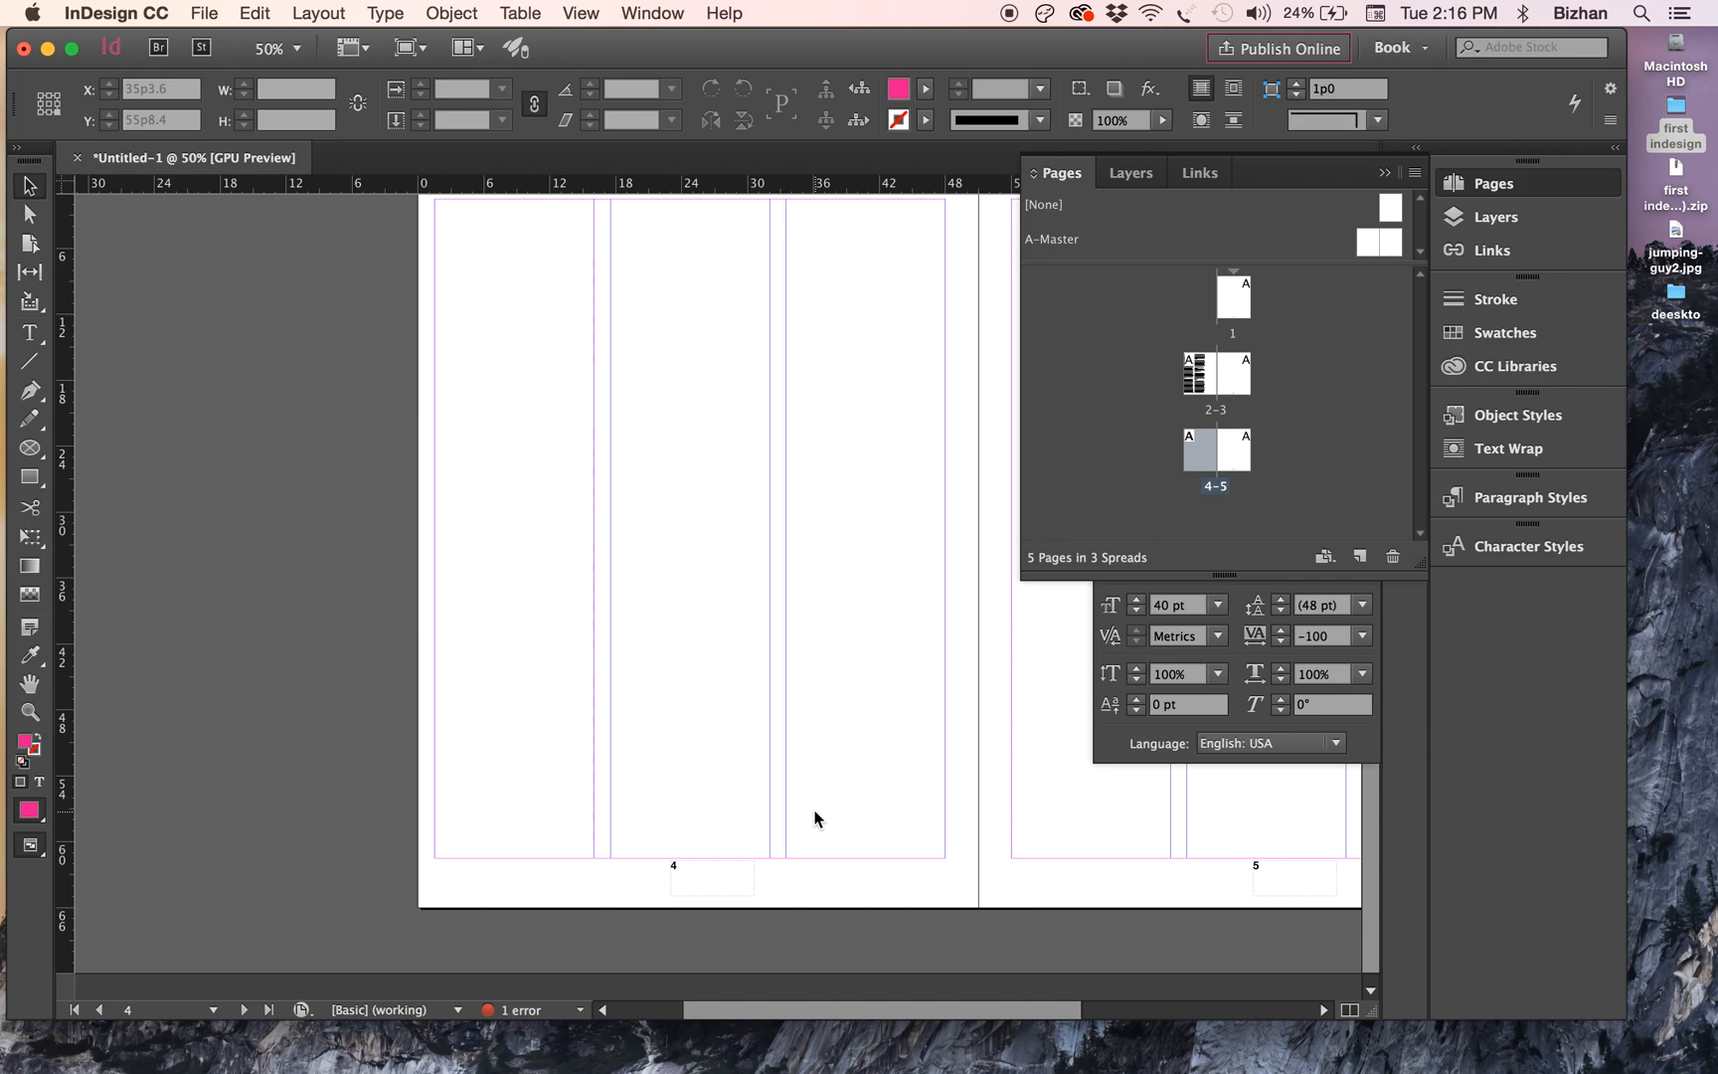
scroll(814, 811, "up", 2)
key("super+minus")
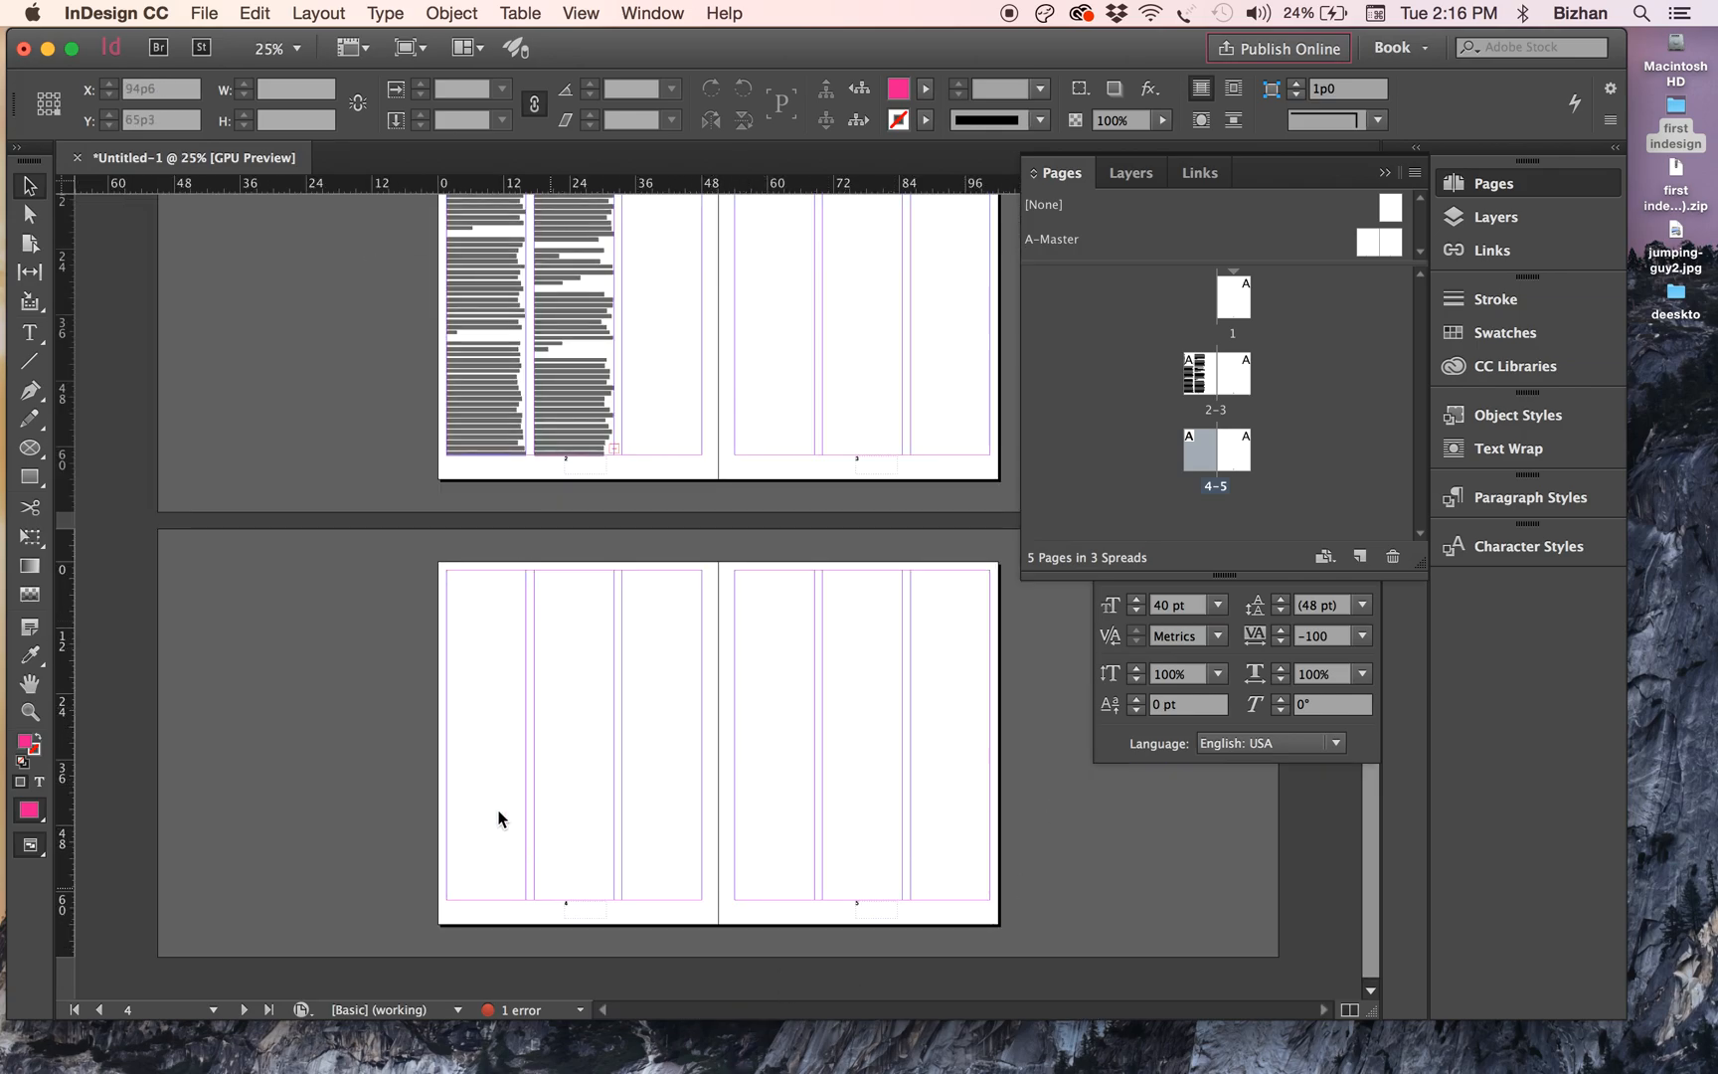
- Open the "first indesign" folder from the desktop and preview its wordindesign JPEG images
double_click(1687, 149)
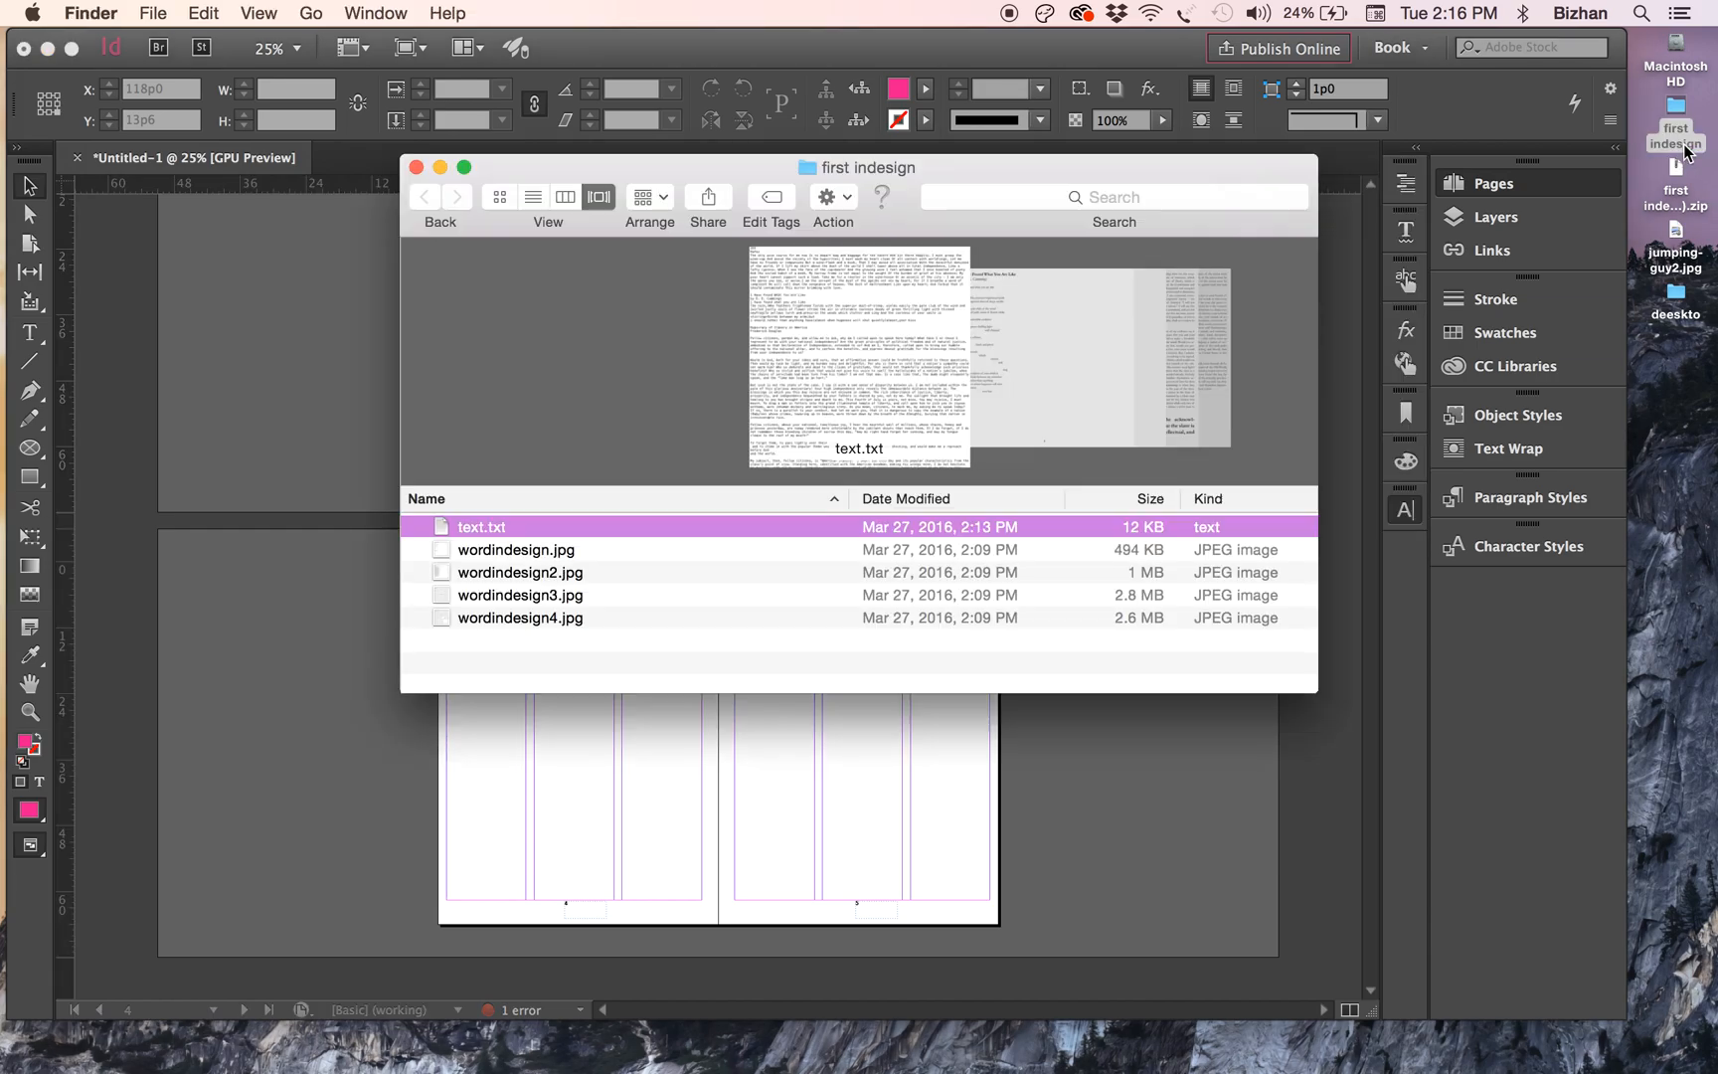
left_click(555, 557)
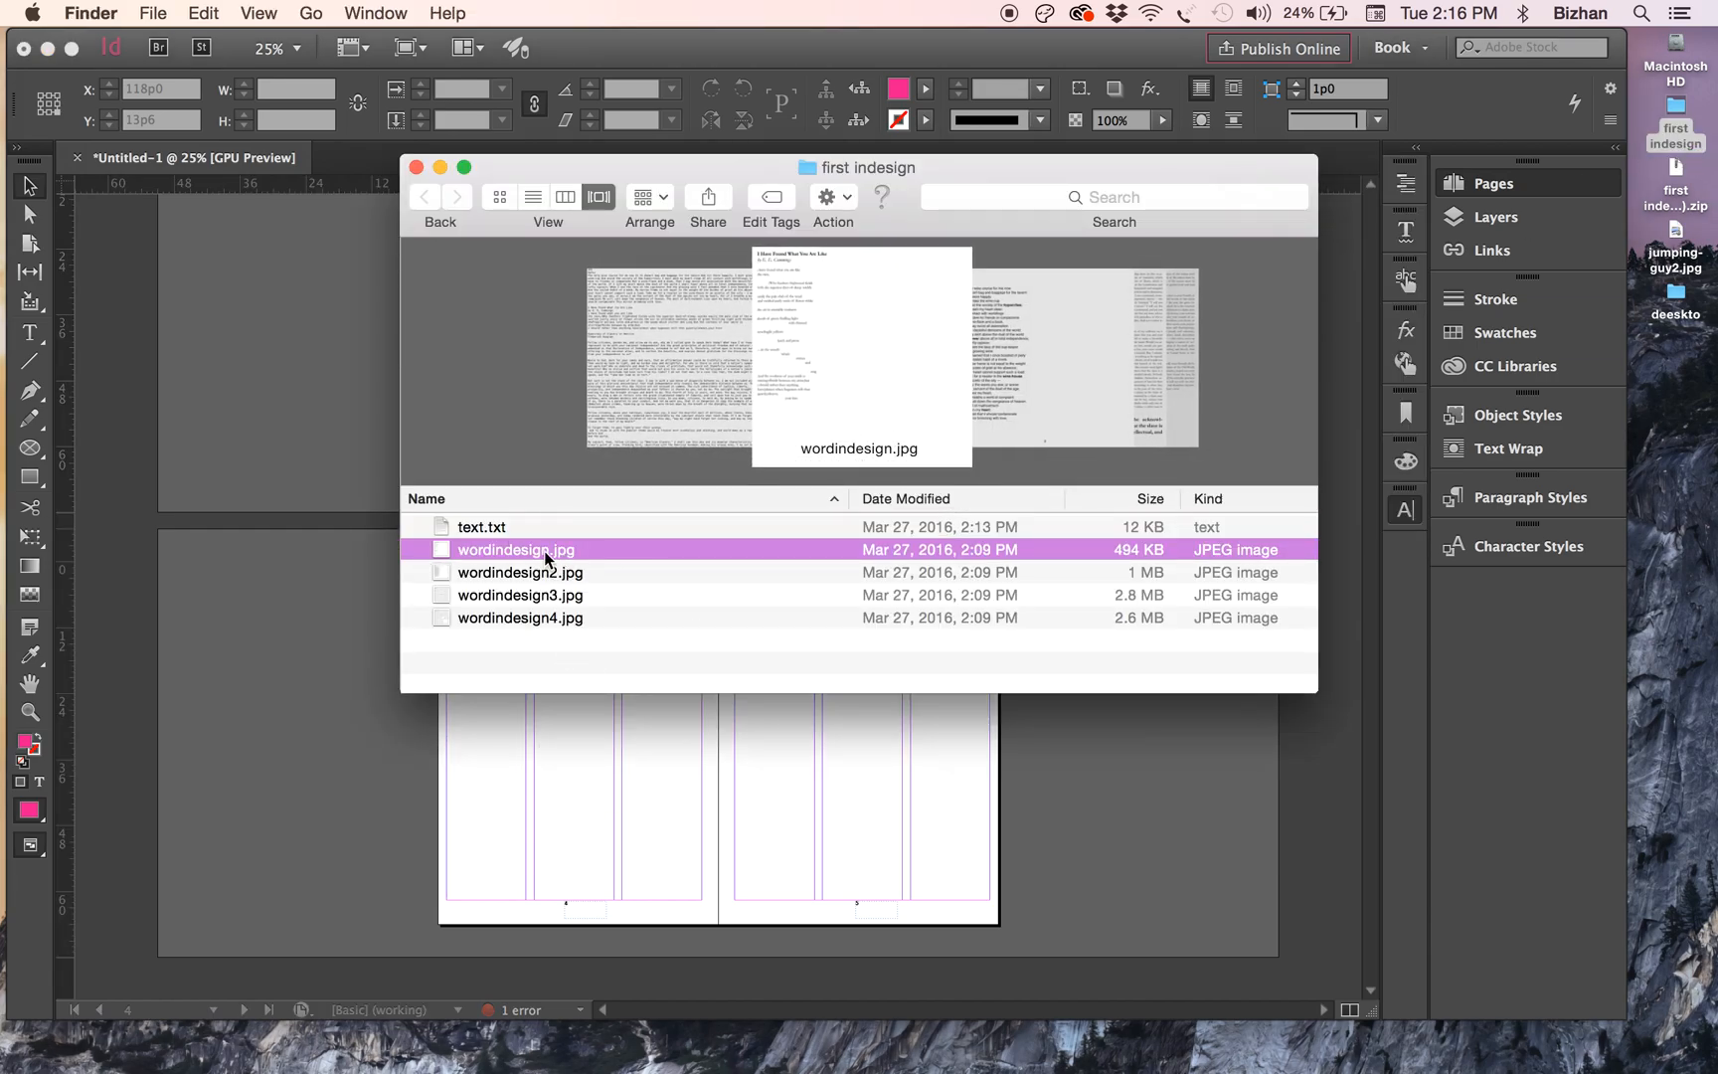
left_click(455, 579)
key("Down")
key("Down")
key("Up")
key("Up")
- Enlarge the folder window and its preview area, and review the layouts in wordindesign.jpg through wordindesign4.jpg
left_click_drag(1316, 693, 1541, 854)
left_click_drag(1038, 487, 1039, 676)
left_click(531, 742)
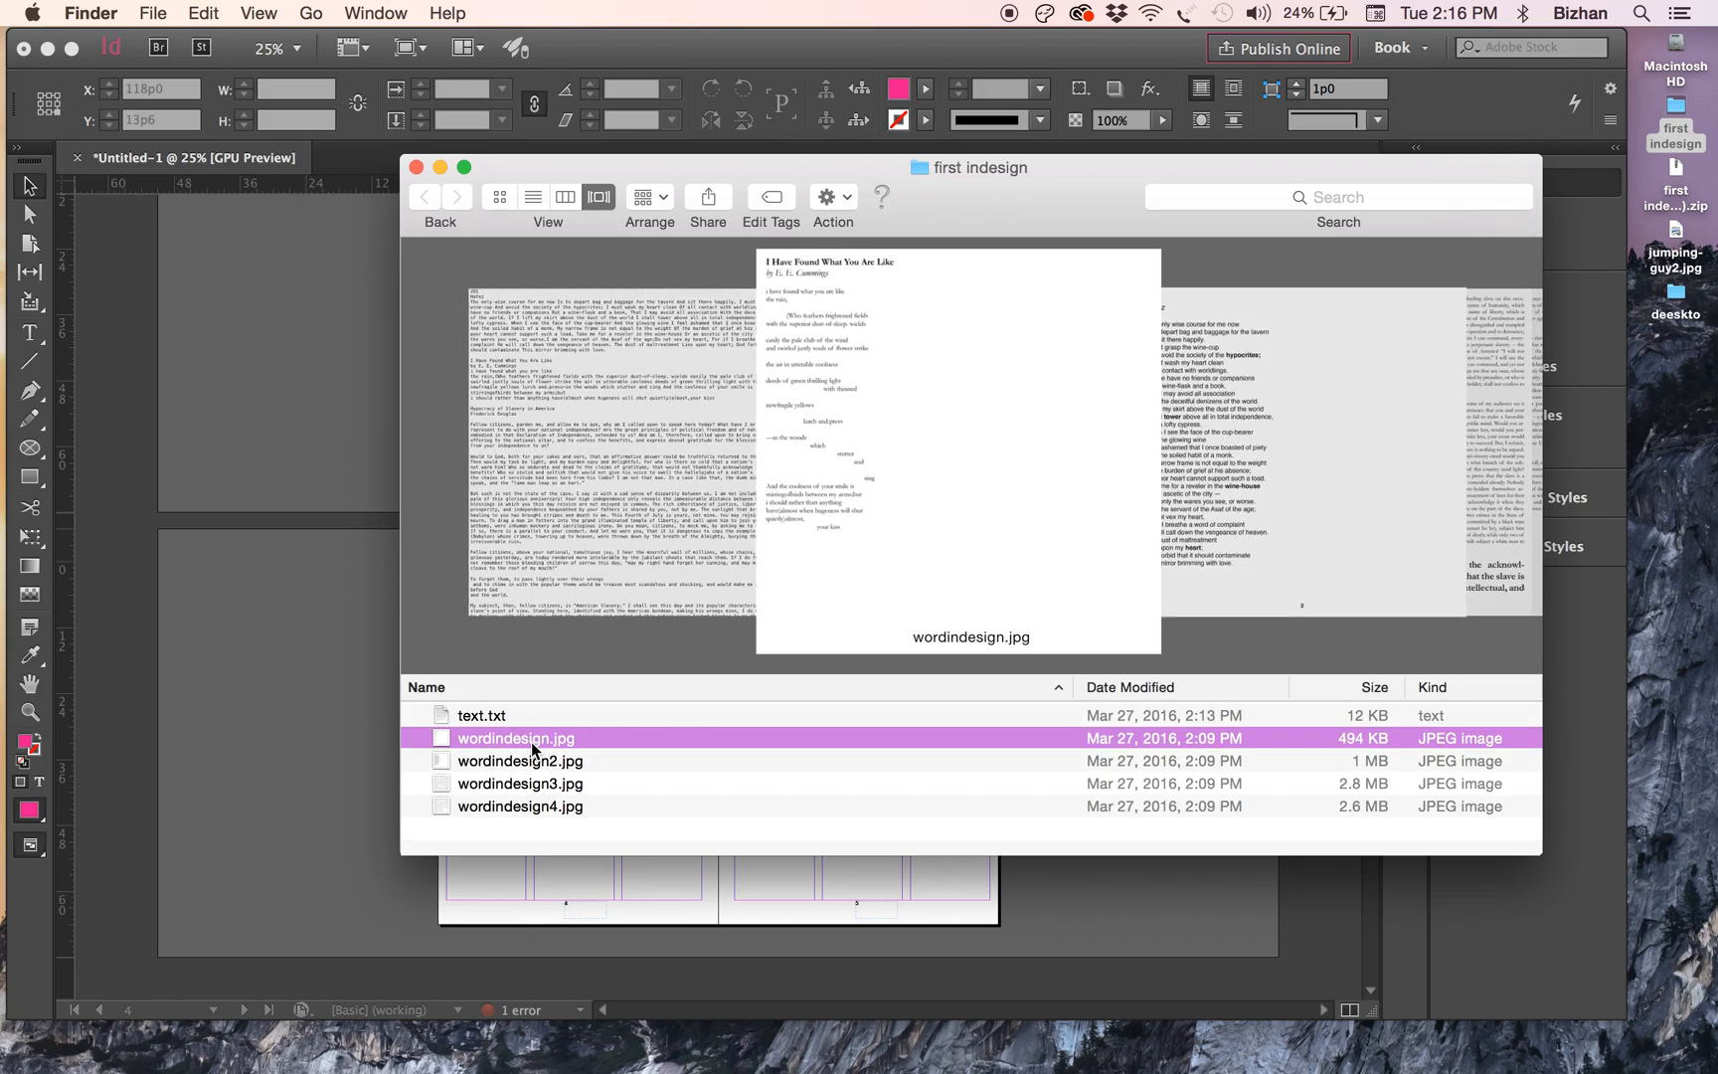
key("Down")
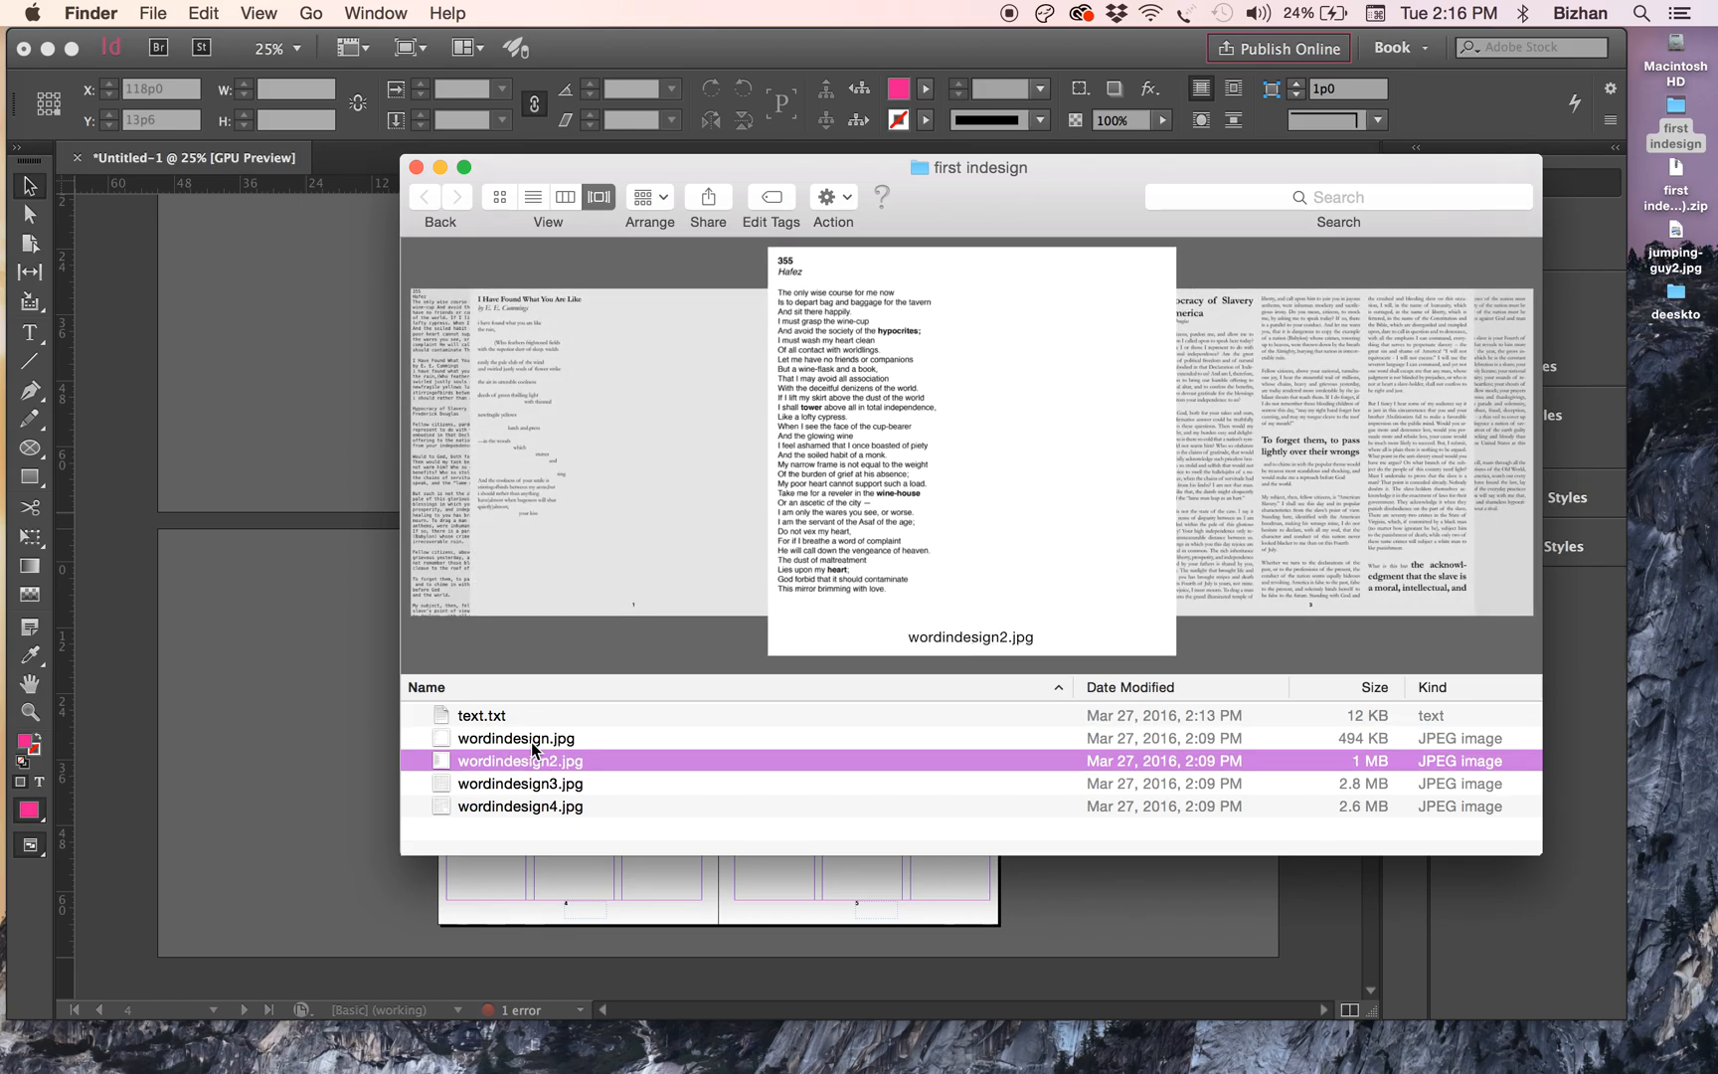
key("Down")
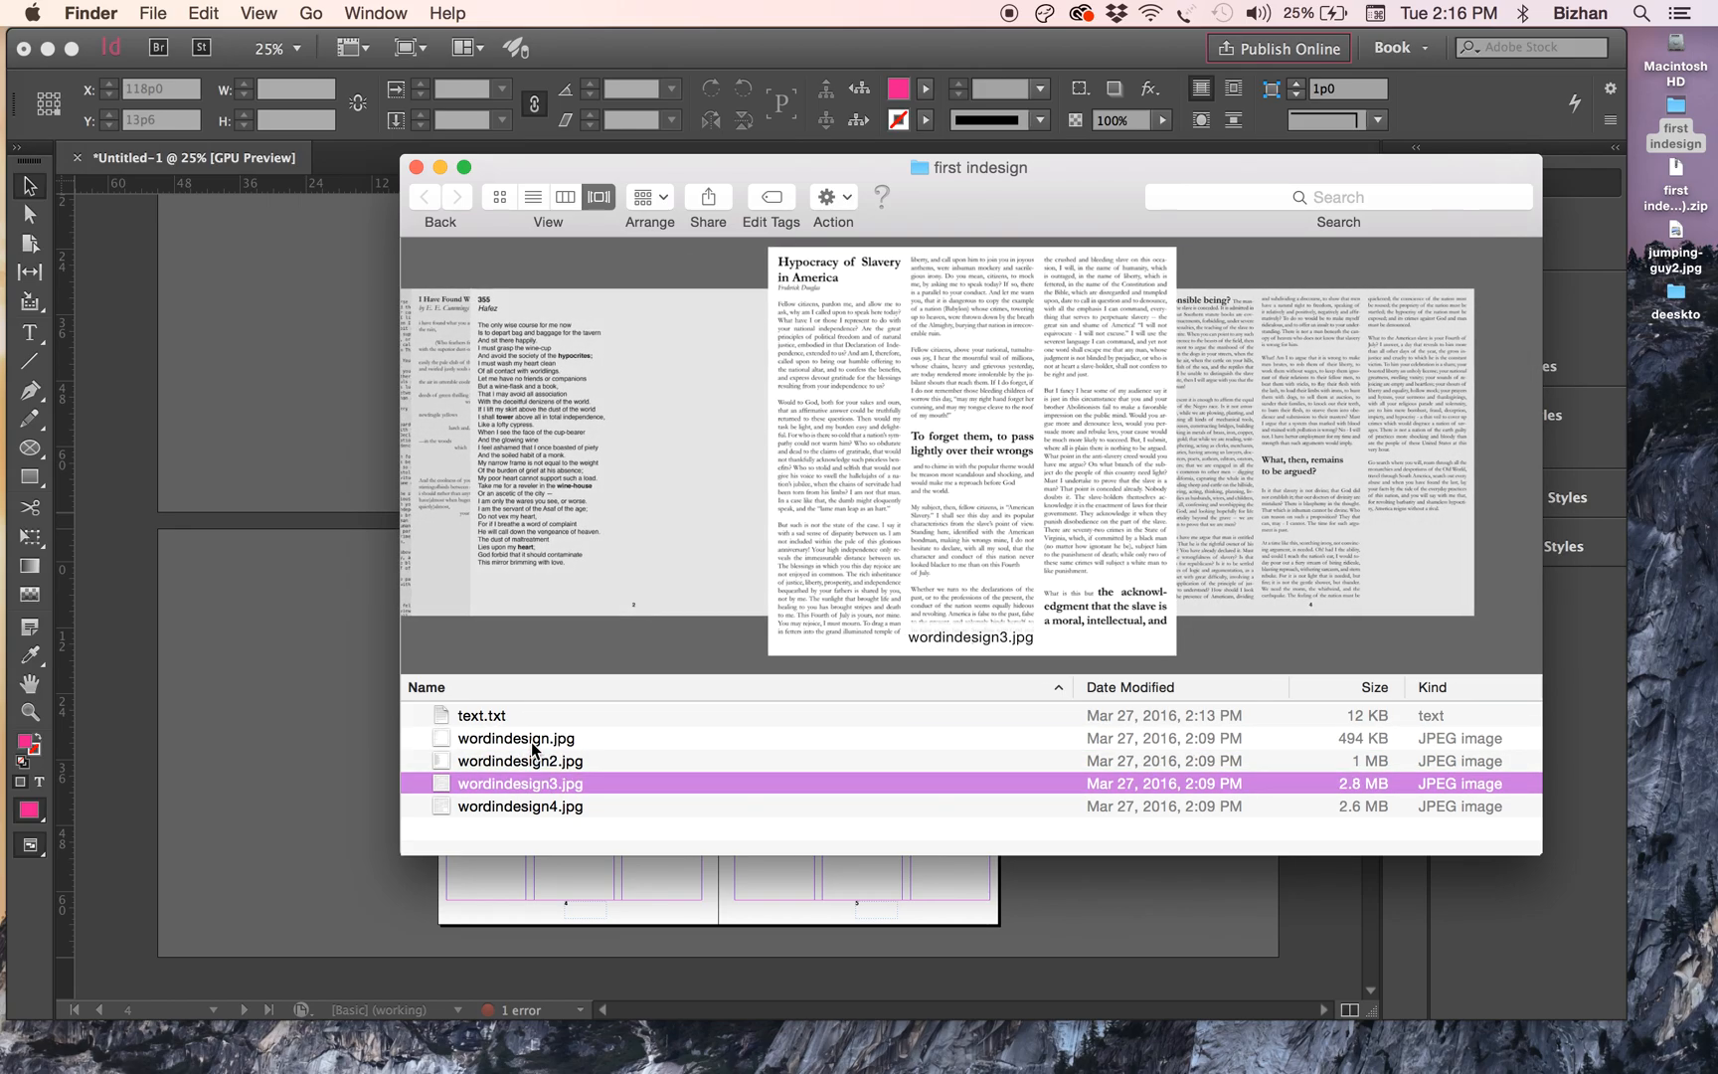
key("Down")
key("Up")
key("Up")
key("Up")
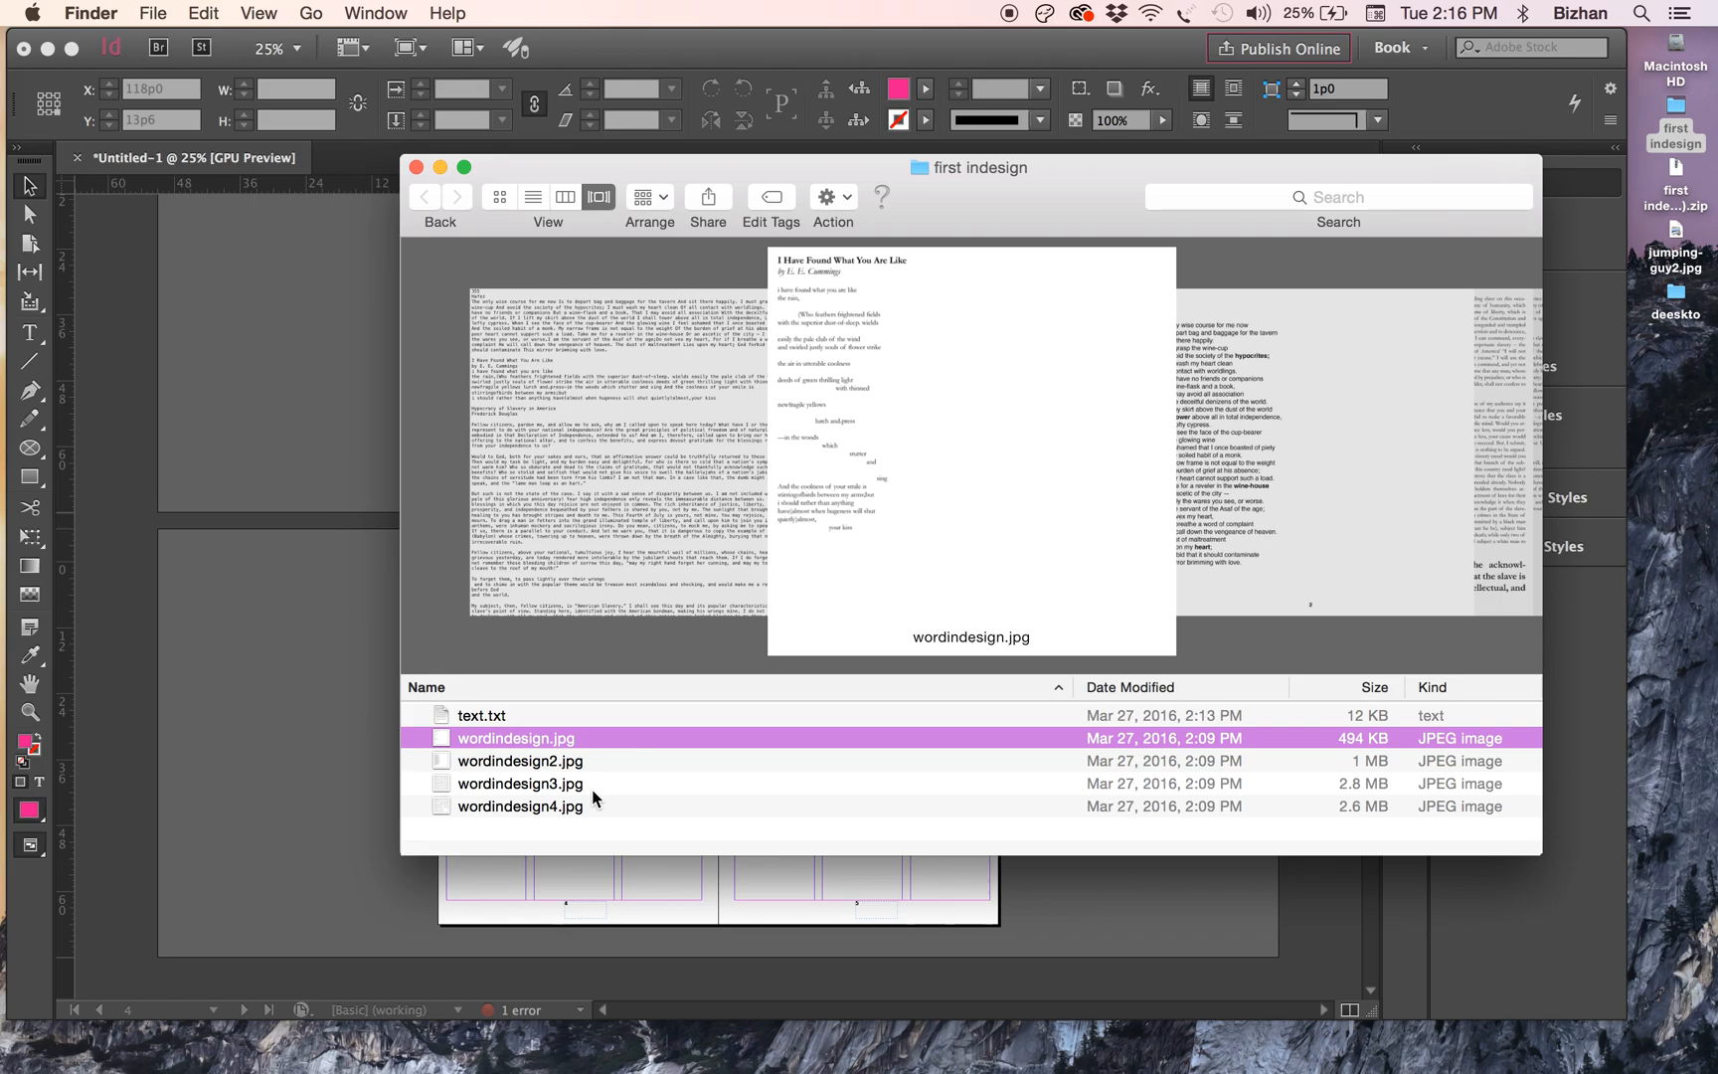
- Open wordindesign.jpg from the folder in Photoshop
left_click_drag(550, 739, 951, 1062)
left_click_drag(773, 1070, 961, 1052)
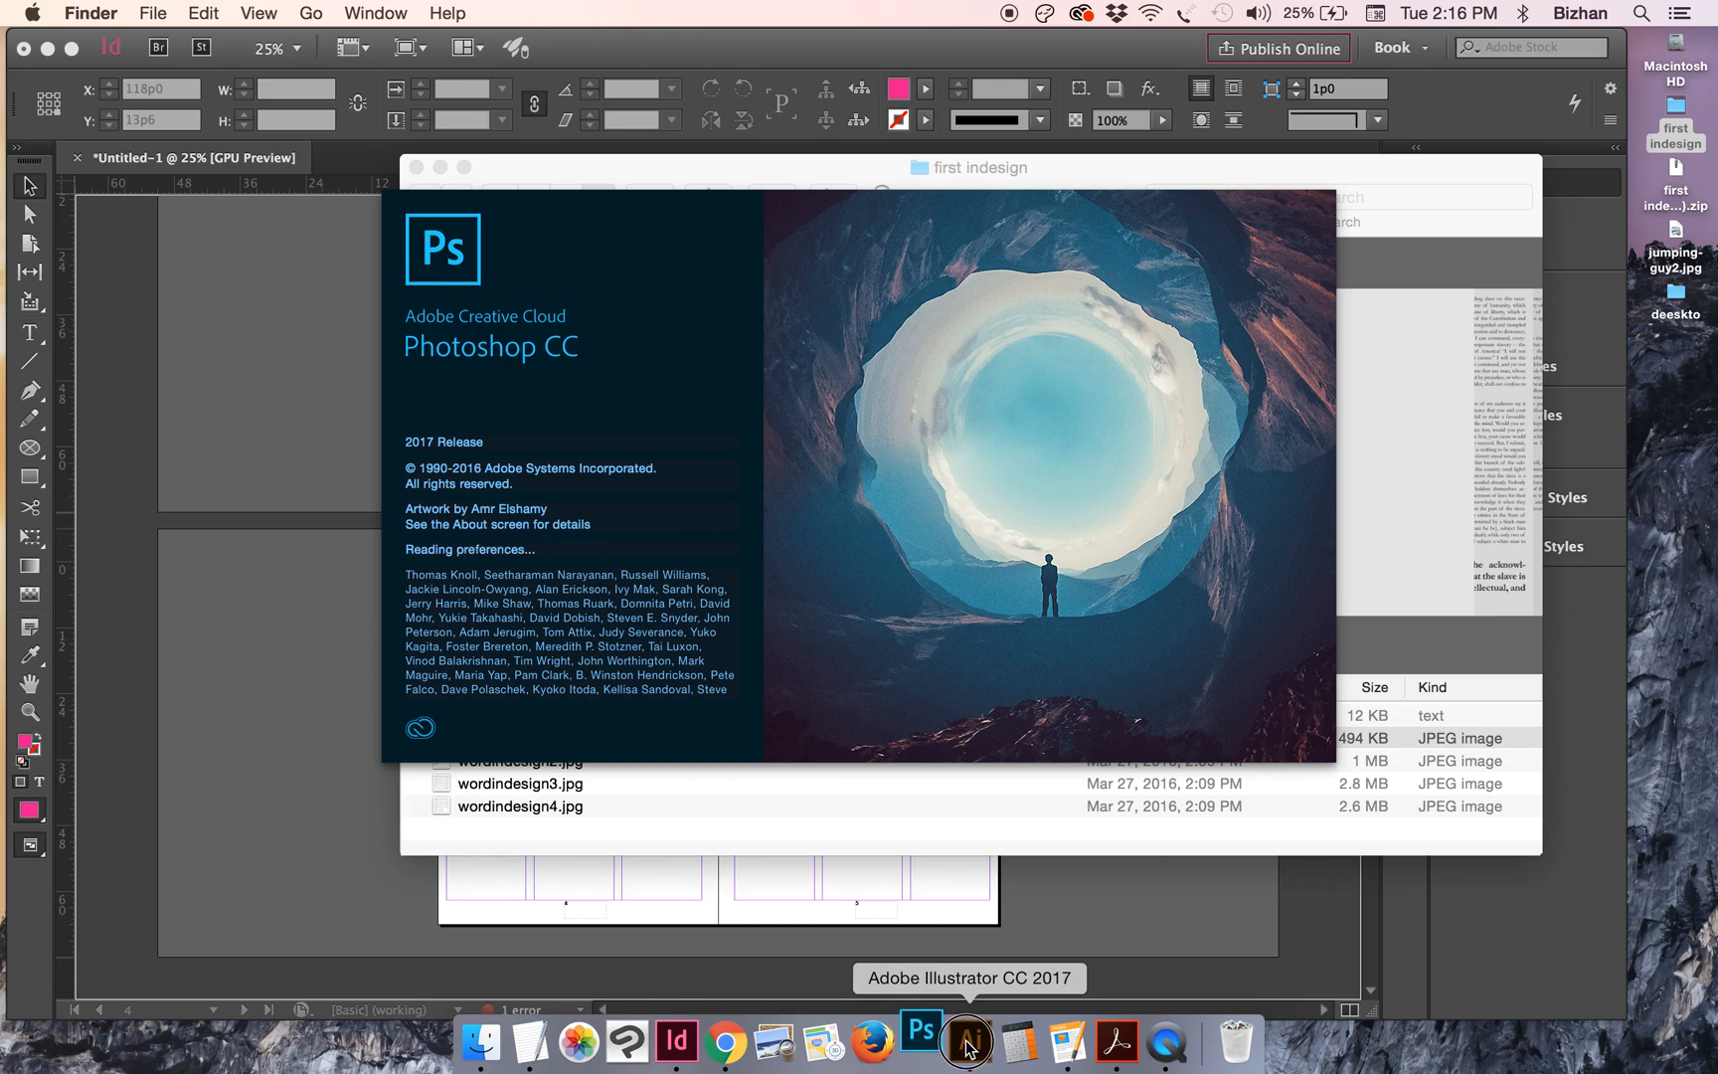
right_click(966, 1046)
left_click(994, 967)
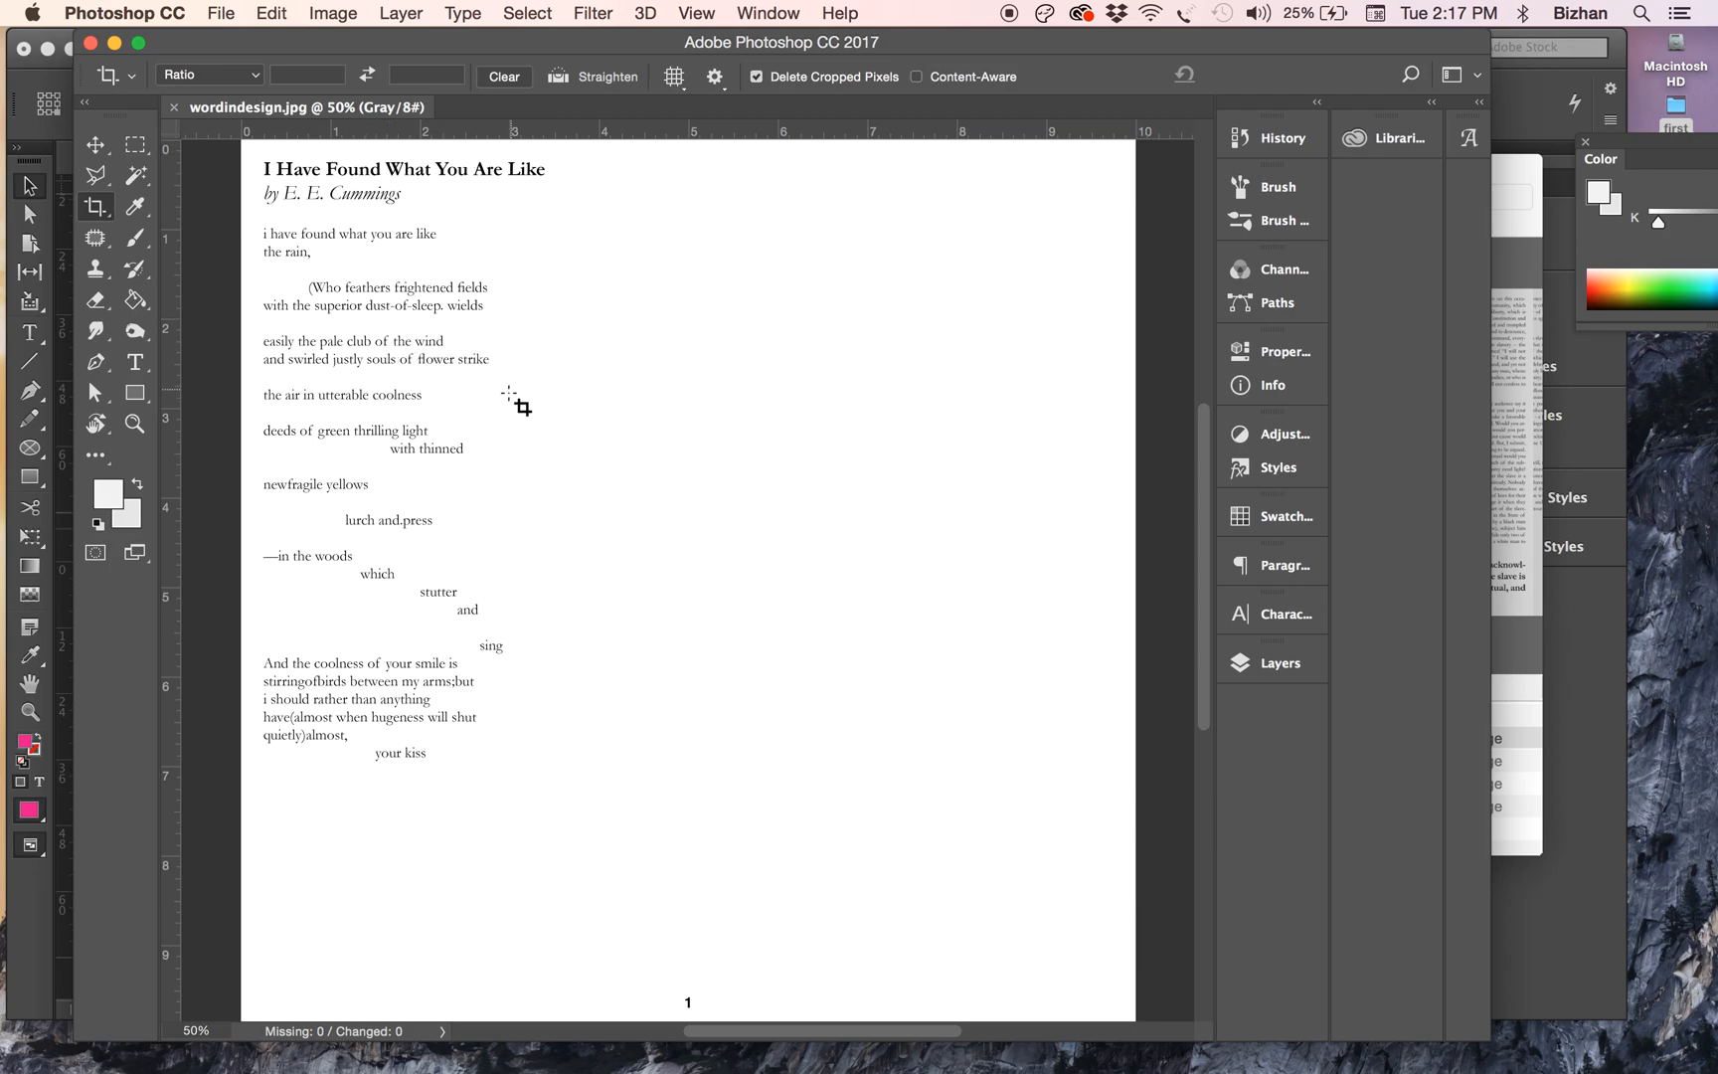
- Check the dimensions and resolution of wordindesign.jpg in Image Size and close the dialog without changes
left_click(335, 12)
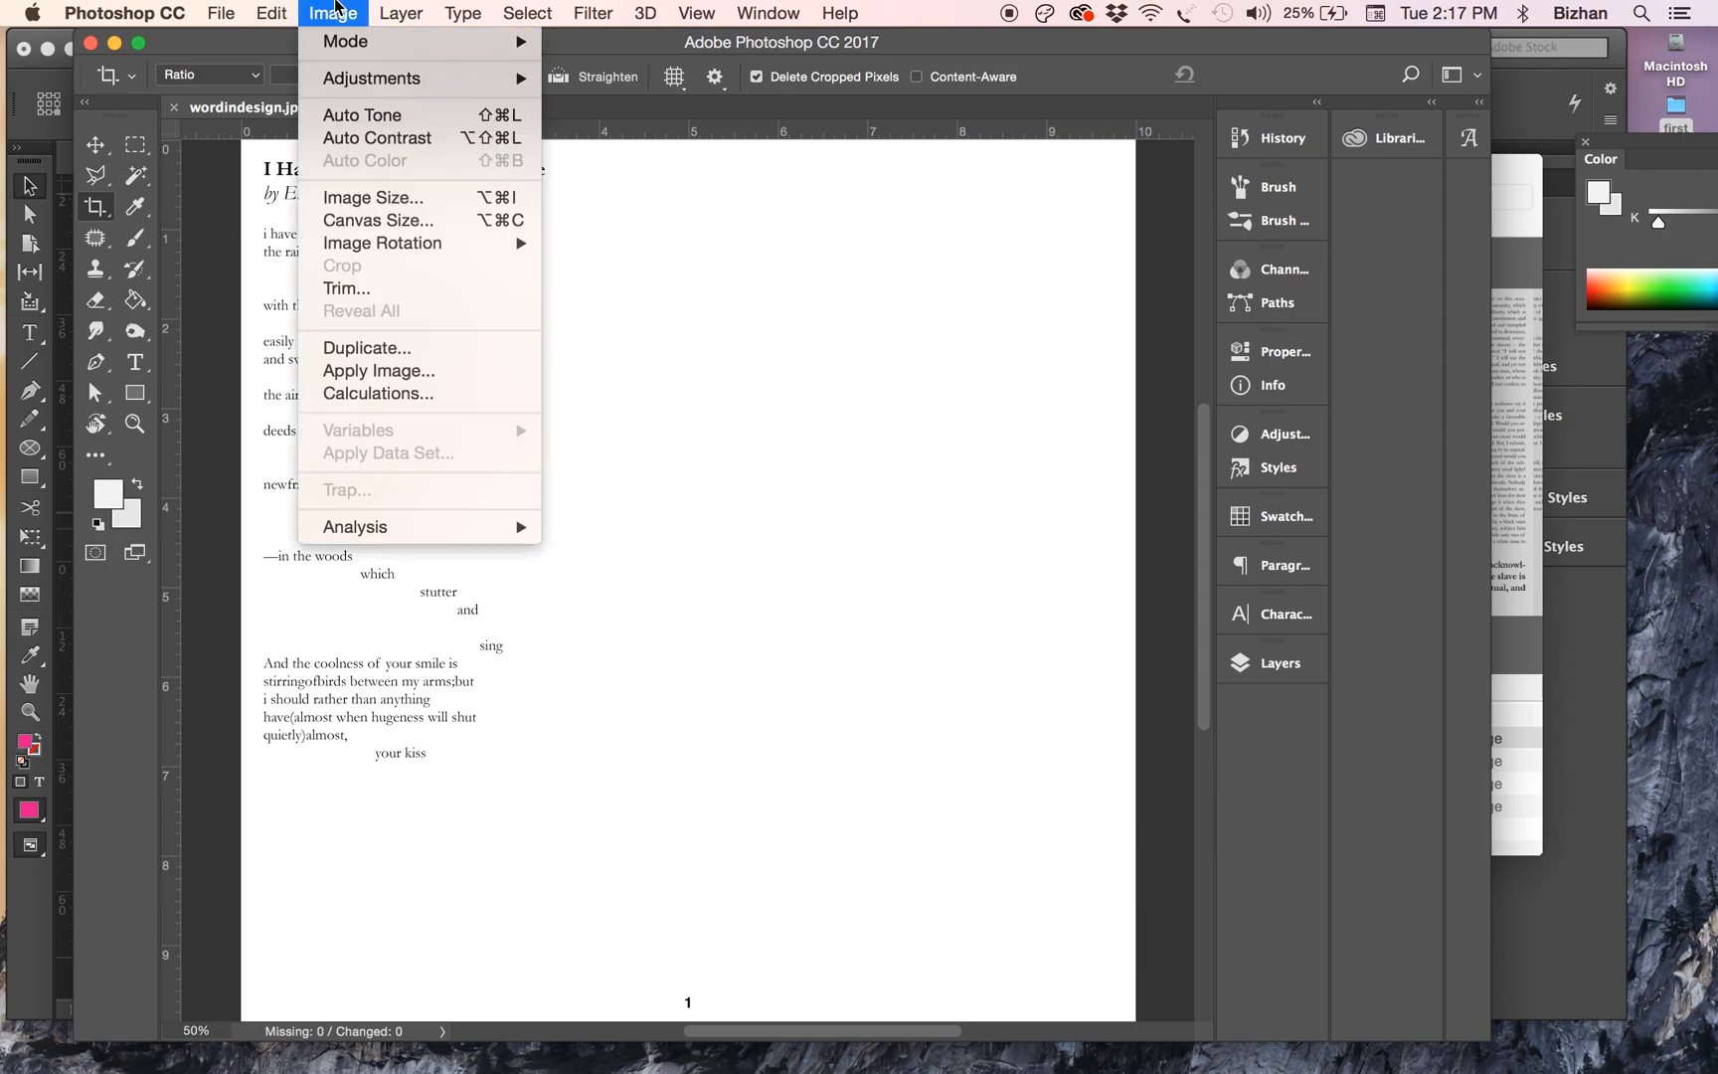
left_click(314, 8)
left_click(312, 5)
left_click(320, 198)
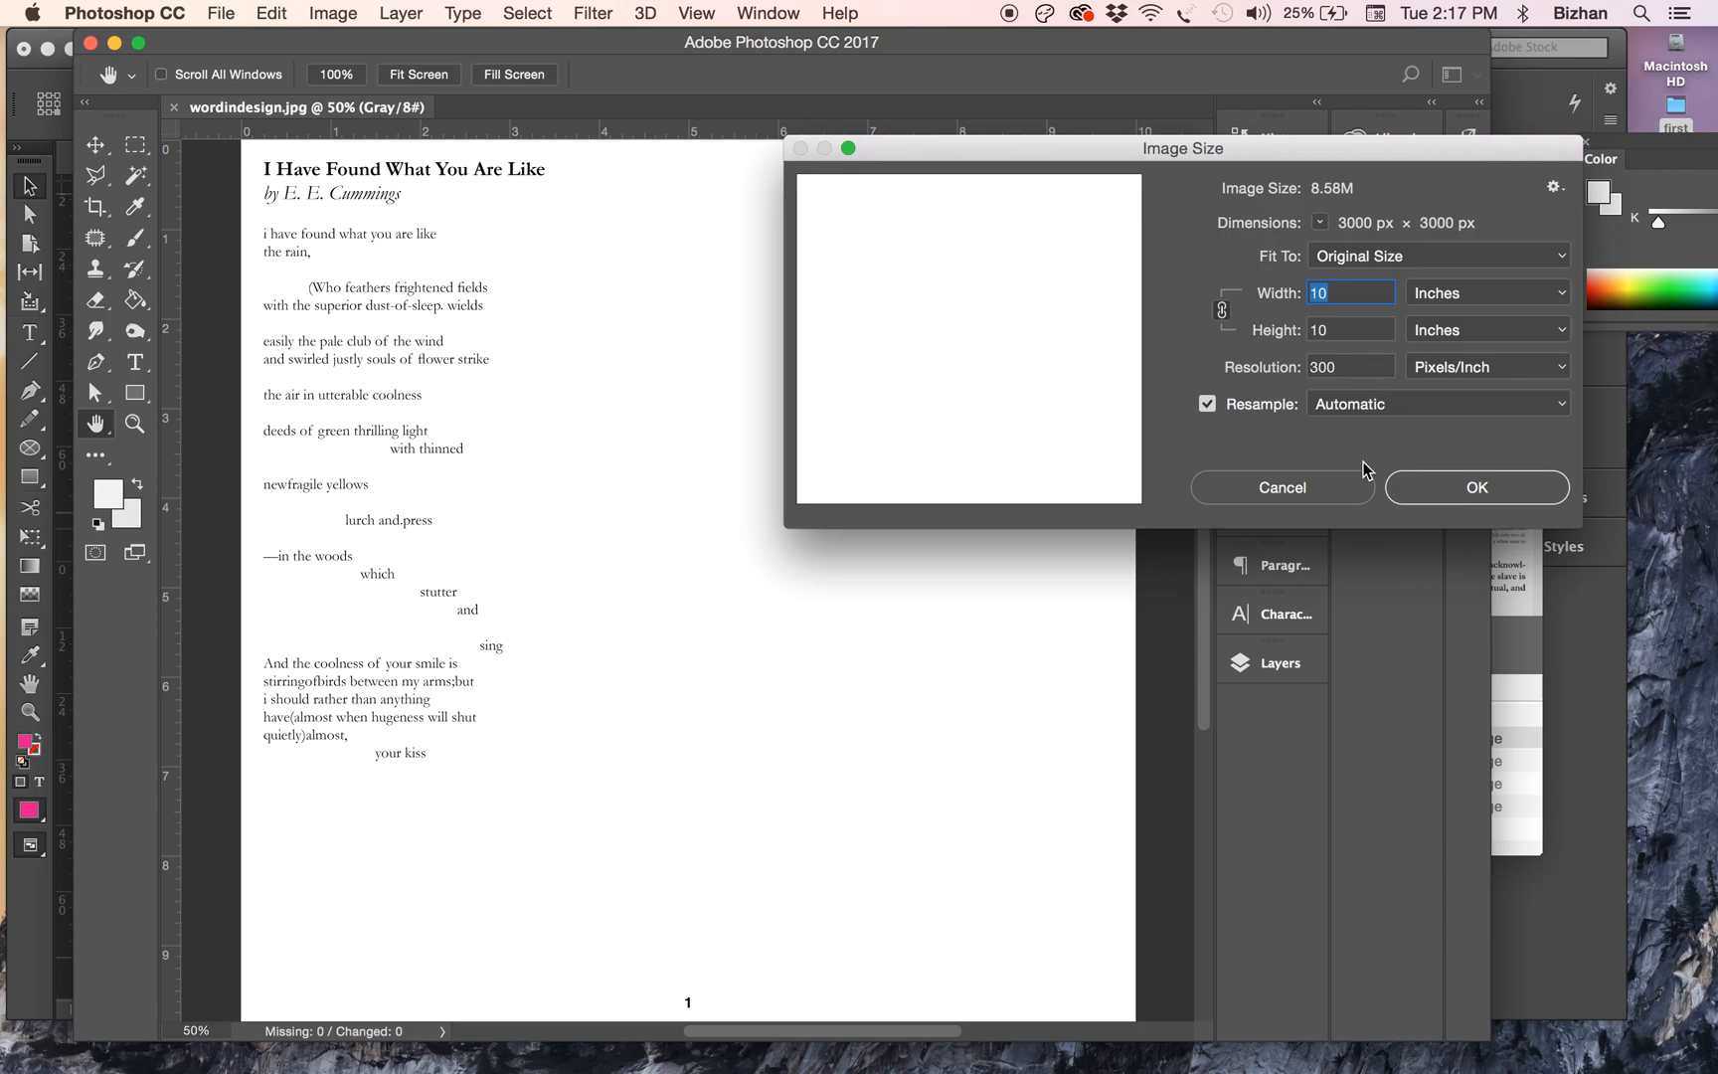
left_click(1312, 502)
key("c")
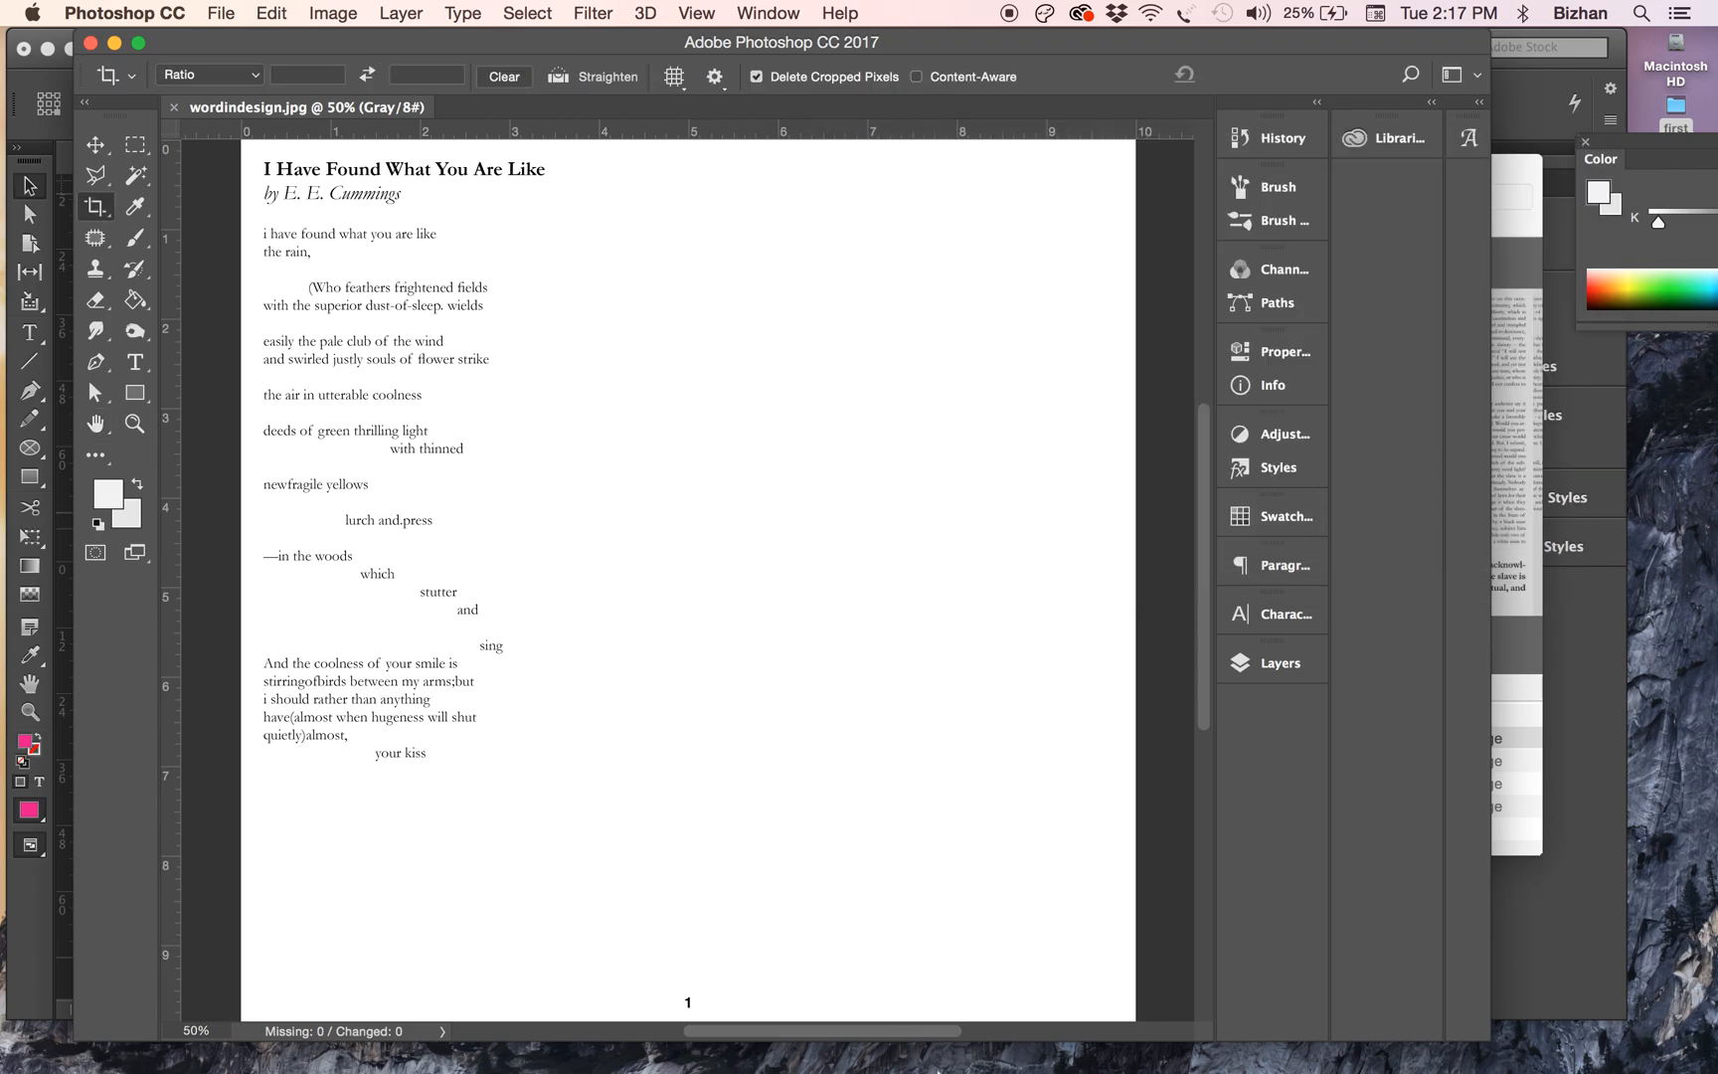
- Switch to InDesign and check the document's page size in Document Setup
left_click(677, 1057)
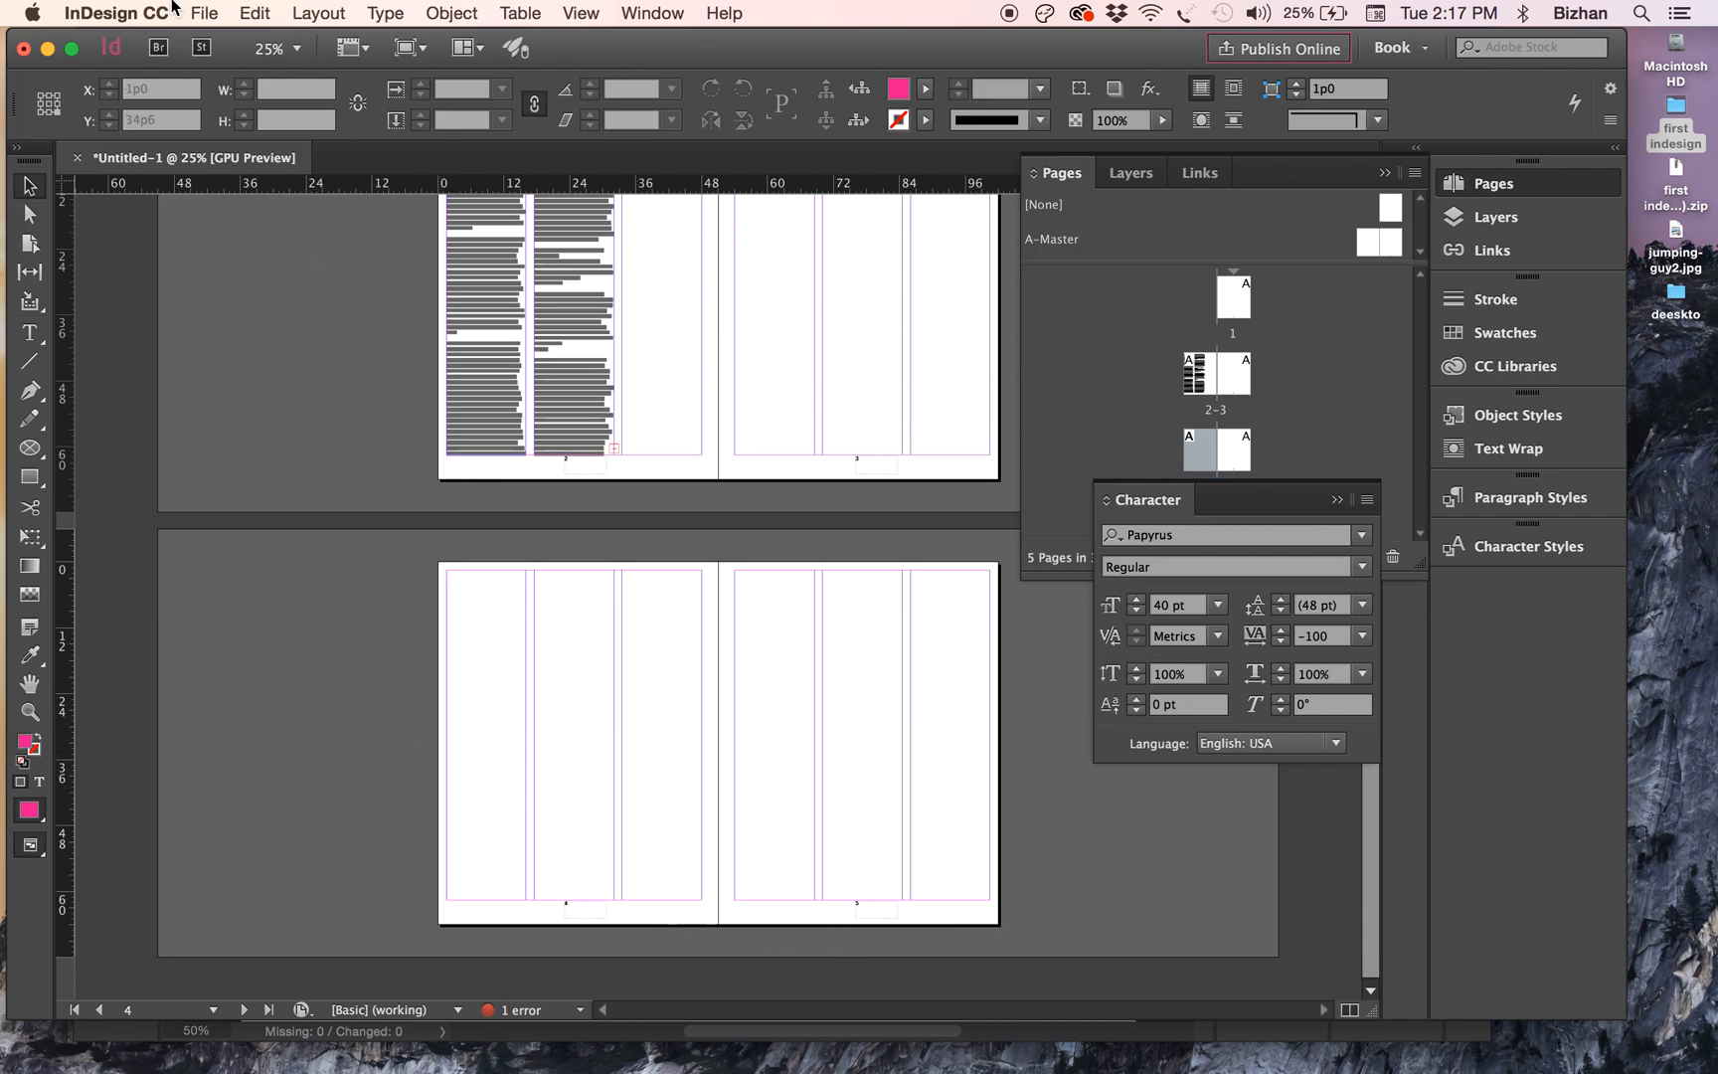
left_click(207, 12)
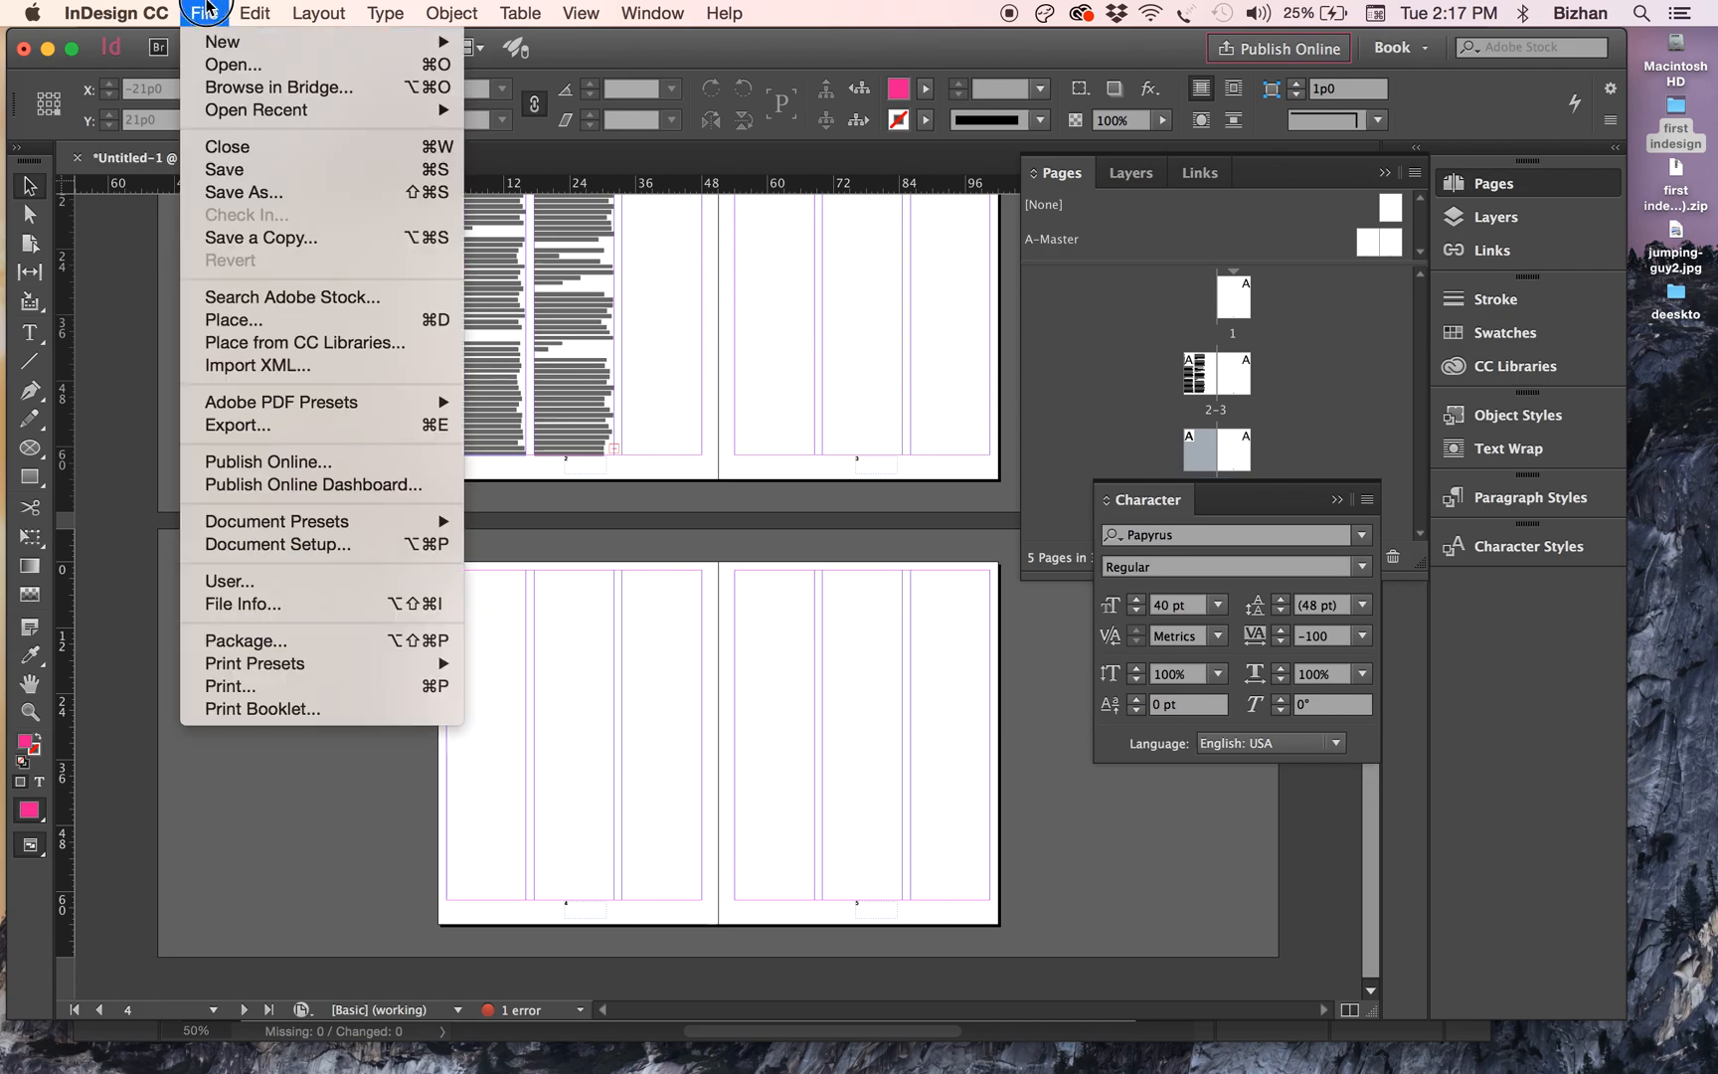
left_click(249, 544)
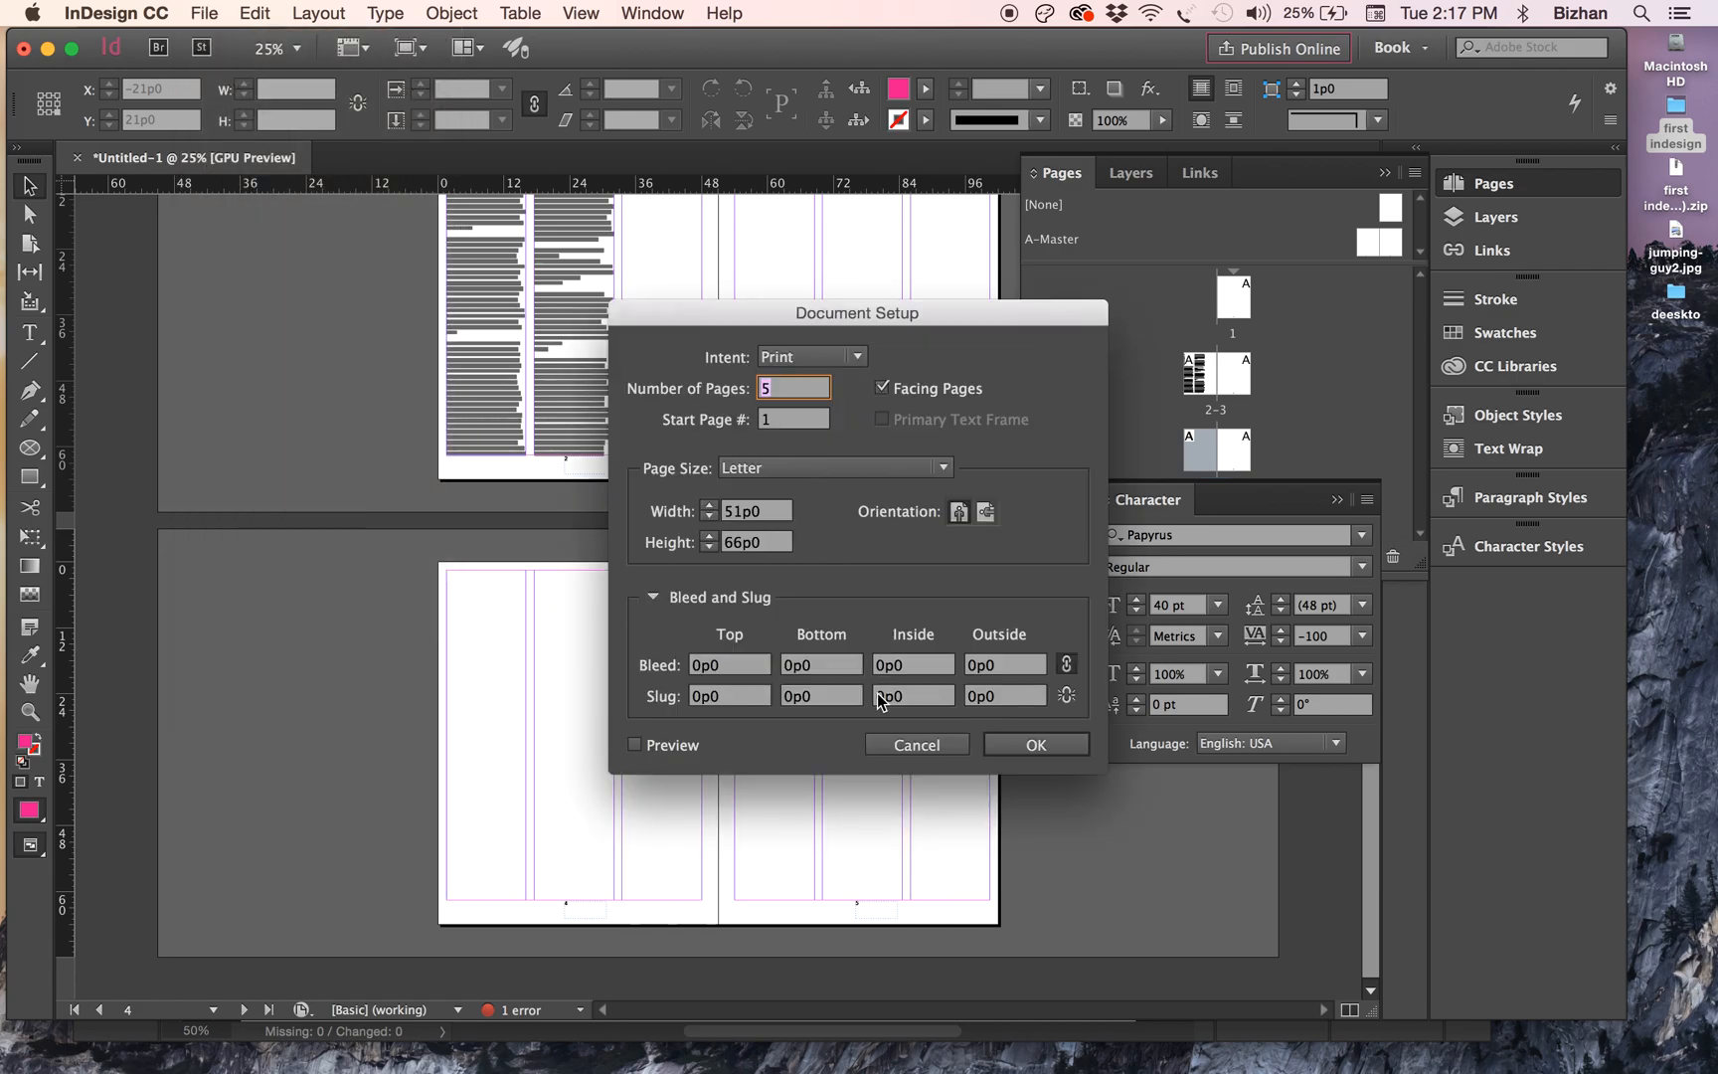
left_click(897, 746)
- Set the document's page size to 60p0 wide by 60p0 high
left_click(207, 12)
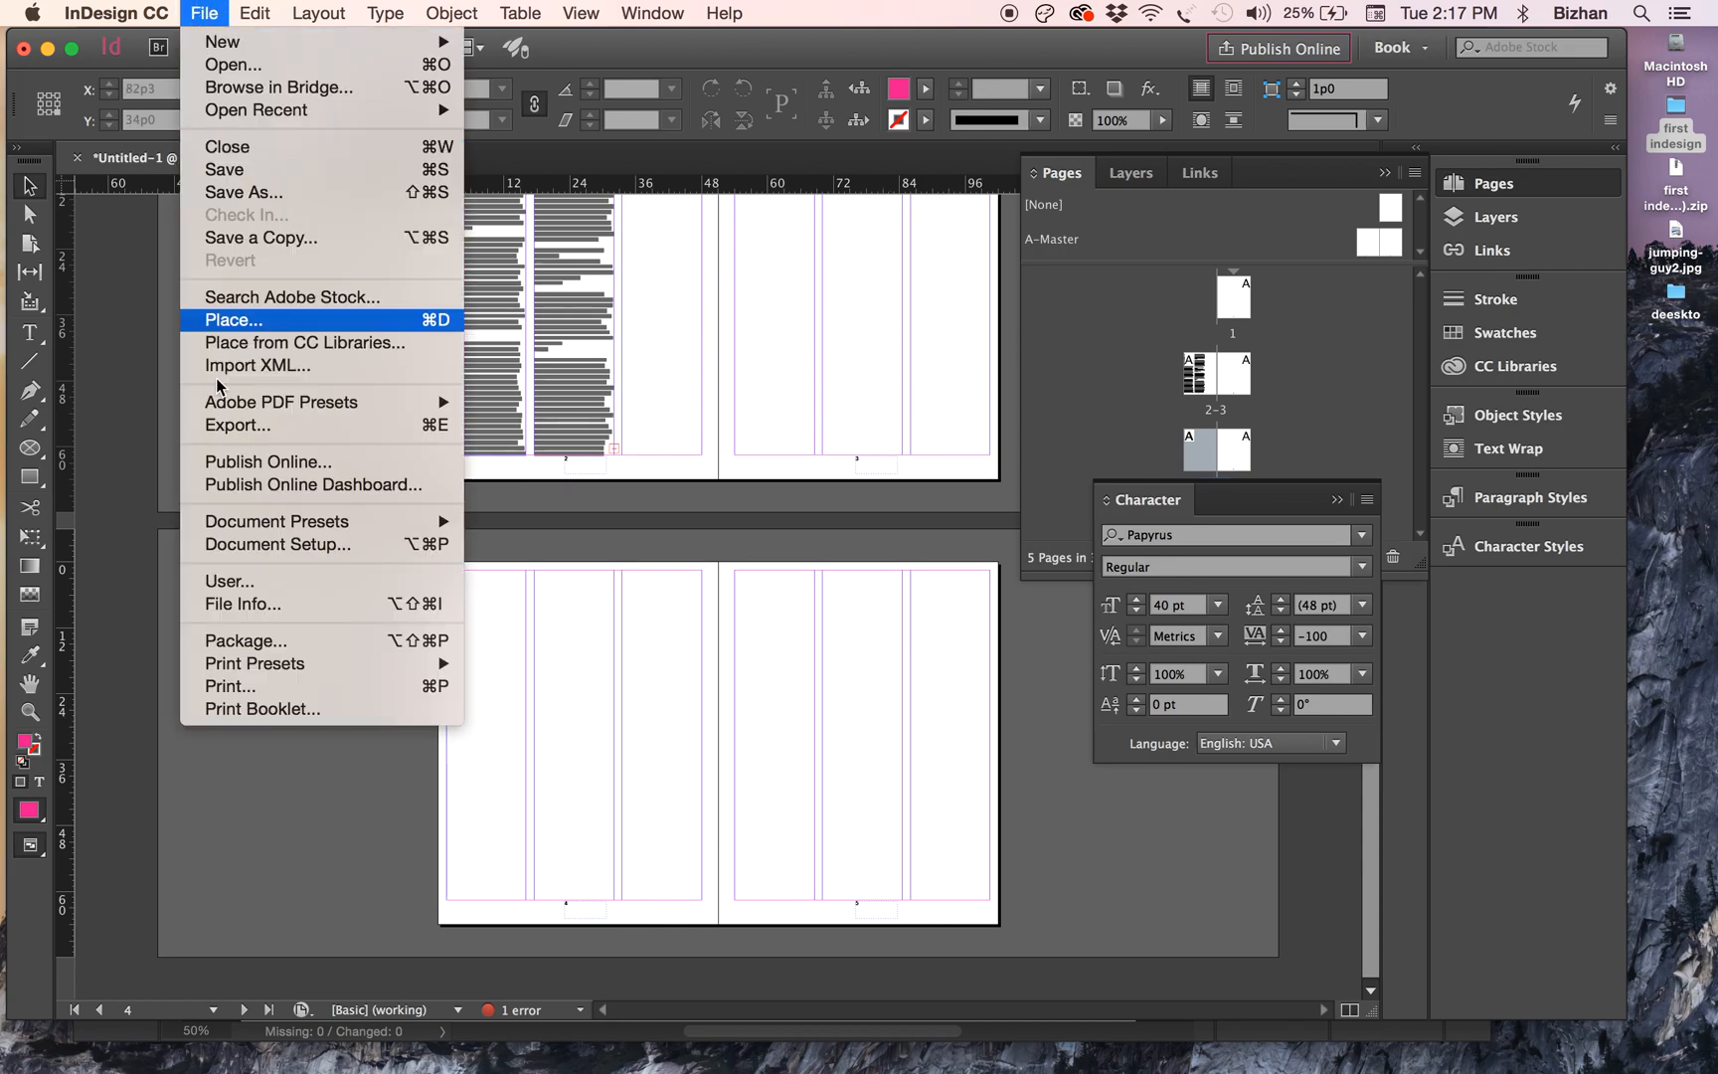
left_click(257, 552)
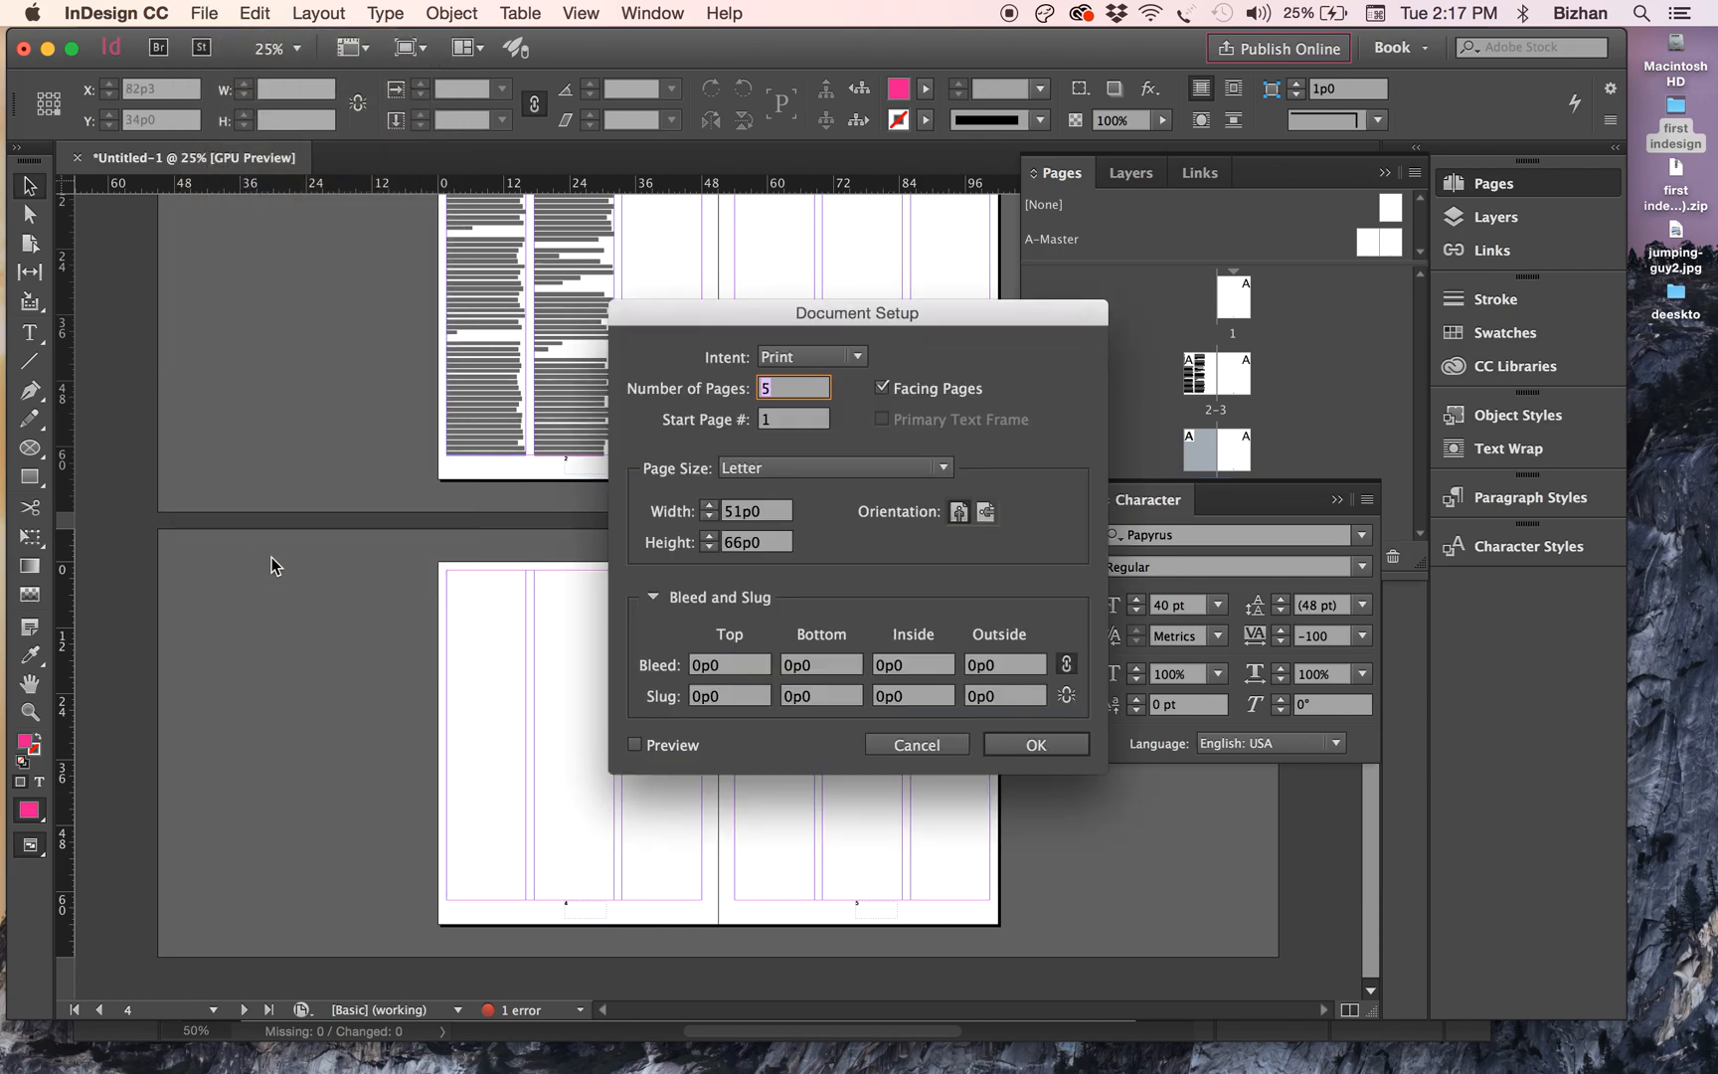
double_click(767, 512)
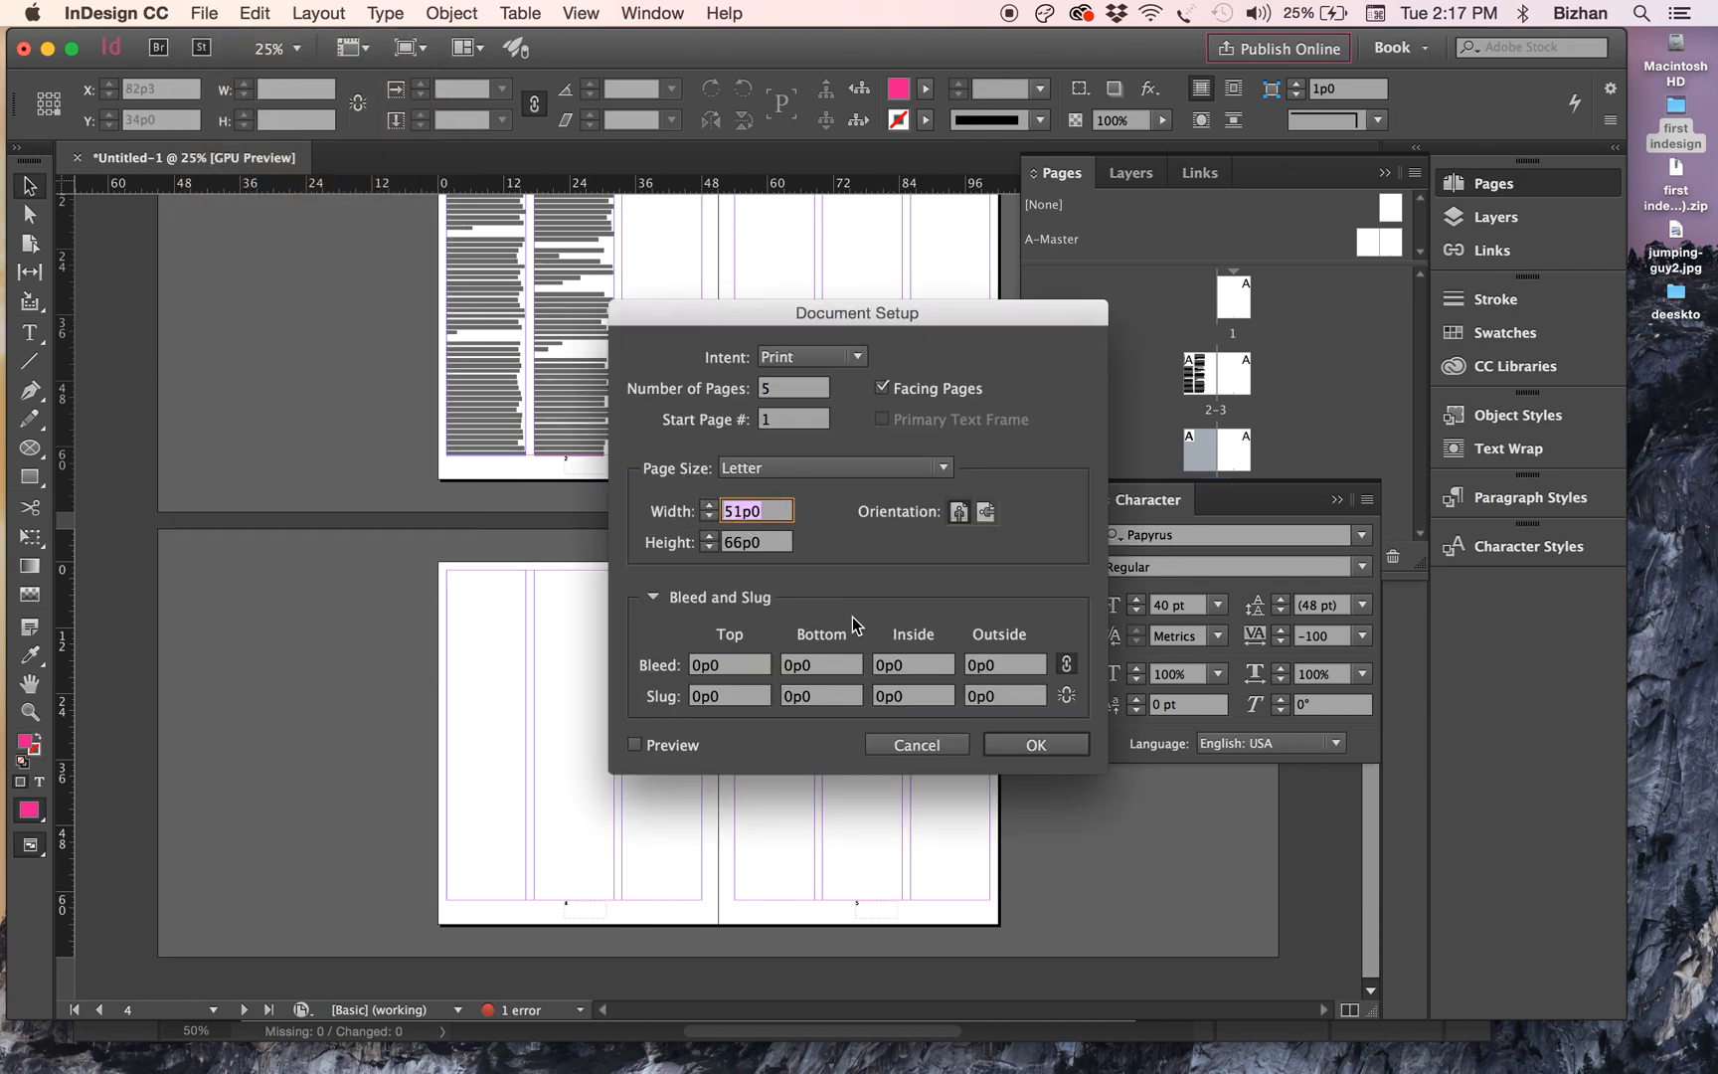
type("60p0")
key("Tab")
type("1")
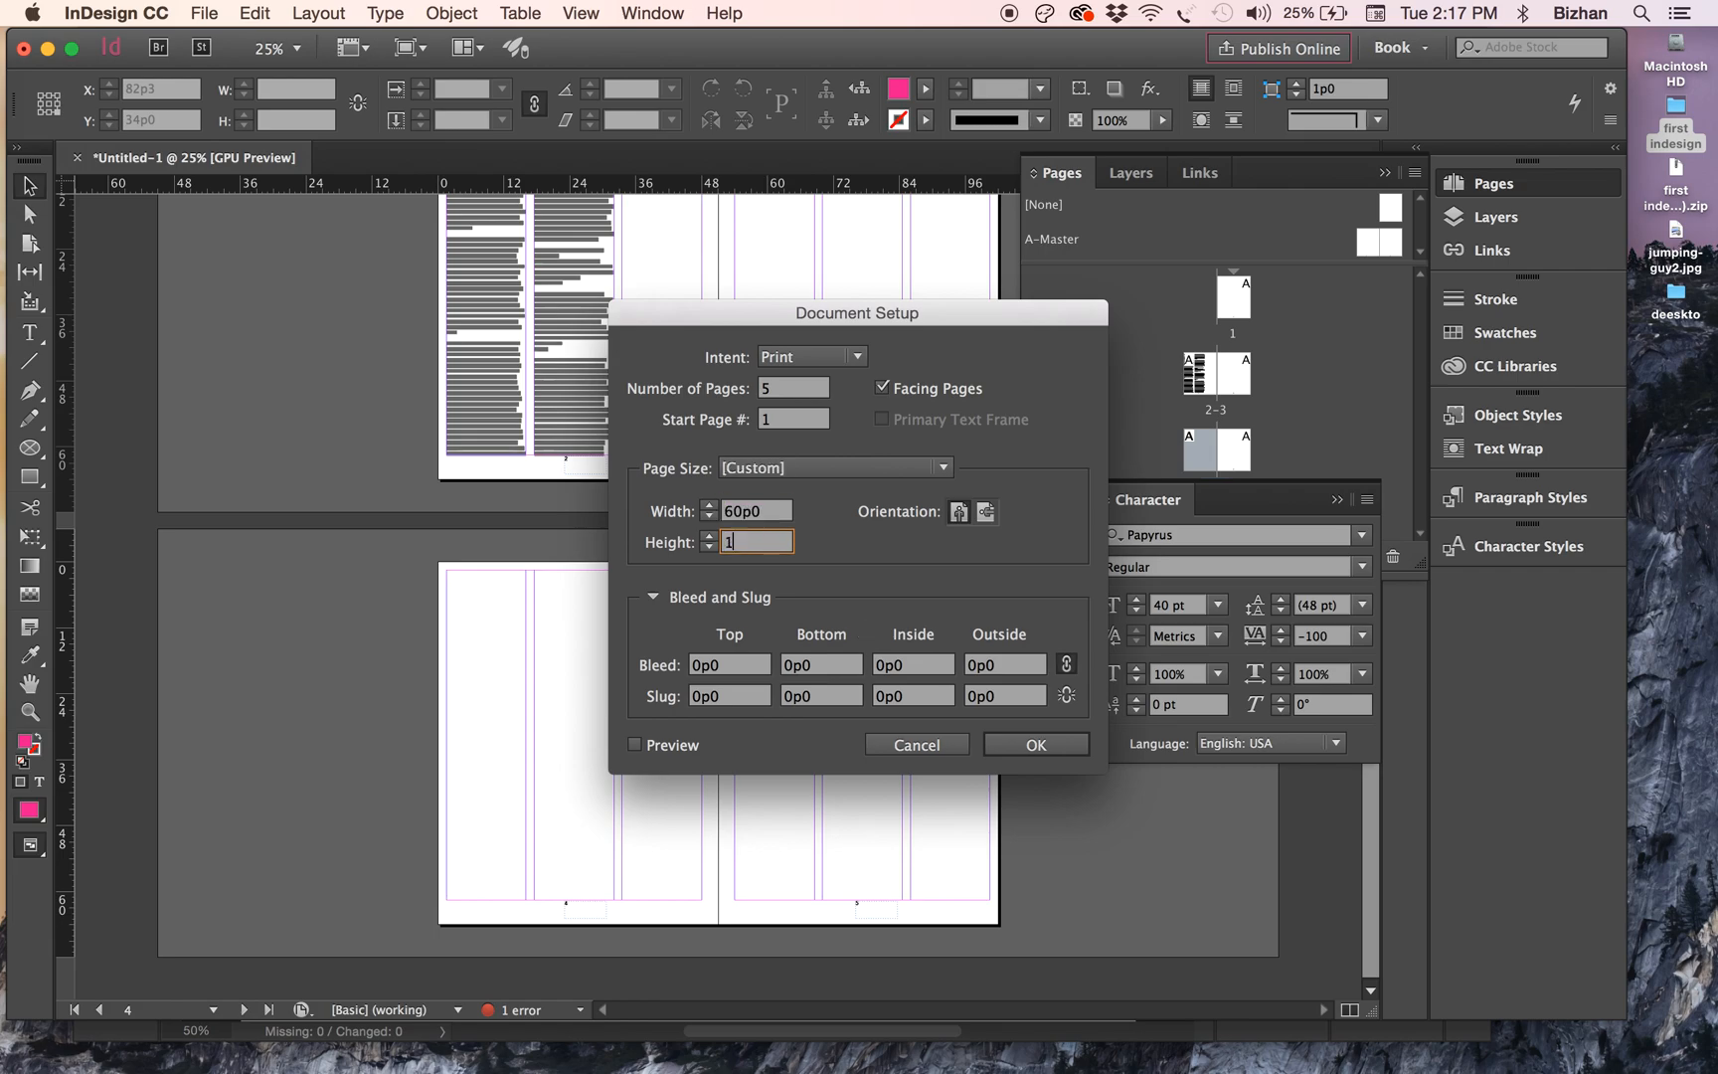
key("Return")
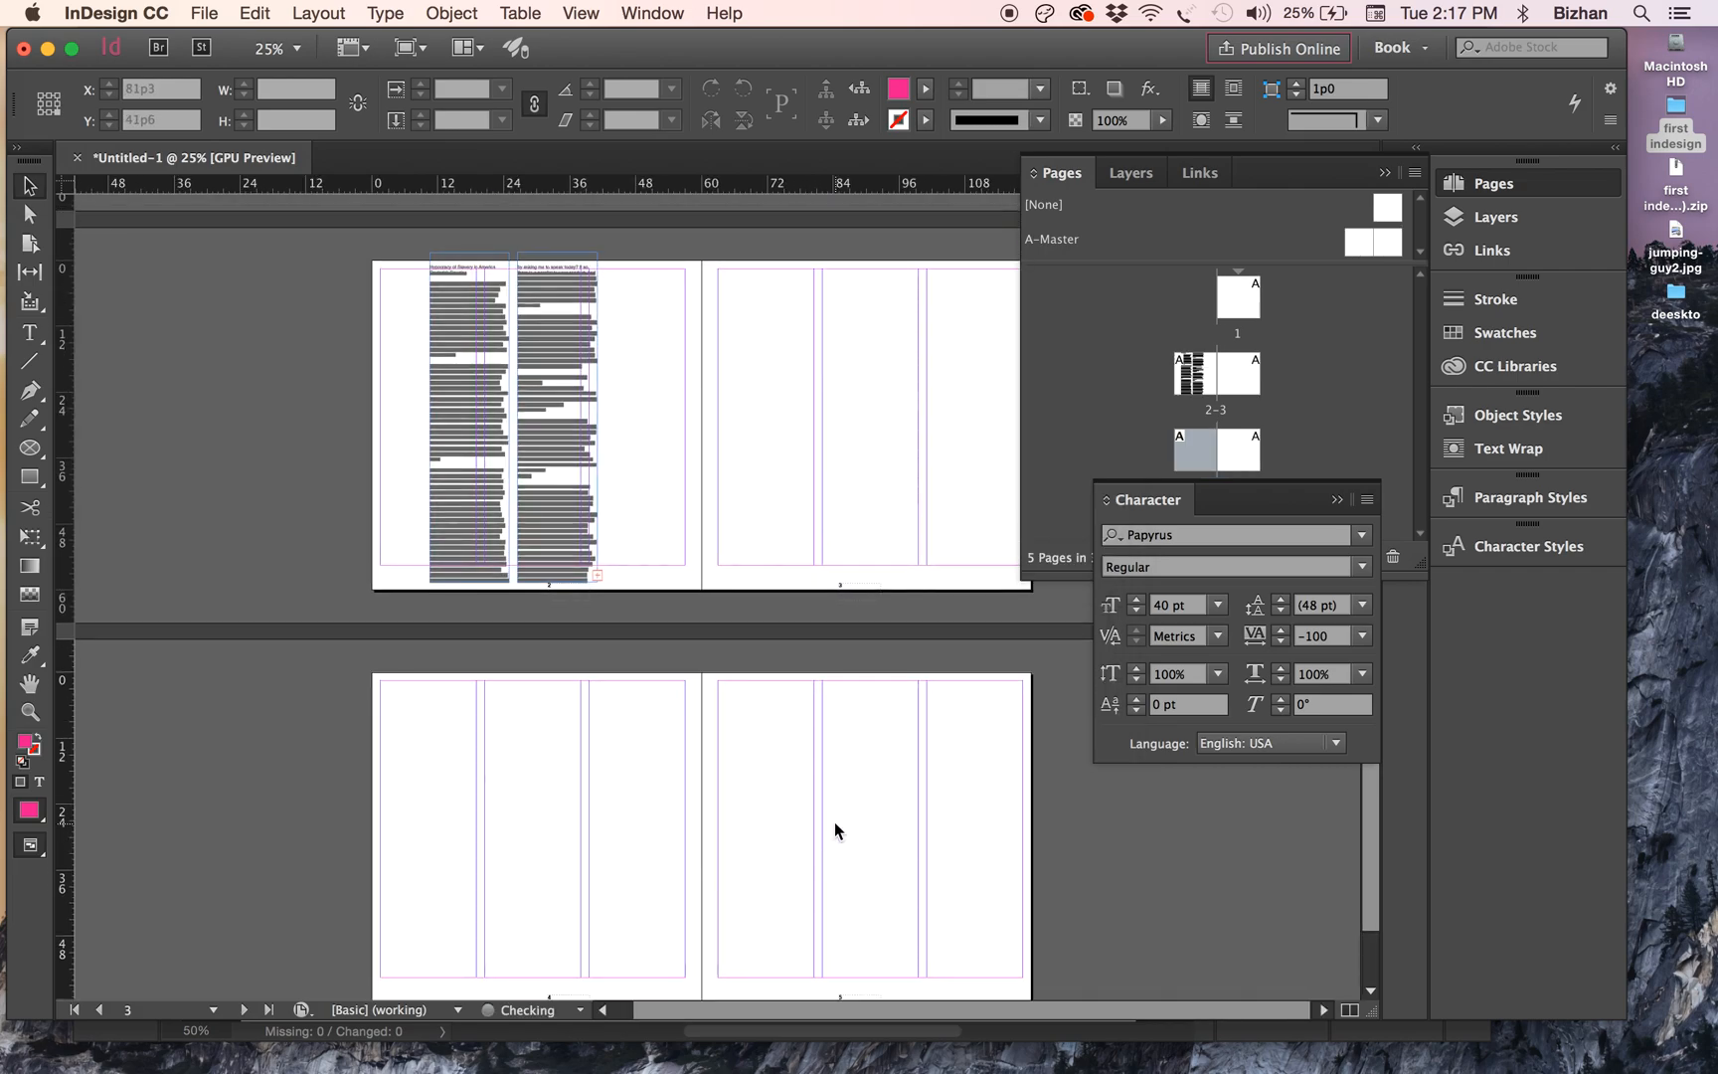
- Collapse the Pages panel and show page 1 of the resized document at 50% zoom
scroll(833, 821, "up", 3)
scroll(833, 821, "up", 2)
scroll(833, 783, "up", 3)
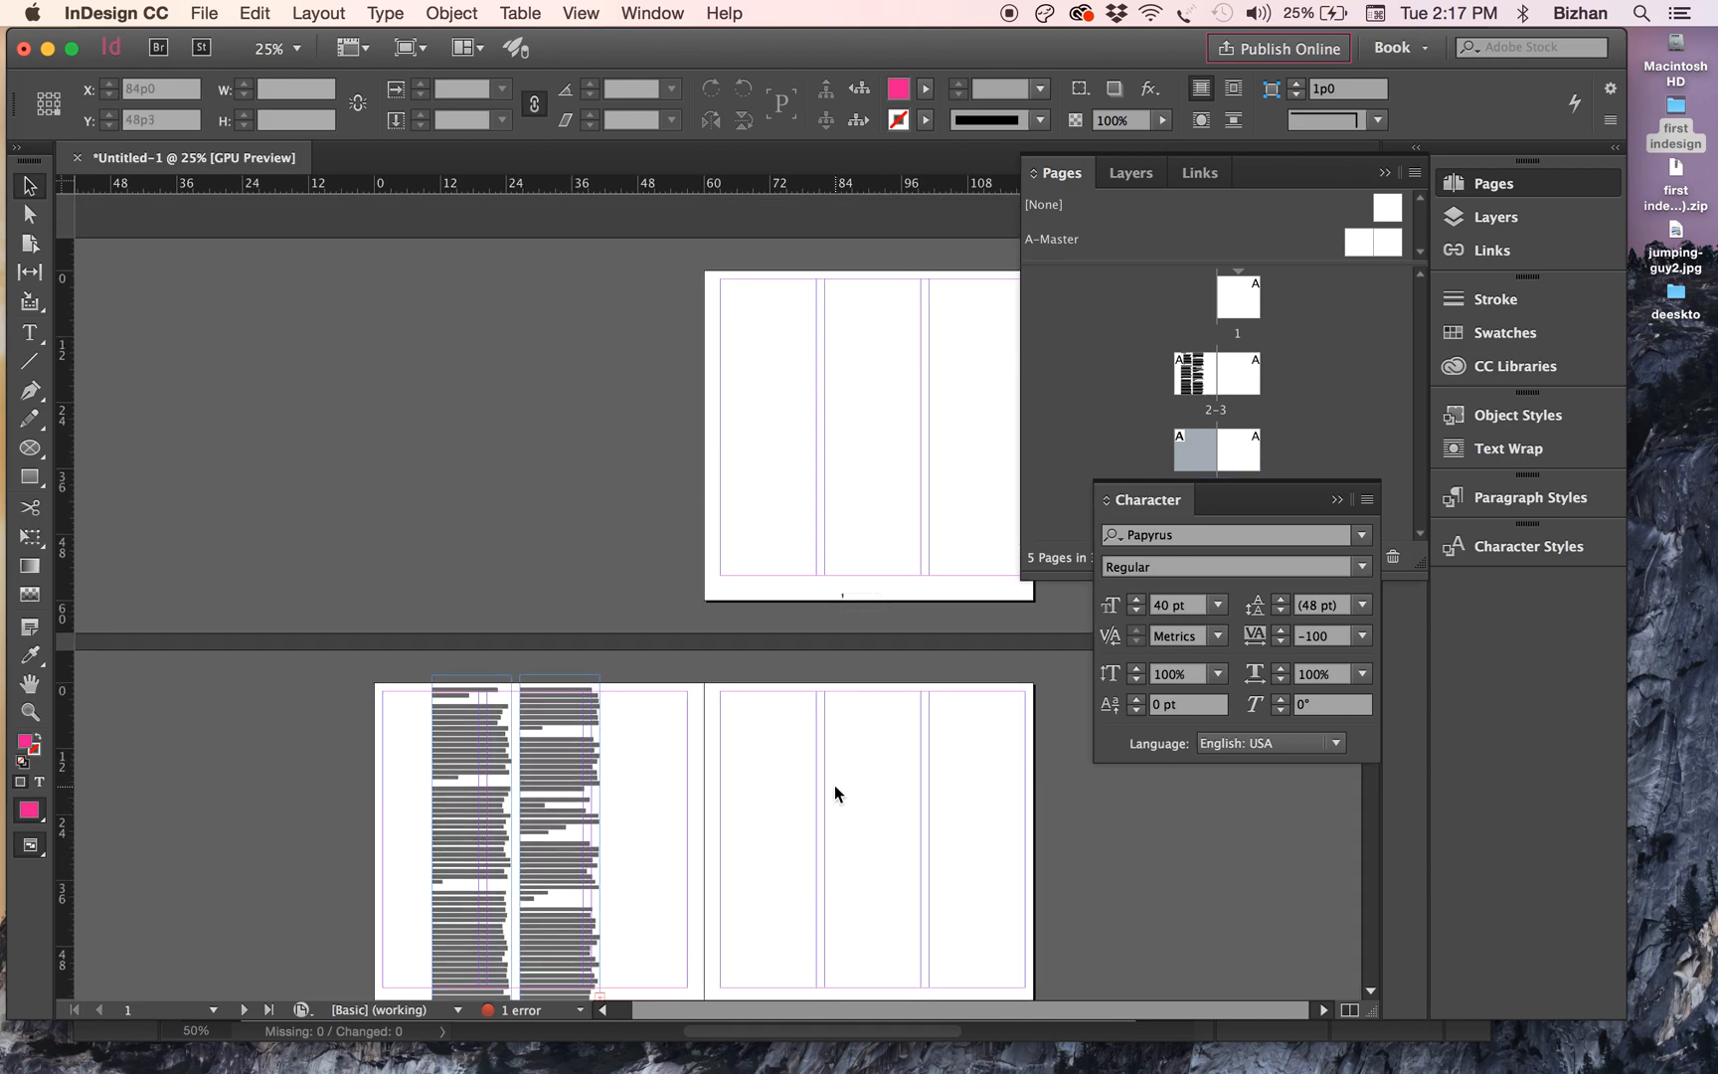
scroll(901, 530, "right", 1)
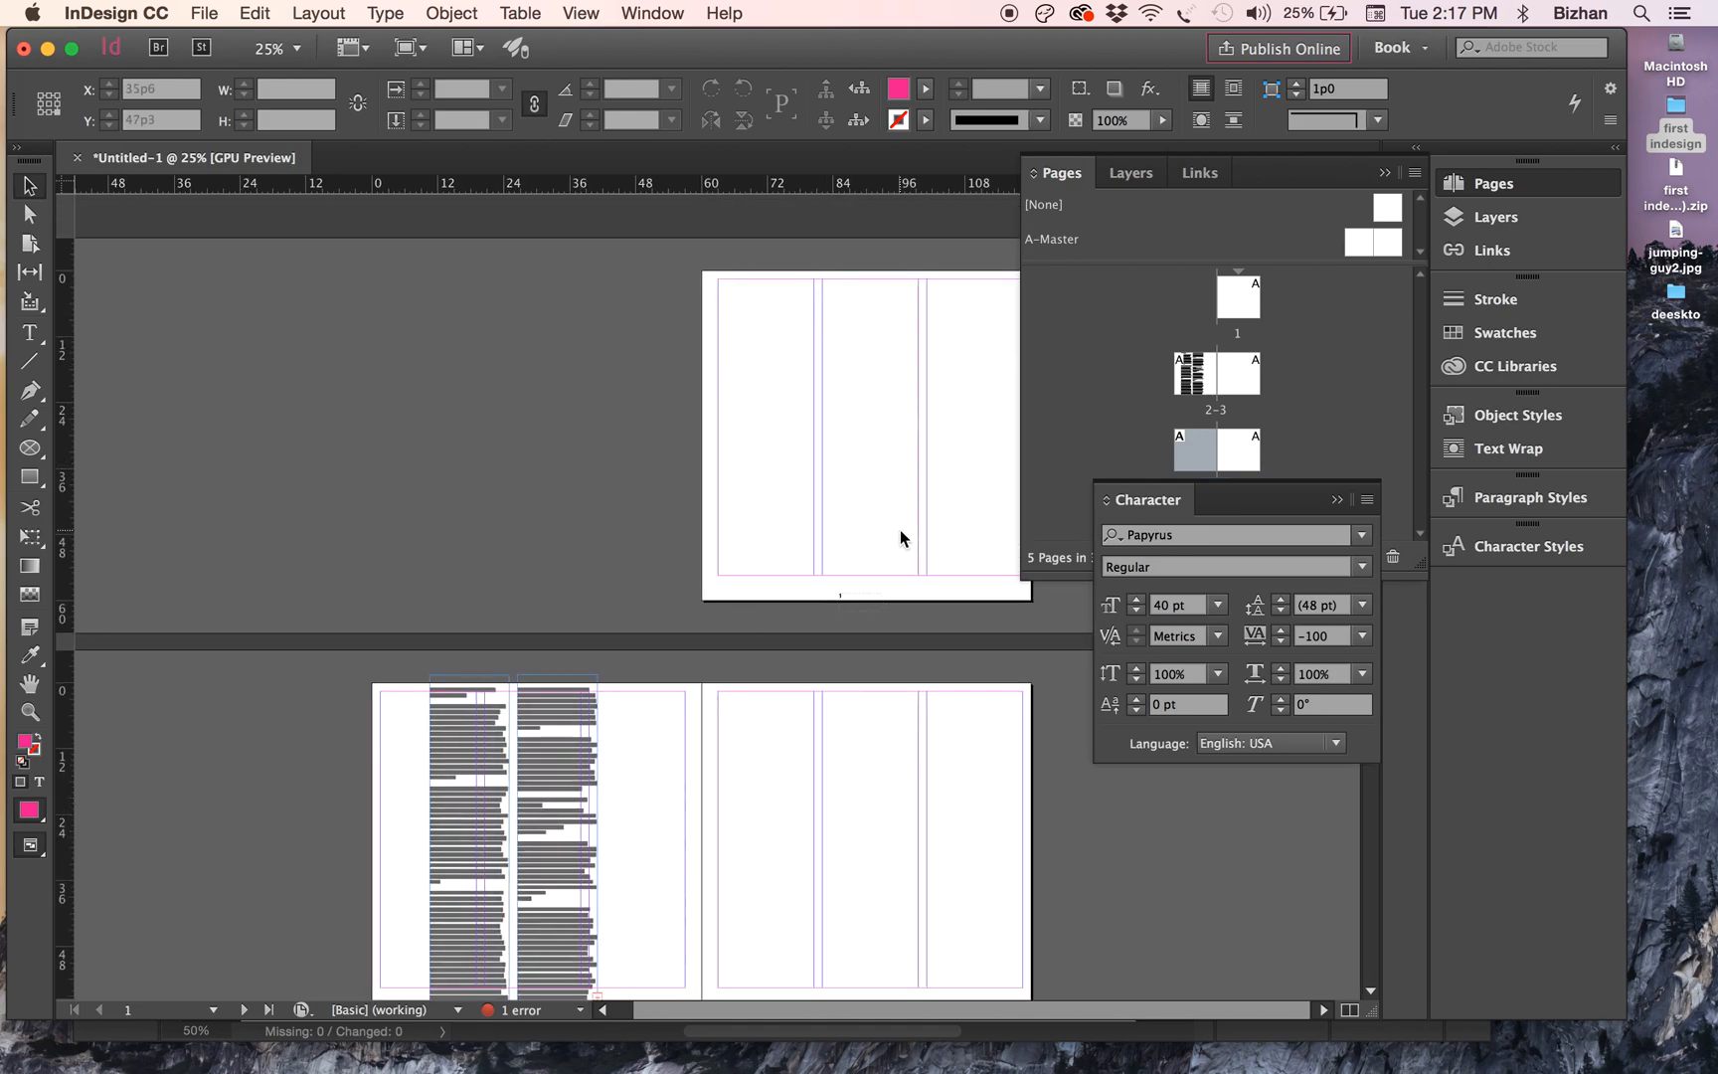
left_click(1383, 173)
key("super+equal")
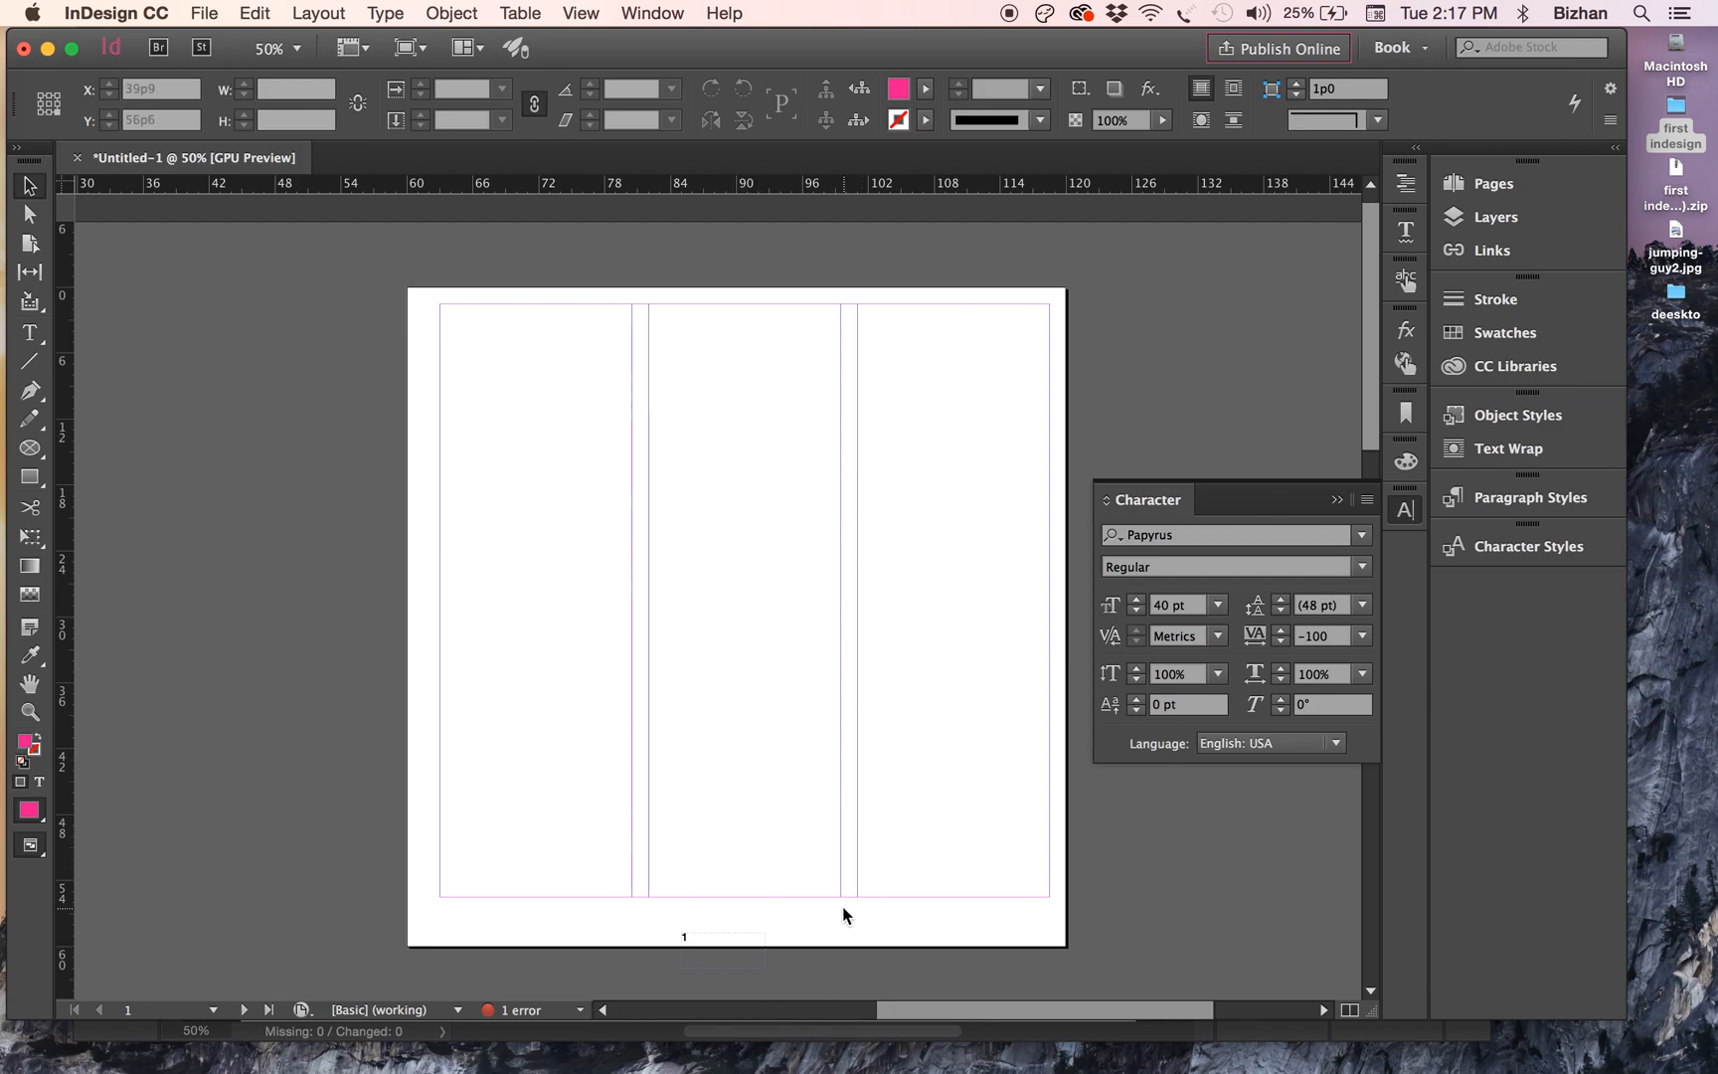
left_click(722, 751)
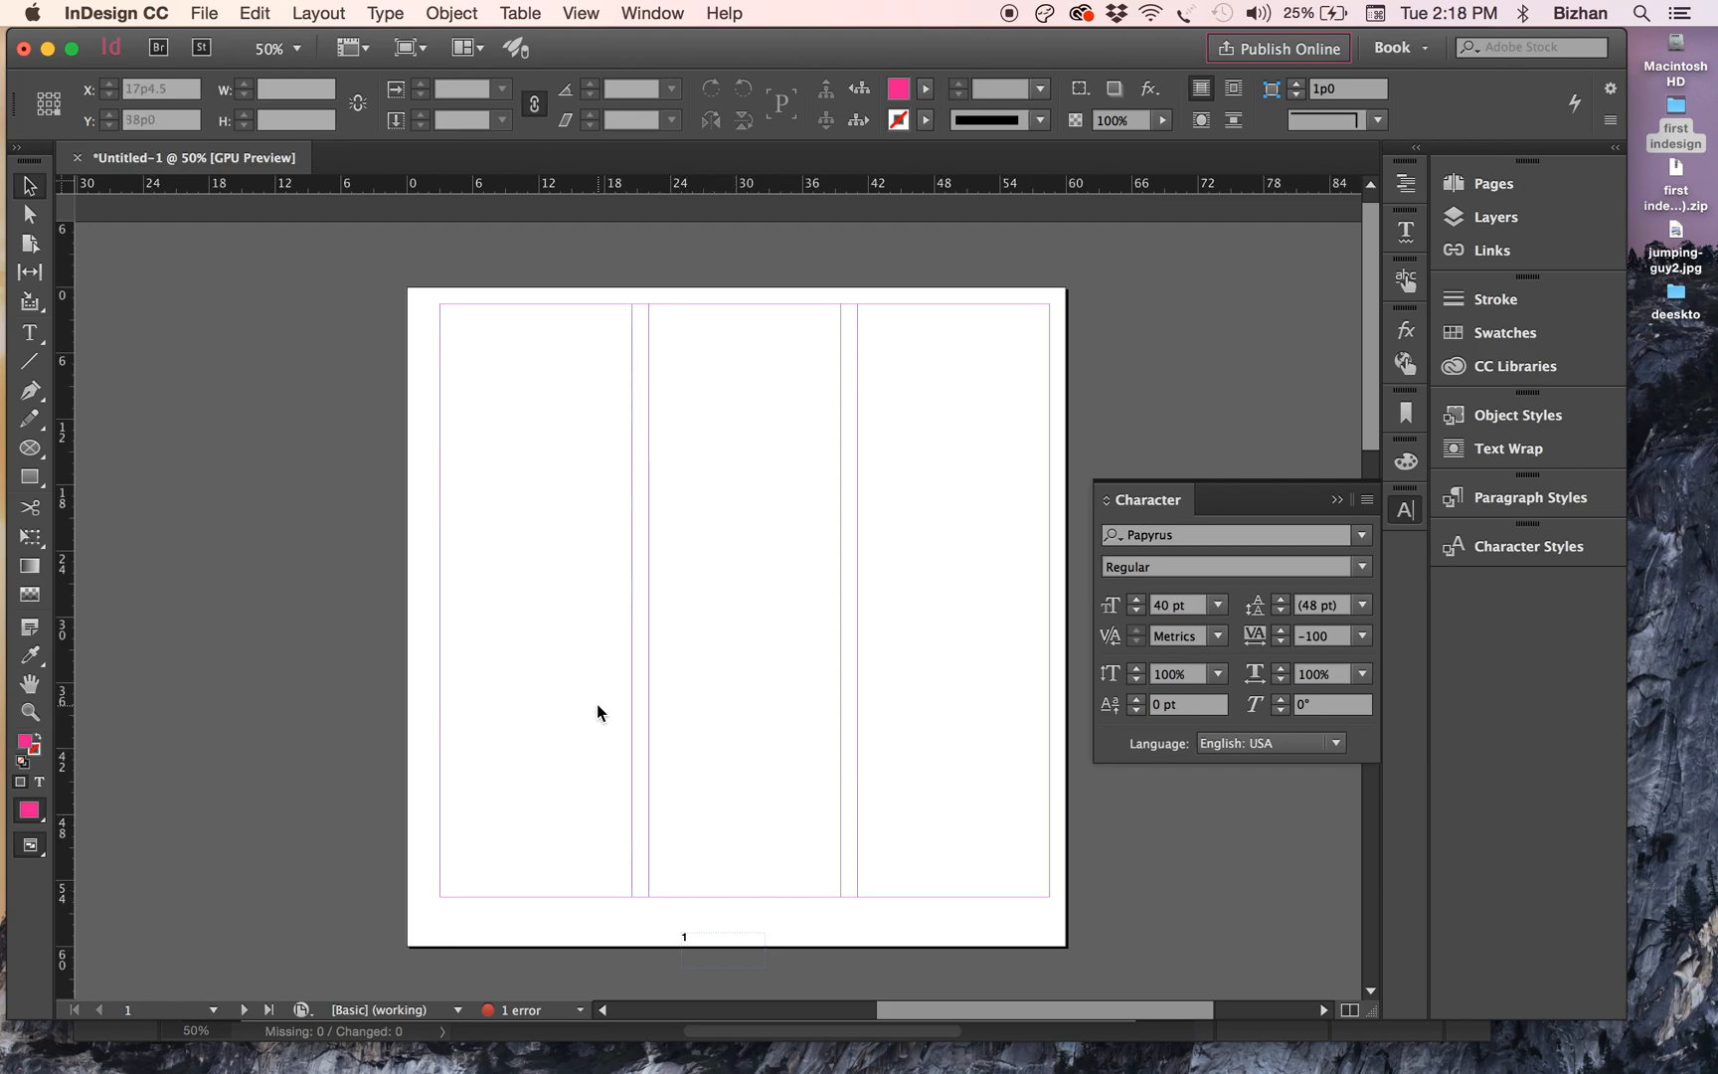
- Load wordindesign.jpg from the "first indesign" folder on the Desktop for placing
left_click(202, 13)
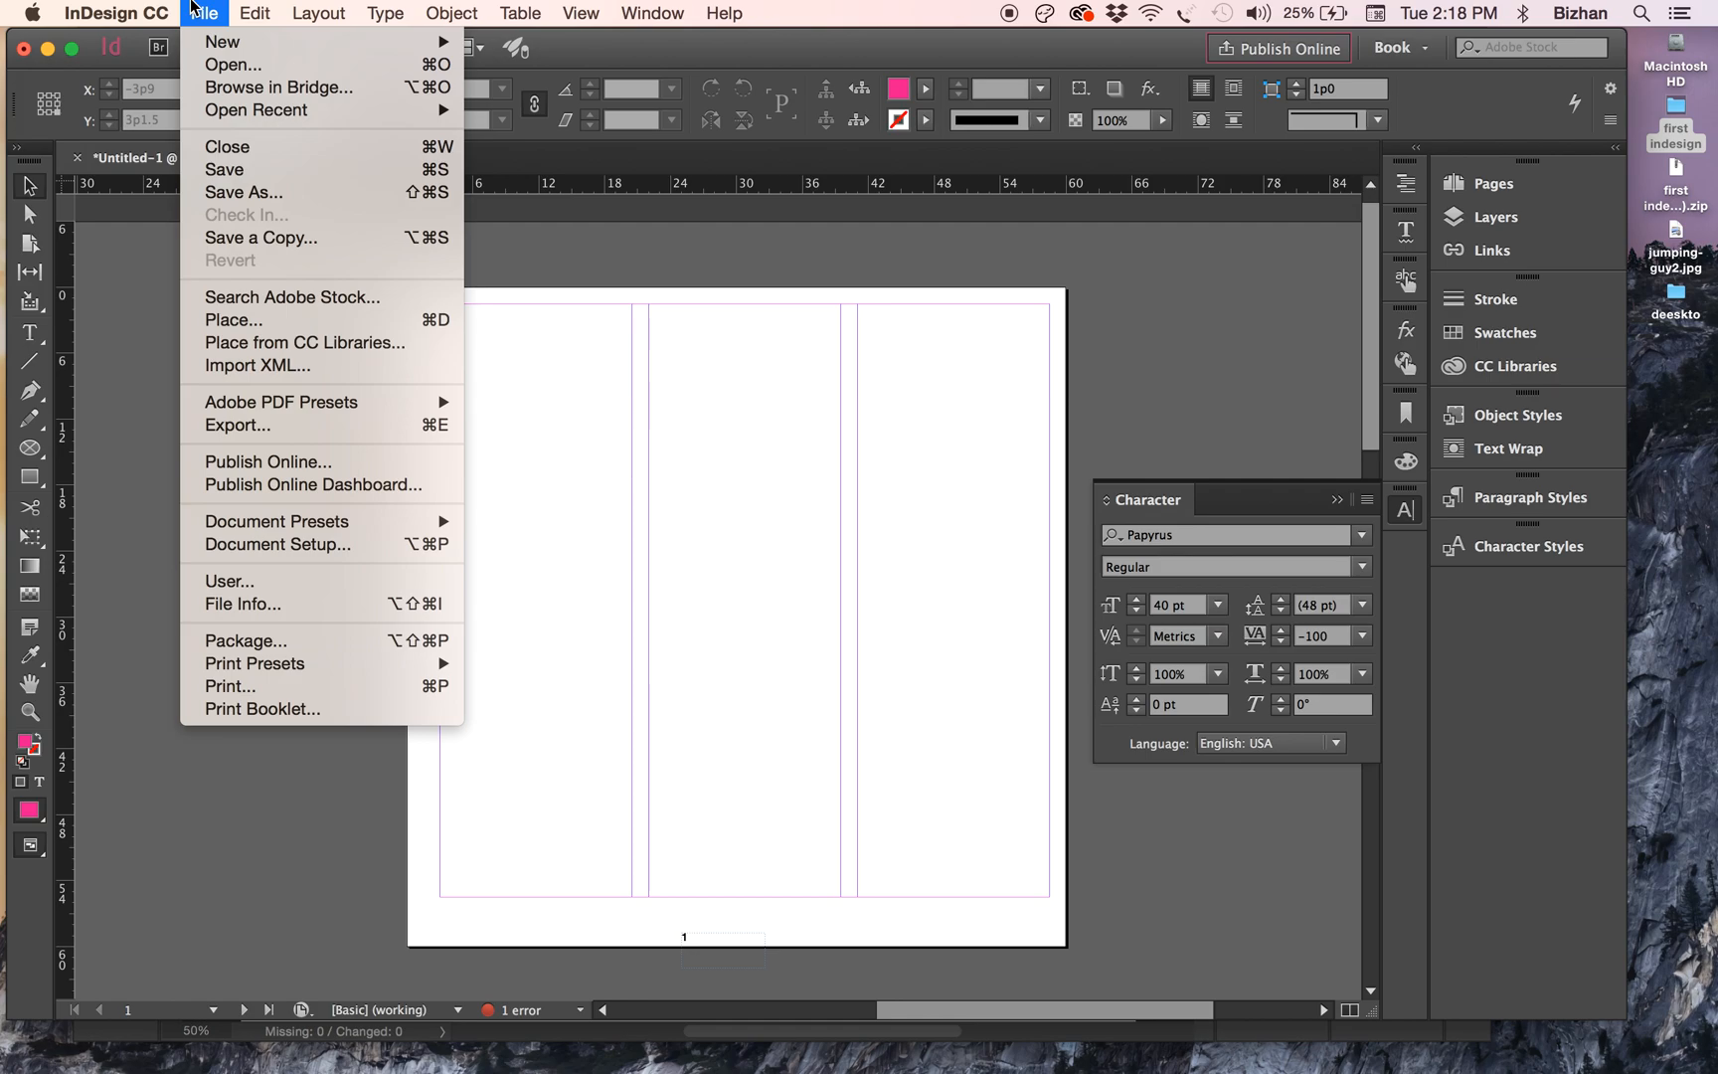
left_click(238, 324)
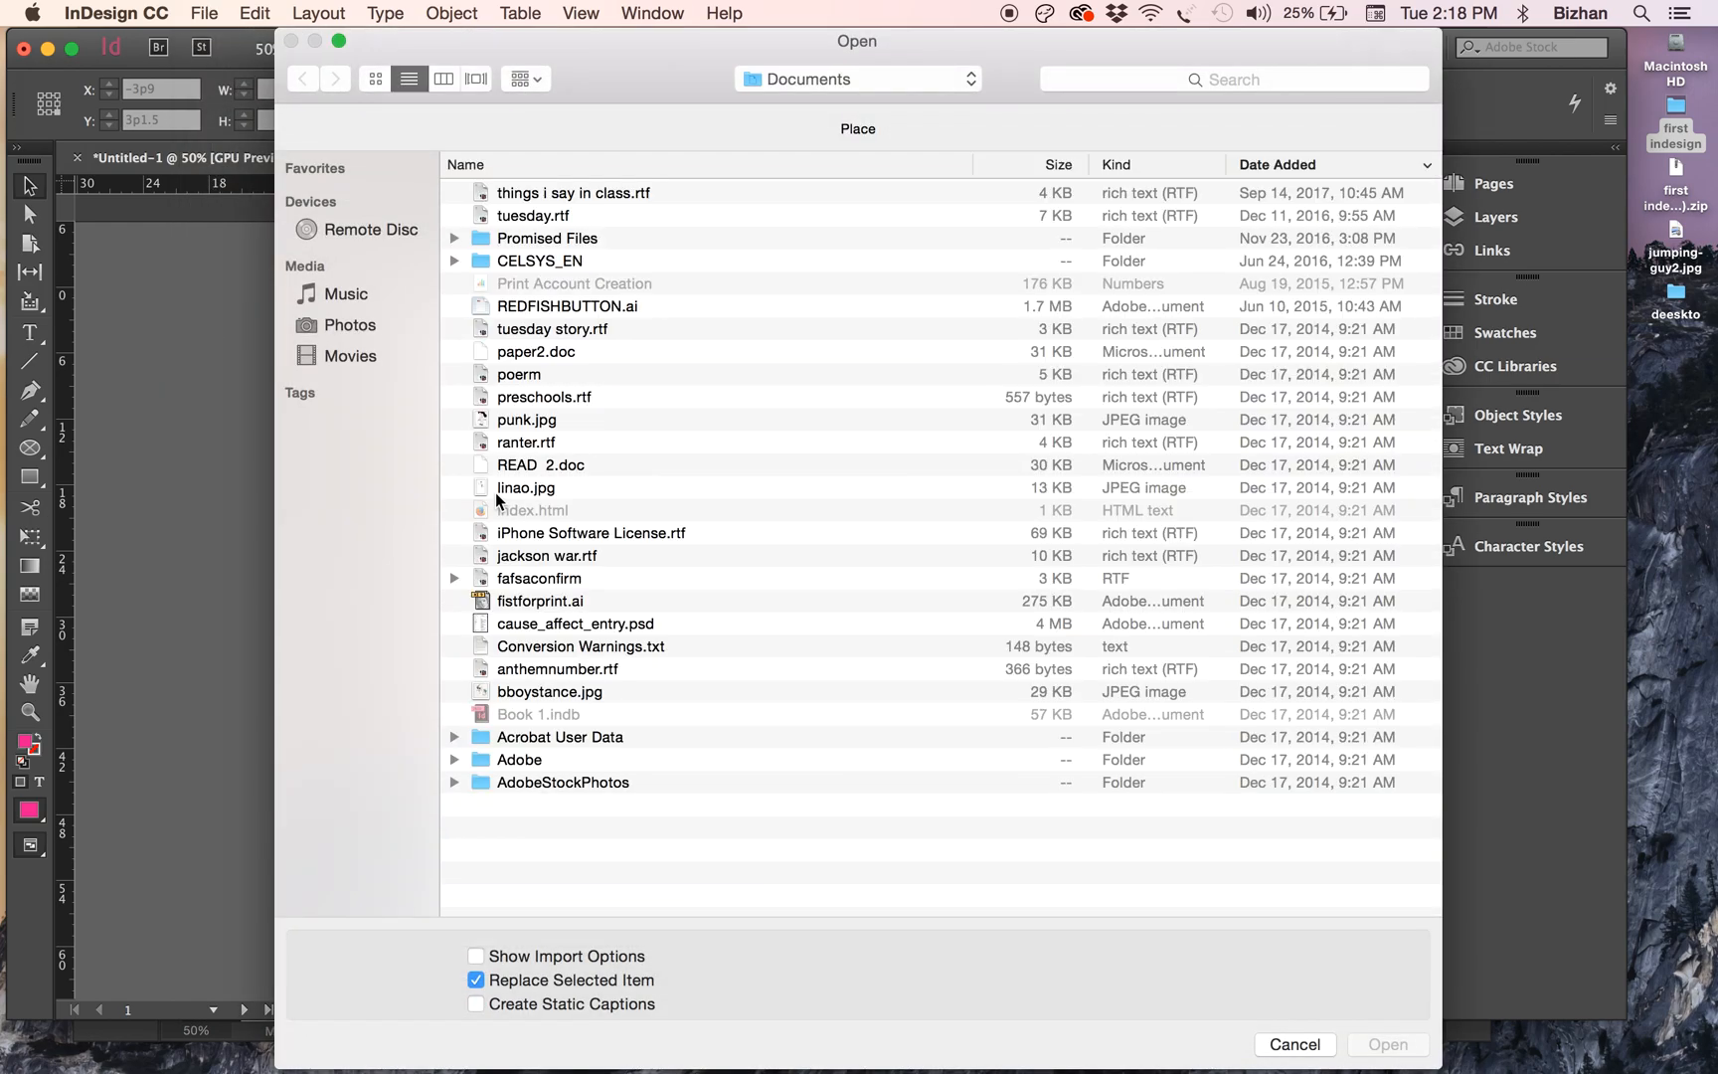
left_click(771, 84)
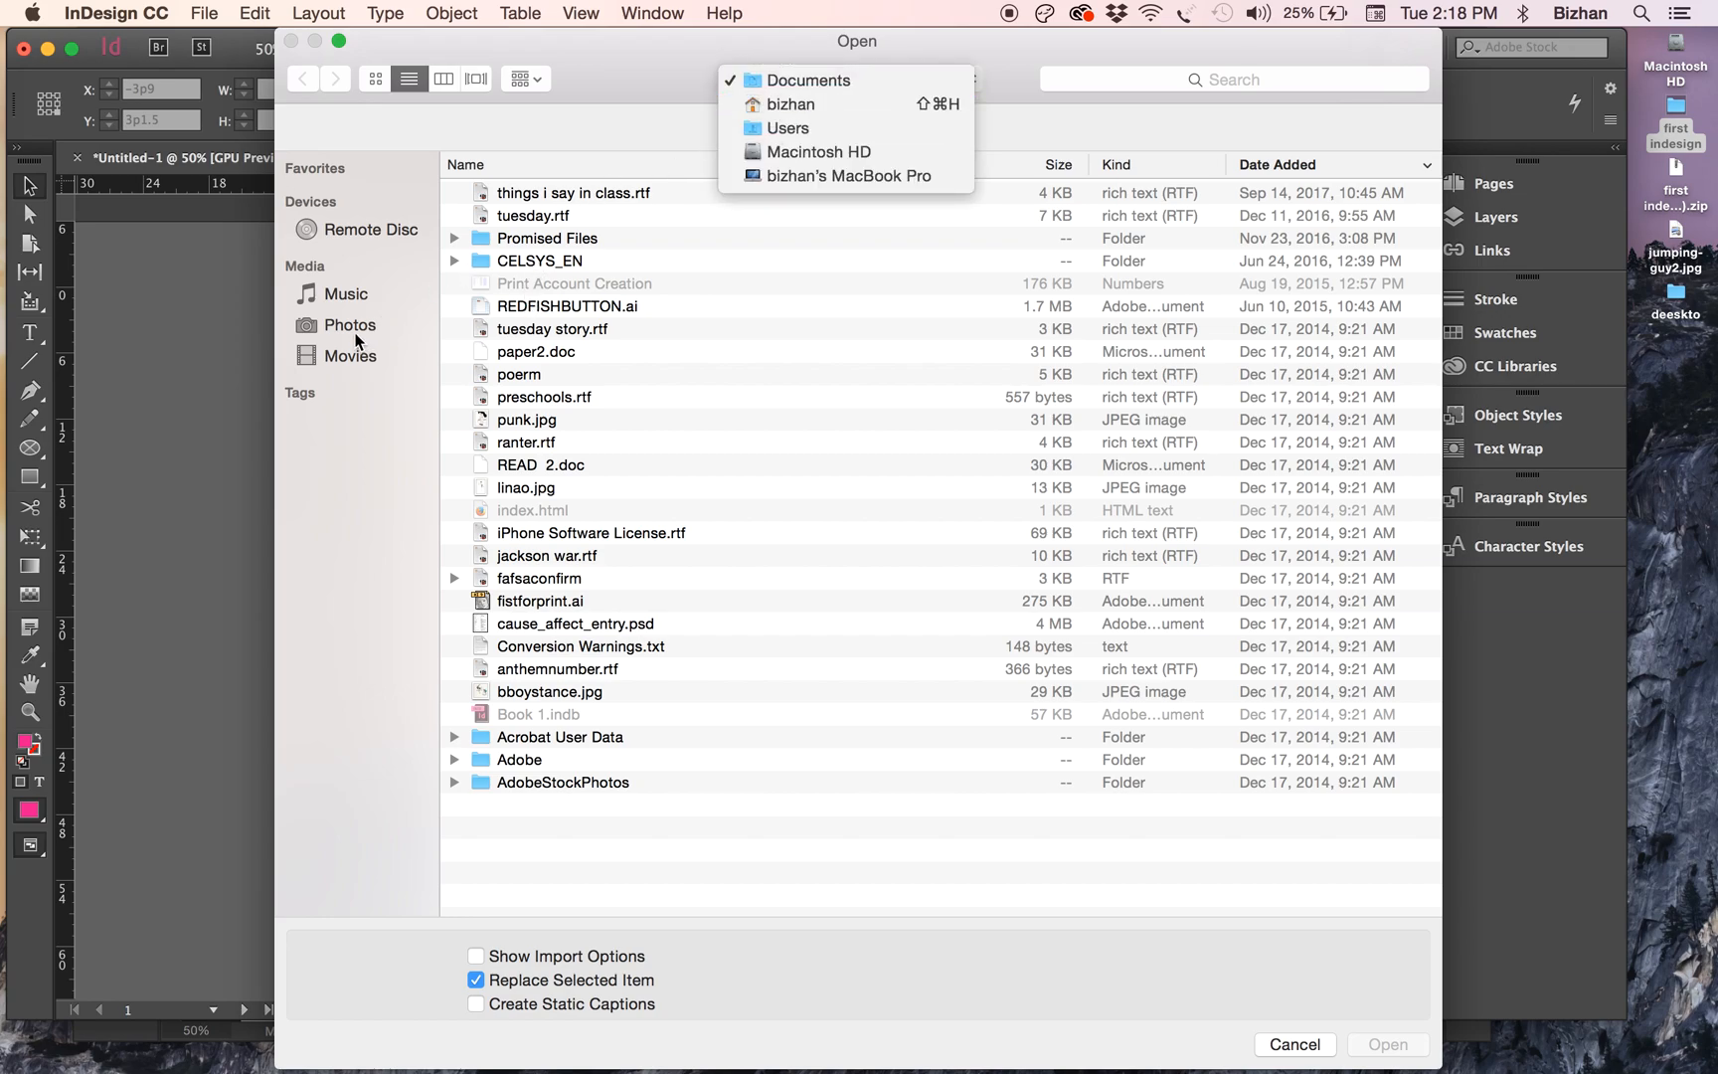
left_click(785, 105)
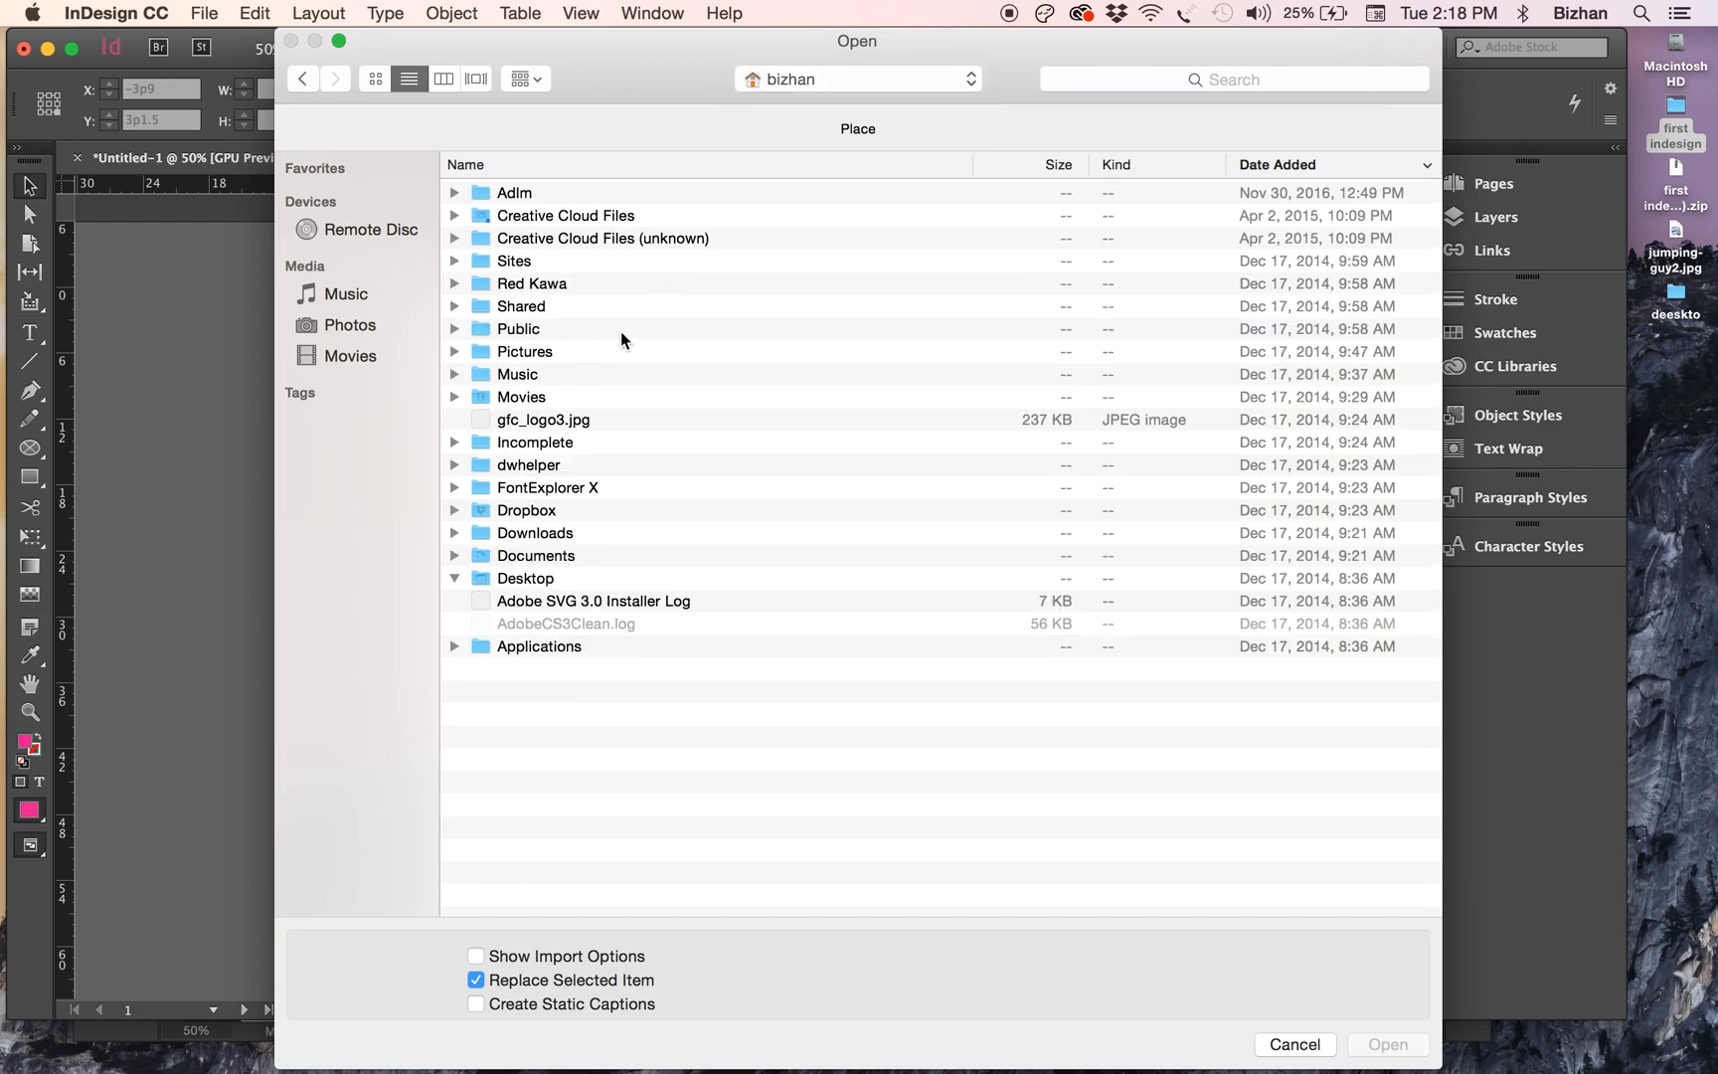
double_click(516, 580)
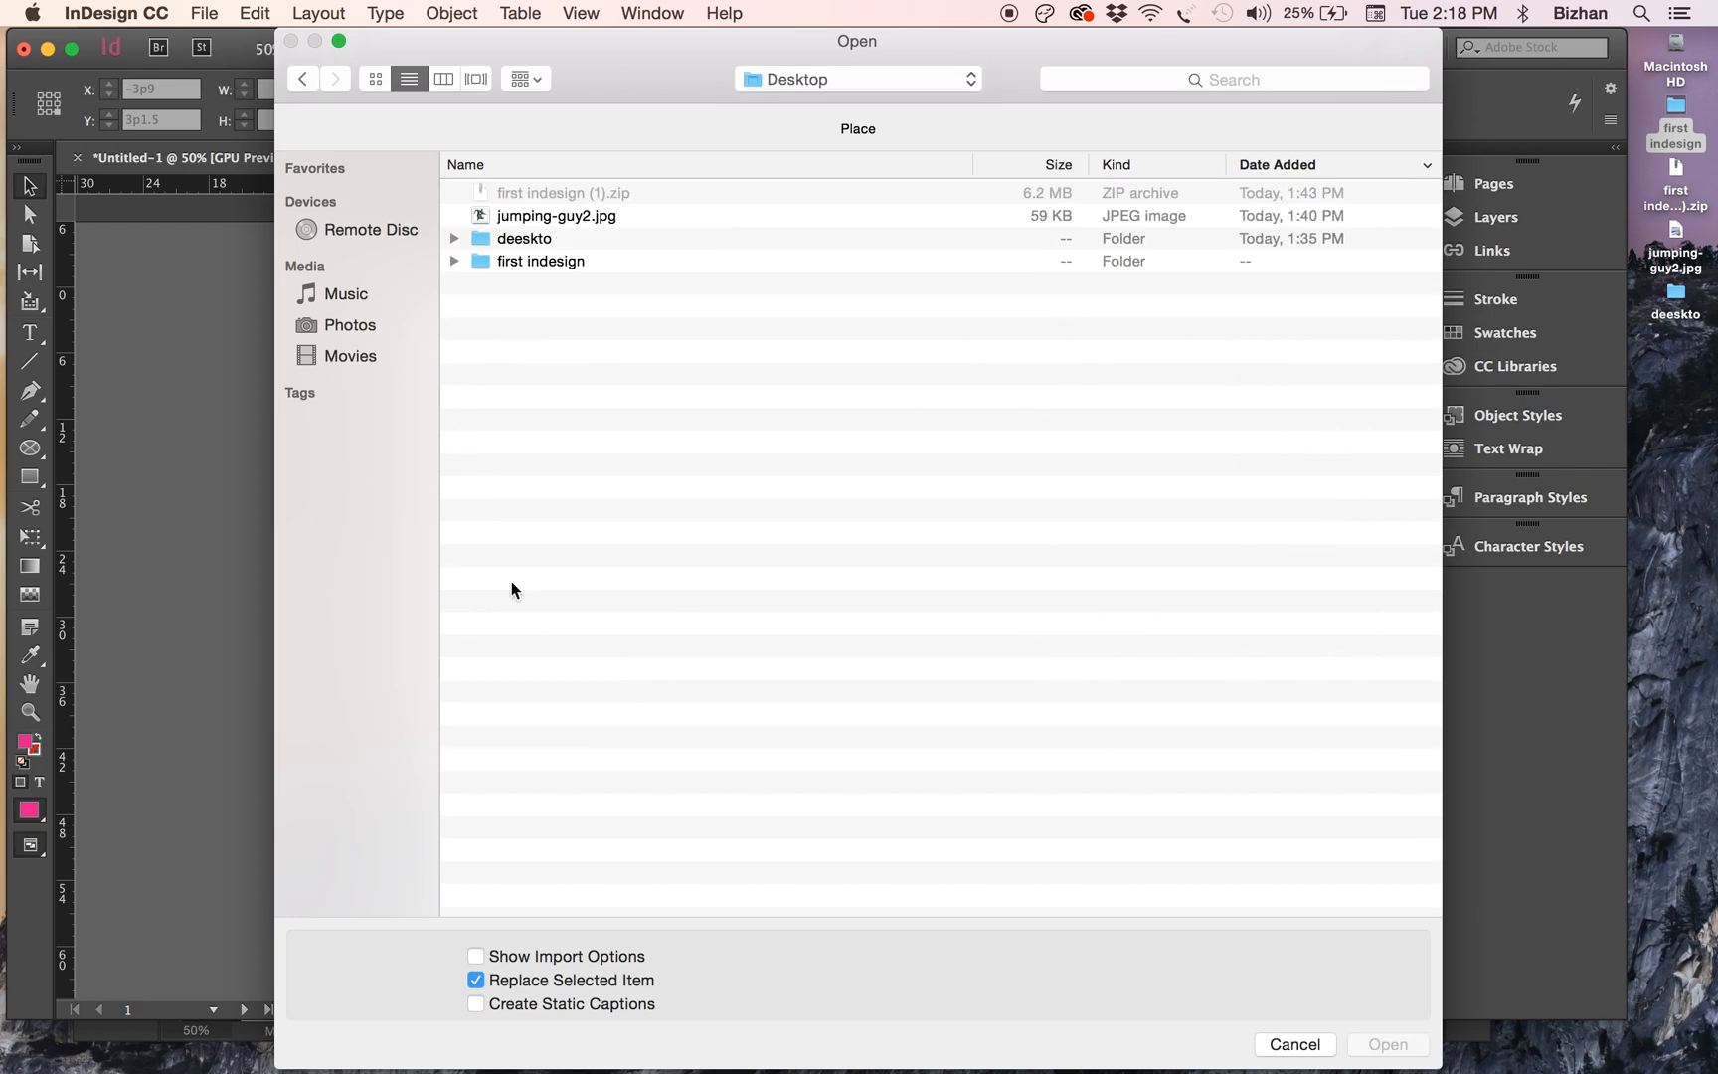
double_click(507, 260)
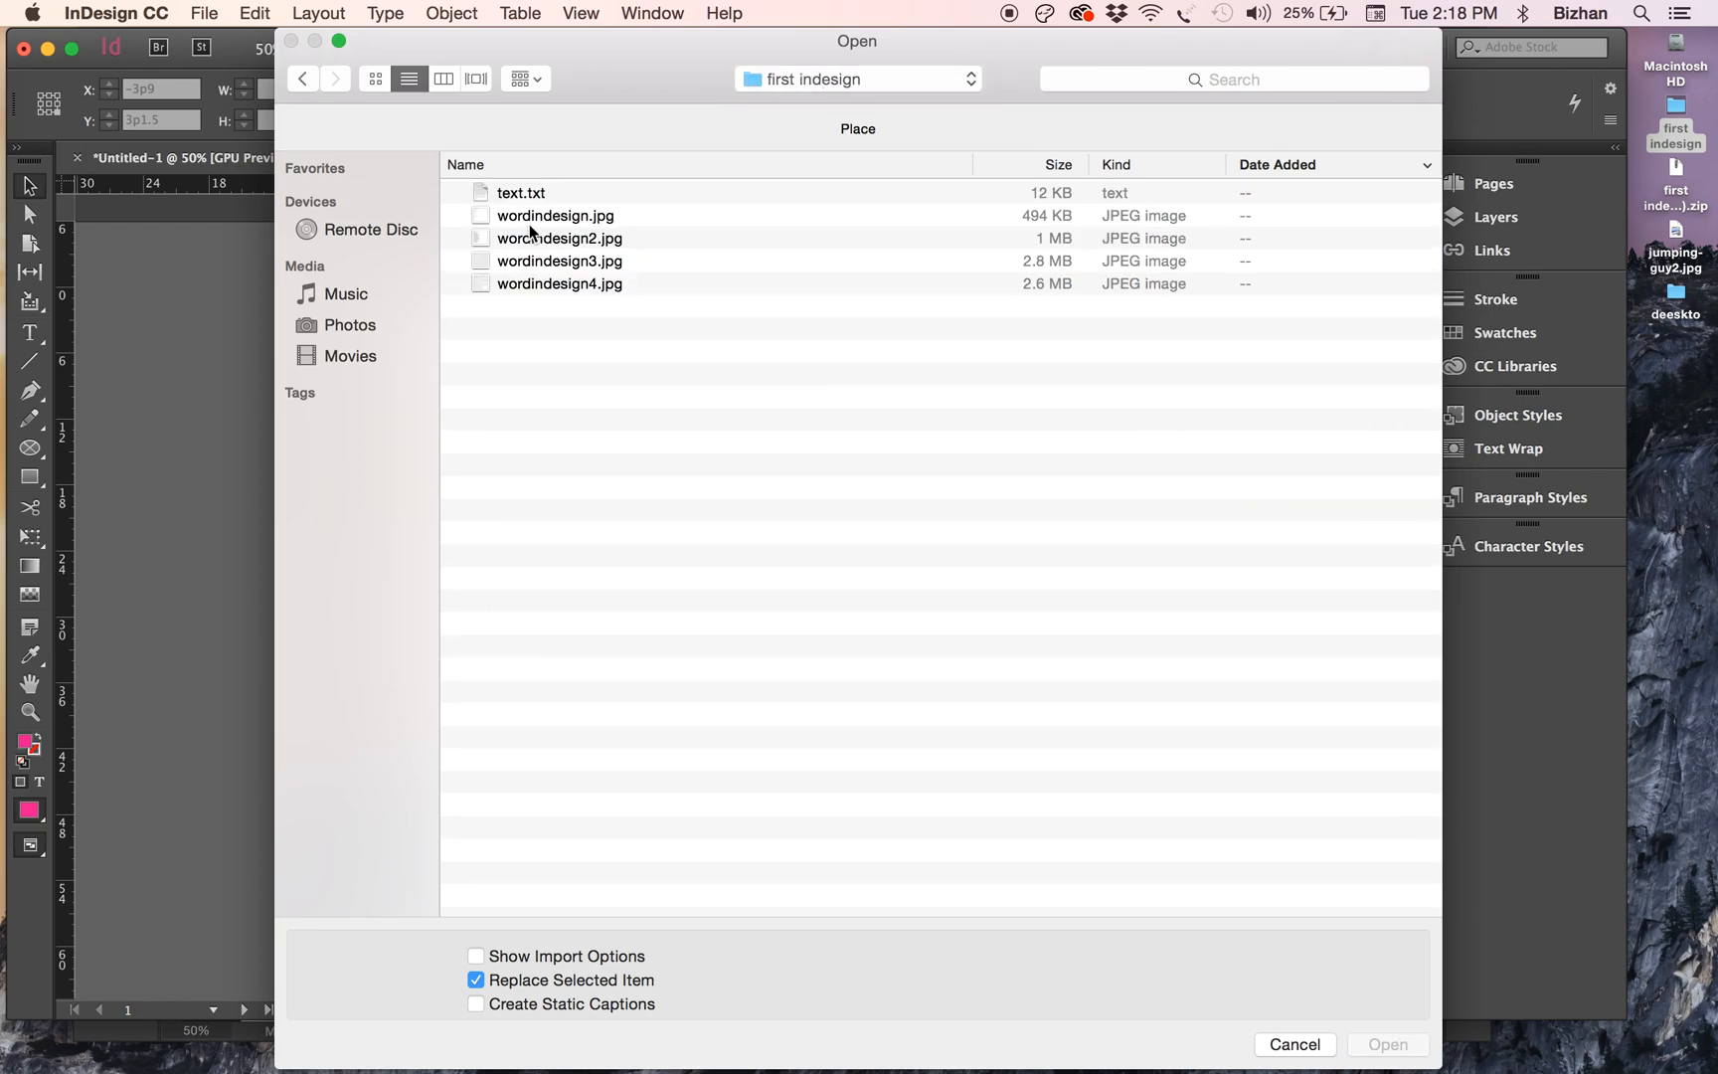
left_click(532, 216)
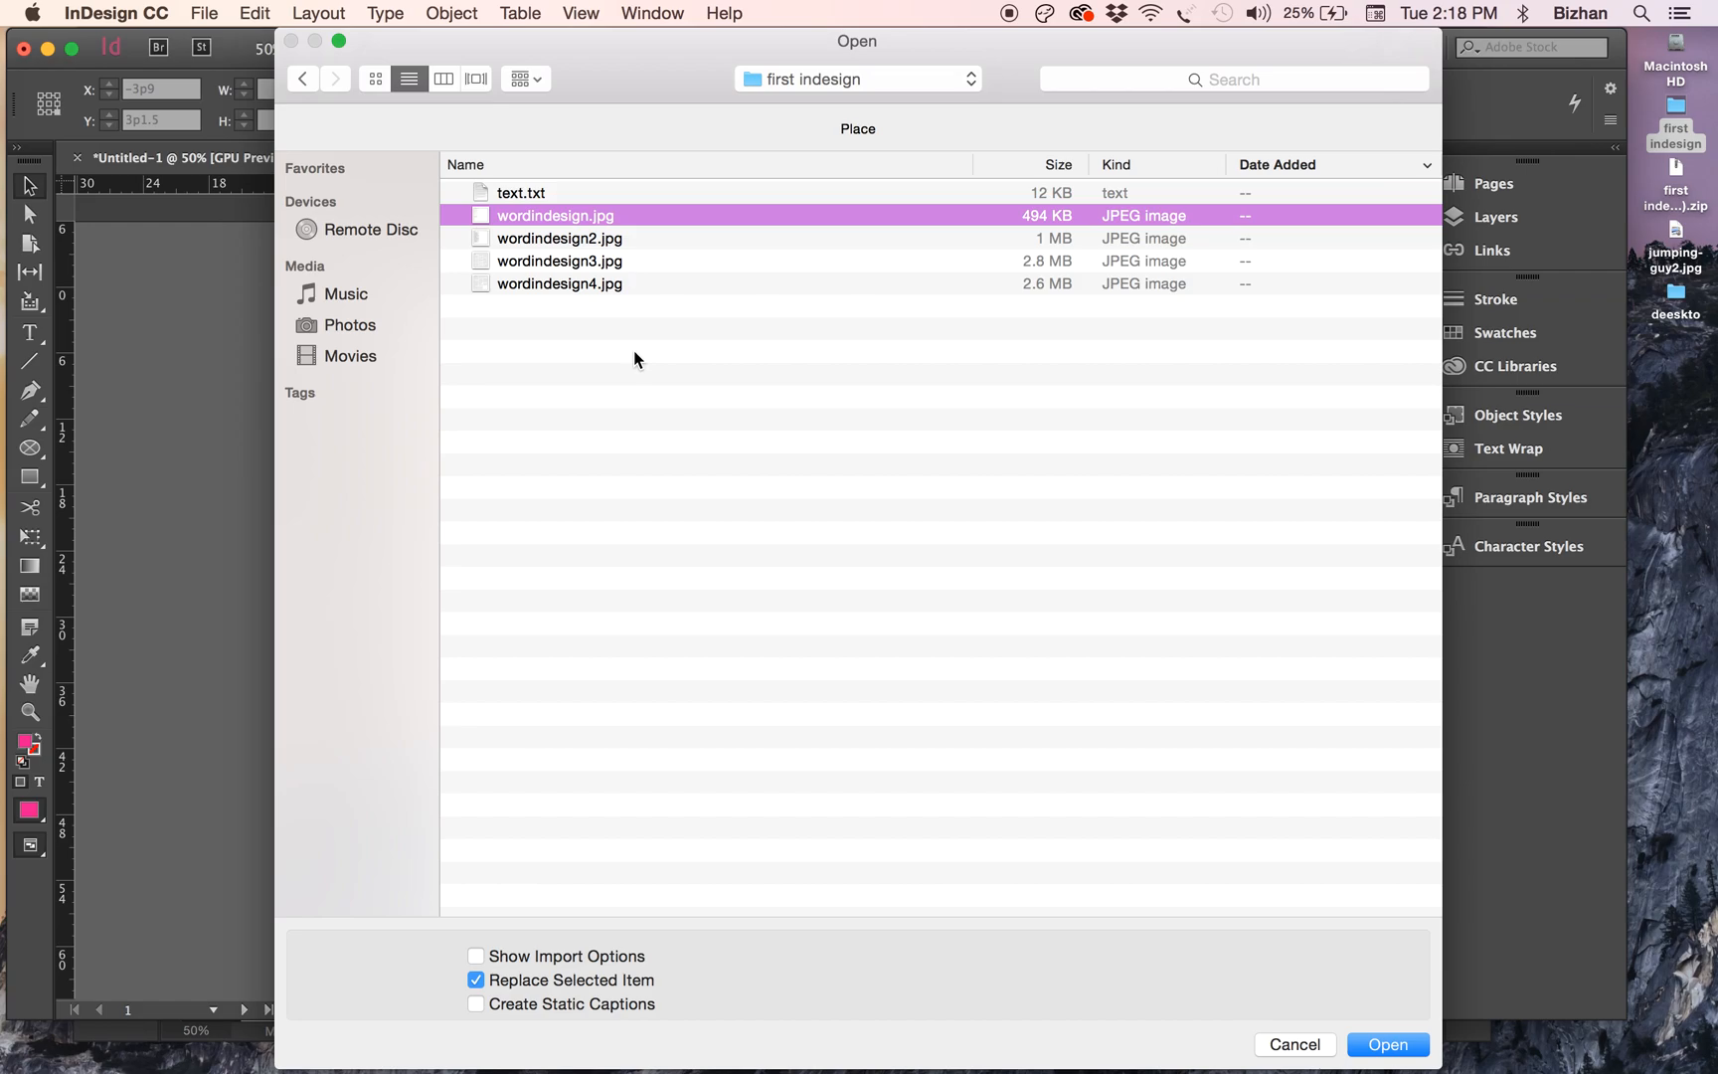
double_click(596, 217)
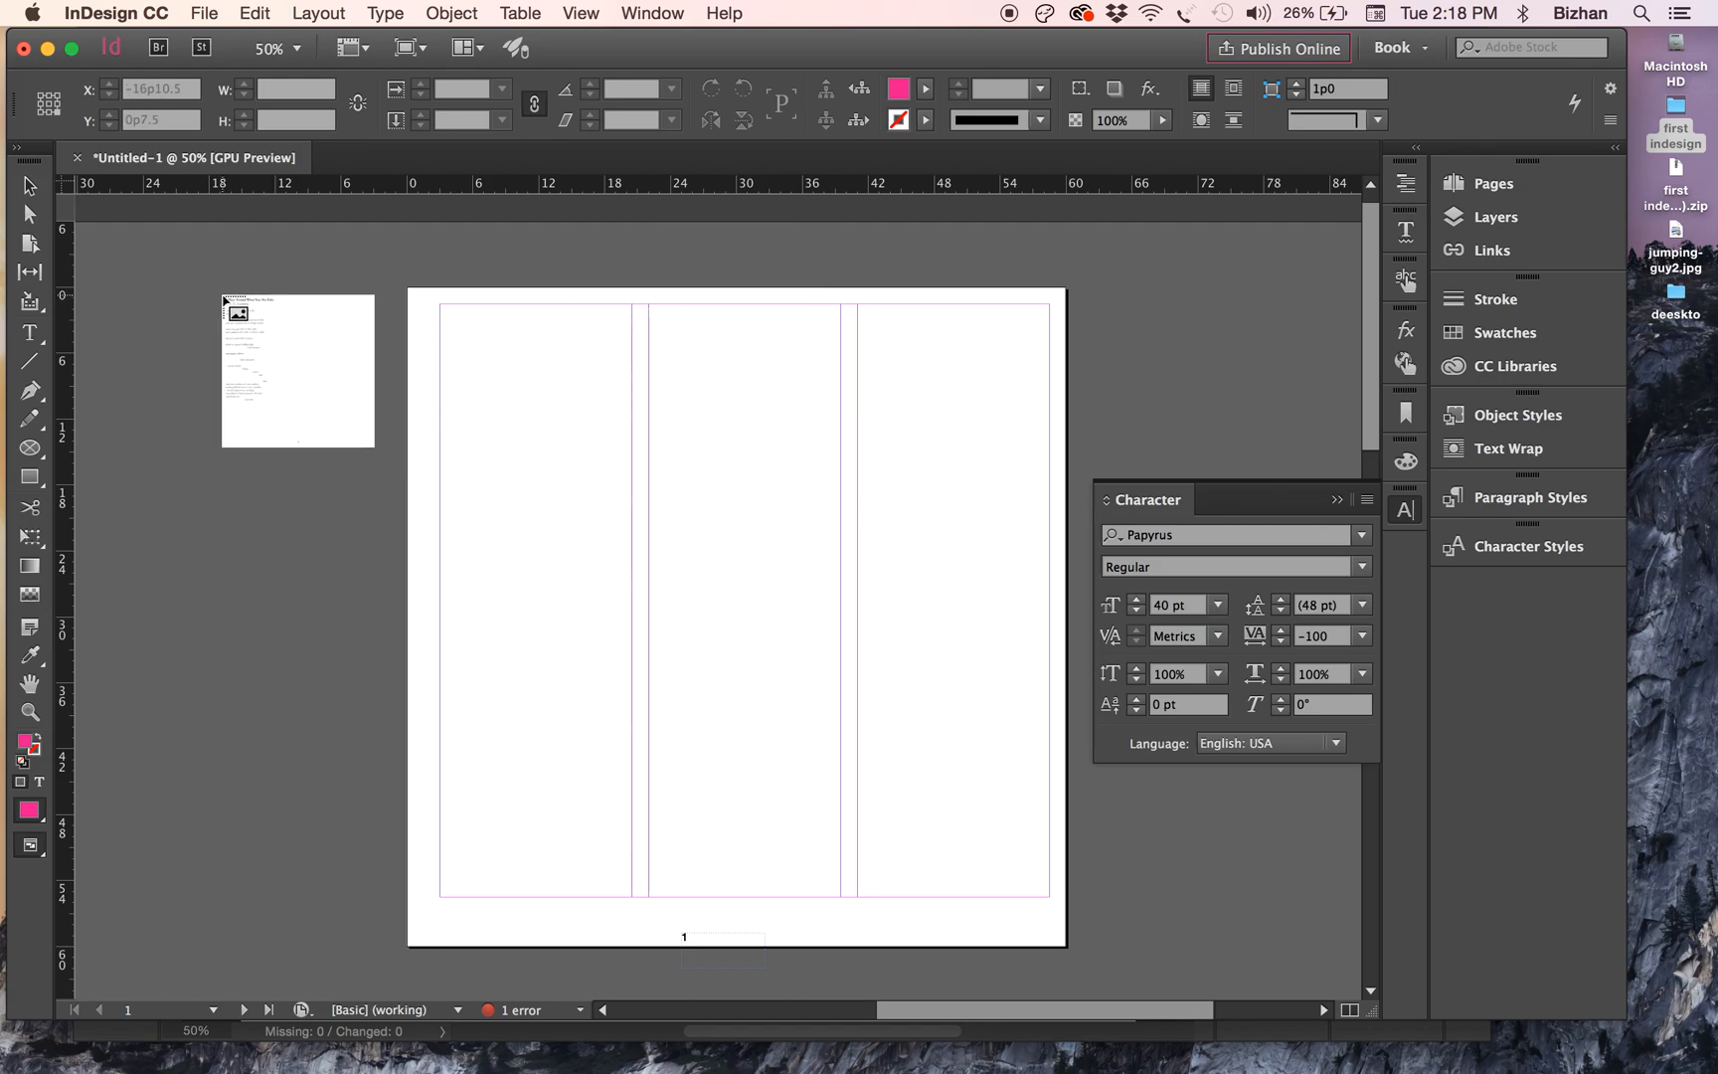
- Place the image over the whole of page 1 at 60p0 by 60p0 and nudge it up to match the page edges
left_click_drag(1071, 316, 411, 295)
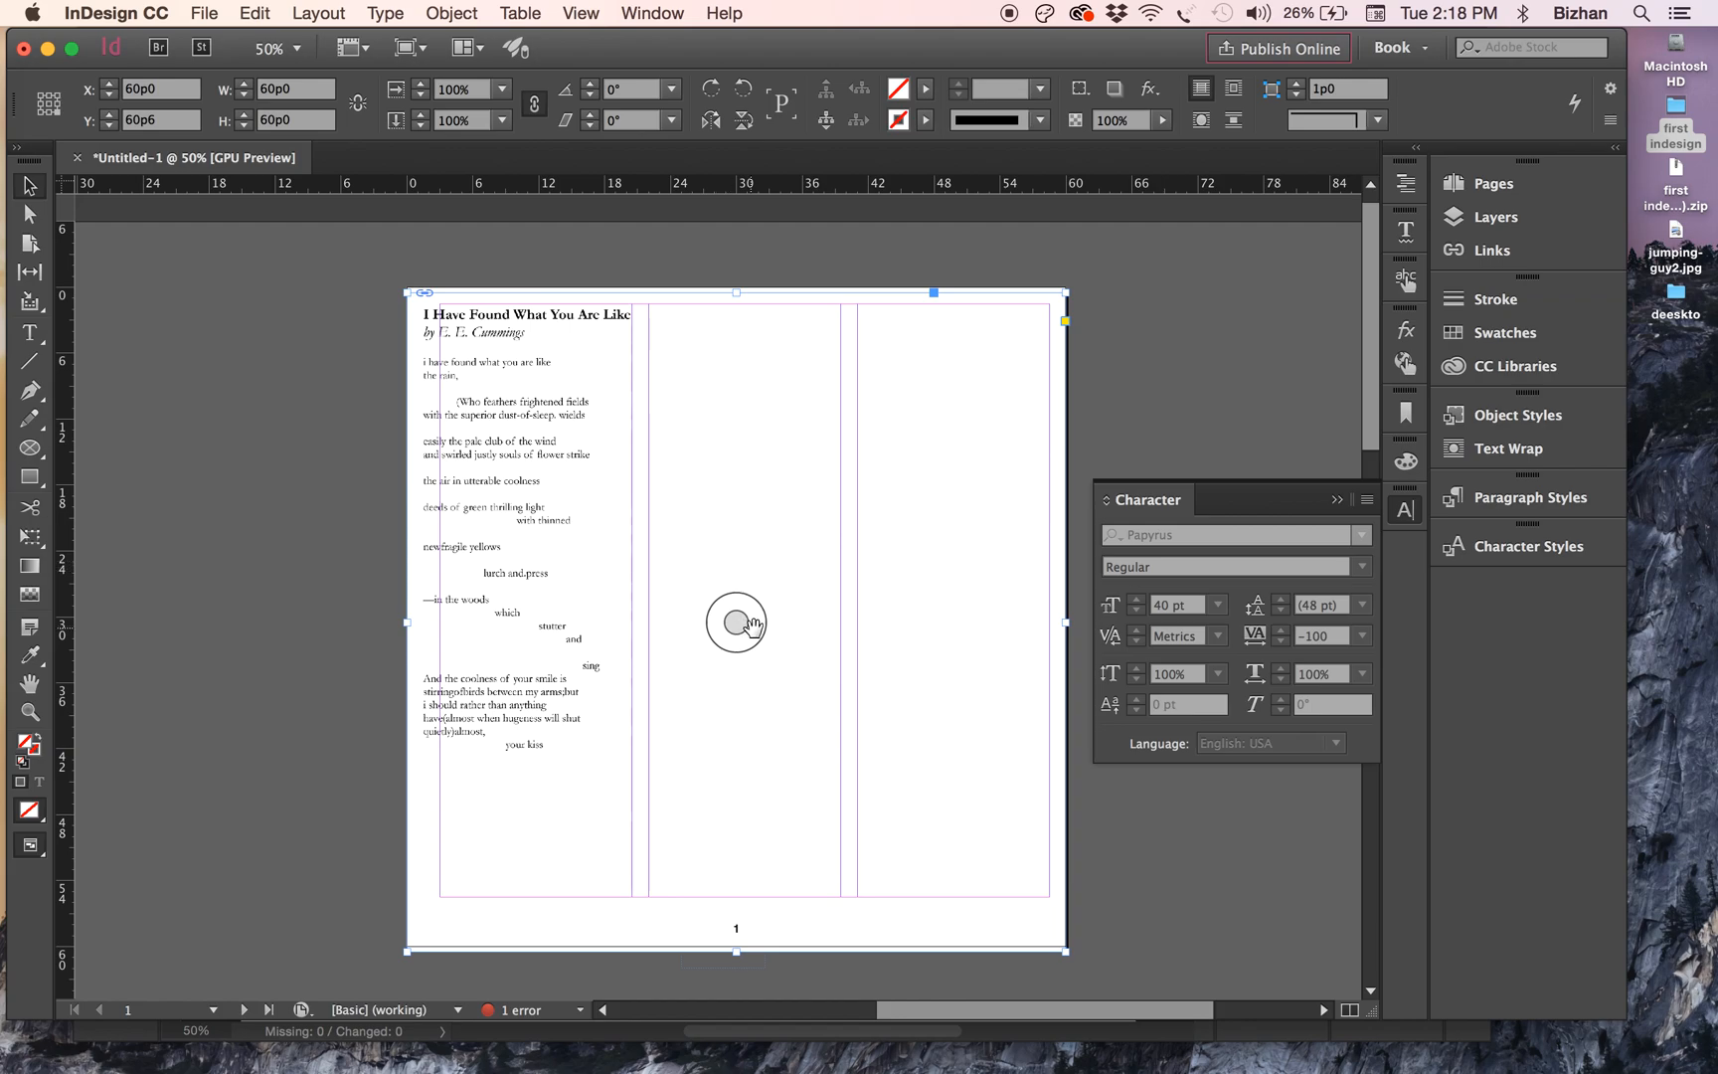
left_click(1195, 881)
left_click(1016, 881)
key("Up")
key("Up")
key("Up")
key("Up")
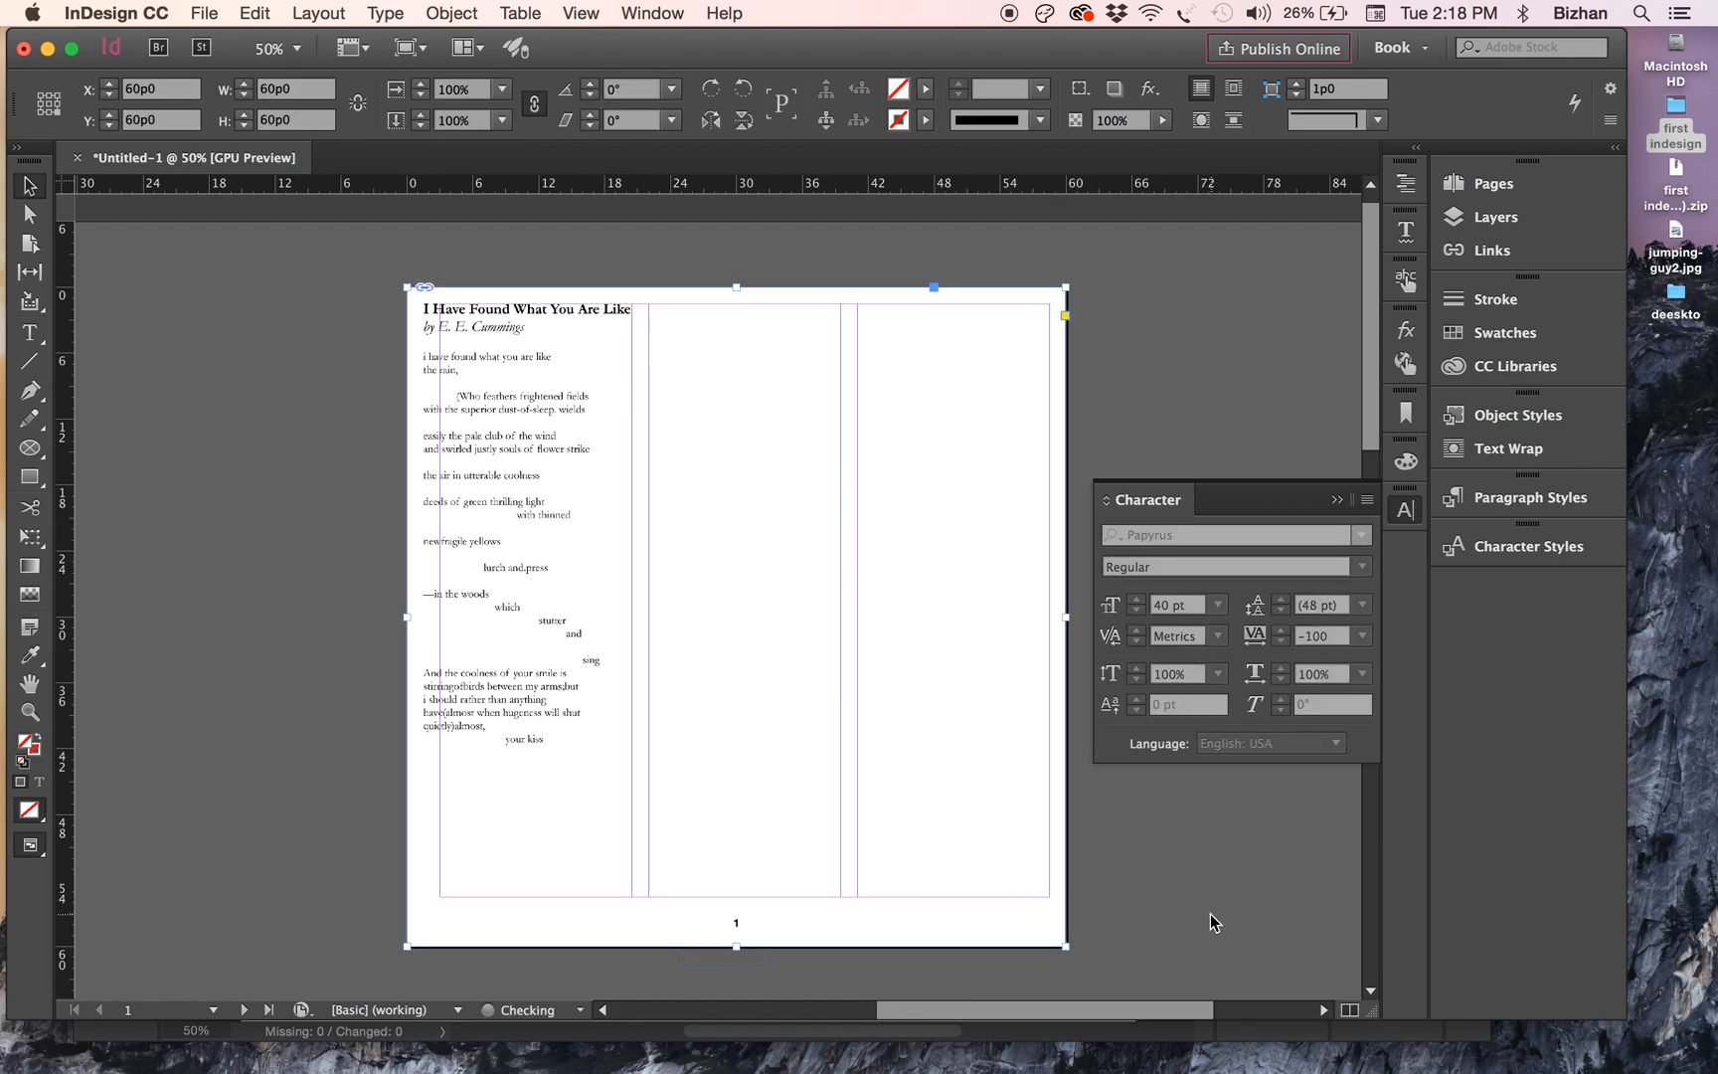
left_click(1220, 934)
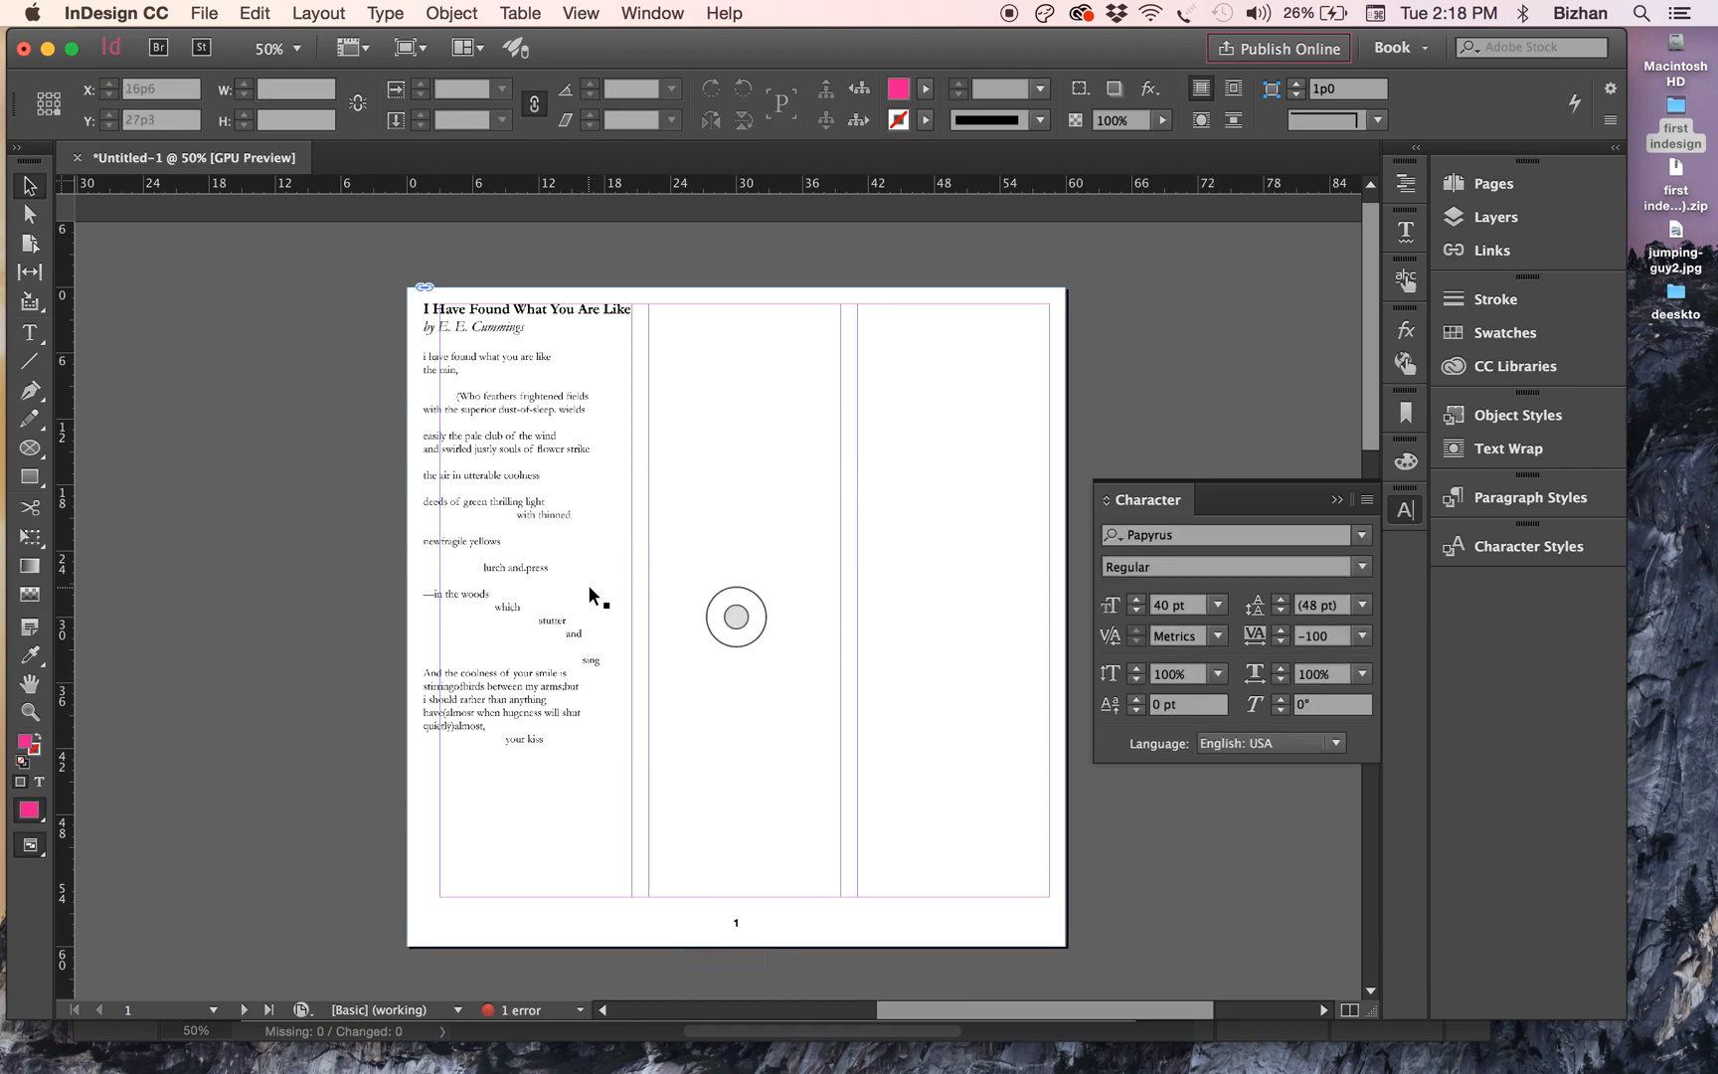
- Select the placed image and examine its fit on the page and its poem text at 125% zoom
left_click(466, 655)
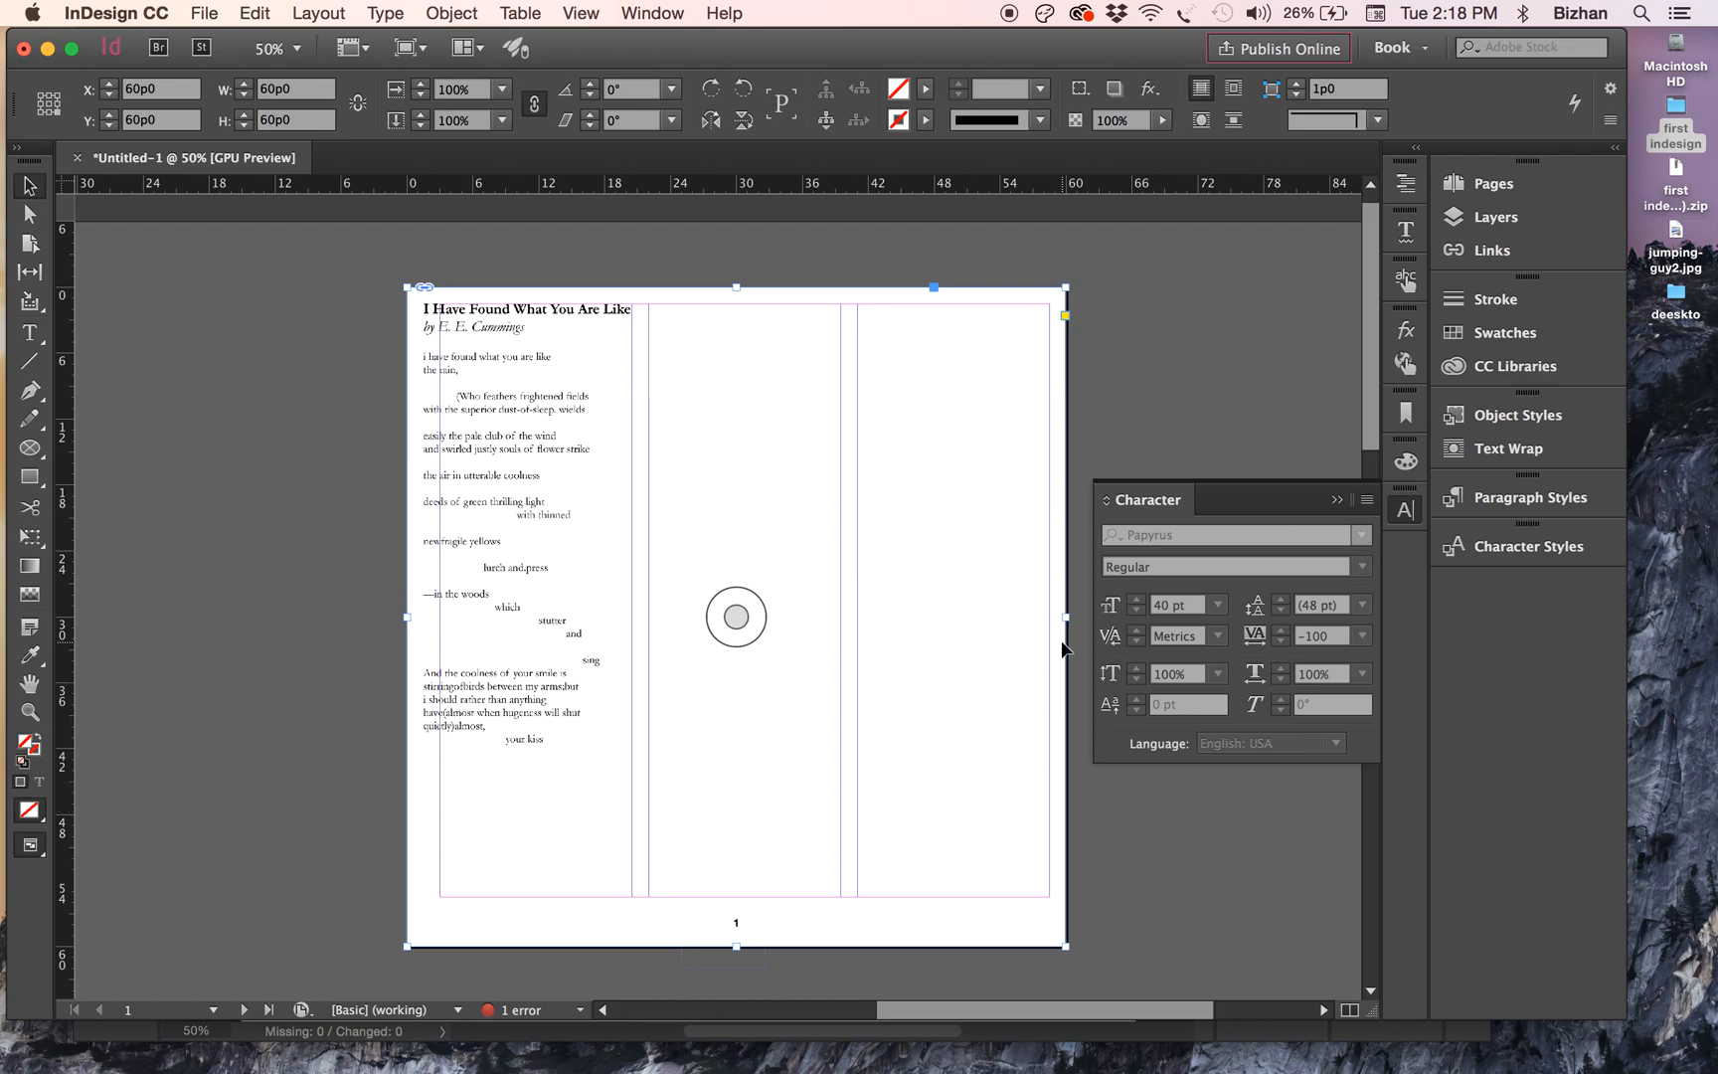
key("super+shift+a")
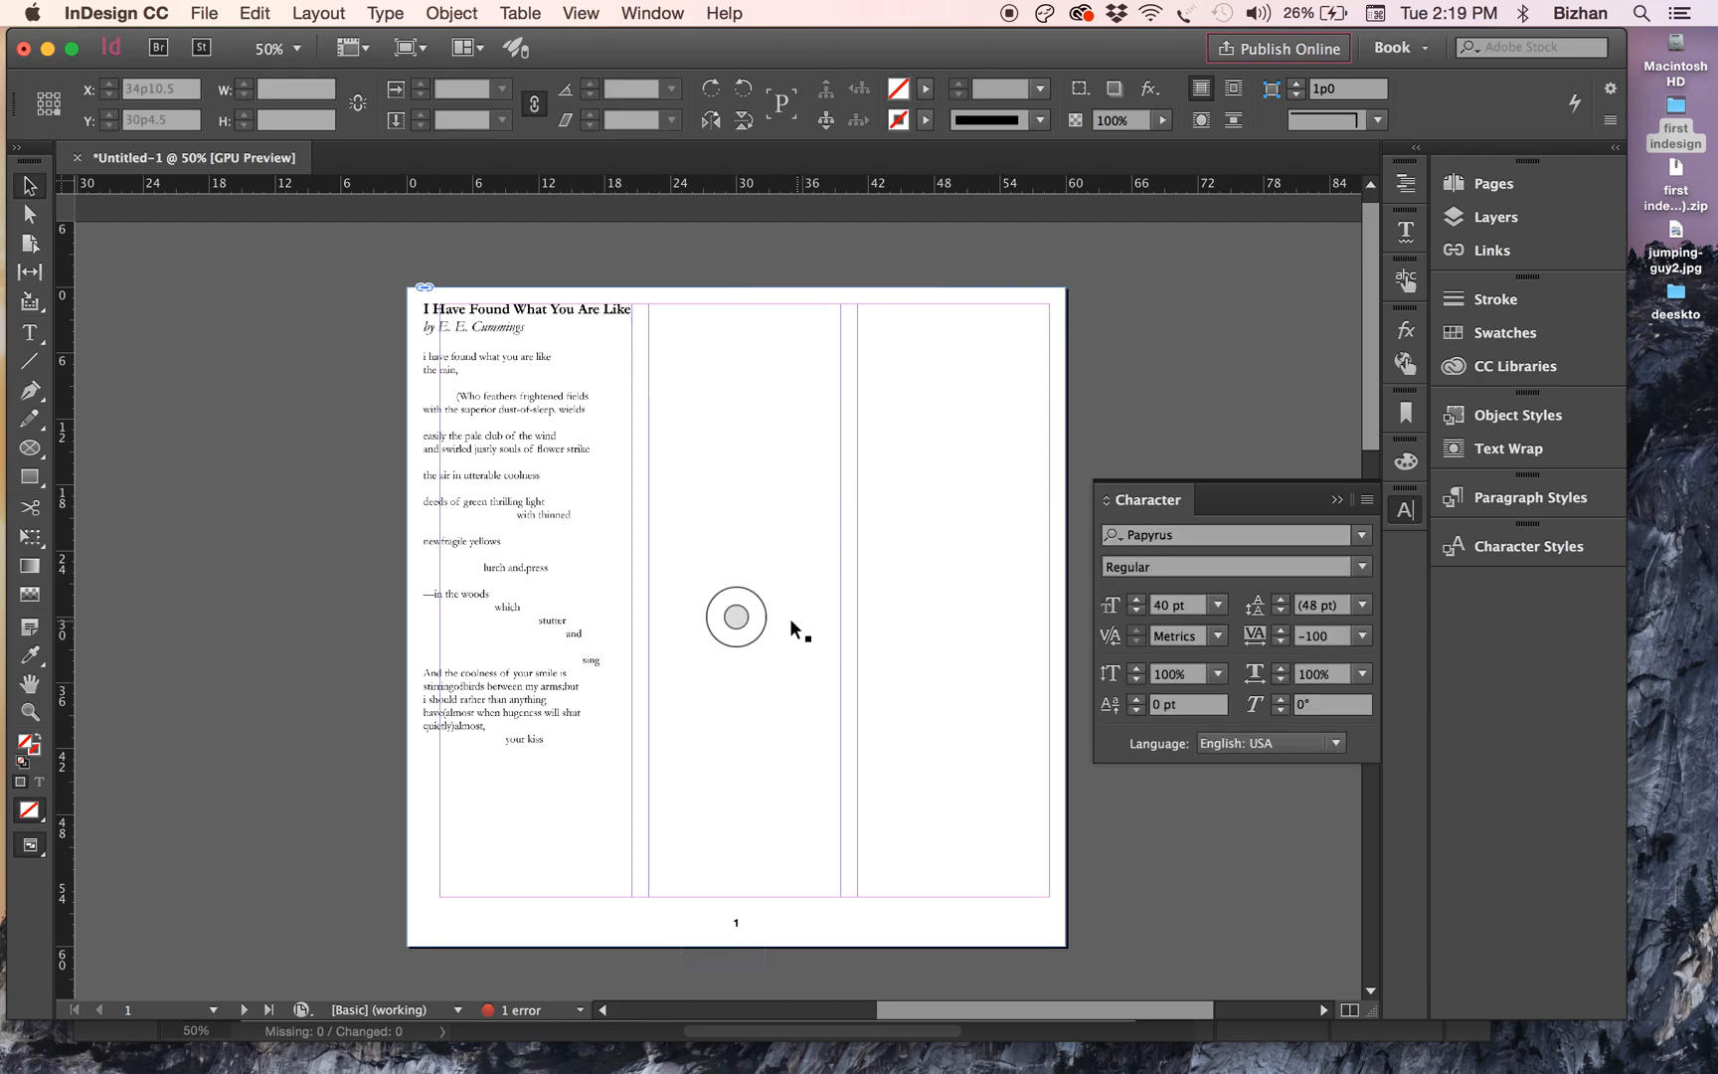
left_click(644, 610)
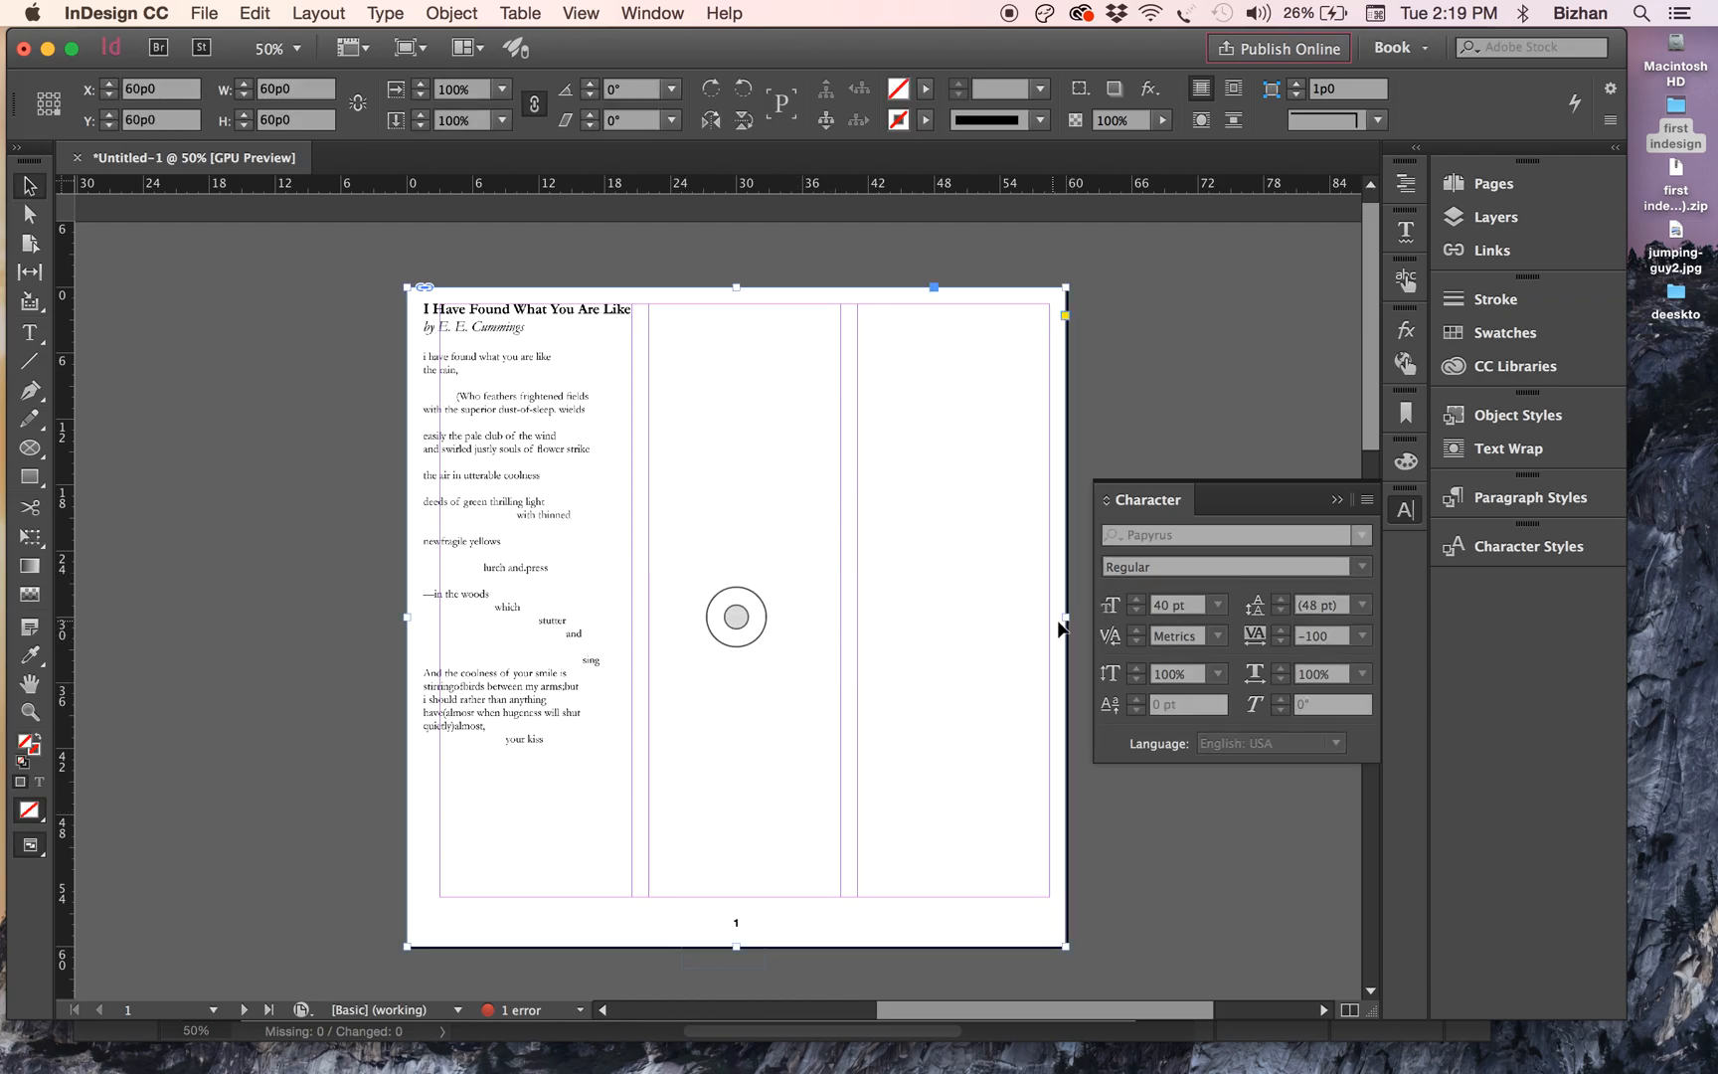
mouse_move(1062, 617)
left_mouse_down()
mouse_move(778, 616)
mouse_move(958, 595)
mouse_move(788, 618)
mouse_move(444, 613)
mouse_move(1064, 617)
left_mouse_up()
key("super+equal")
key("super+equal")
key("super+equal")
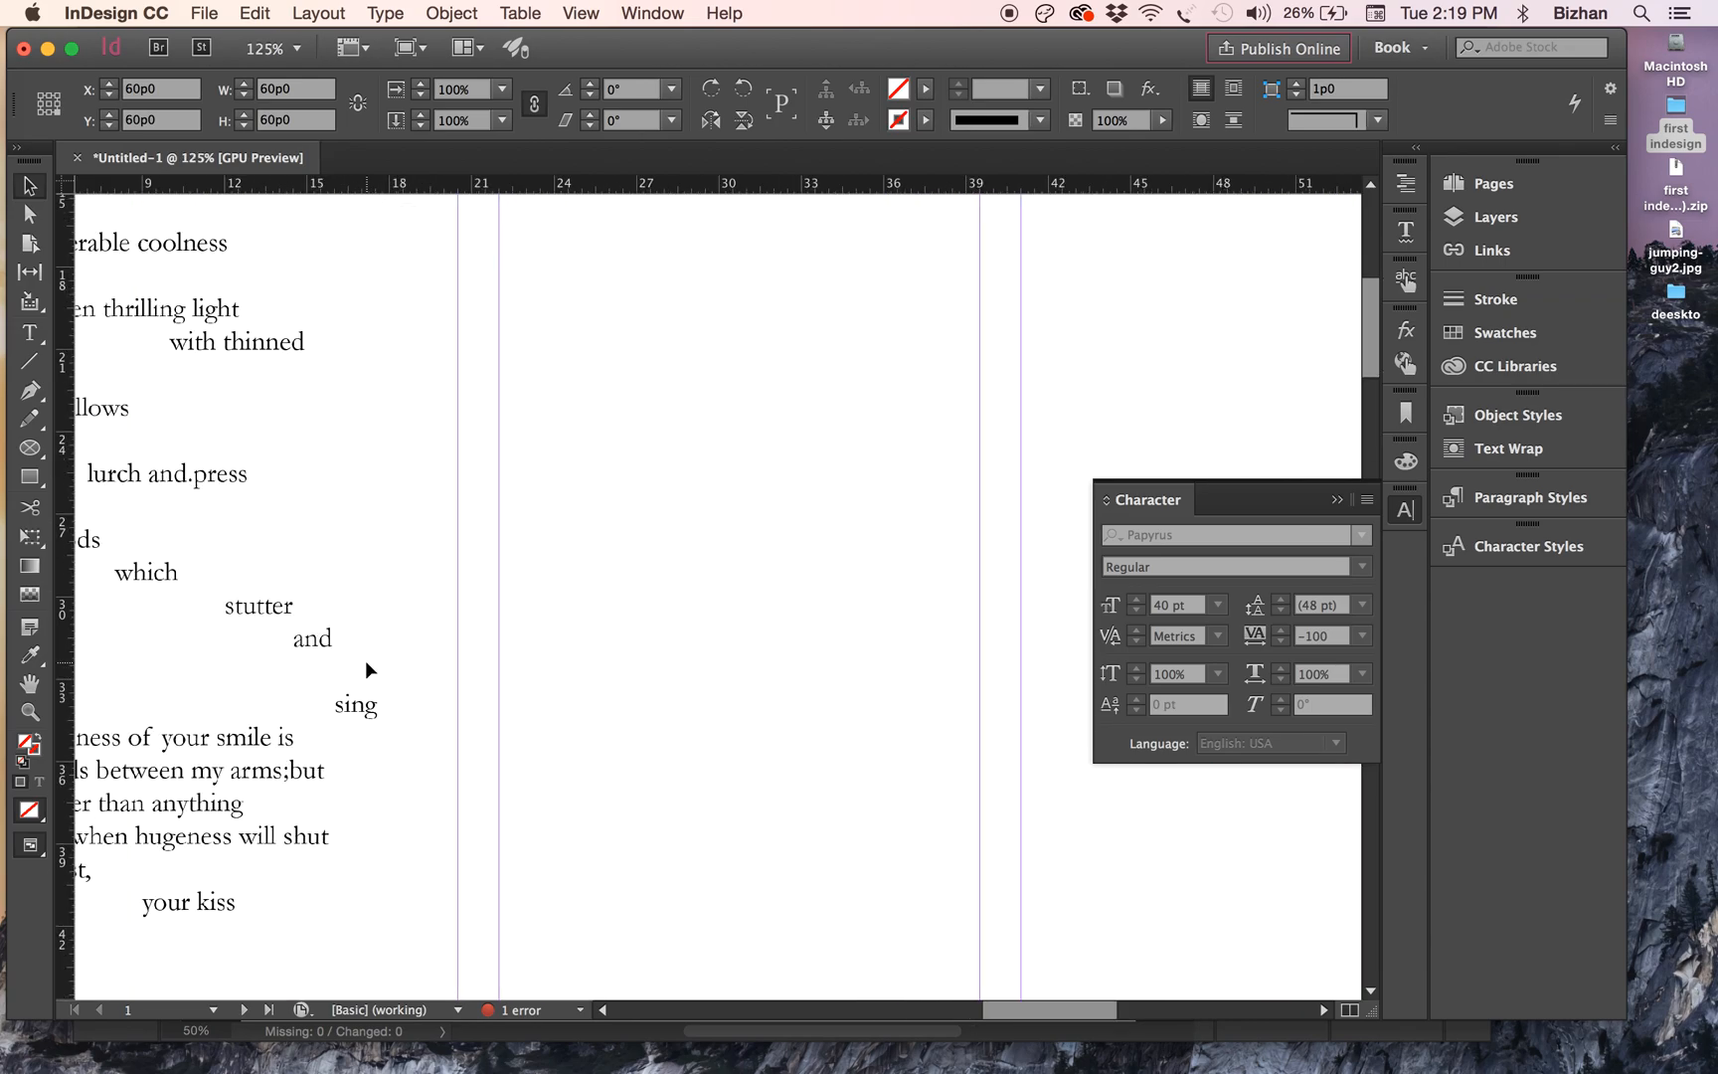
scroll(365, 660, "up", 6)
scroll(365, 660, "left", 8)
scroll(365, 660, "right", 4)
scroll(365, 661, "down", 2)
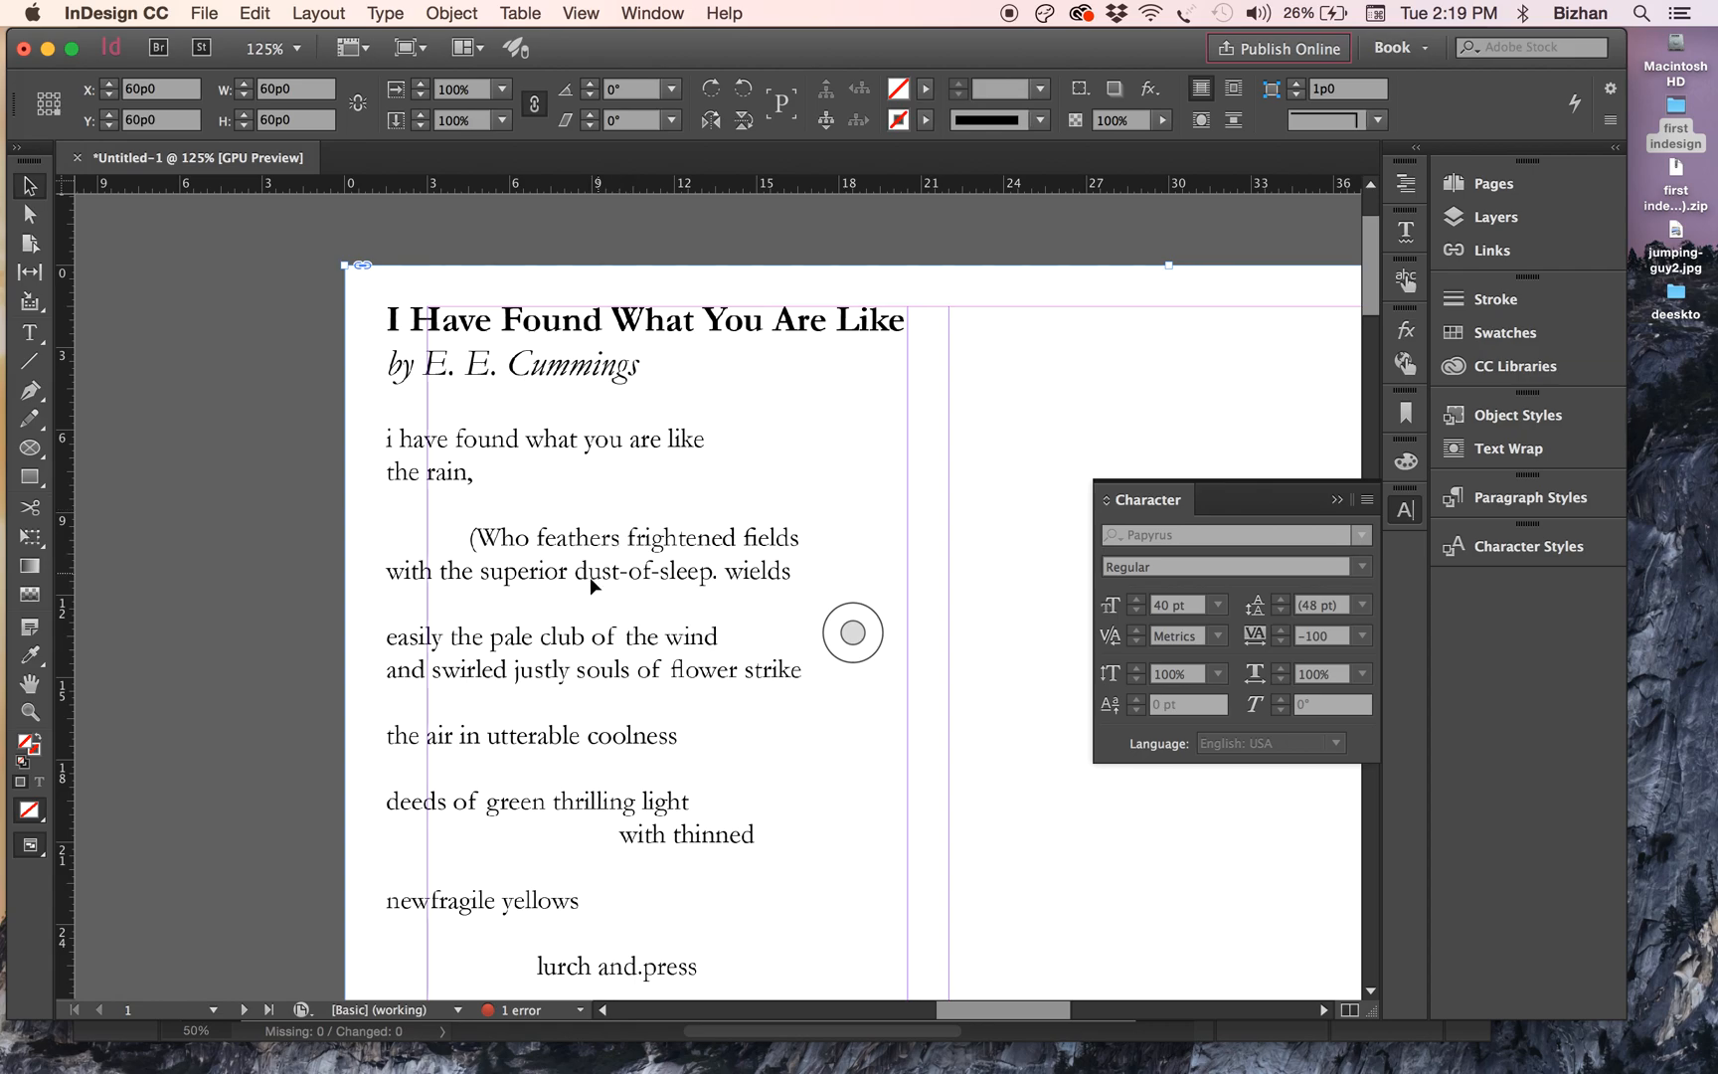
- Set the display performance to Typical Display and inspect the placed image down to 50% zoom
left_click(598, 10)
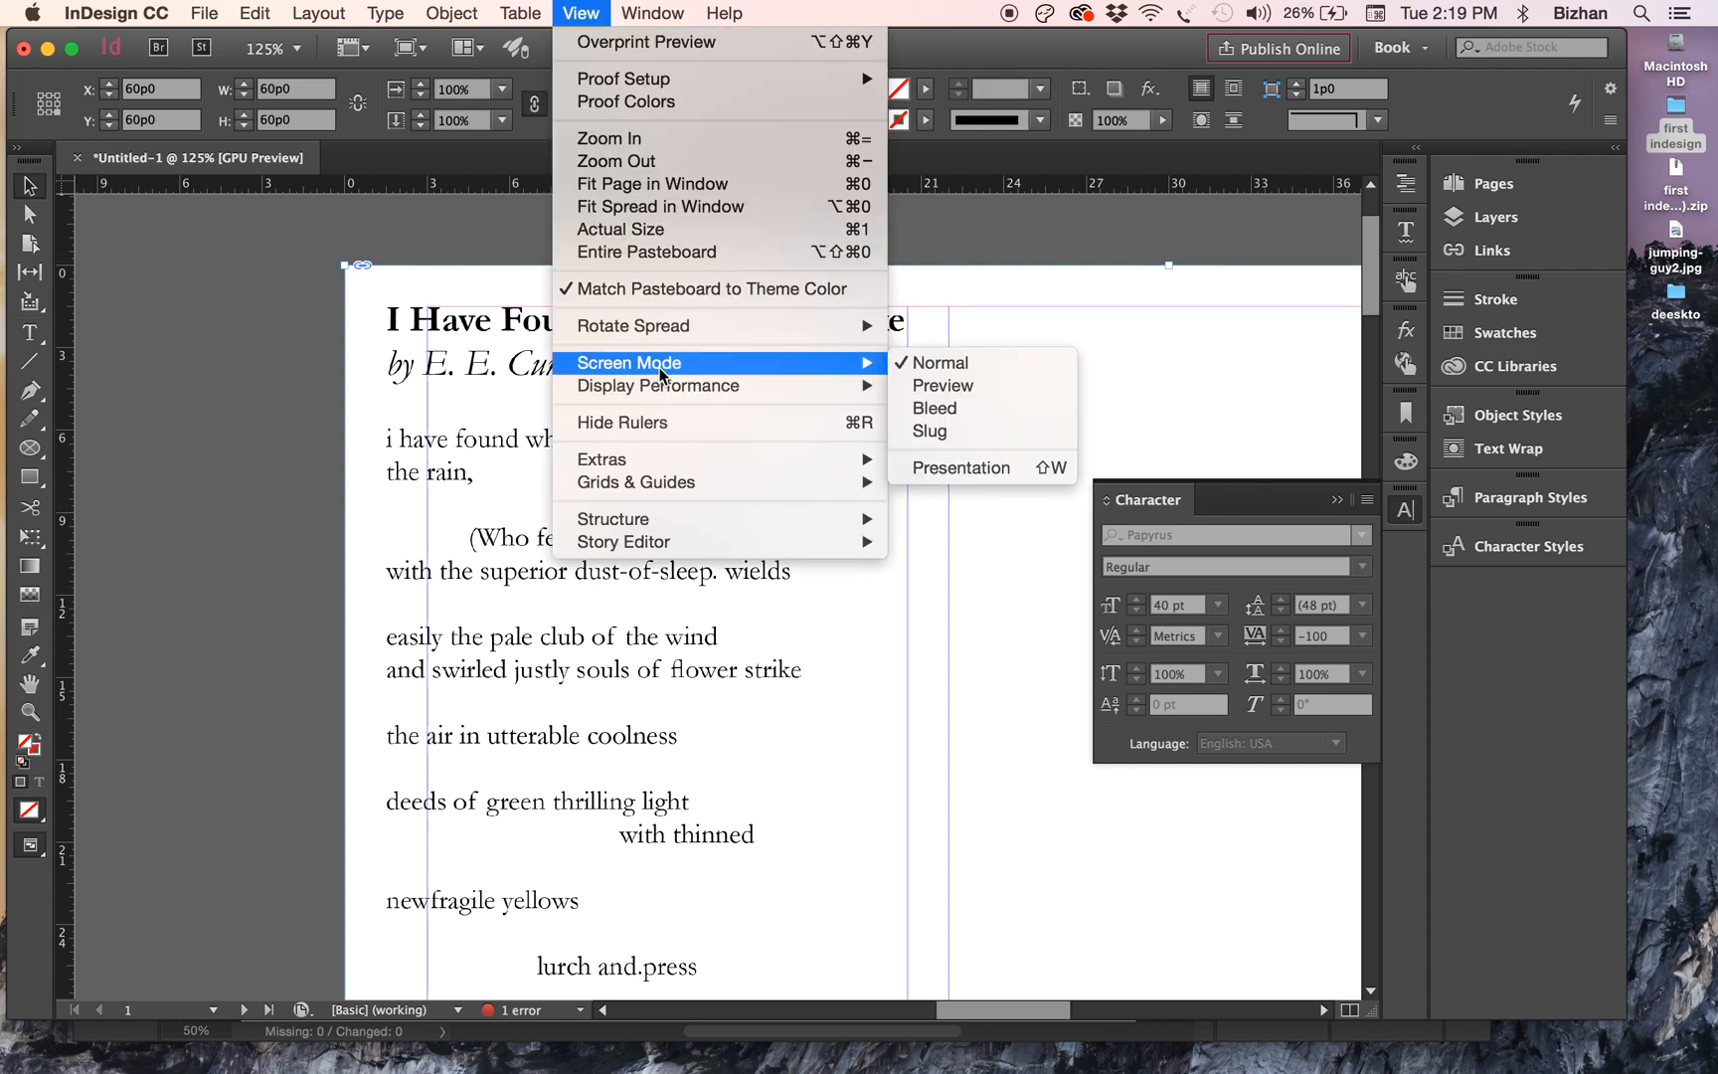
mouse_move(663, 390)
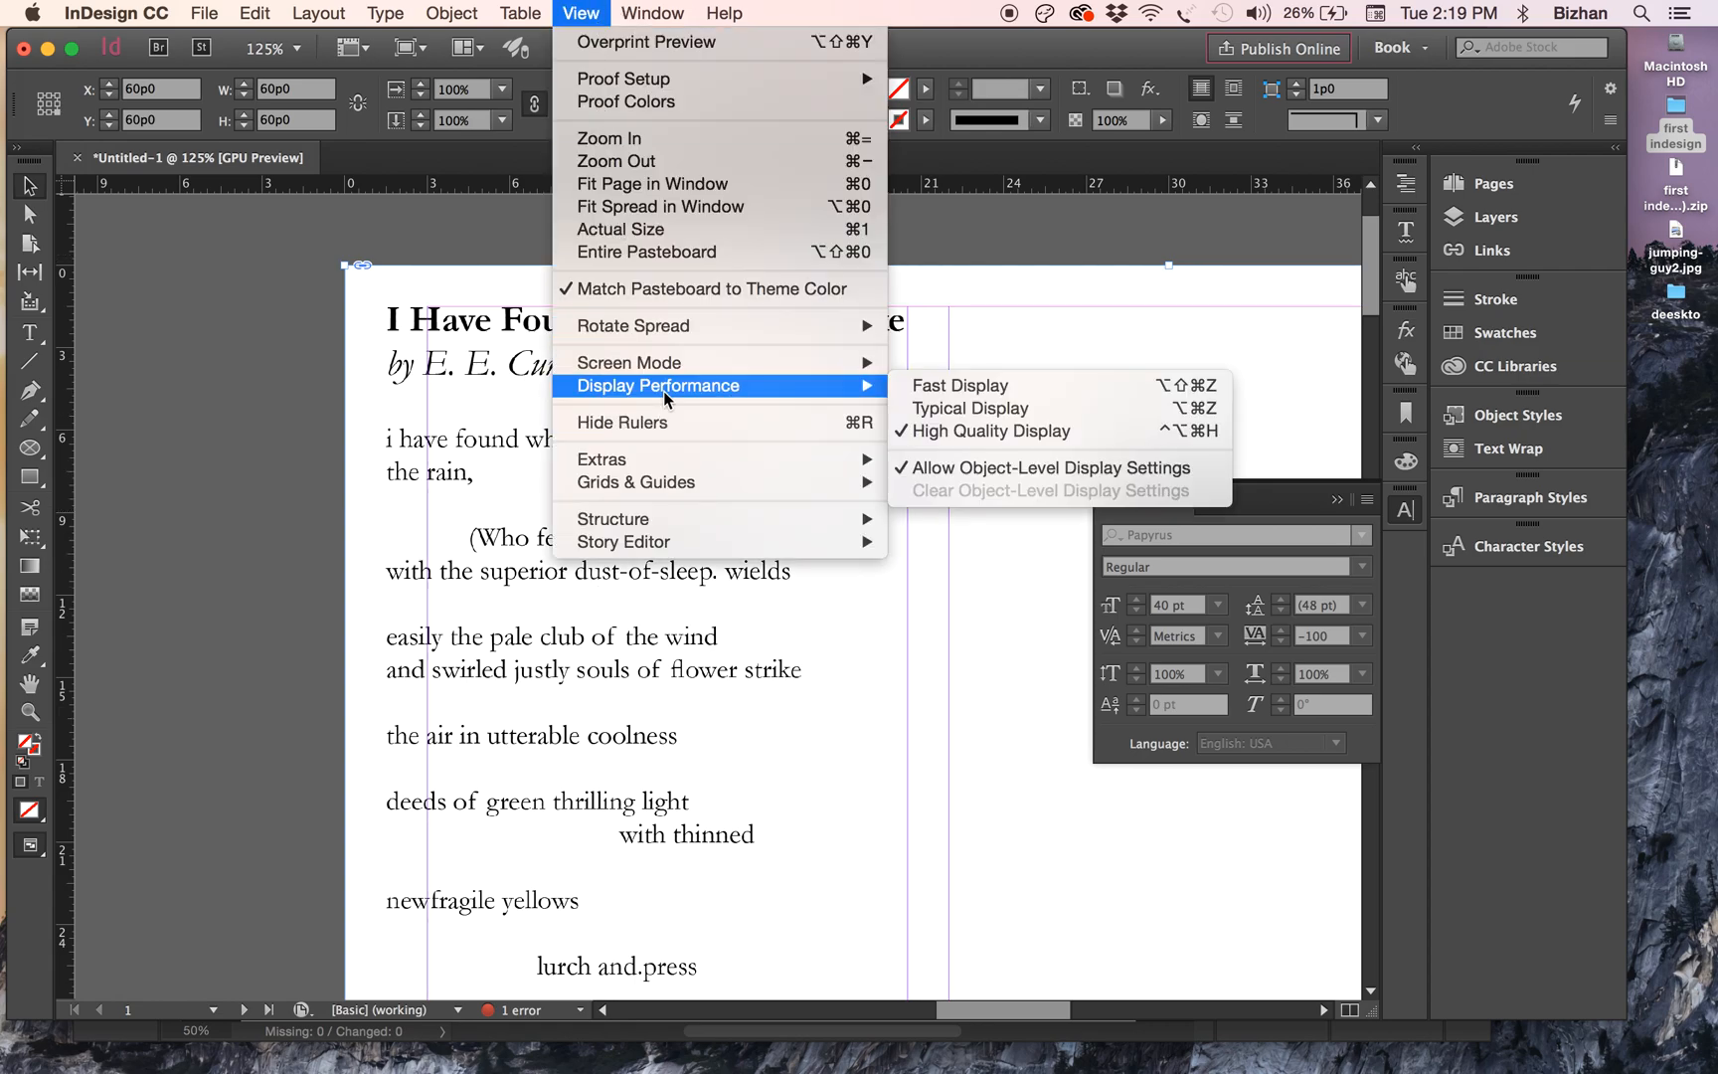
left_click(989, 411)
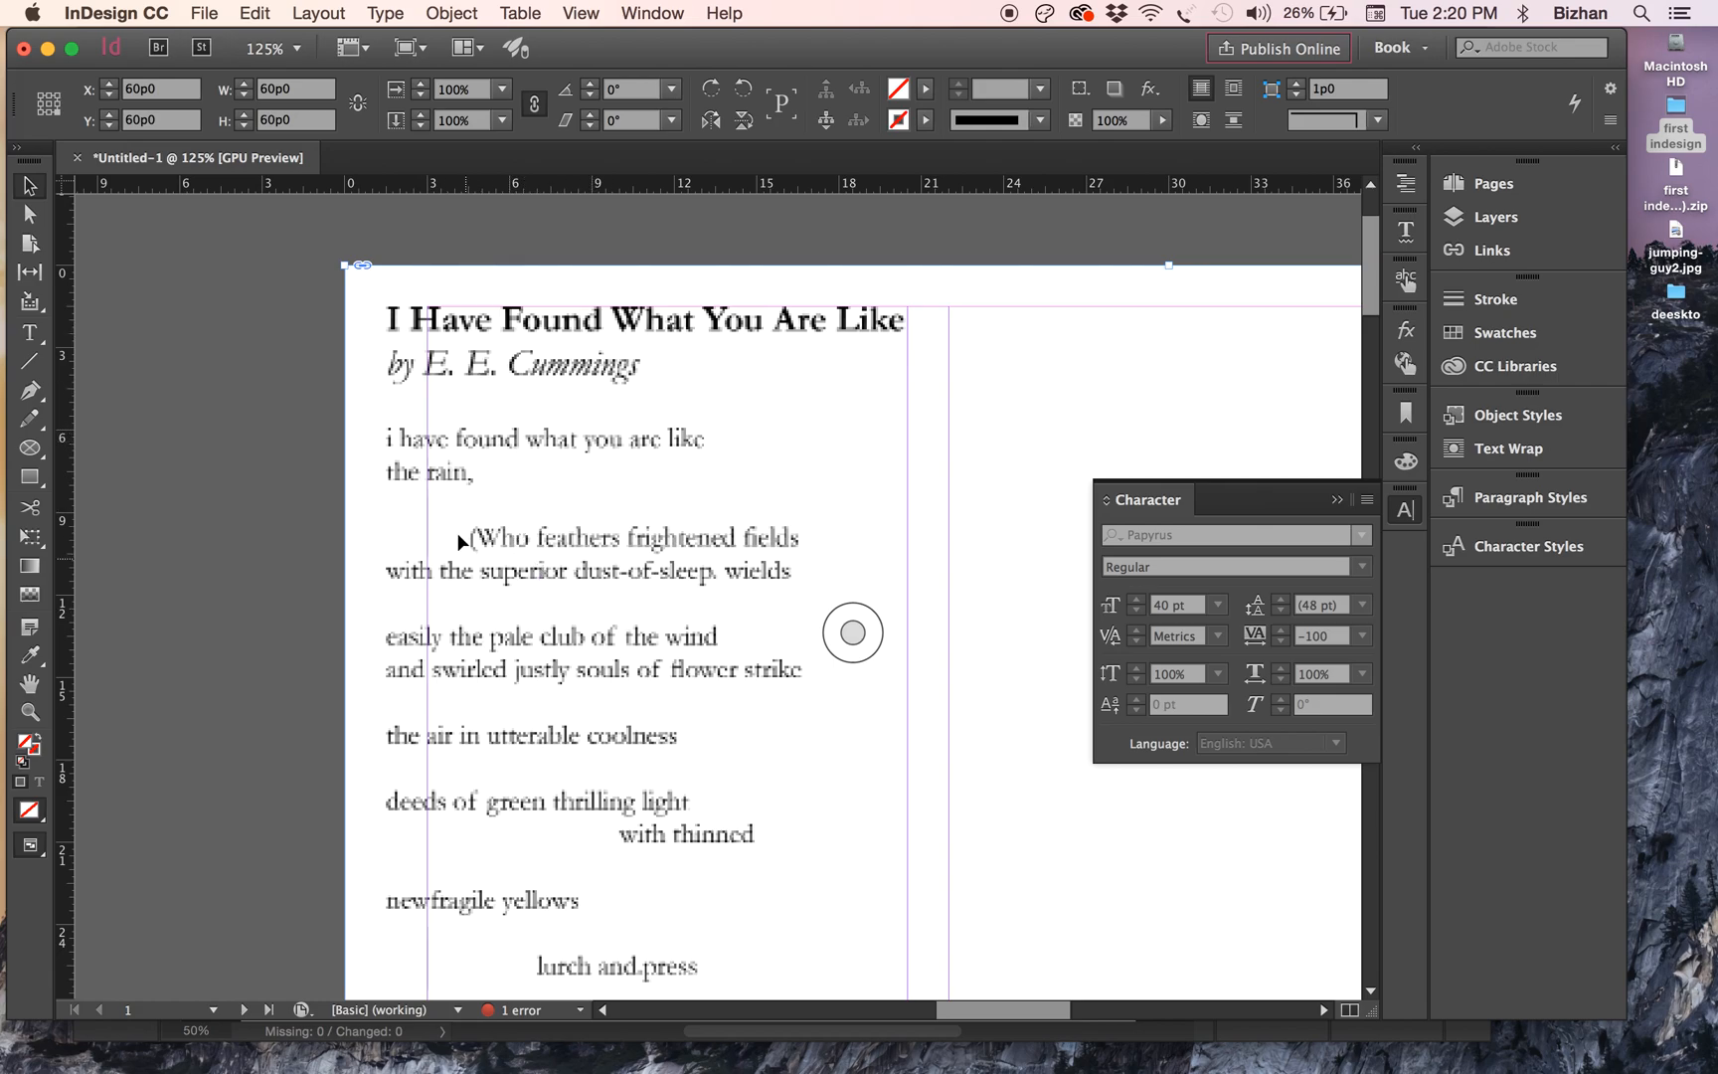
key("super+minus")
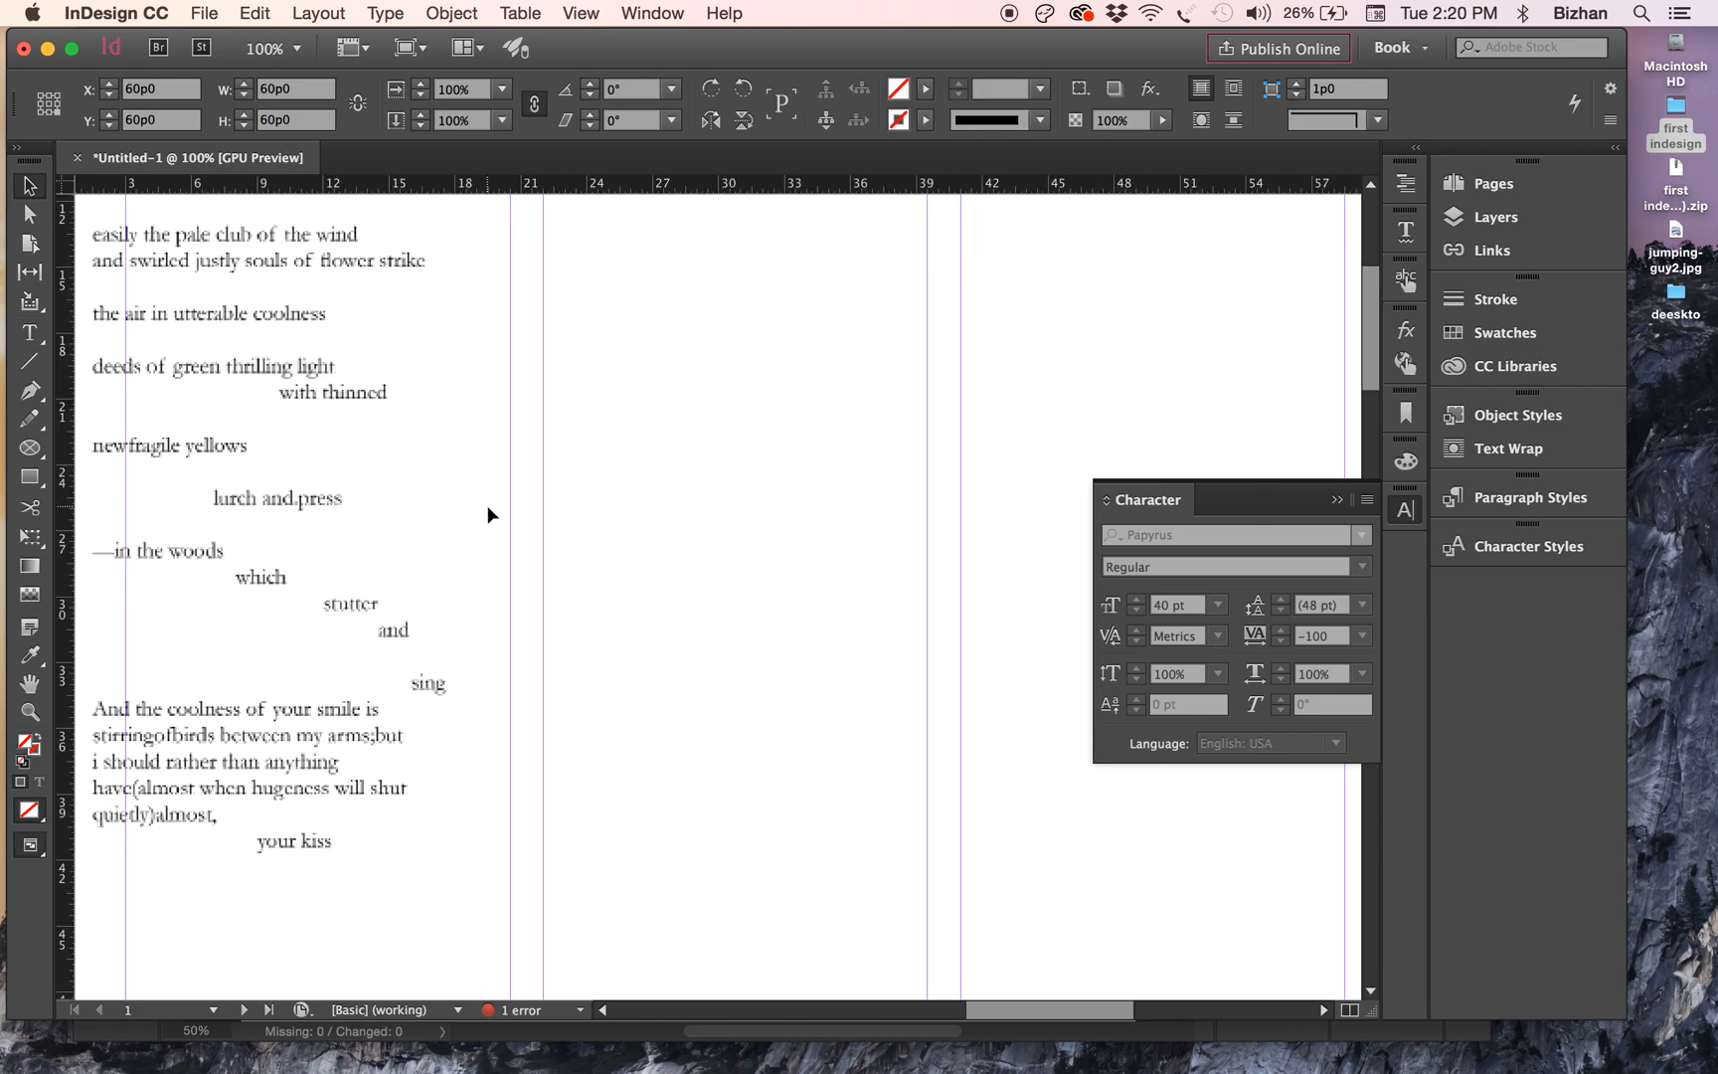
key("super+minus")
key("super+minus")
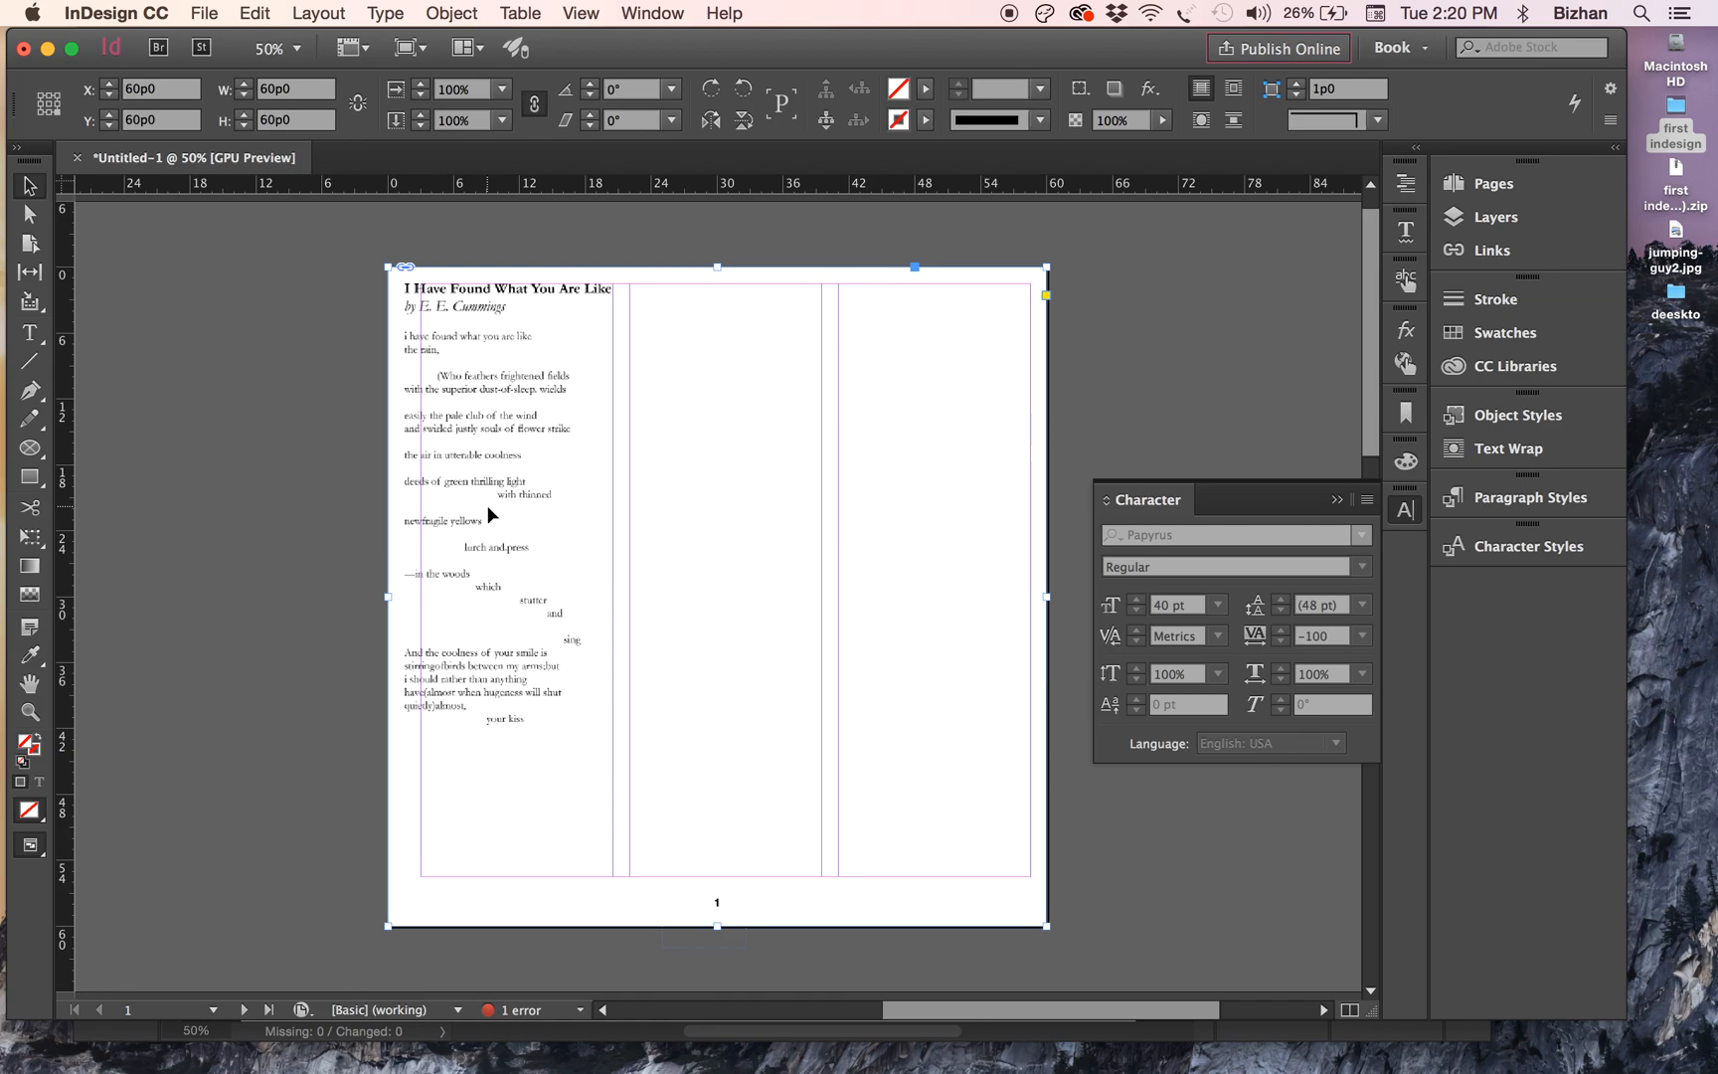
- Set the display performance to High Quality Display and show the start of the poem at 75% zoom
key("super+equal")
left_click(576, 13)
mouse_move(607, 370)
left_click(984, 426)
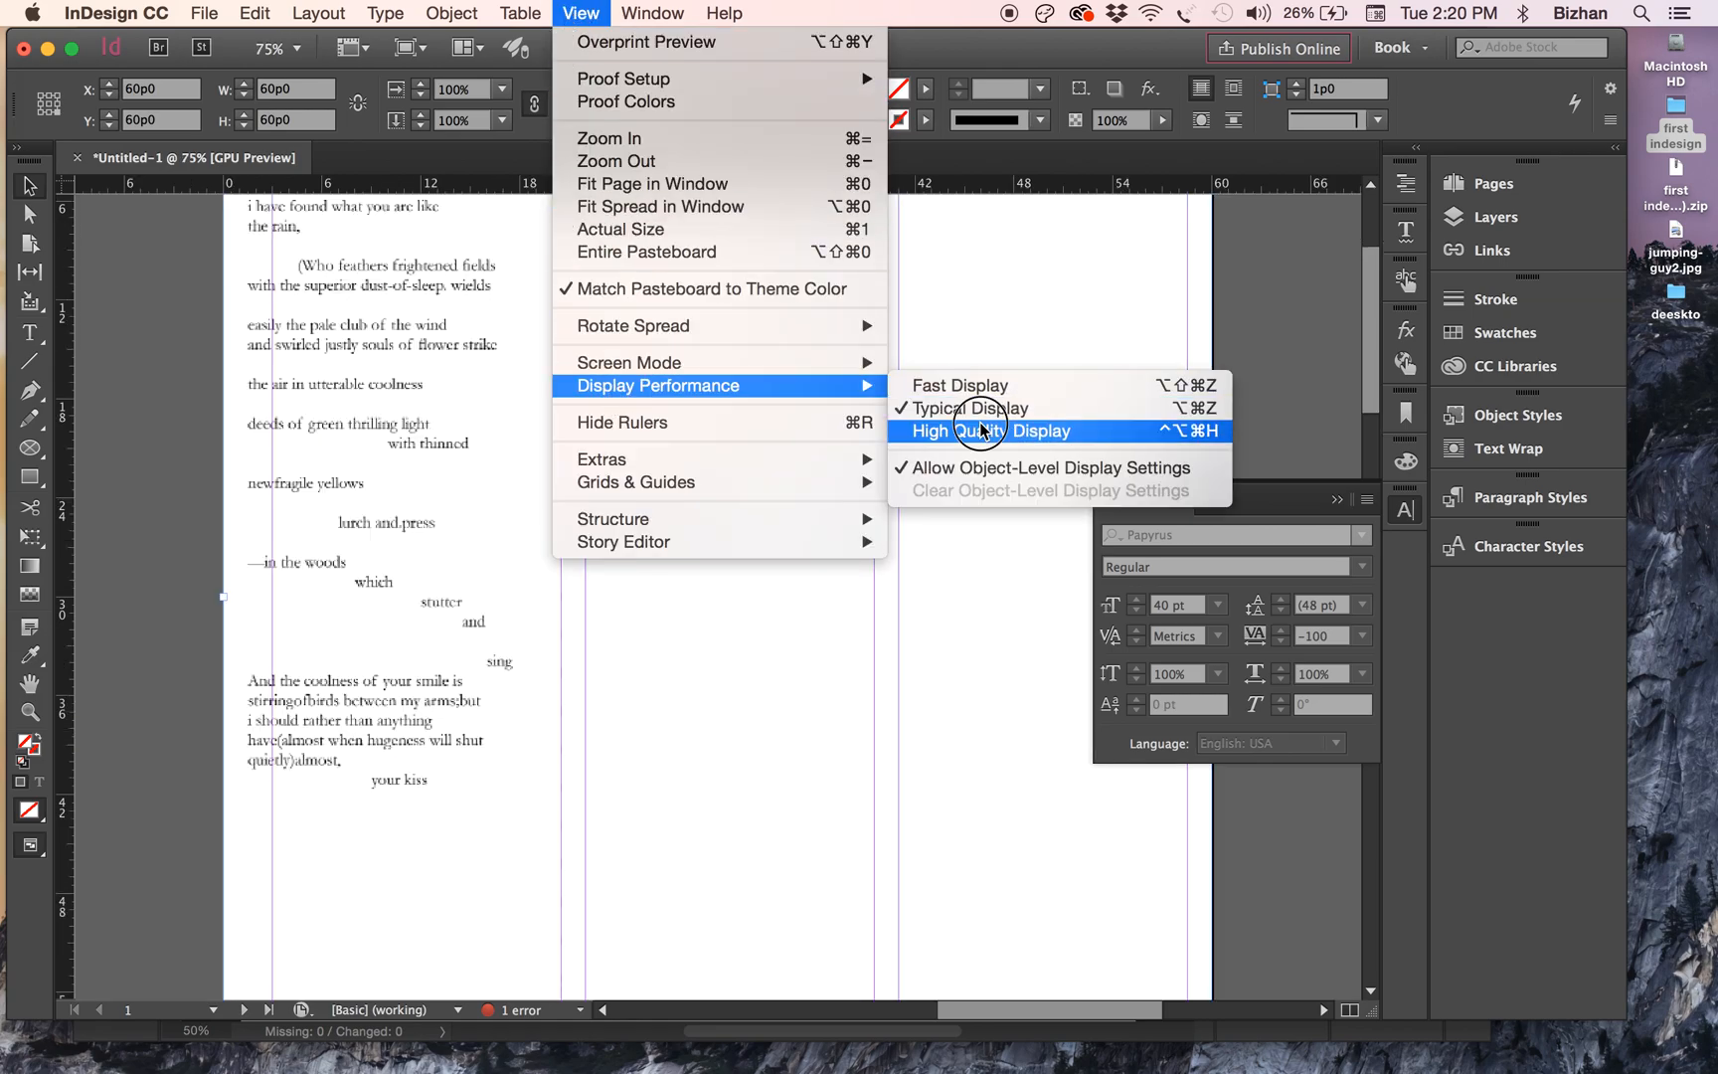
scroll(288, 561, "up", 5)
scroll(288, 562, "left", 2)
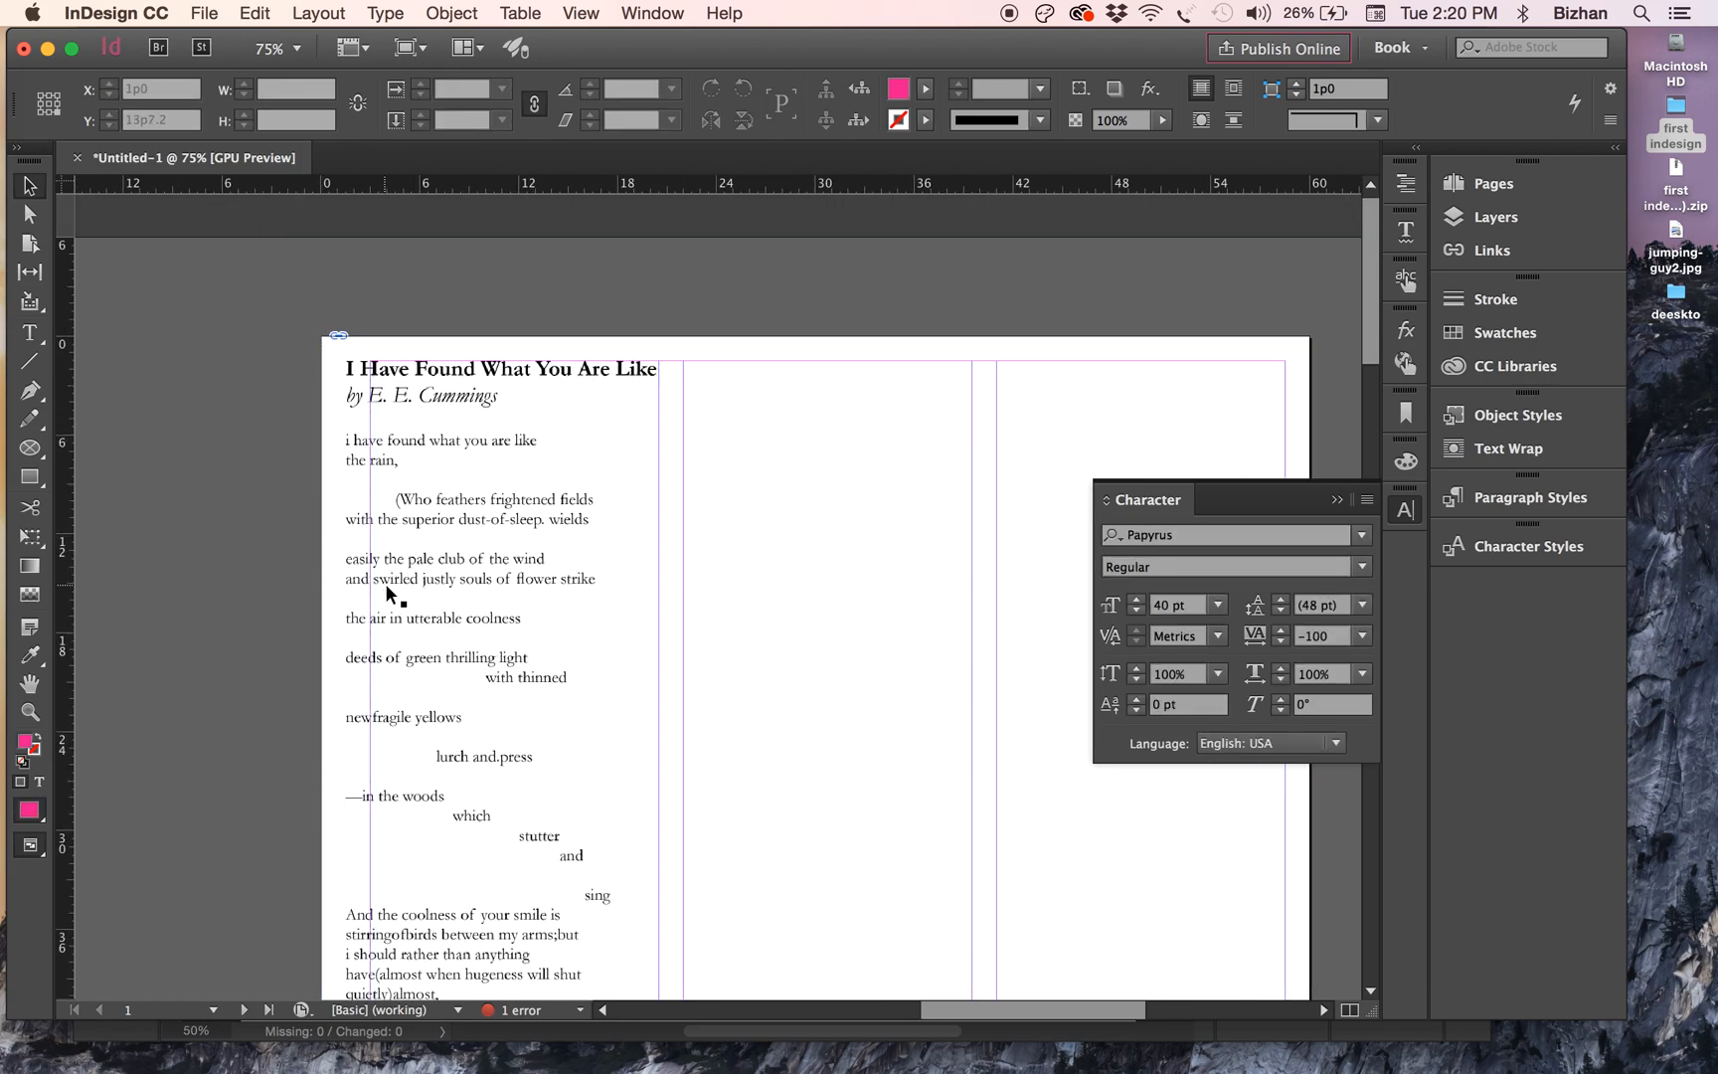
- Select the placed image and review the page size and bleed in the document setup without changing anything
left_click(383, 693)
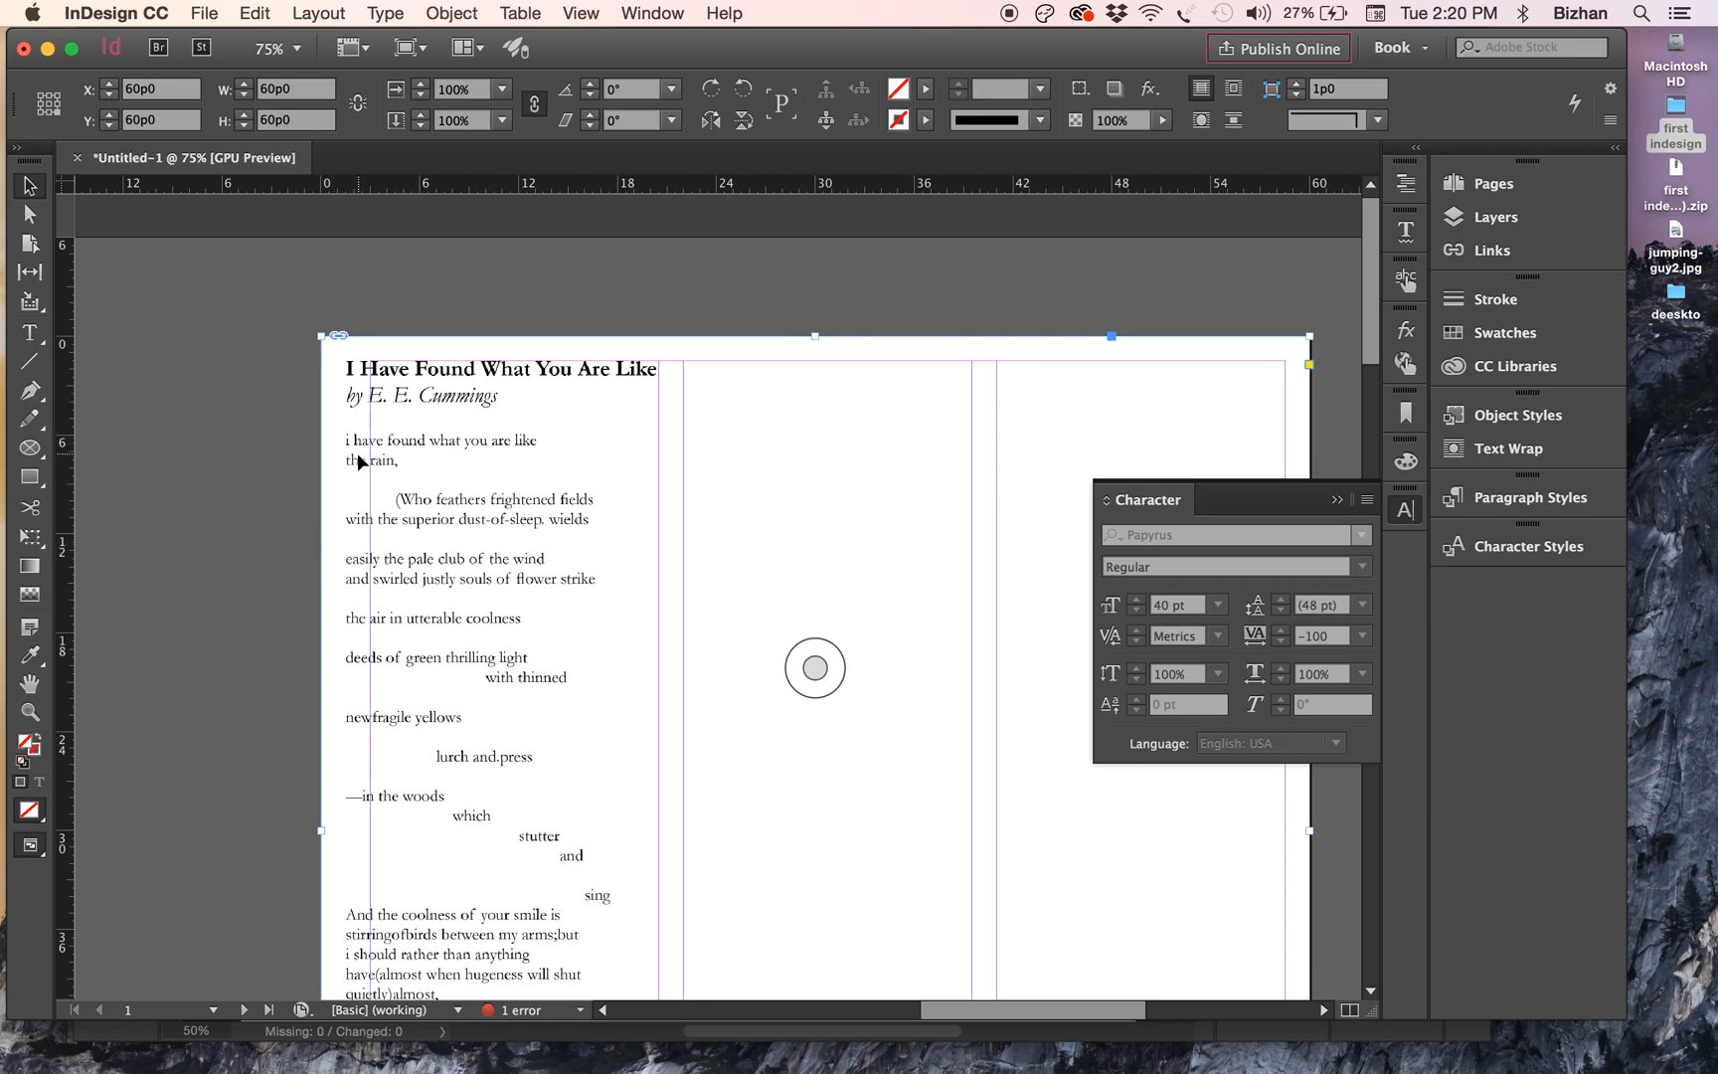
left_click(204, 13)
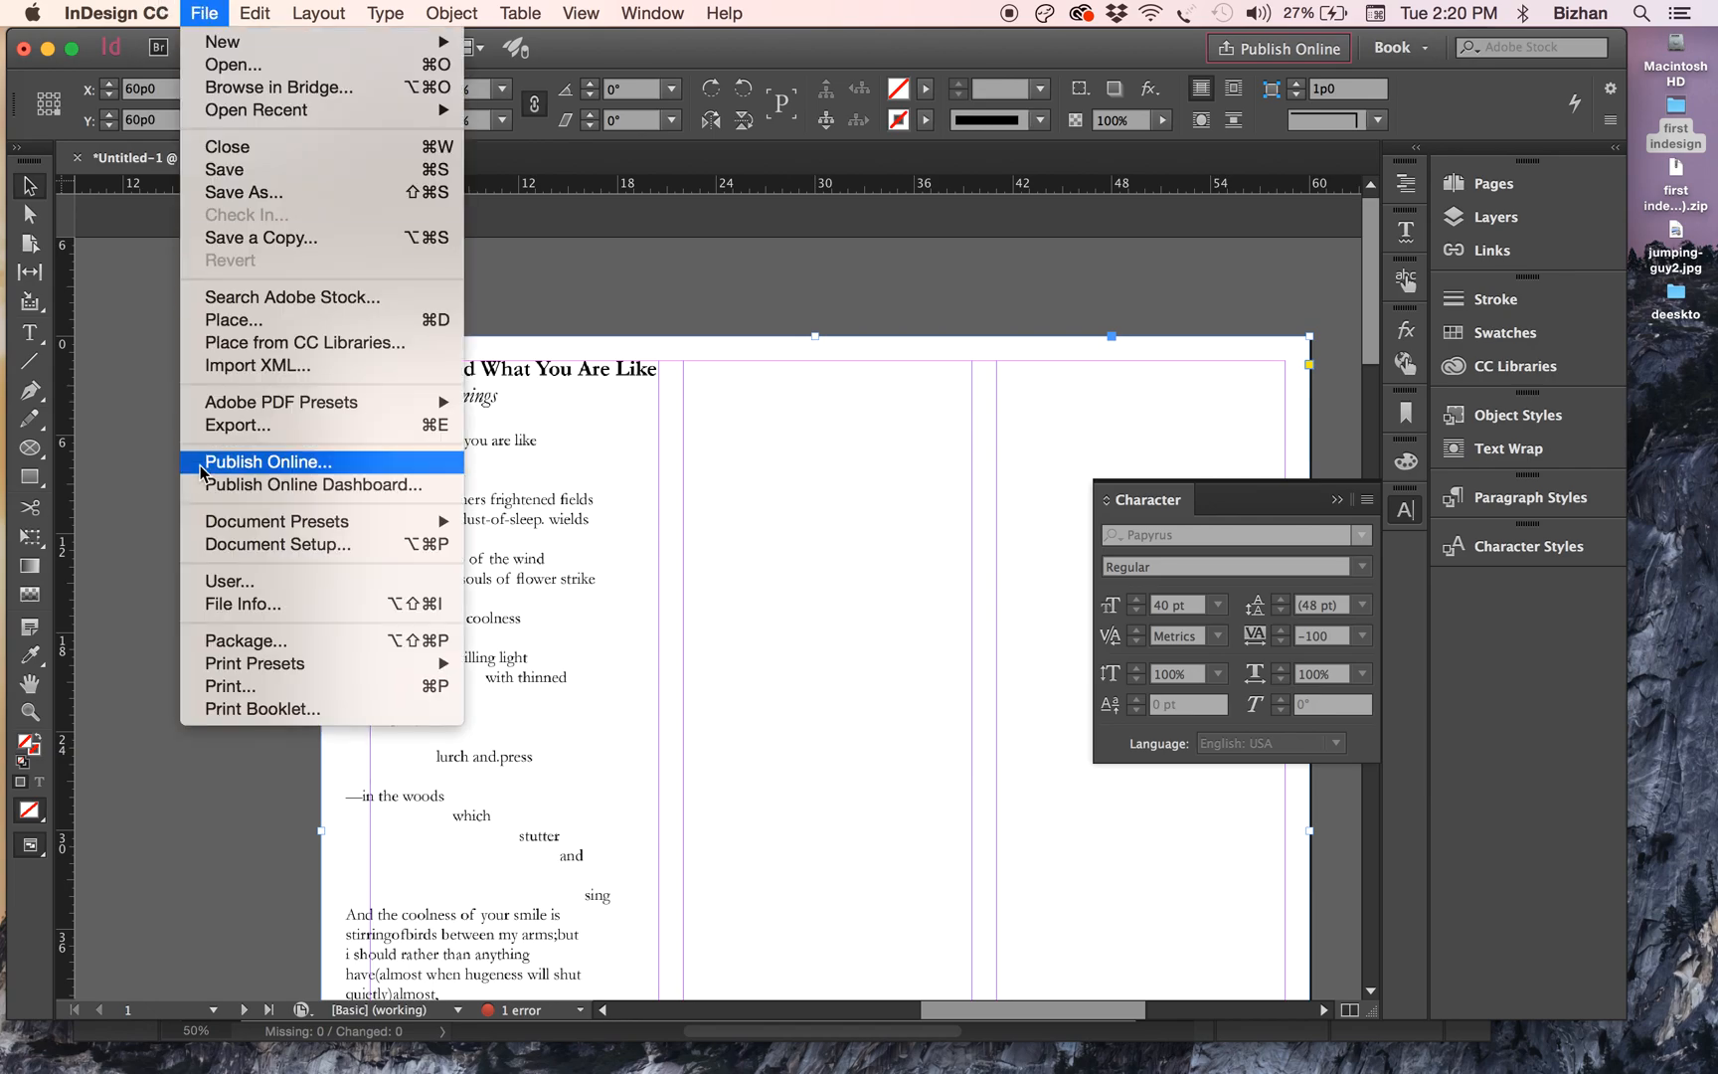
left_click(203, 13)
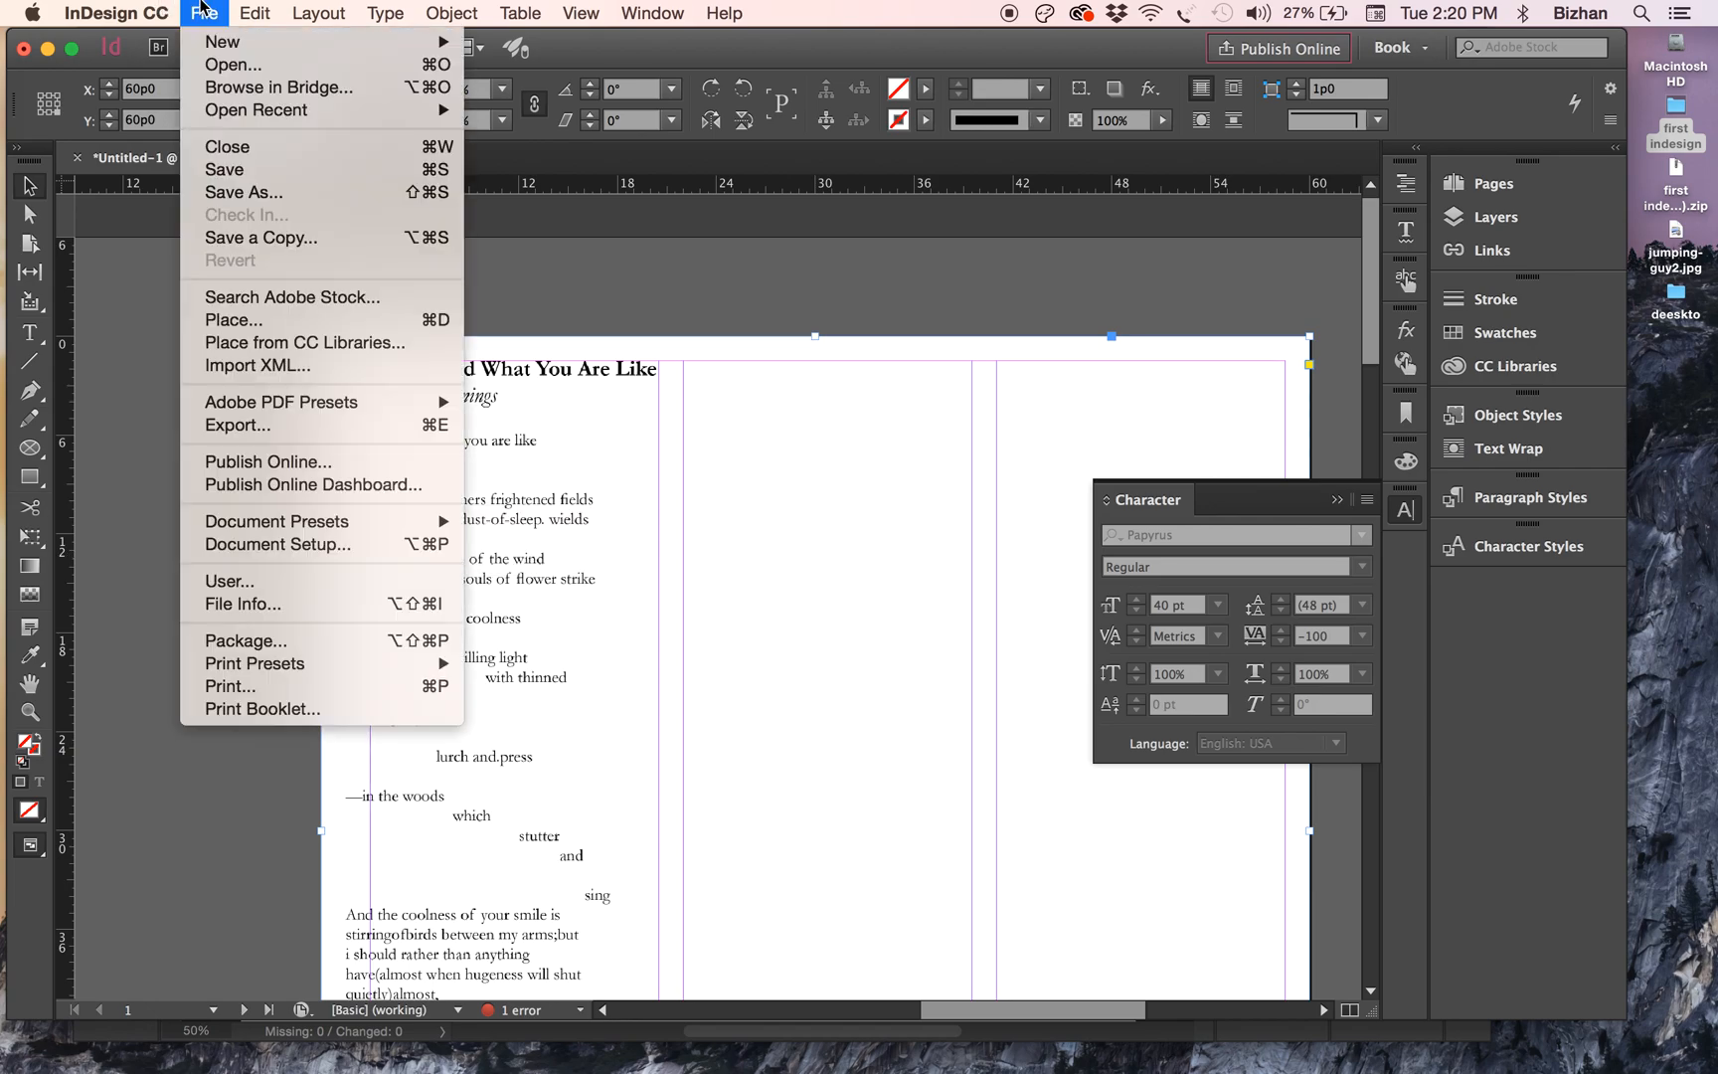
left_click(270, 543)
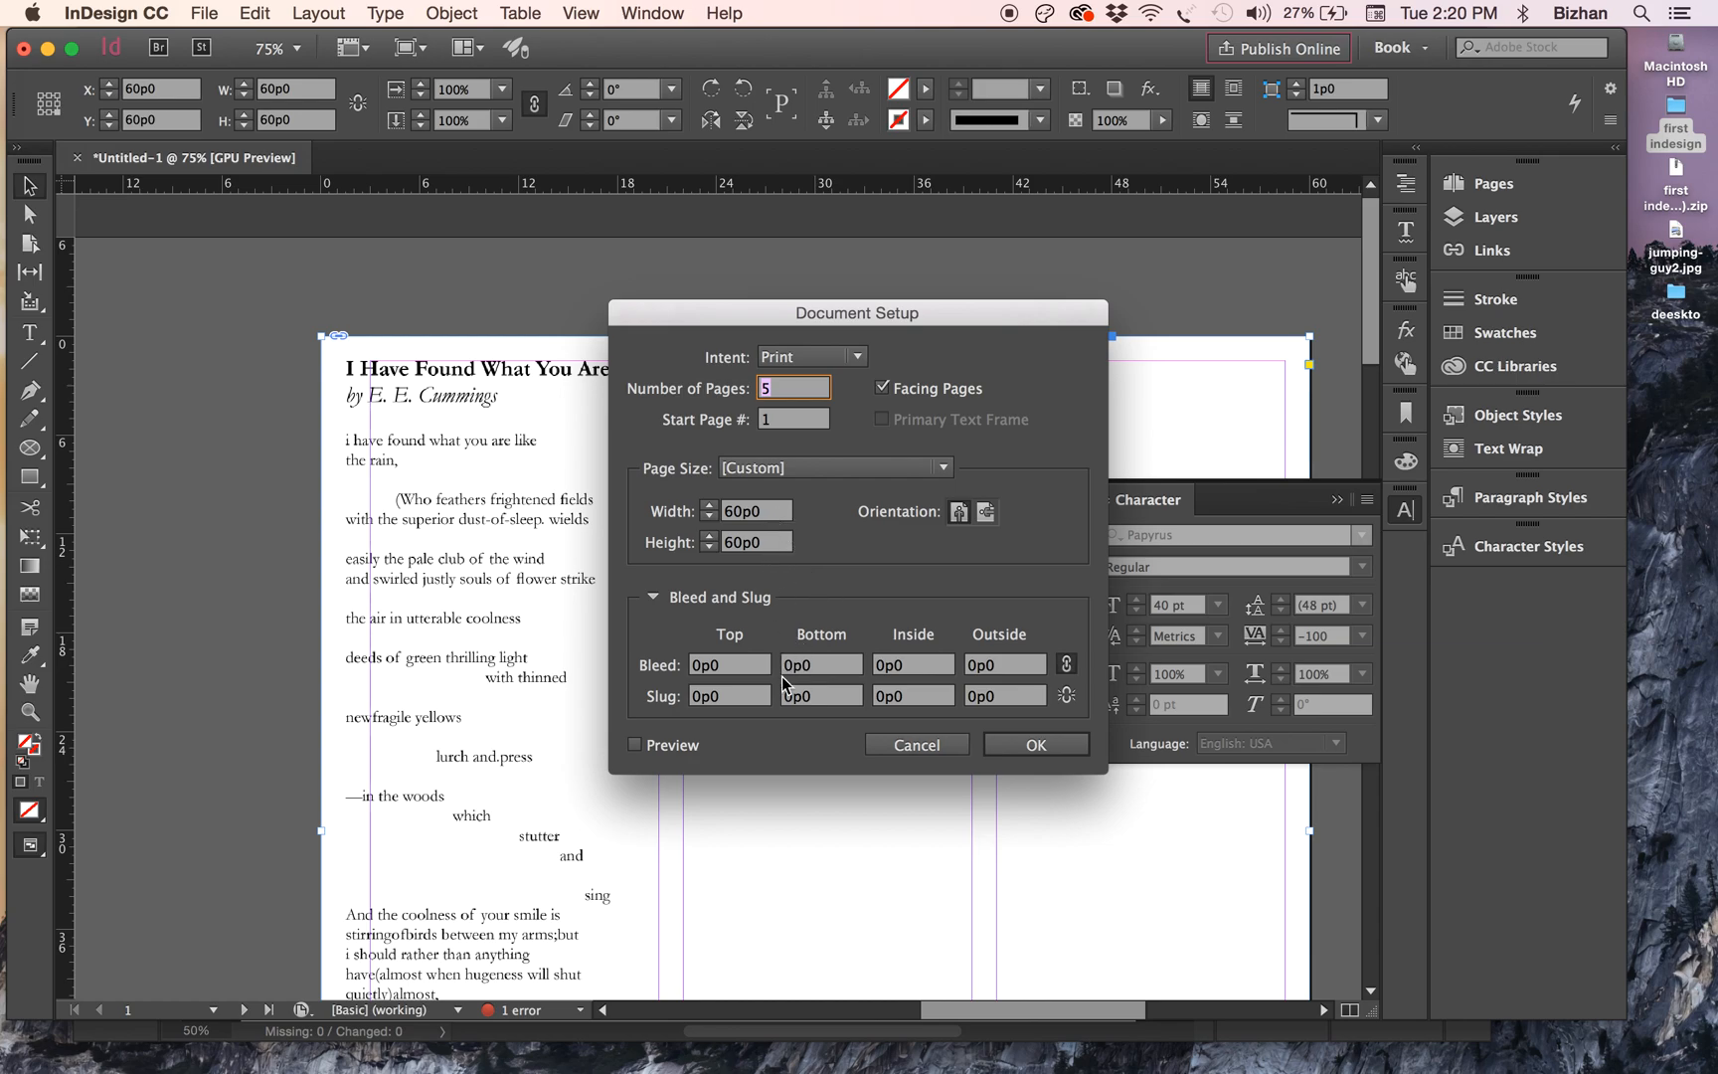
left_click(920, 745)
- Set all four page 1 margins to 1p6 with linked values
left_click(353, 10)
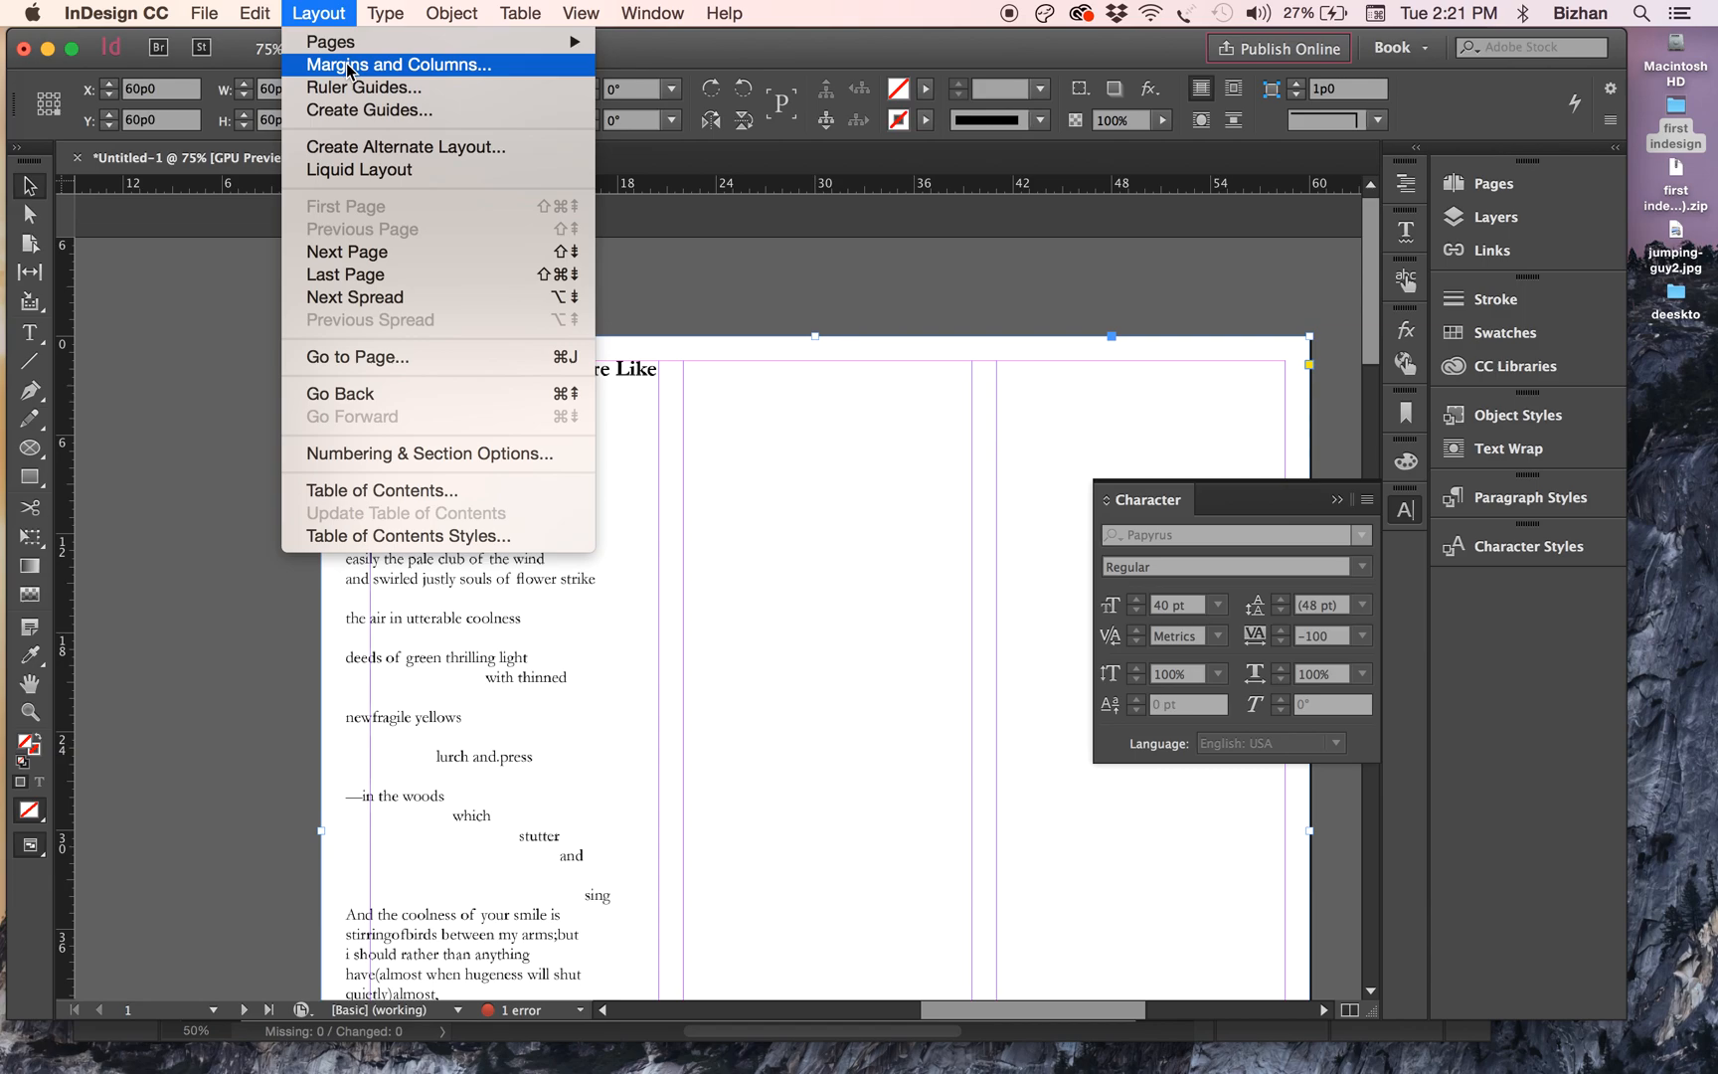
left_click(344, 66)
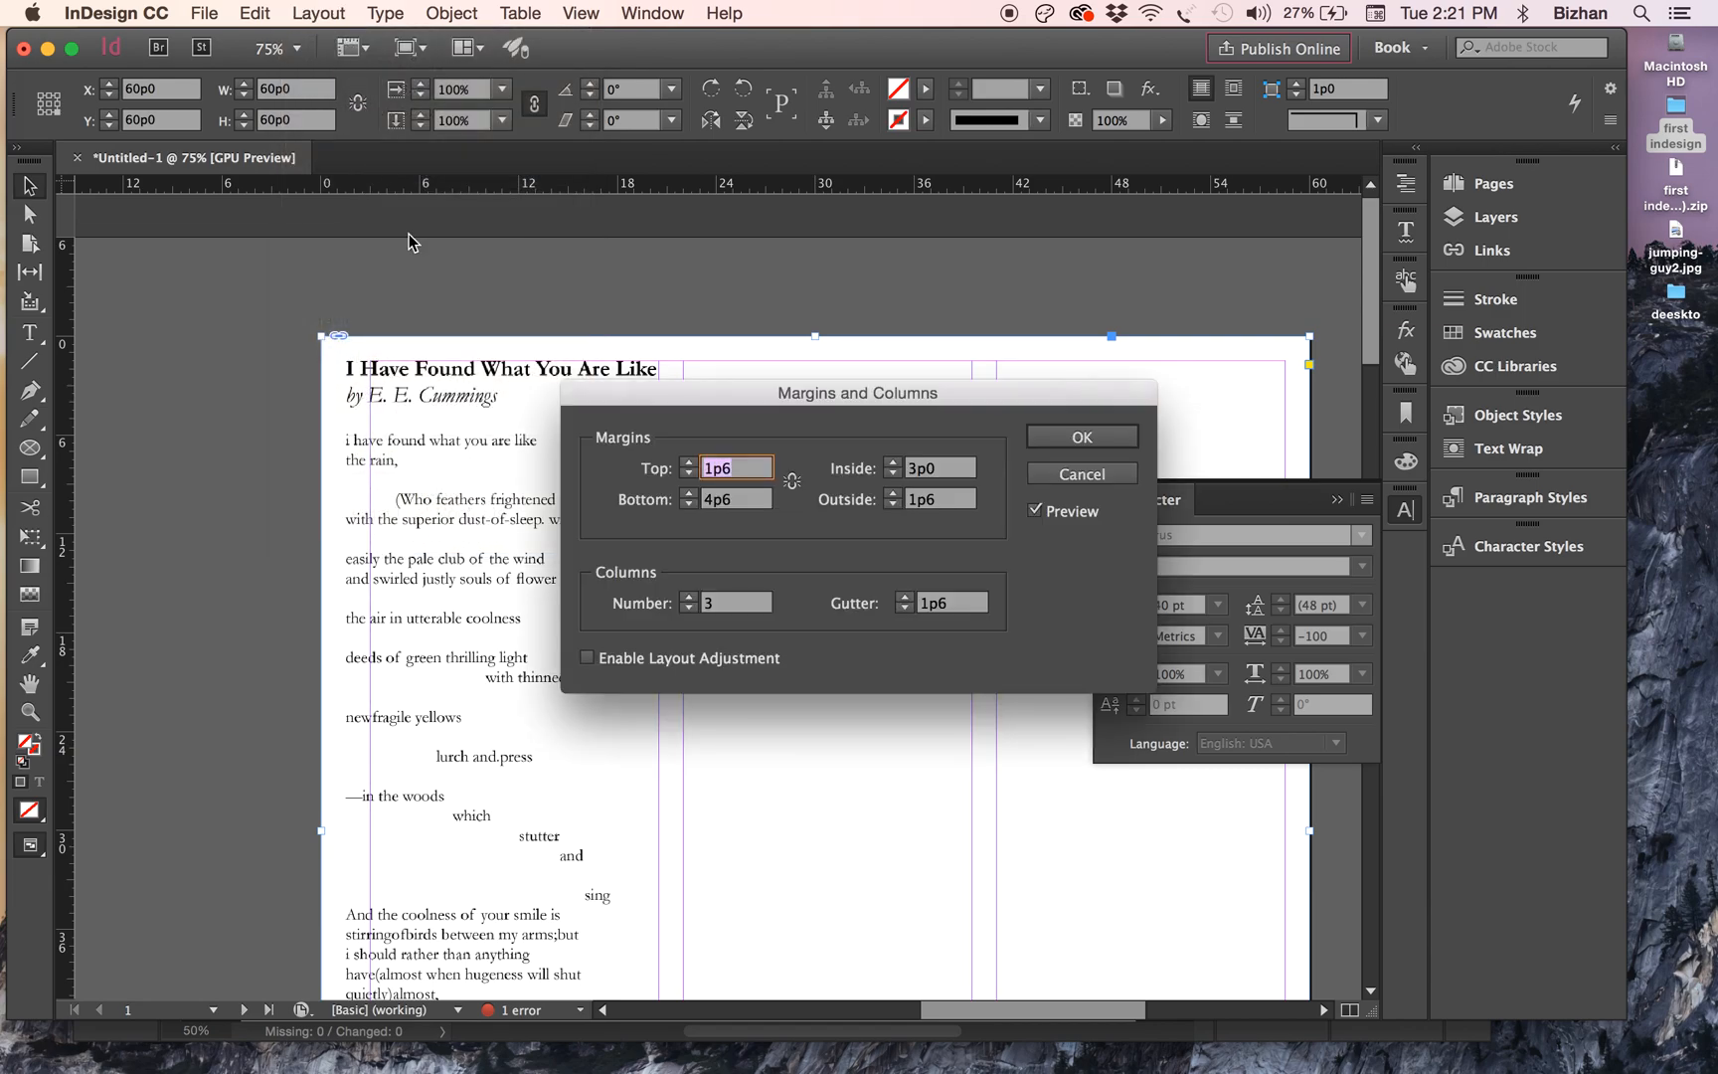
key("BackSpace")
type("1p6")
key("Tab")
type(".25in")
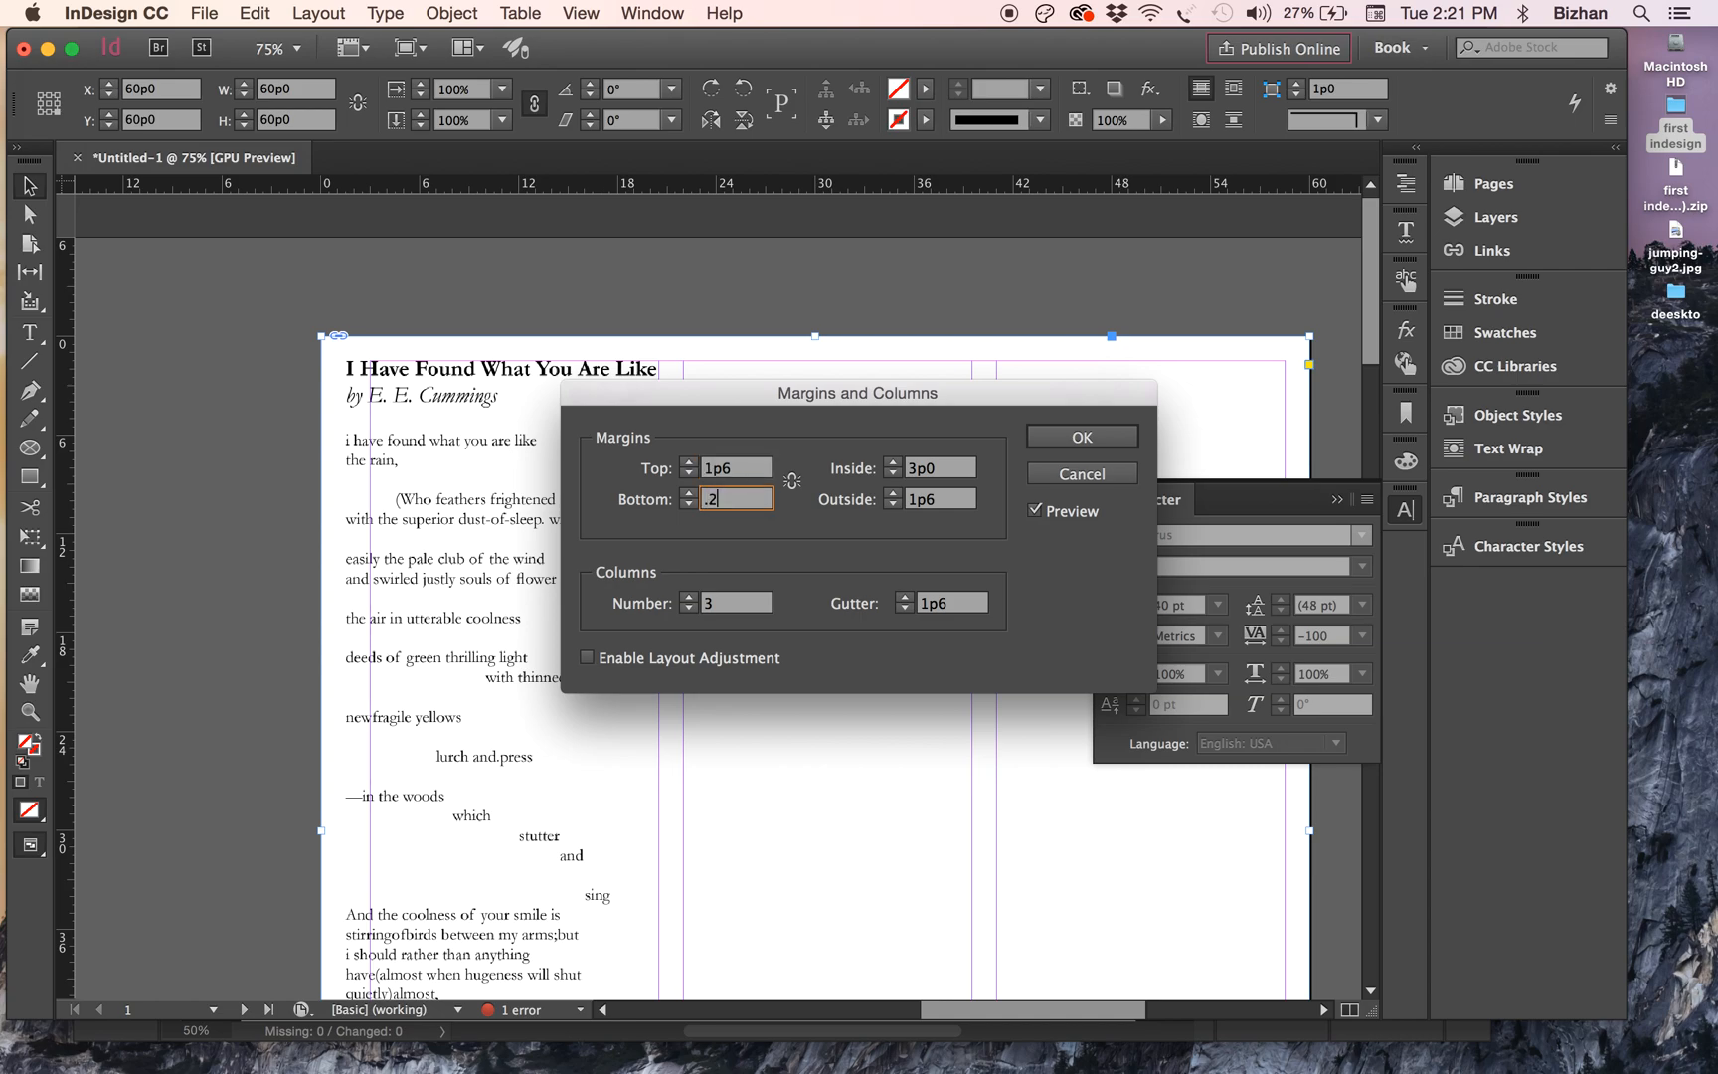
key("Tab")
left_click(793, 481)
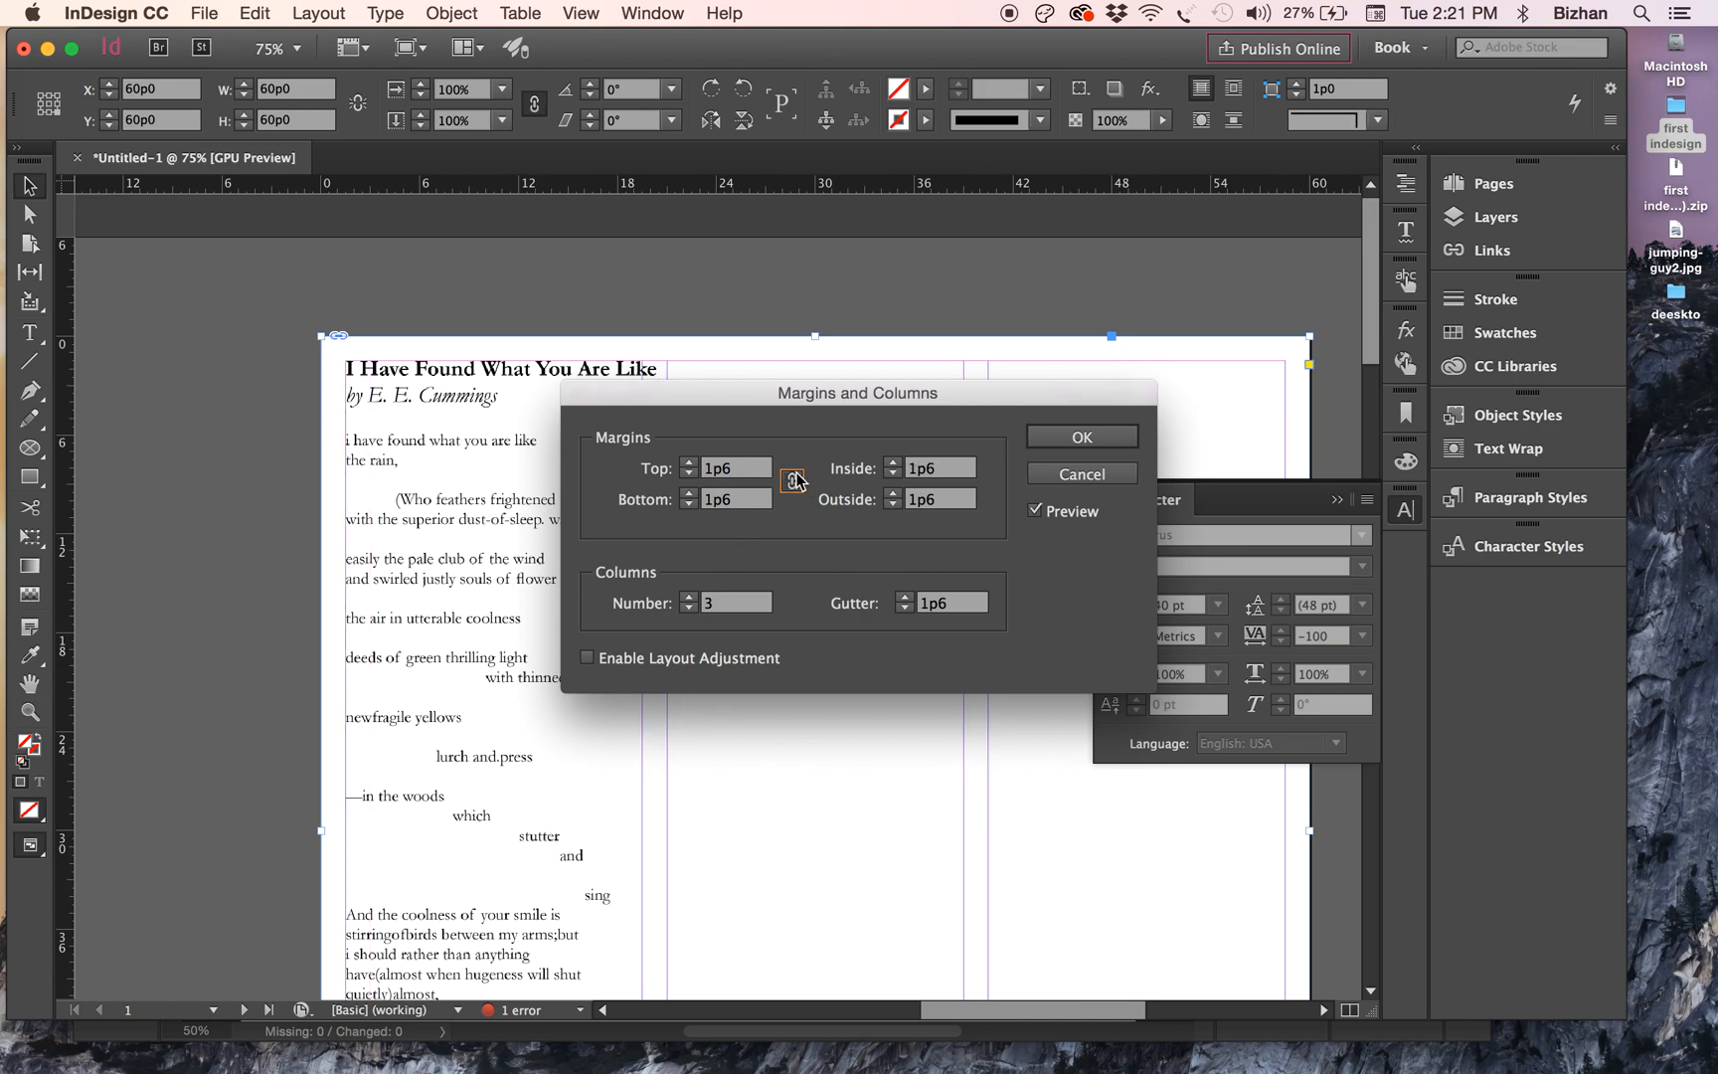
left_click(1039, 437)
left_click(236, 649)
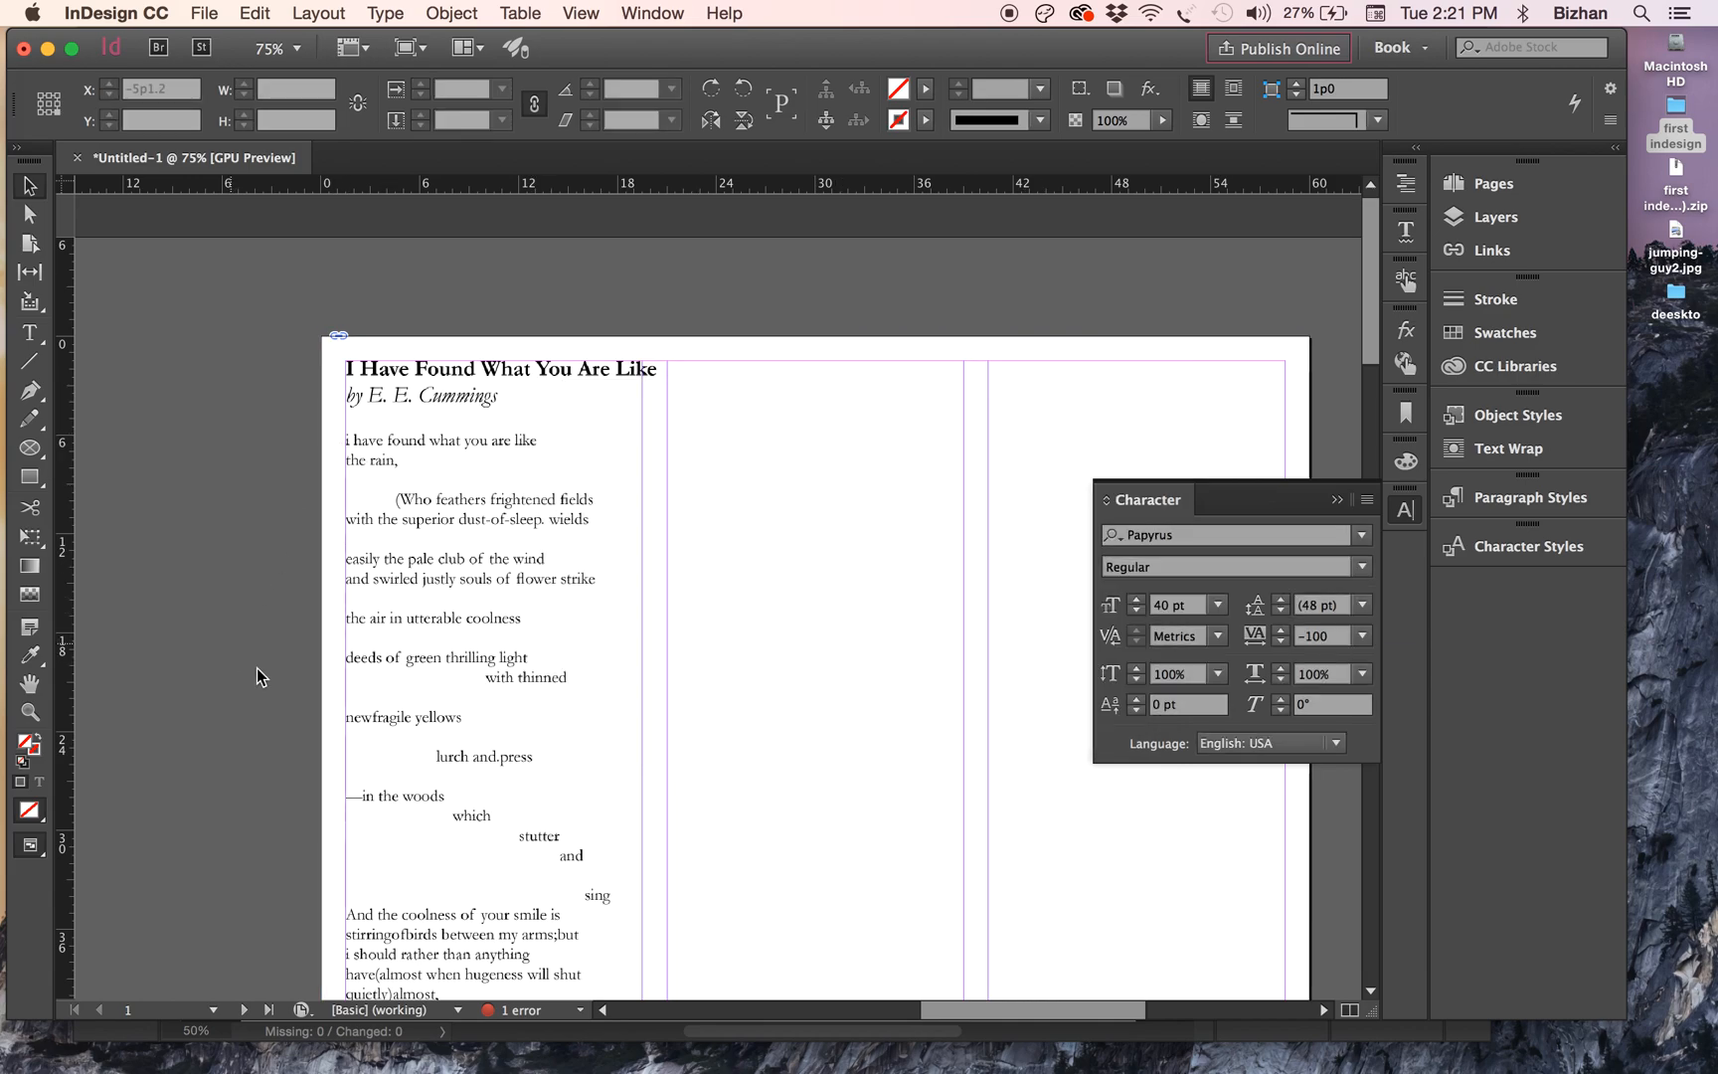
- Lock the placed poem image on page 1 and try selecting it at several spots
left_click(586, 578)
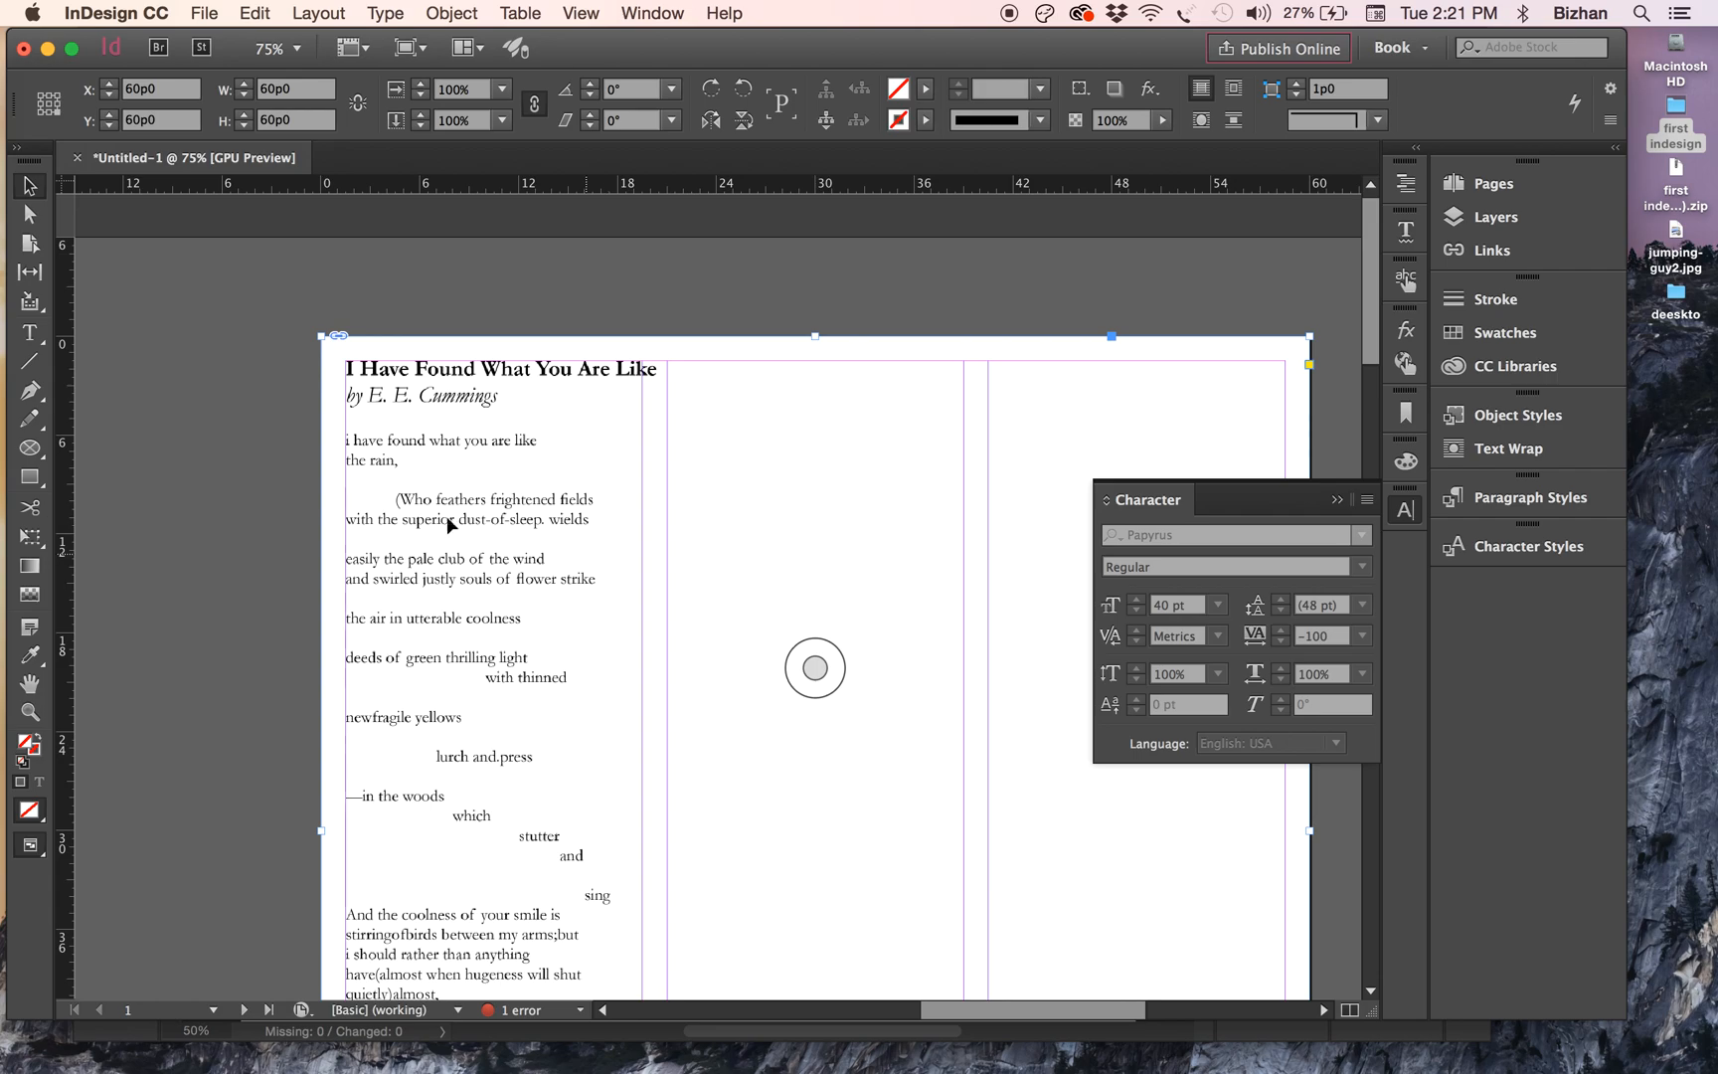
left_click(303, 10)
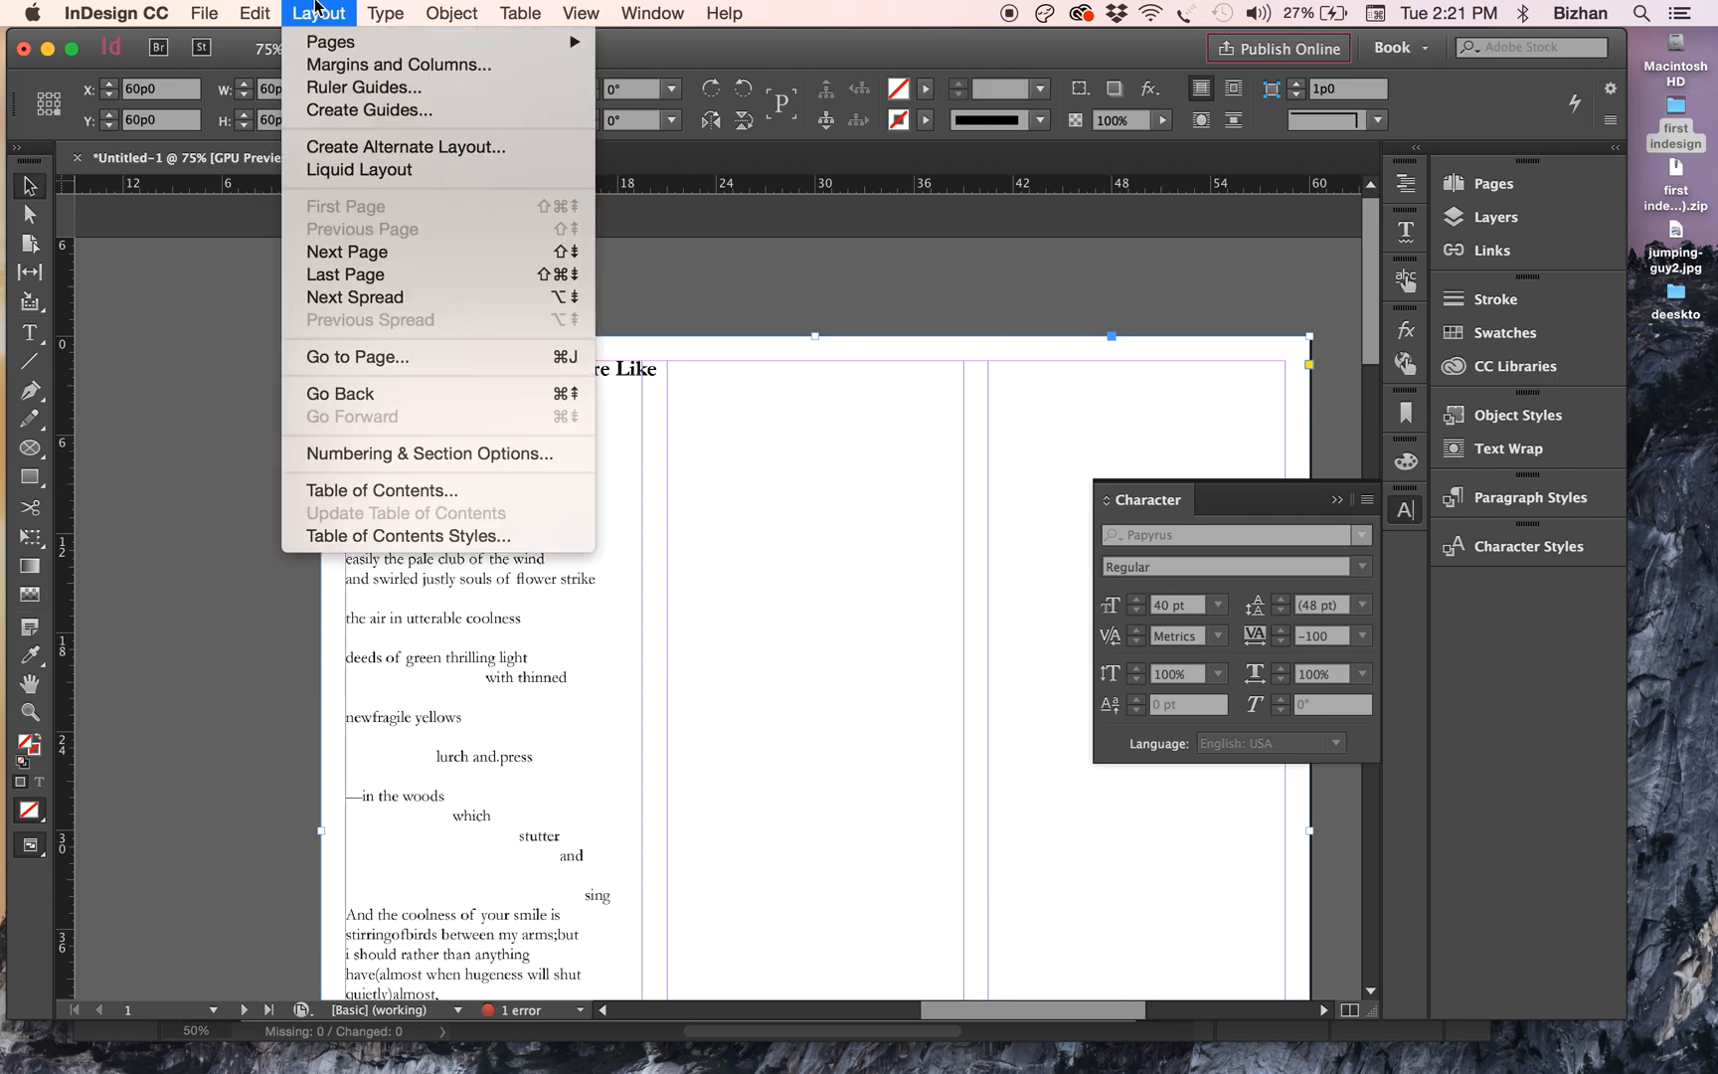
mouse_move(459, 8)
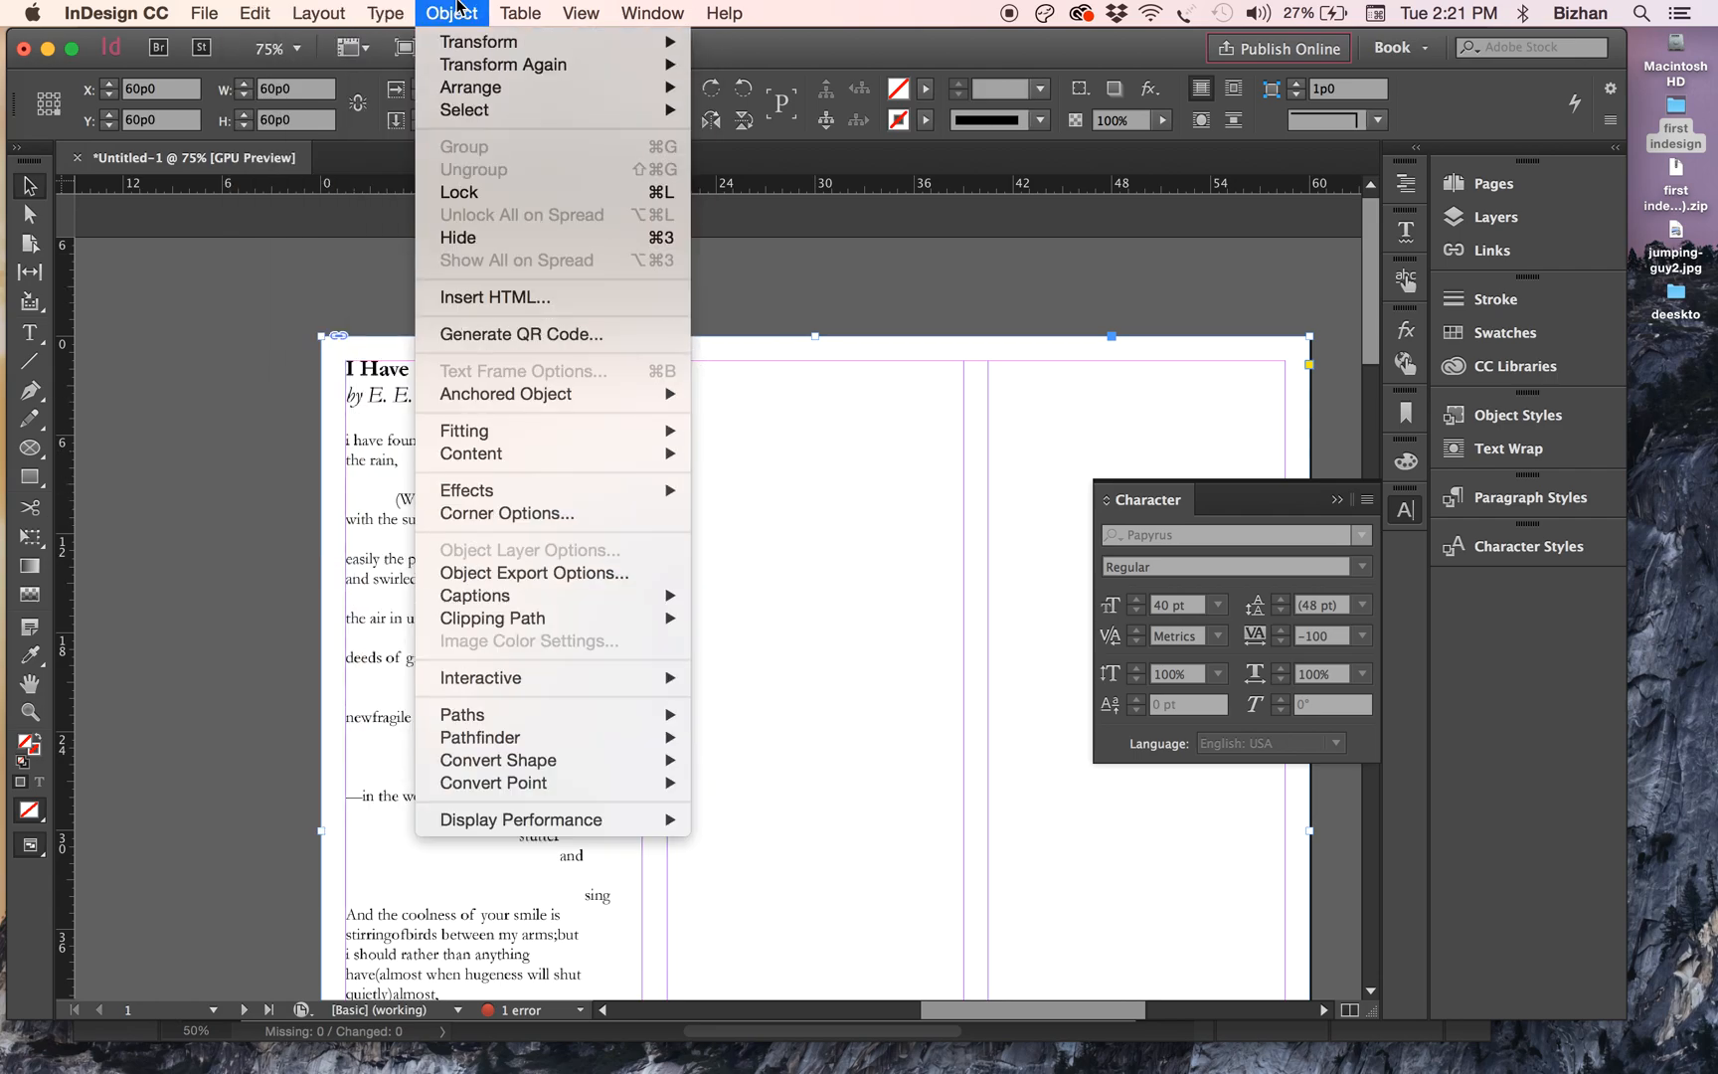
left_click(473, 193)
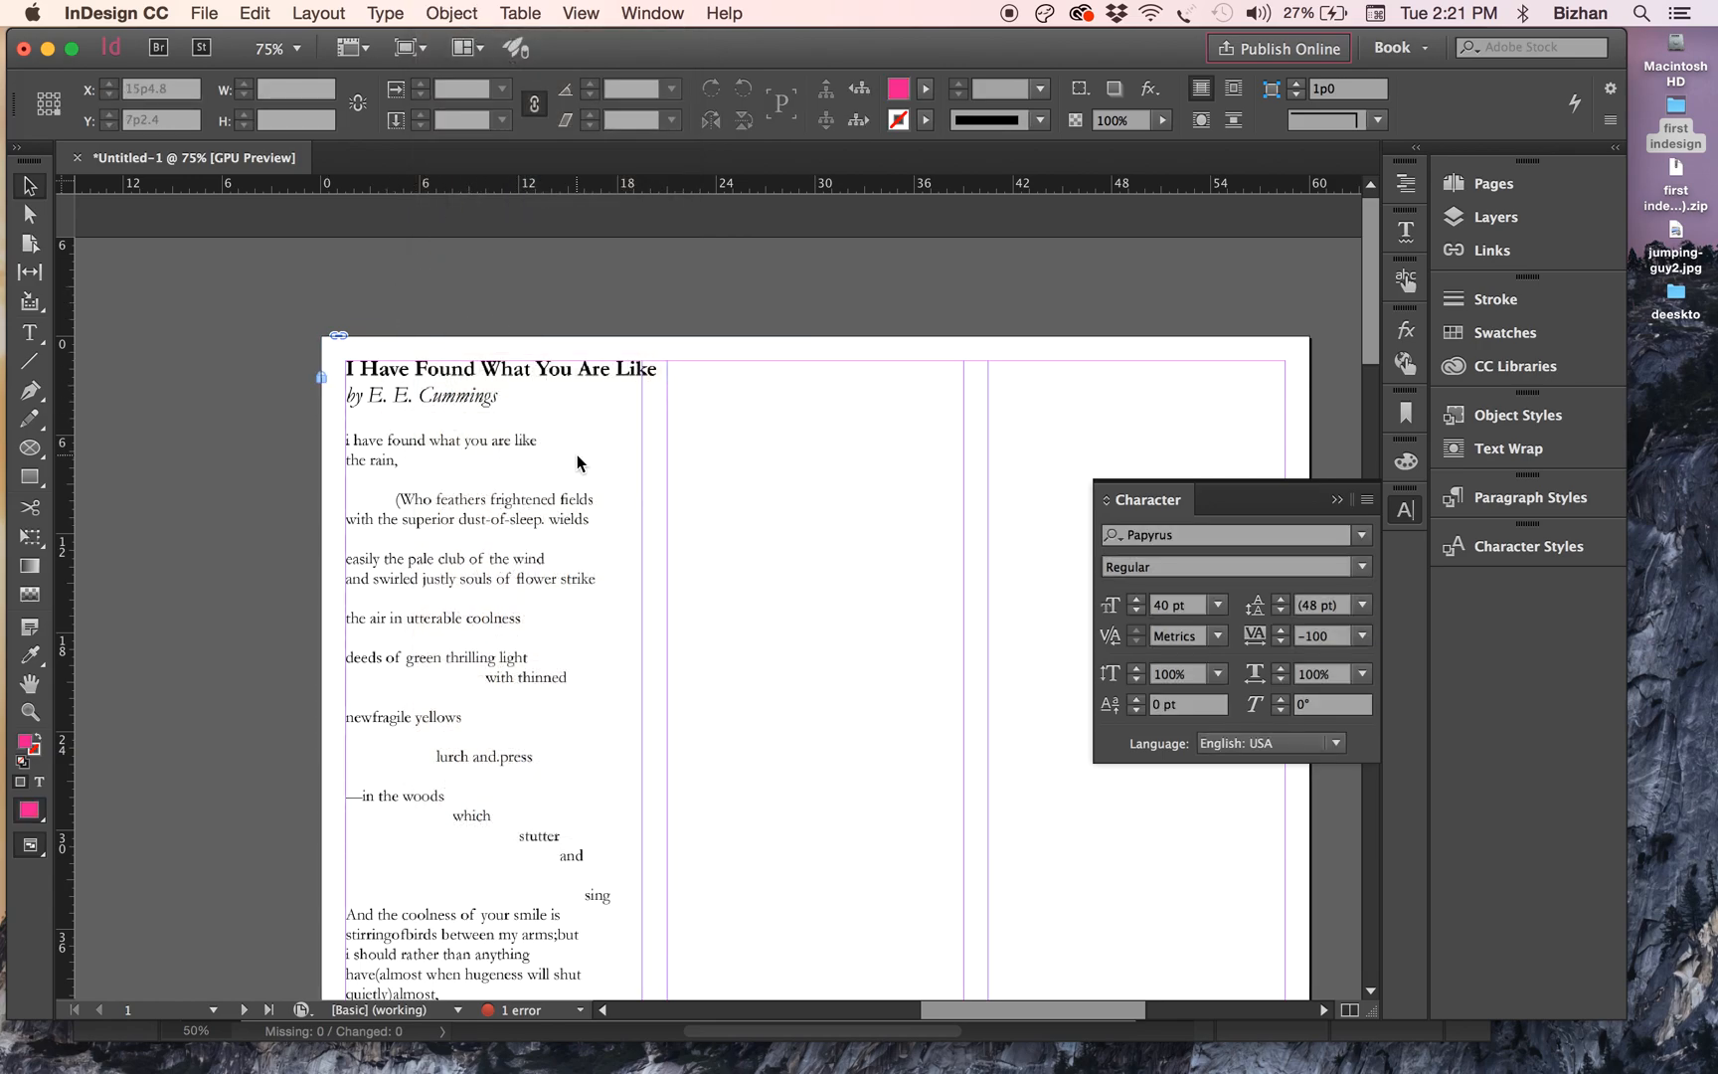
left_click(456, 507)
left_click(429, 473)
left_click(430, 374)
left_click(791, 338)
left_click(350, 460)
left_click(407, 556)
- Draw a text frame about 20p wide by 39p tall over the poem's column and enter "I Have found" in it
scroll(579, 746, "down", 3)
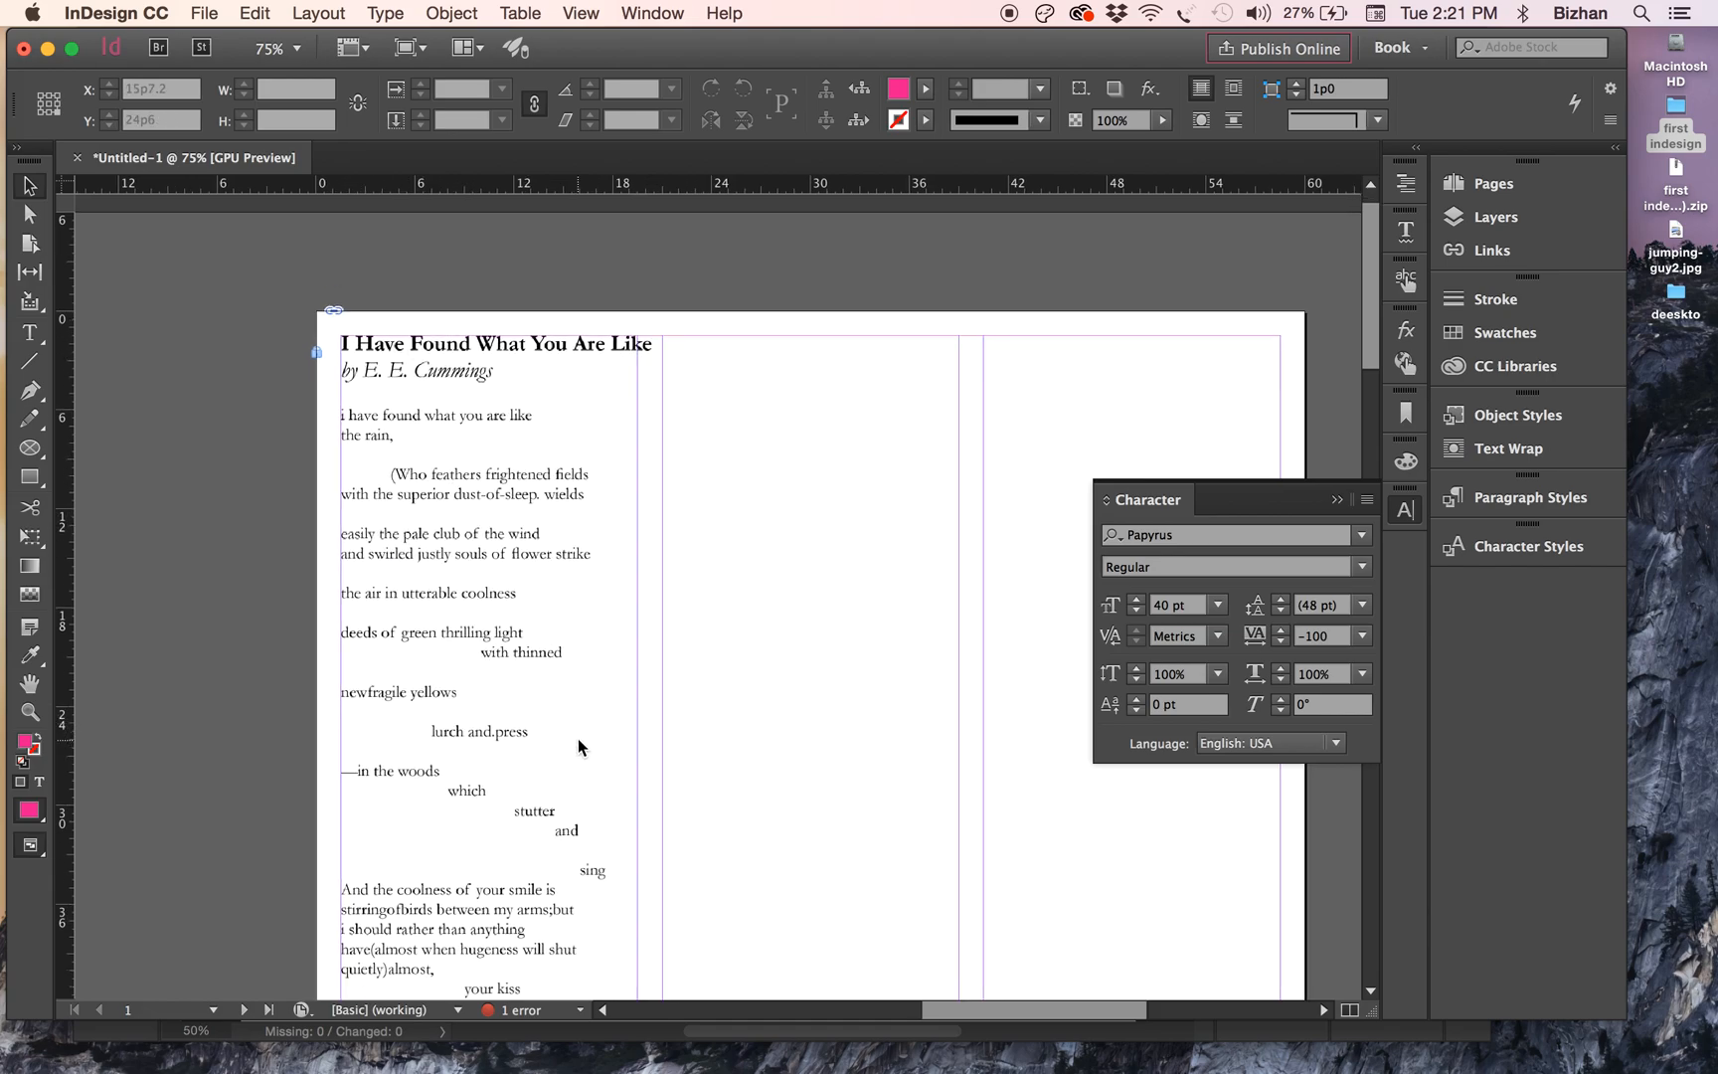
scroll(411, 619, "up", 2)
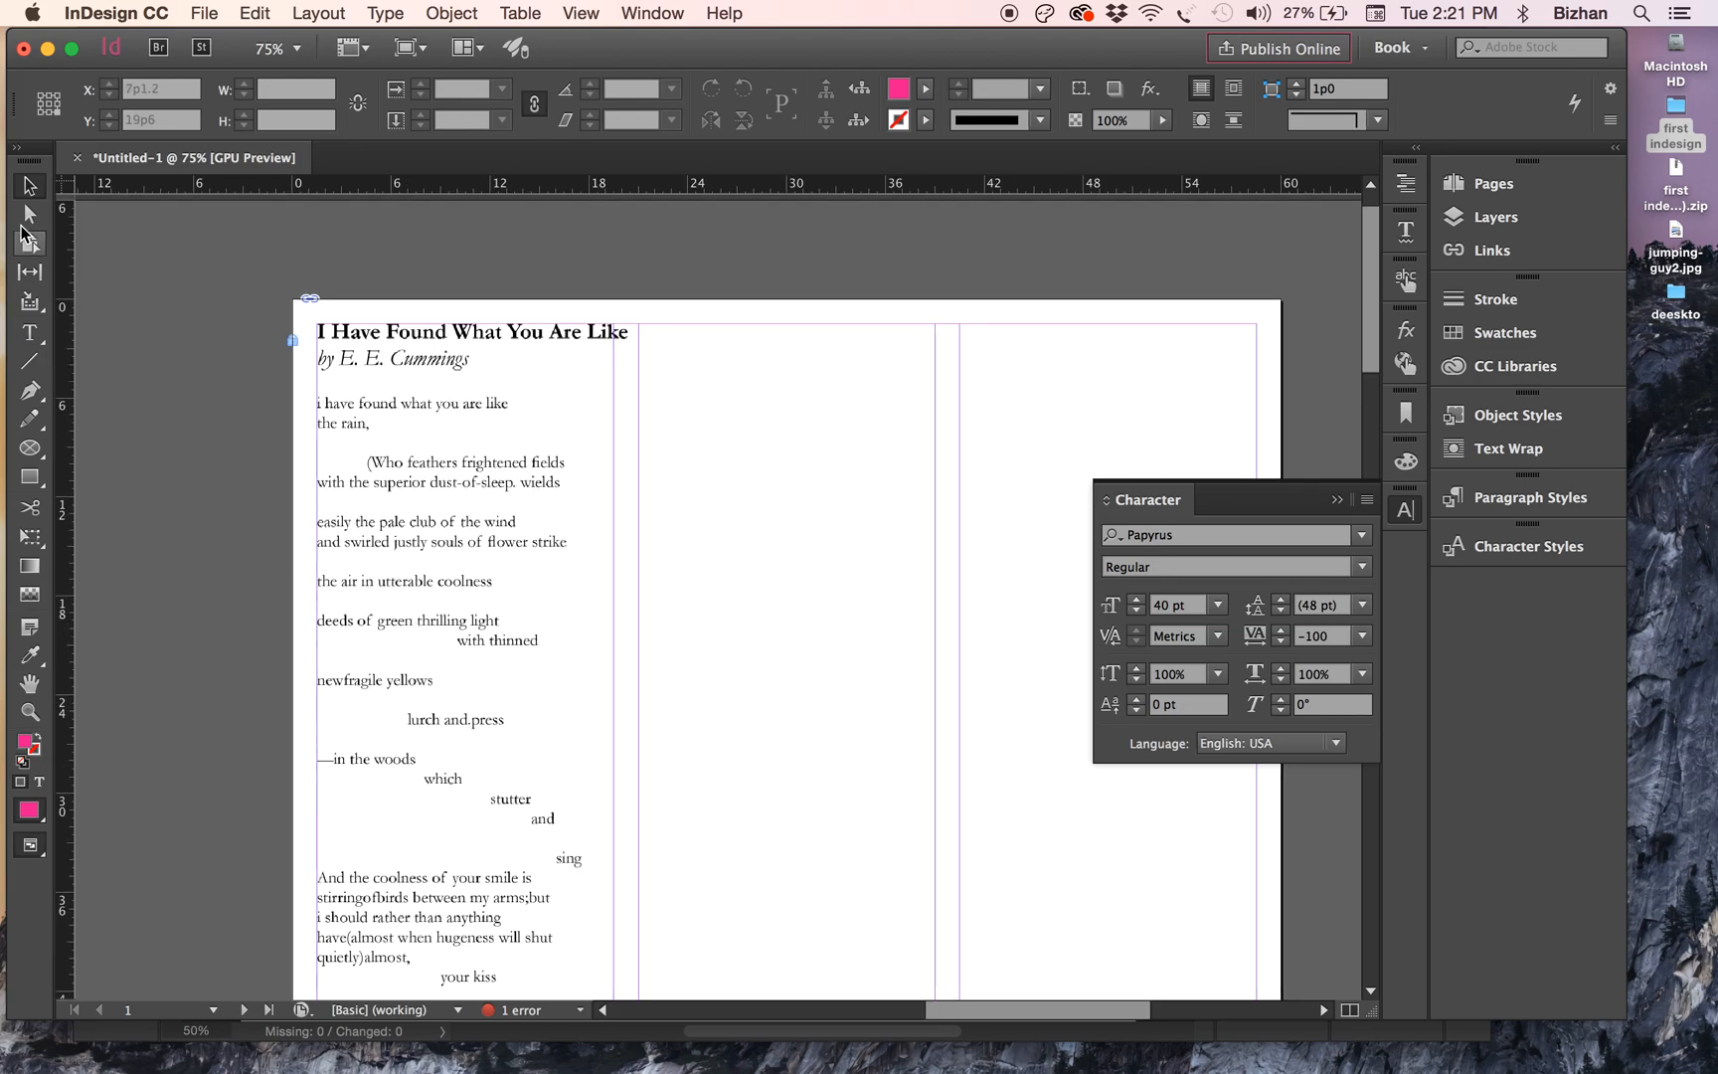
left_click(30, 331)
left_click_drag(316, 324, 637, 972)
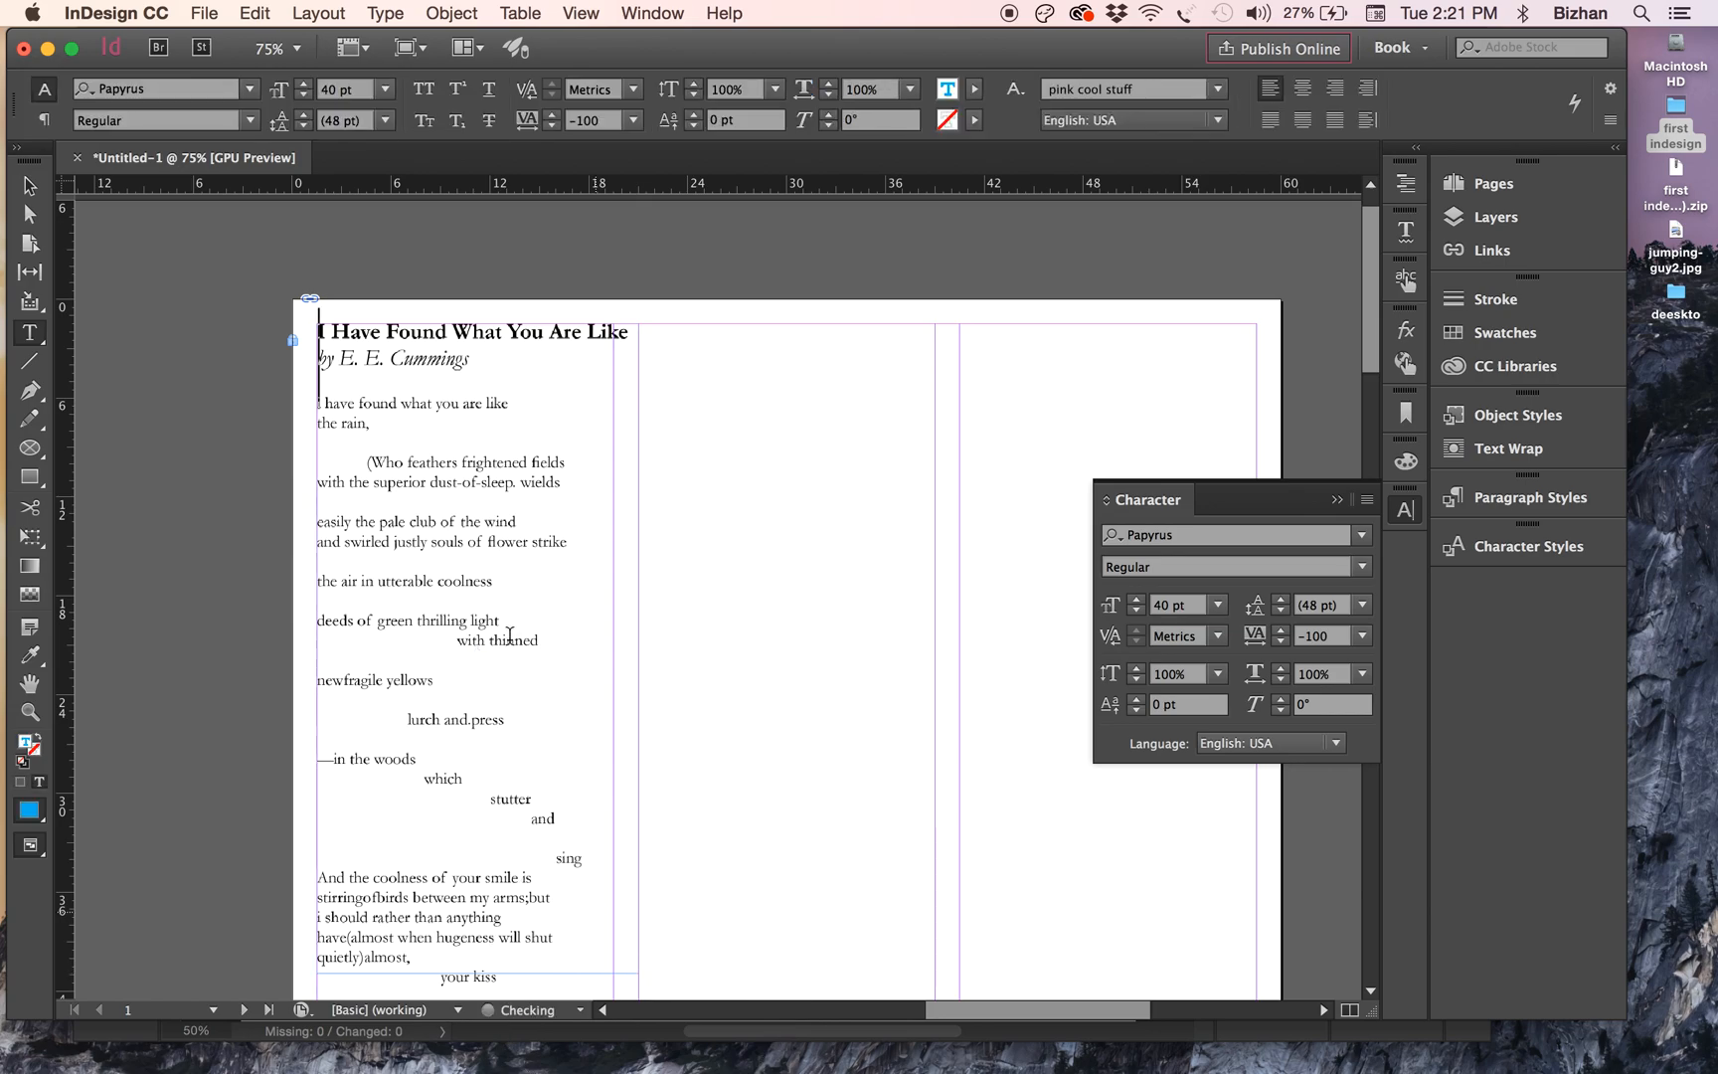
type("I Ha")
key("BackSpace")
key("BackSpace")
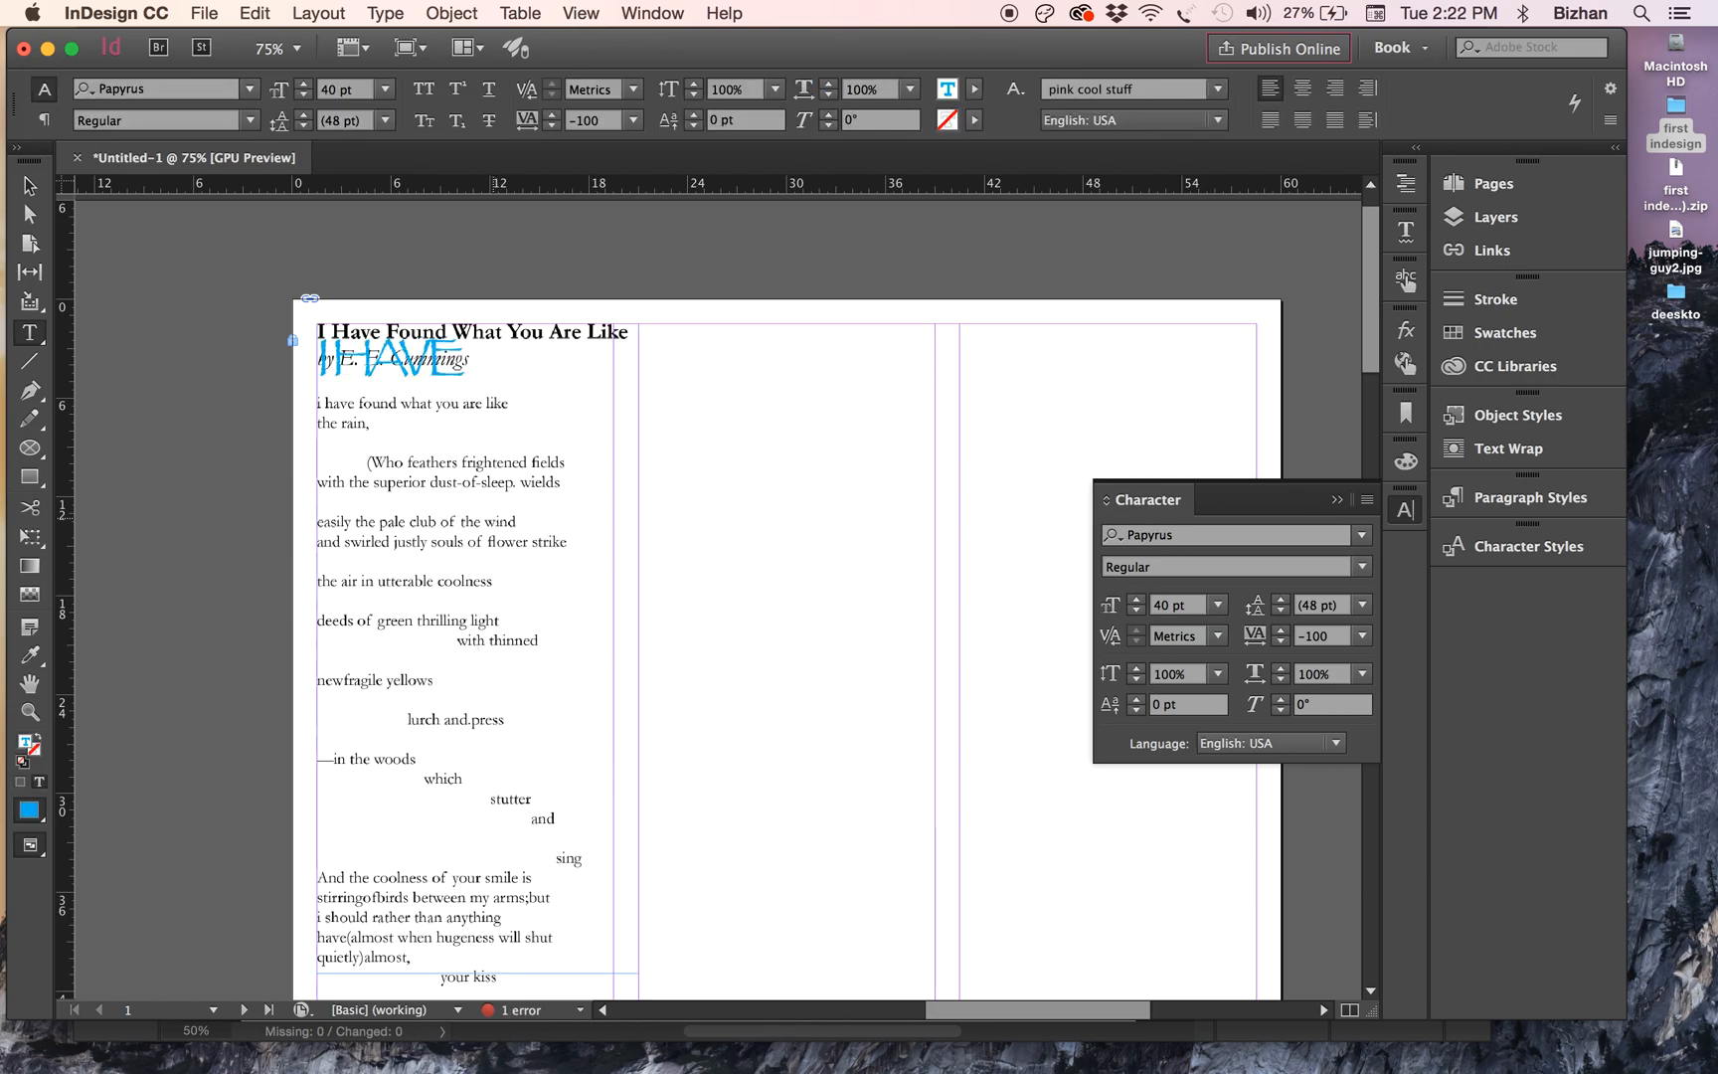
type("ve")
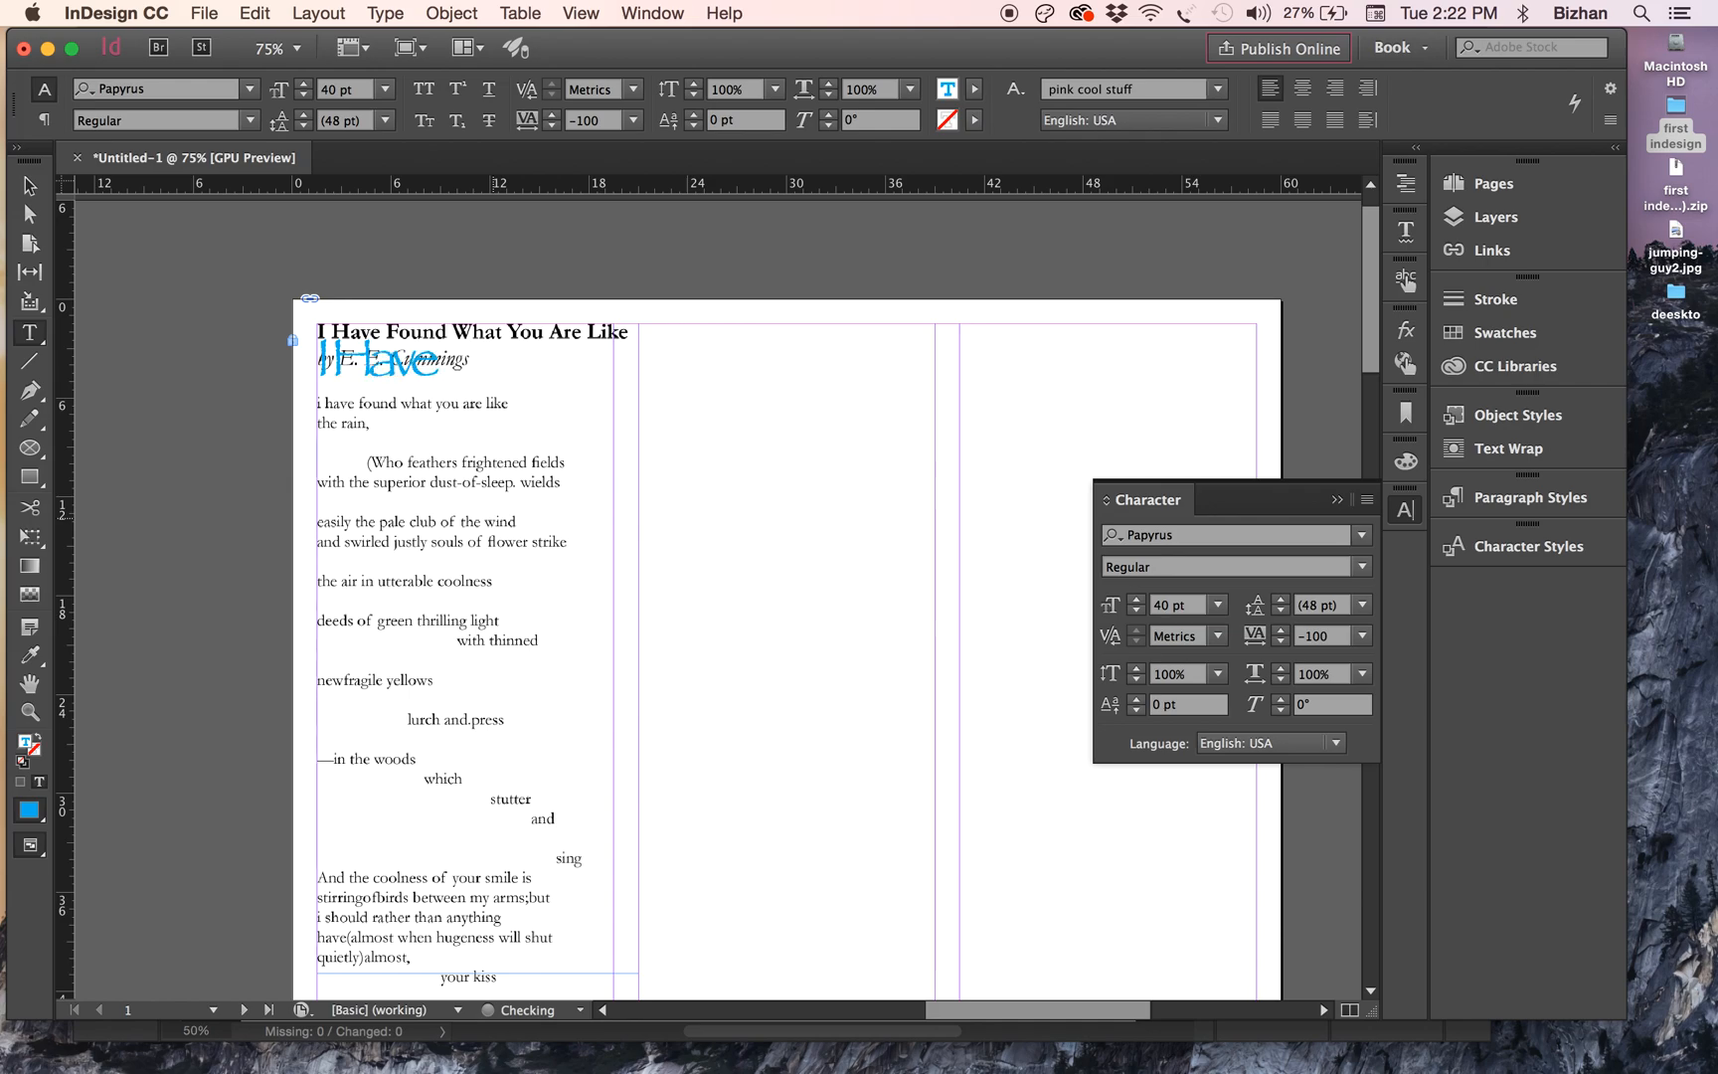
type("found")
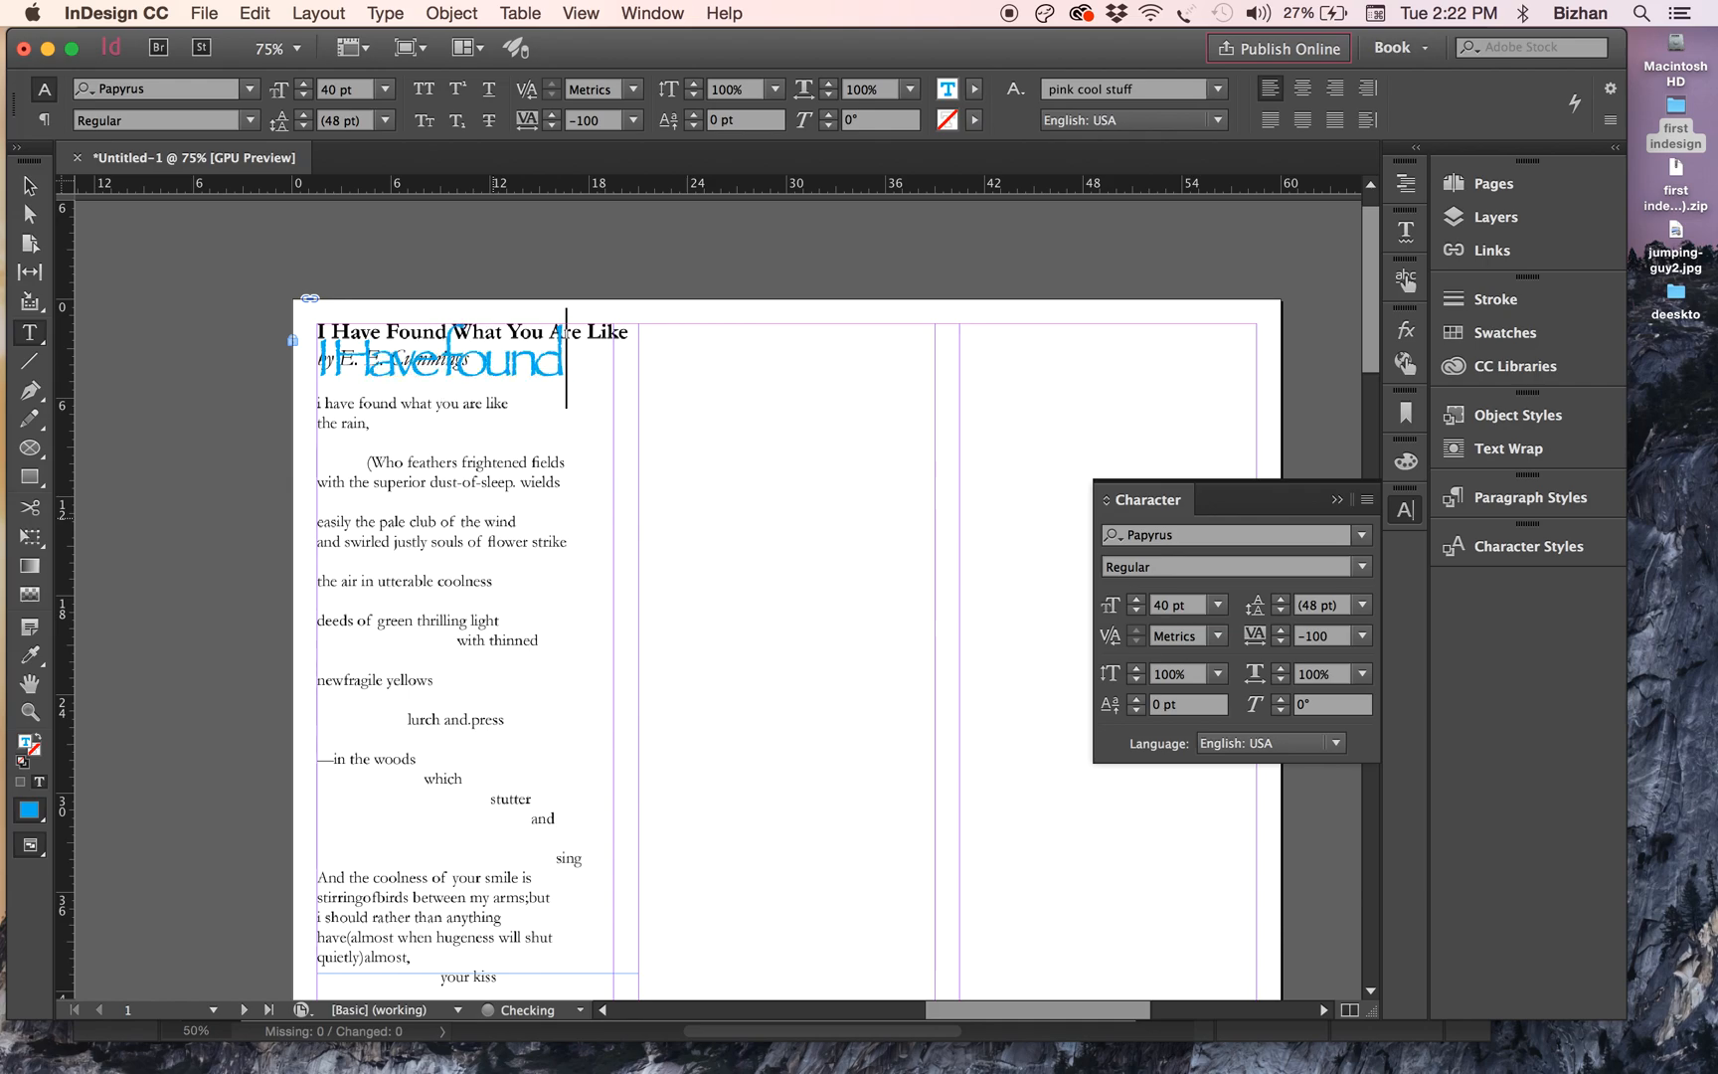
- Set all the text in the new frame to 0 tracking and the Arial font
key("super+a")
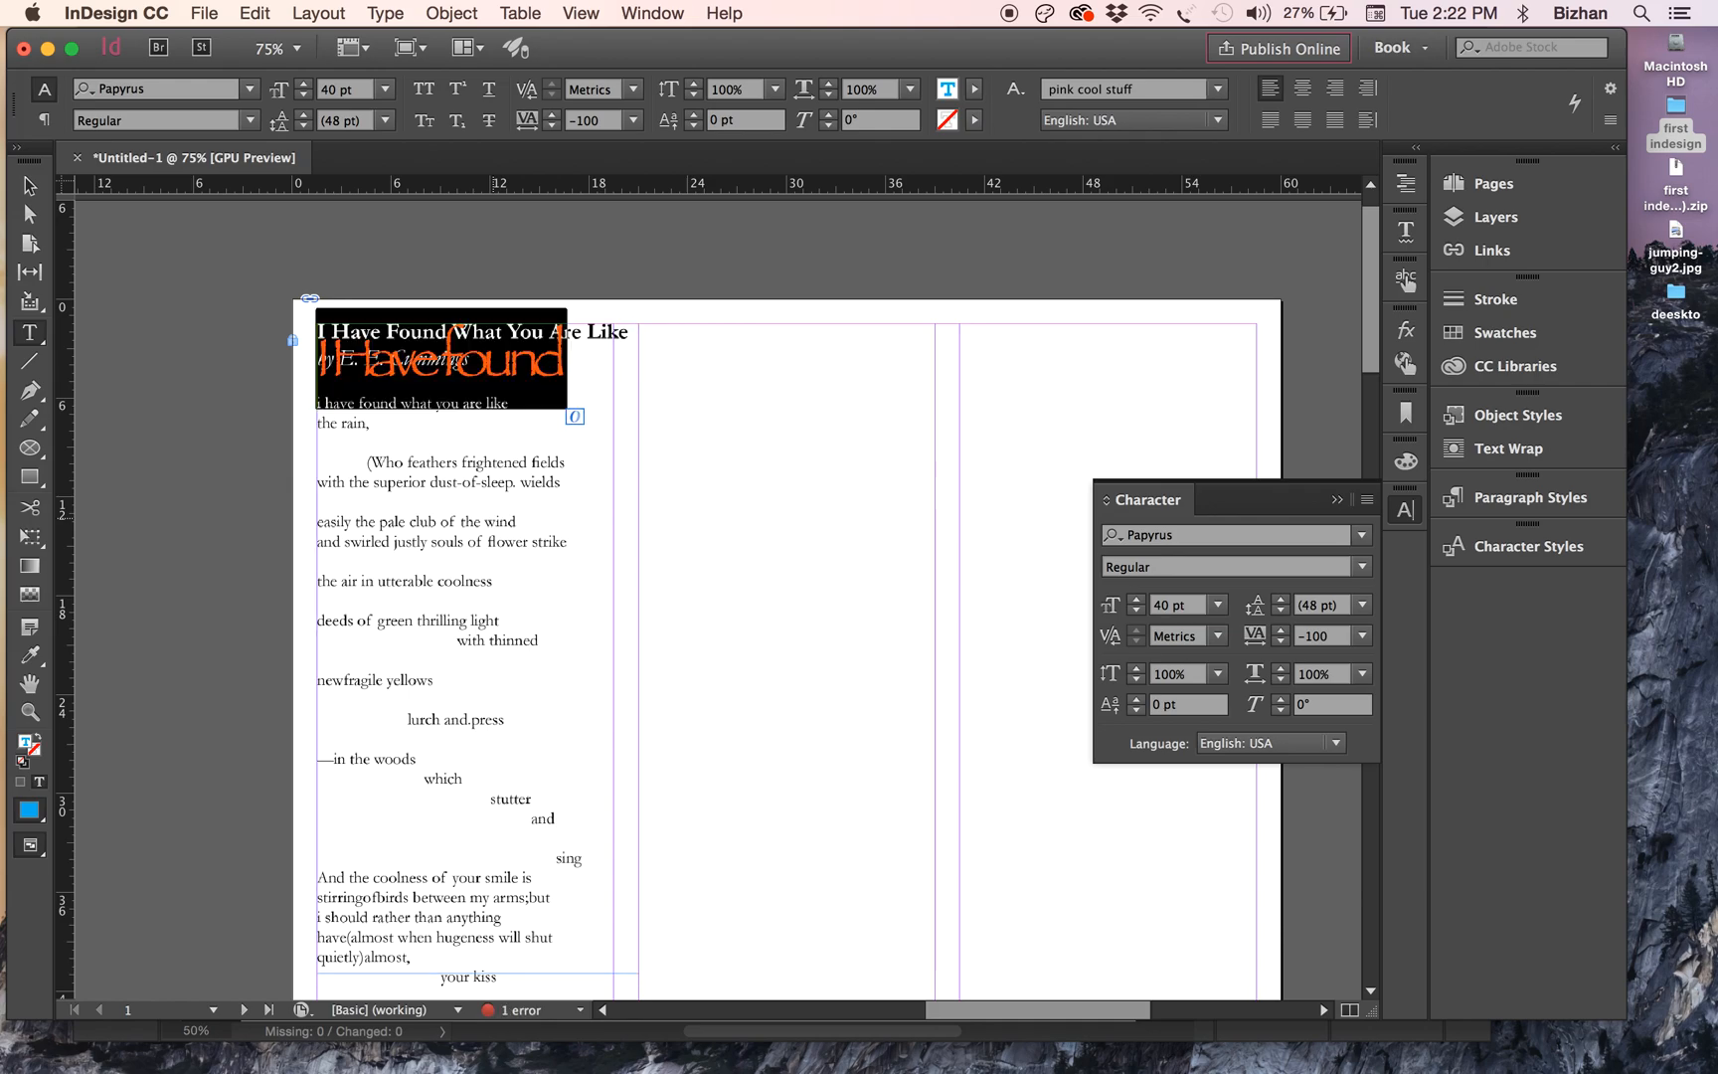
left_click(1360, 636)
left_click(1335, 819)
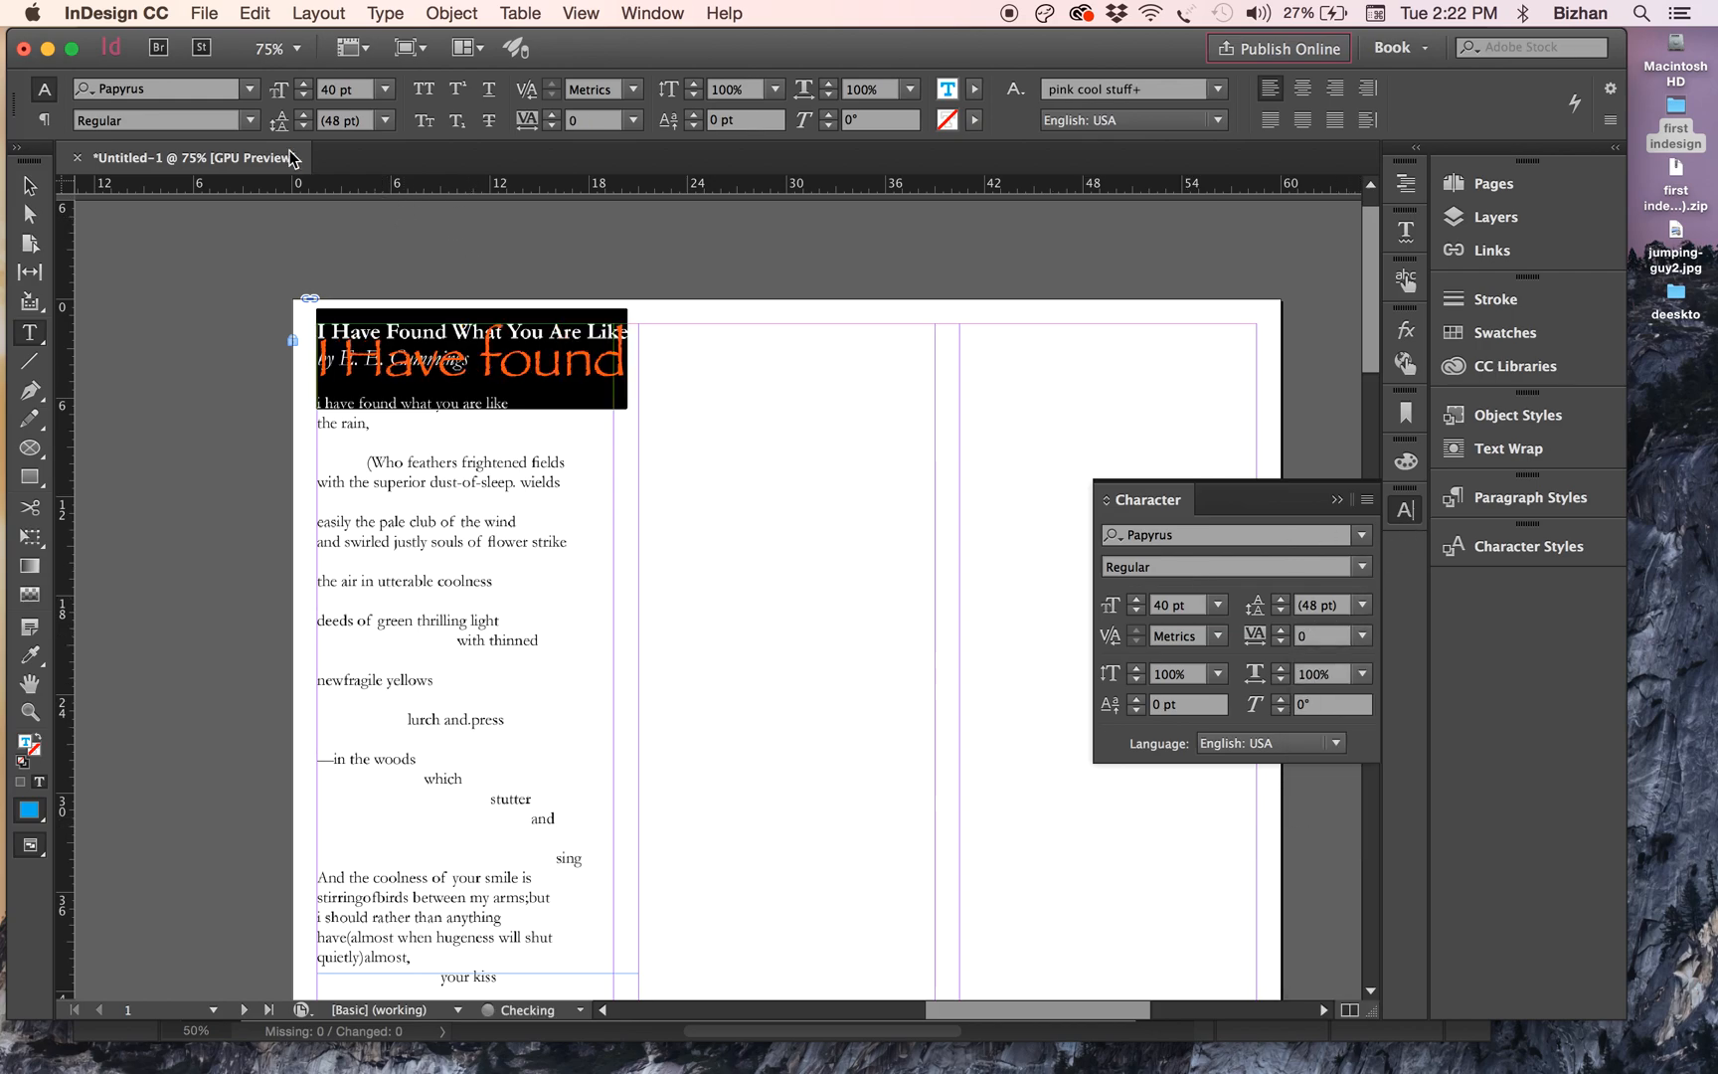
left_click(191, 88)
type("Arial")
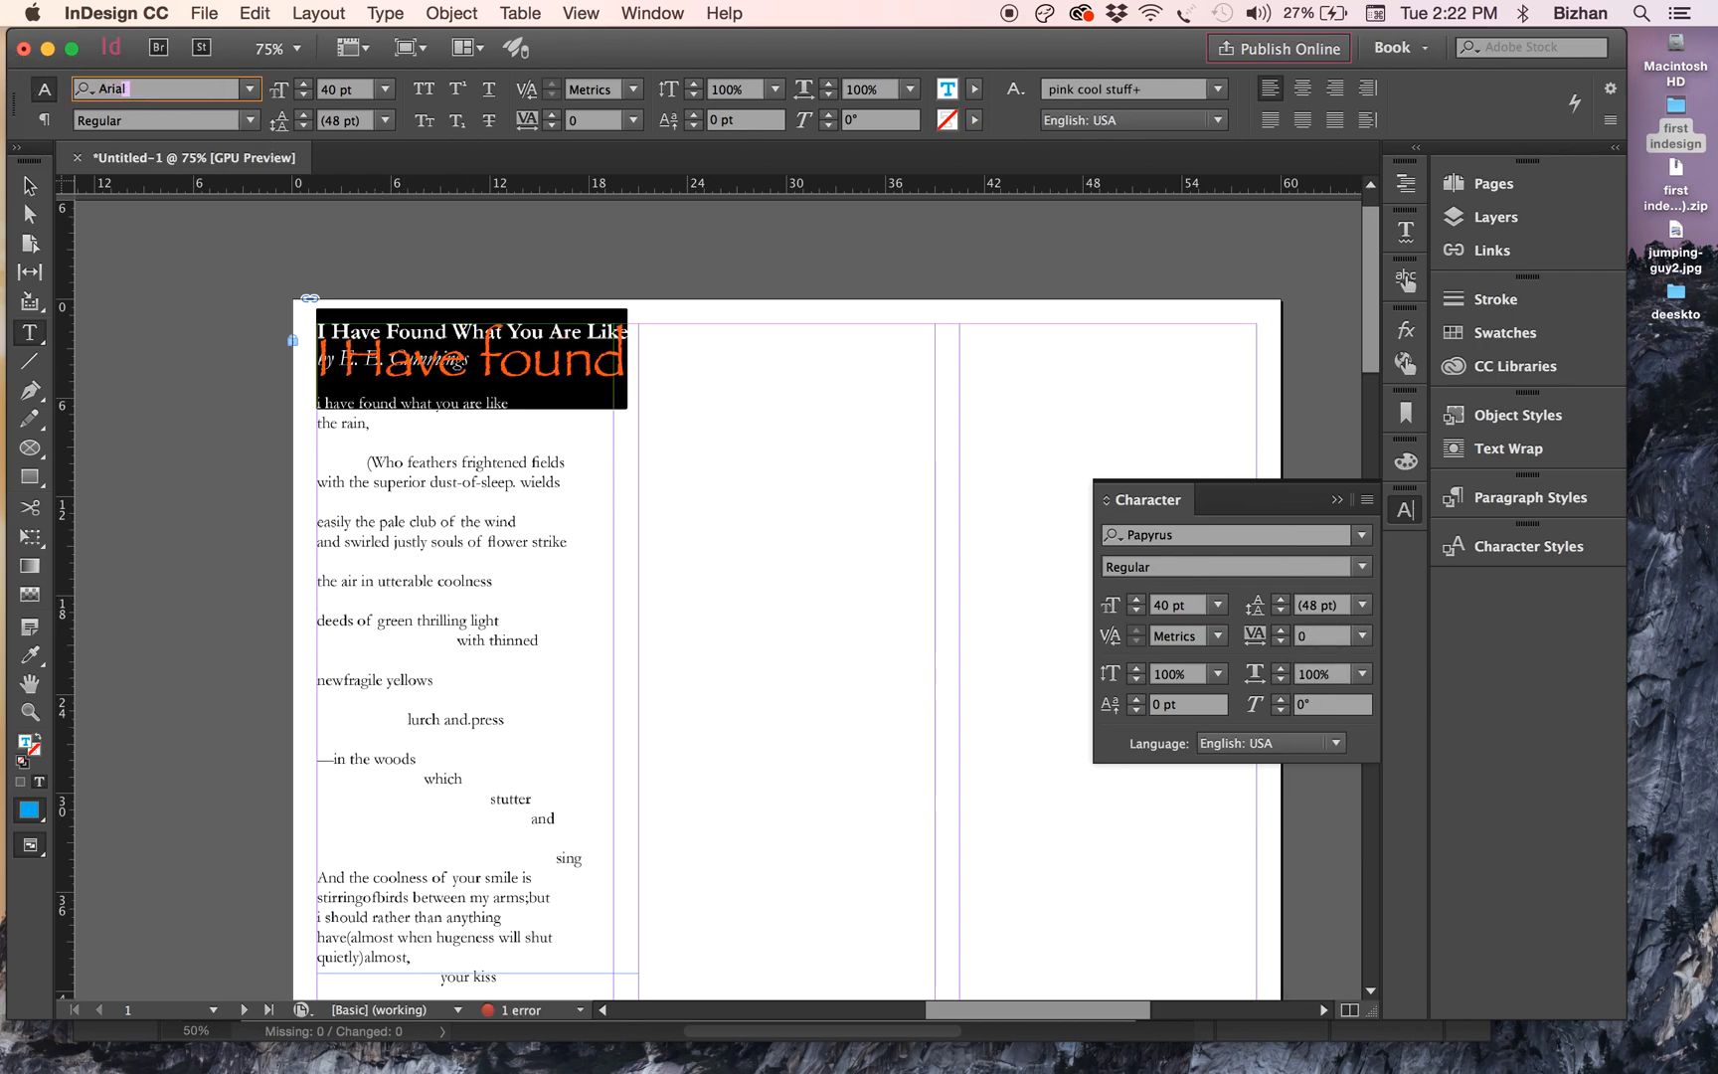
key("Return")
- Reduce the selected text's font size to 16 pt to approximate the poem title underneath
left_click(1175, 605)
key("Down")
key("Down")
key("Down")
key("Down")
key("Down")
key("Down")
key("Down")
key("Down")
key("Down")
key("Down")
key("Down")
key("Down")
key("Down")
key("Down")
key("Down")
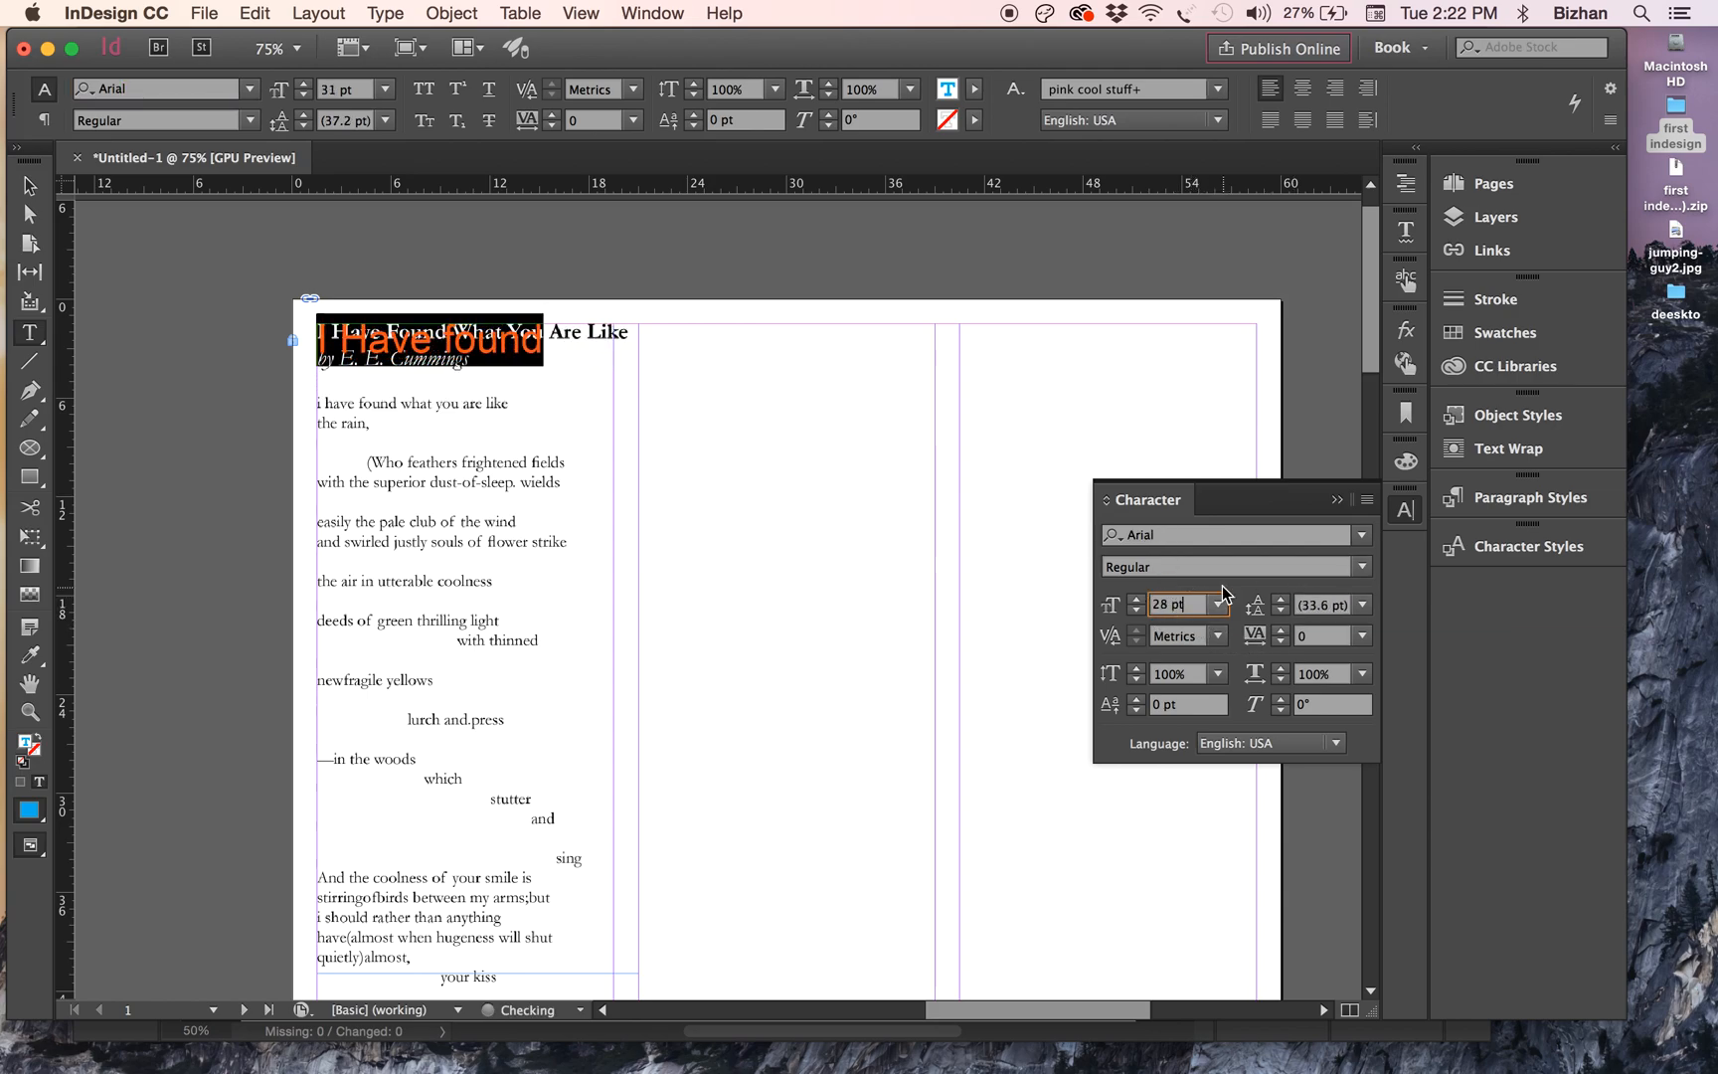
key("Down")
key("Down")
key("Down")
key("Down")
key("Down")
key("Down")
key("Down")
key("Down")
key("Down")
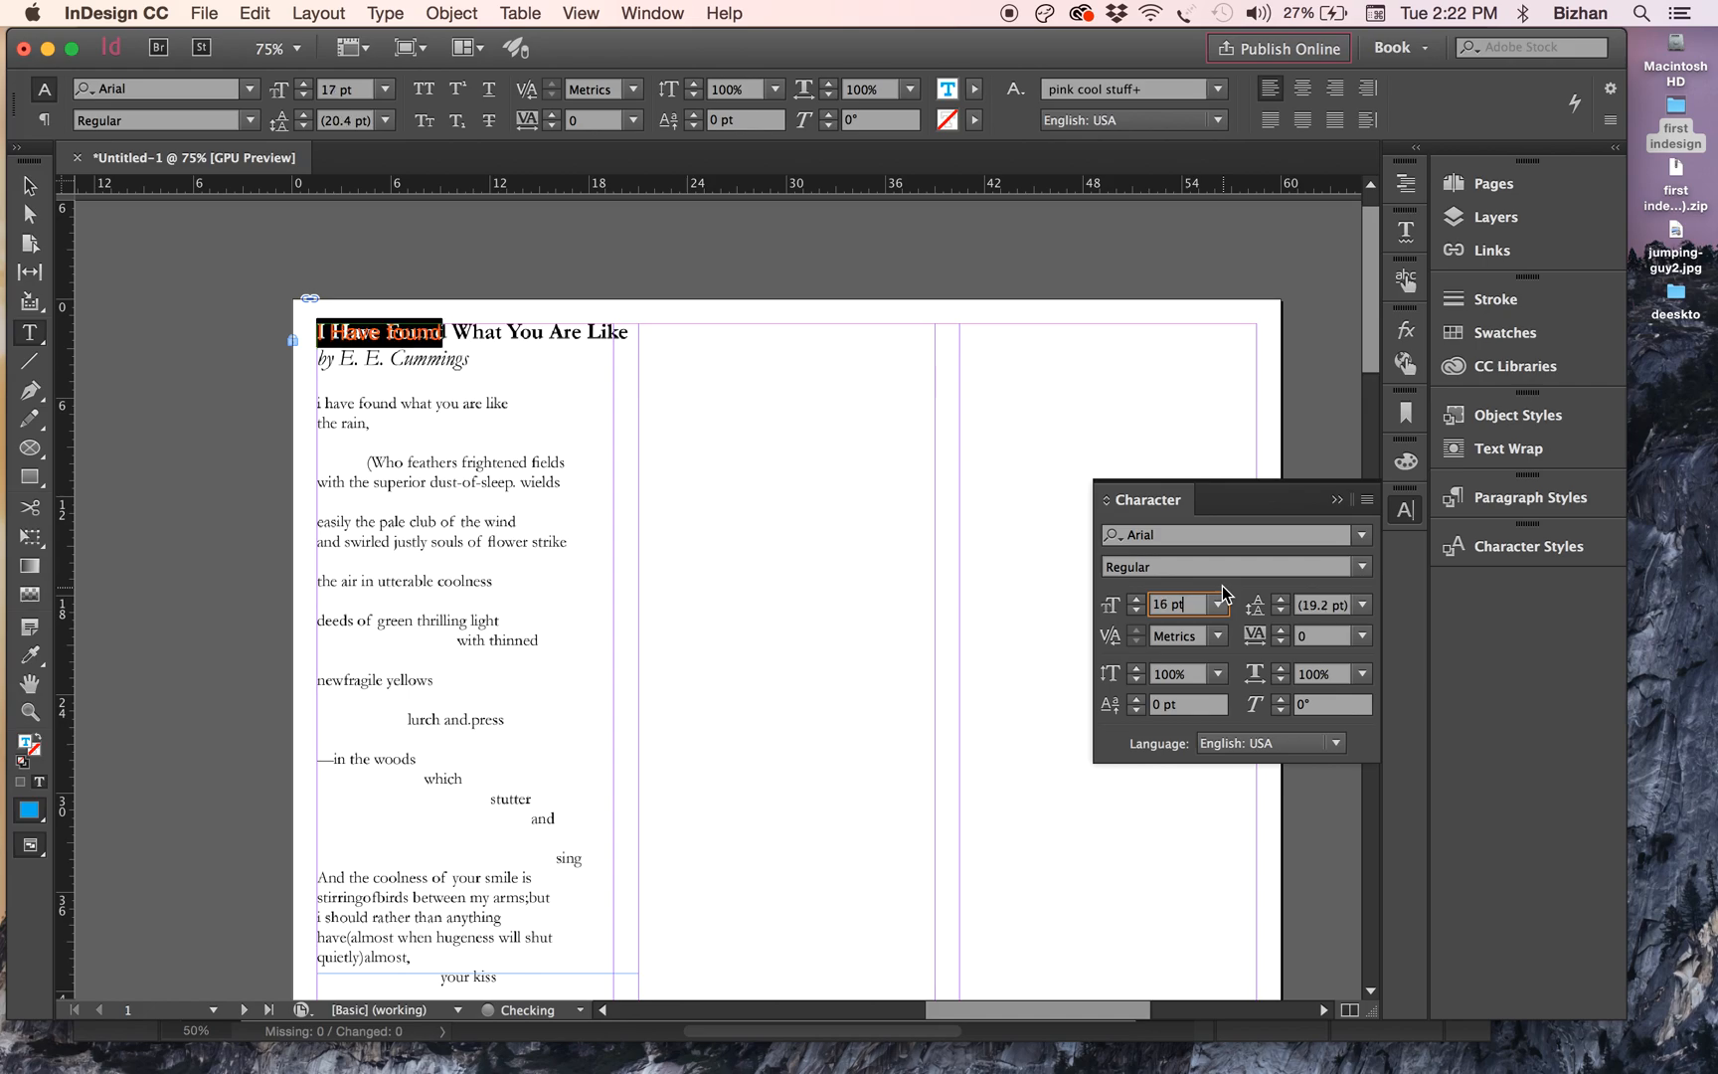
- Compare the overlaid text with the poem title at 150% zoom, collapse the character settings, and view the foot of page 1 at 75%
key("super+equal")
key("super+equal")
key("super+equal")
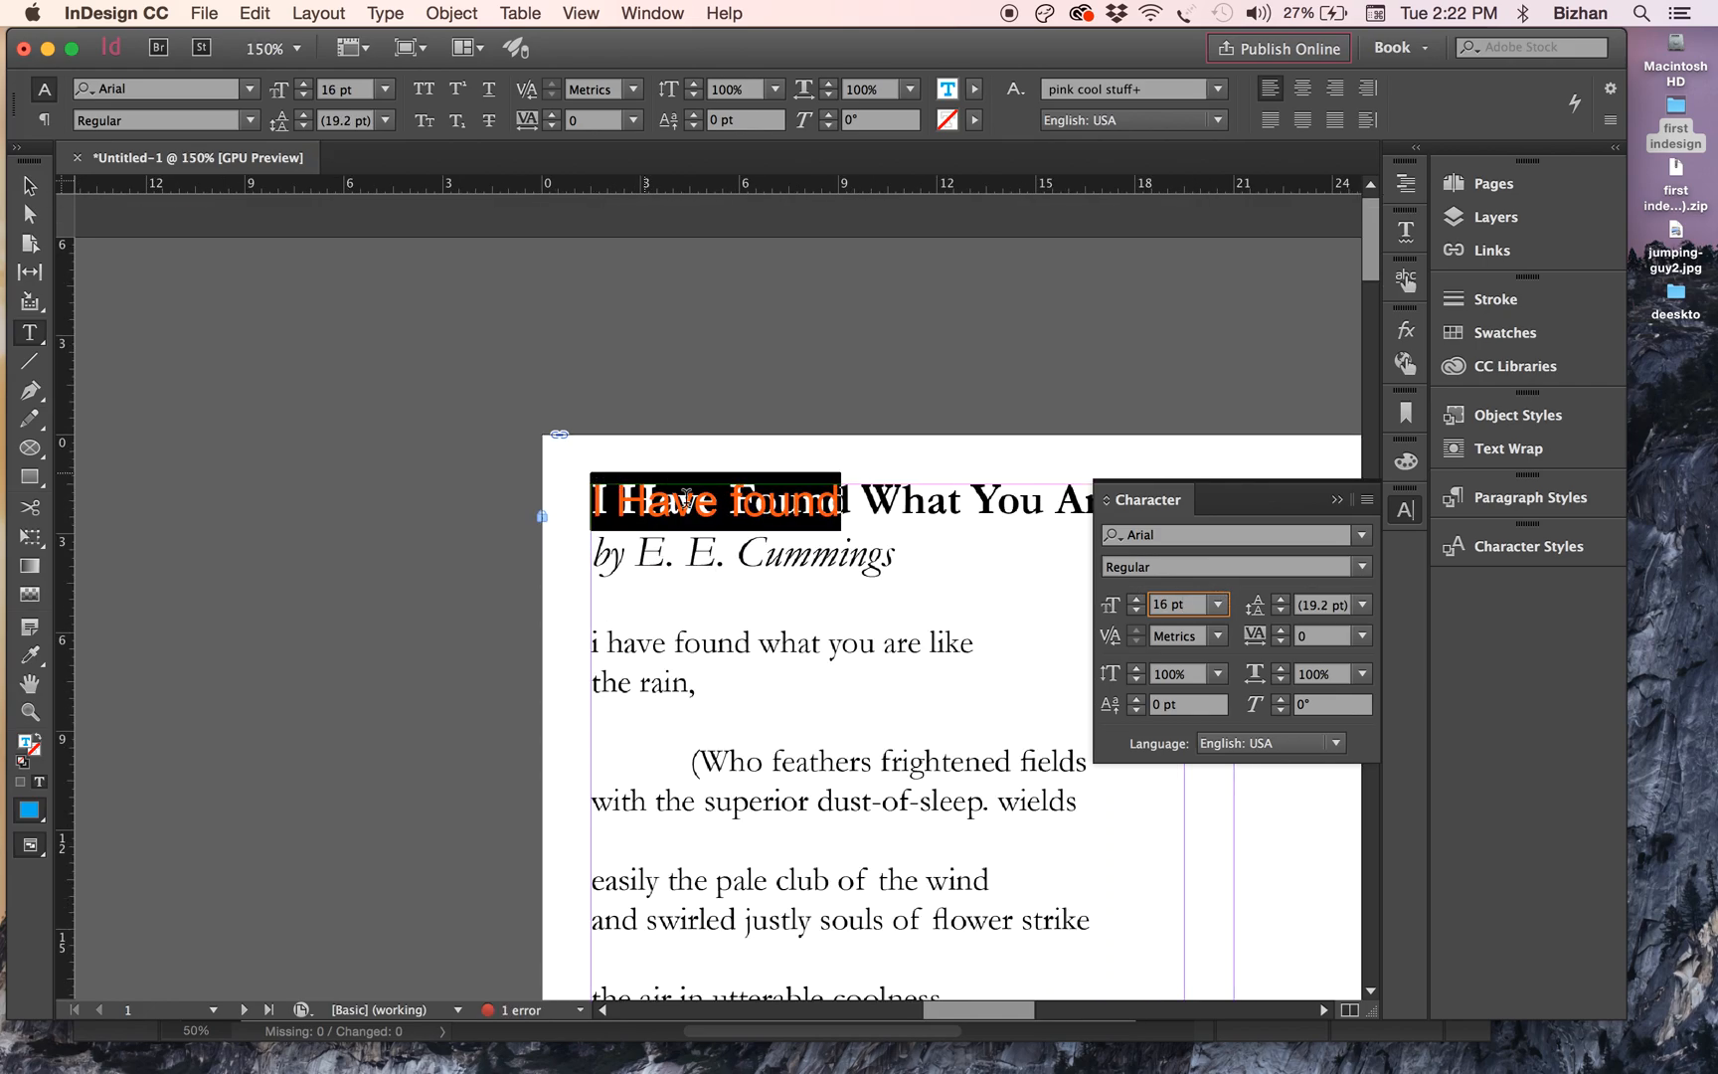
left_click(730, 531)
left_click_drag(860, 512, 509, 515)
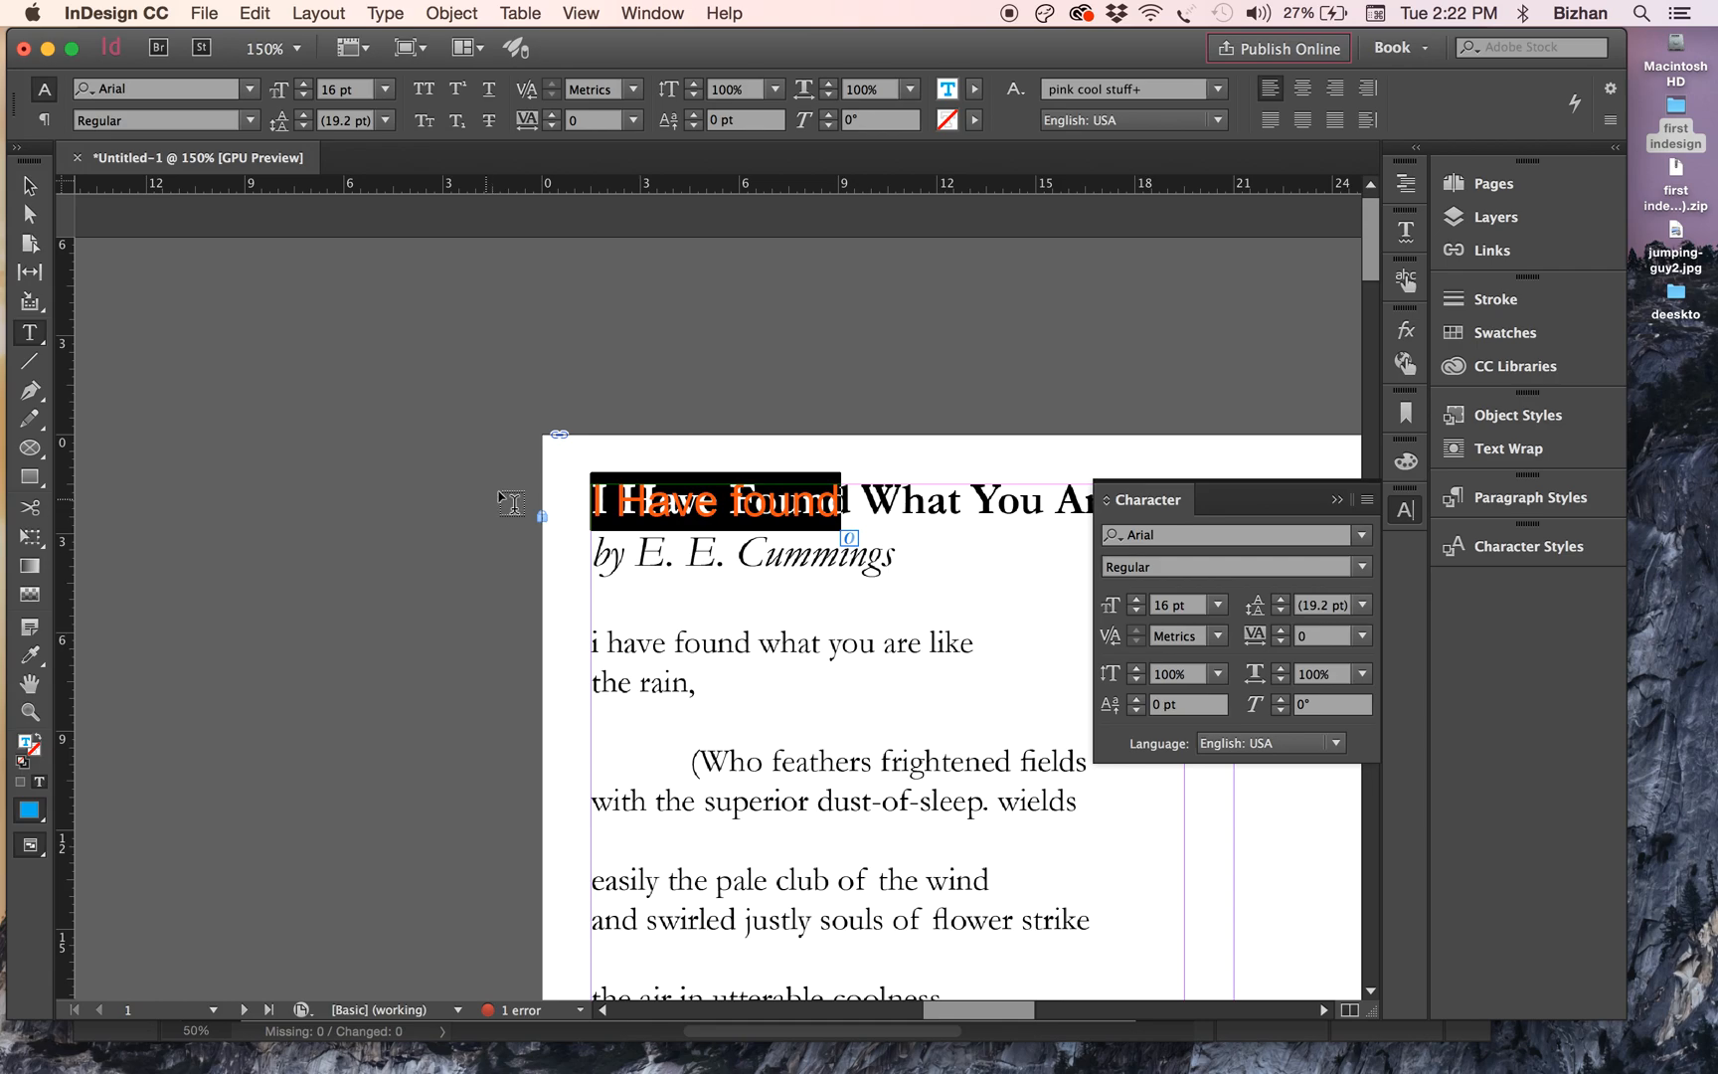
left_click(1338, 501)
key("super+minus")
key("super+minus")
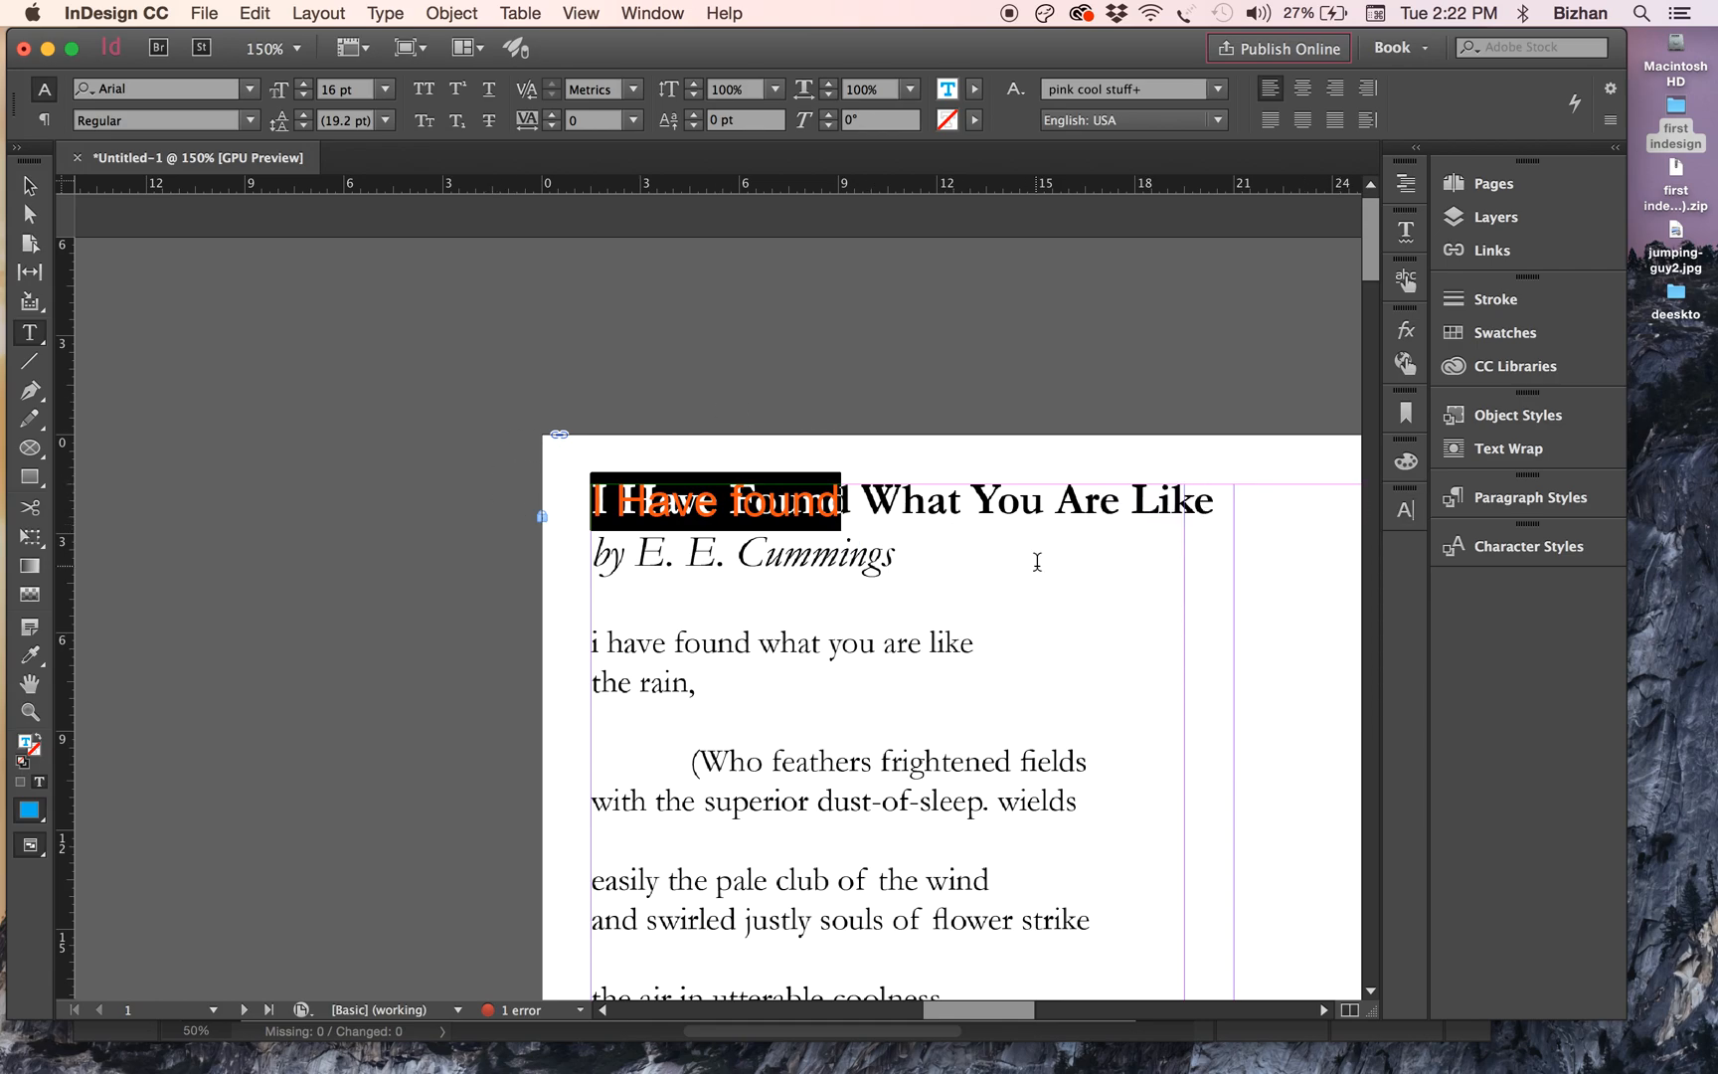
scroll(1037, 561, "down", 3)
key("super+minus")
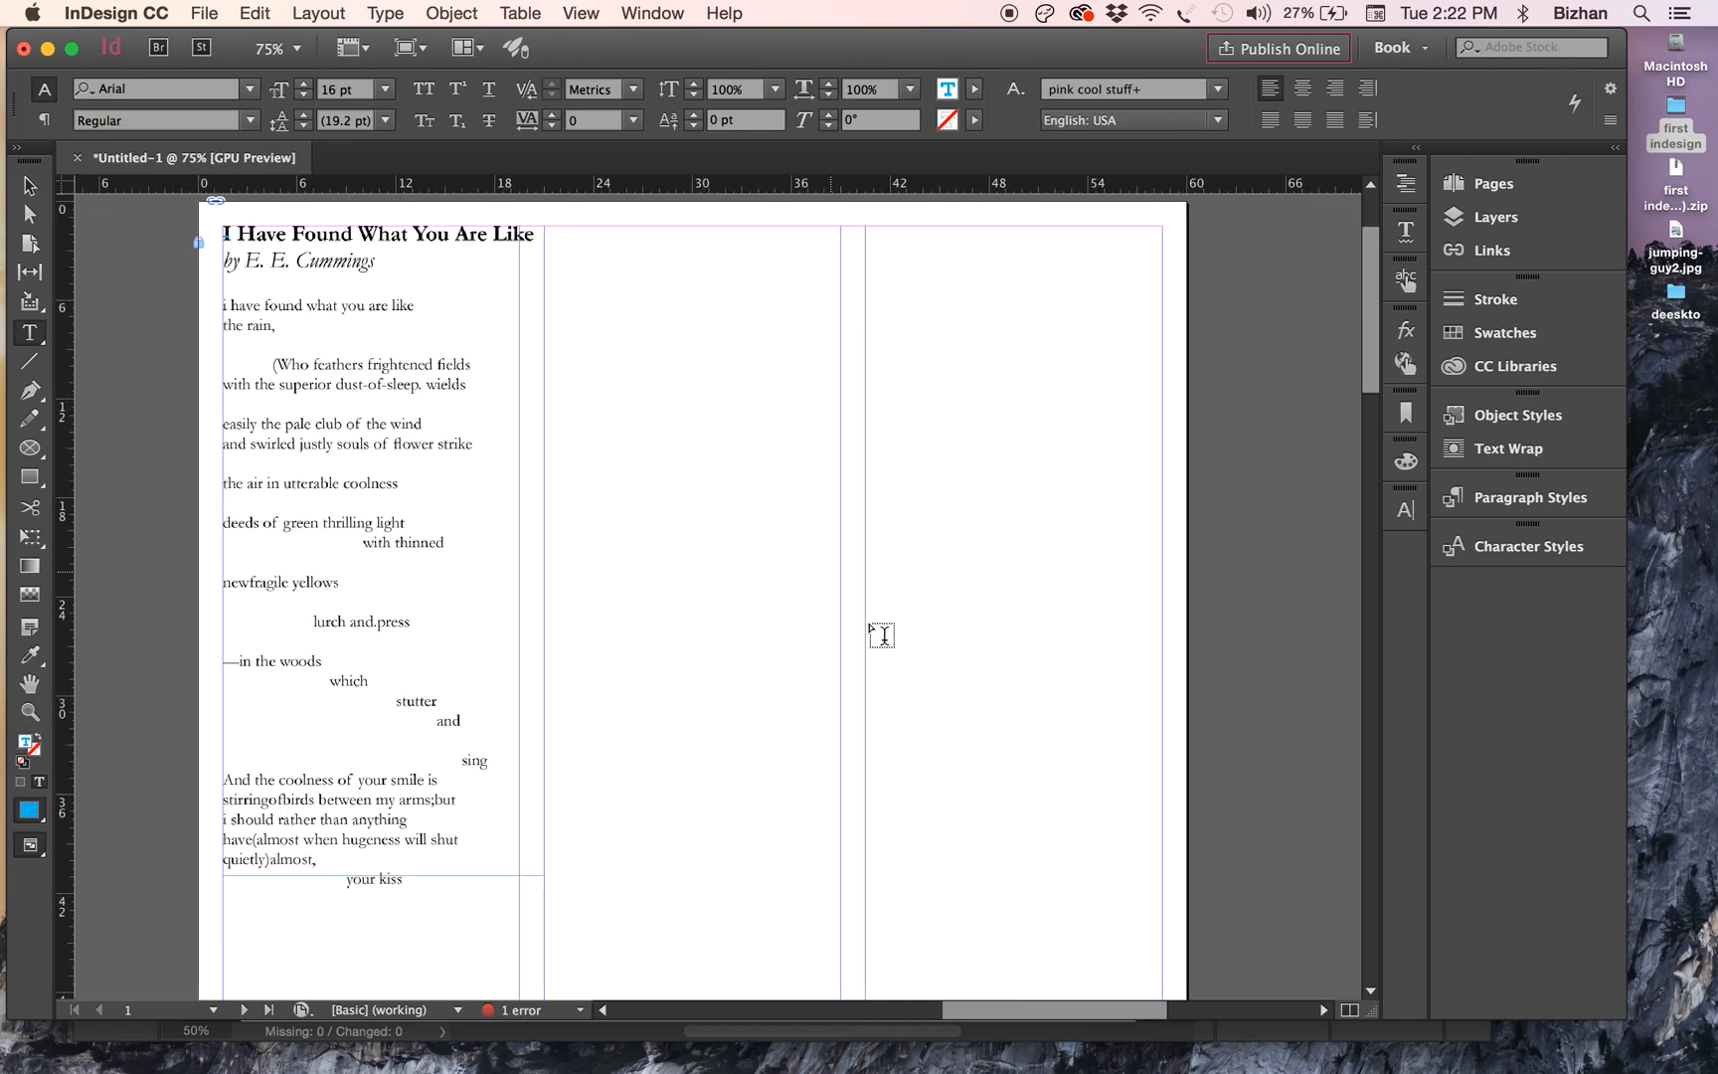
scroll(1108, 755, "down", 4)
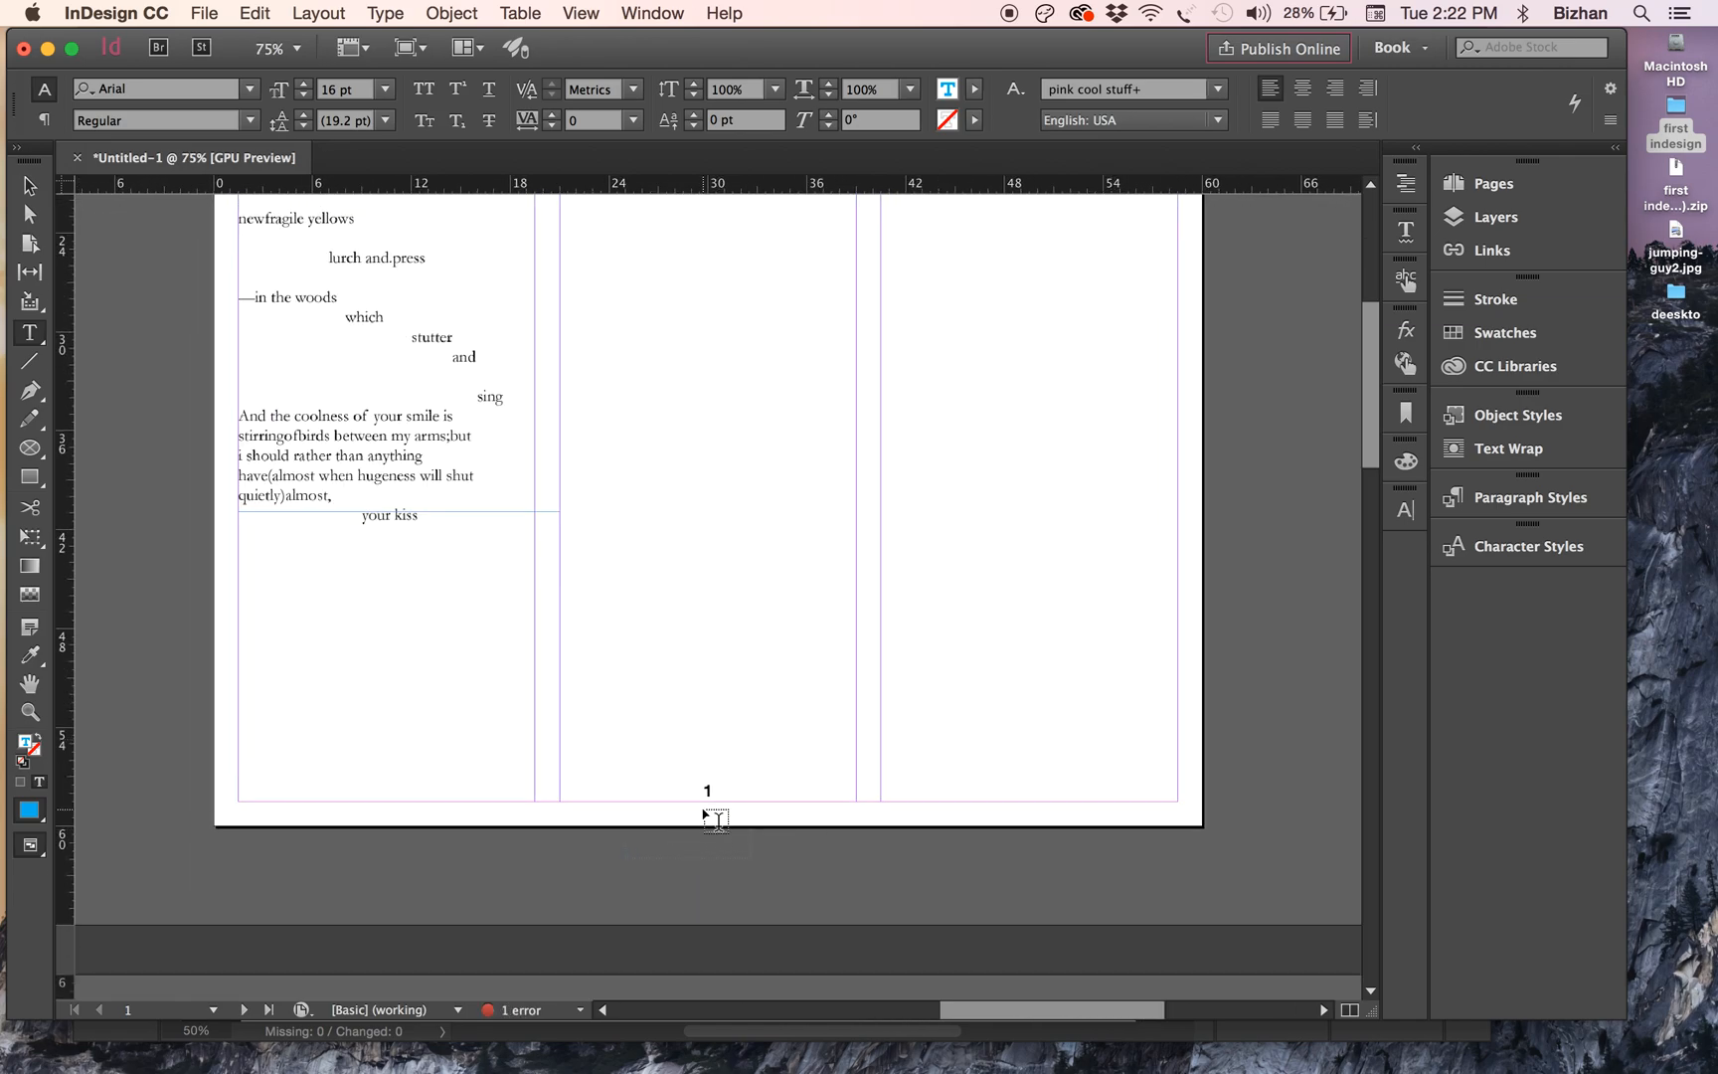
- Open the A-Master spread and delete the page-number text frames at the foot of both master pages
left_click(30, 186)
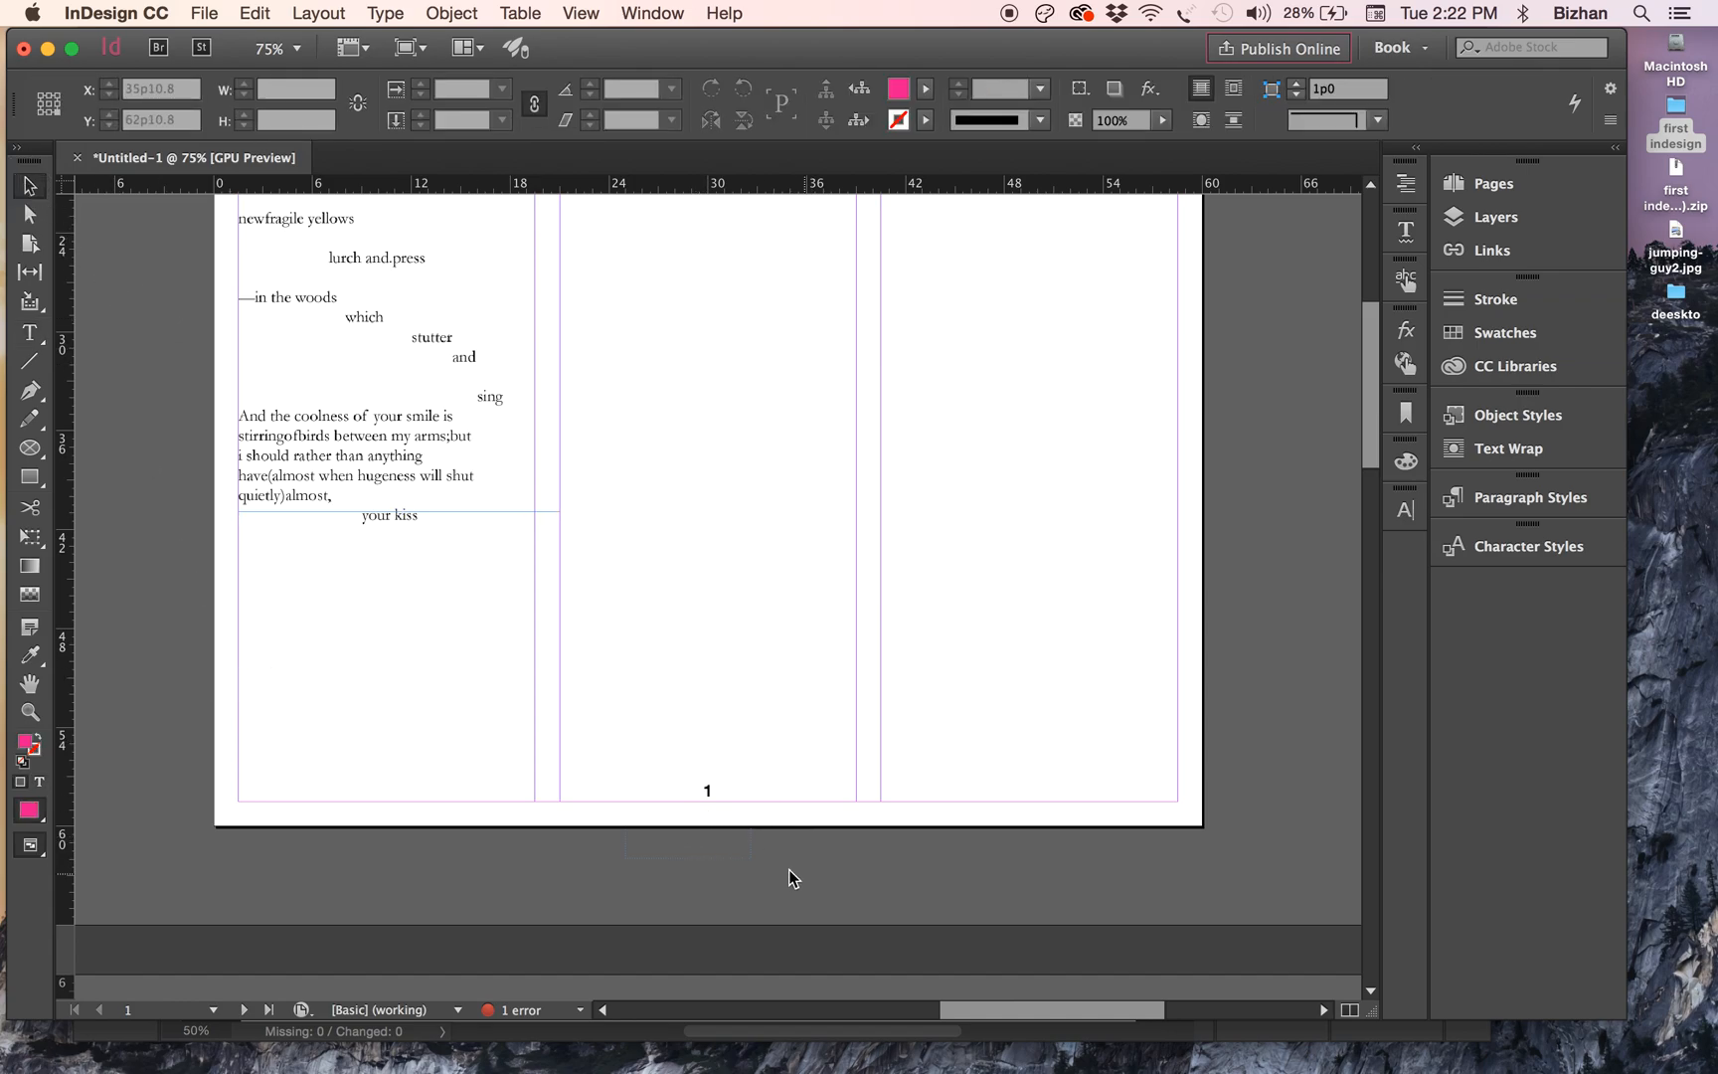
left_click(1496, 191)
double_click(1387, 246)
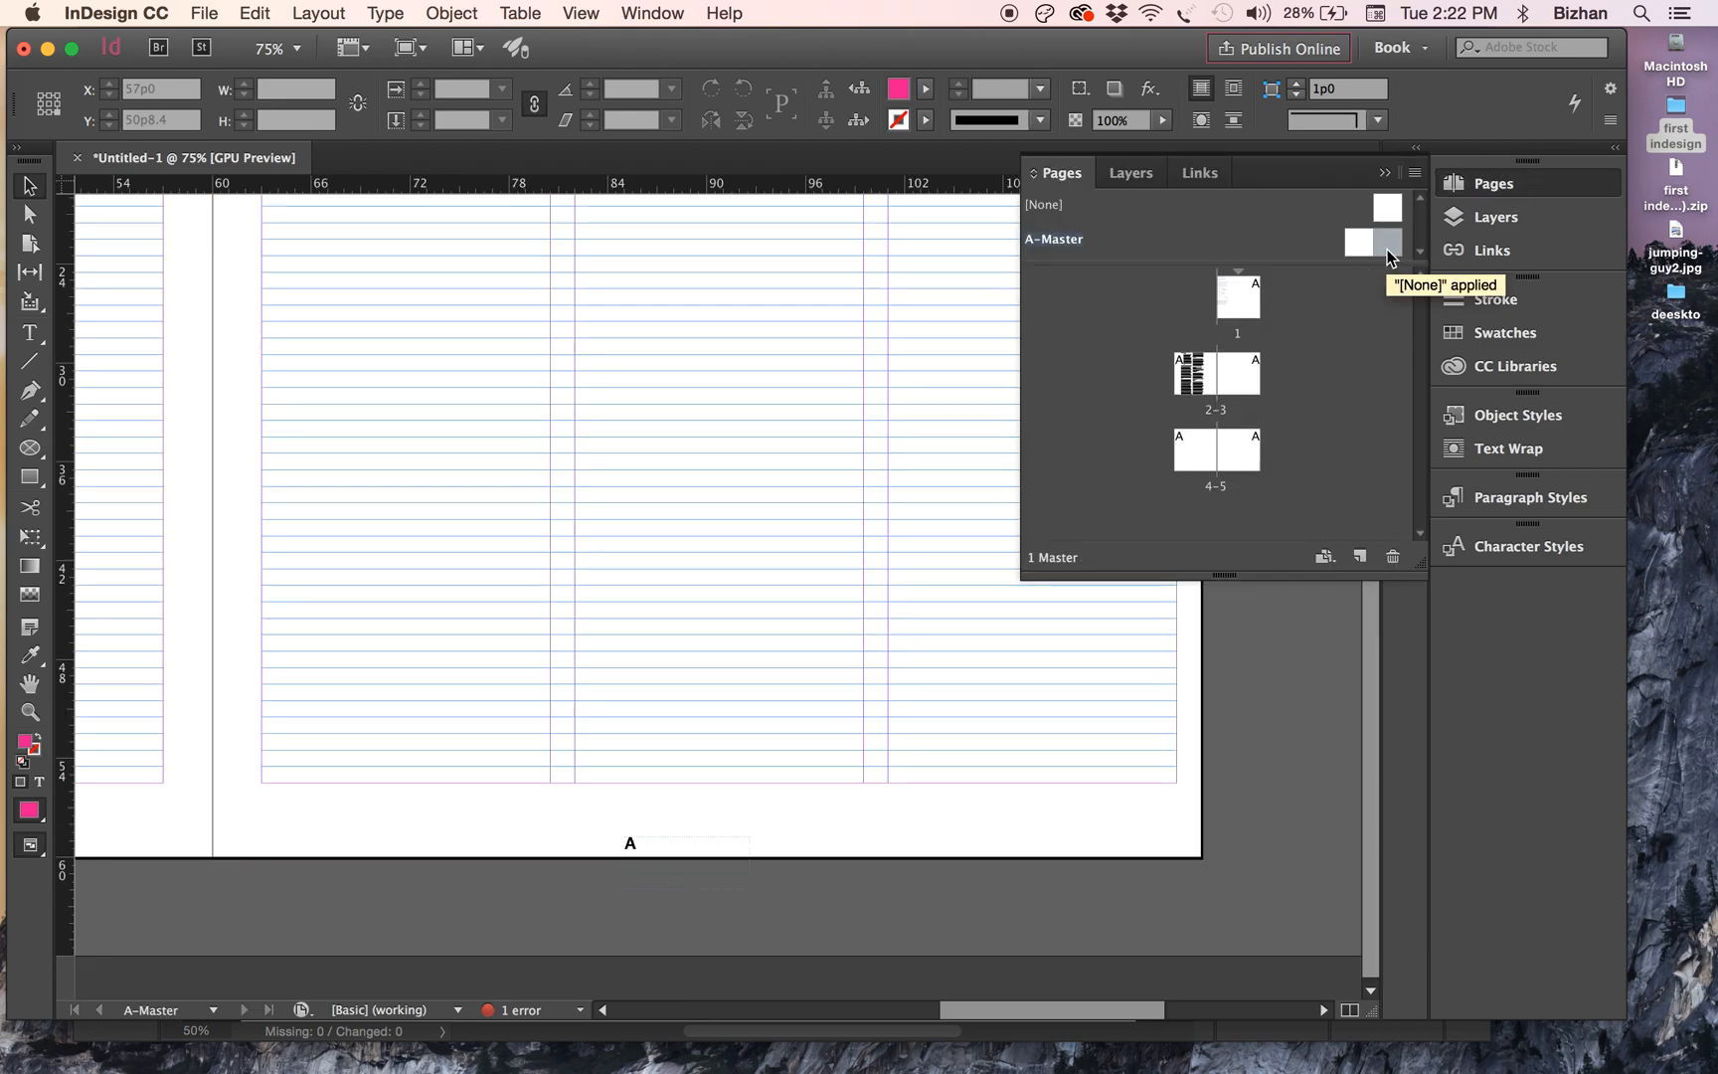
left_click(680, 859)
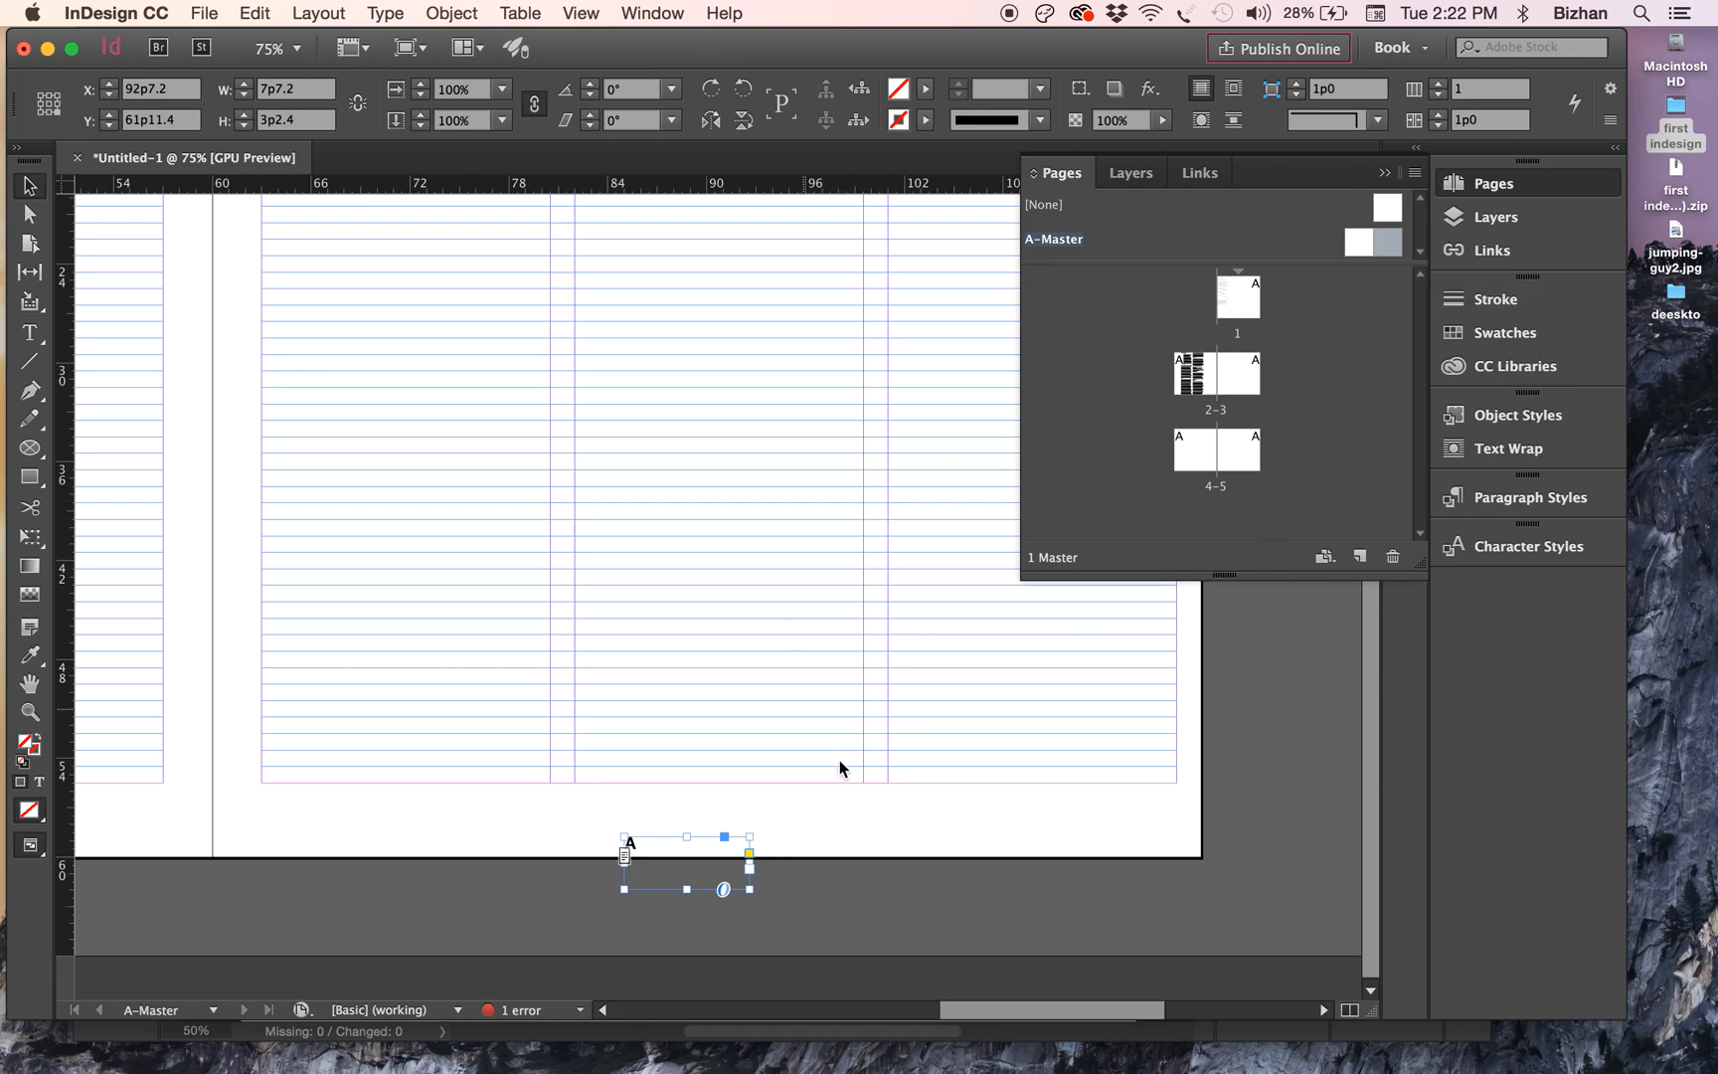
key("super+minus")
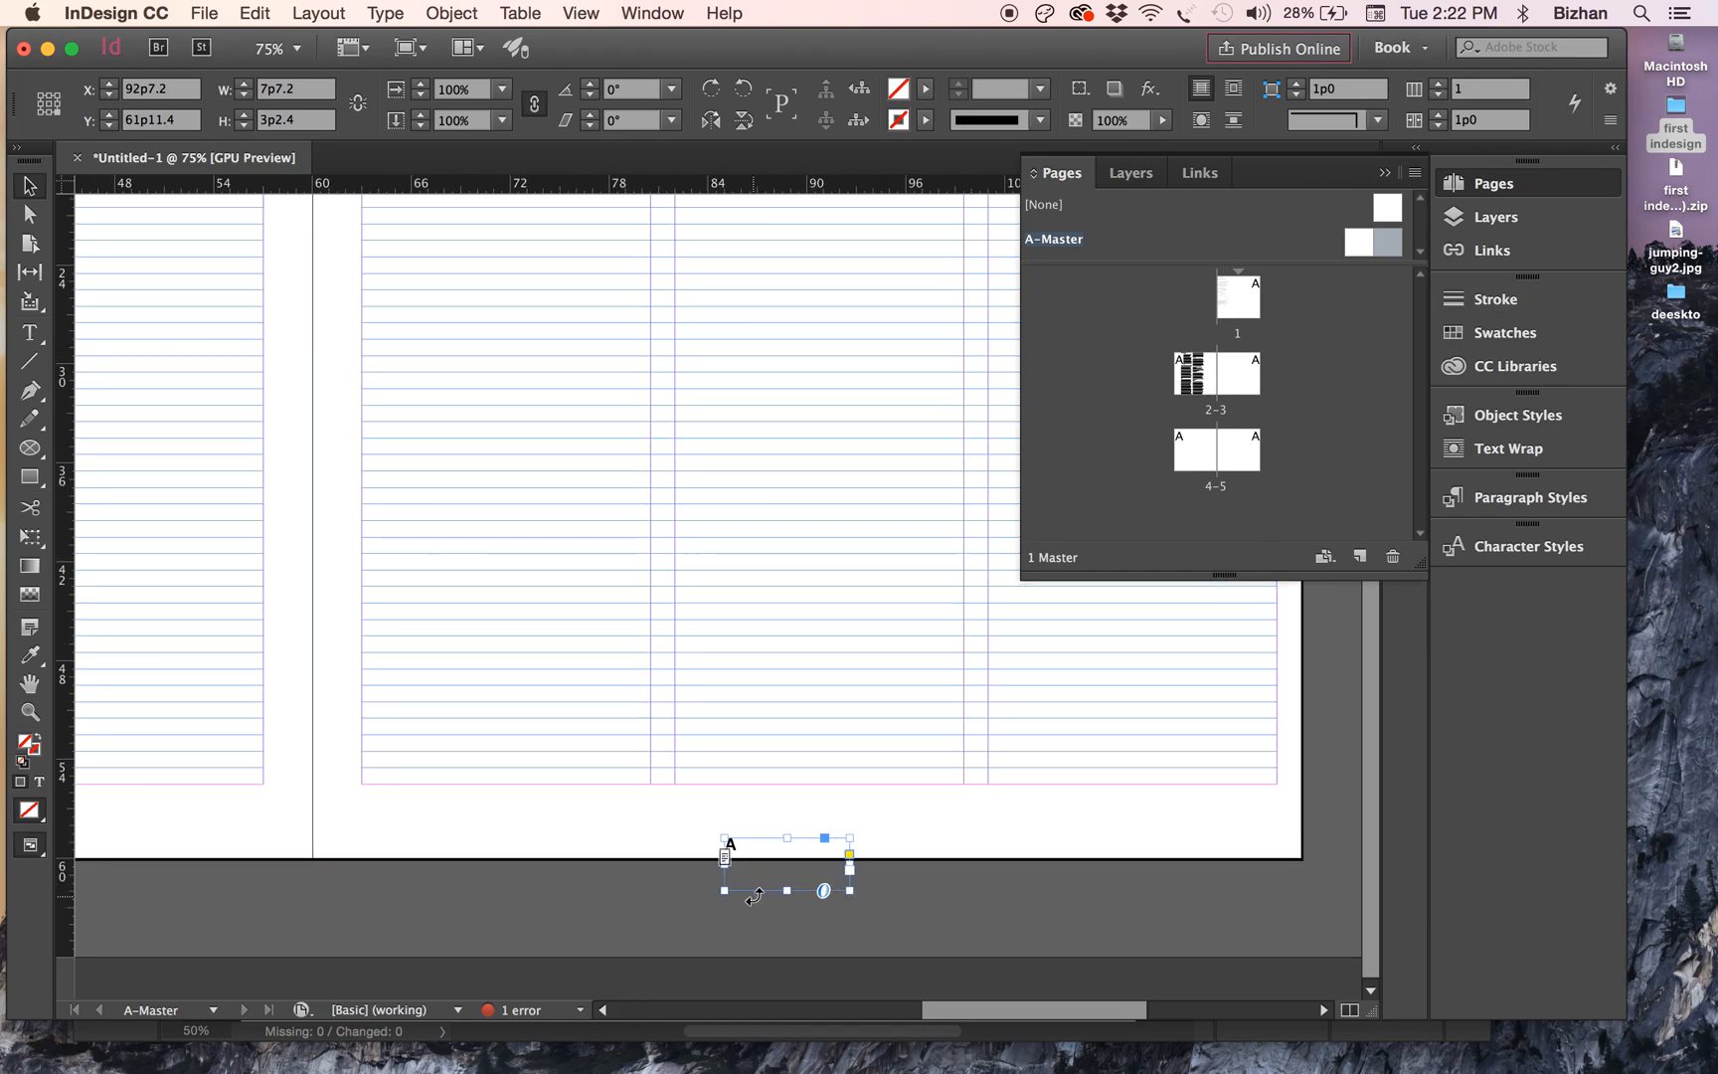
key("super+minus")
left_click_drag(837, 763, 547, 763)
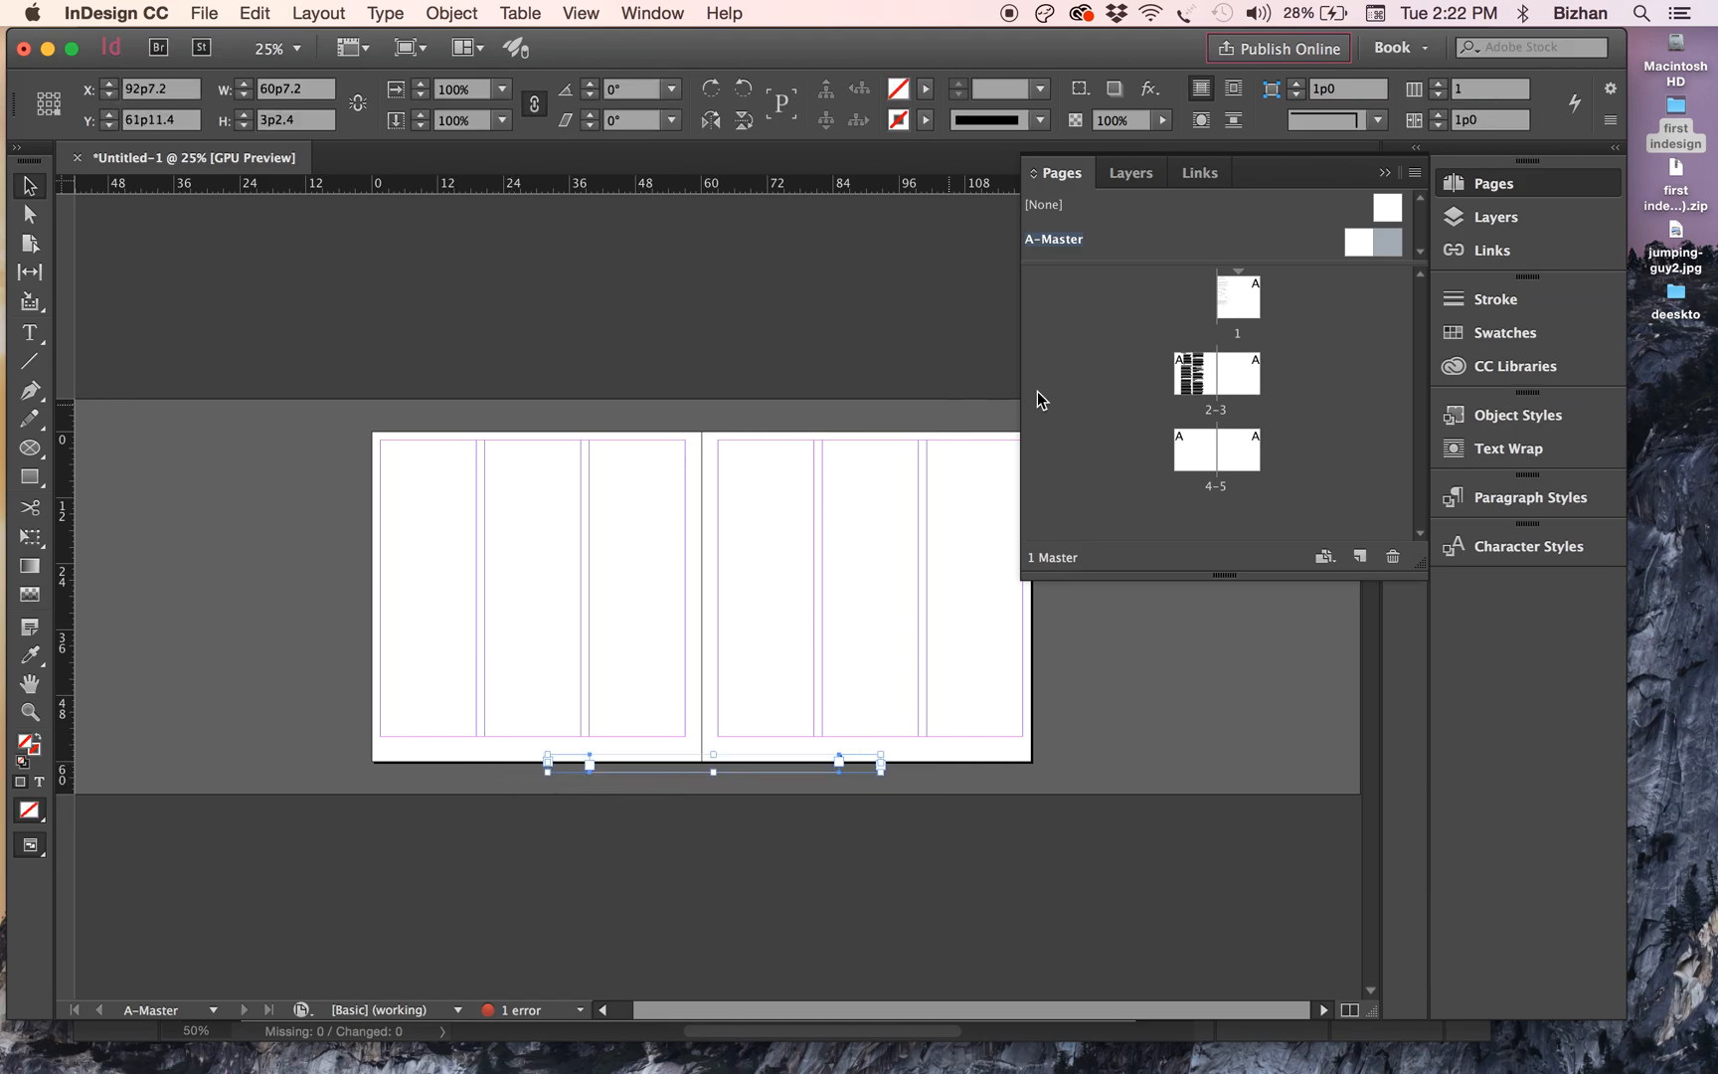
key("Delete")
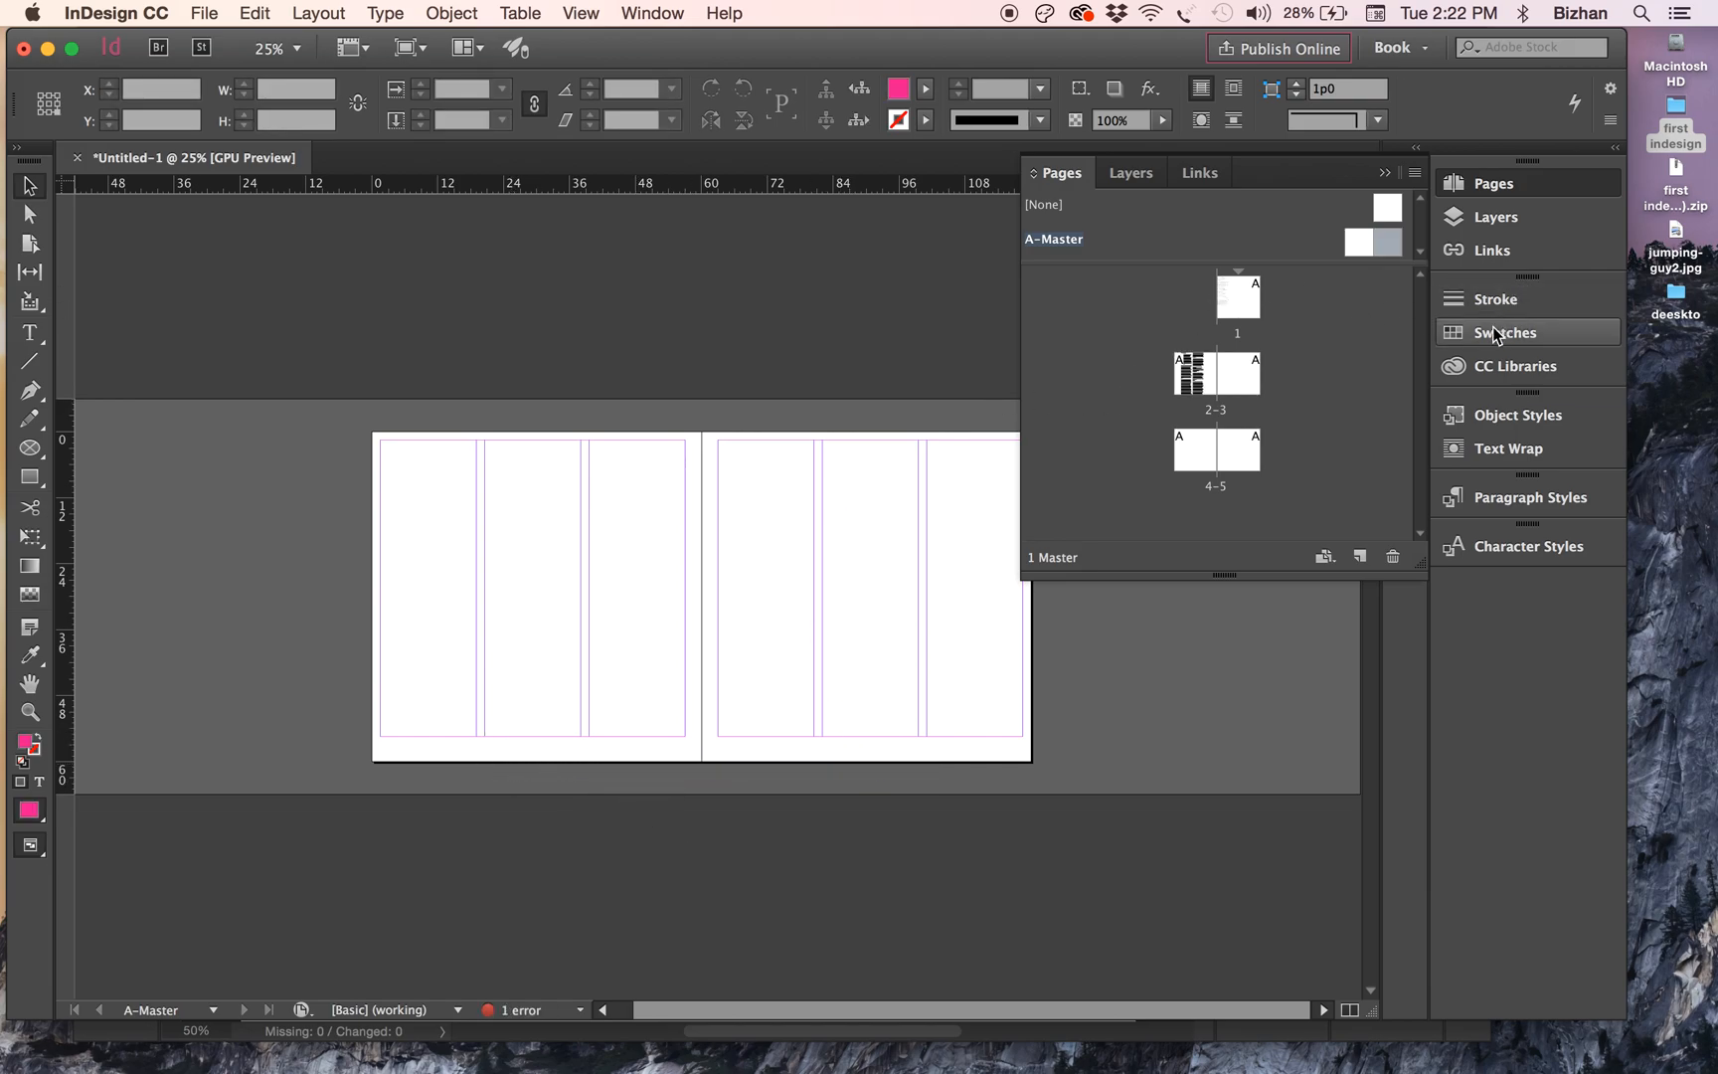
- Paste the cut page-number frames in place on a new layer above Layer 1 in the A-Master spread, and lock that layer
left_click(1483, 235)
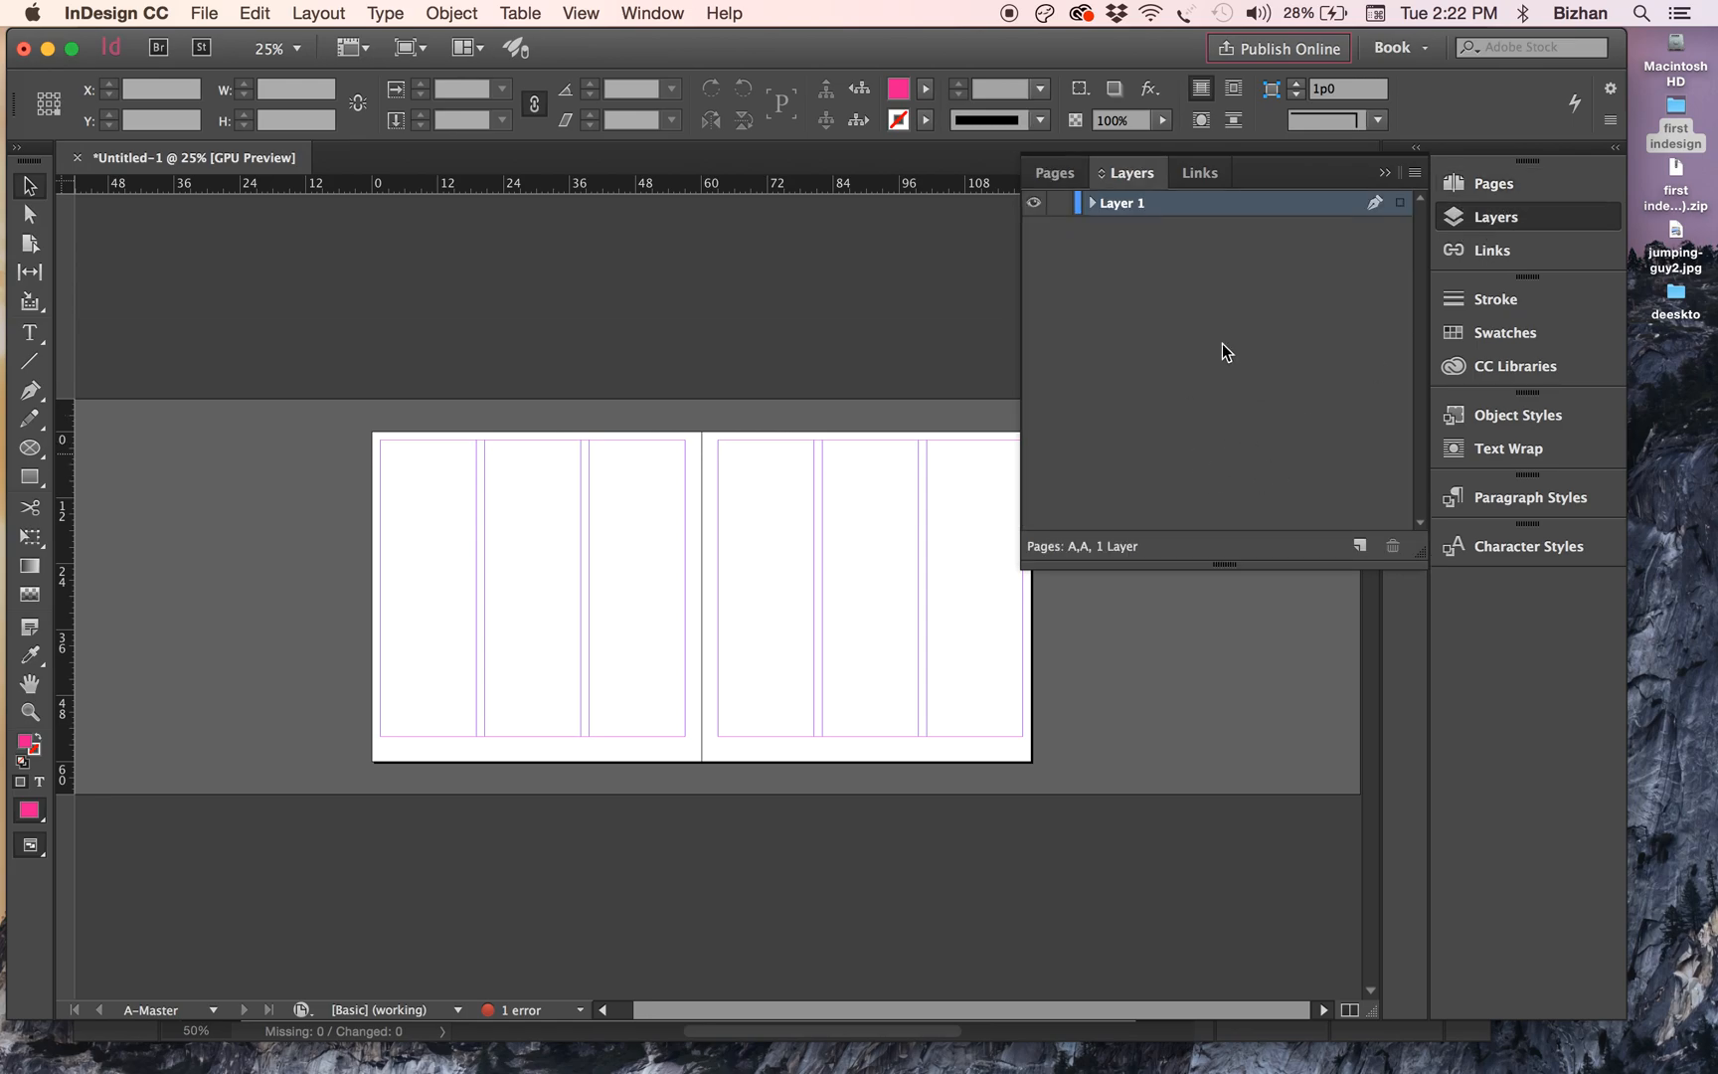
left_click(1358, 546)
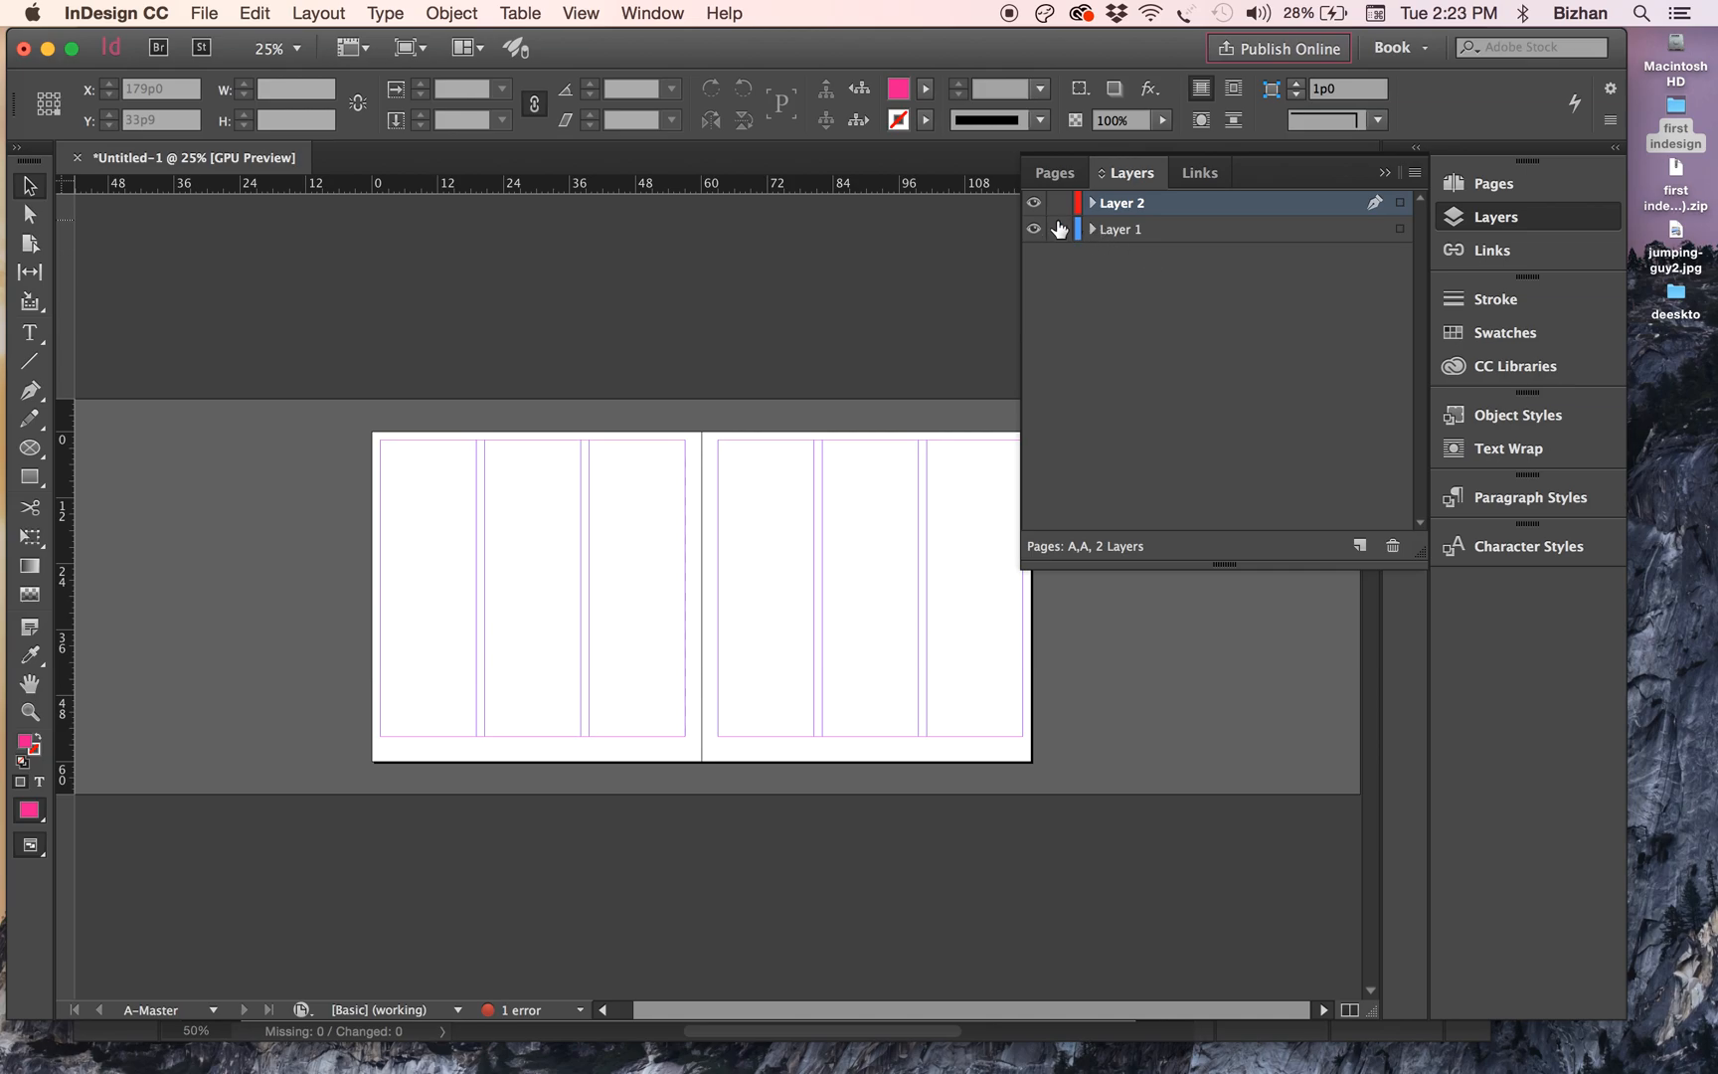
left_click(245, 10)
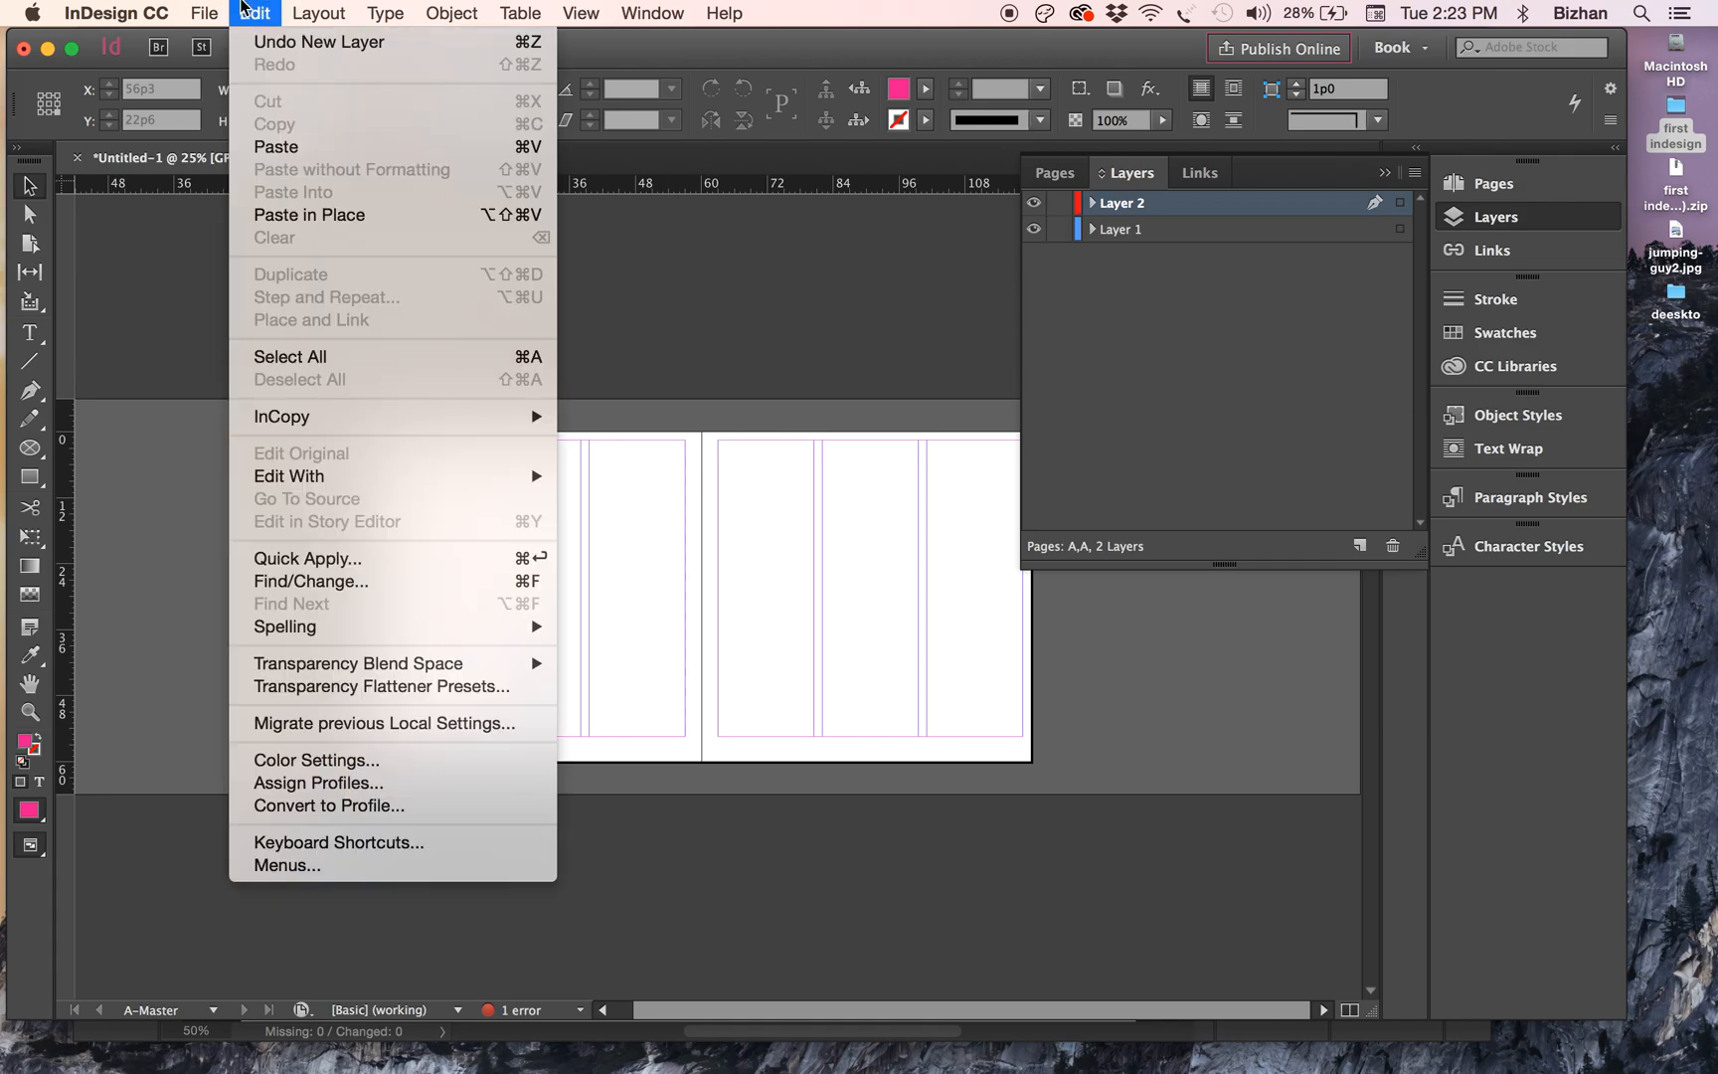
left_click(244, 215)
left_click(1061, 204)
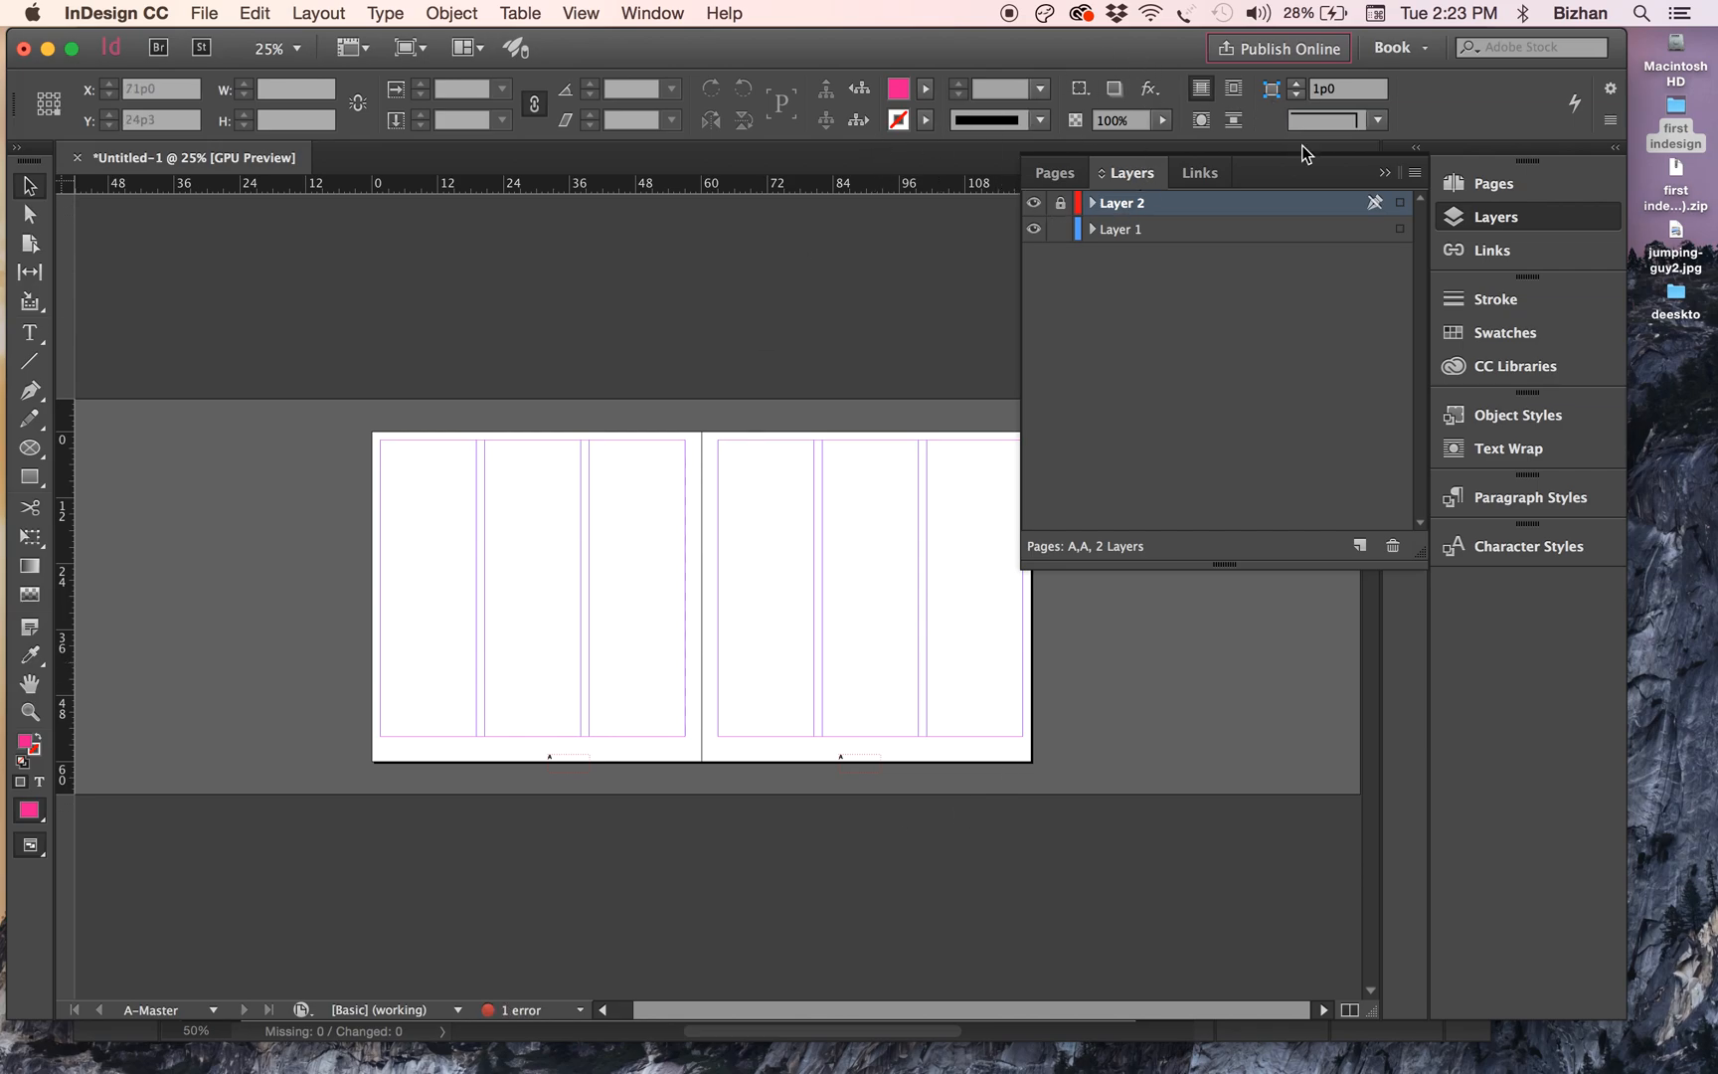
- Open page 1 from the page overview and check the page number at its foot at 100% zoom
left_click(1388, 173)
left_click(1481, 189)
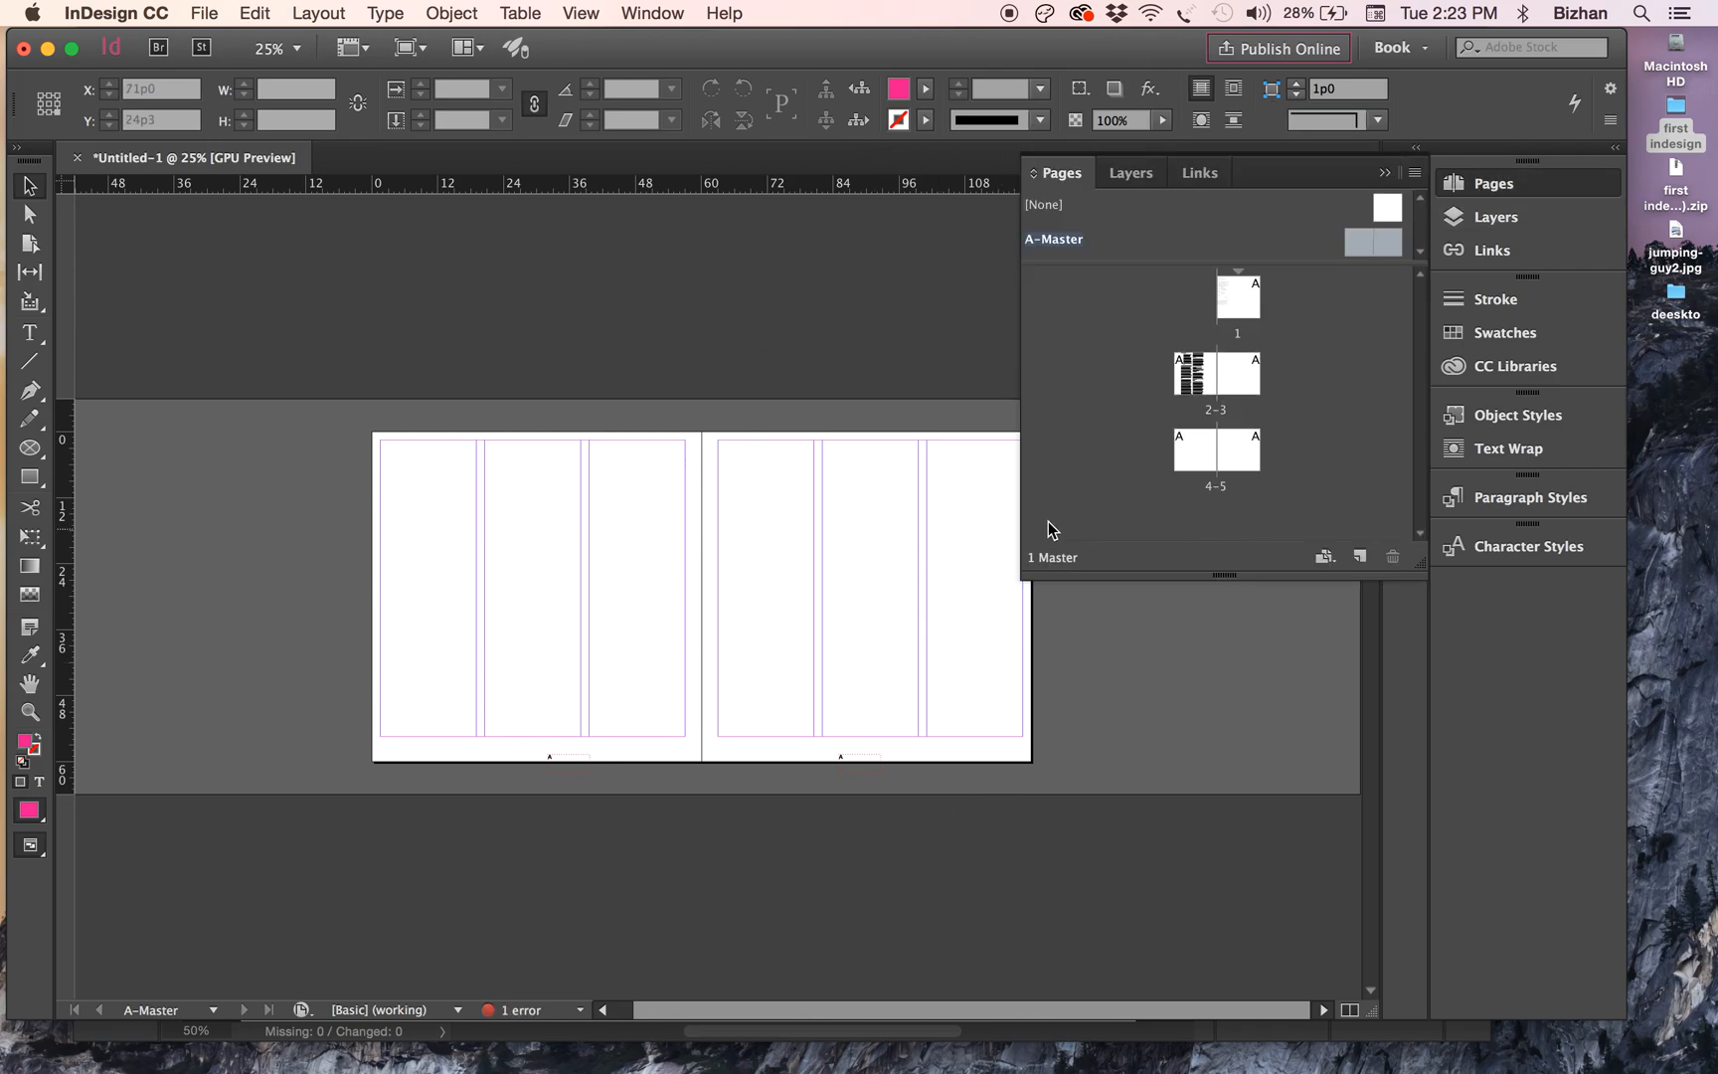
double_click(1241, 297)
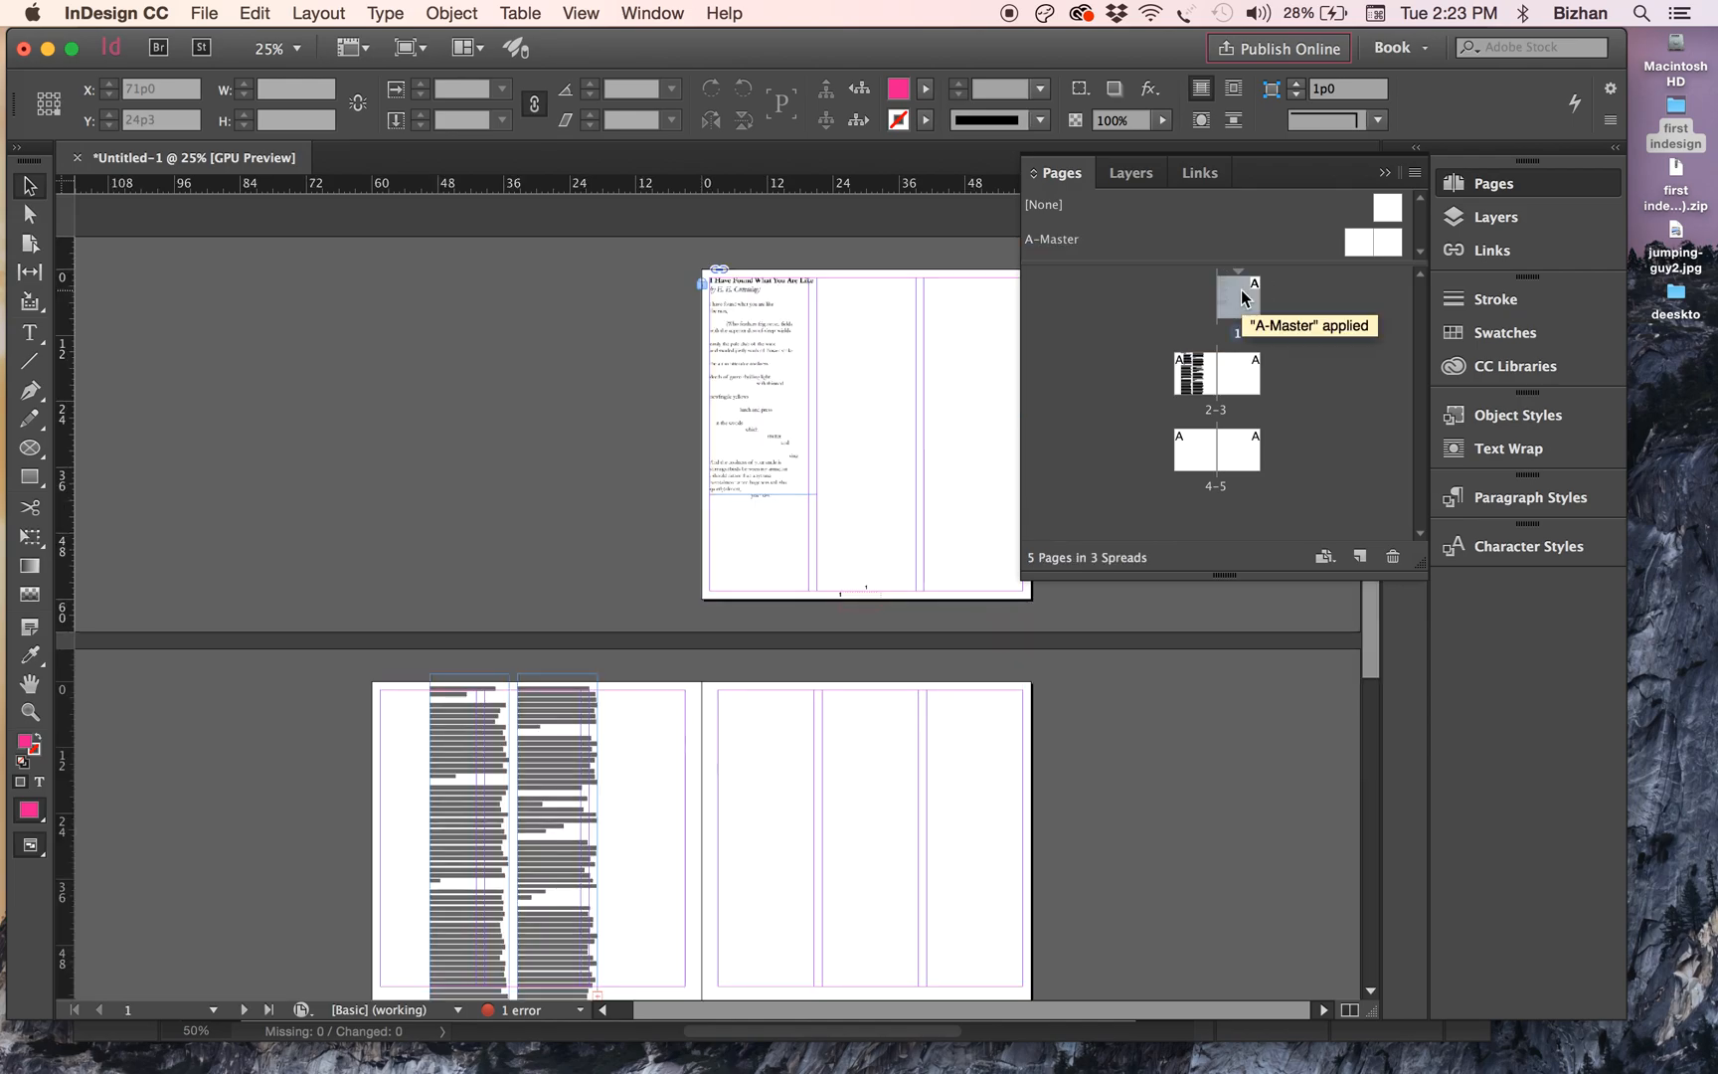
key("super+equal")
key("super+equal")
key("super+equal")
scroll(896, 709, "right", 8)
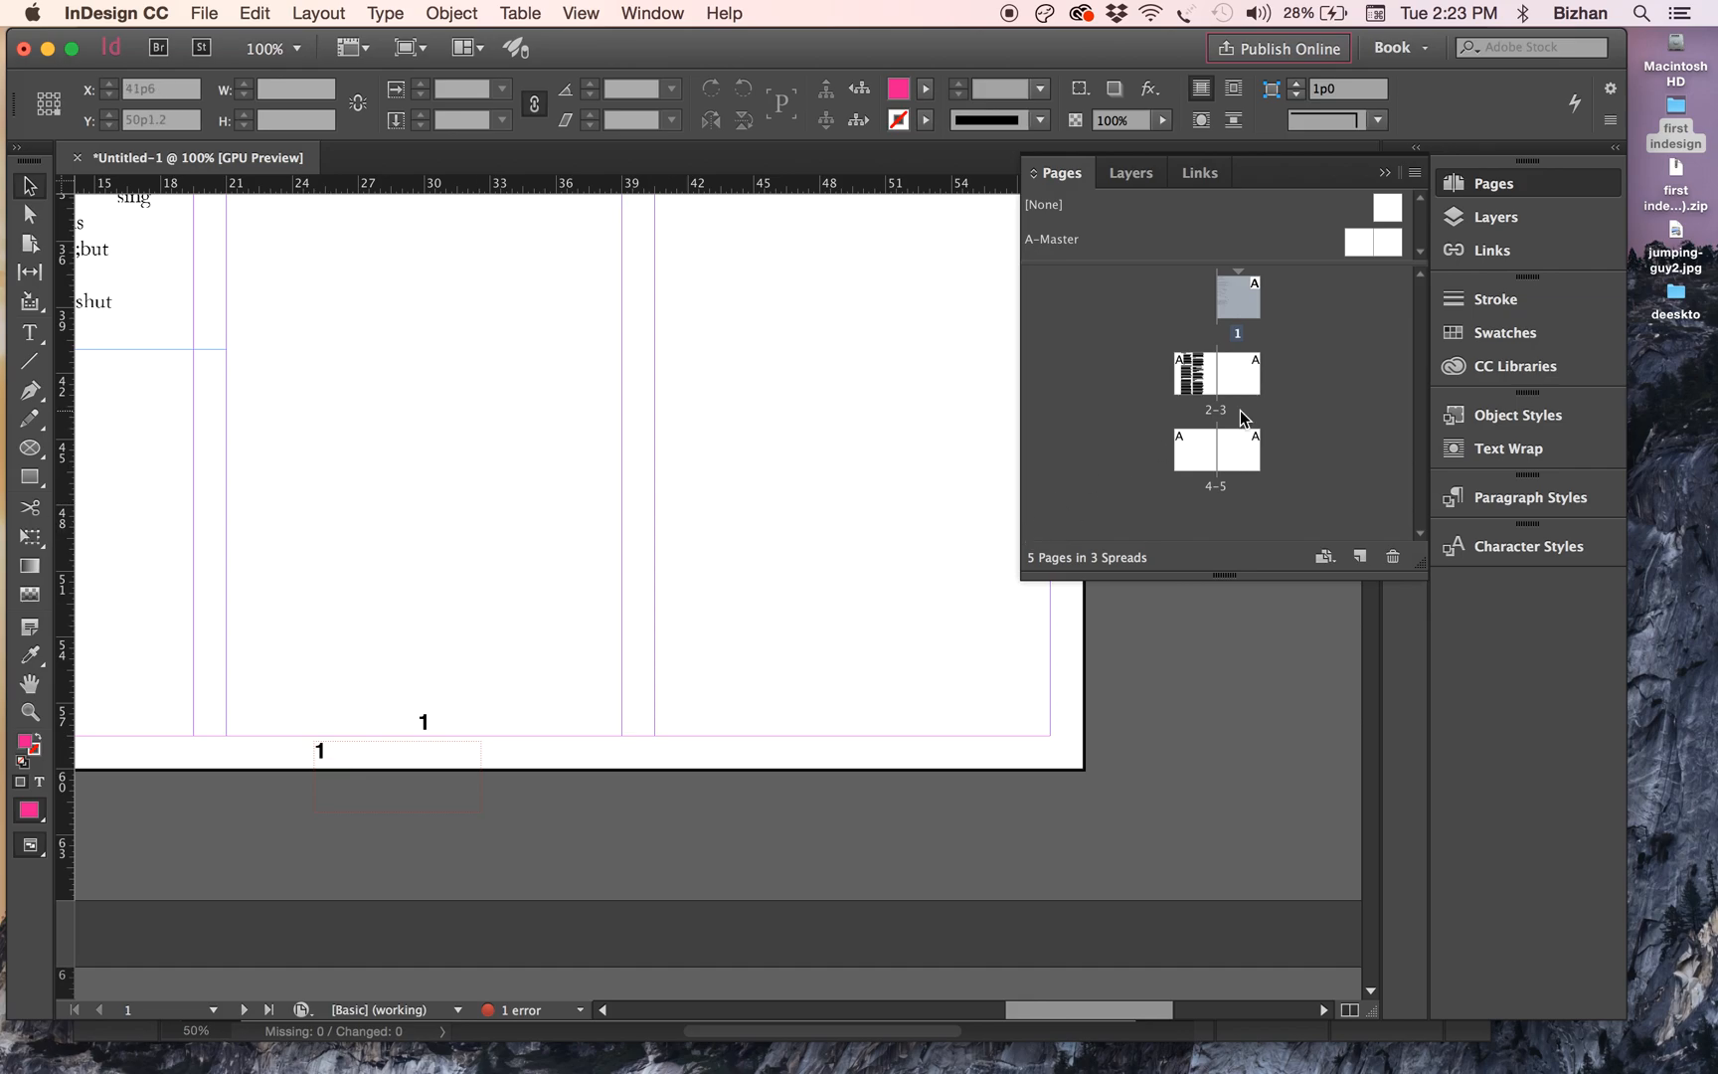
- Reopen the A-Master spread and view the foot of both master pages at 50% zoom
double_click(1384, 239)
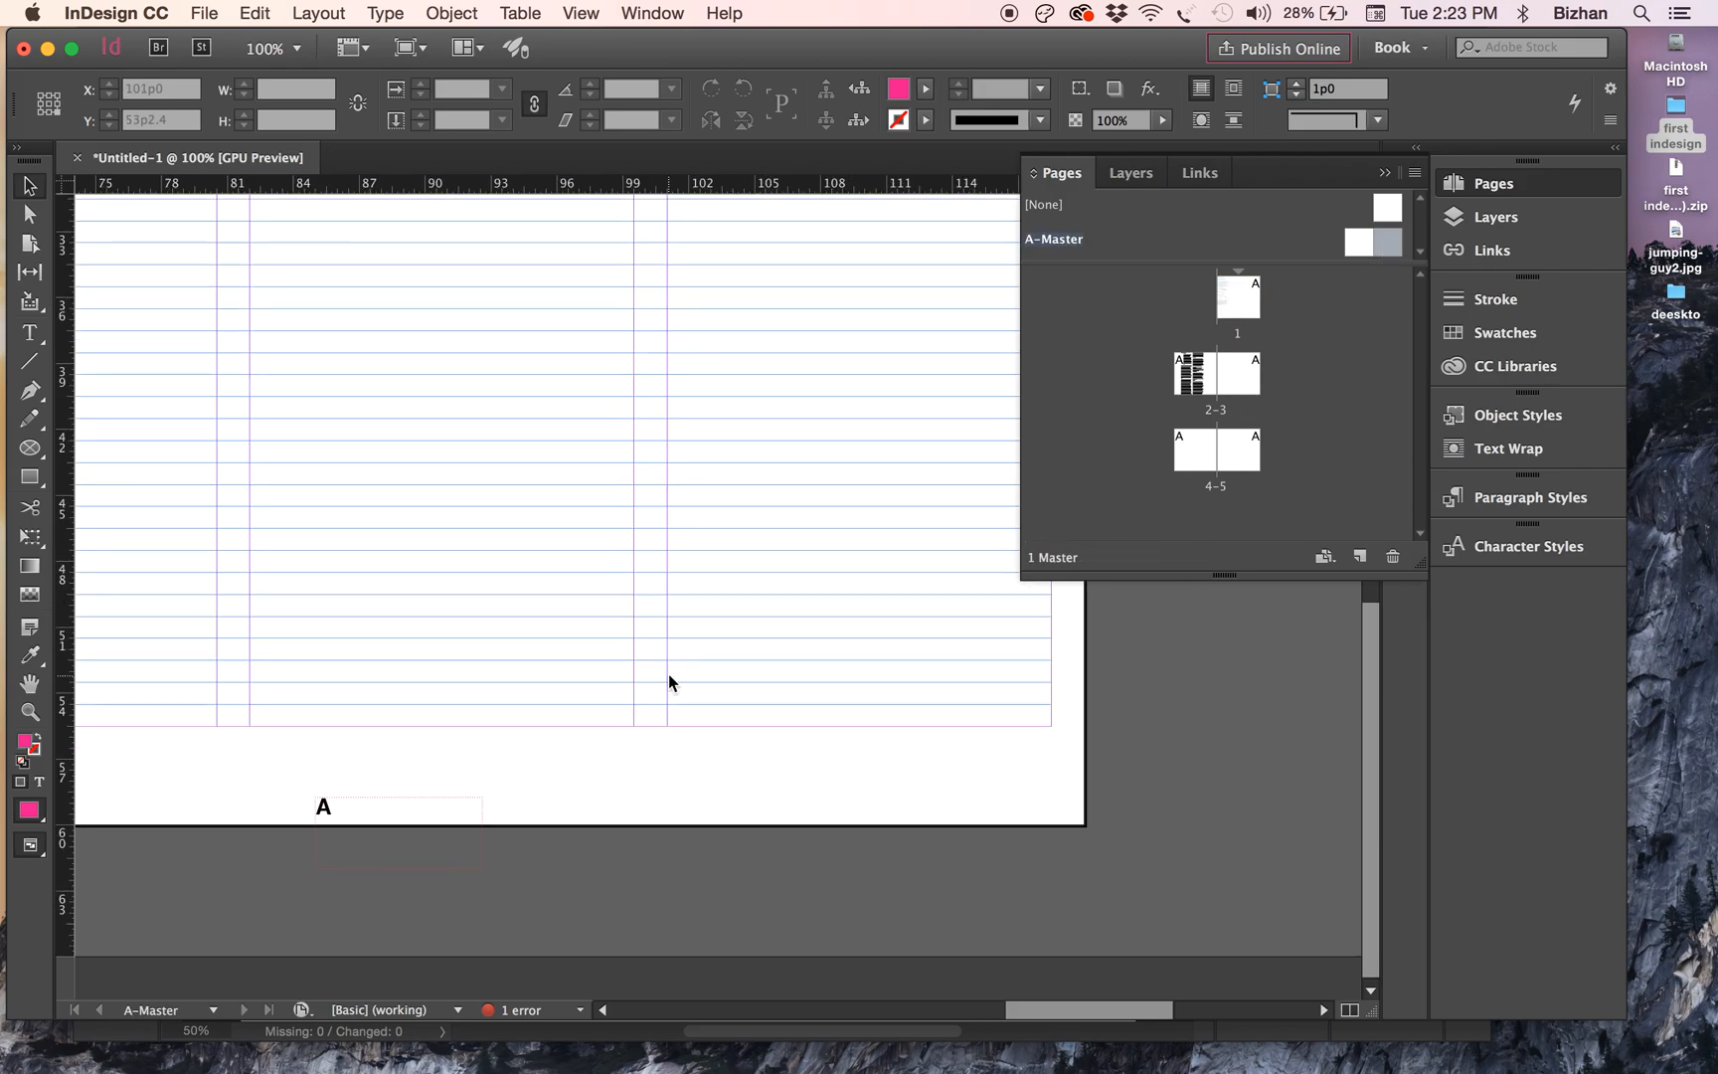
key("super+minus")
key("super+equal")
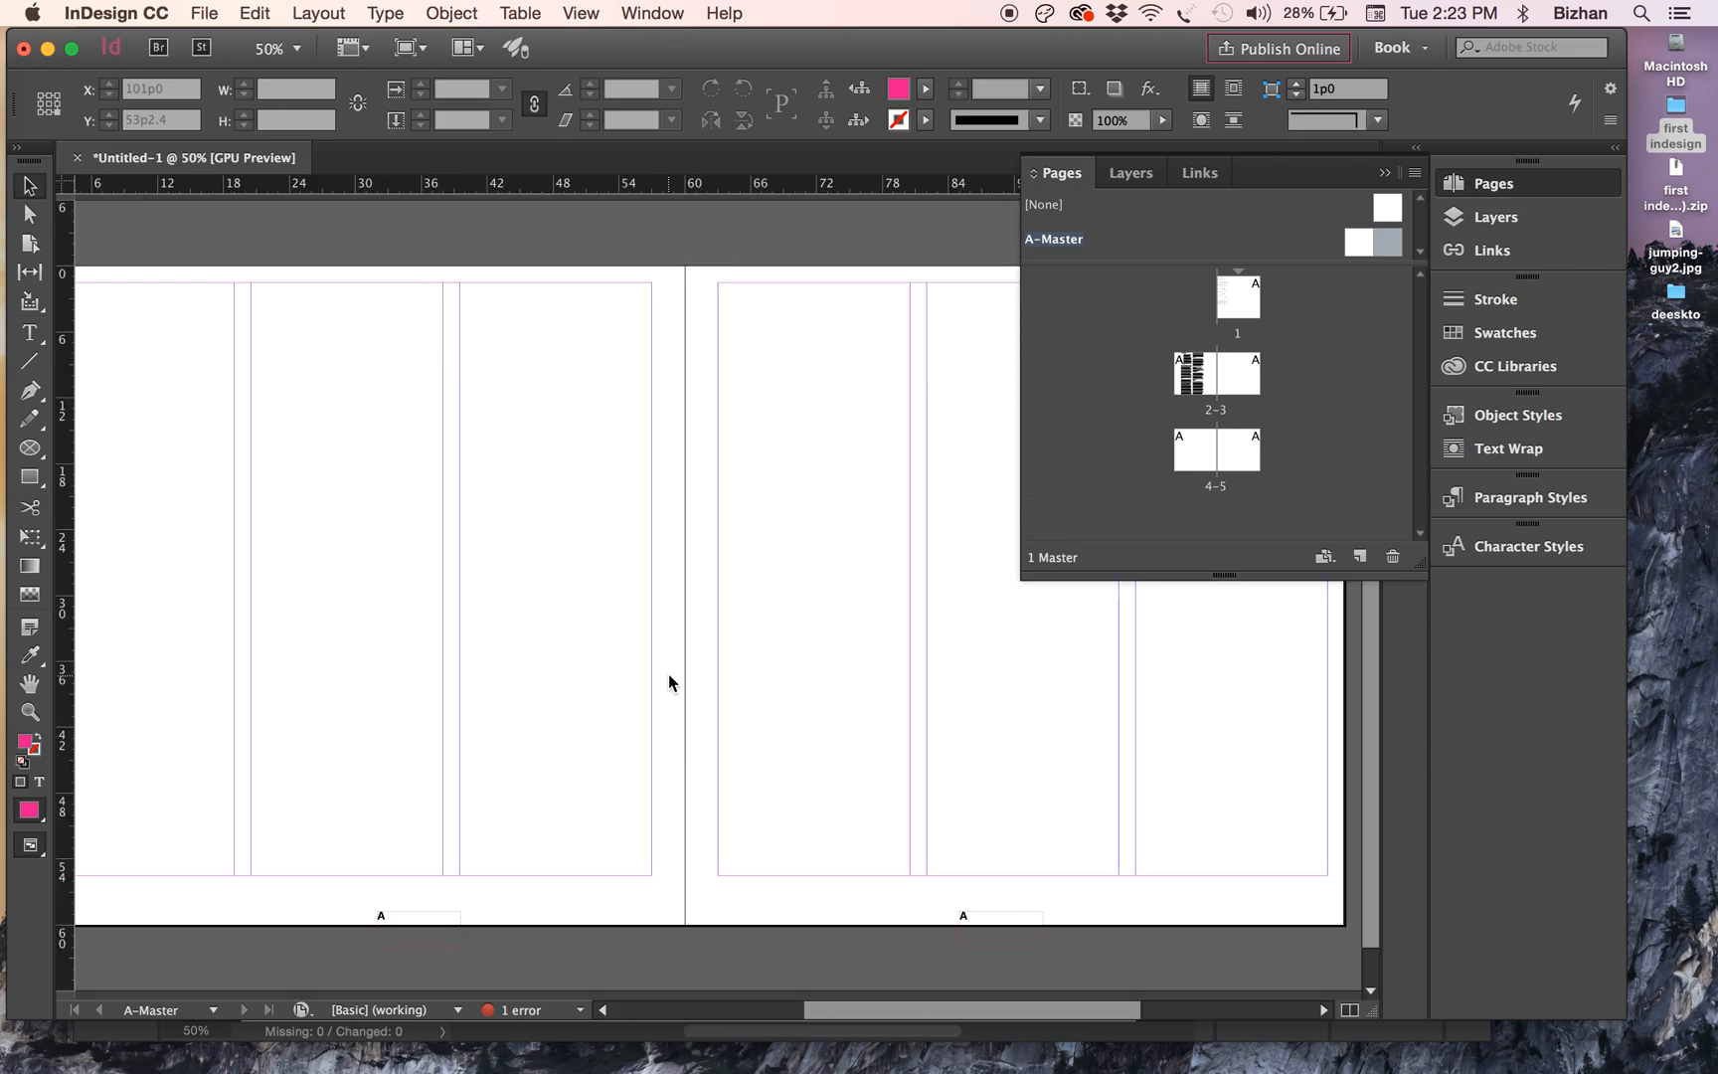
left_click(206, 13)
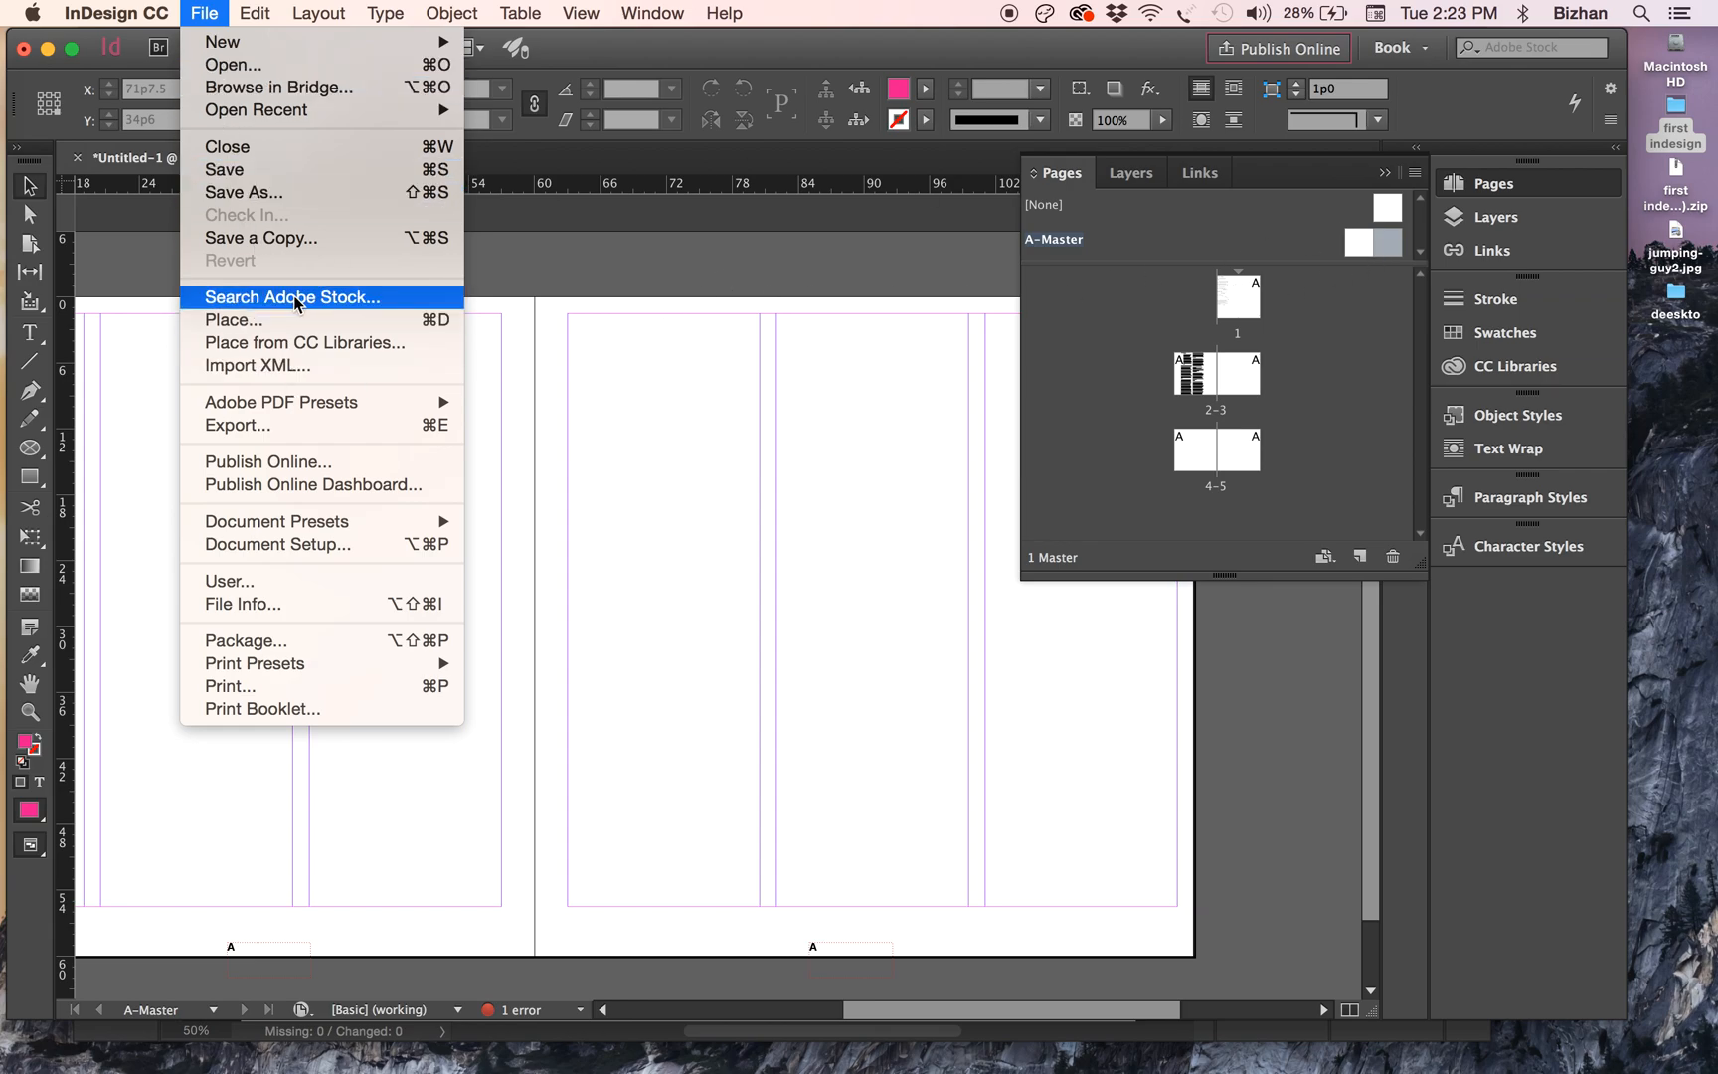
left_click(365, 323)
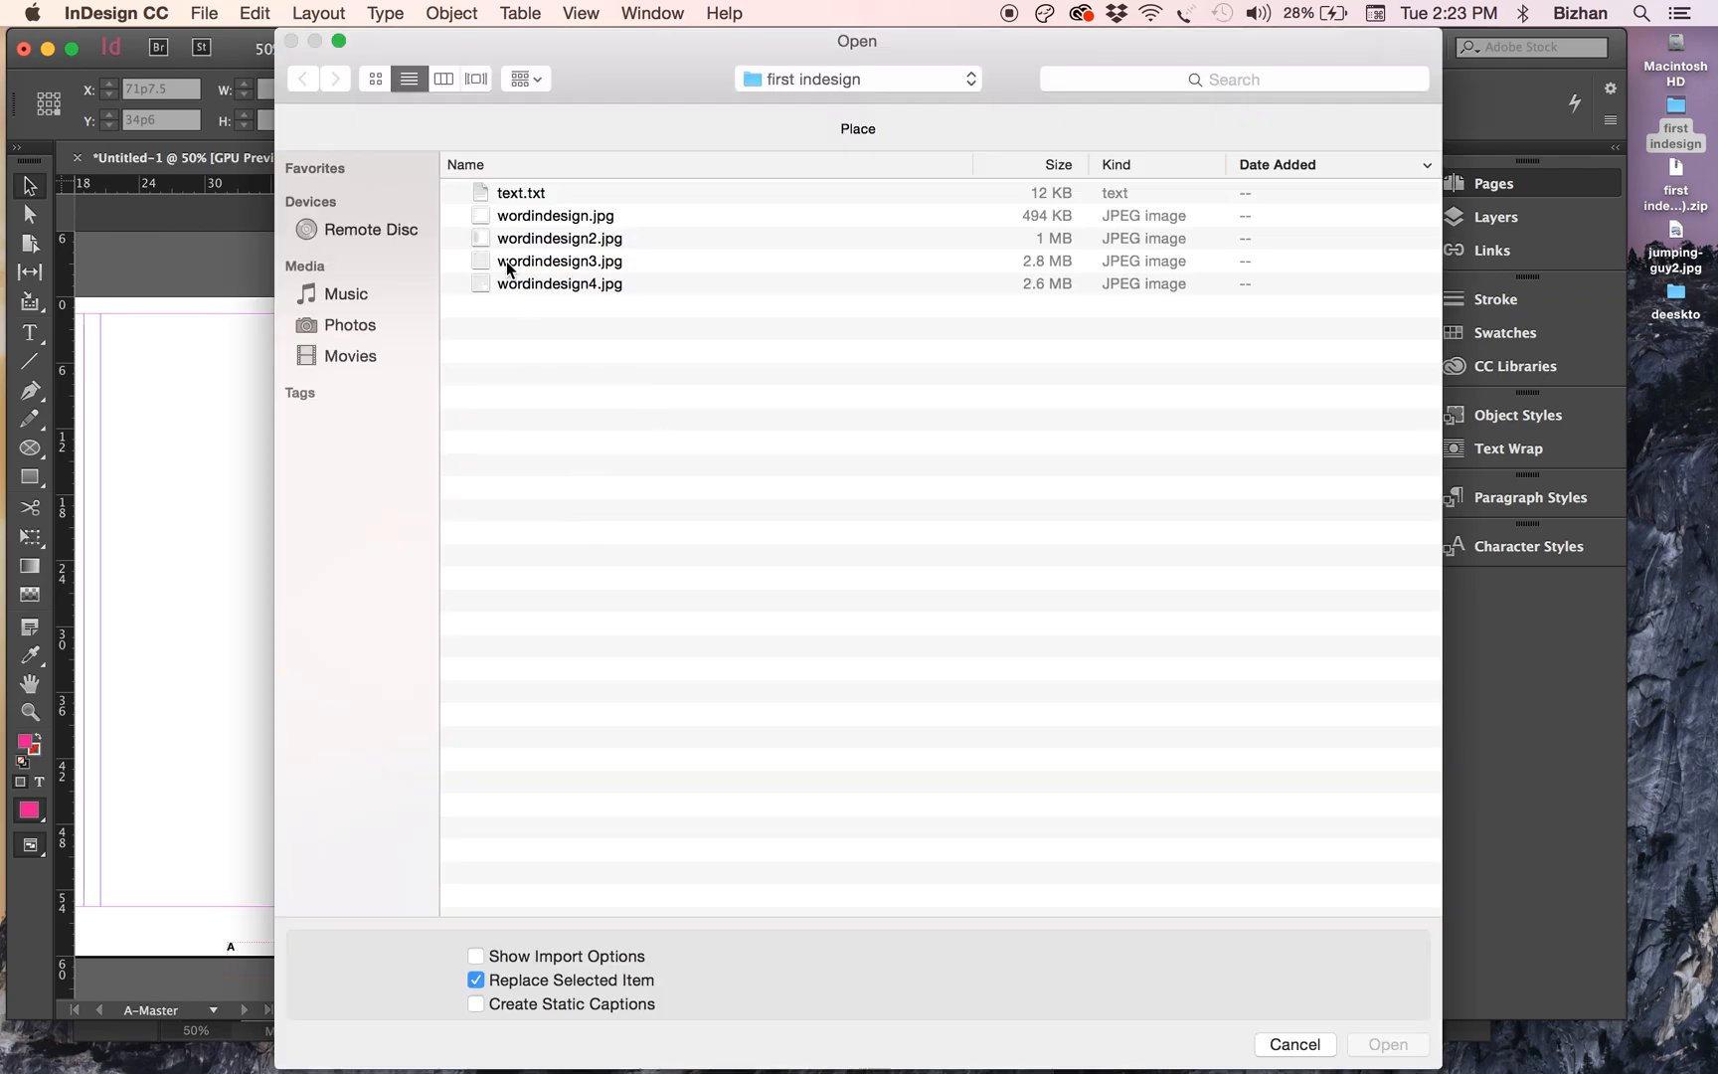
left_click(491, 215)
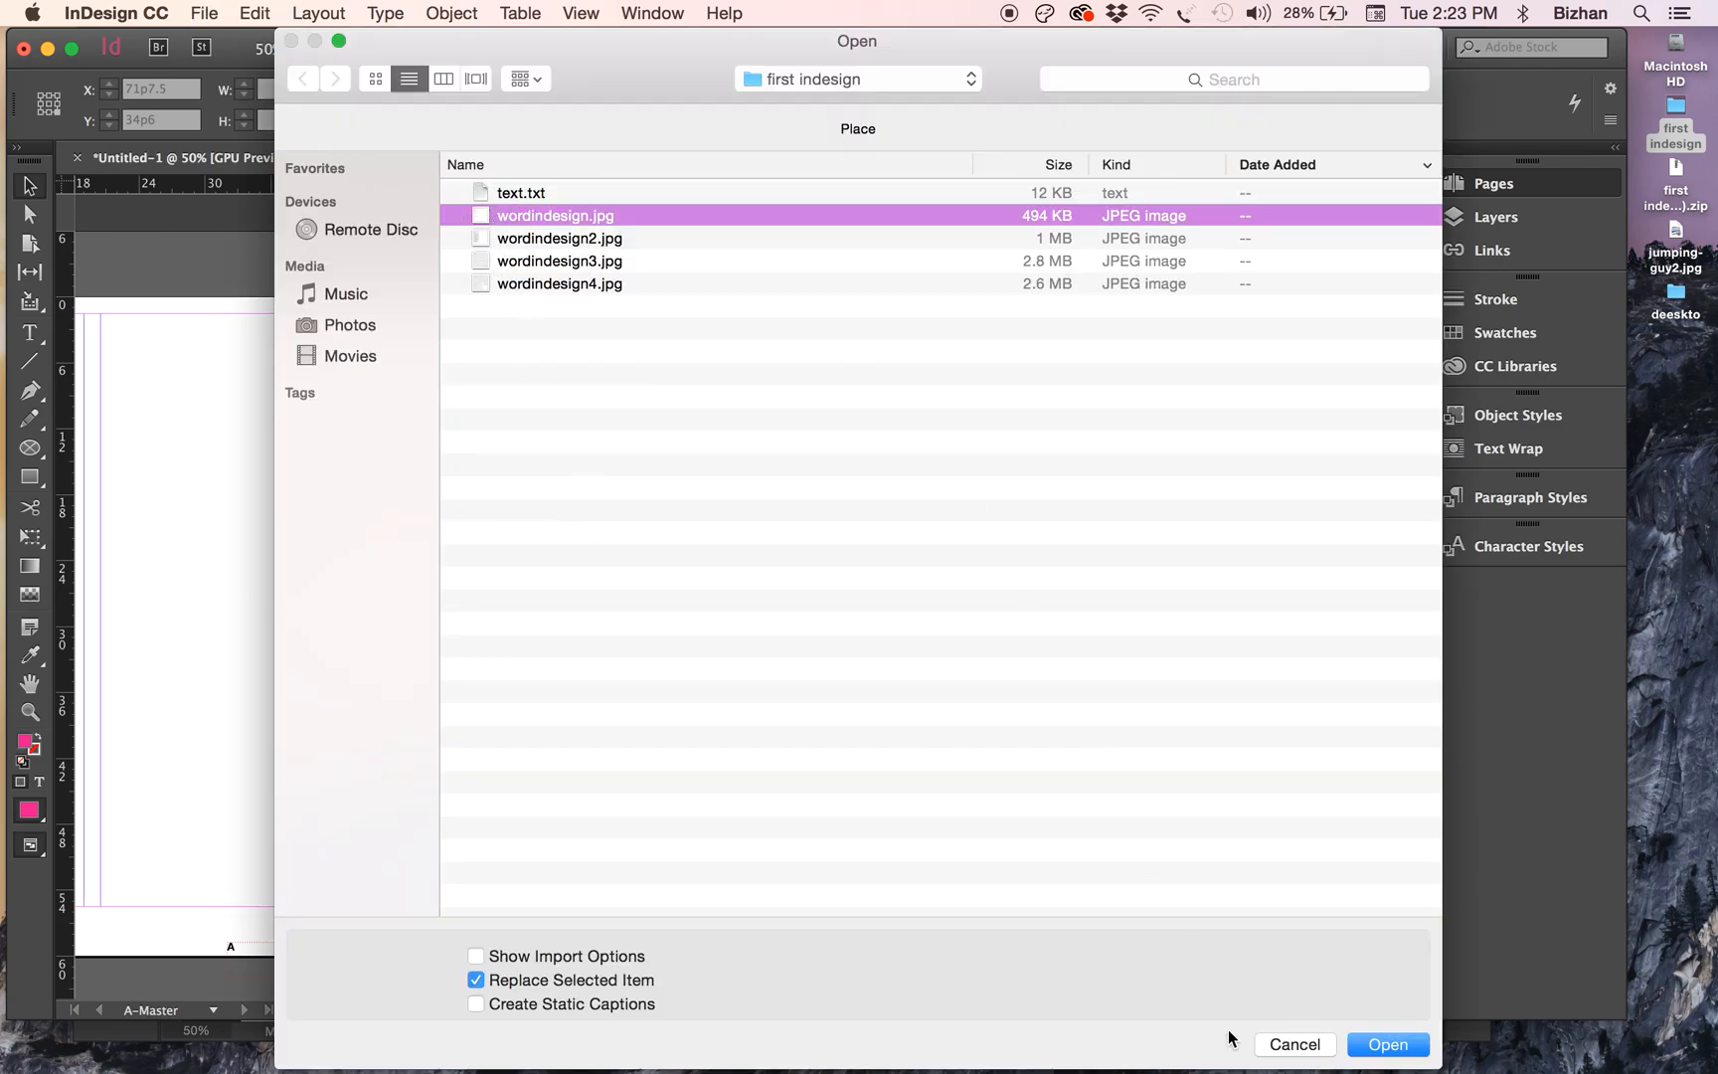
left_click(1292, 1041)
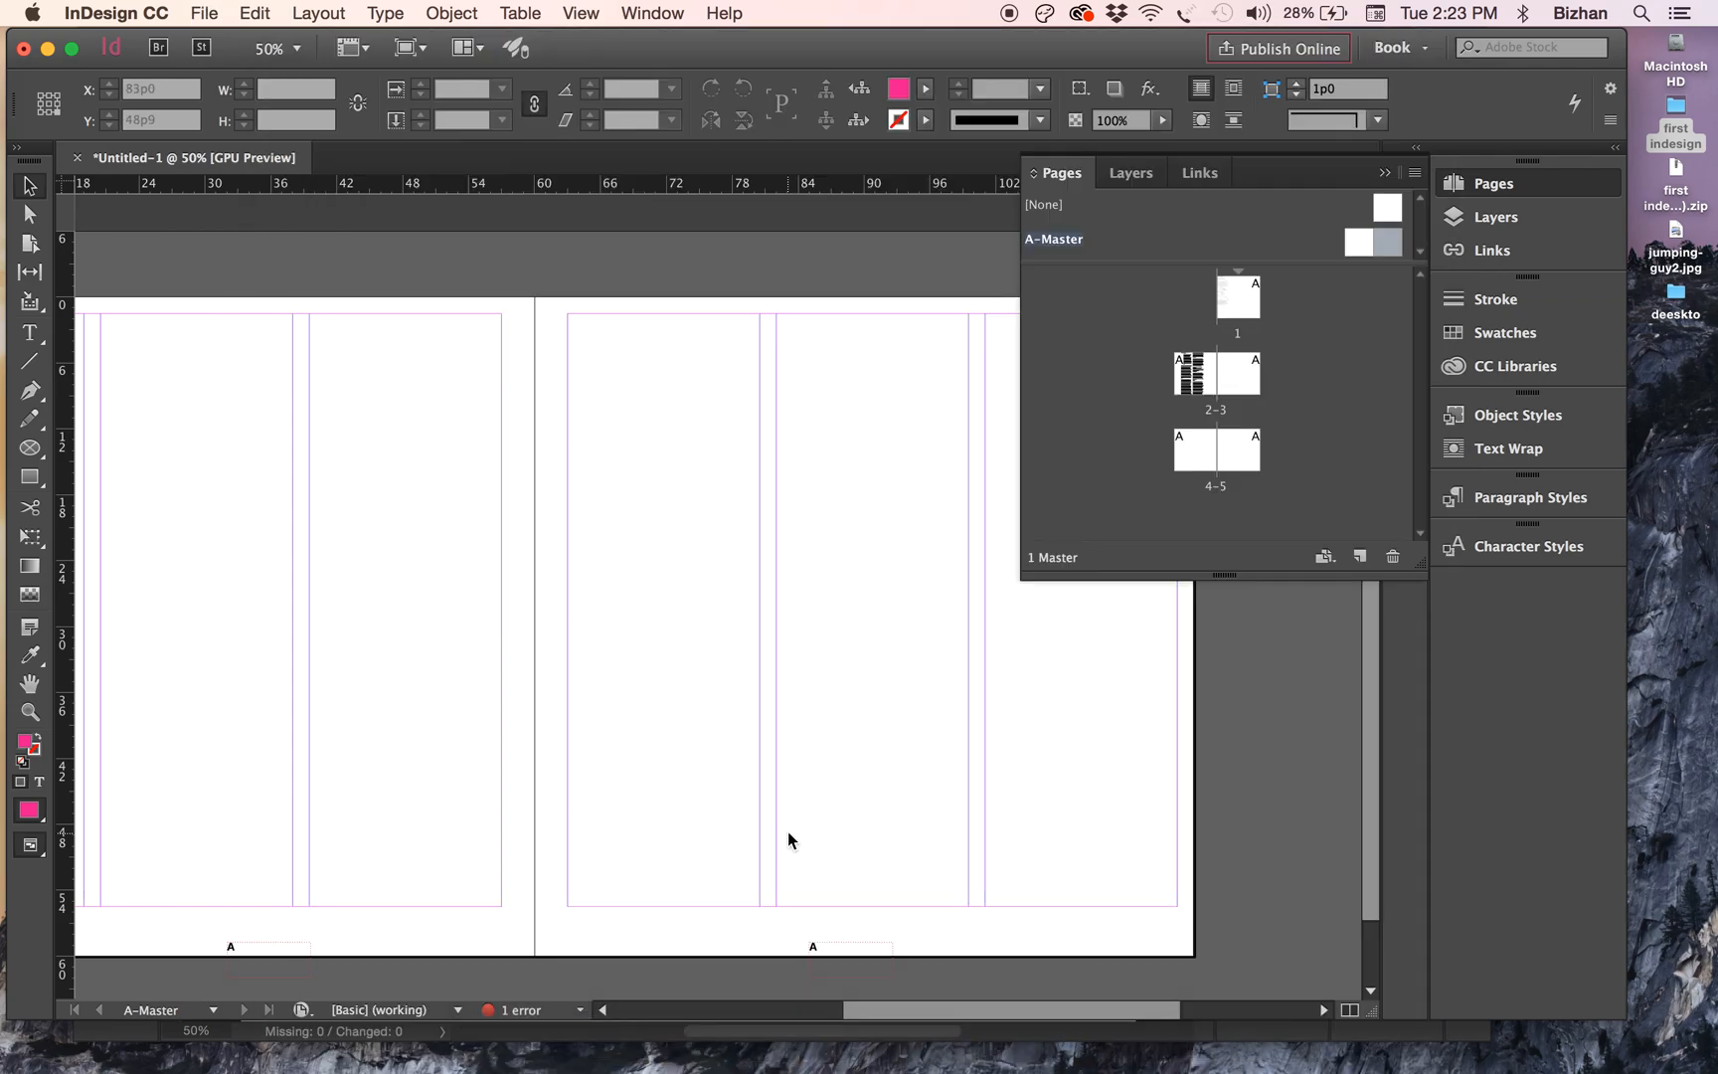
- Move the two threaded speech text frames on page 2 to the upper-left margin corner and shorten them to 53p6 high
left_click(824, 958)
left_click(818, 947)
double_click(1189, 375)
left_click(532, 555)
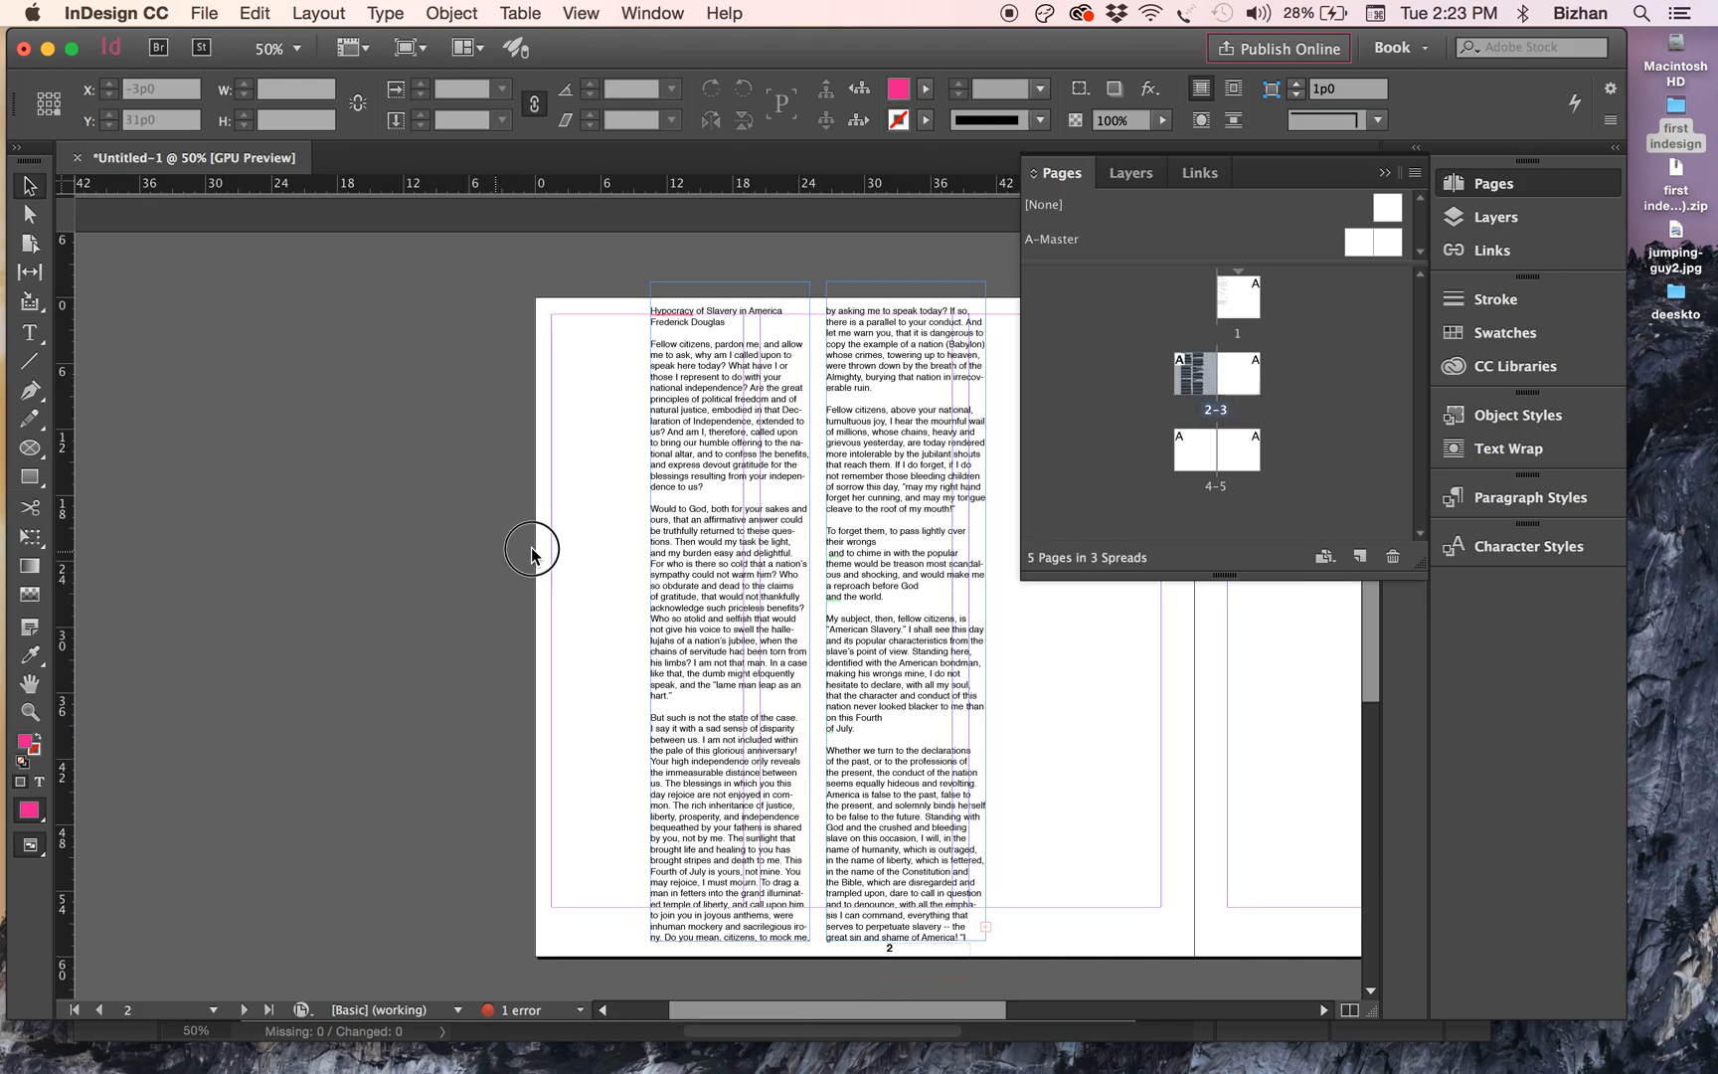
left_click_drag(921, 740, 821, 772)
left_click_drag(719, 974, 718, 901)
- Open the first indesign folder in Finder and preview the wordindesign reference images
double_click(1658, 142)
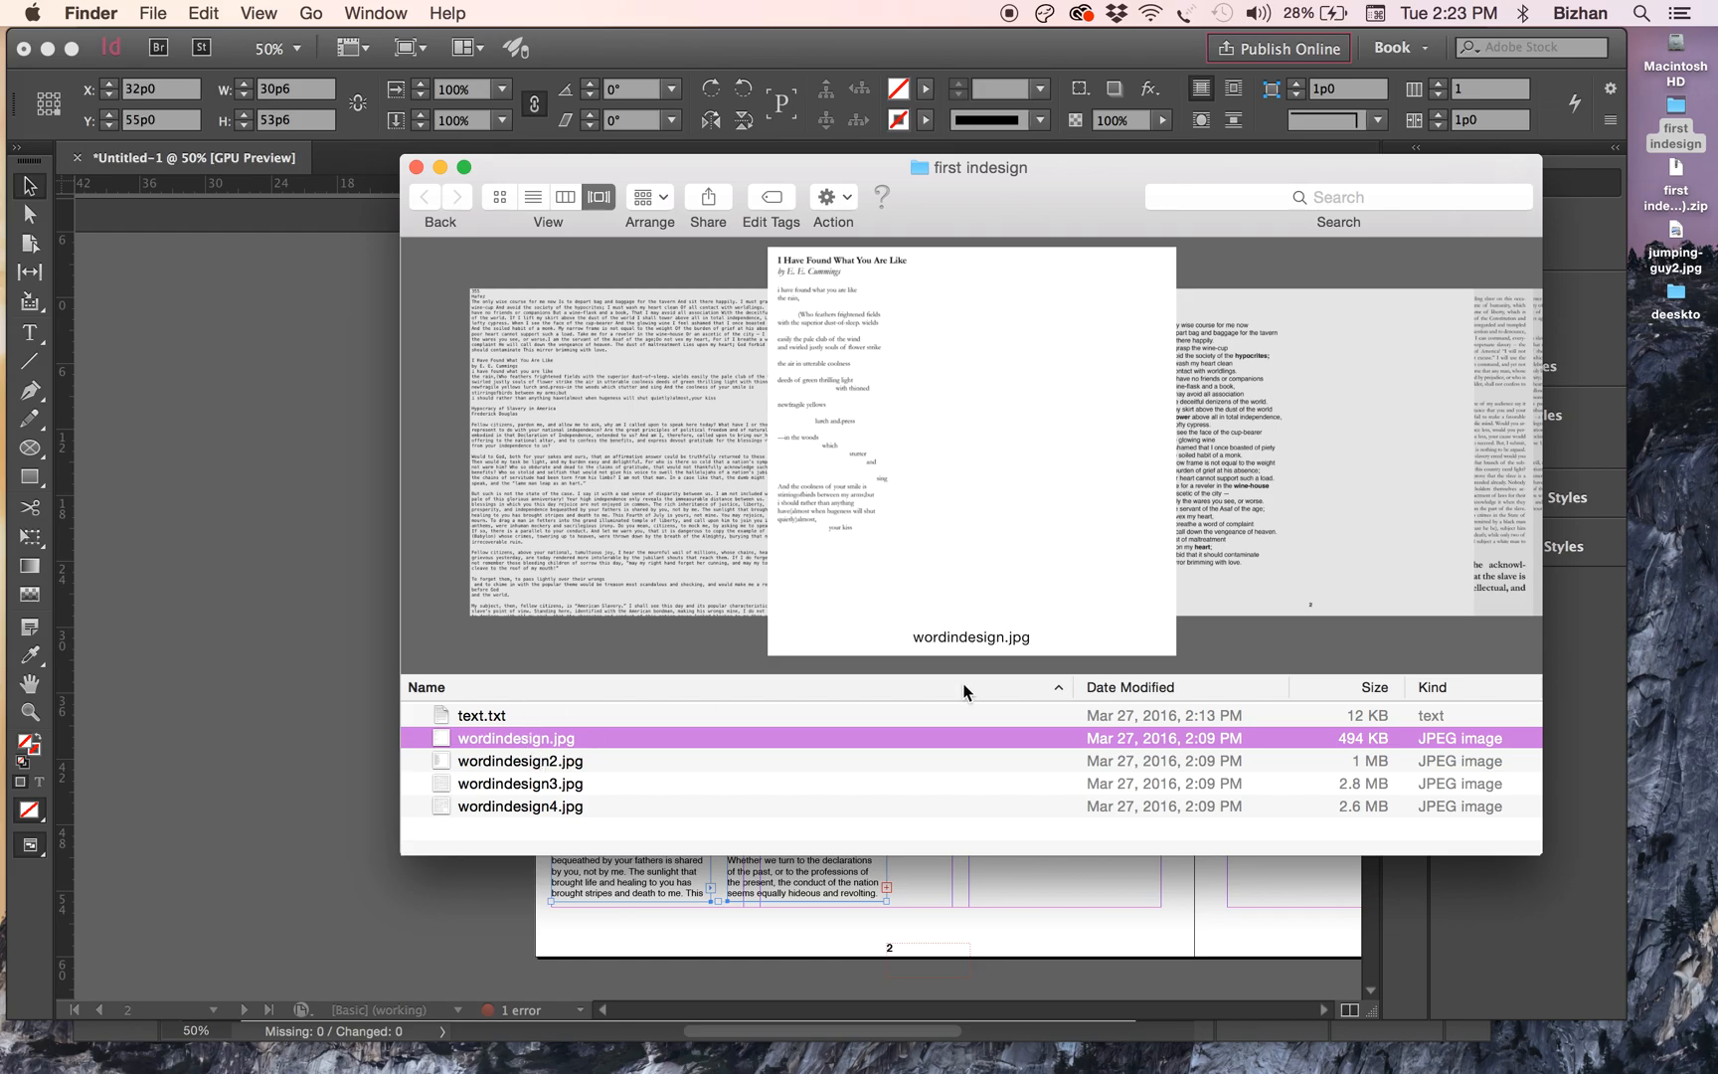
key("Down")
key("Down")
key("Down")
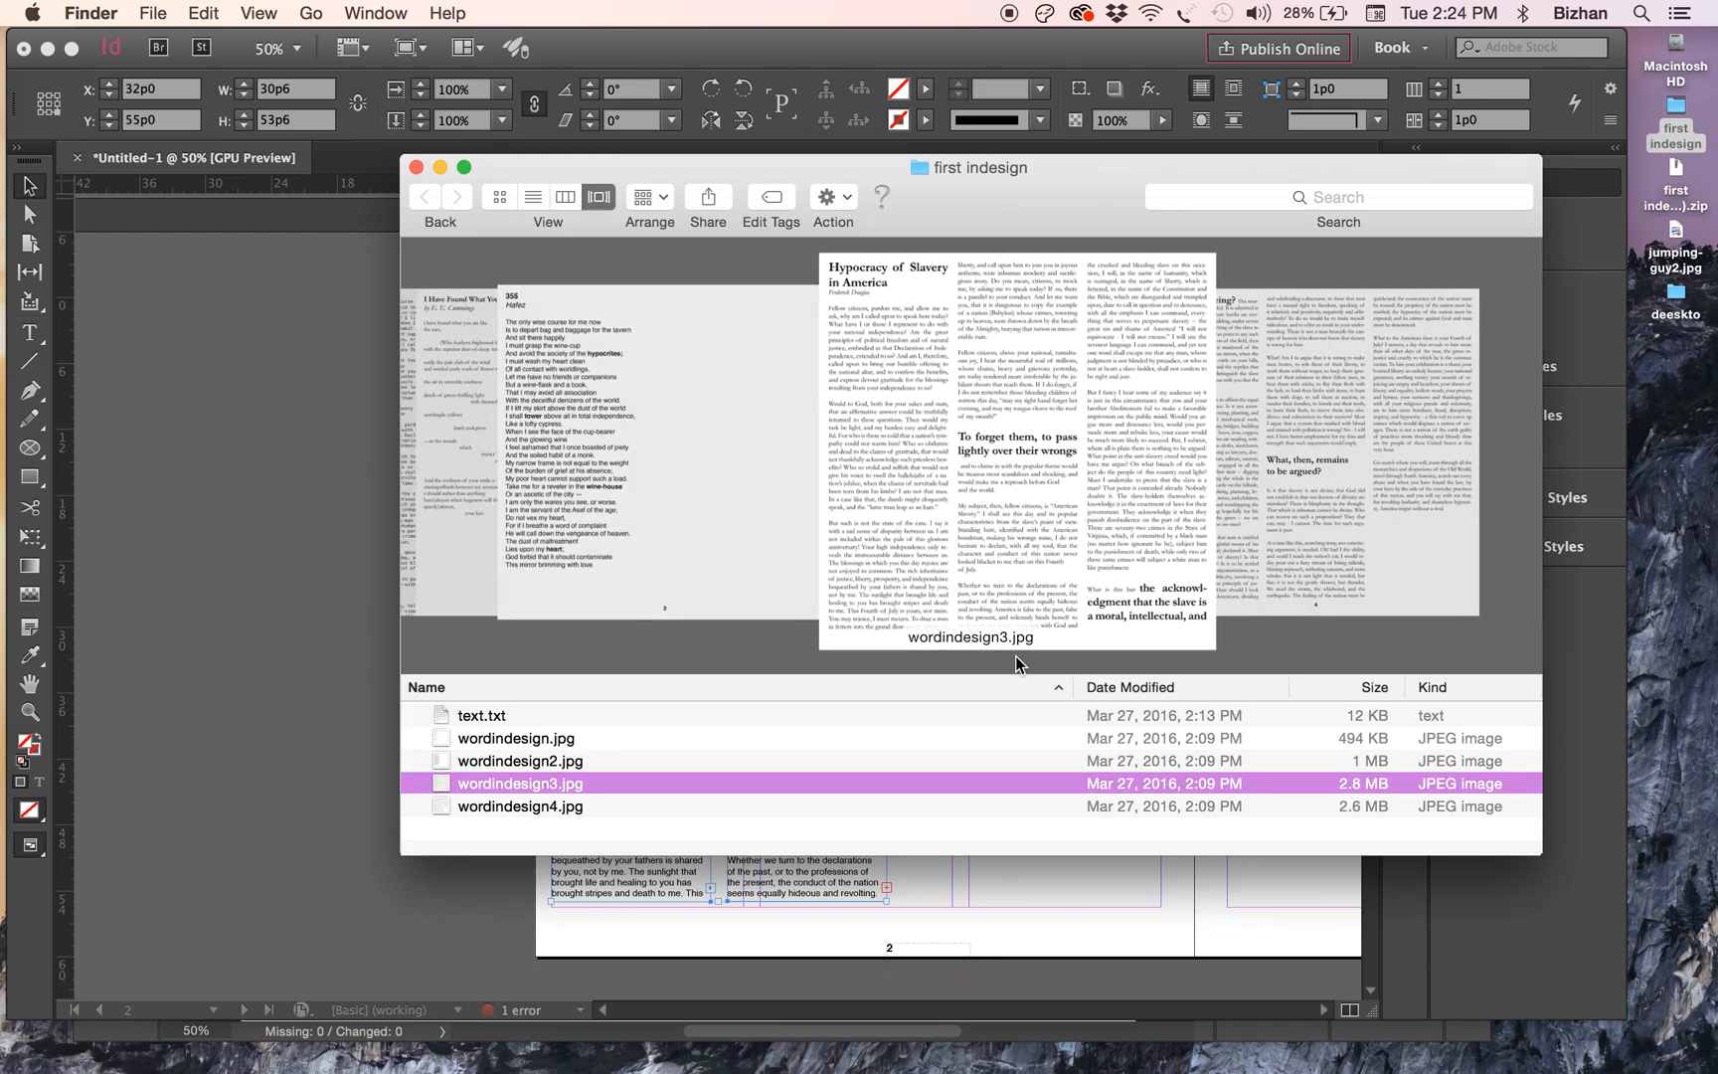
key("Up")
key("Up")
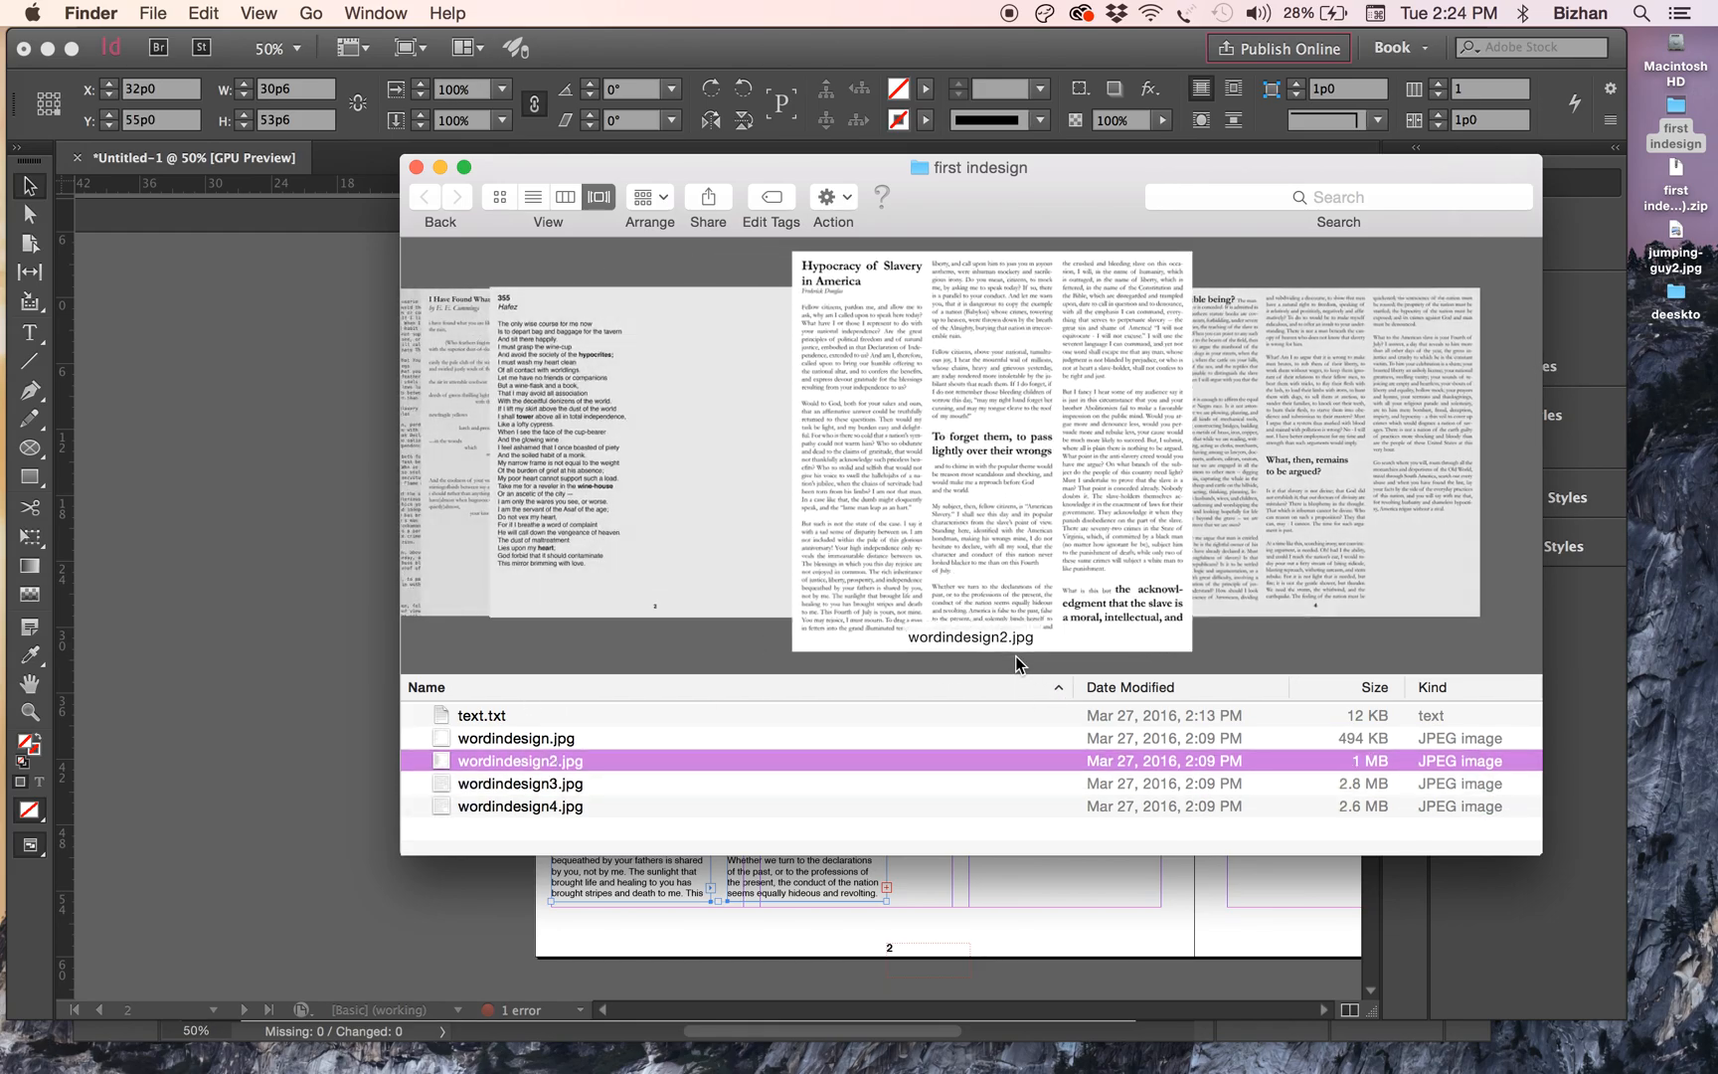
key("Up")
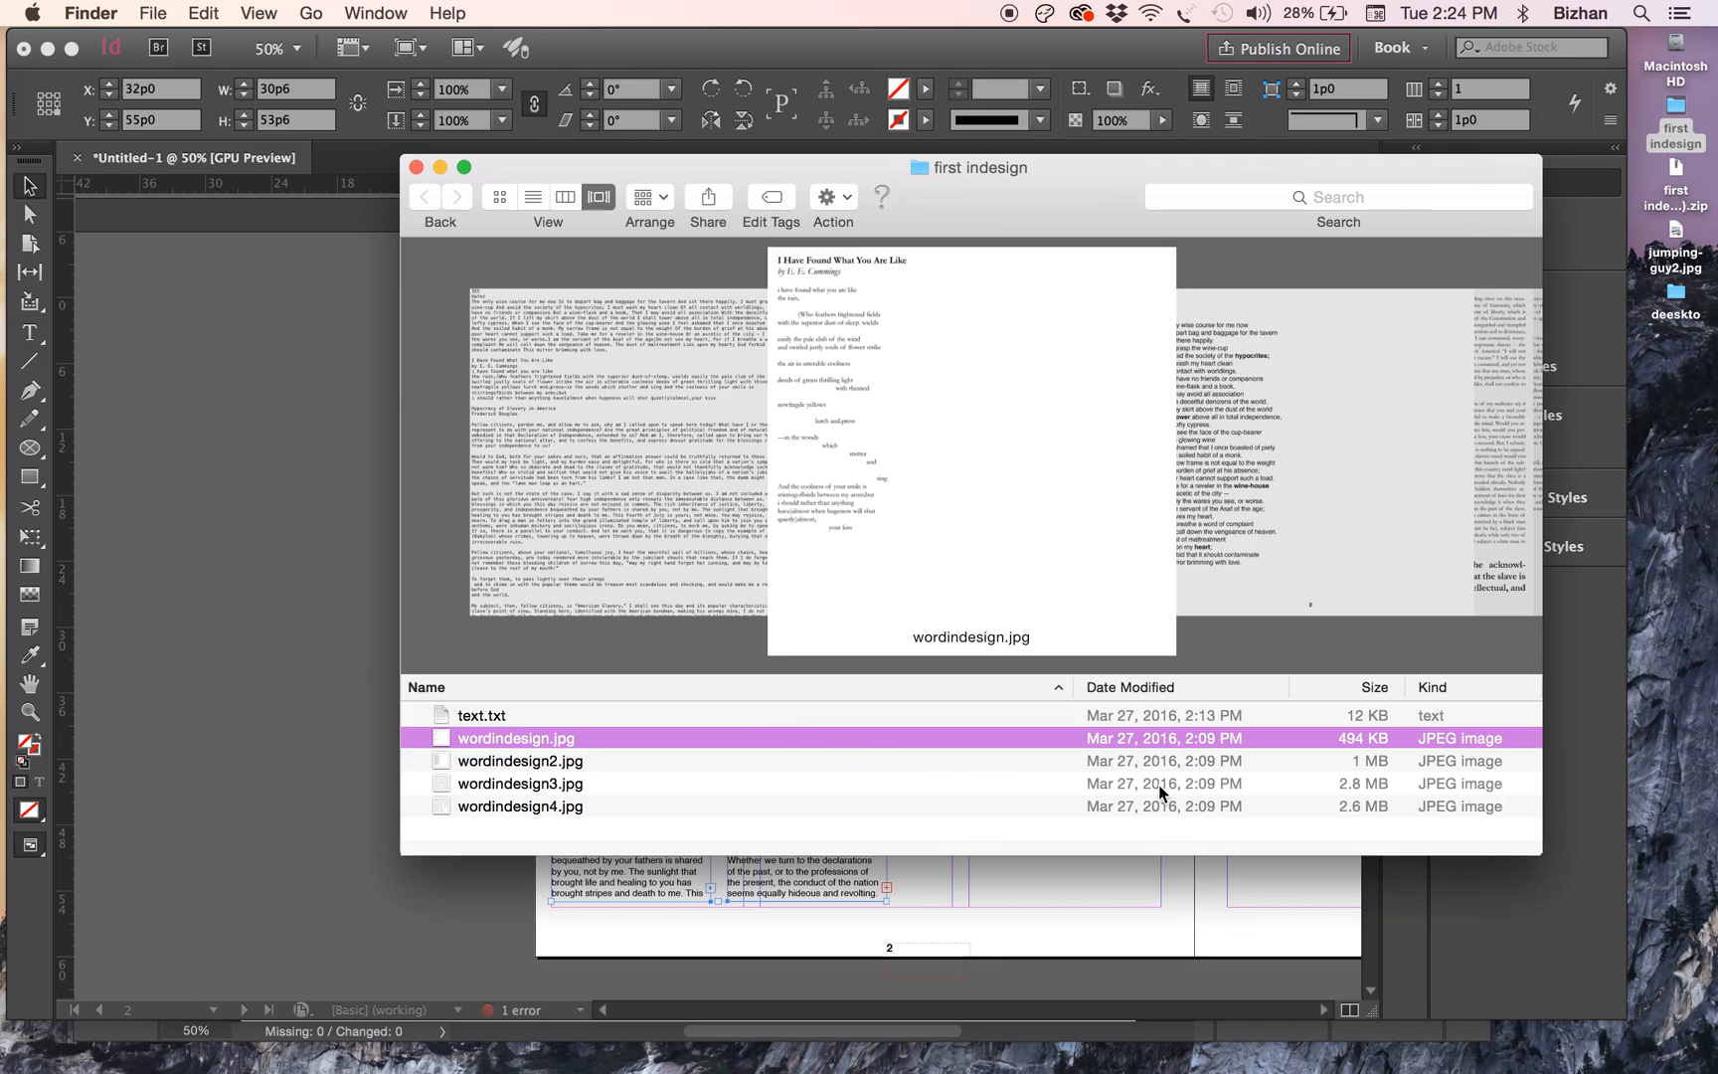
- Open text.txt in TextEdit and look through the source text for the poems and the speech
left_click(494, 715)
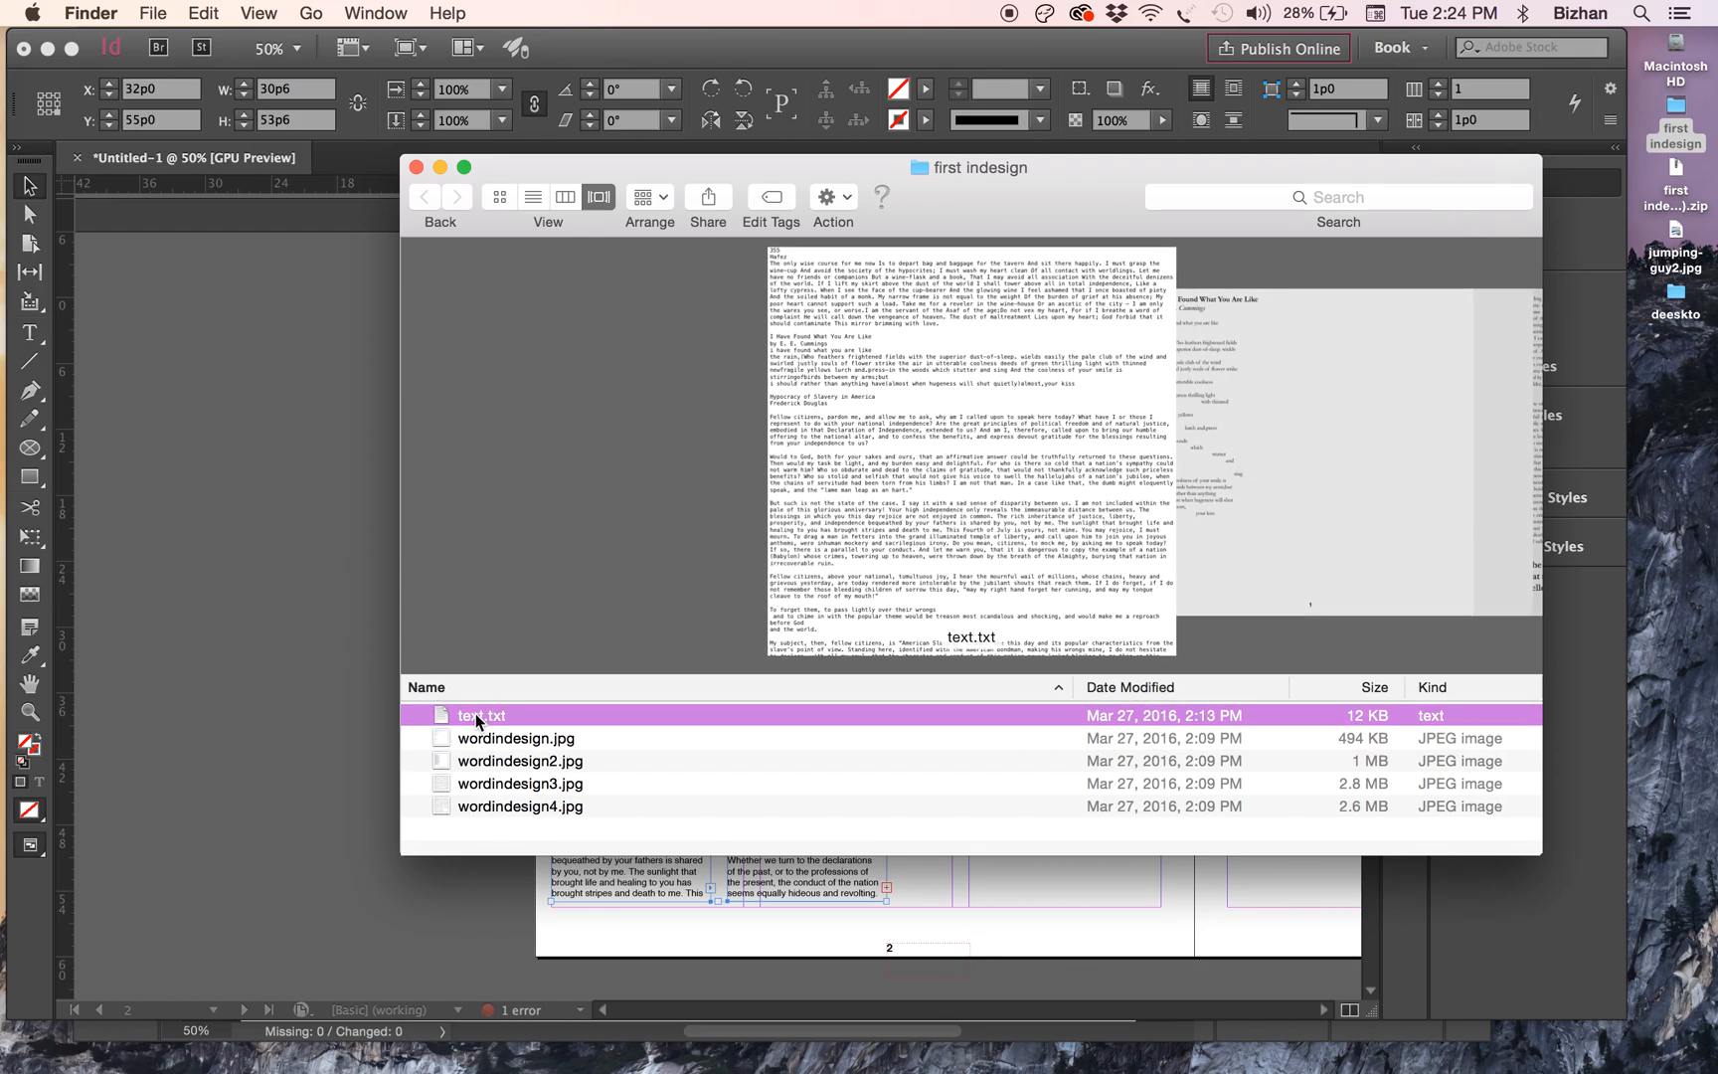
double_click(477, 716)
left_click(1136, 497)
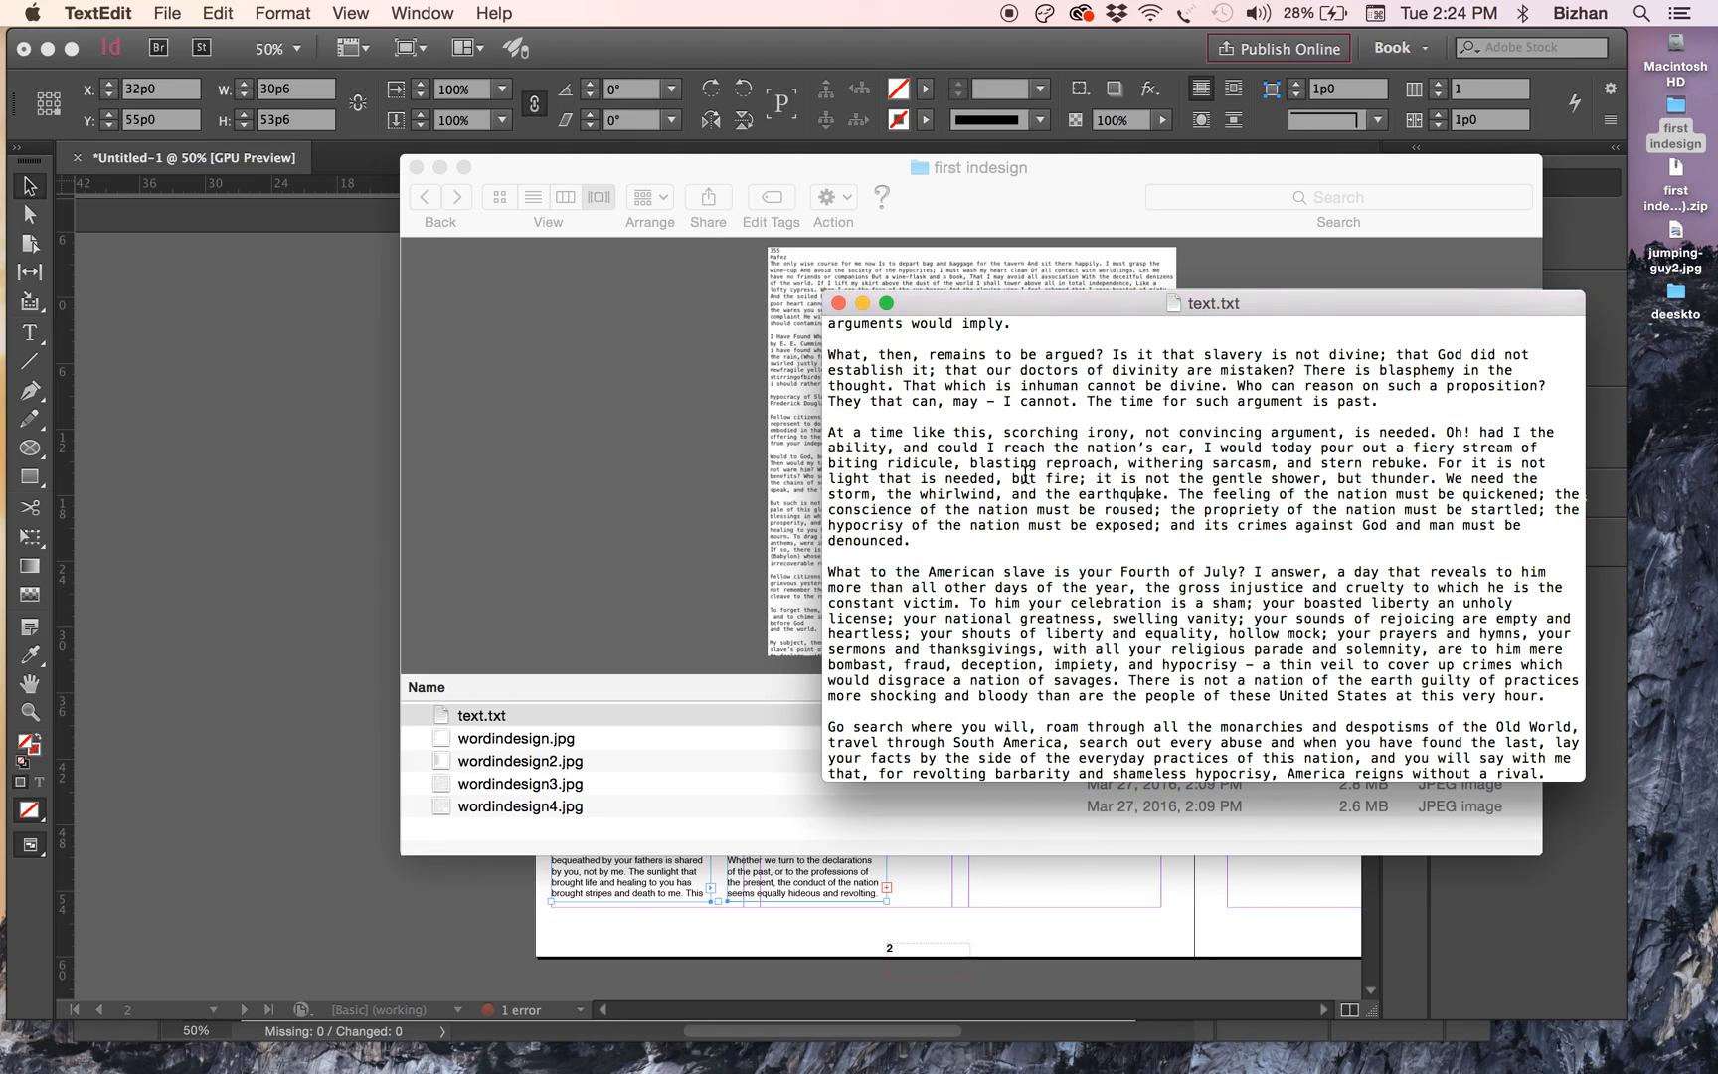
scroll(1025, 475, "up", 15)
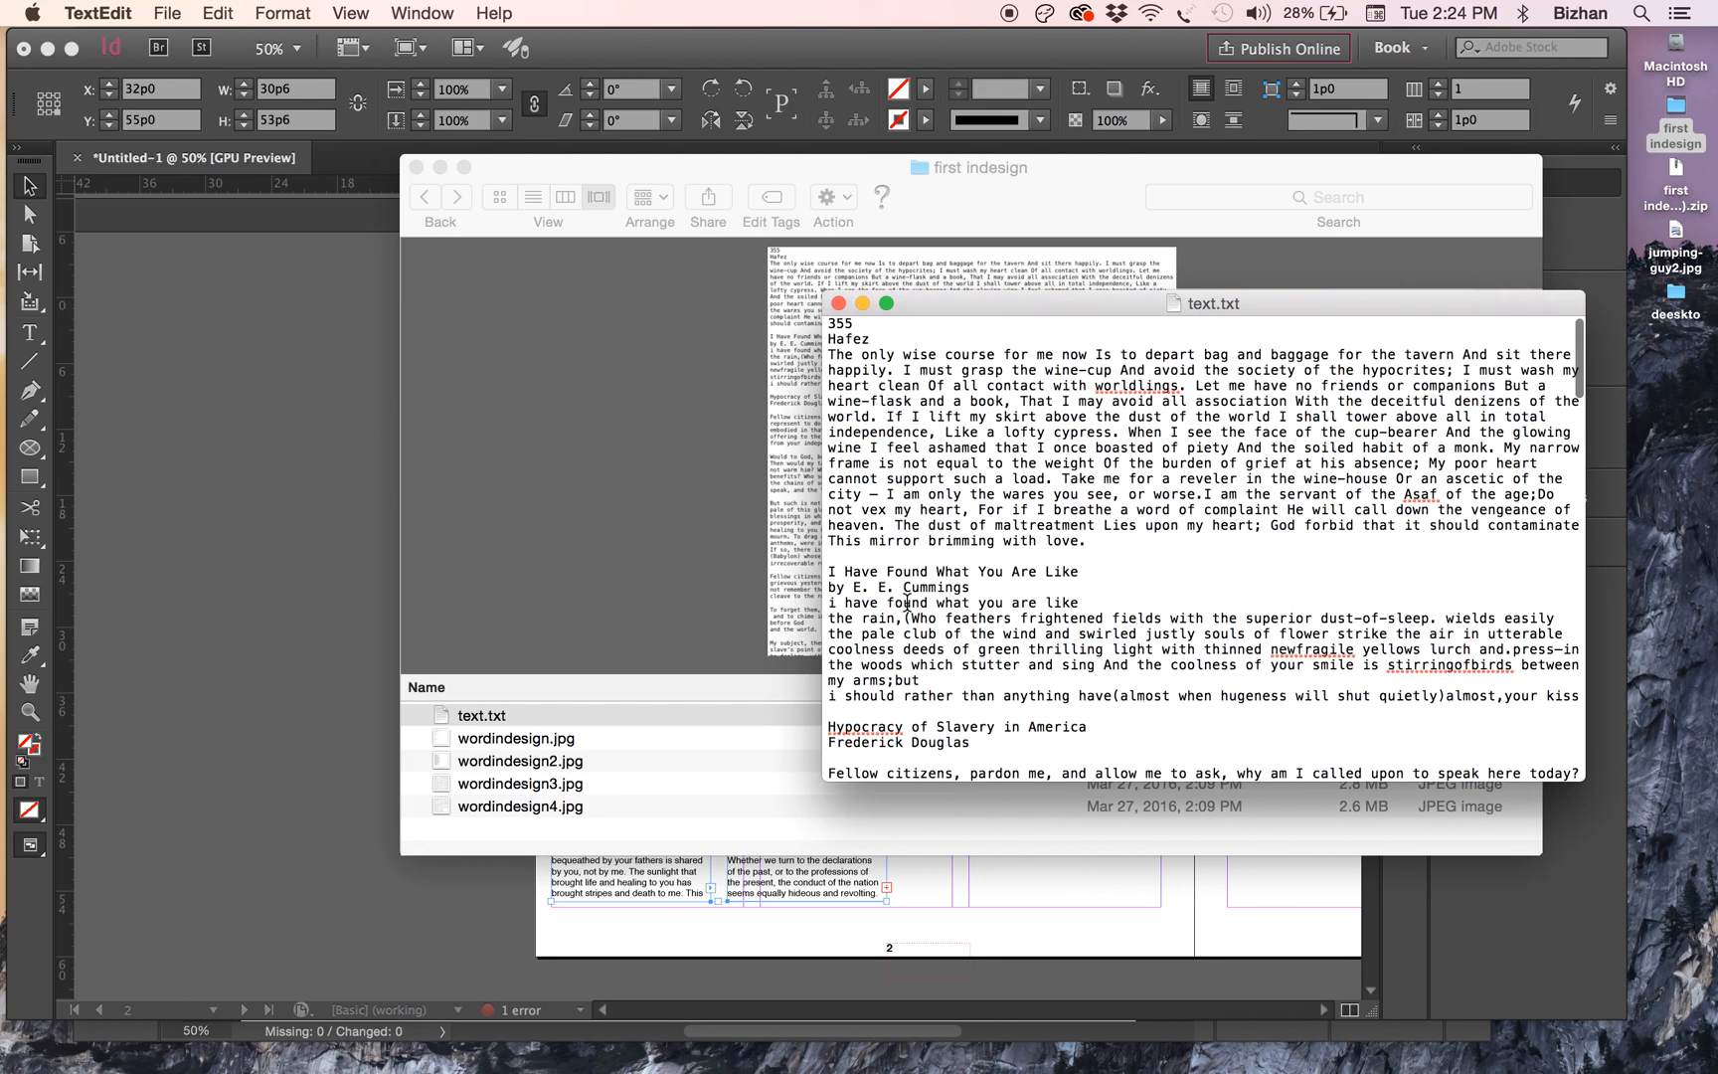
scroll(1018, 696, "down", 5)
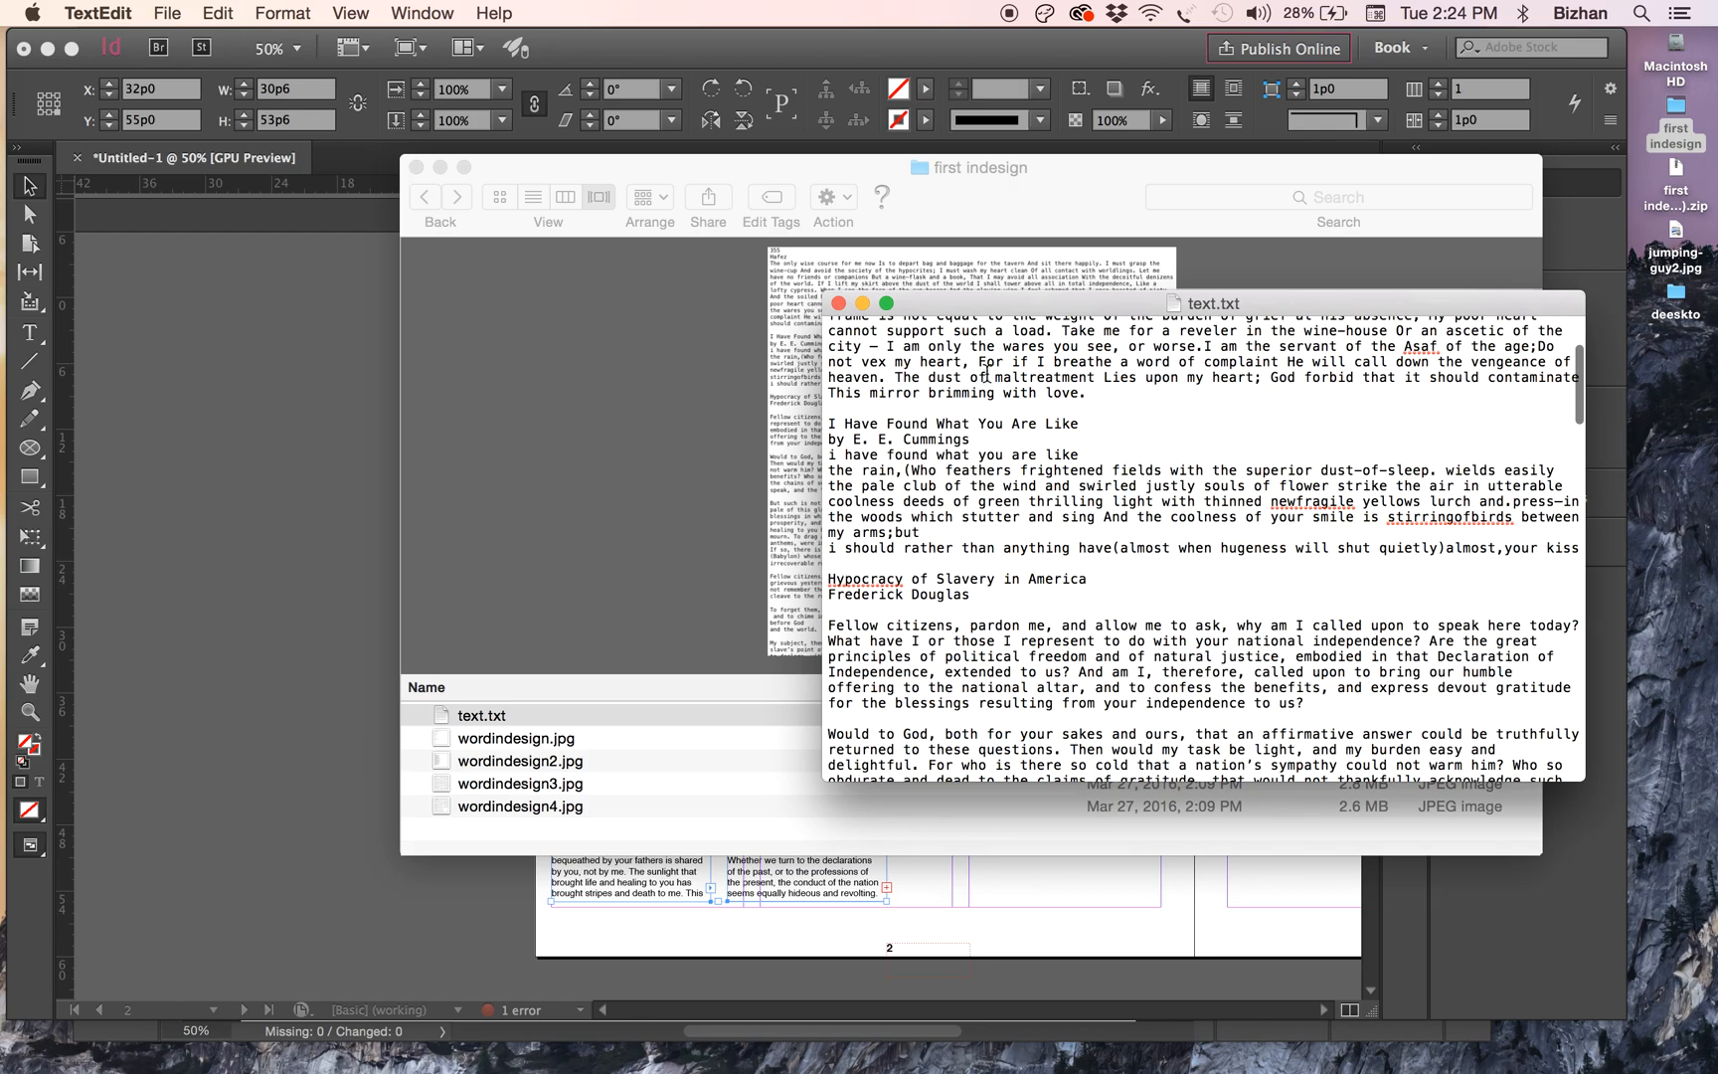
scroll(985, 375, "up", 5)
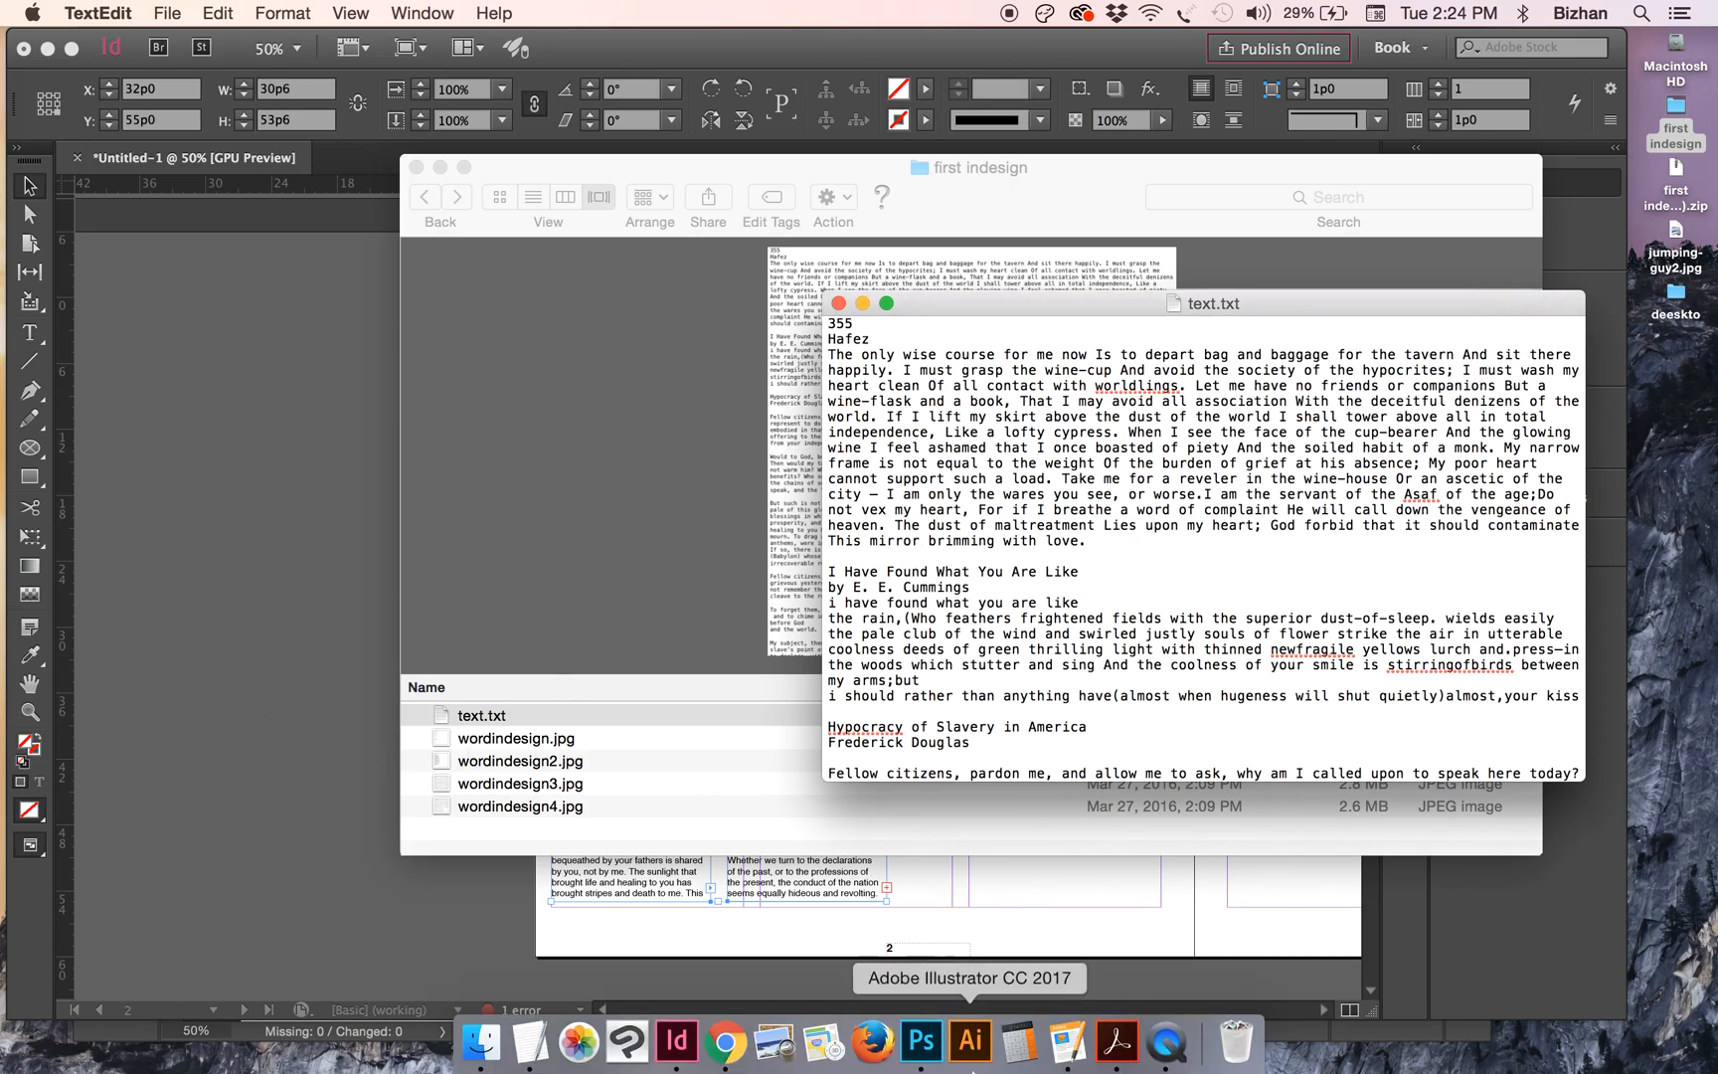
- Return to the InDesign document and shift its window slightly on the desktop
left_click(1166, 1044)
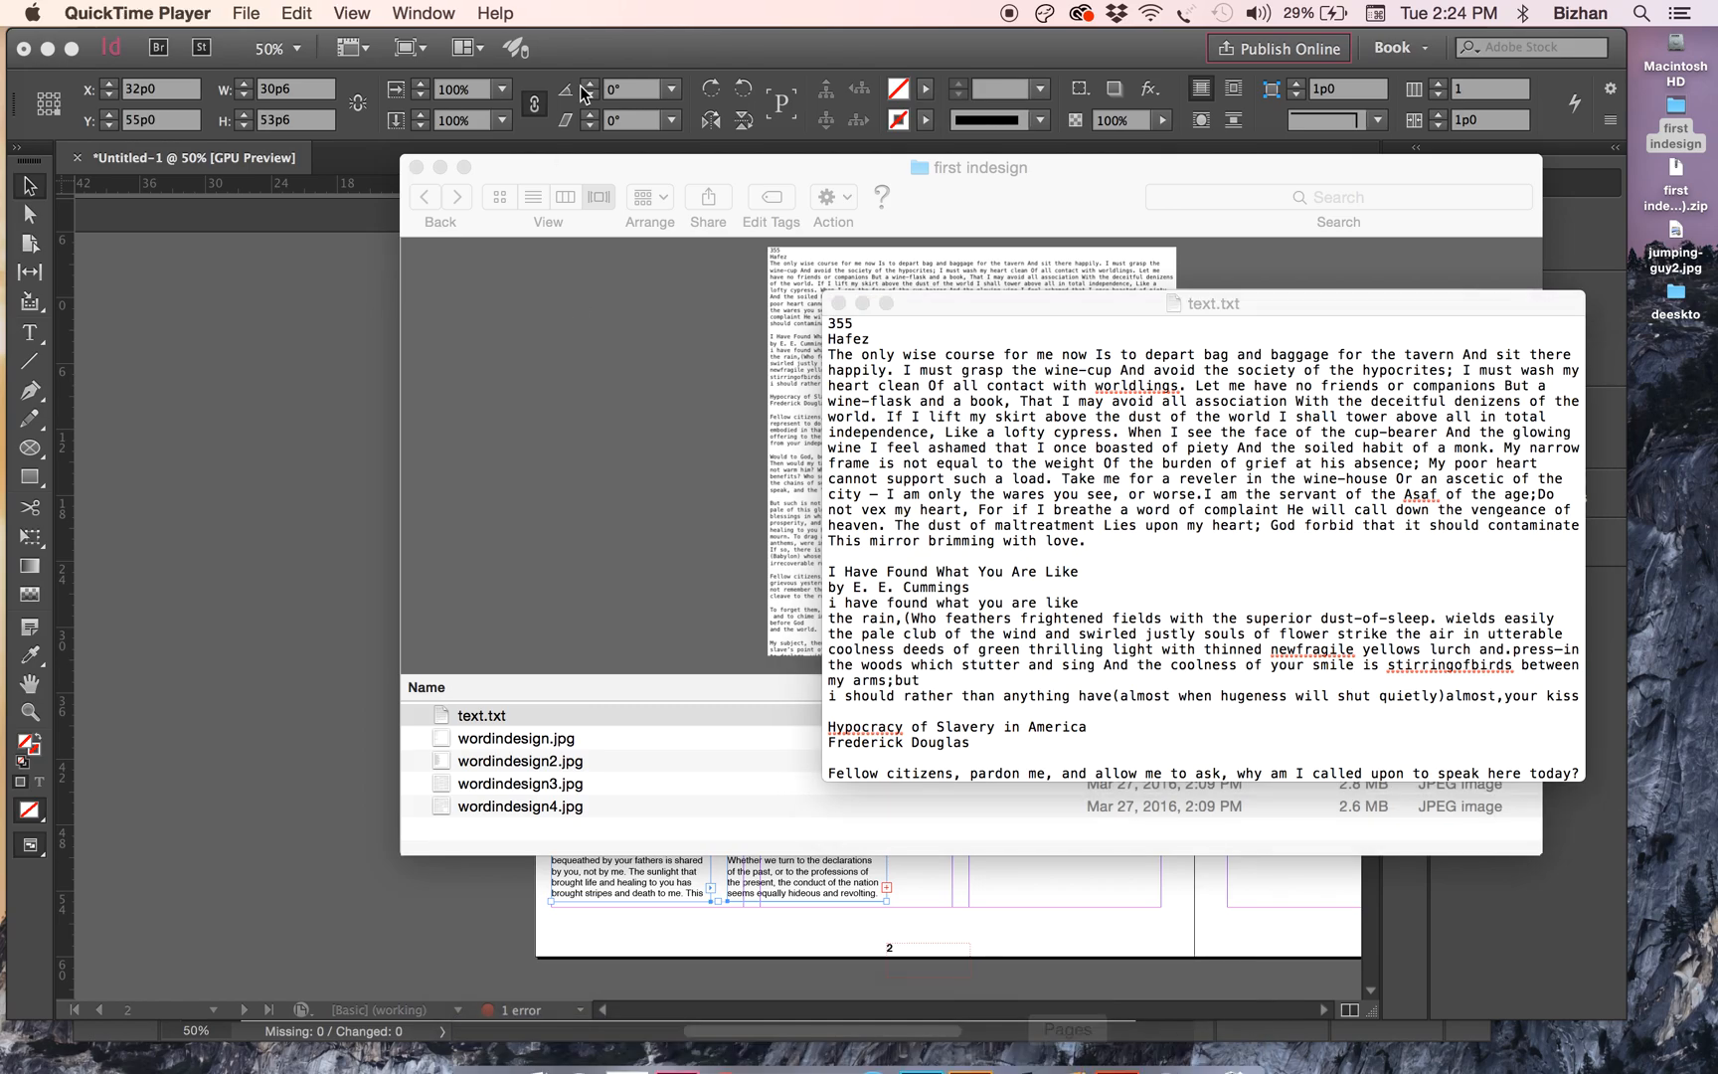
left_click(637, 62)
mouse_move(638, 62)
left_mouse_down()
mouse_move(640, 238)
mouse_move(651, 64)
left_mouse_up()
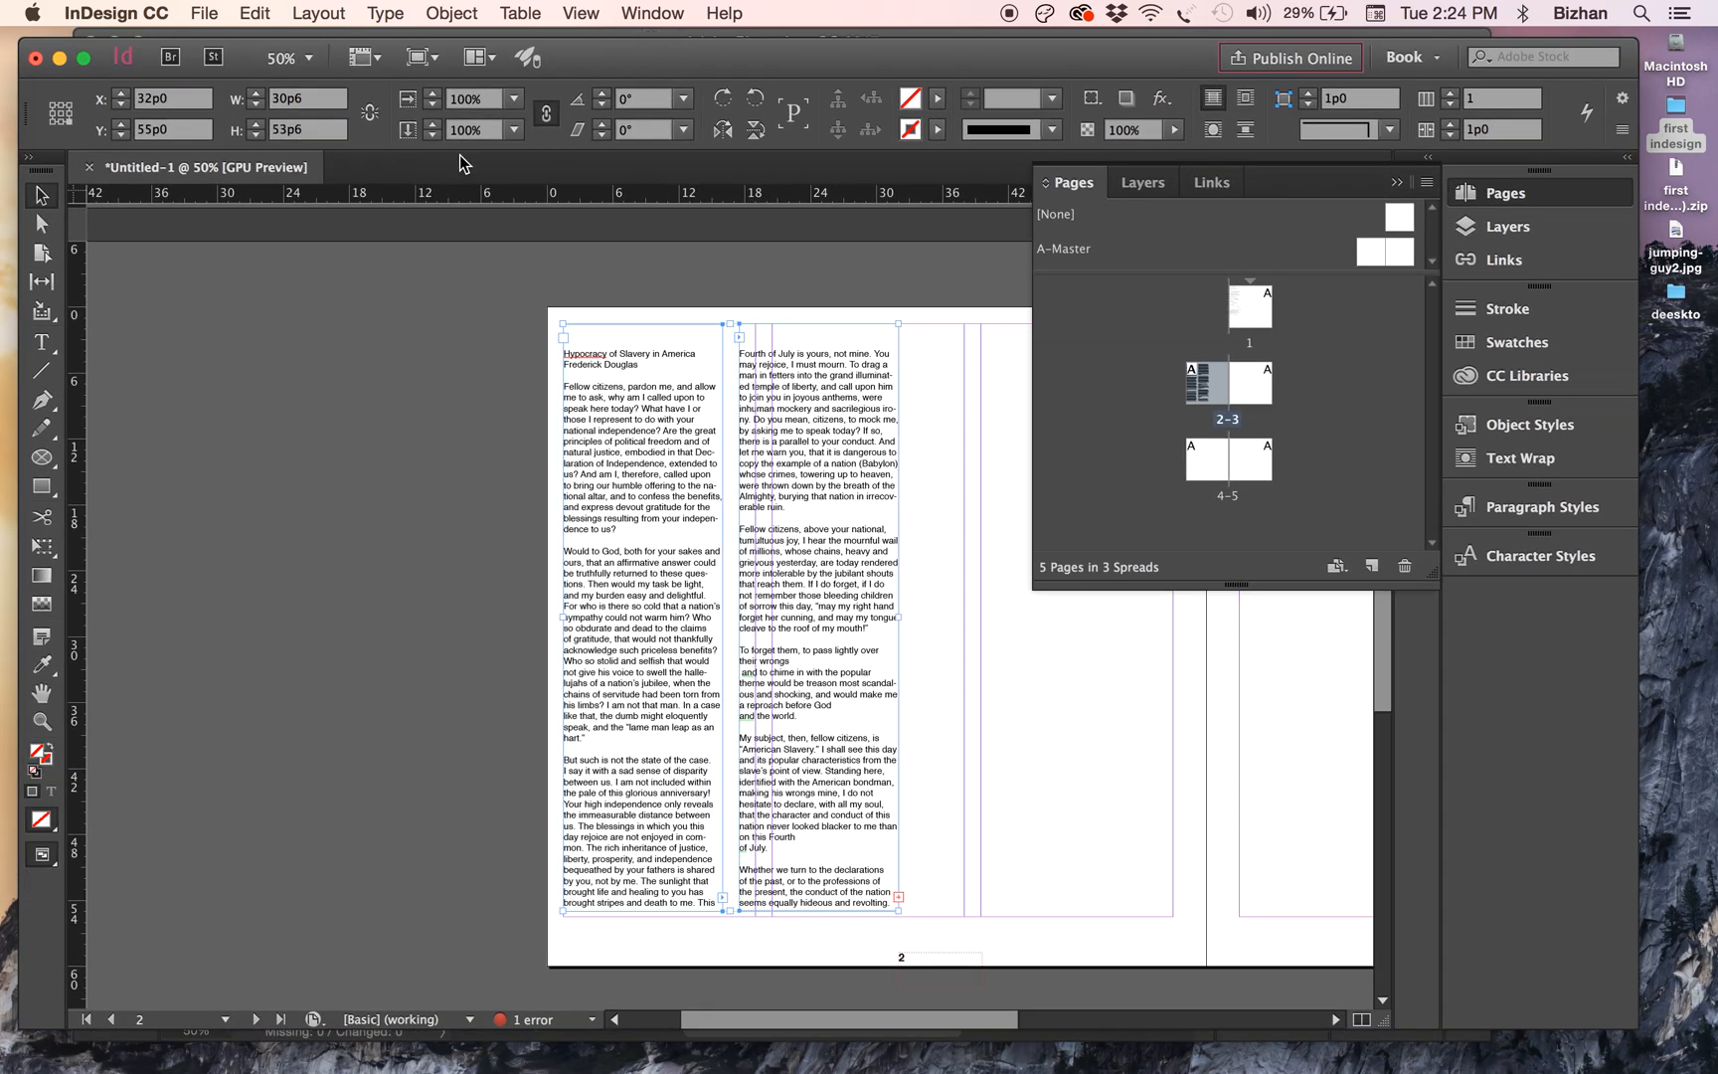